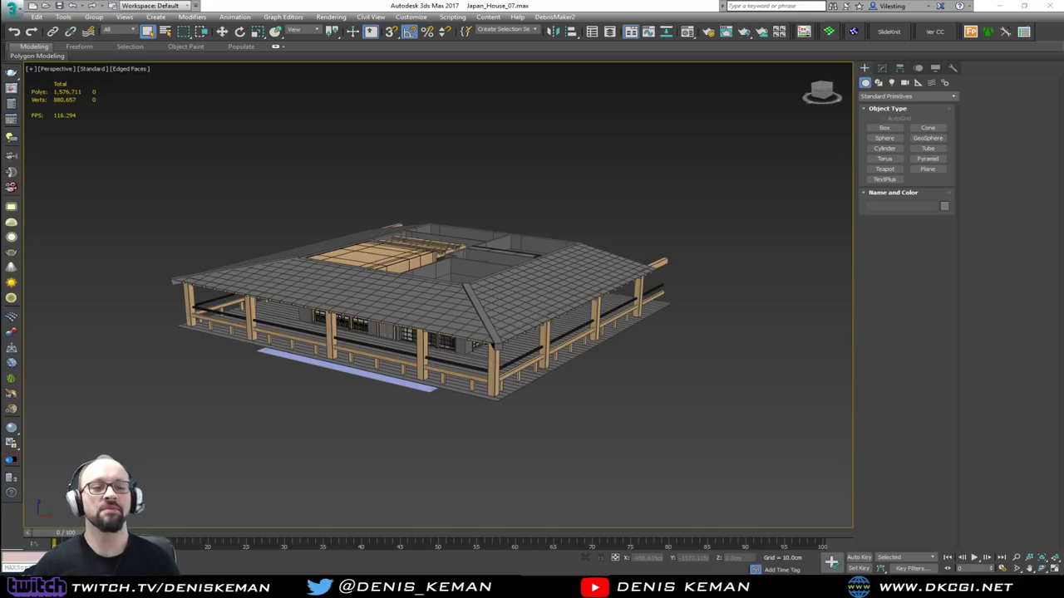
Examine the Japanese house model from above and along the veranda, including the open roof, inner rooms and wooden beams.
middle_click_drag(441, 232, 422, 260, "alt")
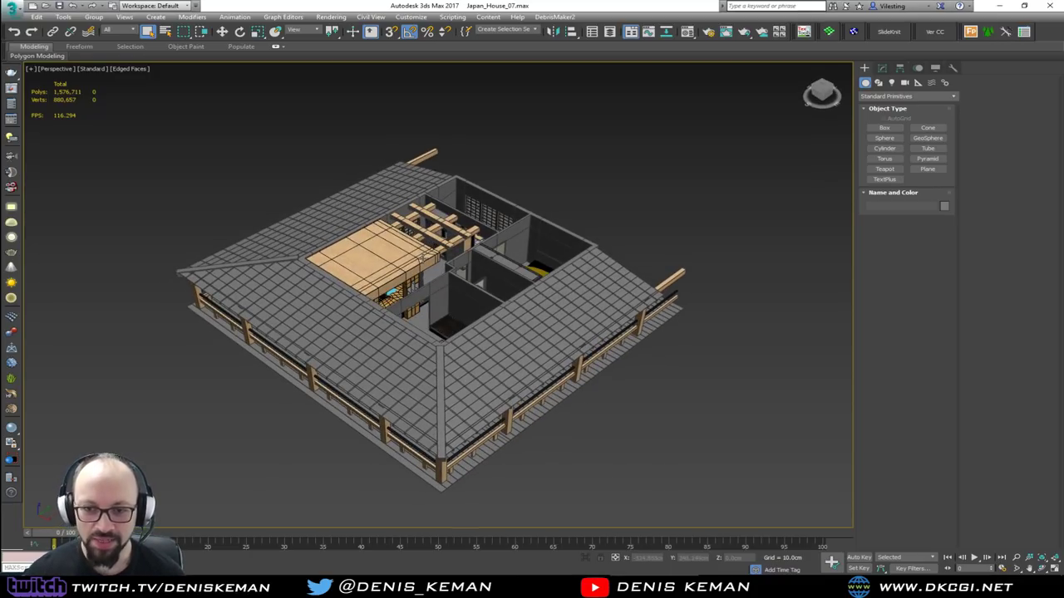
scroll(400, 252, "up", 3)
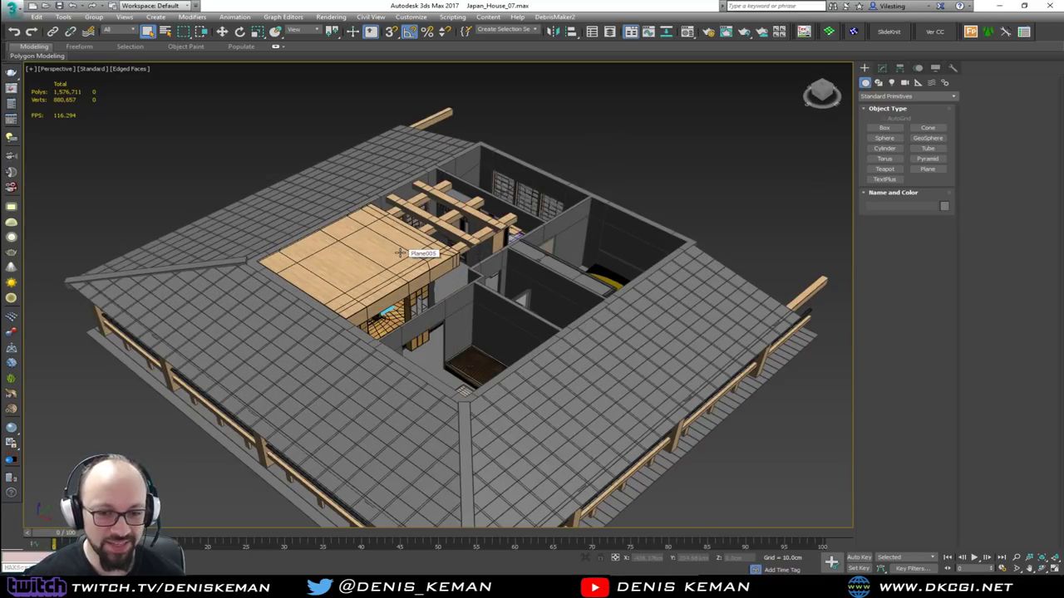
middle_click_drag(386, 235, 508, 336, "alt")
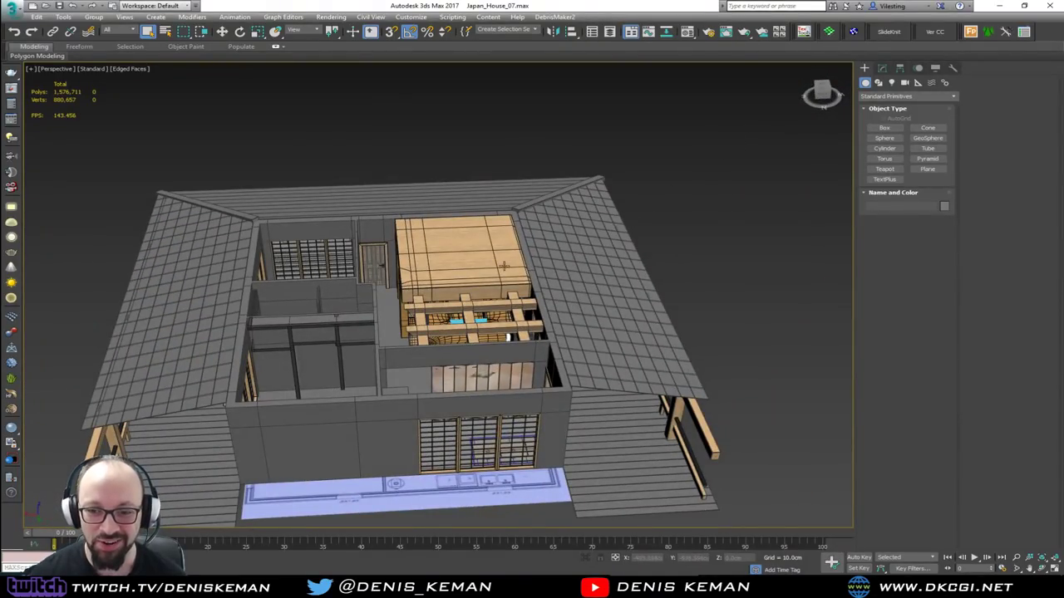
scroll(504, 265, "up", 10)
middle_click_drag(421, 298, 403, 156)
scroll(433, 220, "down", 3)
middle_click_drag(433, 221, 413, 286)
scroll(414, 286, "down", 1)
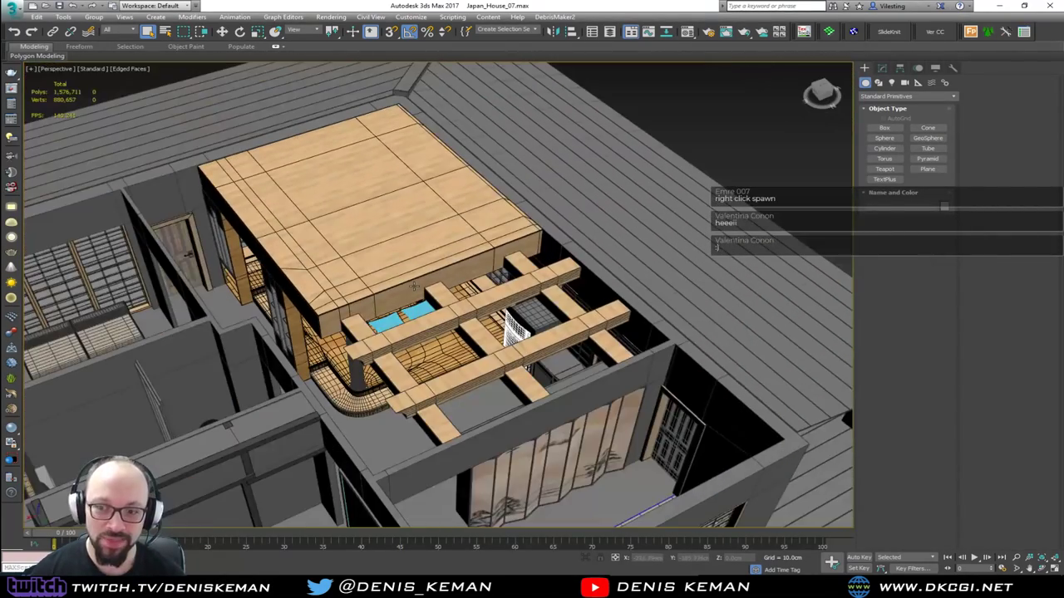
middle_click_drag(461, 242, 443, 264, "alt")
scroll(443, 265, "down", 3)
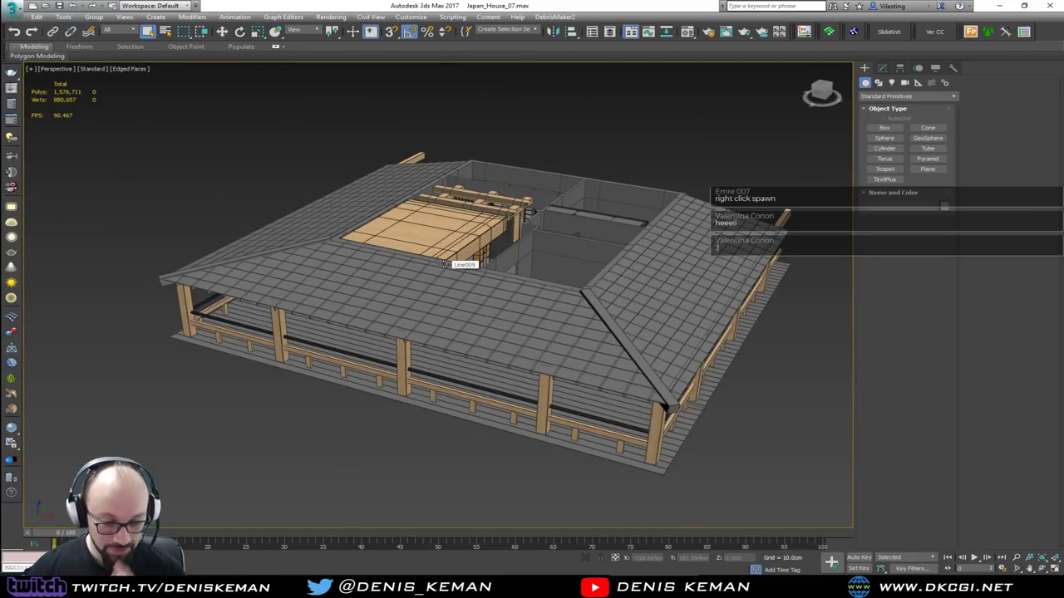
scroll(376, 313, "up", 5)
middle_click_drag(383, 308, 421, 285, "alt")
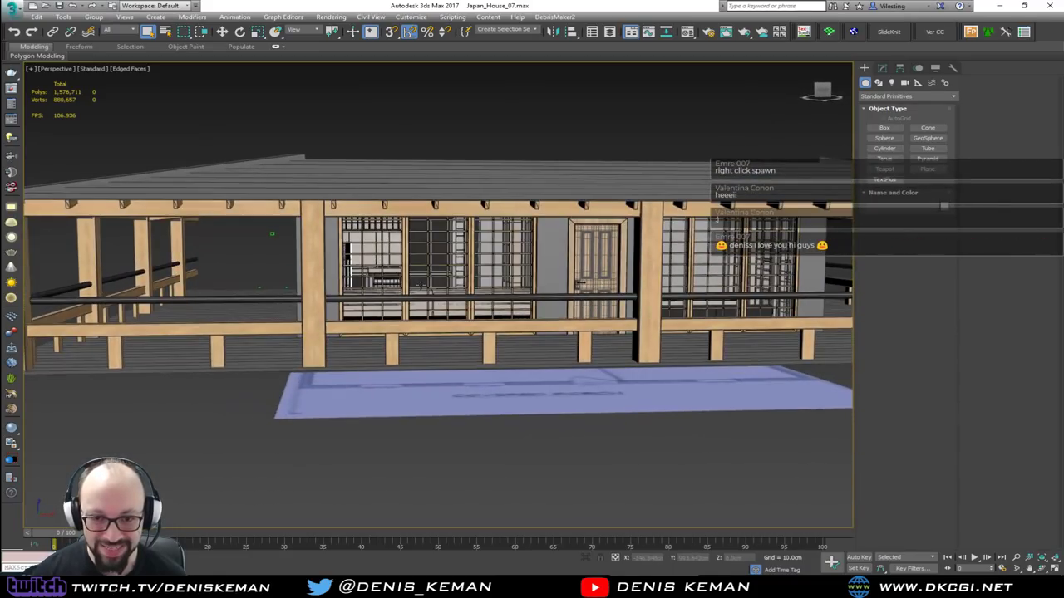
right_click(286, 286)
left_click(337, 242)
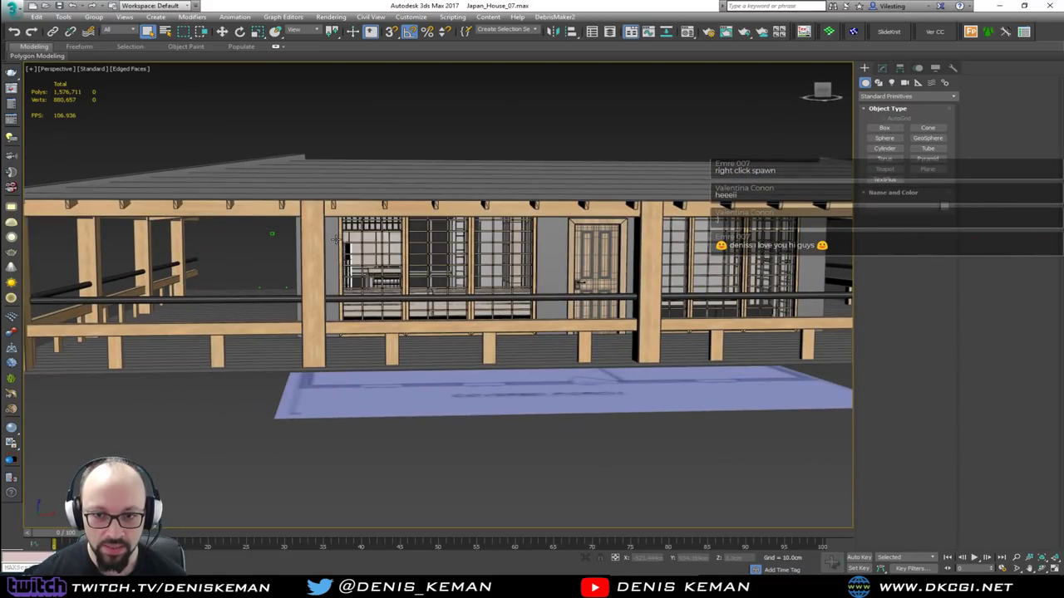
middle_click_drag(381, 247, 354, 253, "alt")
mouse_move(467, 226)
middle_mouse_down("alt")
mouse_move(479, 225)
mouse_move(462, 226)
middle_mouse_up("alt")
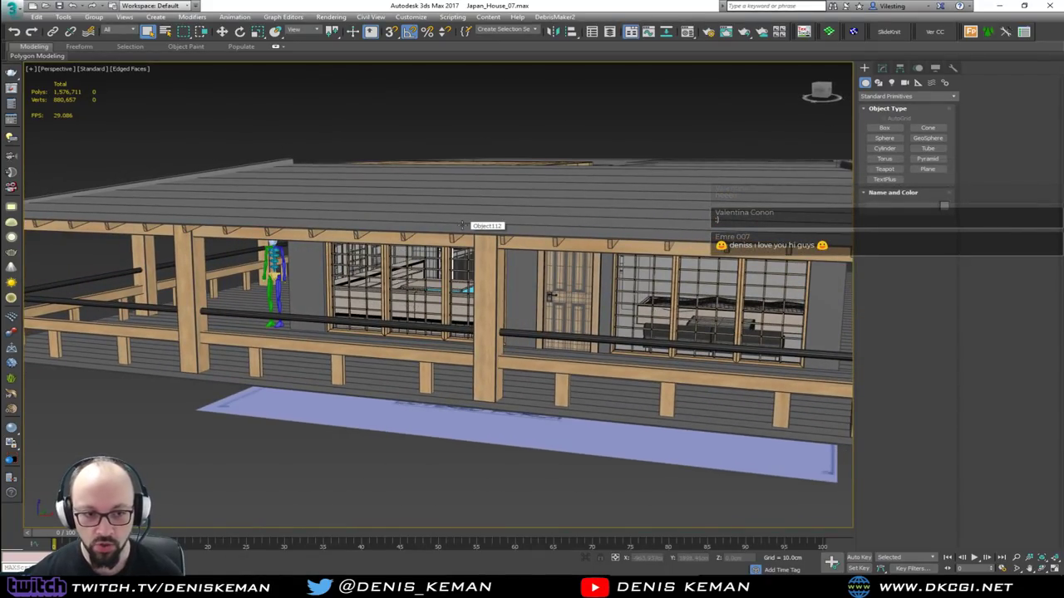
Switch to Unreal Editor and inspect the imported house in full-screen view, inside and from above.
left_click(832, 581)
right_click_drag(532, 299, 453, 299)
right_click_drag(495, 236, 715, 258)
key("F11")
right_click_drag(482, 257, 483, 258)
right_click_drag(474, 200, 474, 200)
right_click_drag(637, 132, 637, 132)
key("w")
right_click_drag(532, 299, 532, 232)
right_click_drag(637, 131, 637, 132)
key("w")
right_click_drag(532, 300, 443, 321)
right_click_drag(637, 131, 637, 132)
right_click_drag(719, 224, 719, 224)
right_click_drag(335, 183, 335, 182)
key("F11")
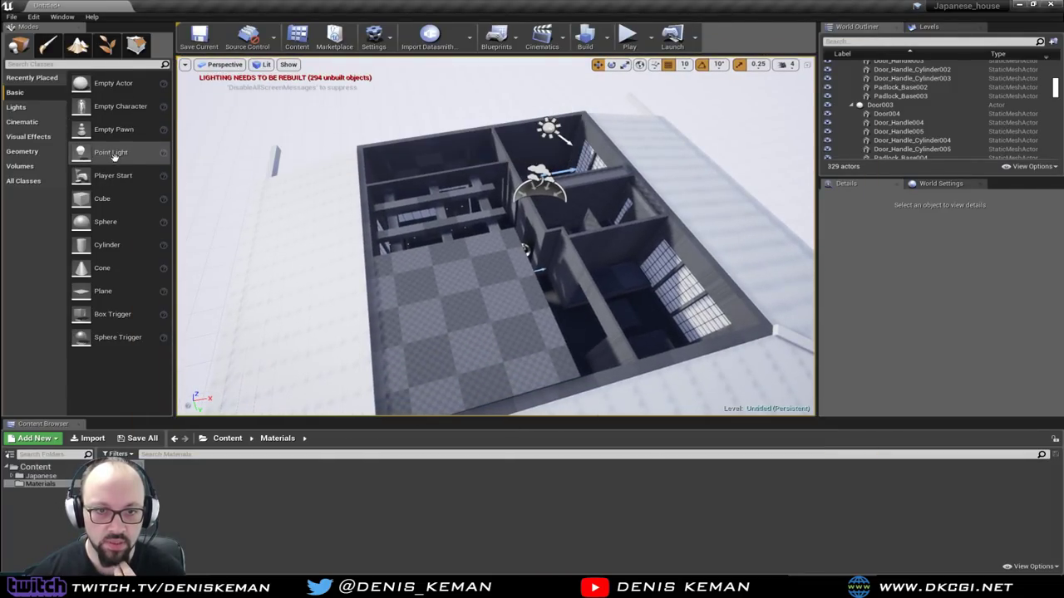
Place a basic cube on top of the elevated room's ceiling and flatten it to a Z scale of 0.25.
left_click_drag(91, 199, 522, 286)
right_click_drag(522, 287, 522, 287)
key("r")
left_click_drag(467, 182, 467, 207)
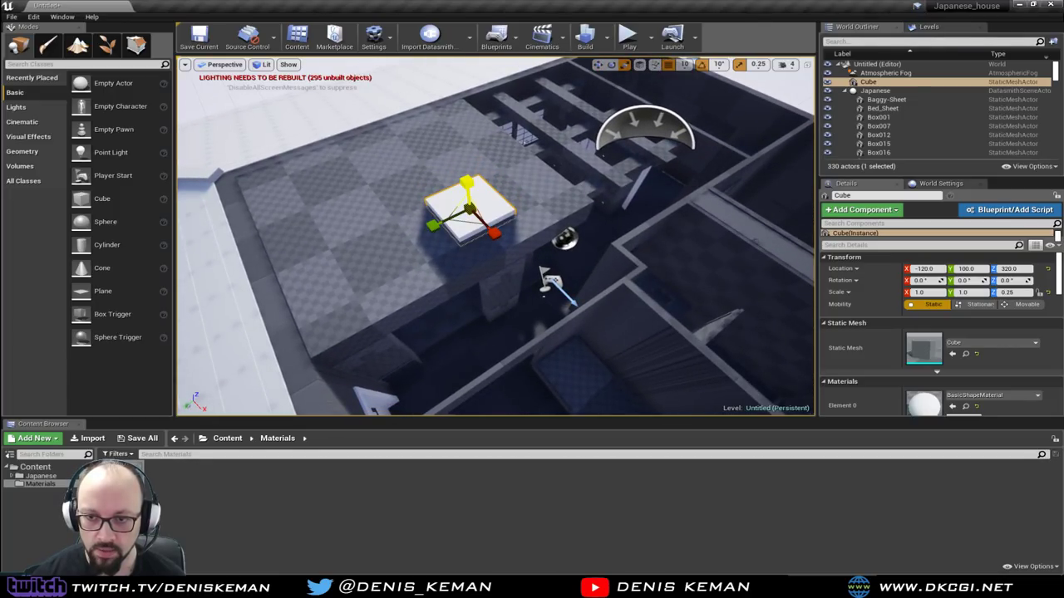
Move and enlarge the flattened cube to cover the open roof above the rooms, leaving it deselected.
right_click_drag(467, 208, 476, 201)
key("w")
left_click_drag(497, 205, 286, 295)
key("w")
left_click_drag(522, 199, 567, 197)
key("r")
left_click_drag(650, 189, 872, 257)
right_click_drag(302, 127, 516, 118)
left_click_drag(442, 184, 447, 185)
key("w")
right_click_drag(445, 222, 698, 241)
key("w")
key("Escape")
Toggle the grid display for the perspective view inside the covered house.
right_click_drag(482, 204, 462, 204)
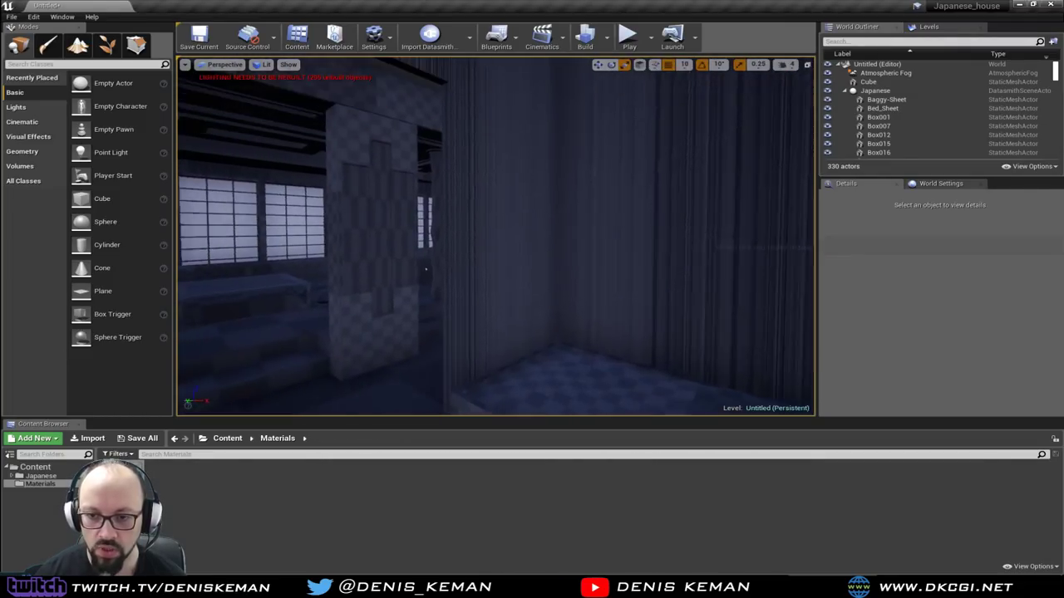
key("w")
right_click_drag(495, 236, 207, 324)
right_click_drag(478, 162, 212, 160)
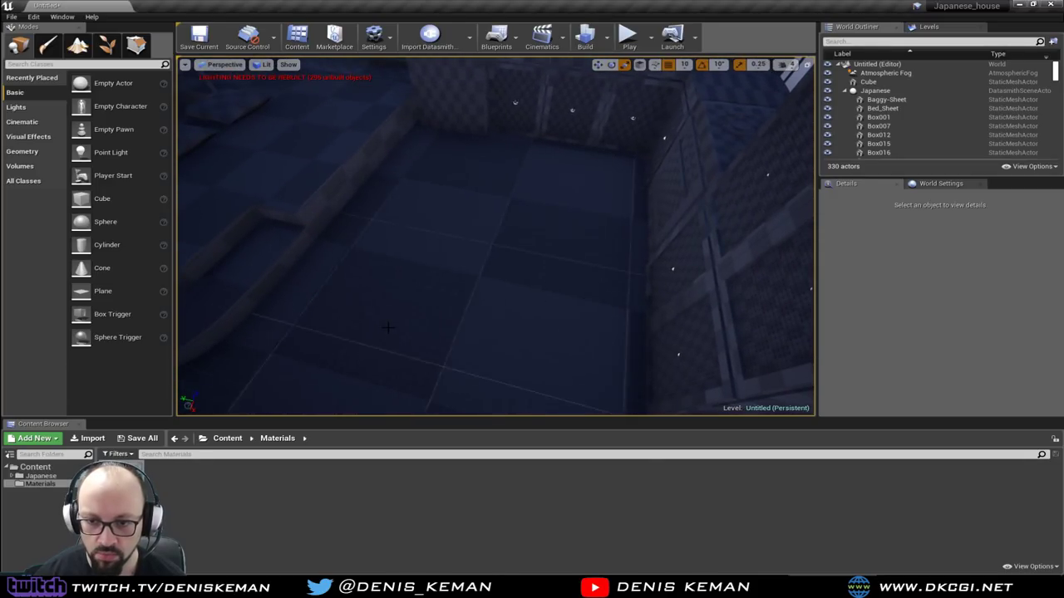
mouse_move(437, 285)
right_mouse_down()
mouse_move(423, 244)
mouse_move(422, 279)
right_mouse_up()
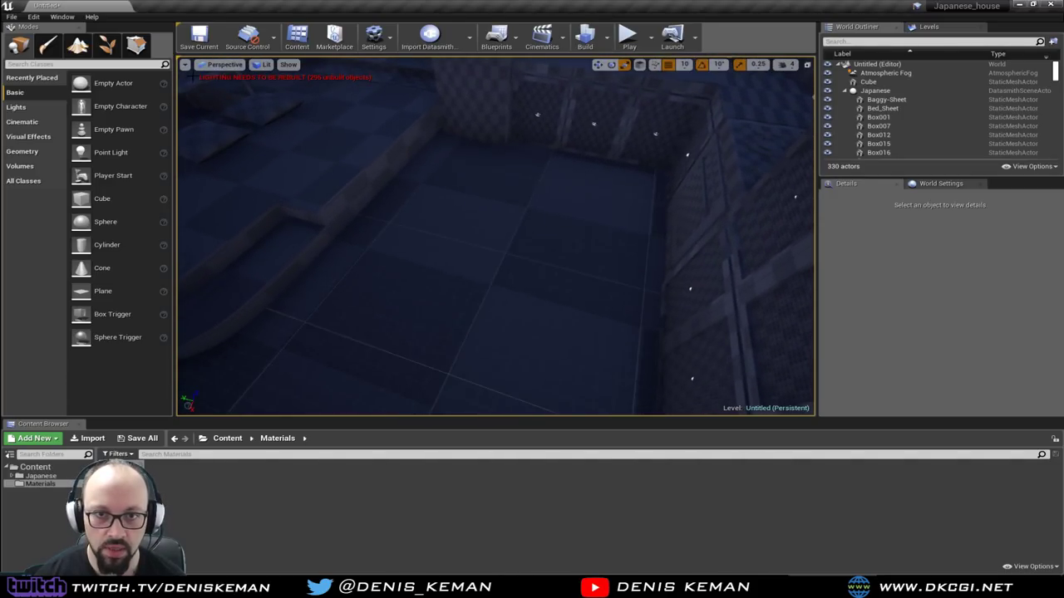
left_click(185, 65)
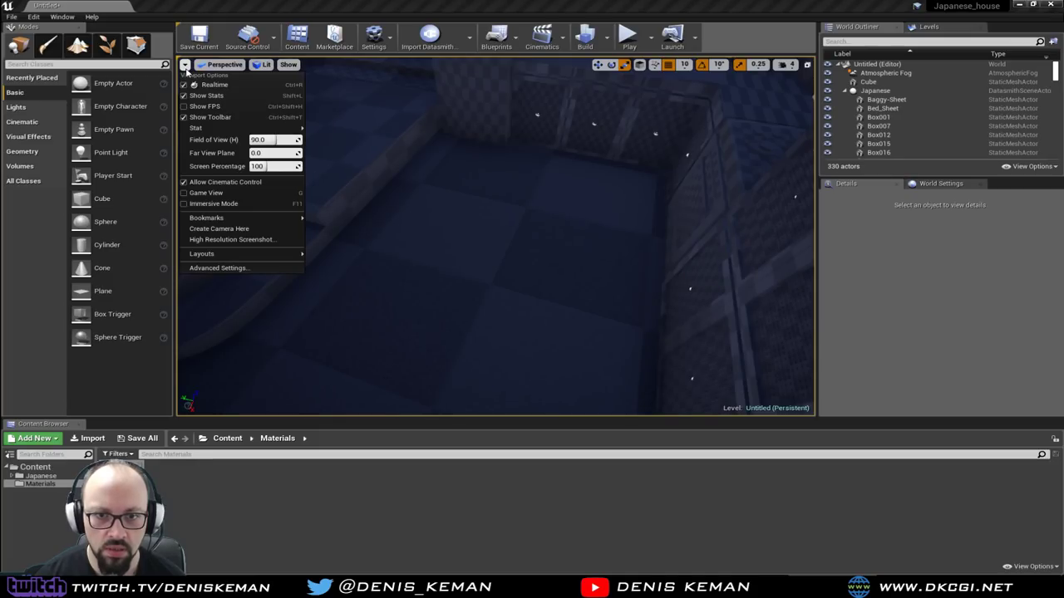
mouse_move(226, 67)
mouse_move(268, 66)
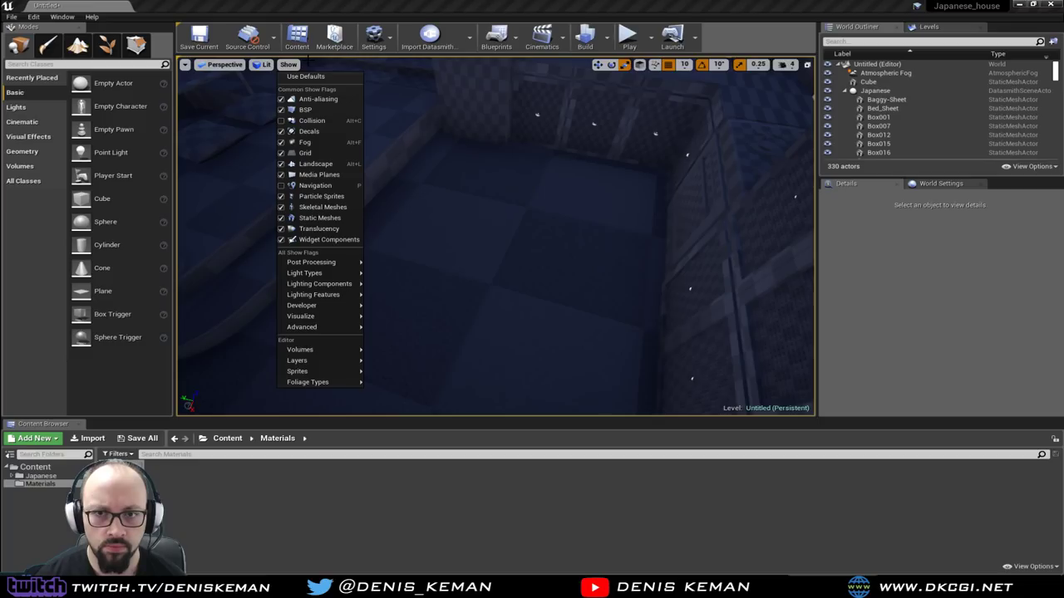
left_click(284, 157)
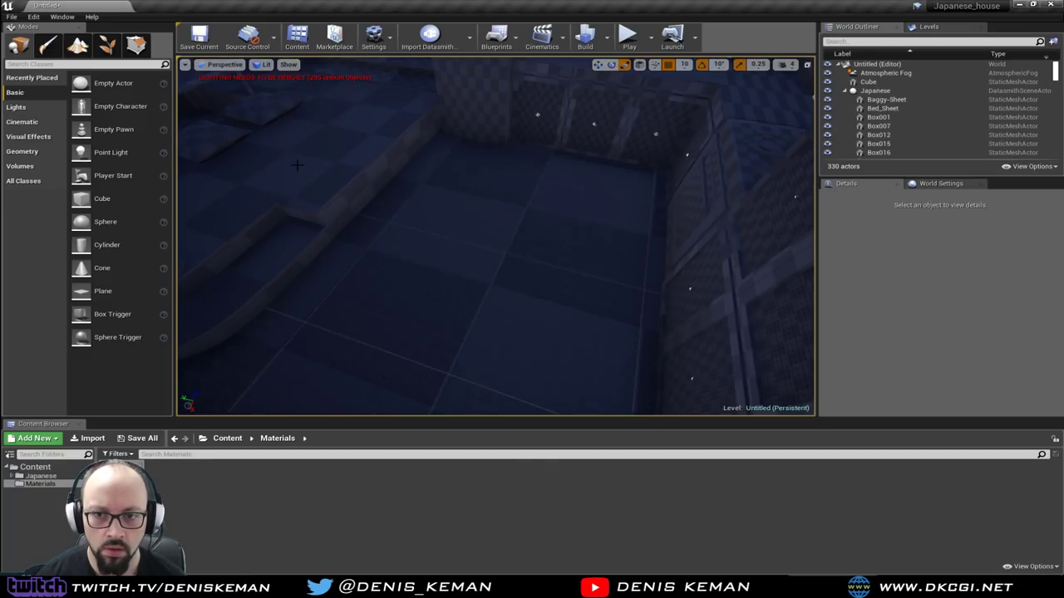
left_click(287, 67)
left_click(281, 155)
Inspect the house interior room by room, including the bathroom, the windows and the sliding partitions.
right_click_drag(498, 241, 657, 187)
right_click_drag(499, 241, 299, 224)
key("w")
right_click_drag(117, 170, 112, 169)
right_click_drag(416, 237, 707, 237)
right_click_drag(104, 169, 98, 168)
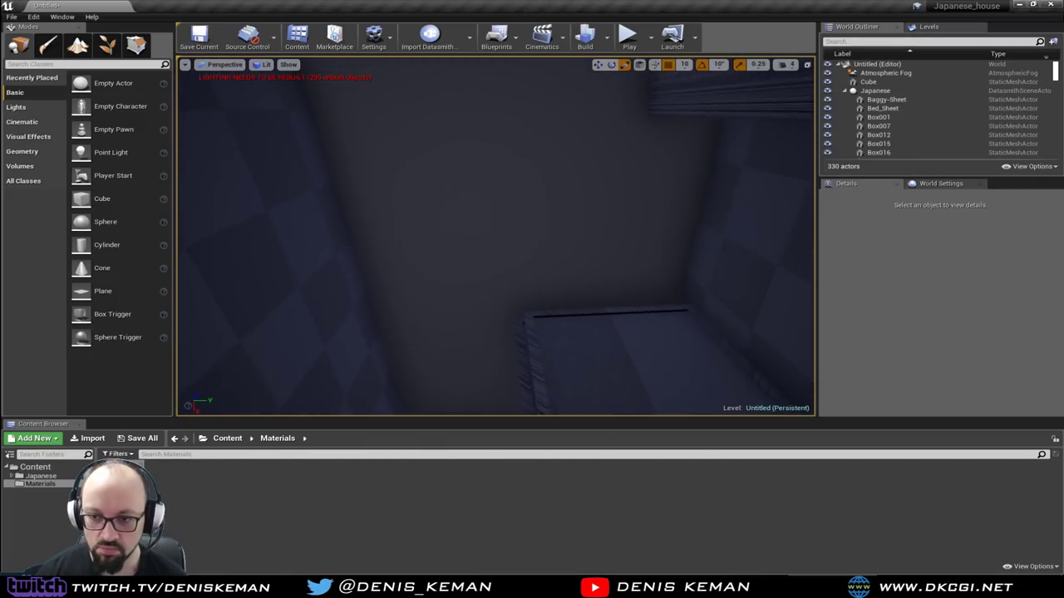
right_click_drag(496, 236, 499, 390)
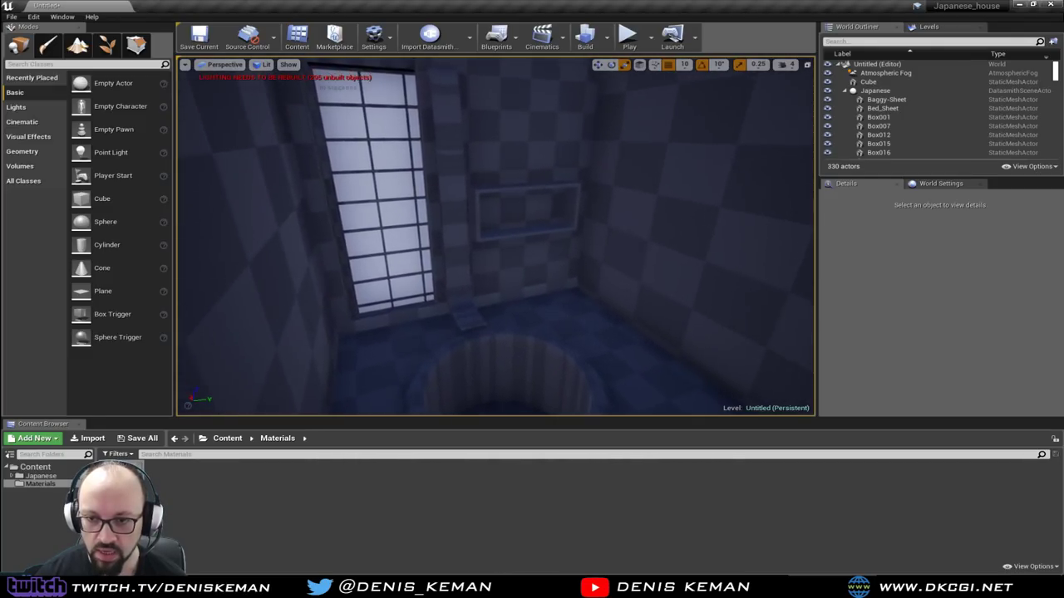
right_click_drag(496, 236, 574, 232)
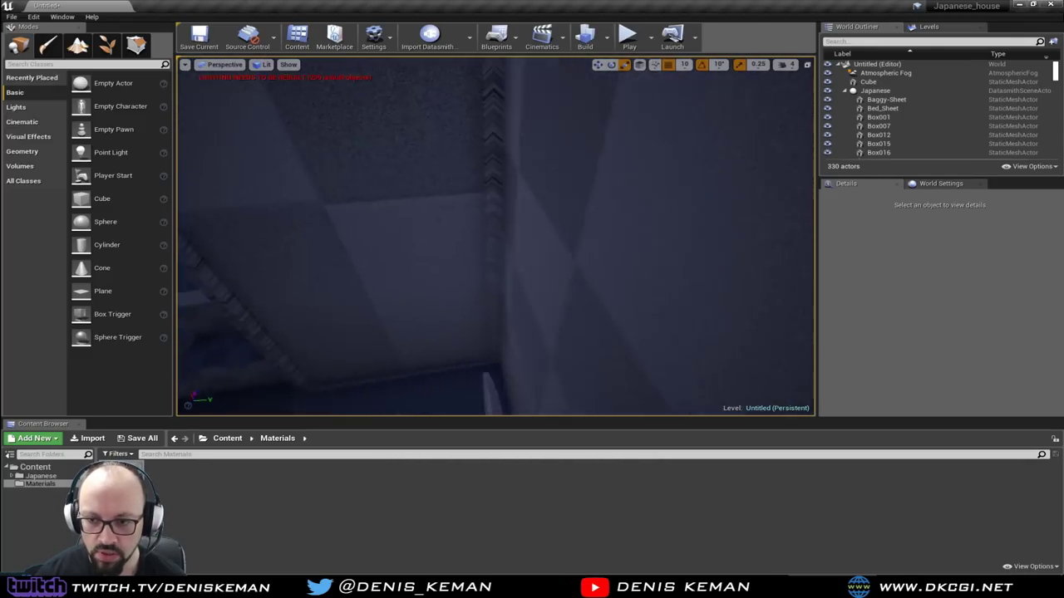
key("s")
right_click_drag(496, 236, 454, 153)
key("w")
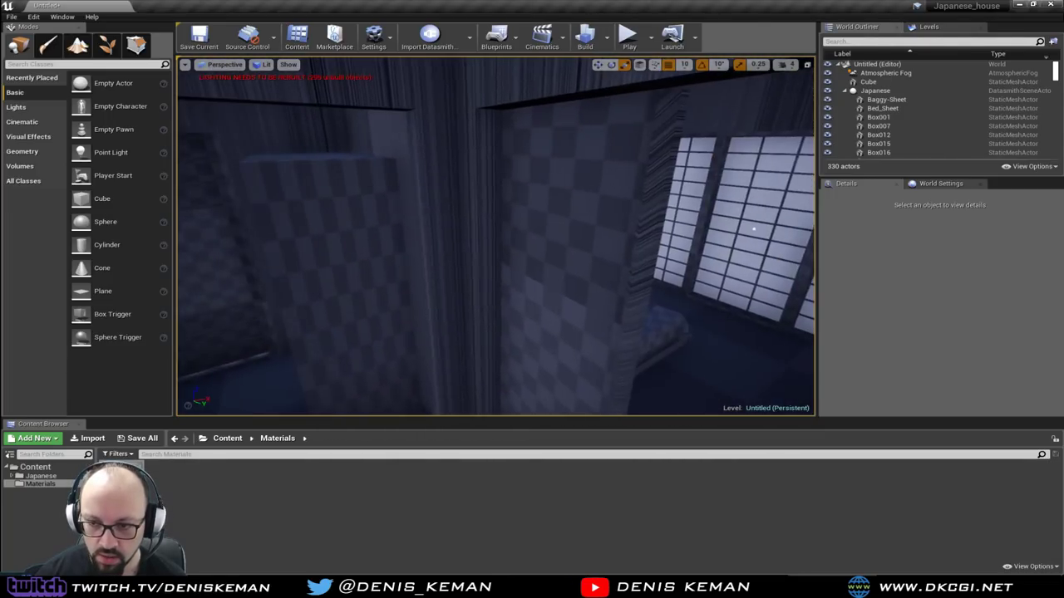
right_click_drag(495, 236, 615, 271)
key("w")
right_click_drag(496, 236, 241, 241)
right_click_drag(495, 236, 216, 233)
Inspect the house from outside, from the full exterior to the veranda railing and front door.
key("w")
key("w")
key("w")
key("s")
key("s")
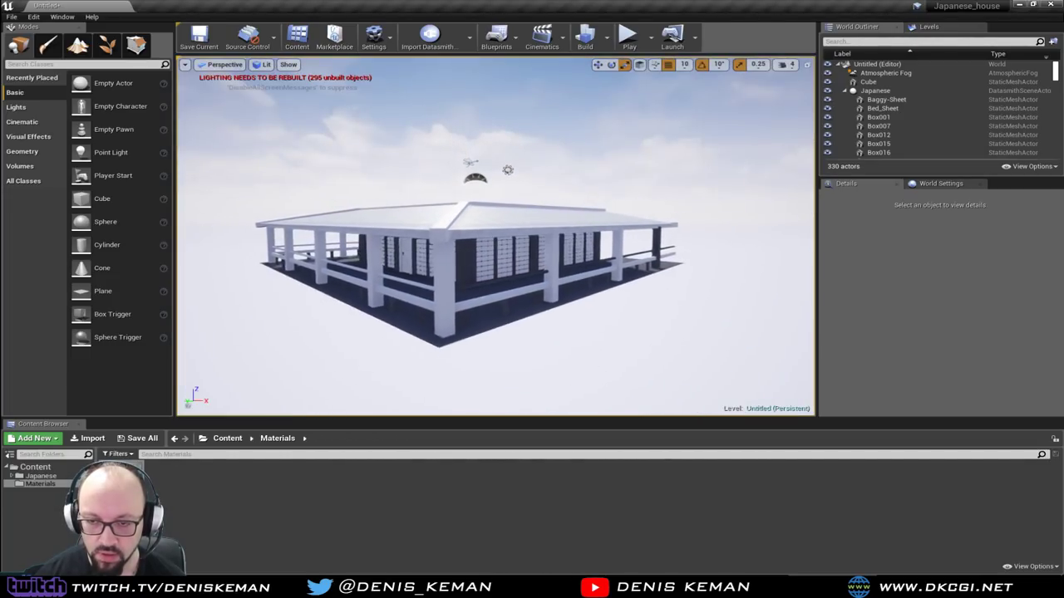
key("w")
key("a")
right_click_drag(496, 236, 649, 234)
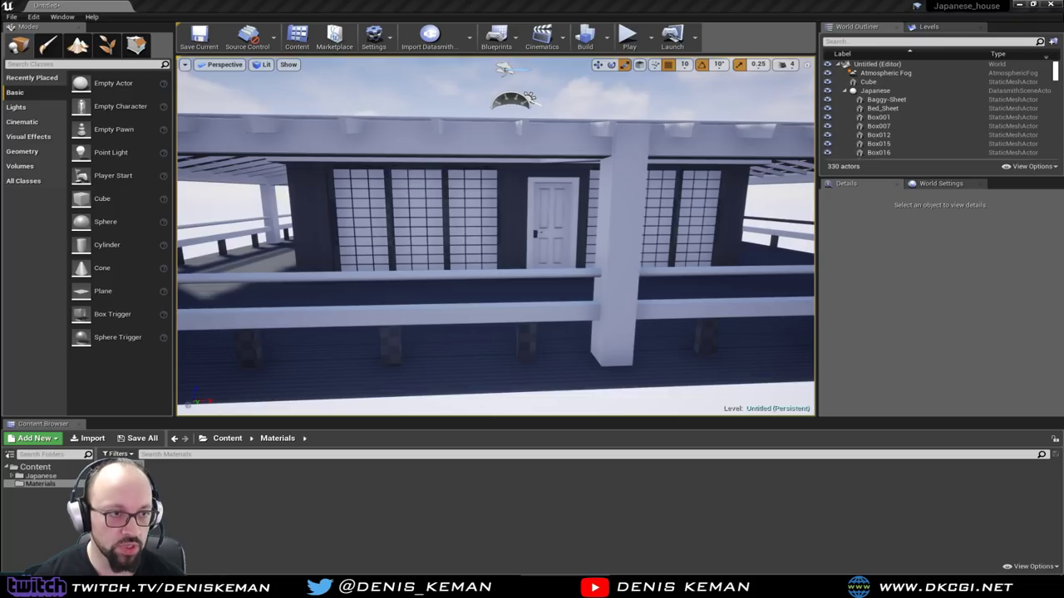
right_click_drag(594, 232, 690, 296)
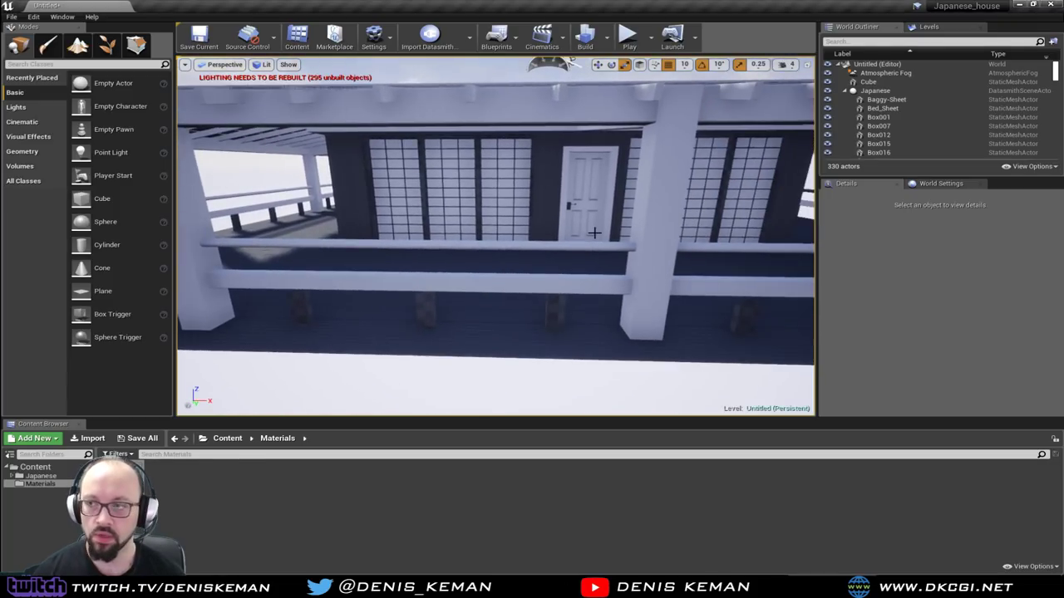
Close the Unreal project, saving the selected content and the level as Testing_Map in /Game/Maps.
left_click(1051, 5)
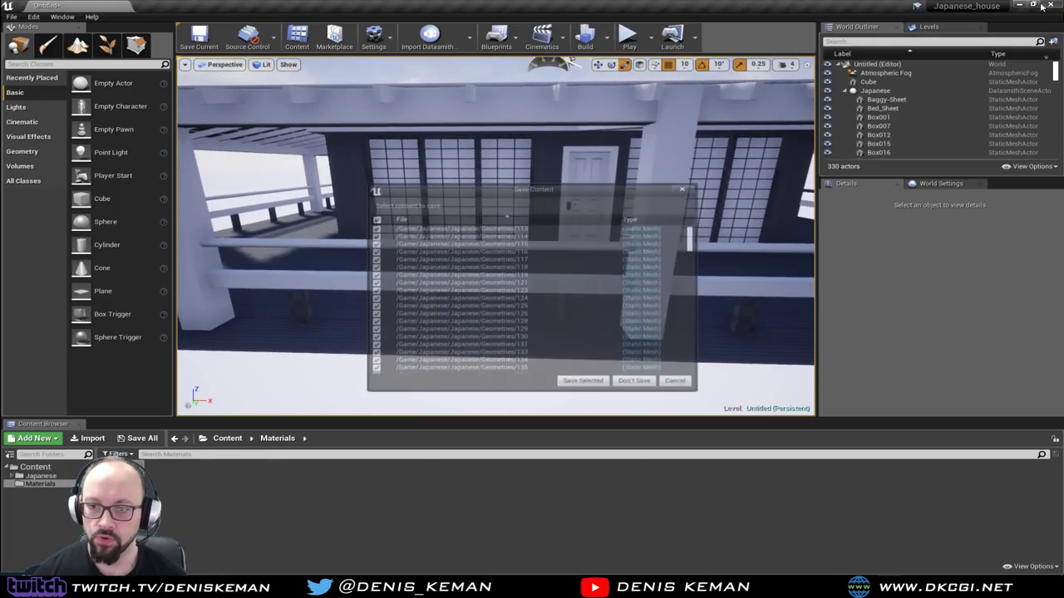
left_click(592, 383)
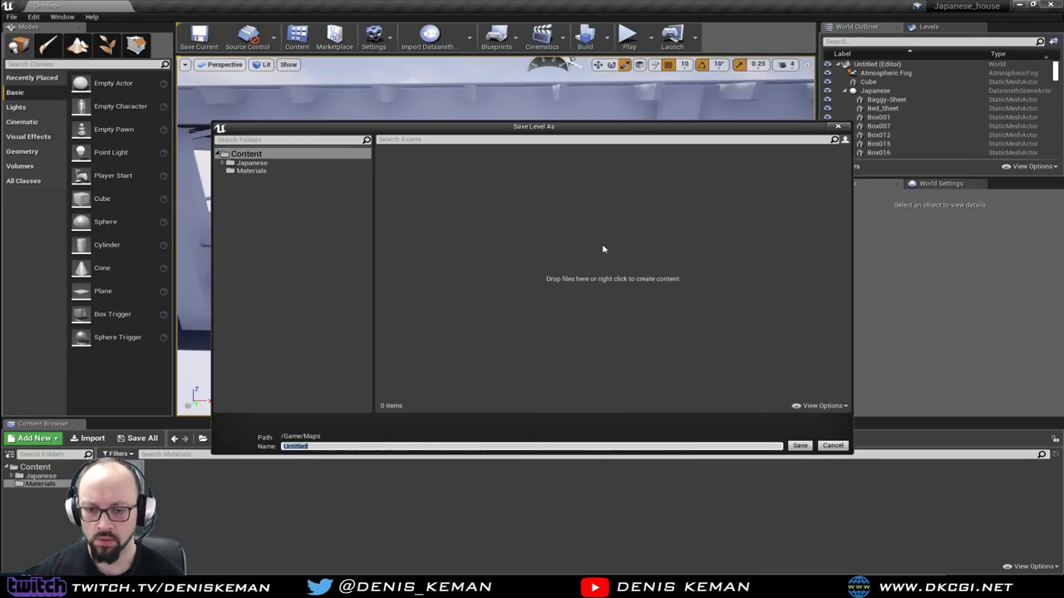
type("T")
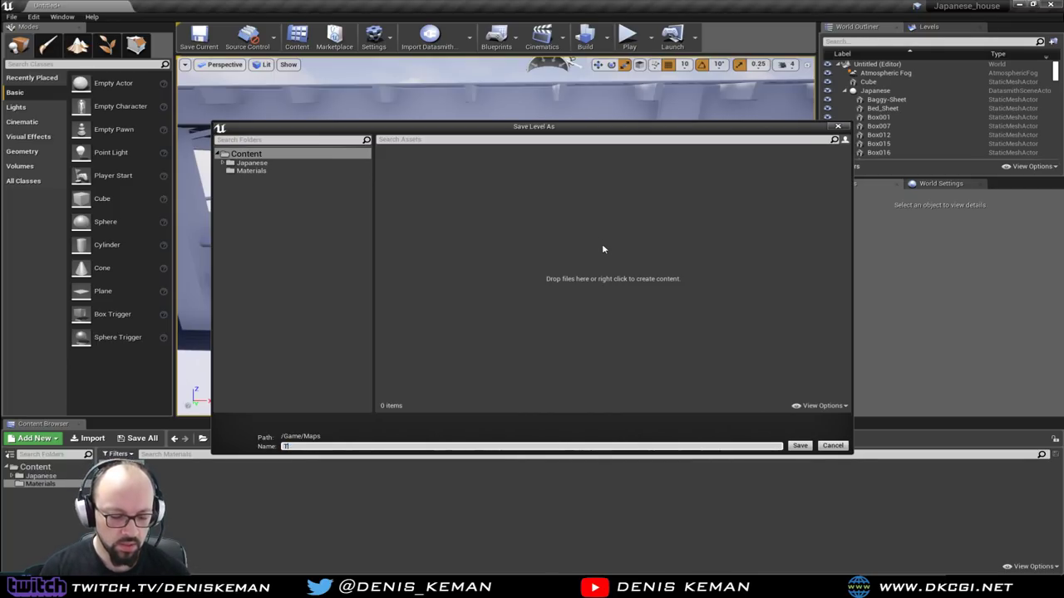
type("esting_Map")
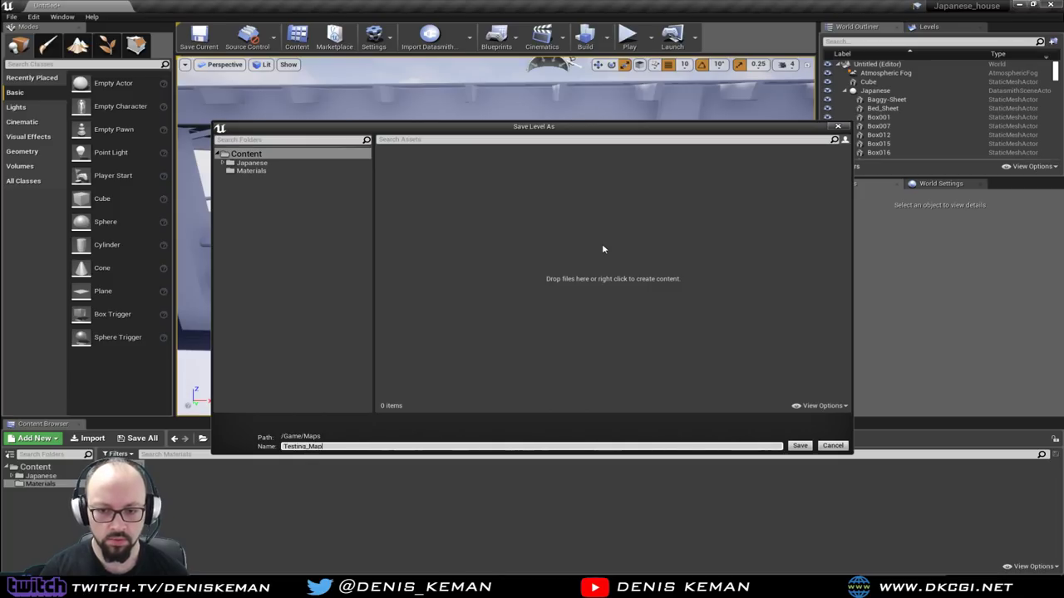
left_click(802, 446)
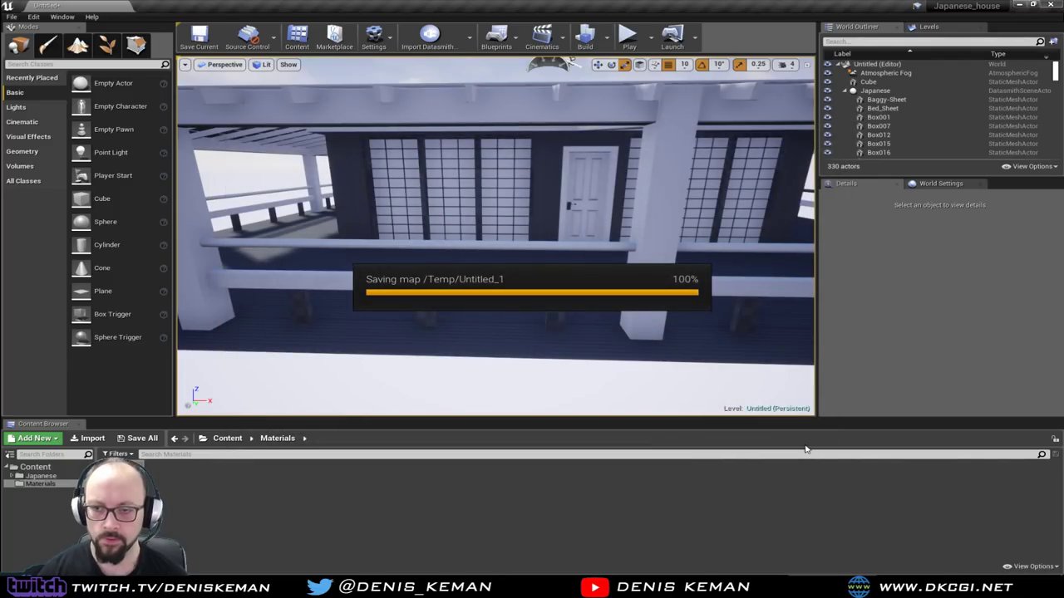
Switch to 3ds Max and open the Layer Explorer for the house scene.
key("alt+Tab")
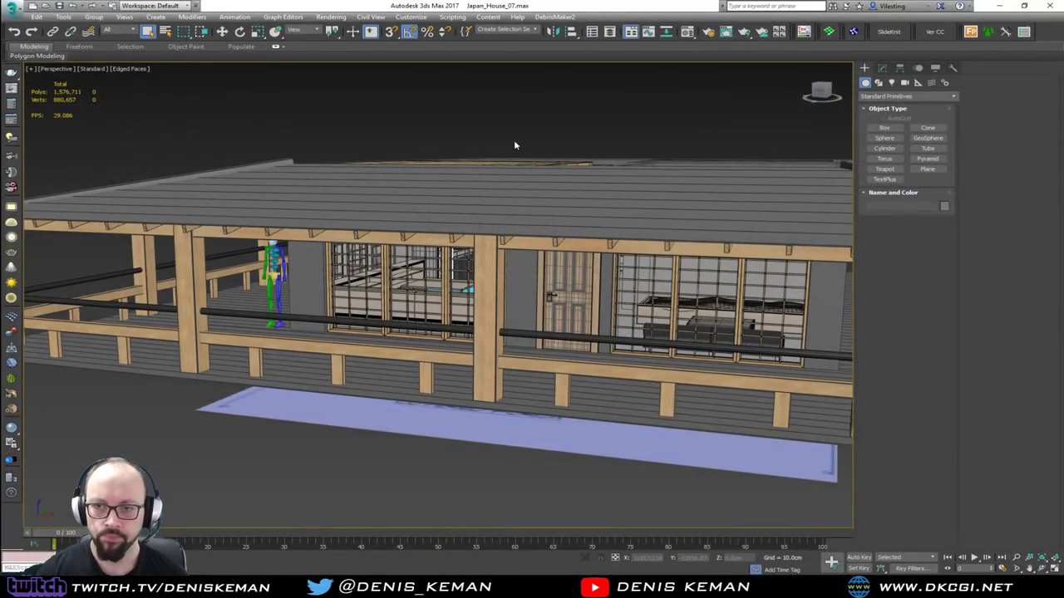
scroll(451, 224, "down", 3)
middle_click_drag(459, 124, 445, 230)
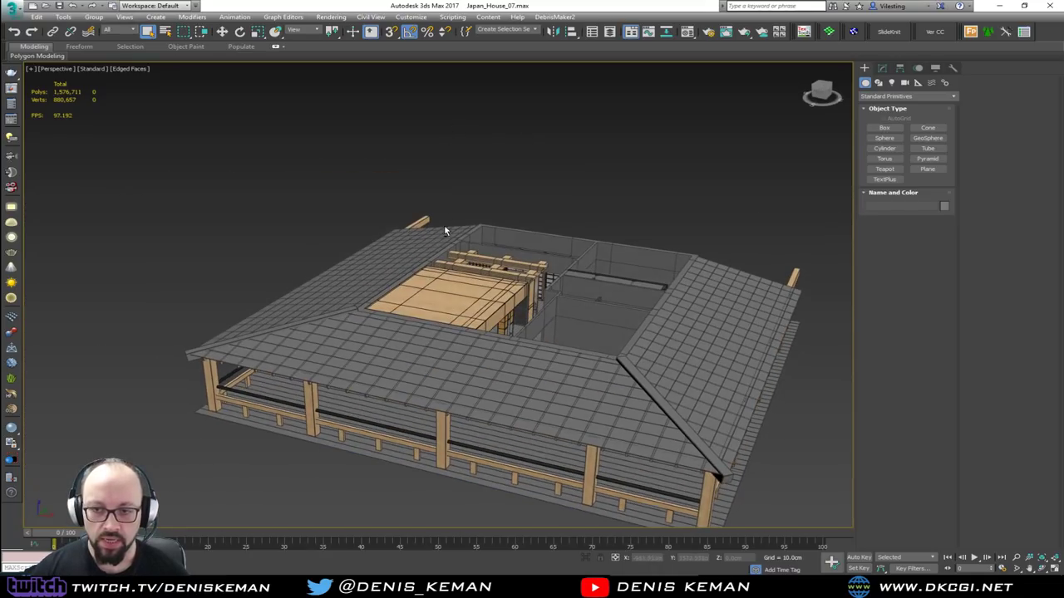
left_click(610, 31)
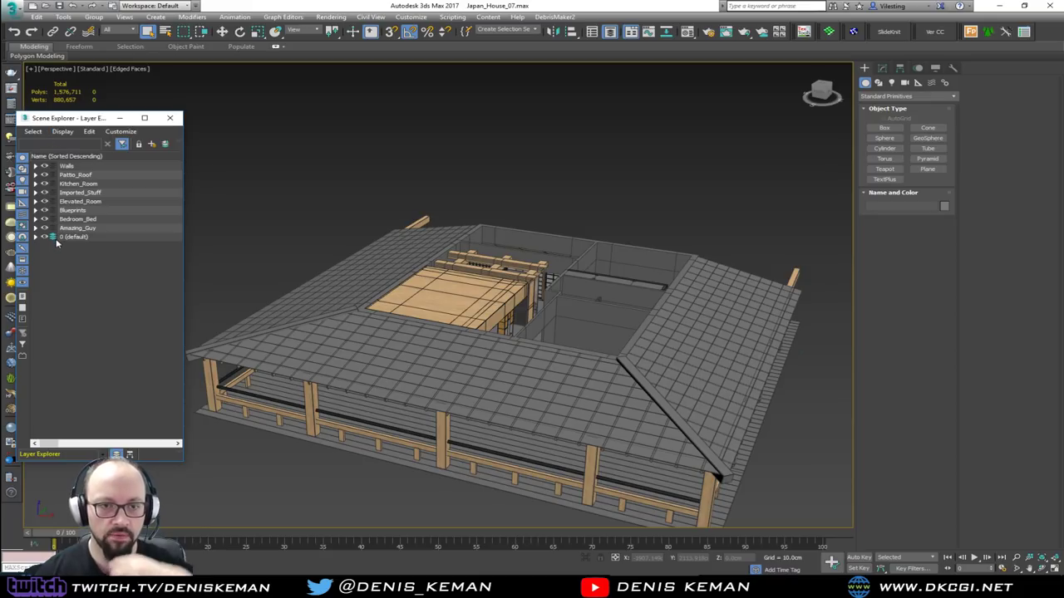
Hide and show the Amazing_Guy layer twice to identify the figure on the veranda.
middle_click_drag(324, 380, 373, 301)
middle_click_drag(602, 232, 424, 268, "alt")
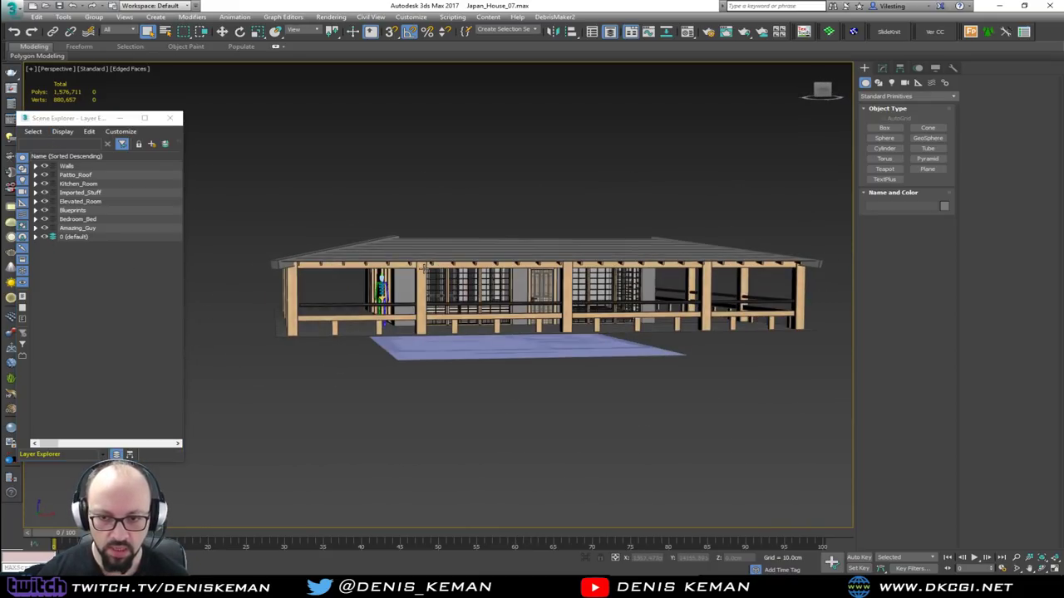
left_click(44, 229)
middle_click_drag(336, 347, 380, 340, "alt")
left_click(45, 228)
left_click(44, 227)
left_click(44, 229)
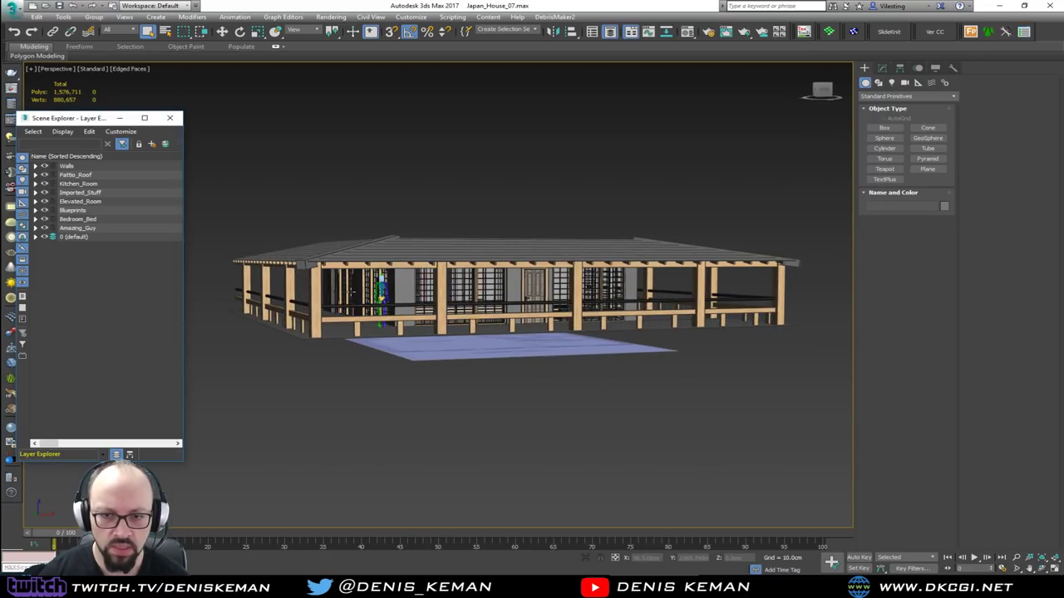
Hide every layer except Amazing_Guy, including Walls through Bedroom_Bed and the default layer.
scroll(350, 292, "up", 6)
scroll(353, 292, "down", 2)
middle_click_drag(352, 292, 330, 297, "alt")
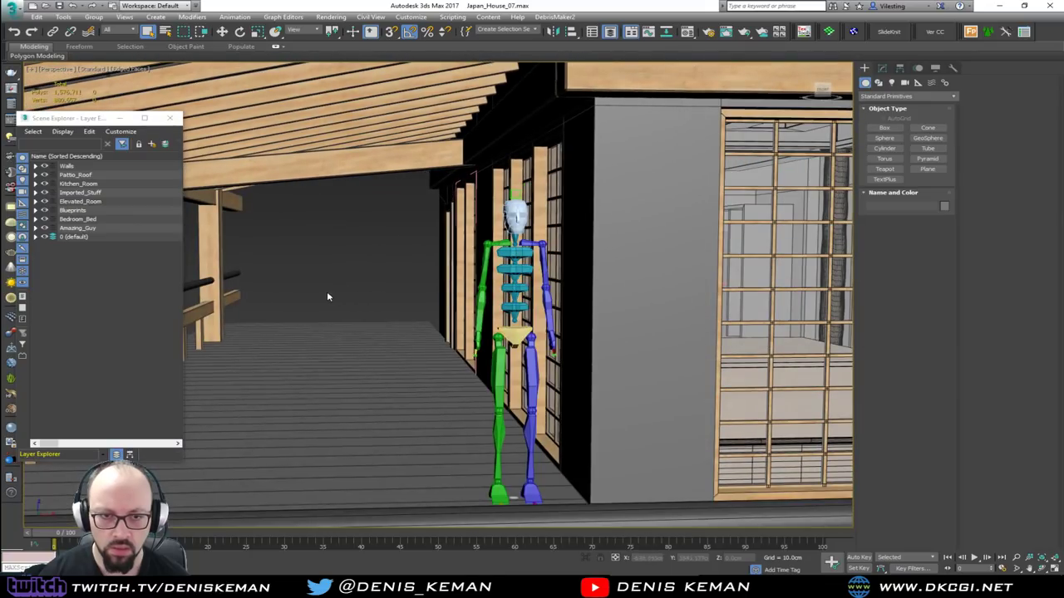
left_click_drag(47, 219, 43, 168)
left_click(45, 237)
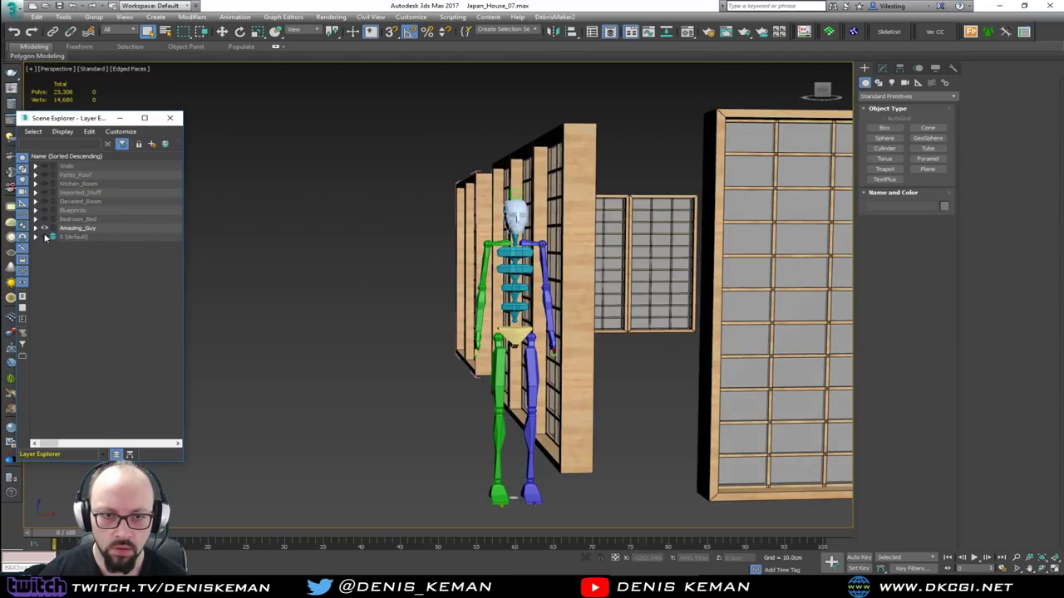
Select all the shoji window panels still visible around the house, leaving the figure out of the selection.
left_click(170, 118)
middle_click_drag(445, 240, 275, 263)
scroll(275, 262, "down", 5)
middle_click_drag(477, 253, 431, 267)
left_click_drag(294, 387, 248, 404)
middle_click_drag(248, 404, 291, 383, "alt")
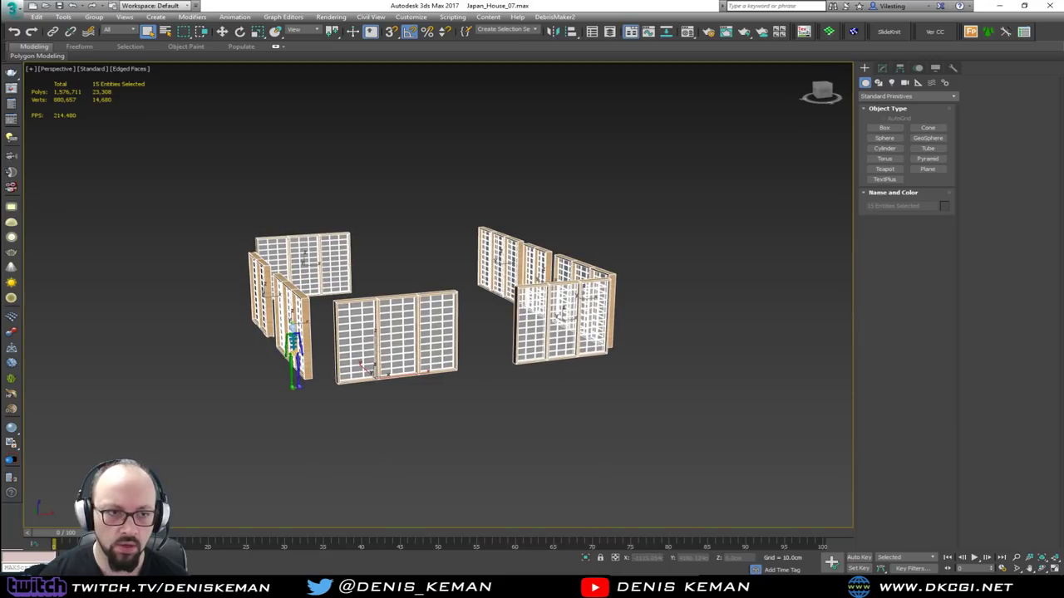
left_click(610, 32)
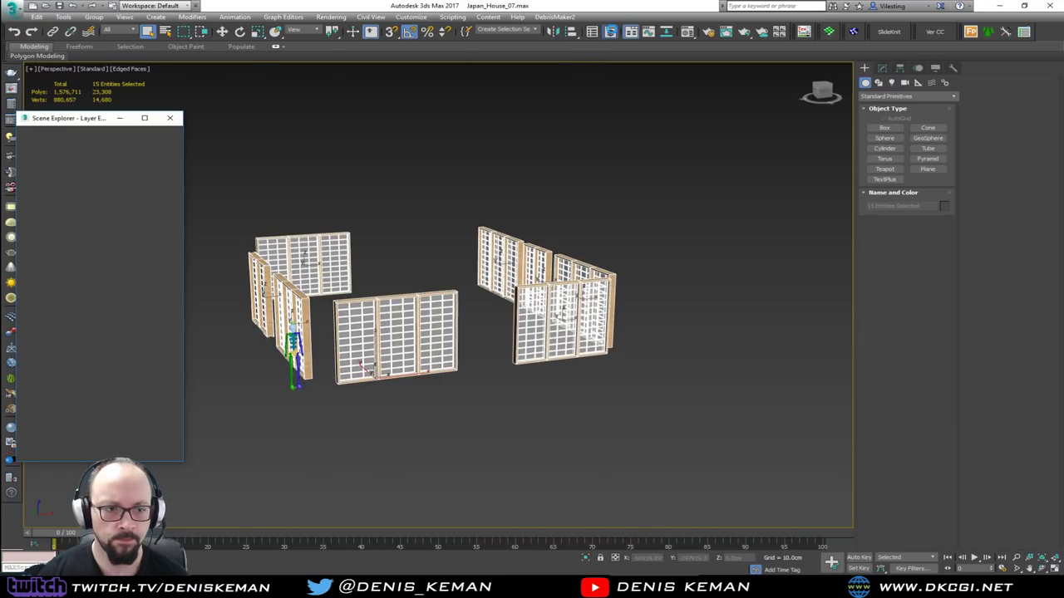
left_click_drag(175, 240, 171, 411)
left_click(170, 119)
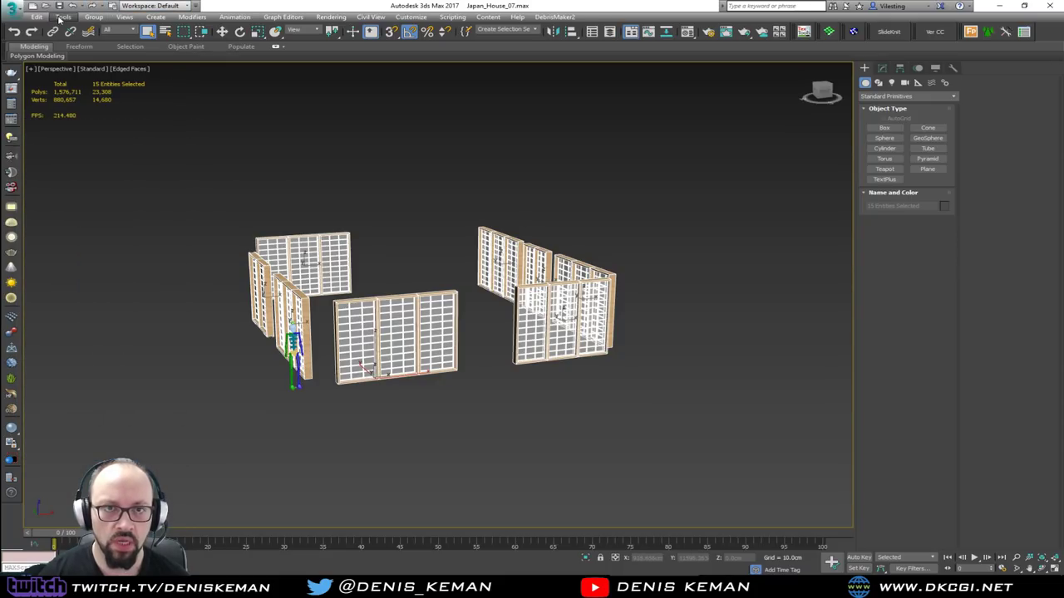
Rename the selected window panels using the base name Window with numbering enabled.
left_click(63, 16)
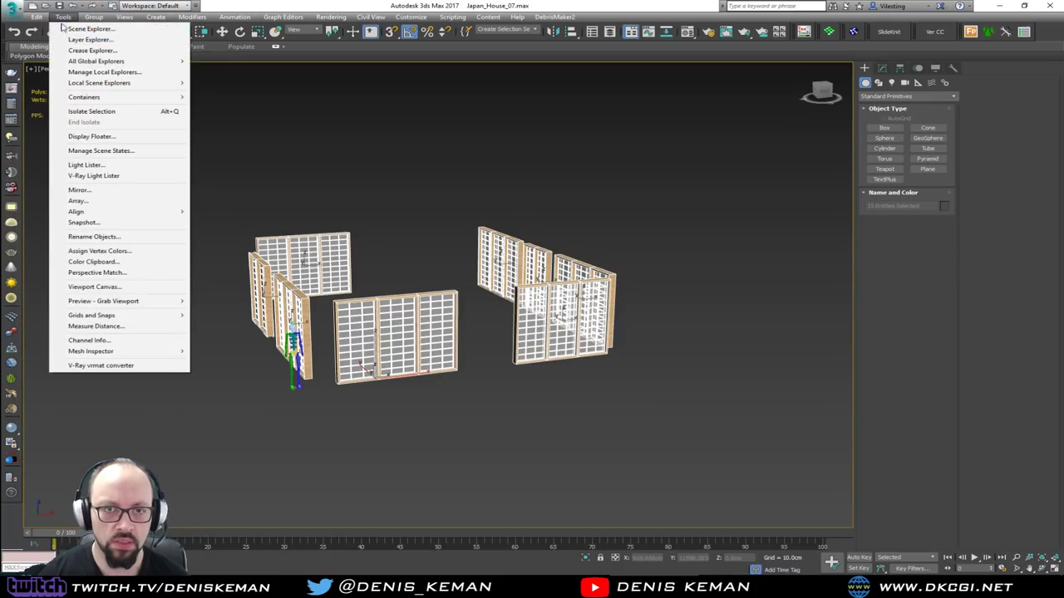
left_click(99, 237)
left_click(546, 243)
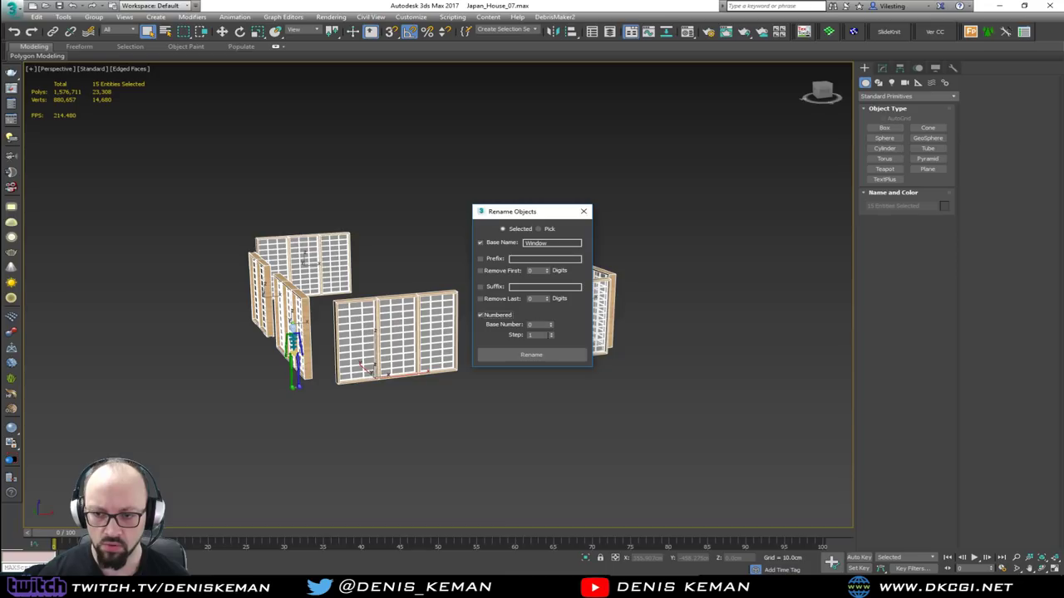
left_click(532, 356)
left_click(583, 211)
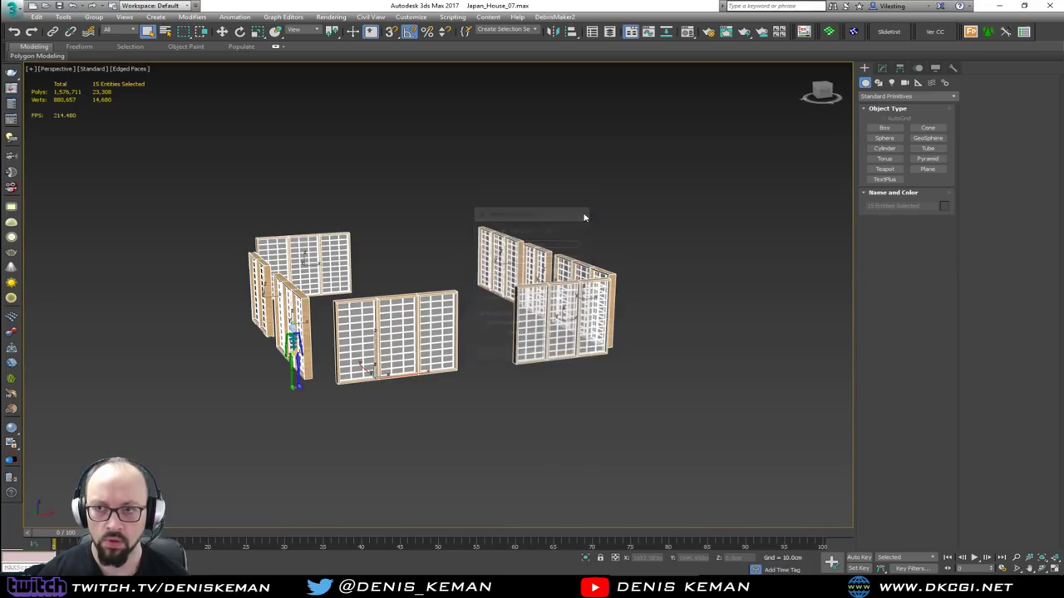
Move the Window objects from the Amazing_Guy layer into the visible 0 (default) layer and hide Amazing_Guy.
left_click(610, 32)
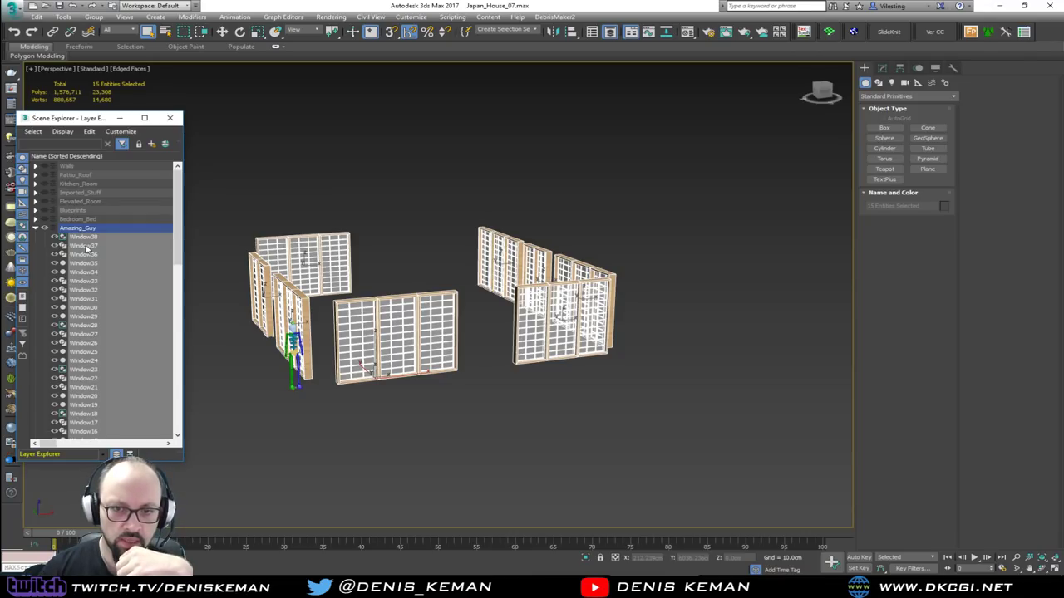
scroll(125, 274, "down", 3)
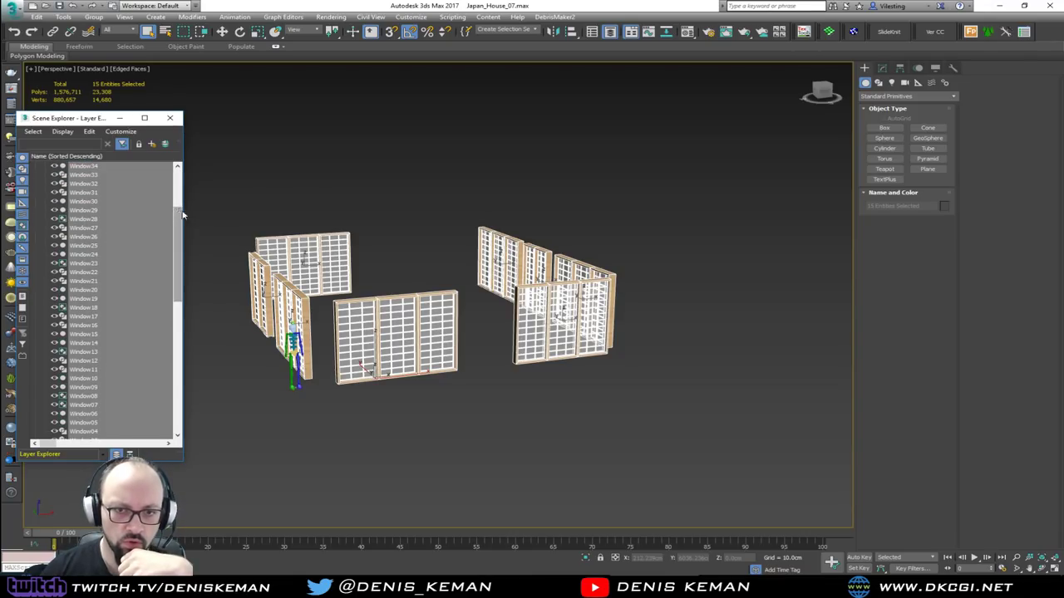
scroll(167, 336, "down", 12)
scroll(167, 336, "down", 3)
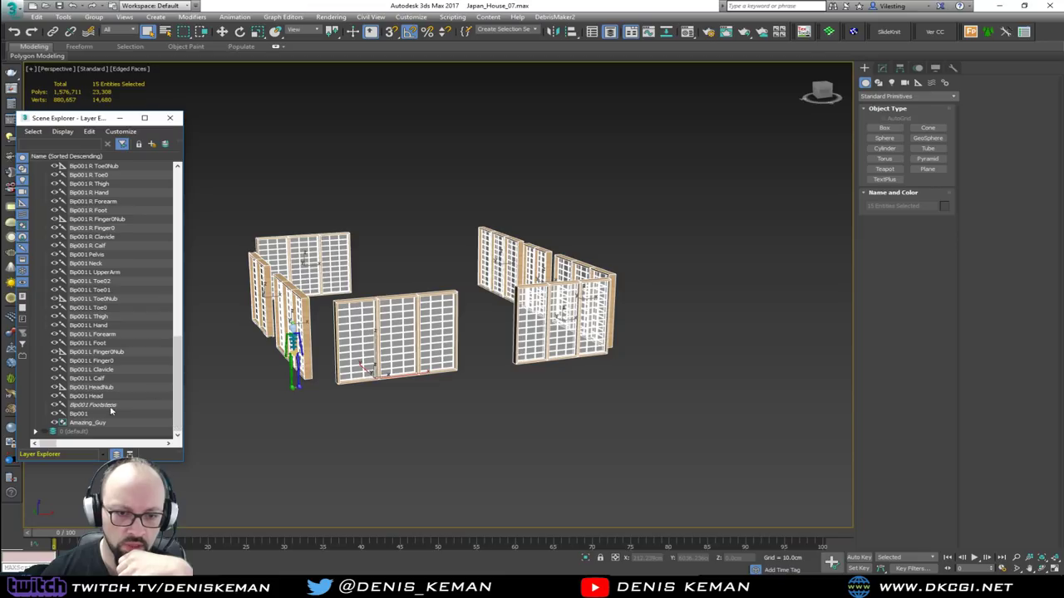
left_click(45, 432)
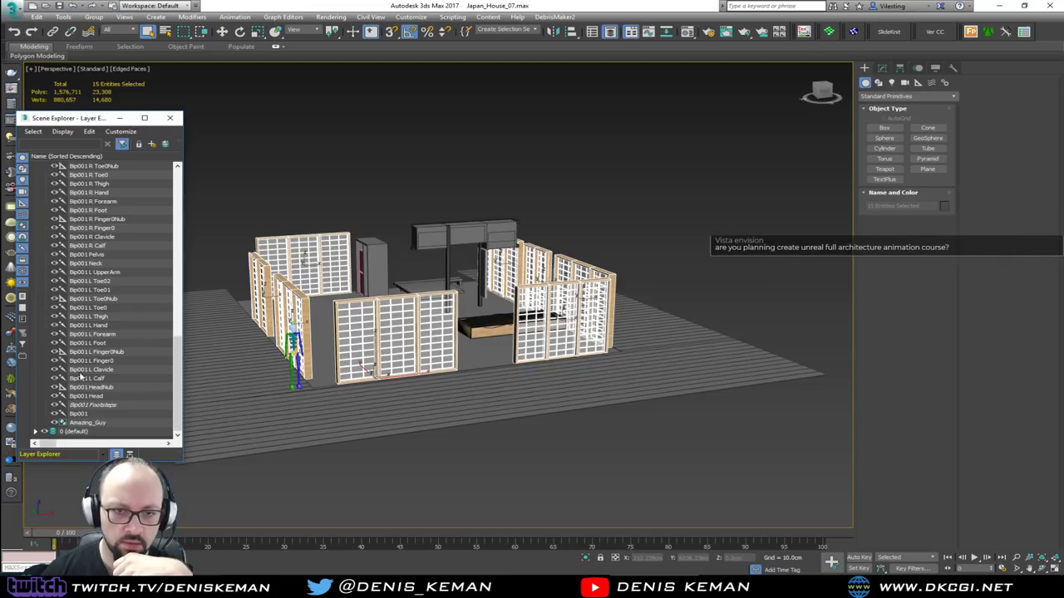
scroll(142, 279, "up", 15)
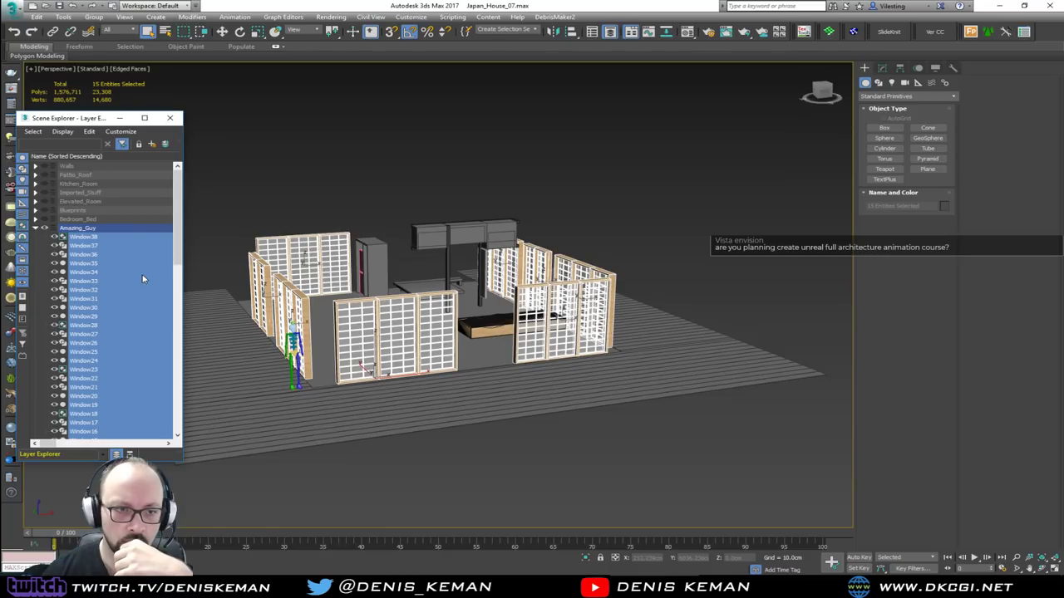
left_click(167, 146)
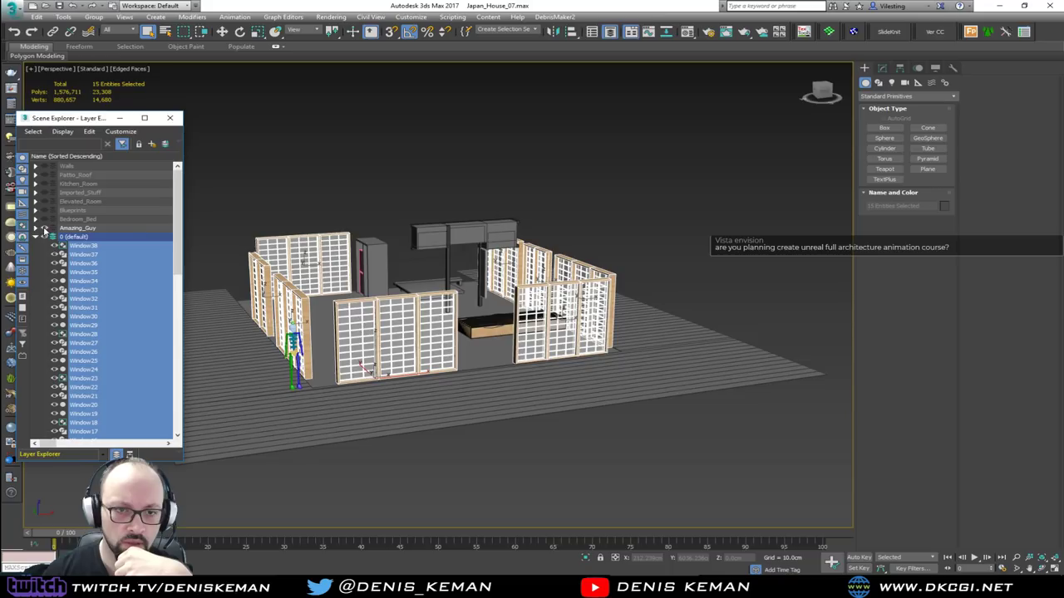
left_click(283, 158)
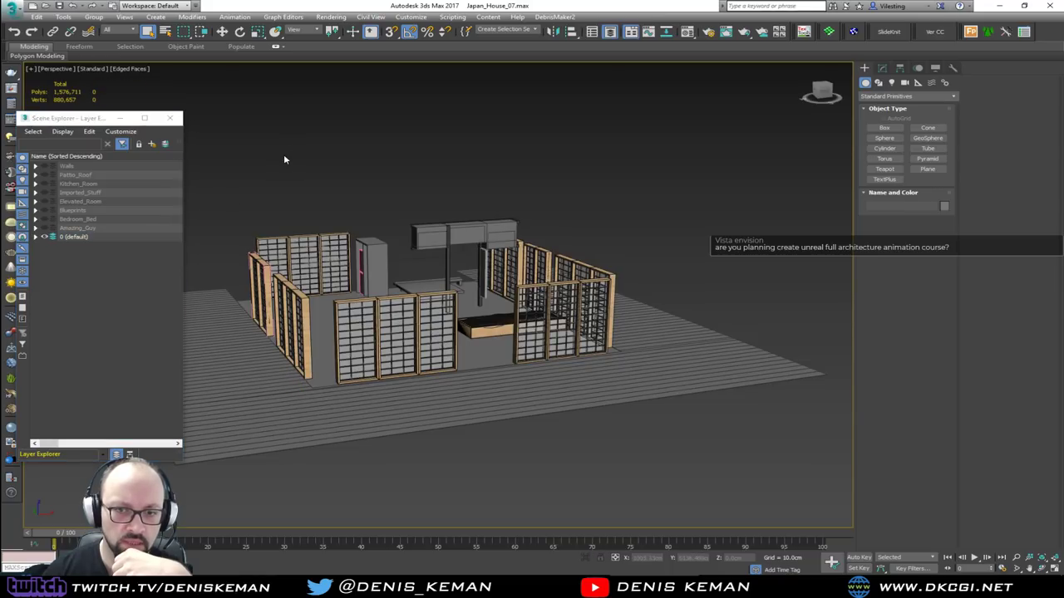
Show the layers from Bedroom_Bed up to Walls, keeping Pattio_Roof hidden, and close the Layer Explorer.
left_click(44, 219)
left_click(44, 209)
left_click(44, 202)
left_click(44, 192)
left_click(44, 183)
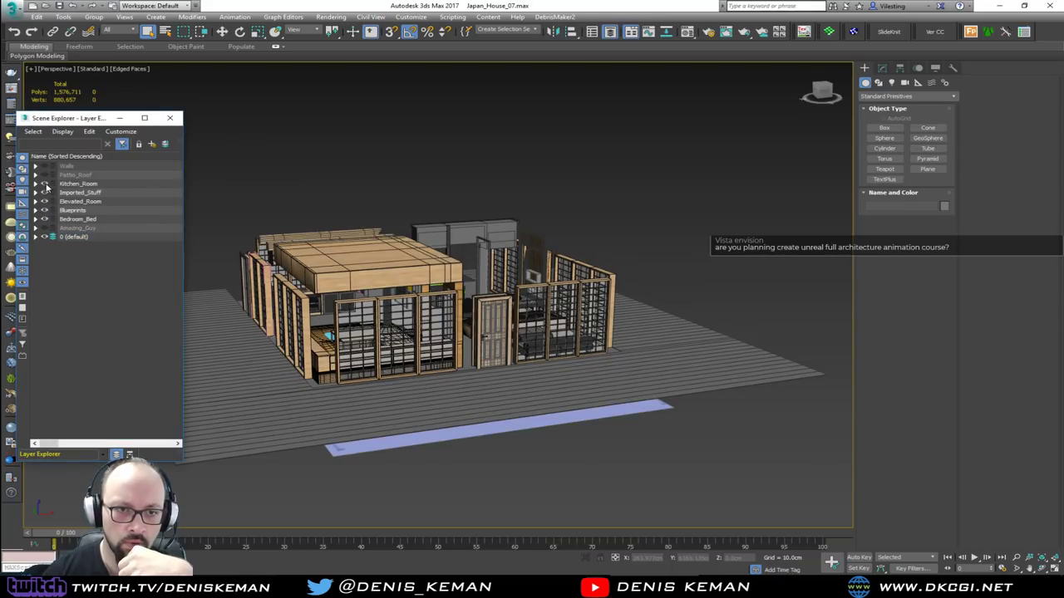
left_click(45, 175)
left_click(45, 166)
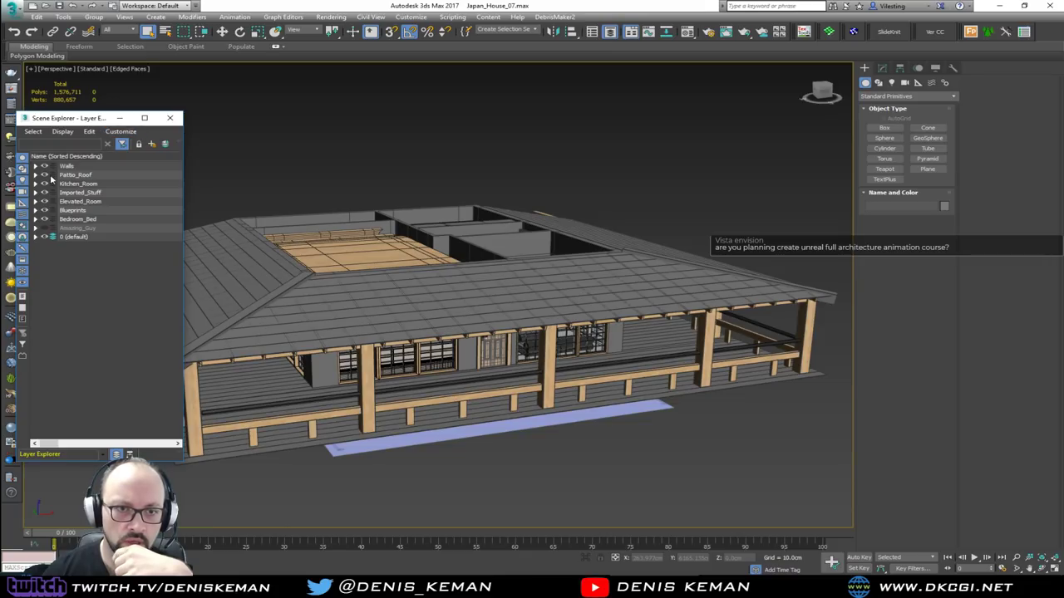
left_click(45, 174)
left_click(169, 118)
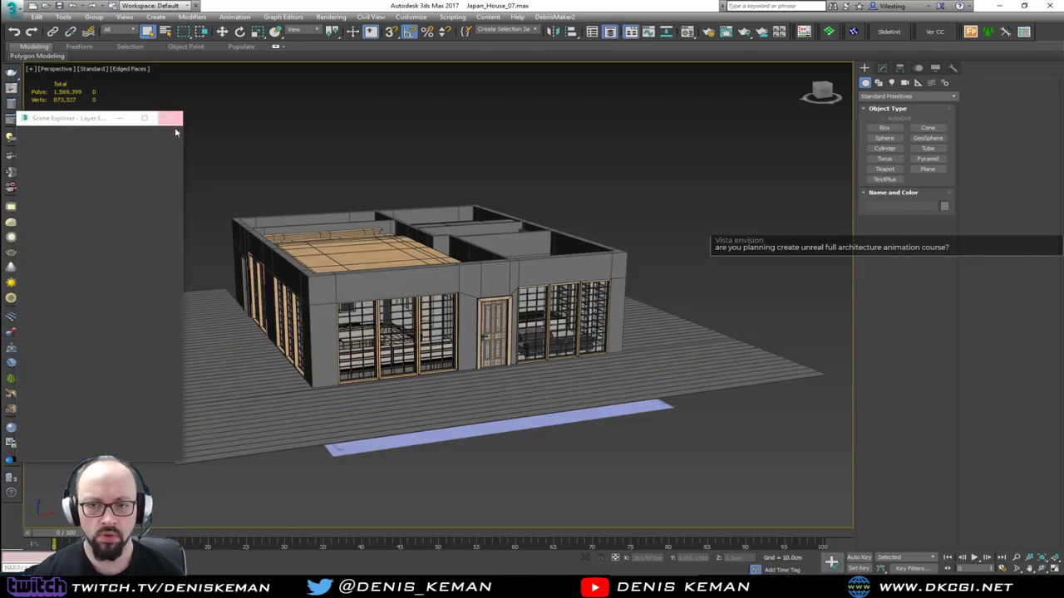
Examine the raised room's low table and dragon-print cushions, and the wooden ceiling beams near the kitchen.
middle_click_drag(372, 181, 280, 226, "alt")
middle_click_drag(381, 267, 402, 291, "alt")
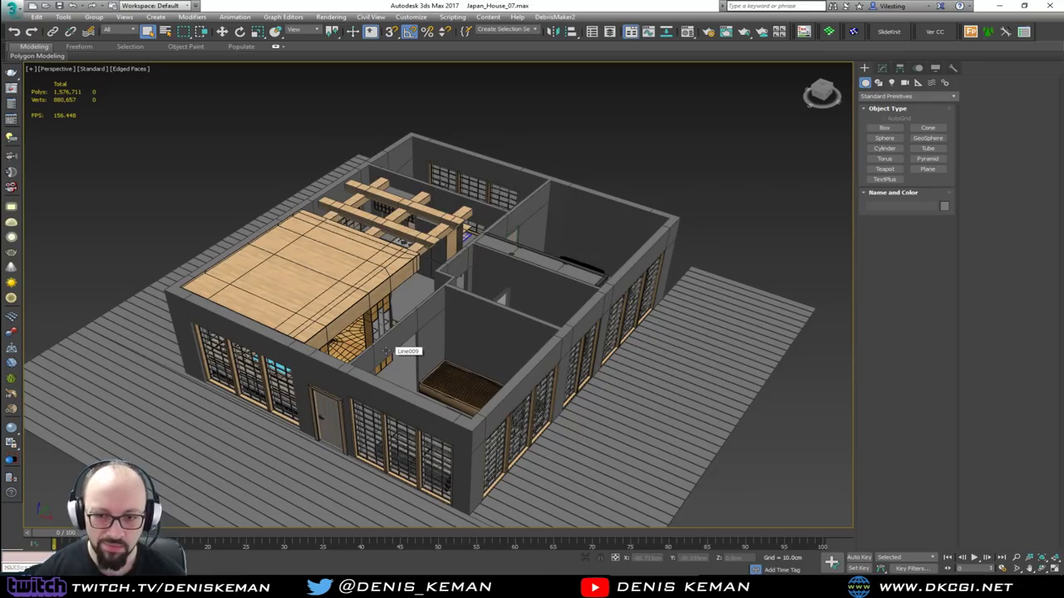
scroll(385, 351, "up", 5)
scroll(306, 281, "up", 4)
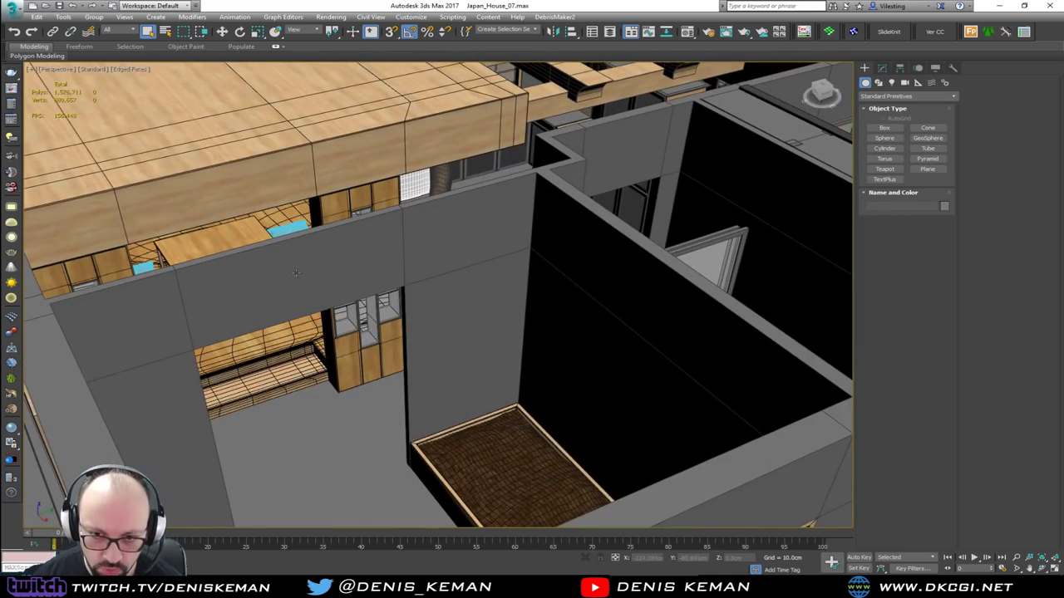
scroll(306, 281, "up", 6)
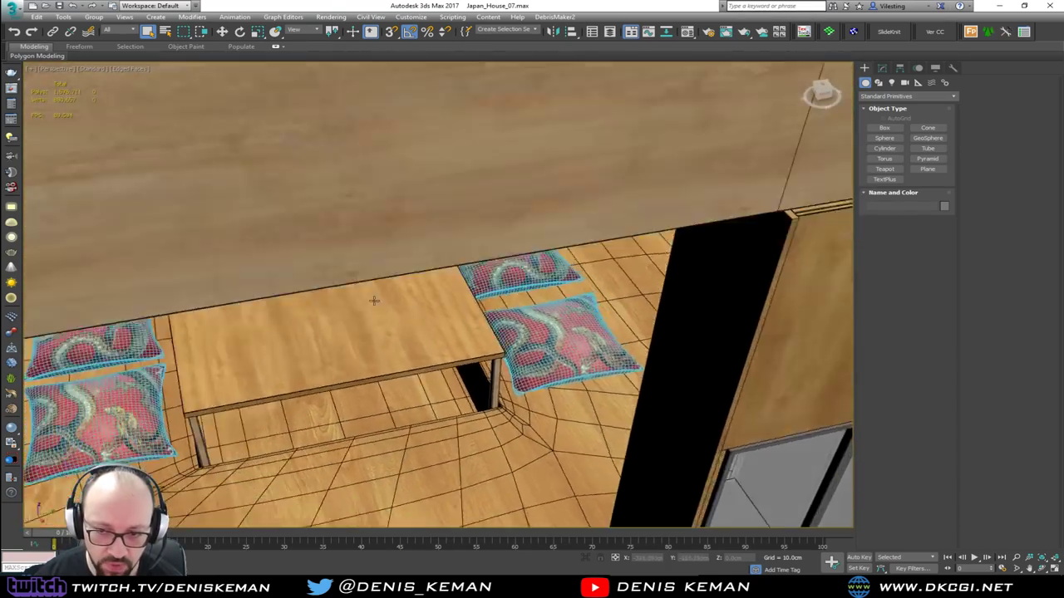
scroll(374, 301, "down", 4)
middle_click_drag(374, 301, 215, 263, "alt")
middle_click_drag(358, 425, 213, 263, "alt")
middle_click_drag(291, 366, 275, 315)
scroll(294, 263, "up", 5)
scroll(294, 262, "down", 5)
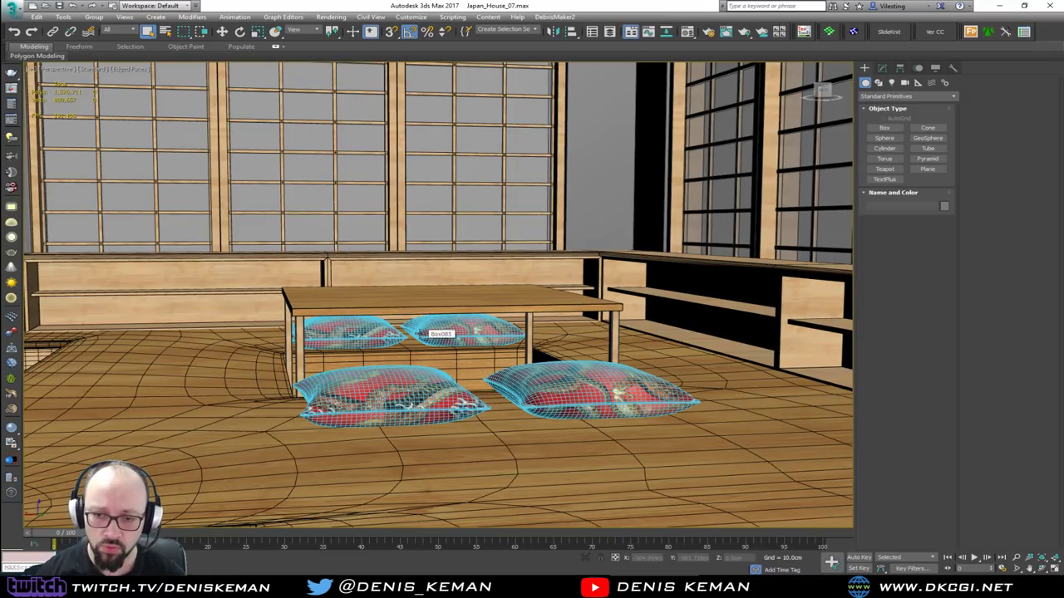
scroll(421, 332, "up", 5)
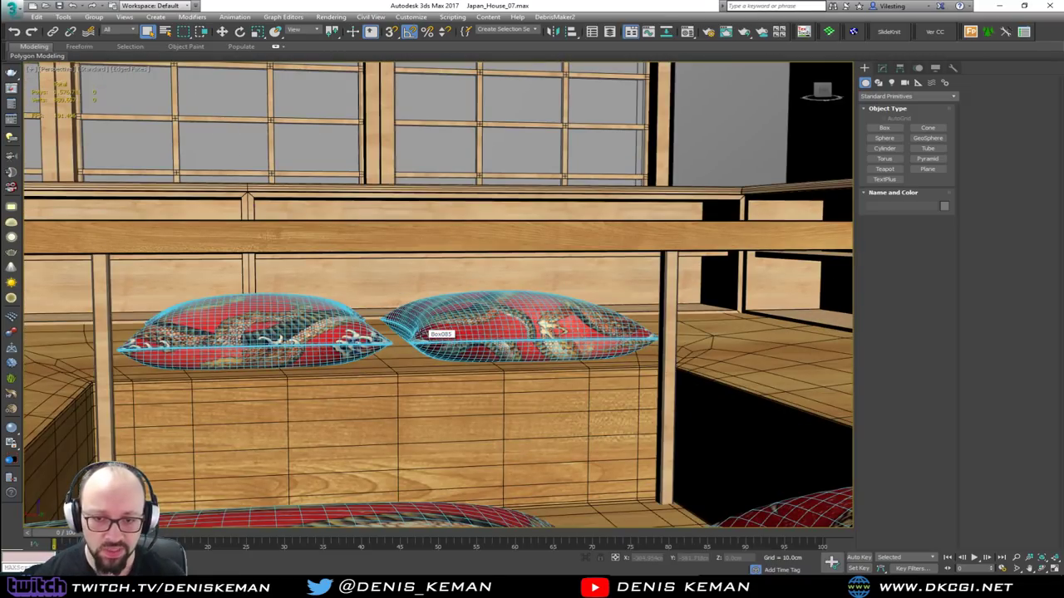
scroll(421, 332, "down", 5)
scroll(419, 334, "down", 4)
middle_click_drag(420, 335, 373, 356, "alt")
scroll(377, 349, "down", 5)
middle_click_drag(368, 311, 387, 342)
scroll(387, 341, "up", 2)
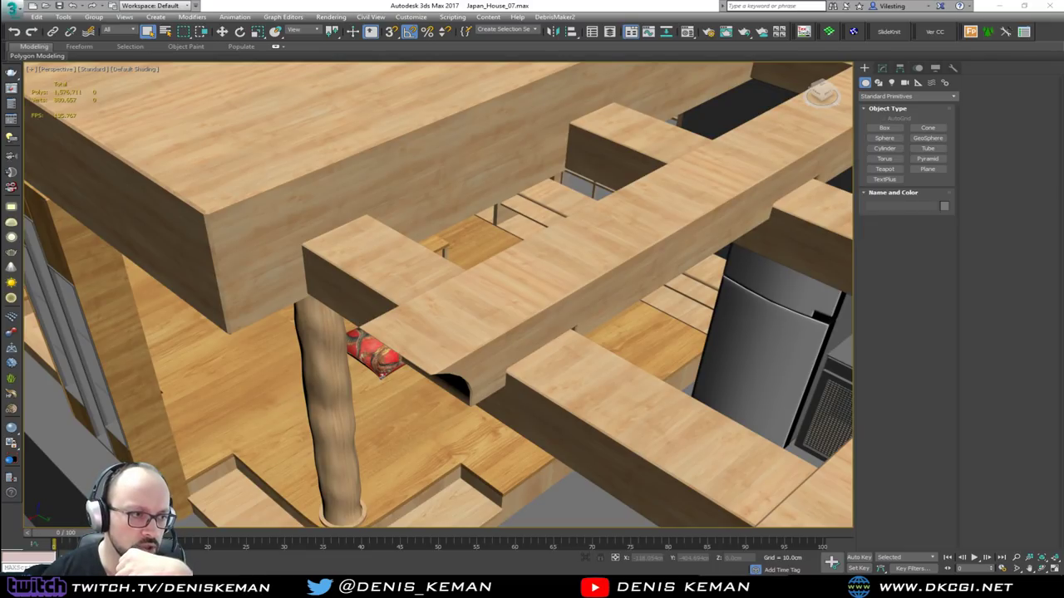
Check the streaming_related channel in Discord and return to the 3ds Max scene.
left_click_drag(0, 74, 442, 74)
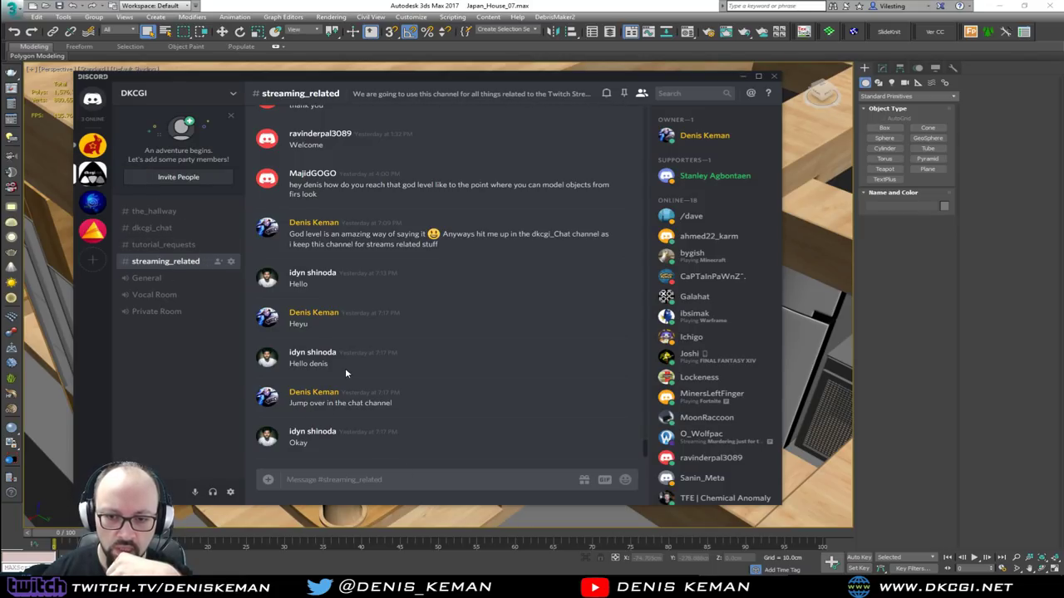
left_click(744, 77)
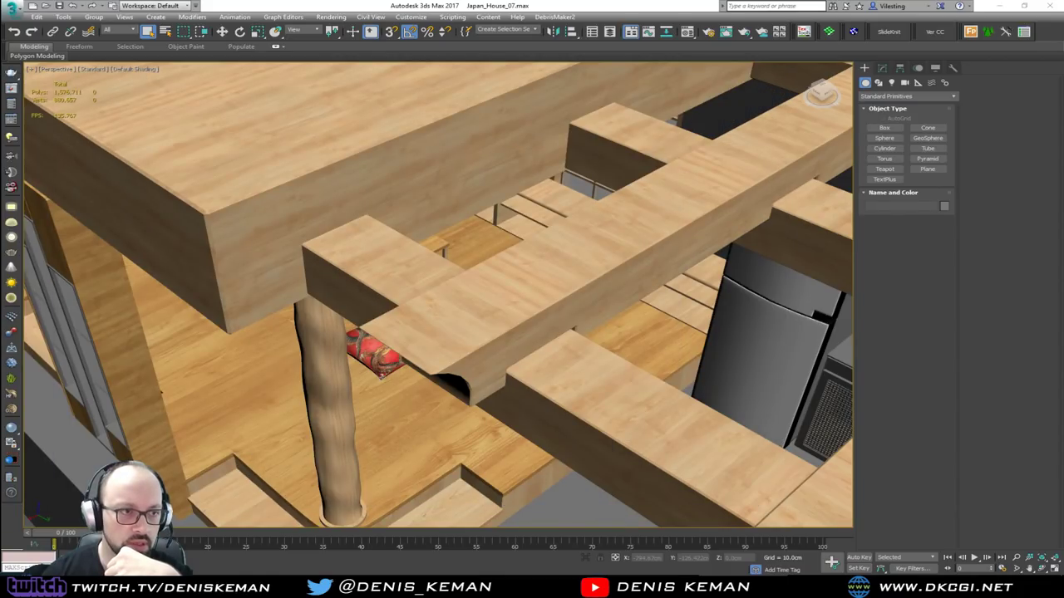
Examine the side room containing the two stacked pink placeholder boxes under the grey shelf.
scroll(483, 291, "down", 6)
middle_click_drag(483, 291, 382, 287)
scroll(382, 288, "down", 2)
middle_click_drag(566, 237, 387, 240, "alt")
scroll(385, 240, "up", 2)
left_click(341, 236)
key("z")
middle_click_drag(418, 278, 470, 252, "alt")
scroll(470, 258, "down", 3)
scroll(492, 360, "down", 6)
middle_click_drag(493, 361, 391, 399, "alt")
left_click(102, 259)
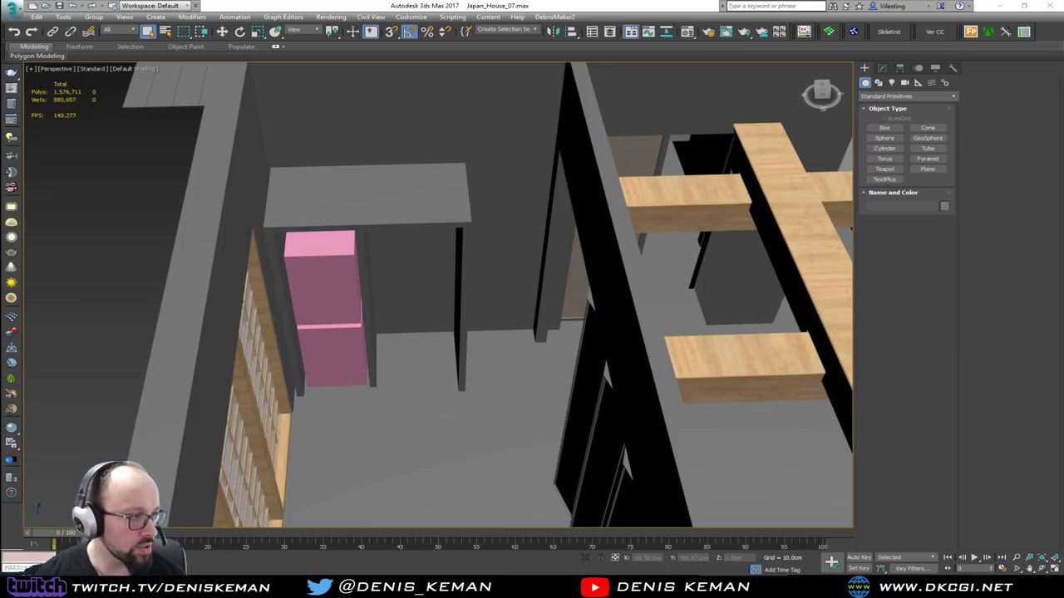
Open the Drying_Machine02 reference photo from the project folders, compare it with Clothes_Dryer, and move it off the modelling view.
key("super+e")
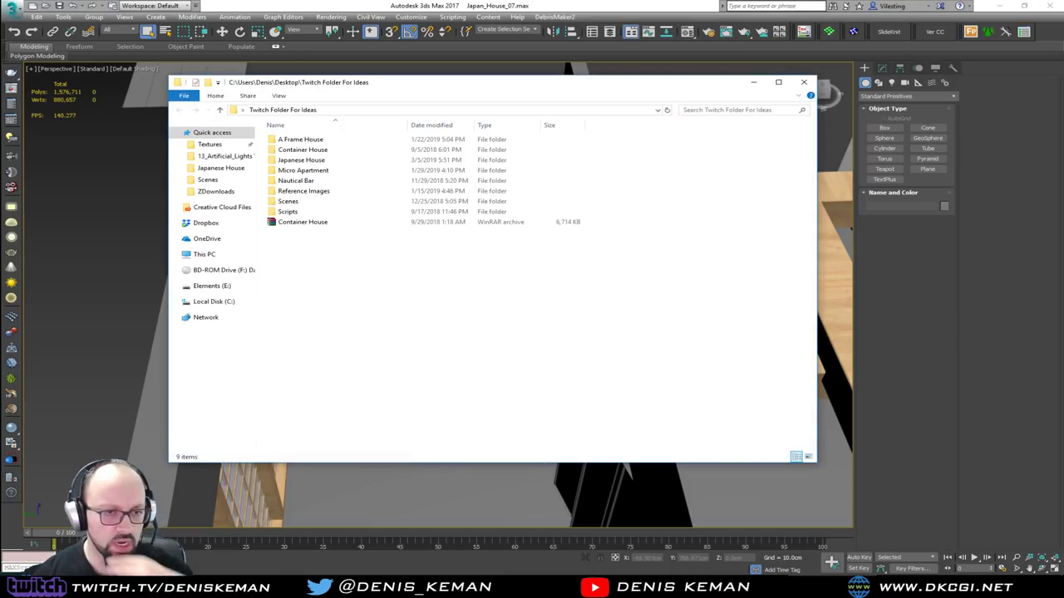
left_click_drag(313, 86, 0, 80)
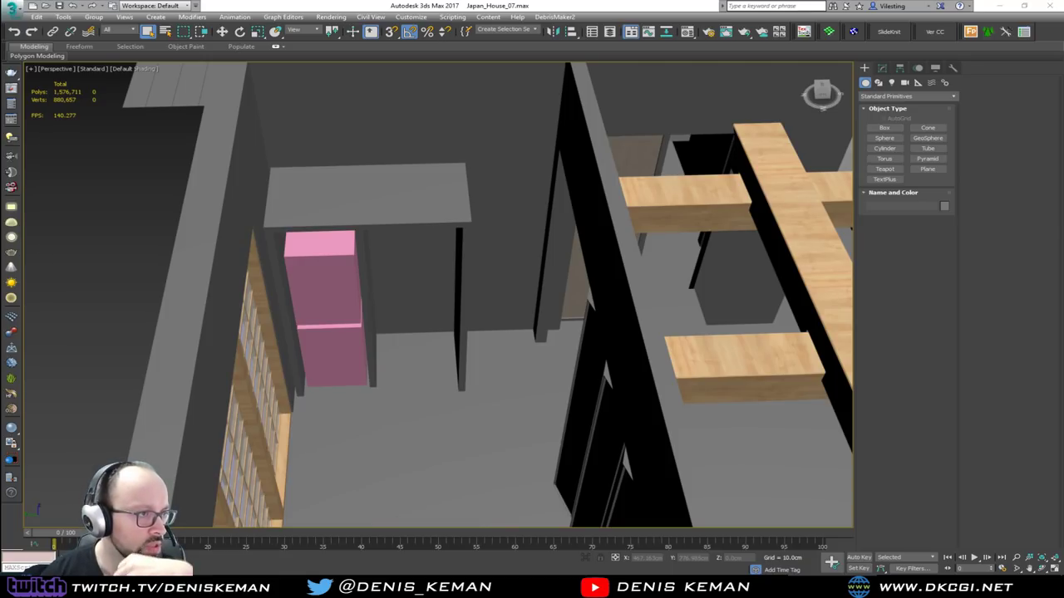
key("Return")
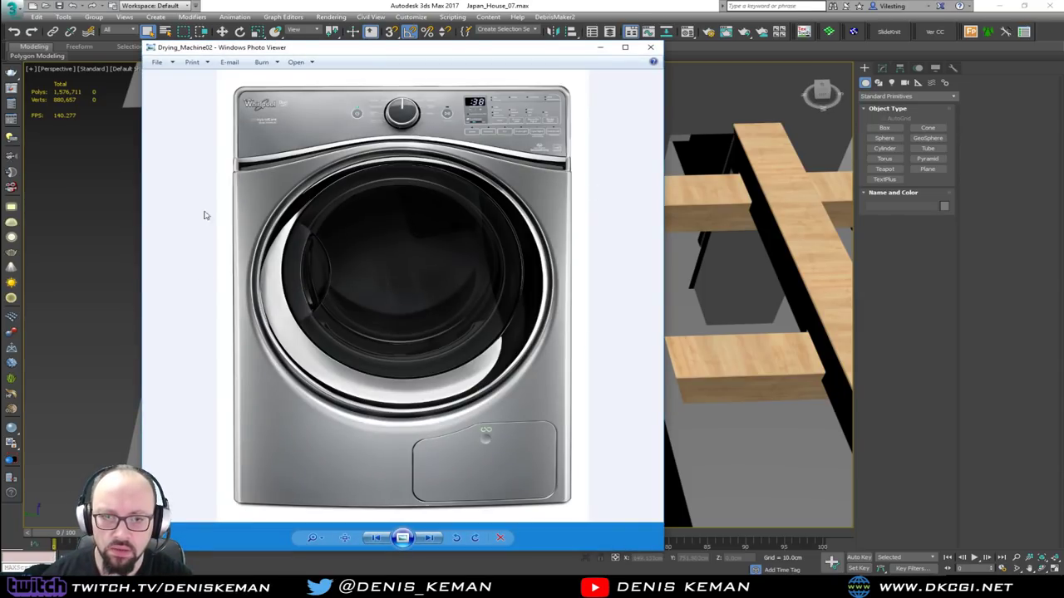
key("Left")
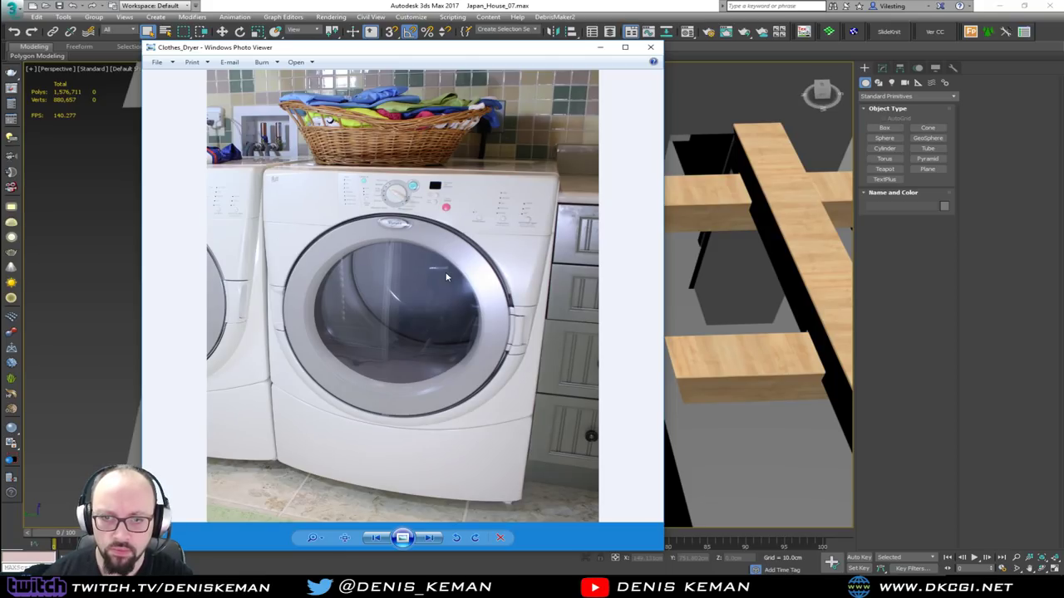
key("Right")
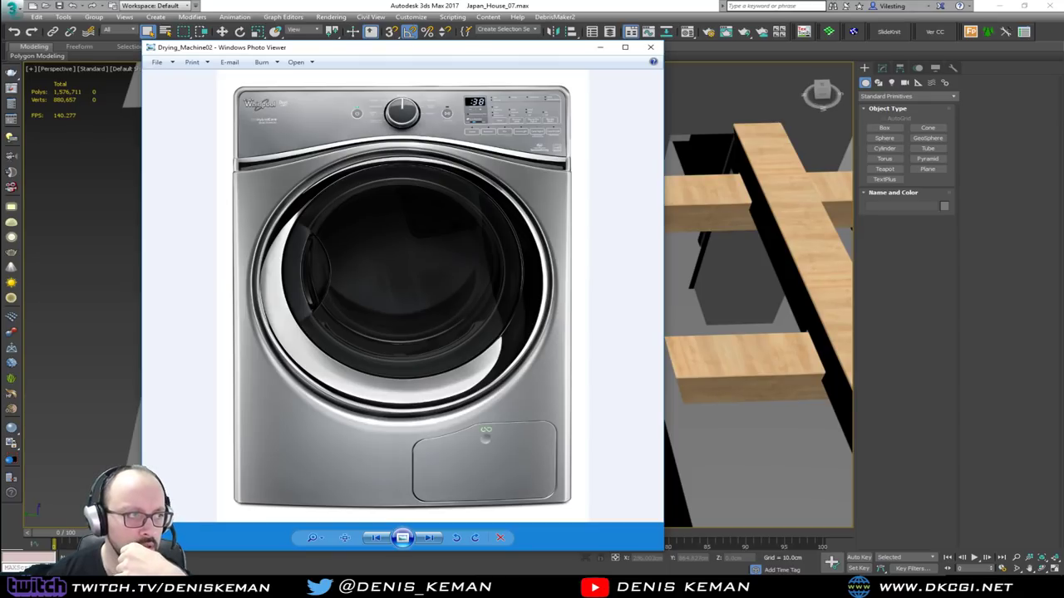
left_click_drag(428, 50, 0, 52)
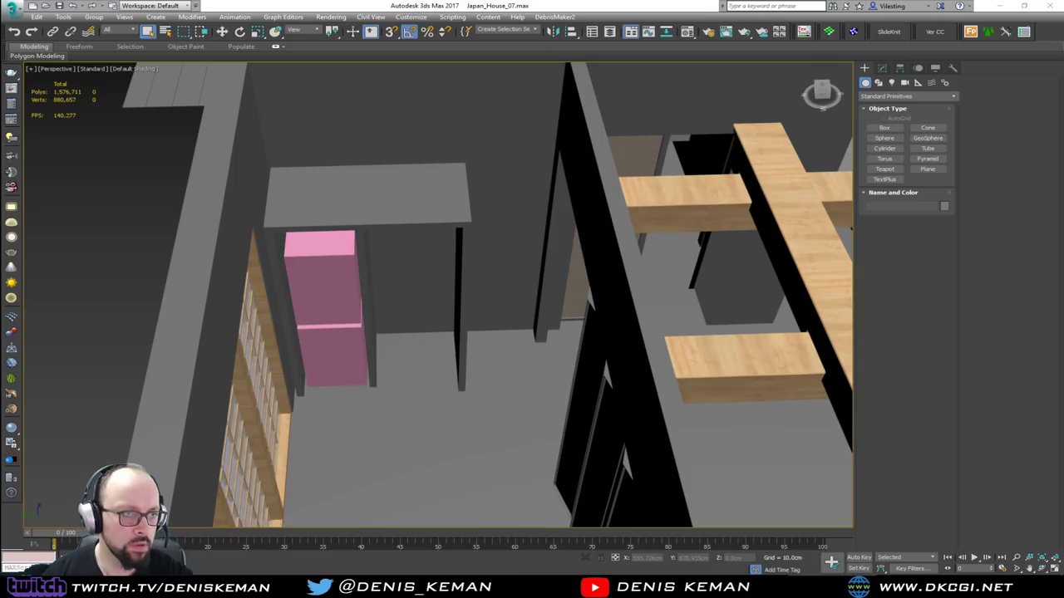
Measure the dimensions of the lower pink placeholder box in the side room.
middle_click_drag(536, 325, 499, 307)
scroll(499, 308, "down", 3)
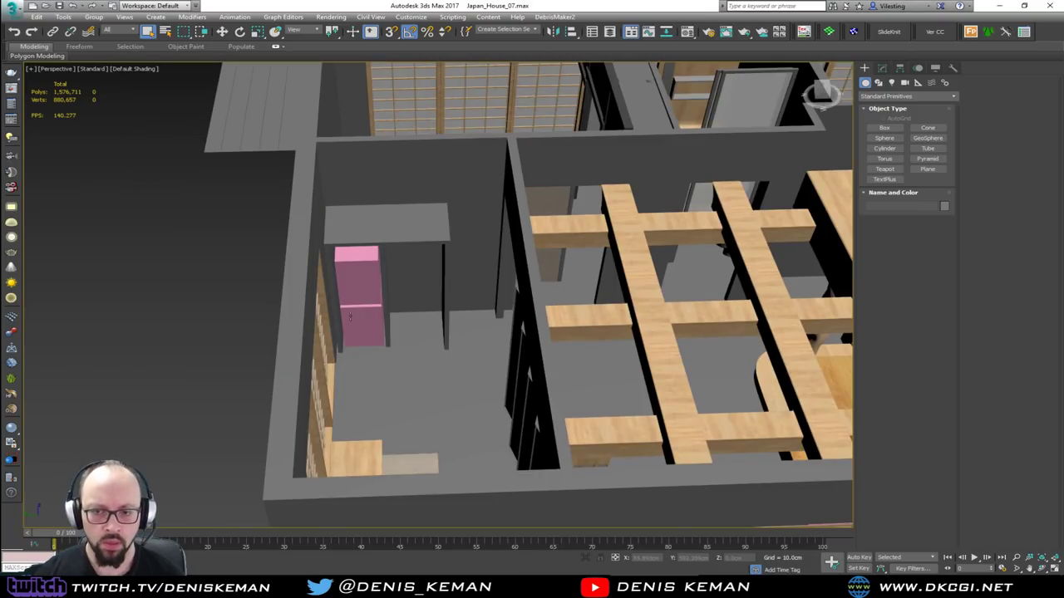
left_click(359, 324)
key("z")
left_click(954, 67)
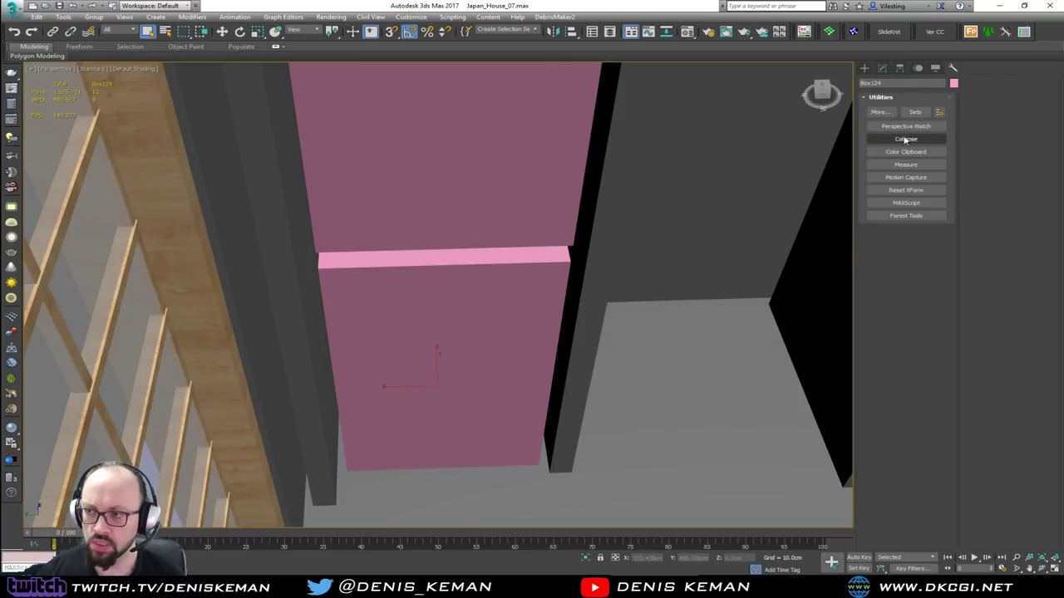
left_click(906, 165)
middle_click_drag(686, 258, 621, 274, "alt")
left_click(902, 376)
Save the Japan_House_07.max scene.
left_click(11, 10)
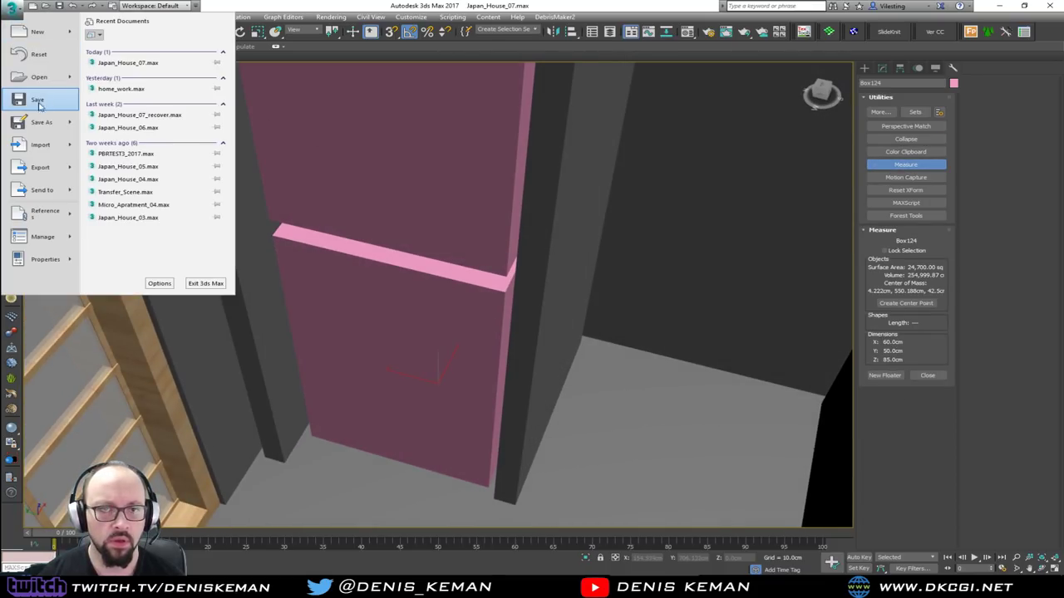
left_click(34, 102)
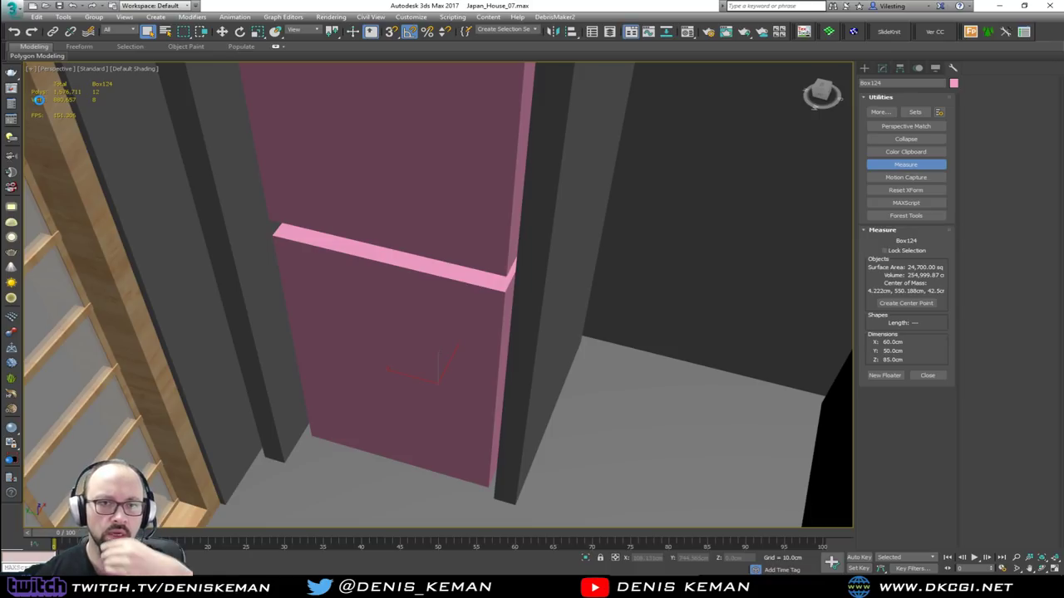
Start a new empty scene and draw a box about 56 × 50 × 61 cm in the perspective view.
left_click(19, 11)
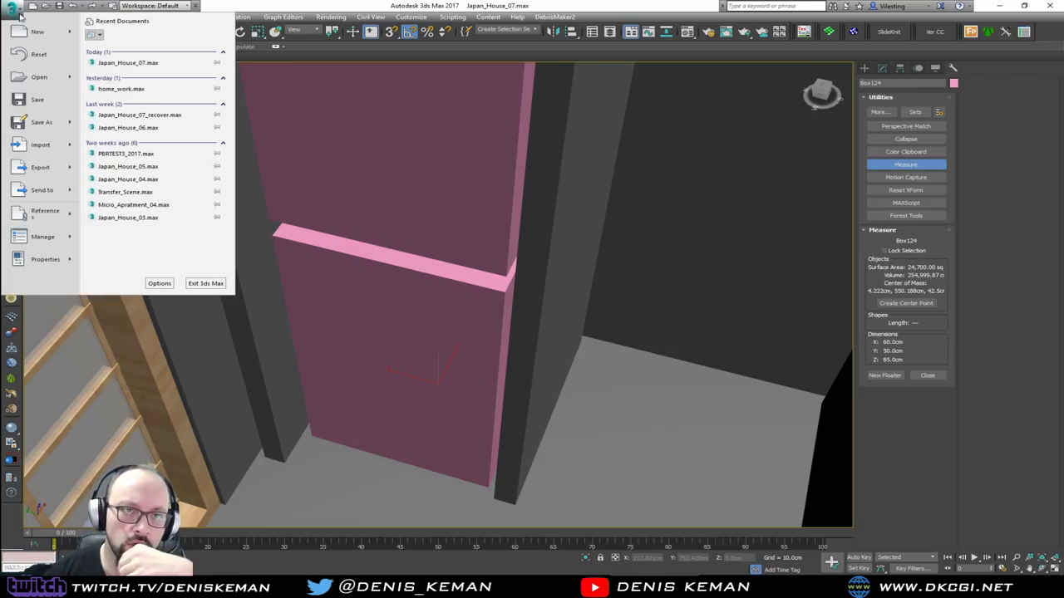
left_click(37, 32)
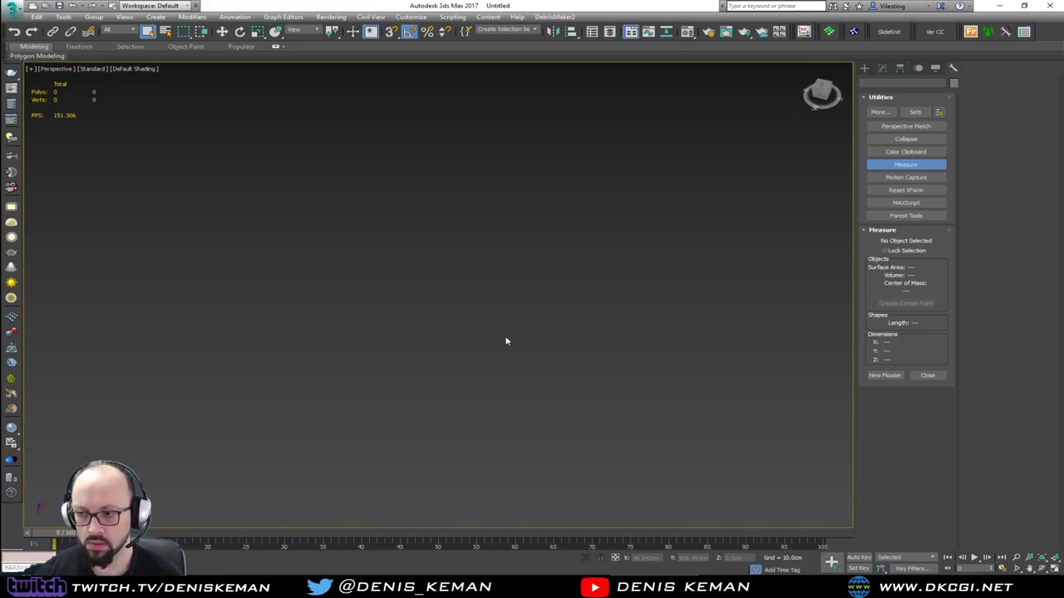
key("alt+w")
left_click(864, 68)
left_click(885, 128)
left_click_drag(630, 396, 632, 467)
left_click(679, 360)
Set the box's length to 60 cm, width to 50 cm and height to 85 cm.
left_click_drag(937, 270, 890, 268)
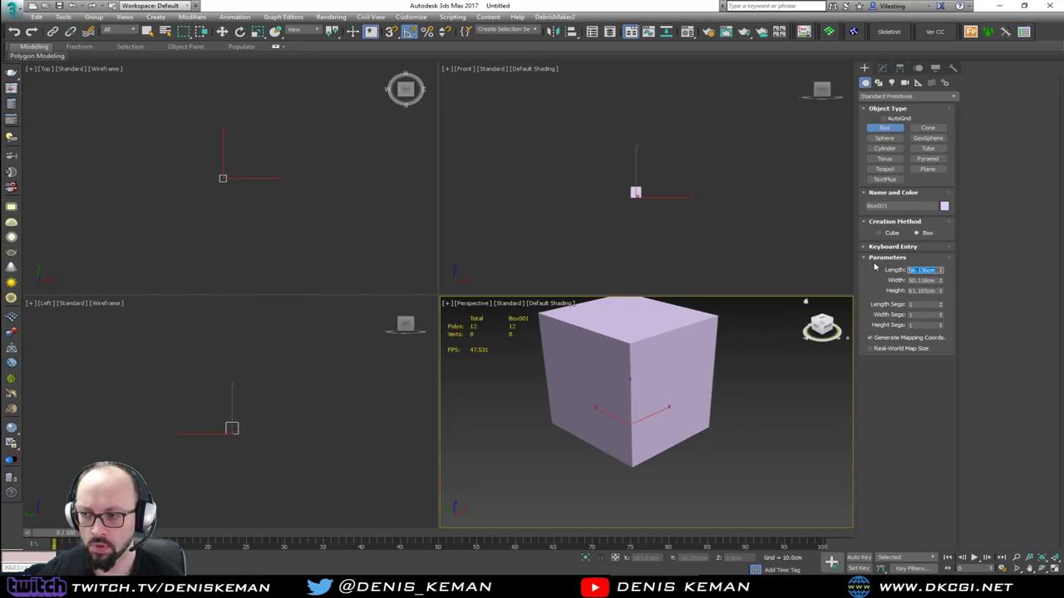
type("60")
key("Tab")
type("50")
key("Tab")
type("8")
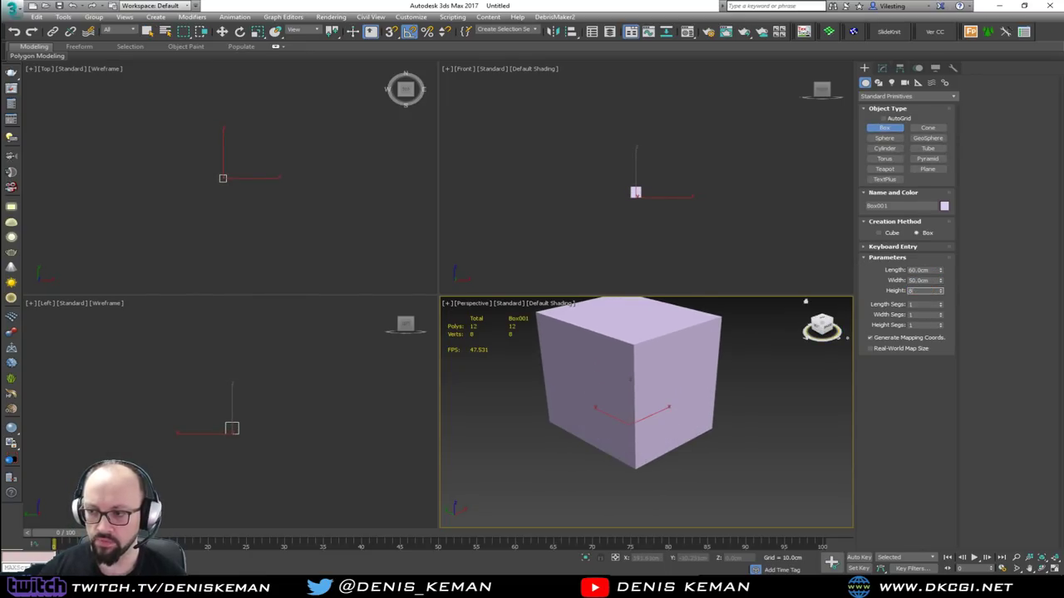
type("5")
key("Return")
scroll(653, 406, "down", 2)
middle_click_drag(665, 404, 653, 406, "alt")
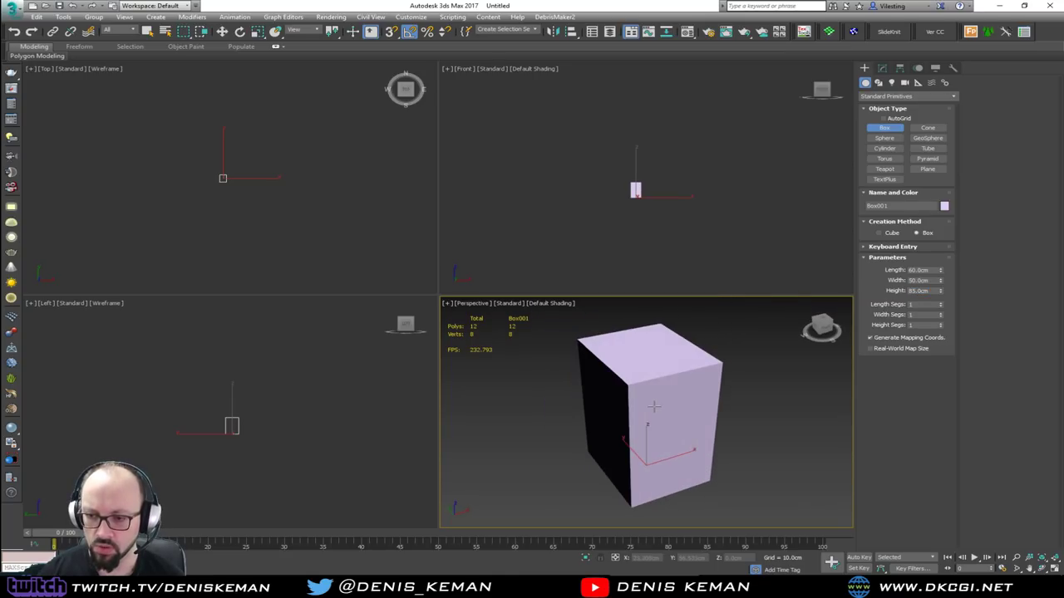
Place the box at the world origin by resetting its X and Y positions to zero, and deselect it.
key("alt+w")
right_click(623, 388)
key("w")
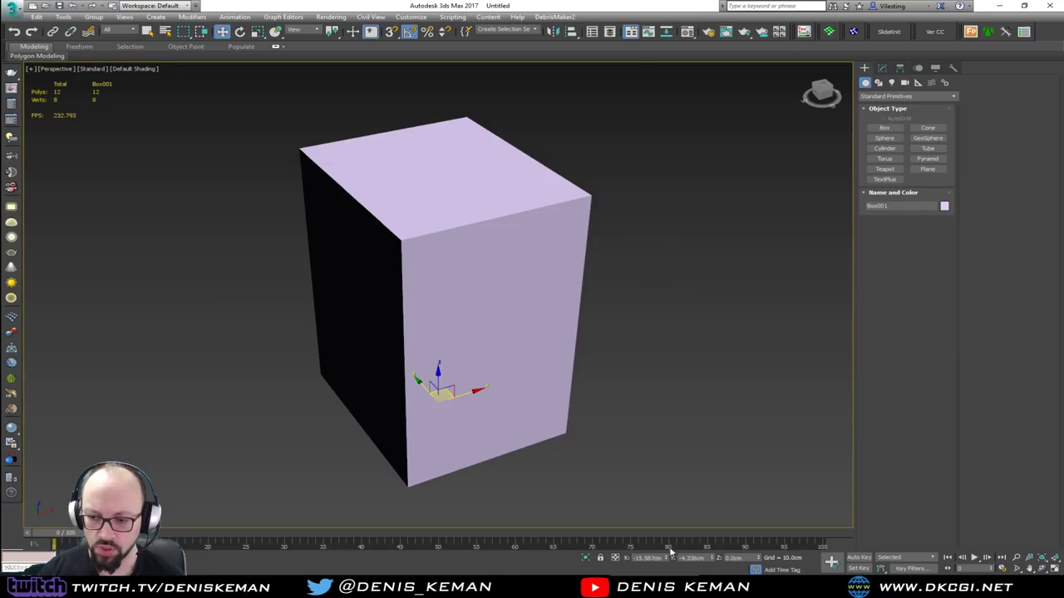
right_click(665, 558)
right_click(712, 557)
middle_click_drag(587, 383, 524, 380, "alt")
left_click(673, 338)
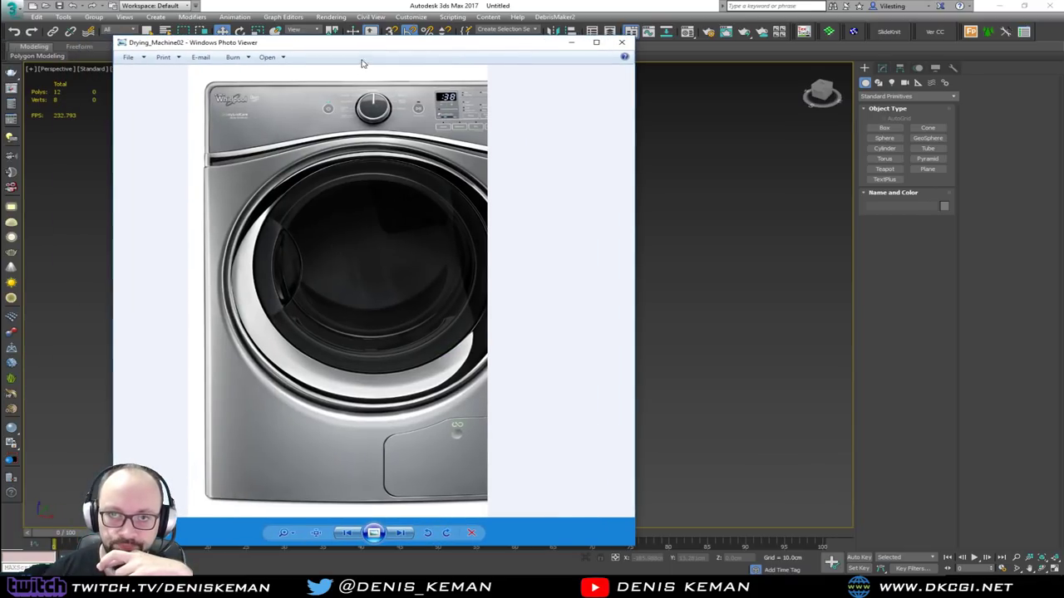
Compare the Drying_Machine02 and Washing_Machine reference photos side by side, then close both.
left_click_drag(361, 45, 452, 53)
left_click(710, 46)
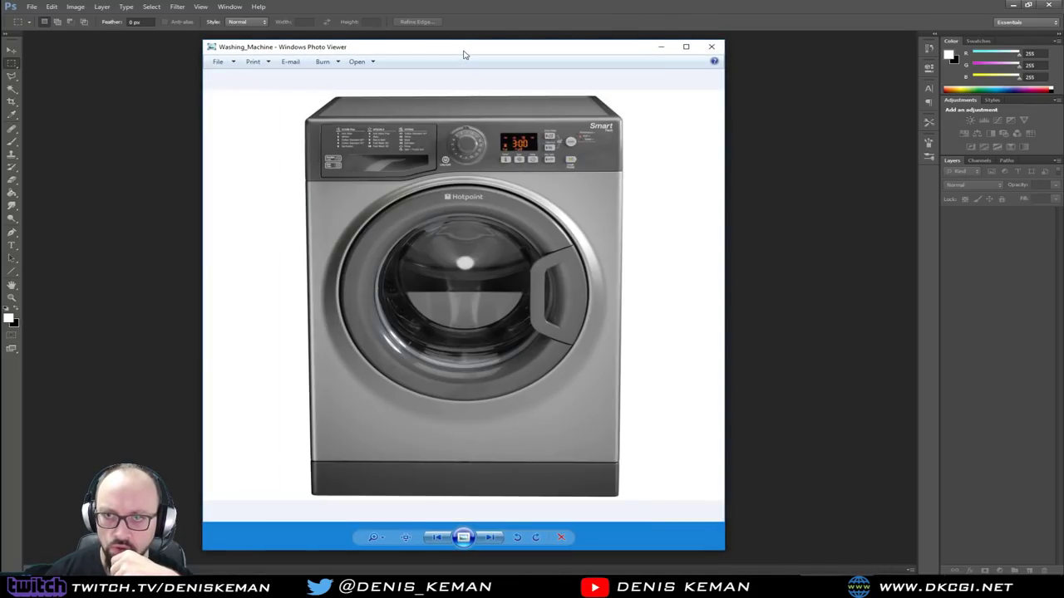
left_click_drag(463, 52, 776, 47)
left_click_drag(399, 50, 238, 38)
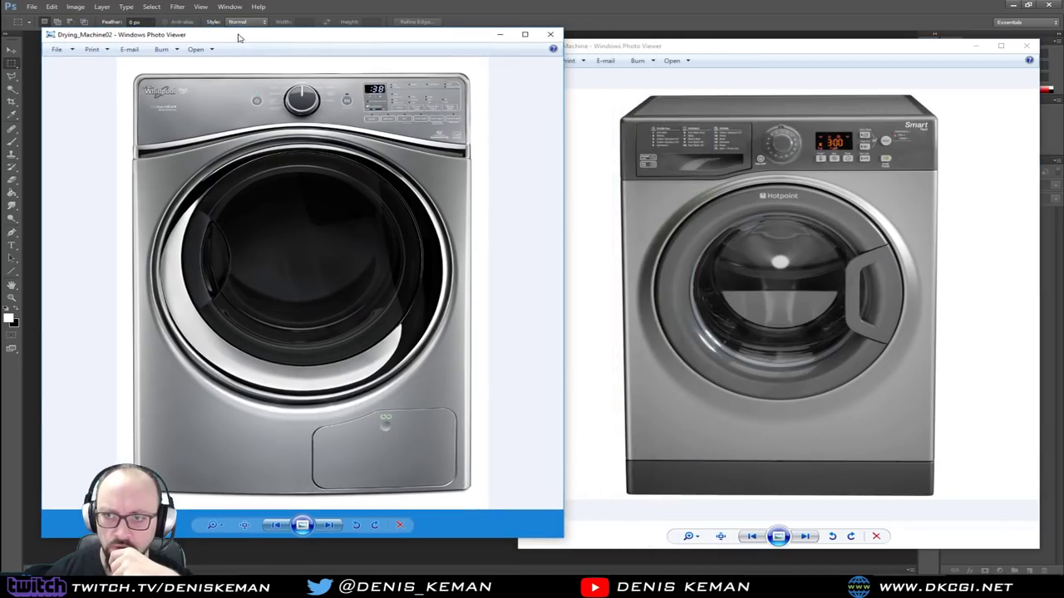
left_click_drag(729, 54, 746, 41)
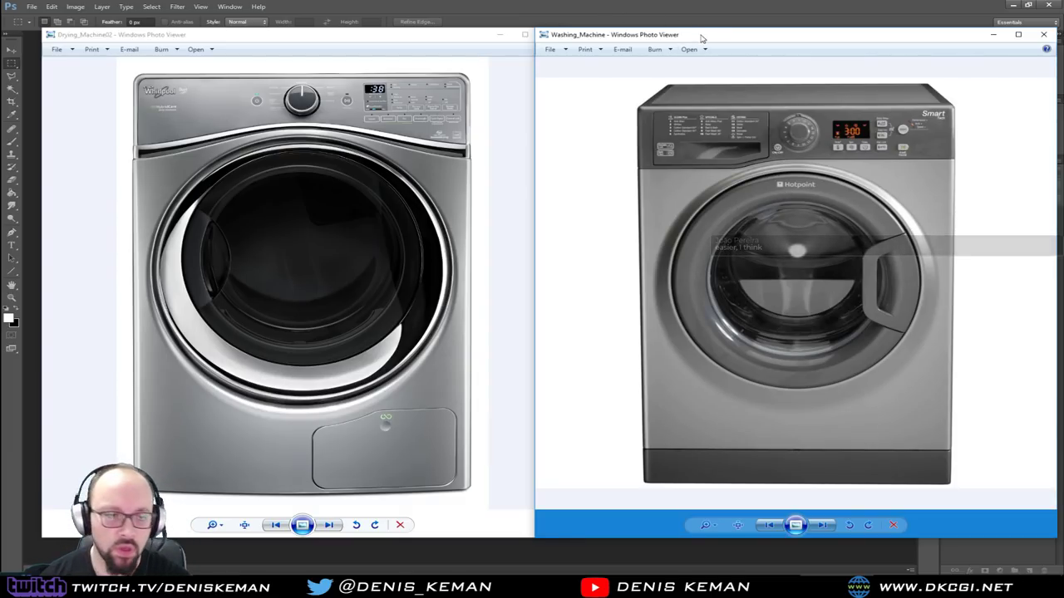
left_click(393, 42)
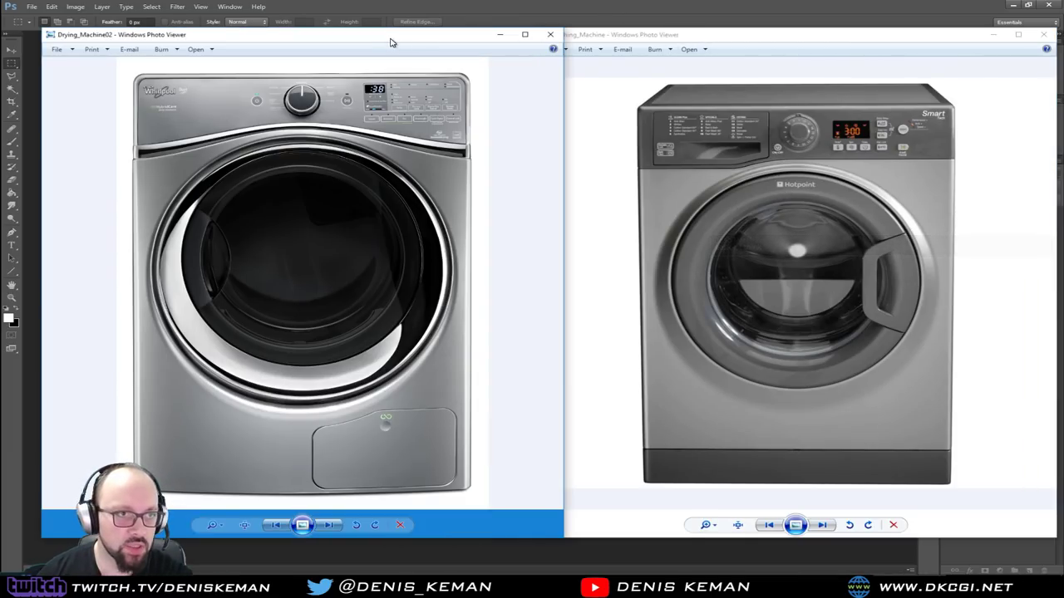
left_click(878, 249)
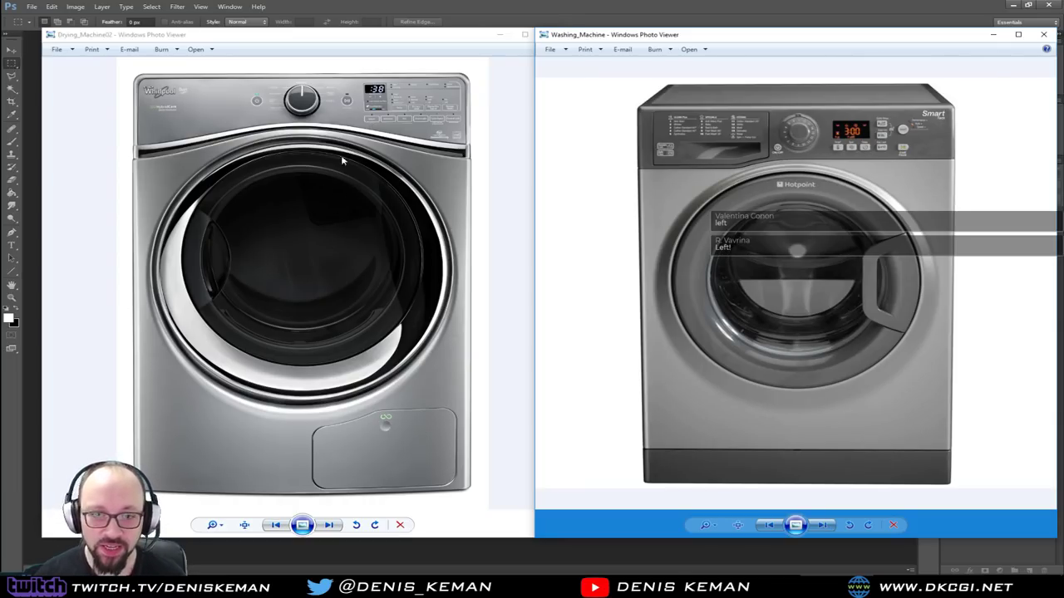
left_click(328, 245)
left_click(553, 34)
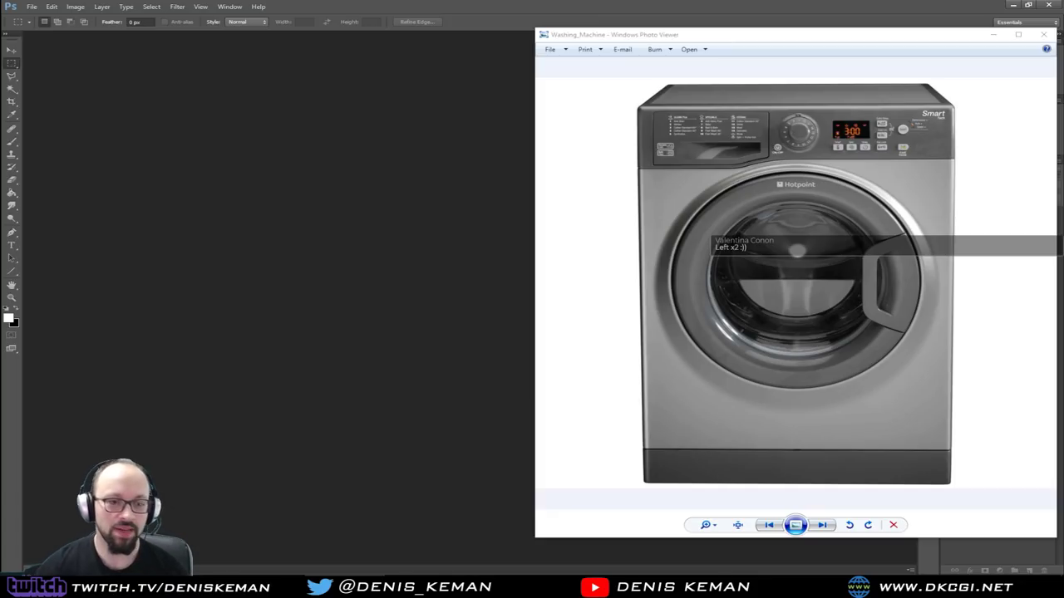
left_click(1044, 34)
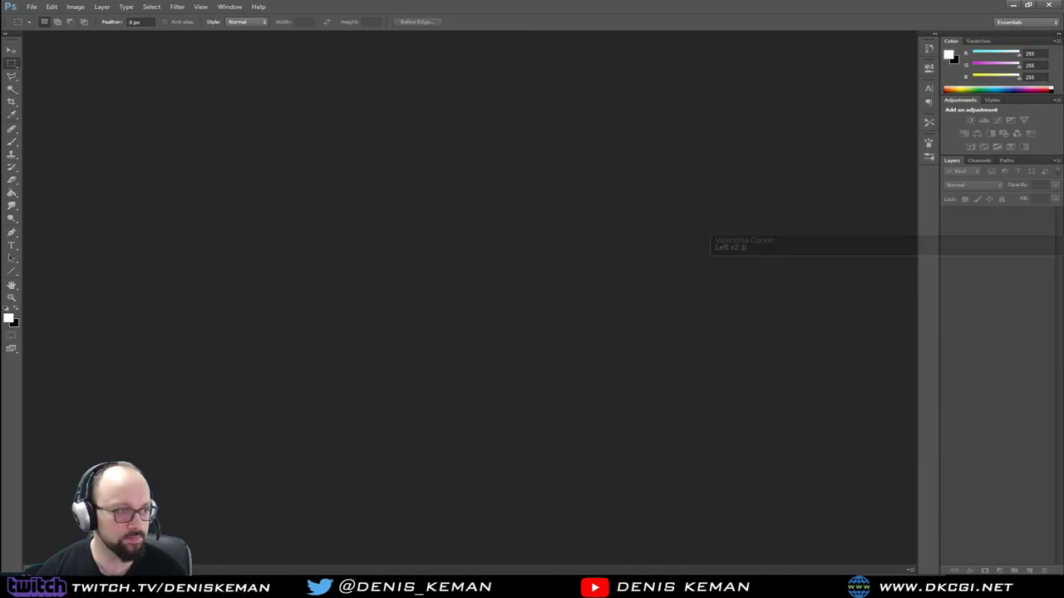
Open Drying_Machine02.png in Photoshop and add a new empty layer above the dryer photo.
left_click_drag(1063, 300, 428, 301)
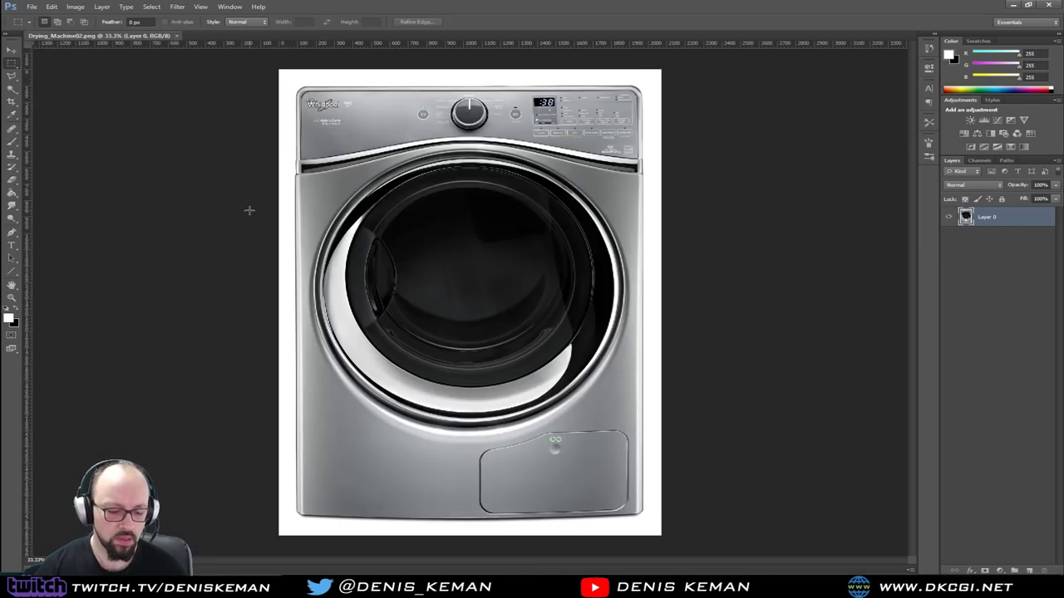
key("ctrl+shift+n")
key("Return")
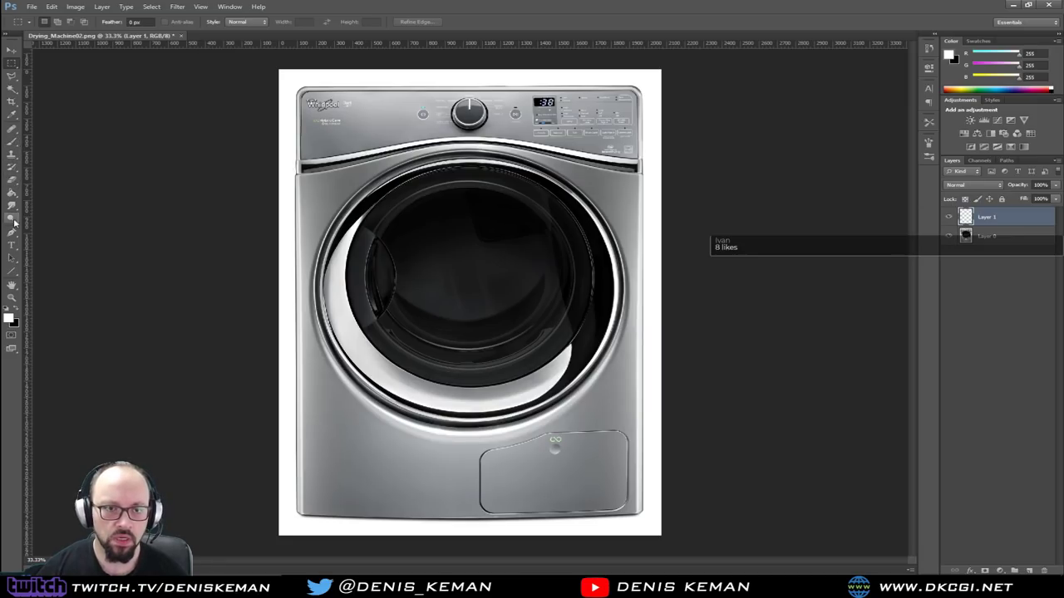
Fill the new layer with the blue foreground colour 1e43fa.
left_click(12, 192)
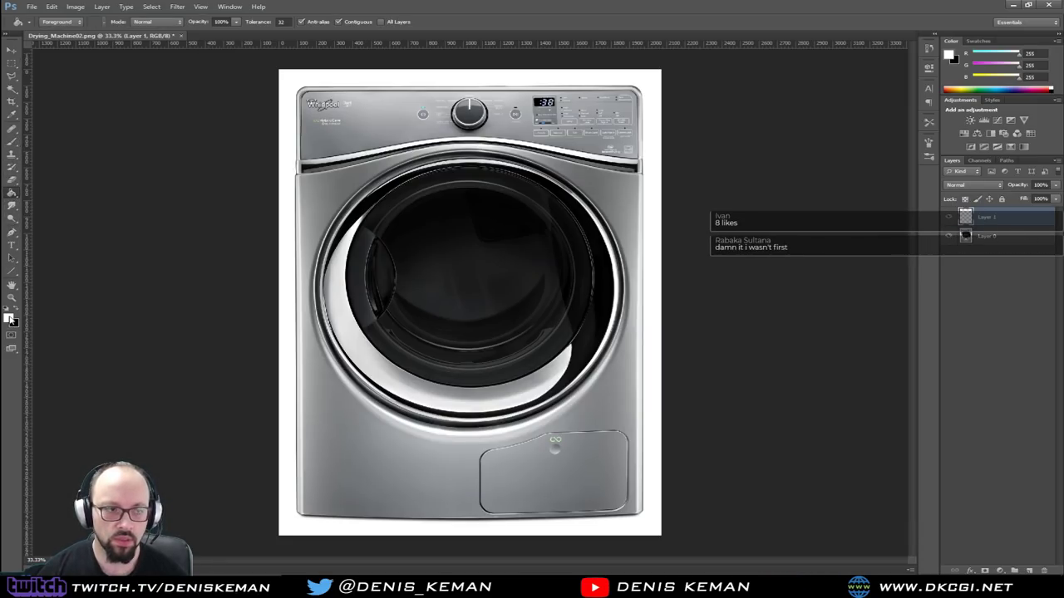
left_click(11, 320)
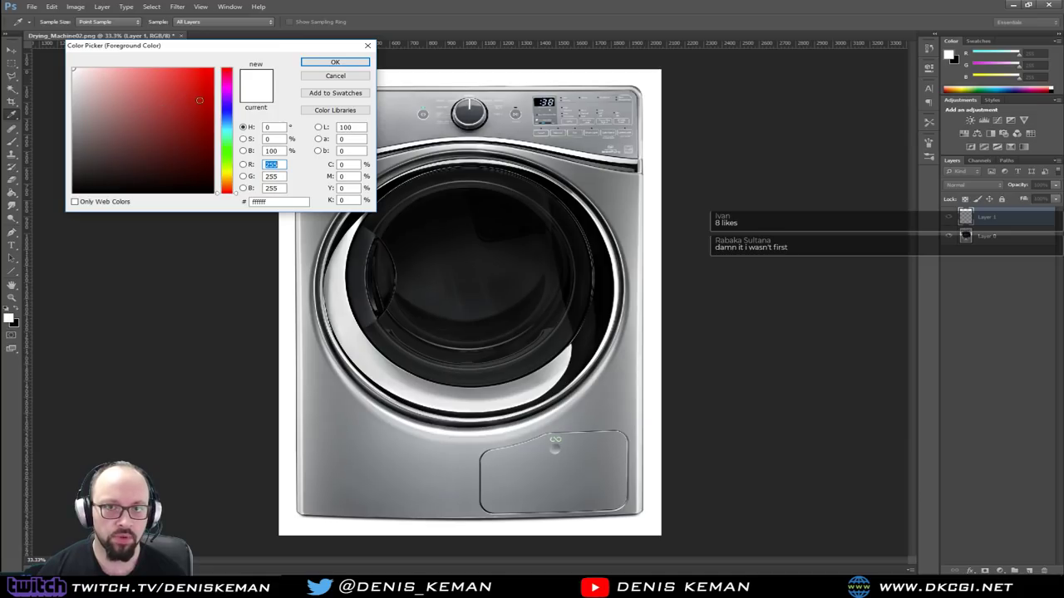
left_click(226, 113)
left_click(196, 69)
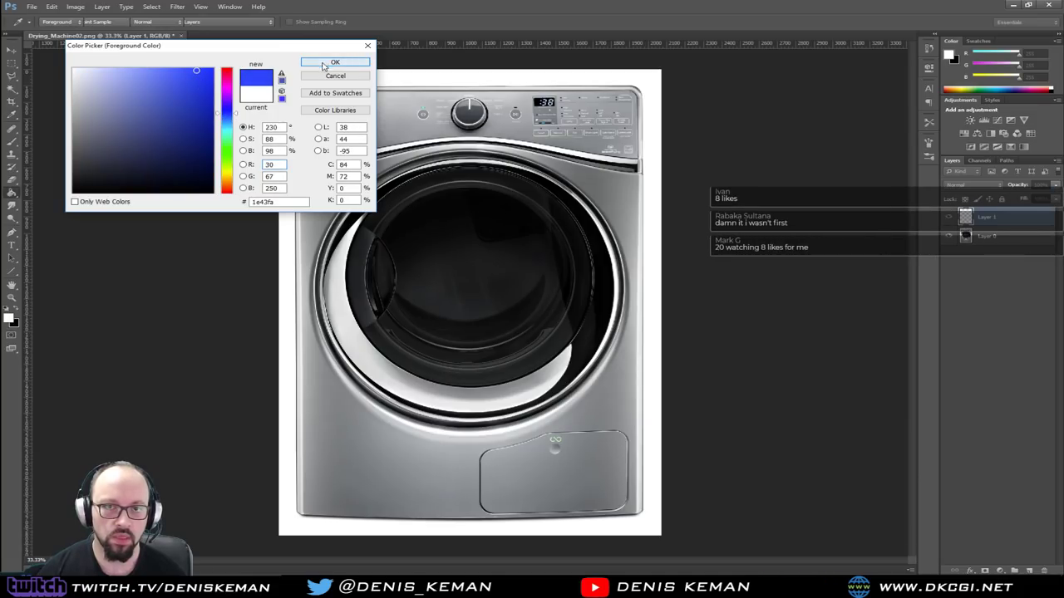
left_click(333, 63)
left_click(462, 194)
Lower the blue layer's opacity to 30%.
left_click(1039, 185)
type("50")
key("Return")
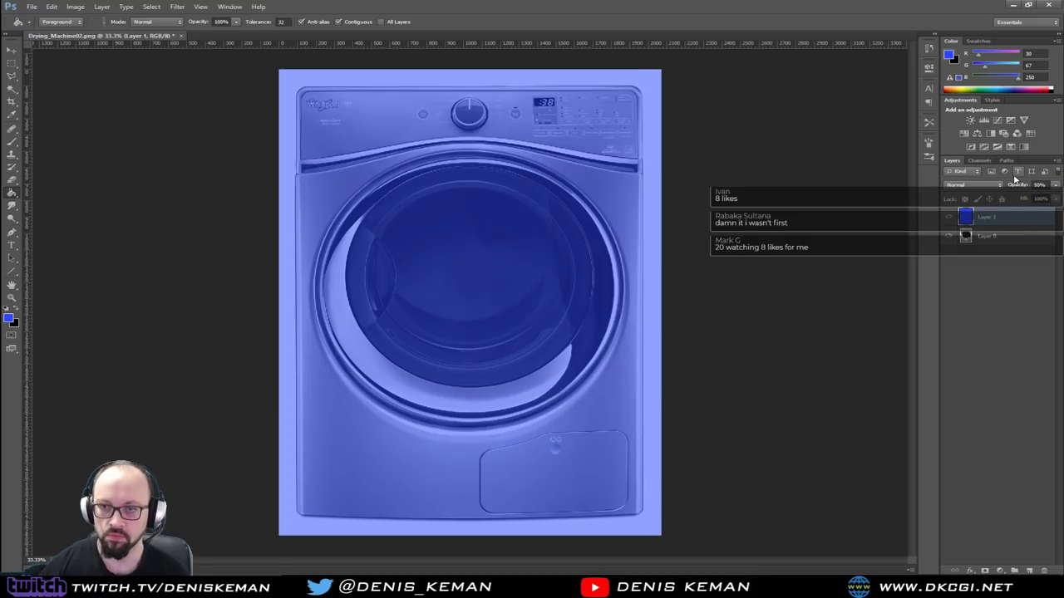
left_click(1039, 184)
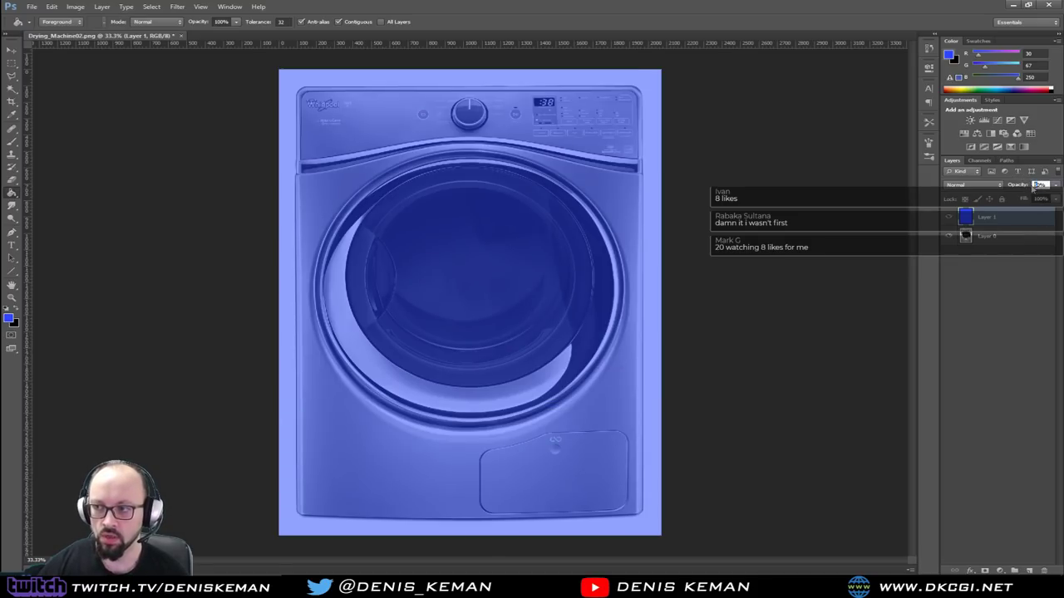
type("30")
key("Return")
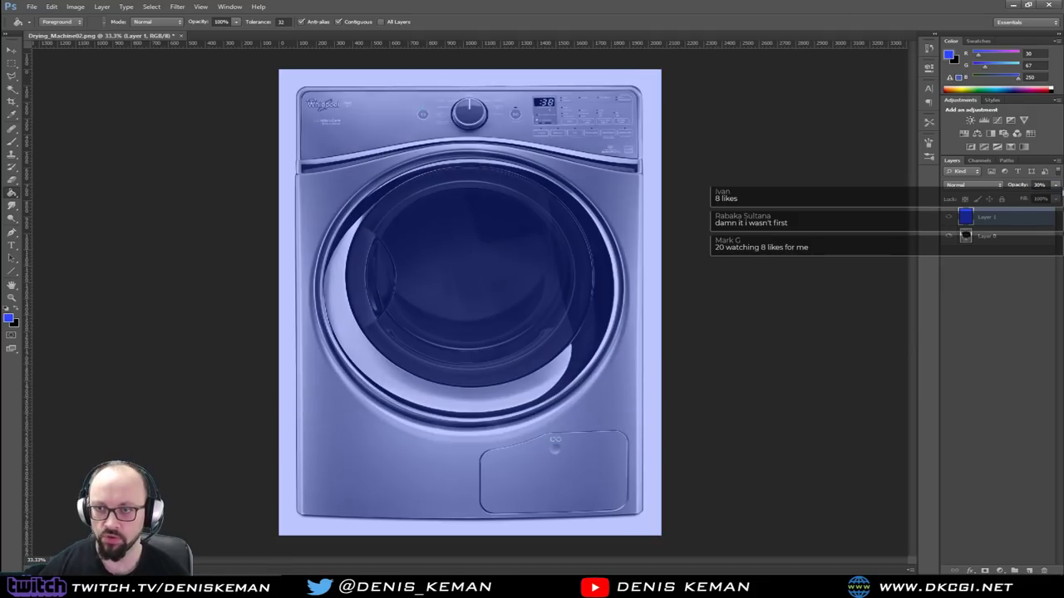
Save the blue-tinted dryer image as a JPEG named Dryer_BP at quality 12 (Maximum) and close Photoshop.
left_click(34, 8)
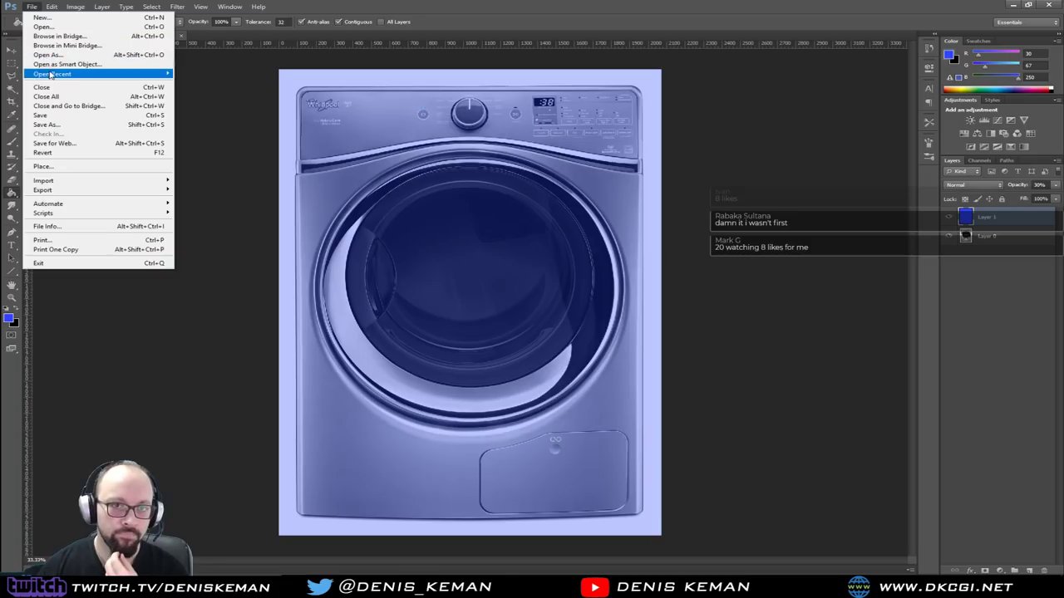
left_click(55, 124)
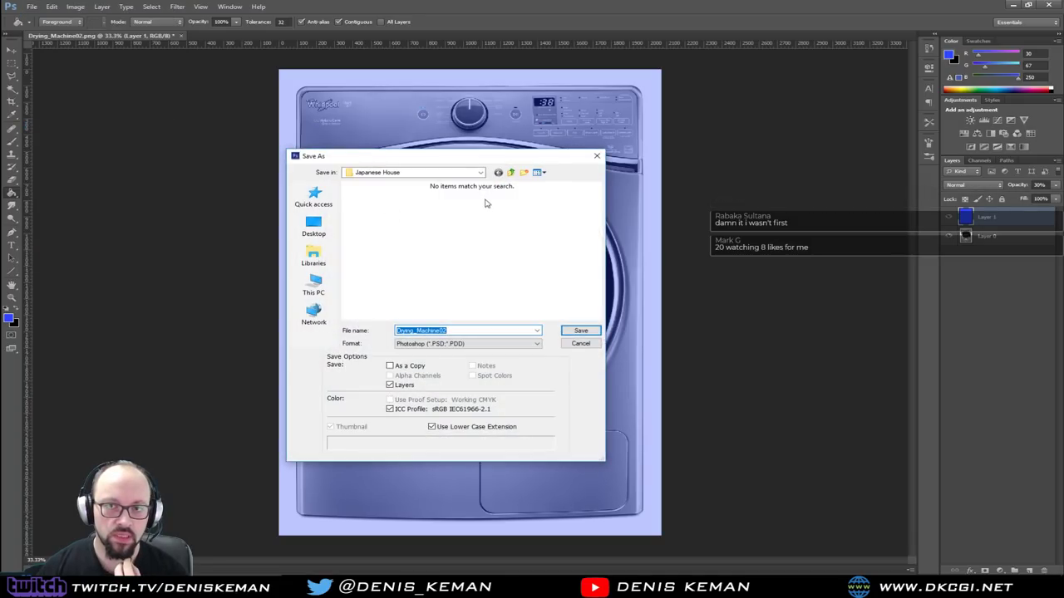
left_click_drag(453, 160, 0, 155)
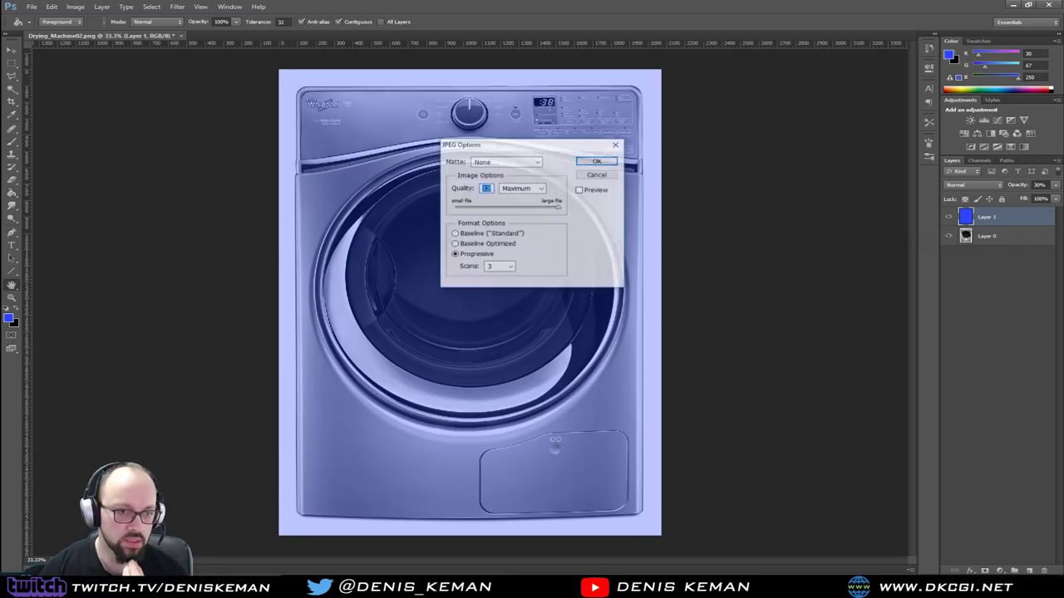
left_click(590, 163)
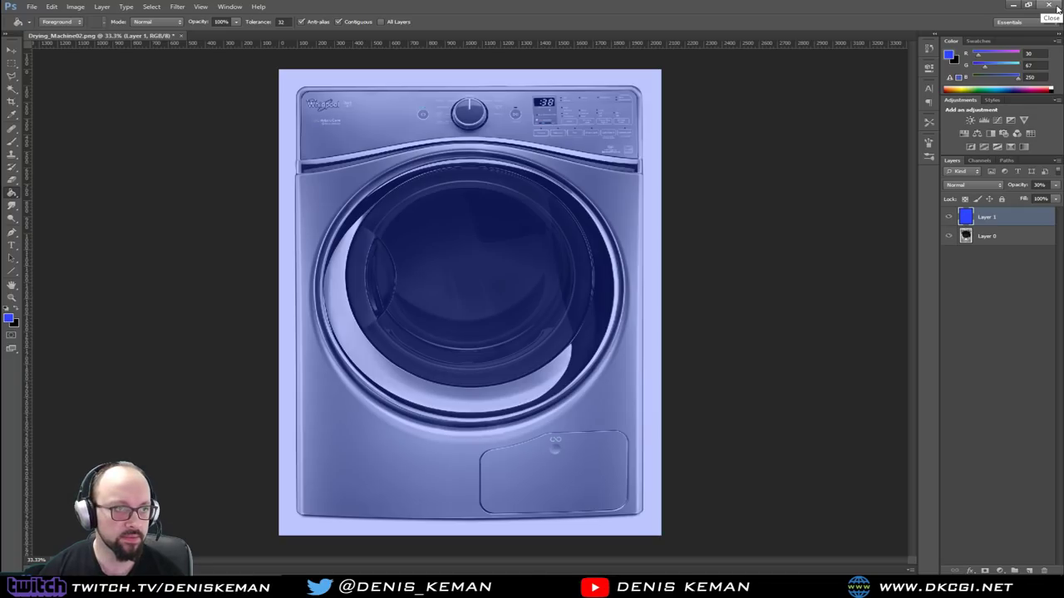
left_click(1055, 6)
left_click(534, 218)
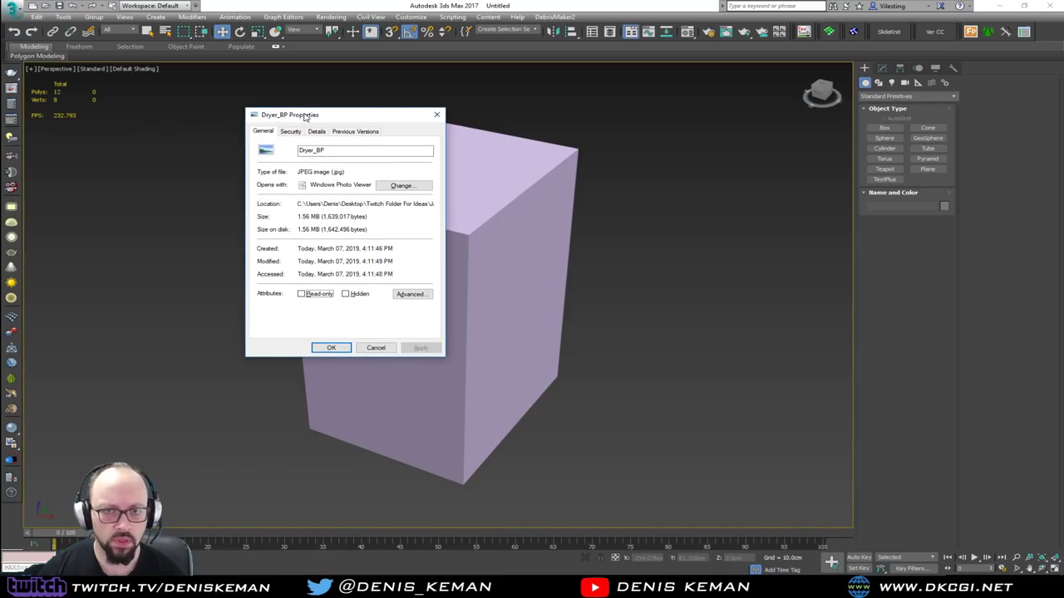
Check the pixel dimensions of the Dryer_BP image and draw a plane about 87 cm wide in the front view.
left_click(316, 132)
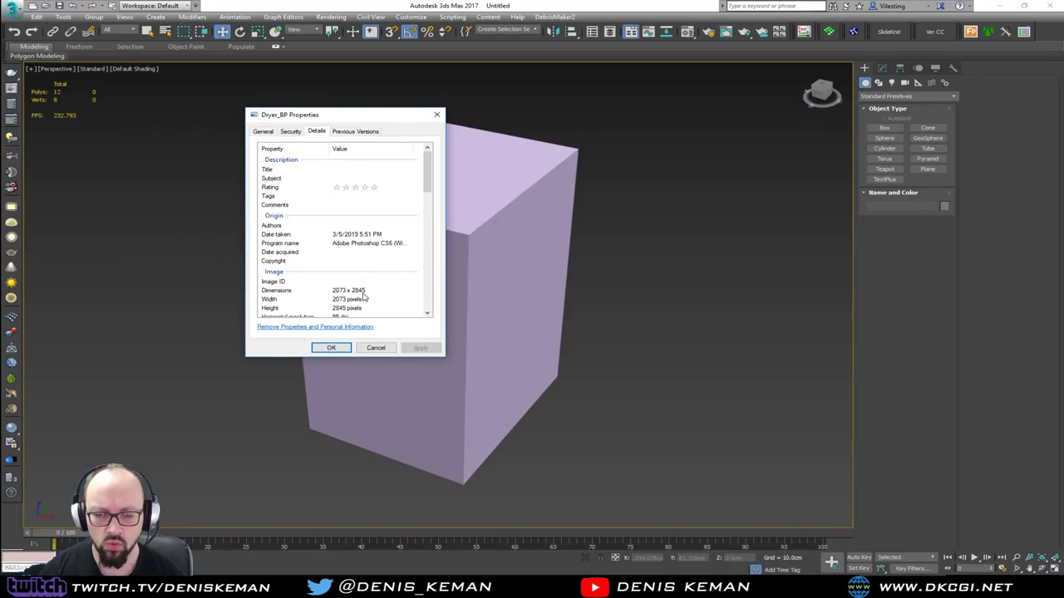
left_click_drag(326, 117, 0, 120)
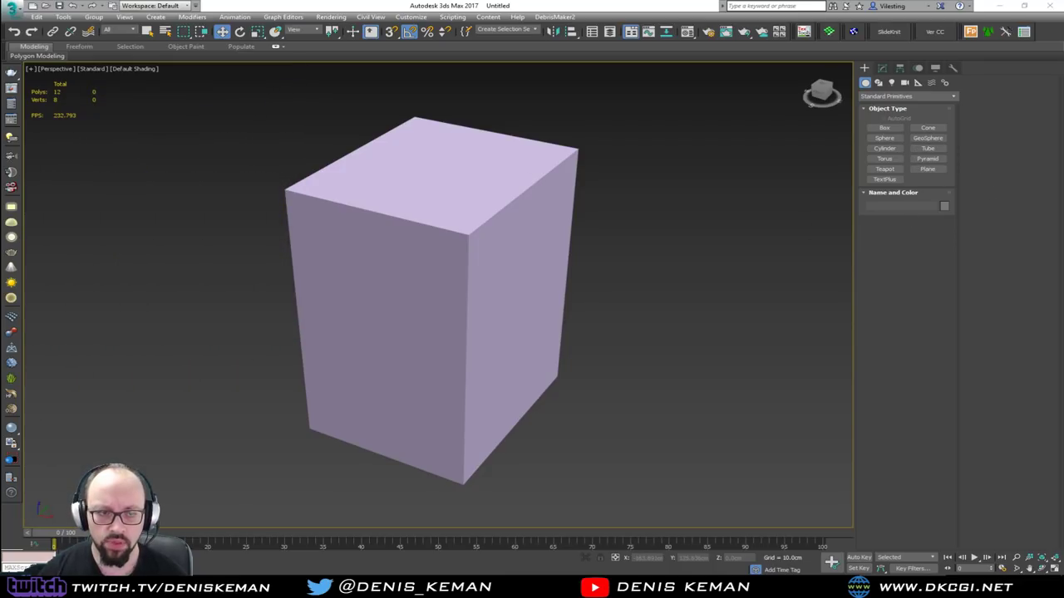
left_click(928, 169)
key("alt+w")
left_click(617, 212)
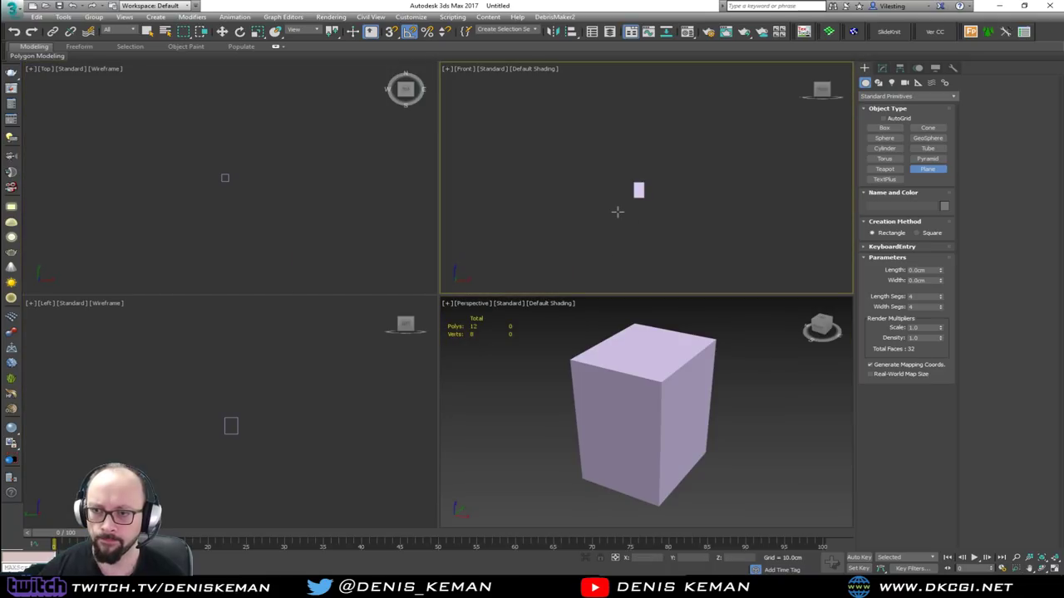
key("z")
scroll(617, 212, "down", 2)
left_click_drag(541, 79, 654, 201)
Set the plane's length to 284.5 cm and width to 207.3 cm, check them against Dryer_BP's pixel dimensions, and close the image's properties.
left_click(924, 270)
type("m")
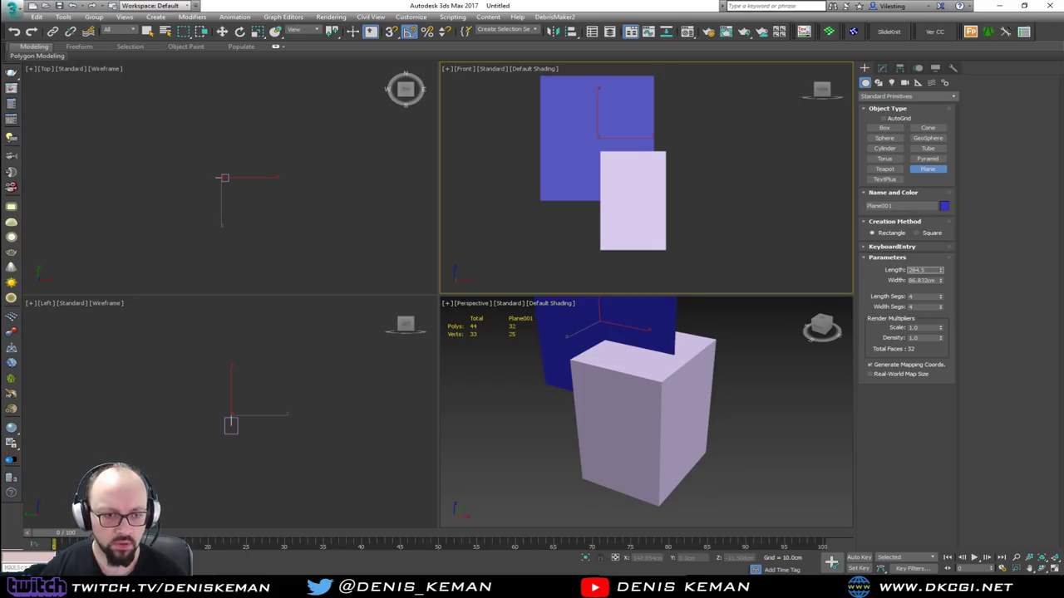
key("Tab")
type("207")
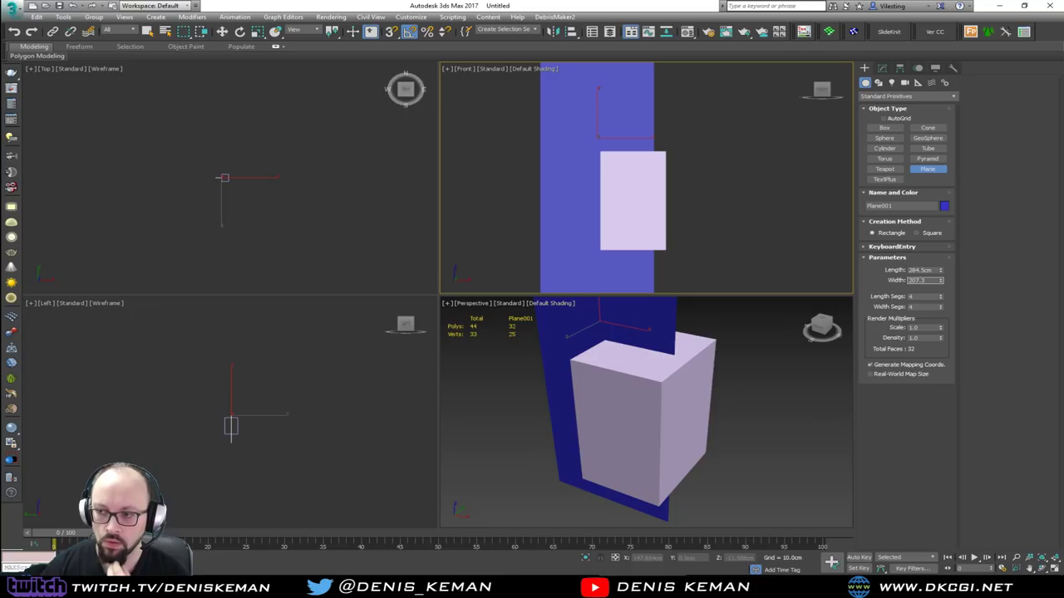
type(".3")
key("Return")
right_click(696, 385)
scroll(604, 366, "down", 4)
middle_click_drag(600, 377, 602, 413)
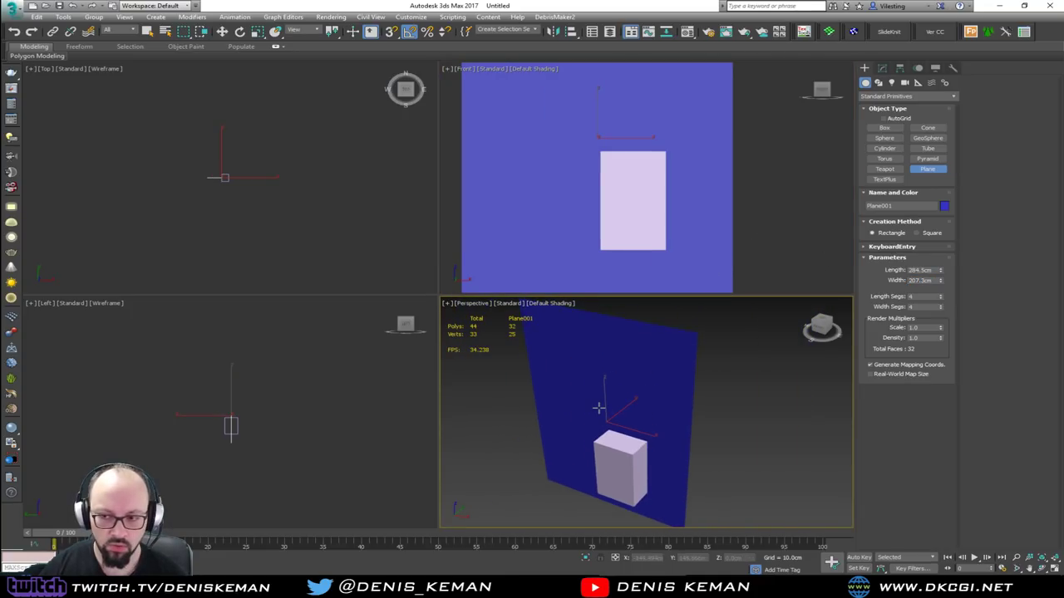
left_click_drag(2, 280, 381, 246)
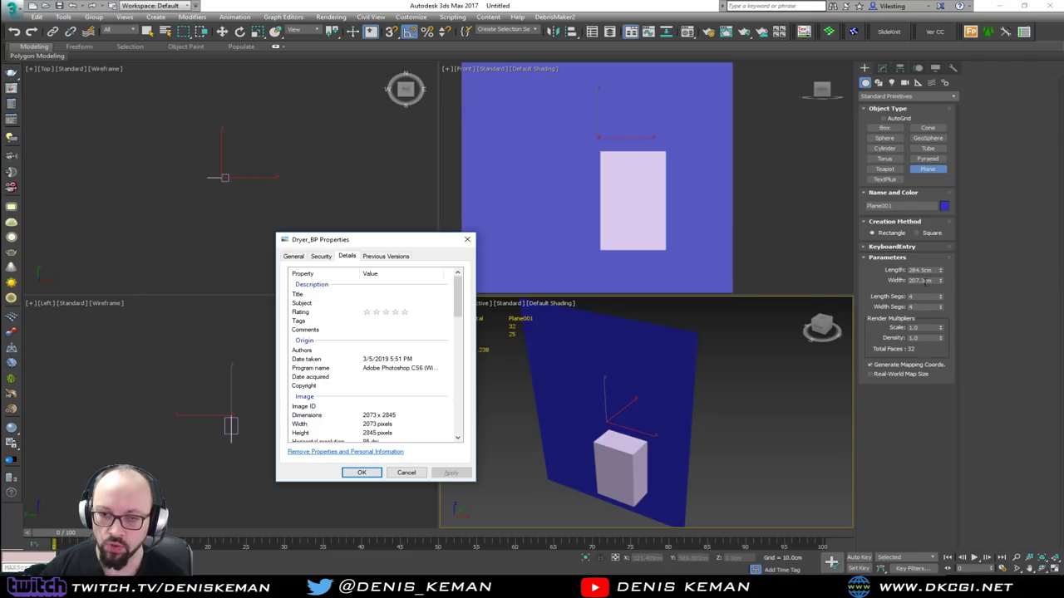
left_click(468, 241)
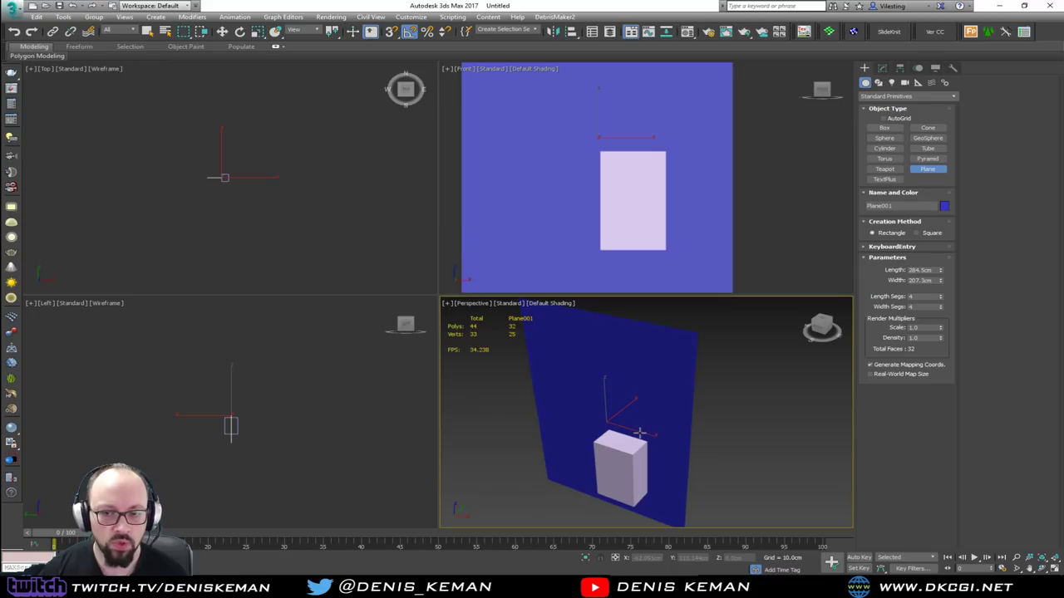
Reset the Material Editor slots and assign the first slot's material, Material #1, to the plane.
key("m")
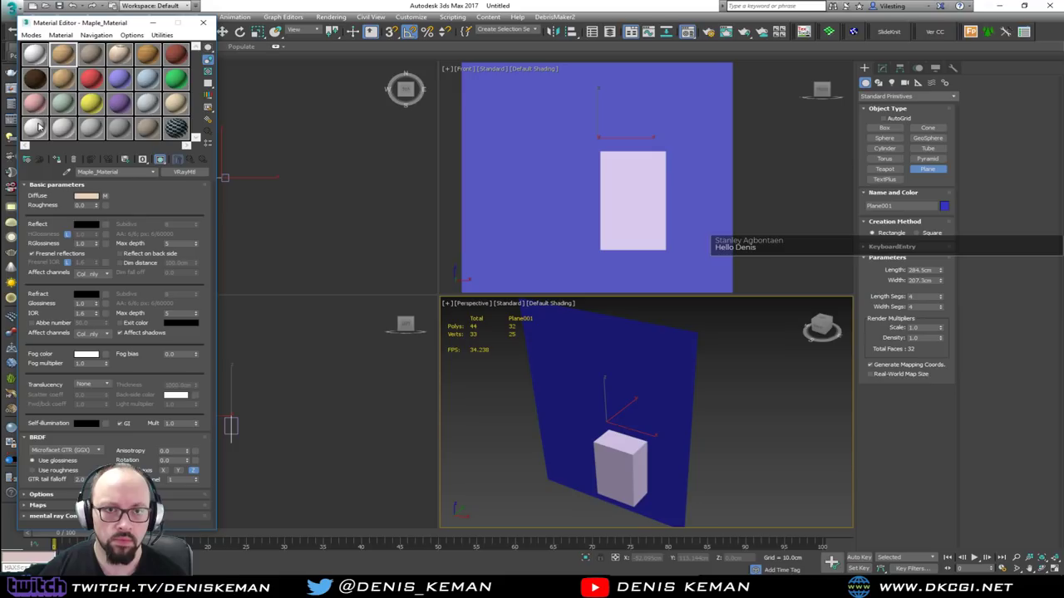
left_click(39, 128)
left_click_drag(42, 133, 626, 387)
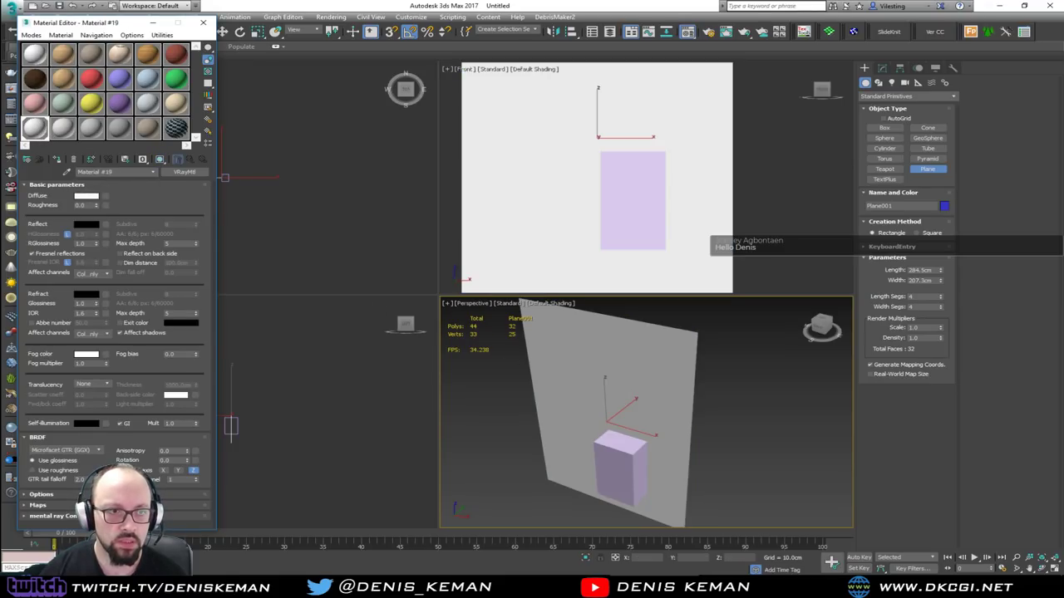
left_click(162, 35)
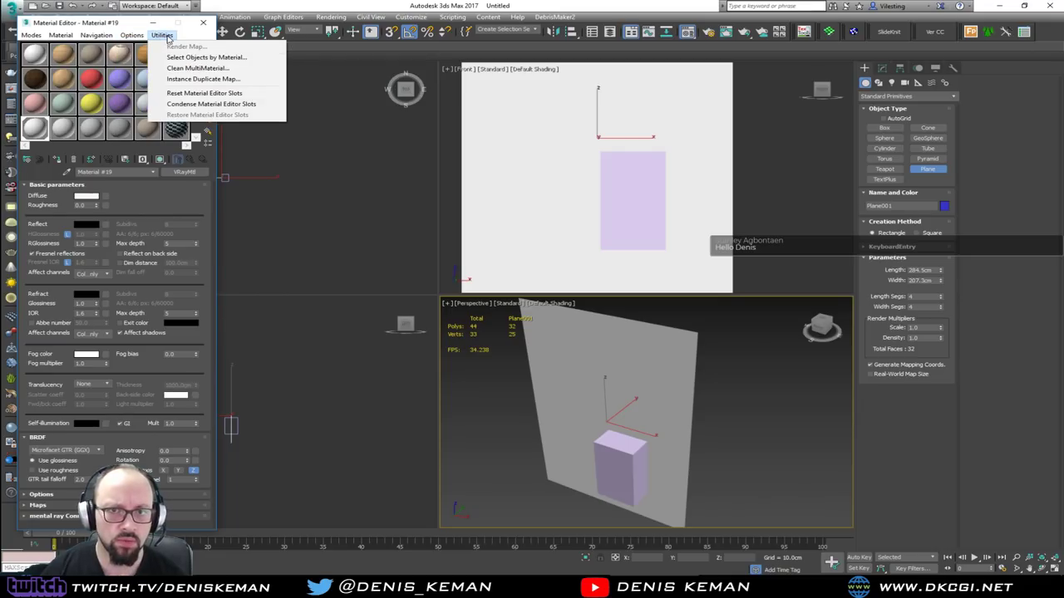
left_click(179, 93)
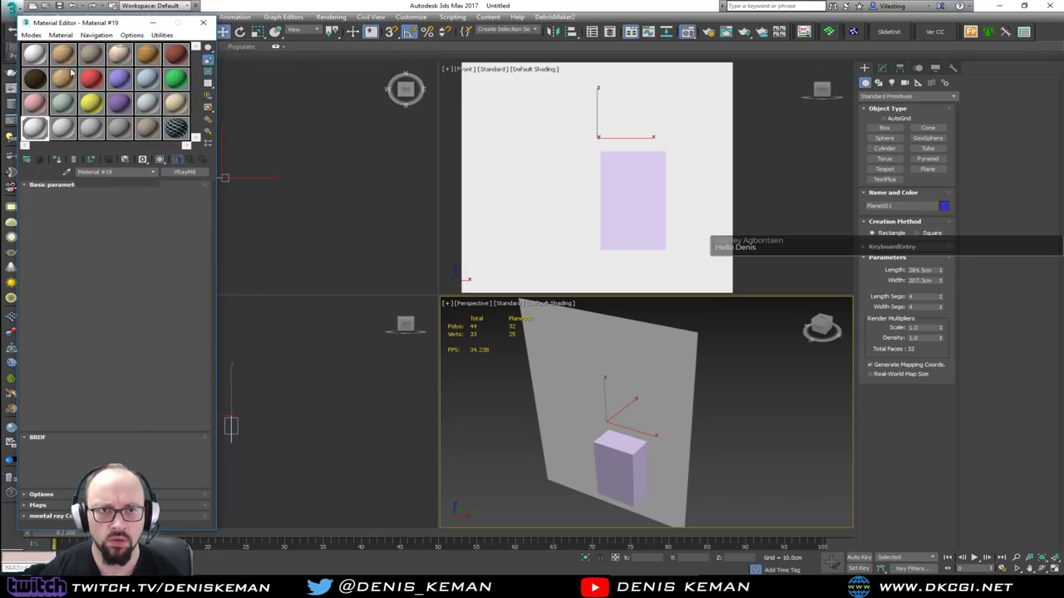
left_click(35, 55)
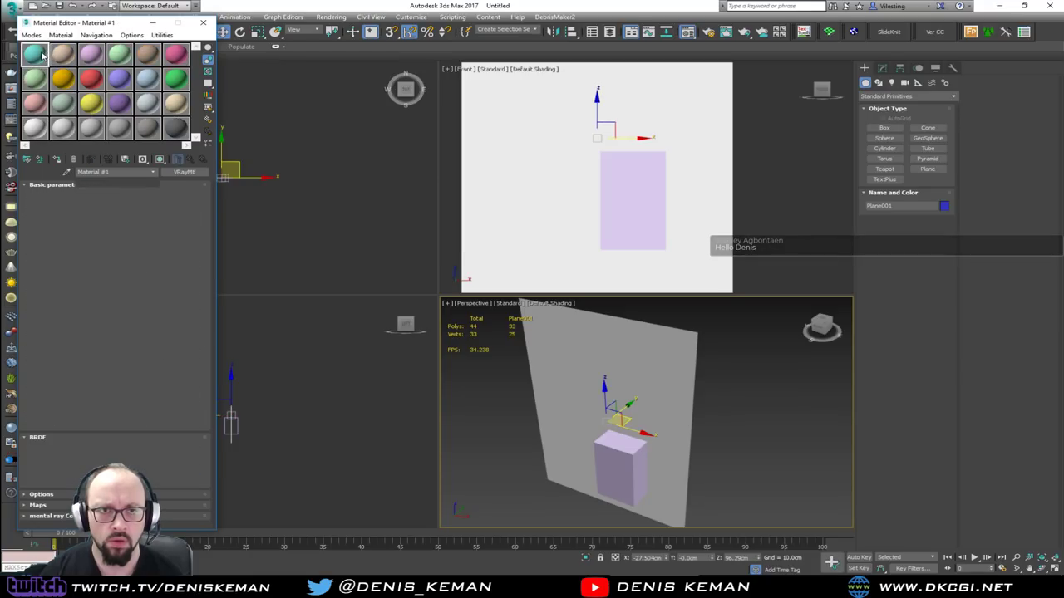
left_click_drag(37, 59, 574, 345)
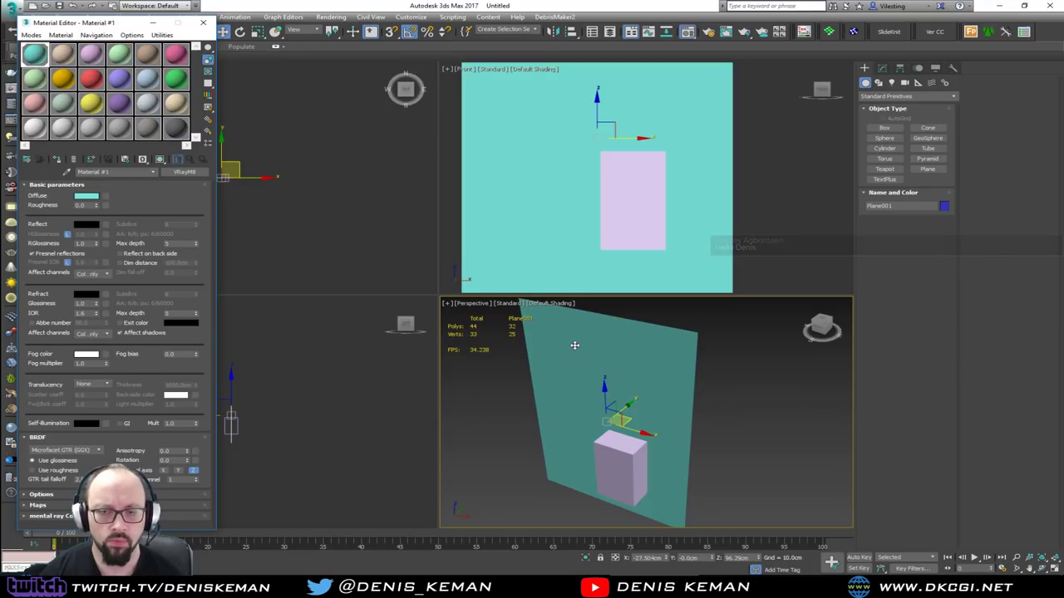
Use the Dryer_BP image as Material #1's diffuse map, show it shaded in the viewports and close the Material Editor.
left_click_drag(70, 198, 105, 196)
left_click(158, 160)
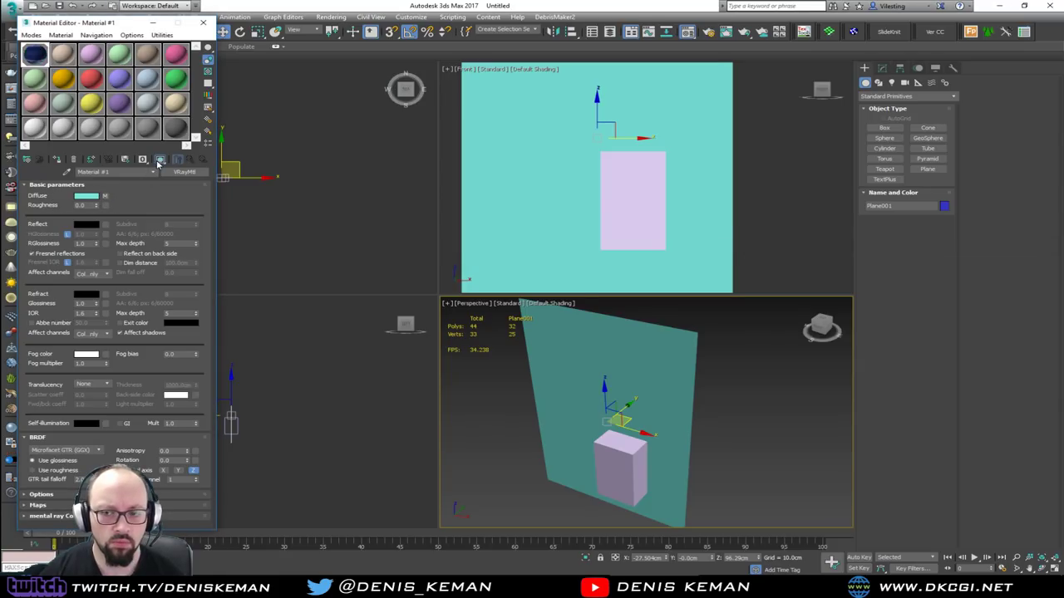
left_click(770, 213)
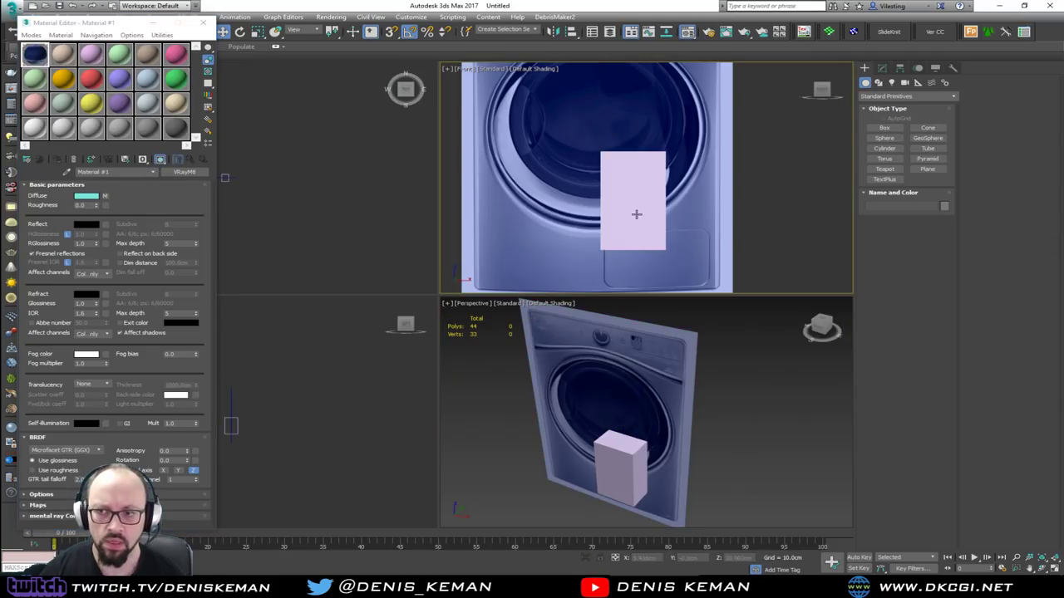
key("alt+w")
scroll(328, 268, "down", 2)
middle_click_drag(328, 267, 364, 292)
left_click(207, 22)
Make the box see-through in the front view.
left_click(373, 241)
scroll(392, 273, "down", 2)
left_click(404, 333)
key("alt+x")
left_click(635, 387)
Scale the blueprint plane down uniformly and move it over the box in the front view.
left_click(470, 357)
left_click_drag(385, 292, 387, 438)
key("w")
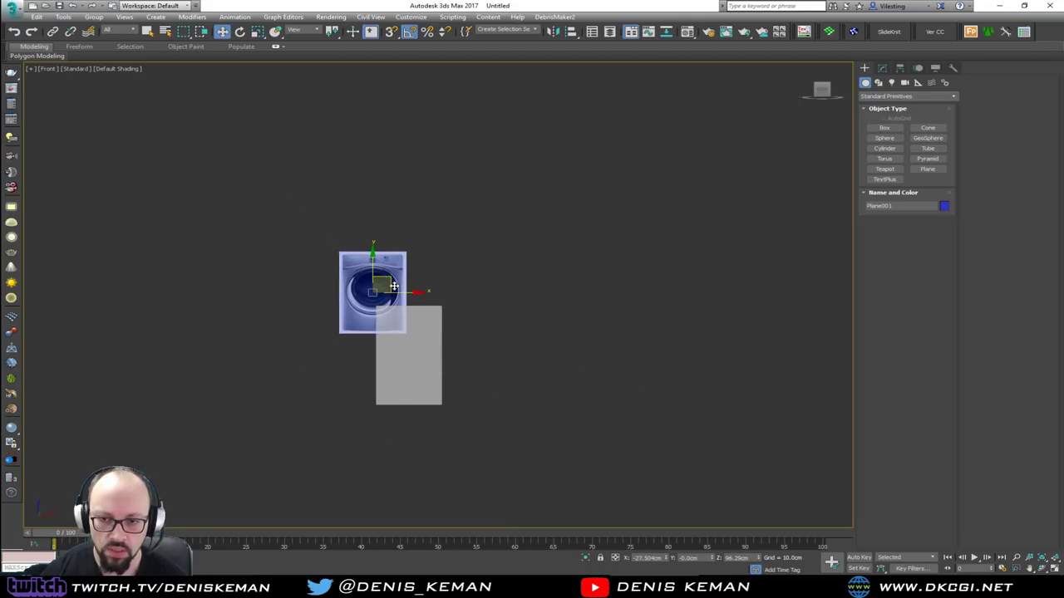
left_click_drag(393, 280, 428, 350)
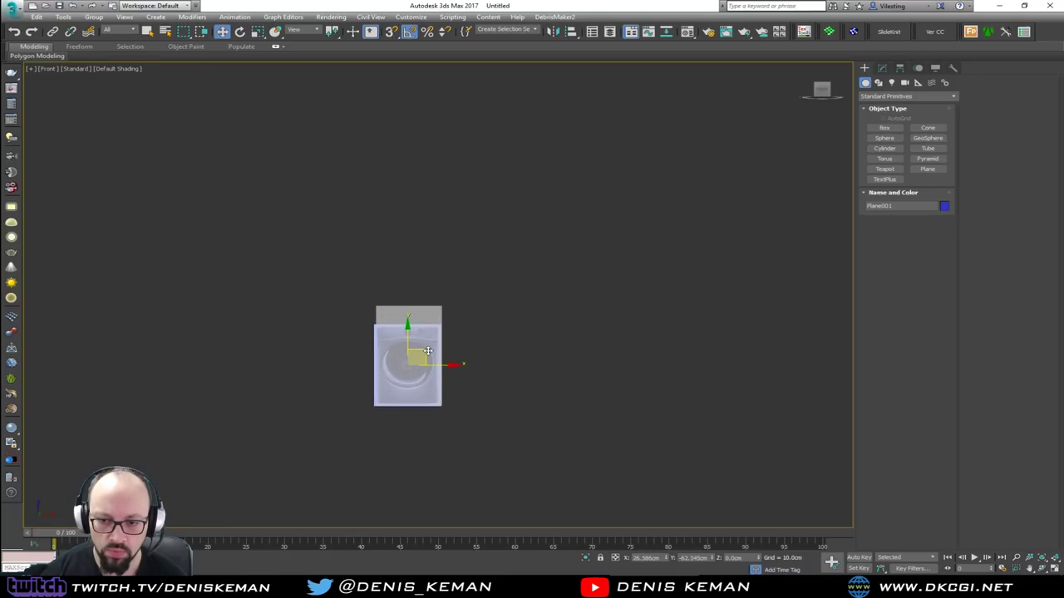
Fine-tune the plane's scale to about 57 × 78 cm, matching the pictured dryer's width and base to the box.
key("z")
scroll(415, 337, "down", 2)
middle_click_drag(408, 326, 399, 337)
key("r")
left_click_drag(420, 330, 423, 307)
key("w")
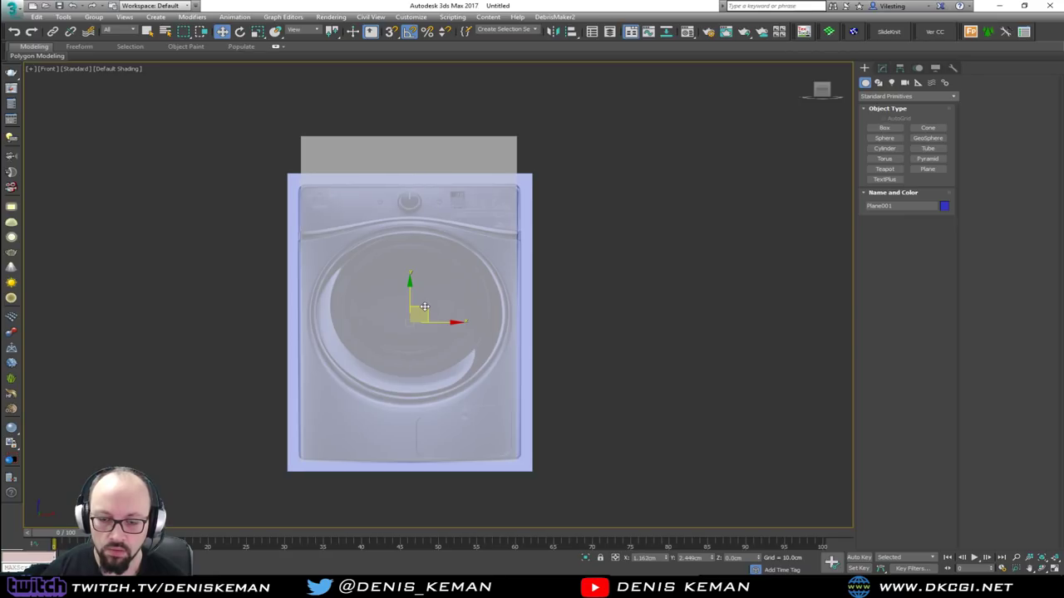
Delete the reference box and select the blueprint plane.
left_click(429, 152)
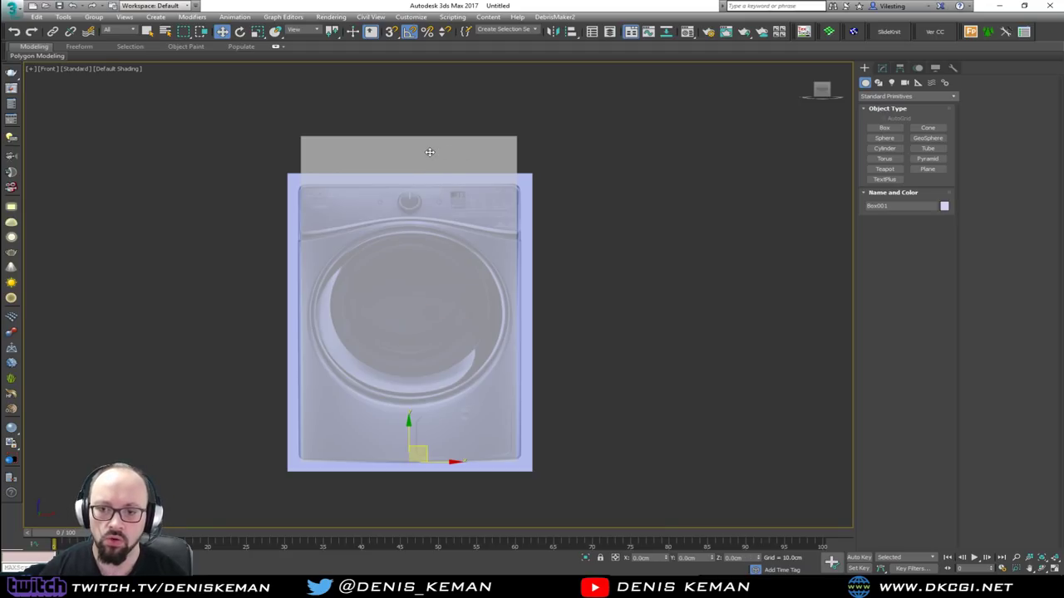
key("Delete")
left_click(404, 287)
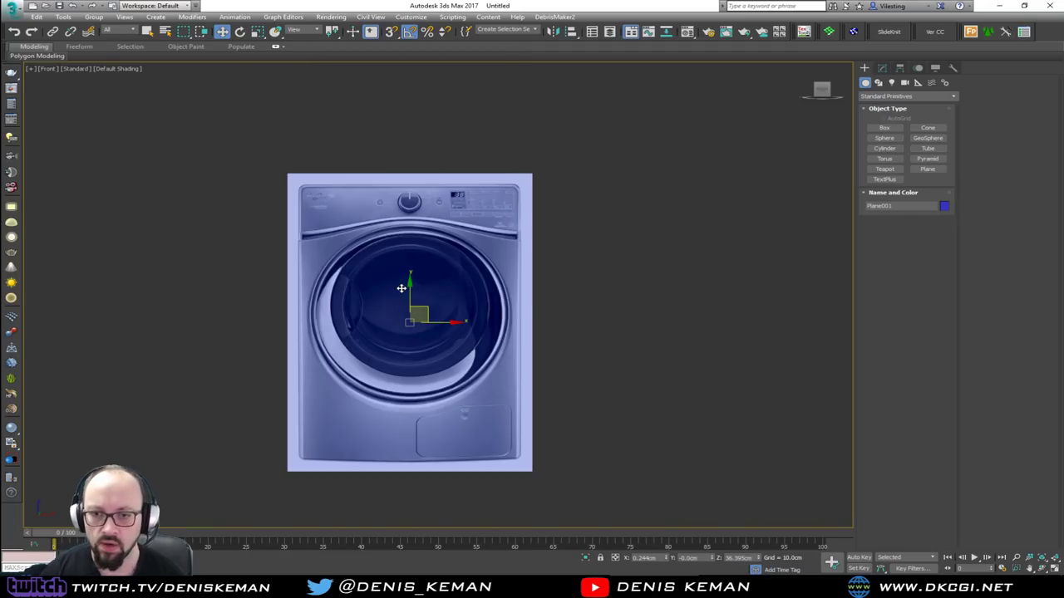
Apply Reset XForm to the blueprint plane and convert it to an Editable Poly.
left_click(953, 70)
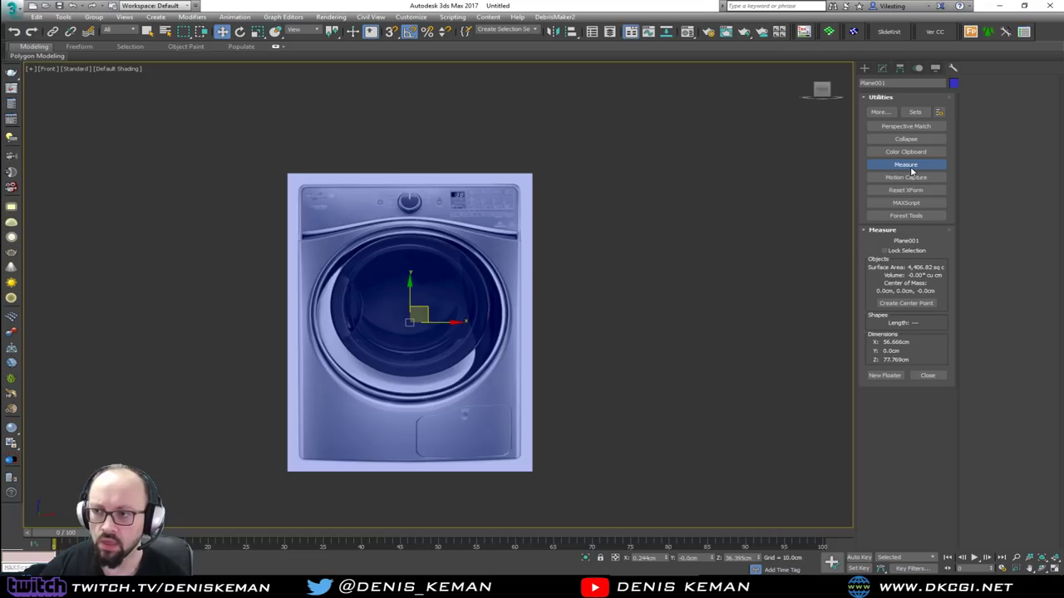
left_click(907, 191)
left_click(906, 248)
left_click(882, 68)
right_click(395, 235)
mouse_move(483, 341)
left_click(547, 352)
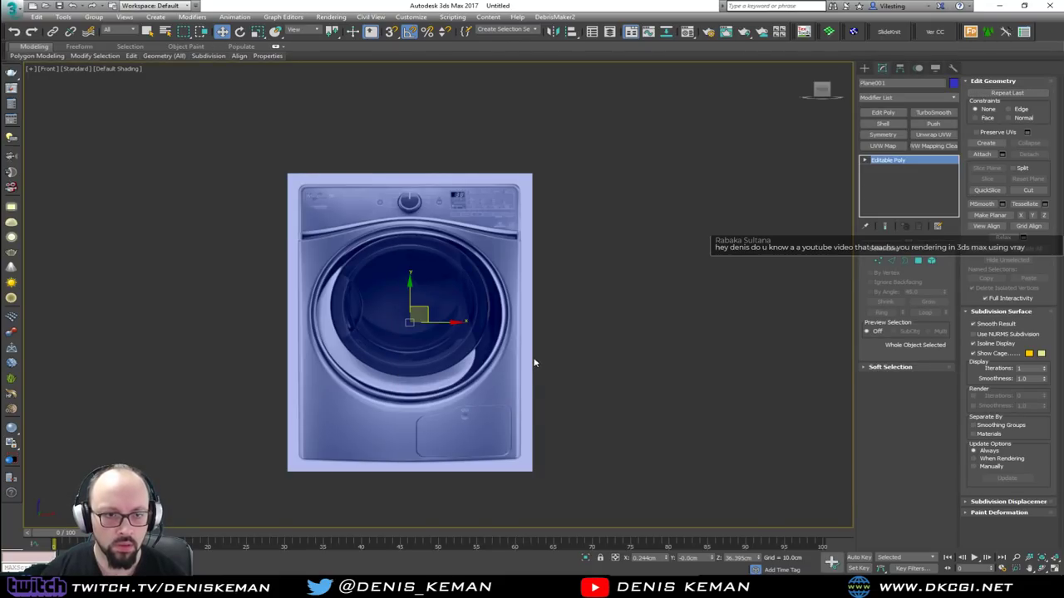
Set the plane's X and Z positions to 0 and place it at about 38.67 cm on the Y axis.
left_click(340, 333)
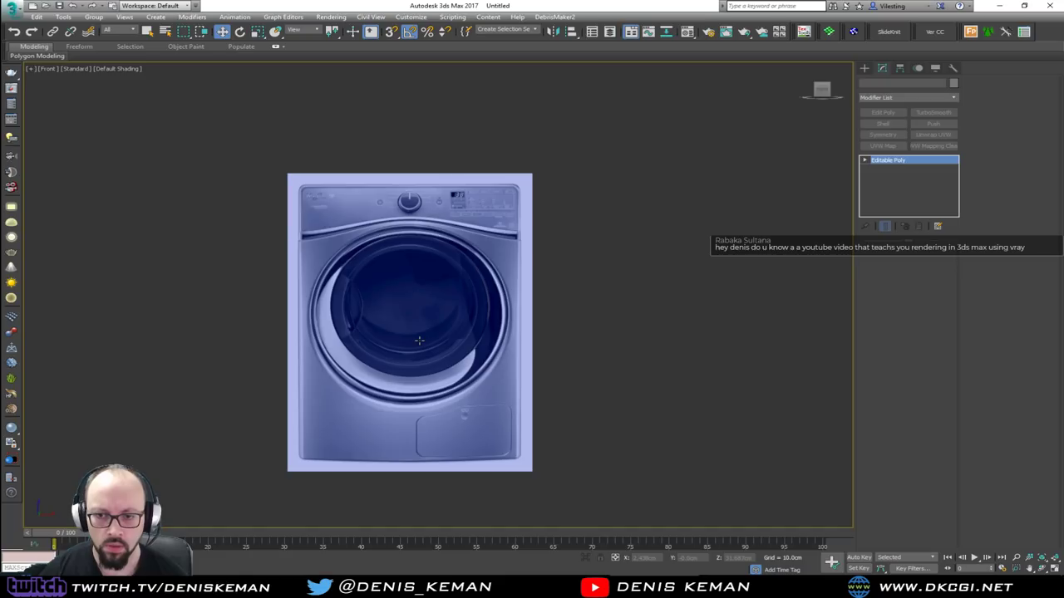
right_click(665, 559)
right_click(711, 559)
right_click(757, 558)
key("alt+w")
middle_click(574, 411)
key("z")
key("alt+w")
middle_click_drag(422, 349, 252, 225, "alt")
Freeze the blueprint plane through its object properties with Show Frozen in Gray turned off.
right_click(323, 250)
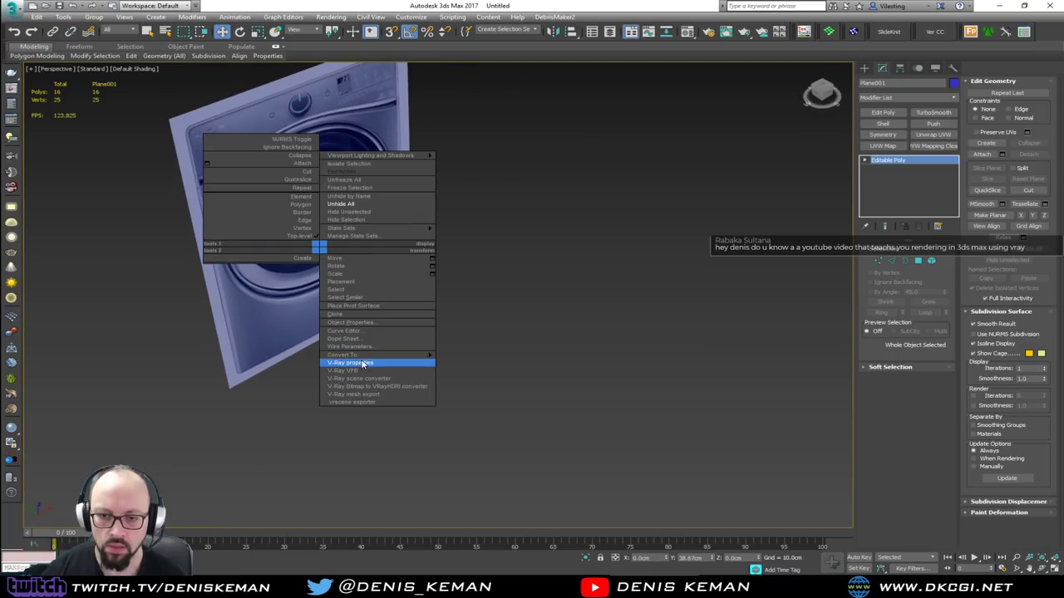
left_click(349, 323)
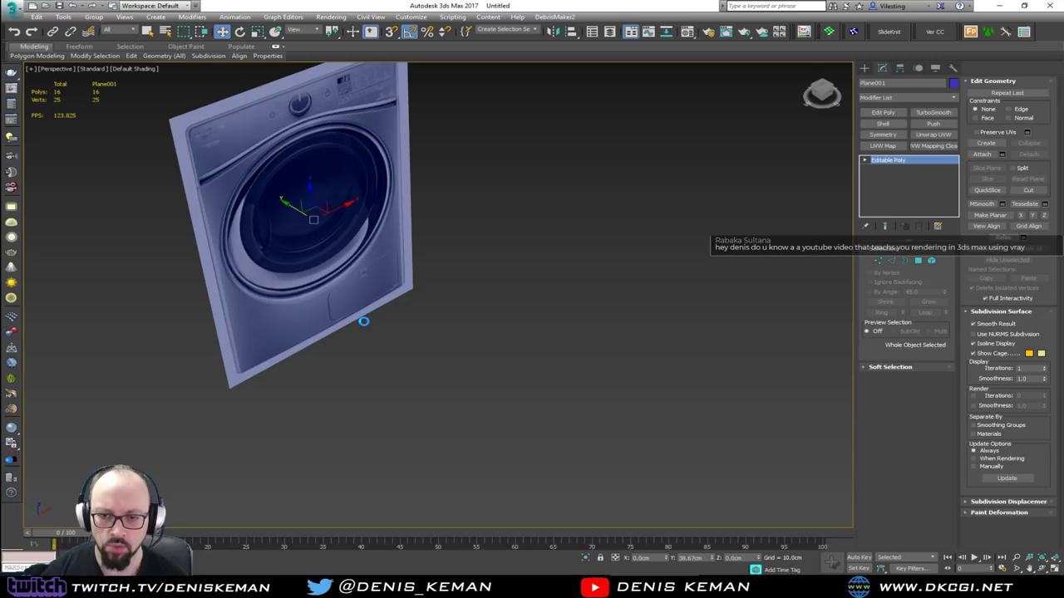
left_click(449, 274)
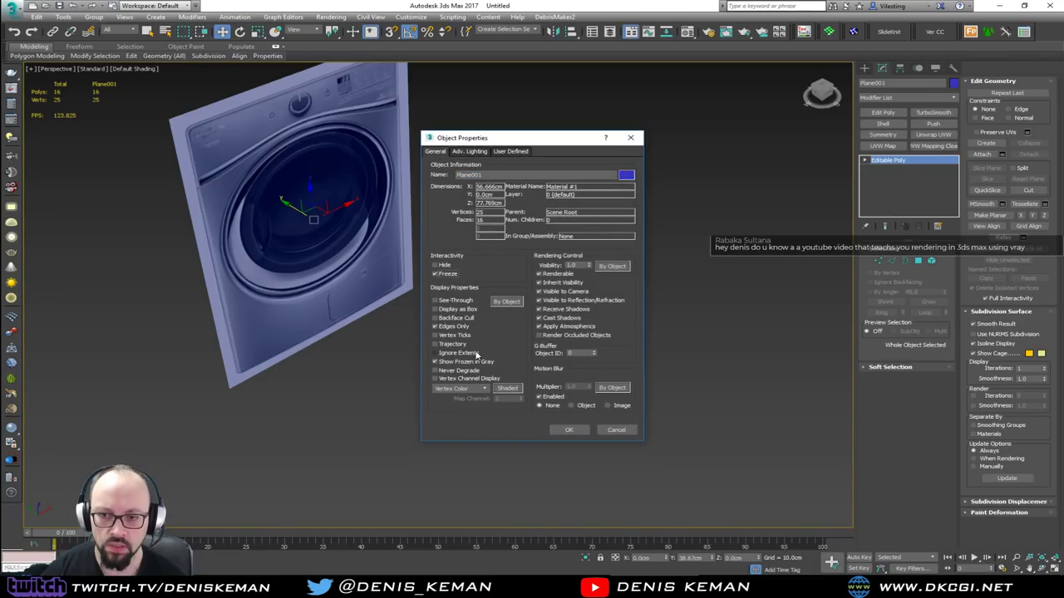
left_click(569, 429)
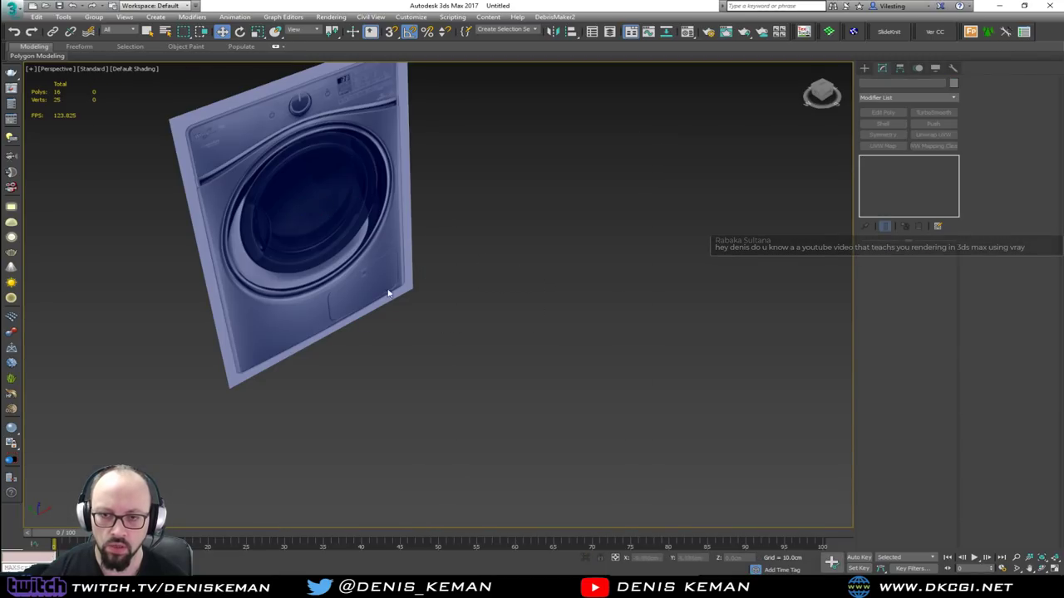
Fit the frozen blueprint plane in the top, left and front views.
key("alt+w")
left_click(624, 233)
key("alt+w")
key("alt+w")
left_click(221, 165)
left_click(360, 327)
key("z")
left_click(542, 257)
key("z")
left_click(520, 355)
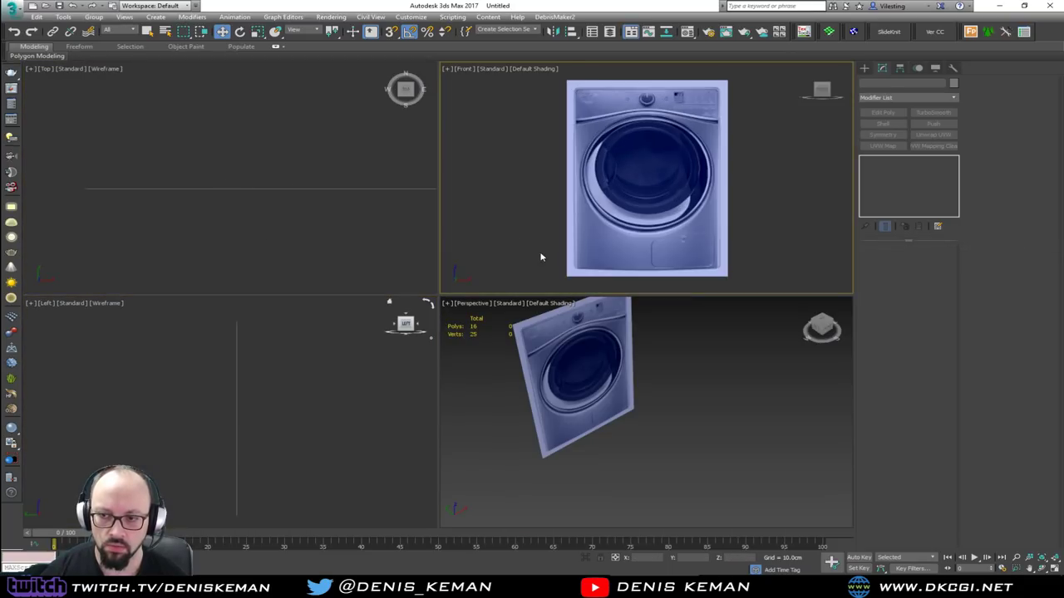
Draw a box over the dryer's outline in the front view, about 52 × 72 cm and 24 cm deep.
left_click(584, 224)
key("alt+w")
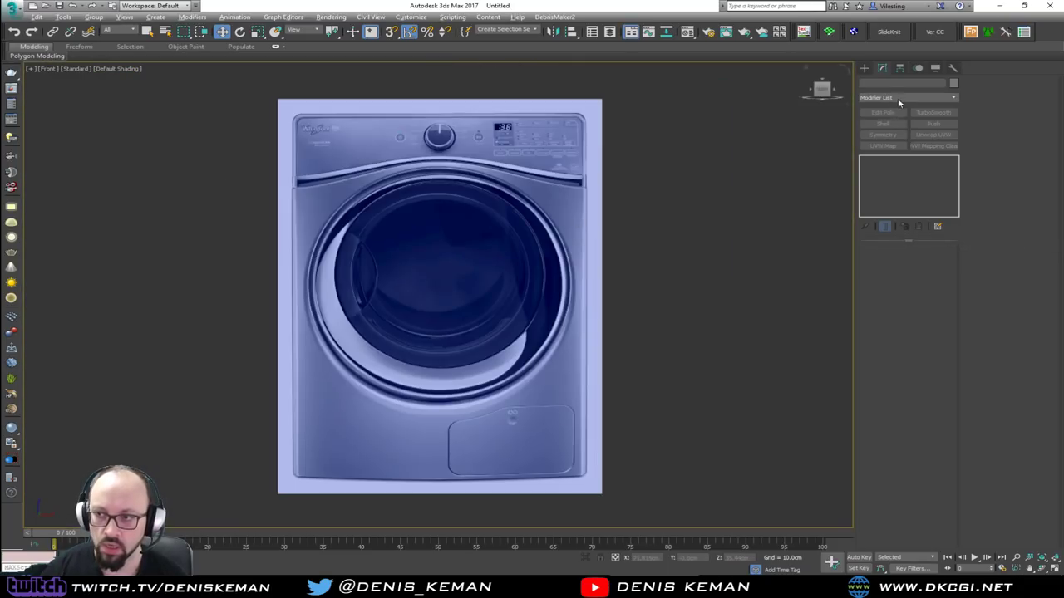
left_click(865, 68)
left_click(887, 129)
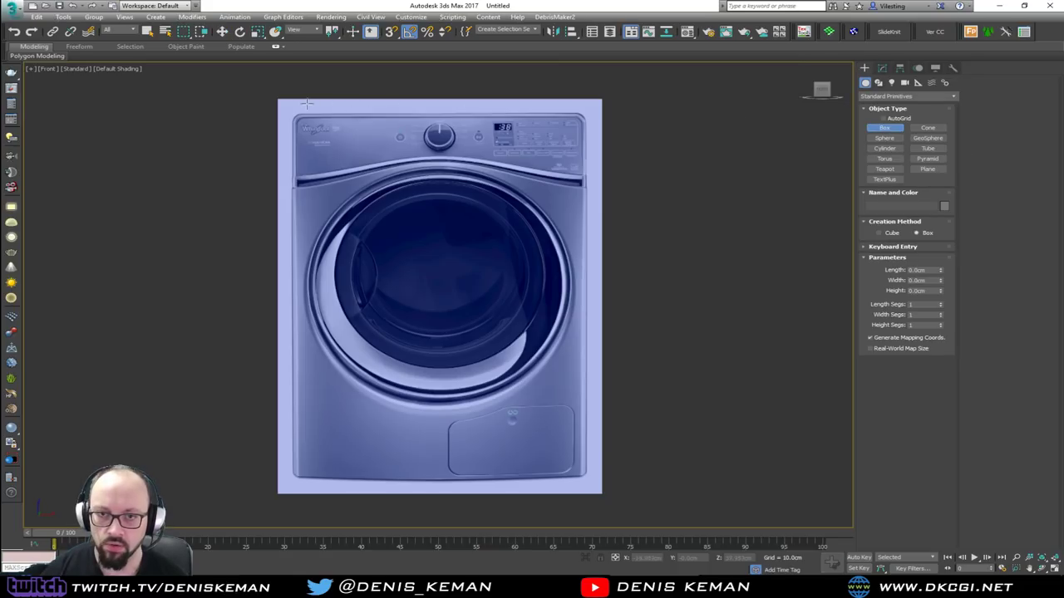
left_click_drag(290, 114, 587, 478)
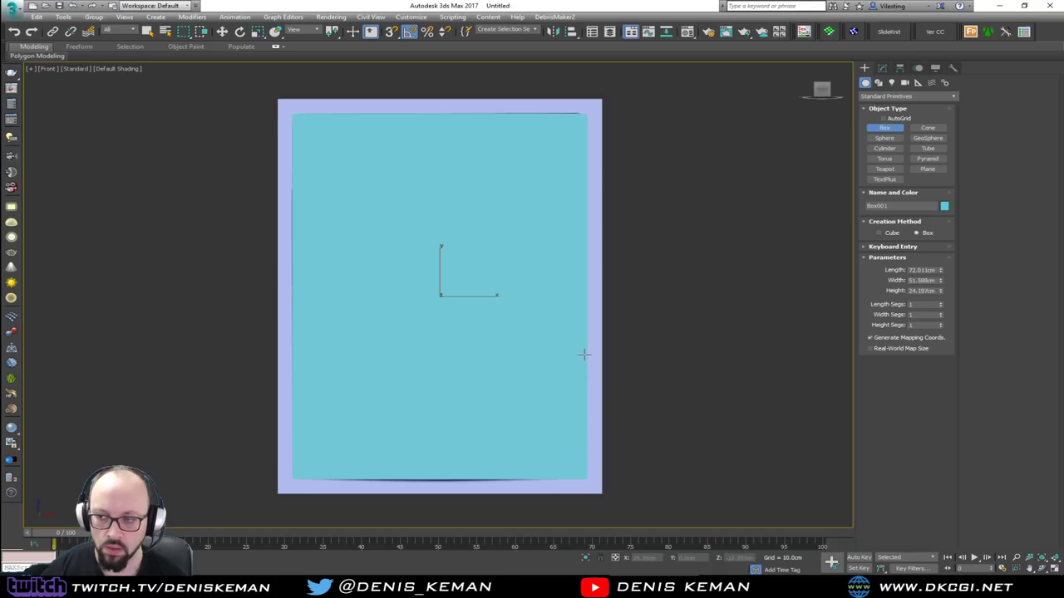
left_click(580, 298)
Set the box's length to 72 cm, width to 50 cm and height to 50 cm.
double_click(925, 291)
type("50.0cm")
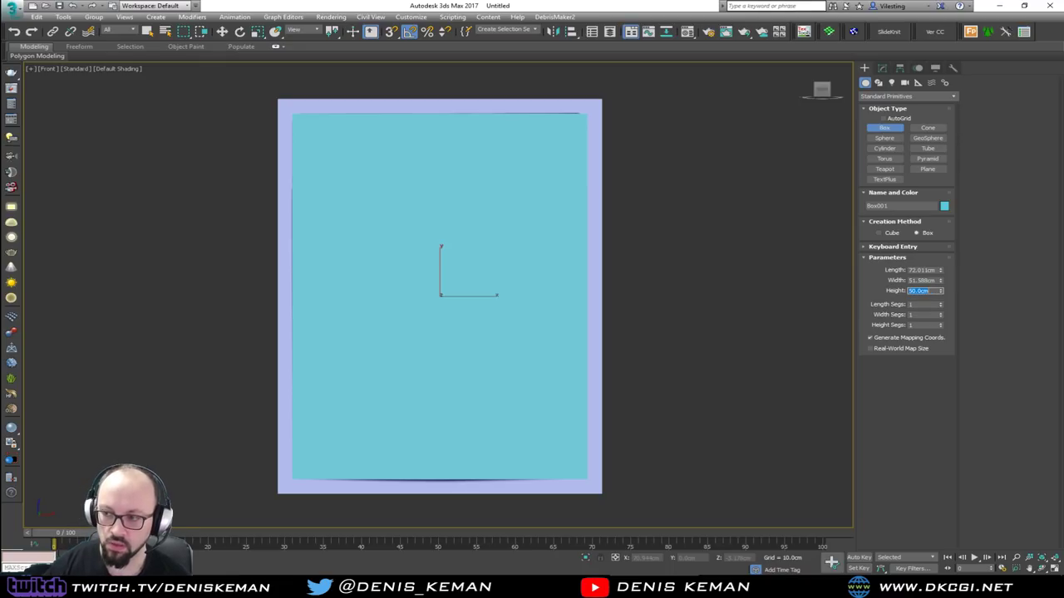
double_click(921, 270)
type("70")
key("Tab")
type("50")
key("Return")
key("shift+Tab")
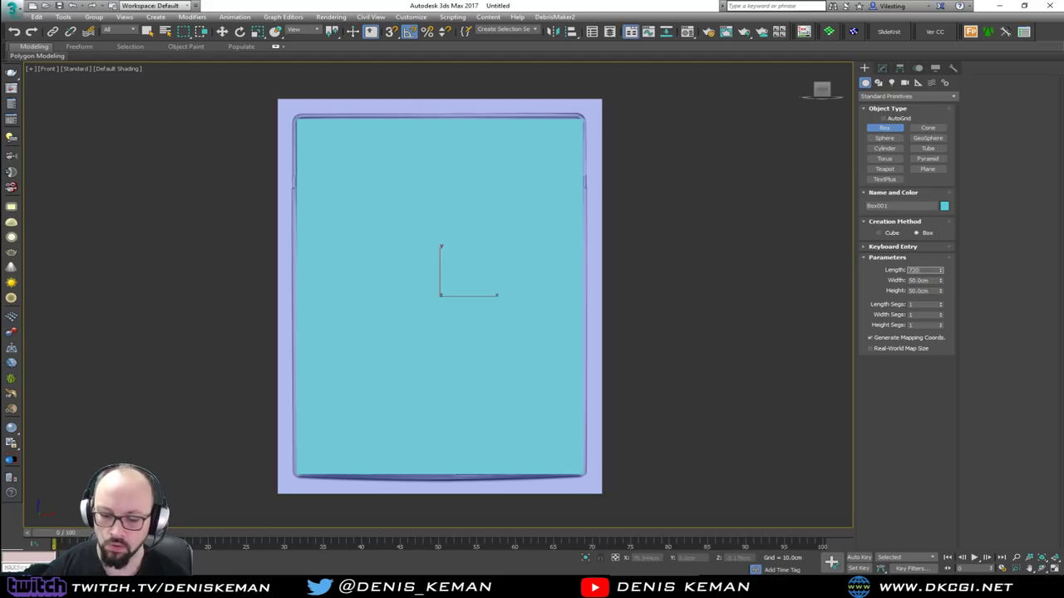
type("72")
key("Return")
Examine the box and the blueprint plane together in the perspective view.
right_click(374, 321)
key("alt+w")
right_click(570, 418)
key("alt+w")
middle_click_drag(570, 419, 370, 331, "alt")
scroll(373, 331, "down", 2)
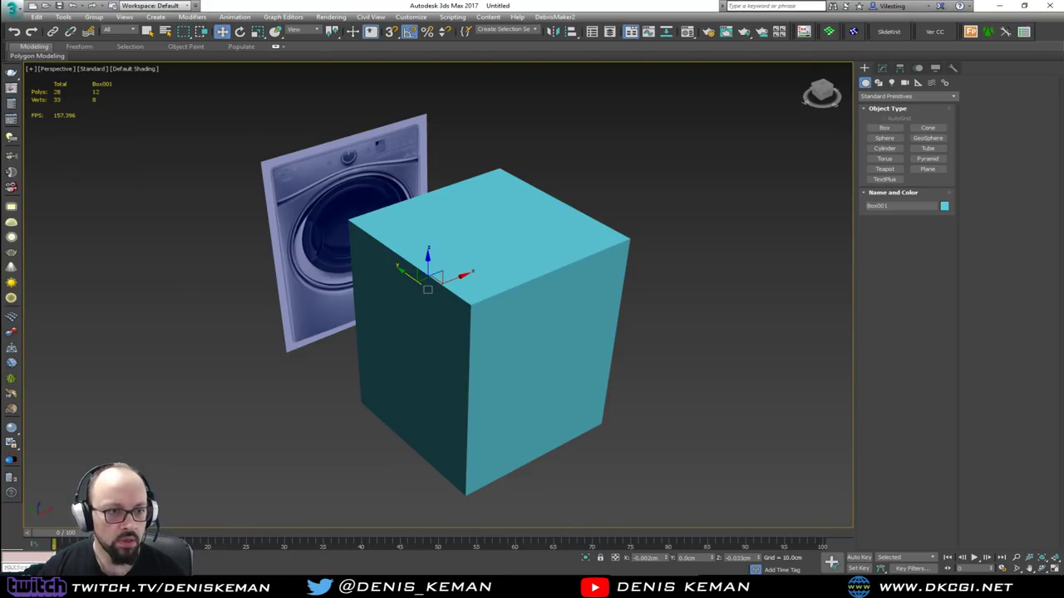
left_click(198, 375)
left_click(448, 366)
key("z")
middle_click_drag(404, 405, 302, 363, "alt")
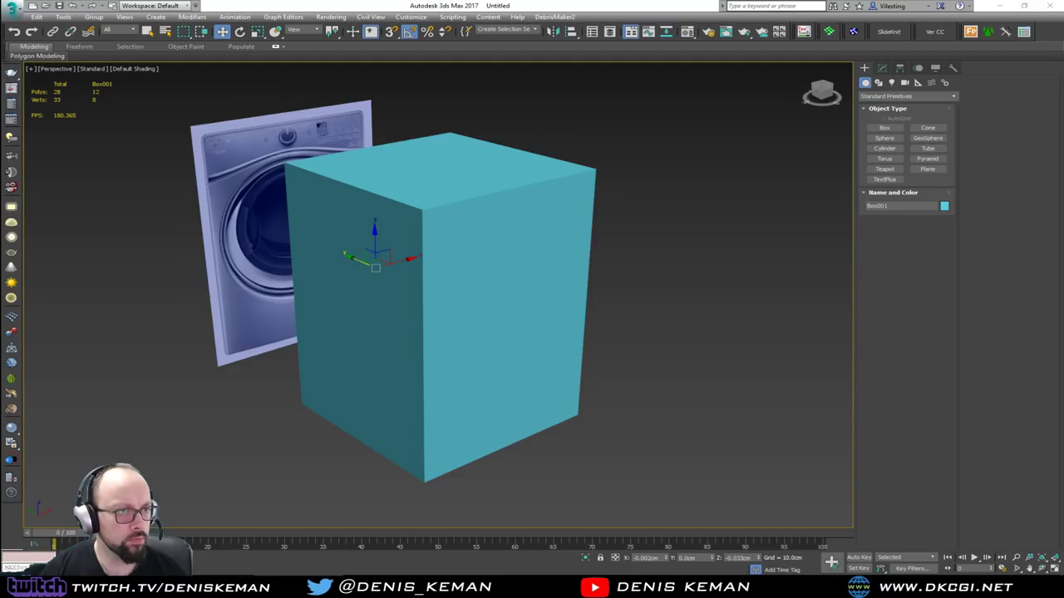
Make the new box see-through so the blueprint shows behind it.
left_click(148, 394)
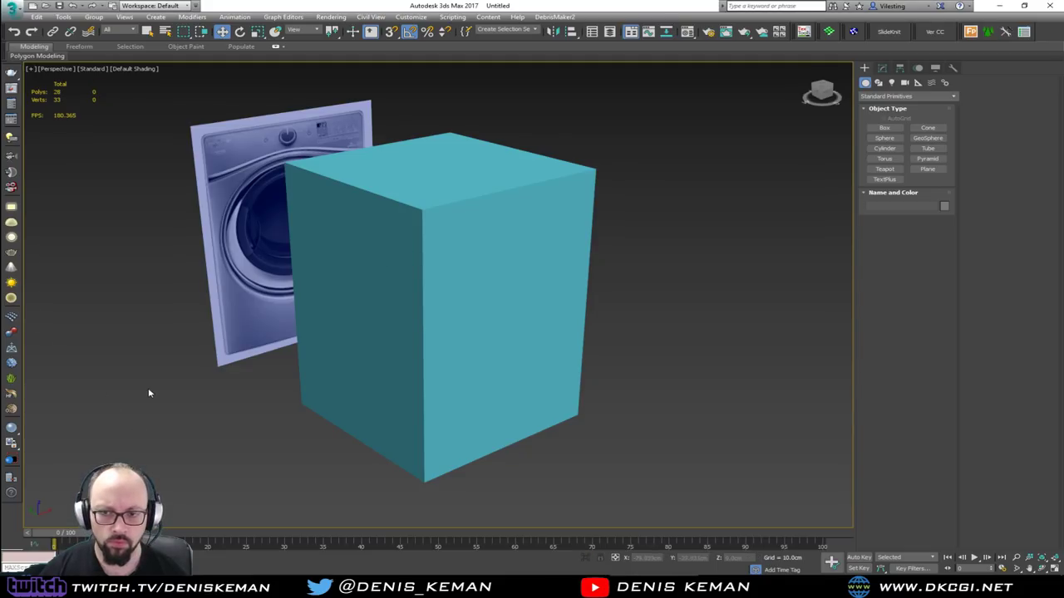
middle_click_drag(393, 339, 387, 329, "alt")
left_click(396, 346)
key("alt+x")
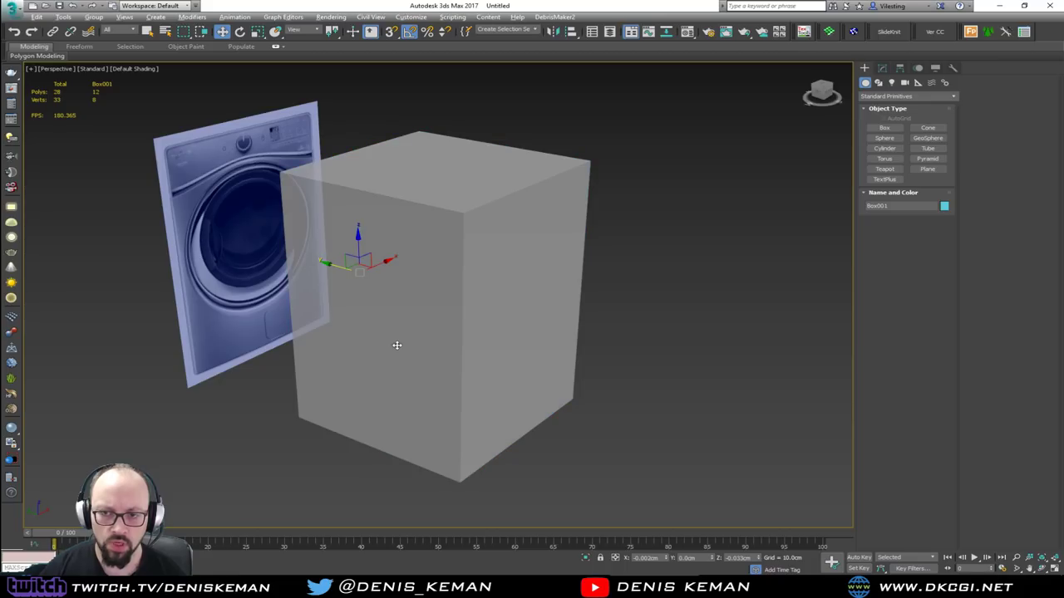
left_click(655, 308)
Save the scene as Washing_Machine_01.max.
left_click(12, 9)
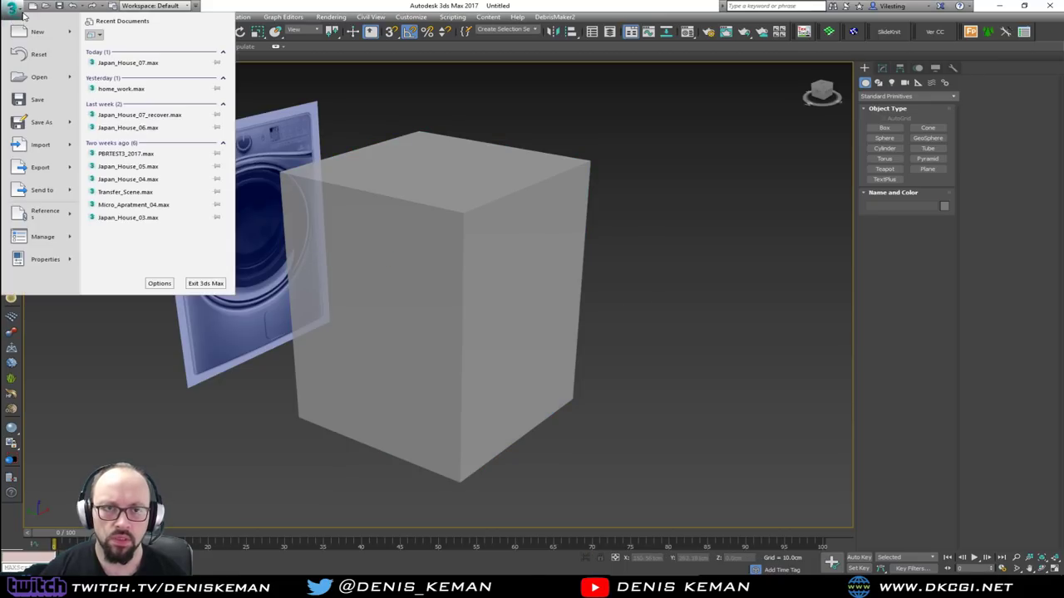
left_click(64, 127)
left_click_drag(309, 114, 0, 114)
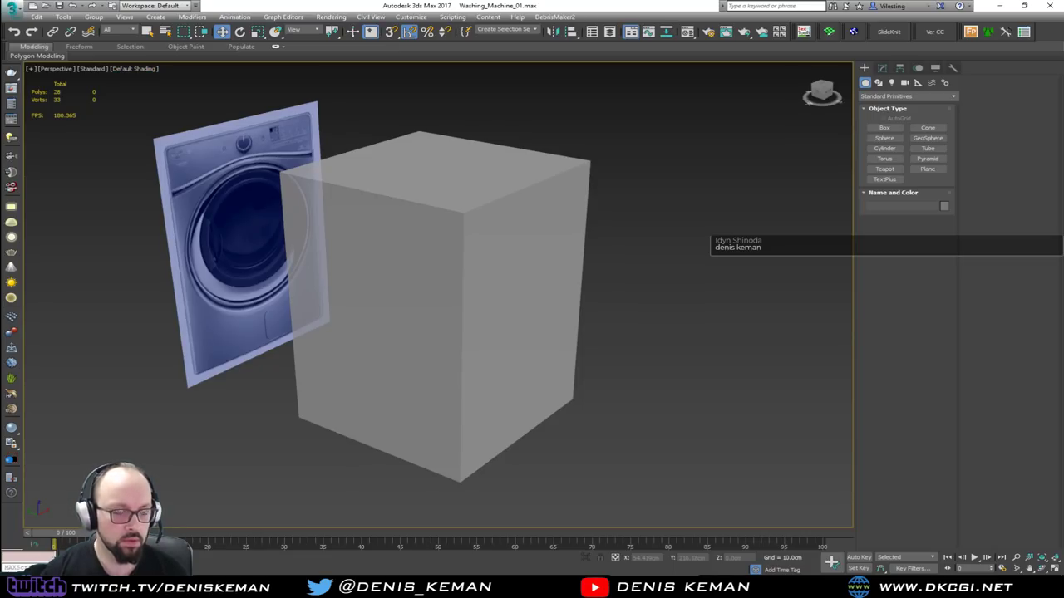
Examine the dryer's control panel and door outline through the see-through box in the front view.
middle_click_drag(232, 429, 291, 325, "alt")
key("alt+w")
left_click(610, 212)
key("alt+w")
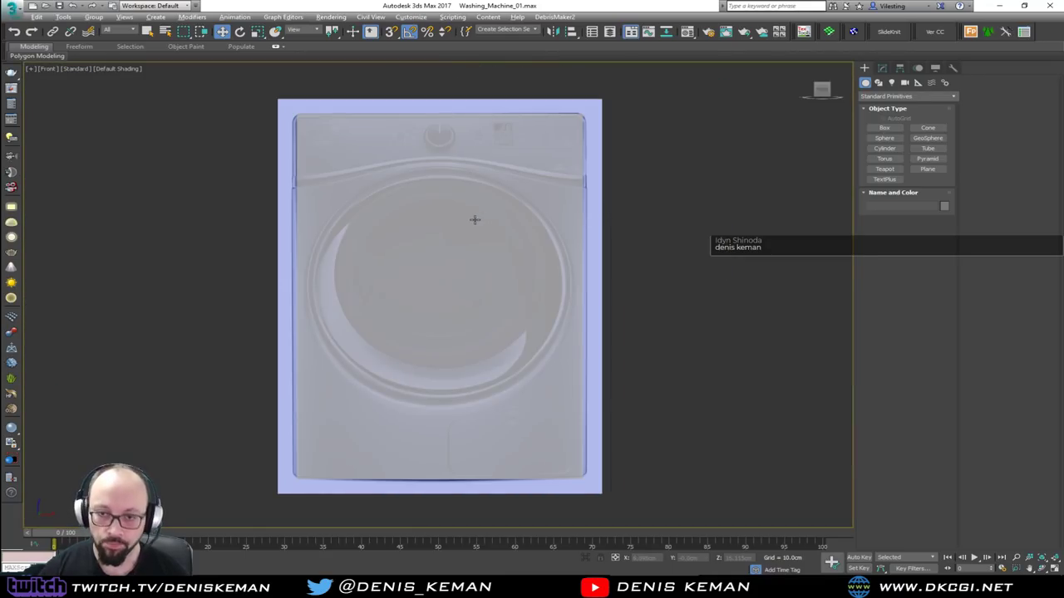
middle_click_drag(394, 152, 400, 216)
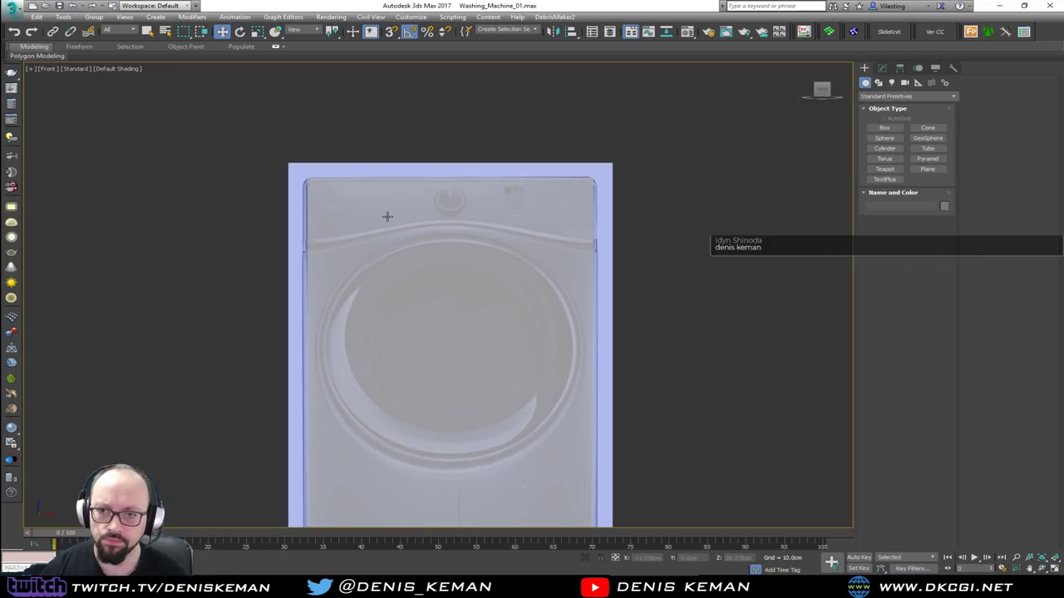
middle_click_drag(396, 266, 342, 264)
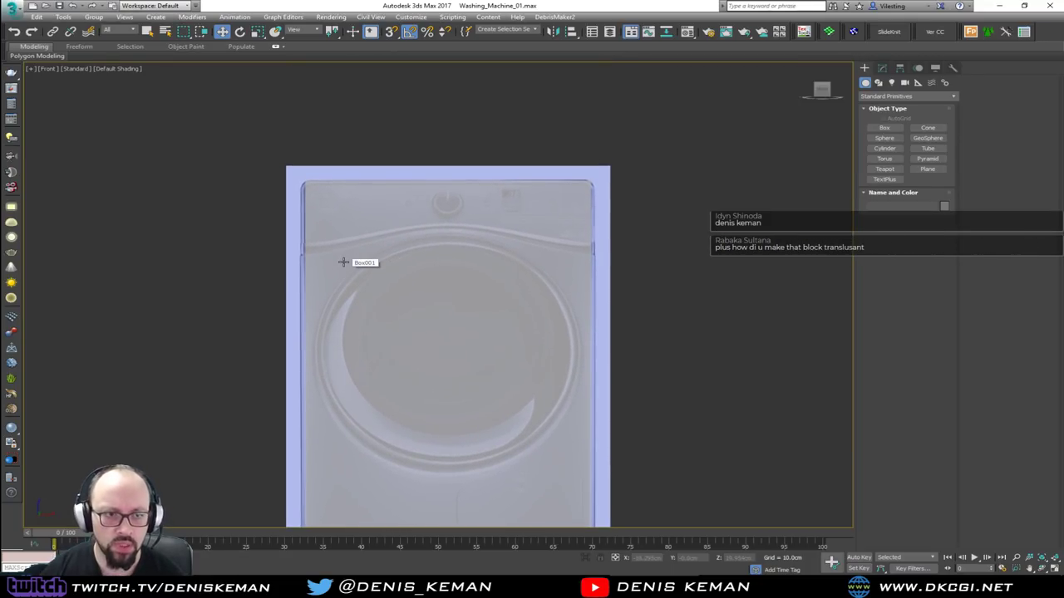
Toggle the box's see-through display in the perspective view, leaving it opaque, and turn on edged faces there.
left_click(370, 312)
key("alt+w")
middle_click(615, 404)
key("alt+w")
middle_click_drag(403, 348, 427, 360, "alt")
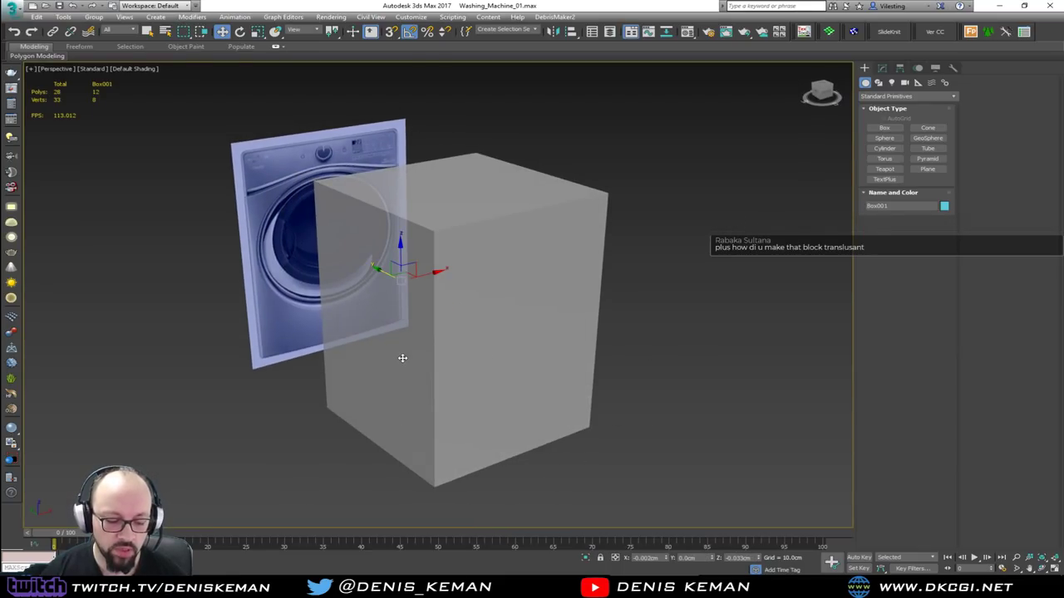
key("alt+x")
key("alt+x")
key("alt+x")
key("alt+x")
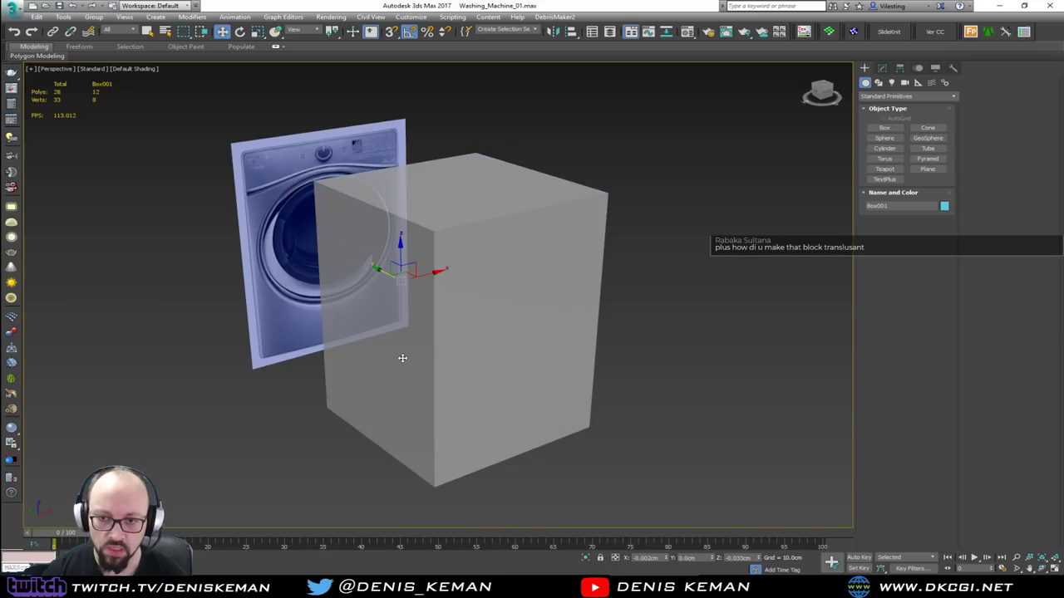
key("alt+x")
key("F4")
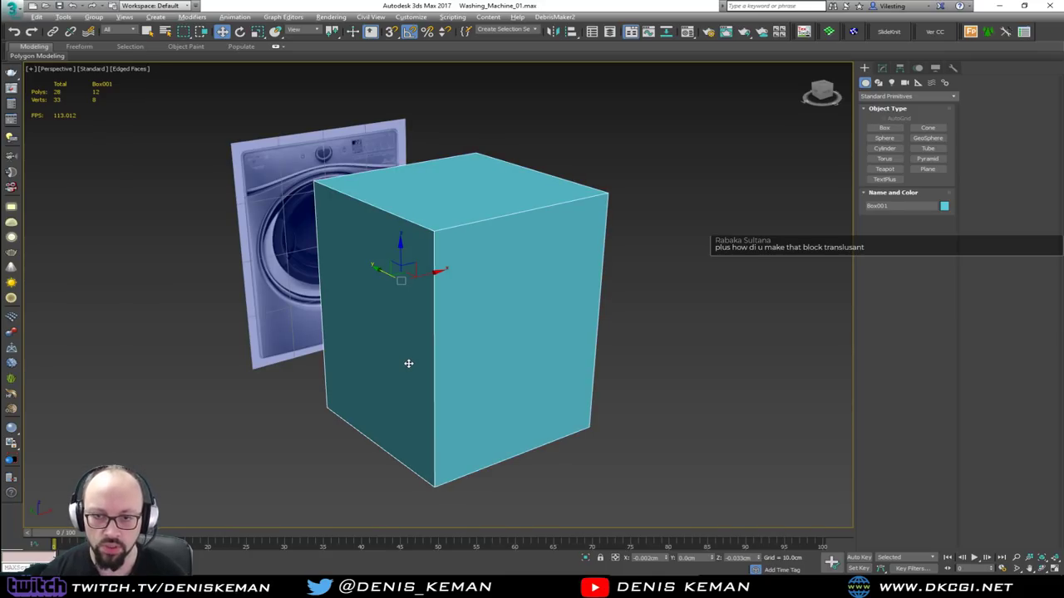
key("alt+x")
key("alt+x")
left_click(274, 282)
middle_click_drag(273, 282, 341, 314, "alt")
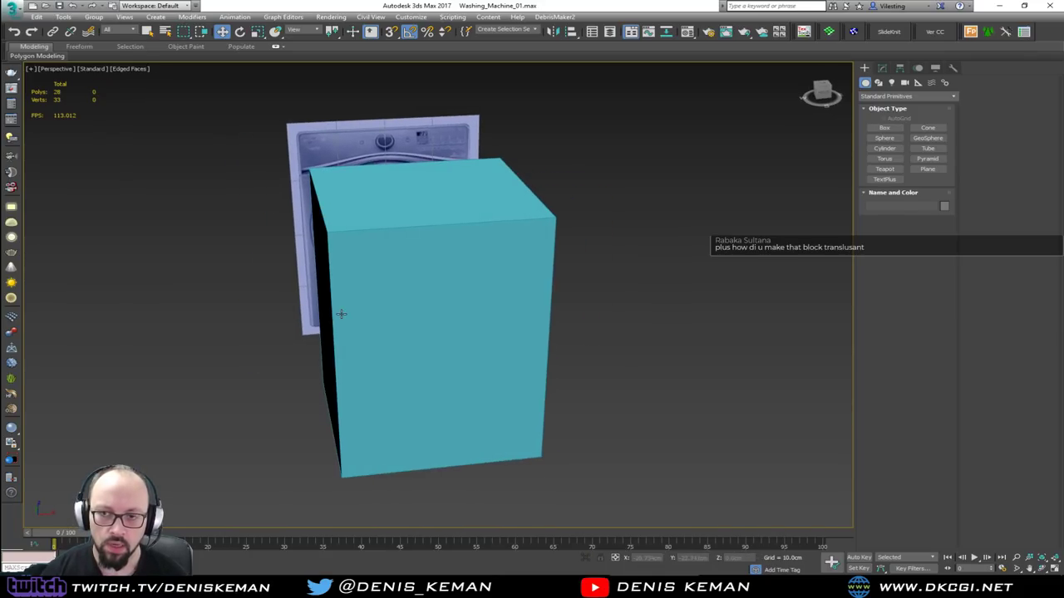
Check the box against the blueprint plane as a wireframe in the front view, then return to the shaded perspective view.
key("alt+w")
key("alt+w")
key("F3")
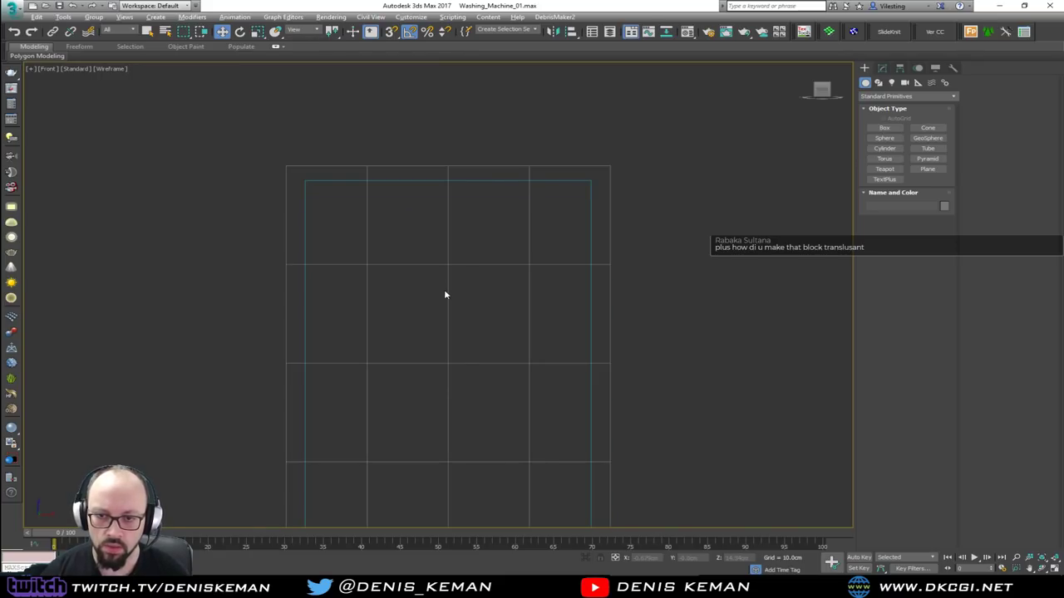
key("F3")
key("alt+w")
key("alt+w")
middle_click_drag(450, 310, 490, 308, "alt")
Unfreeze all objects and open the blueprint plane for editing at edge level.
right_click(271, 219)
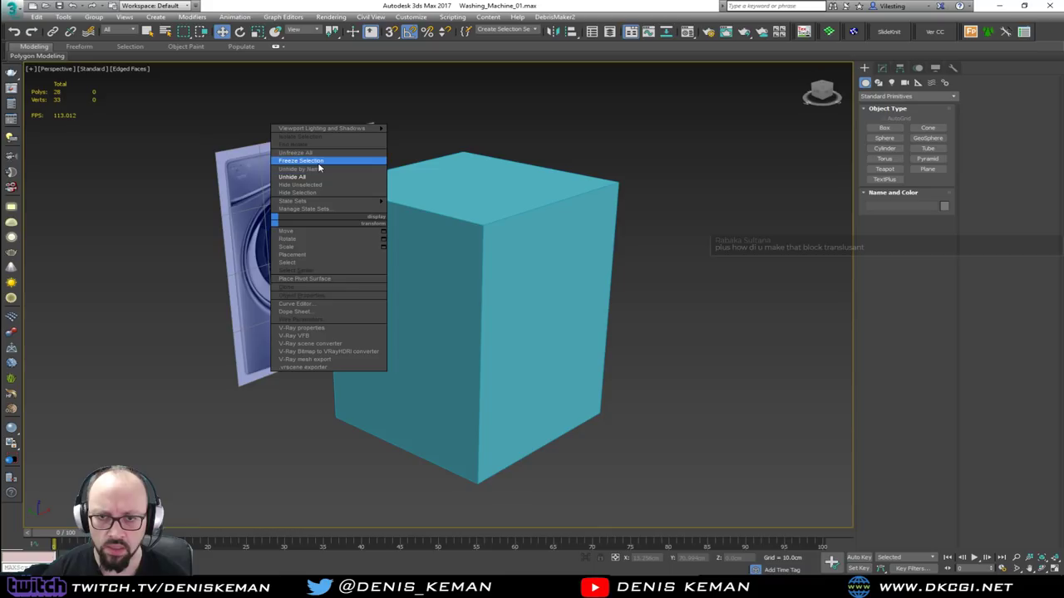
left_click(296, 153)
left_click(274, 219)
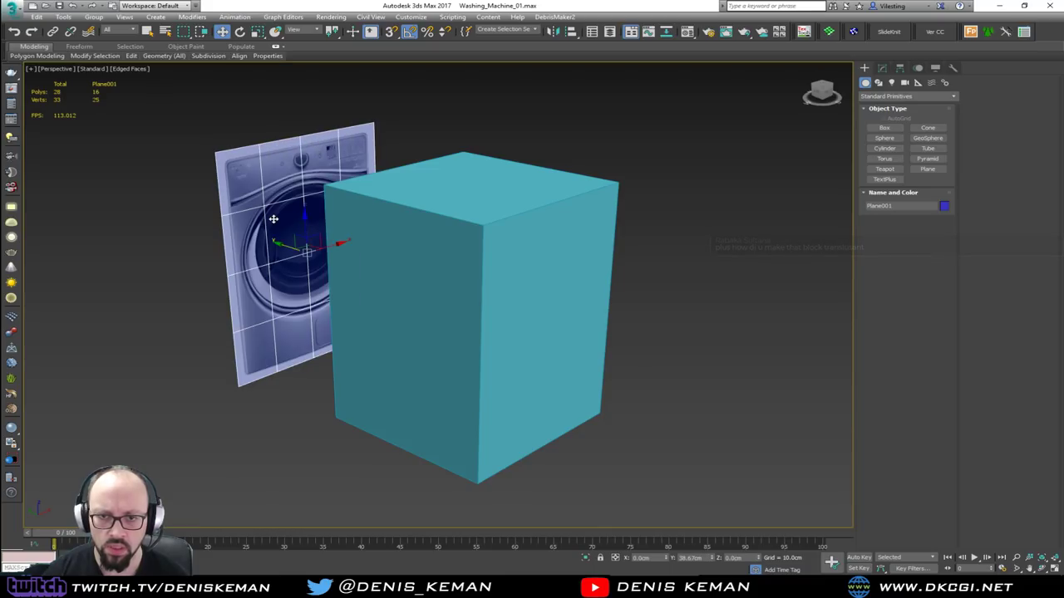
left_click(884, 69)
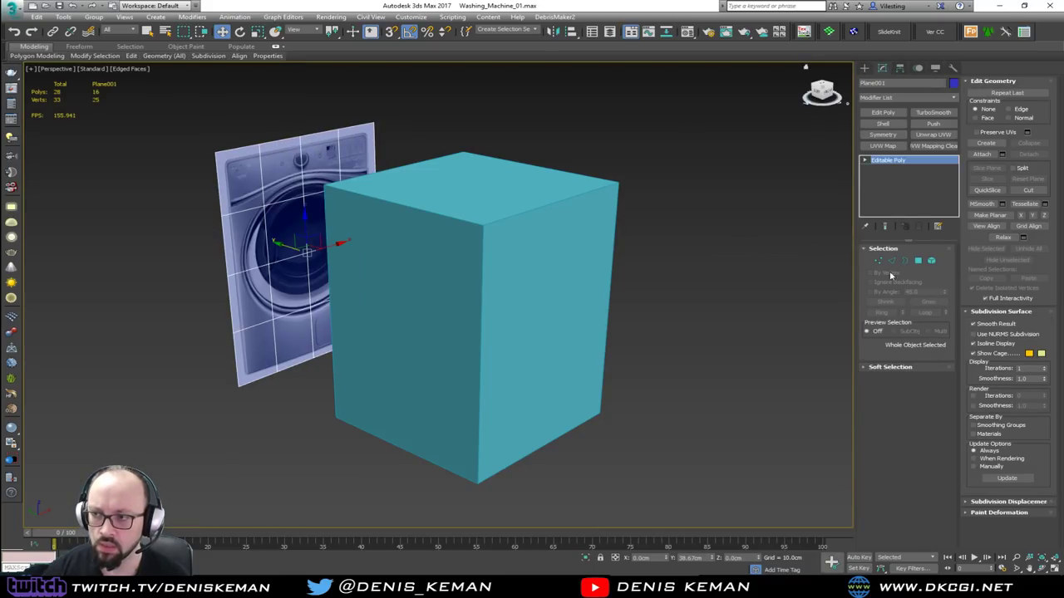
left_click(892, 261)
Remove all inner vertical and horizontal edge loops from the blueprint plane, together with their vertices.
double_click(265, 218)
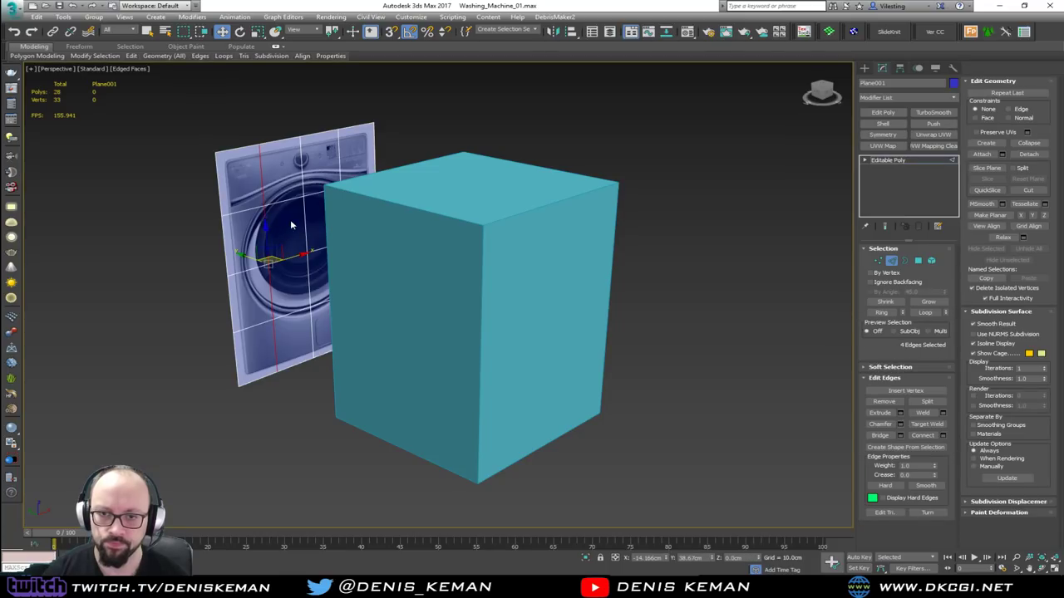
double_click(301, 221, "ctrl")
double_click(291, 257, "ctrl")
left_click(293, 313, "ctrl")
double_click(291, 323, "ctrl")
double_click(277, 205, "ctrl")
double_click(339, 164, "ctrl")
key("ctrl+BackSpace")
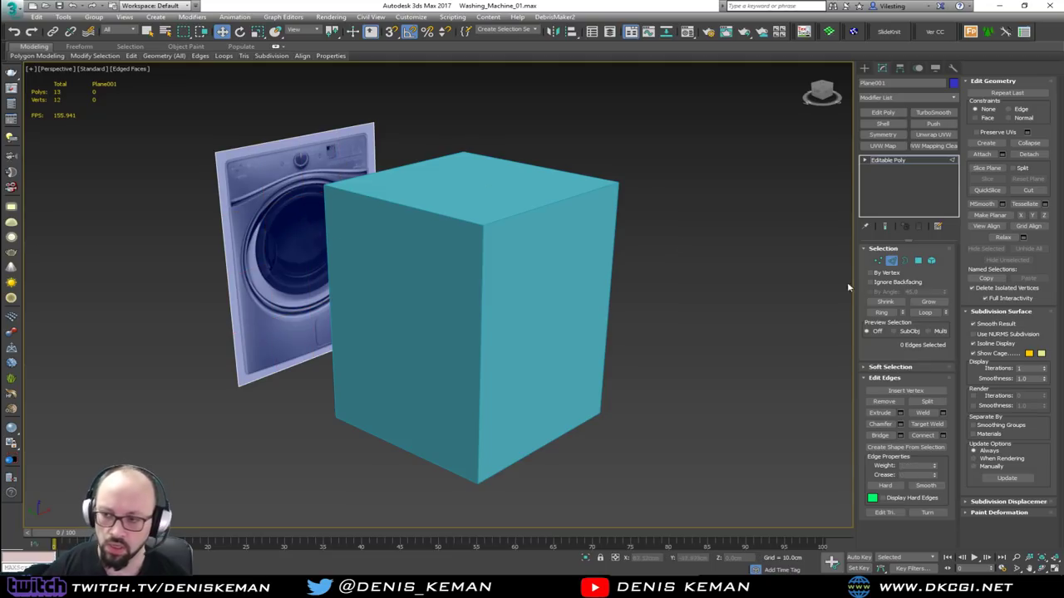
Leave edge editing and freeze the blueprint plane again.
key("2")
right_click(260, 203)
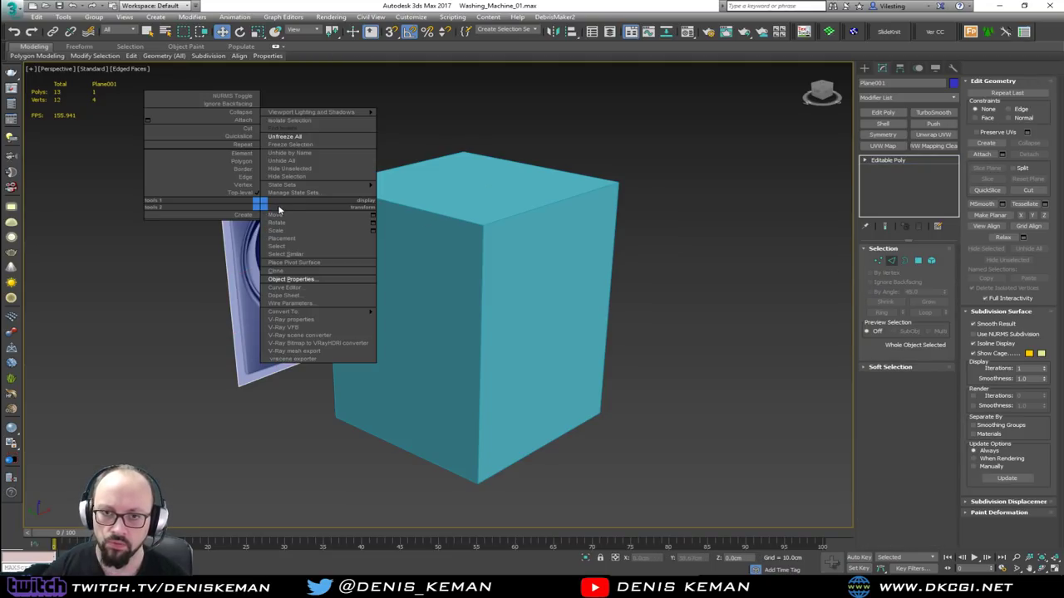
left_click(291, 145)
Select the box and make it see-through again, with the front view maximized.
left_click(460, 256)
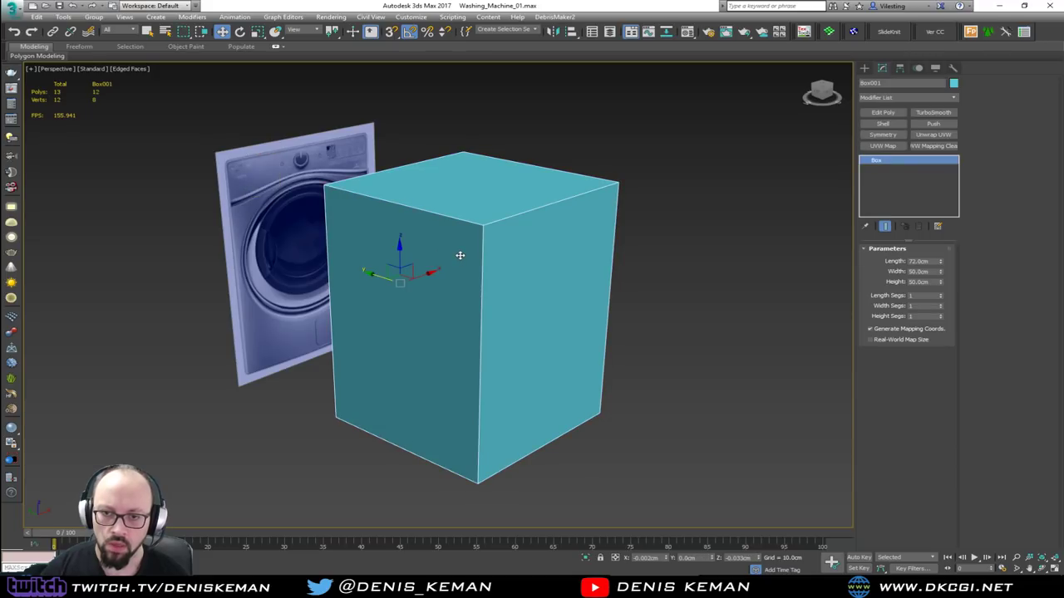
middle_click_drag(463, 250, 408, 255, "alt")
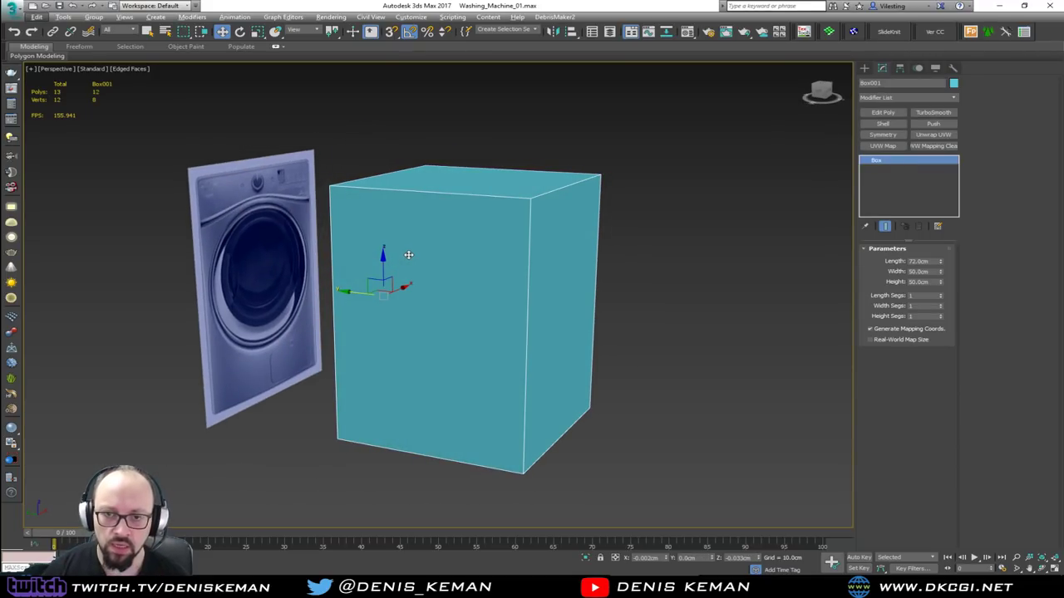
middle_click_drag(409, 255, 393, 258, "alt")
key("alt+w")
middle_click(648, 197)
key("alt+w")
key("alt+x")
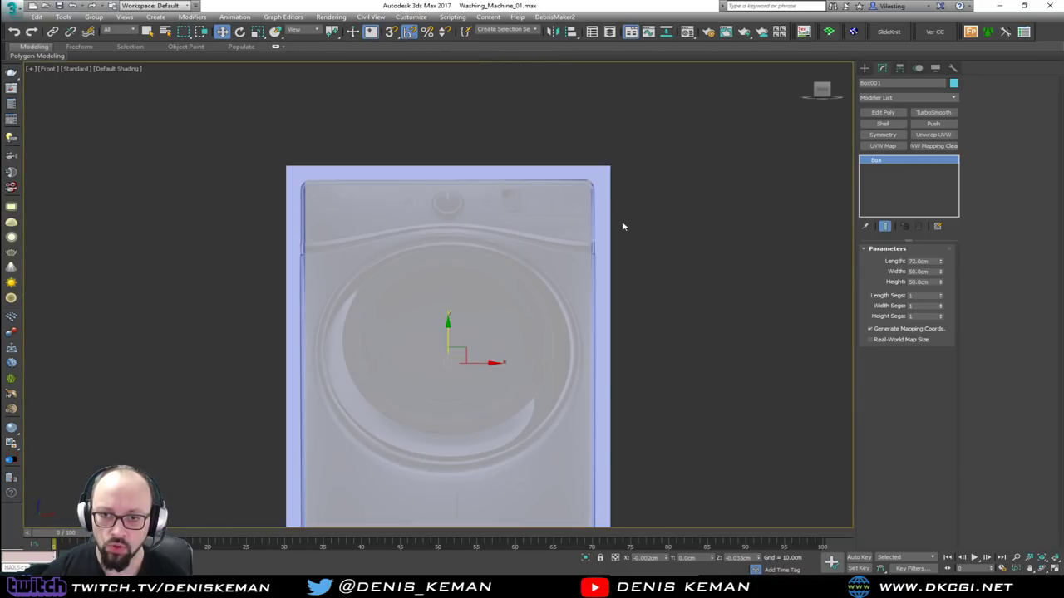
Compare the see-through box's sides and corners with the dryer outline in the front view.
left_click(687, 227)
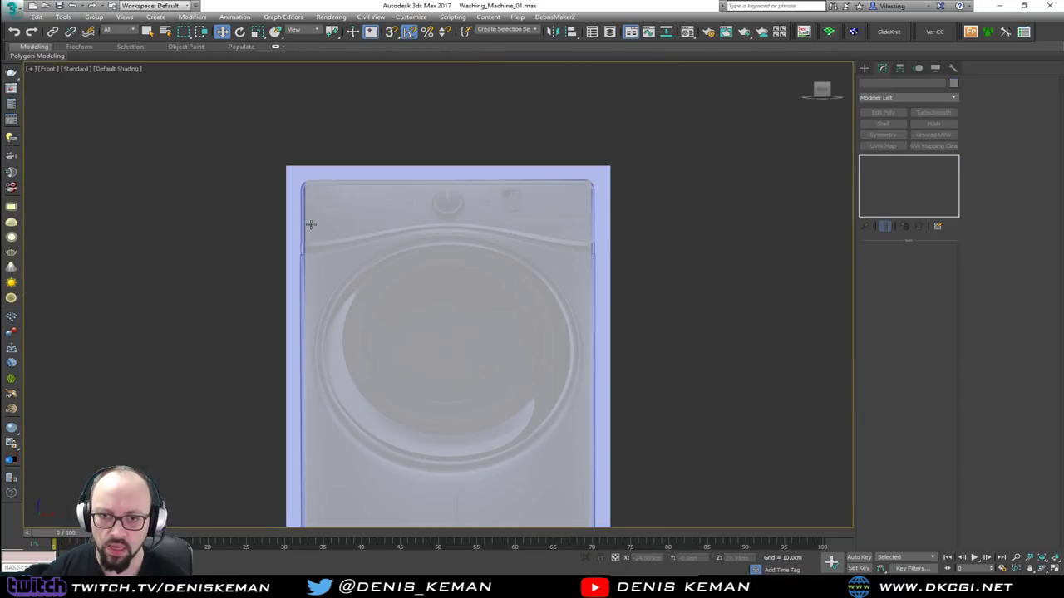
scroll(310, 225, "up", 4)
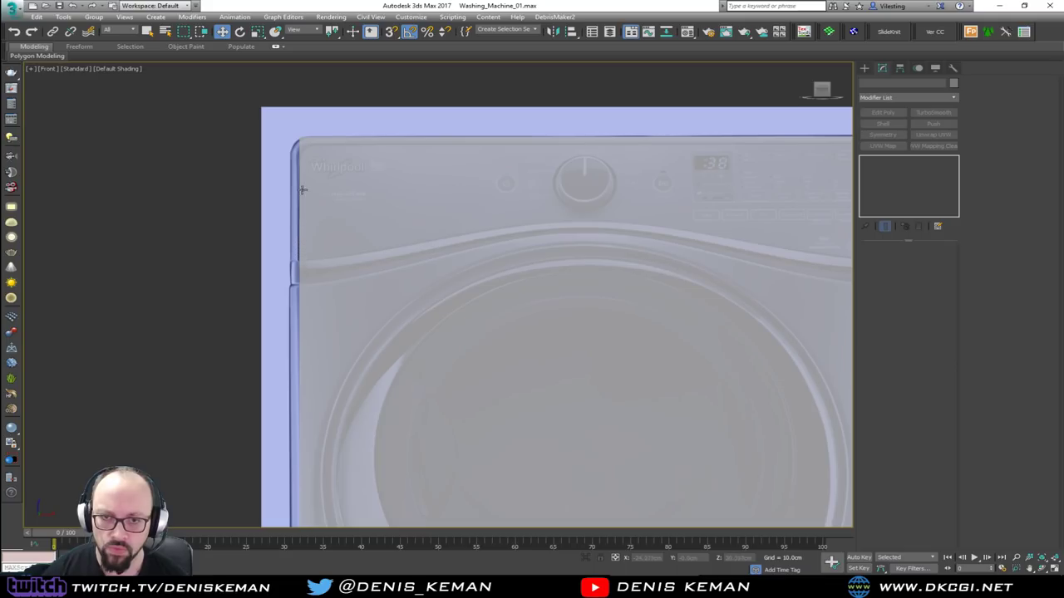
middle_click_drag(748, 152, 441, 142)
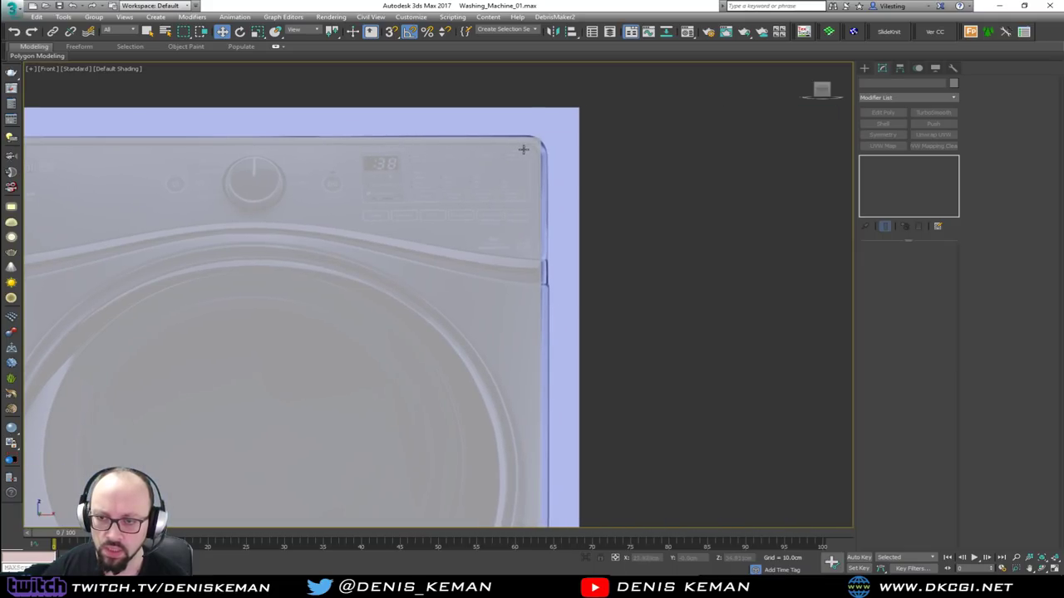
middle_click_drag(534, 278, 551, 89)
scroll(535, 131, "down", 2)
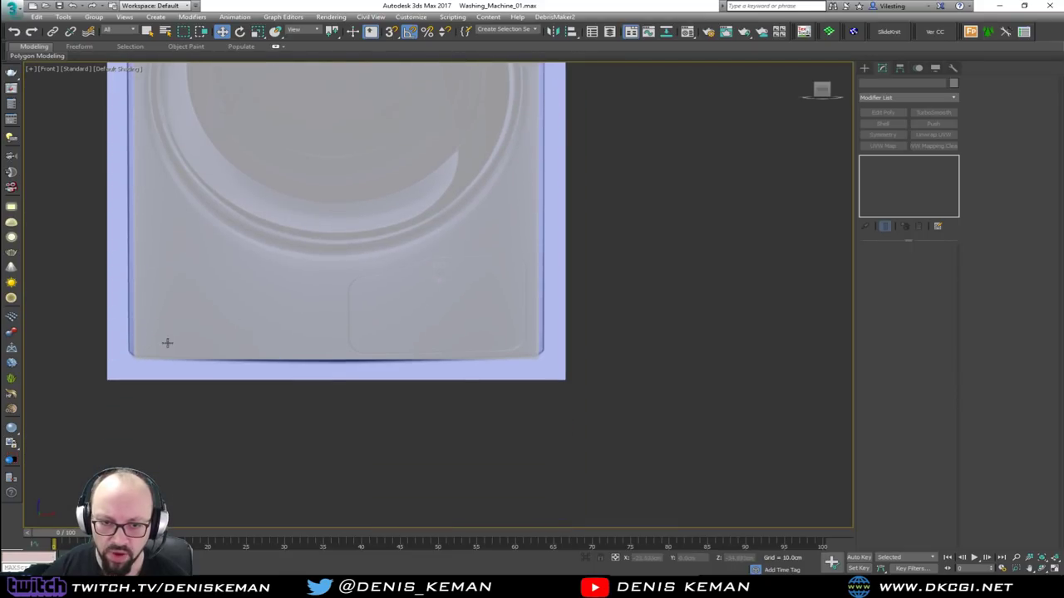
scroll(292, 308, "down", 4)
Hide the box and examine the control panel, door and body outline on the blueprint in the front view.
left_click(300, 306)
right_click(330, 288)
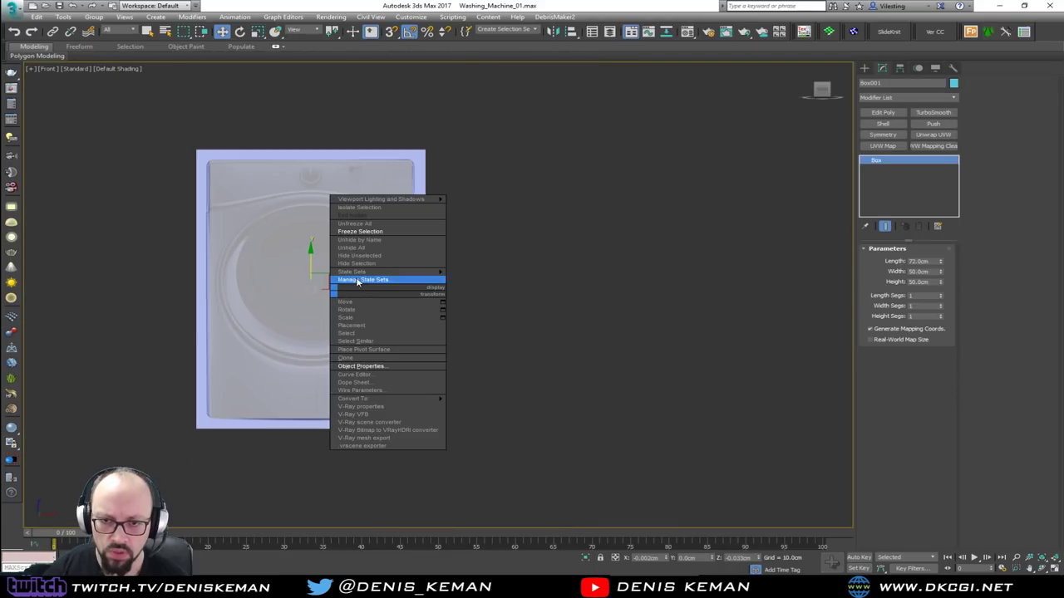
left_click(357, 262)
scroll(275, 291, "up", 3)
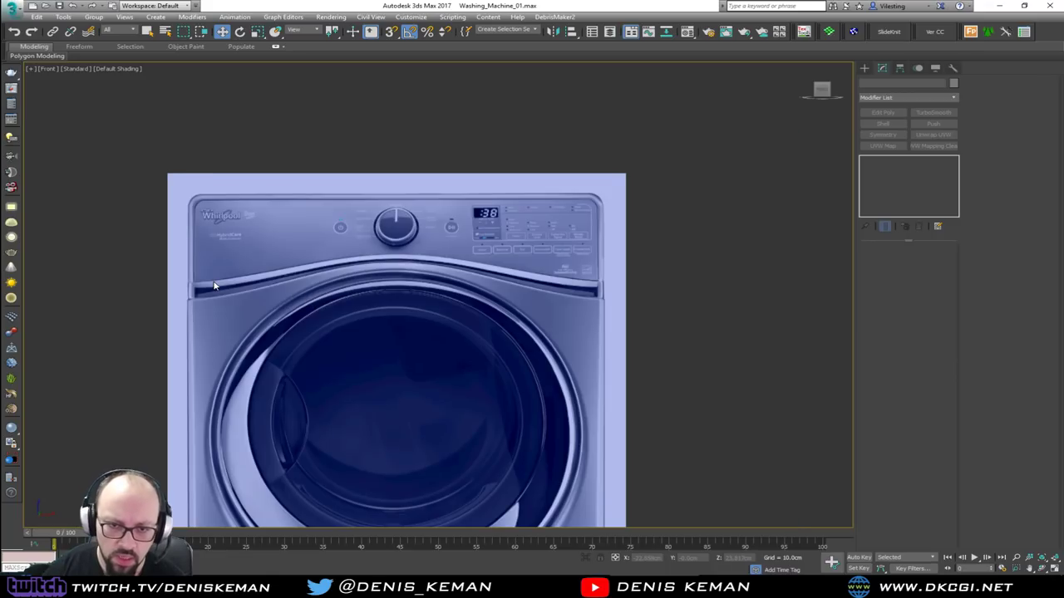
scroll(214, 286, "up", 2)
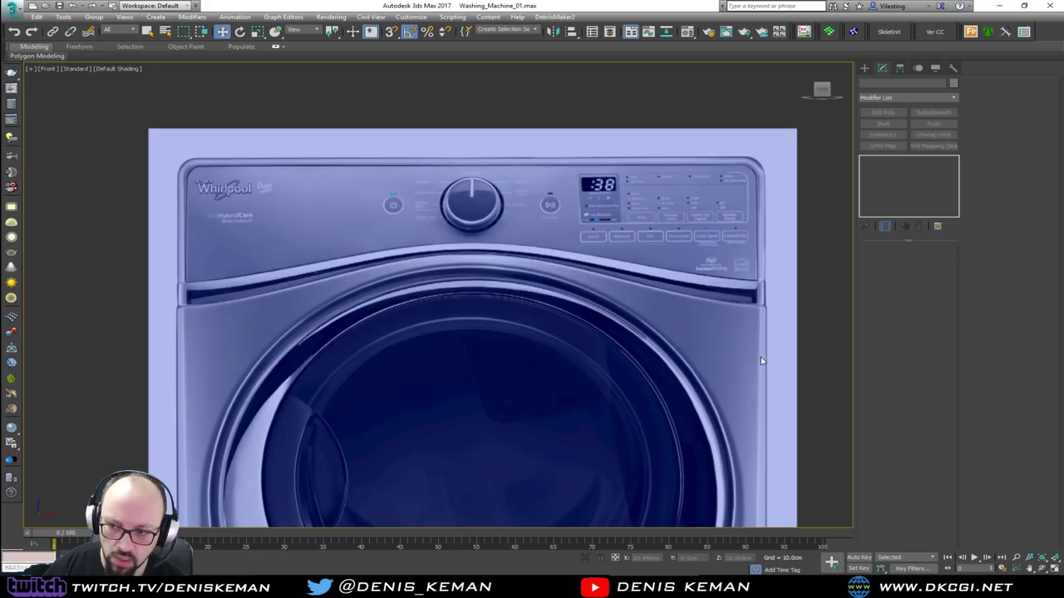
middle_click_drag(643, 241, 639, 185)
middle_click_drag(681, 303, 670, 249)
scroll(670, 251, "down", 2)
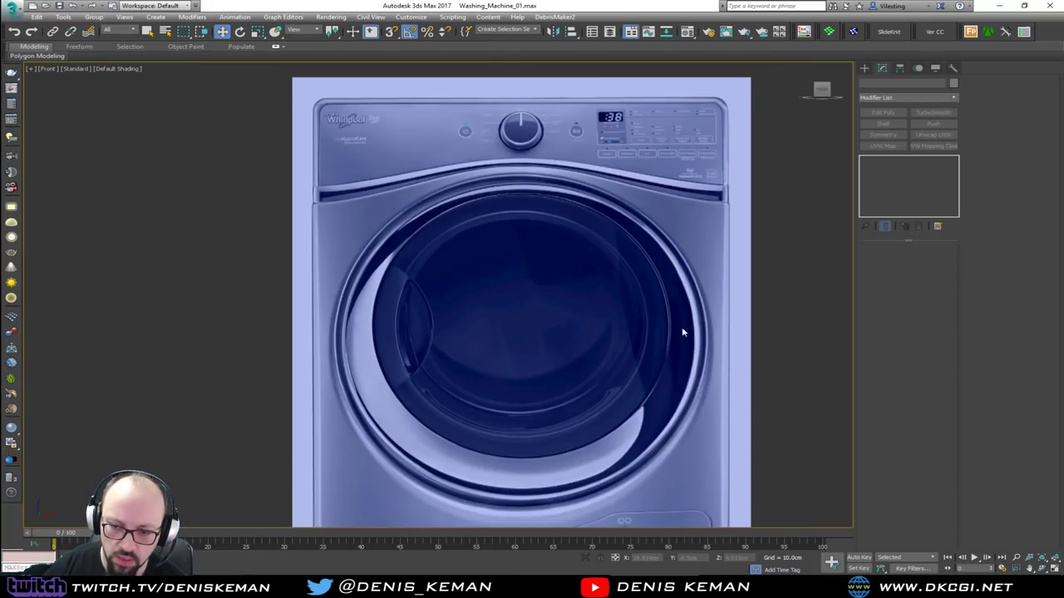
middle_click_drag(683, 406, 677, 243)
middle_click_drag(532, 142, 523, 360)
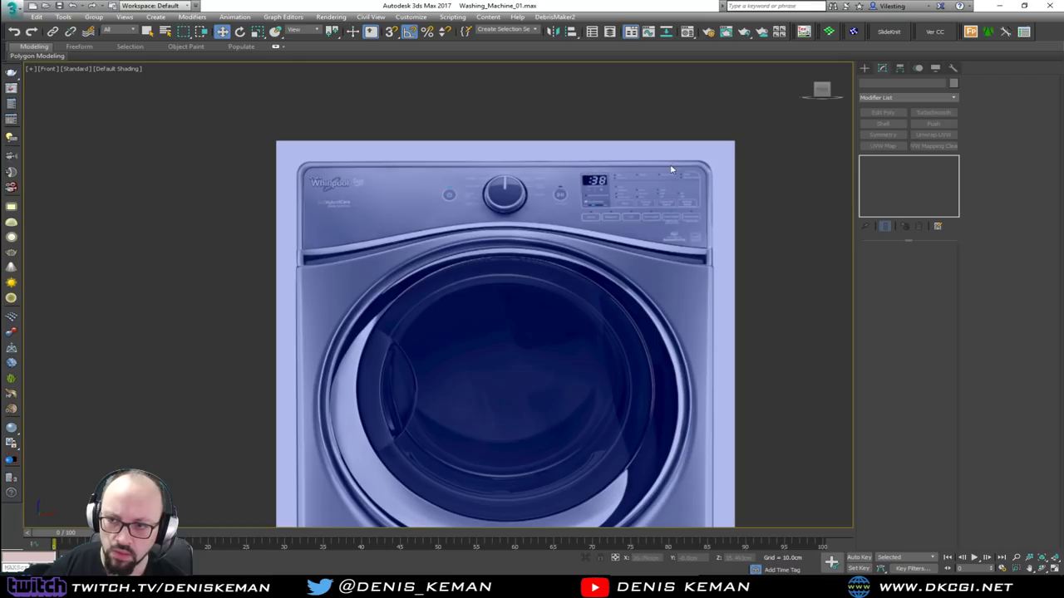
Return to the four-viewport layout and unhide all objects.
key("alt+w")
right_click(637, 351)
right_click(633, 374)
left_click(665, 332)
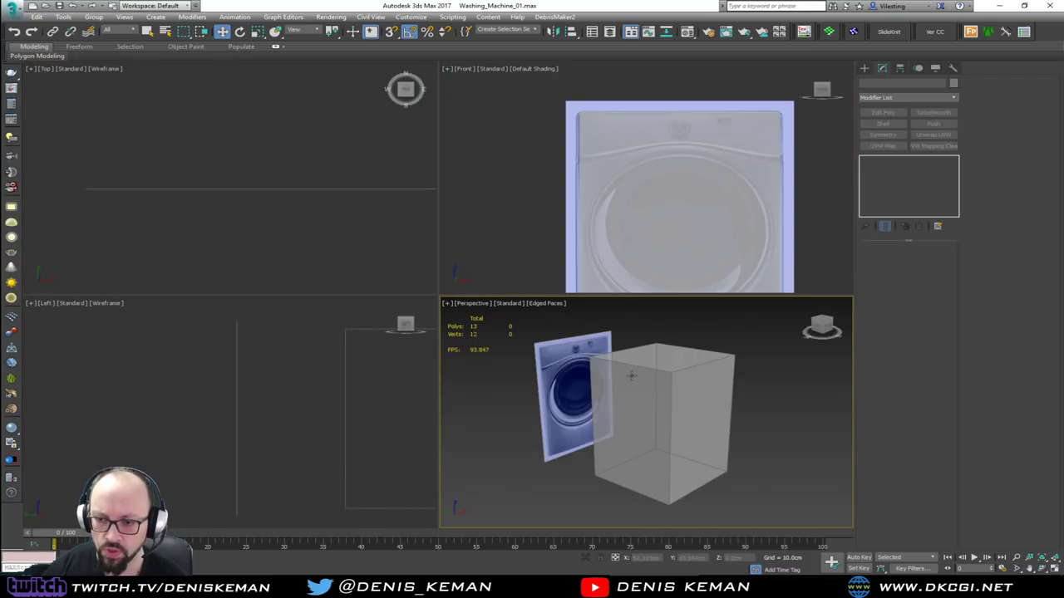
Add an Edit Poly modifier to the box and select the ring of four edges running from front to back.
left_click(632, 374)
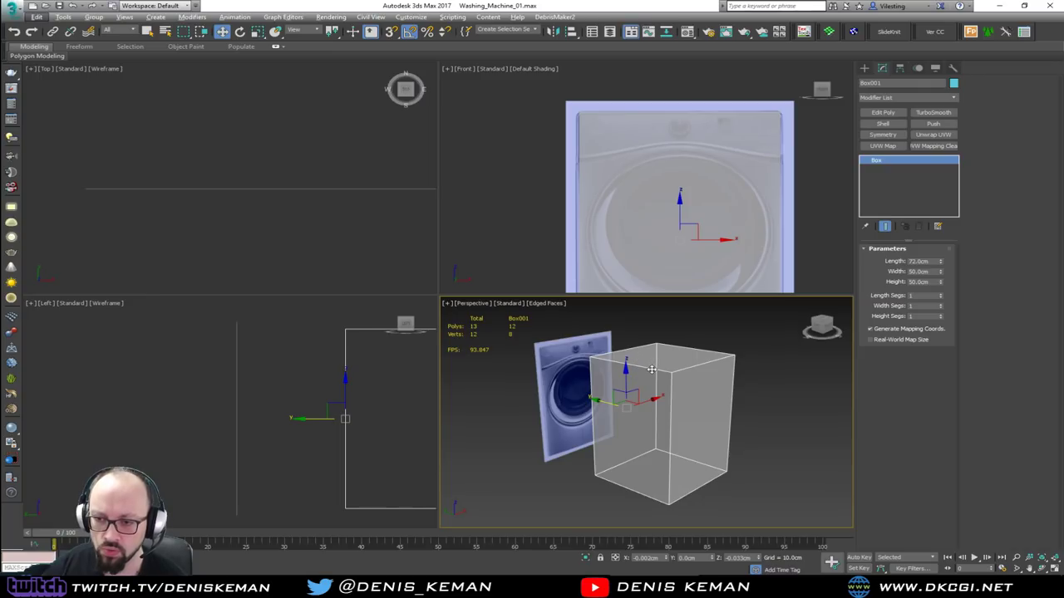
left_click(883, 113)
left_click(652, 369)
key("alt+r")
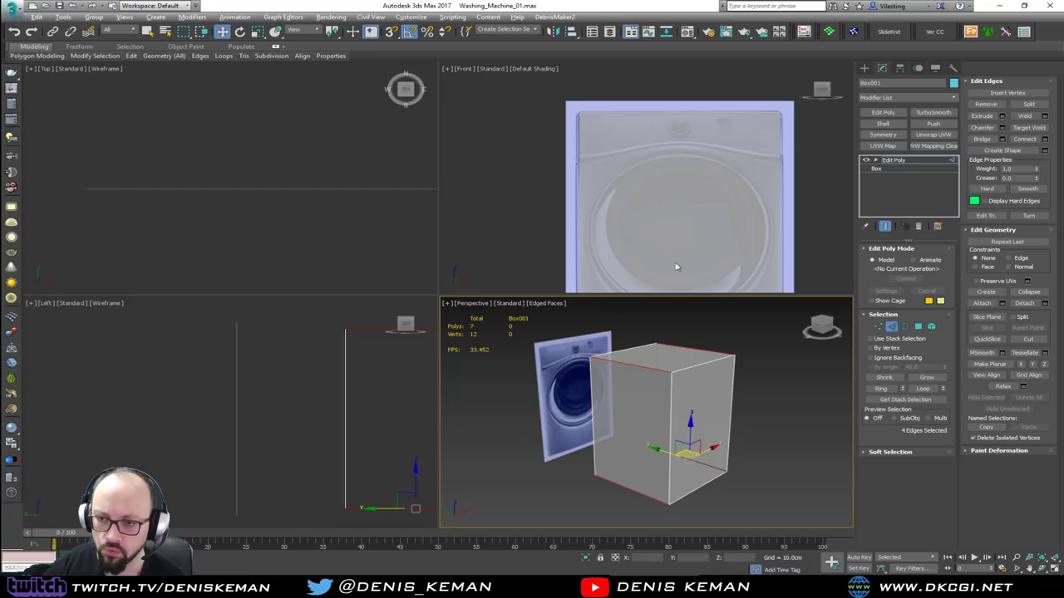
Start a chamfer with 2 segments on the selected corner edges and show edged faces in the front view.
middle_click_drag(676, 268, 658, 169)
key("alt+w")
middle_click_drag(522, 219, 532, 369)
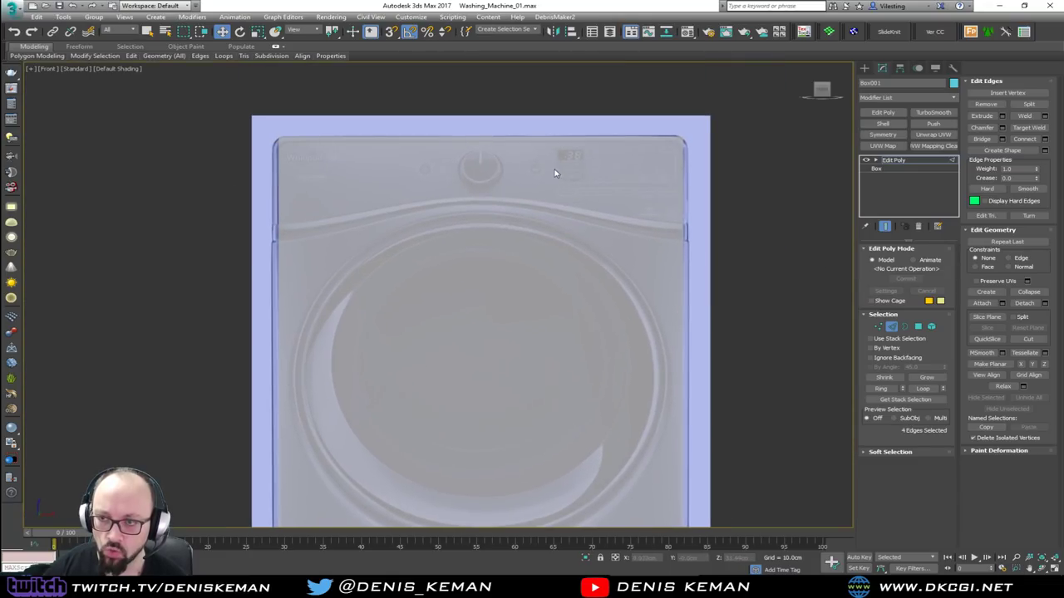
middle_click_drag(558, 176, 569, 250)
left_click(1003, 127)
scroll(404, 241, "up", 4)
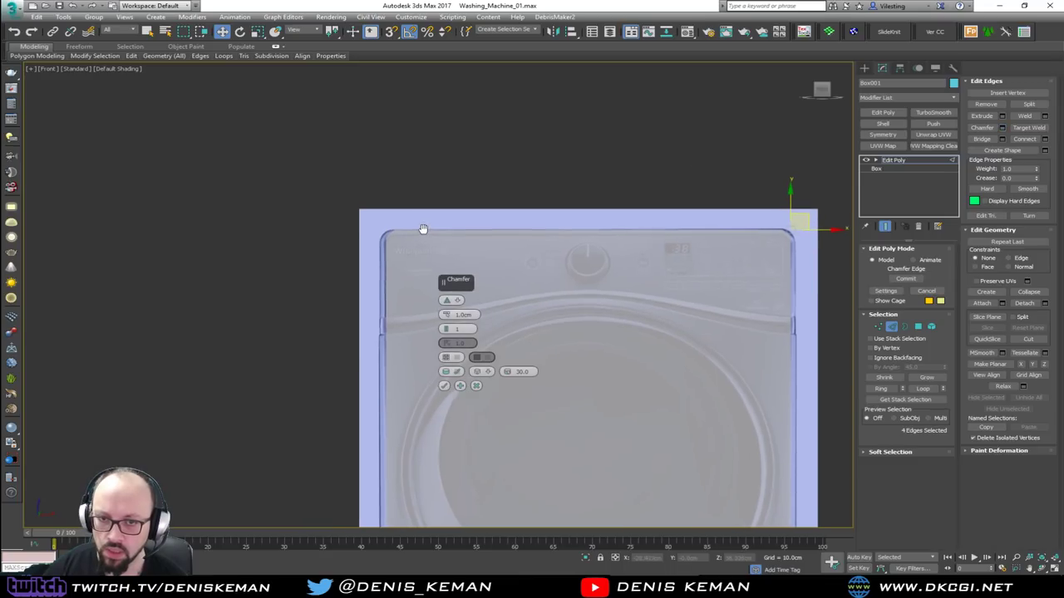
left_click(446, 327)
key("F4")
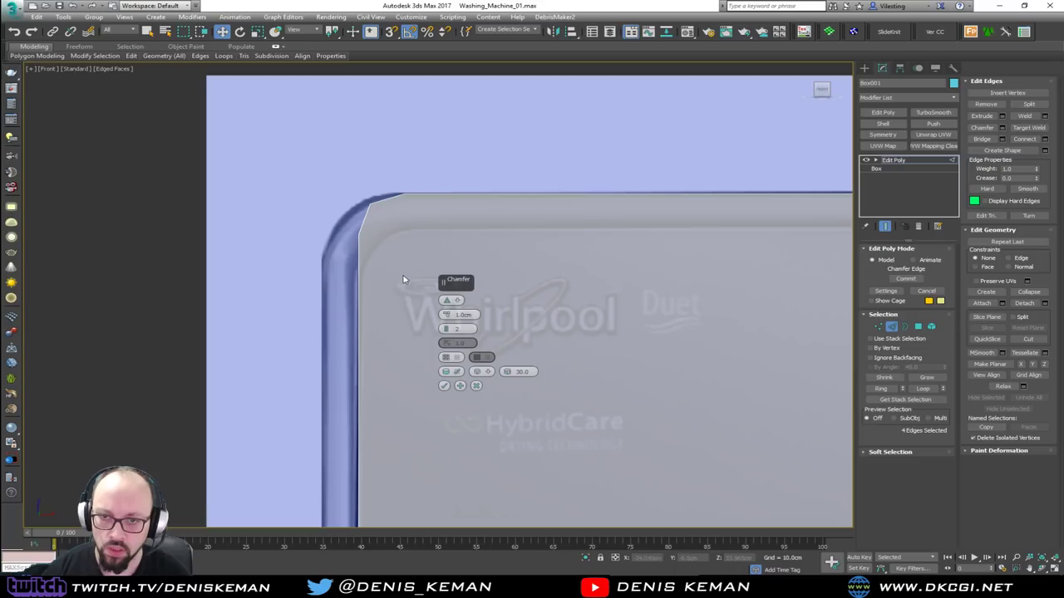
Set the chamfer amount to 2.0 cm and apply it to the box's corner edges.
left_click_drag(446, 315, 443, 272)
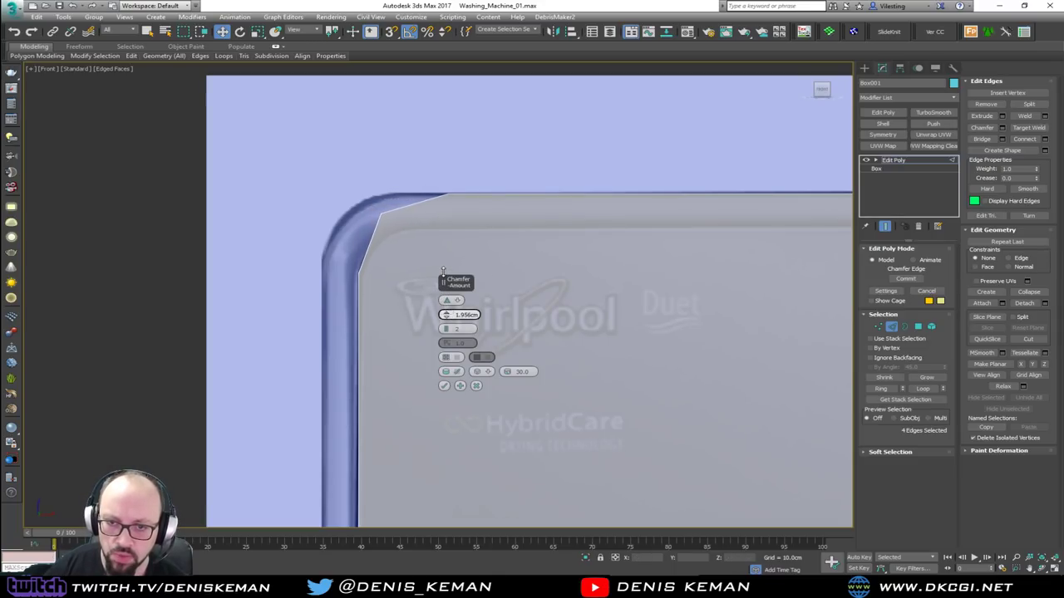
left_click(459, 314)
type("2.0cm")
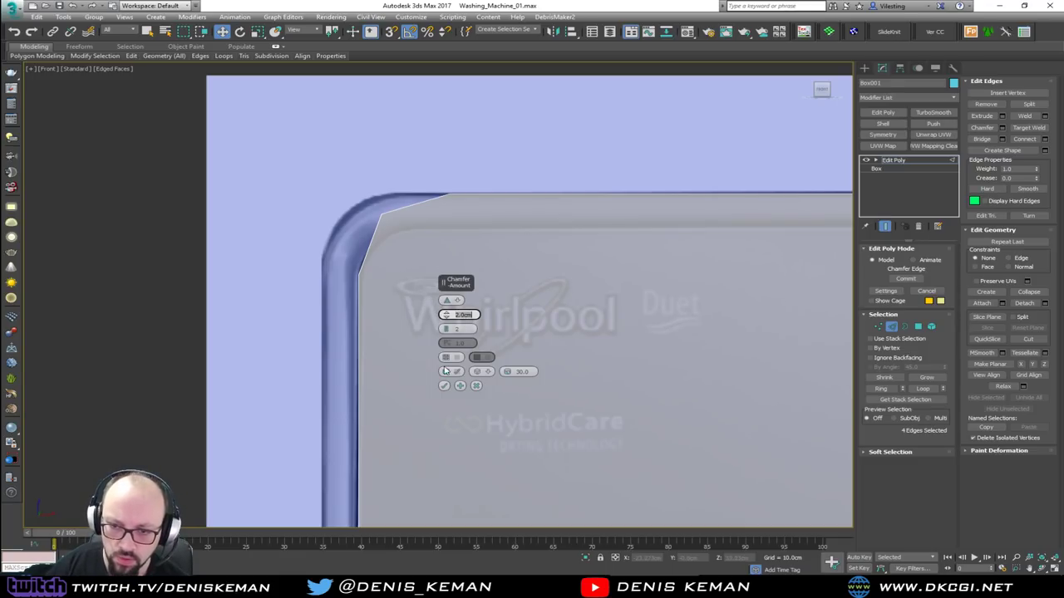
left_click(444, 385)
Add a Symmetry modifier mirroring the box along the X axis and return to the Edit Poly level beneath it.
middle_click_drag(615, 343, 375, 275)
scroll(375, 274, "down", 2)
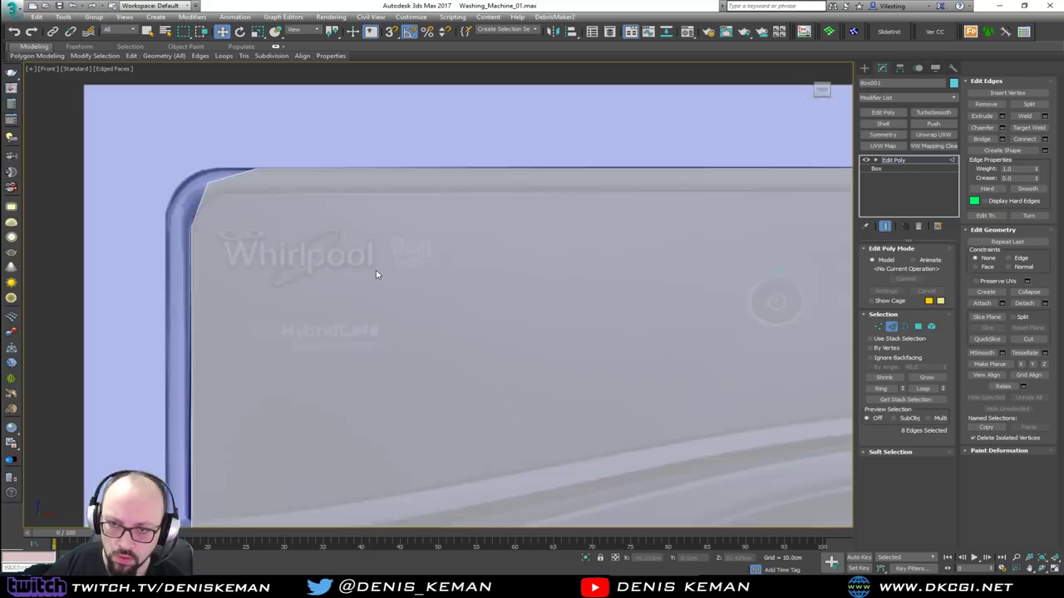
scroll(474, 285, "down", 5)
middle_click_drag(475, 285, 472, 124)
scroll(478, 133, "down", 2)
key("1")
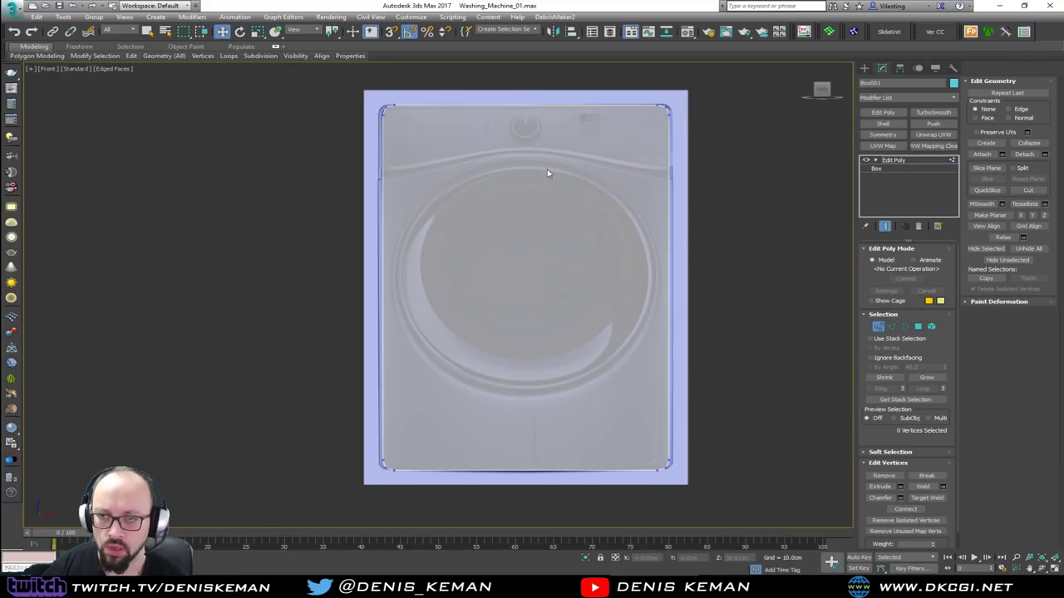
key("1")
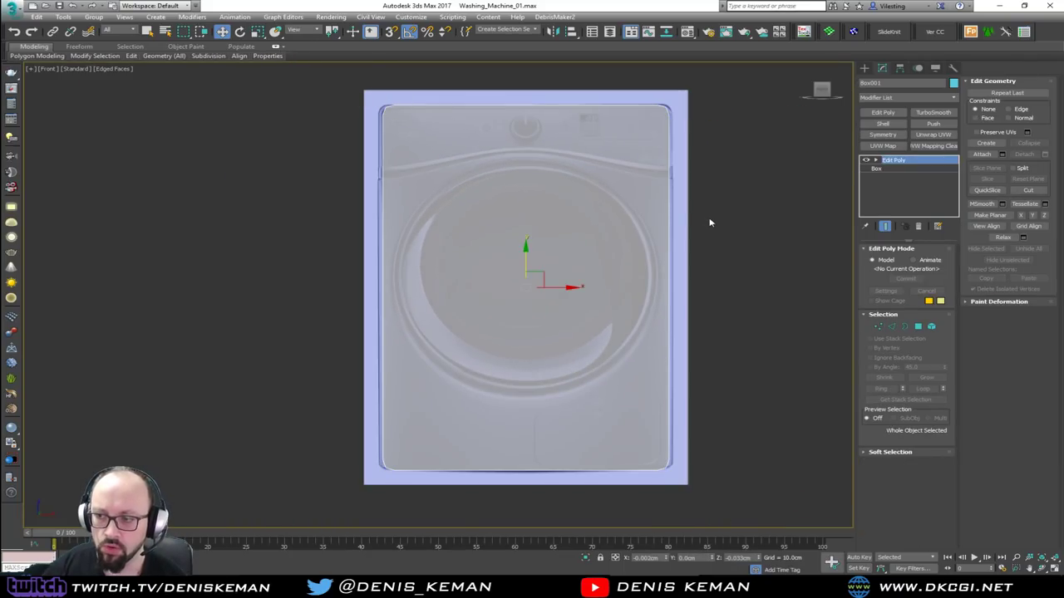
left_click(890, 138)
left_click(899, 170)
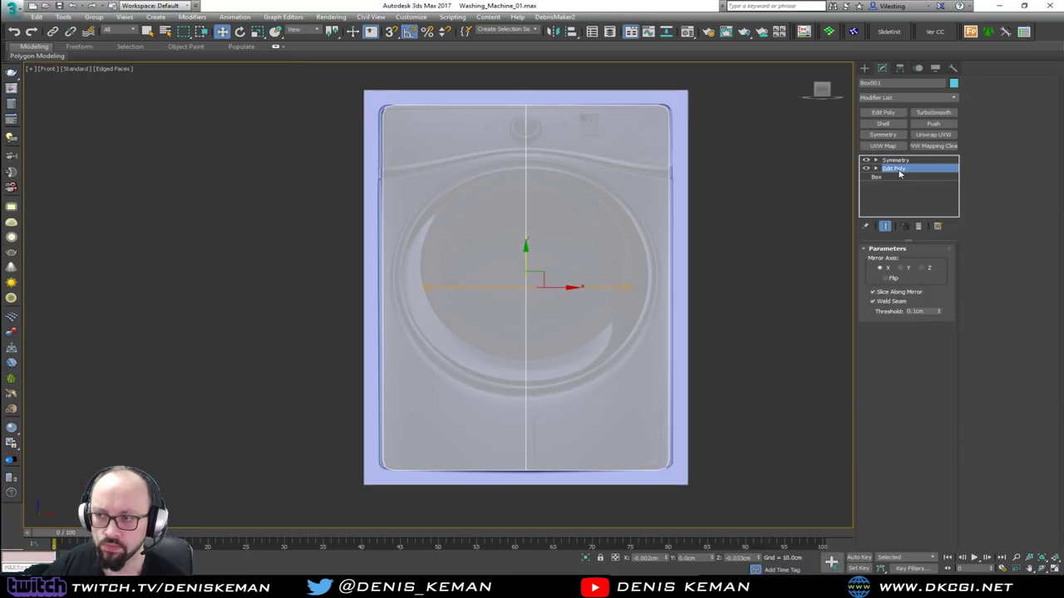
Move the vertices of the box's upper and lower rounded corners outward to match the blueprint's side edge, at X about 24.7 cm.
key("1")
left_click_drag(360, 95, 686, 129)
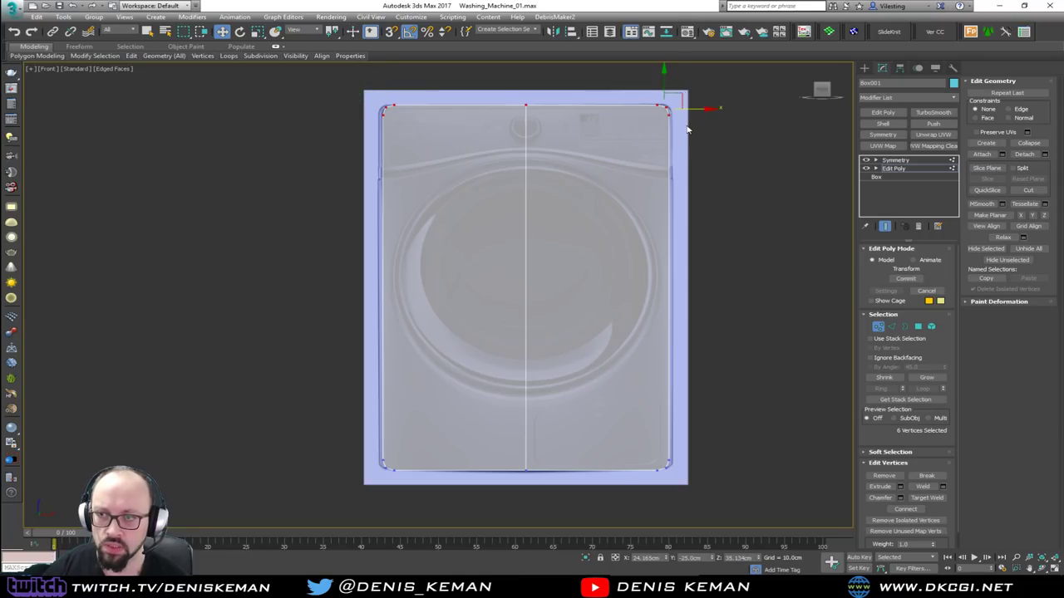
middle_click_drag(707, 109, 557, 96)
left_click_drag(663, 496, 662, 497)
scroll(617, 266, "up", 2)
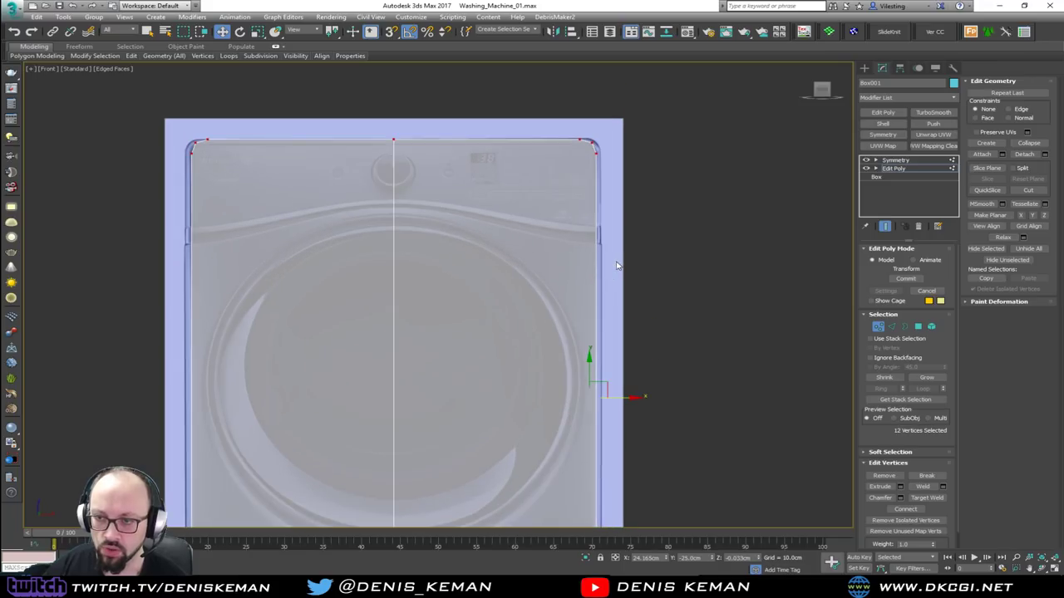
scroll(612, 243, "up", 2)
middle_click_drag(611, 261, 599, 243)
left_click_drag(606, 440, 609, 441)
middle_click_drag(597, 224, 595, 342)
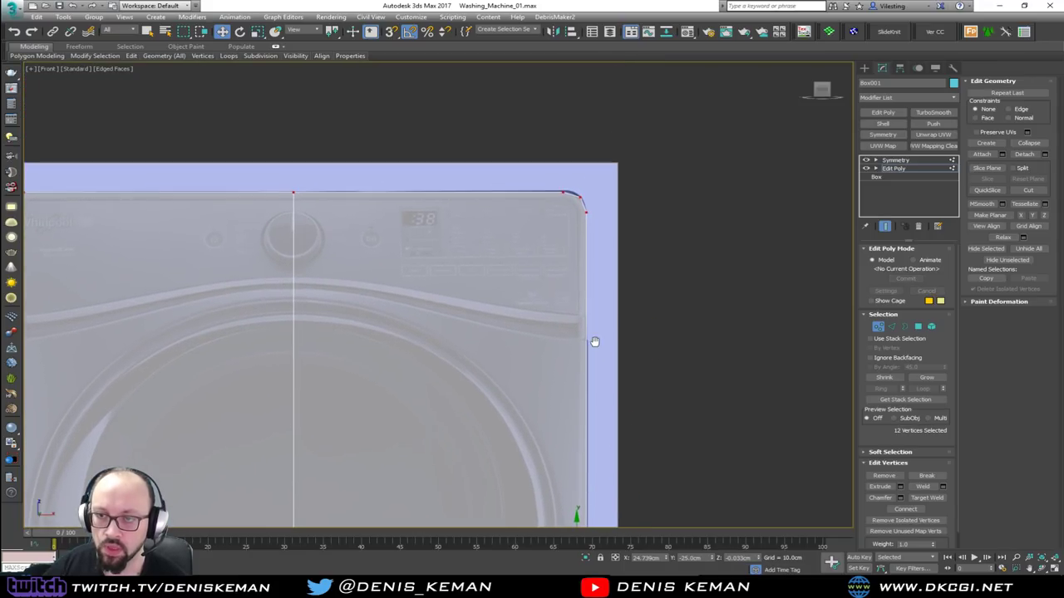
left_click(546, 242)
Connect the inner vertices of the upper and lower rounded corners with a vertical edge on the front face.
key("alt+c")
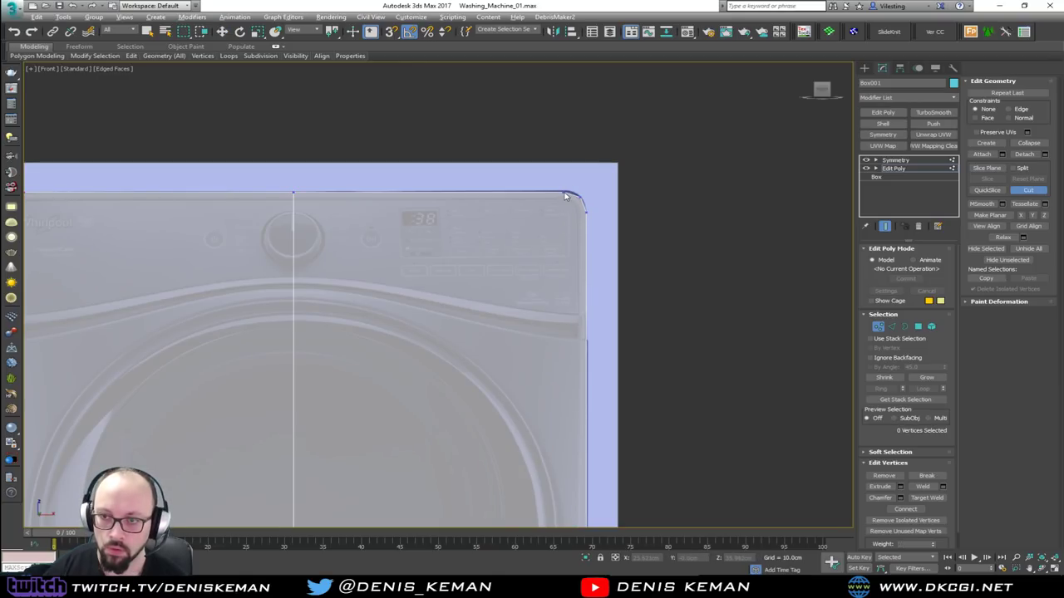
right_click(569, 190)
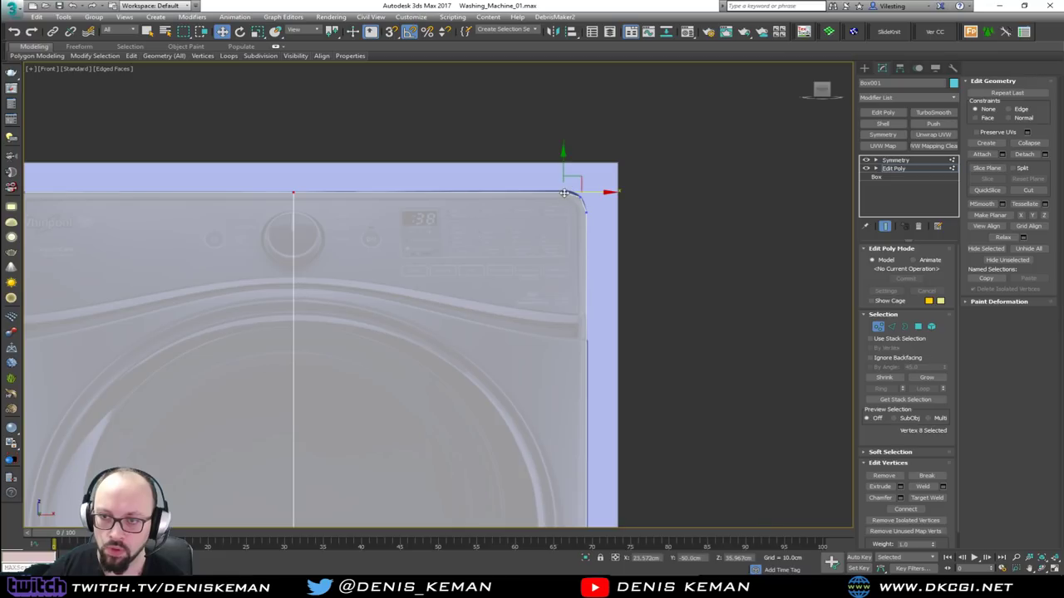
left_click(566, 192)
middle_click_drag(580, 273, 563, 172)
scroll(561, 171, "down", 2)
middle_click_drag(550, 296, 549, 220)
scroll(548, 220, "down", 2)
left_click(546, 442, "ctrl")
key("ctrl+shift+e")
left_click(573, 400)
key("ctrl+z")
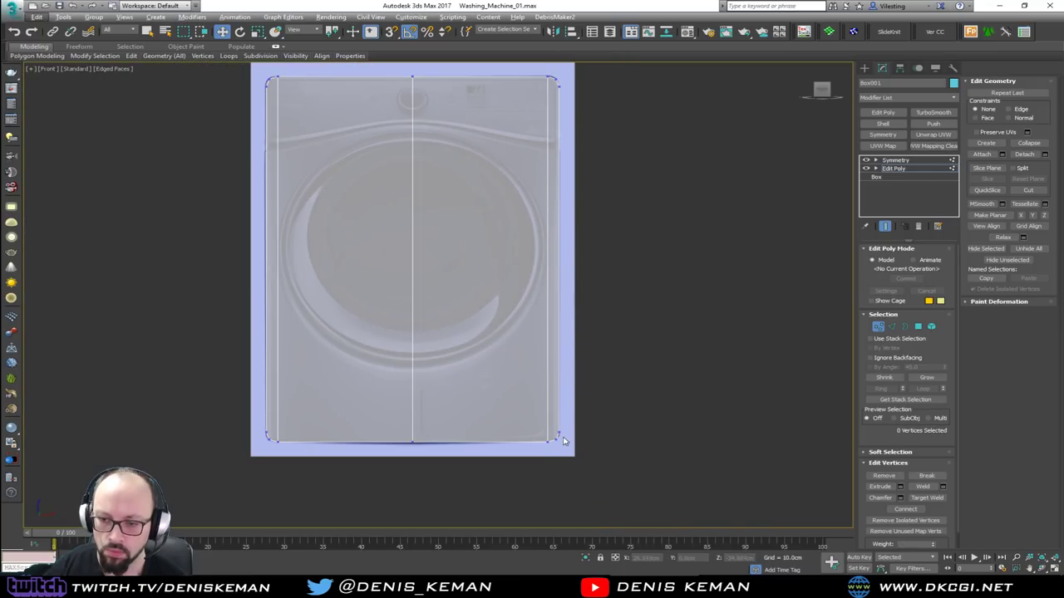
Cut a horizontal edge from the lower corner's side vertex to the centre line and snap it level with that vertex.
scroll(563, 441, "up", 3)
key("alt+c")
left_click(556, 427)
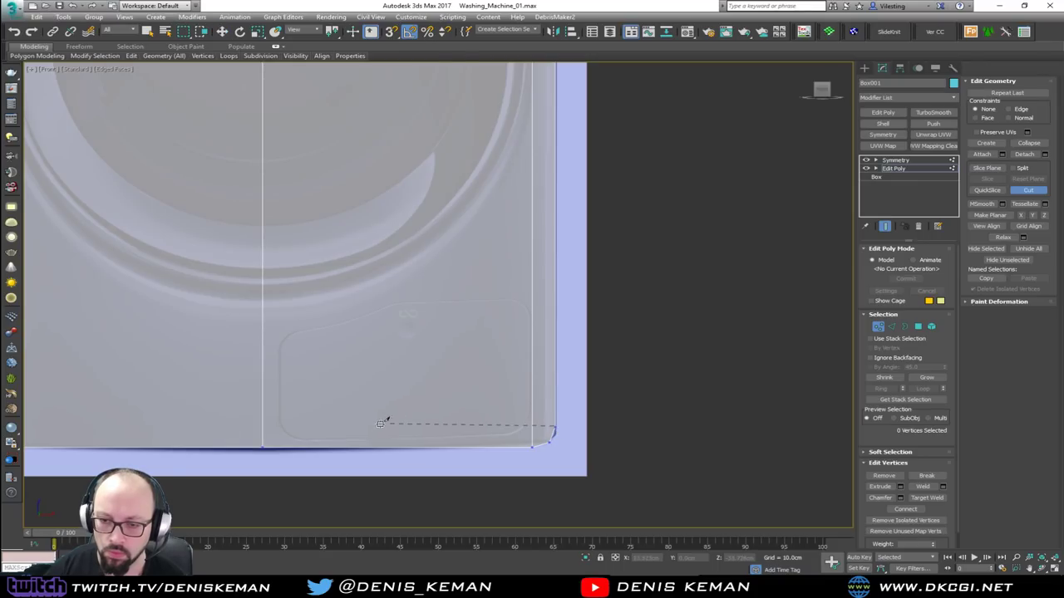
left_click(264, 428)
key("w")
left_click(262, 427)
left_click_drag(260, 402, 555, 427)
key("s")
left_click(411, 346)
Cut a horizontal edge across the front face from the upper corner's side vertex to the centre line.
middle_click_drag(429, 252, 463, 426)
scroll(420, 345, "down", 2)
scroll(431, 218, "up", 4)
key("alt+c")
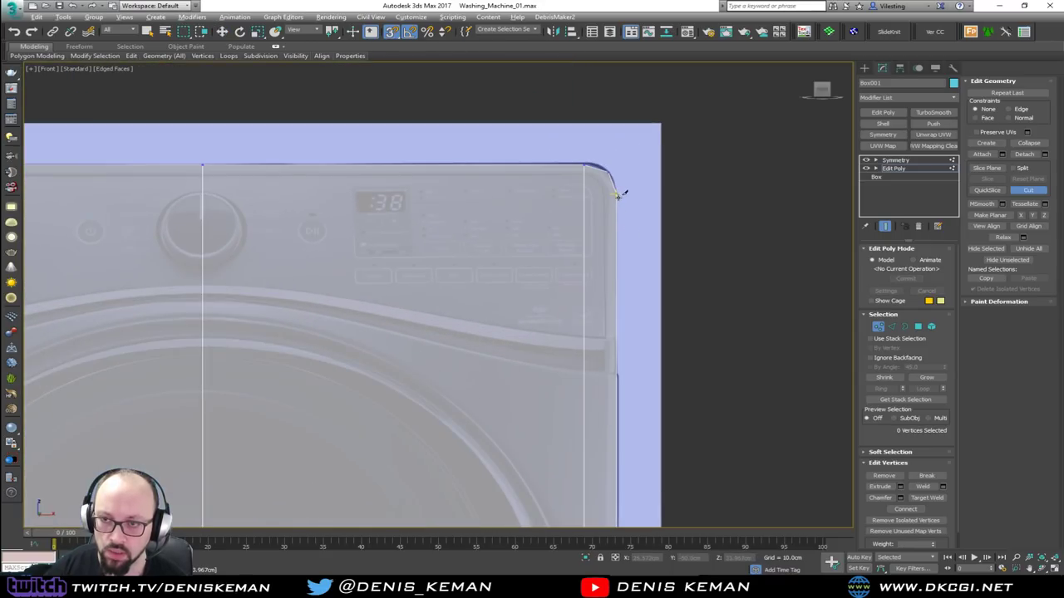
left_click(203, 196)
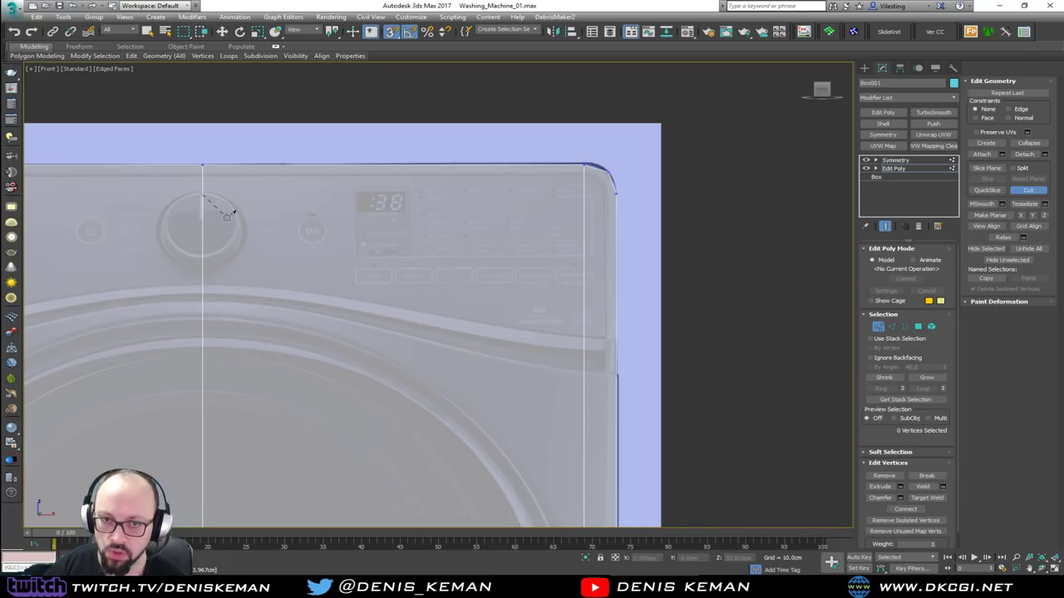
key("s")
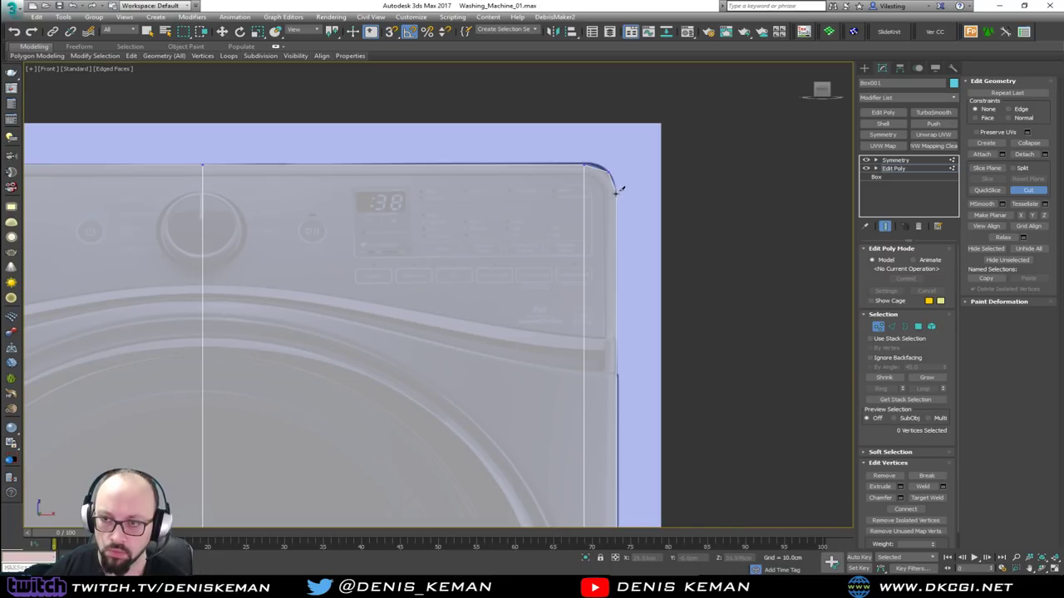
left_click(203, 191)
right_click(316, 220)
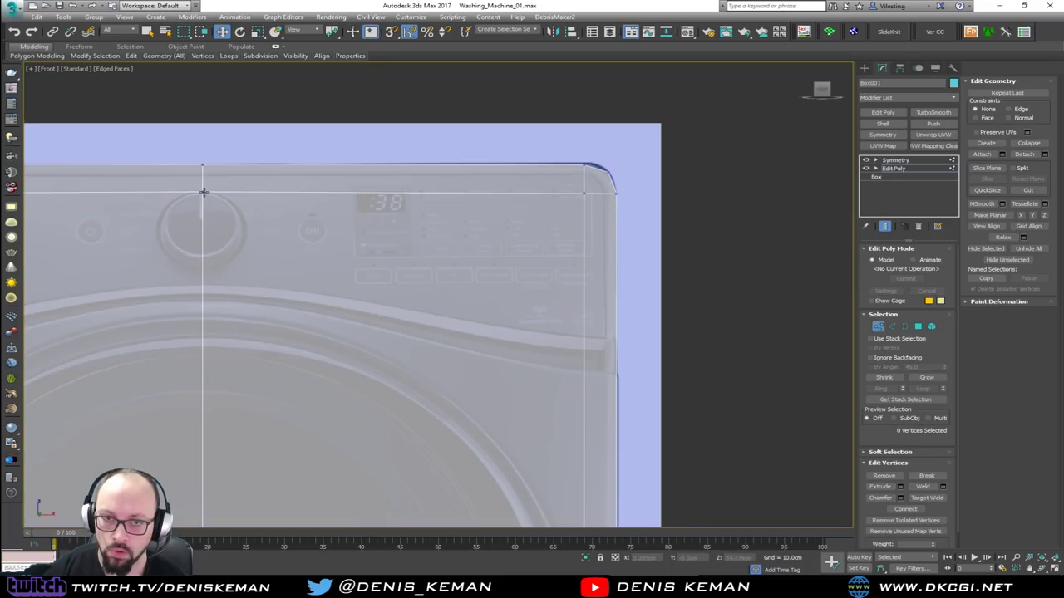
Snap the upper horizontal edge's centre and inner vertices to the height of the corner's side vertex.
left_click_drag(212, 198, 617, 195)
key("s")
left_click(584, 194)
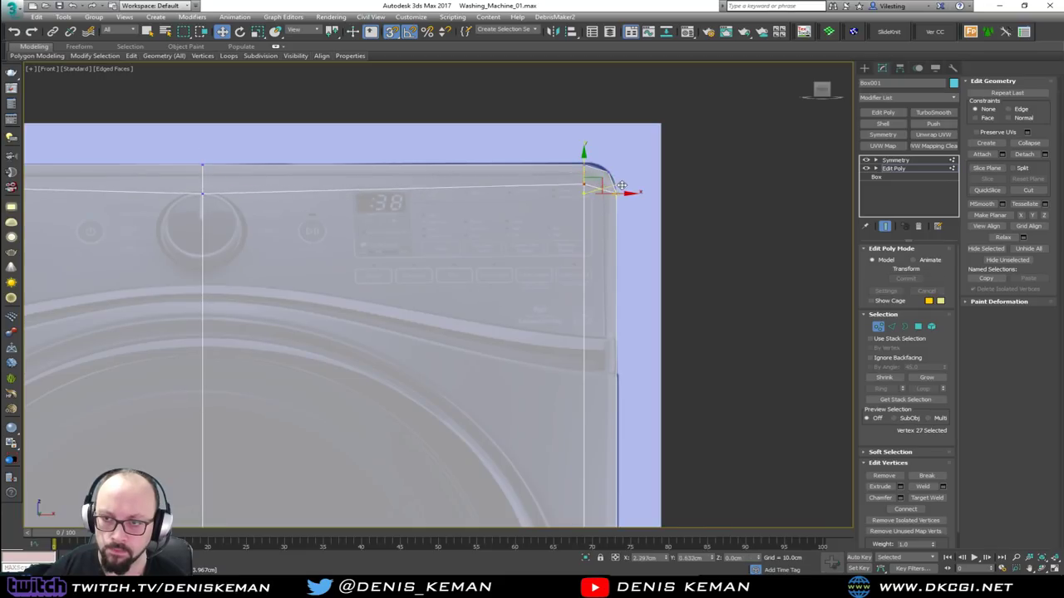
left_click(655, 187)
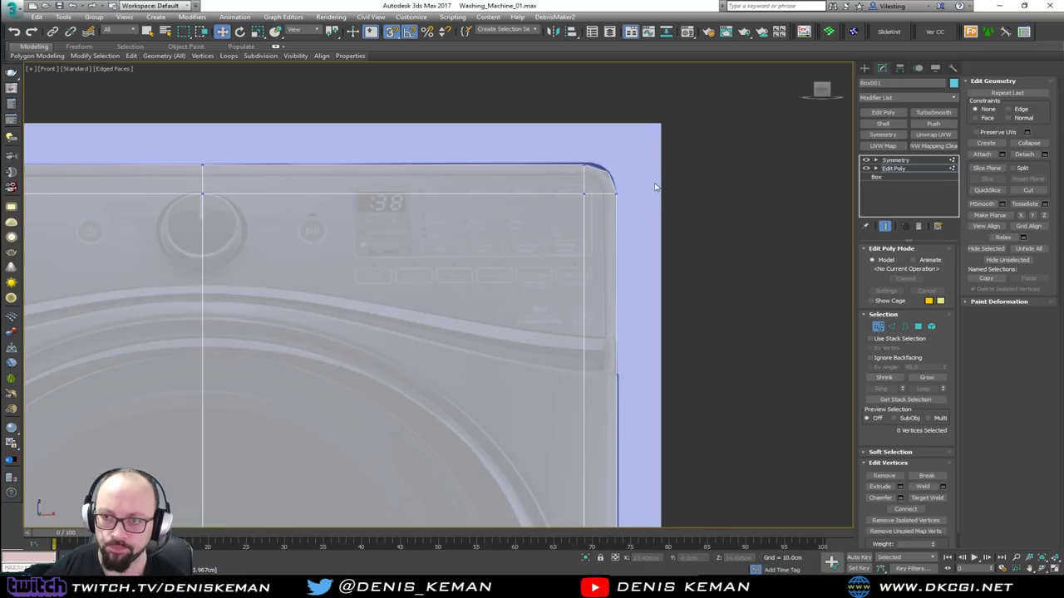
left_click(878, 326)
Orbit around the box in the perspective view with its see-through display turned off.
key("alt+w")
key("alt+w")
mouse_move(622, 303)
middle_mouse_down("alt")
mouse_move(498, 292)
mouse_move(503, 299)
mouse_move(498, 238)
mouse_move(514, 243)
middle_mouse_up("alt")
key("alt+x")
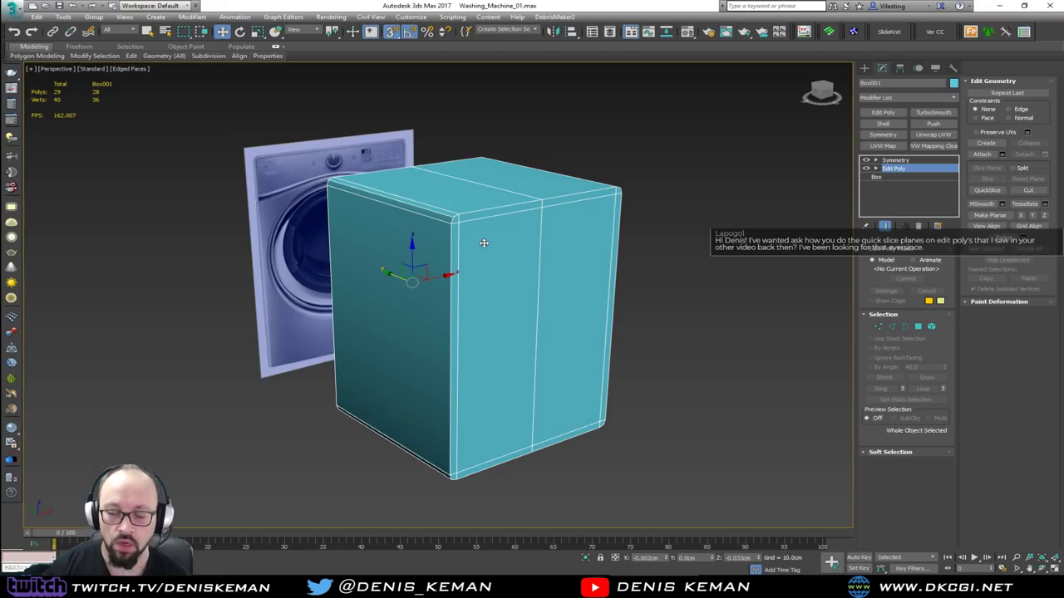
Try slicing the box vertically with the Slice Plane at edge level, then undo the slice.
key("2")
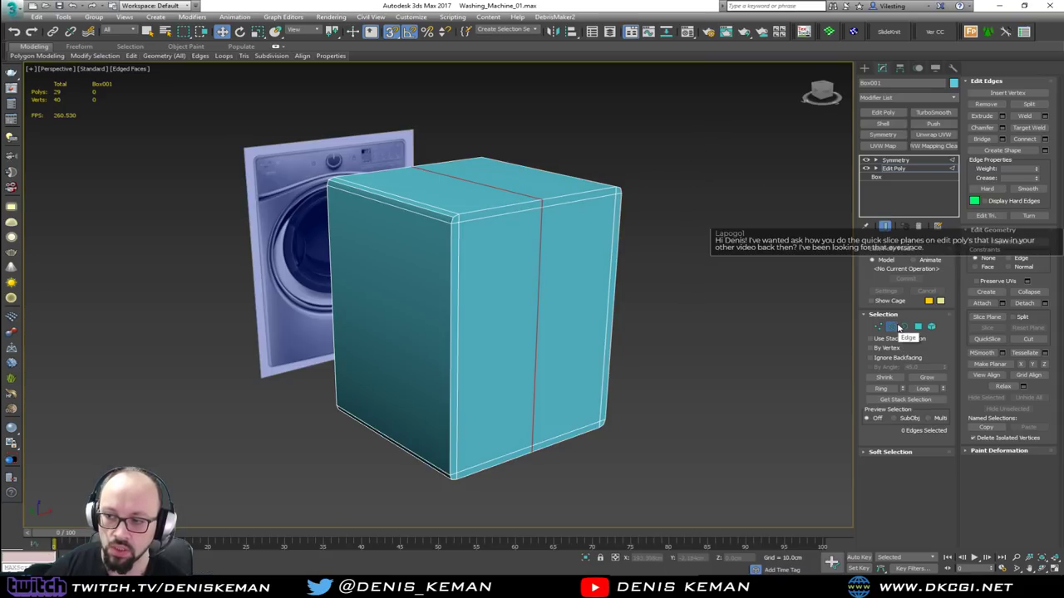
left_click(987, 340)
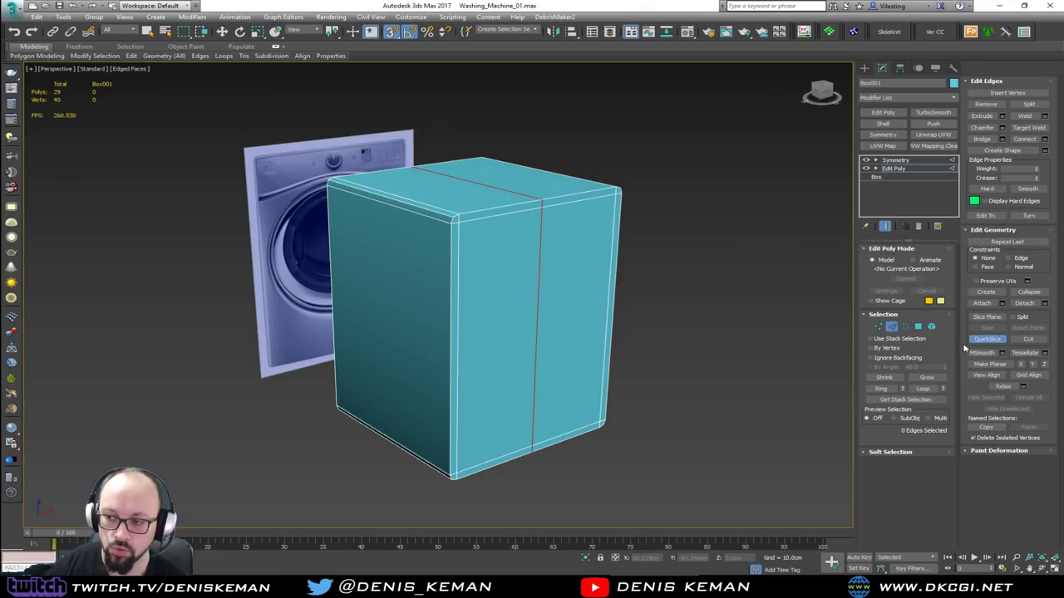
right_click(756, 328)
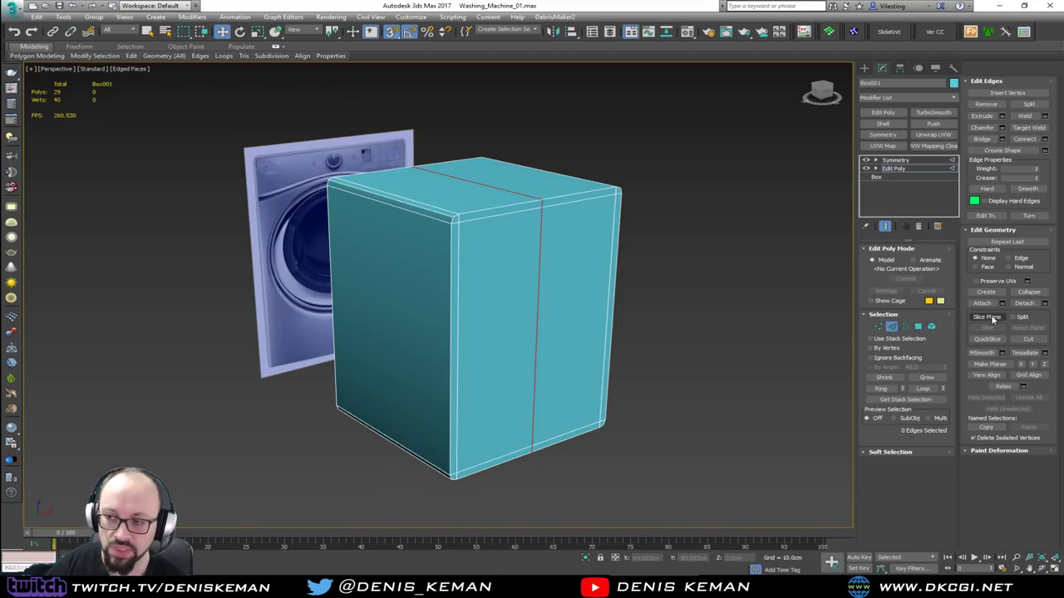
left_click(987, 317)
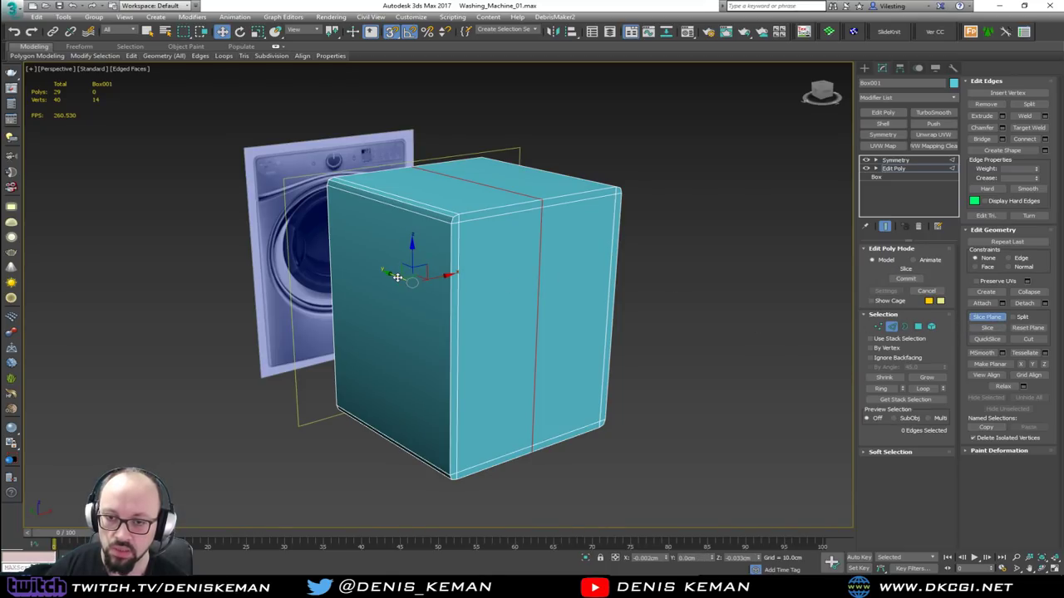
left_click_drag(505, 331, 550, 393)
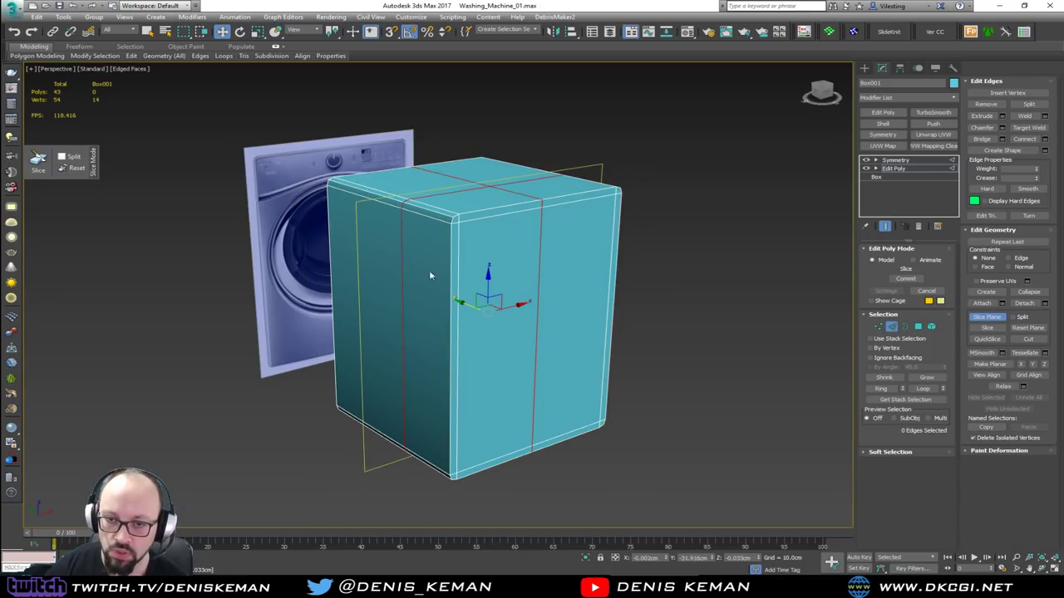
left_click_drag(504, 296, 399, 310)
key("ctrl+z")
key("ctrl+z")
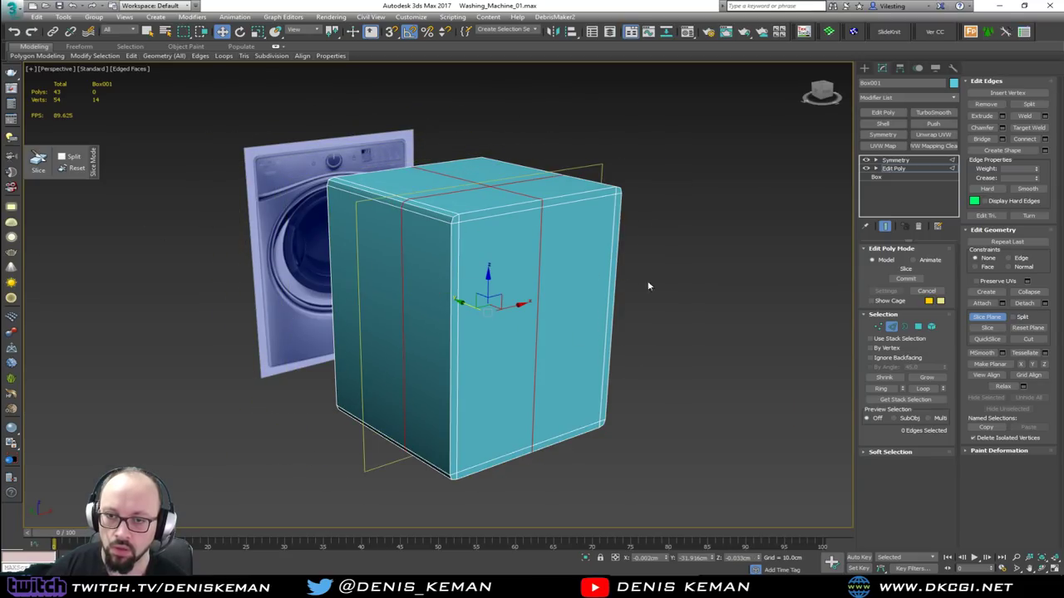
left_click(982, 319)
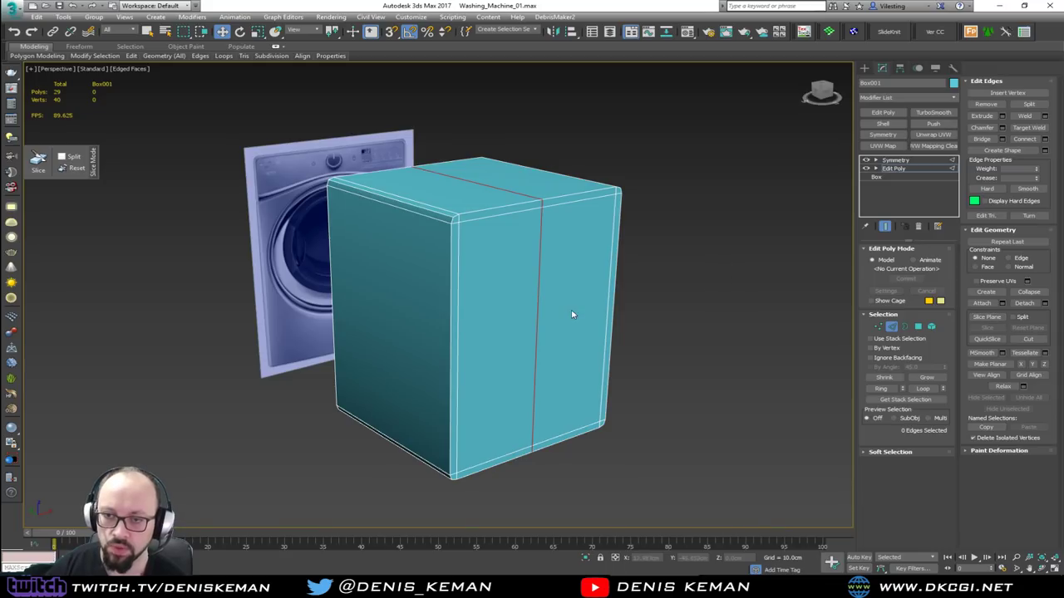
middle_click_drag(572, 315, 528, 323, "alt")
key("2")
middle_click_drag(658, 300, 580, 322, "alt")
key("2")
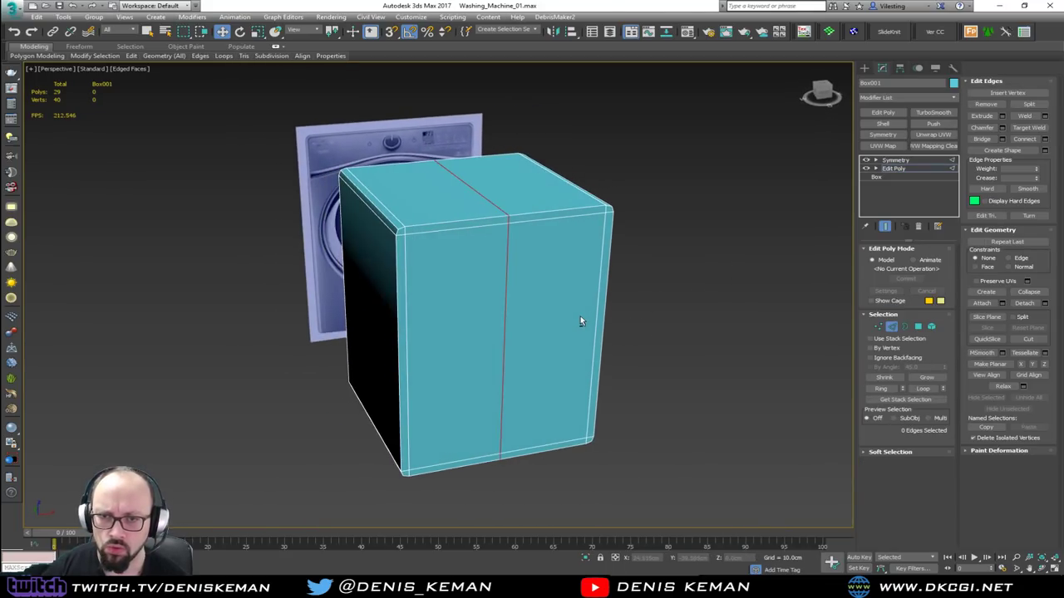
Make the box see-through in the front view and cut an edge along the control panel's lower curve from the centre line to the side.
key("alt+w")
key("alt+w")
key("alt+x")
middle_click_drag(508, 340, 662, 276)
key("alt+c")
left_click(295, 193)
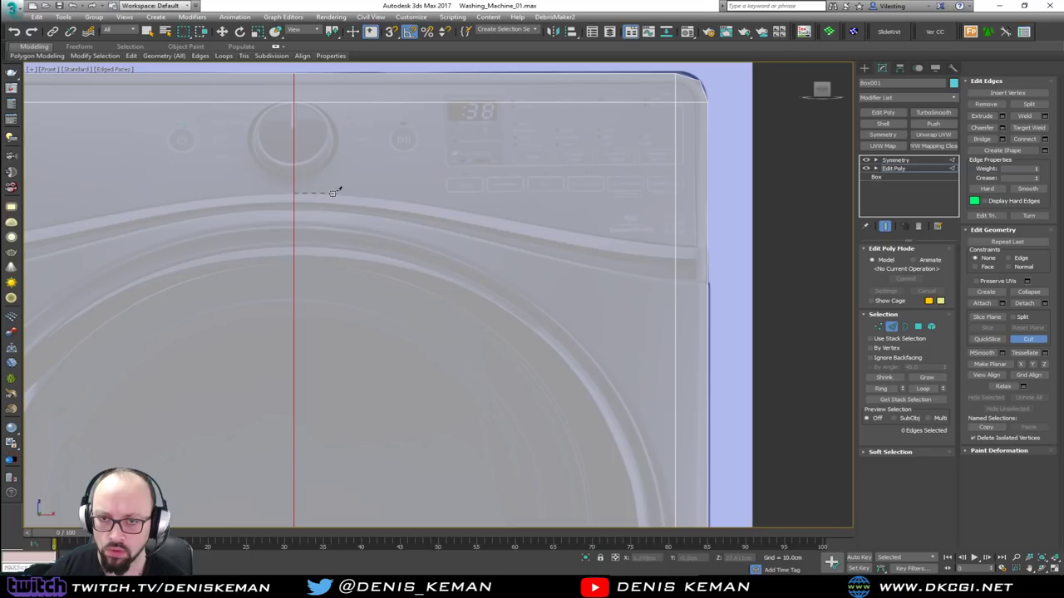
left_click(425, 203)
left_click(587, 234)
left_click(674, 245)
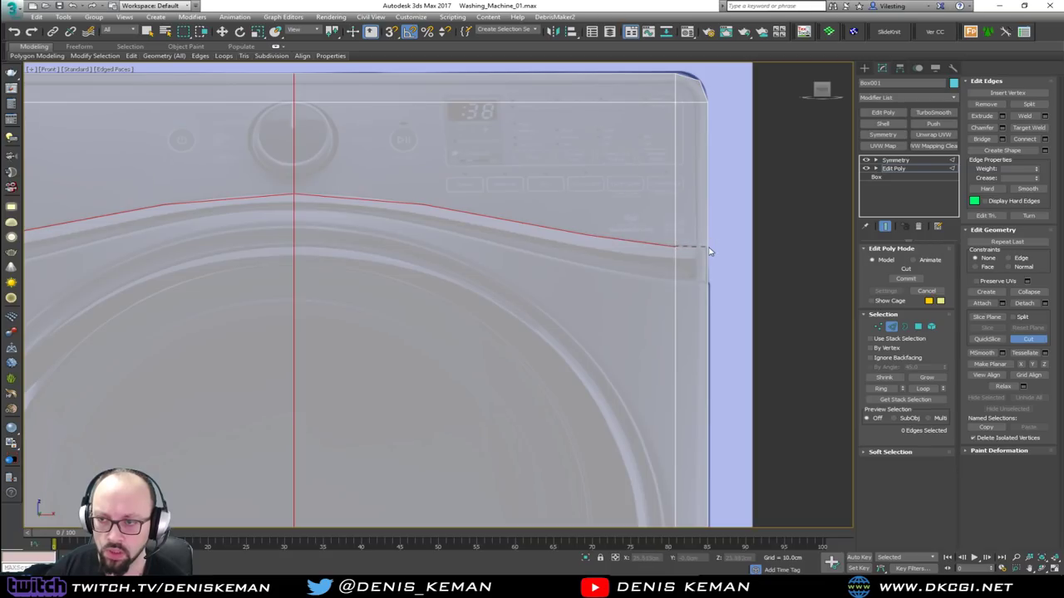
left_click(708, 248)
right_click(700, 261)
right_click(691, 266)
Select all polygons behind the front face and delete them, keeping only the front panel.
scroll(435, 229, "down", 2)
middle_click_drag(434, 230, 463, 266)
scroll(463, 266, "down", 2)
key("alt+w")
middle_click(526, 339)
key("alt+w")
middle_click_drag(565, 346, 489, 293, "alt")
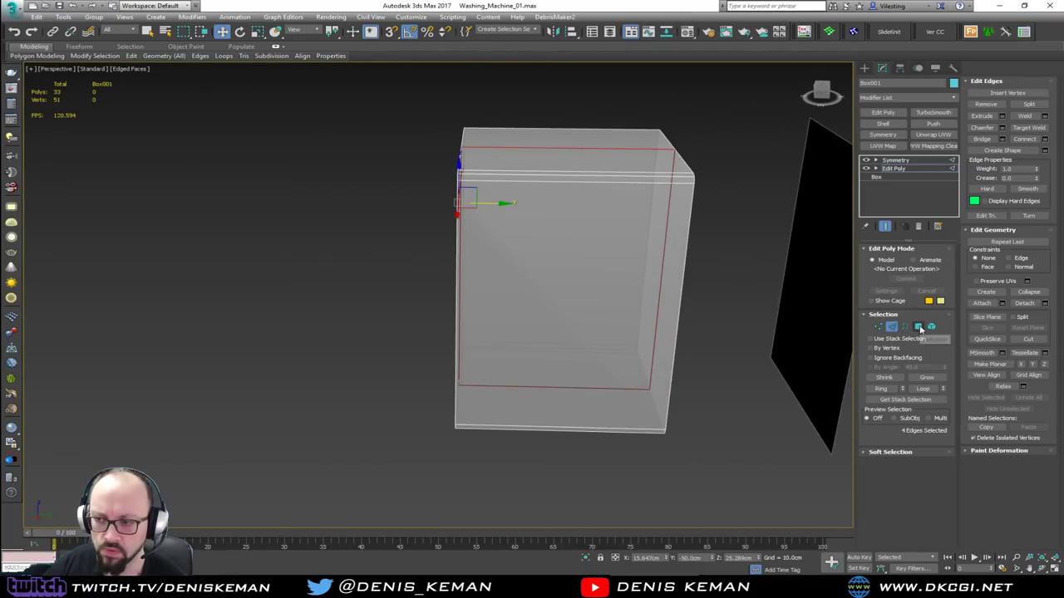
left_click(918, 325)
left_click_drag(705, 136, 556, 478)
middle_click_drag(539, 398, 593, 404, "alt")
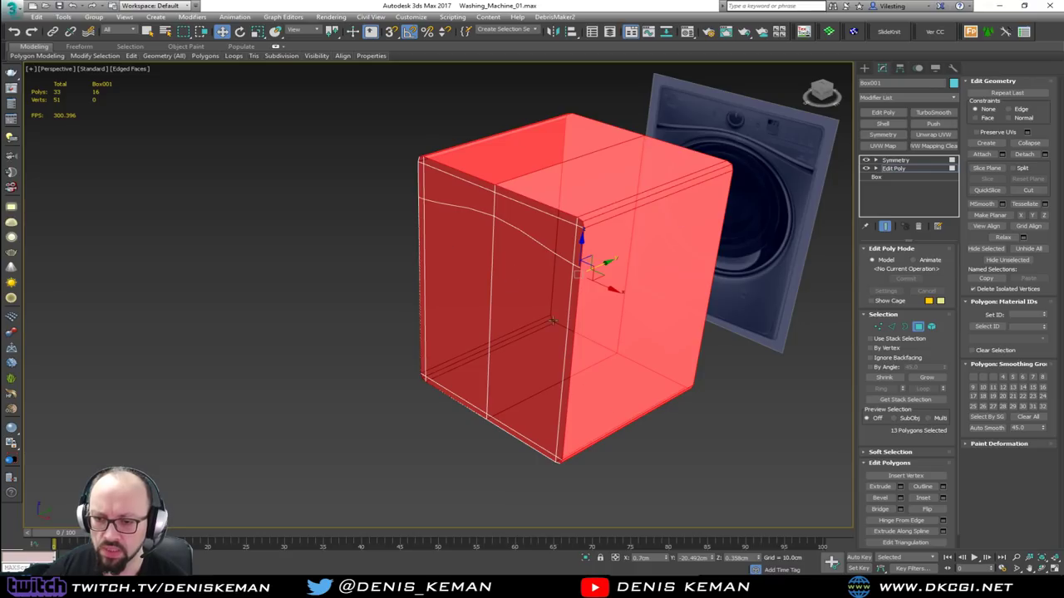
key("Delete")
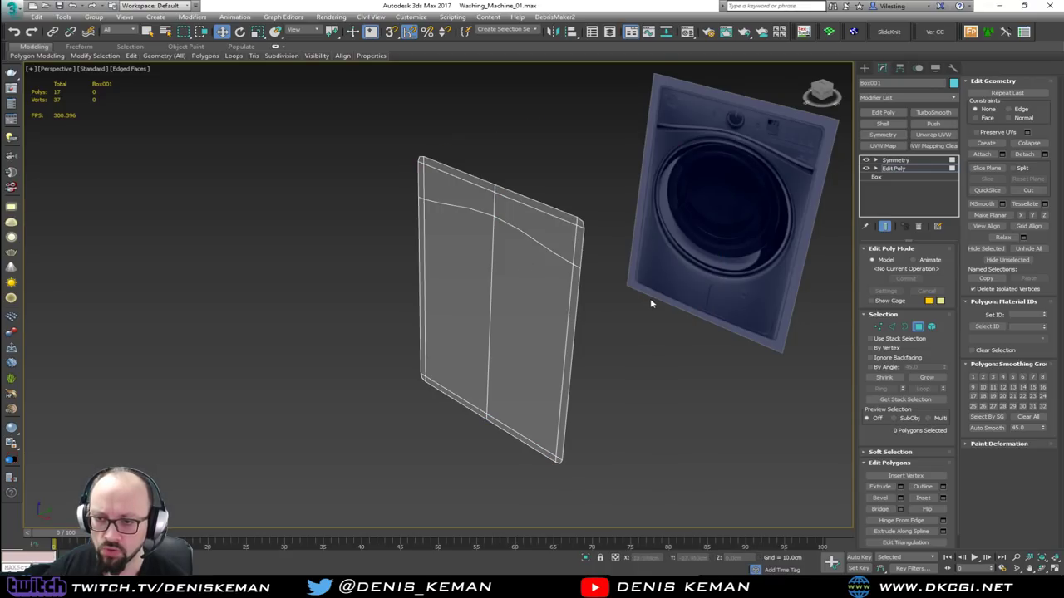
left_click(917, 327)
left_click(641, 378)
Cut two vertical edges from the curve's intermediate vertices up to the front panel's top edge.
key("alt+w")
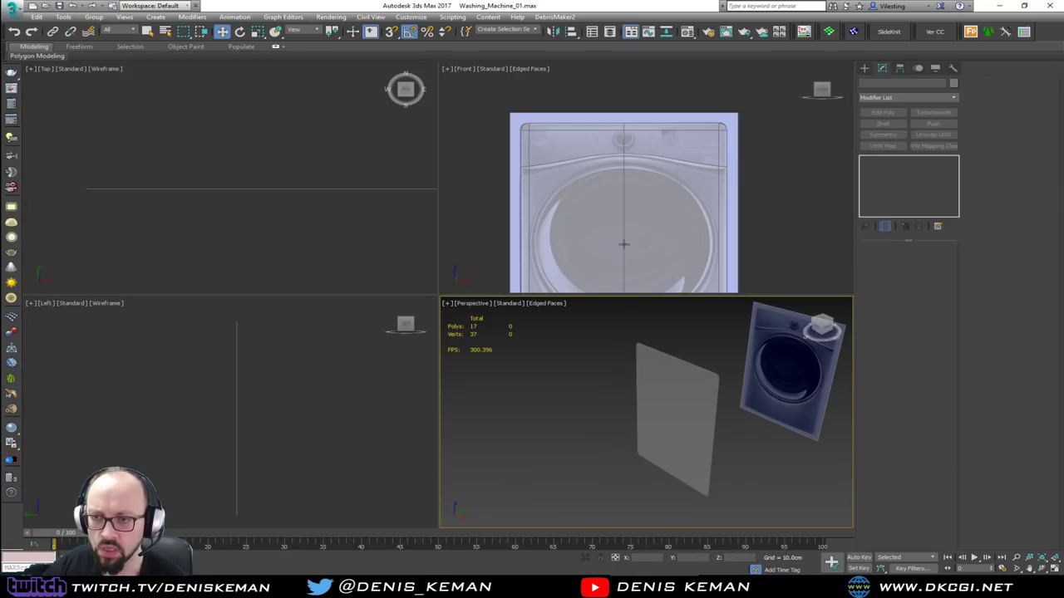
key("alt+w")
left_click(437, 308)
key("1")
left_click(893, 168)
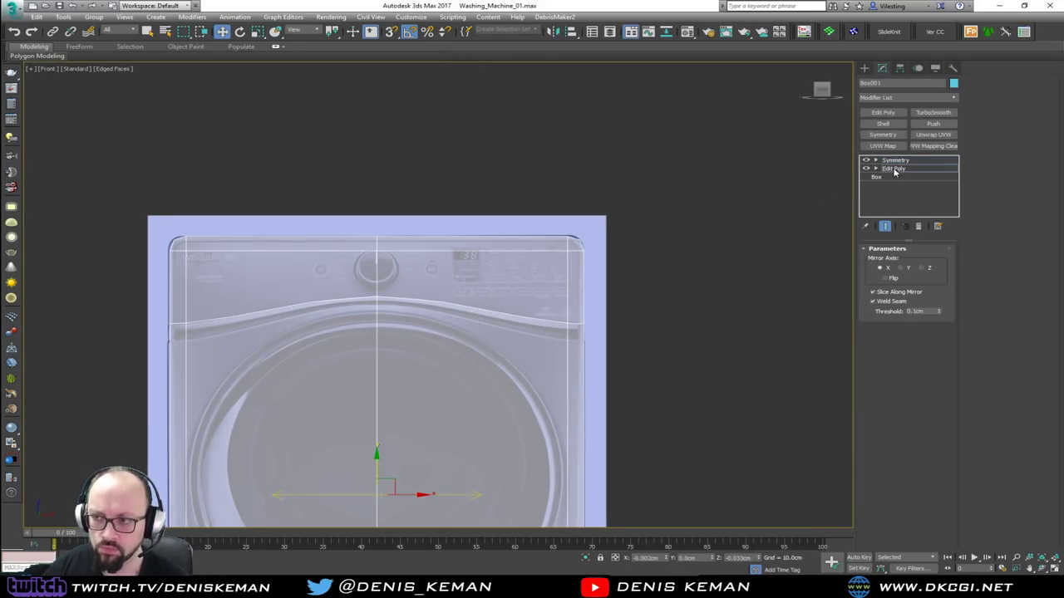
key("1")
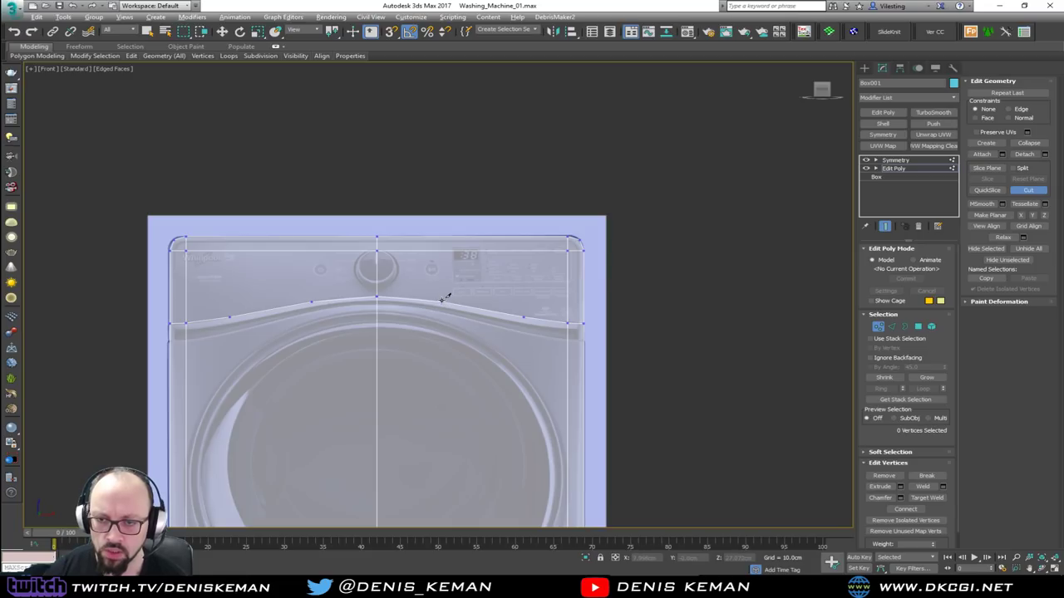
left_click(441, 301)
left_click(441, 239)
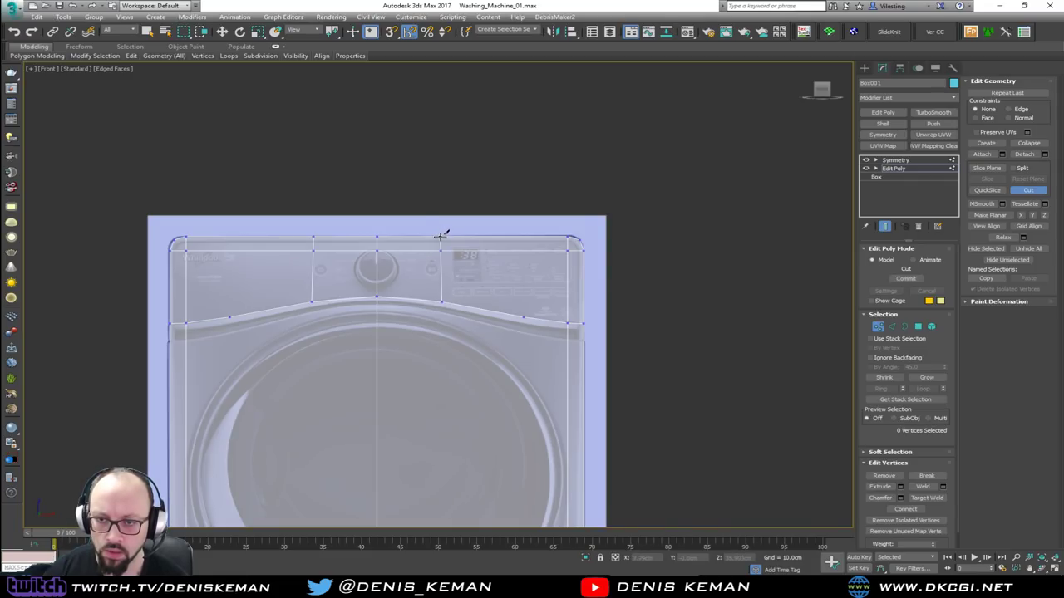
left_click(523, 315)
left_click(524, 239)
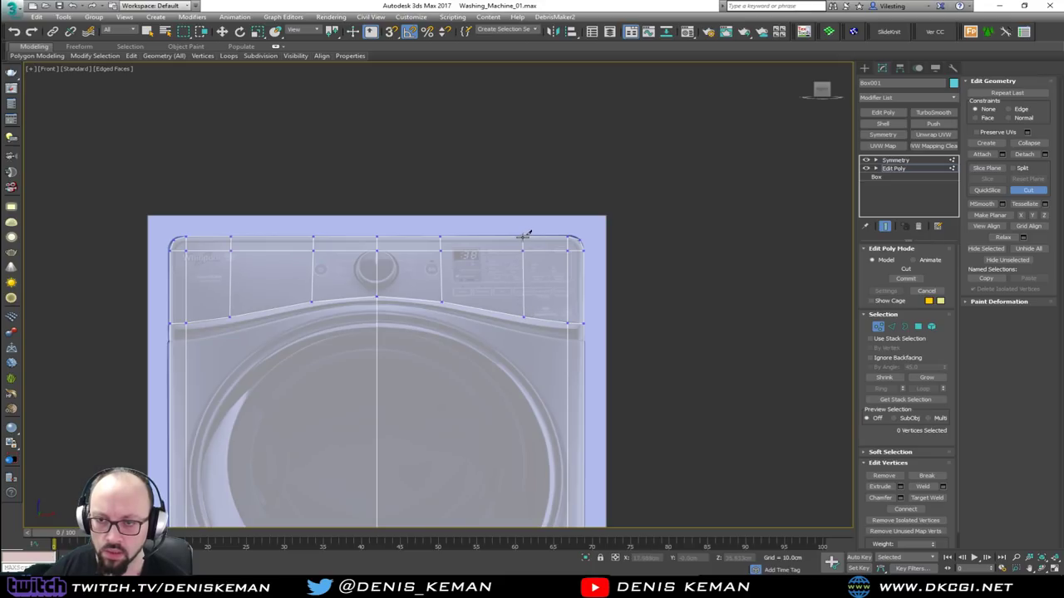
key("w")
Cut a second curved edge just below the control panel's lower curve, following the blueprint from the centre line to the panel's outer side.
middle_click_drag(209, 316, 271, 316)
scroll(271, 316, "up", 2)
middle_click_drag(471, 297, 348, 324)
key("4")
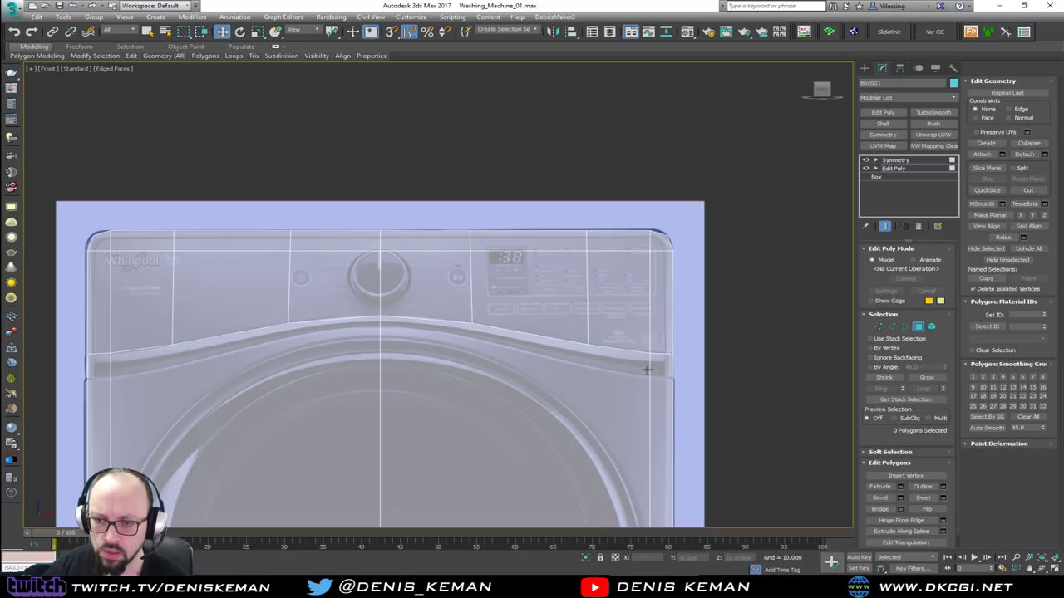
key("alt+c")
key("1")
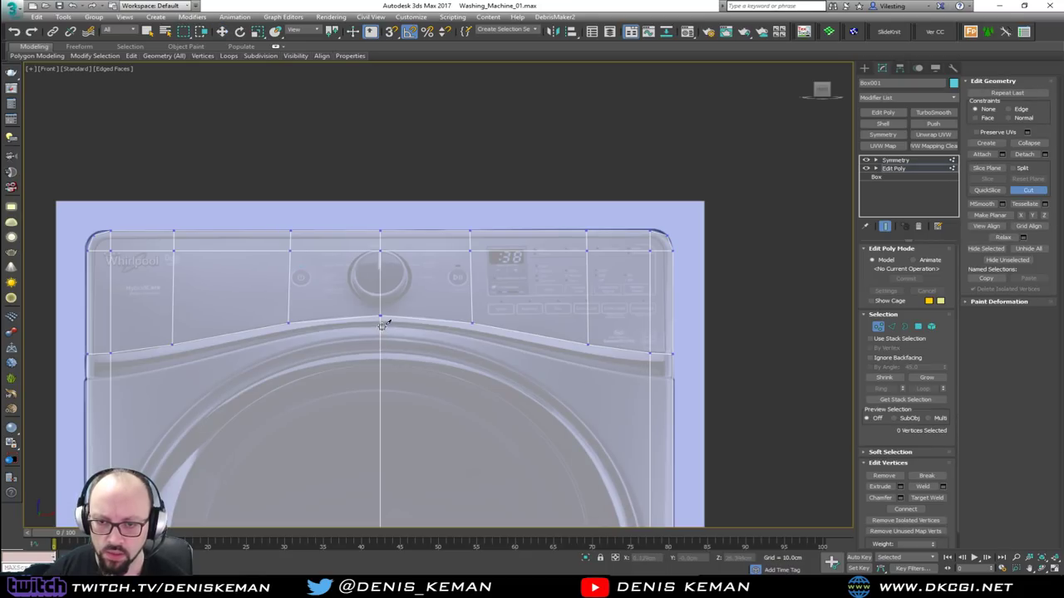
left_click(380, 321)
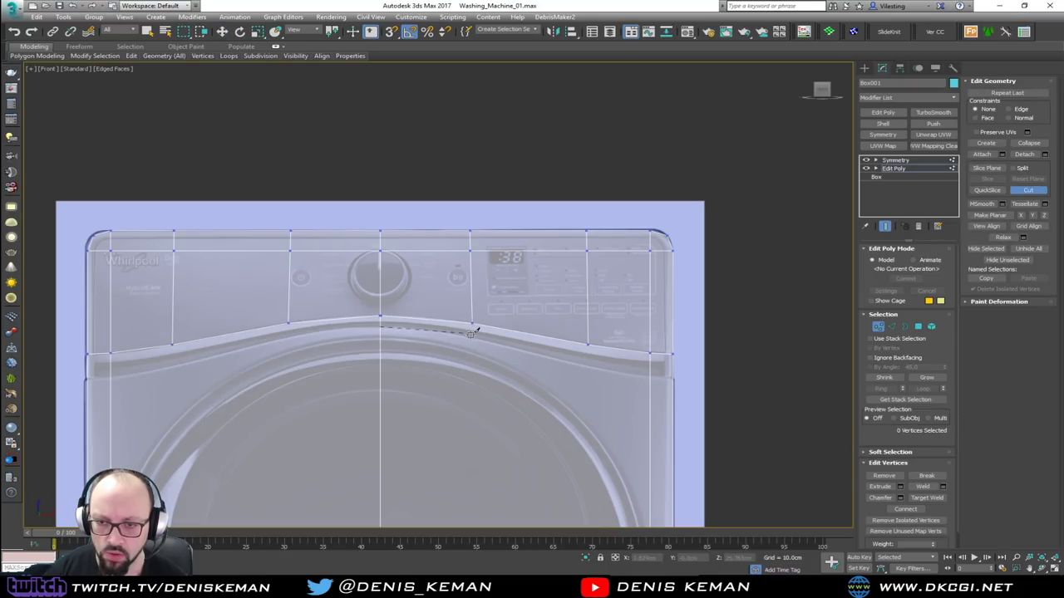
left_click(474, 336)
left_click(591, 366)
left_click(651, 378)
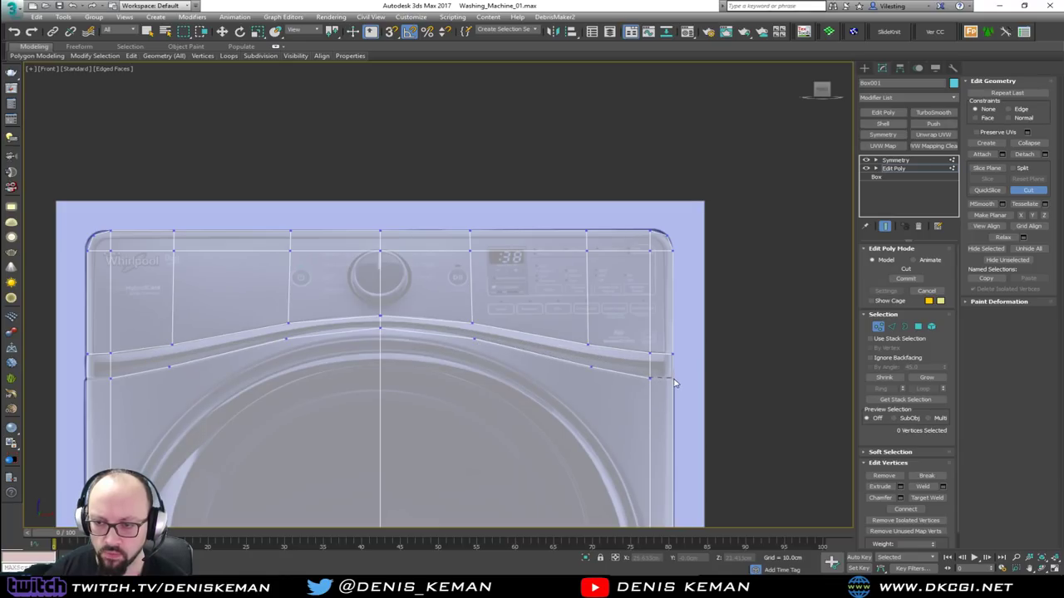
left_click(673, 379)
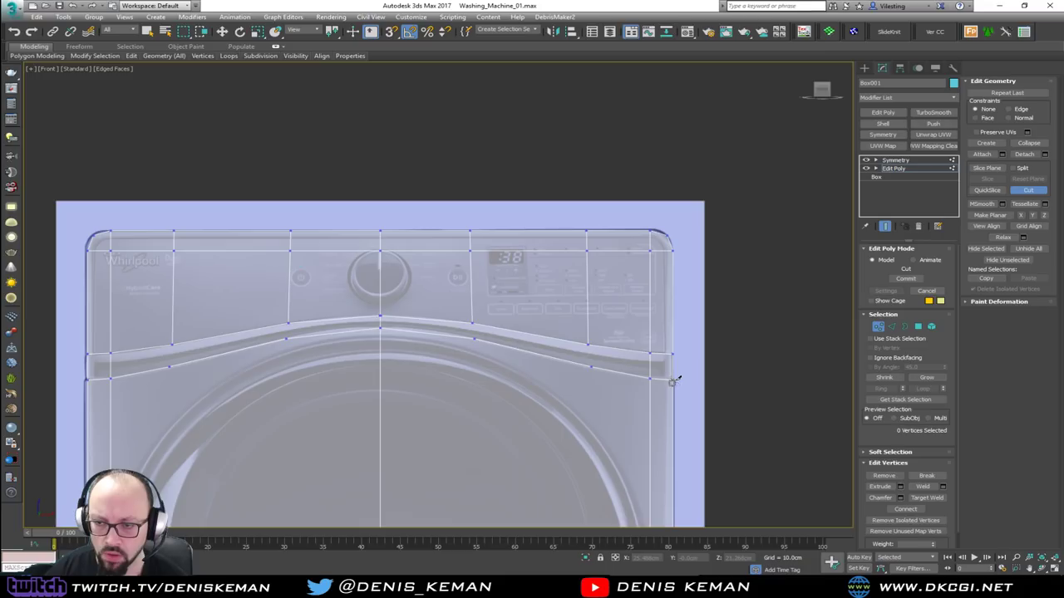
key("w")
left_click(380, 317)
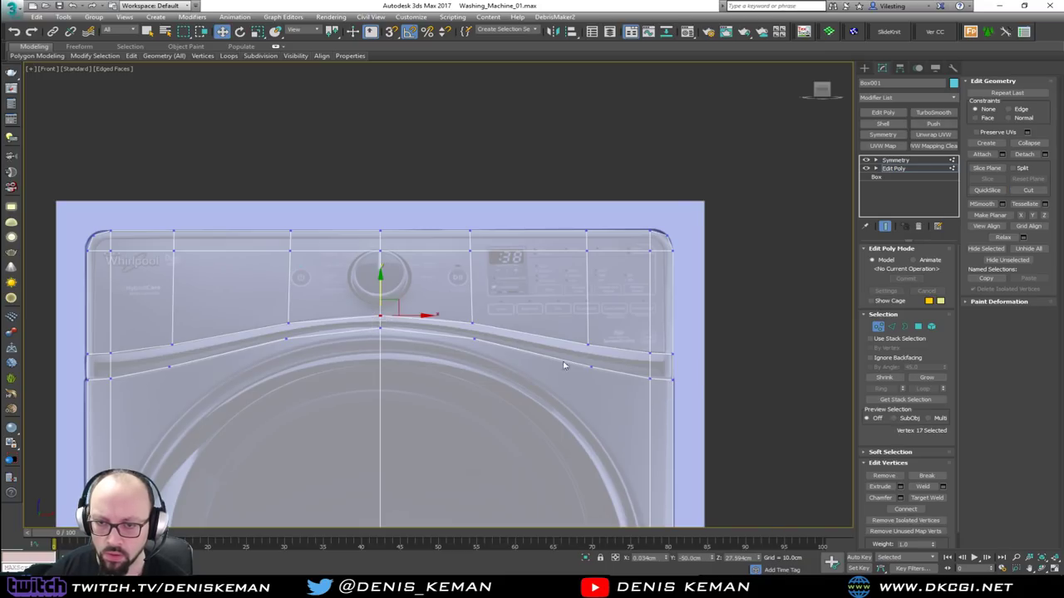
left_click(943, 487)
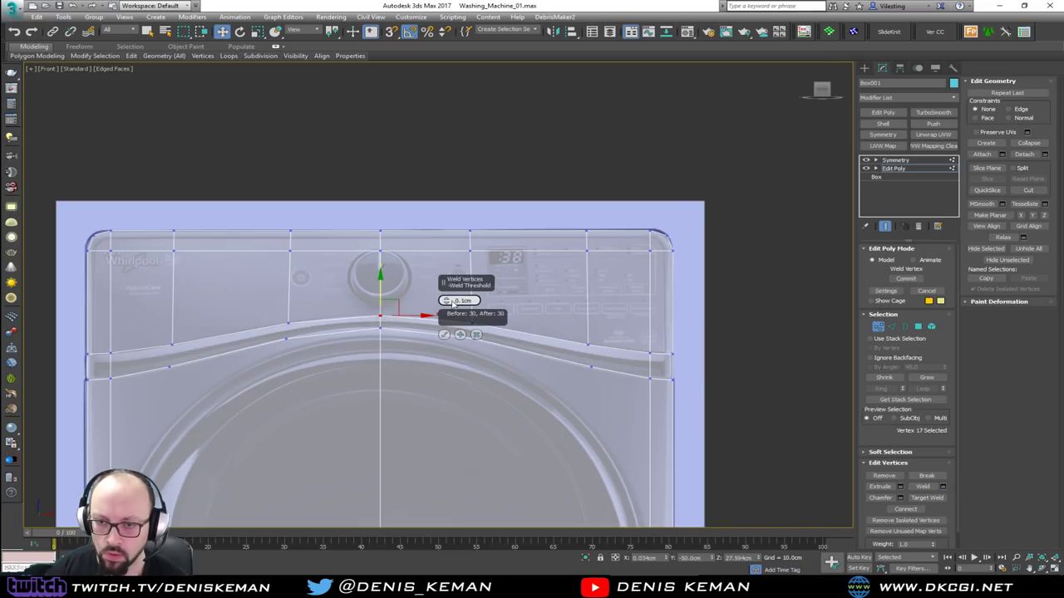
left_click(476, 334)
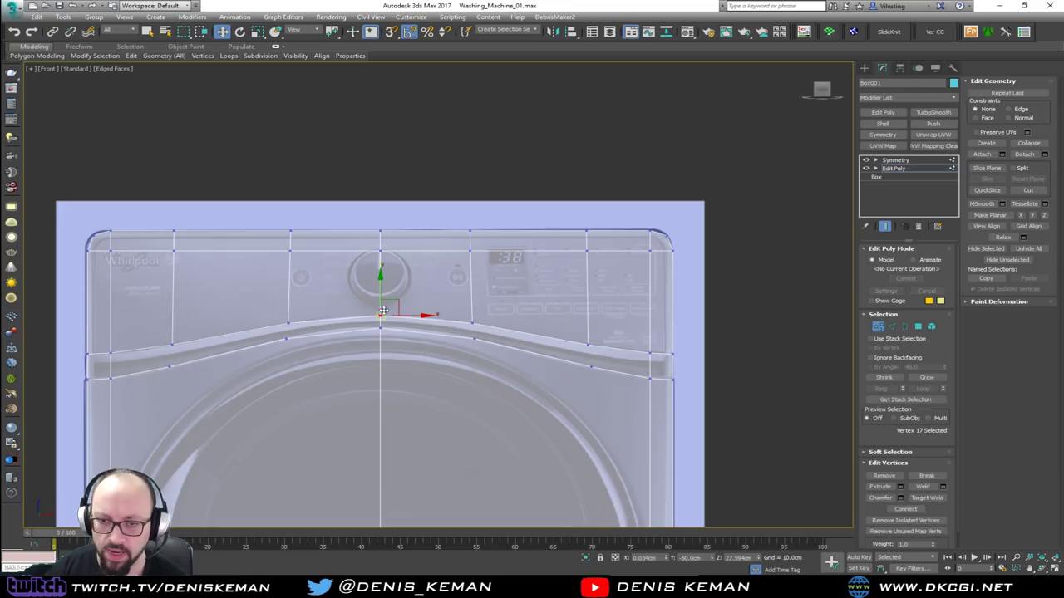
Examine the vertices where the two cut curves meet the centre line, and compare the whole front panel with the blueprint.
scroll(406, 322, "up", 6)
left_click(363, 356)
left_click(355, 353)
left_click(377, 353)
left_click_drag(375, 353, 372, 353)
left_click(404, 349)
middle_click_drag(371, 452, 361, 407)
left_click_drag(353, 395, 341, 415)
left_click(340, 410)
left_click(369, 381)
middle_click_drag(369, 381, 358, 302)
scroll(358, 302, "down", 8)
scroll(375, 254, "up", 5)
scroll(373, 318, "down", 2)
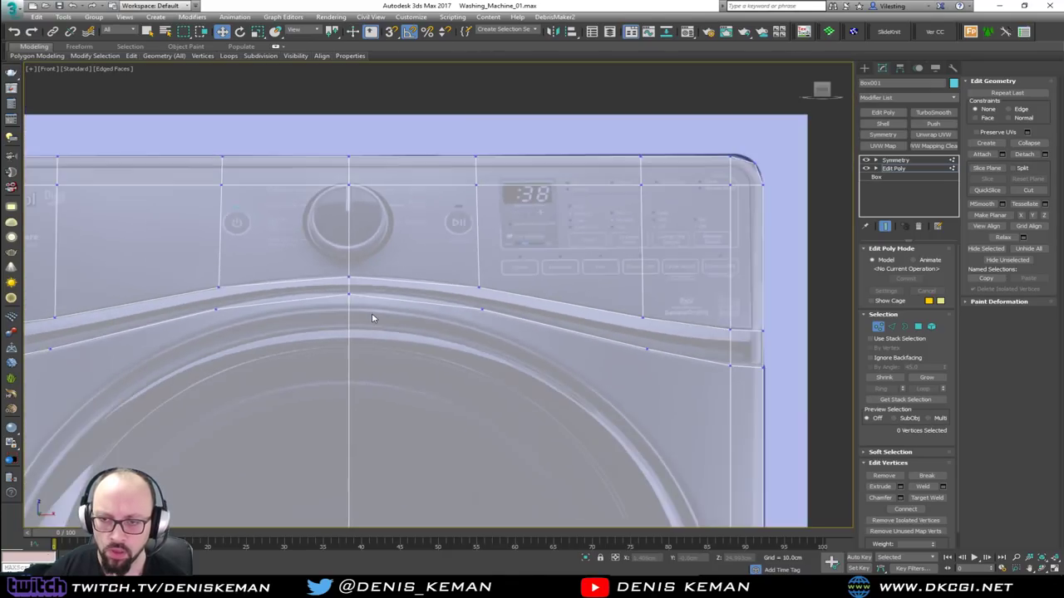
scroll(373, 319, "down", 2)
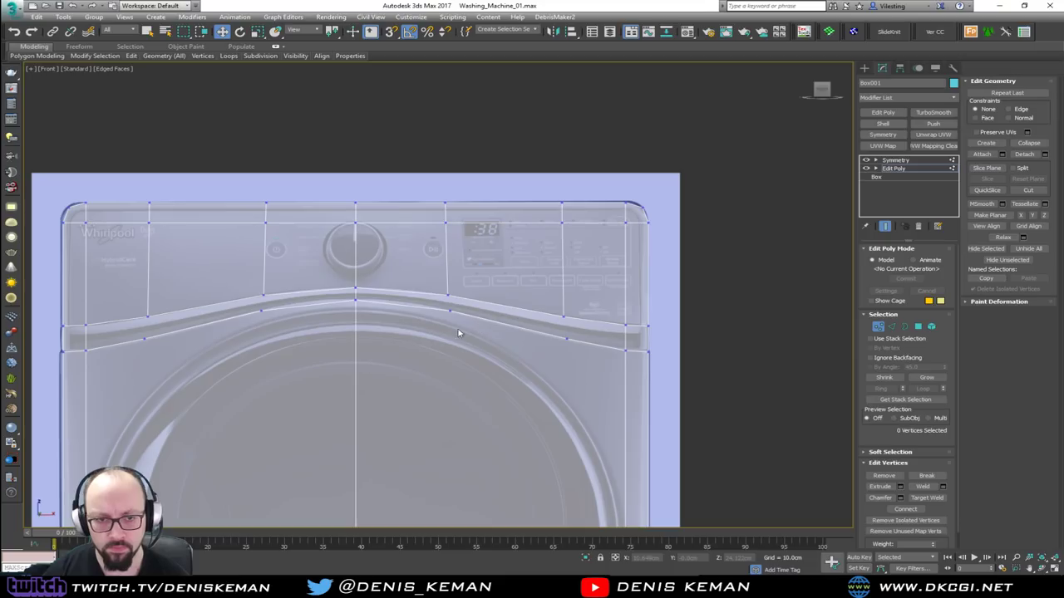
middle_click_drag(151, 350, 178, 223)
scroll(178, 225, "down", 3)
middle_click_drag(191, 268, 226, 243)
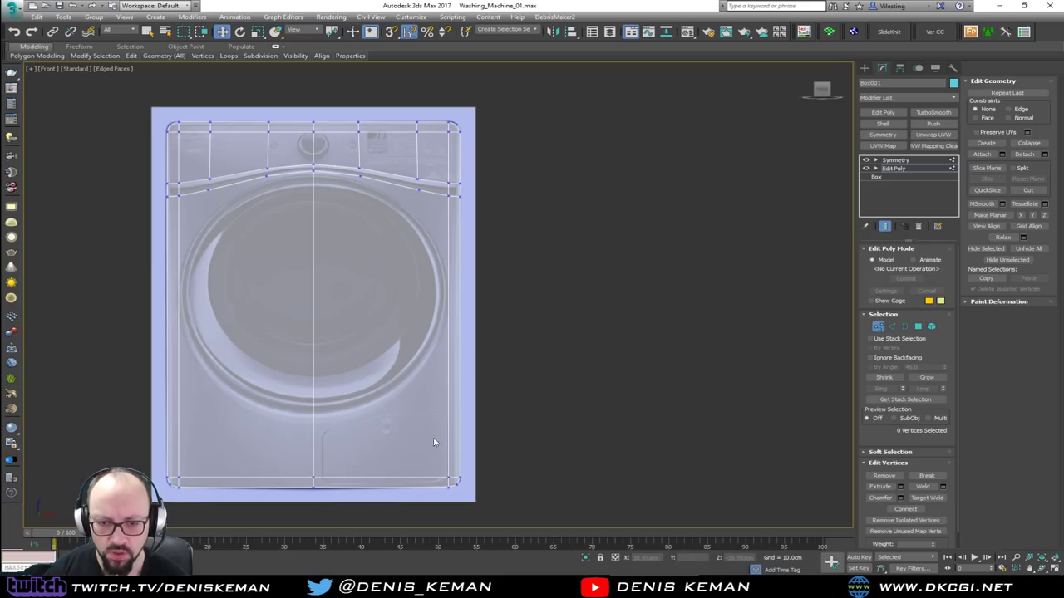
Select the eight polygons above the control panel's lower curve on the modelled half and inset them by about 0.653 cm.
scroll(418, 219, "up", 6)
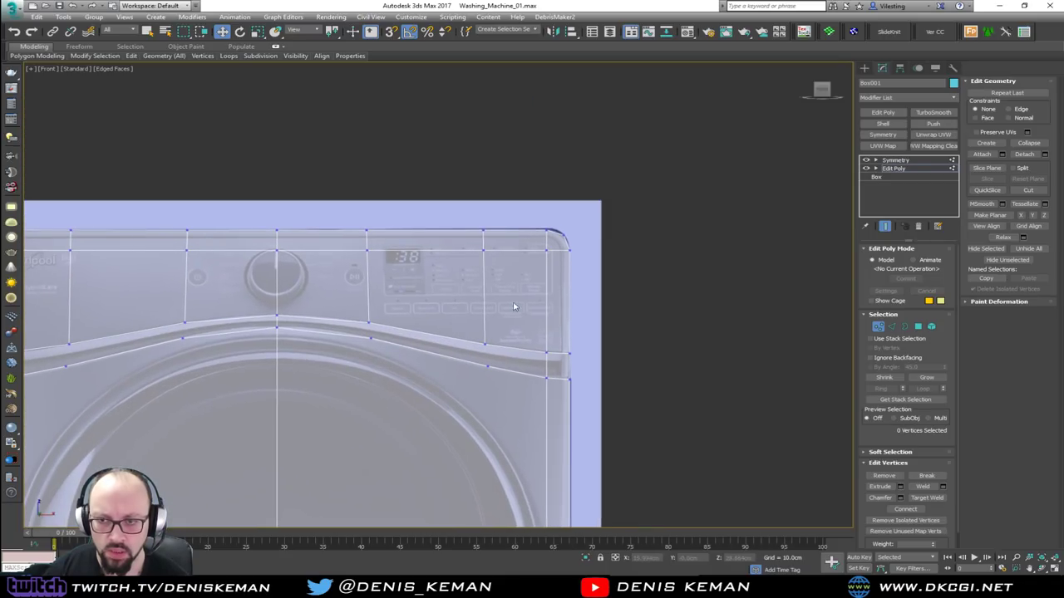
key("4")
left_click(558, 299)
left_click(533, 298, "ctrl")
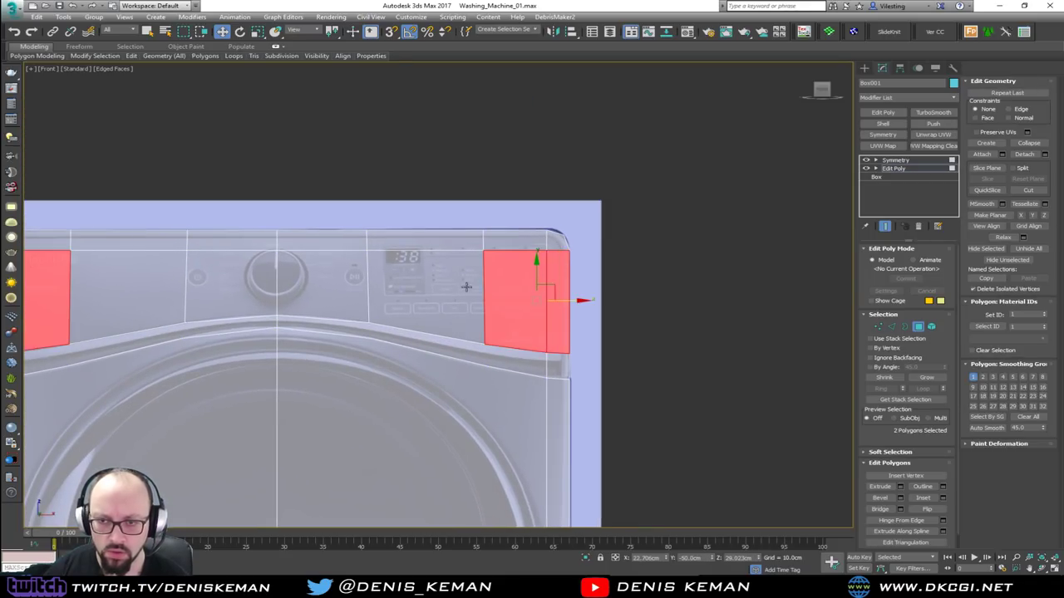
left_click(436, 285, "ctrl")
left_click(342, 285, "ctrl")
left_click(324, 242, "ctrl")
left_click(403, 243, "ctrl")
left_click(506, 244, "ctrl")
left_click(563, 245, "ctrl")
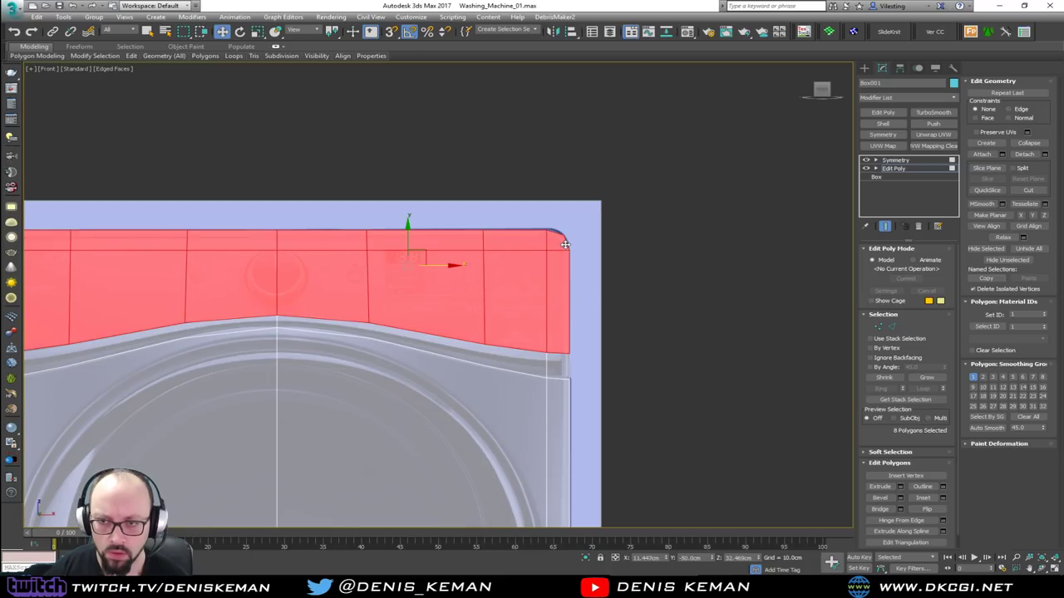
scroll(560, 246, "up", 2)
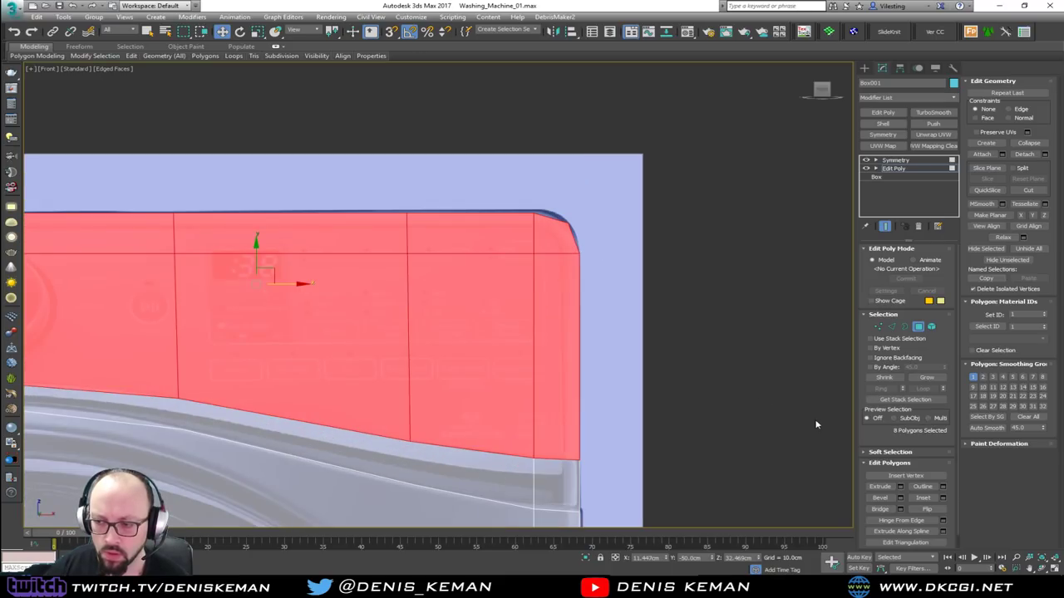
left_click(942, 497)
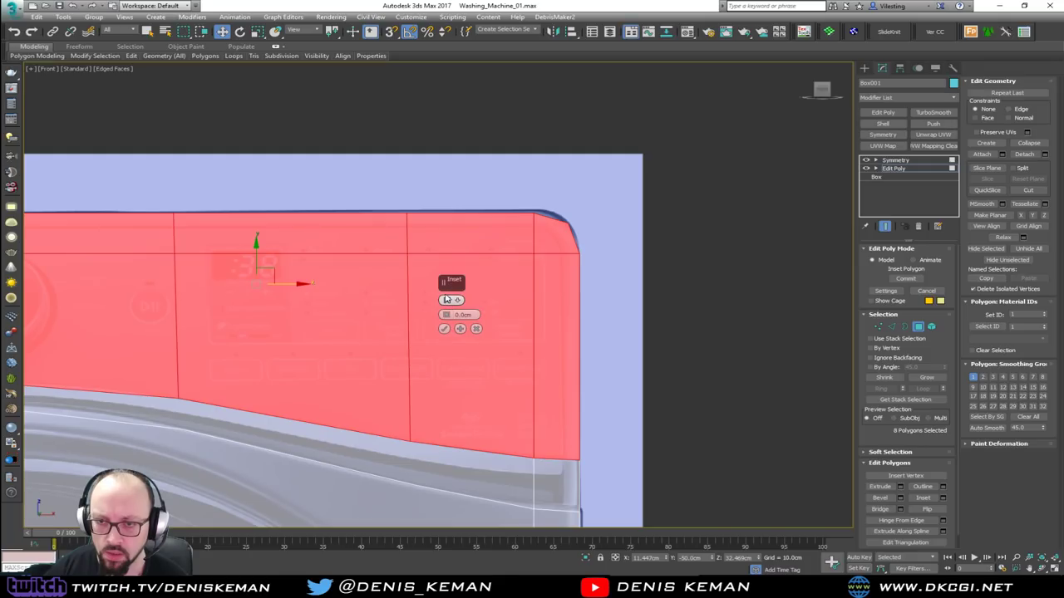
left_click_drag(446, 316, 447, 300)
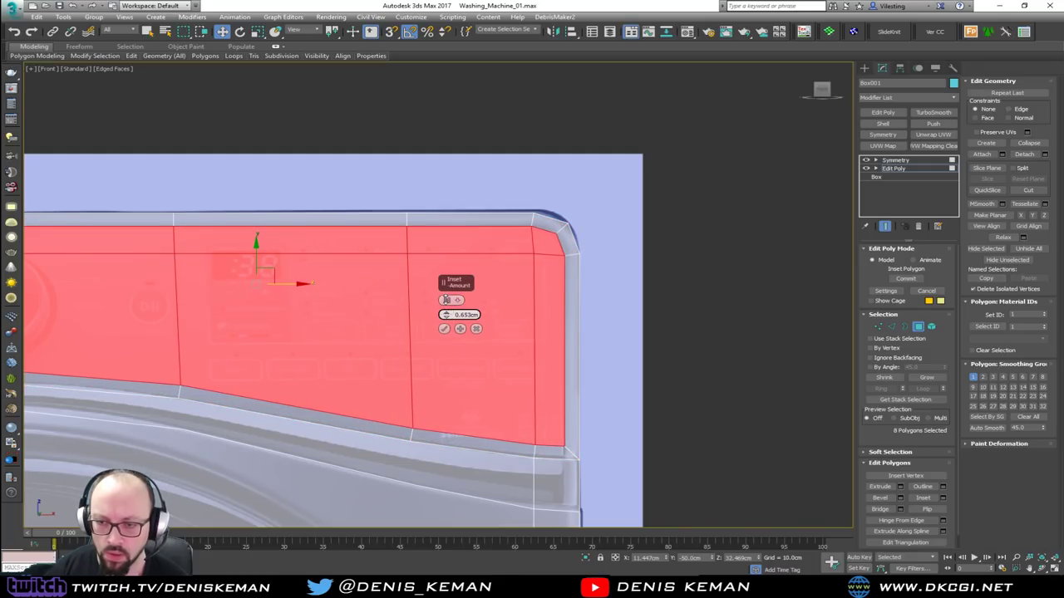
middle_click_drag(296, 283, 486, 249)
scroll(486, 249, "down", 2)
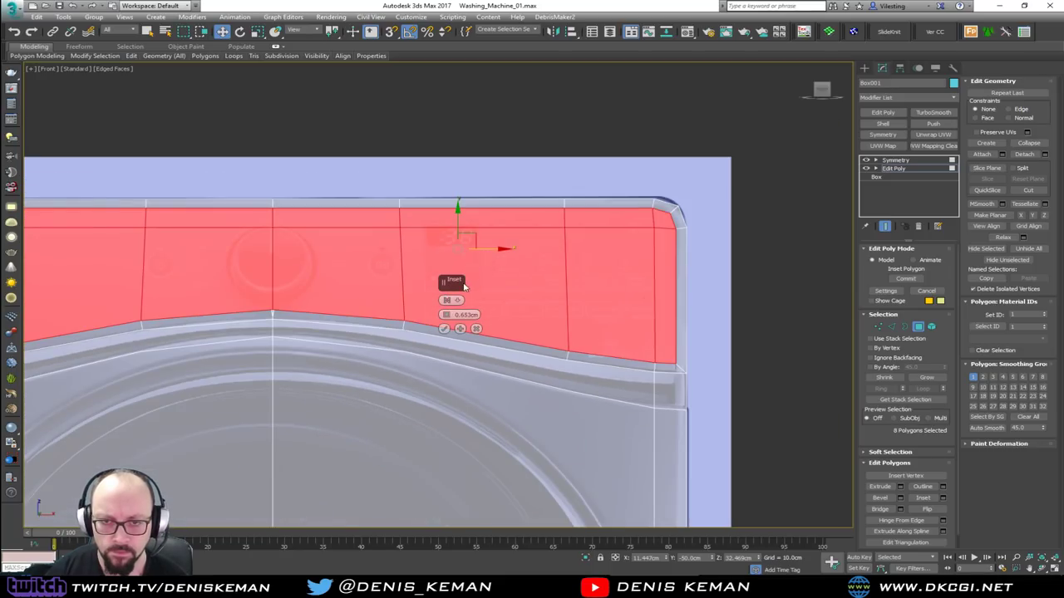
left_click(444, 328)
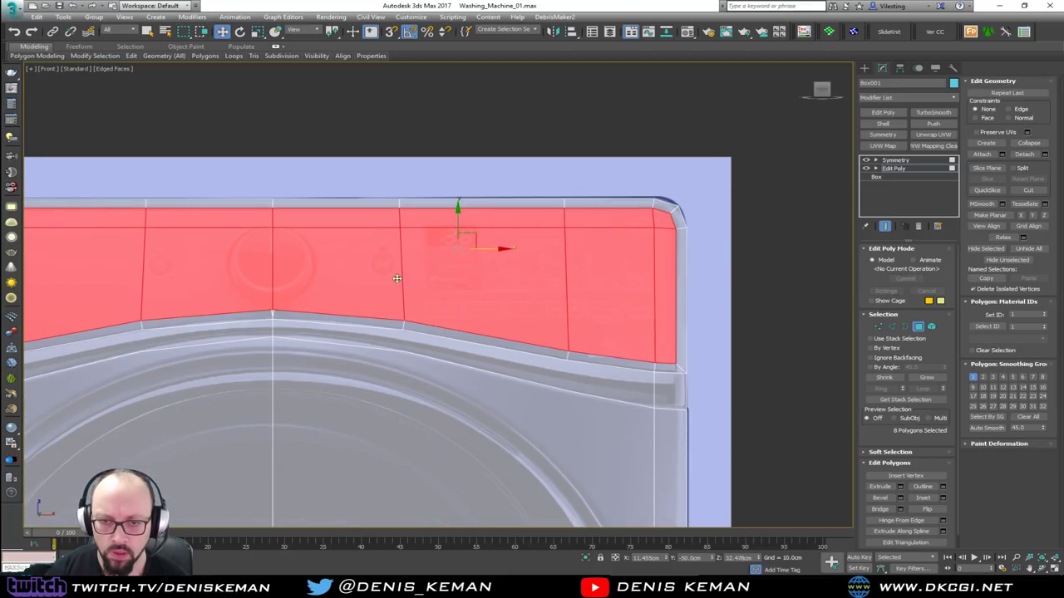
Weld the two vertices where the inset's lower edge meets the centre line, using a 1.261 cm threshold.
middle_click_drag(353, 274, 401, 278)
scroll(402, 278, "down", 4)
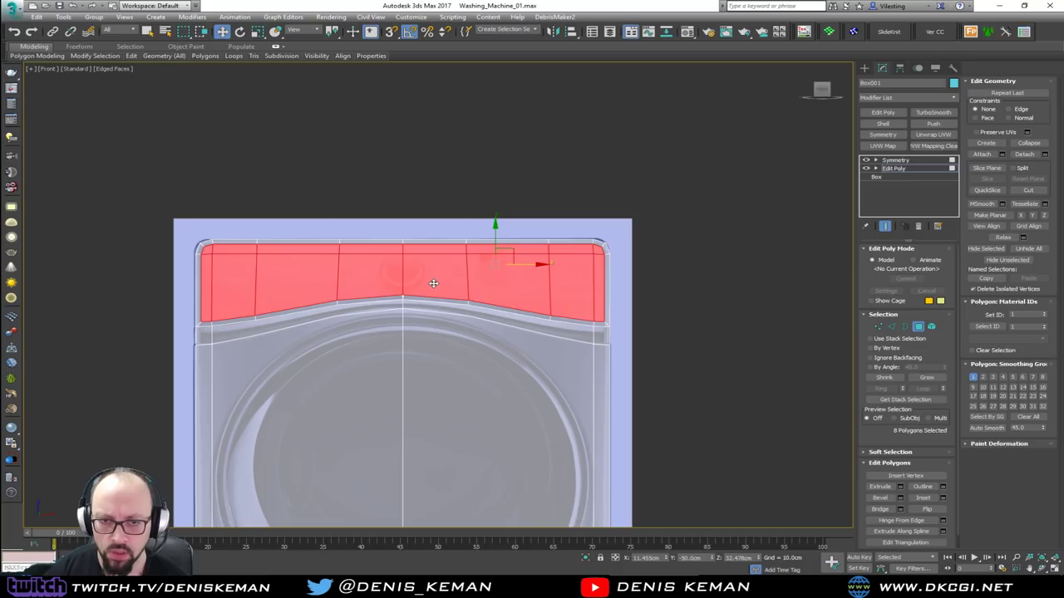
scroll(433, 284, "up", 5)
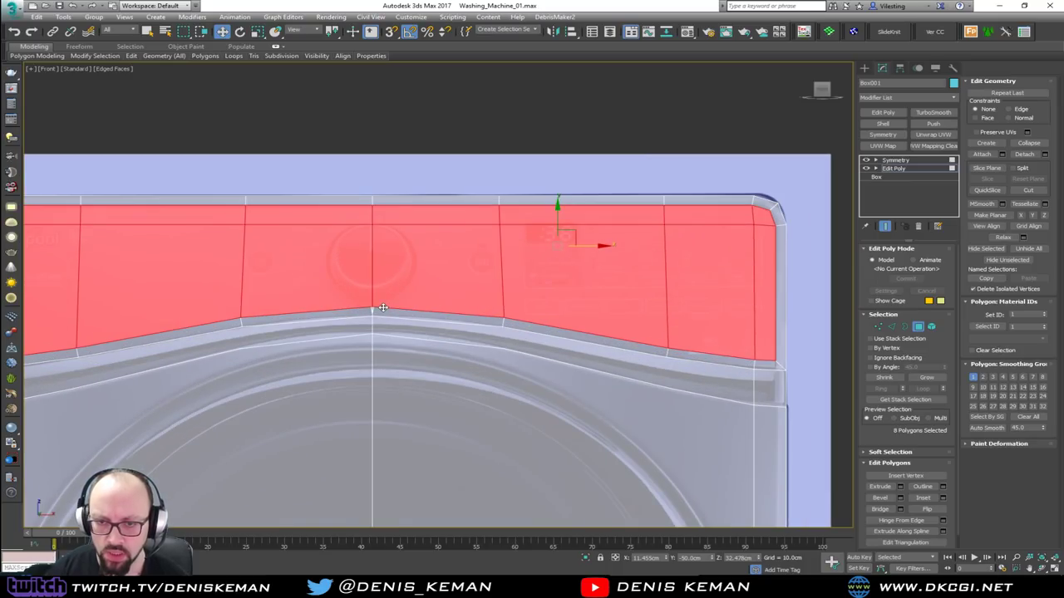
key("1")
left_click_drag(360, 326, 361, 326)
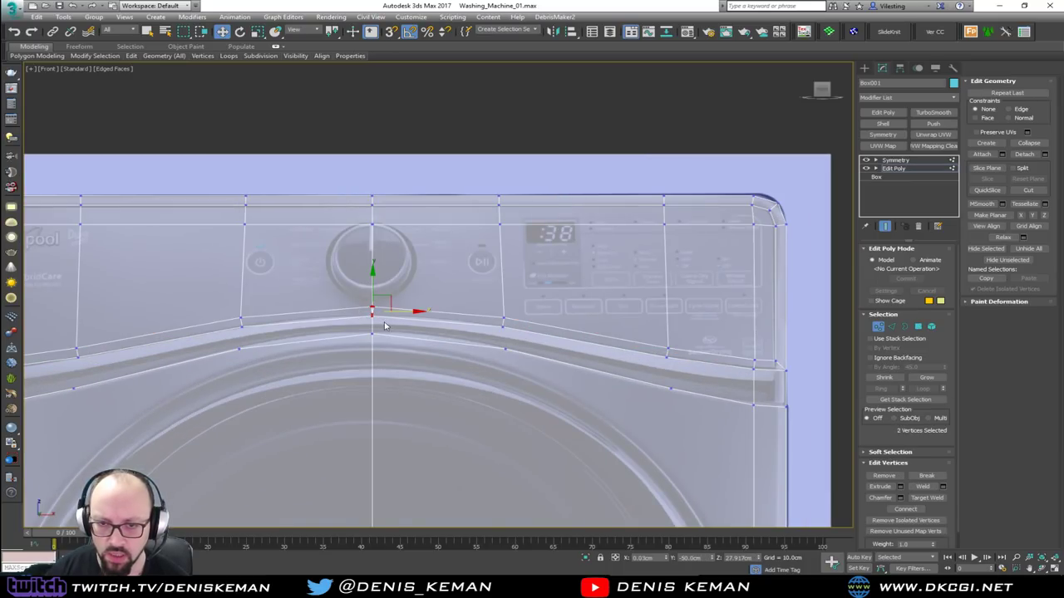
left_click(942, 487)
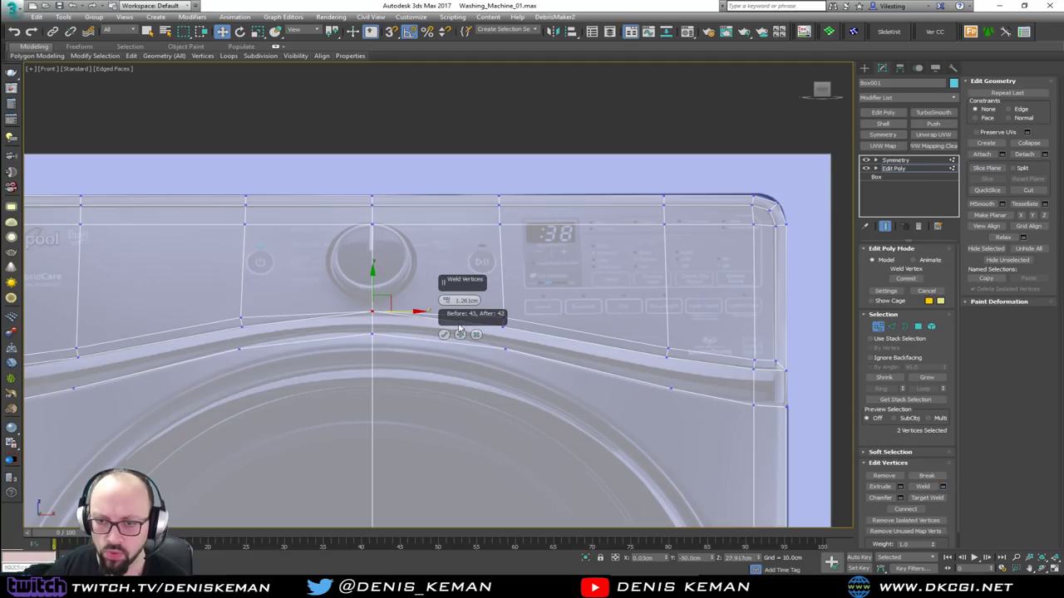
left_click(444, 332)
Weld the three remaining vertex pairs along the control panel's lower curve, leaving the outermost corner pair separate.
left_click_drag(489, 302, 516, 335)
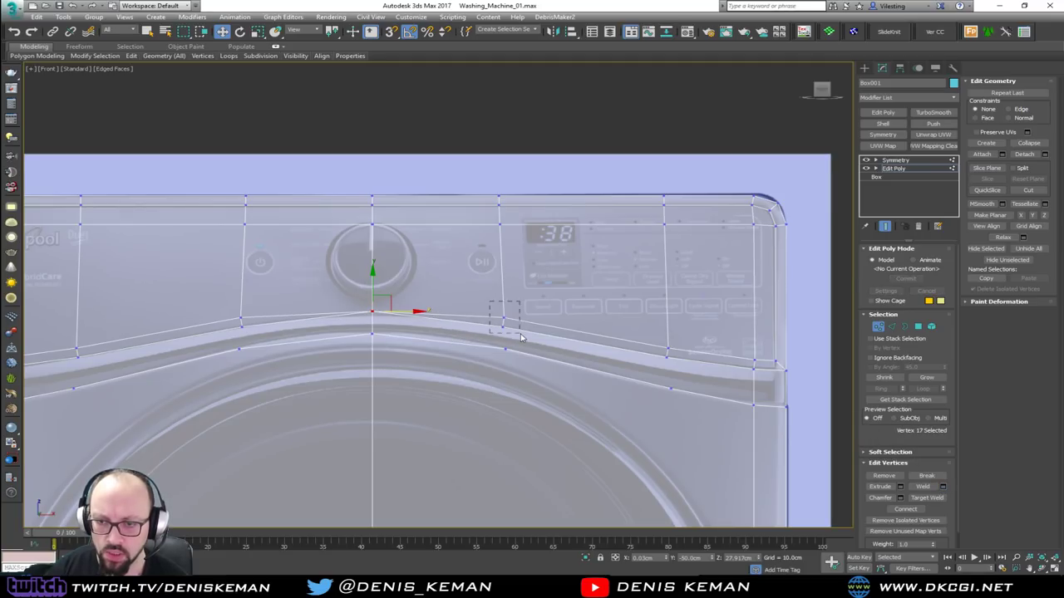
left_click(941, 486)
left_click(444, 334)
left_click_drag(482, 307, 512, 326)
left_click_drag(700, 339, 654, 369, "ctrl")
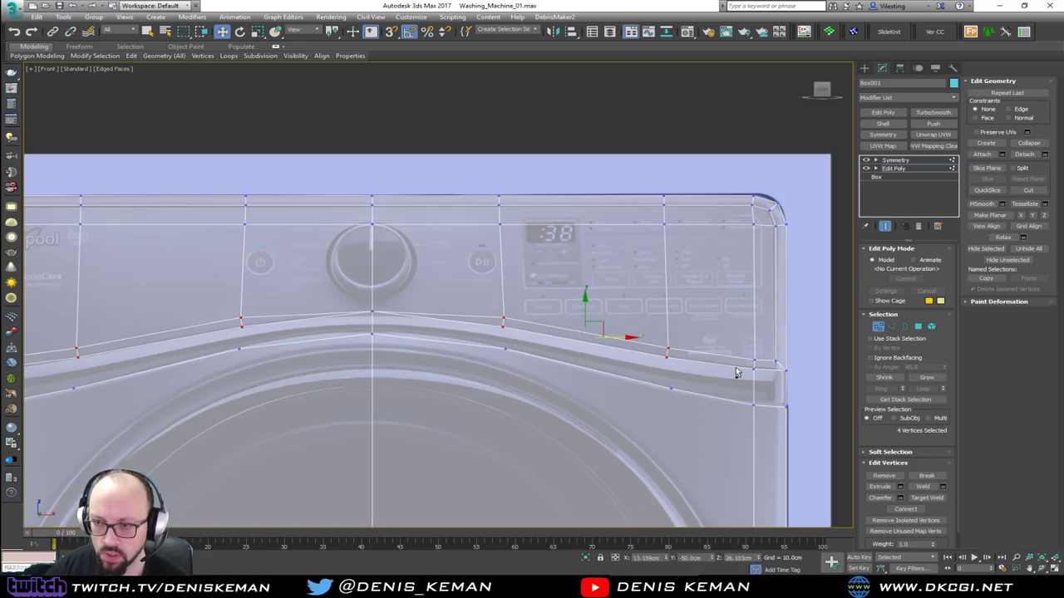
left_click_drag(765, 384, 766, 385, "ctrl")
left_click(943, 486)
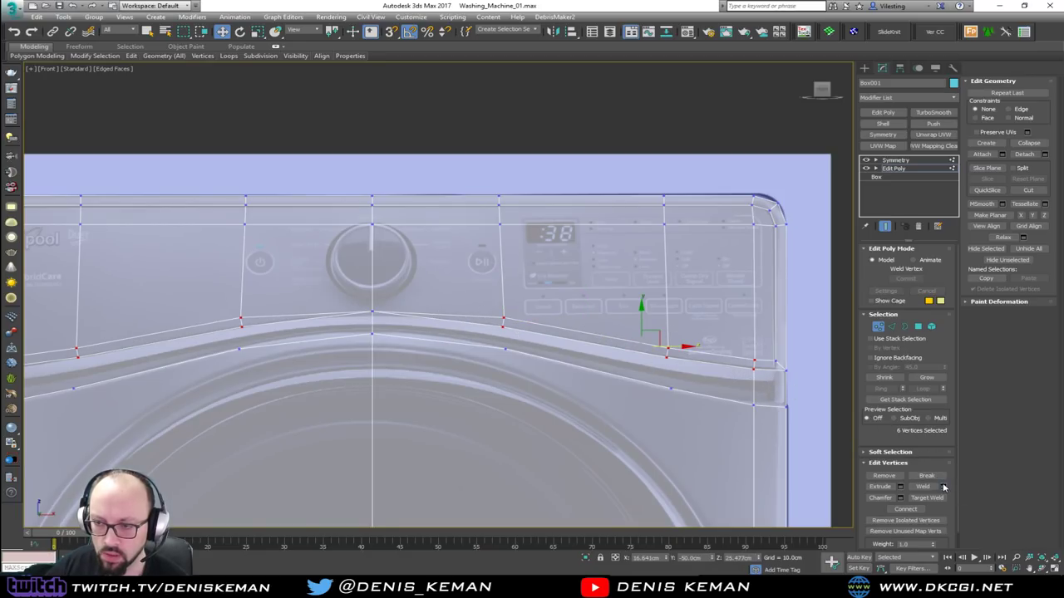
left_click(444, 334)
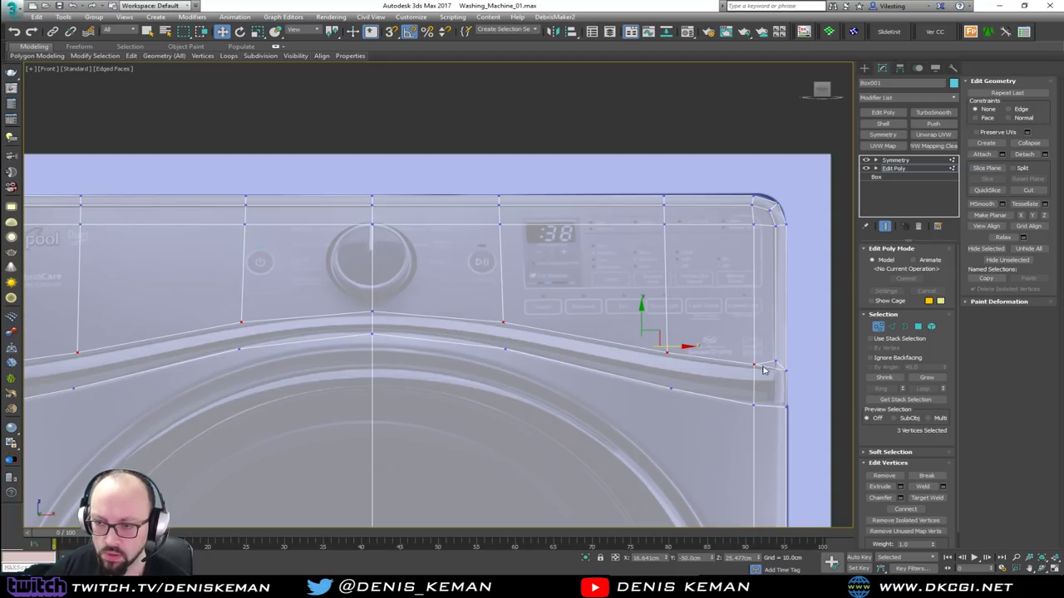
Move the two outer welded vertices of the control panel's lower curve slightly down to match the blueprint.
left_click_drag(802, 380, 804, 382)
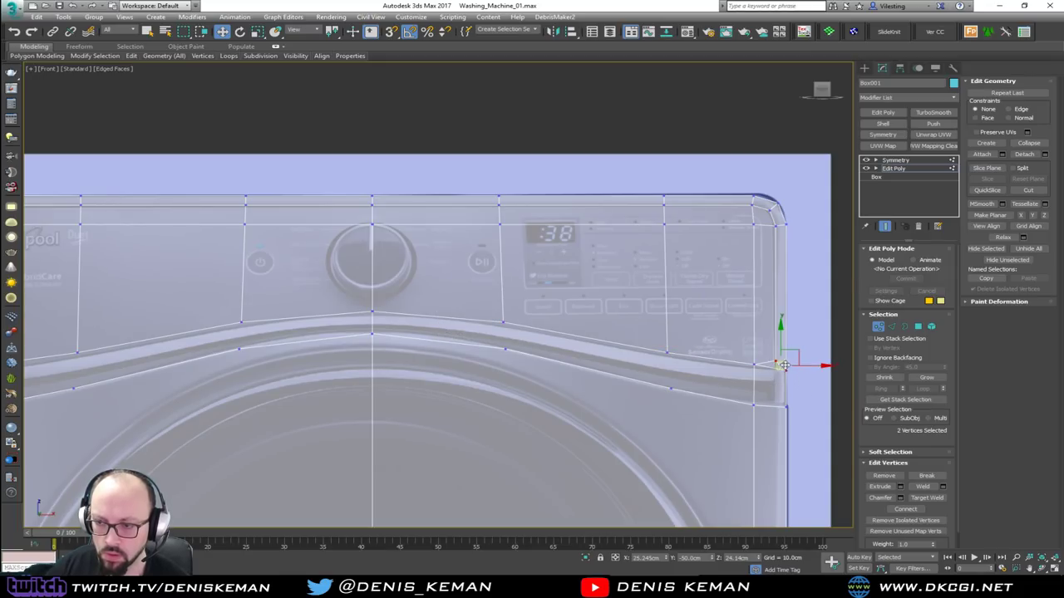
scroll(790, 381, "up", 2)
scroll(688, 337, "up", 2)
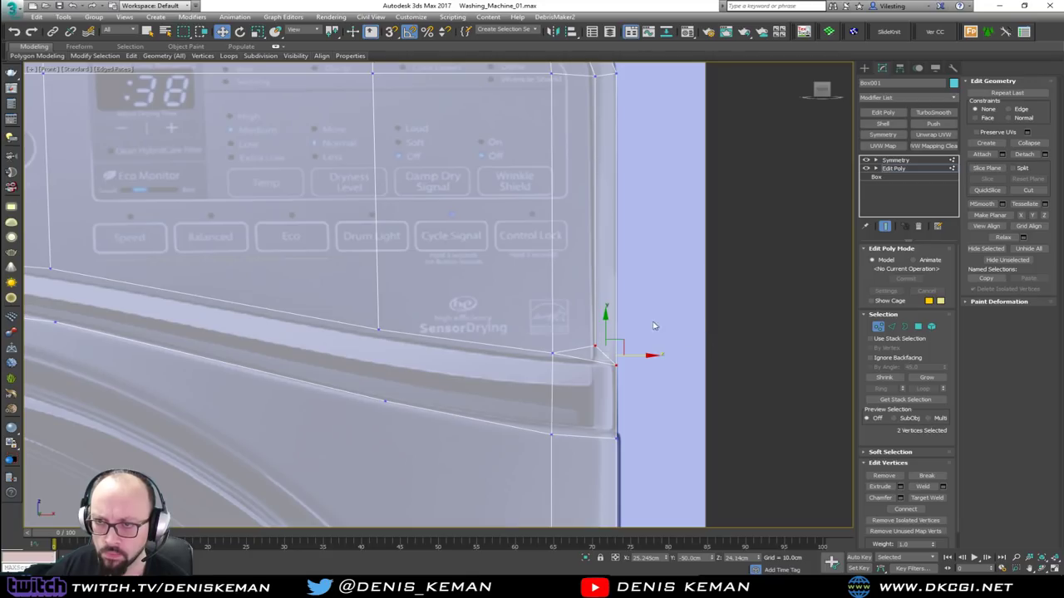
middle_click_drag(629, 258, 637, 349)
left_click(678, 282)
left_click(560, 445)
left_click_drag(561, 420, 560, 427)
left_click_drag(409, 404, 364, 434)
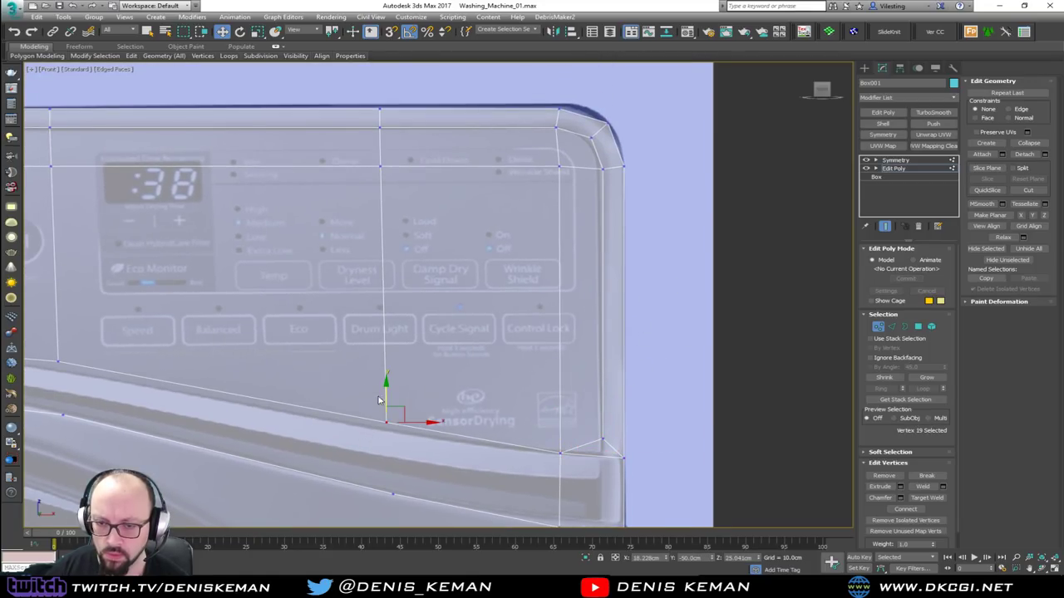
left_click_drag(387, 392, 387, 399)
Lower the curve's inner intermediate vertex and its centre-line vertex to match the blueprint.
middle_click_drag(71, 338, 441, 357)
left_click_drag(442, 357, 420, 384)
mouse_move(185, 334)
left_mouse_down()
mouse_move(138, 372)
mouse_move(163, 333)
left_mouse_up()
scroll(152, 369, "up", 3)
left_click(181, 374)
left_click(173, 369)
middle_click_drag(321, 425, 266, 347)
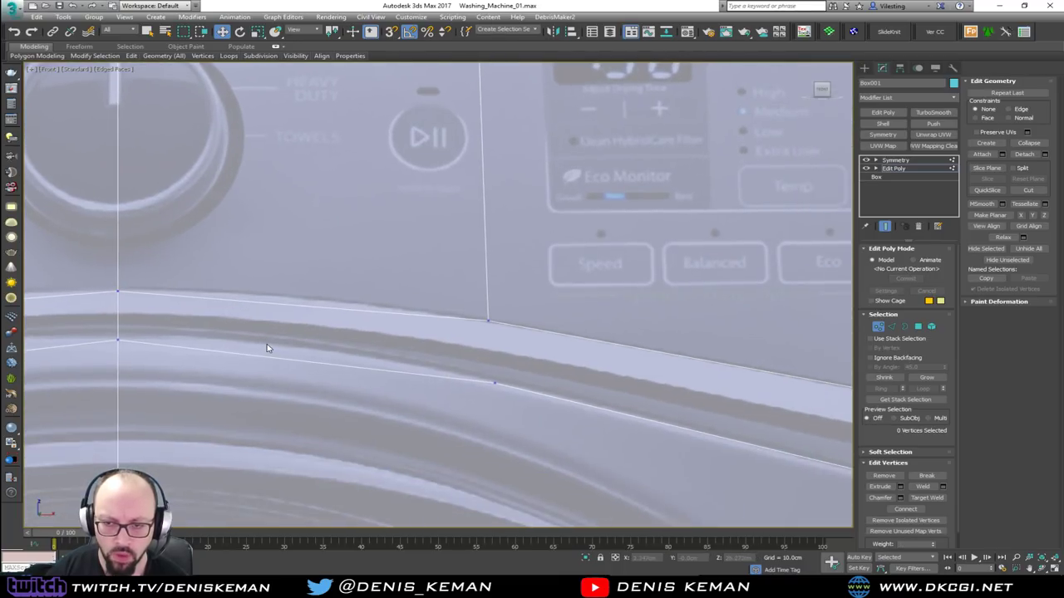
scroll(266, 348, "down", 5)
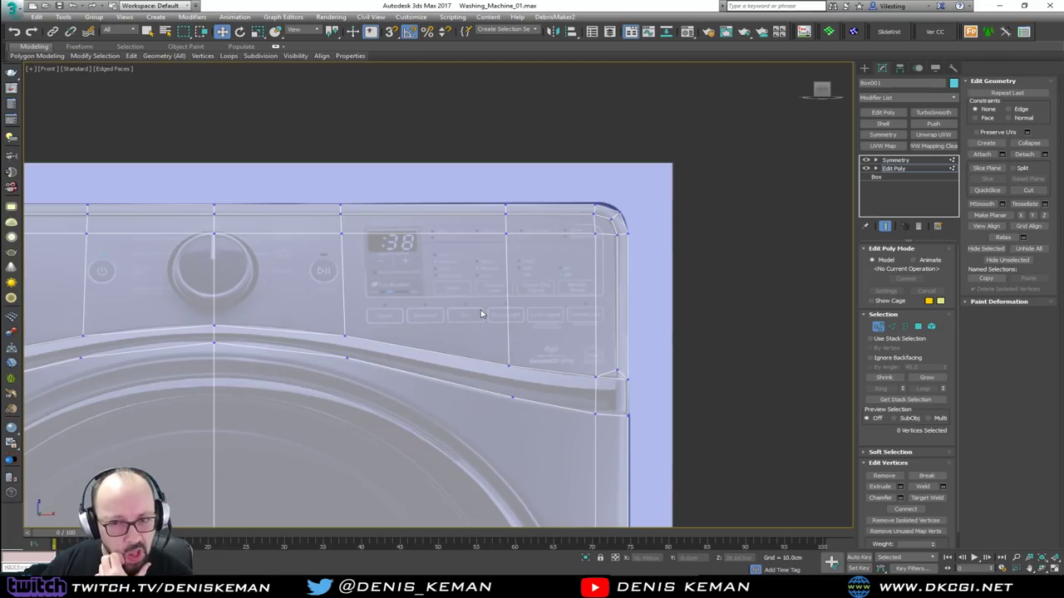
Cut a short vertical edge from the control panel's lower outer corner vertex down to the edge just below it.
left_click(918, 326)
double_click(617, 374)
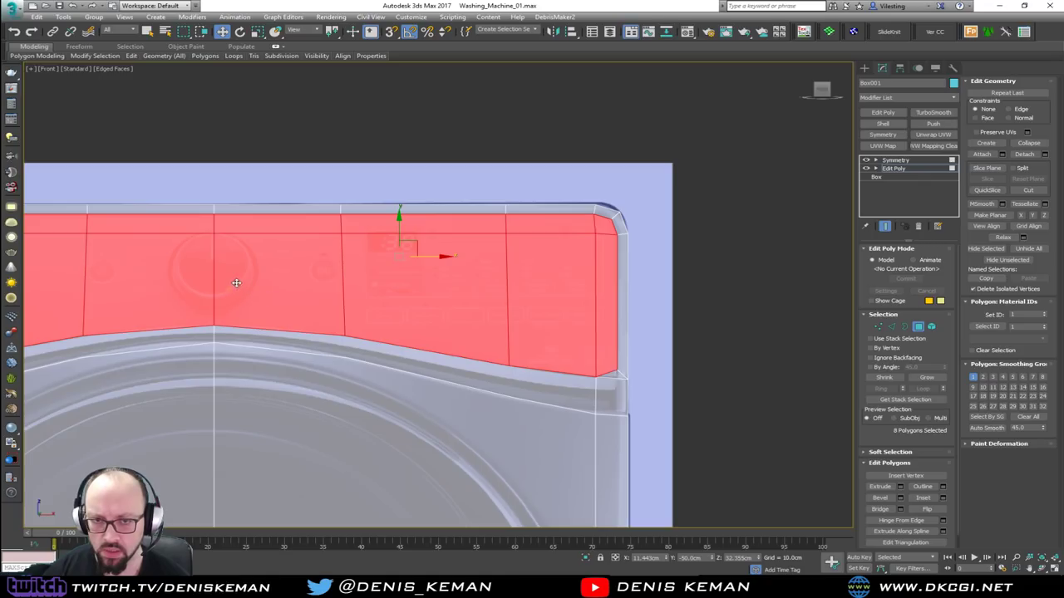
scroll(626, 378, "up", 3)
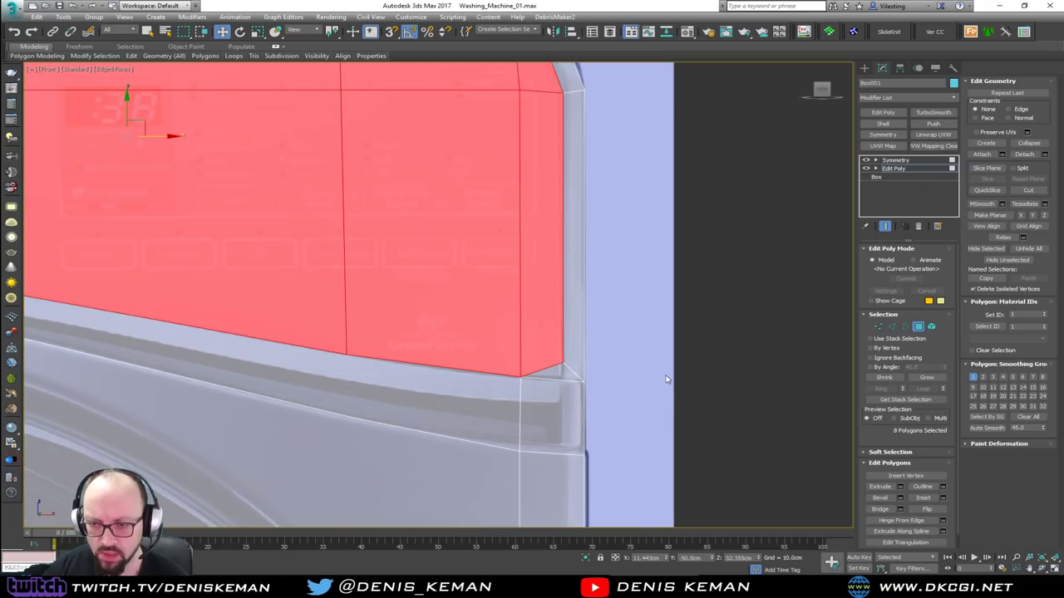
key("1")
key("alt+c")
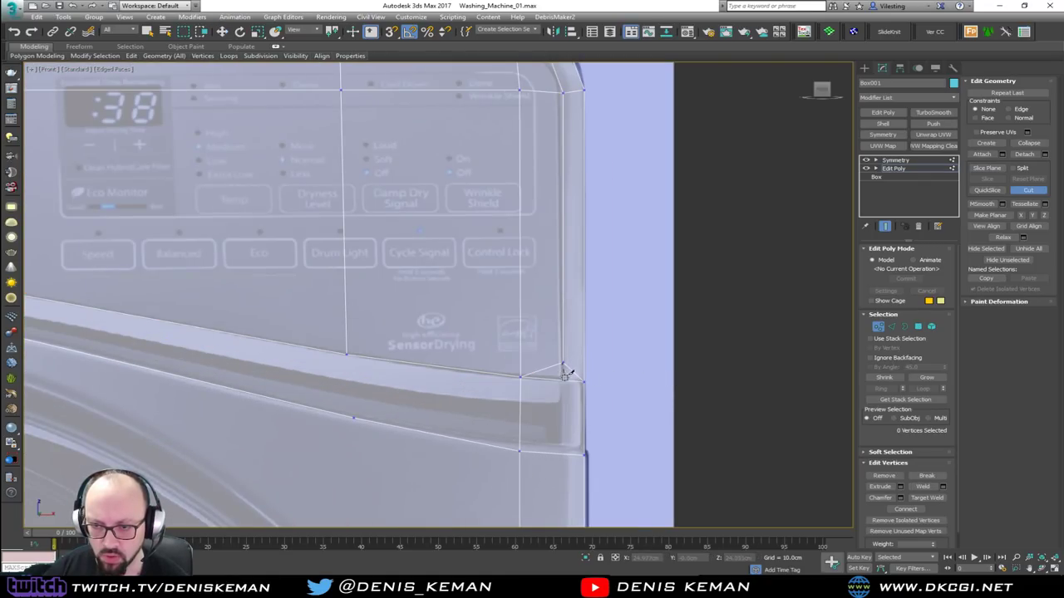
left_click(562, 381)
right_click(590, 388)
right_click(556, 373)
Remove the two diagonal edges on either side of the new cut at the control panel's lower outer corner.
key("2")
left_click(552, 368)
left_click(574, 372, "ctrl")
key("ctrl+BackSpace")
scroll(563, 370, "down", 2)
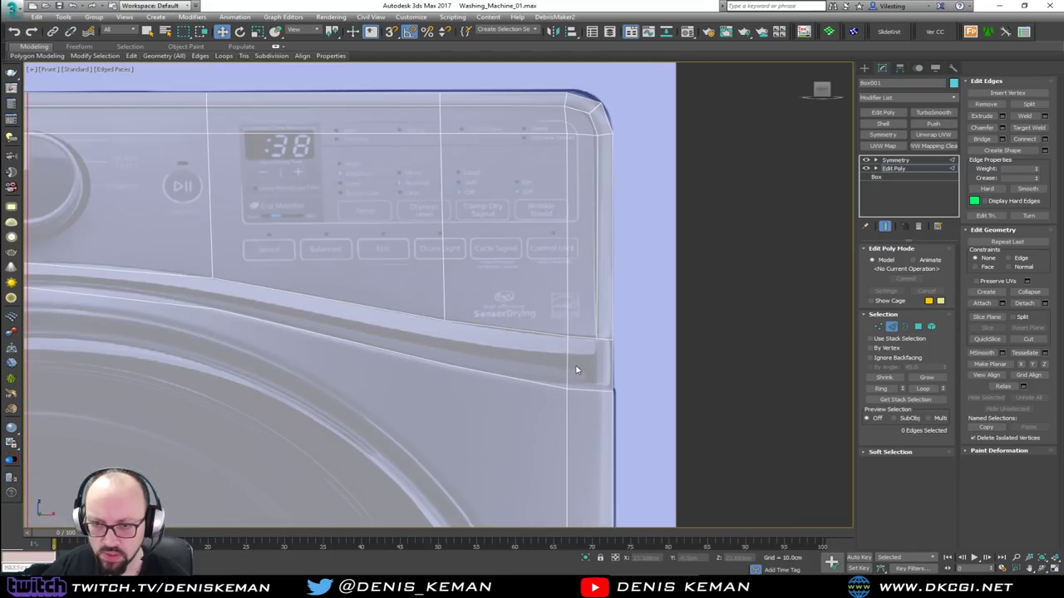
Delete the curved strip of polygons between the control panel and the lower front, including its outer end.
middle_click_drag(198, 288, 315, 295)
scroll(315, 296, "down", 2)
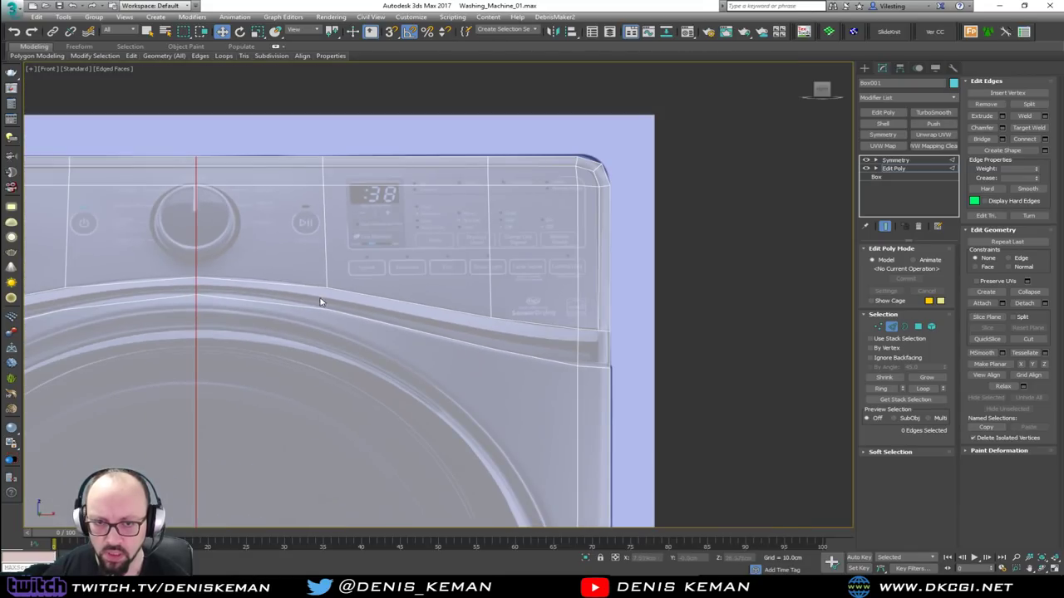
key("4")
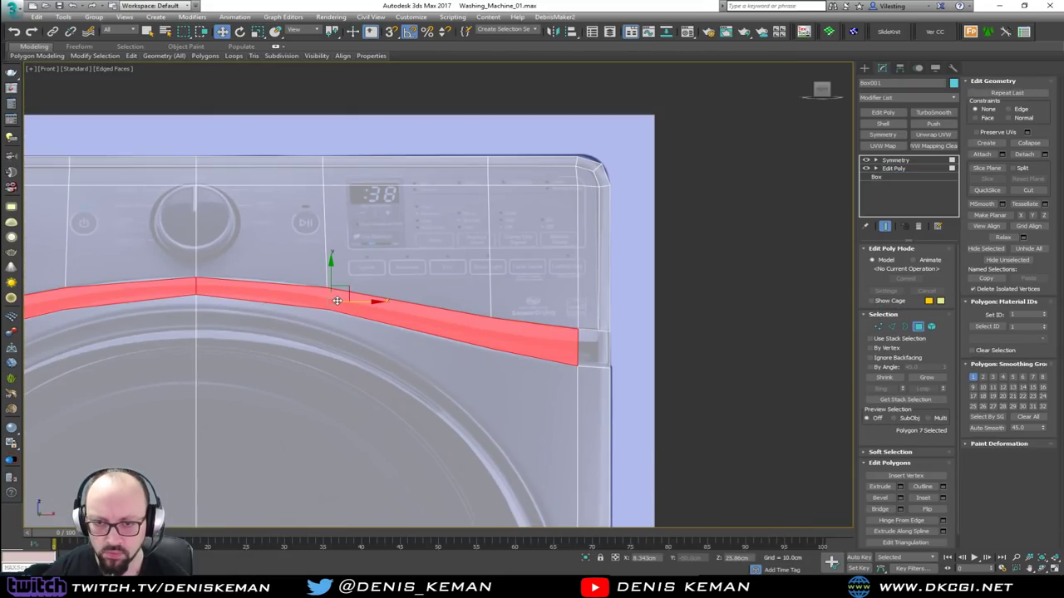
left_click(583, 350, "ctrl")
key("Delete")
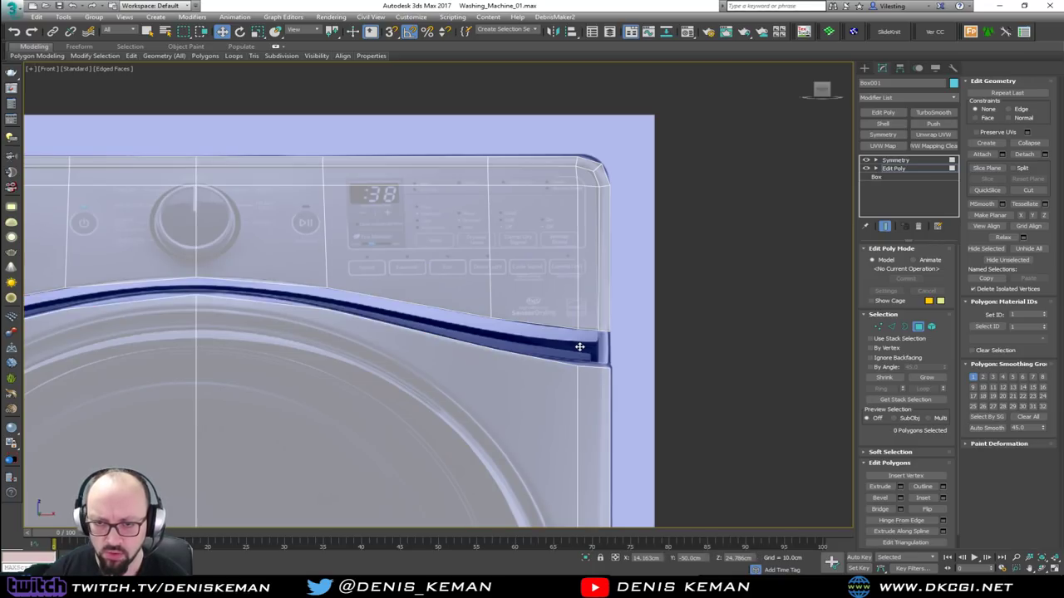
key("1")
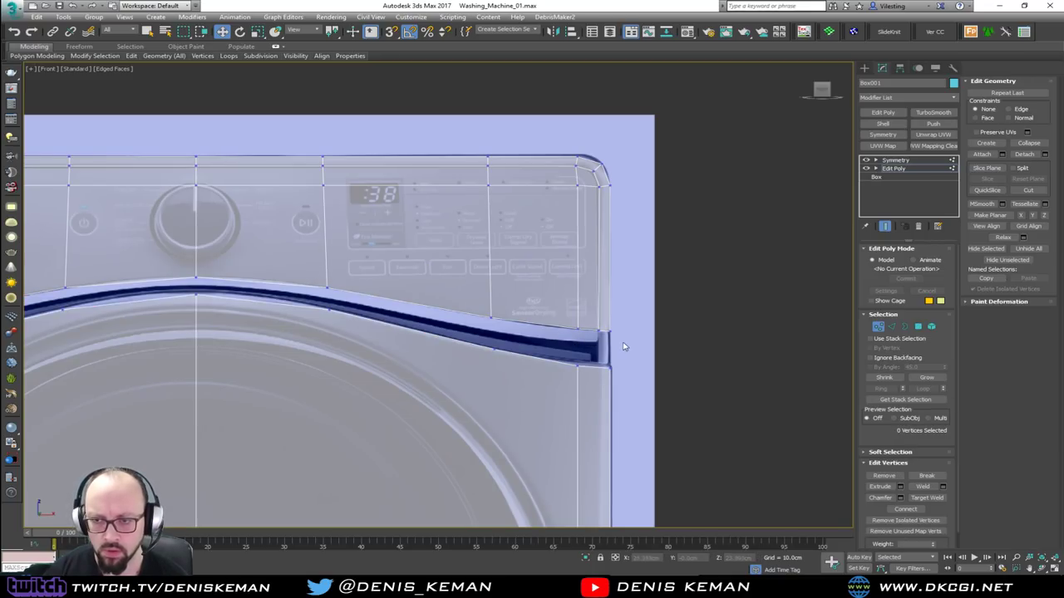
Extrude the eight control panel polygons inward by -1 cm, leaving the narrow outer border in place.
key("4")
left_click(166, 216)
left_click(383, 189, "ctrl")
left_click(390, 176, "ctrl")
left_click(532, 175, "ctrl")
left_click(527, 225, "ctrl")
left_click(586, 239, "ctrl")
left_click(588, 181, "ctrl")
key("alt+w")
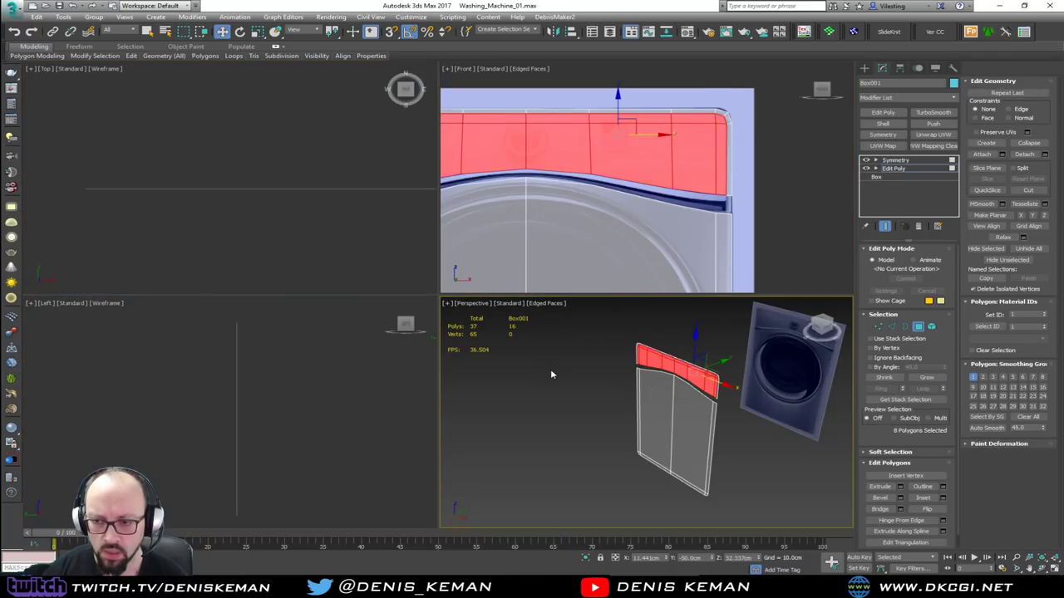
key("alt+w")
scroll(502, 268, "up", 3)
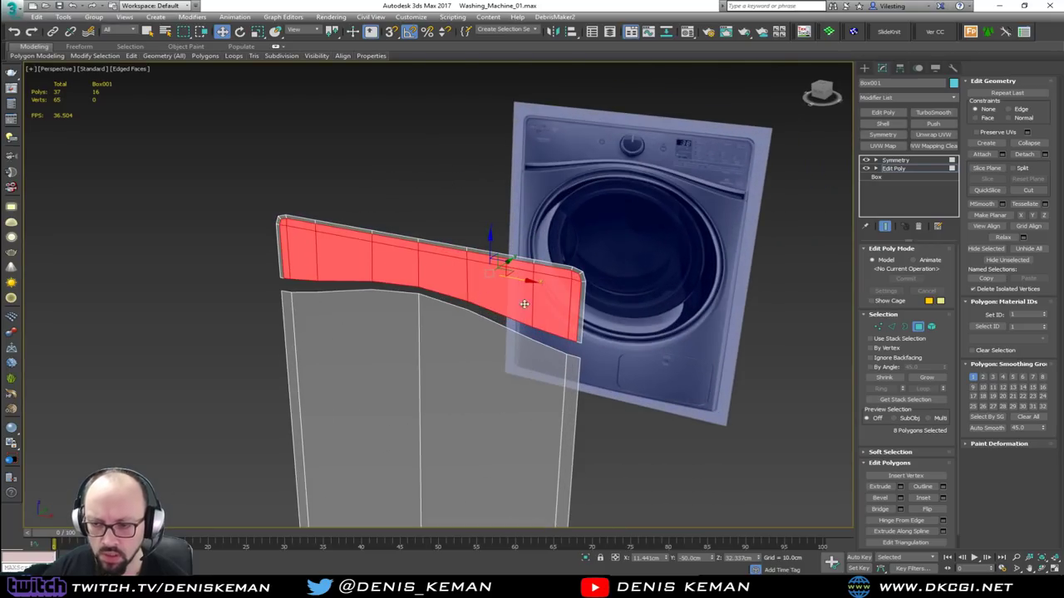
left_click(899, 487)
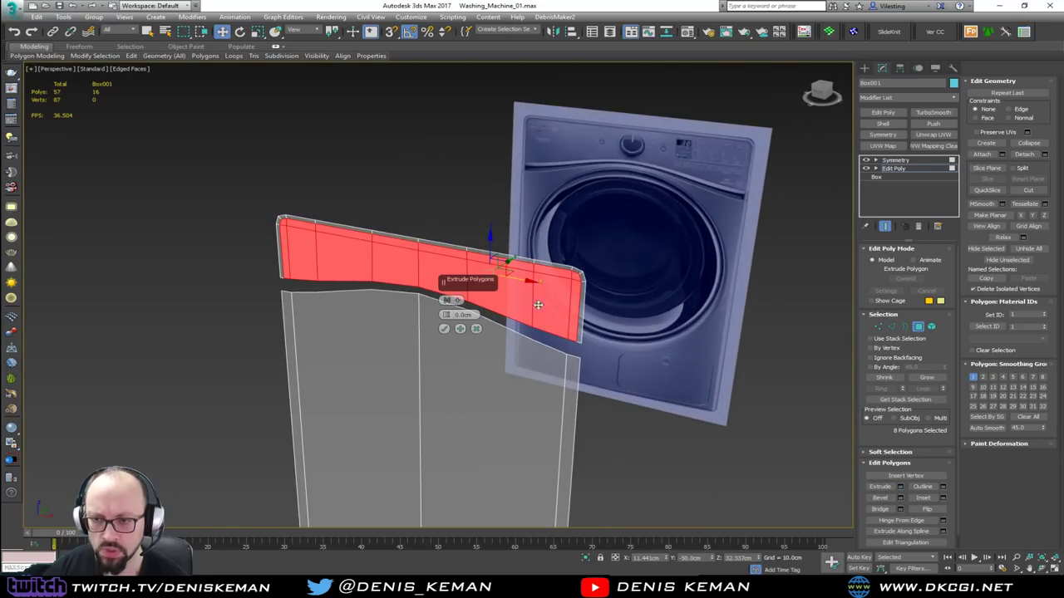
left_click_drag(445, 317, 522, 316)
type("1")
key("Return")
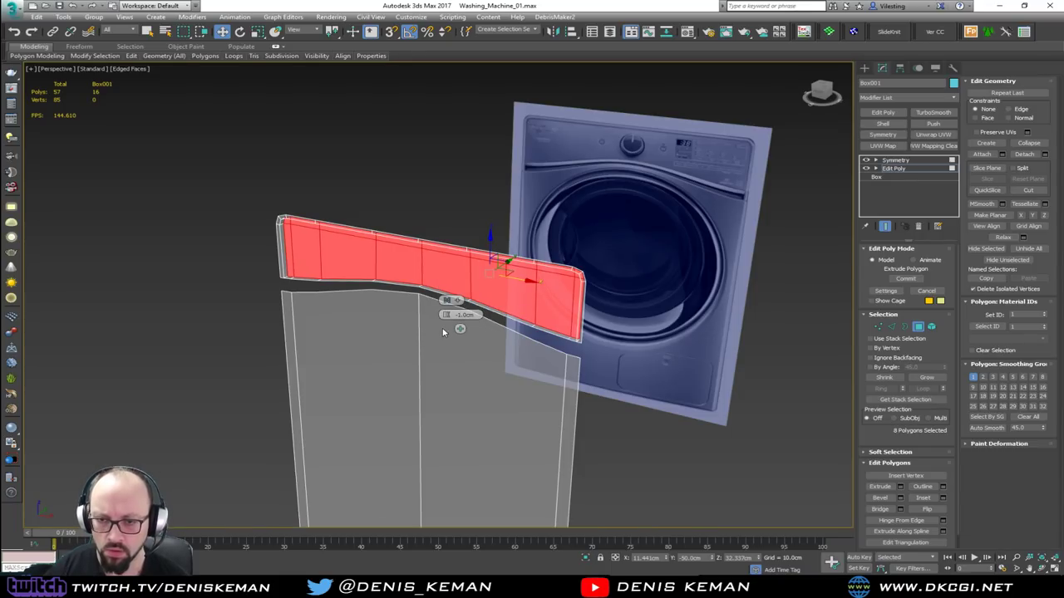
left_click(444, 329)
Delete the four side faces the extrusion left along the control panel's curved lower edge.
middle_click_drag(314, 284, 267, 278, "alt")
scroll(264, 277, "up", 5)
left_click(276, 302)
middle_click_drag(552, 308, 227, 279)
left_click(145, 253)
left_click(231, 281, "ctrl")
left_click(349, 309, "ctrl")
left_click(428, 333, "ctrl")
mouse_move(399, 290)
middle_mouse_down()
mouse_move(403, 316)
mouse_move(416, 301)
middle_mouse_up()
scroll(405, 325, "down", 5)
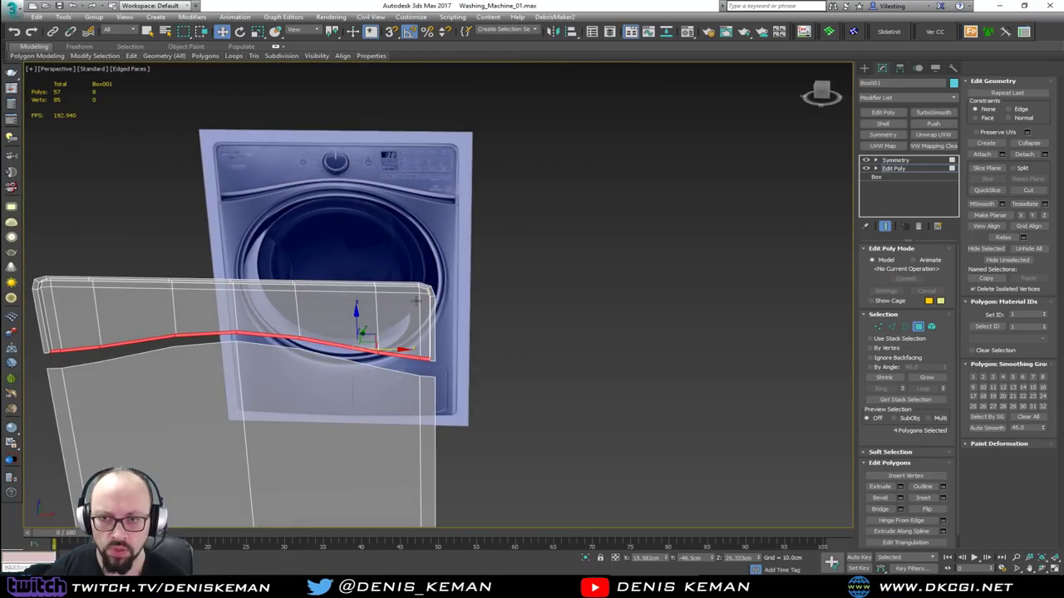
key("alt+w")
key("alt+w")
key("alt+w")
middle_click(585, 374)
key("alt+w")
Turn off the see-through display and inspect the recessed control panel from several angles.
scroll(396, 359, "up", 5)
left_click(398, 364)
middle_click_drag(397, 362, 481, 293, "alt")
left_click(918, 326)
scroll(404, 283, "down", 2)
key("alt+q")
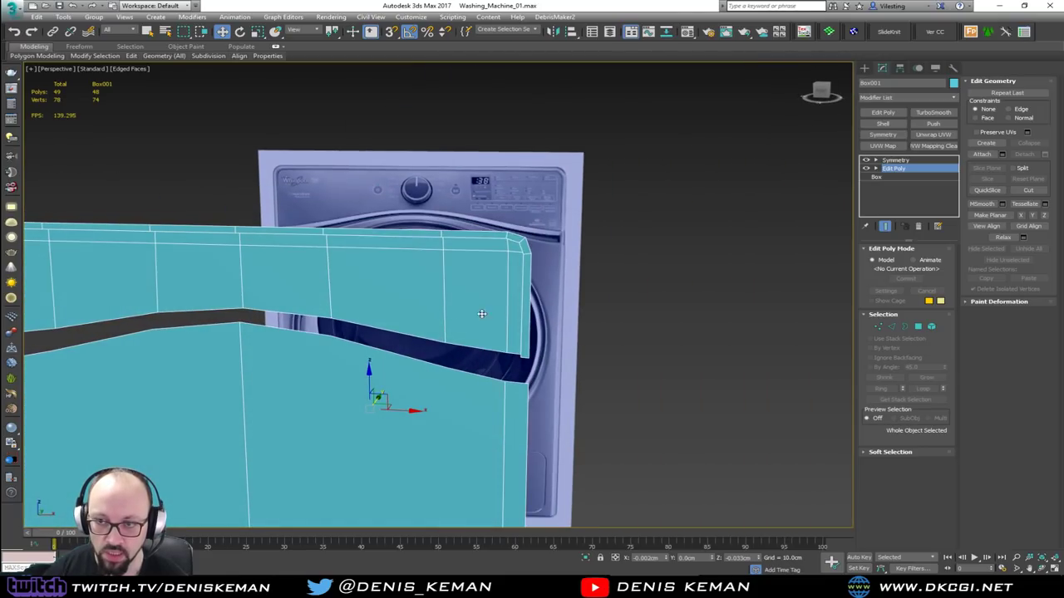
left_click(616, 296)
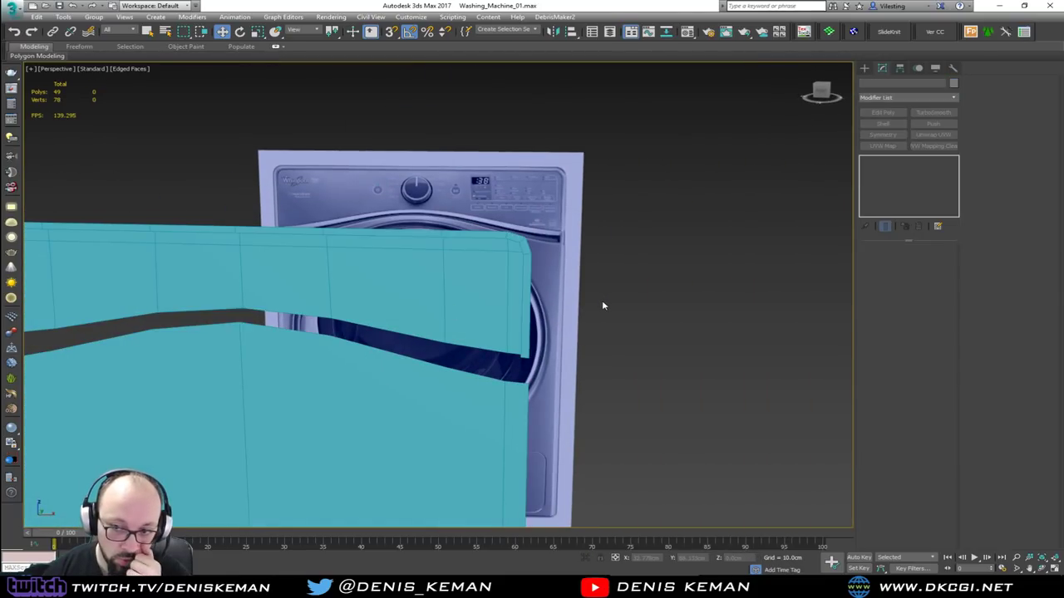
left_click(379, 311)
mouse_move(379, 311)
middle_mouse_down("alt")
mouse_move(319, 309)
mouse_move(373, 303)
middle_mouse_up("alt")
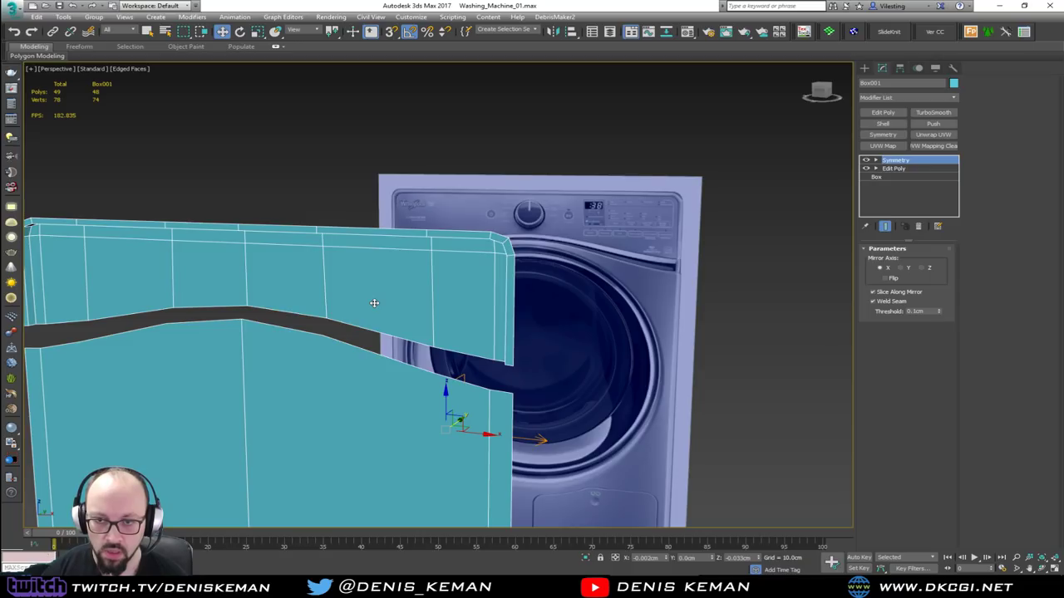
middle_click_drag(489, 301, 516, 294, "alt")
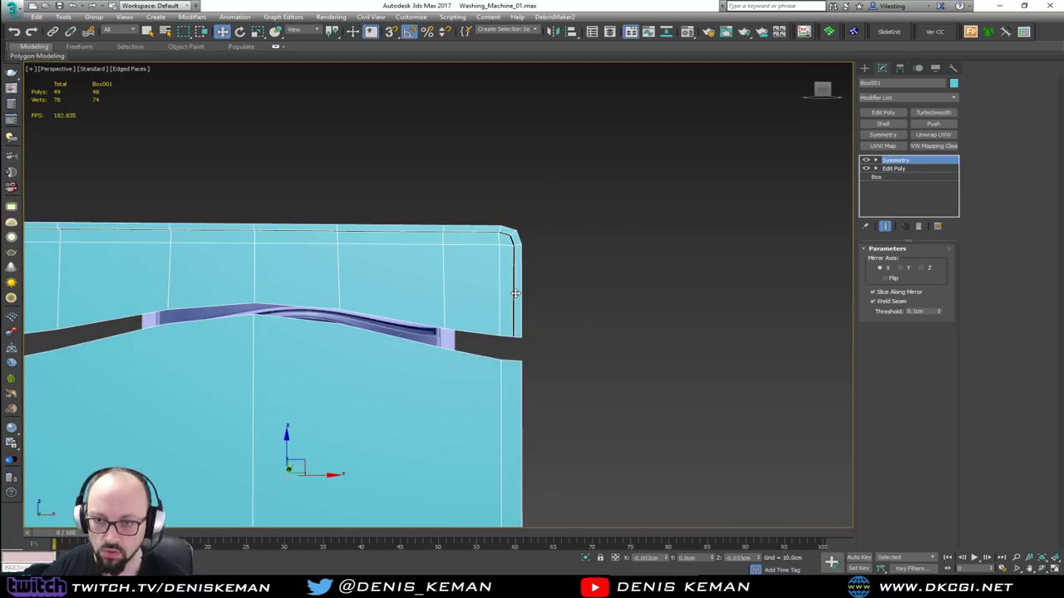
Chamfer the outer edge loop around the control panel recess by 0.1 cm with 2 segments.
left_click(911, 169)
scroll(518, 274, "up", 4)
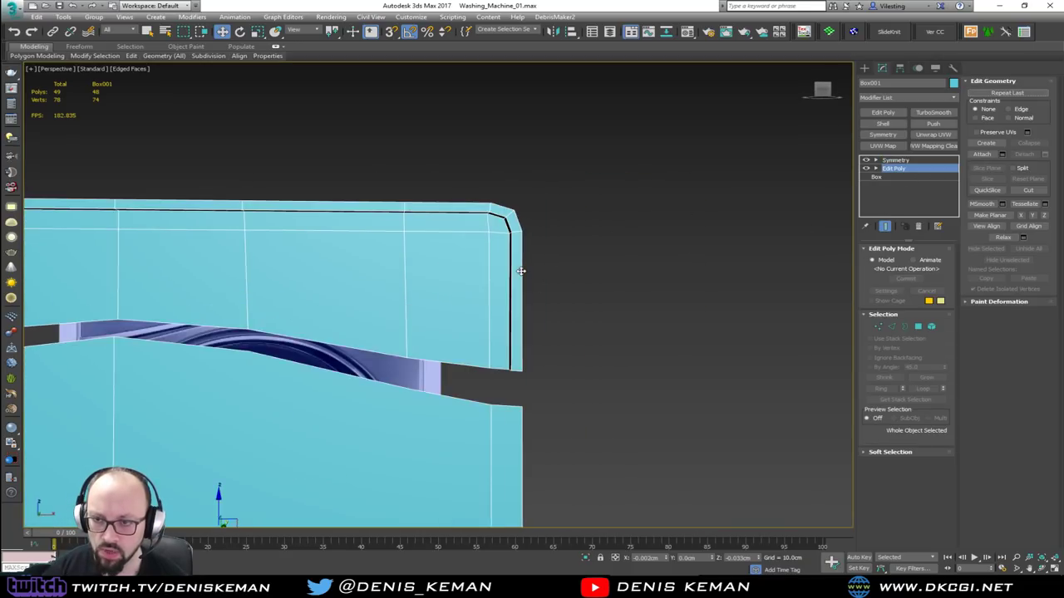
key("2")
double_click(505, 308)
middle_click_drag(505, 309, 499, 274, "alt")
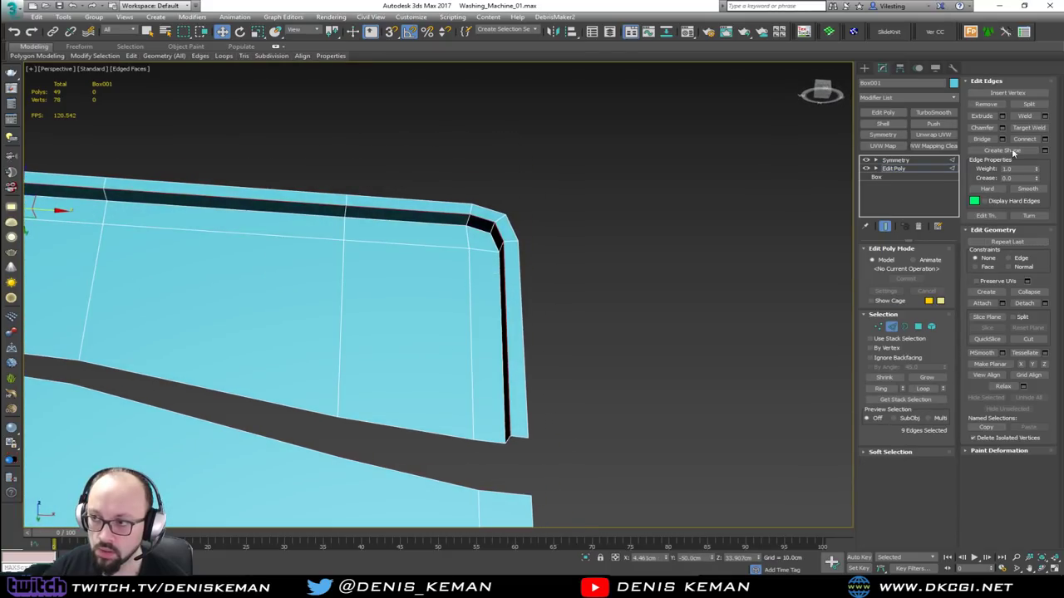
left_click(1002, 127)
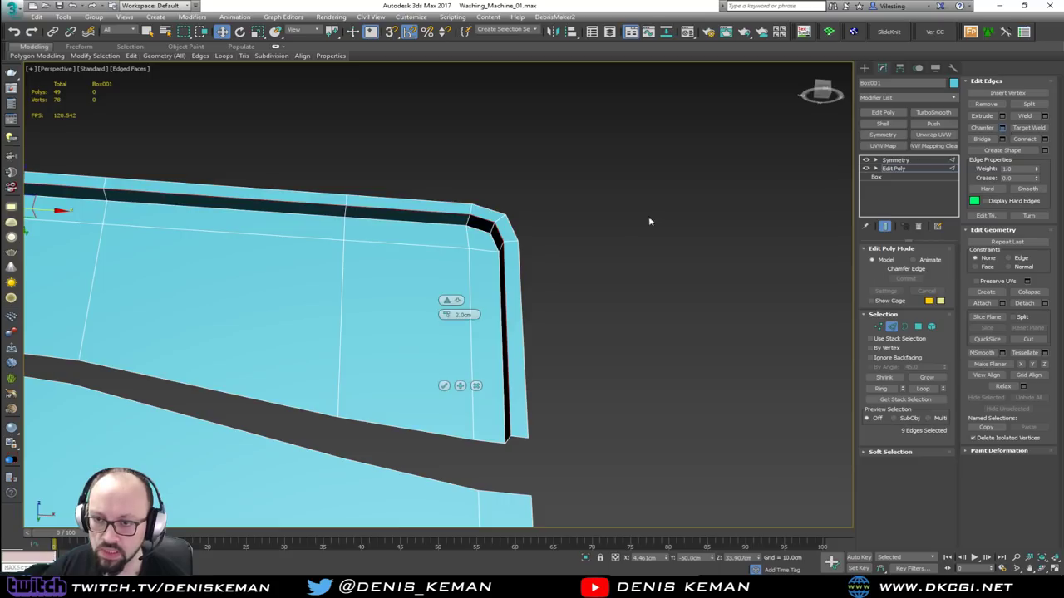
right_click(453, 314)
left_click_drag(446, 310, 446, 312)
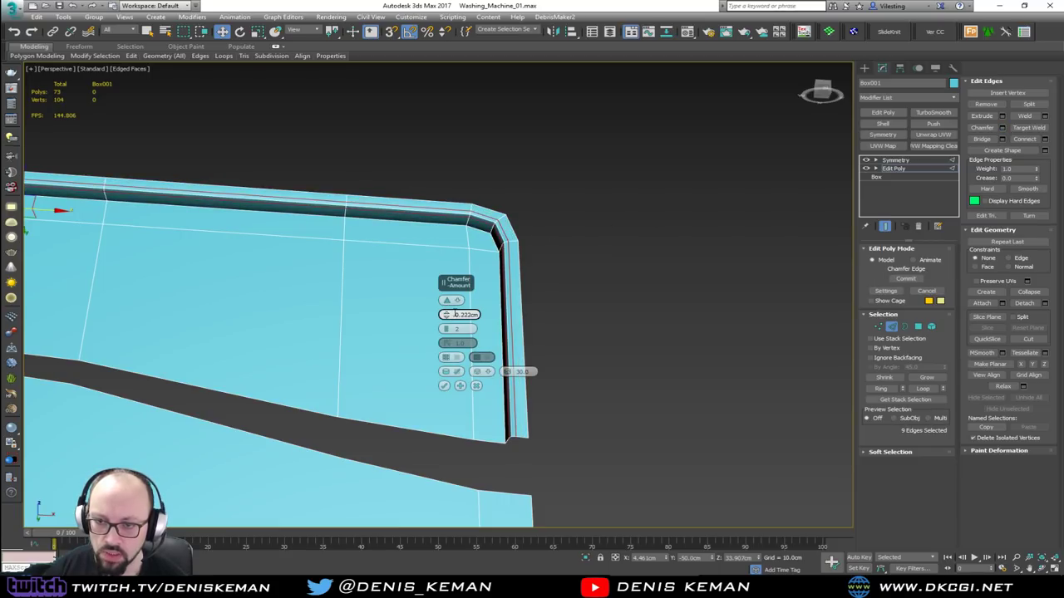
type("0.1")
key("Return")
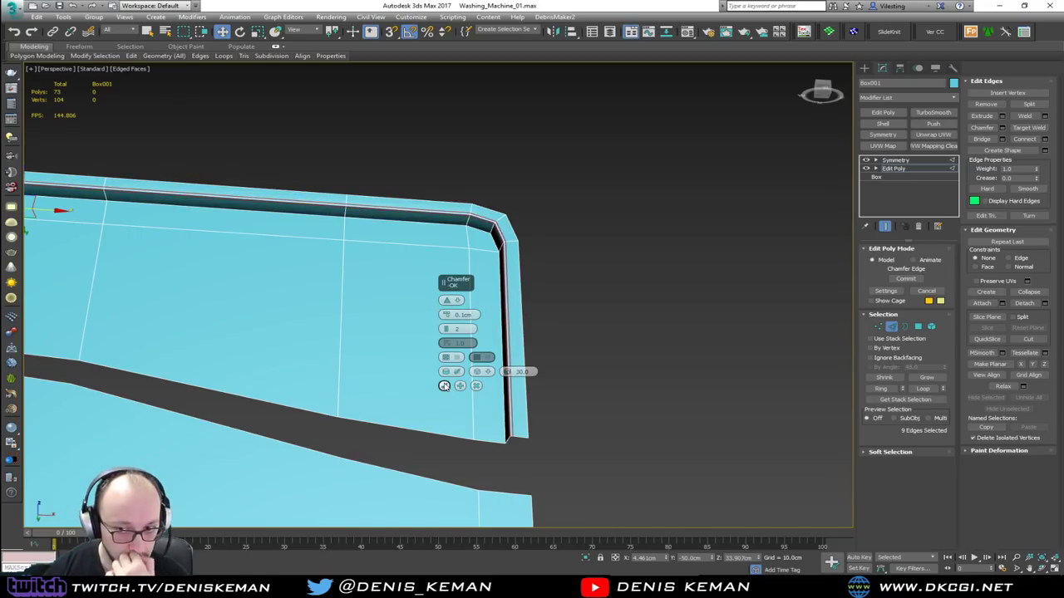
left_click(445, 388)
left_click(892, 327)
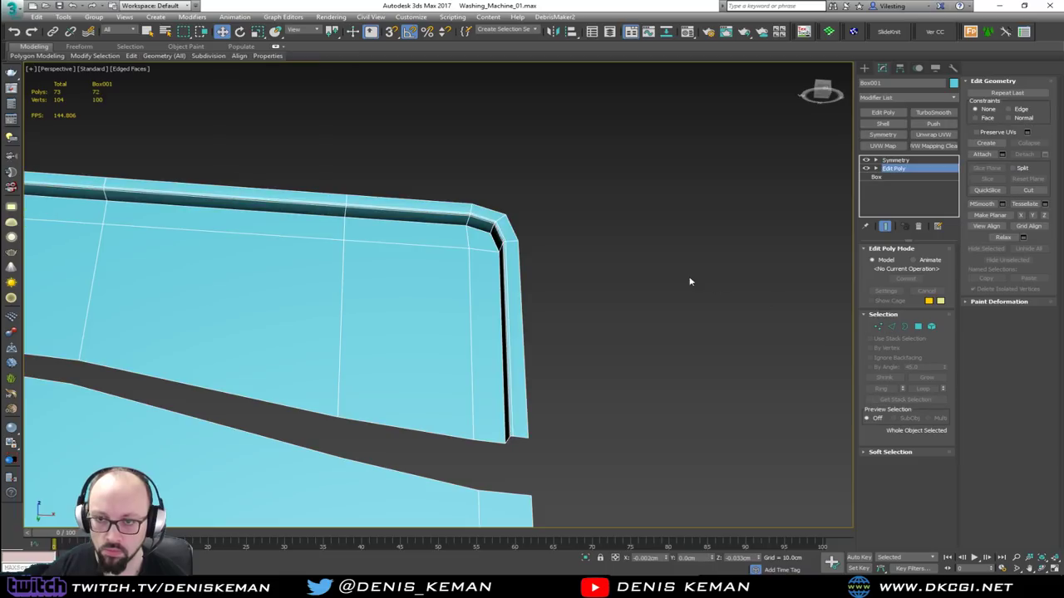
Add a TurboSmooth modifier above Edit Poly and view the smoothed panel without edge lines.
left_click(933, 112)
left_click(648, 209)
key("F4")
middle_click_drag(319, 248, 501, 254, "alt")
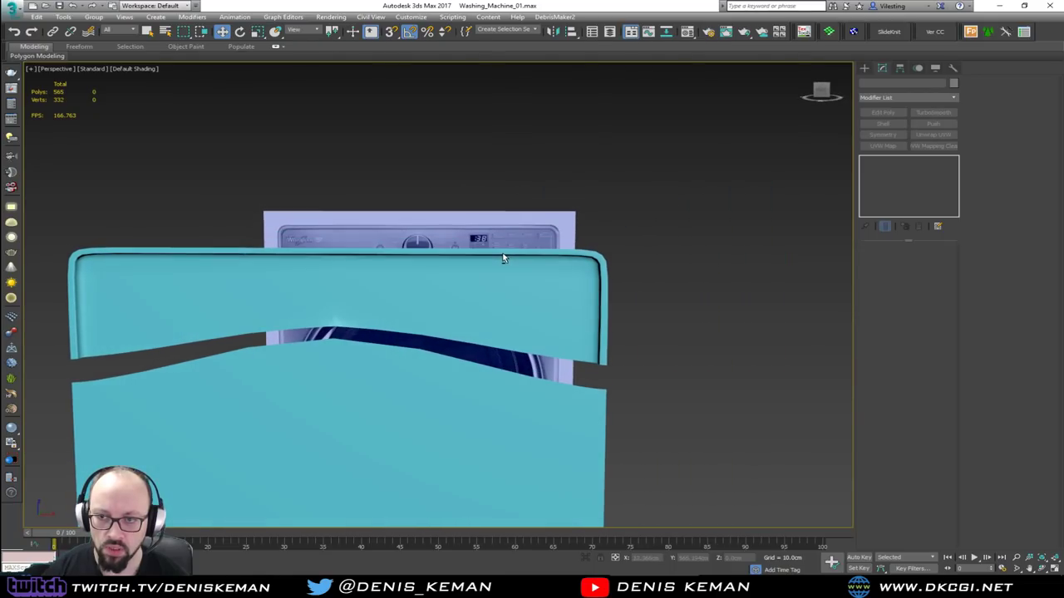
Reorder the modifiers so Symmetry sits below TurboSmooth, and show the edges on the smoothed mesh.
left_click(551, 294)
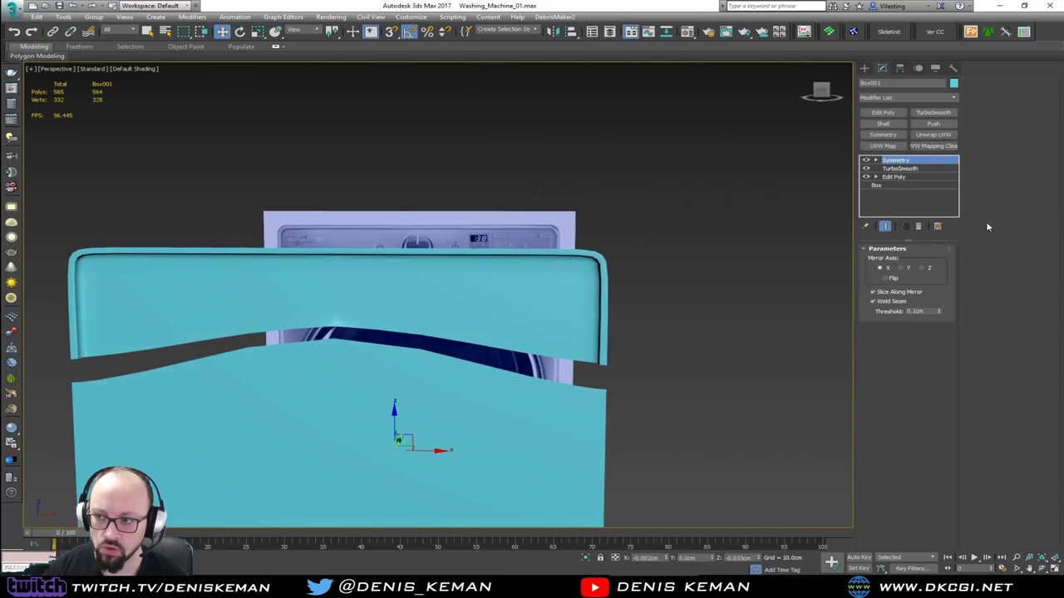
left_click_drag(898, 163, 897, 177)
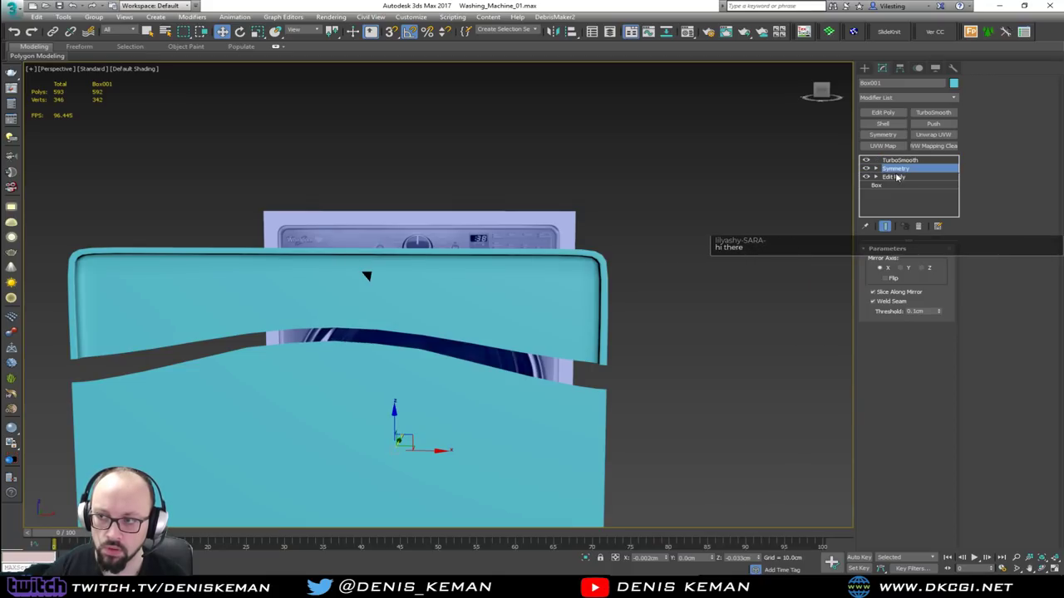
left_click(902, 160)
key("F4")
scroll(421, 284, "up", 5)
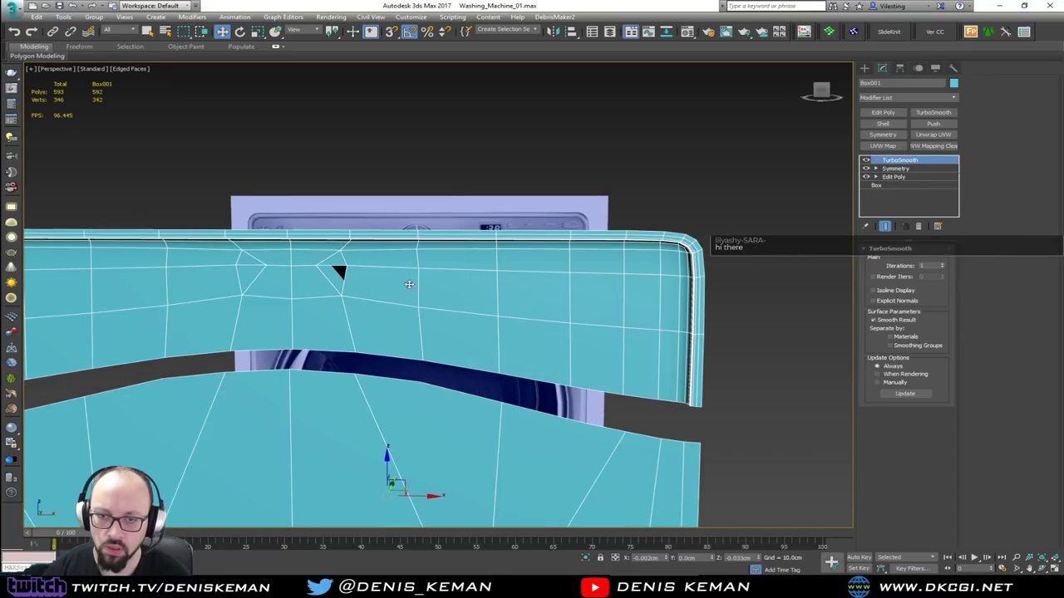
Disable TurboSmooth and show the mirrored end result at vertex level to check the mesh around the centre line.
left_click(892, 177)
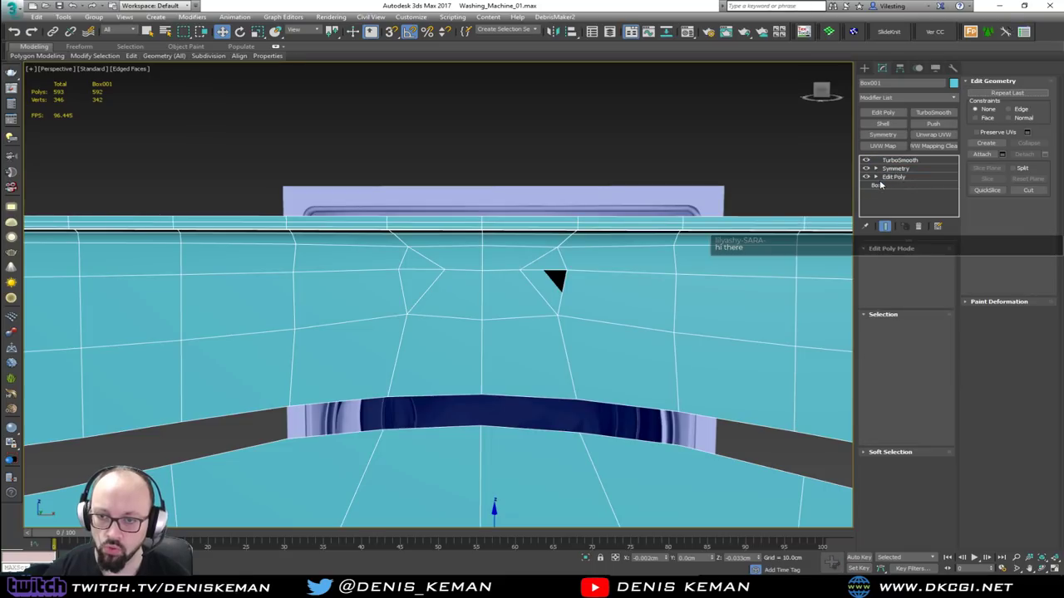
key("1")
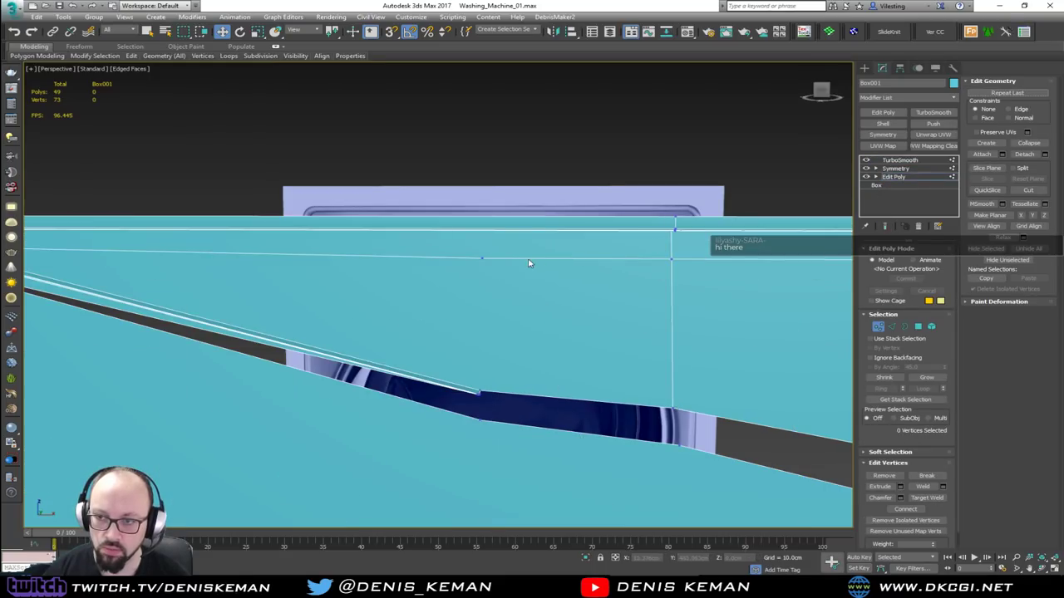
scroll(529, 263, "down", 5)
middle_click_drag(644, 272, 386, 266)
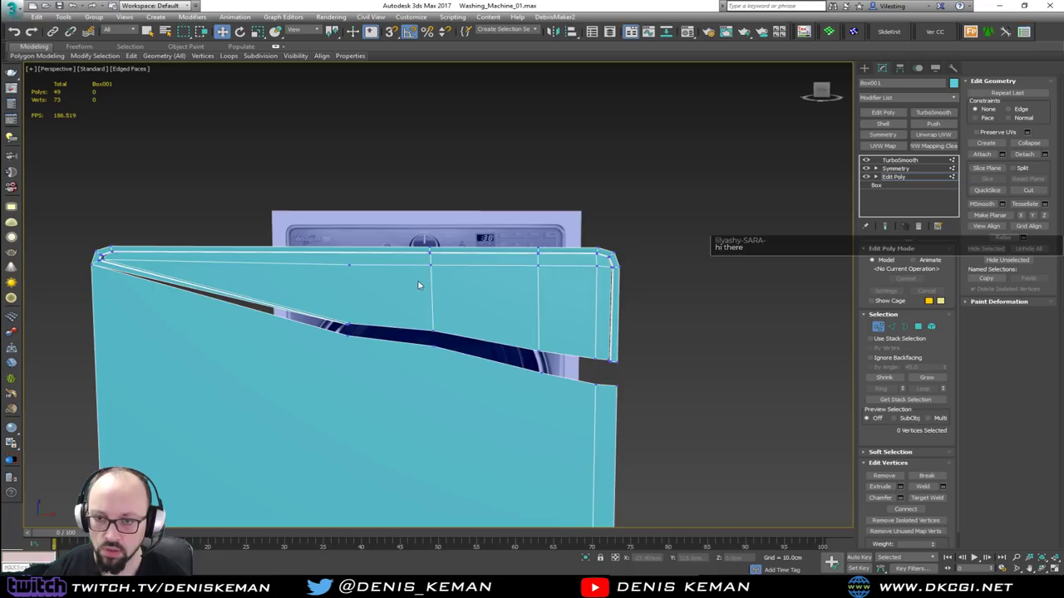
key("ctrl+e")
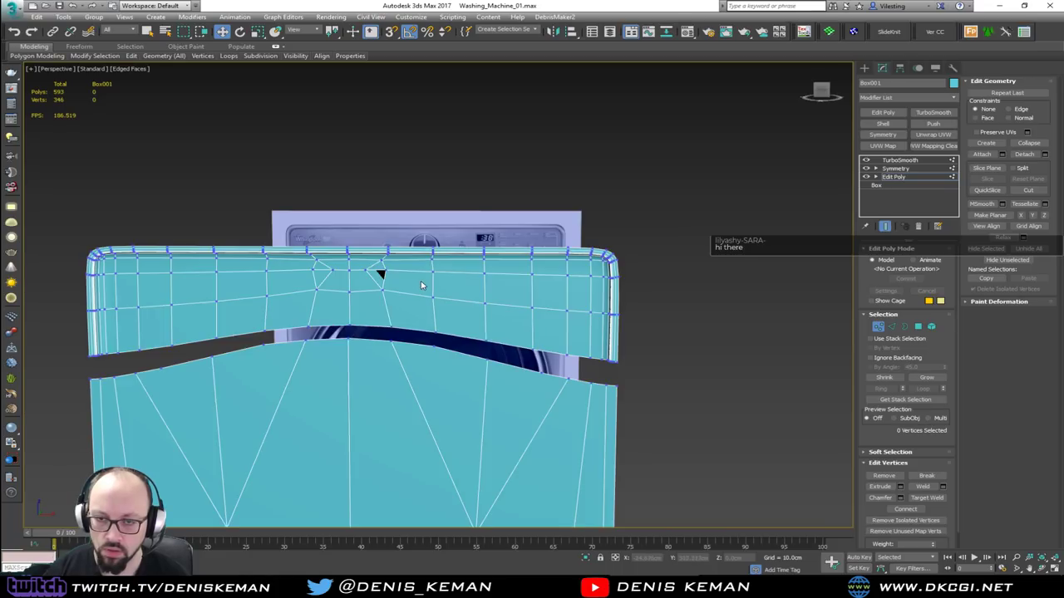
left_click(866, 160)
scroll(355, 261, "up", 5)
middle_click_drag(358, 252, 383, 285, "alt")
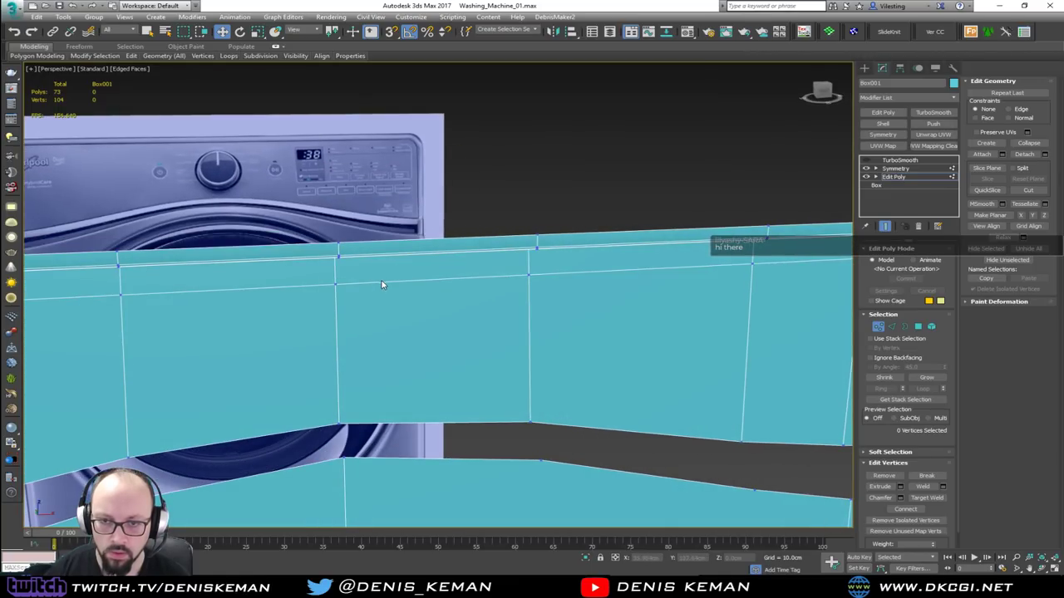
Add a second Edit Poly modifier directly above Symmetry and work on its vertices.
left_click(895, 168)
left_click(881, 113)
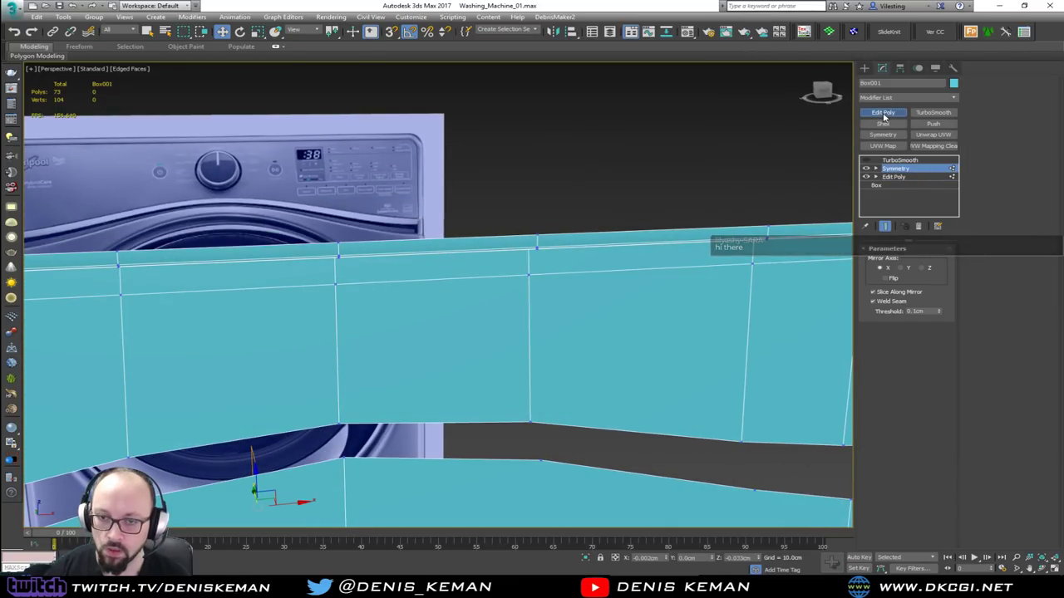
key("1")
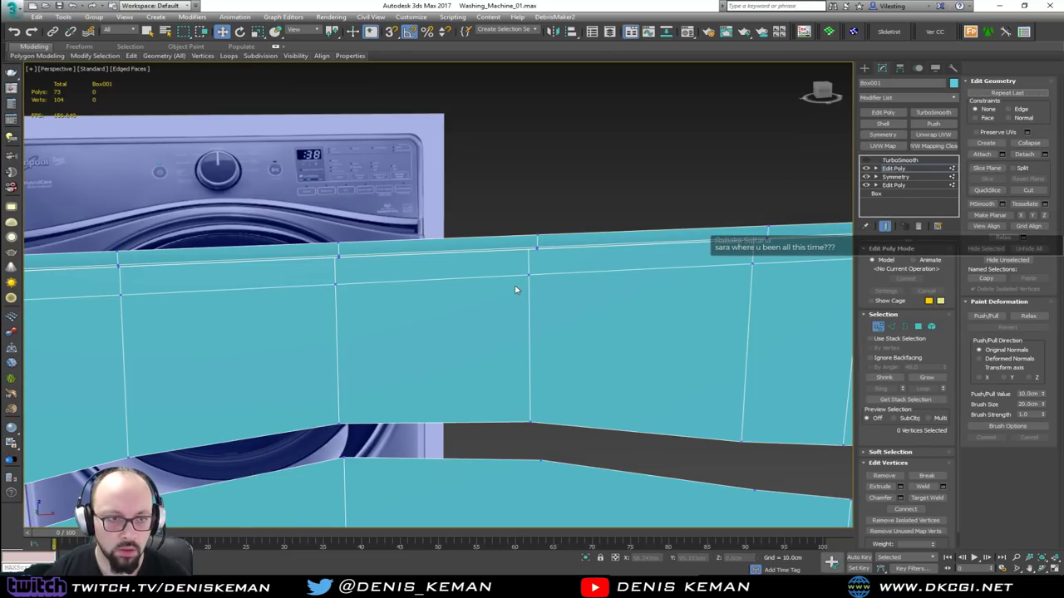
middle_click_drag(567, 306, 530, 286)
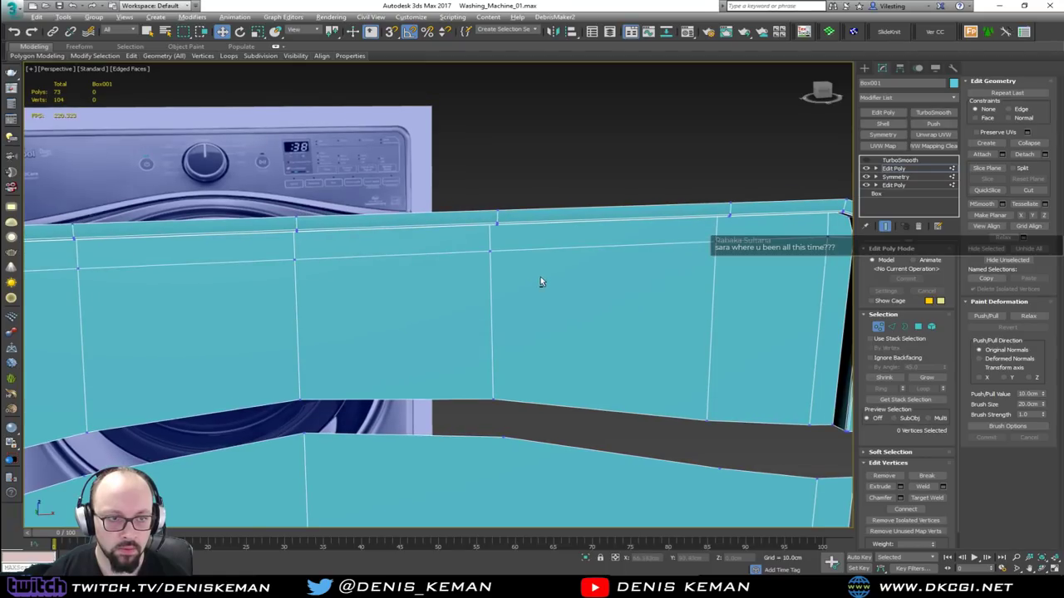
Examine the mirrored panel's unsmoothed mesh around the centre line at polygon and edge level.
scroll(531, 282, "down", 4)
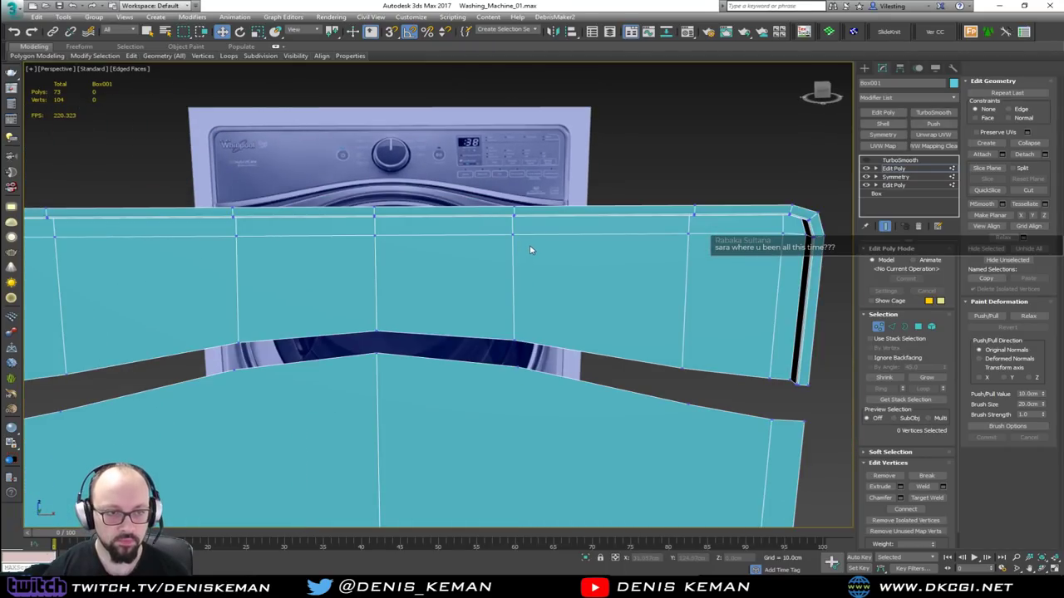
scroll(527, 272, "down", 3)
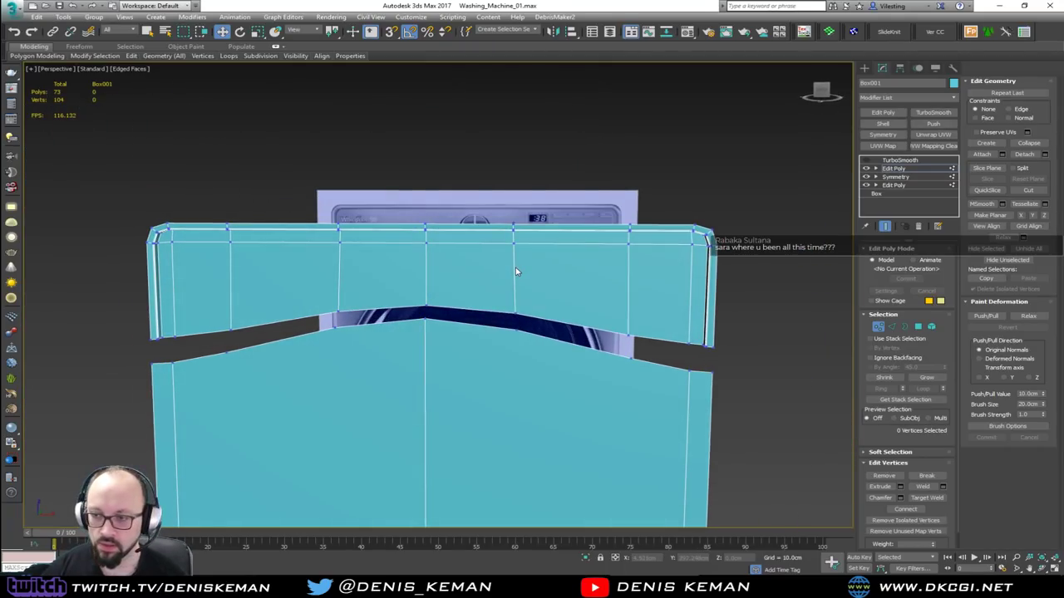
left_click(879, 326)
scroll(426, 264, "up", 5)
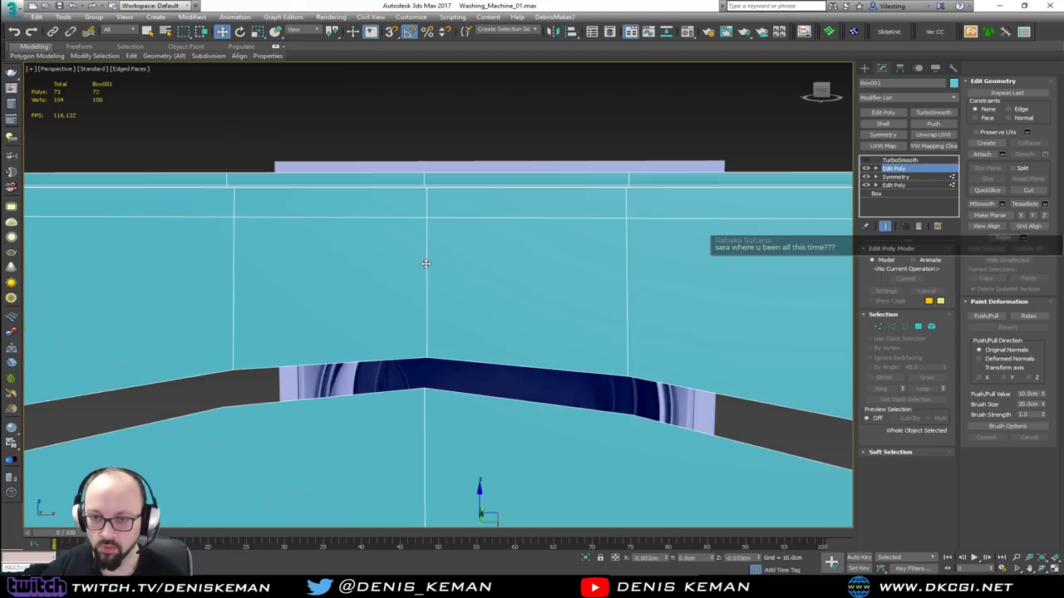
key("4")
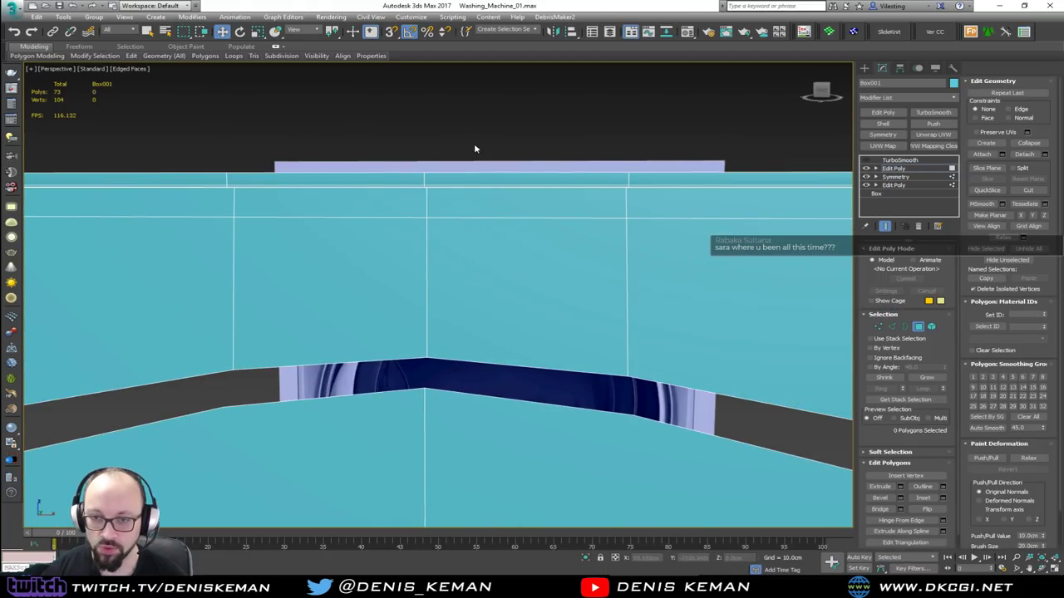
middle_click_drag(500, 150, 491, 185)
key("2")
key("2")
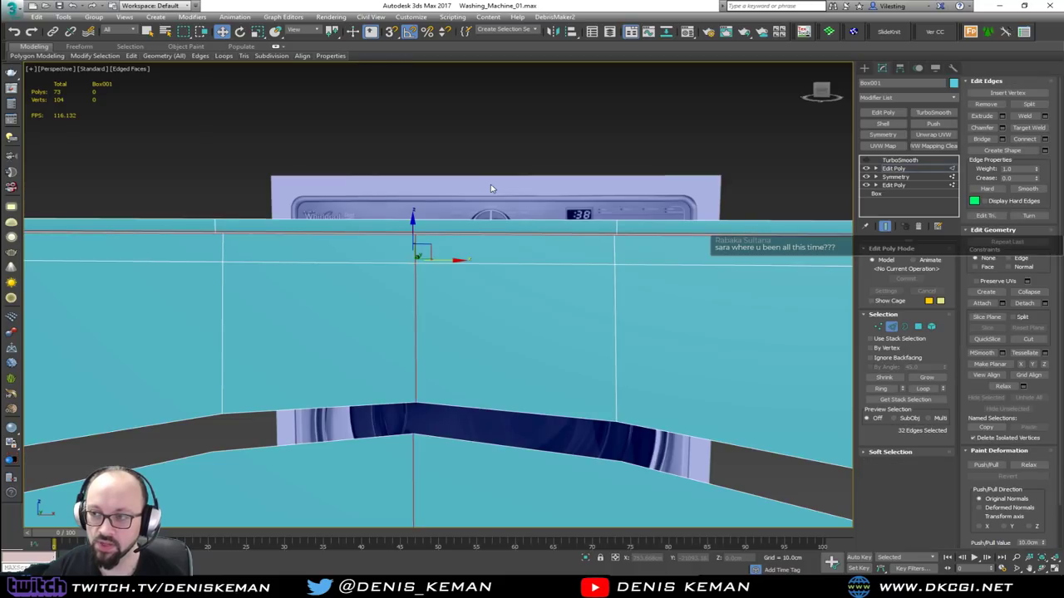
left_click(912, 185)
key("1")
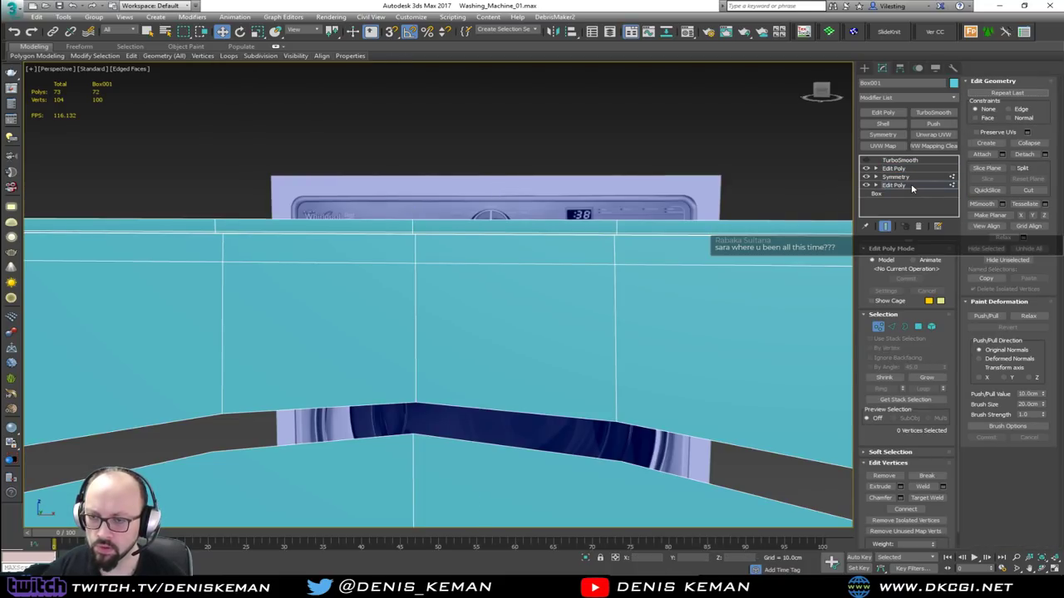
Return to the upper Edit Poly, enable TurboSmooth and inspect the smoothed mesh near the centre line for topology errors.
left_click(912, 186)
left_click(889, 167)
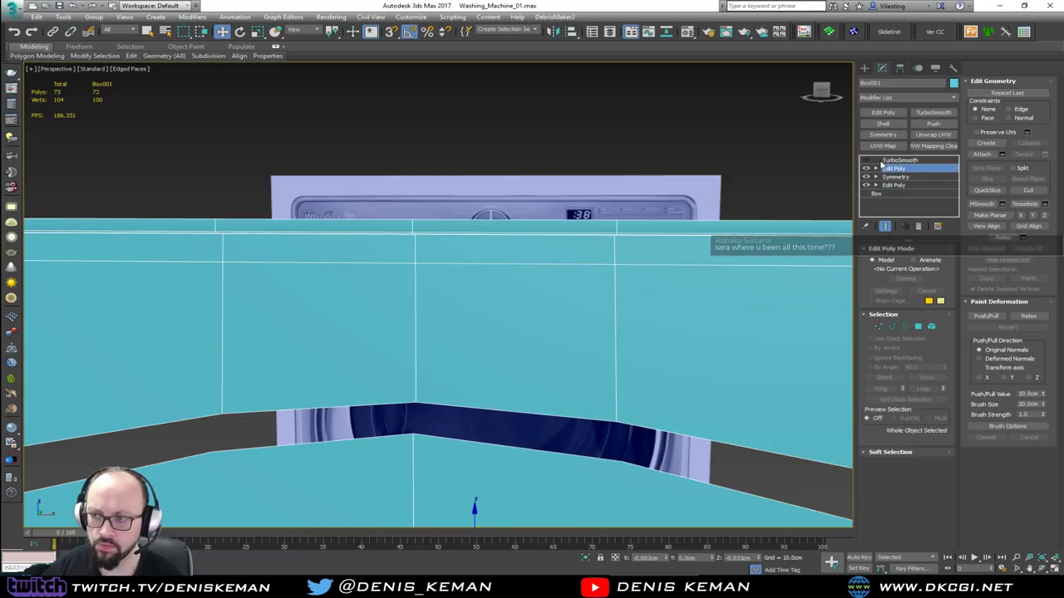
left_click(866, 160)
scroll(483, 279, "up", 3)
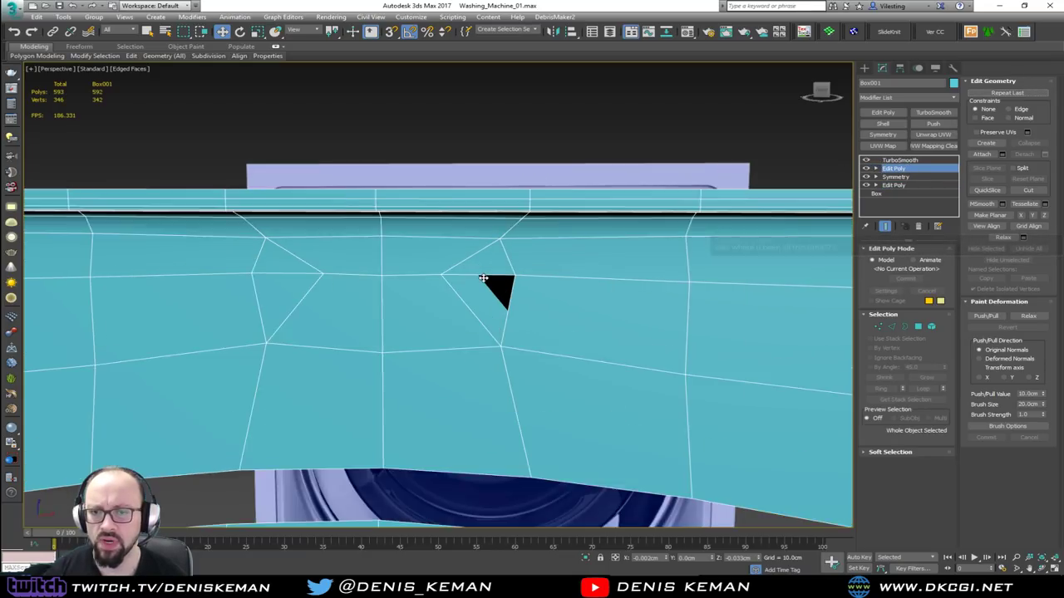
scroll(483, 278, "up", 2)
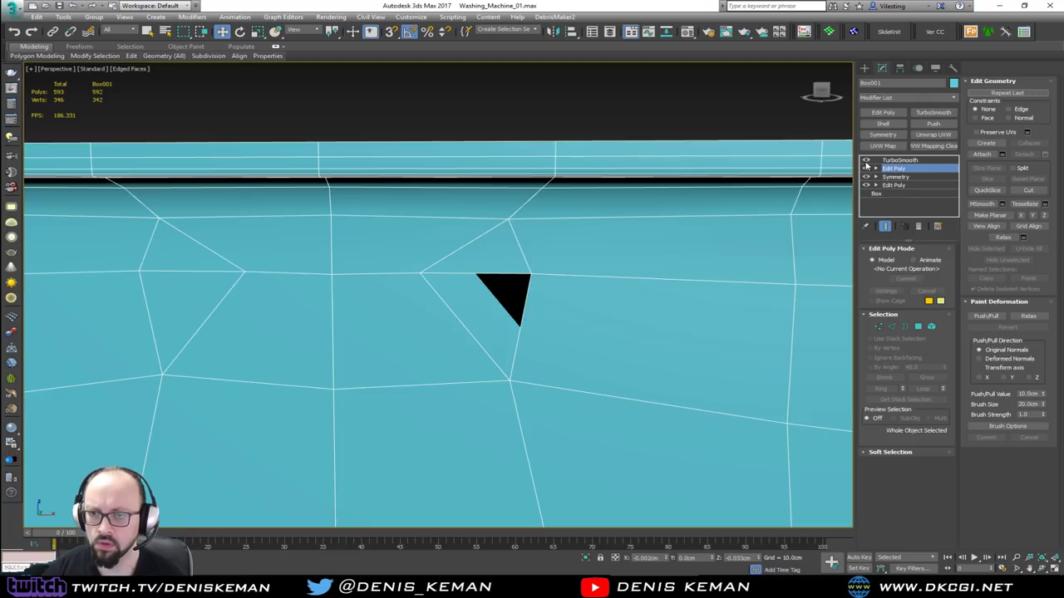
Disable TurboSmooth and weld all vertices of the mirrored mesh in the upper Edit Poly with a 0.01 cm threshold.
left_click(866, 159)
key("1")
scroll(505, 230, "down", 3)
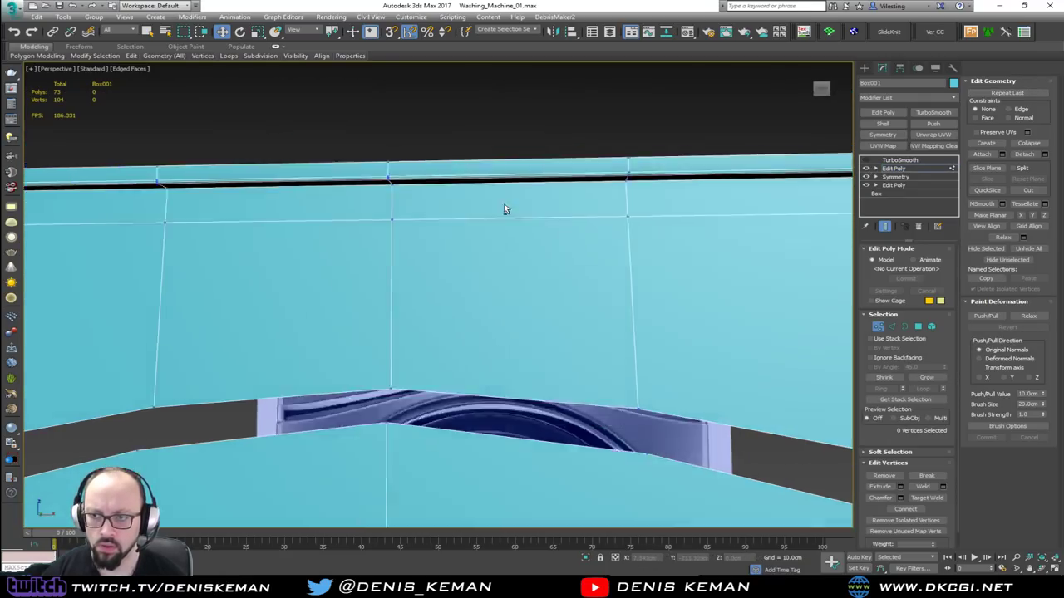
middle_click_drag(504, 210, 506, 199, "alt")
scroll(414, 259, "up", 2)
key("1")
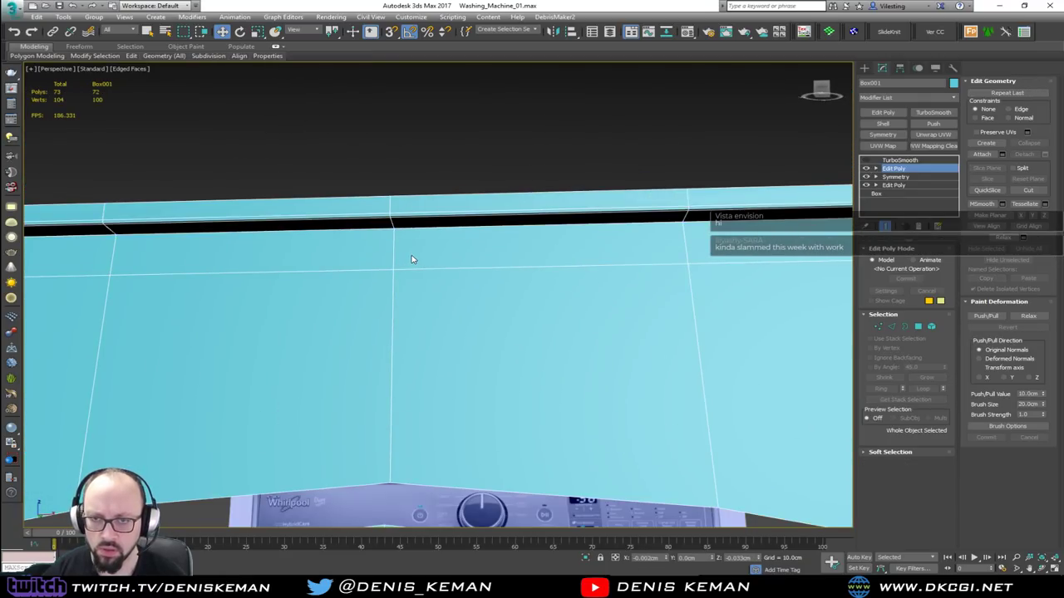
key("1")
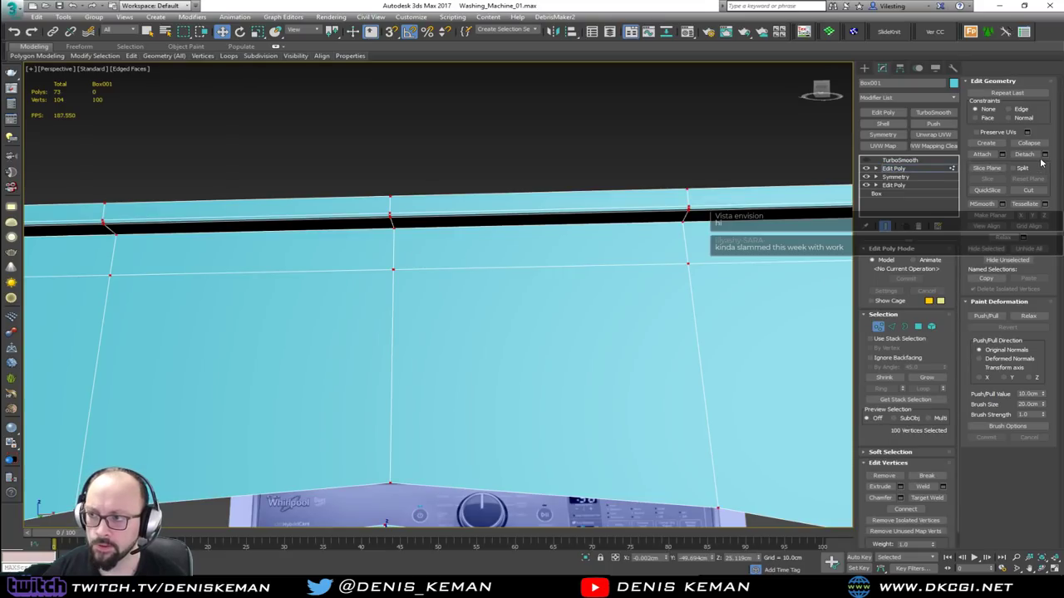
left_click(943, 487)
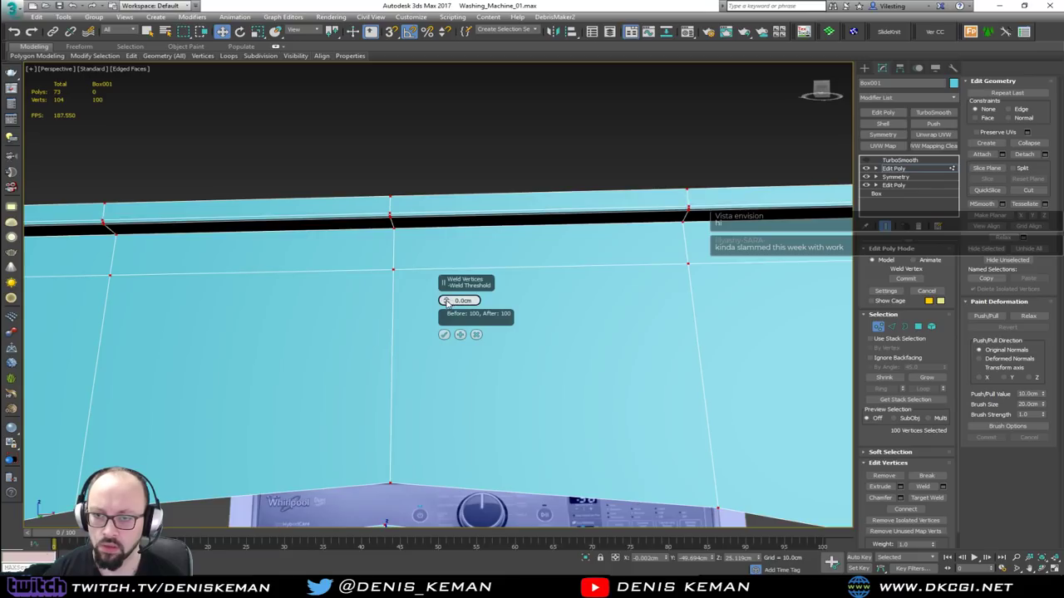
left_click(446, 300)
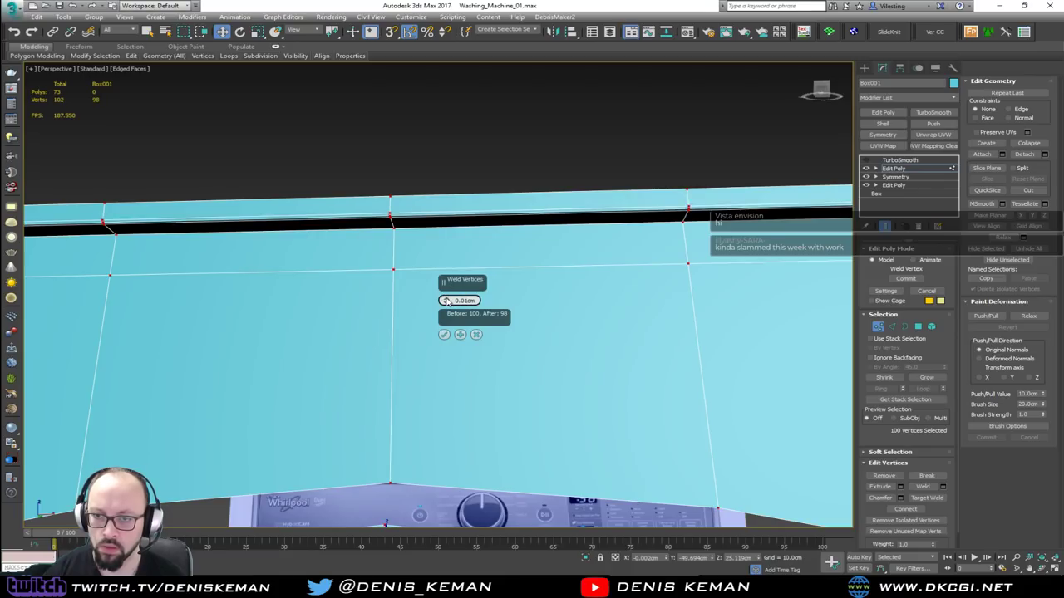
left_click(444, 334)
Enable TurboSmooth, deselect the panel and check the welded surface without edge lines.
left_click(881, 169)
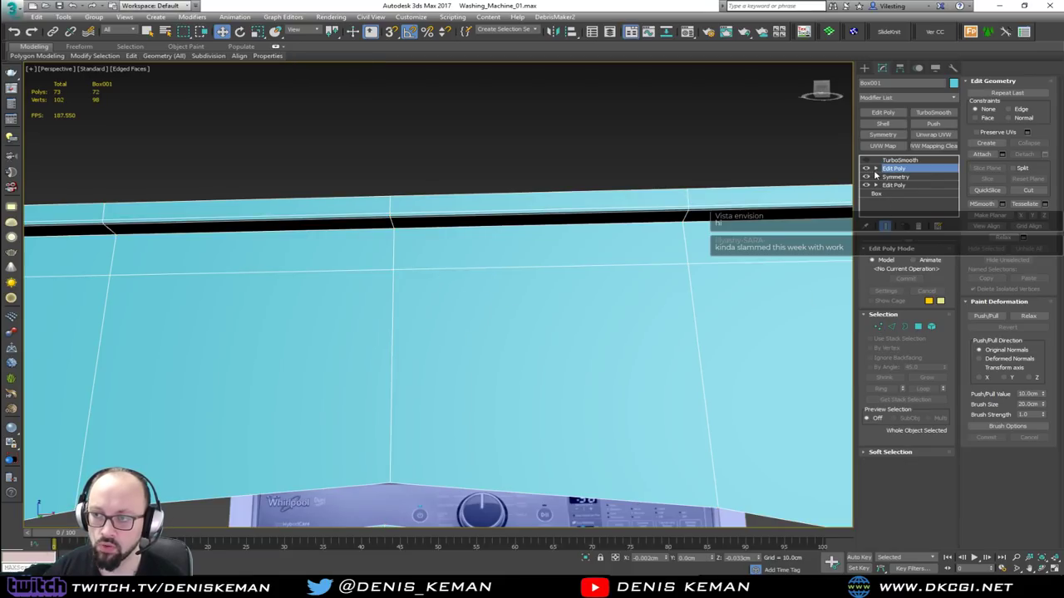
left_click(867, 161)
left_click(531, 138)
key("F4")
scroll(513, 254, "down", 6)
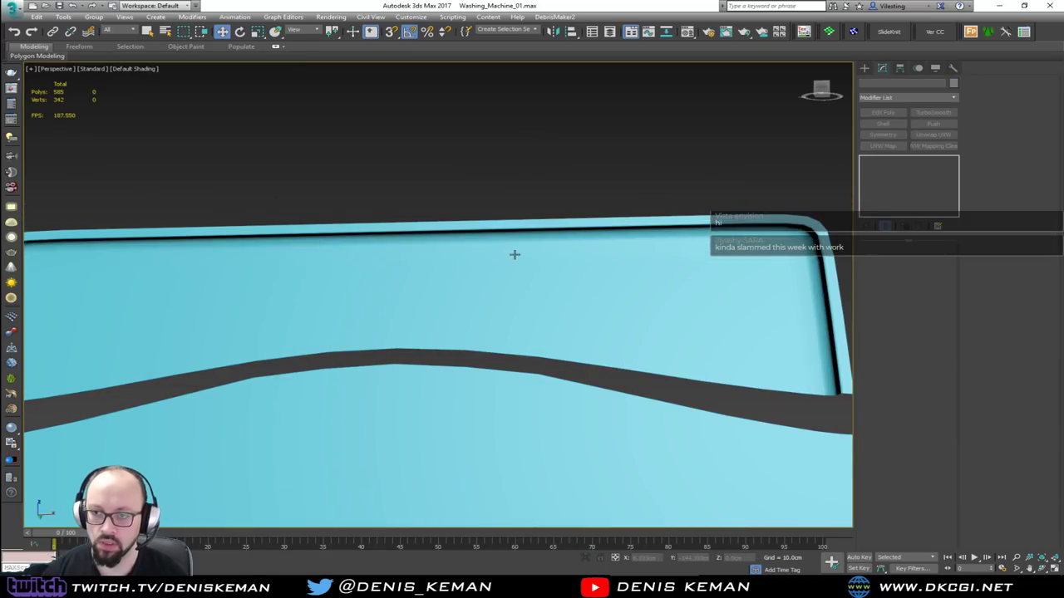
middle_click_drag(516, 269, 518, 291, "alt")
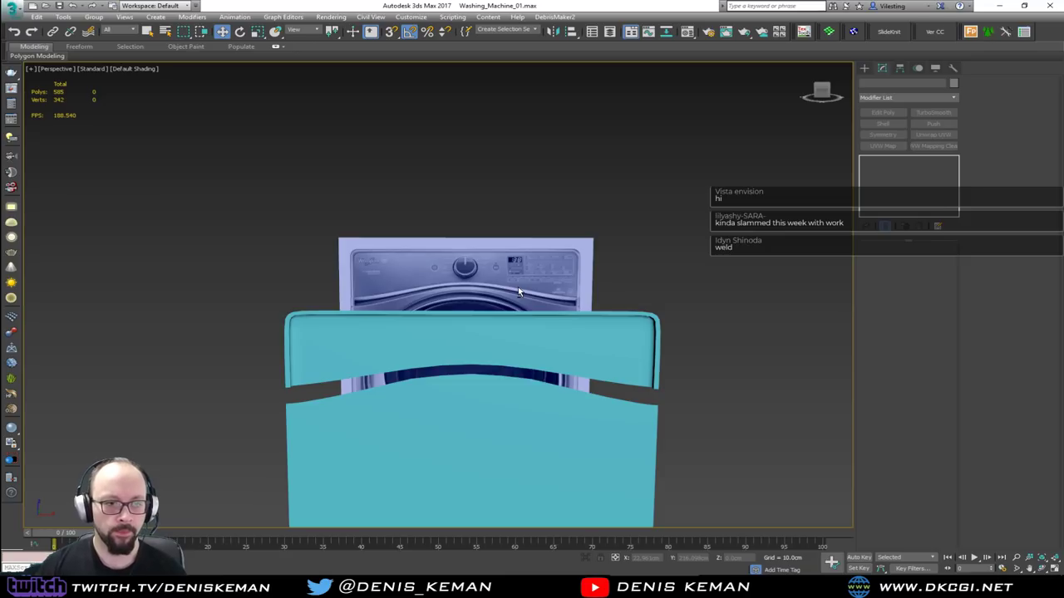
scroll(534, 312, "up", 2)
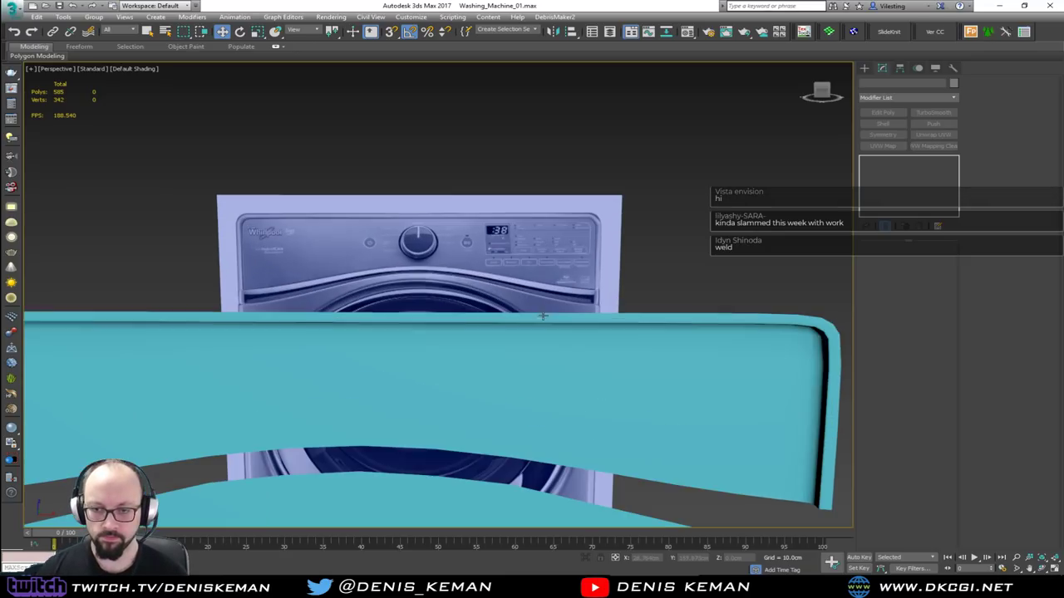
middle_click_drag(468, 320, 438, 346)
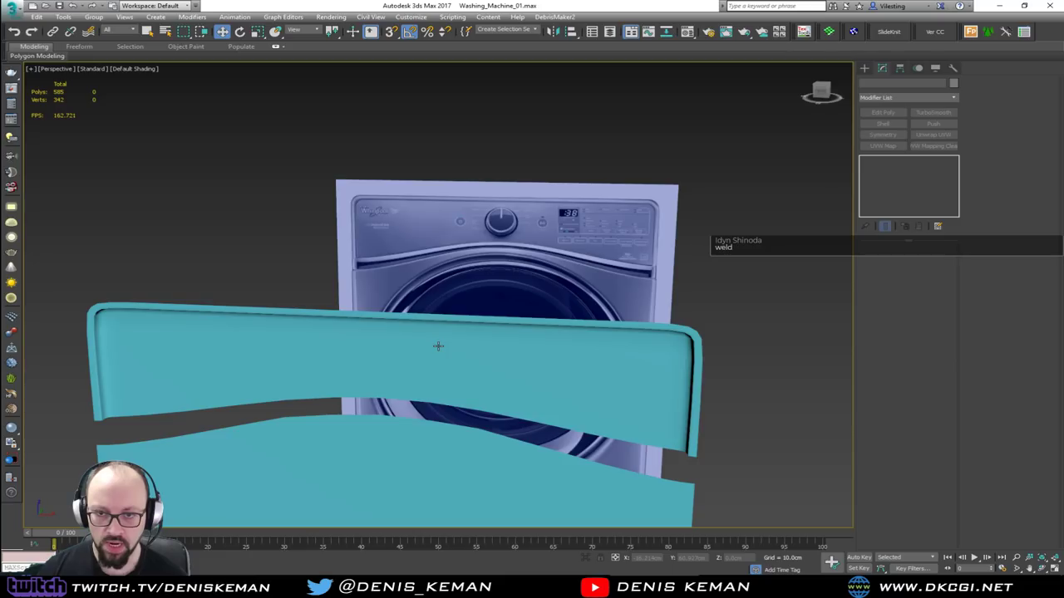
Return the panel to its upper Edit Poly with TurboSmooth off, and show it see-through with edges in the maximized Front view.
left_click(443, 367)
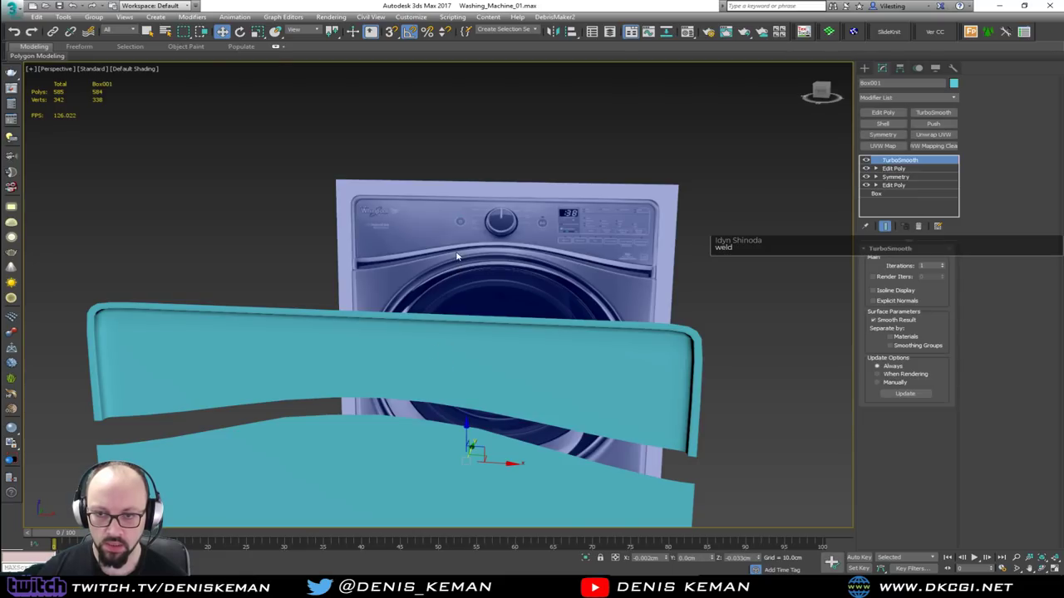
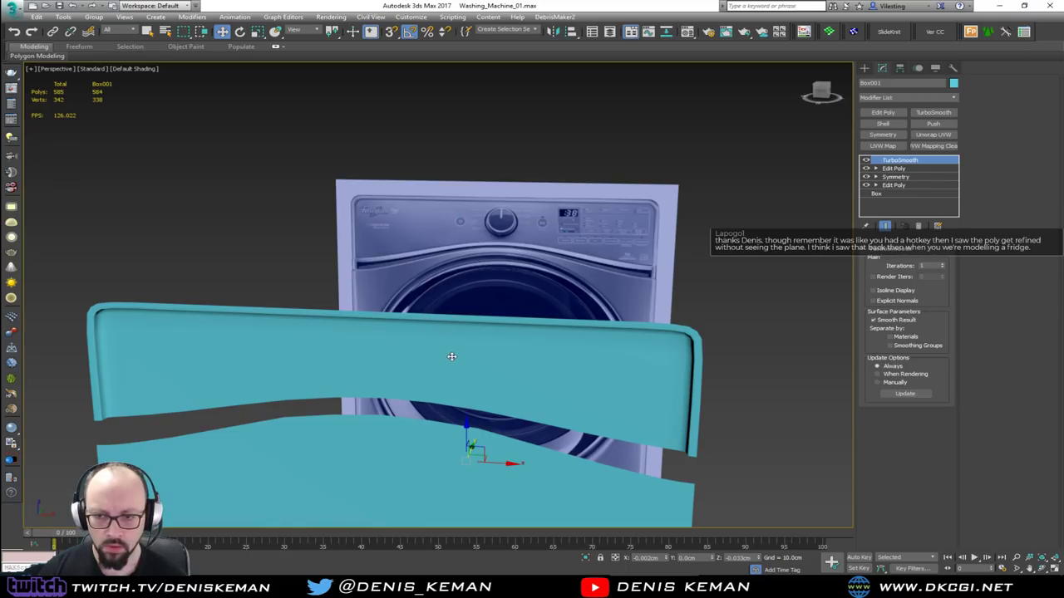
middle_click_drag(438, 330, 453, 299, "alt")
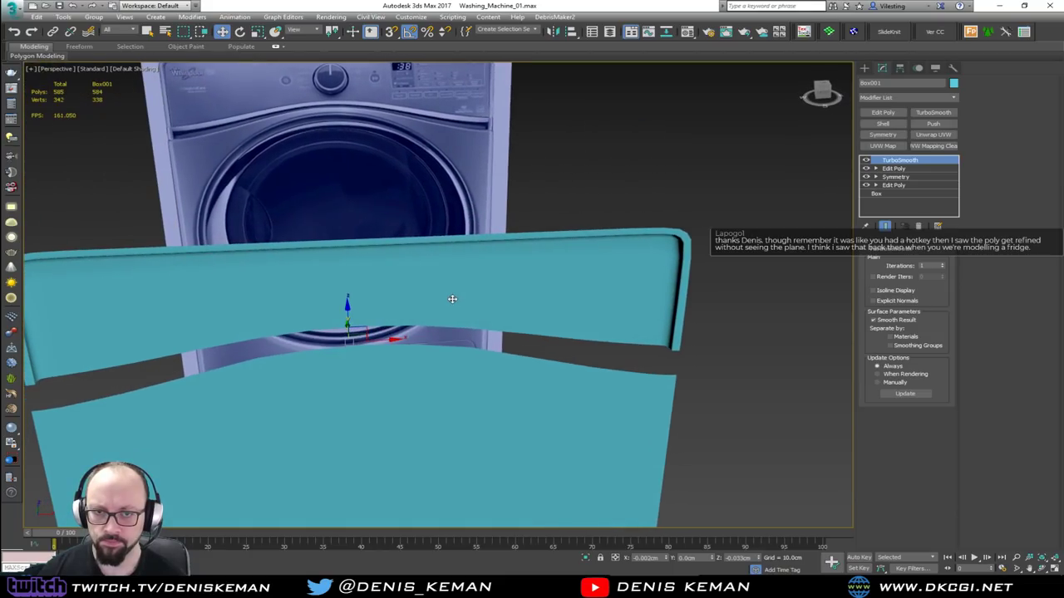
left_click(891, 169)
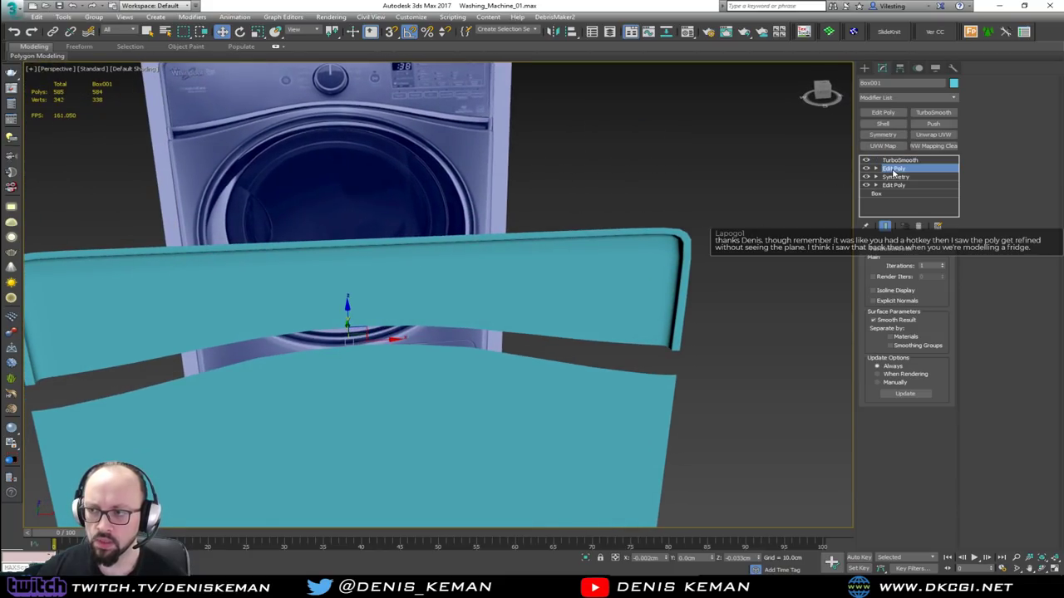
left_click(867, 161)
key("F4")
middle_click_drag(574, 259, 517, 242, "alt")
key("alt+w")
middle_click(635, 169)
key("alt+w")
key("alt+x")
middle_click_drag(395, 271, 525, 283)
Select the eight inner front polygons on the right half of the control panel, inside its recessed border.
key("4")
left_click(738, 274)
left_click(681, 274, "ctrl")
left_click(557, 266, "ctrl")
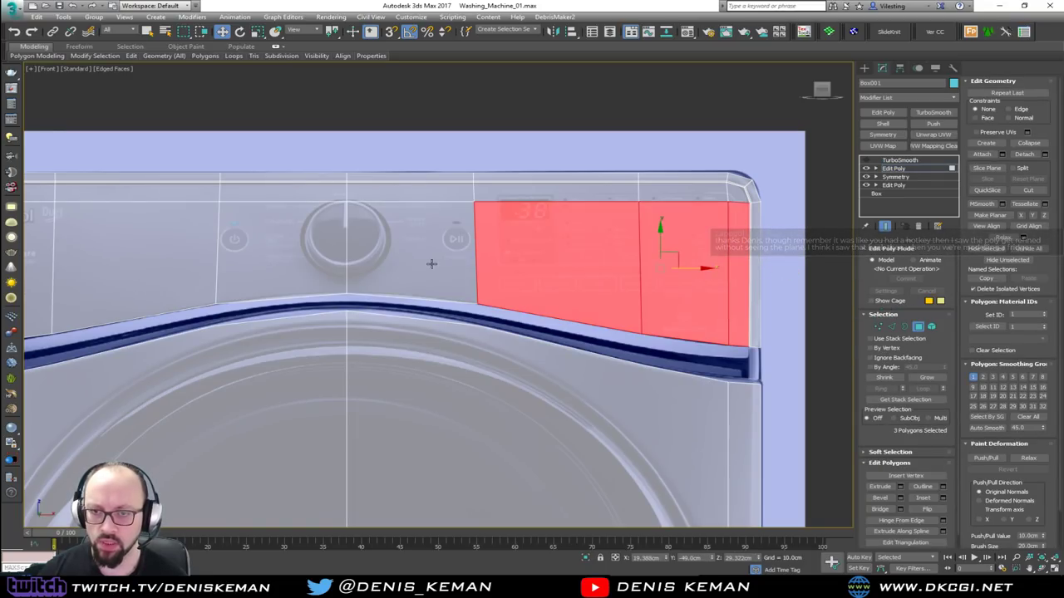
left_click(433, 263, "ctrl")
left_click(411, 192, "ctrl")
left_click(554, 194, "ctrl")
left_click(683, 194, "ctrl")
left_click(734, 193, "ctrl")
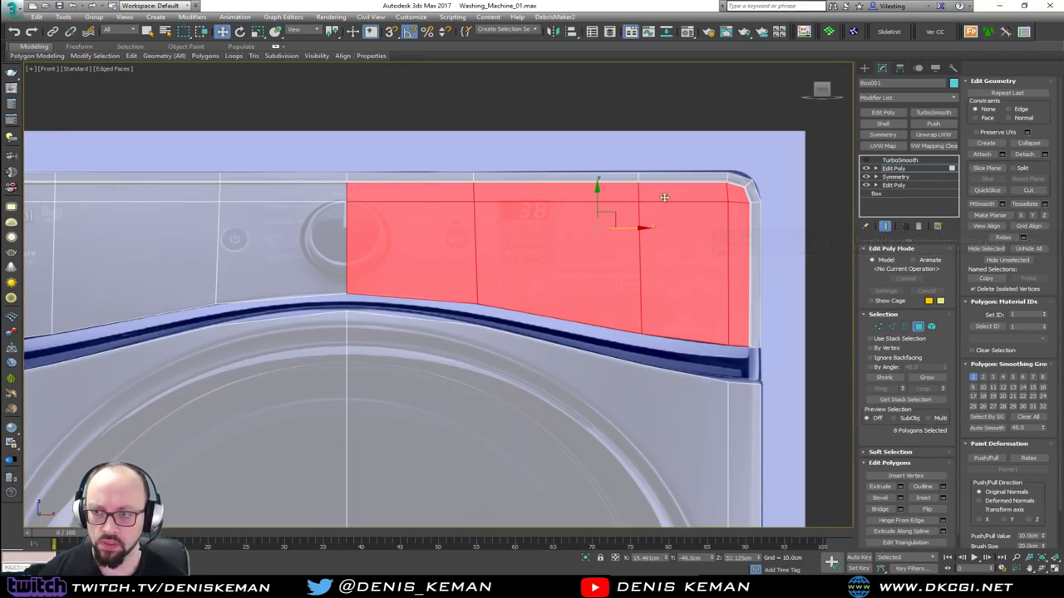
Add the eight inner front polygons on the left half of the control panel to the selection.
left_click(314, 226, "ctrl")
left_click(304, 201, "ctrl")
left_click(159, 233, "ctrl")
left_click(166, 195, "ctrl")
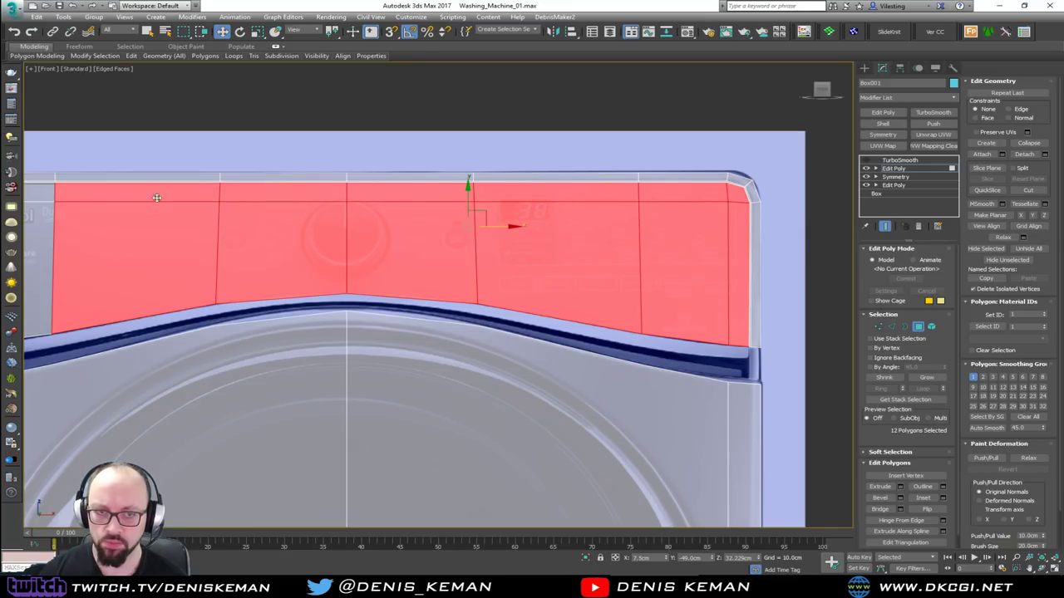
middle_click_drag(131, 201, 428, 199)
left_click(308, 258, "ctrl")
left_click(257, 246, "ctrl")
left_click(254, 194, "ctrl")
left_click(284, 197, "ctrl")
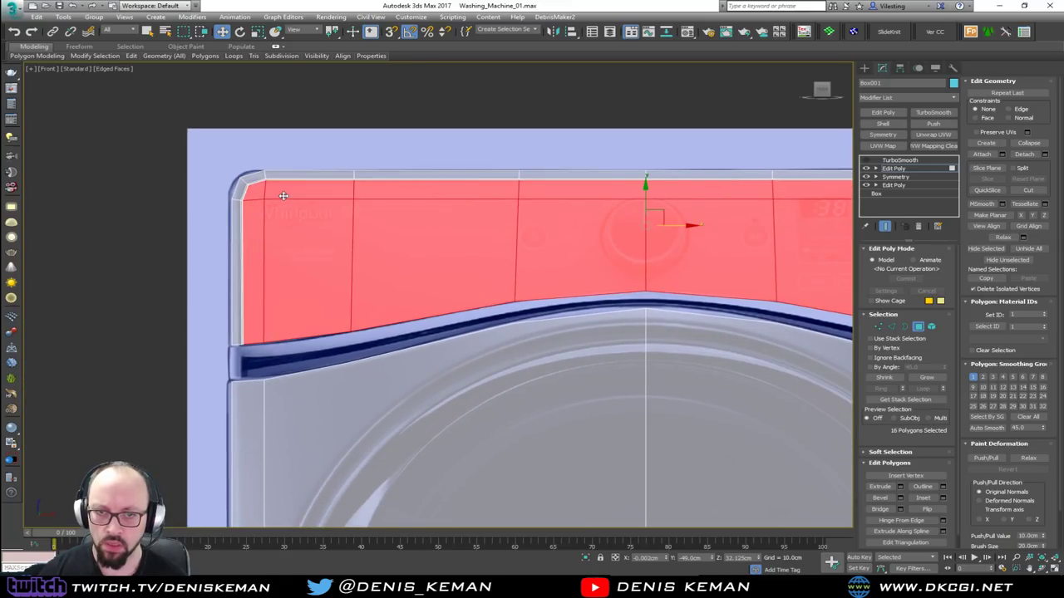
Detach the selected polygons as a clone, then select the new object and show it in the maximized Perspective view.
left_click(1025, 155)
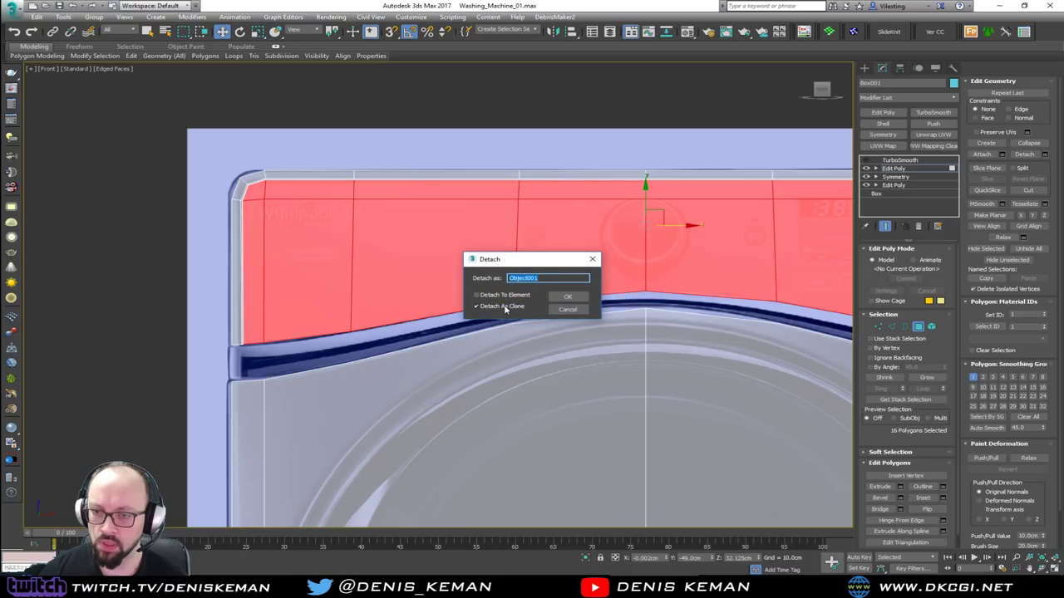
left_click(567, 297)
left_click(737, 260)
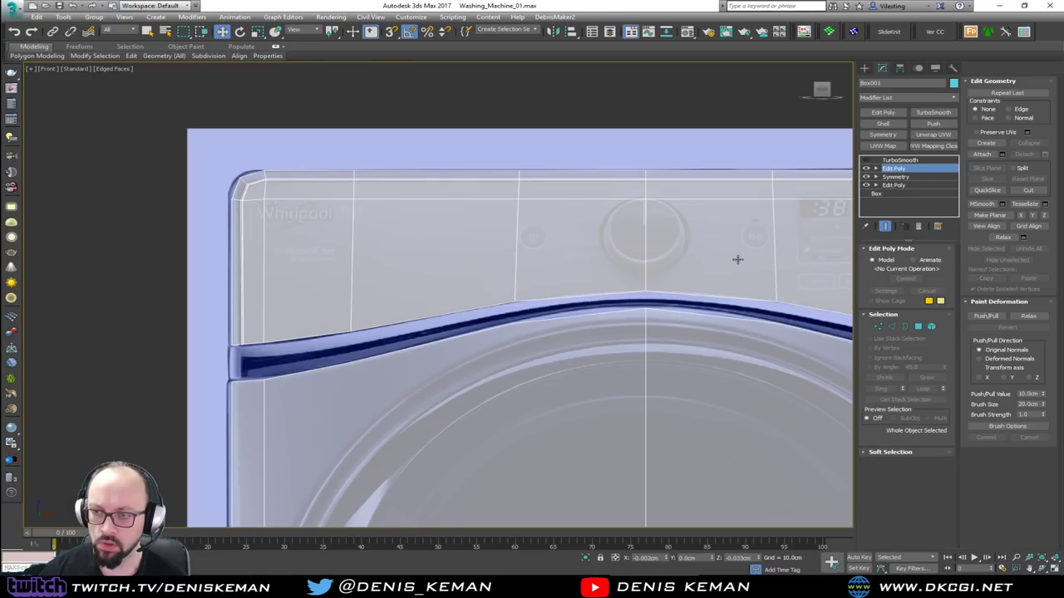
key("alt+w")
middle_click(708, 371)
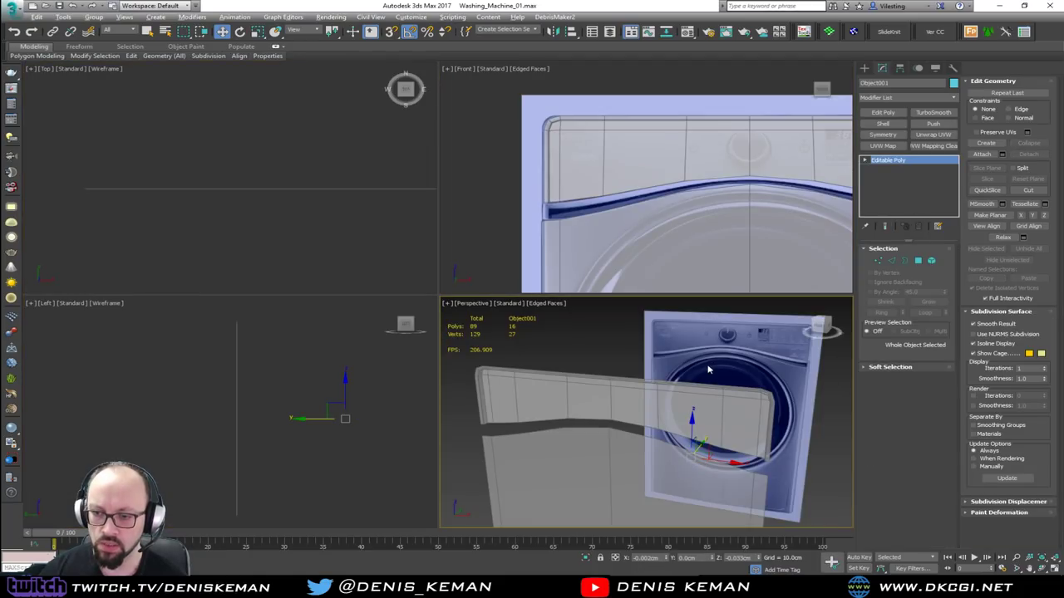
key("alt+w")
middle_click_drag(618, 344, 618, 324)
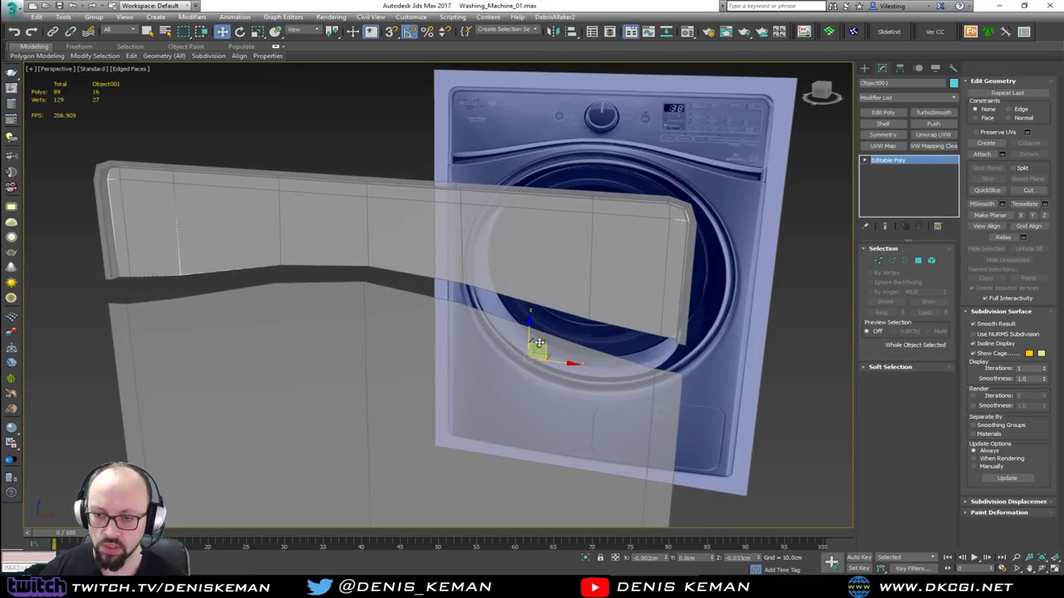
left_click(538, 342)
middle_click_drag(539, 343, 605, 340, "alt")
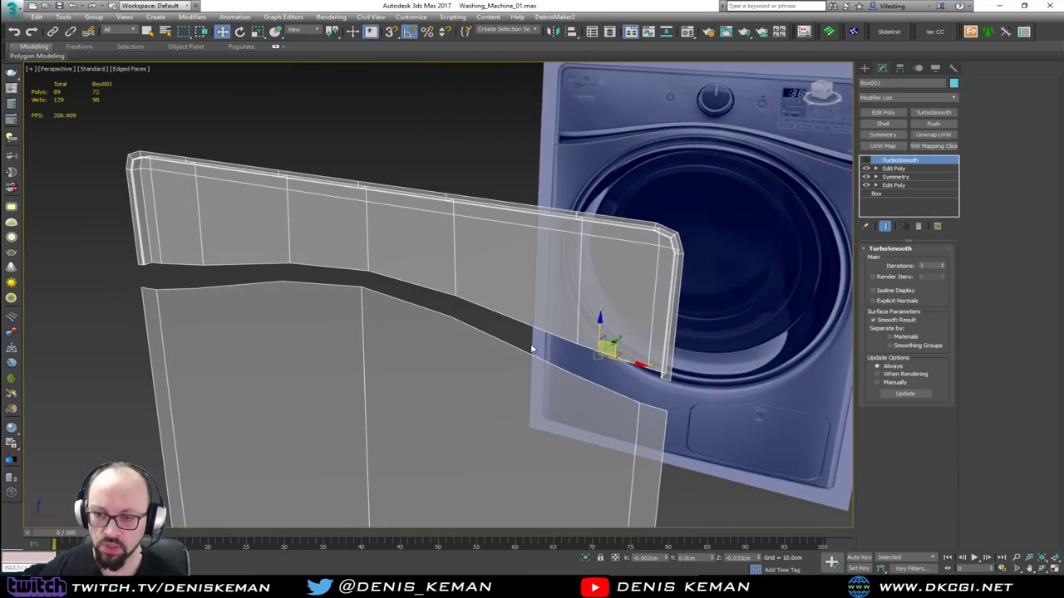
left_click(606, 343)
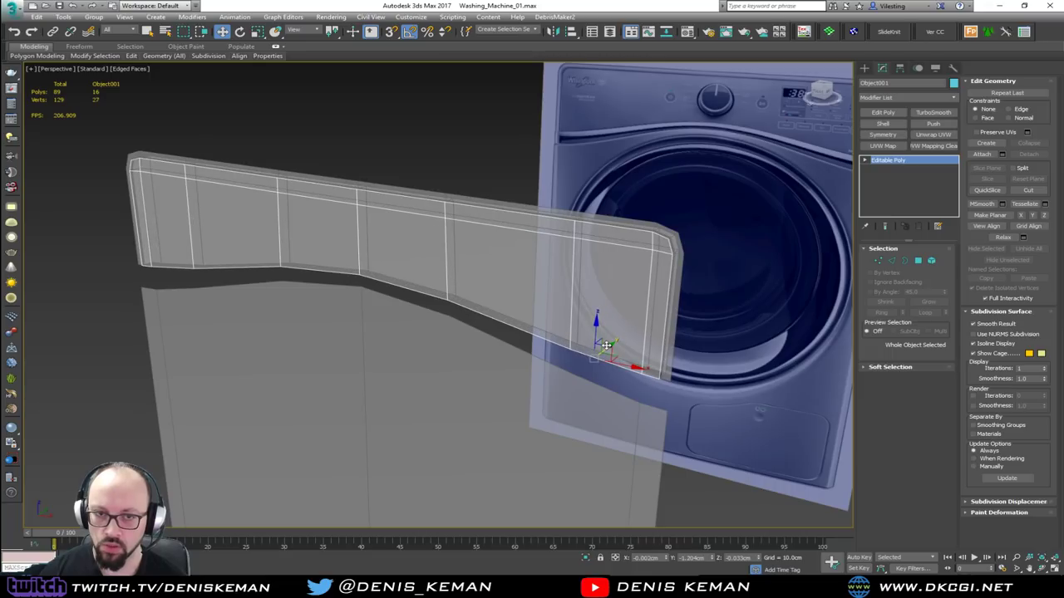
key("ctrl+z")
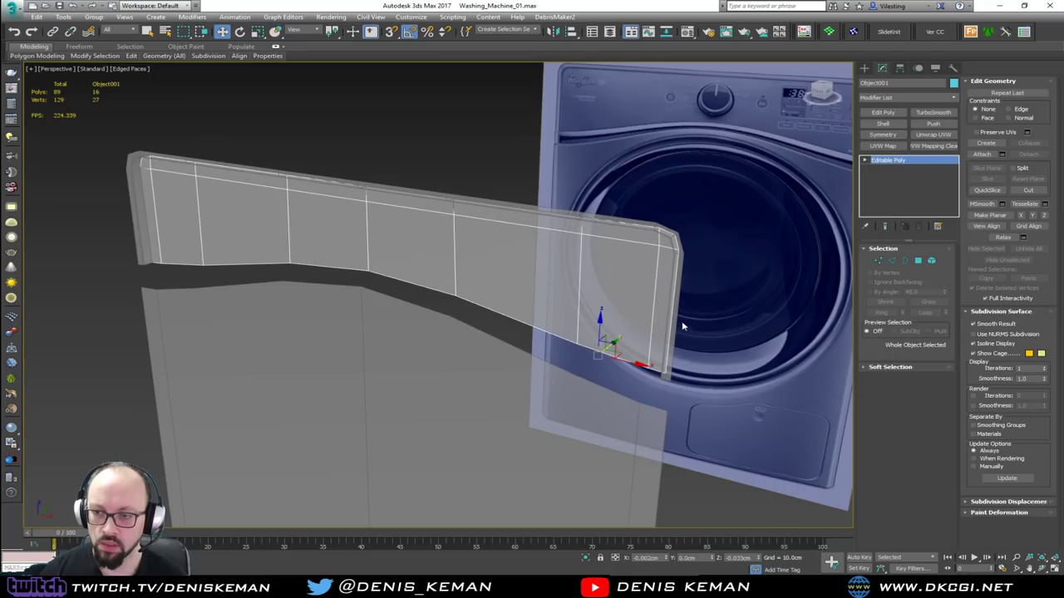
Turn off see-through display for the detached panel piece and move it forward to about -0.67 cm in Y.
key("alt+x")
left_click_drag(611, 346, 606, 348)
middle_click_drag(614, 342, 536, 300, "alt")
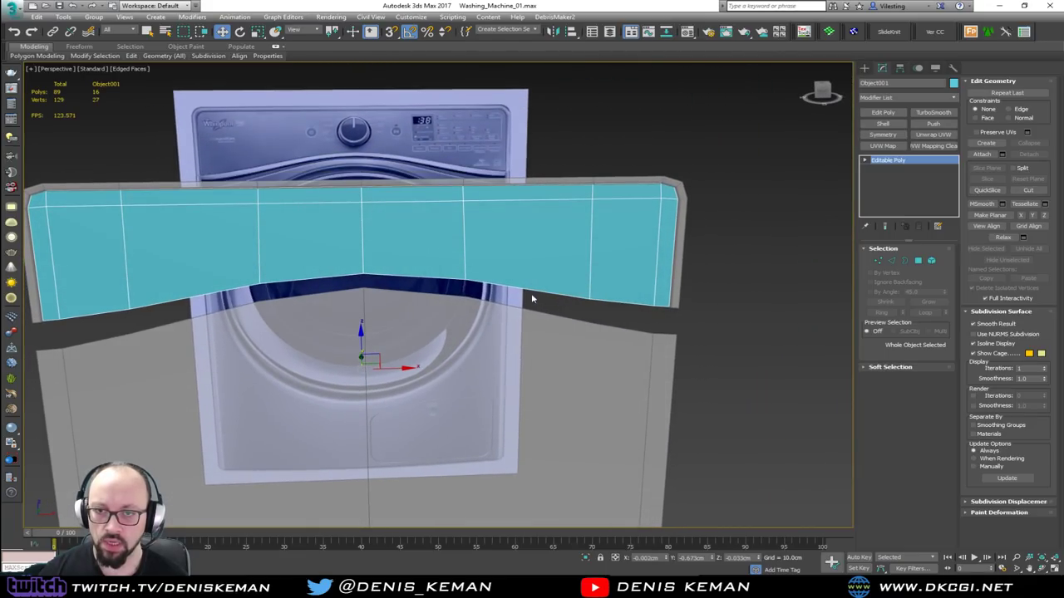
Show the detached panel piece see-through in the maximized Front view and insert a horizontal edge loop across it at the knob's height.
key("alt+w")
right_click(616, 177)
key("alt+w")
key("alt+x")
middle_click_drag(655, 240, 405, 261)
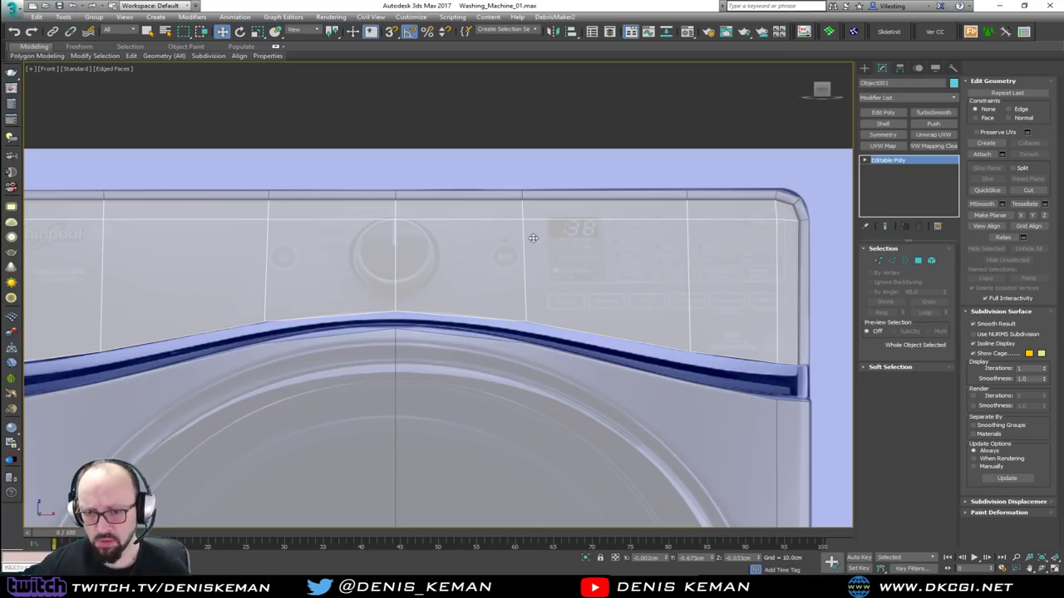
middle_click_drag(423, 235, 443, 234)
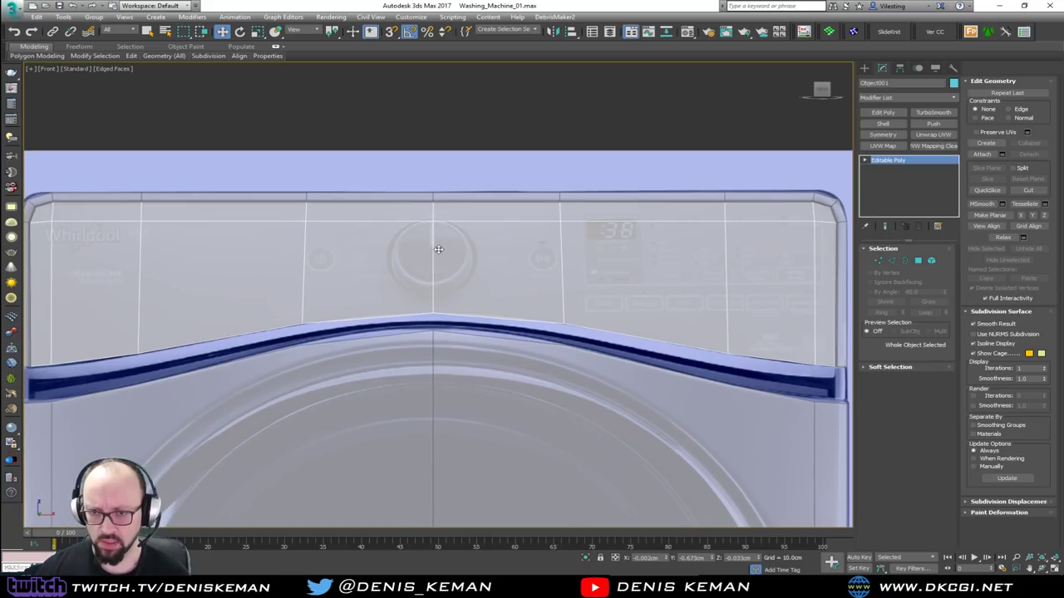
key("alt+c")
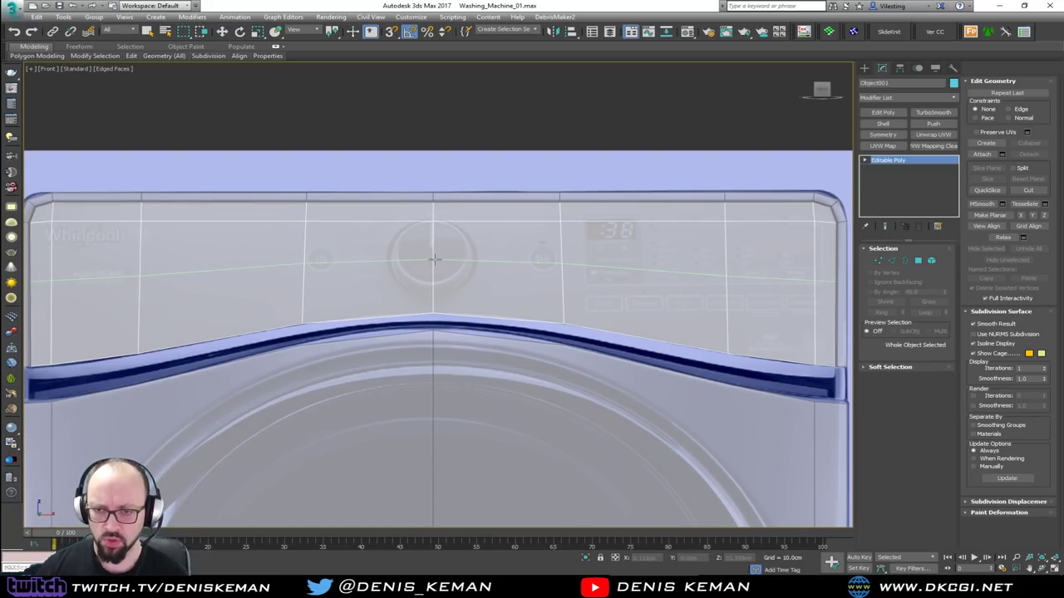
left_click(434, 259)
right_click(464, 252)
Flatten the new horizontal edge loop in Y and raise it to about 31.42 cm in Z, across the knob's middle.
mouse_move(414, 252)
middle_mouse_down()
mouse_move(491, 259)
mouse_move(425, 270)
middle_mouse_up()
key("2")
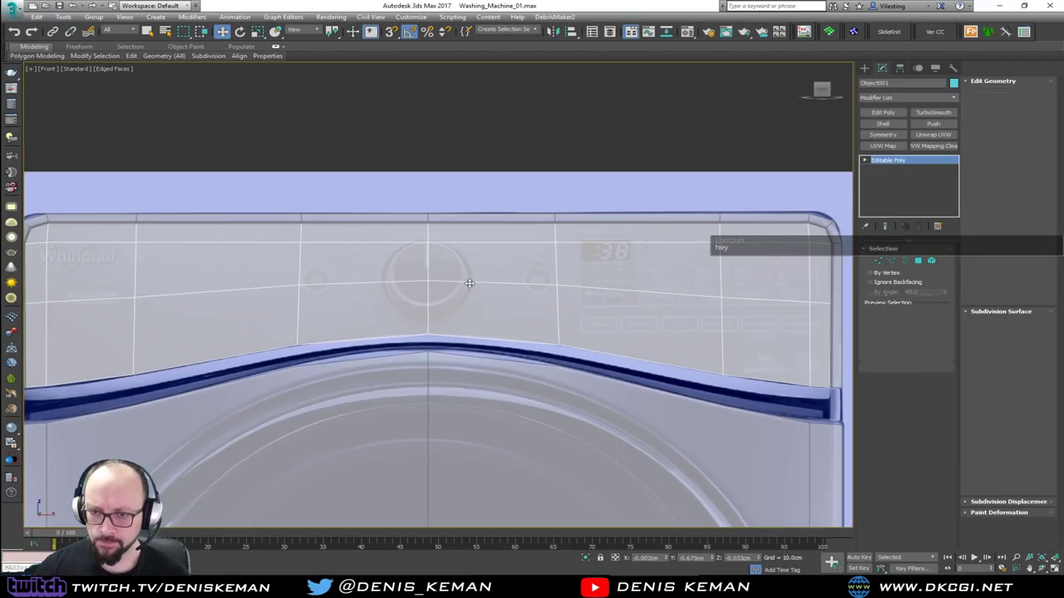
double_click(469, 284)
left_click(1032, 215)
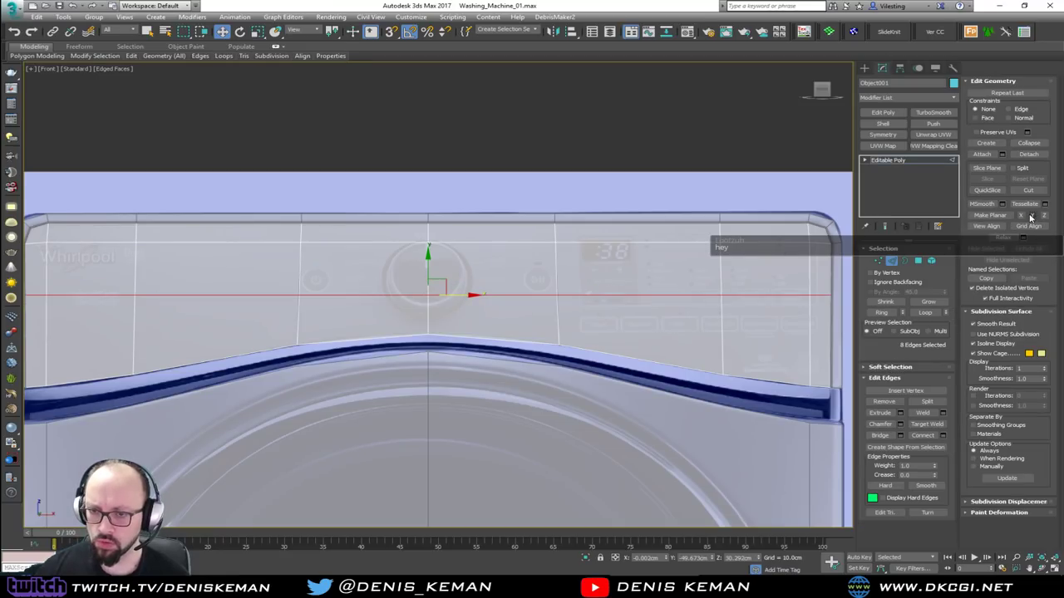
left_click_drag(428, 268, 430, 252)
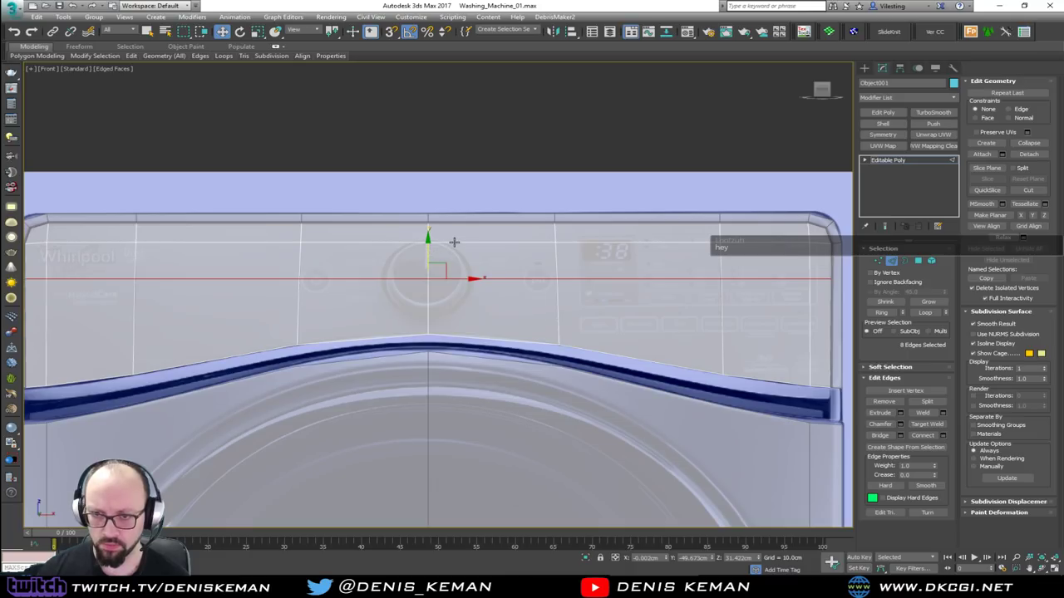
Insert a second horizontal edge loop below the knob, flatten it in Y and raise it slightly.
key("alt+s")
left_click(428, 316)
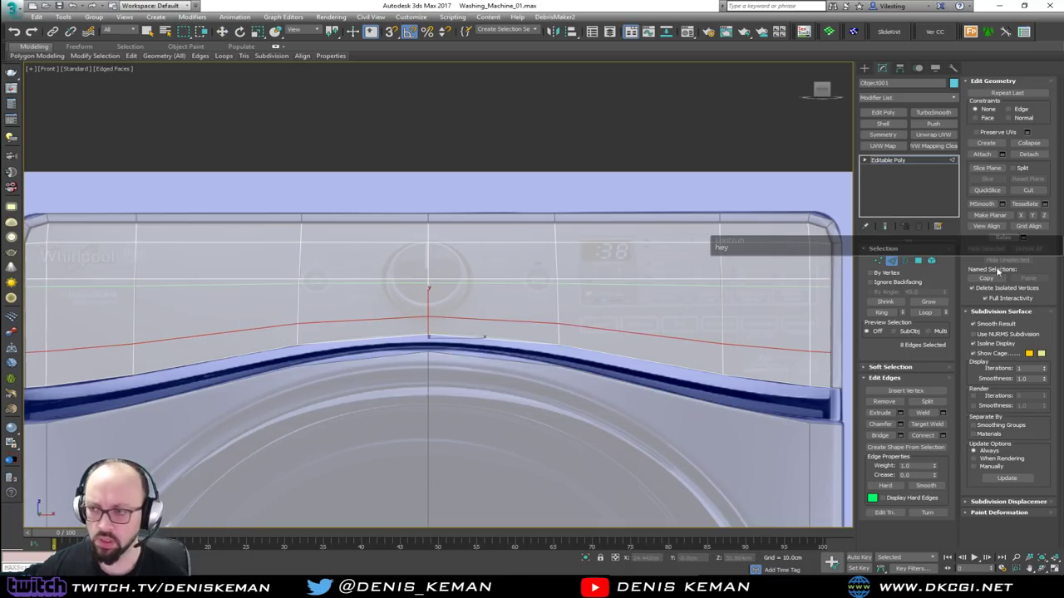
left_click(1031, 216)
left_click_drag(425, 312, 429, 294)
Insert a vertical edge loop just right of the knob, at about 2.85 cm in X.
left_click(478, 270)
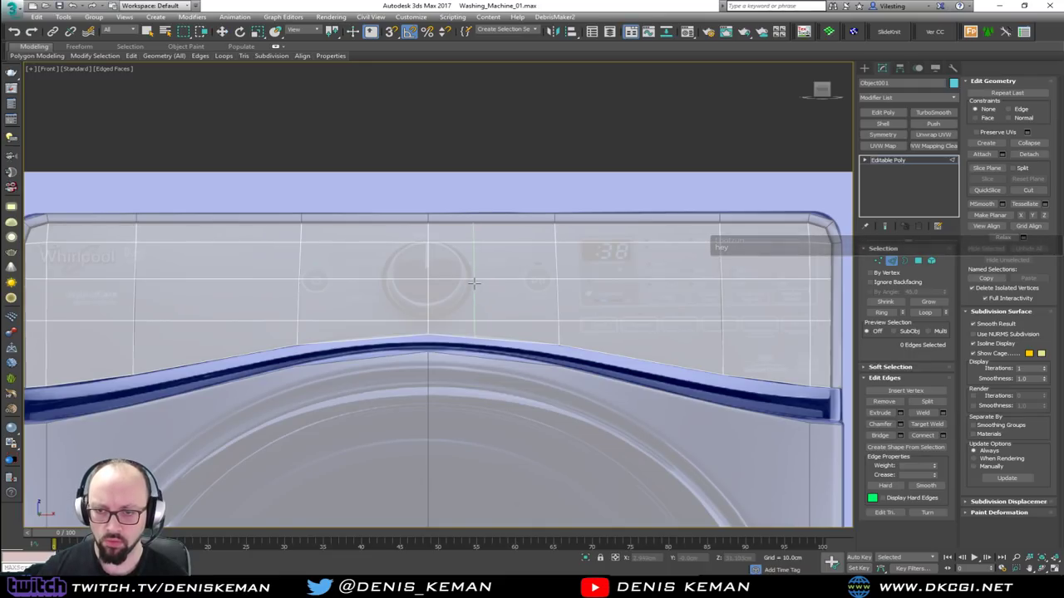
left_click(474, 283)
key("w")
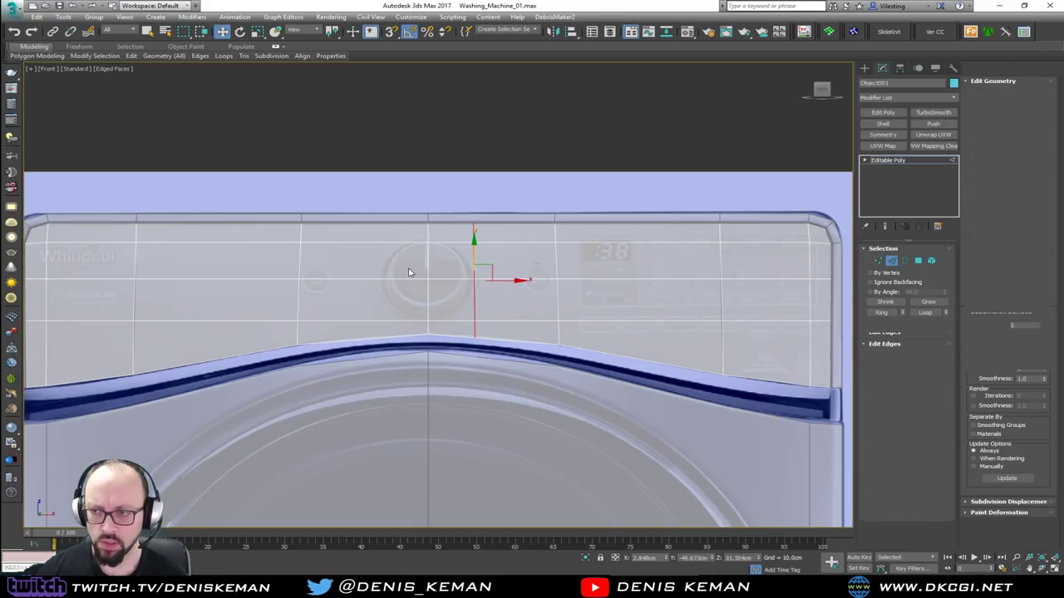
Select the 16 polygons on the left half of the detached panel and delete them.
key("4")
scroll(509, 251, "down", 2)
left_click_drag(411, 179, 128, 425)
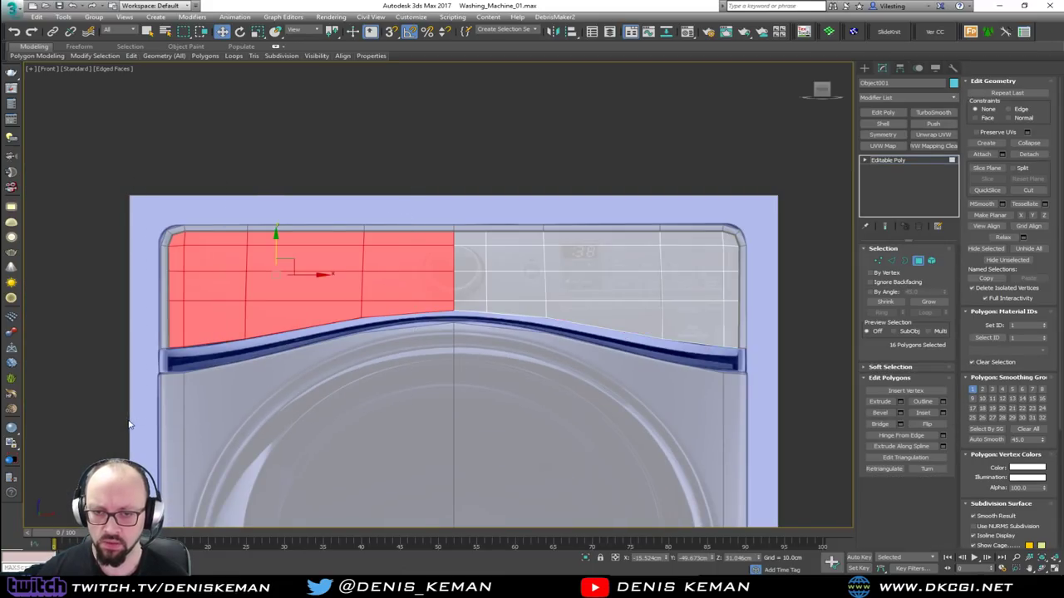
key("Delete")
left_click(921, 262)
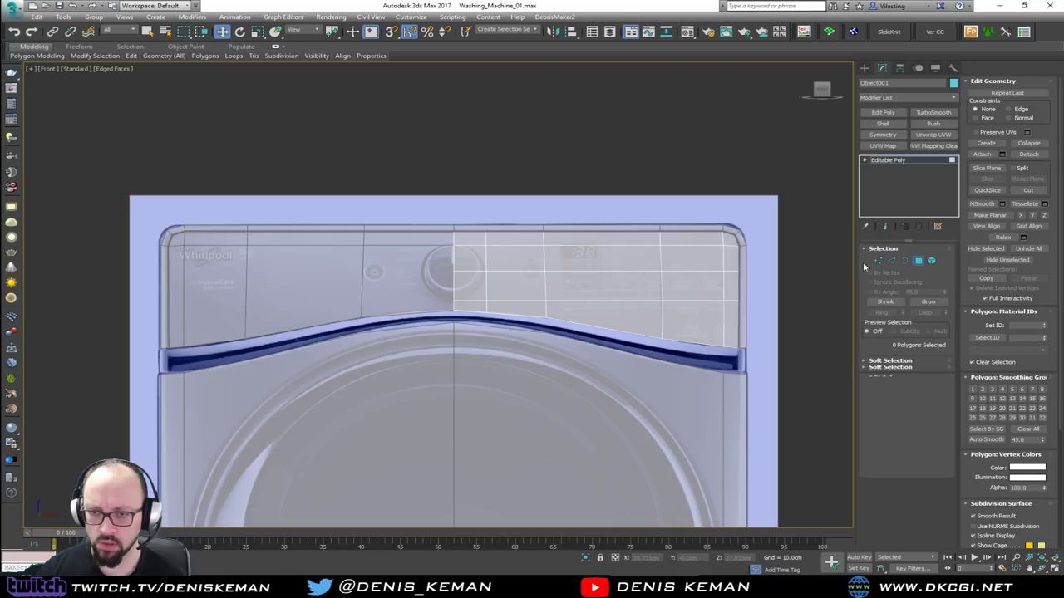
Center the half panel's pivot, move it to the dryer's centre line at -0.002 cm in X, and apply a Symmetry modifier across X.
left_click(900, 68)
left_click(906, 135)
left_click(907, 188)
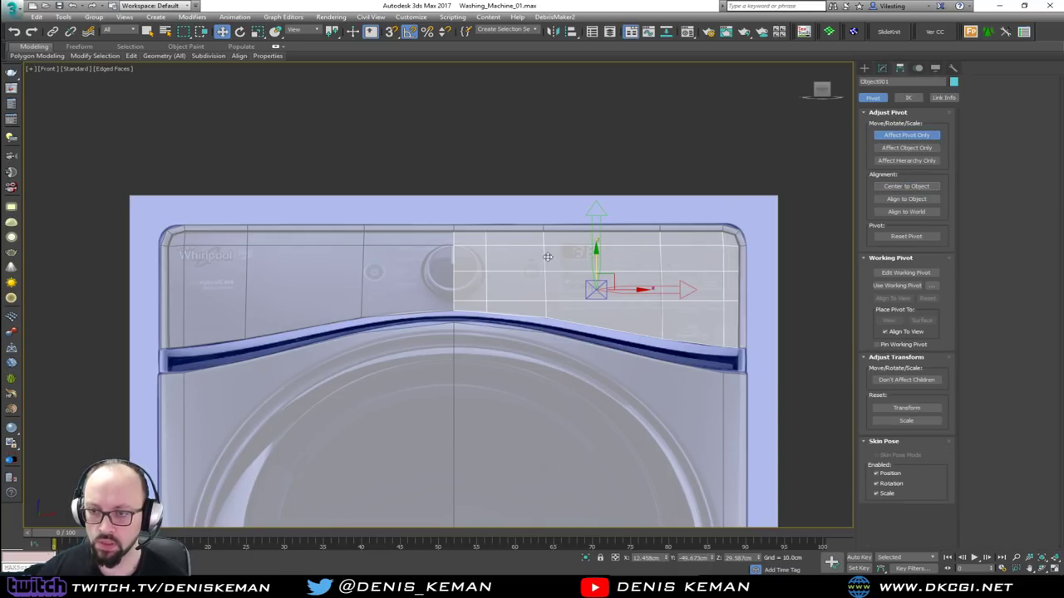
left_click_drag(624, 289, 452, 271)
key("s")
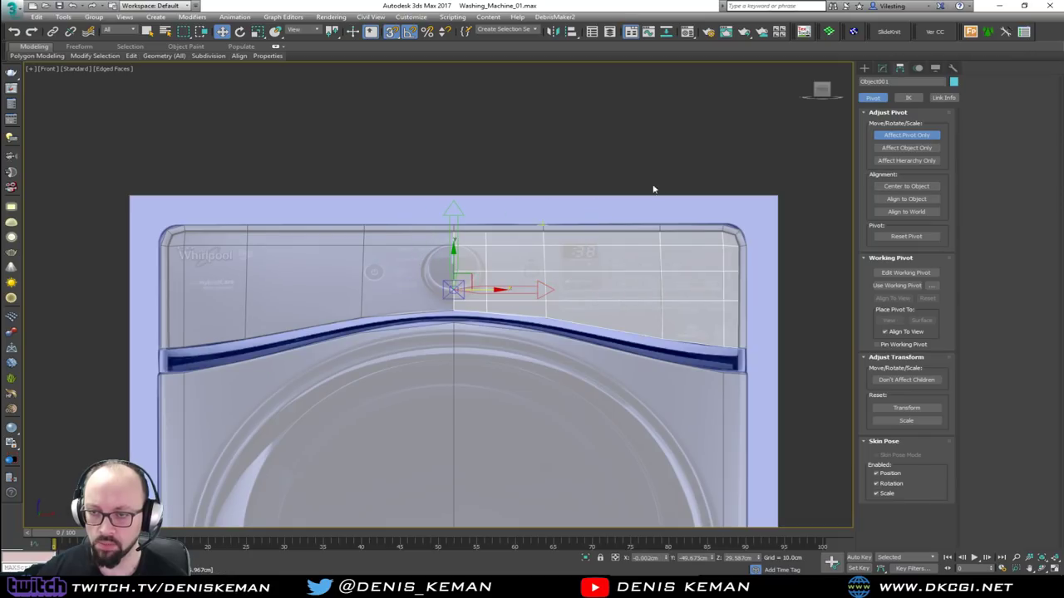
left_click(883, 69)
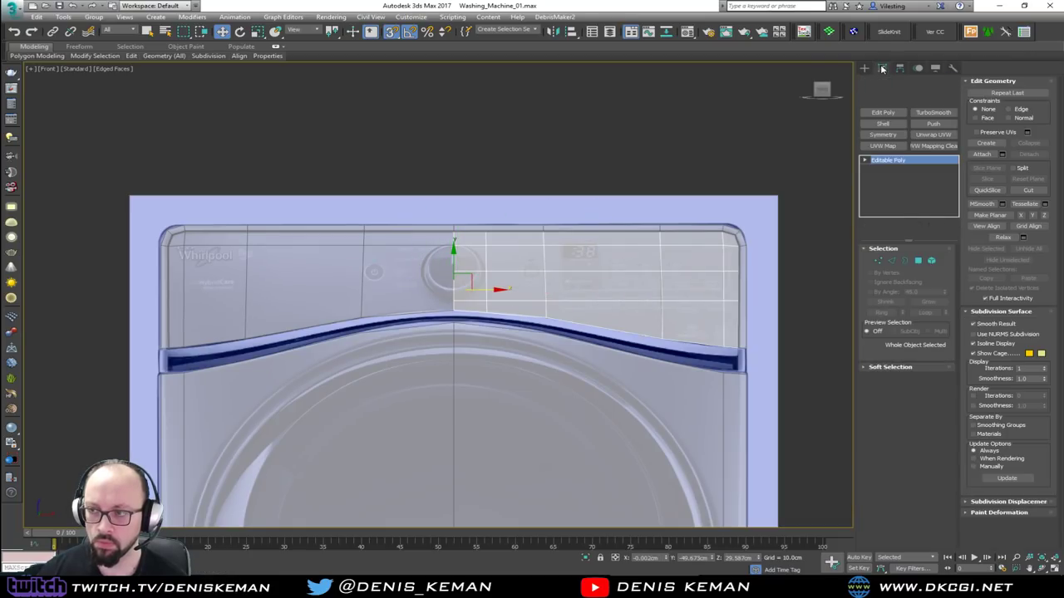
left_click(883, 135)
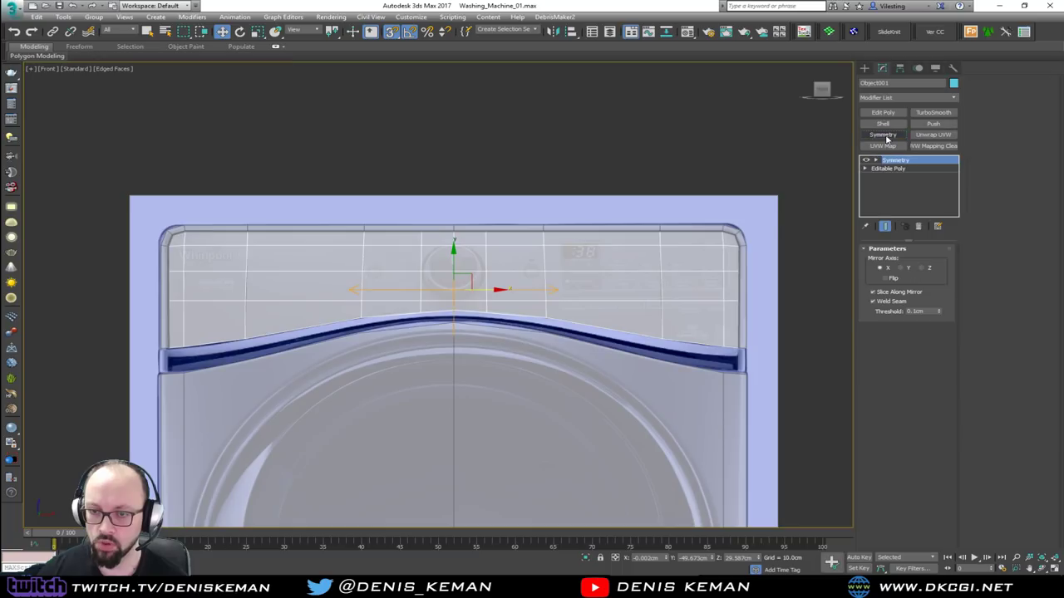
Chamfer the base mesh's centre-line vertex at the knob into a diamond nearly as wide as the knob.
scroll(474, 273, "up", 4)
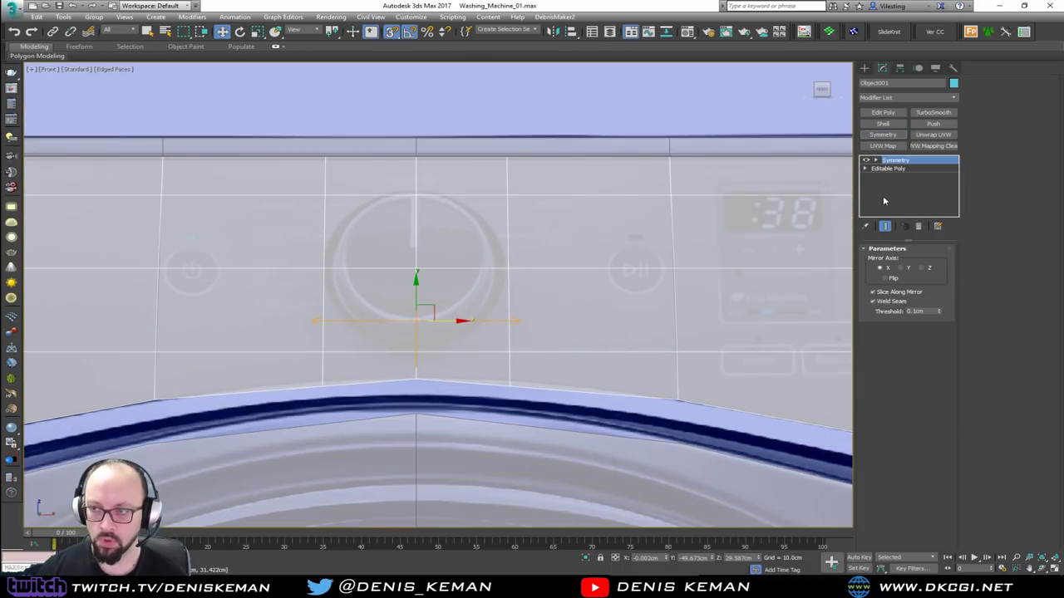
left_click(896, 169)
key("1")
left_click_drag(440, 247, 400, 288)
key("alt+x")
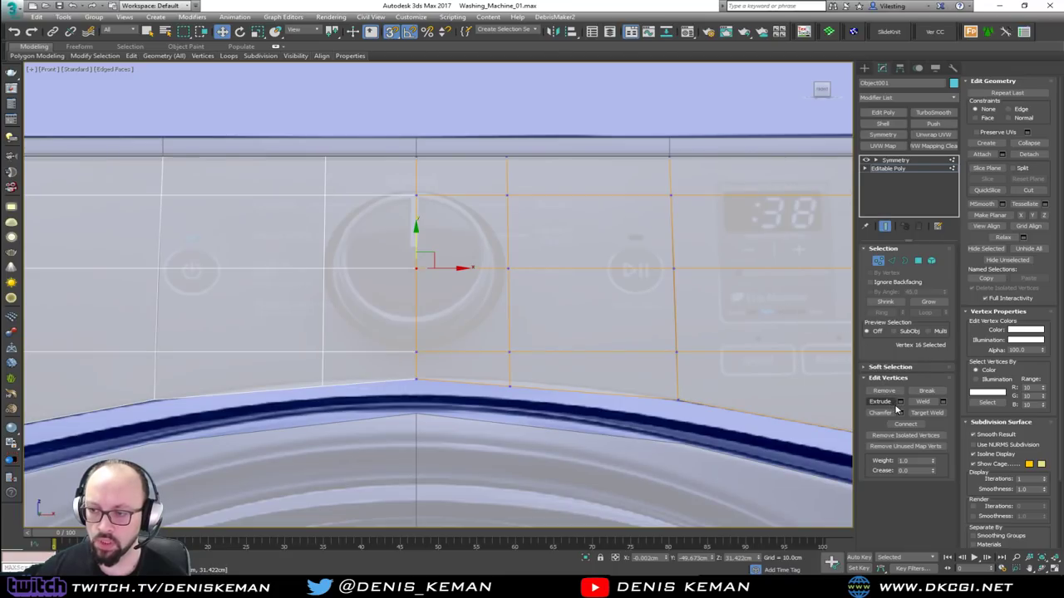
left_click(900, 413)
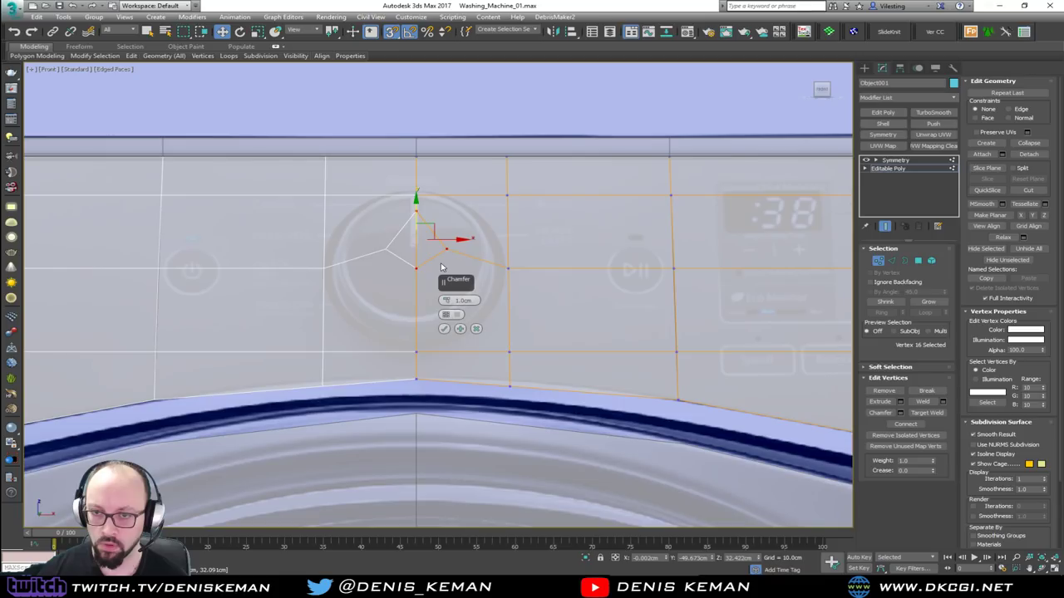
left_click_drag(447, 303, 448, 261)
left_click(444, 328)
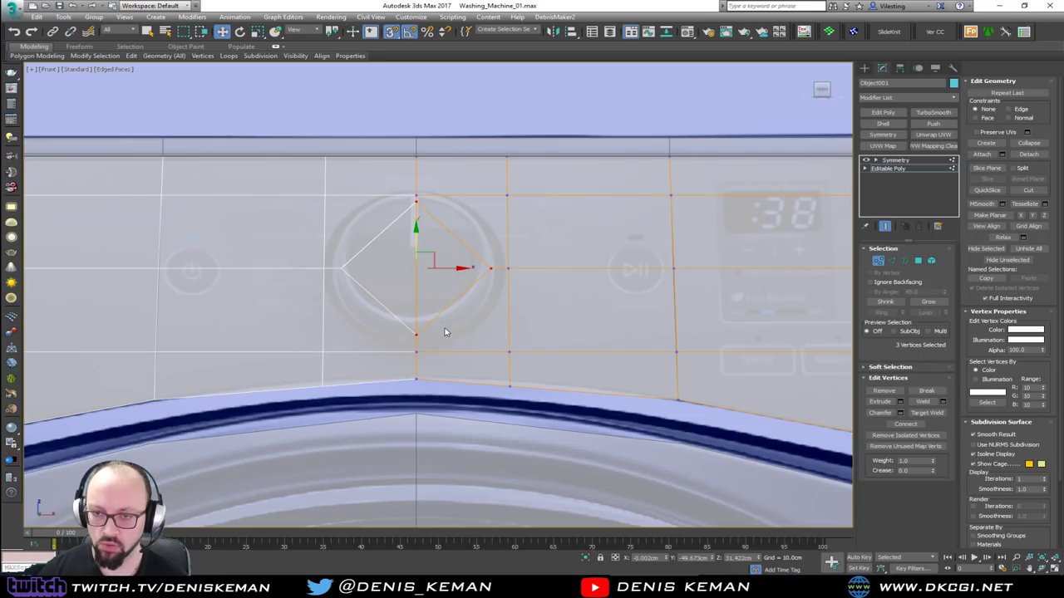
key("1")
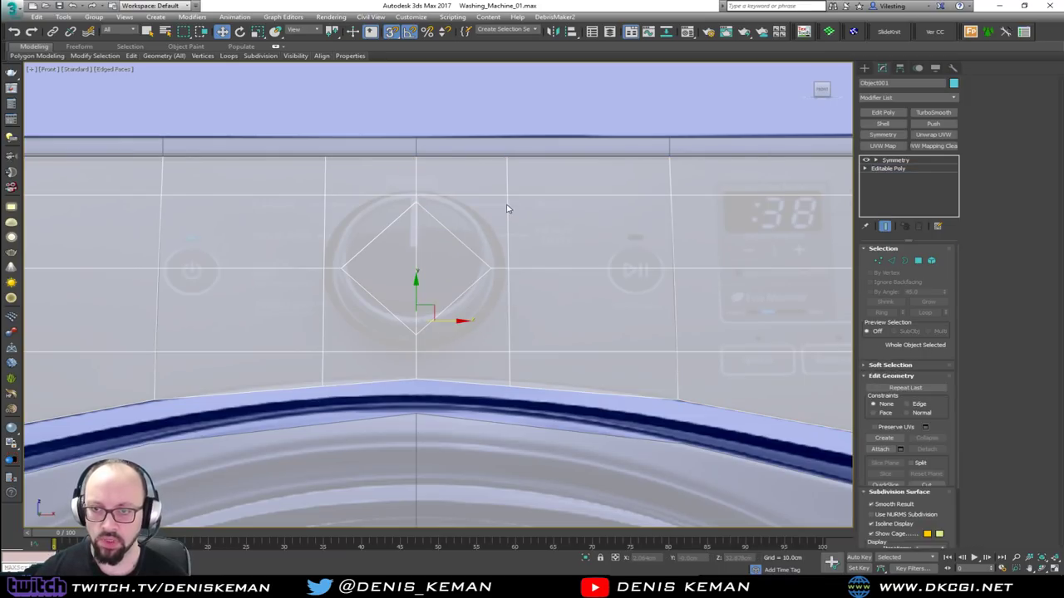
Cut edges from the upper and lower grid corners beside the knob to the middles of the diamond's sloping edges.
key("alt+c")
left_click(507, 194)
left_click(456, 236)
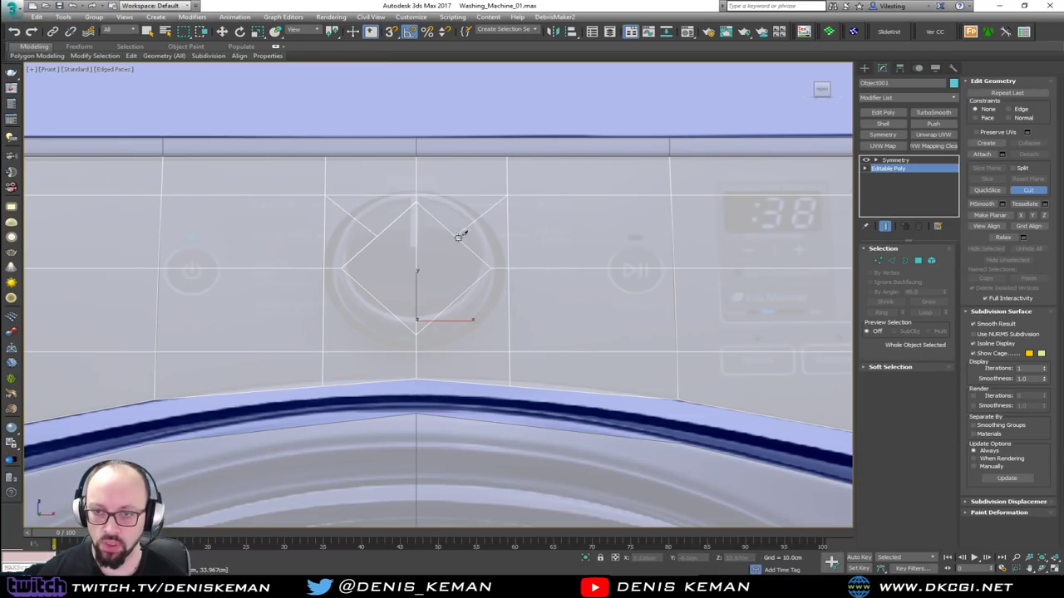
key("1")
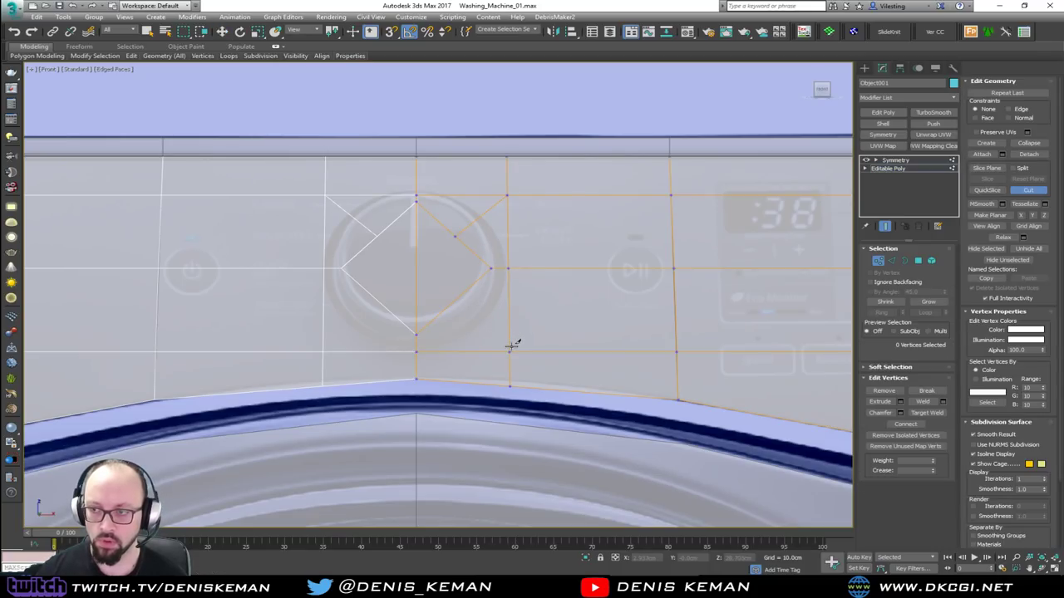
left_click(509, 351)
left_click(456, 299)
key("w")
Delete the polygon inside the diamond to open a hole for the knob.
key("4")
left_click(451, 280)
key("Delete")
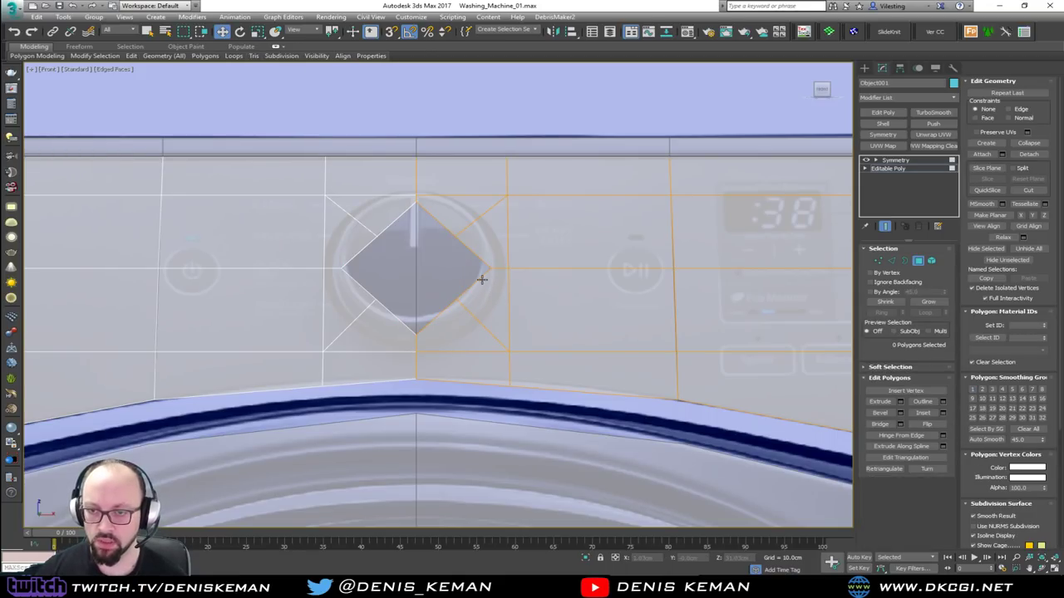
key("4")
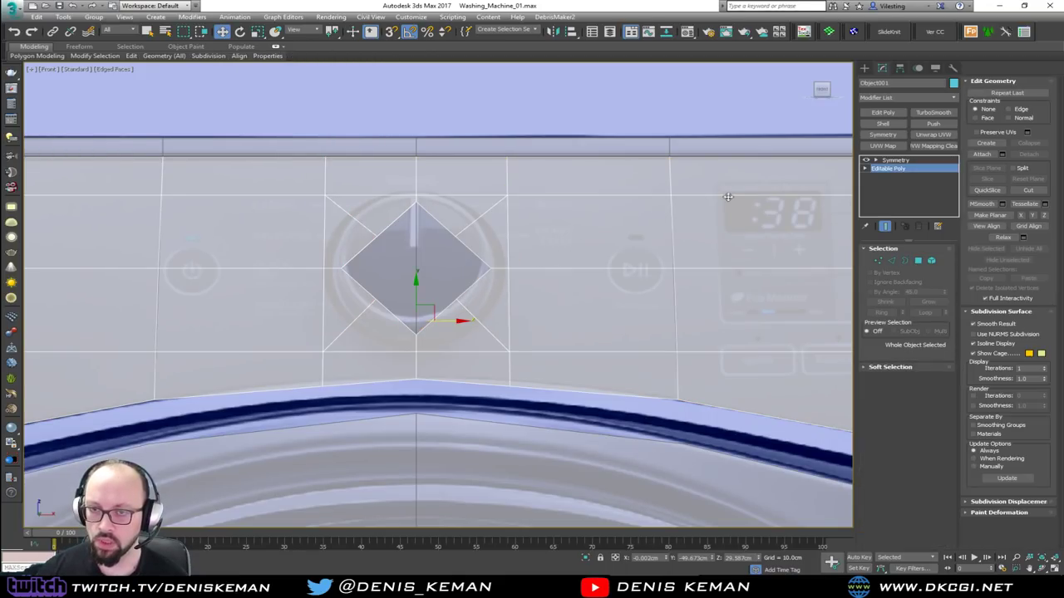
Add an Edit Poly modifier above Symmetry and collapse the mirrored panel to an Editable Poly.
left_click(896, 160)
left_click(883, 112)
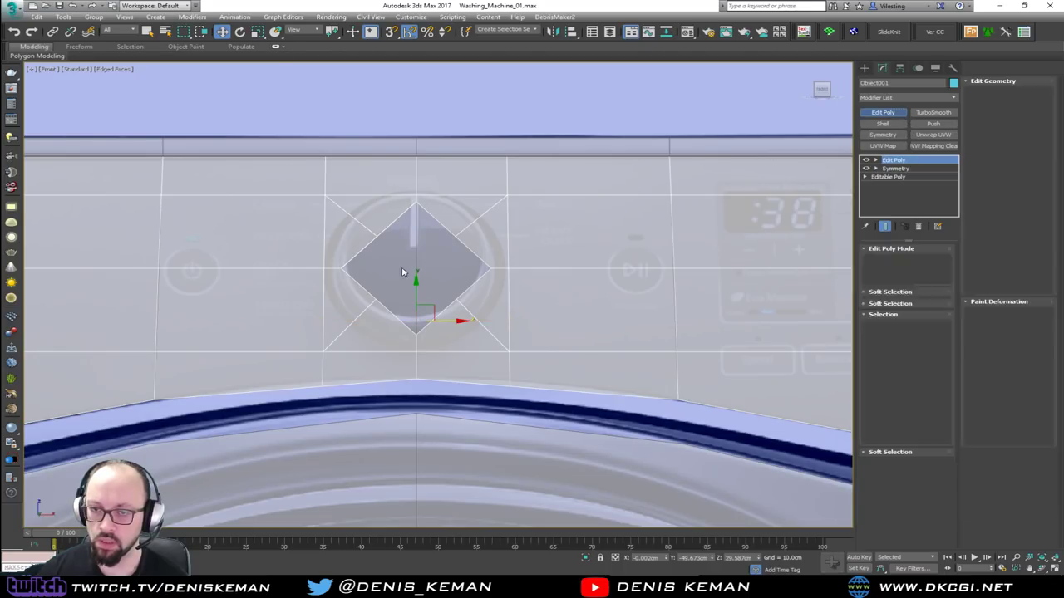
right_click(402, 269)
mouse_move(490, 373)
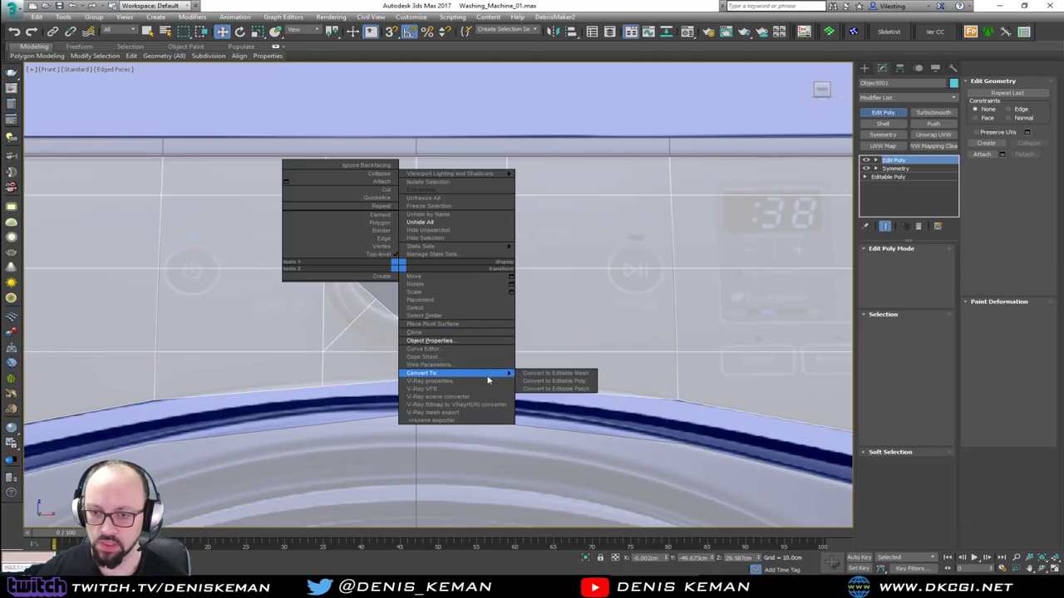
left_click(566, 380)
Select the border of the diamond hole and regularize it into an even octagon.
key("3")
left_click(473, 255)
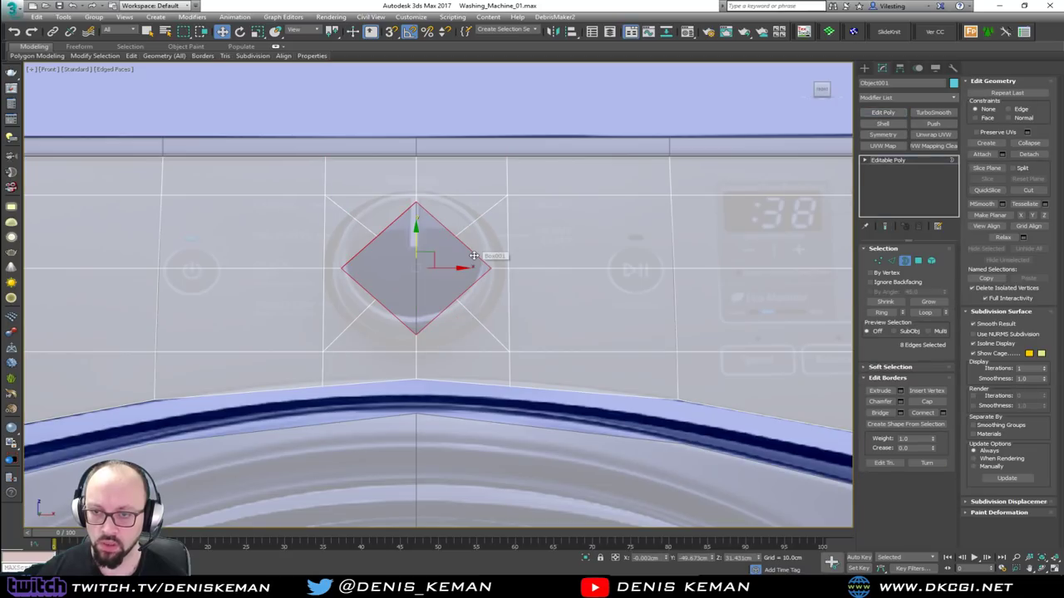
right_click(470, 252)
left_click(442, 320)
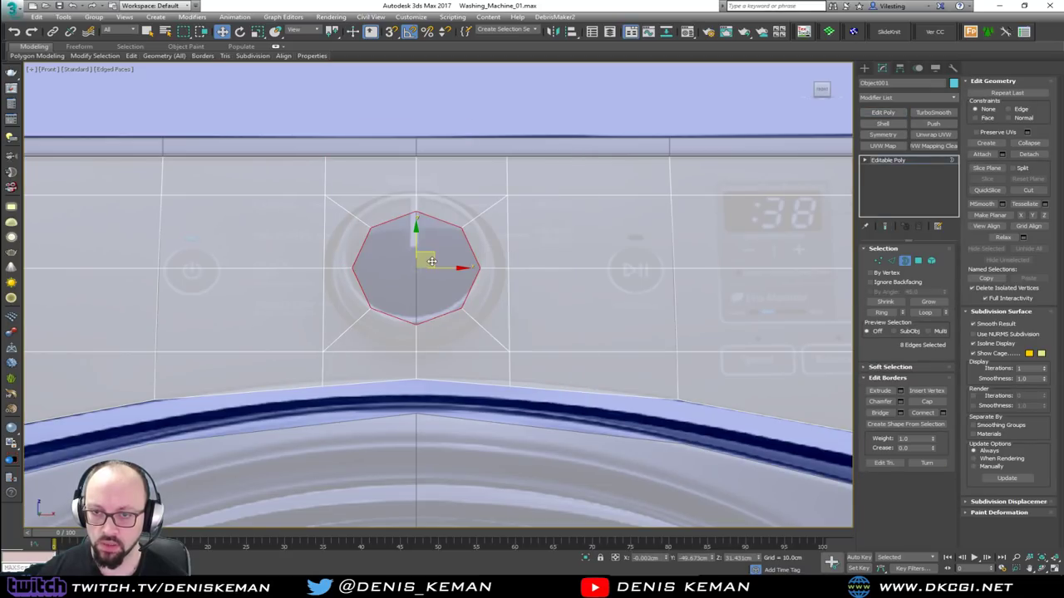
Select the eight square-shaped edges surrounding the knob hole and regularize them into an even octagon.
middle_click_drag(427, 264, 451, 288)
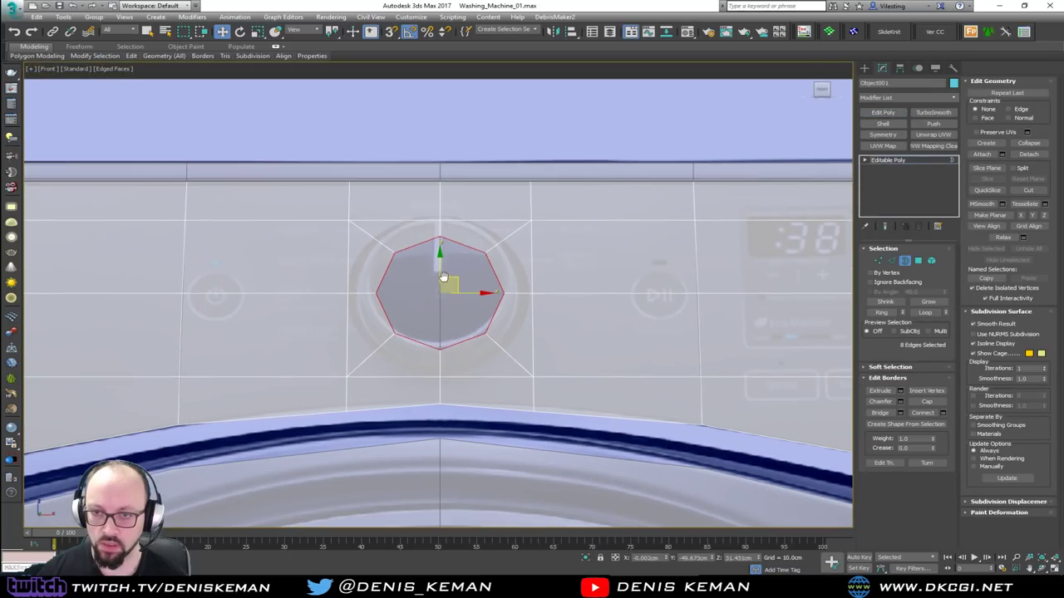
key("2")
double_click(420, 221)
left_click(532, 275, "ctrl")
left_click(530, 291, "ctrl")
double_click(474, 376, "ctrl")
double_click(348, 340, "ctrl")
right_click(376, 331)
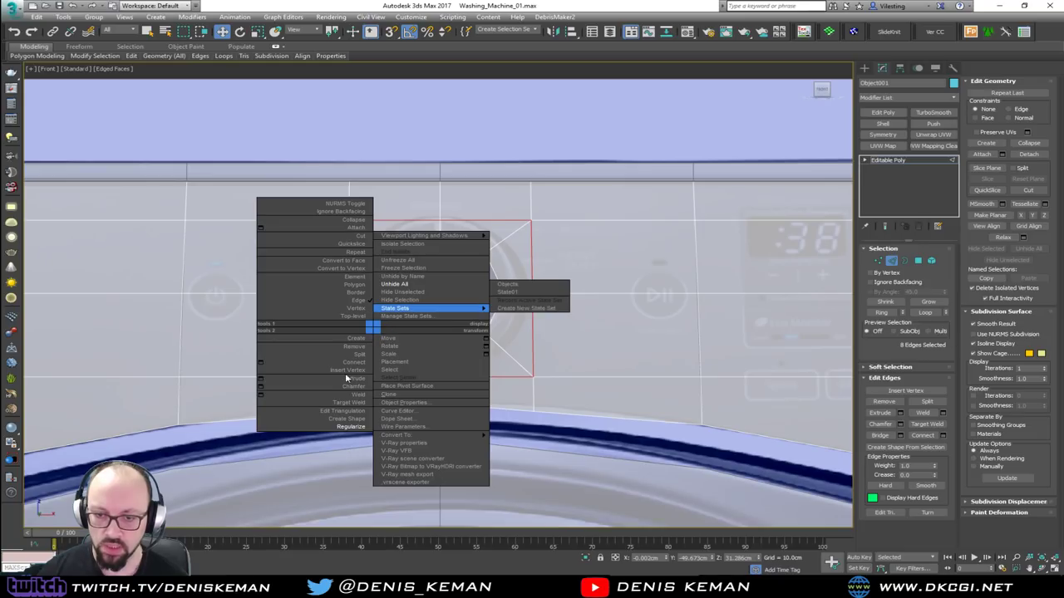
left_click(345, 428)
right_click(368, 376)
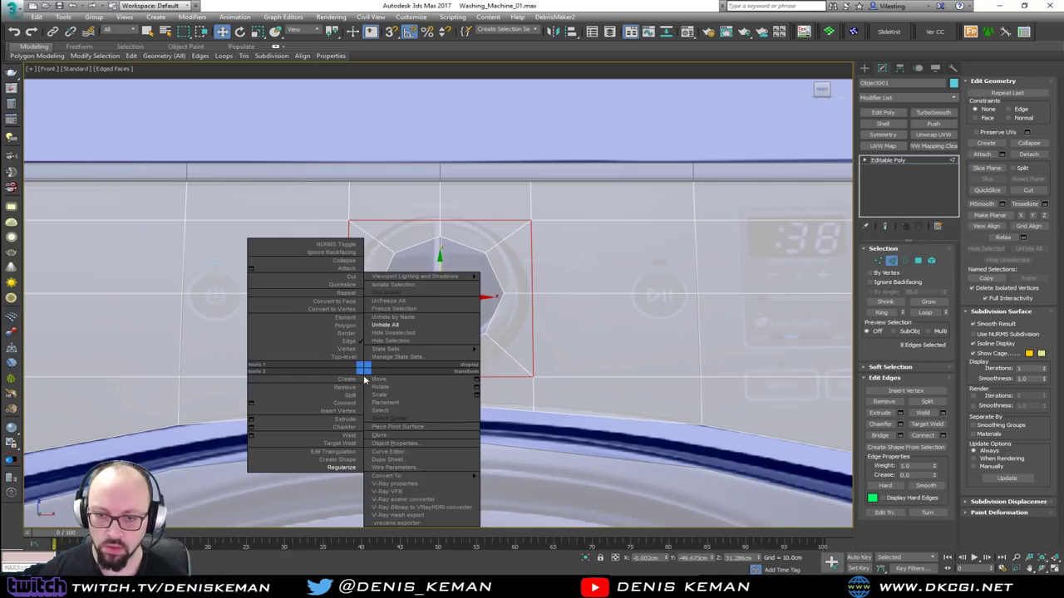
left_click(346, 467)
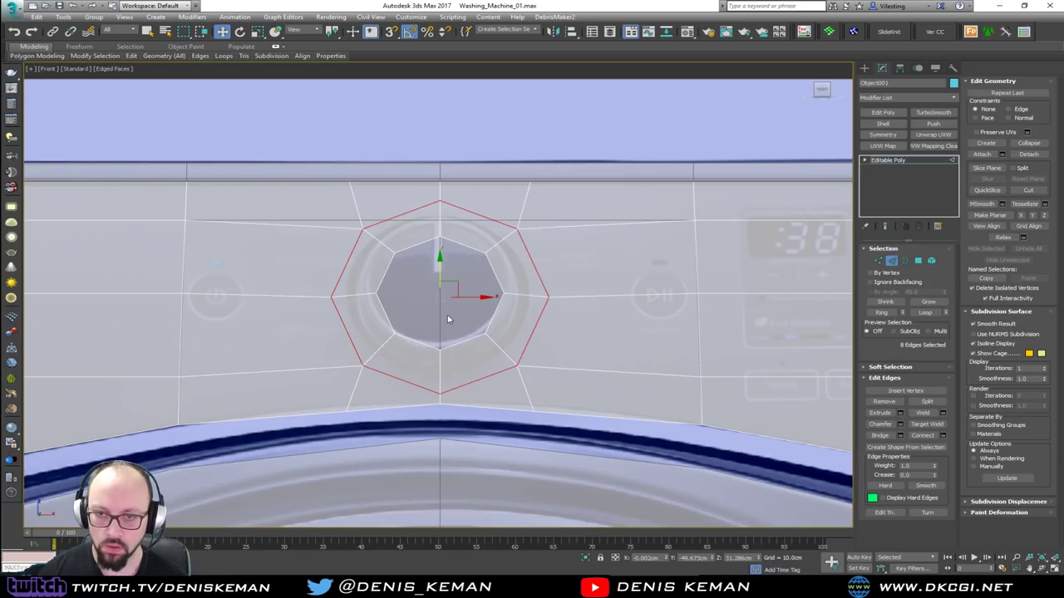
Select the knob hole's border and scale it up to the knob's outer outline.
left_click(491, 270)
key("3")
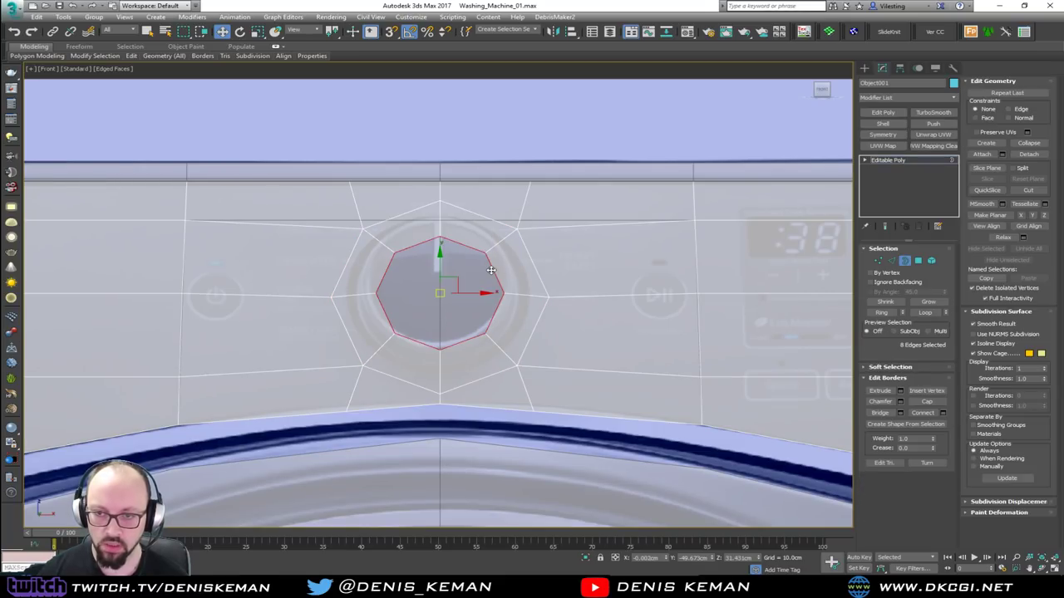
key("r")
left_click_drag(449, 284, 453, 261)
In the maximized Perspective view, extend the hole's border with a narrow inner ring and side walls back to about -48.69 cm in Y.
key("alt+w")
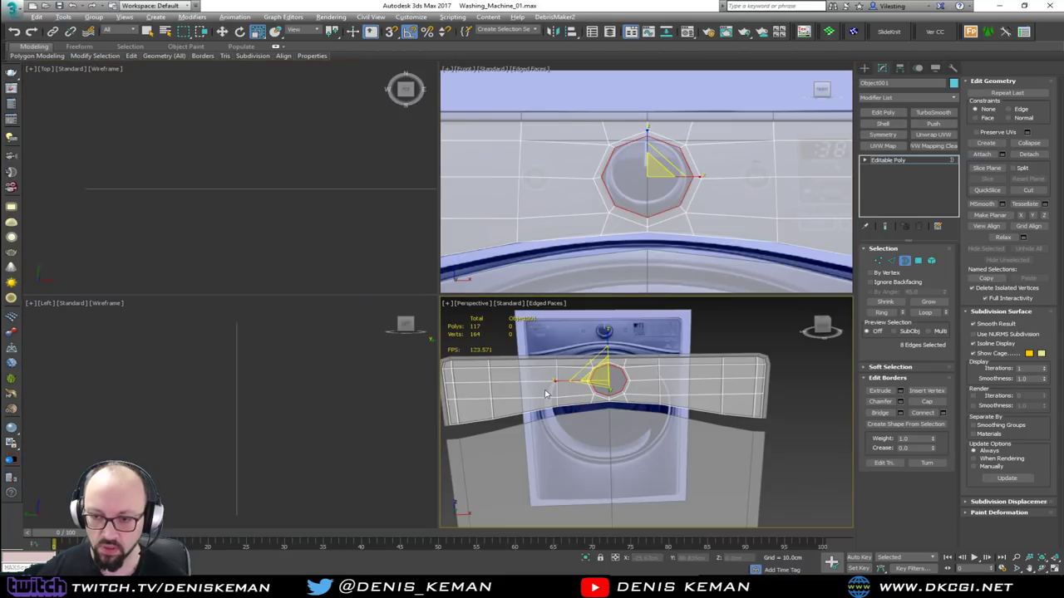
key("alt+w")
middle_click_drag(594, 245, 572, 317, "alt")
key("z")
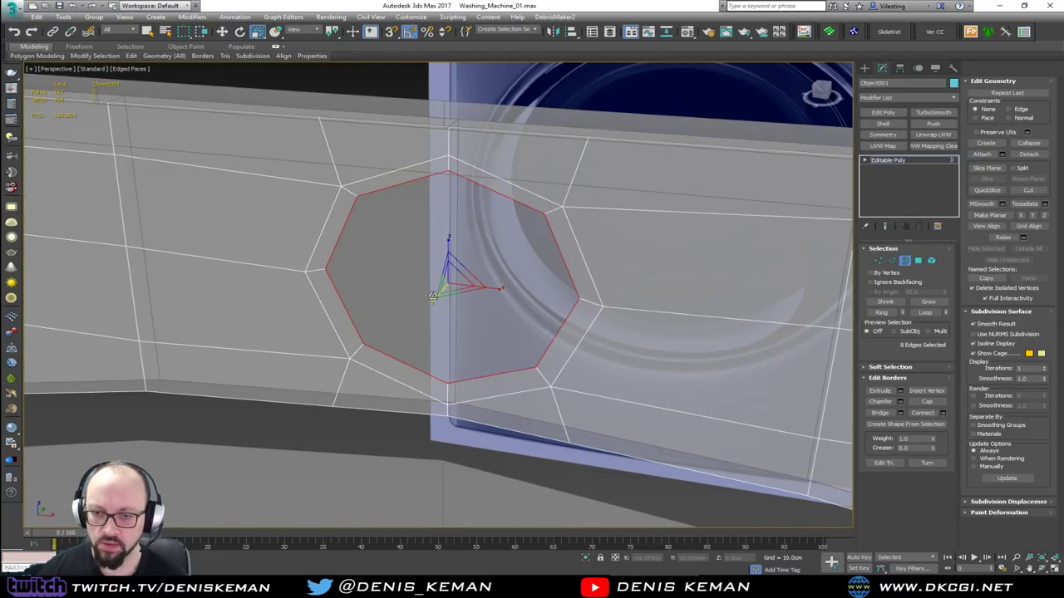
left_click_drag(461, 272, 459, 273, "shift")
key("w")
middle_click_drag(460, 273, 458, 281, "alt")
left_click_drag(471, 272, 497, 265, "shift")
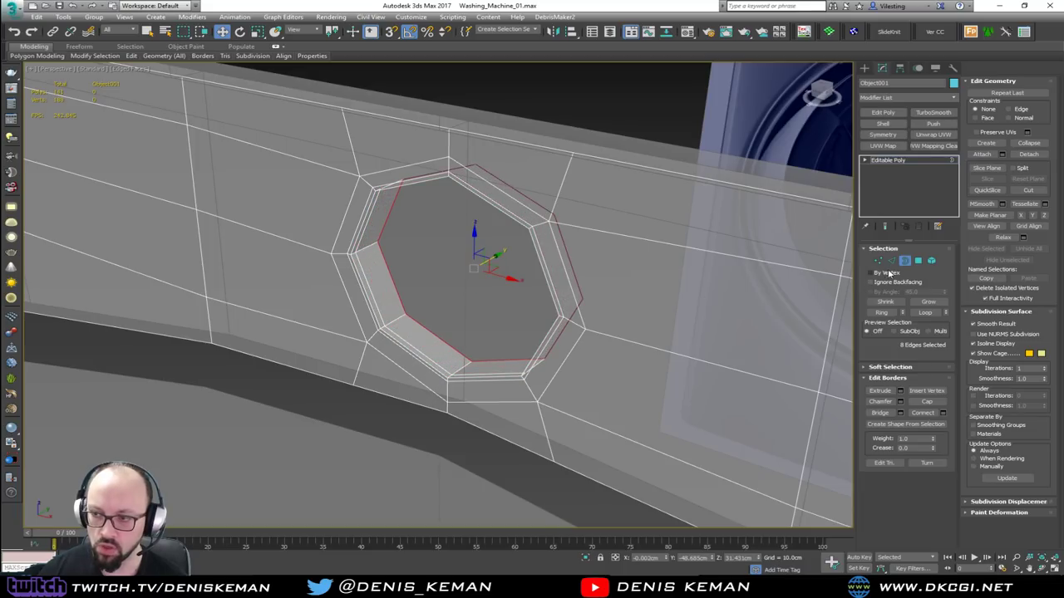
left_click(908, 261)
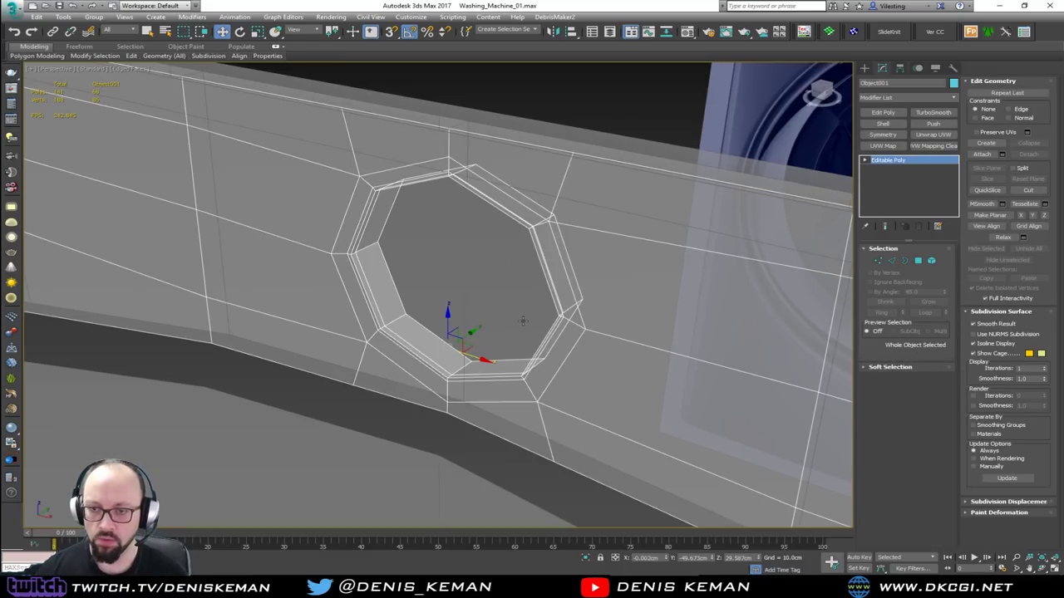
Apply TurboSmooth with 2 iterations to the detached panel and turn off its see-through display.
left_click(933, 112)
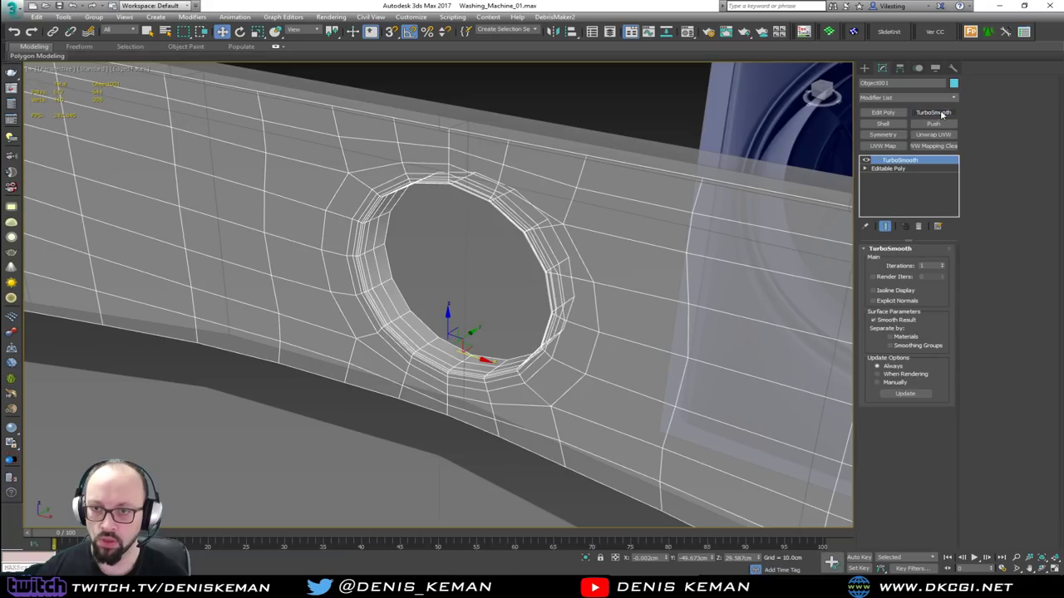
left_click(942, 264)
key("alt+x")
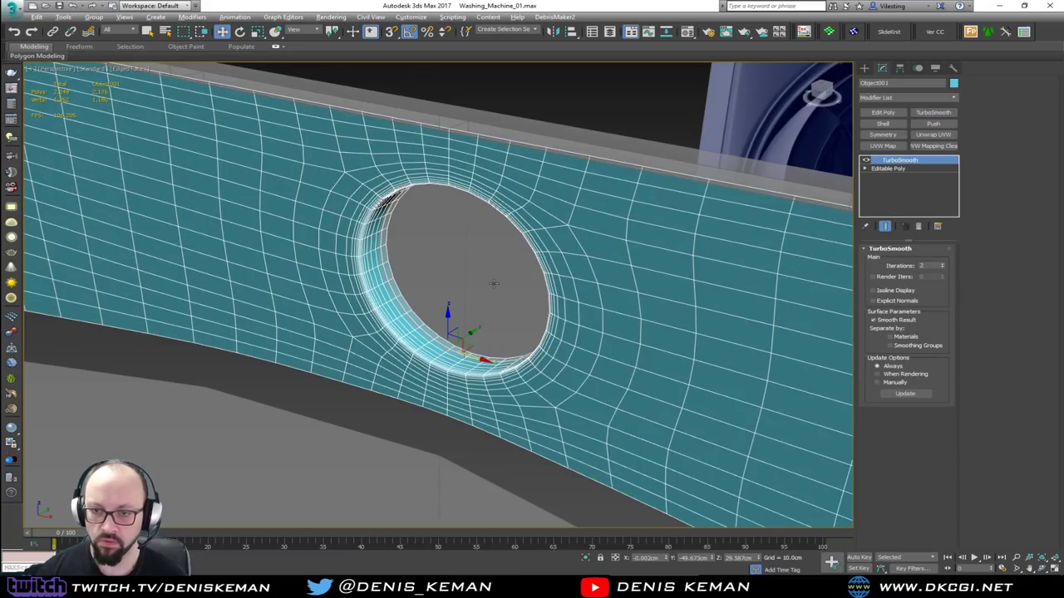
Insert a vertical edge loop in the control panel's Editable Poly between the knob opening and the play/pause button, working in the Front view.
scroll(491, 285, "down", 4)
left_click(491, 272)
mouse_move(490, 272)
middle_mouse_down("alt")
mouse_move(524, 254)
mouse_move(458, 259)
mouse_move(501, 273)
middle_mouse_up("alt")
key("F4")
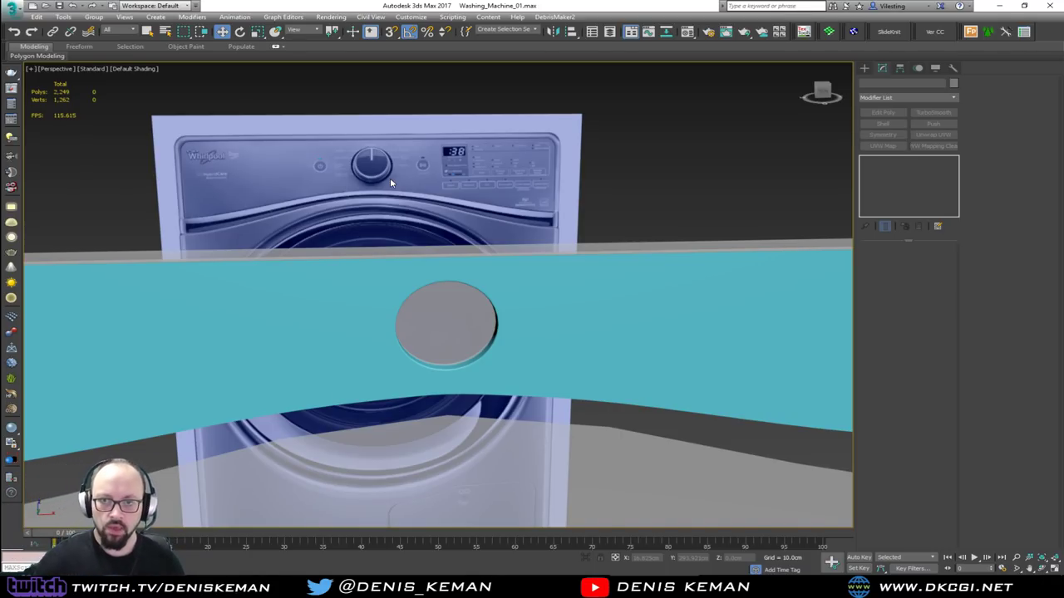
key("alt+w")
left_click(552, 168)
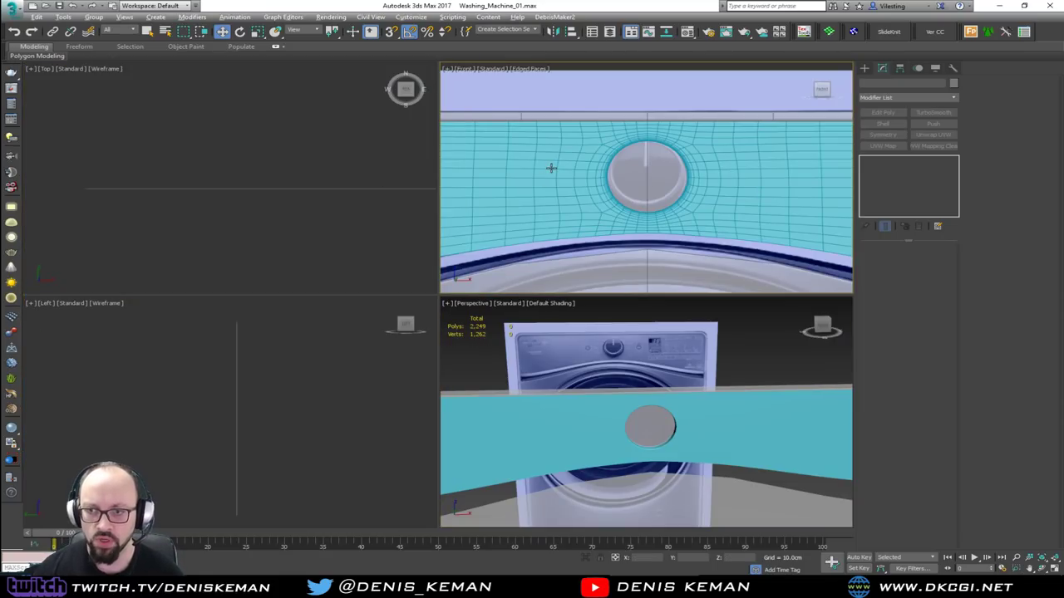
key("alt+w")
left_click(520, 246)
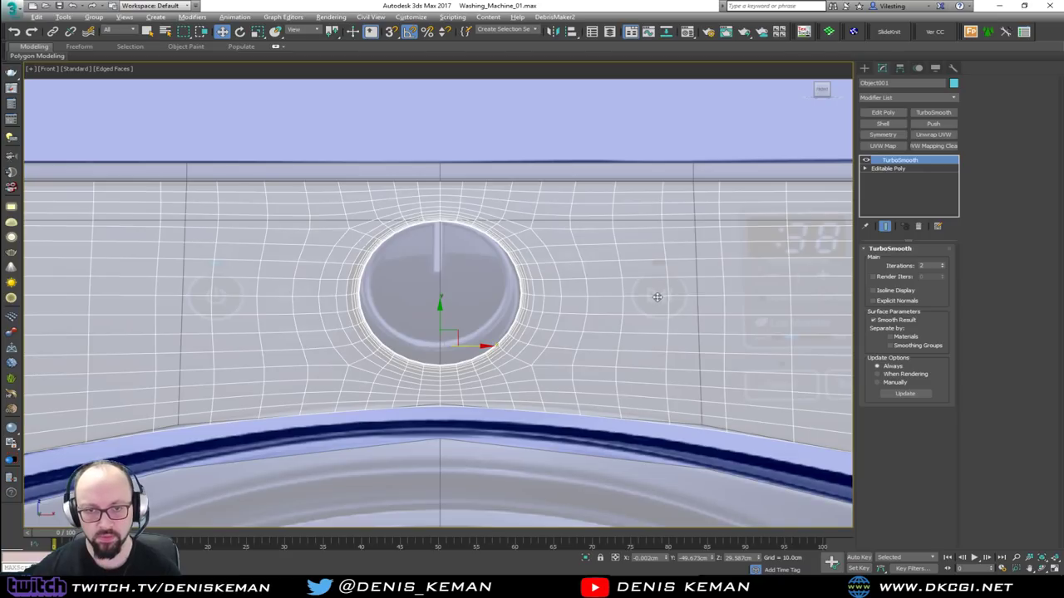
middle_click_drag(579, 246, 455, 247)
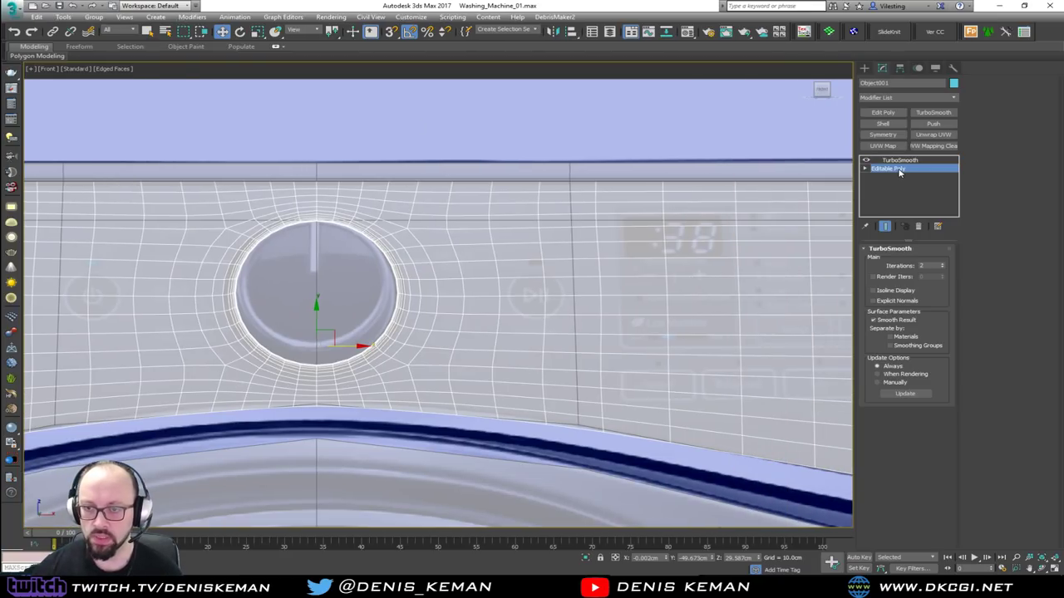
left_click(888, 168)
middle_click_drag(563, 280, 415, 262)
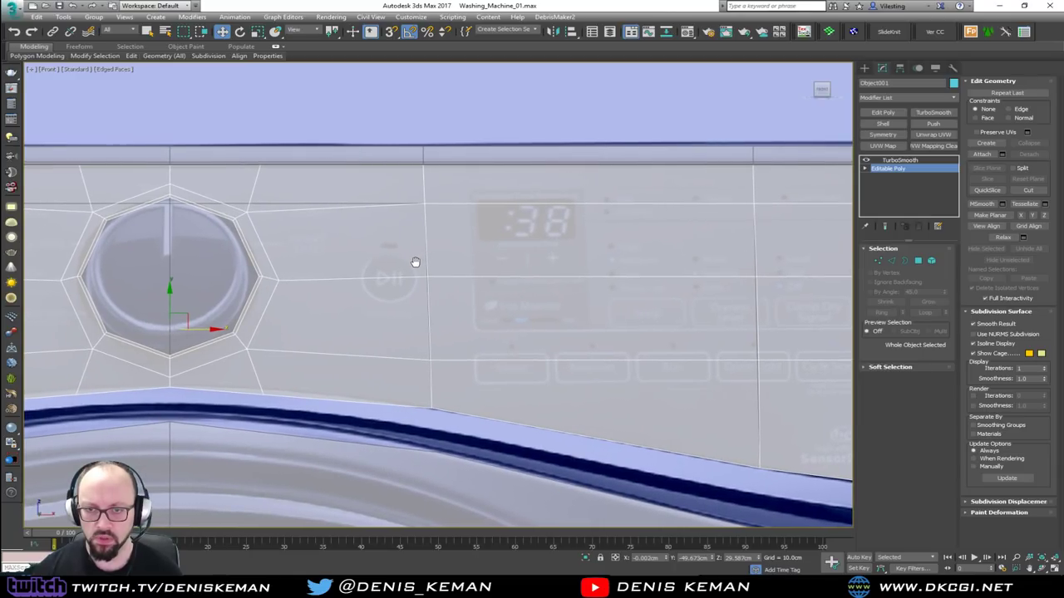
key("alt+c")
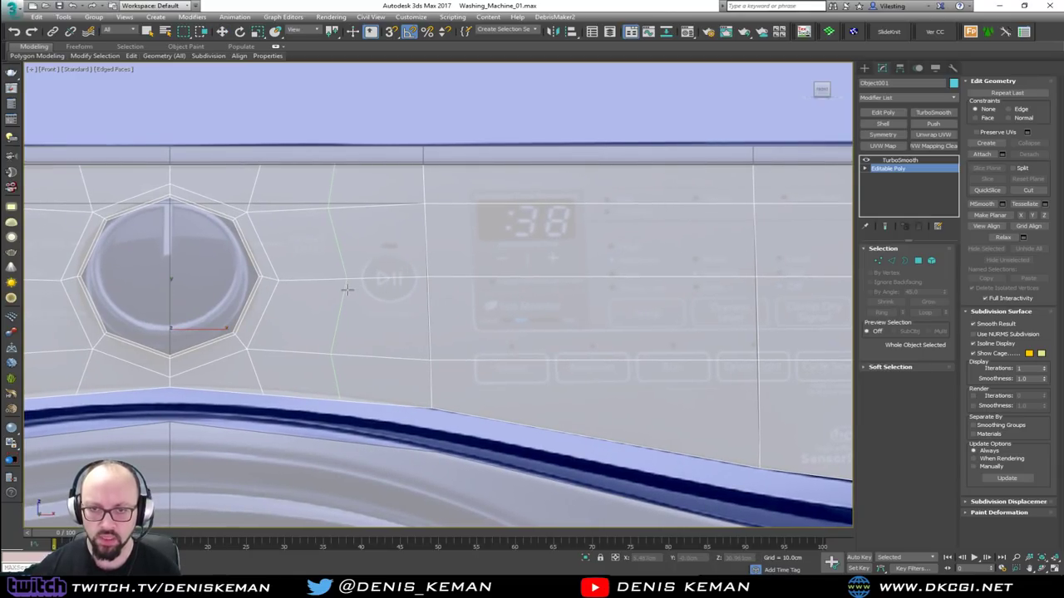
left_click(350, 289)
right_click(367, 301)
Make the new edge loop planar along X and shift it slightly sideways beside the play/pause button.
key("2")
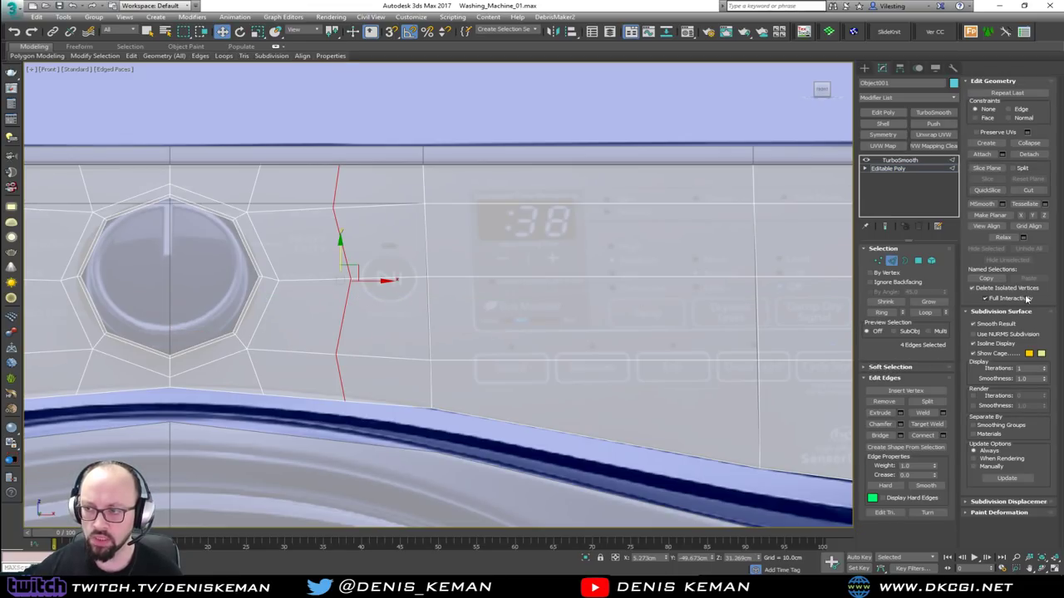
left_click(1033, 215)
key("ctrl+z")
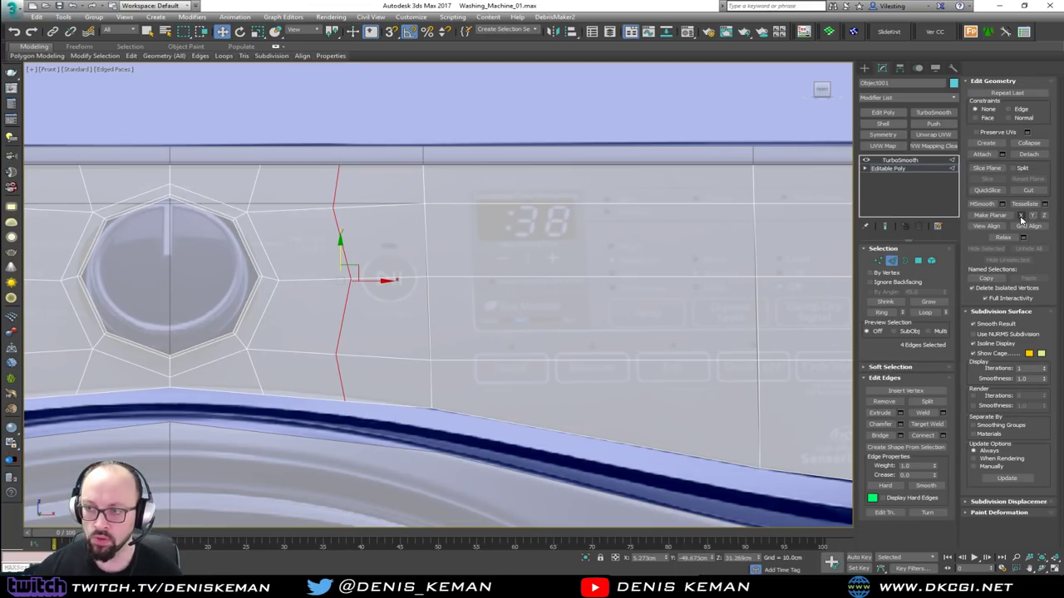
left_click(1021, 214)
left_click_drag(364, 281, 371, 281)
left_click(403, 268)
Insert a second vertical edge loop through the centre of the play/pause button.
key("alt+1")
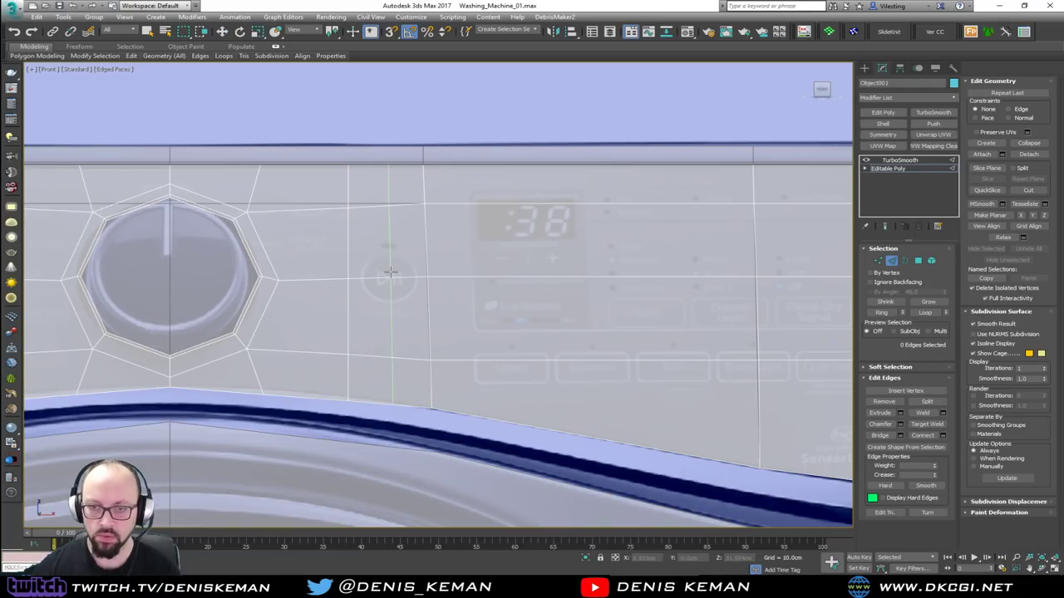
left_click(390, 272)
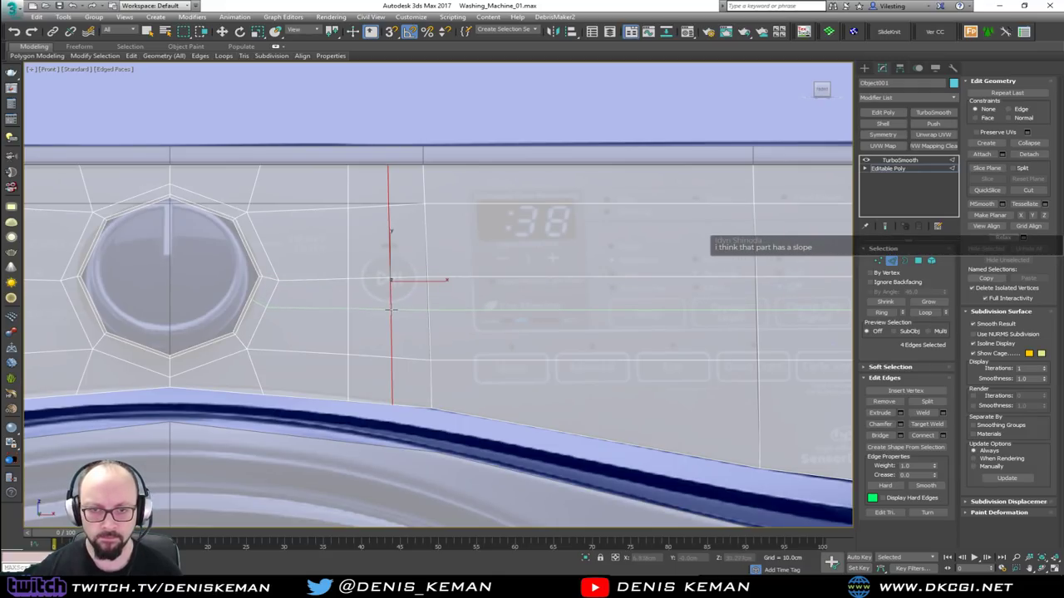
right_click(392, 310)
Chamfer the vertex at the centre of the play/pause button into a diamond around the symbol.
key("1")
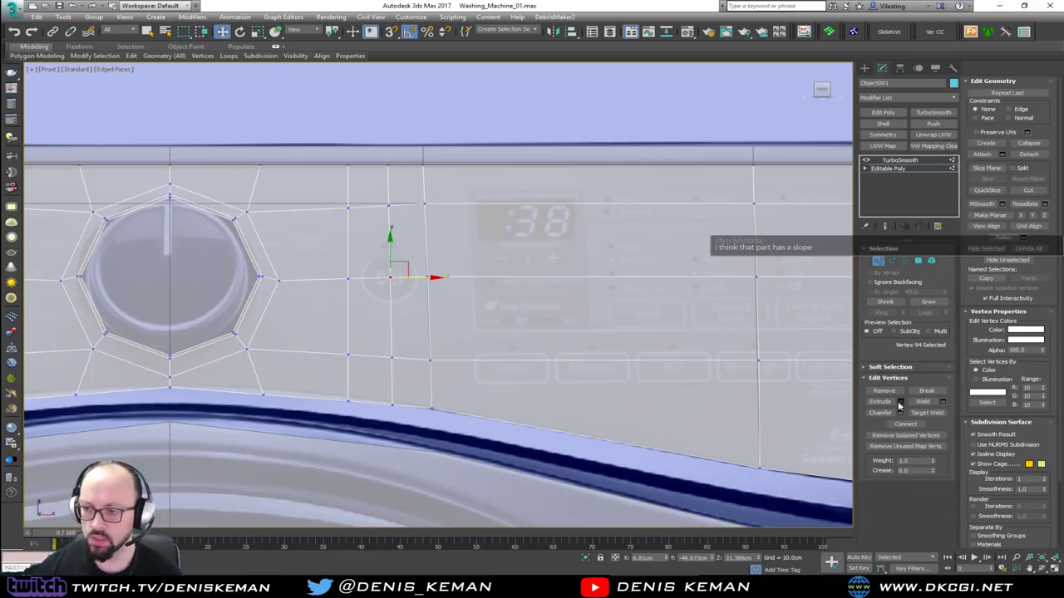
left_click(900, 413)
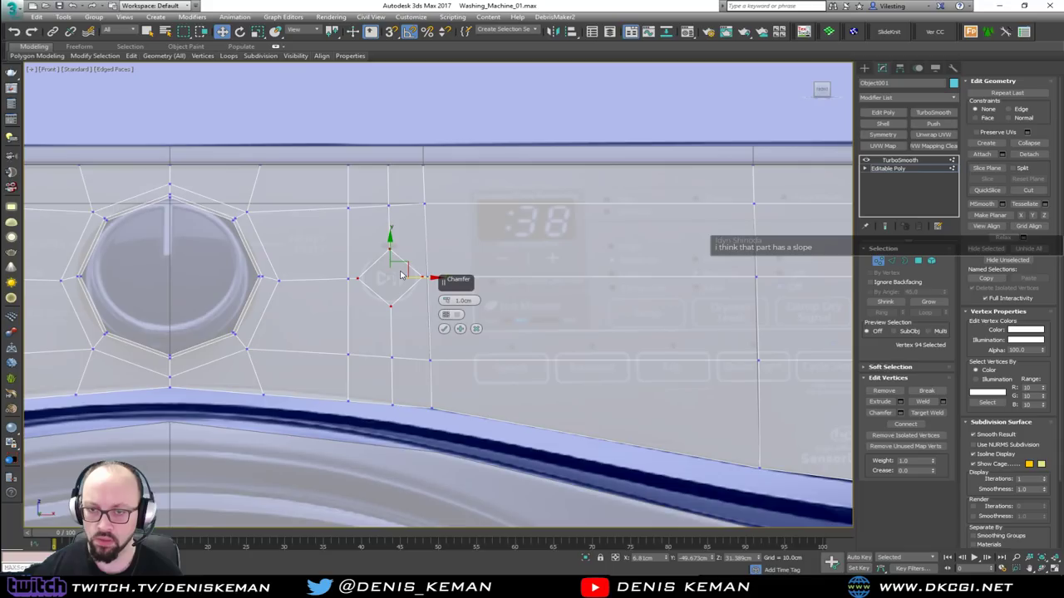
left_click(444, 328)
left_click(364, 323)
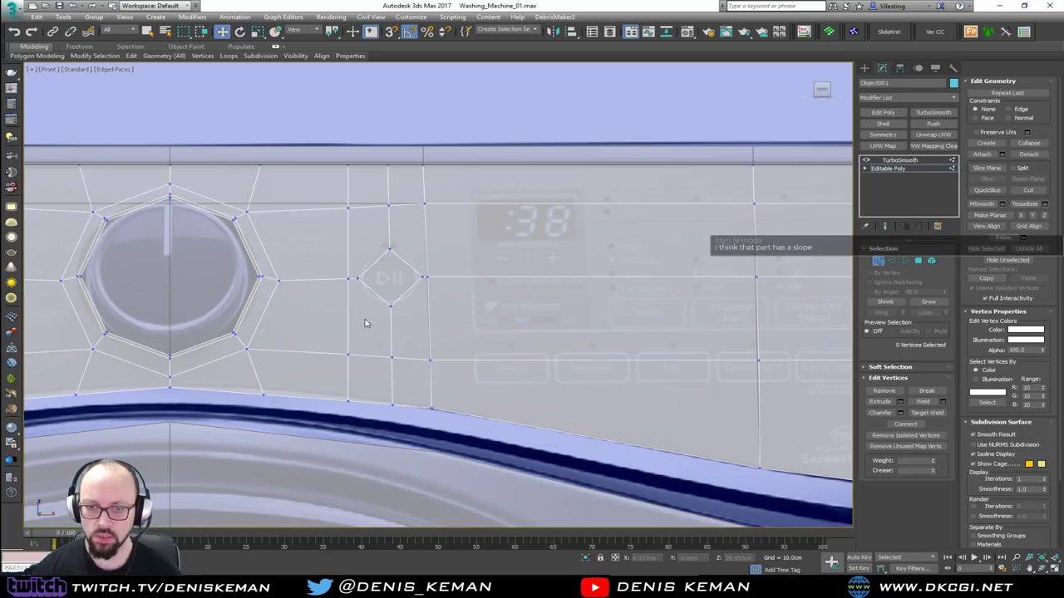
Cut edges from the four surrounding grid corners to the middles of the diamond's sides.
key("1")
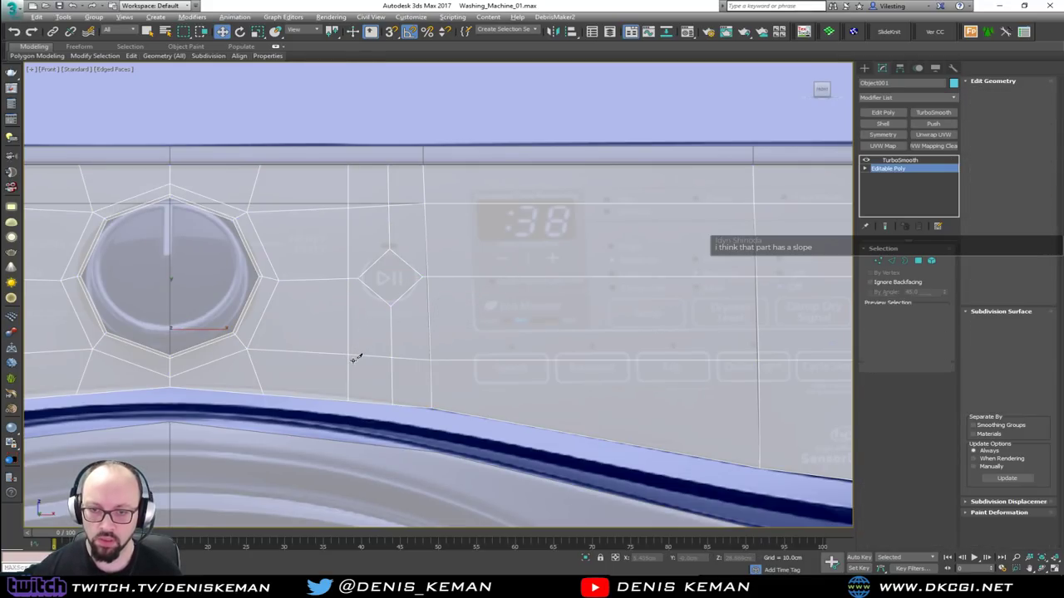
key("1")
key("alt+c")
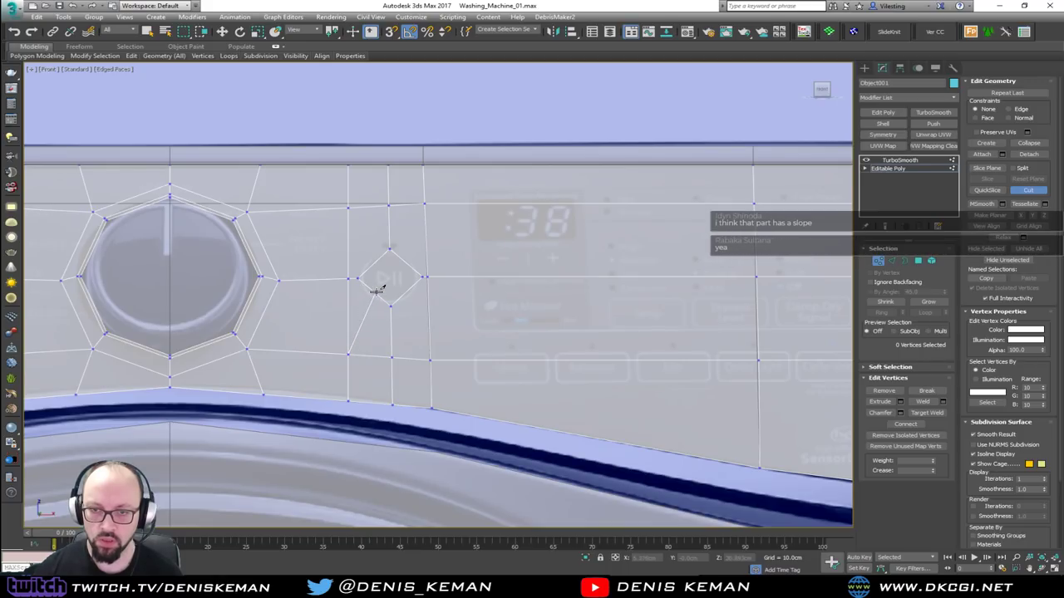
left_click(430, 359)
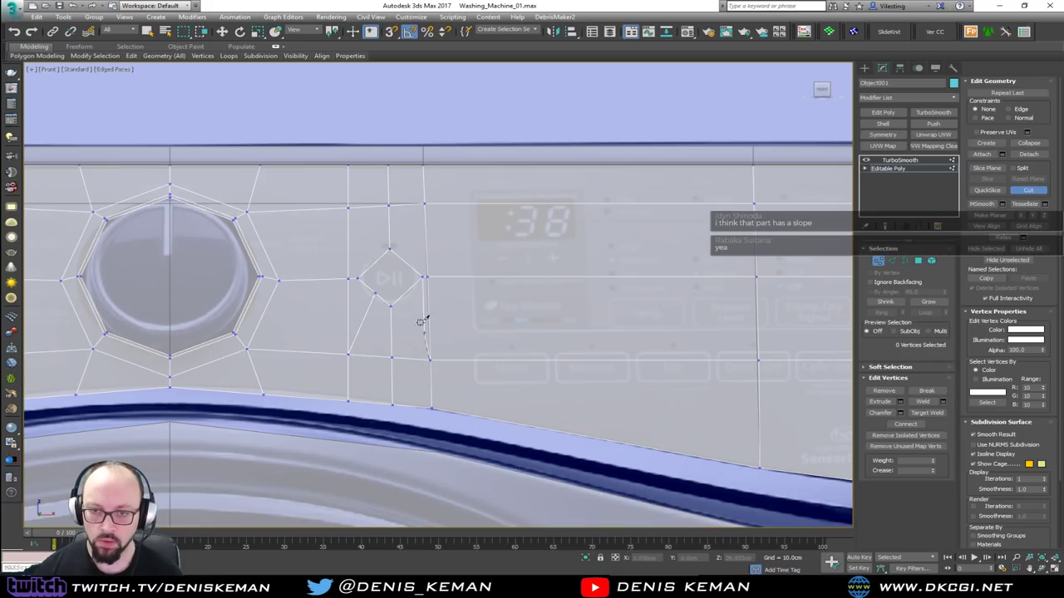
left_click(424, 204)
left_click(408, 263)
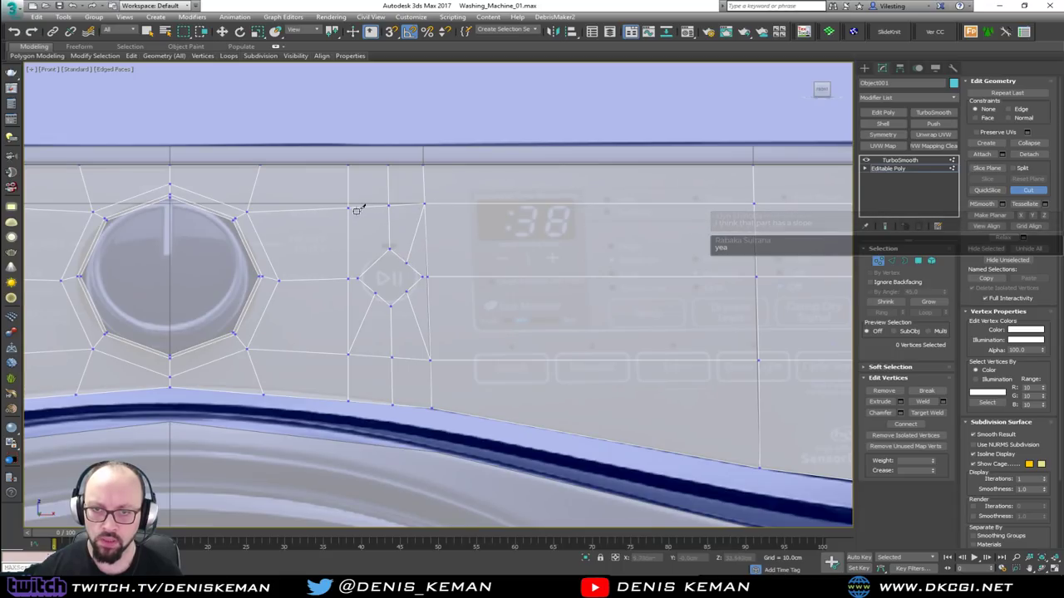
key("w")
Delete the diamond-shaped polygon over the play/pause button to open a hole in the panel.
key("4")
left_click(392, 280)
key("Delete")
key("ctrl+q")
key("ctrl+e")
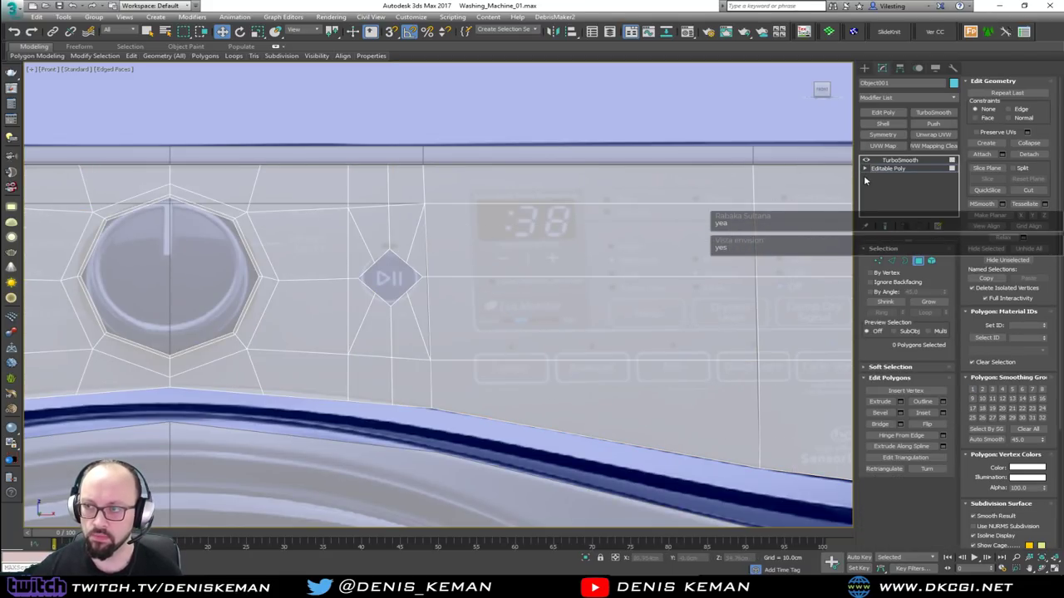
Select the border of the play/pause hole and regularize it into an even octagon.
left_click(913, 169)
key("3")
left_click(396, 299)
right_click(393, 297)
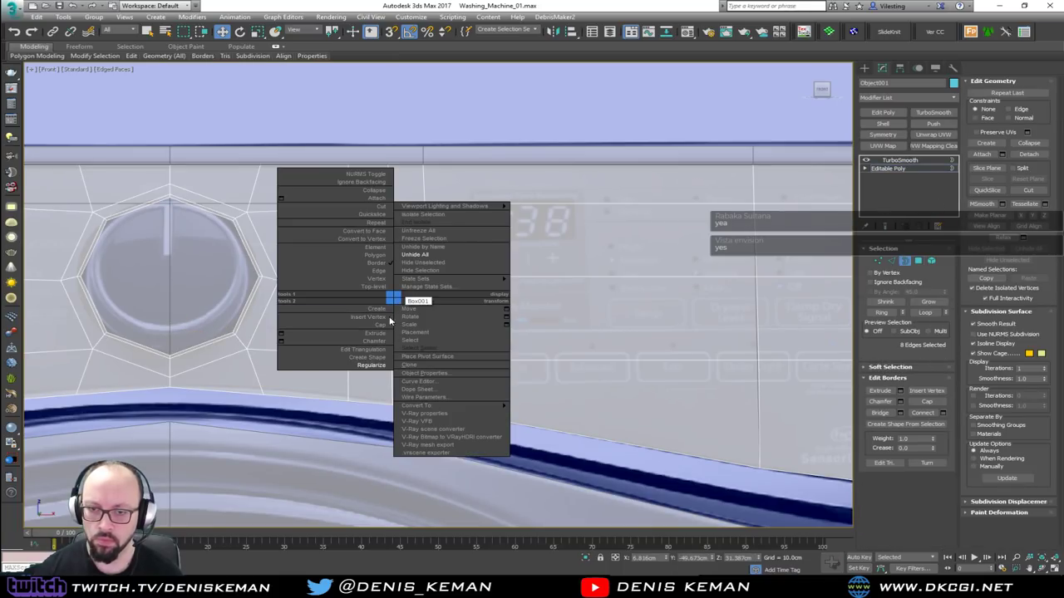
left_click(370, 365)
Rotate the octagonal border to line up with the surrounding edges and scale it uniformly to 95% to fit the play/pause button.
scroll(390, 270, "up", 5)
key("e")
left_click_drag(418, 253, 423, 287)
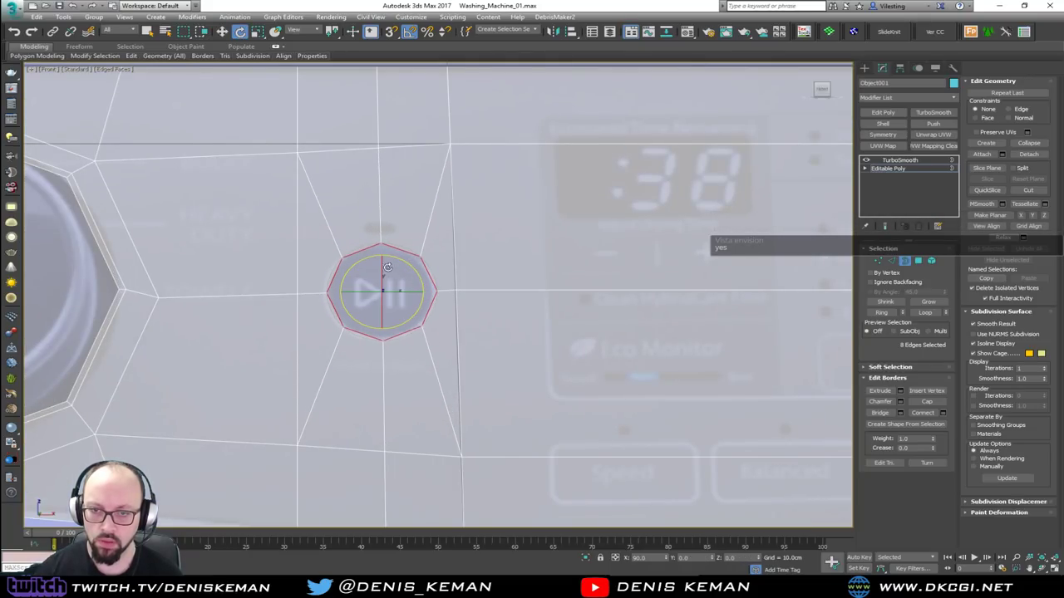
scroll(399, 323, "down", 5)
key("w")
scroll(407, 332, "up", 5)
key("r")
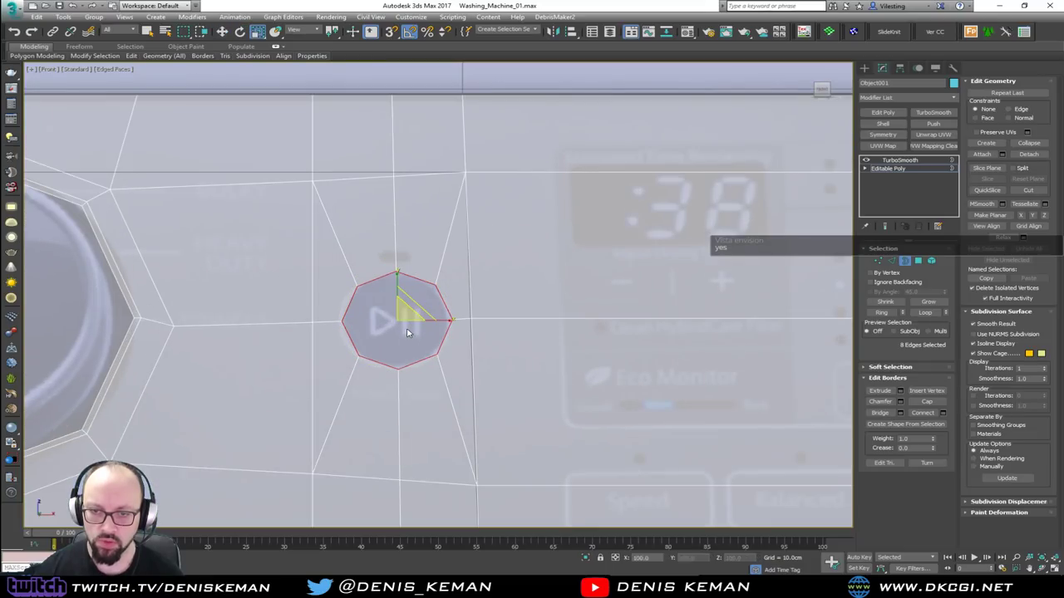
left_click_drag(407, 315, 406, 316)
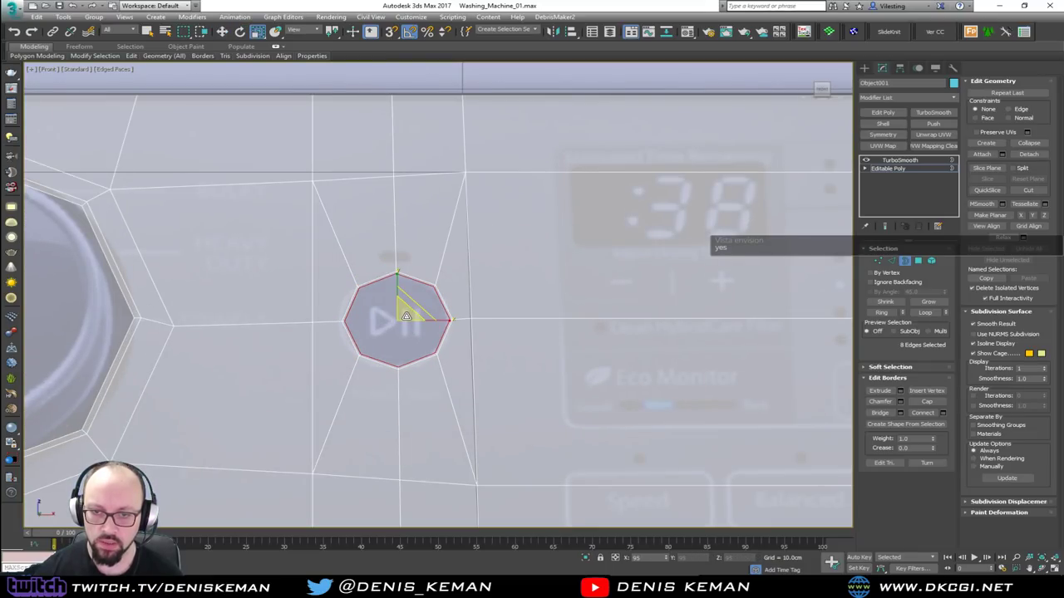
Extend the play/pause hole's border inward into the panel to form side walls, working in the Perspective view with edged faces.
key("alt+w")
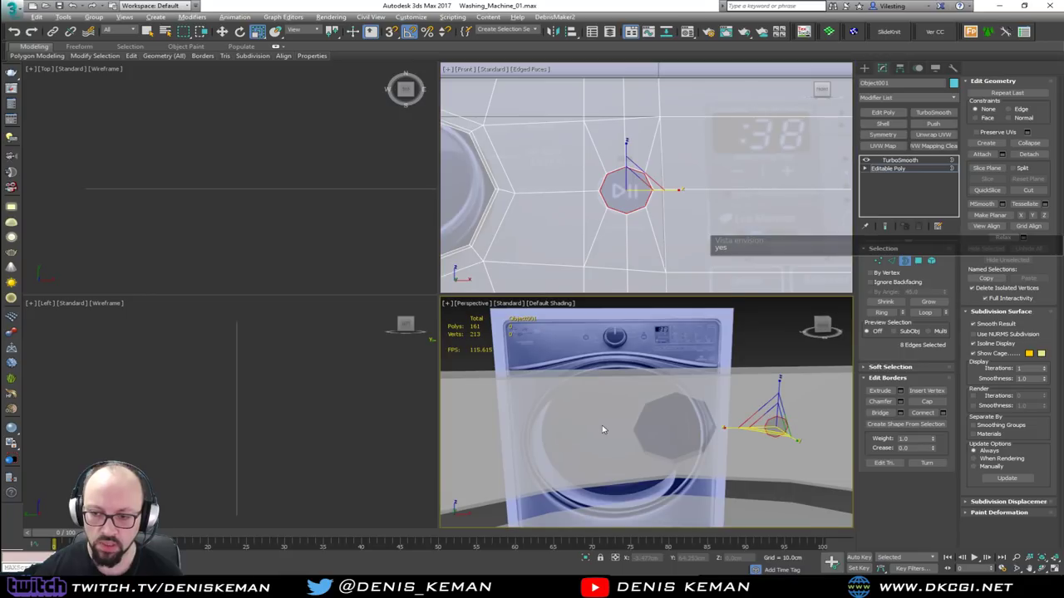
key("alt+w")
middle_click_drag(601, 429, 505, 344, "alt")
scroll(499, 278, "up", 4)
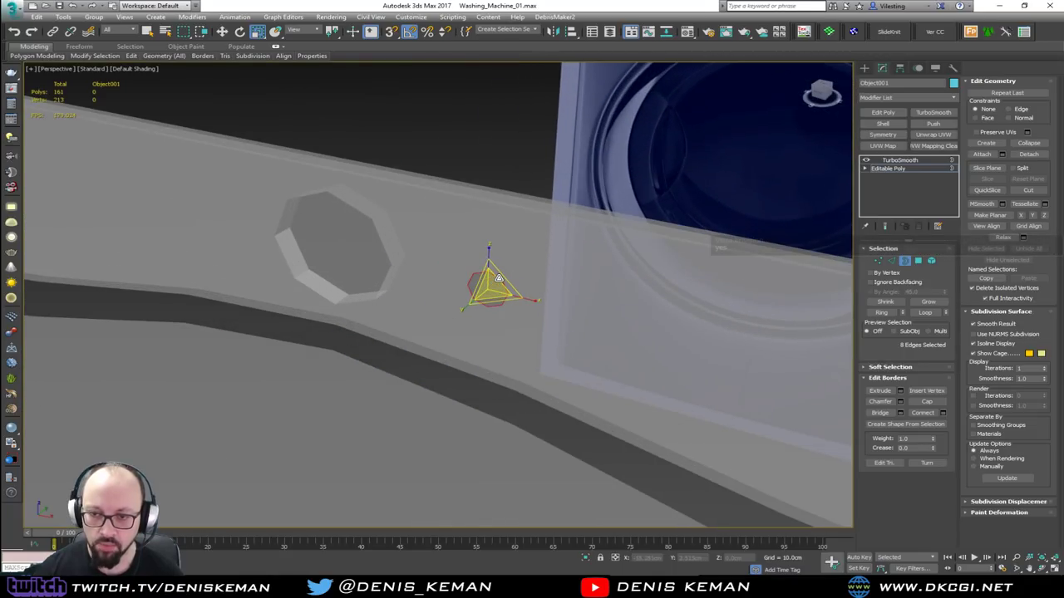
key("w")
left_click_drag(505, 275, 517, 272)
left_click(540, 130)
left_click(908, 261)
key("F4")
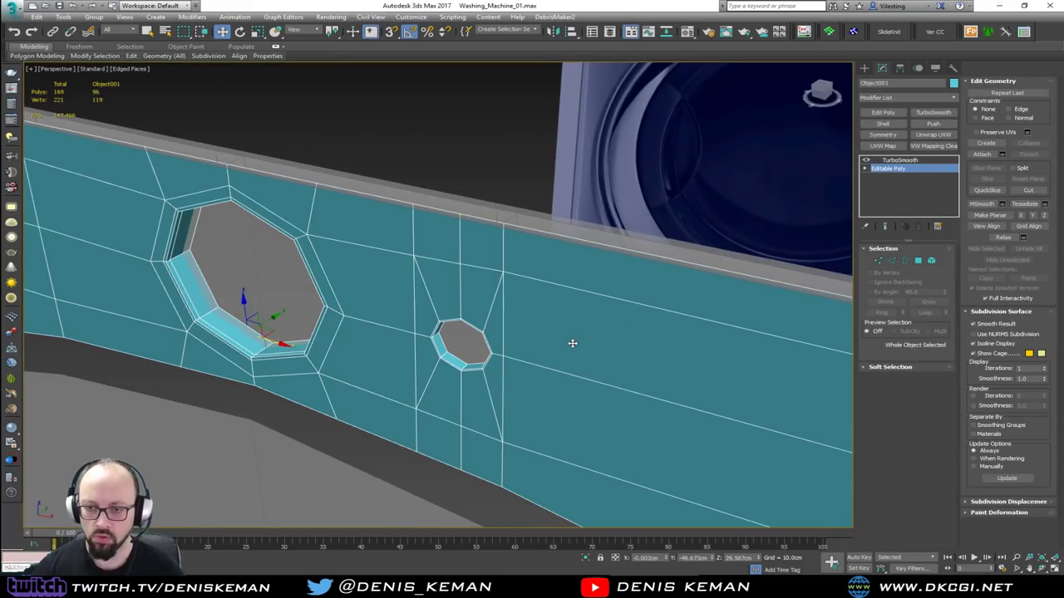
Add a Symmetry modifier along X above the Editable Poly to mirror the button hole onto the power button.
scroll(537, 350, "down", 4)
middle_click_drag(502, 349, 552, 321, "alt")
key("alt+w")
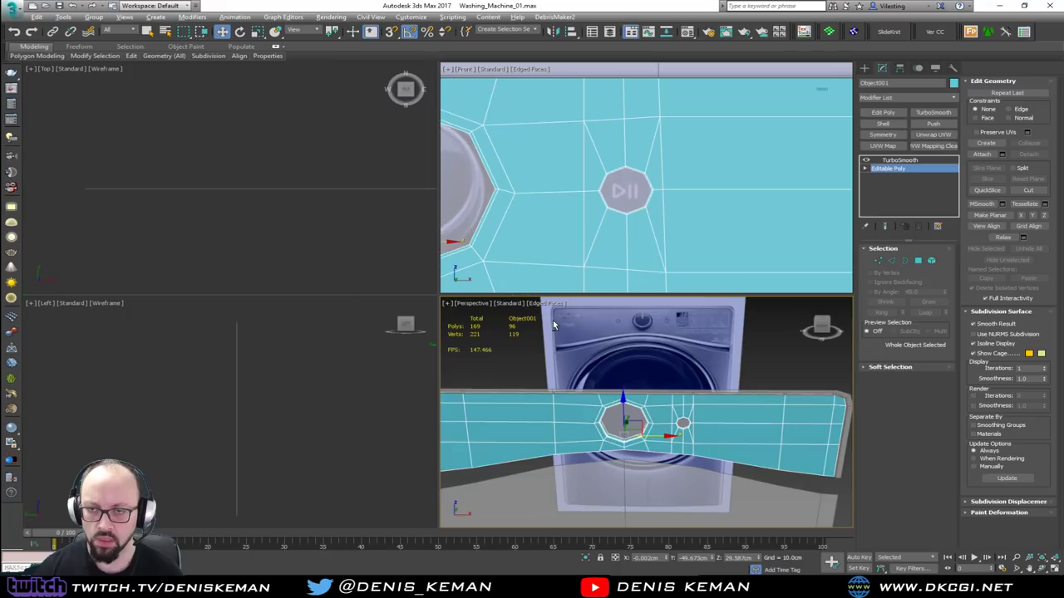
key("alt+w")
scroll(640, 251, "down", 4)
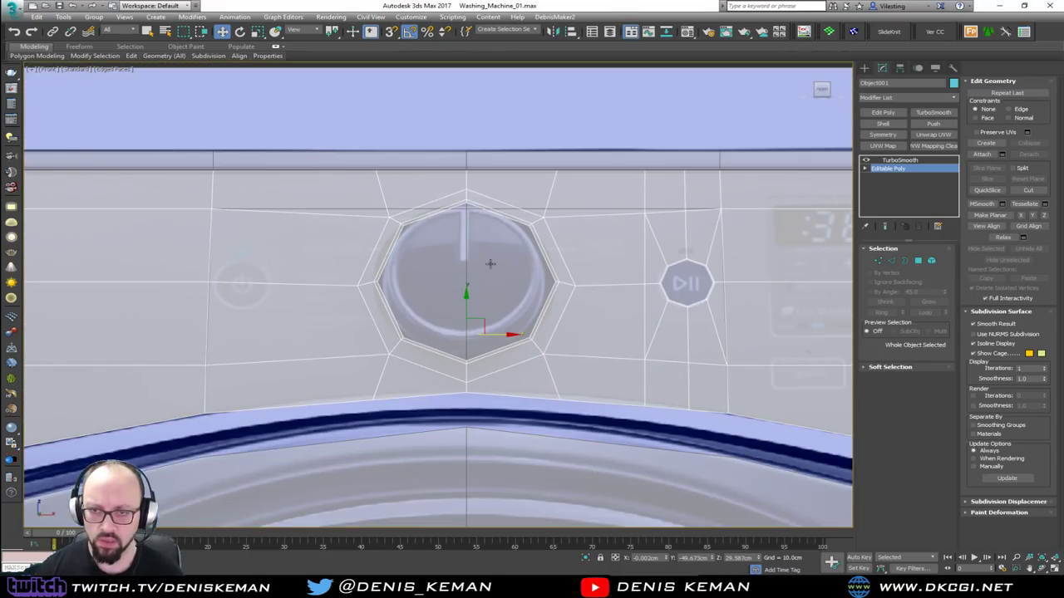
left_click(893, 135)
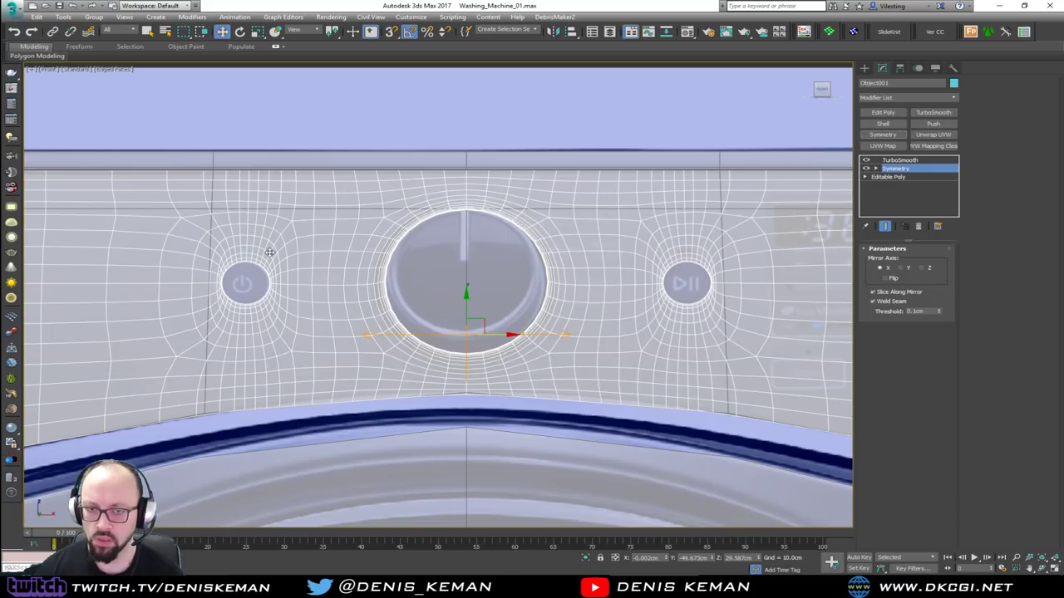
Switch off the TurboSmooth display and add an Edit Poly modifier above Symmetry.
mouse_move(464, 268)
middle_mouse_down()
mouse_move(452, 205)
mouse_move(477, 210)
mouse_move(475, 280)
middle_mouse_up()
scroll(453, 205, "down", 3)
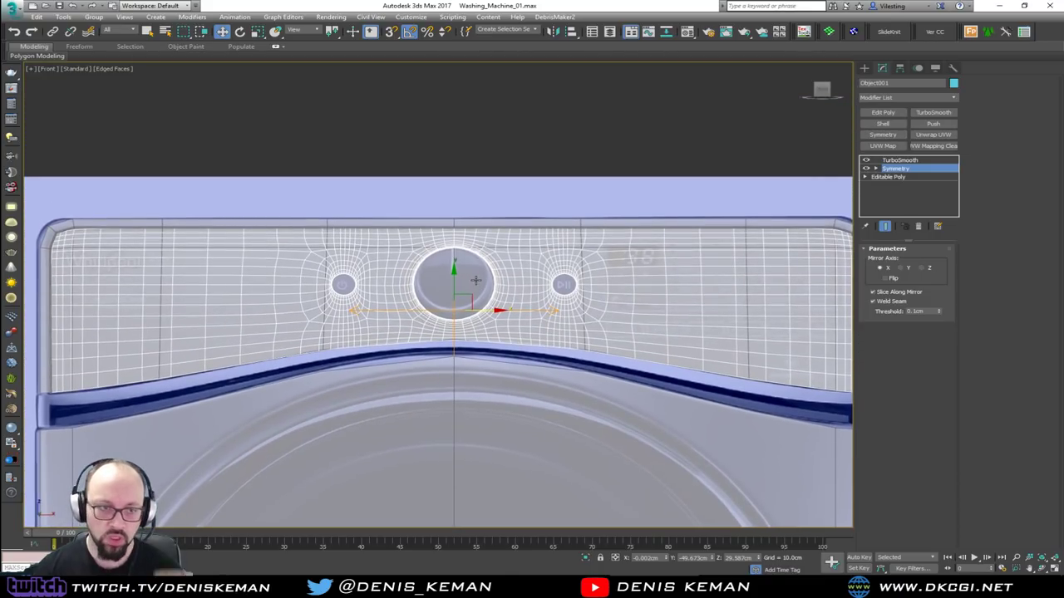
left_click(865, 160)
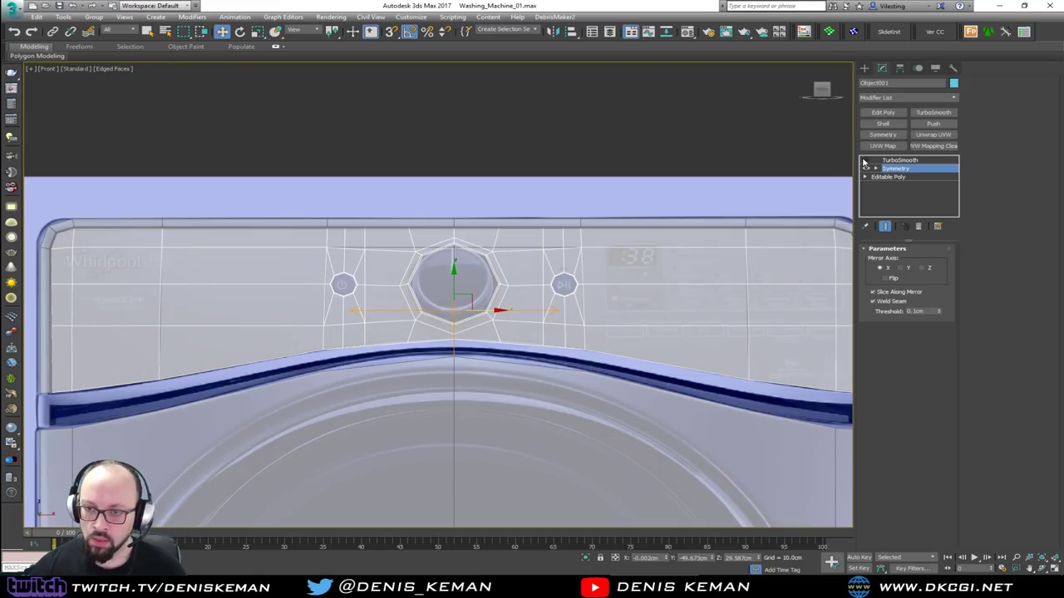
middle_click_drag(513, 249, 397, 267)
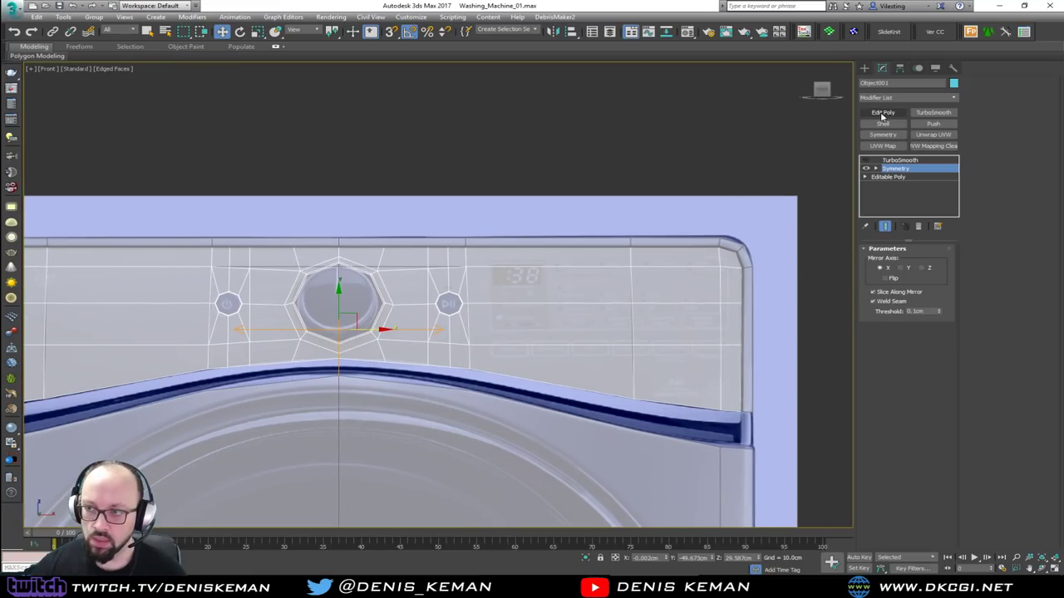
right_click(905, 170)
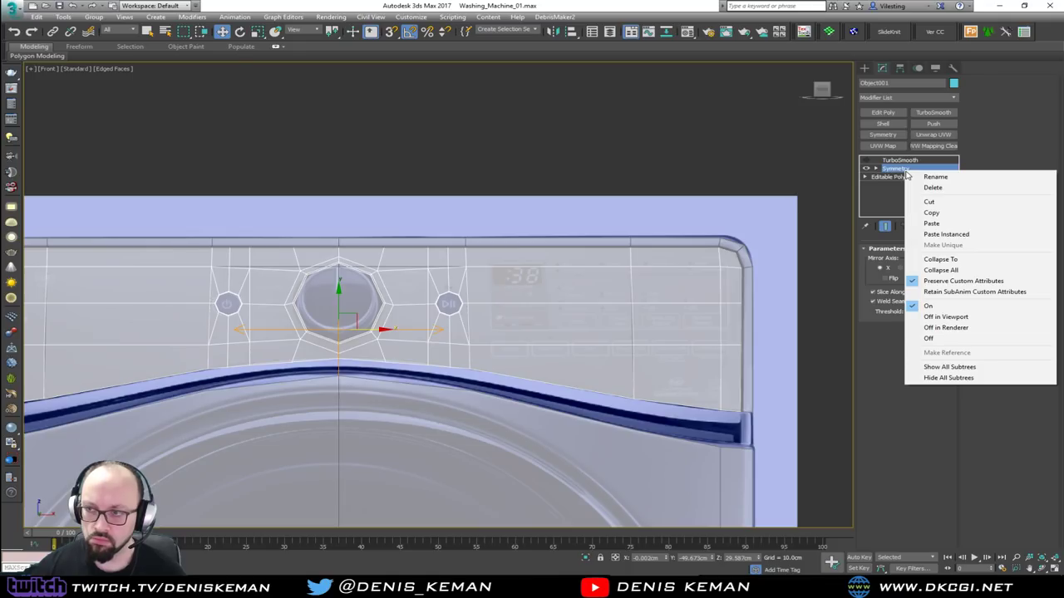
left_click(886, 119)
left_click(881, 112)
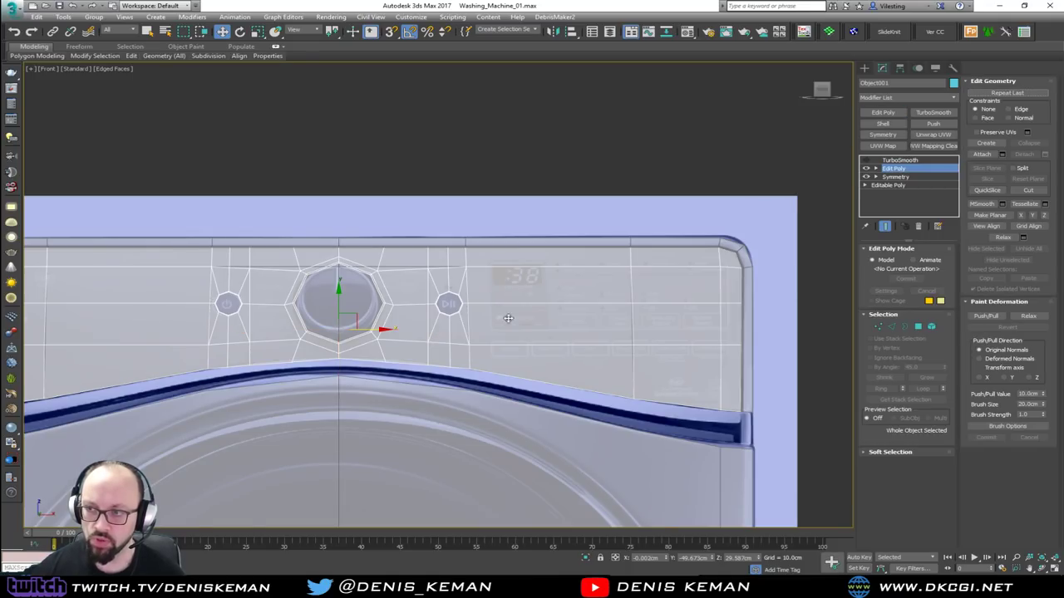
Examine the panel's knob and button openings in the Perspective view against the washing machine reference.
scroll(428, 339, "up", 2)
scroll(428, 338, "up", 1)
key("alt+w")
right_click(572, 390)
key("alt+w")
key("alt+x")
middle_click_drag(540, 374, 516, 377, "alt")
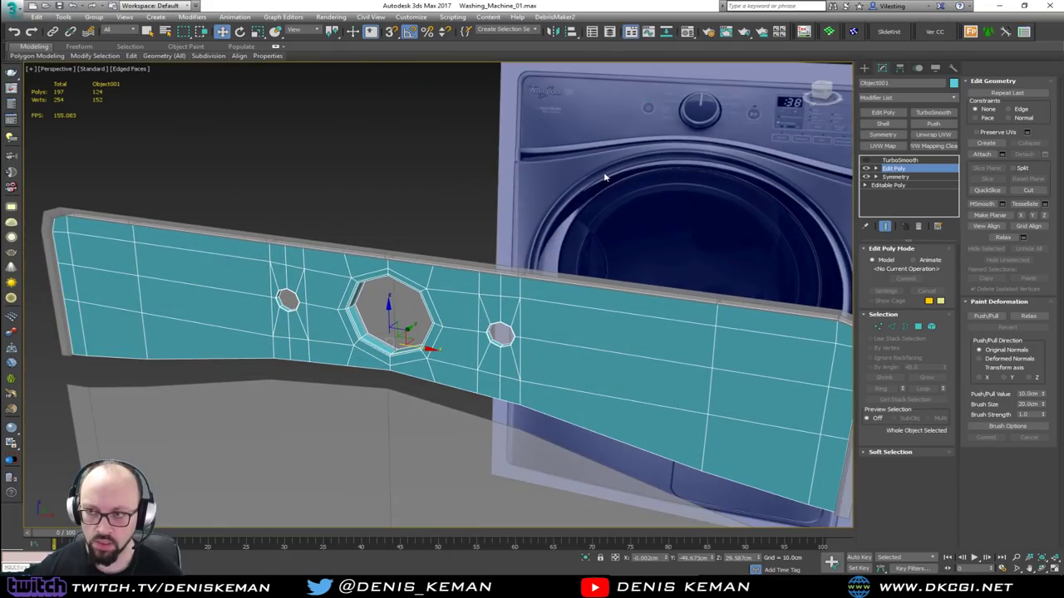
left_click(642, 171)
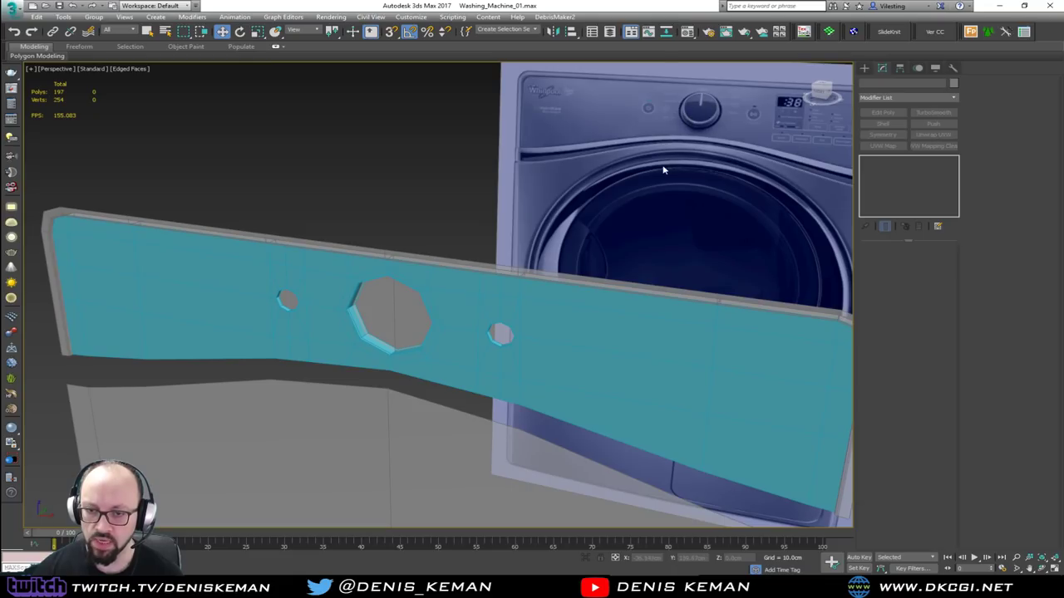
Detach the narrow rings of polygons bordering the knob opening as a cloned object named Object002.
key("alt+w")
left_click(612, 185)
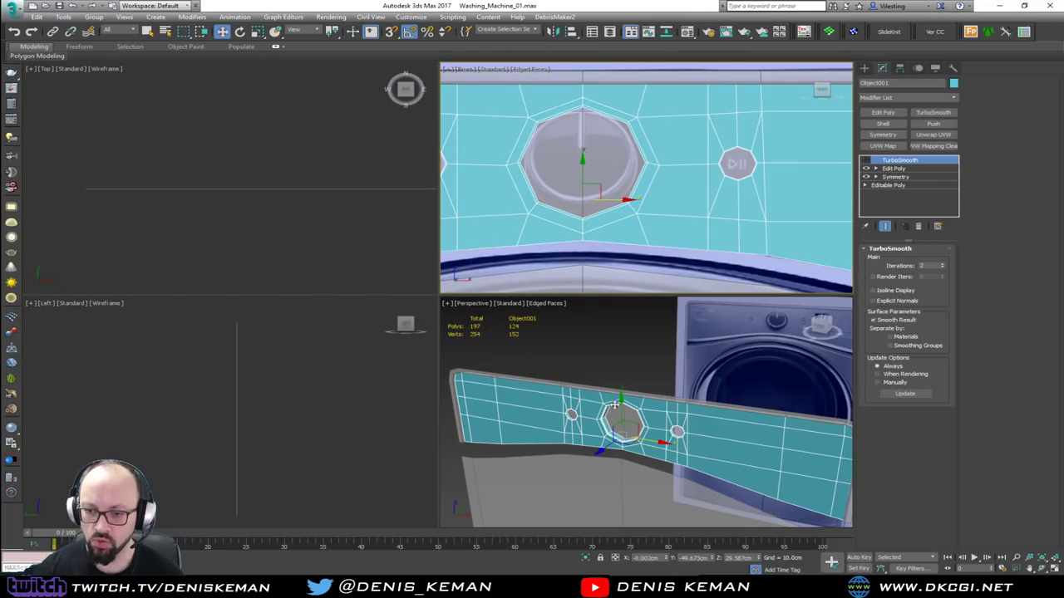
key("alt+w")
scroll(670, 265, "up", 10)
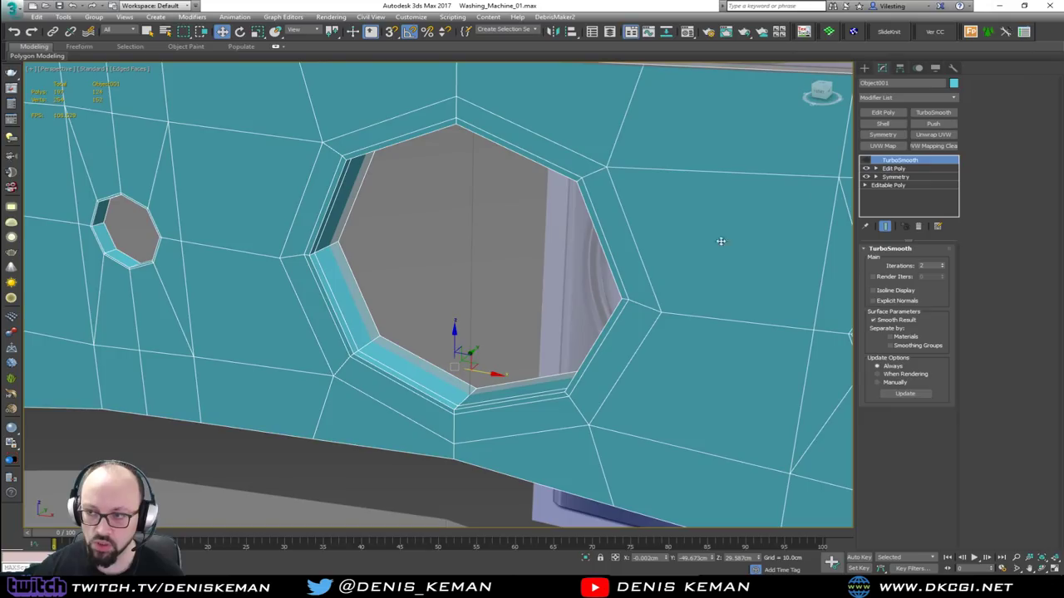
left_click(915, 169)
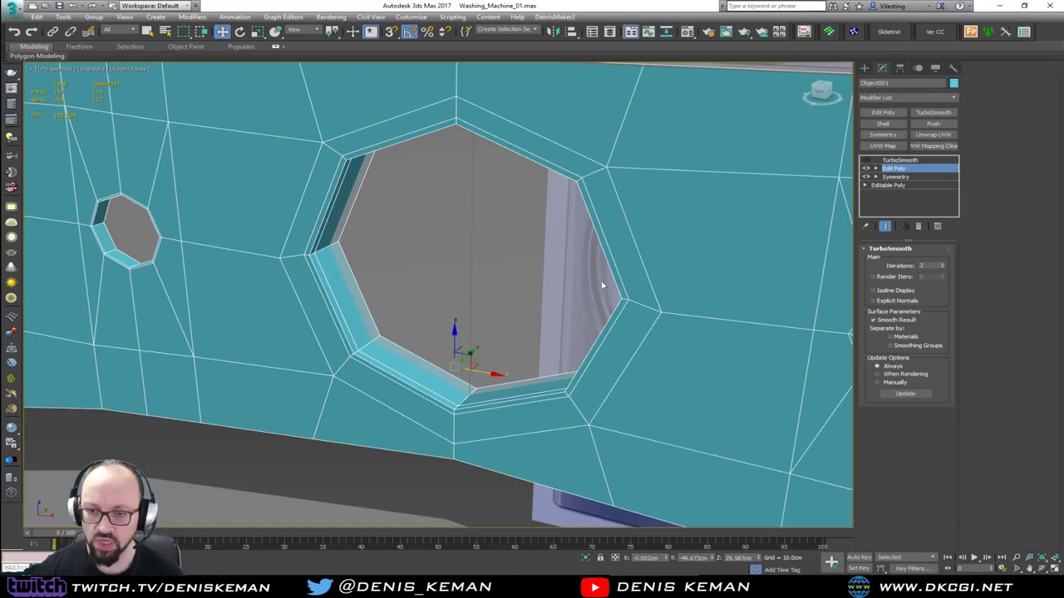
key("2")
double_click(468, 393)
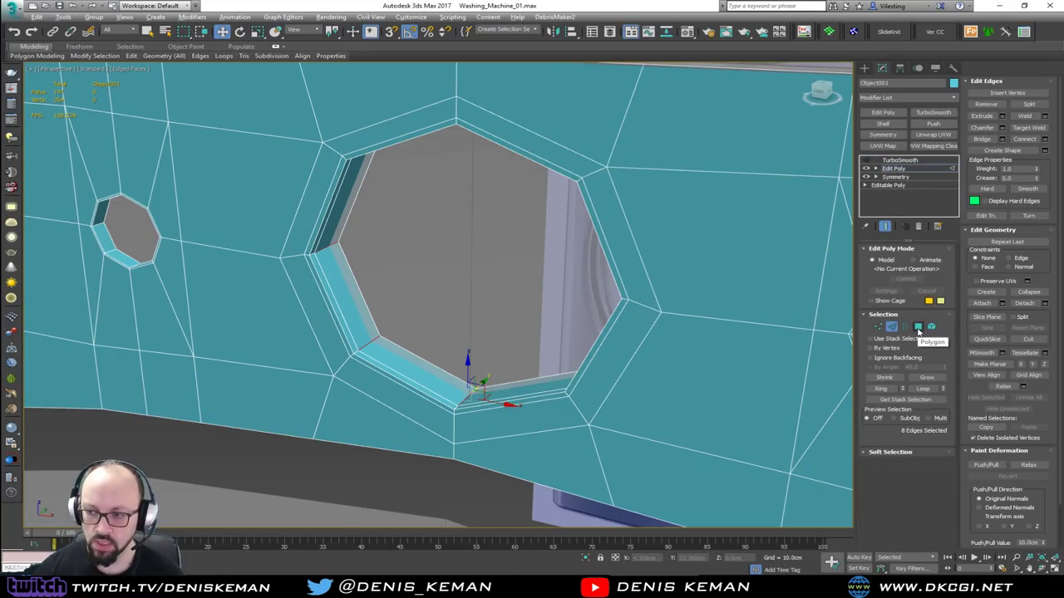
double_click(442, 391)
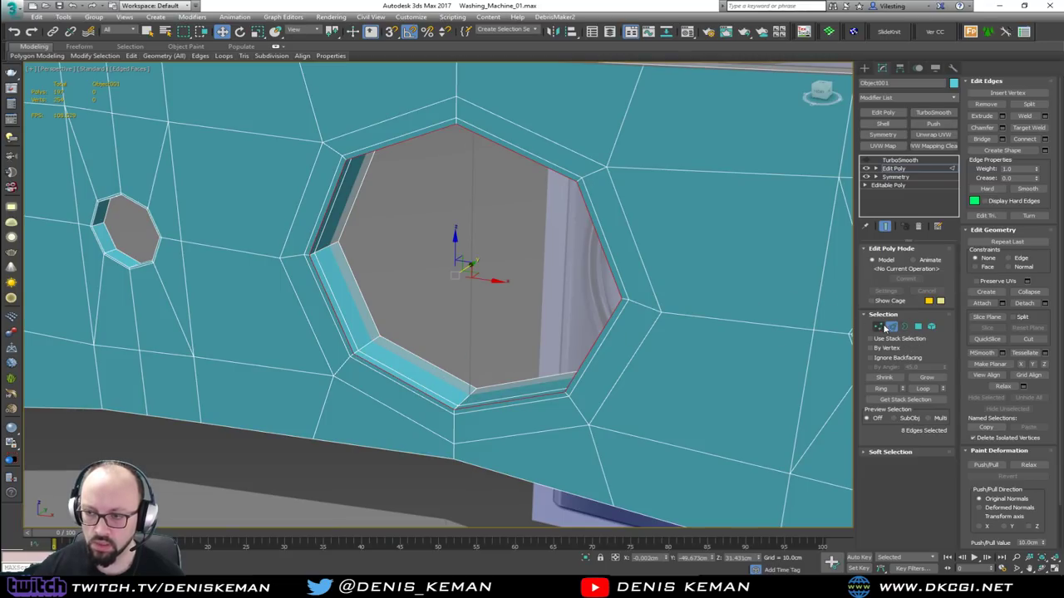
left_click(917, 326, "ctrl")
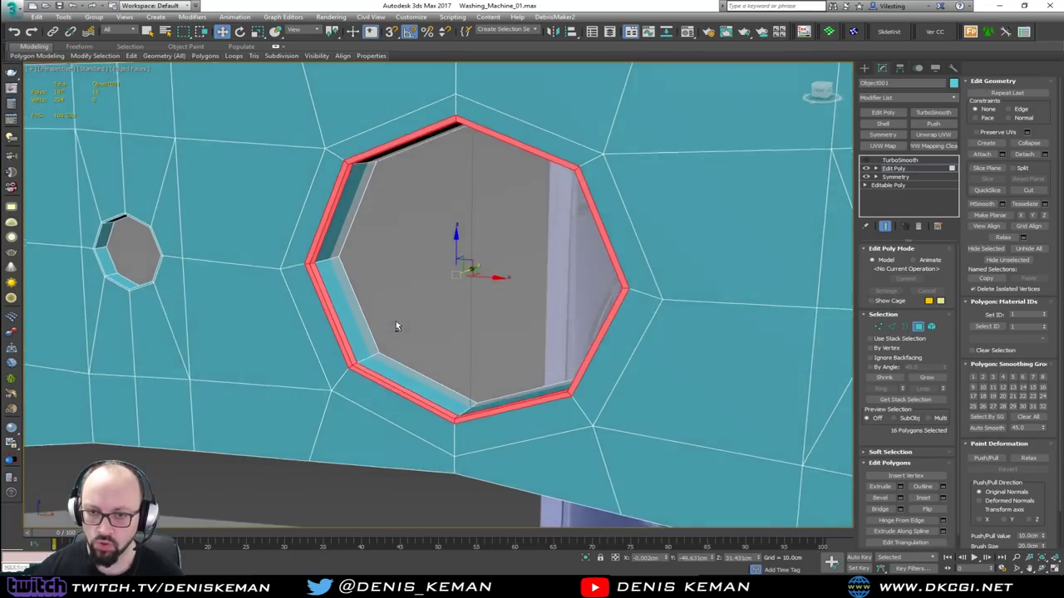
middle_click_drag(396, 326, 371, 291, "alt")
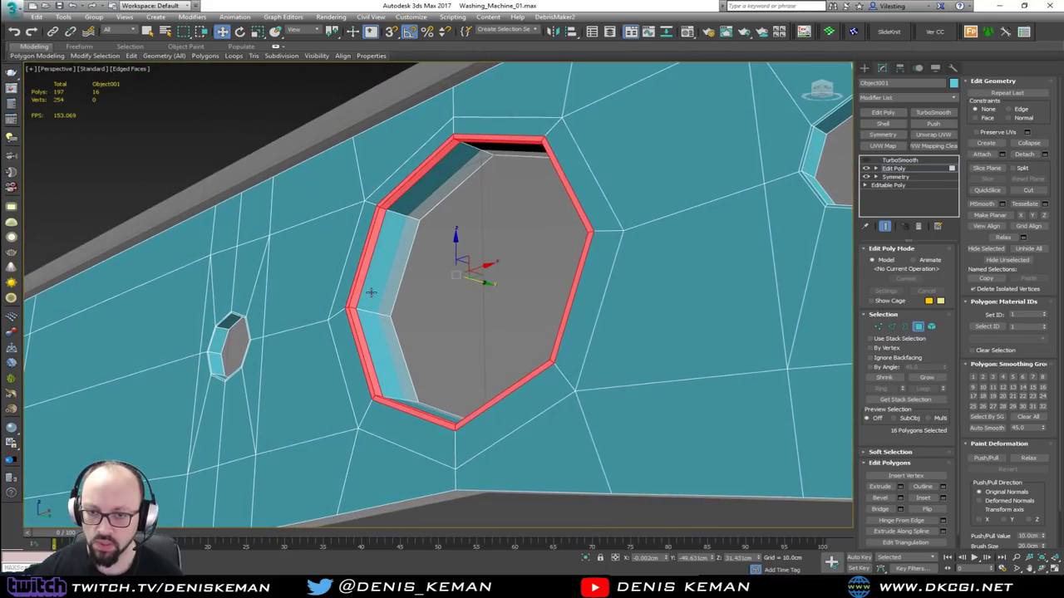
left_click(1046, 155)
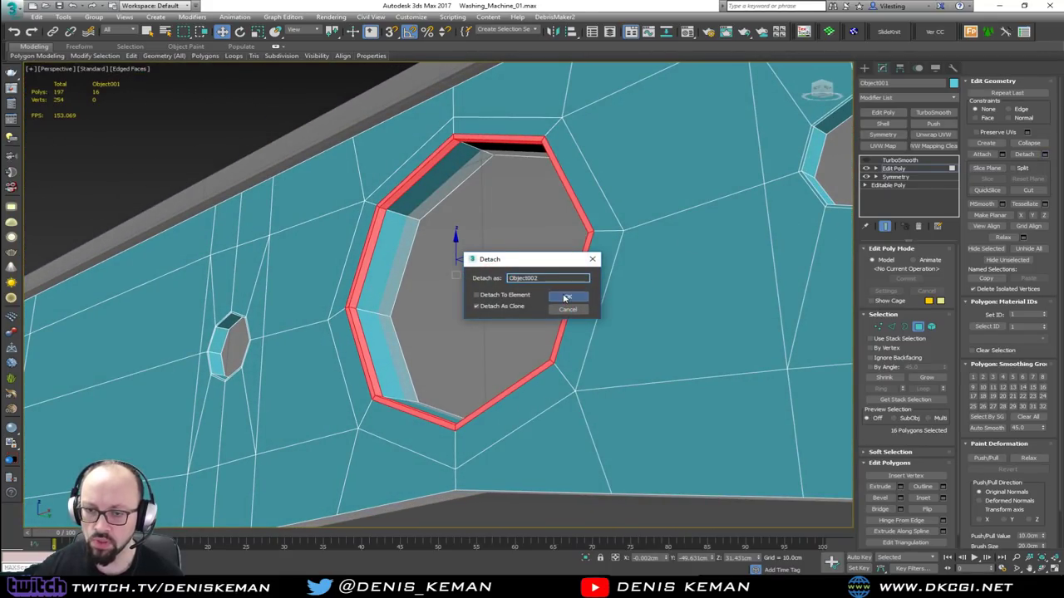
left_click(569, 297)
left_click(918, 328)
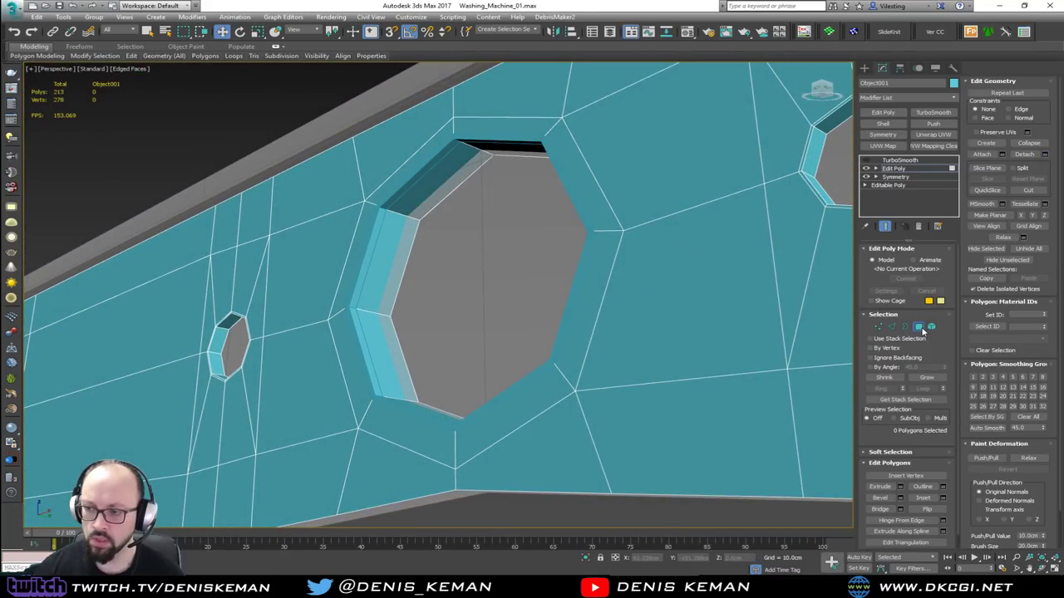
Isolate the detached ring's inner border and pull it outward from the panel to form the knob's side wall.
key("Page_Up")
left_click(375, 398)
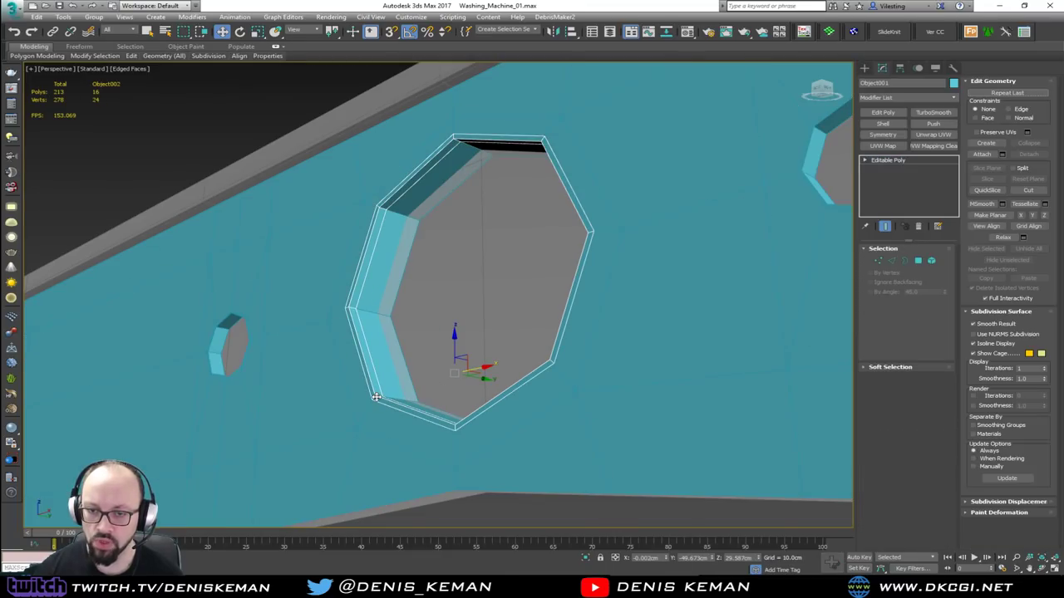
key("z")
middle_click_drag(422, 386, 416, 392, "alt")
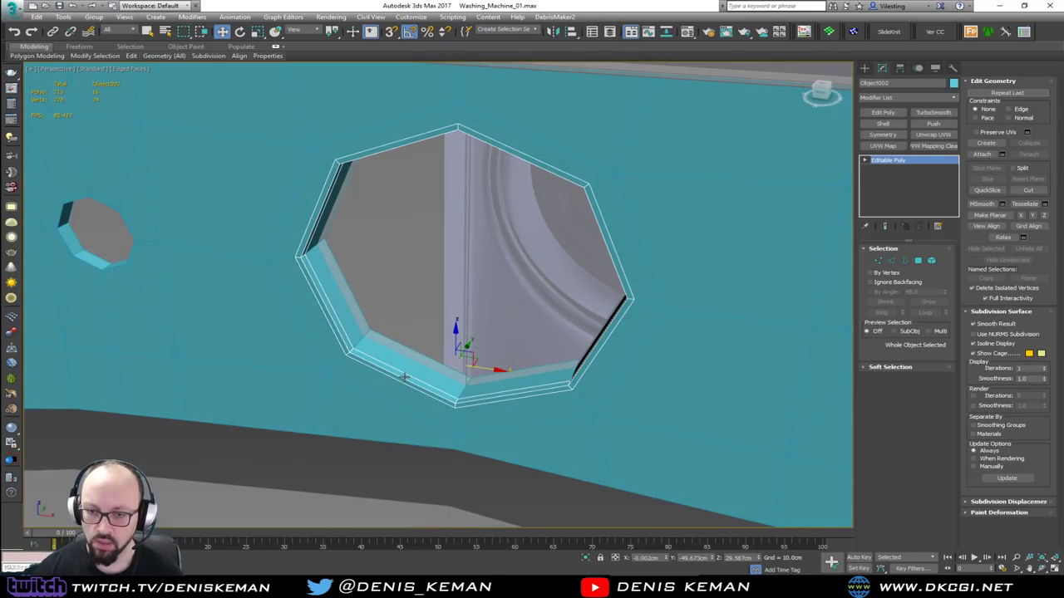
key("3")
key("r")
left_click_drag(467, 270, 464, 273, "shift")
key("w")
scroll(464, 267, "down", 2)
middle_click_drag(464, 274, 547, 305, "alt")
scroll(352, 280, "up", 4)
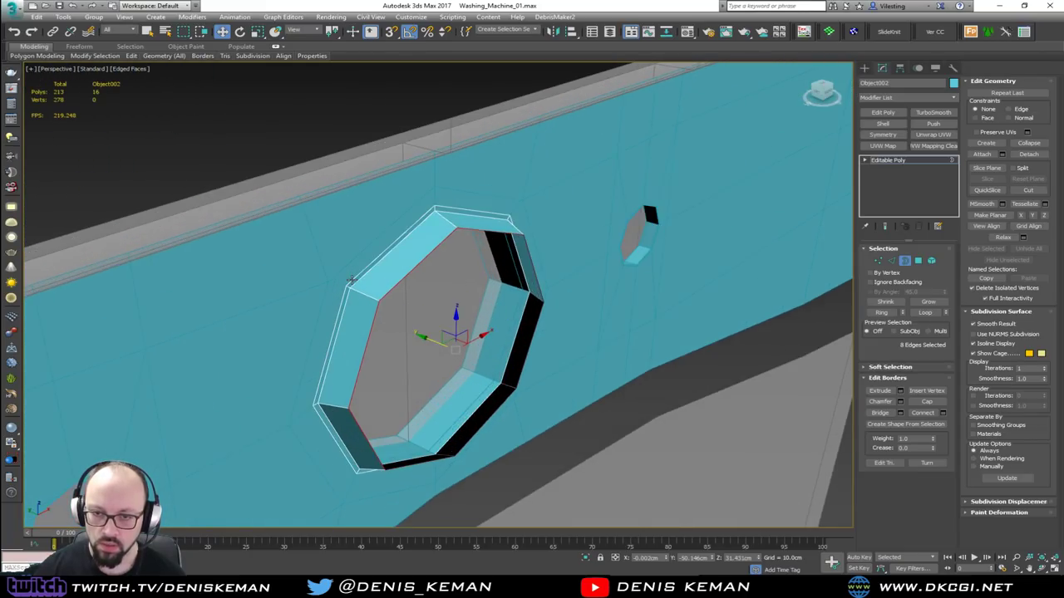
Delete the outer strip of faces from the detached ring, keeping only the knob's side wall.
key("3")
left_click(352, 280)
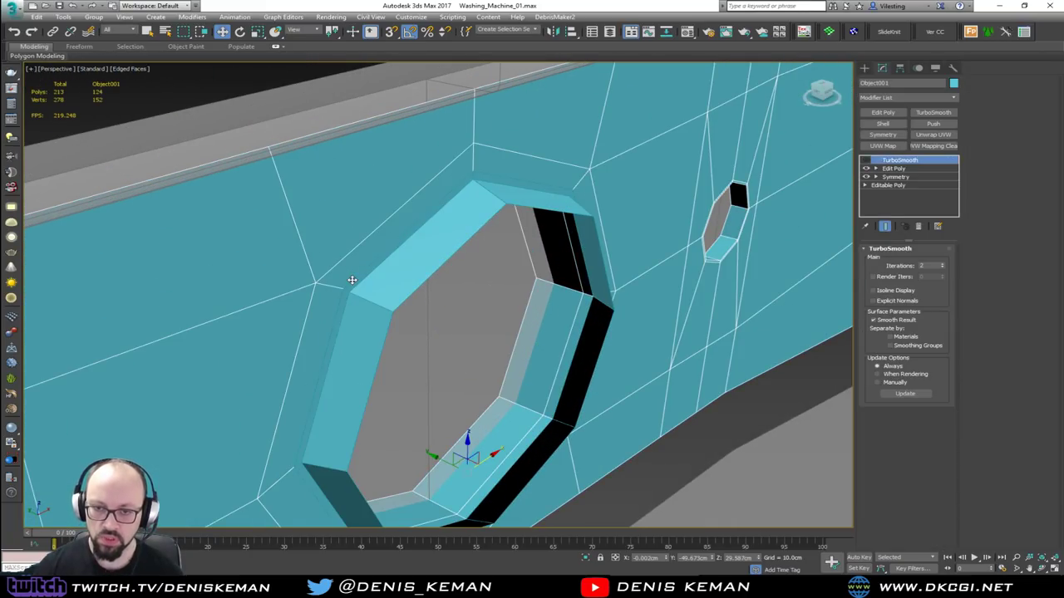
left_click(369, 308)
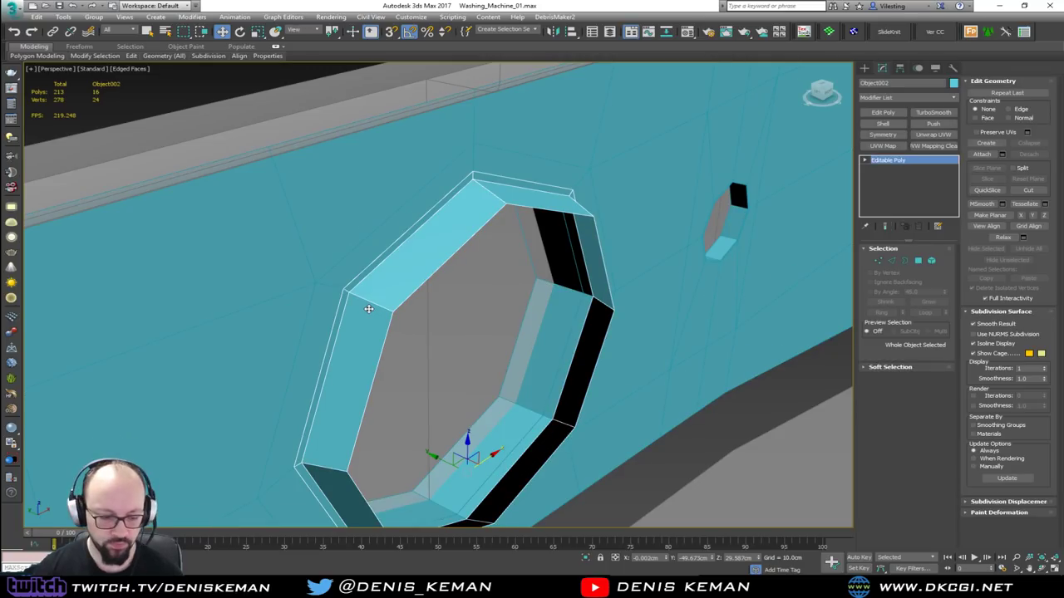
key("3")
left_click(353, 282)
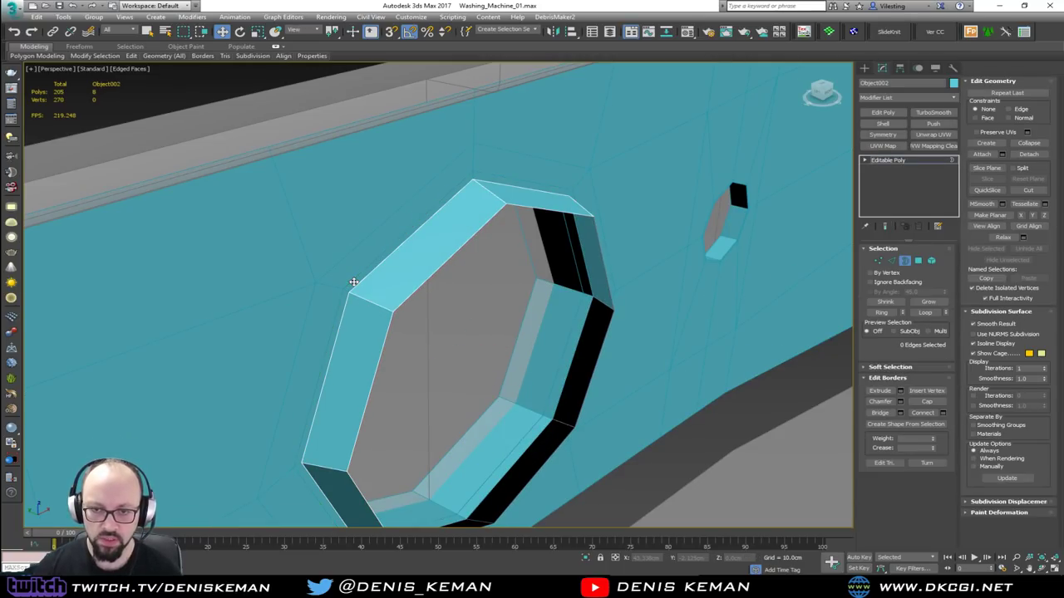
Extend the side wall's rear border backward through the panel opening with a new band of faces.
left_click(363, 288)
middle_click_drag(363, 288, 352, 295, "alt")
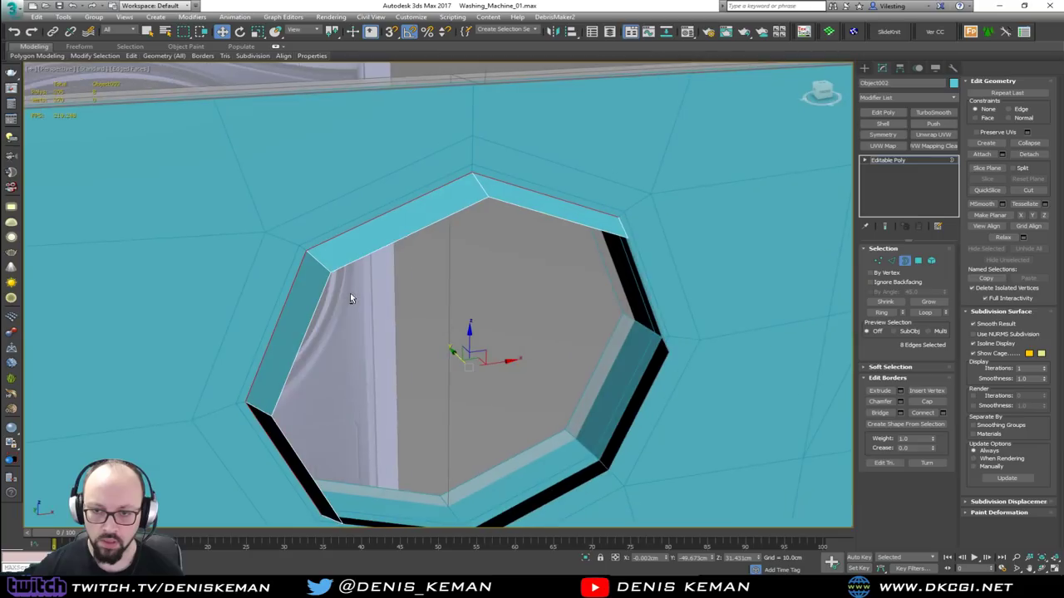
left_click_drag(458, 356, 456, 360)
middle_click_drag(456, 360, 536, 354, "alt")
key("w")
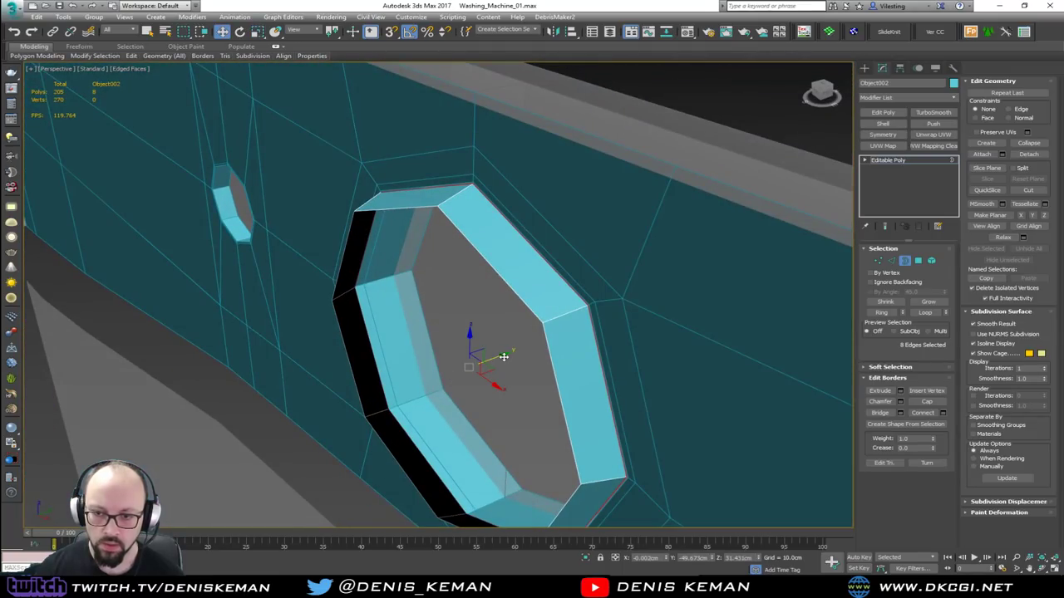
left_click_drag(502, 356, 530, 348, "shift")
left_click_drag(608, 331, 655, 320, "shift")
key("3")
Reselect the knob and pull its front border further out from the panel to lengthen it.
left_click(550, 357)
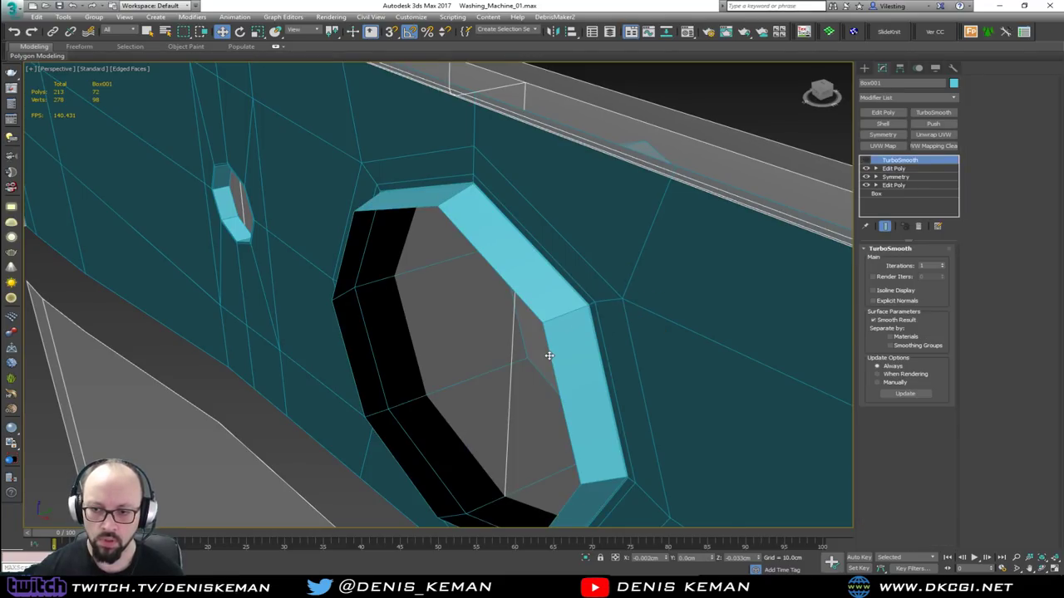
scroll(550, 356, "down", 2)
left_click(554, 352)
key("3")
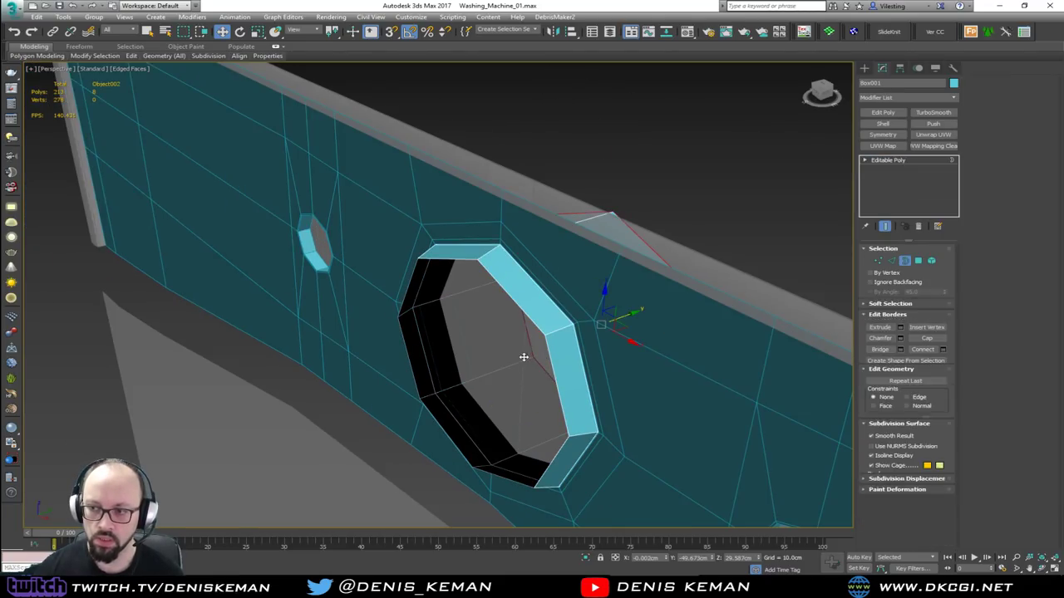
key("ctrl+a")
middle_click_drag(565, 377, 595, 344, "alt")
left_click(629, 352)
scroll(532, 374, "down", 2)
middle_click_drag(446, 401, 391, 371, "alt")
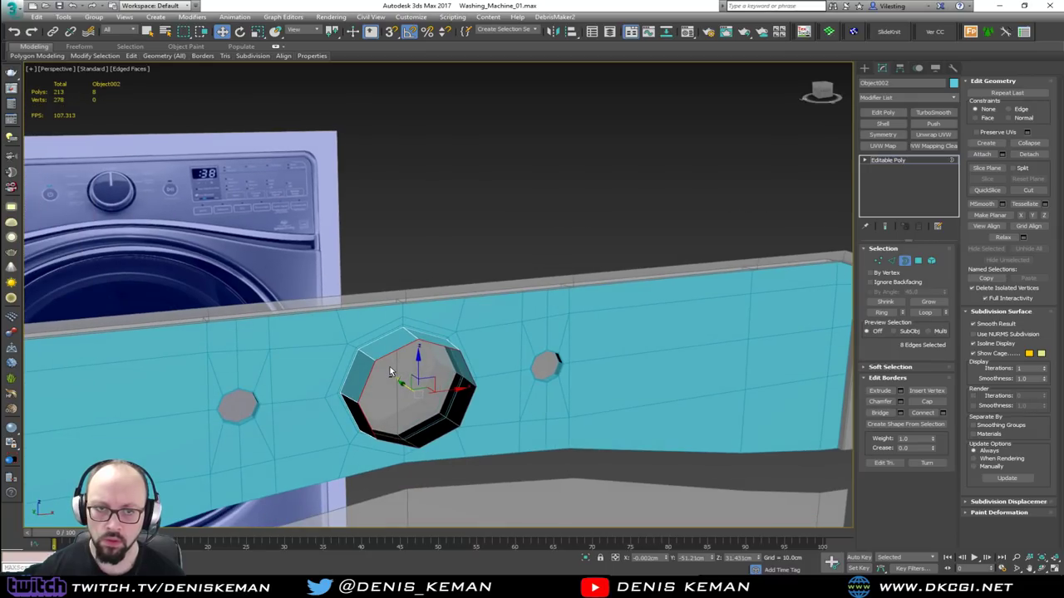
Extend the knob's front border inward as a narrow rim, then recess a second inner border into the knob.
scroll(395, 373, "up", 2)
key("r")
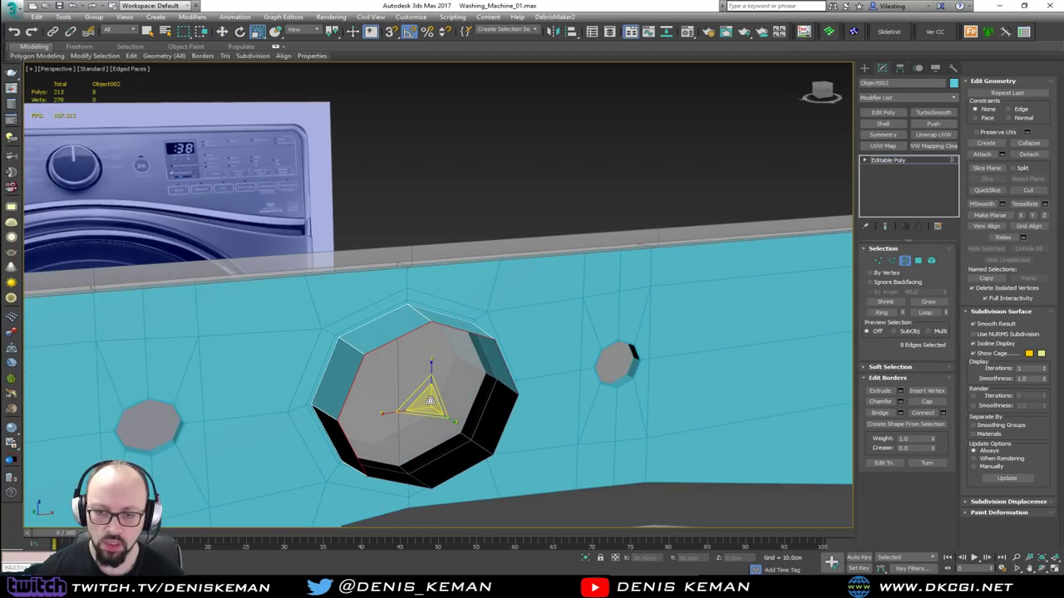
left_click_drag(420, 394, 422, 405, "shift")
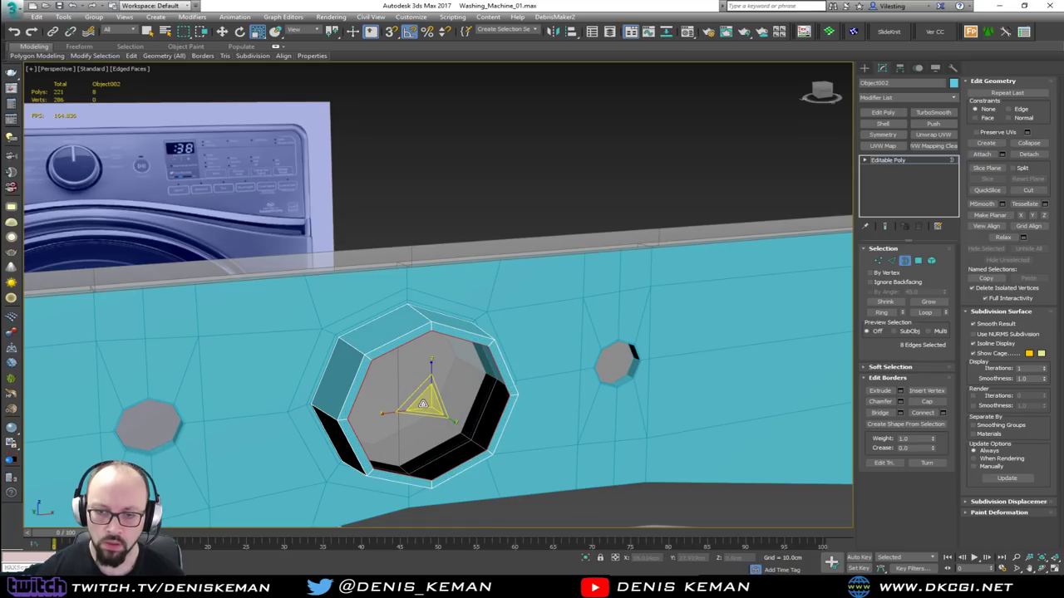
key("w")
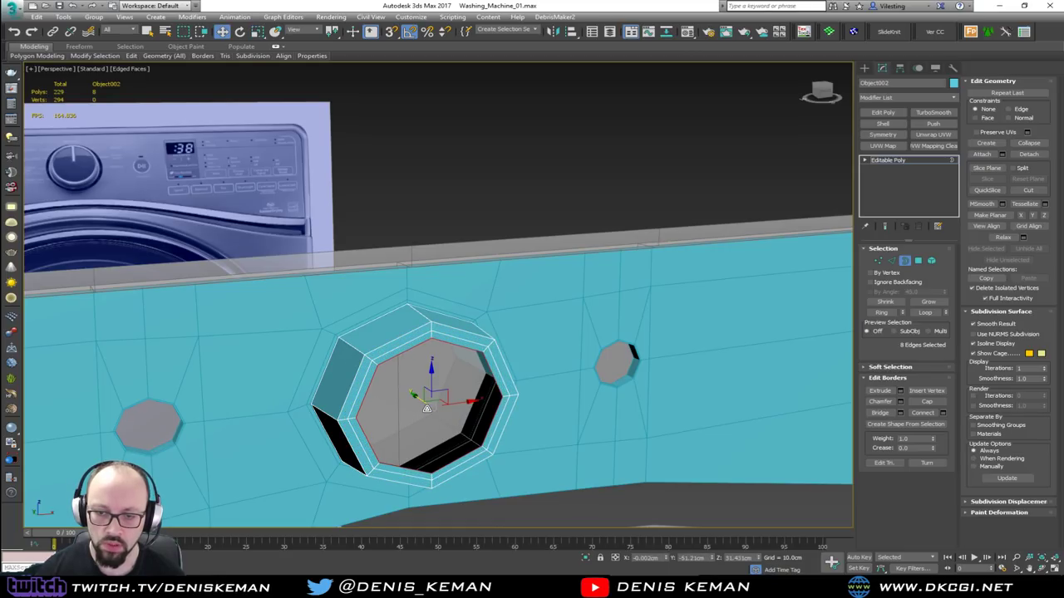
left_click_drag(421, 402, 415, 399)
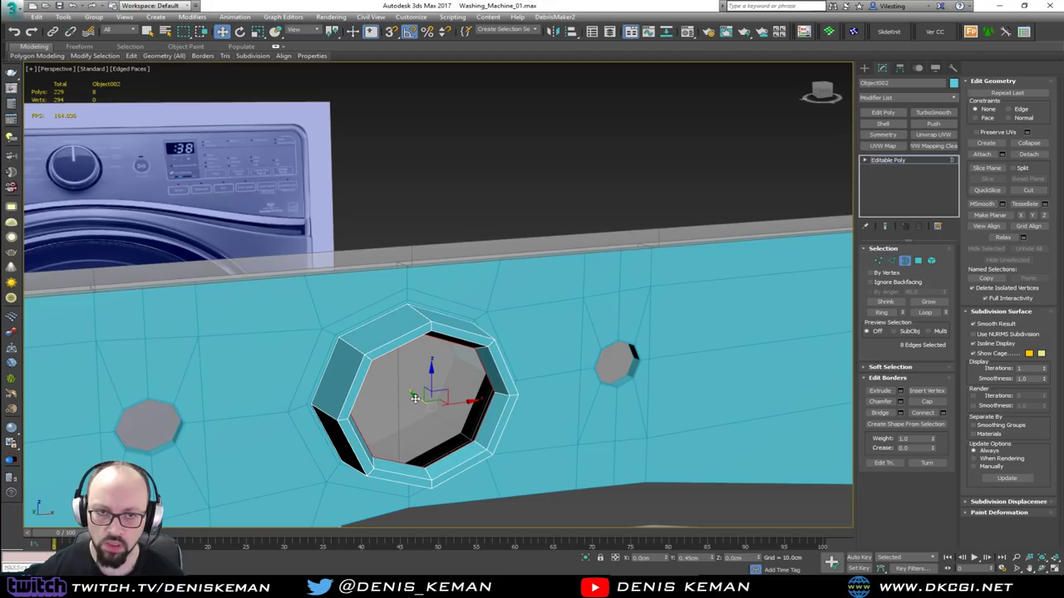
Fill the recessed knob face with concentric rings scaled inward and collapse the remaining border at its centre.
key("r")
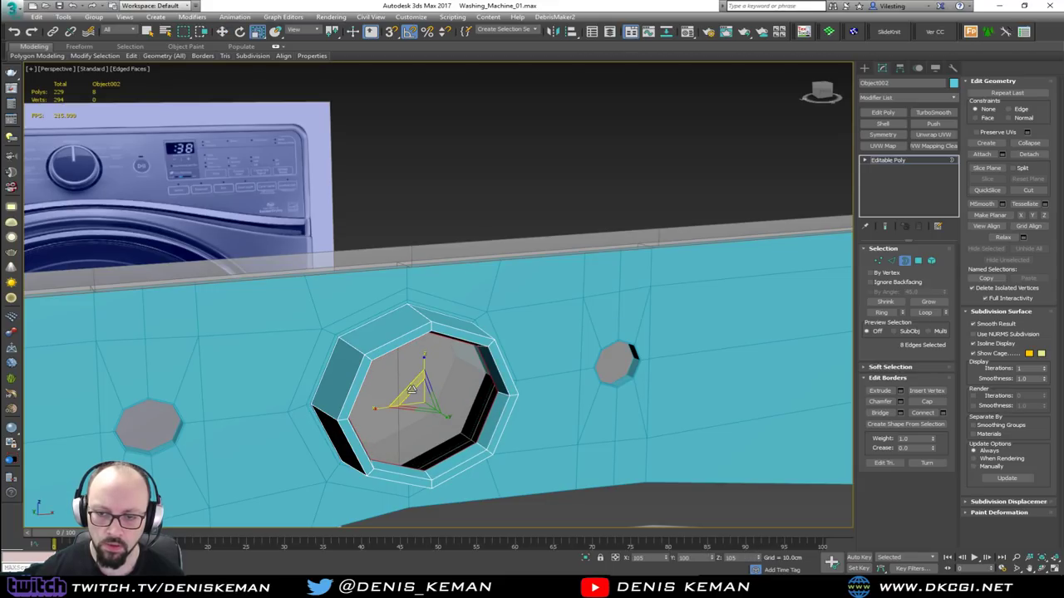
left_click_drag(411, 389, 427, 431)
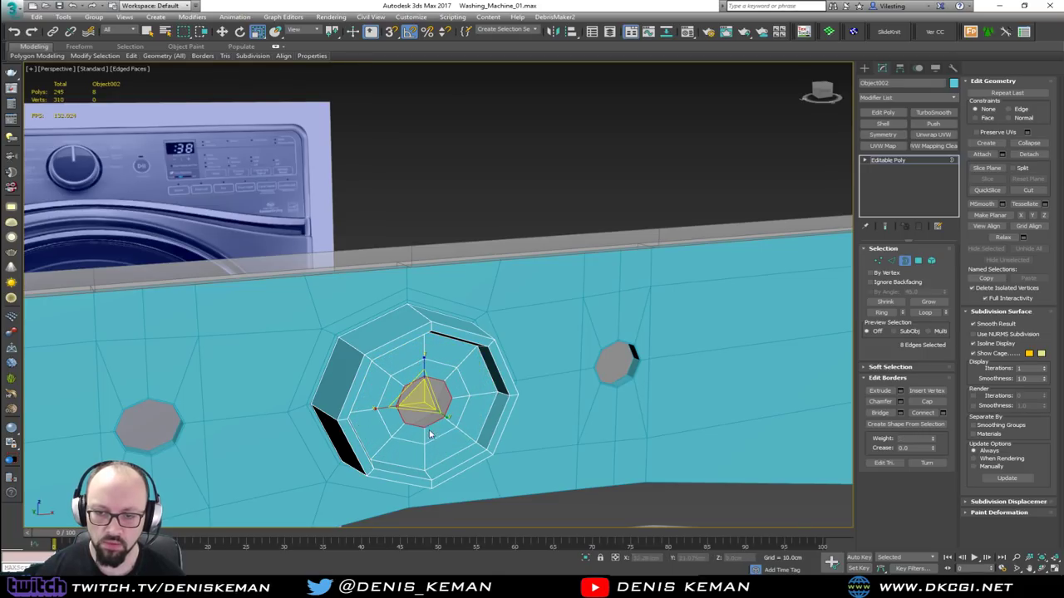
left_click(1028, 143)
Add supporting edge loops along the knob's front rim, recess edge and side wall.
scroll(448, 386, "up", 2)
middle_click_drag(432, 366, 384, 334, "alt")
scroll(358, 335, "up", 2)
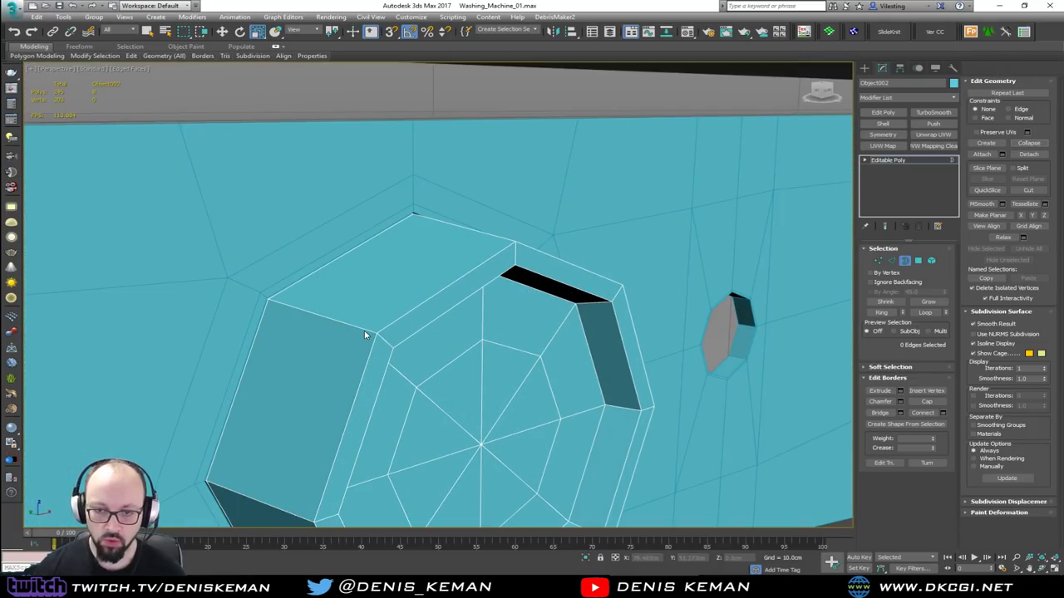
left_click(374, 334)
middle_click_drag(375, 334, 564, 357, "alt")
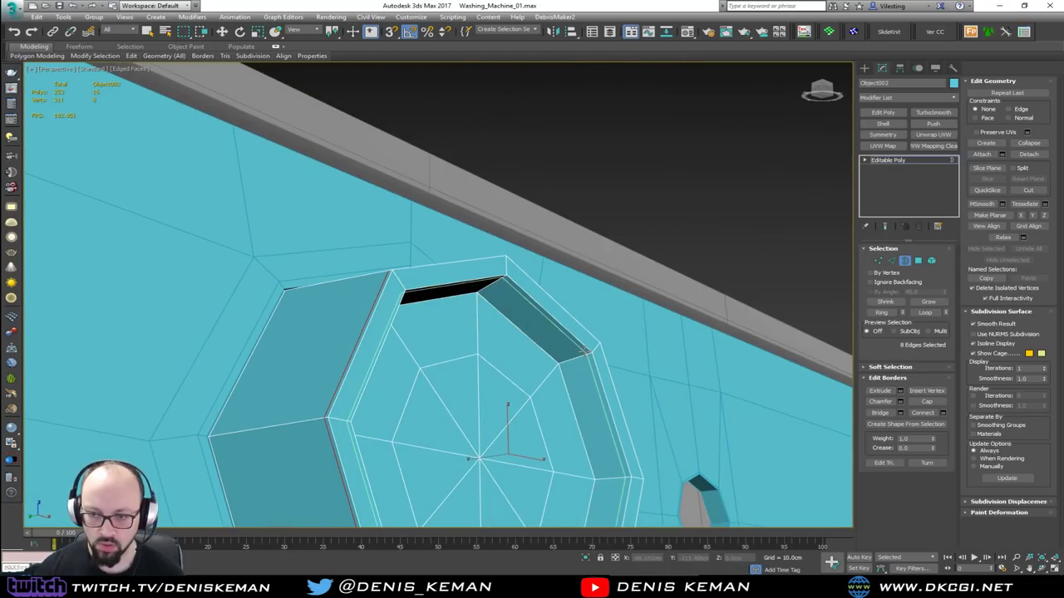
left_click(588, 352)
left_click(562, 362)
left_click(593, 351)
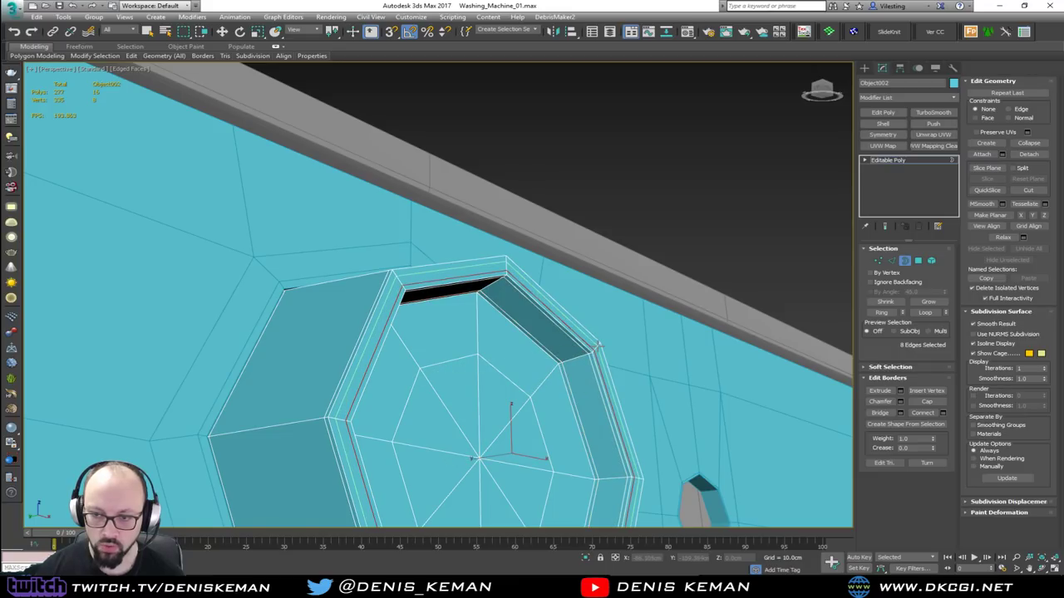
middle_click_drag(596, 345, 349, 320, "alt")
double_click(275, 305)
key("w")
left_click(914, 261)
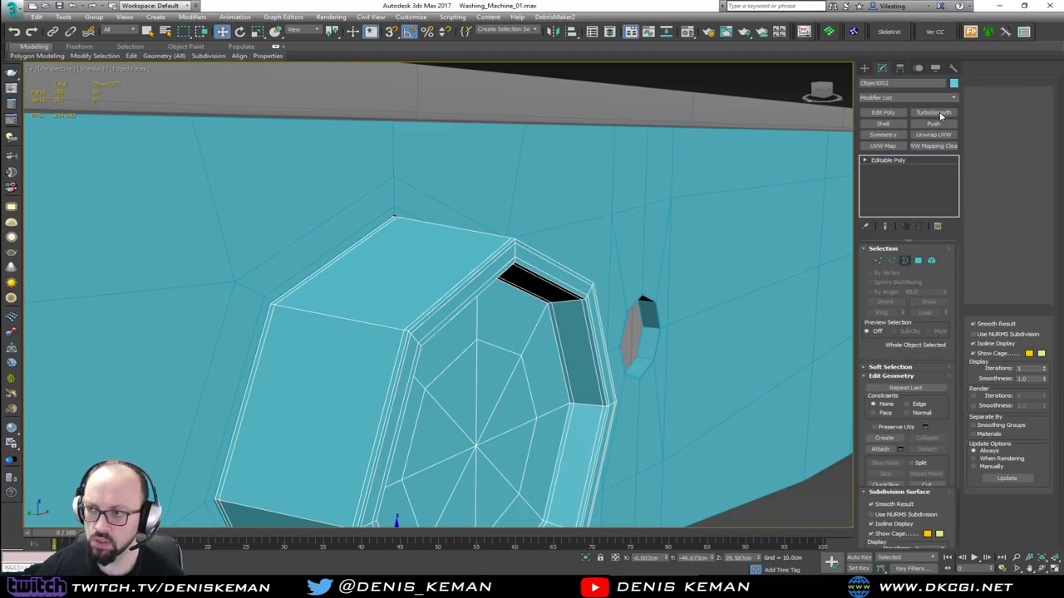
Apply TurboSmooth to the knob with 2 iterations and view it shaded without edged faces.
left_click(933, 112)
scroll(575, 298, "down", 2)
key("F4")
middle_click_drag(576, 299, 439, 268, "alt")
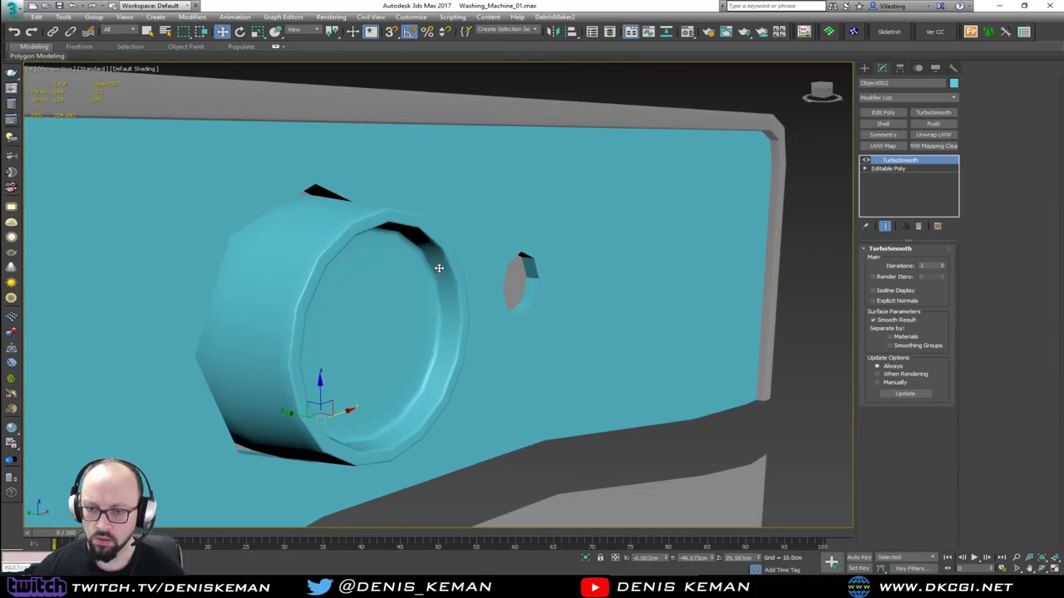
left_click(943, 263)
middle_click_drag(677, 302, 594, 310, "alt")
Switch the front panel's TurboSmooth display back on and compare the knob and panel with the reference.
left_click(483, 295)
left_click(865, 160)
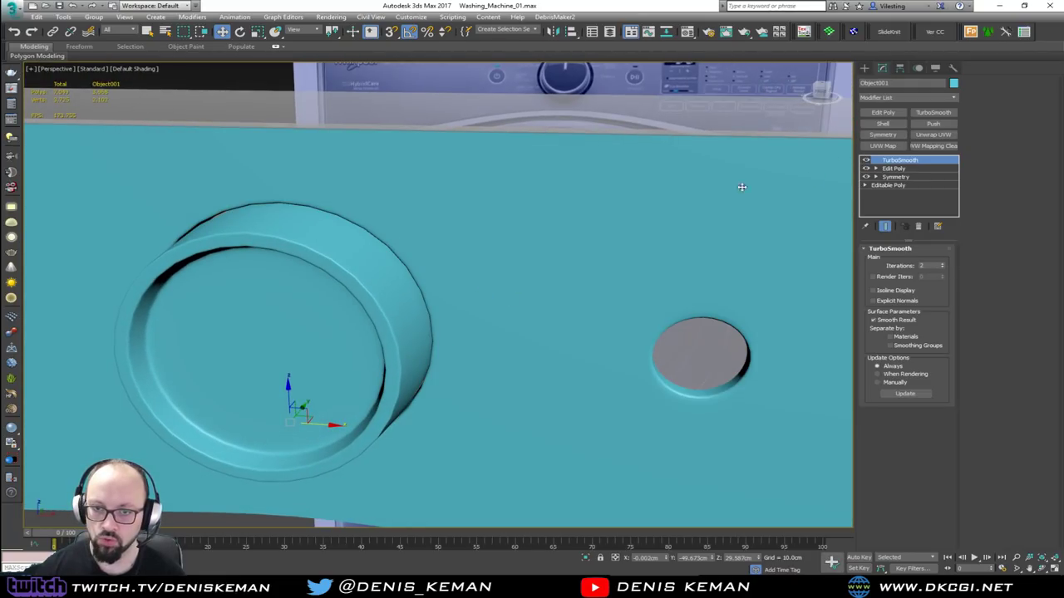
scroll(462, 290, "down", 5)
left_click(287, 168)
middle_click_drag(287, 169, 394, 222, "alt")
Select all polygons of the knob's recessed face and move them outward to make the recess shallower.
left_click(204, 342)
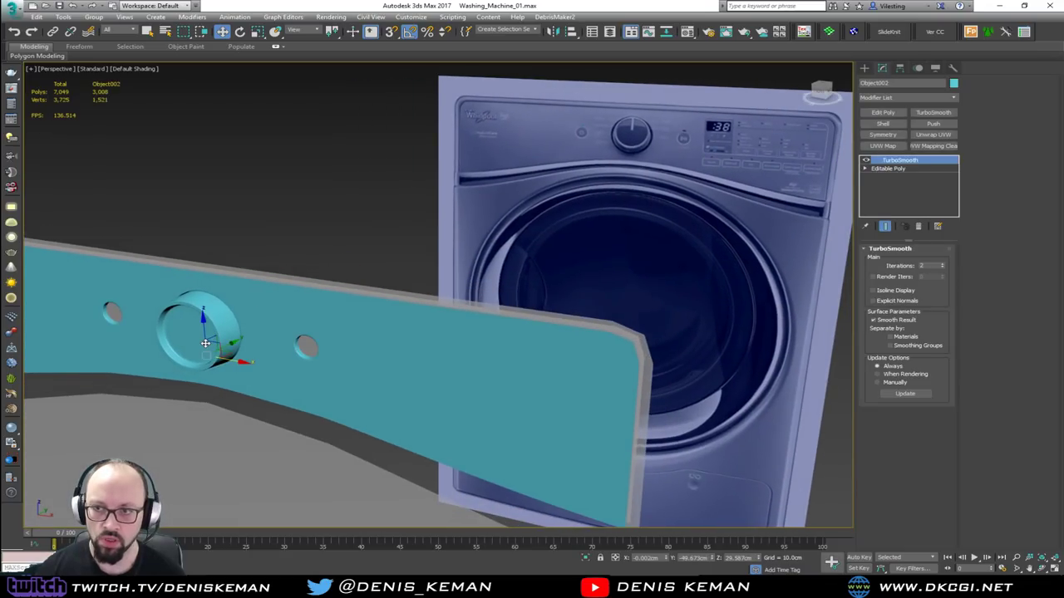
key("z")
key("F4")
left_click(894, 168)
key("1")
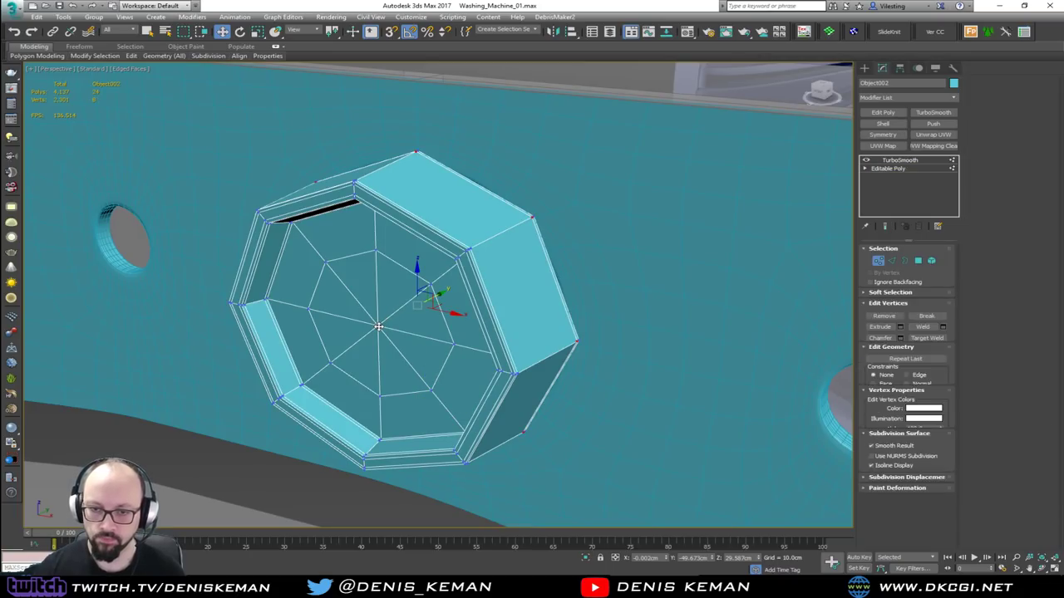
key("ctrl+a")
left_click(917, 260)
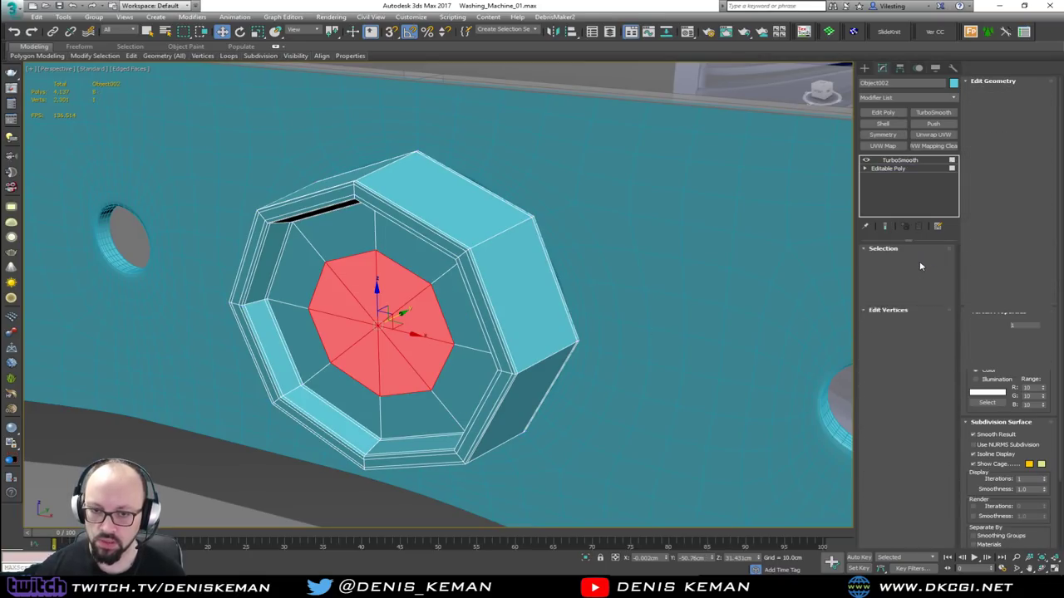
left_click(930, 302)
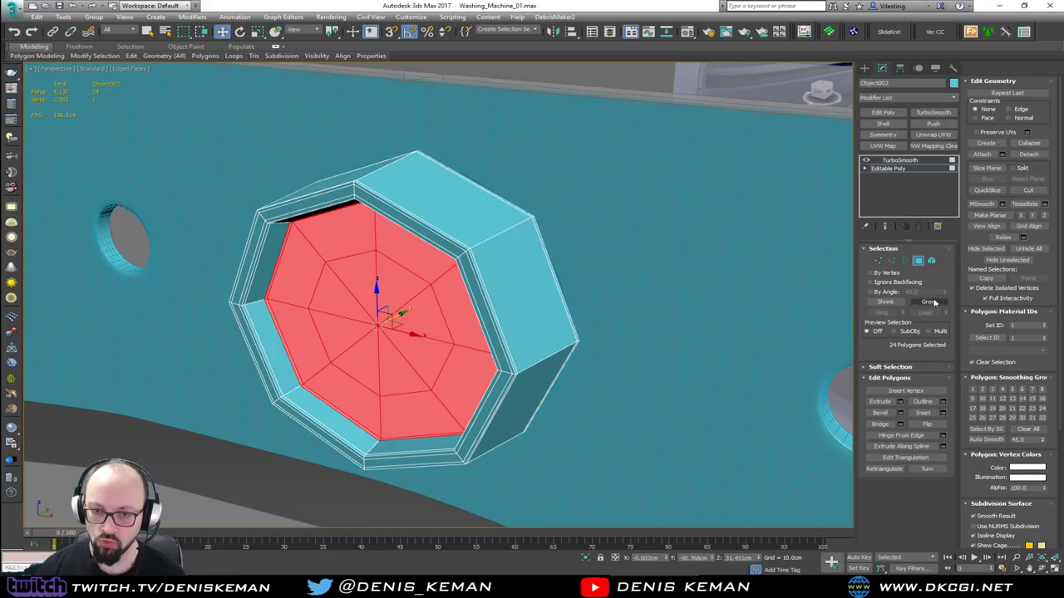
left_click_drag(400, 315, 384, 320)
key("e")
left_click(918, 261)
key("F4")
middle_click_drag(452, 233, 453, 304)
scroll(452, 304, "down", 3)
left_click(462, 174)
middle_click_drag(462, 174, 518, 277, "alt")
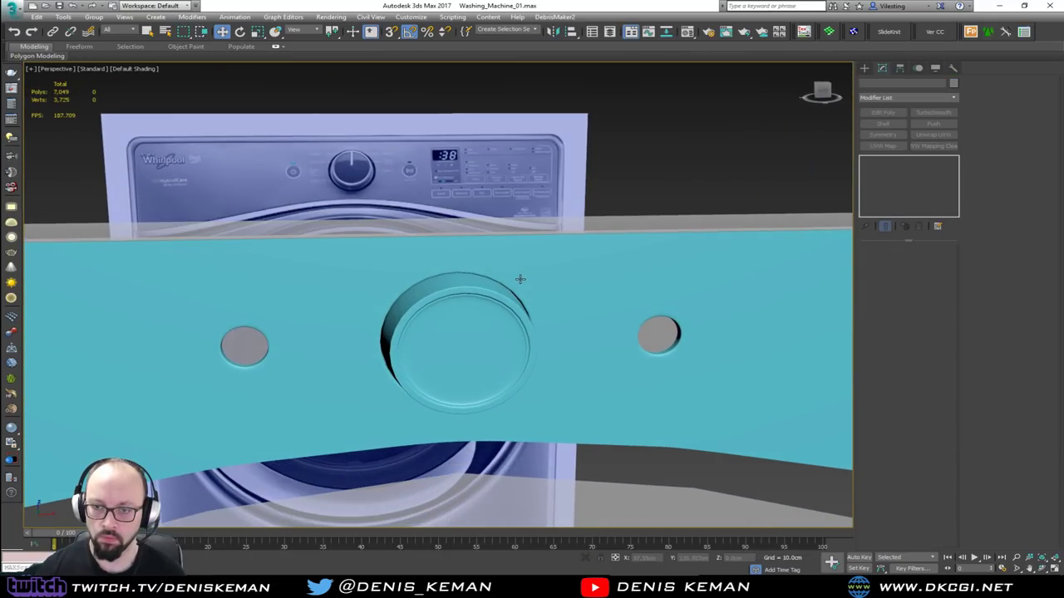
Try 4 TurboSmooth iterations on the knob, check its mesh density, and restore 2 iterations.
left_click(458, 345)
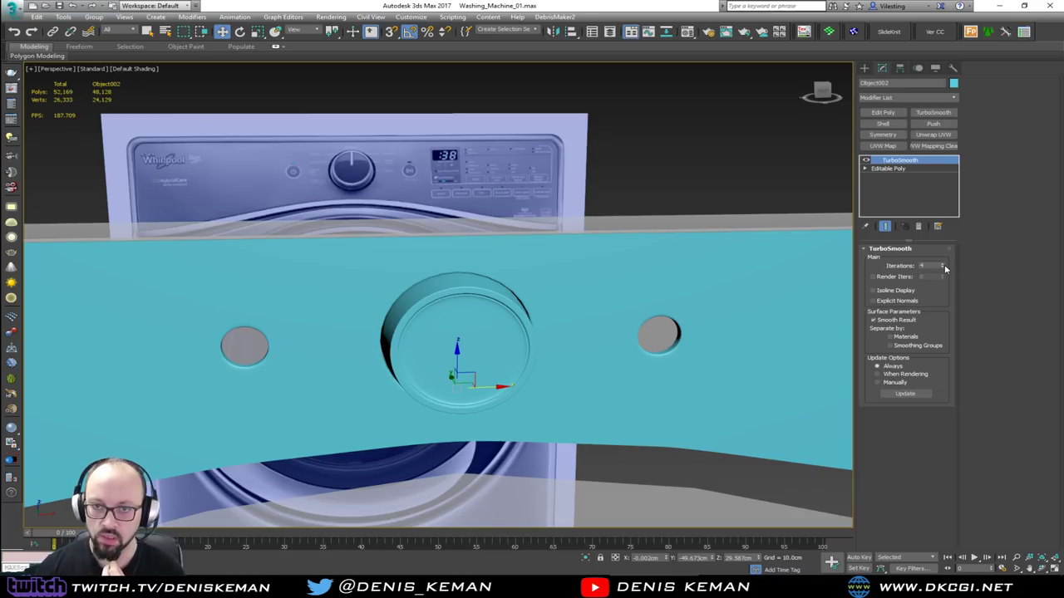
mouse_move(494, 323)
middle_mouse_down("alt")
mouse_move(574, 326)
mouse_move(425, 322)
mouse_move(494, 330)
middle_mouse_up("alt")
scroll(529, 268, "down", 5)
middle_click_drag(581, 341, 493, 260)
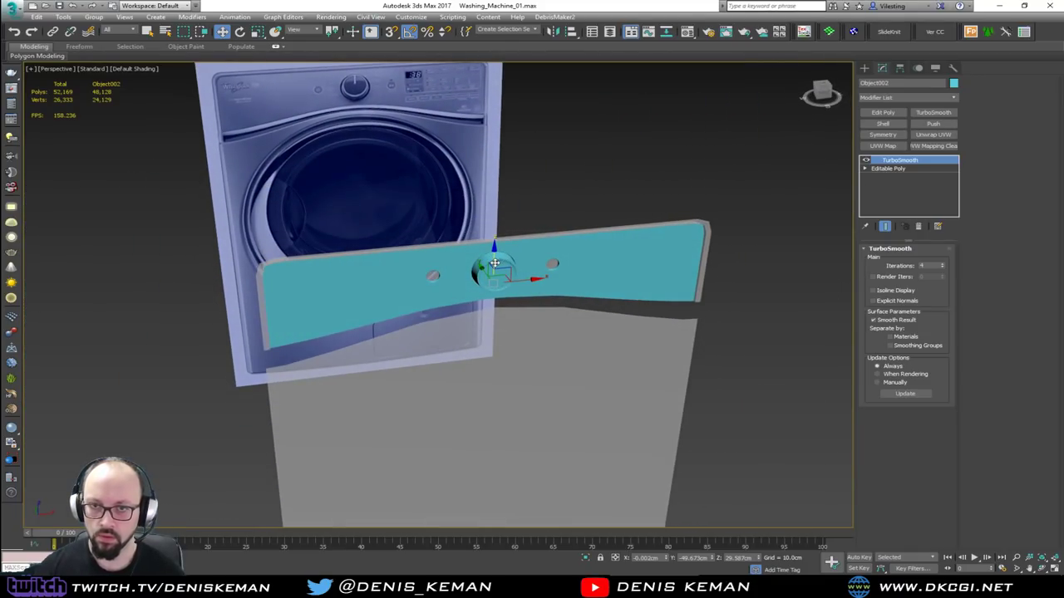
scroll(494, 263, "up", 6)
key("F4")
left_click(911, 169)
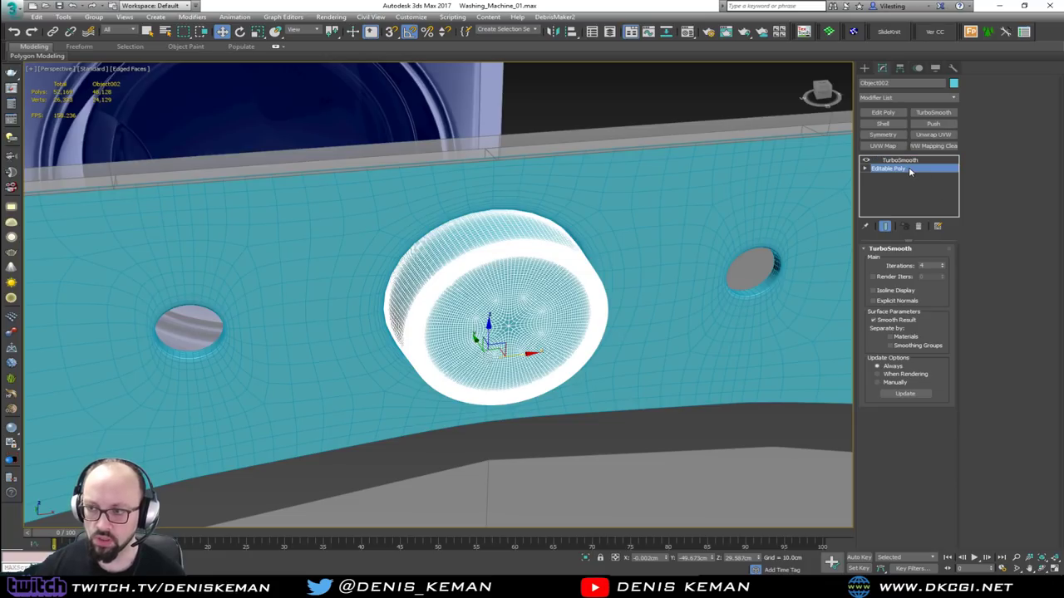
left_click(907, 160)
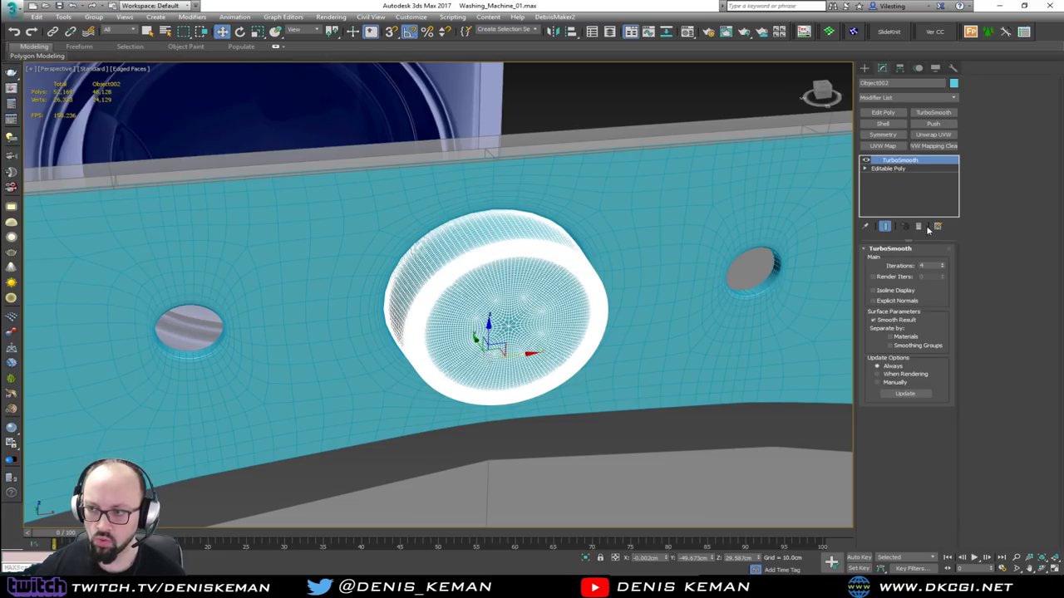
left_click(944, 268)
left_click(943, 269)
Select the vertices of the knob's front end and scale them up uniformly to about 105% in the Front view.
left_click(907, 169)
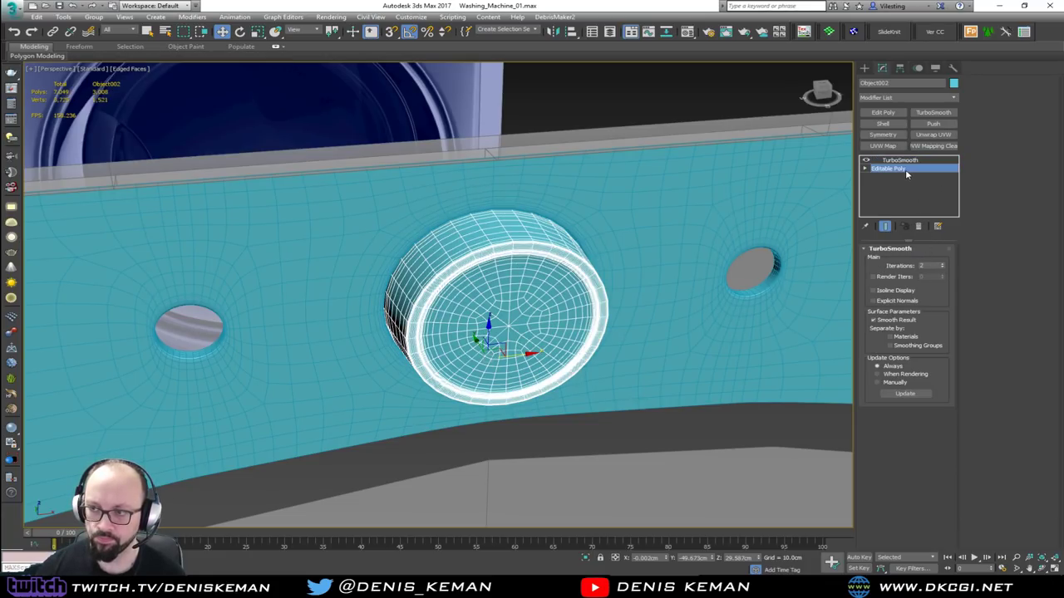
middle_click_drag(631, 263, 625, 324, "alt")
key("ctrl+e")
key("1")
key("F3")
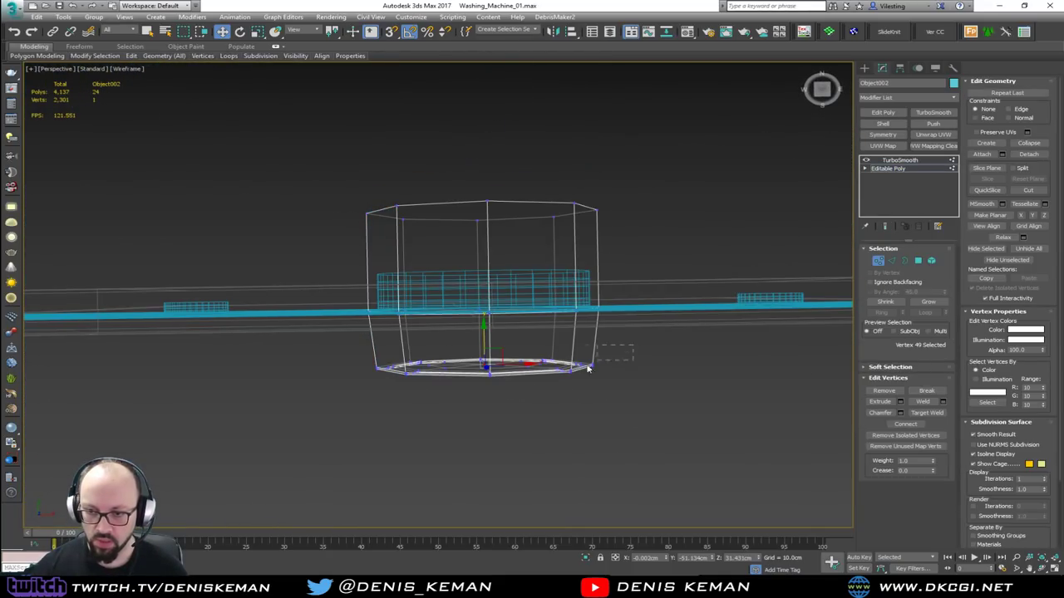
key("F3")
middle_click_drag(327, 418, 520, 337, "alt")
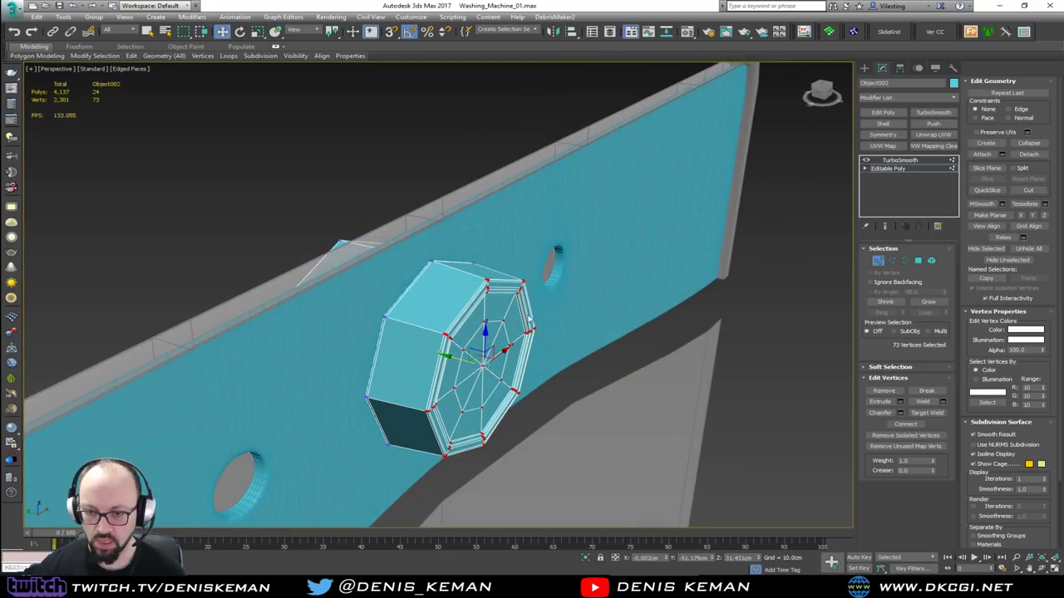
key("alt+w")
key("alt+w")
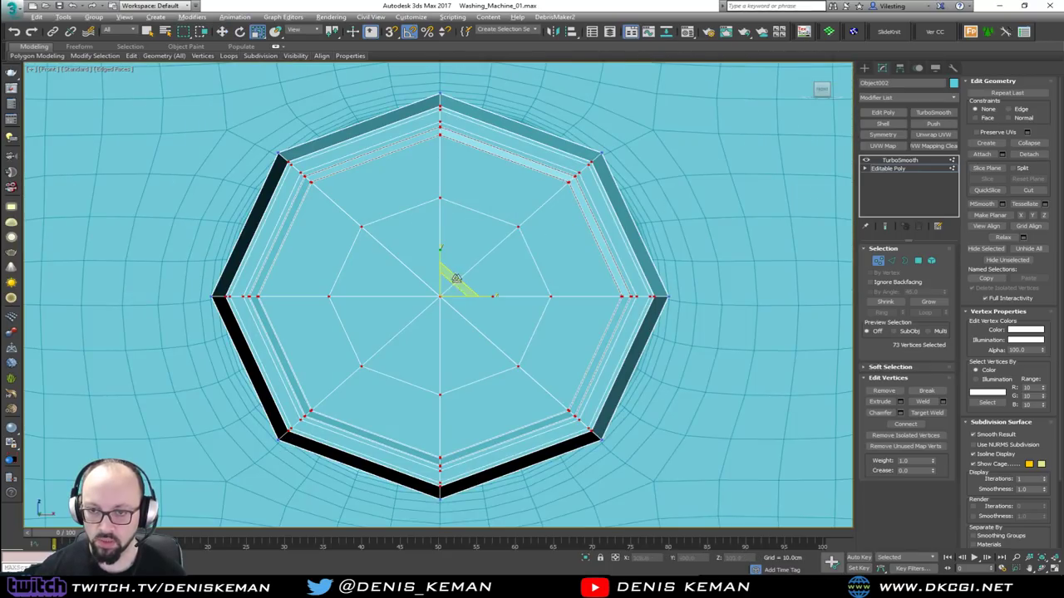
left_click_drag(451, 286, 450, 284)
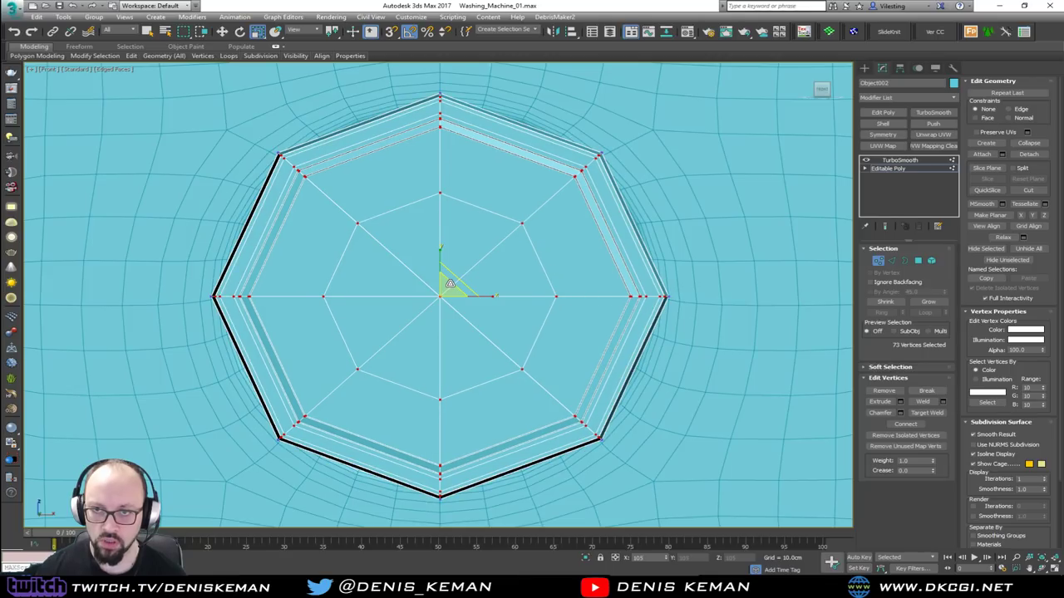
Move the knob's front vertices back toward the panel to make the knob shallower, and check it shaded against the reference.
key("alt+w")
middle_click(611, 350)
key("alt+w")
key("ctrl+e")
middle_click_drag(598, 352, 749, 313, "alt")
middle_click_drag(578, 302, 464, 356, "alt")
left_click_drag(454, 362, 650, 330)
left_click(877, 261)
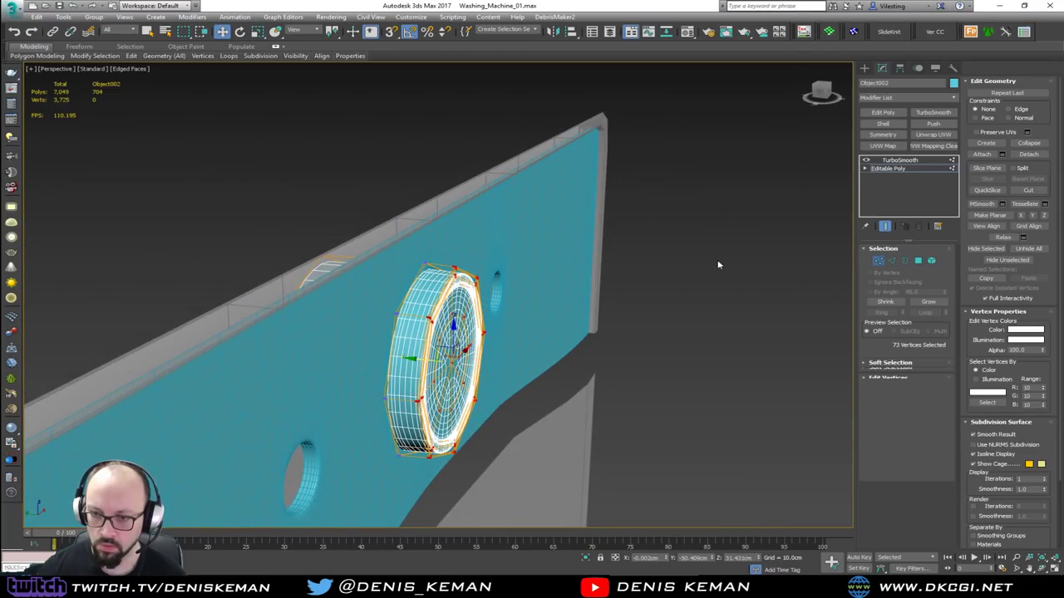
left_click(718, 263)
key("F4")
middle_click_drag(679, 295, 540, 261, "alt")
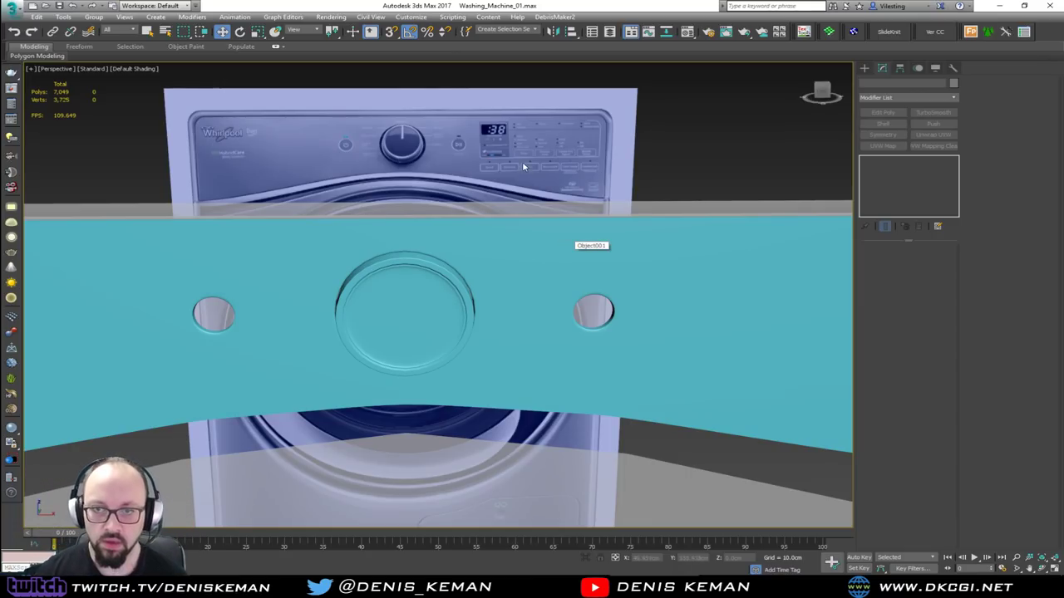
middle_click_drag(406, 301, 449, 313, "alt")
middle_click_drag(417, 360, 404, 359, "alt")
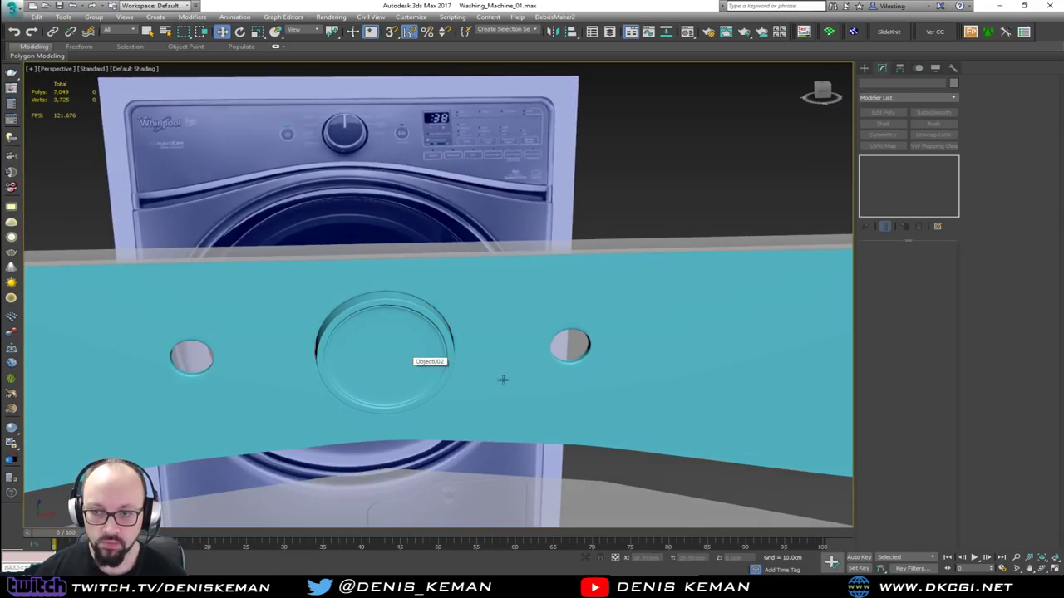
Select the supporting edge loop inside the front panel's play/pause button opening and move it deeper along the opening's wall.
left_click(577, 372)
scroll(578, 369, "up", 5)
key("F4")
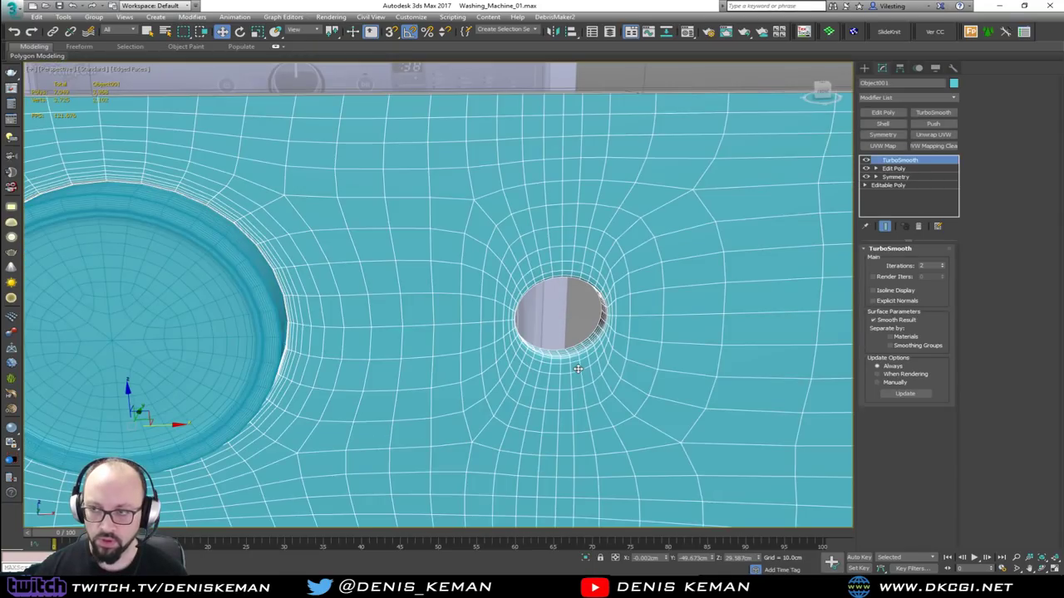
left_click(894, 168)
scroll(570, 359, "up", 2)
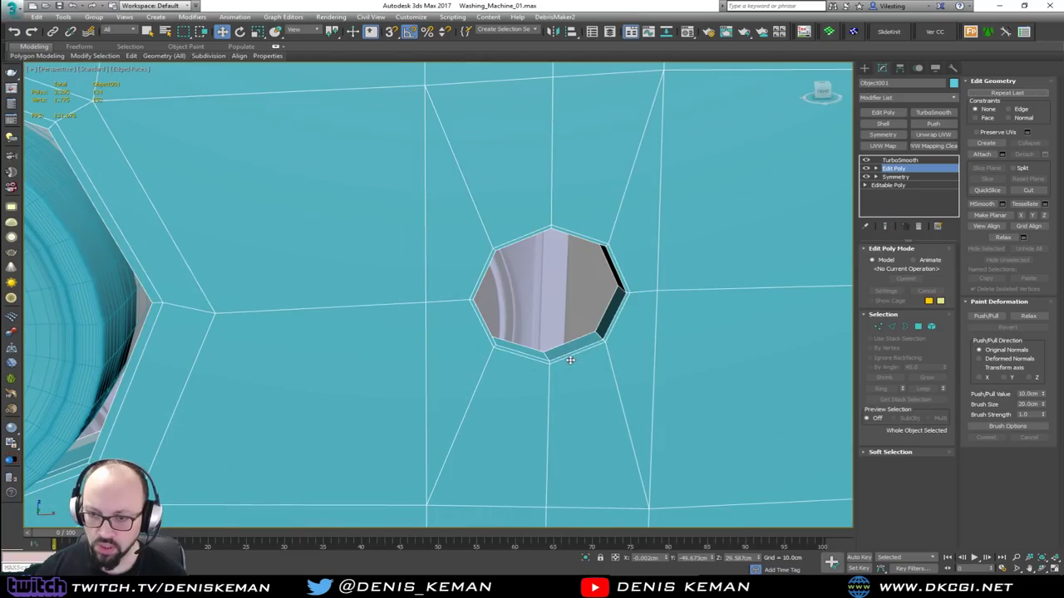
scroll(570, 359, "up", 2)
key("2")
double_click(524, 362)
key("z")
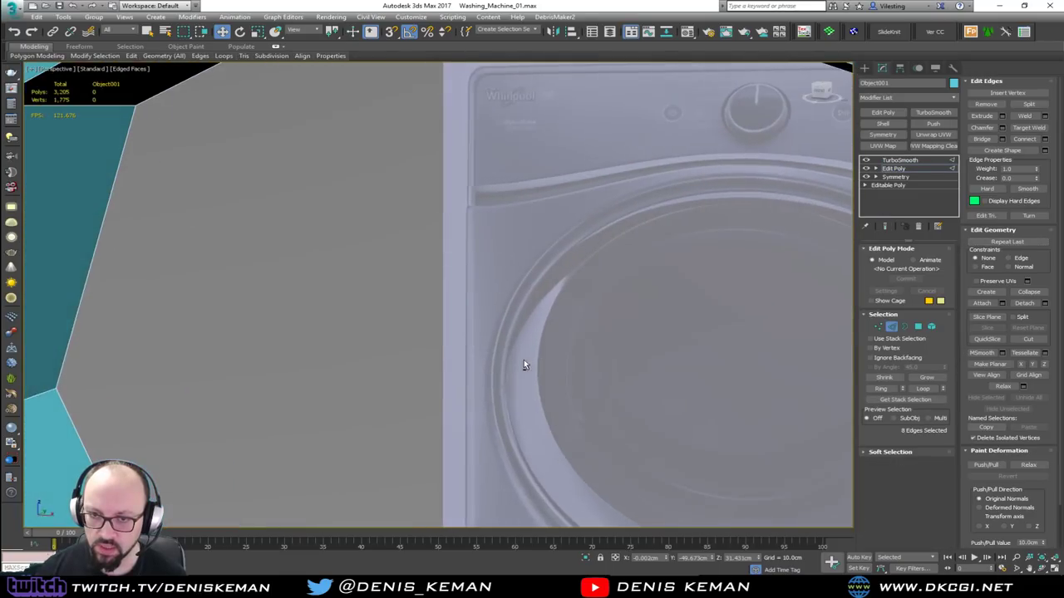
scroll(525, 362, "down", 4)
scroll(413, 279, "up", 2)
double_click(268, 366)
scroll(359, 395, "down", 3)
middle_click_drag(356, 391, 416, 371, "alt")
left_click_drag(432, 338, 440, 333)
scroll(279, 291, "up", 4)
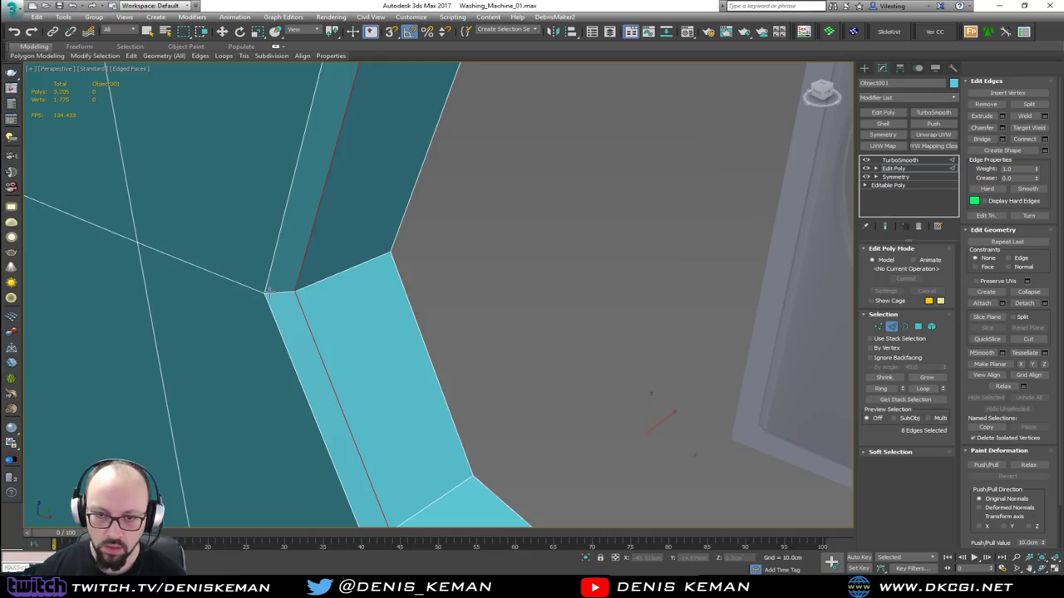
scroll(277, 294, "down", 4)
middle_click_drag(324, 328, 384, 361, "alt")
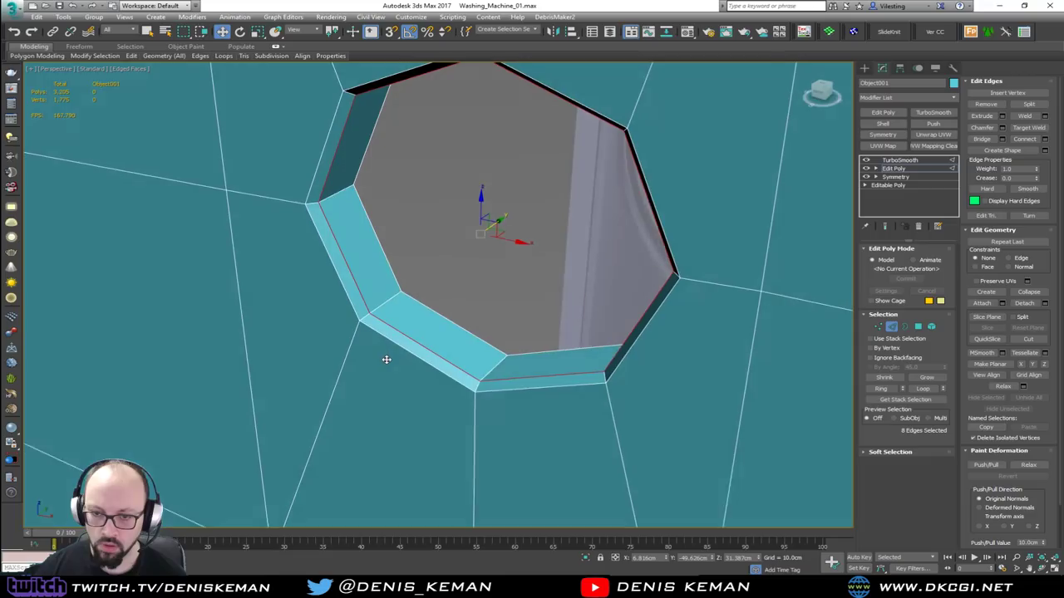
Try to insert a single edge loop between the button opening's rim and its inner supporting loop.
left_click(363, 316)
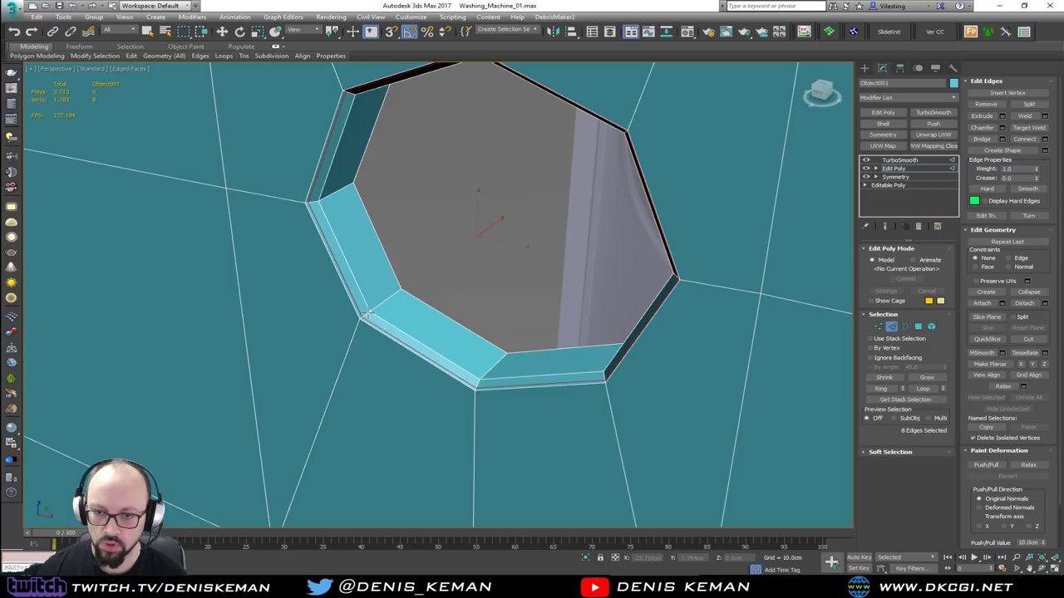
key("w")
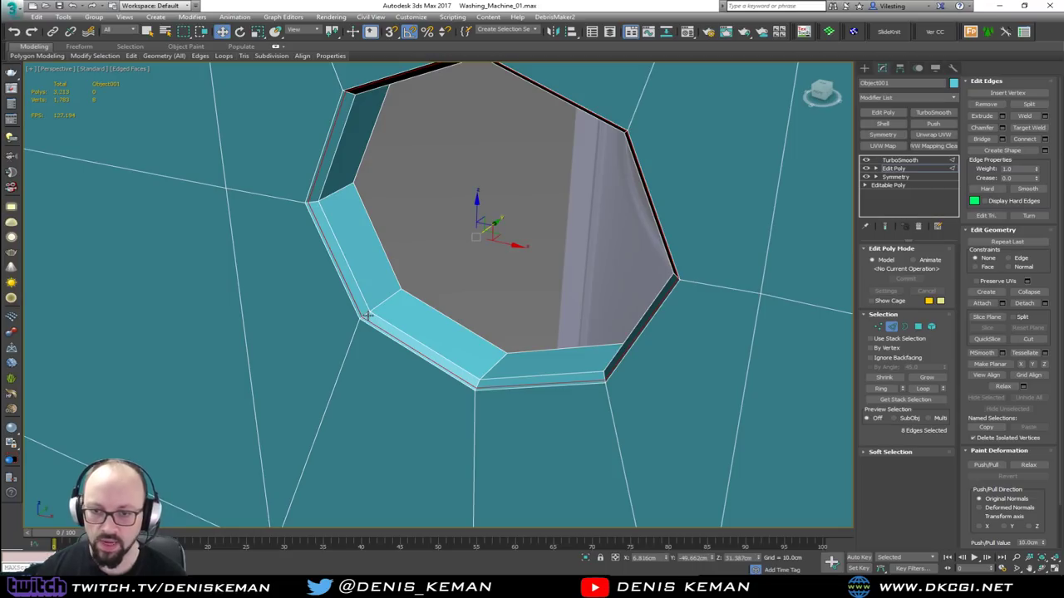
key("ctrl+z")
Connect the ring of edges along the play/pause opening's rim with 2 segments and check the smoothed result.
left_click(370, 322)
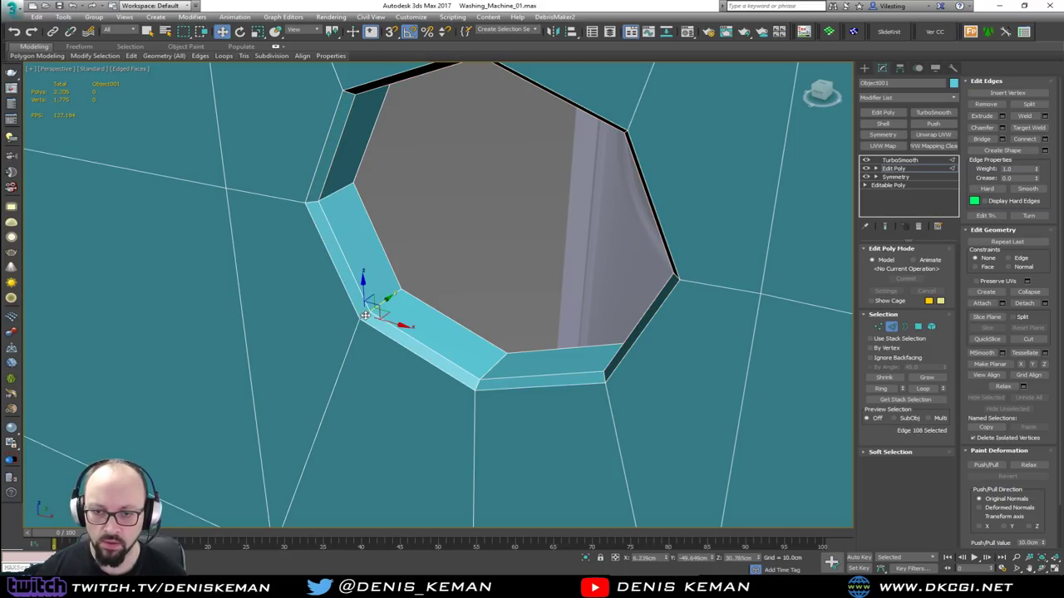
left_click(1045, 140)
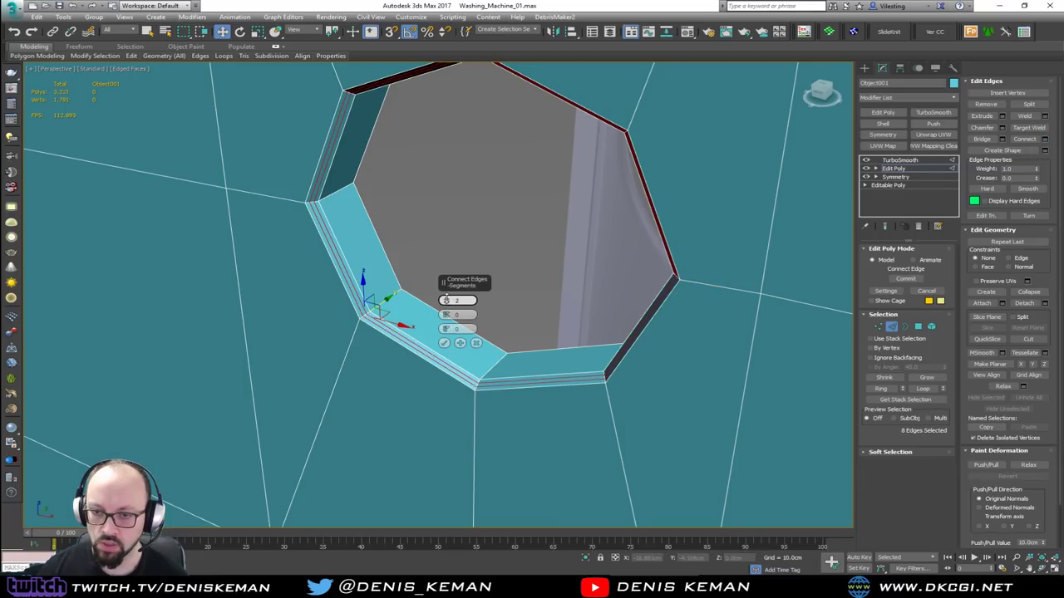
left_click_drag(446, 296, 437, 217)
left_click(443, 342)
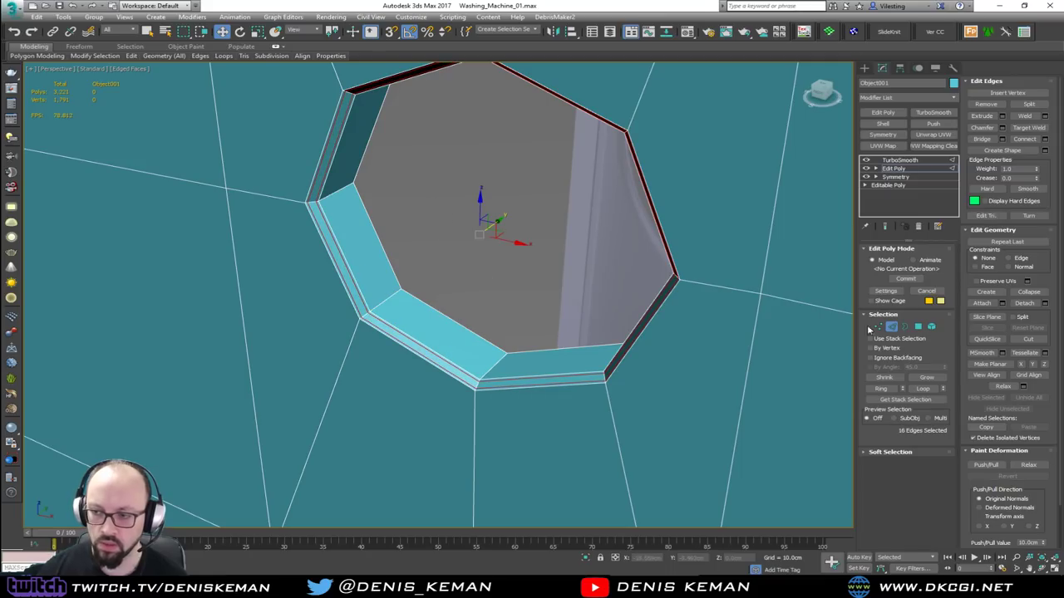
key("2")
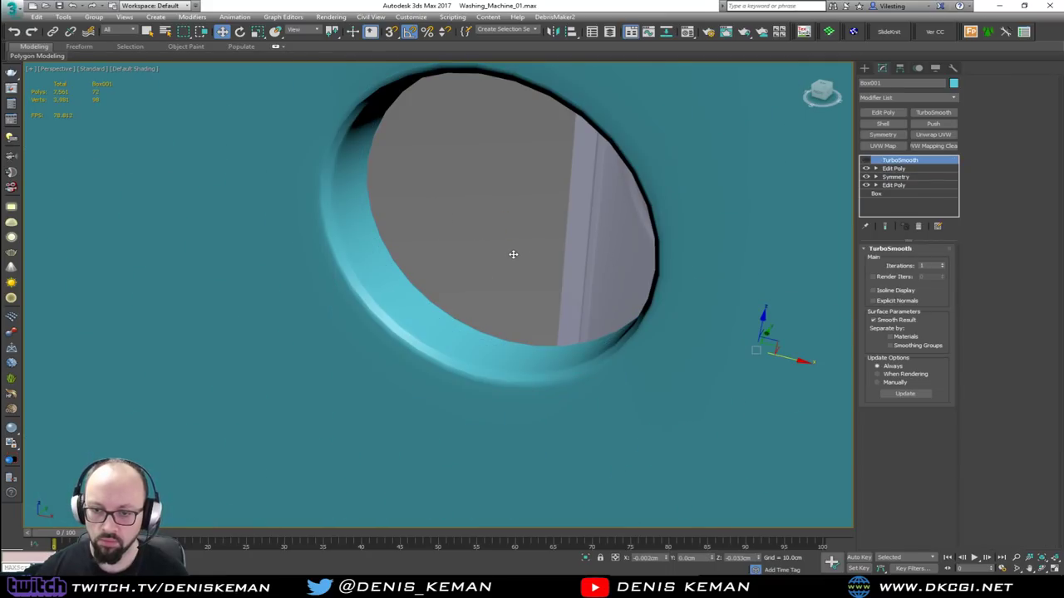
scroll(390, 360, "down", 4)
middle_click_drag(352, 300, 560, 323)
scroll(384, 255, "down", 2)
scroll(560, 323, "up", 3)
Select the front panel and make it see-through in the Front view with edged faces over the reference image.
left_click(423, 219)
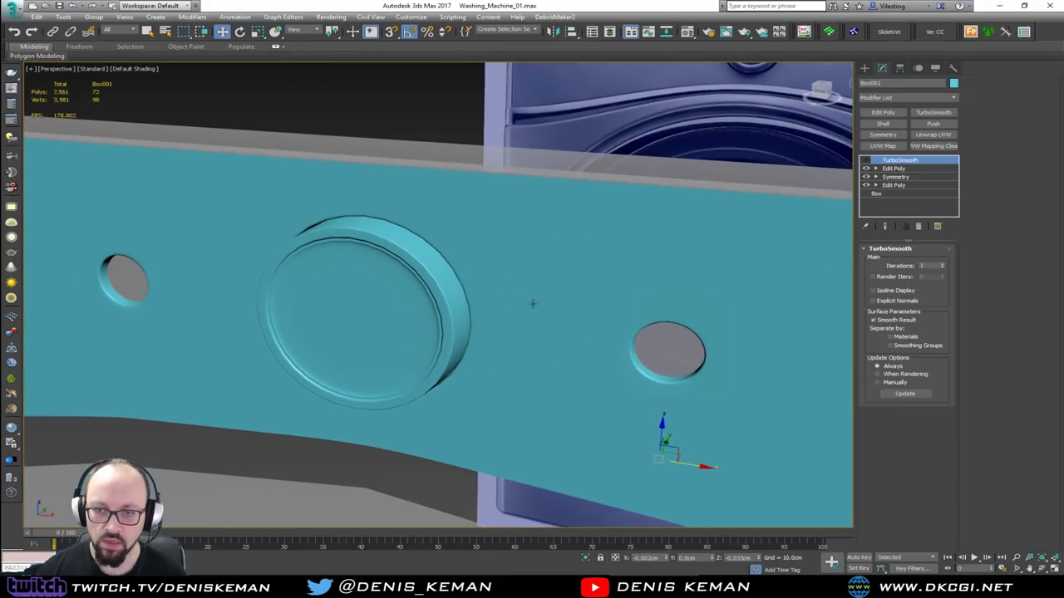
left_click(895, 168)
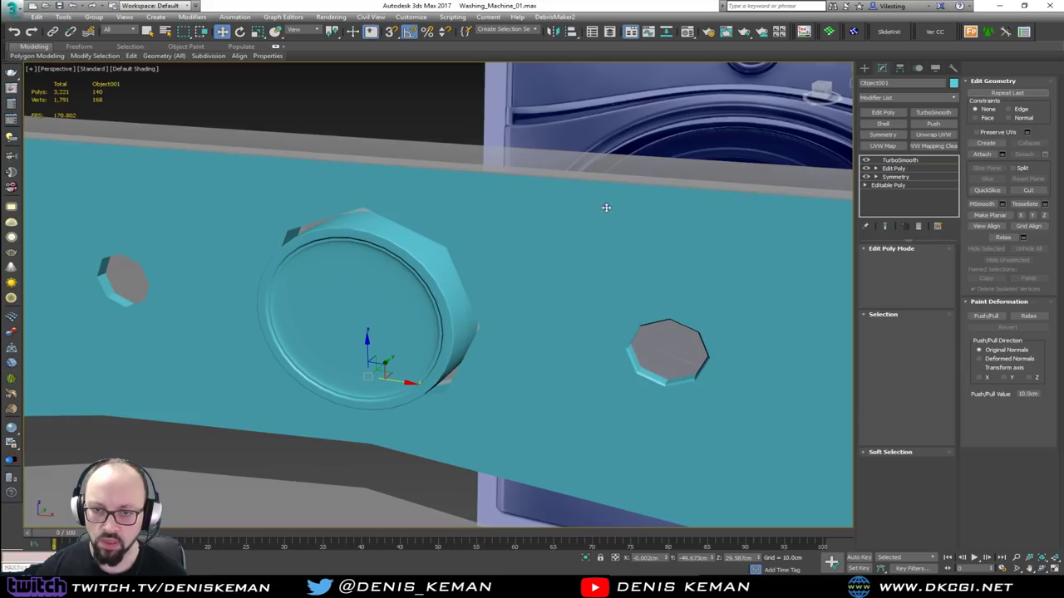
key("F4")
mouse_move(589, 222)
middle_mouse_down("alt")
mouse_move(619, 212)
mouse_move(581, 229)
mouse_move(437, 188)
mouse_move(374, 205)
mouse_move(478, 267)
middle_mouse_up("alt")
key("ctrl+e")
key("F4")
key("alt+w")
middle_click(755, 178)
key("alt+w")
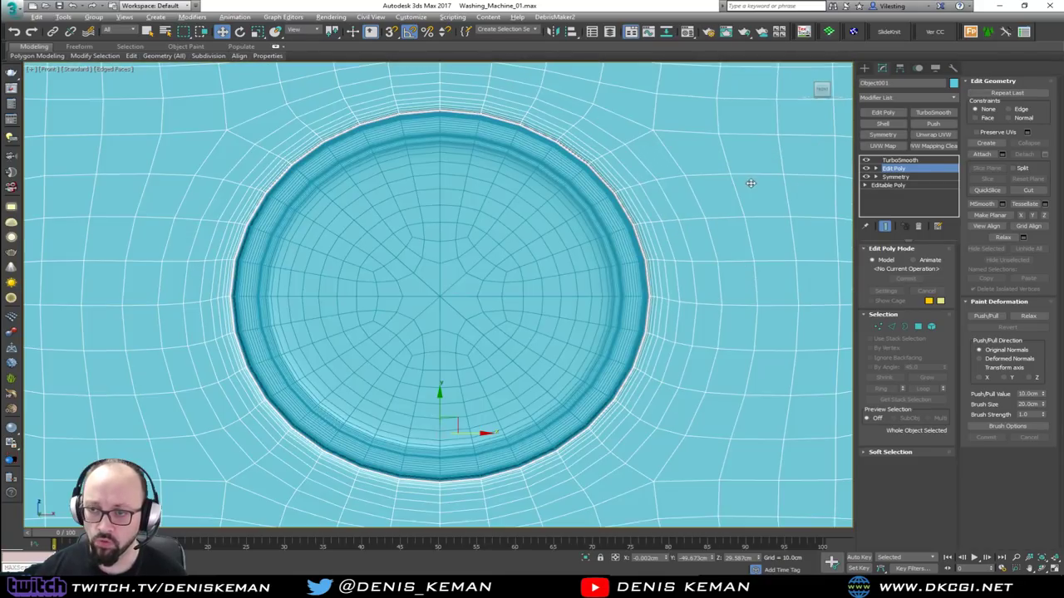
key("alt+x")
scroll(760, 218, "down", 4)
middle_click_drag(760, 219, 511, 221)
Create a sphere of about 0.73 cm radius centred on the play/pause button in the Front view.
left_click(588, 249)
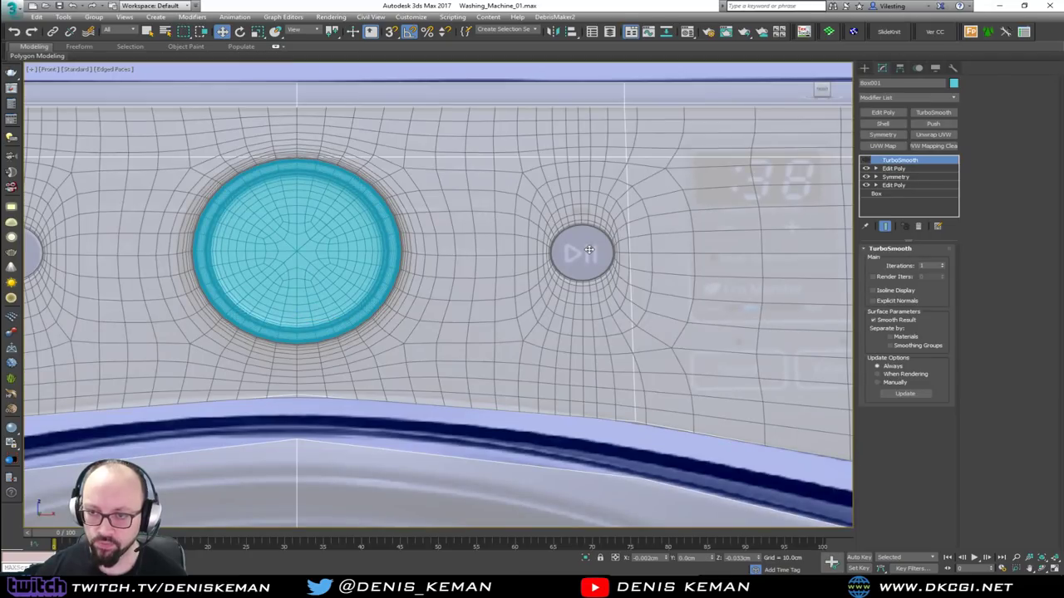
scroll(588, 249, "down", 2)
left_click(565, 165)
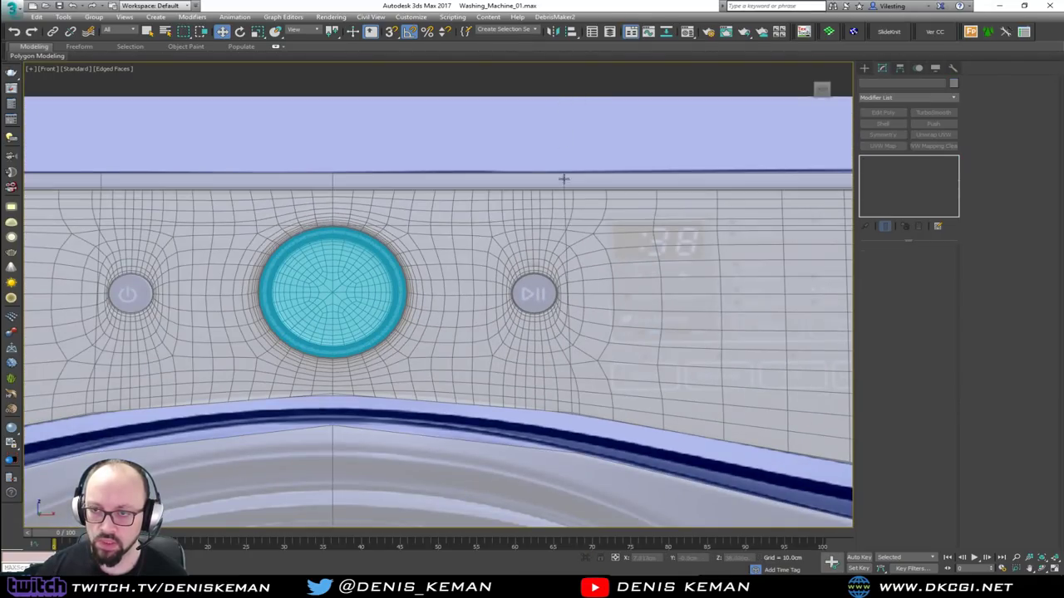
scroll(543, 289, "up", 5)
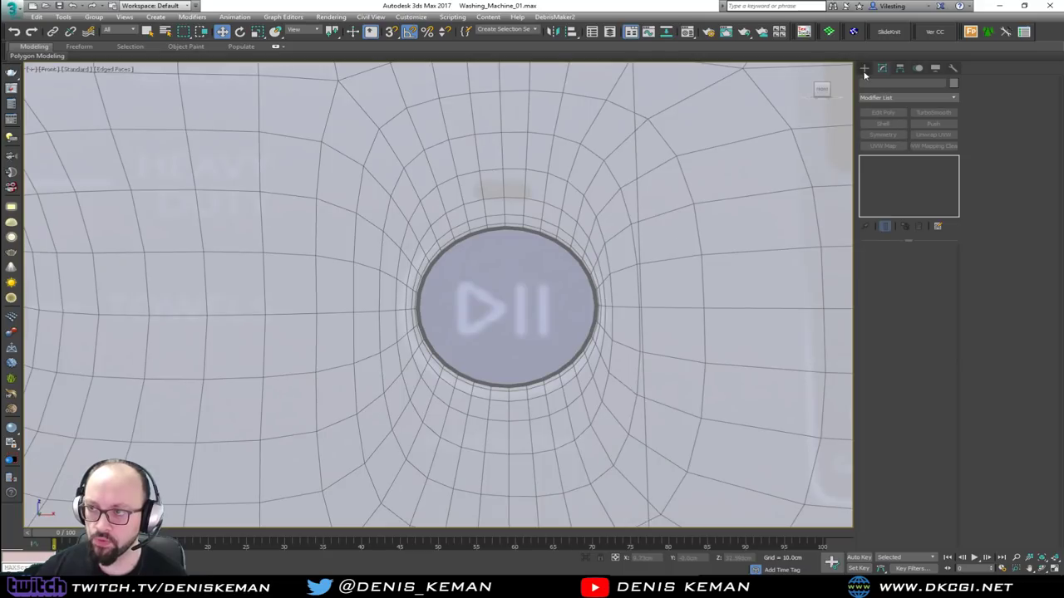
left_click(864, 69)
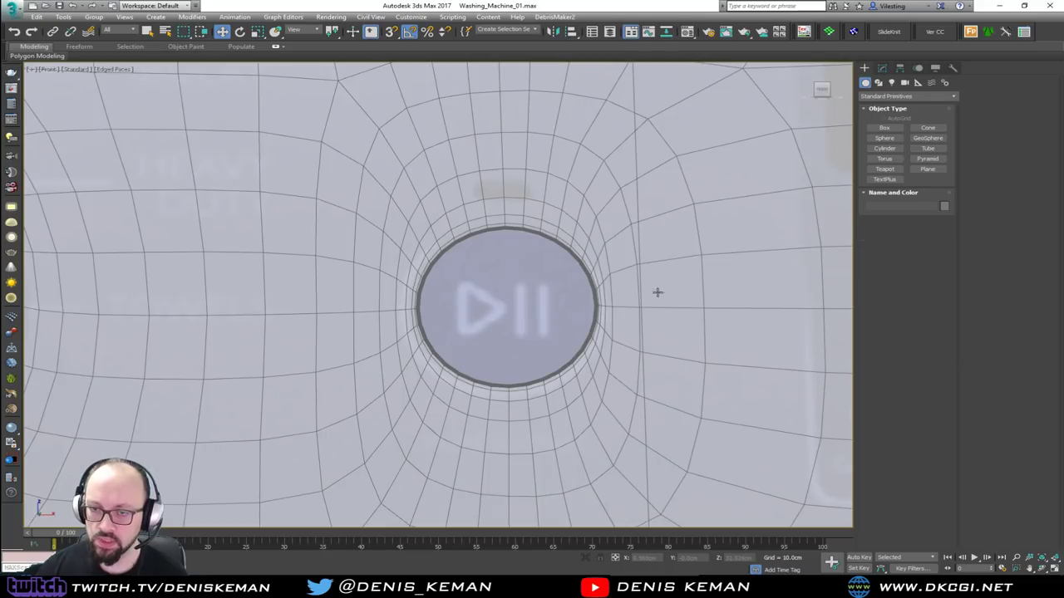
left_click(886, 138)
left_click_drag(507, 307, 575, 264)
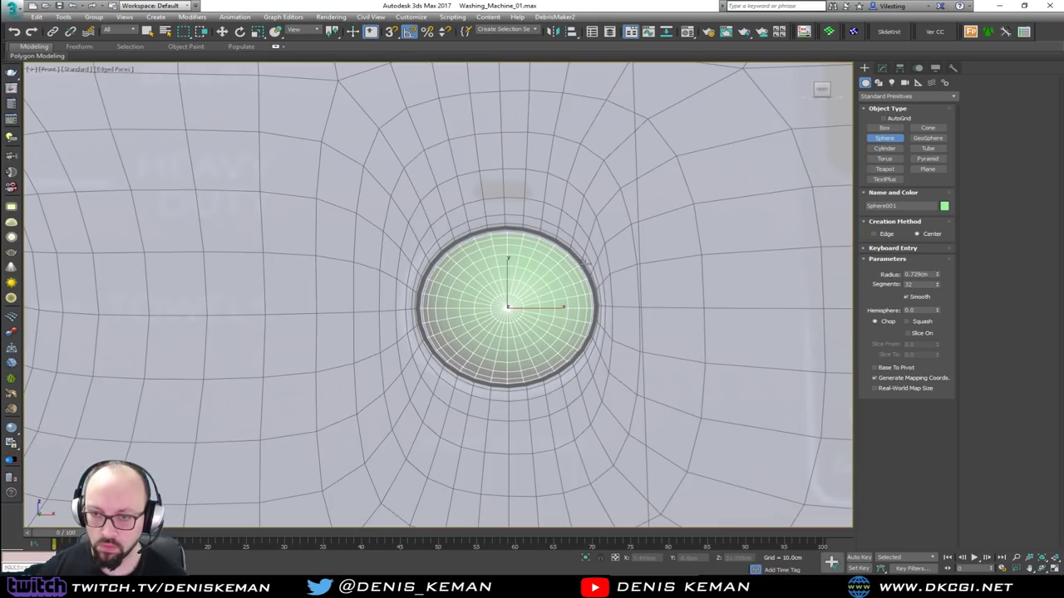
right_click(553, 280)
Move the sphere along Y to about -48.5 cm so it sits in the front panel's play/pause opening.
key("alt+w")
right_click(632, 400)
key("alt+w")
key("z")
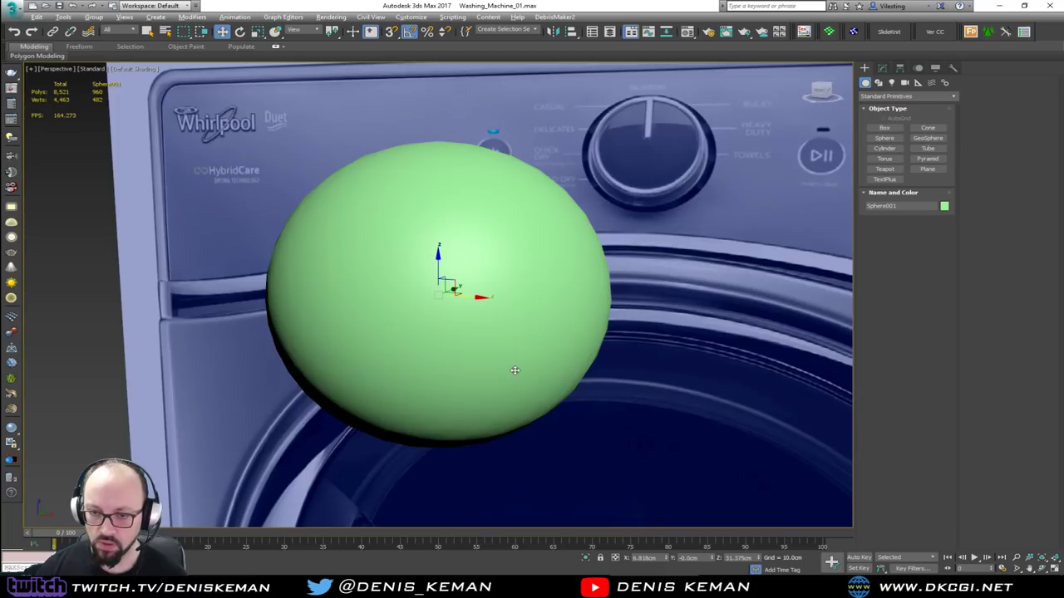
scroll(514, 370, "down", 6)
scroll(514, 369, "down", 5)
middle_click_drag(510, 368, 502, 379, "alt")
left_click_drag(545, 359, 225, 437)
key("z")
mouse_move(422, 361)
middle_mouse_down("alt")
mouse_move(413, 368)
mouse_move(503, 328)
mouse_move(487, 333)
middle_mouse_up("alt")
key("F4")
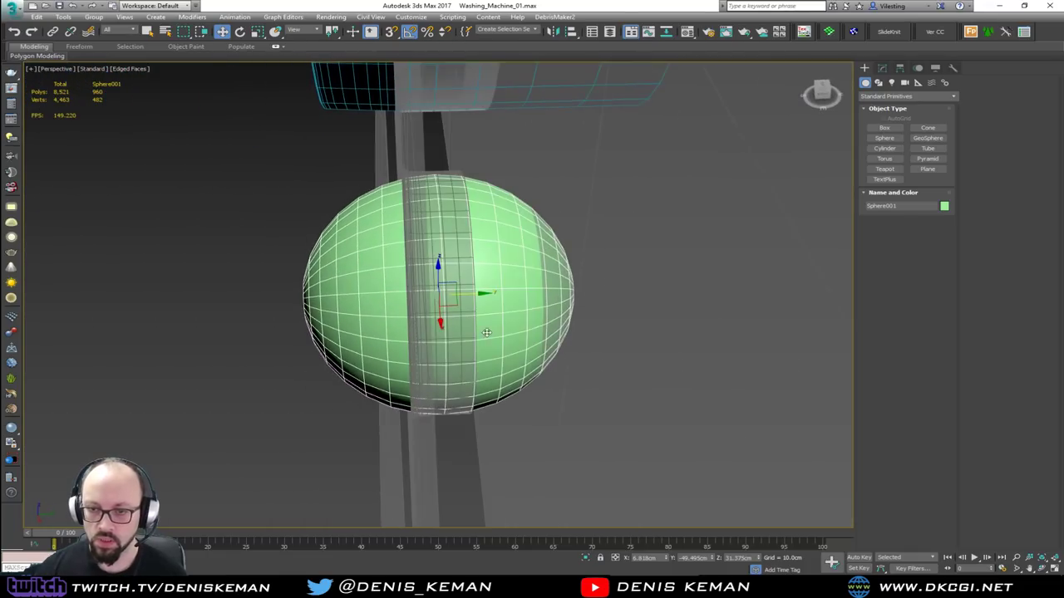
Add an Edit Poly modifier to the sphere and delete the 256 polygons of its rear half.
left_click(882, 68)
left_click(883, 113)
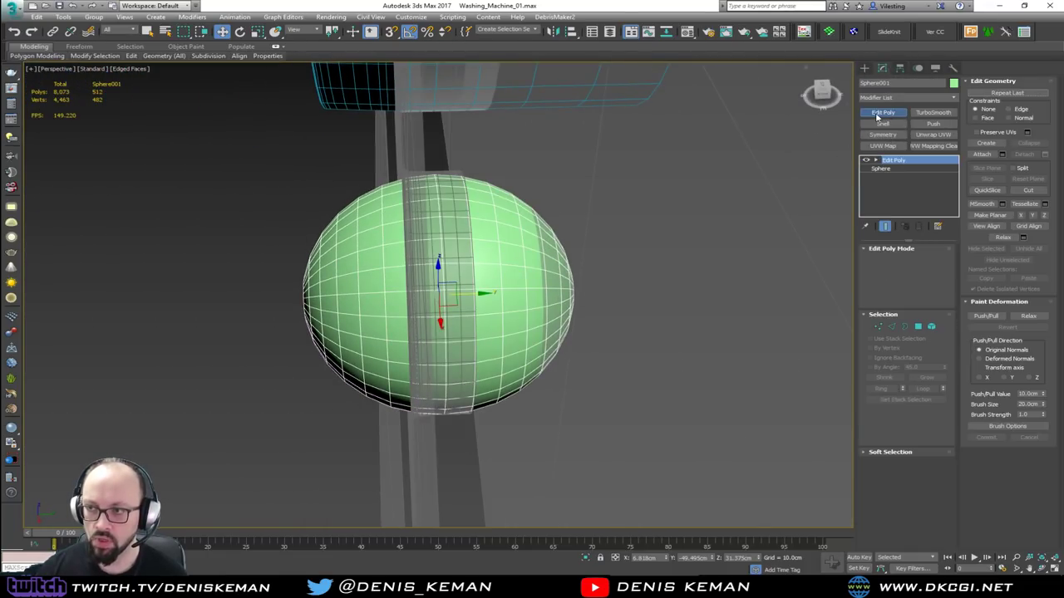
left_click(919, 226)
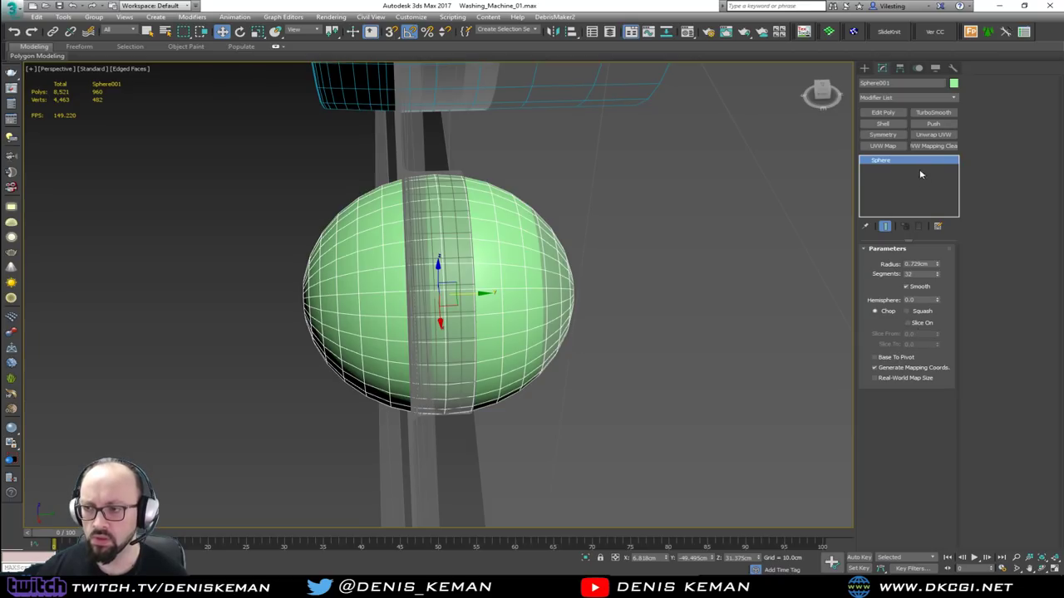
left_click(883, 113)
middle_click_drag(590, 249, 567, 251)
key("4")
key("F3")
left_click_drag(451, 410, 460, 432)
middle_click_drag(460, 432, 517, 386, "alt")
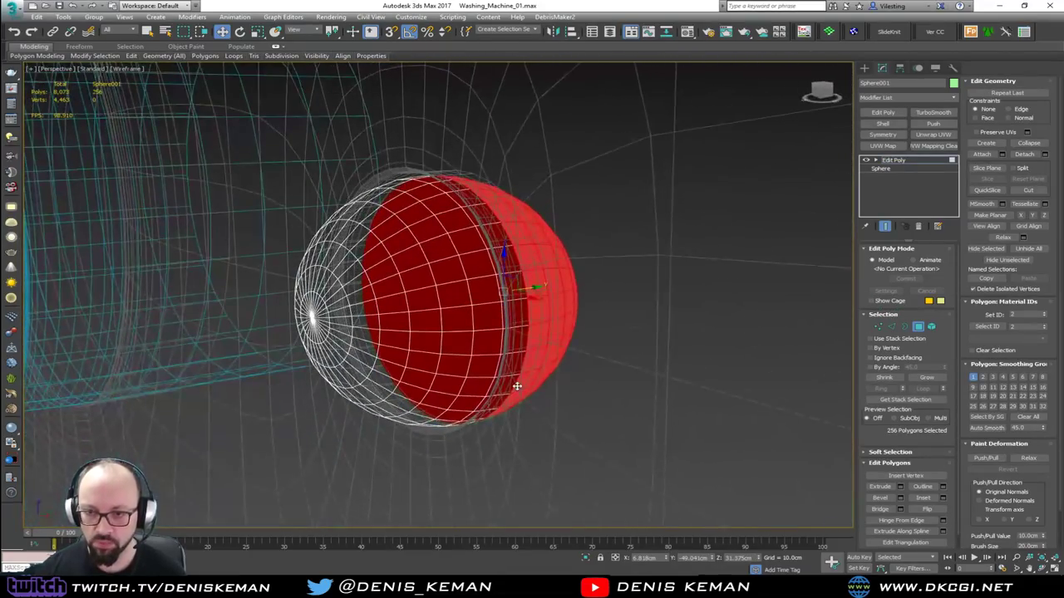
key("Delete")
left_click(918, 327)
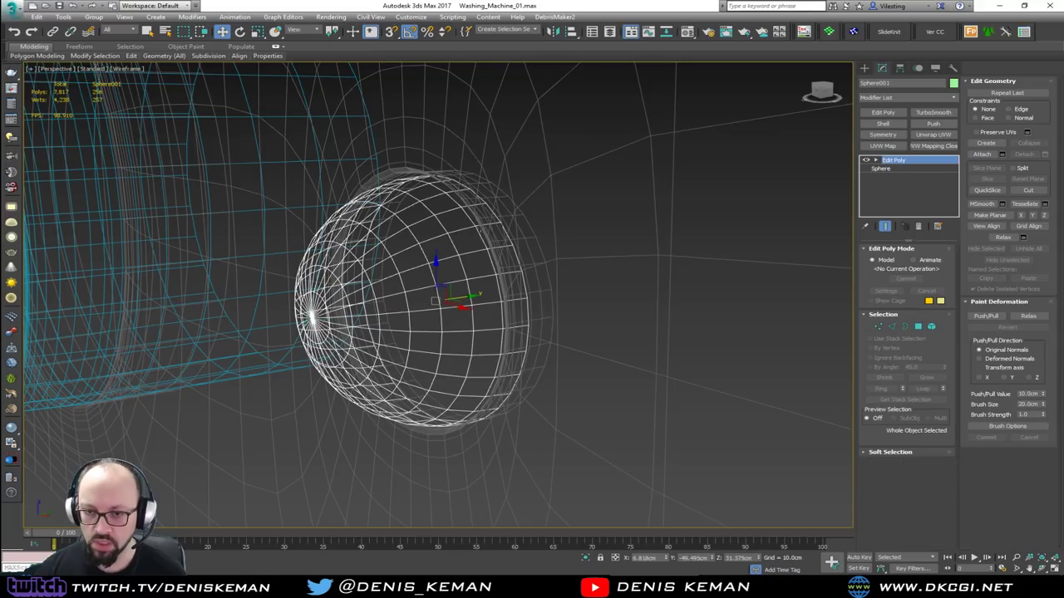
Flatten the half-sphere along its depth and extend its open border backward into the play/pause opening.
key("F3")
middle_click_drag(470, 269, 455, 291, "alt")
key("r")
left_click_drag(414, 297, 484, 285)
key("w")
key("3")
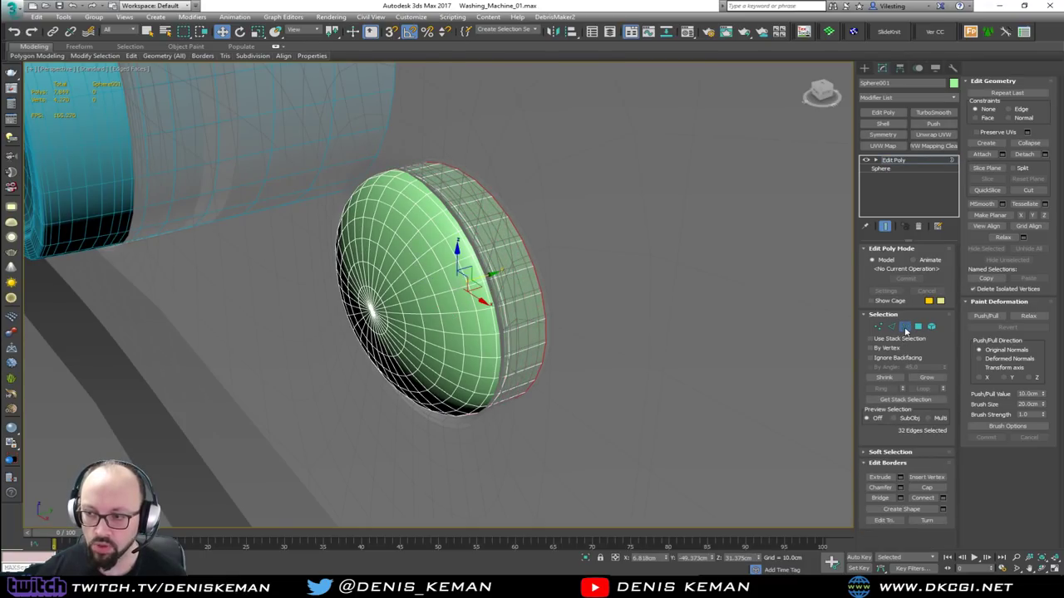
left_click(904, 327)
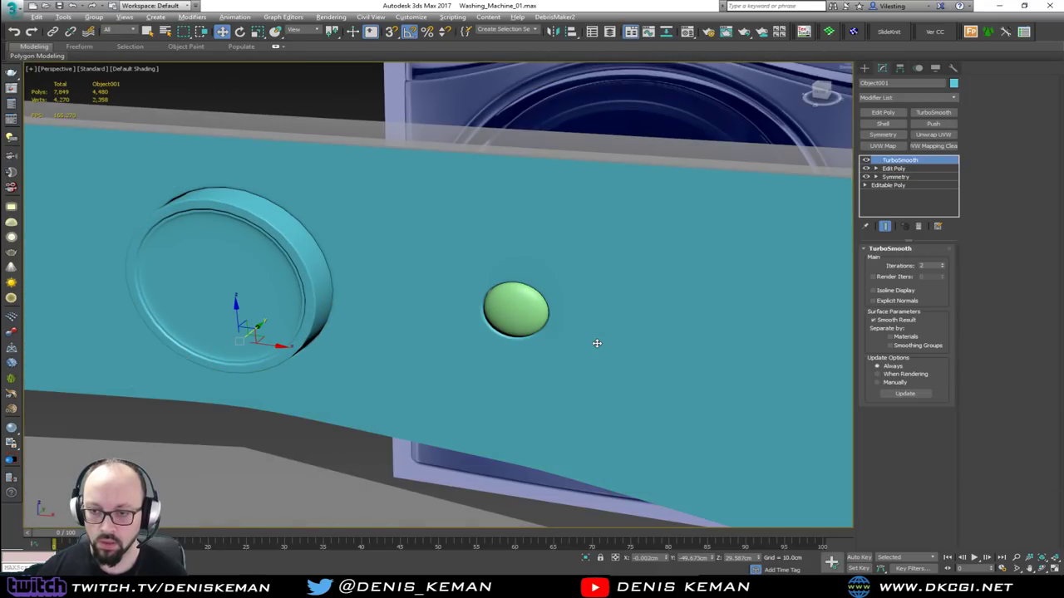
middle_click_drag(593, 344, 534, 359, "alt")
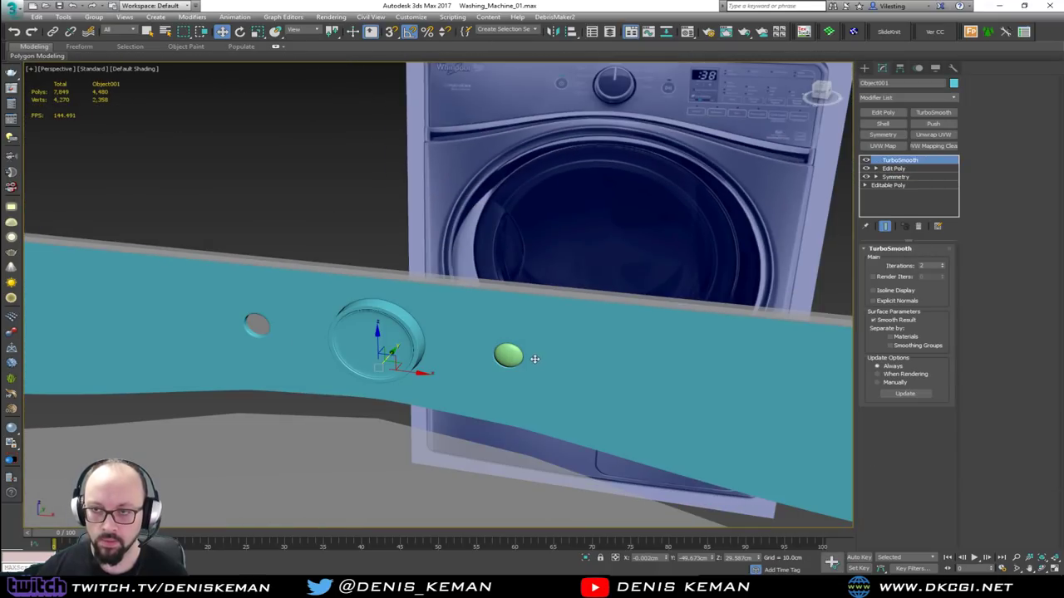
Align only the play/pause button's pivot with the front panel's central pivot.
left_click(506, 354)
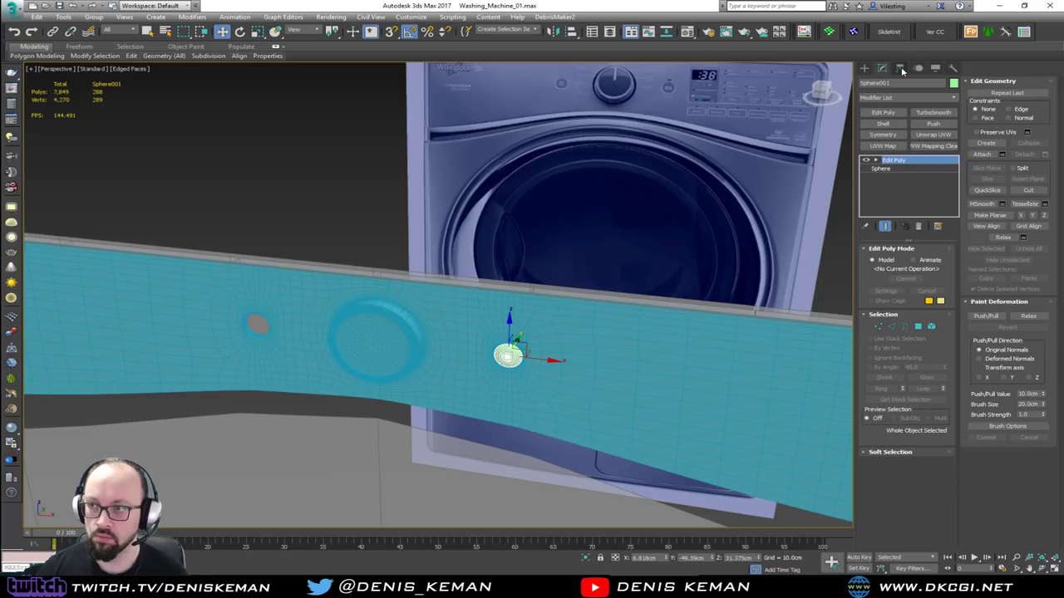
left_click(900, 69)
left_click(906, 134)
key("alt+a")
left_click(374, 368)
left_click(535, 372)
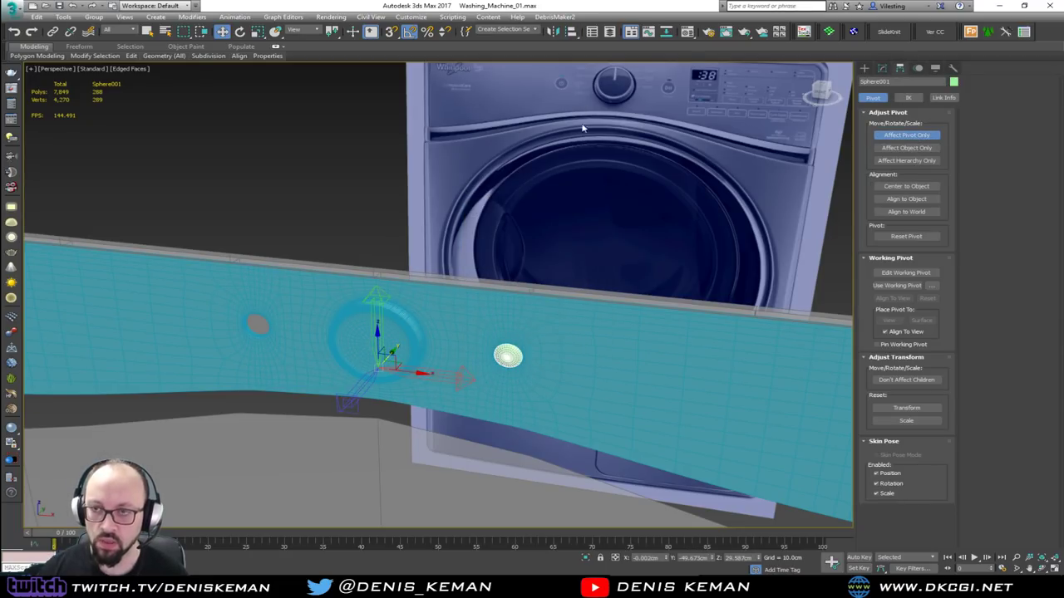
Mirror the play/pause button across the X axis as a copy for the power button opening.
left_click(554, 32)
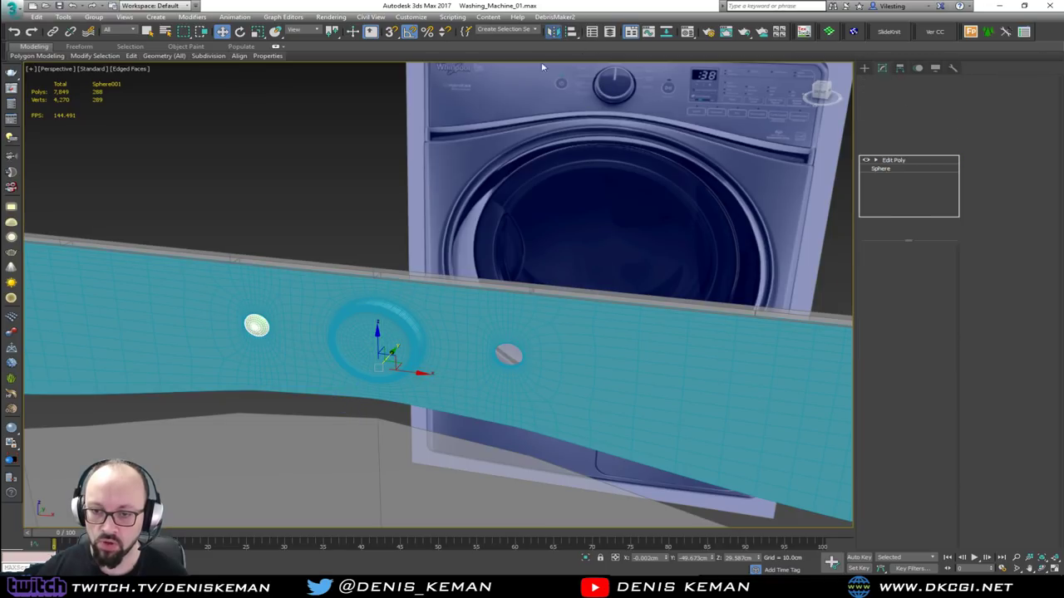
left_click(521, 314)
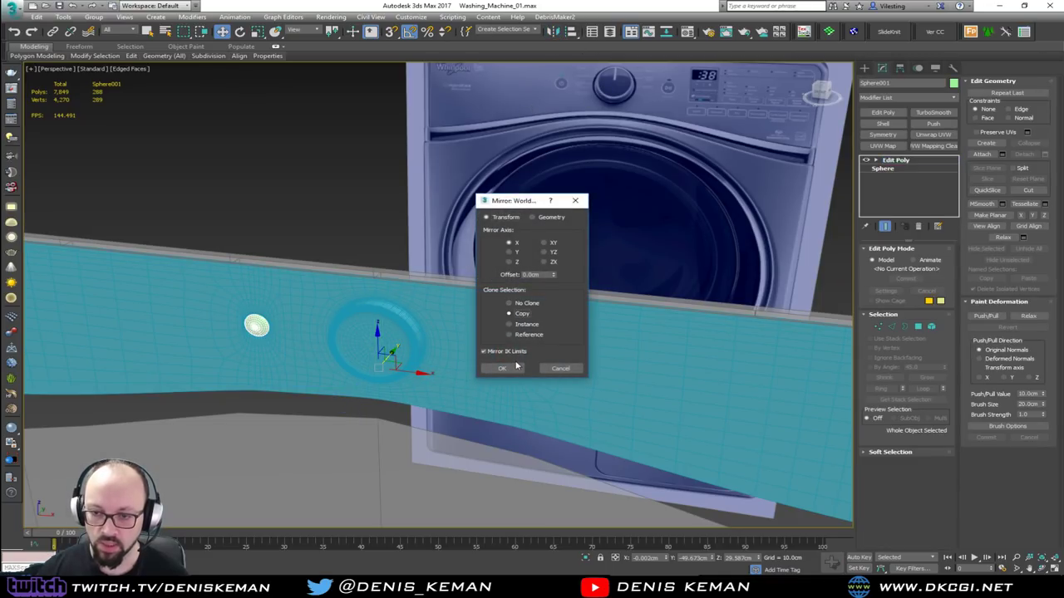
left_click(509, 368)
middle_click_drag(512, 368, 564, 286)
left_click(541, 323)
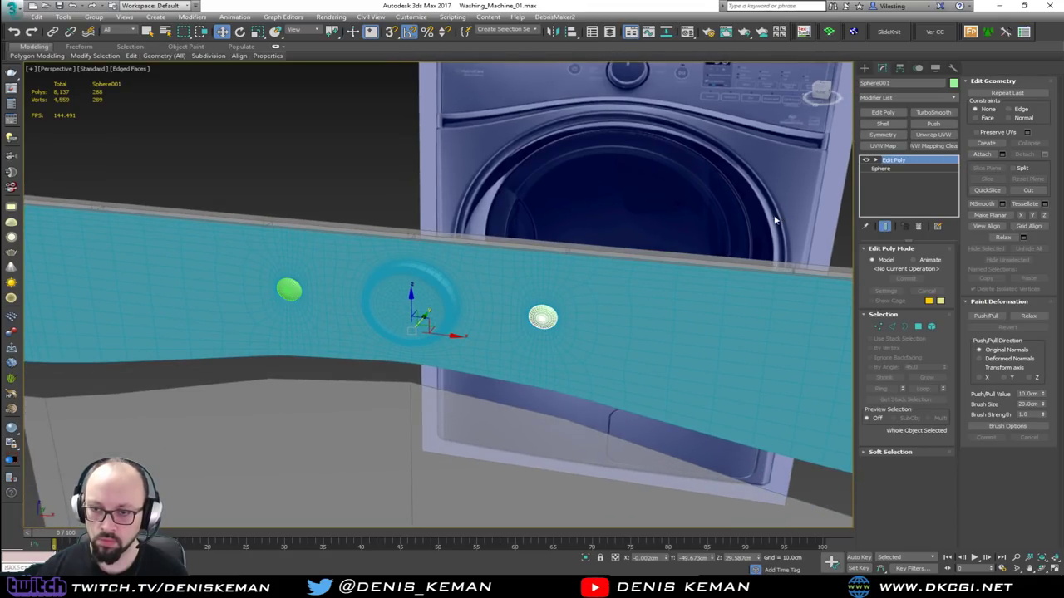
Attach the mirrored power button to the play/pause button and hide the edged faces.
left_click(982, 155)
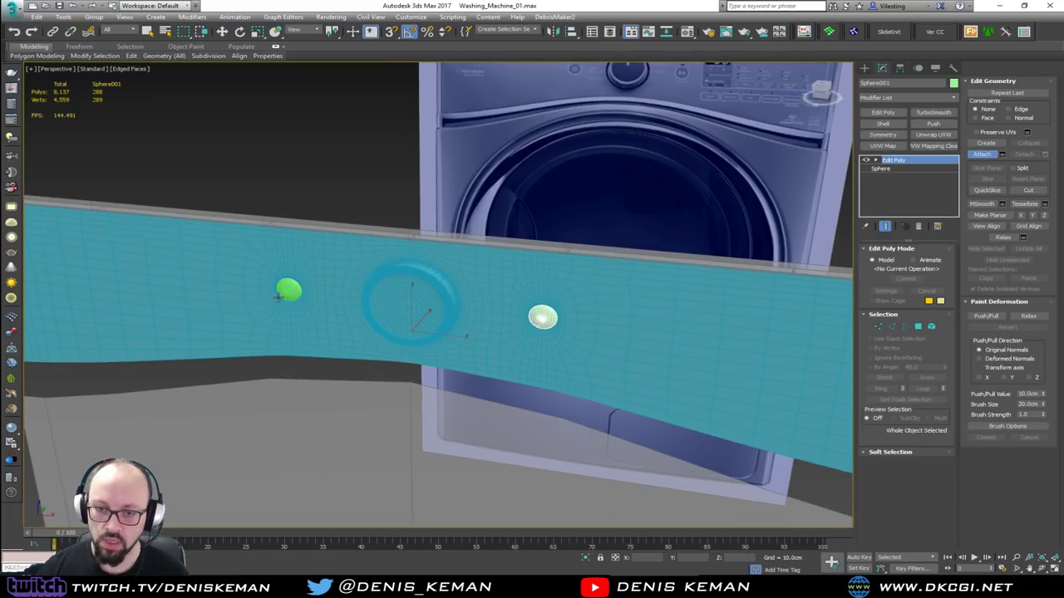
left_click(290, 290)
key("w")
key("F4")
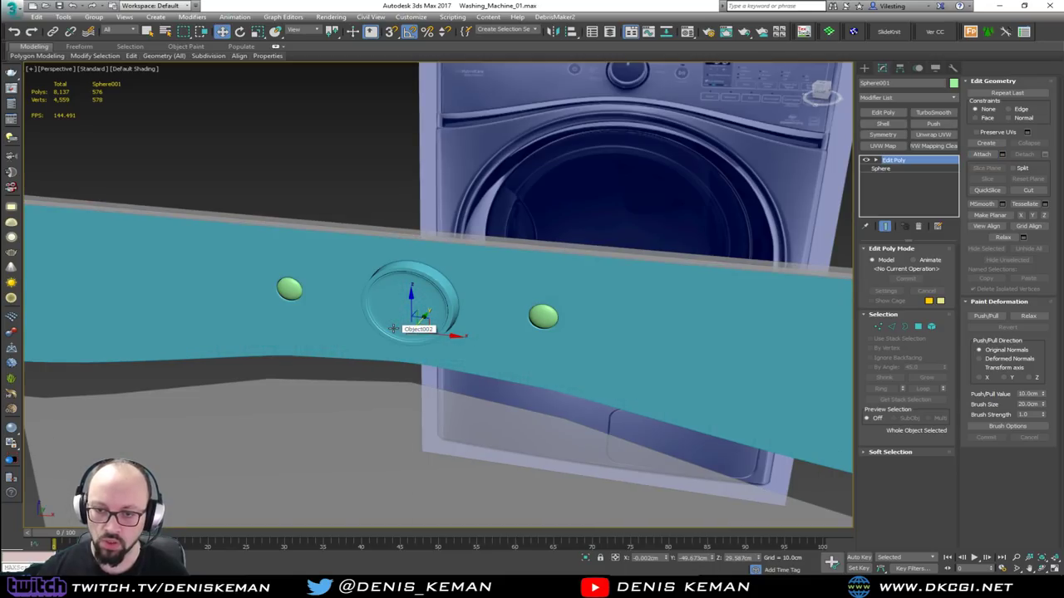
Examine the display, labels and small buttons on the reference image's control panel and compare them with the modelled panel.
left_click(329, 163)
mouse_move(399, 285)
middle_mouse_down("alt")
mouse_move(468, 228)
mouse_move(362, 279)
mouse_move(440, 249)
mouse_move(402, 270)
middle_mouse_up("alt")
scroll(361, 278, "down", 2)
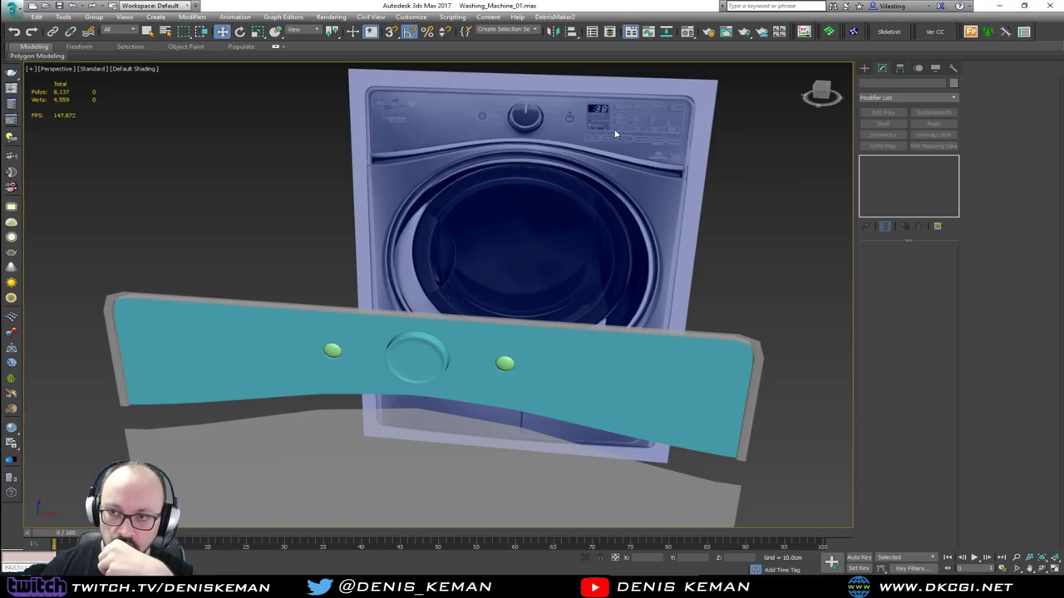
scroll(610, 123, "up", 4)
scroll(610, 122, "down", 2)
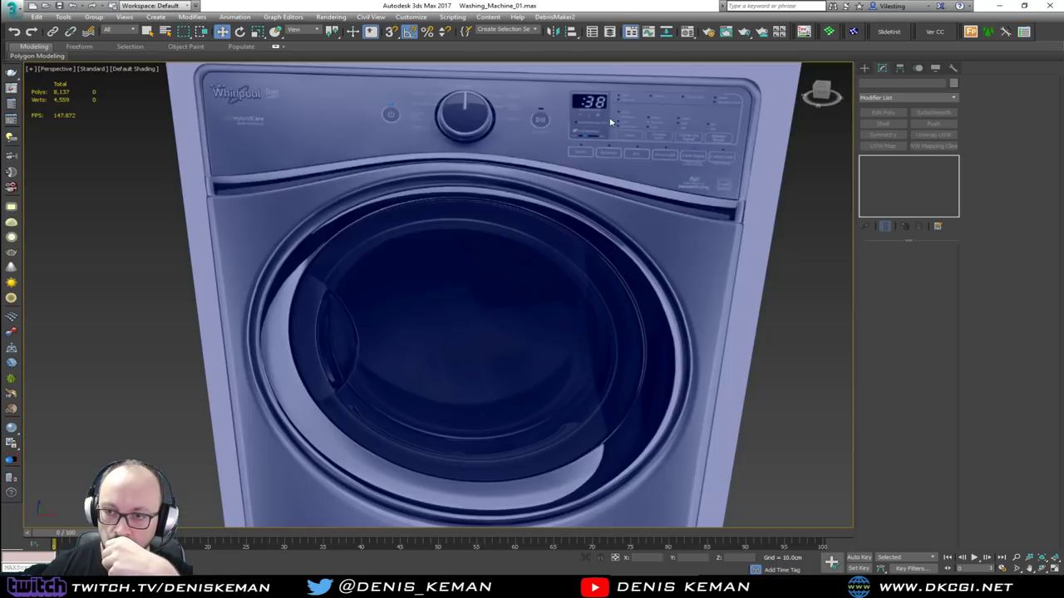
scroll(615, 136, "up", 4)
middle_click_drag(619, 135, 584, 165)
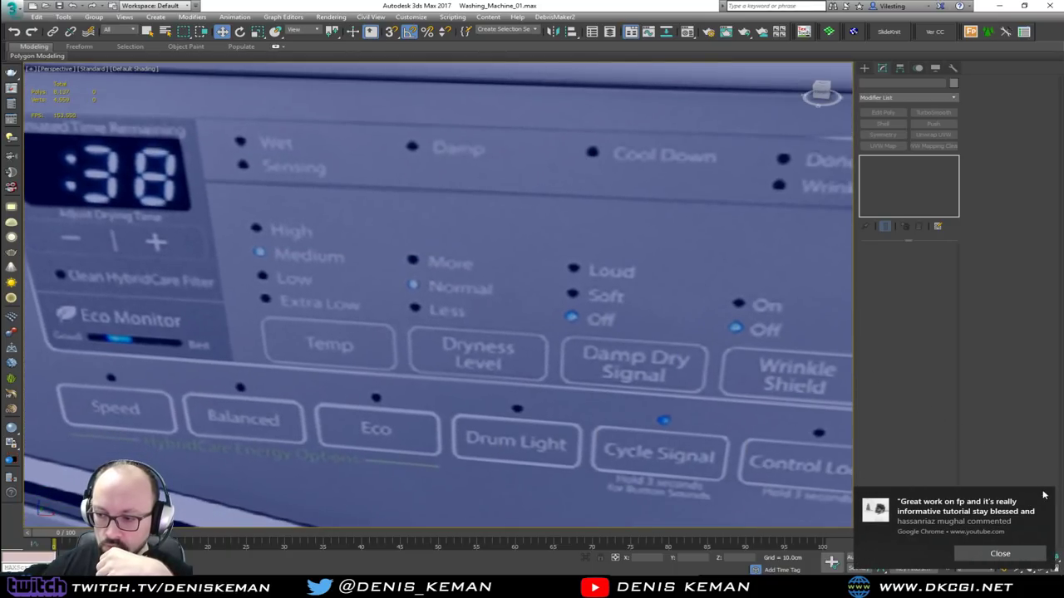
left_click(1047, 499)
scroll(463, 311, "down", 5)
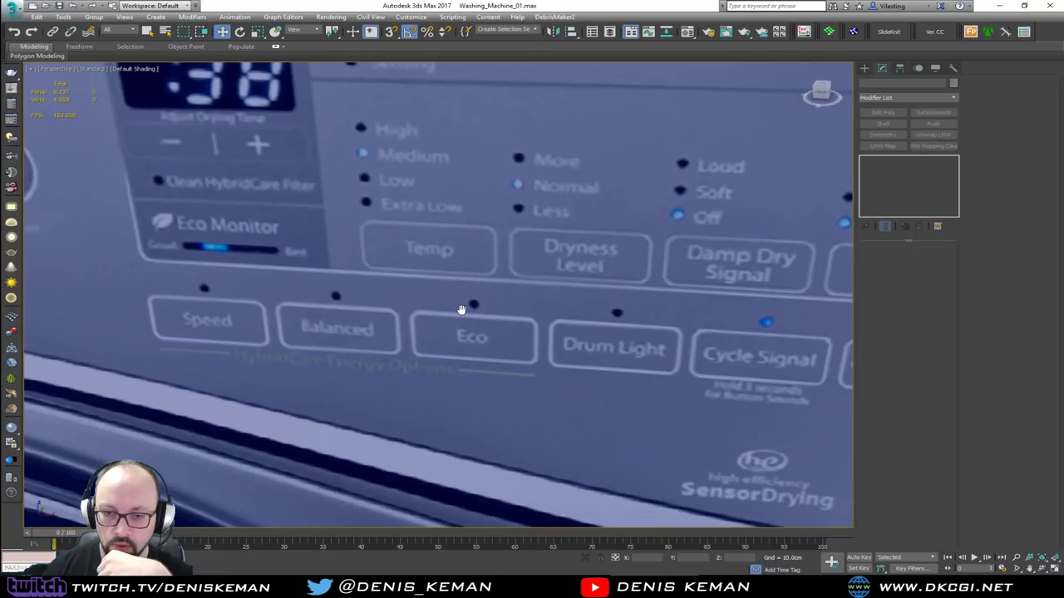
scroll(498, 373, "down", 4)
middle_click_drag(498, 373, 538, 278)
scroll(568, 268, "down", 3)
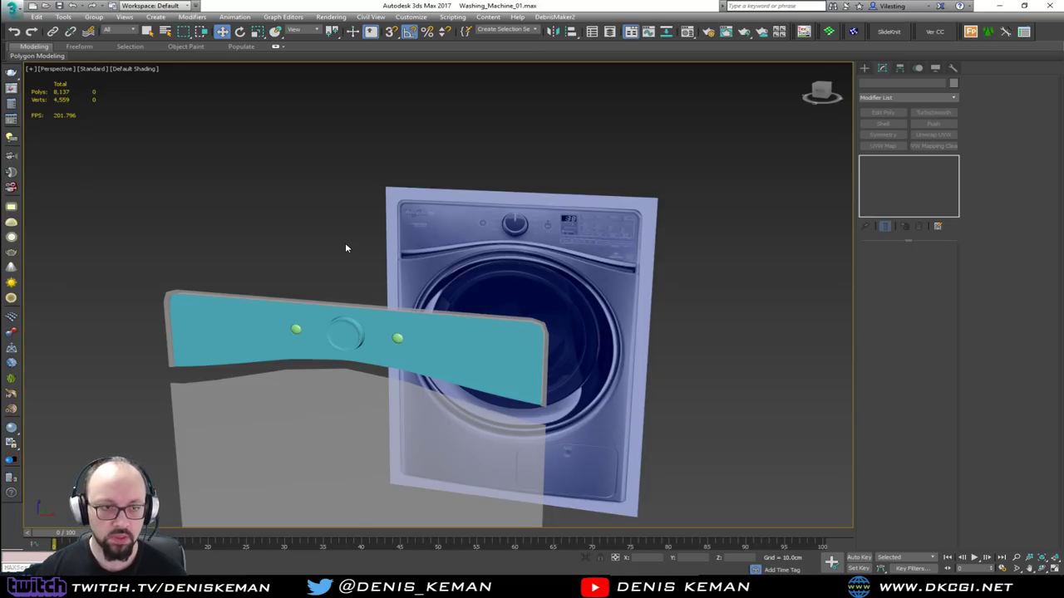
Save the Washing_Machine_01.max scene.
left_click(17, 10)
left_click(16, 9)
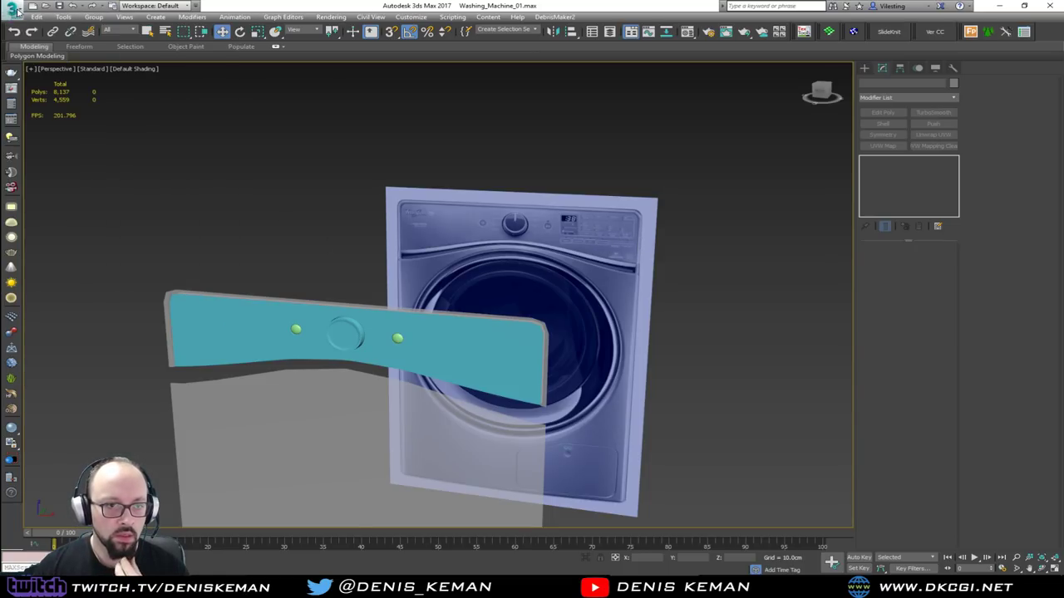
left_click(16, 10)
left_click(39, 99)
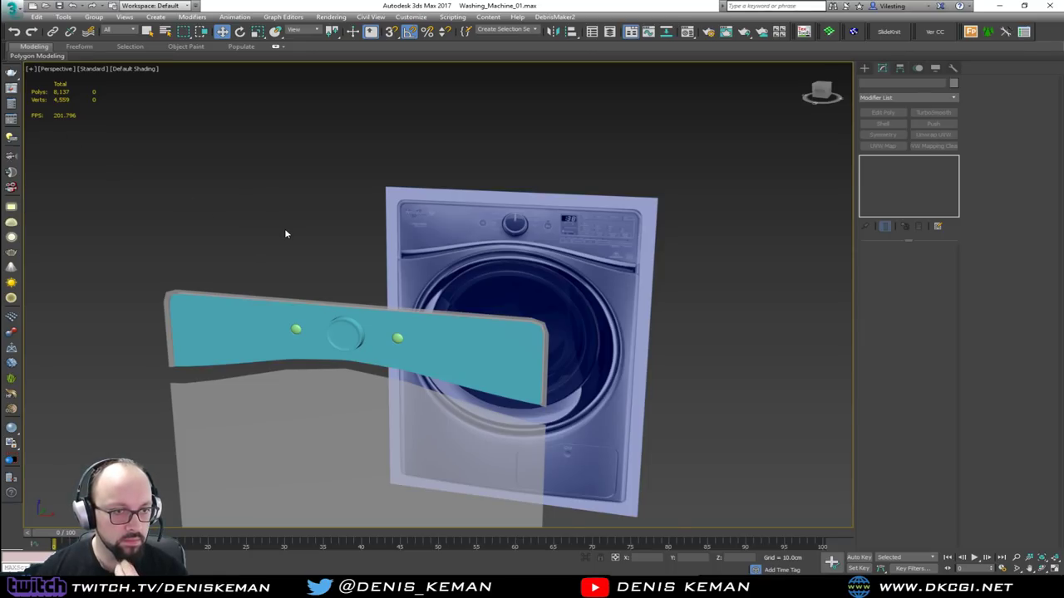
Select the washing machine's outer body and turn on its TurboSmooth modifier.
scroll(324, 304, "up", 4)
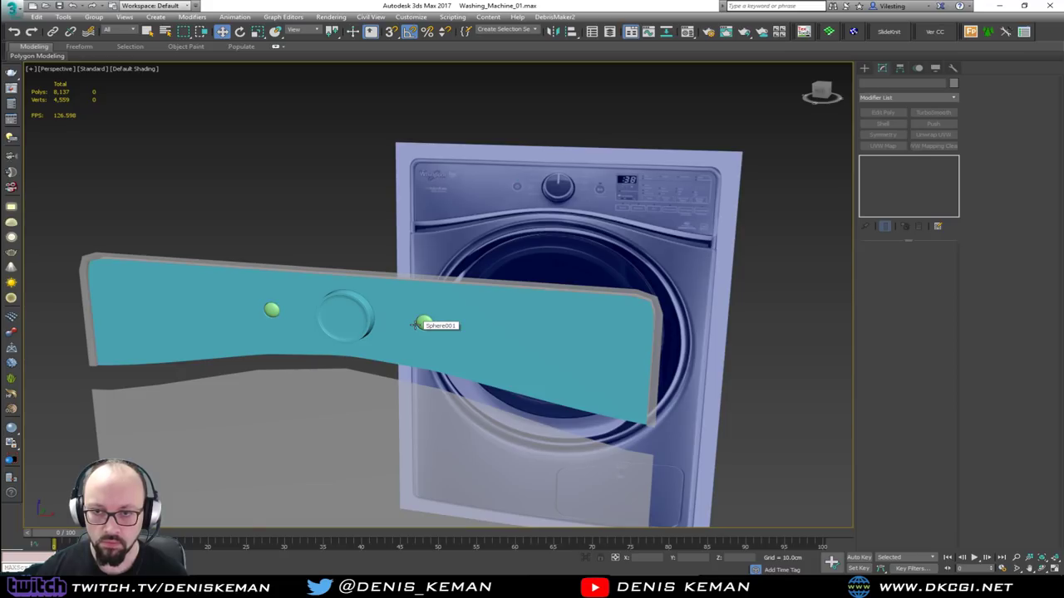
middle_click_drag(416, 340, 391, 286, "alt")
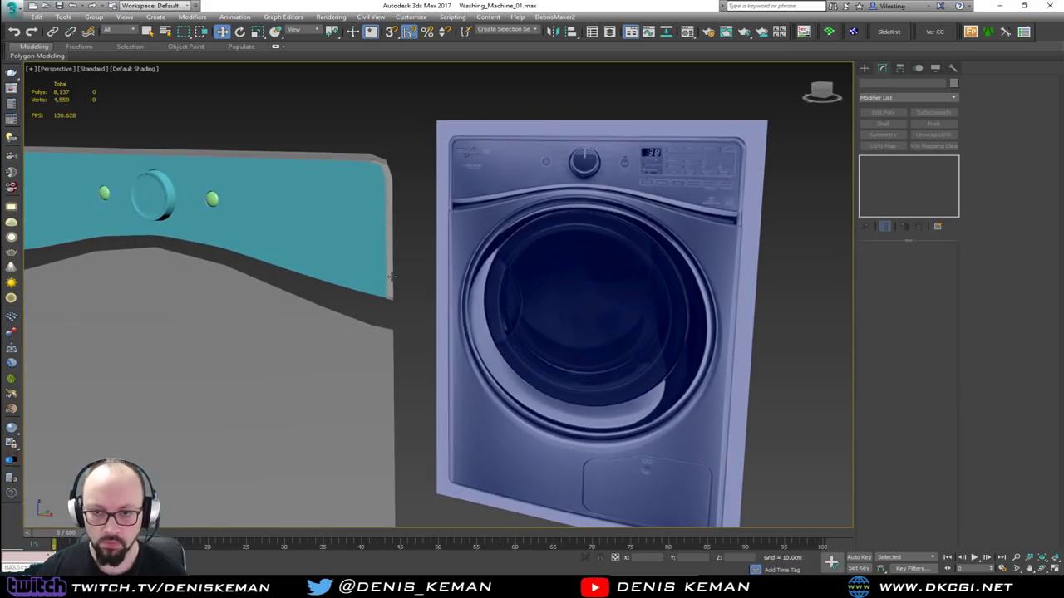
left_click(391, 277)
key("F4")
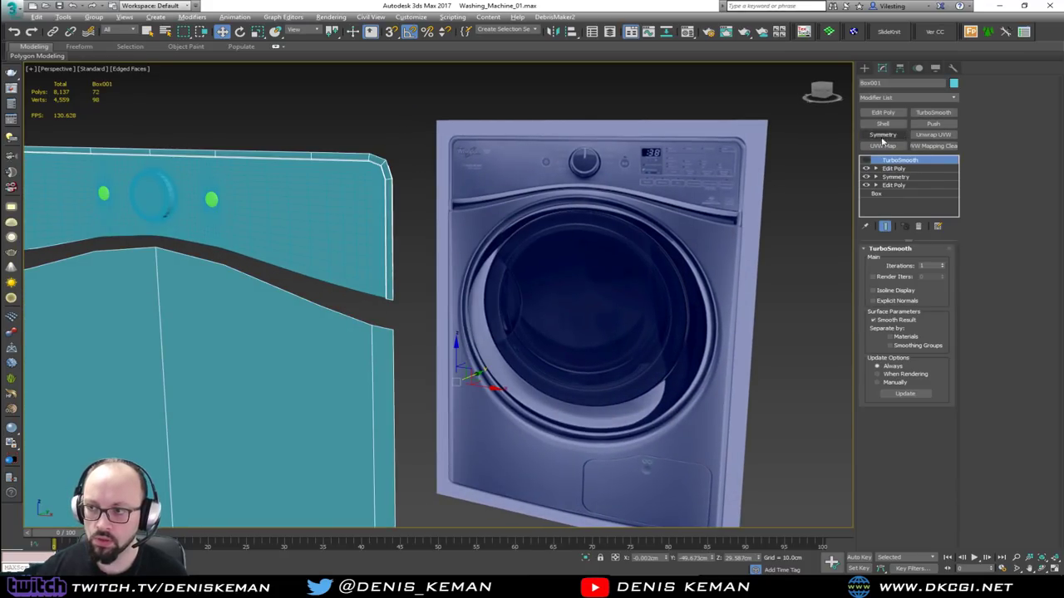
left_click(865, 161)
key("F4")
middle_click_drag(328, 171, 363, 193)
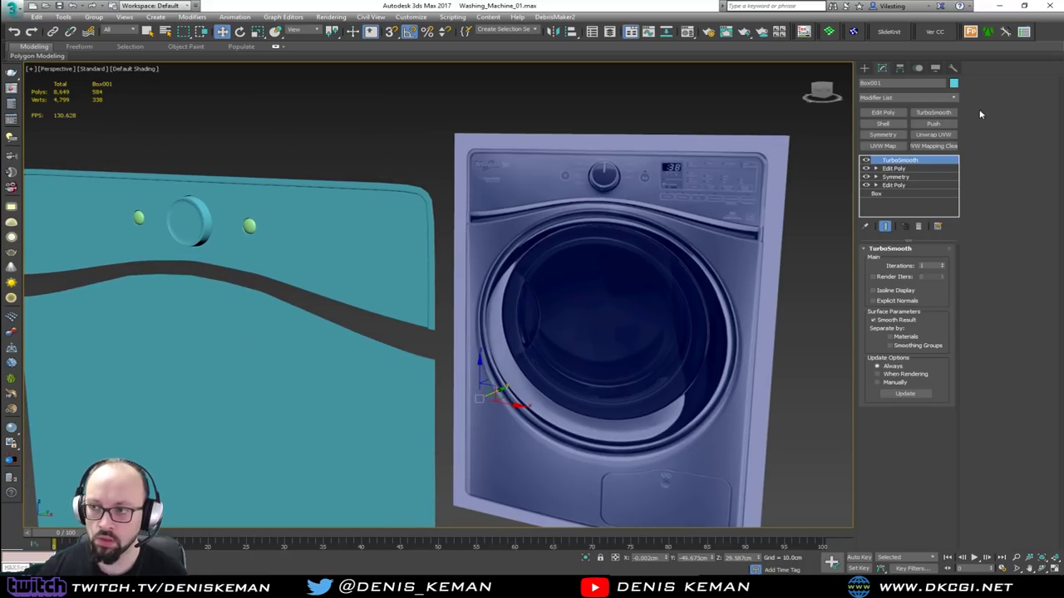
Change the outer body's object colour to a custom grey and clear the selection.
left_click(953, 83)
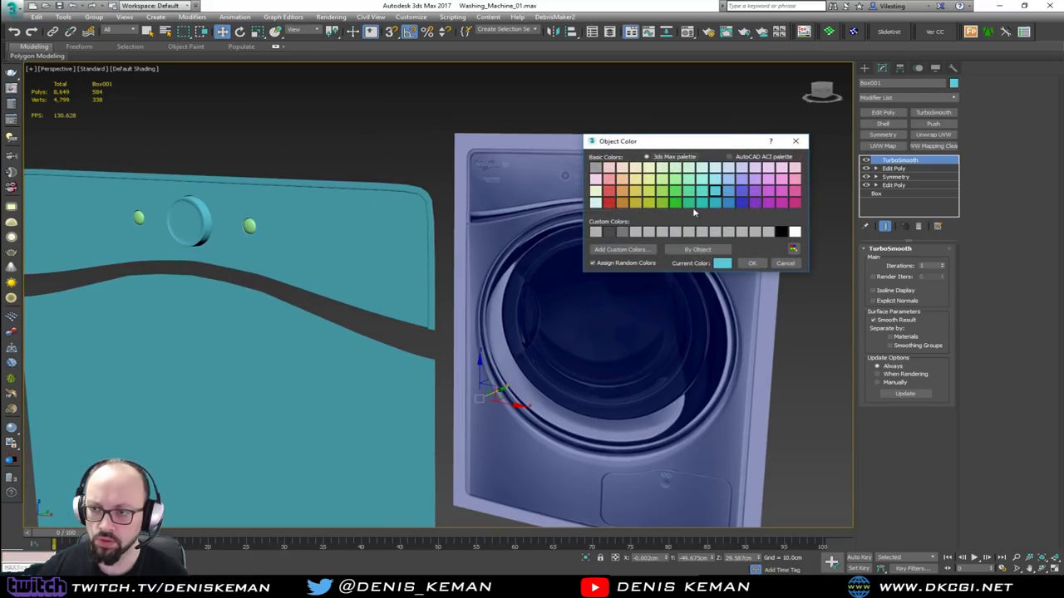
left_click(635, 232)
left_click(752, 262)
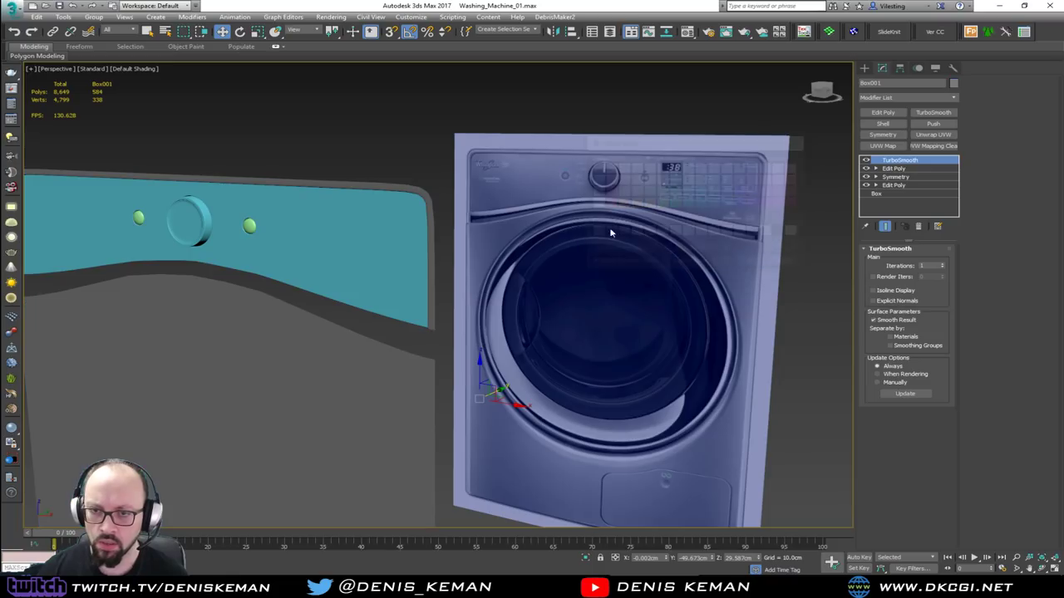
left_click(407, 152)
Change the front control panel's object colour to a custom light grey and clear the selection.
mouse_move(404, 175)
middle_mouse_down("alt")
mouse_move(463, 182)
mouse_move(442, 182)
middle_mouse_up("alt")
left_click(469, 219)
scroll(469, 219, "up", 4)
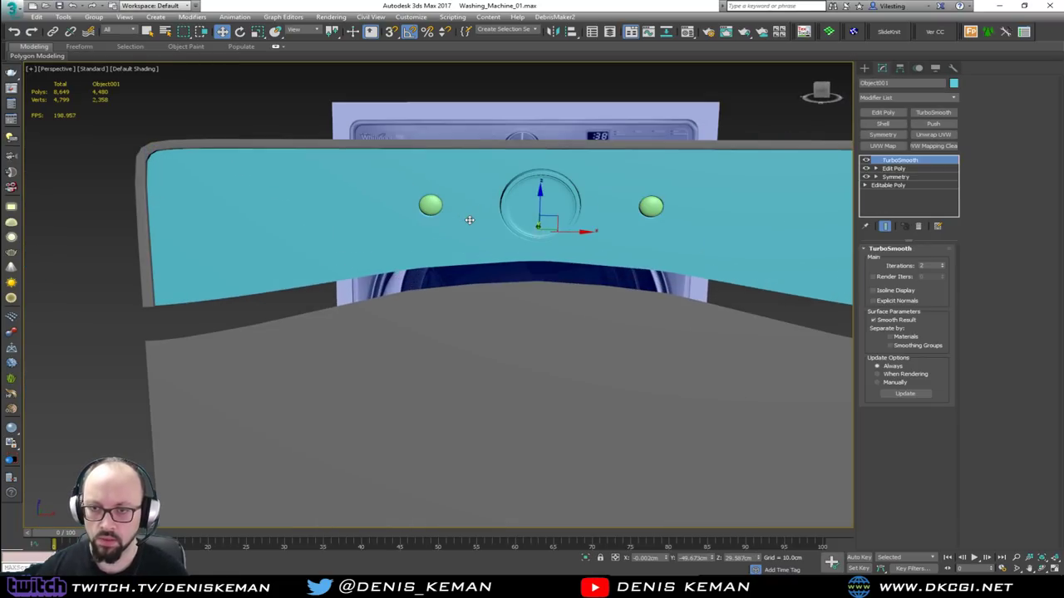
key("F4")
left_click(954, 83)
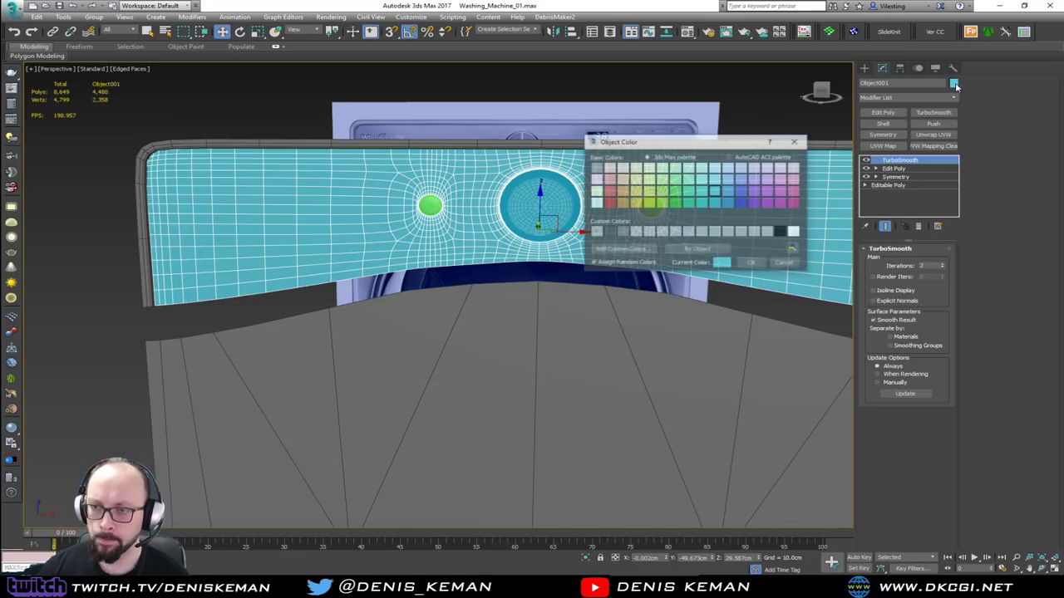
left_click(622, 233)
left_click(595, 233)
left_click(752, 263)
left_click(424, 114)
key("F4")
Select the central knob and both small round buttons, give them a custom dark grey object colour, and clear the selection.
mouse_move(424, 114)
middle_mouse_down("alt")
mouse_move(412, 187)
mouse_move(467, 208)
mouse_move(457, 212)
middle_mouse_up("alt")
left_click(168, 311)
left_click(263, 325, "ctrl")
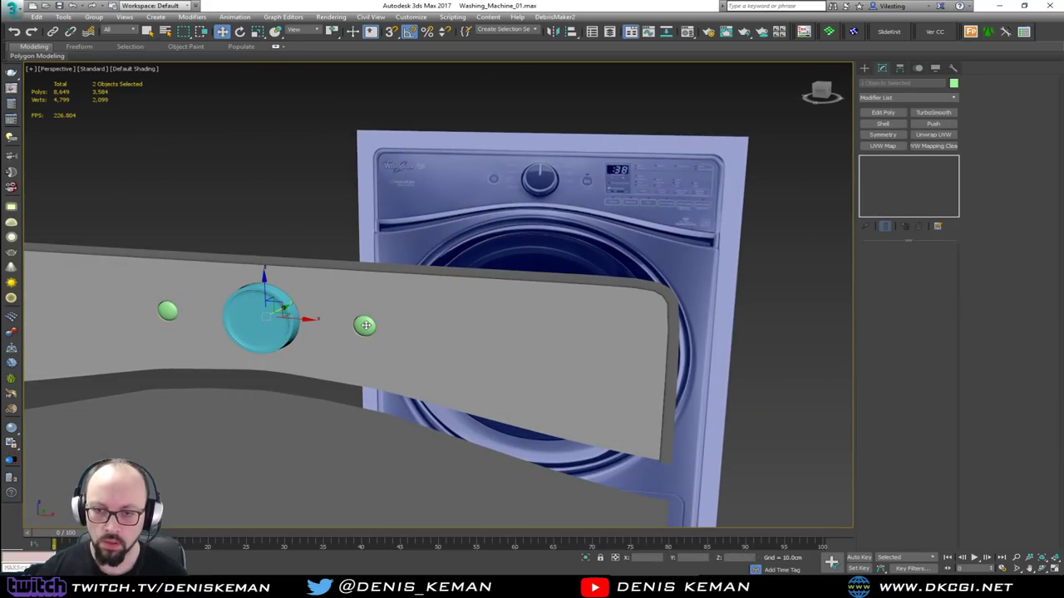
key("F4")
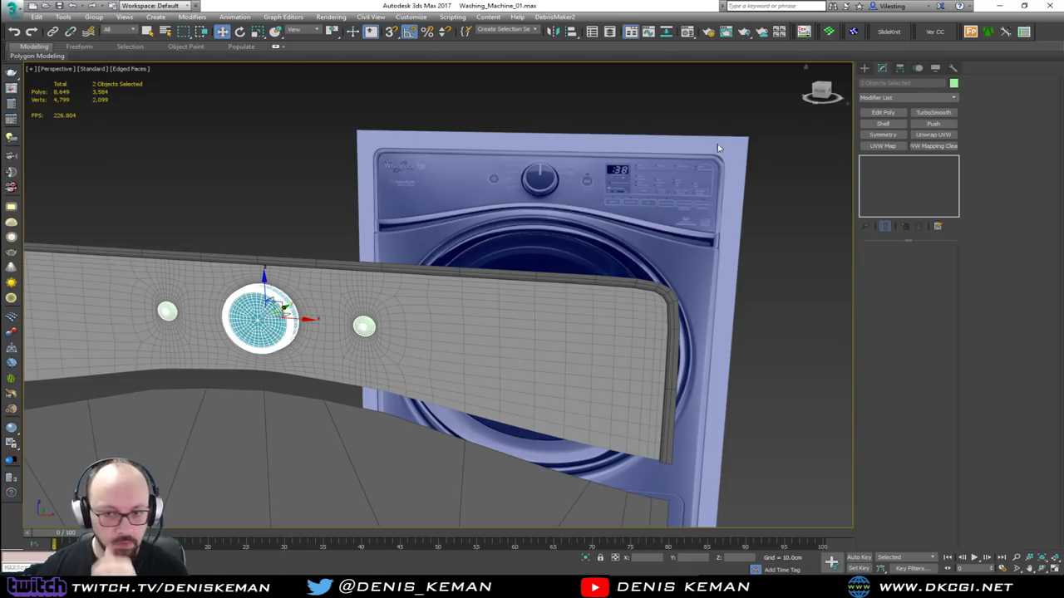
left_click(611, 233)
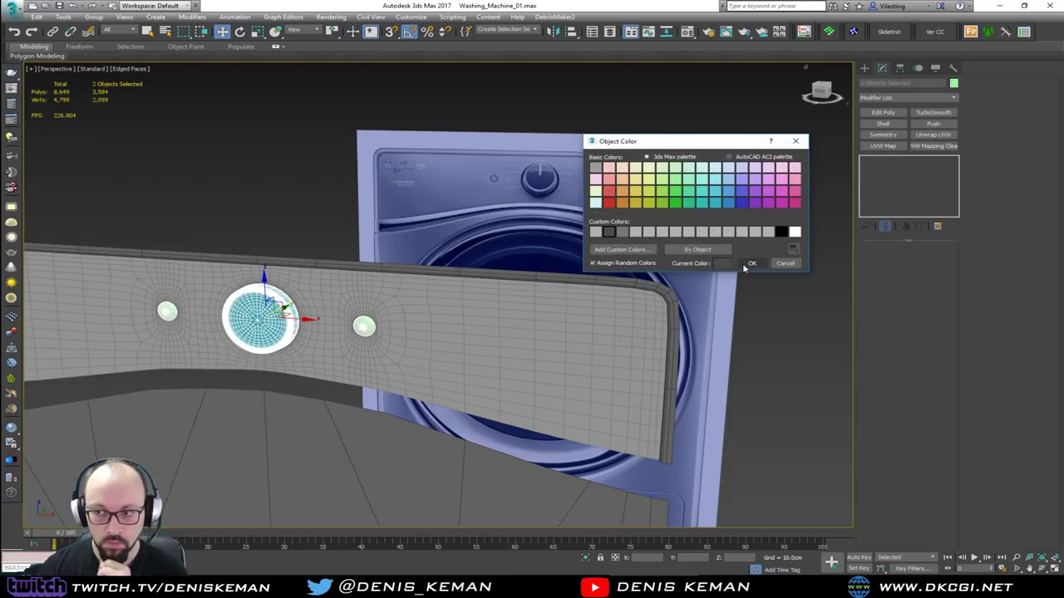
left_click(752, 263)
left_click(327, 186)
key("F4")
Show the central knob's unsmoothed Editable Poly cage and select the centre vertex of its front face.
middle_click_drag(350, 257, 370, 227, "alt")
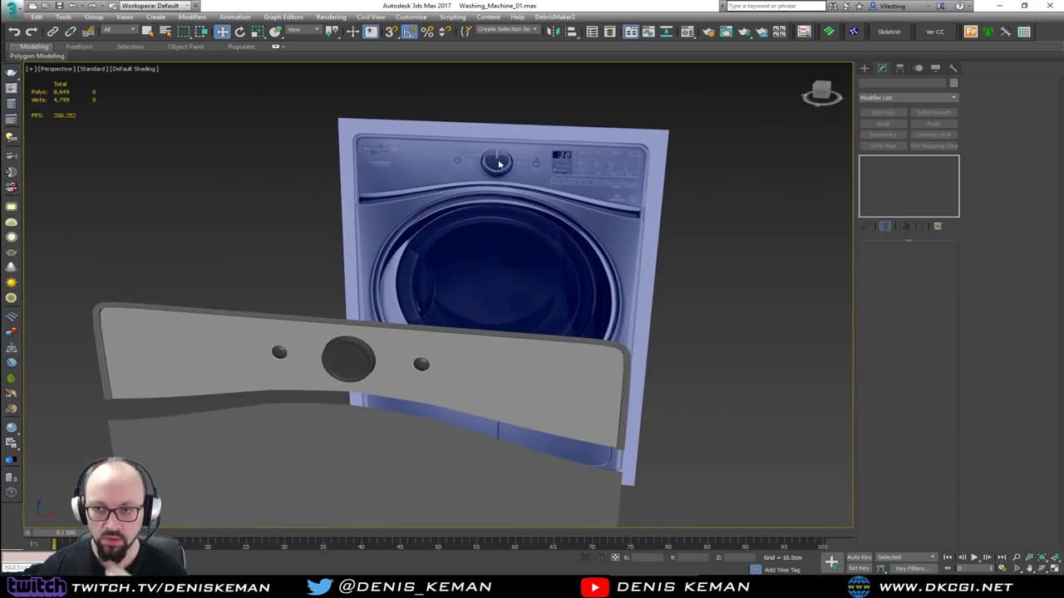
scroll(349, 366, "up", 5)
left_click(351, 367)
key("F4")
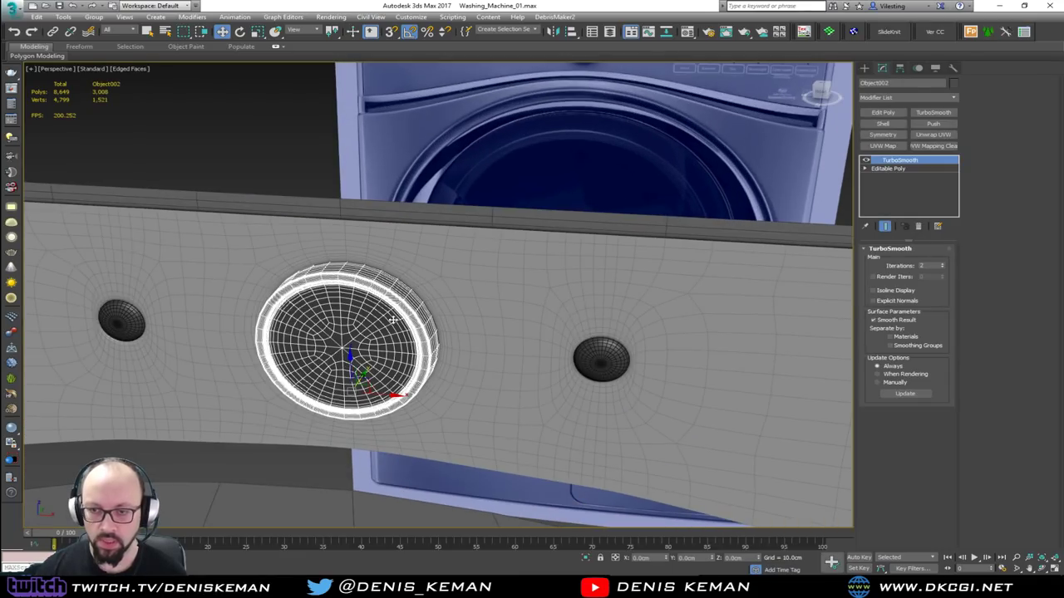
left_click(893, 168)
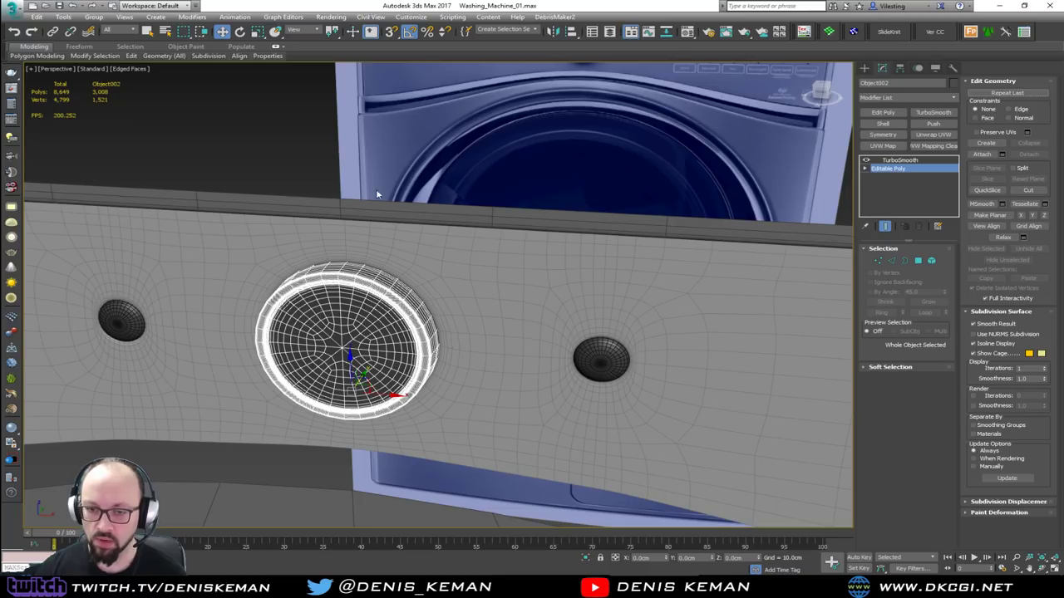
key("e")
scroll(331, 325, "up", 2)
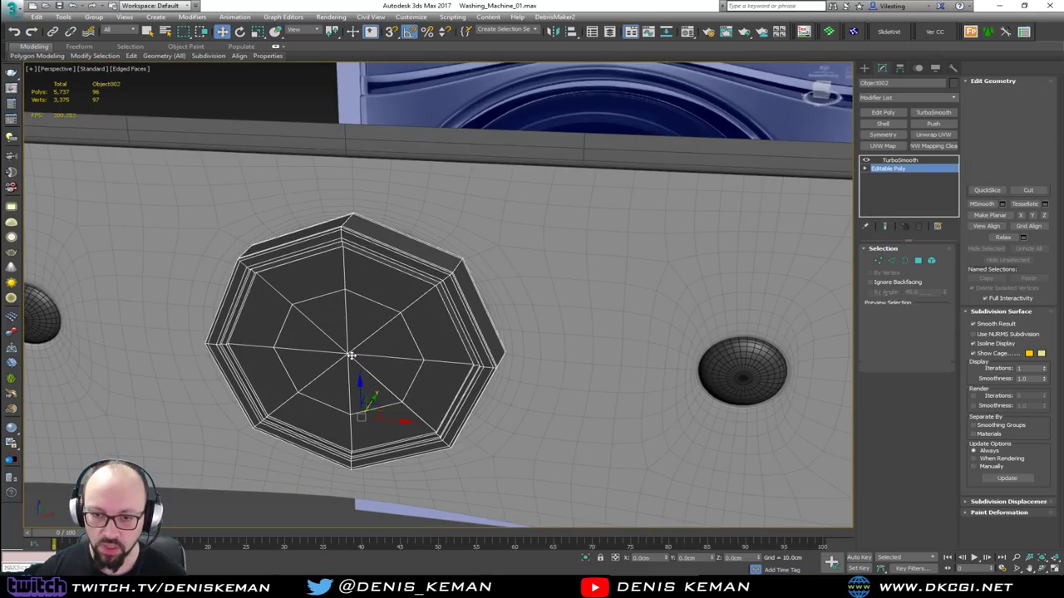
key("1")
left_click(351, 349)
Pull the knob's inner front polygons and centre vertex outward into a dome, leave sub-object editing and deselect the knob.
scroll(349, 354, "down", 2)
middle_click_drag(502, 145, 522, 218)
middle_click_drag(291, 193, 342, 122)
middle_click_drag(371, 212, 314, 213, "alt")
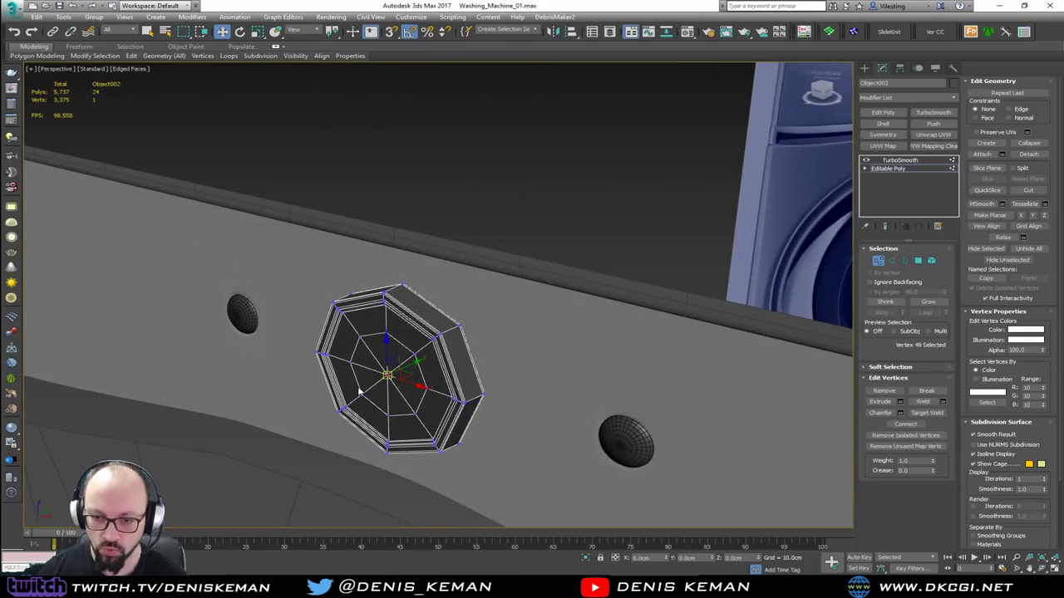
scroll(373, 389, "up", 3)
left_click(918, 261, "ctrl")
middle_click_drag(428, 355, 372, 375, "alt")
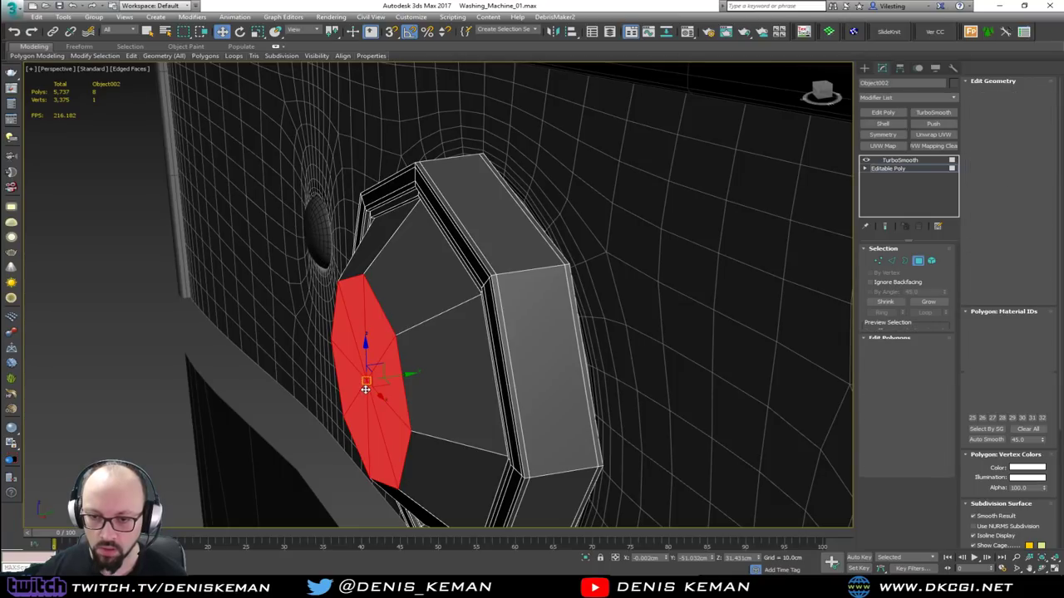
key("1")
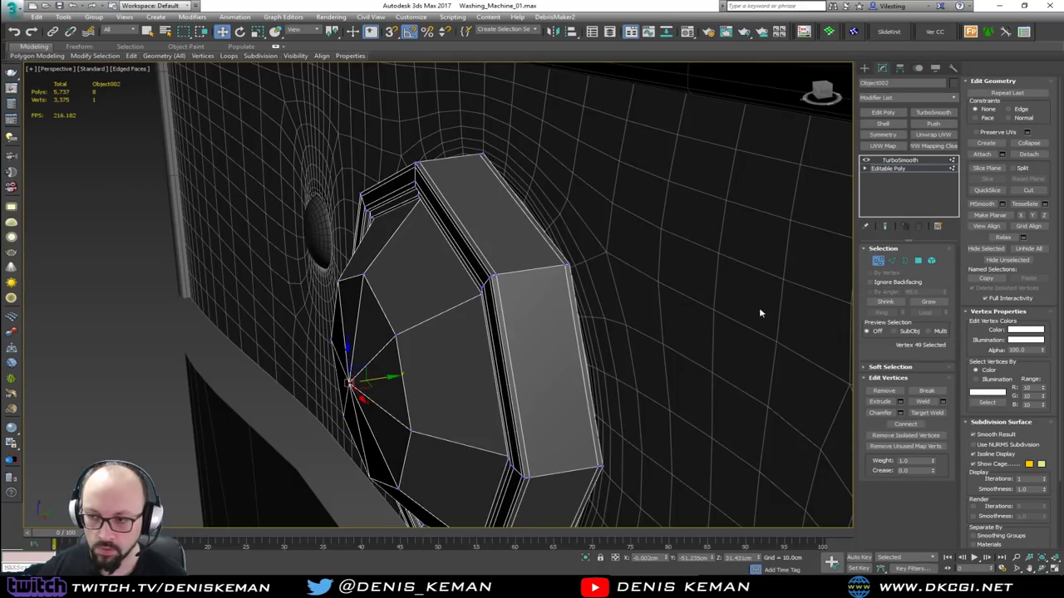
left_click(878, 262)
left_click(102, 225)
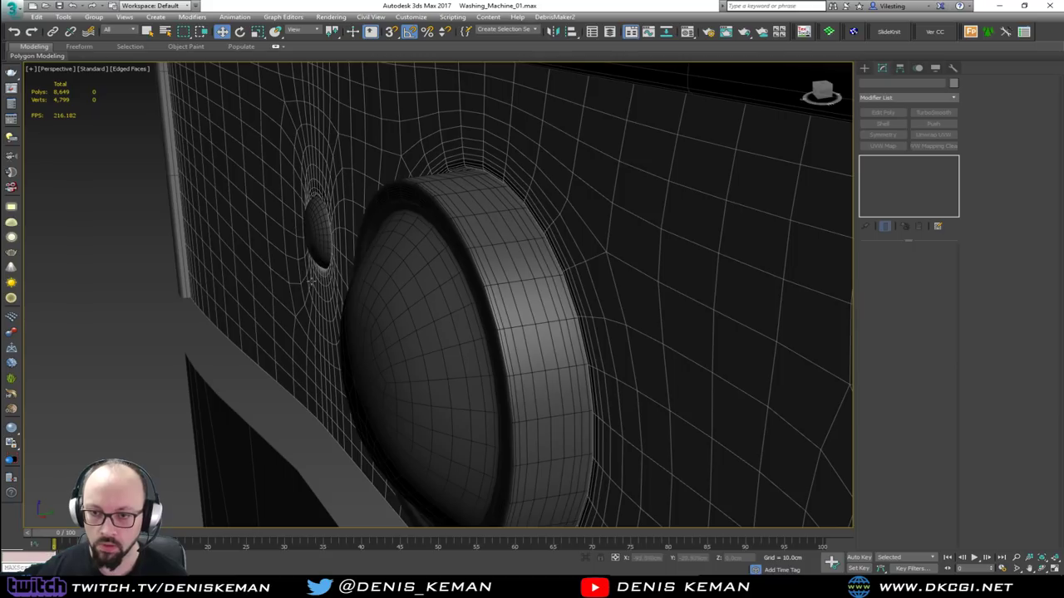
Examine the domed knob and the two small buttons from several angles, comparing them with the reference image.
key("F4")
scroll(310, 280, "down", 4)
middle_click_drag(330, 285, 439, 253, "alt")
key("z")
scroll(416, 197, "up", 8)
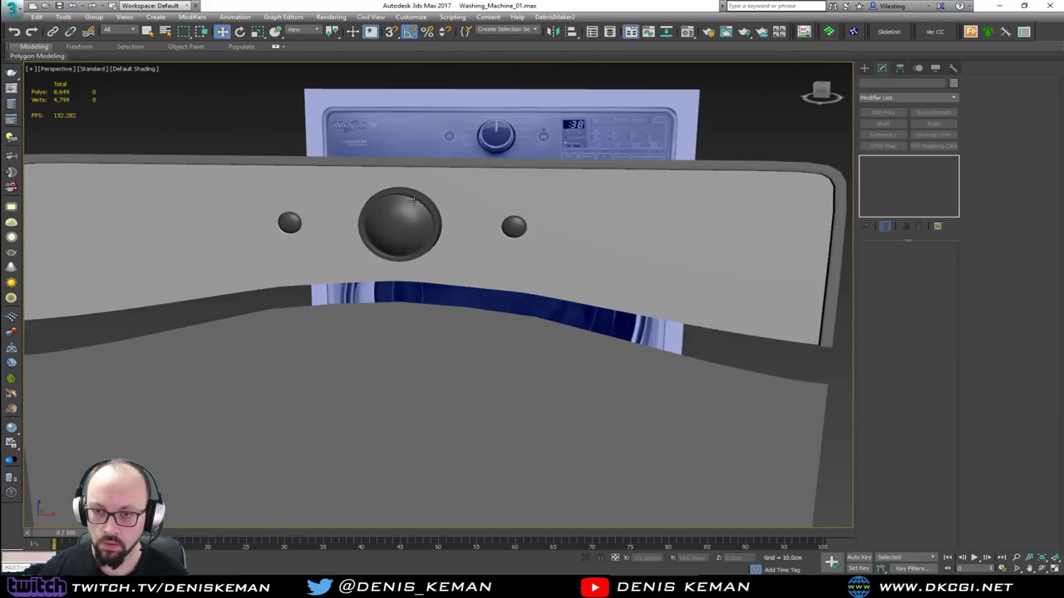
key("F4")
left_click(412, 238)
middle_click_drag(411, 239, 493, 236, "alt")
left_click(575, 243)
middle_click_drag(575, 243, 441, 333, "alt")
scroll(354, 291, "down", 5)
scroll(432, 229, "up", 3)
key("F4")
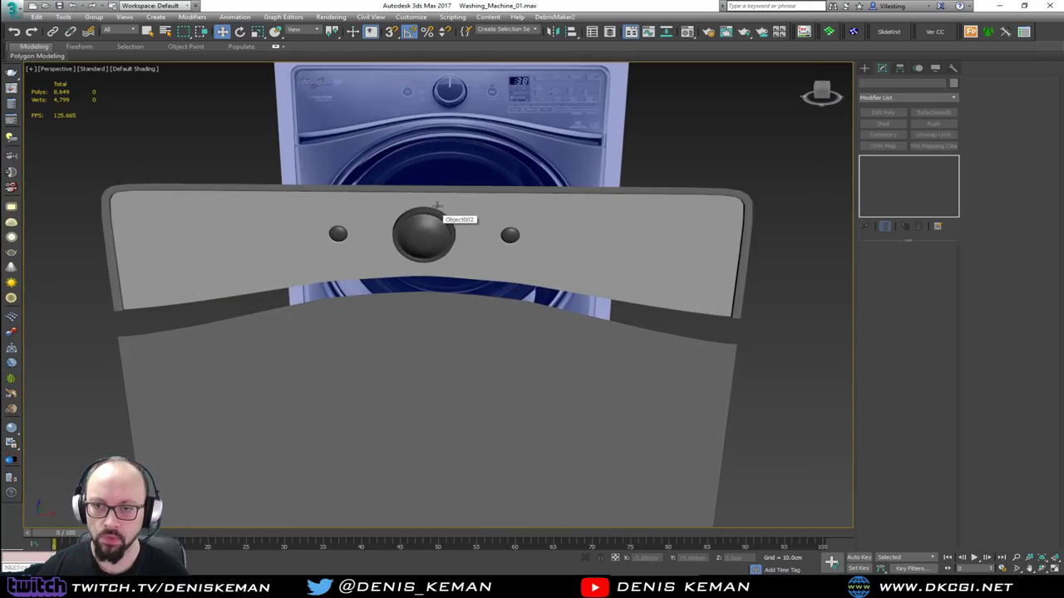
scroll(438, 275, "up", 4)
scroll(438, 276, "down", 2)
middle_click_drag(444, 275, 463, 281, "alt")
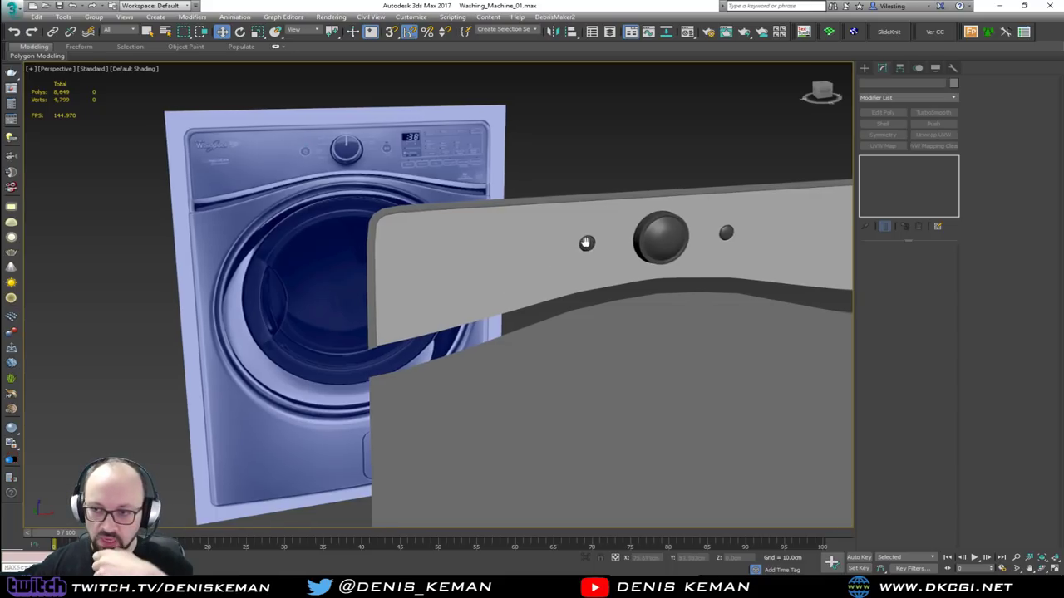
middle_click_drag(587, 241, 430, 264, "alt")
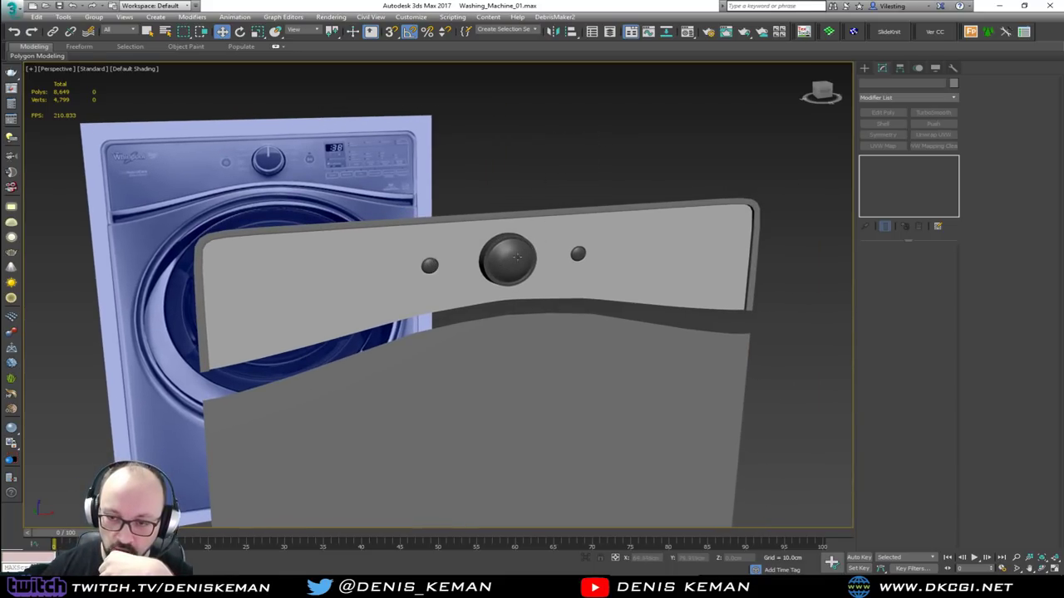
middle_click_drag(472, 257, 475, 227, "alt")
middle_click_drag(407, 244, 405, 205, "alt")
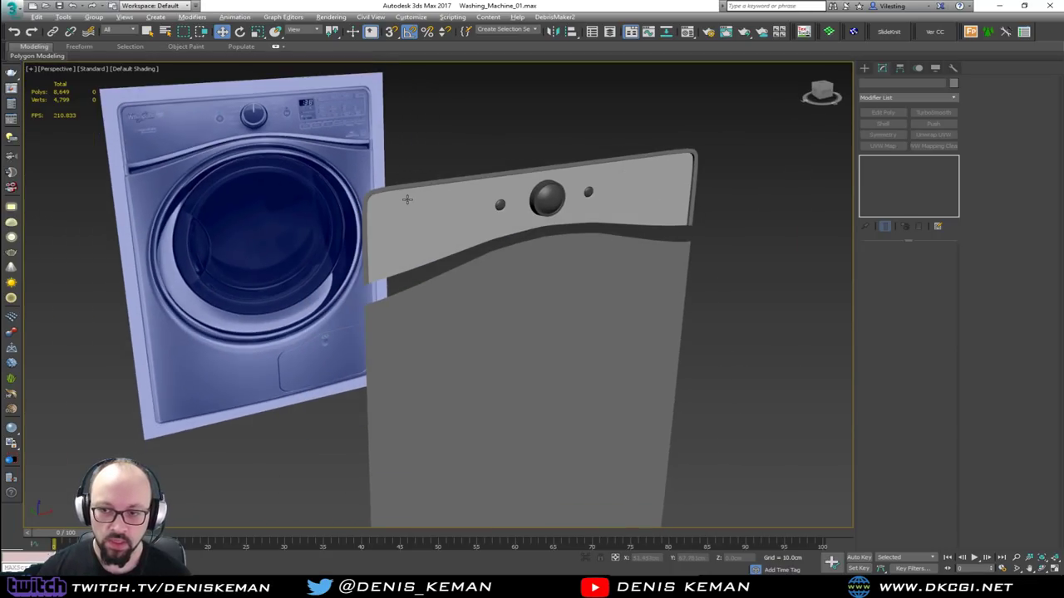
Compare the control panel and the body's edge with the reference image in the front view.
key("alt+w")
right_click(591, 192)
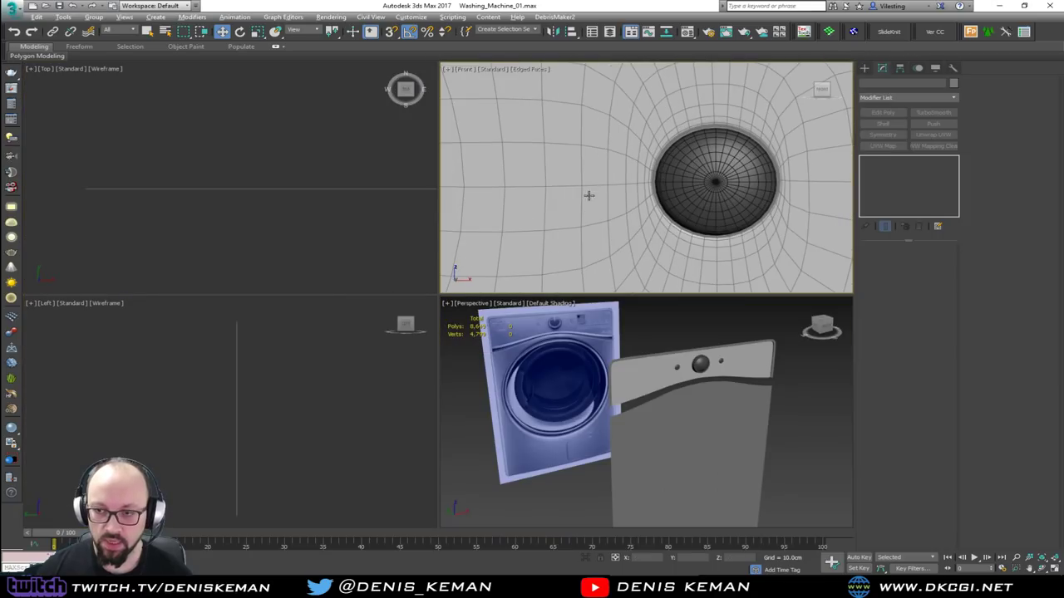
key("alt+w")
scroll(548, 250, "down", 6)
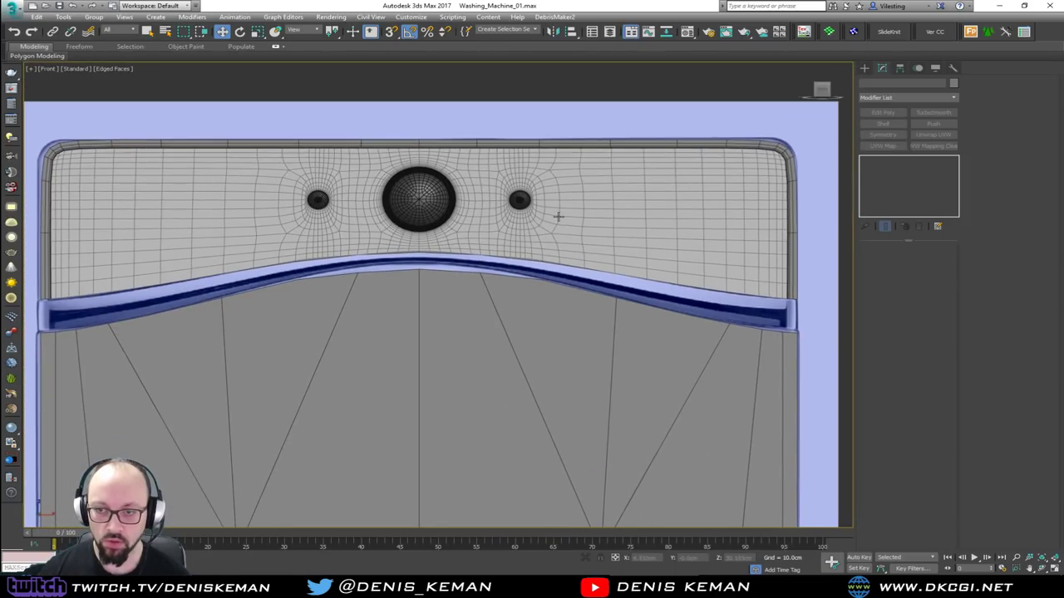
left_click(560, 216)
middle_click_drag(626, 222, 489, 233)
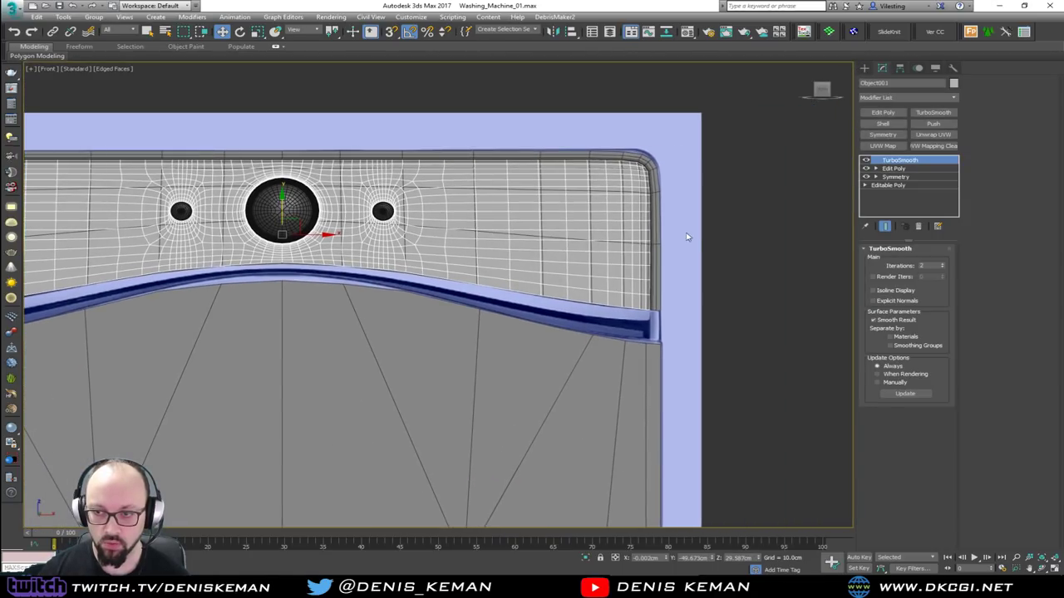
left_click(652, 223)
left_click(696, 234)
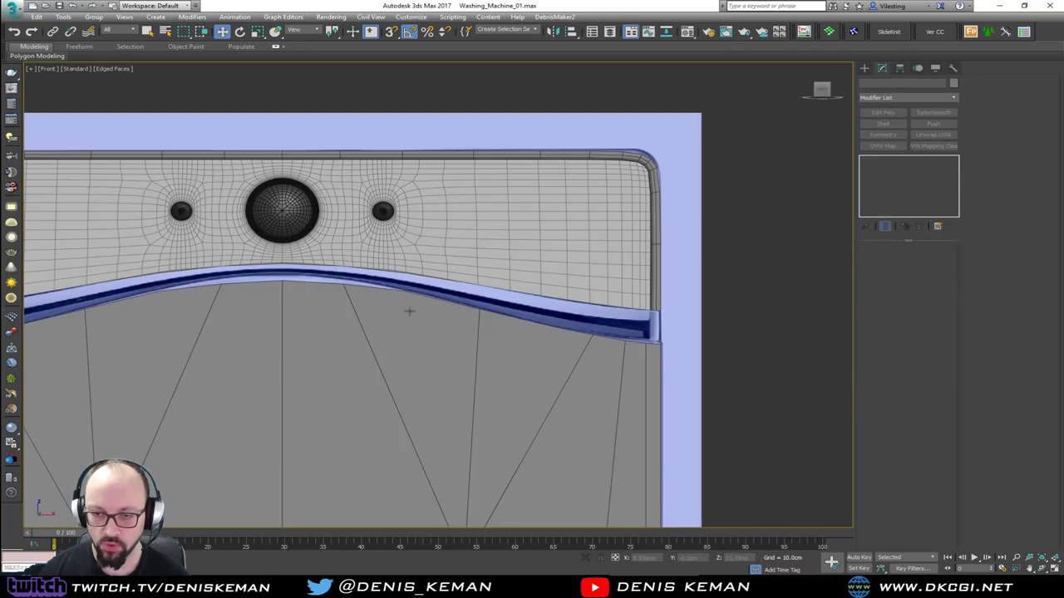
Select the outer body and make it see-through so the reference door and lower hatch can be seen behind it.
middle_click_drag(404, 318, 490, 230)
scroll(490, 229, "down", 3)
left_click(456, 277)
key("alt+x")
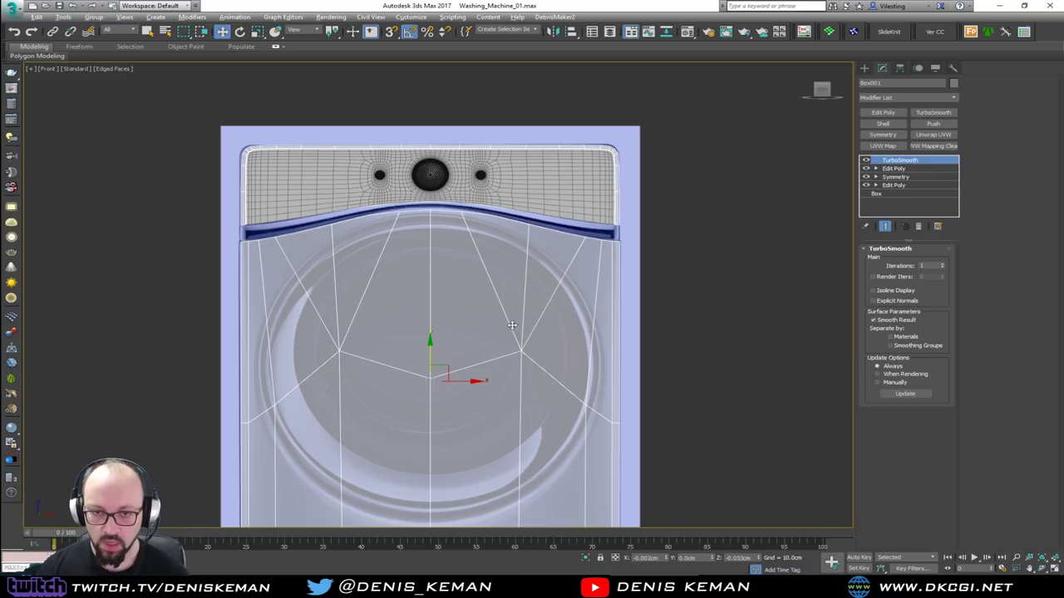
middle_click_drag(512, 325, 523, 146)
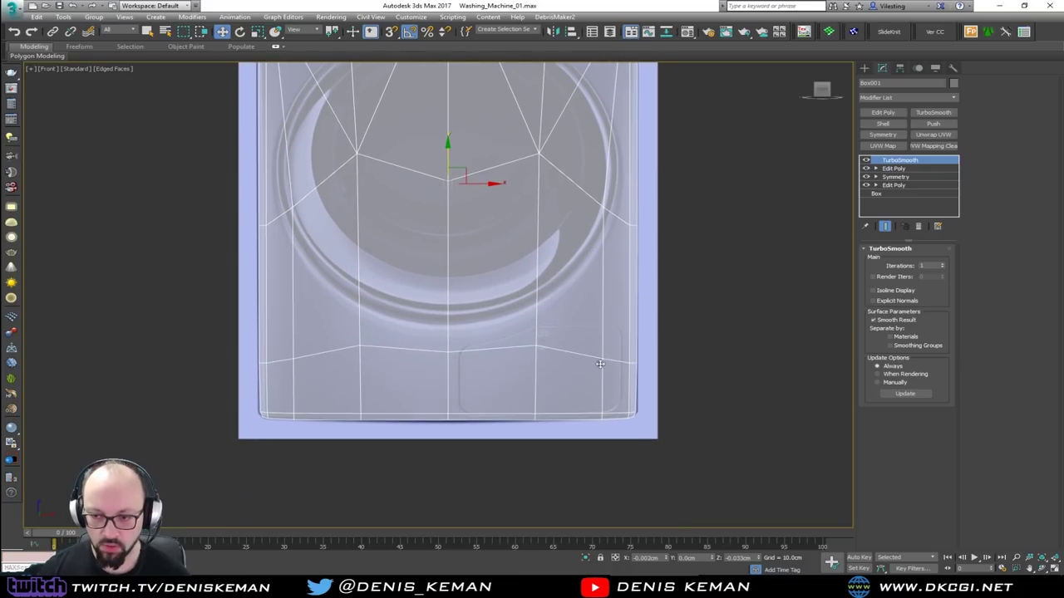
scroll(629, 403, "up", 2)
Turn off the outer body's TurboSmooth in the perspective view and activate the Edit Poly modifier directly beneath it.
key("alt+w")
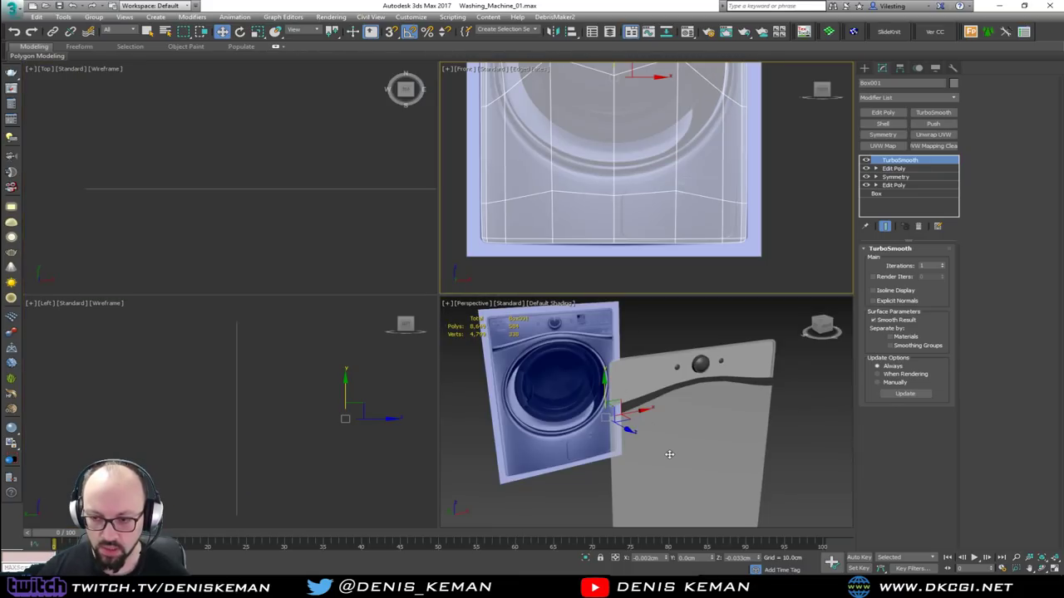
middle_click(670, 453)
key("alt+w")
middle_click_drag(579, 419, 572, 342)
key("F4")
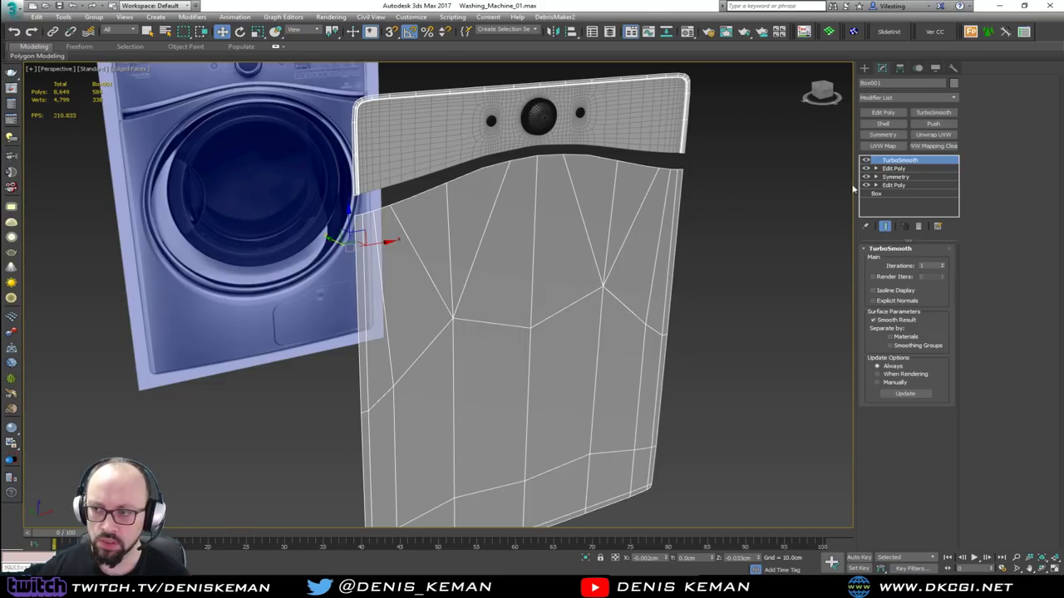
left_click(865, 161)
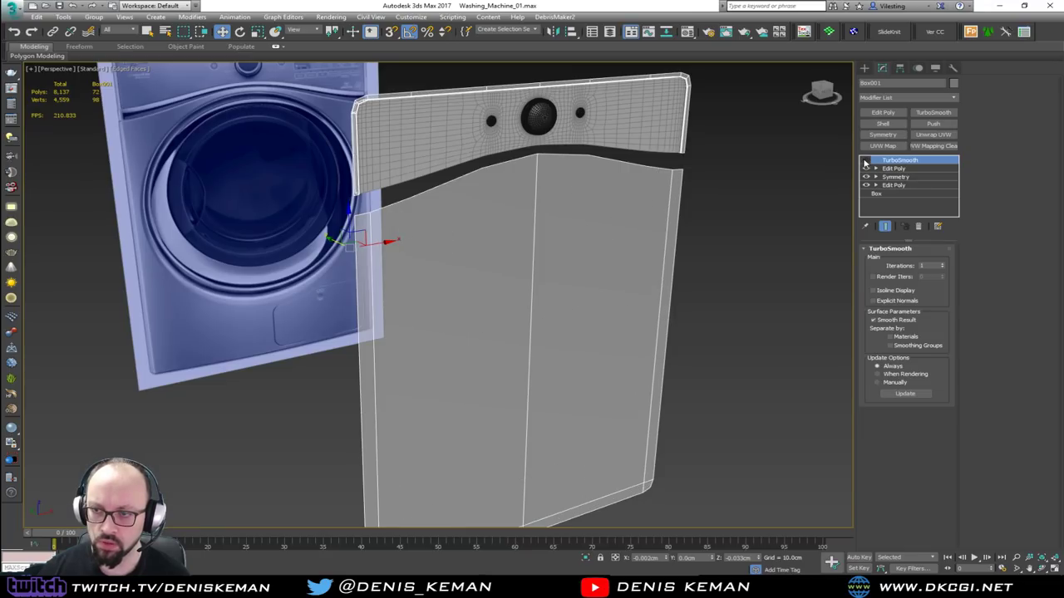
left_click(866, 161)
left_click(866, 161)
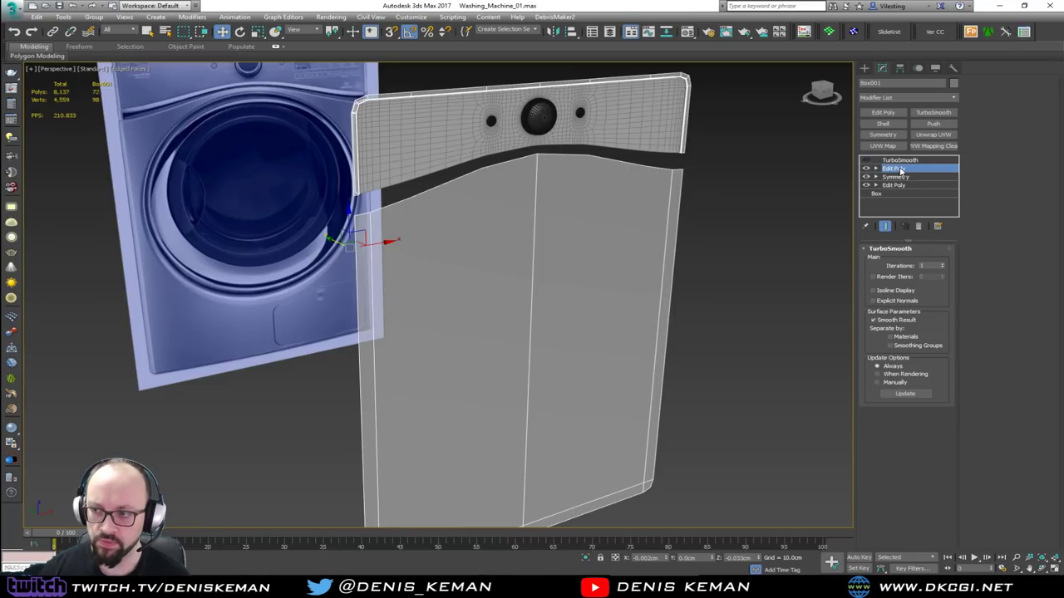
left_click(894, 168)
Examine the see-through body against the reference door and panel gap in the front view, with and without edged faces.
middle_click_drag(727, 252, 646, 266, "alt")
key("alt+w")
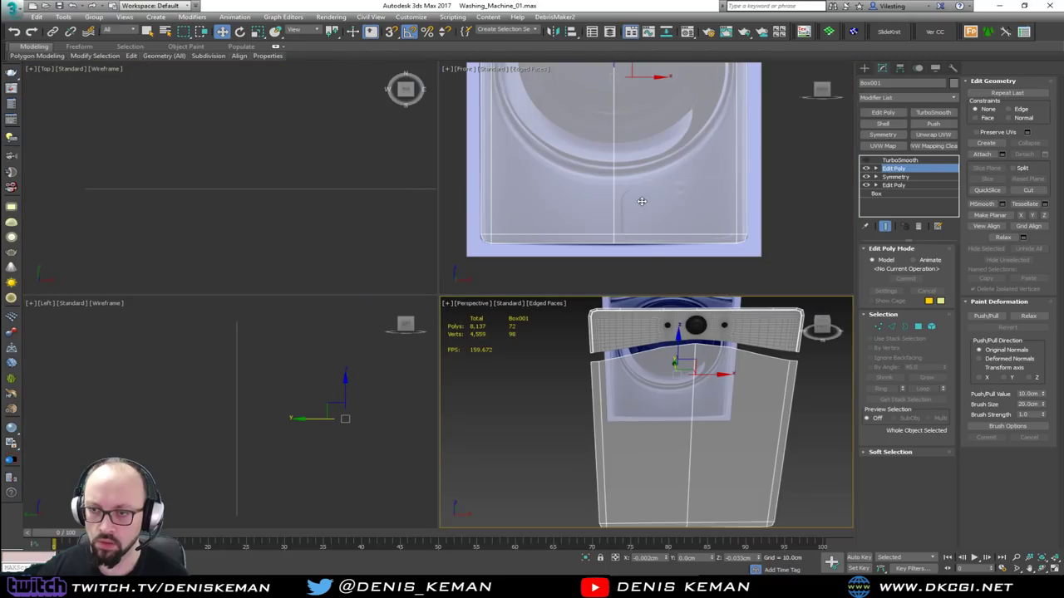
middle_click(642, 208)
key("alt+w")
middle_click_drag(594, 177, 620, 344)
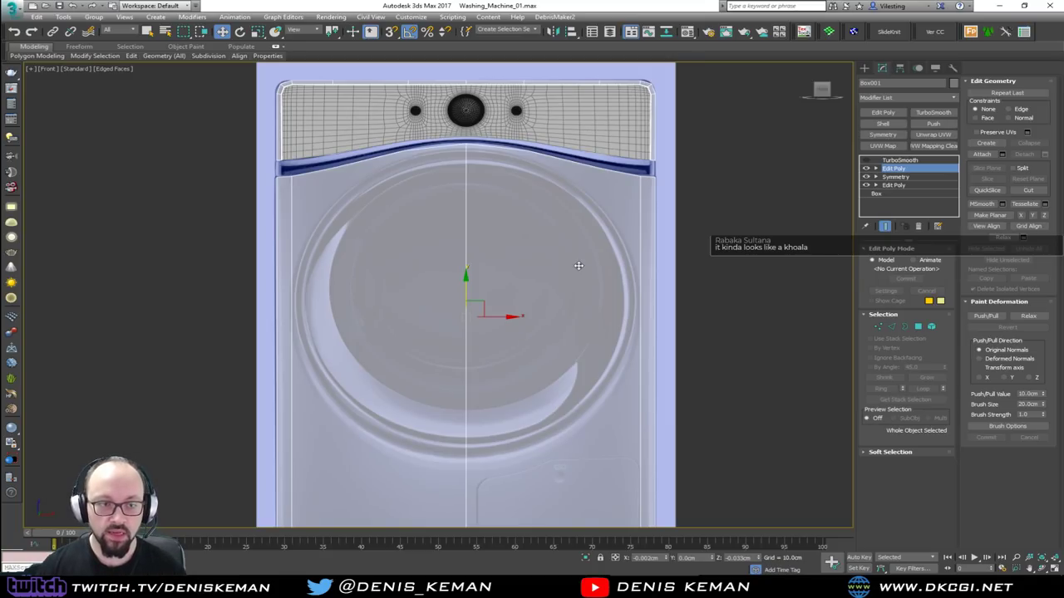
key("F4")
middle_click_drag(566, 164, 575, 239)
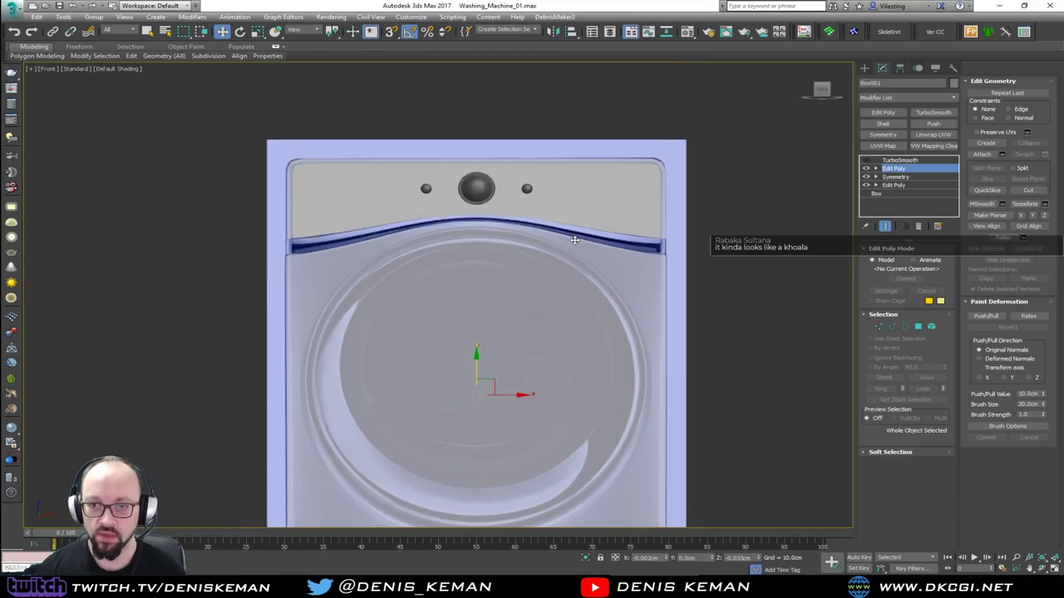
key("F4")
scroll(520, 189, "up", 5)
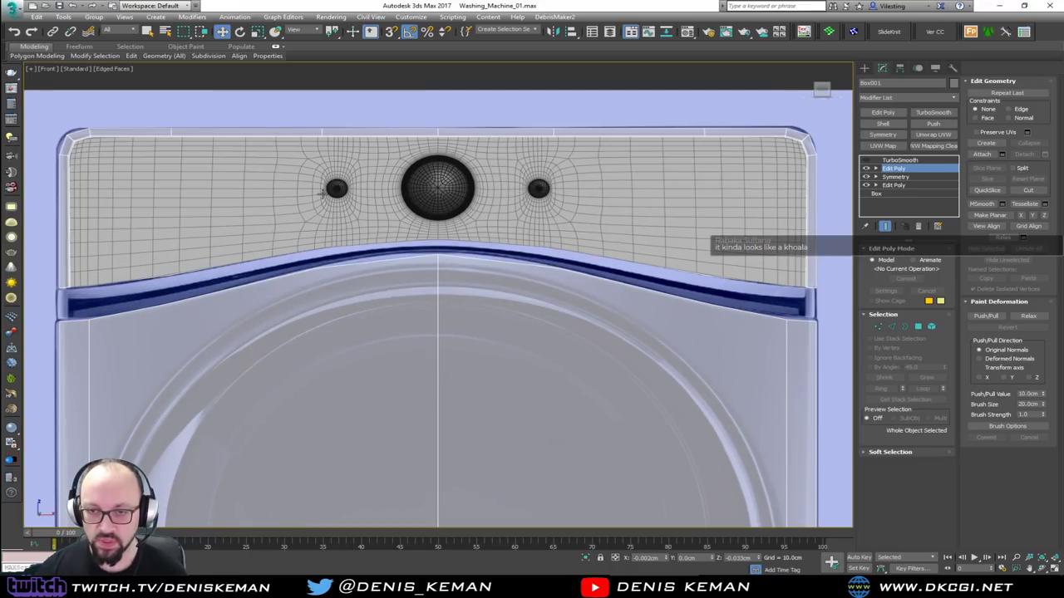
key("F4")
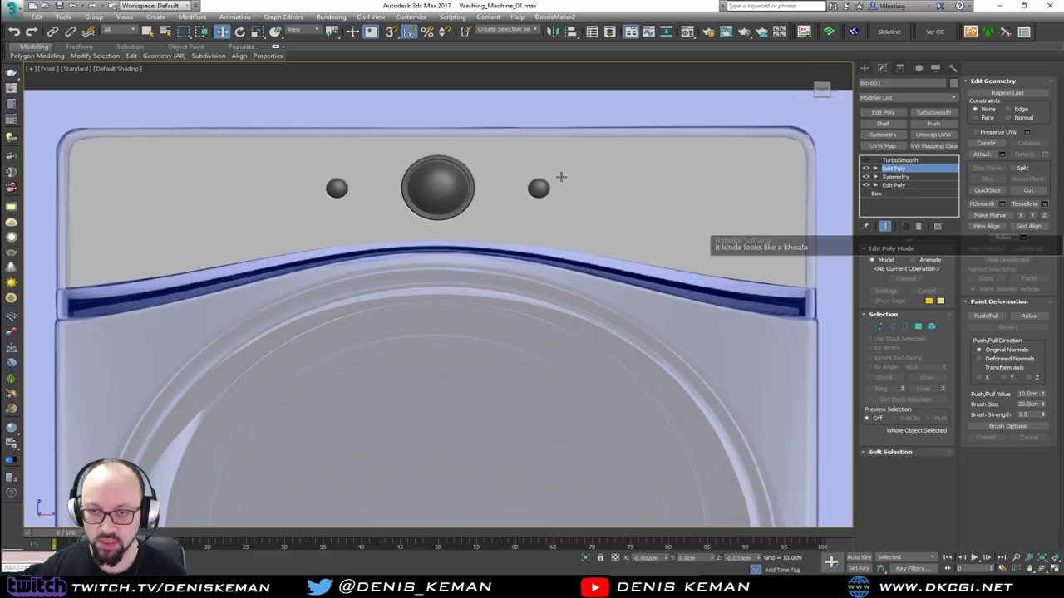
key("F4")
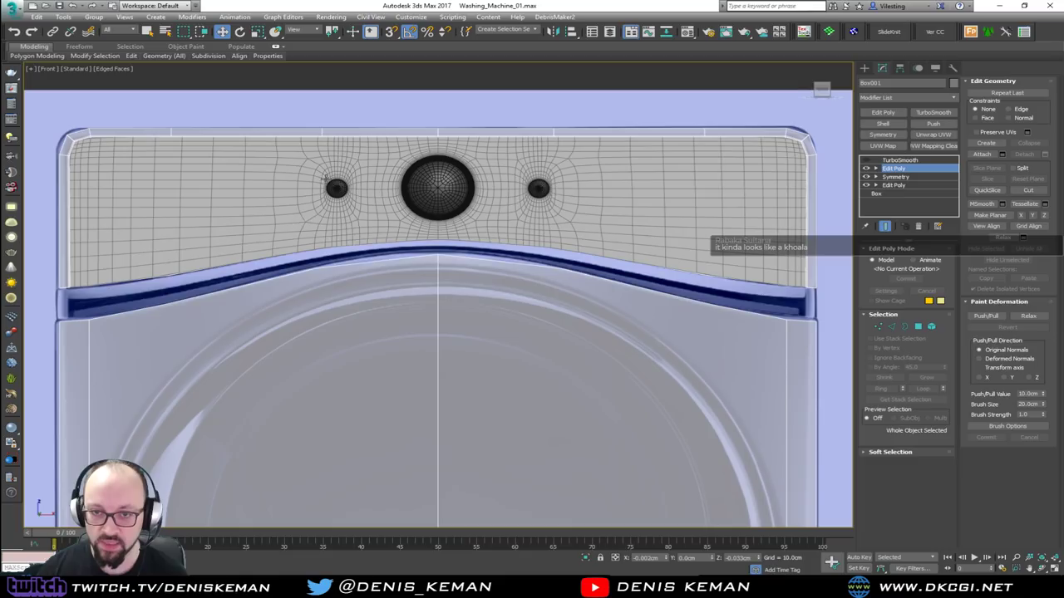
scroll(468, 240, "down", 6)
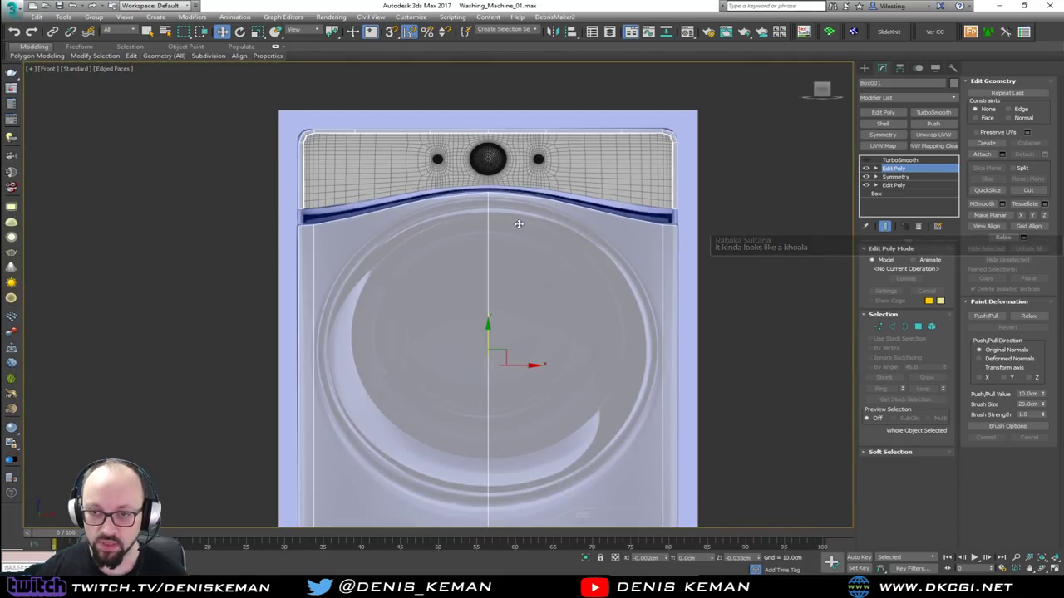
Cut a half outline of the door into the body's front, following the reference rim from the upper centre line round to the lower one.
middle_click_drag(519, 223, 509, 188)
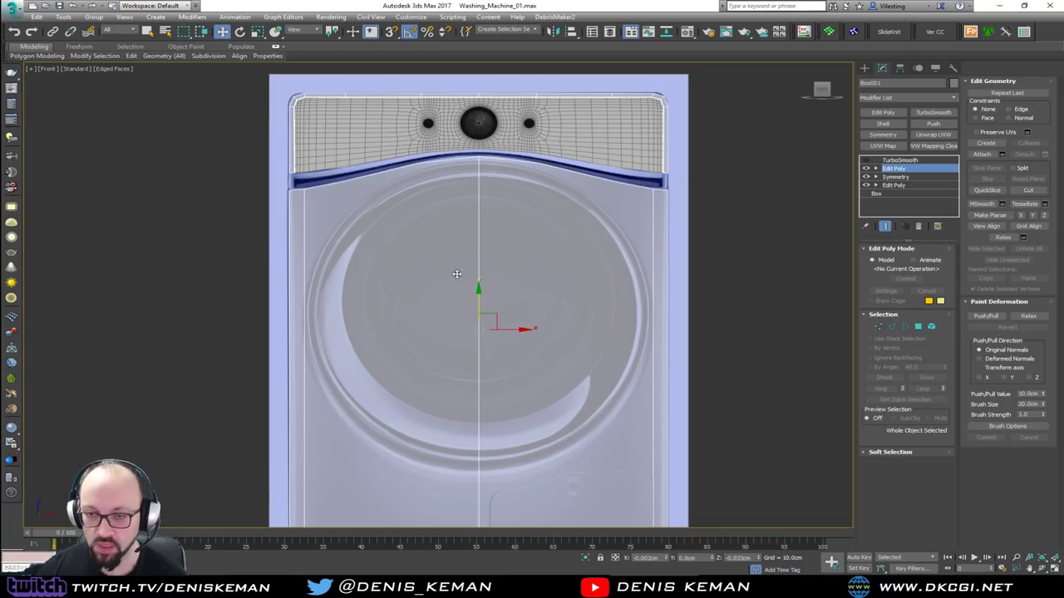
key("1")
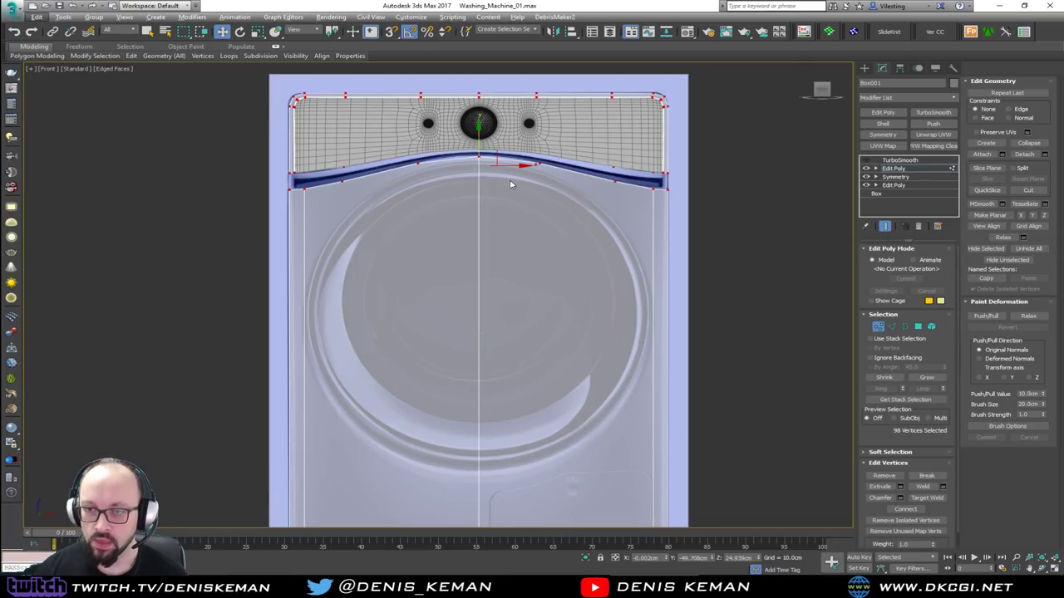
key("alt+c")
left_click(478, 170)
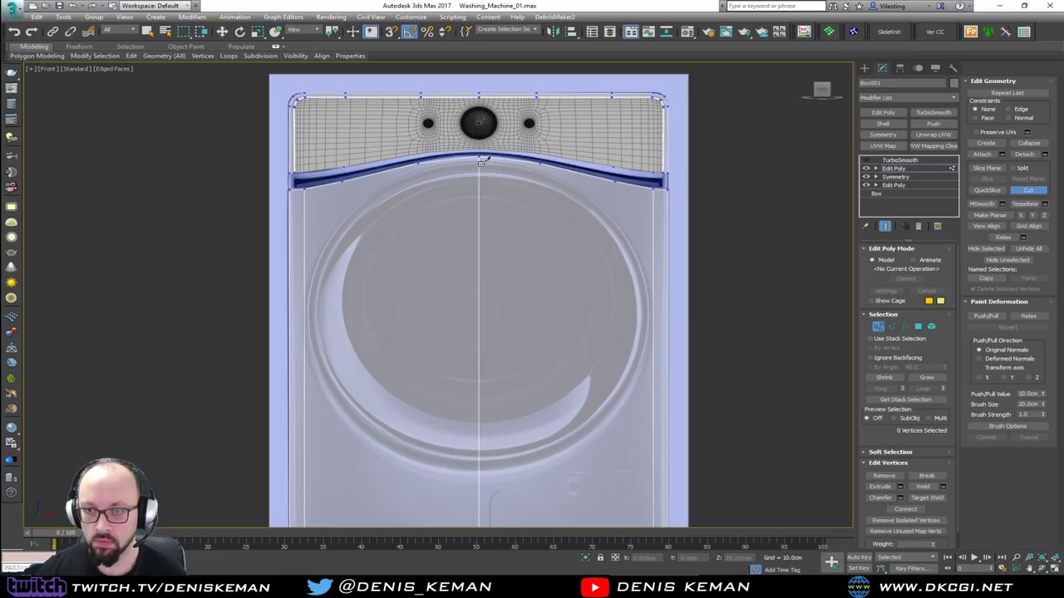
left_click(538, 172)
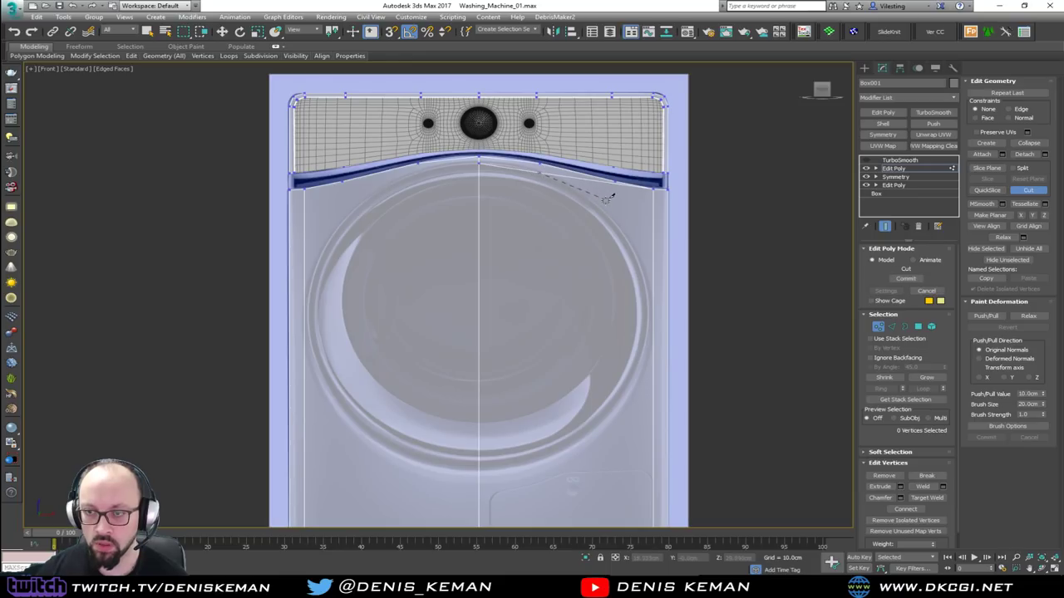
left_click(602, 206)
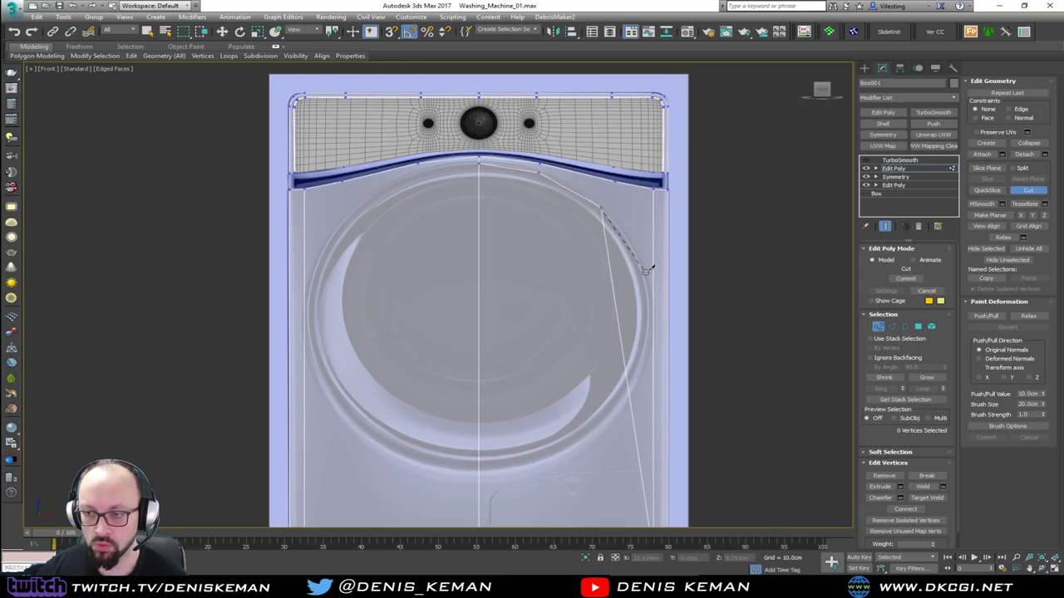
left_click(646, 272)
left_click(649, 329)
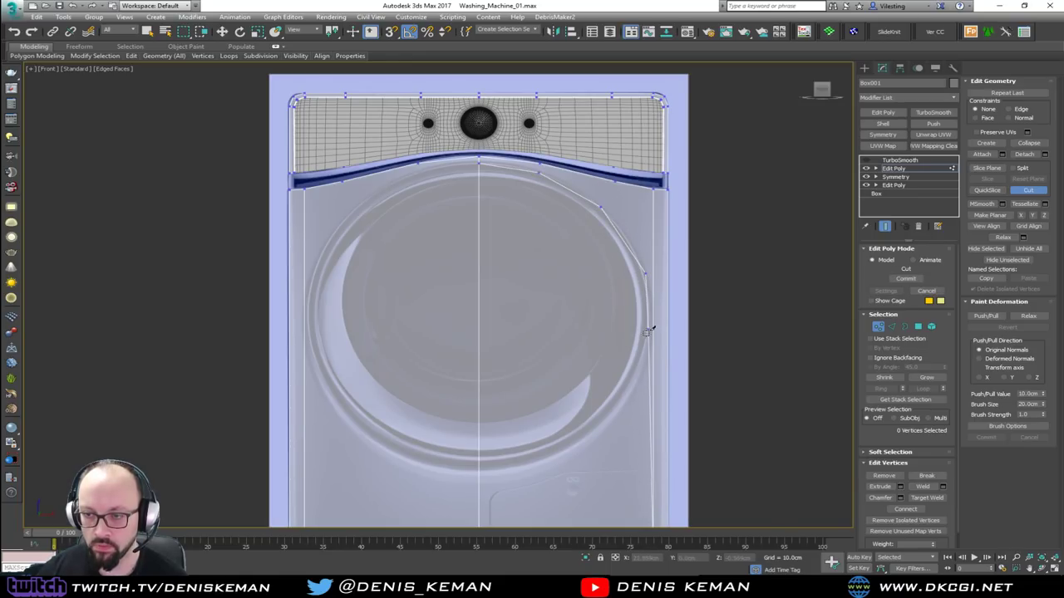
left_click(613, 405)
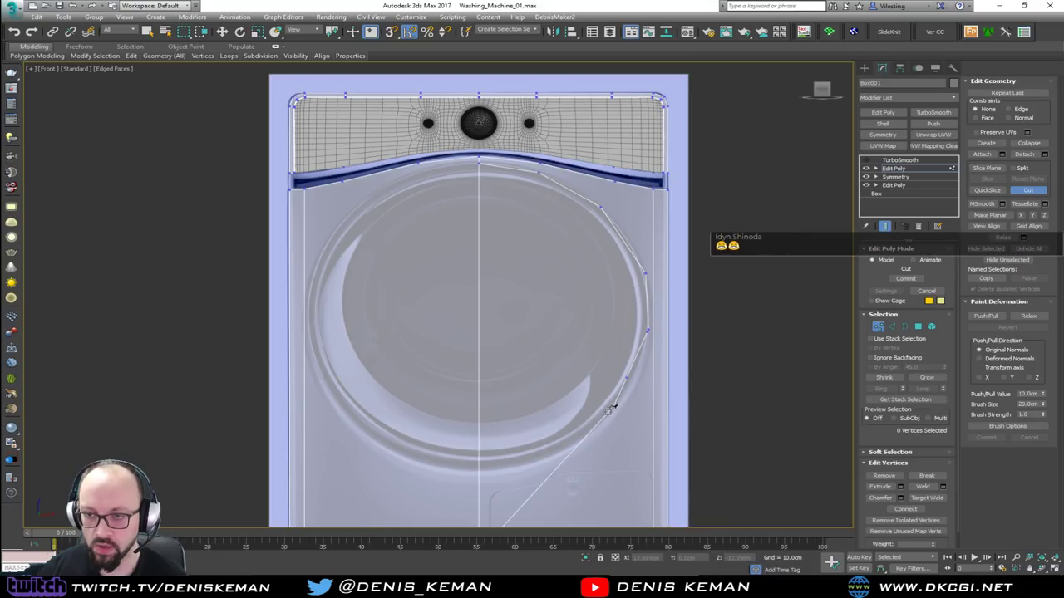
left_click(550, 454)
left_click(482, 470)
right_click(546, 380)
Connect the two upper vertices of the door outline to the body vertices directly above them along the panel gap.
middle_click_drag(522, 332, 541, 308)
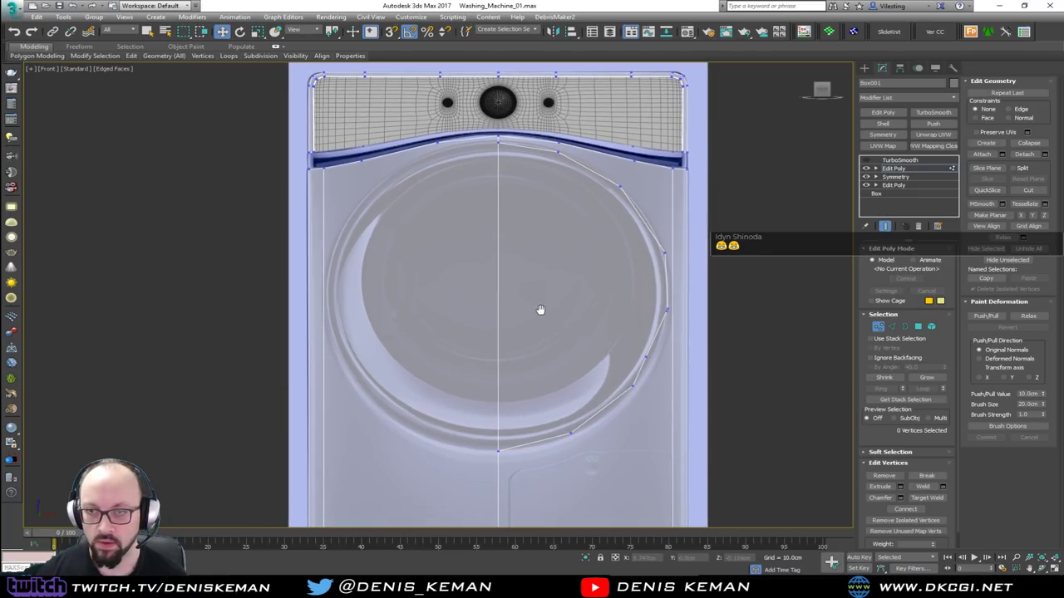
left_click(919, 329)
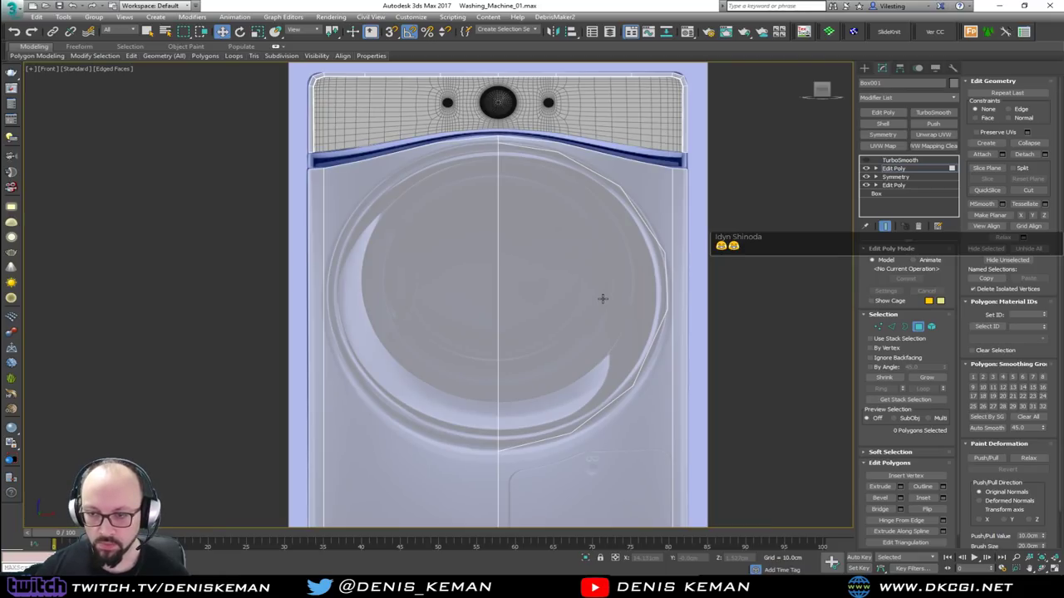
key("1")
middle_click_drag(611, 167, 583, 264)
left_click_drag(542, 241, 526, 264)
left_click_drag(616, 258, 572, 300)
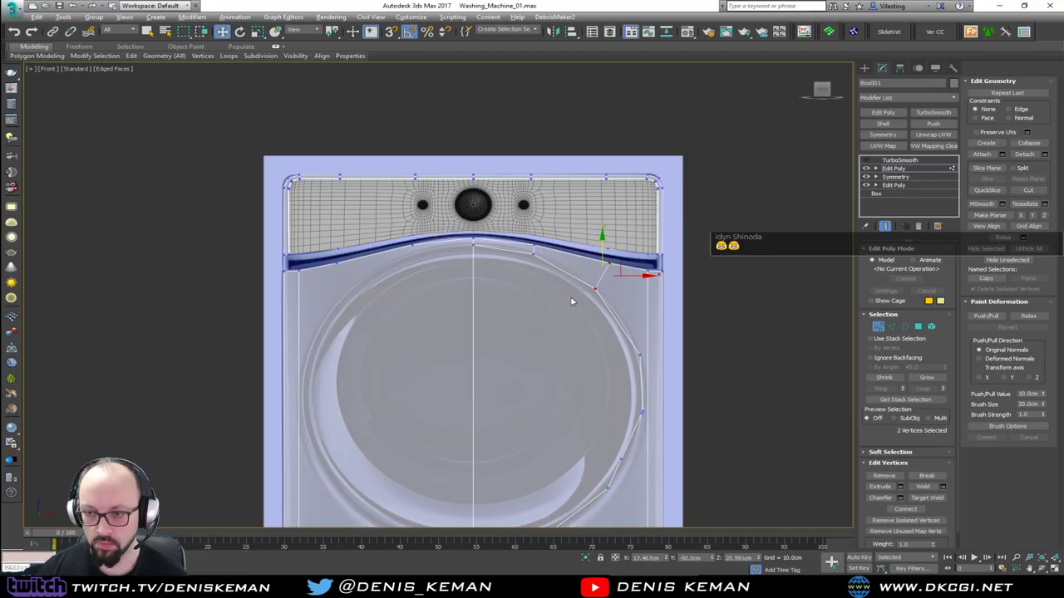
scroll(662, 365, "up", 2)
Weld the two nearly coincident vertices at the widest point of the door outline.
left_click_drag(620, 428, 649, 453)
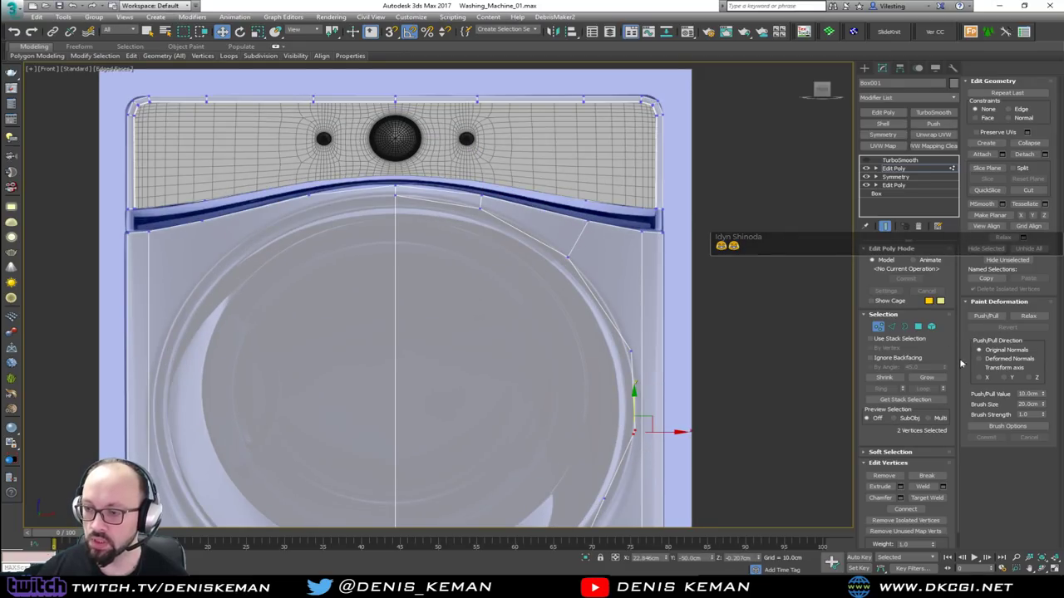
left_click(943, 486)
left_click_drag(445, 301, 445, 294)
left_click(443, 334)
Cut two horizontal edges from the door outline to the body's outer side, and move the outline vertex below them outward onto the rim.
key("alt+c")
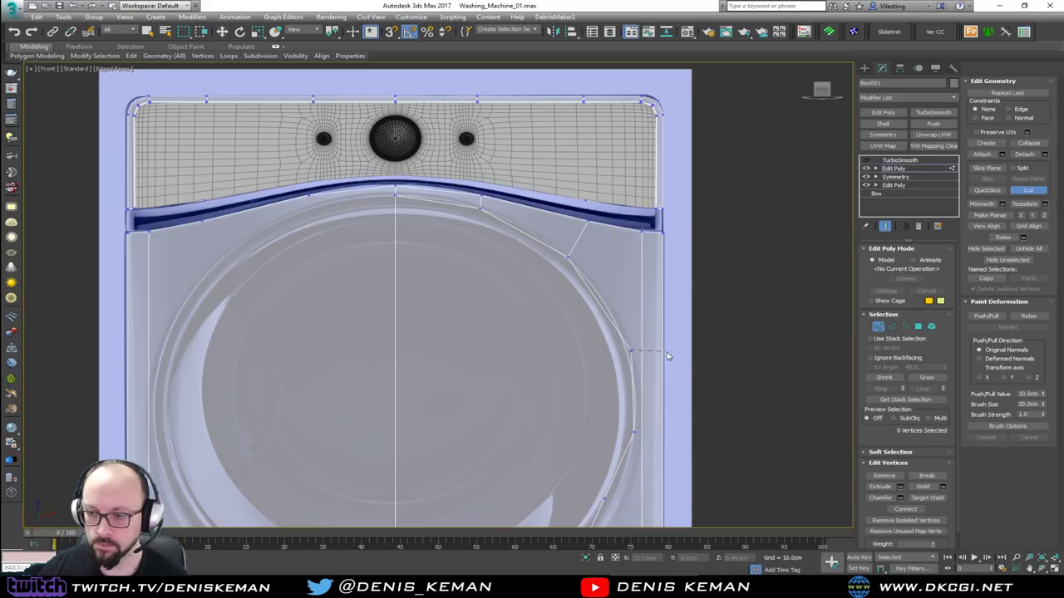
left_click(663, 352)
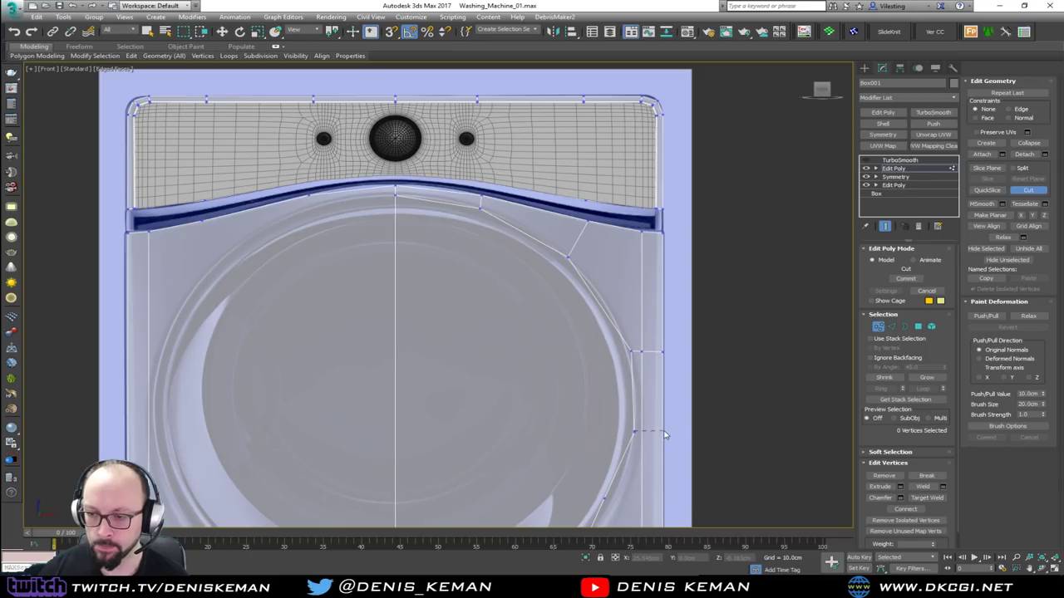
middle_click_drag(665, 429, 634, 204)
key("w")
left_click(595, 291)
left_click_drag(621, 282, 633, 283)
scroll(619, 286, "down", 3)
middle_click_drag(579, 194, 558, 268)
left_click(577, 269)
Cut an edge from the body's corner below the panel gap to the door outline and align its new vertex with the rim.
key("alt+c")
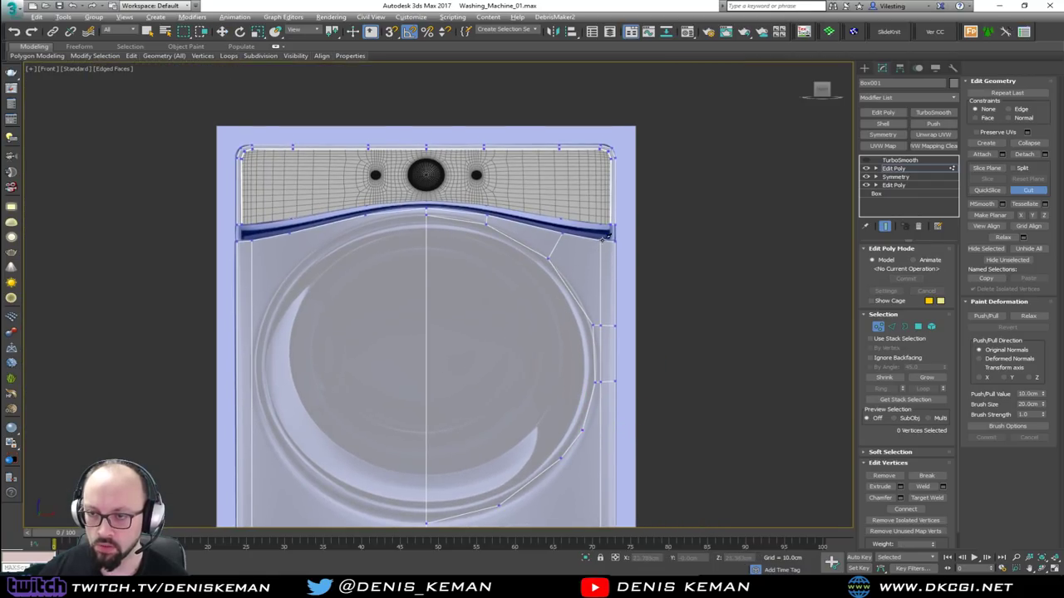
left_click(600, 239)
left_click(569, 287)
key("w")
left_click(570, 287)
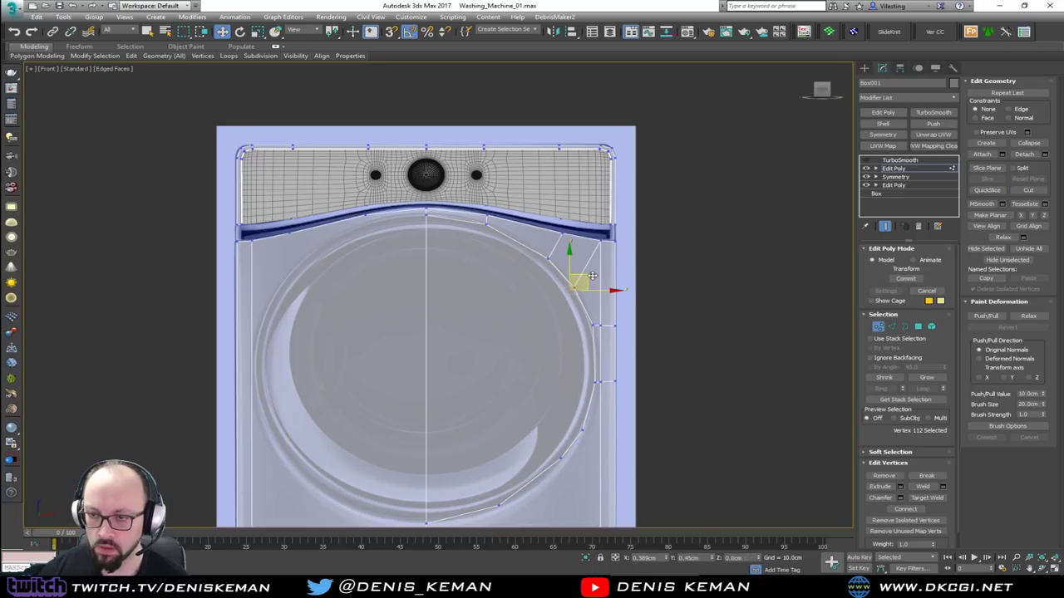
Nudge the door outline's upper diagonal vertex and lower vertices to follow the reference door's rim.
left_click(550, 258)
left_click_drag(566, 249, 558, 243)
left_click(561, 363)
middle_click_drag(560, 363, 574, 277)
left_click_drag(575, 350, 572, 352)
left_click(572, 413)
Cut edges from the three lower outline vertices to the body's outer side, its lower corner and its lower edge.
key("alt+c")
left_click(593, 318)
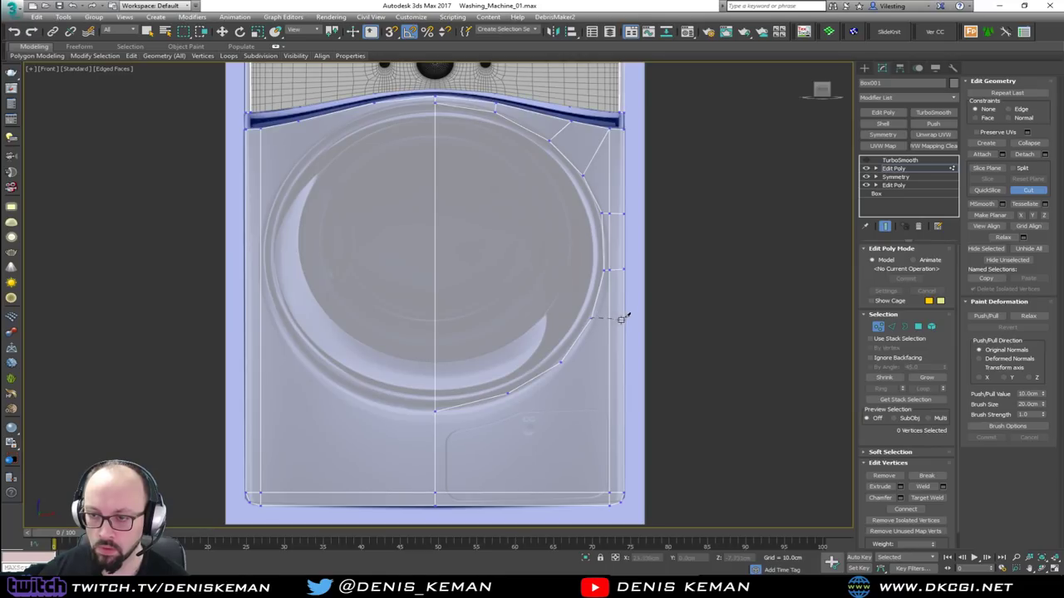
left_click(624, 319)
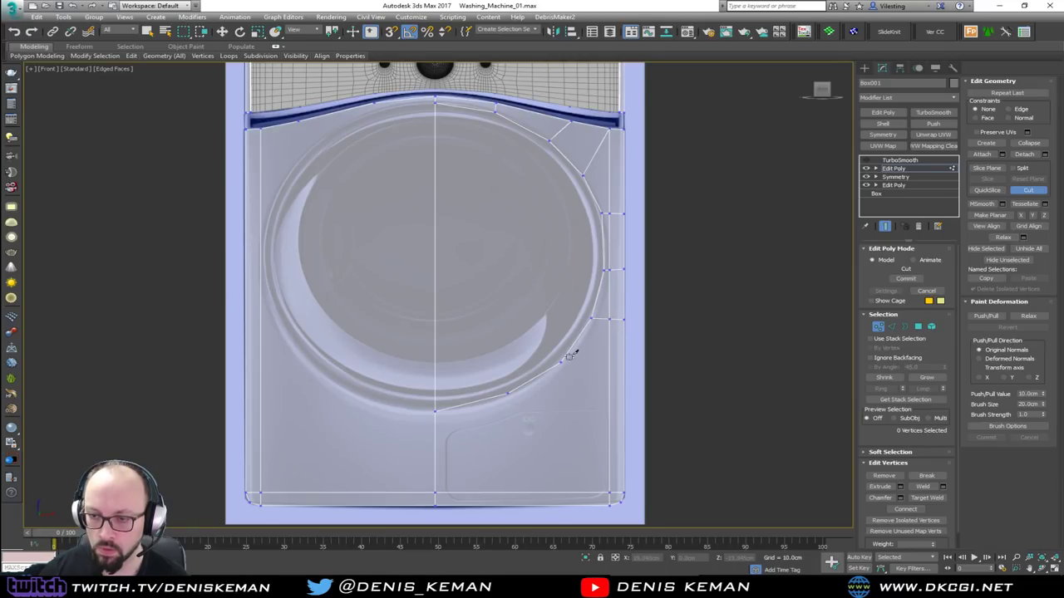
left_click(562, 361)
left_click(611, 493)
left_click(508, 394)
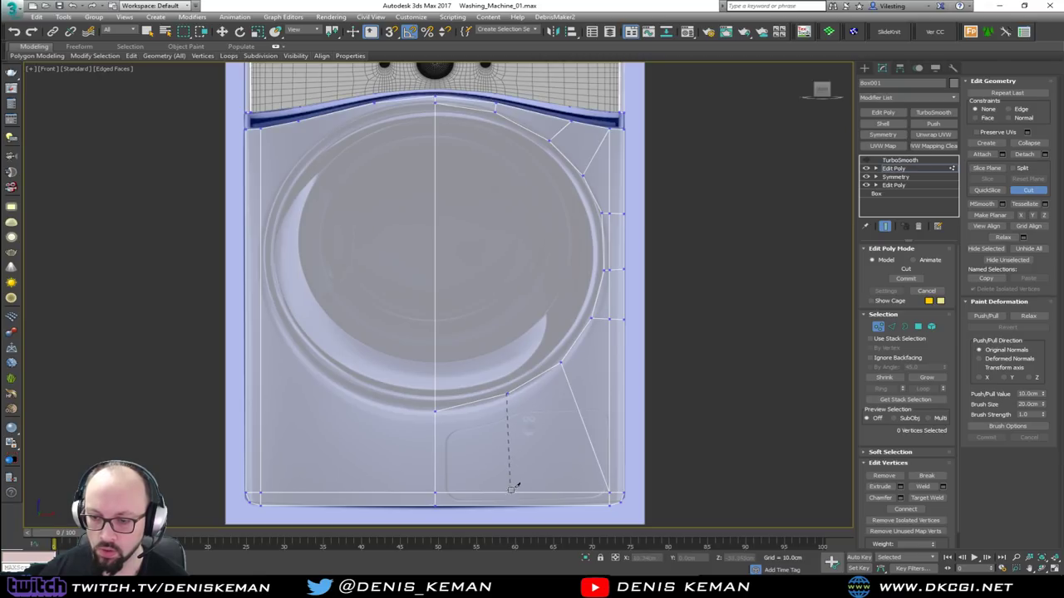
left_click(508, 503)
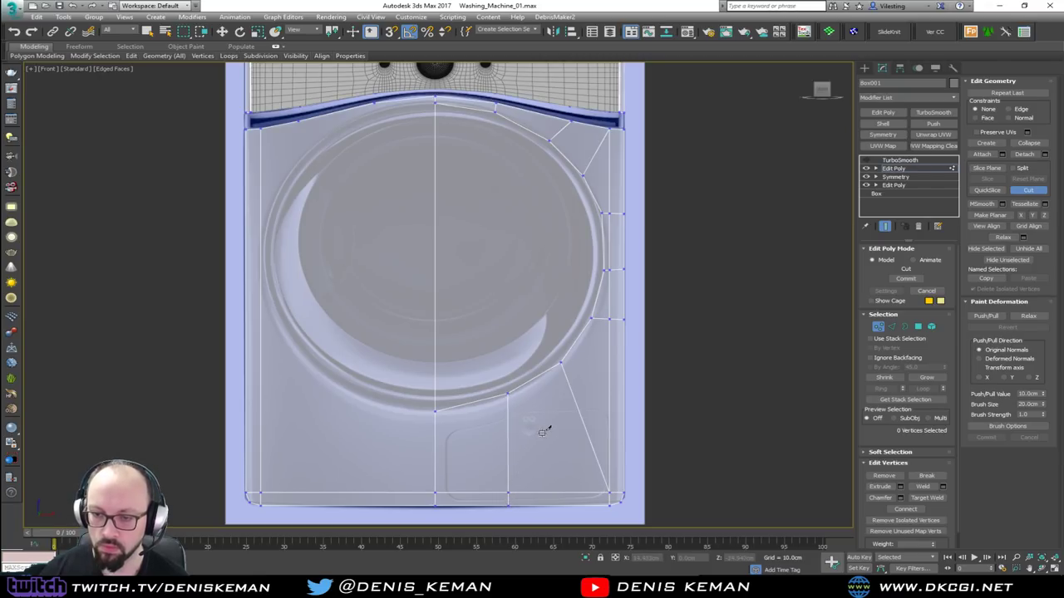
right_click(541, 432)
Delete the polygons of the body's uncut half, including the surround of the control panel, leaving only the half with the door outline.
scroll(499, 333, "down", 3)
key("4")
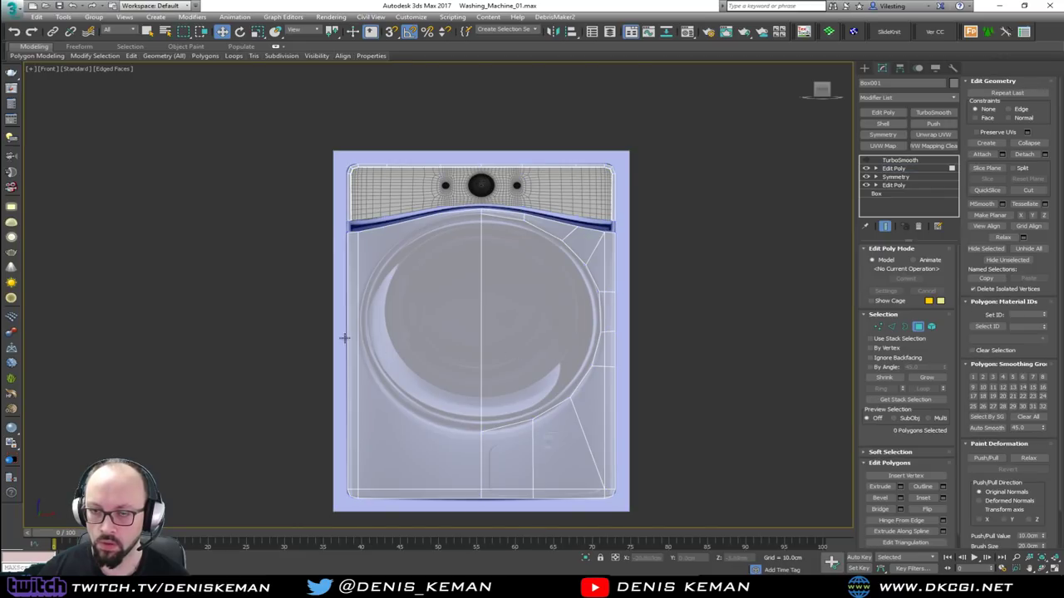
left_click_drag(338, 264, 420, 536)
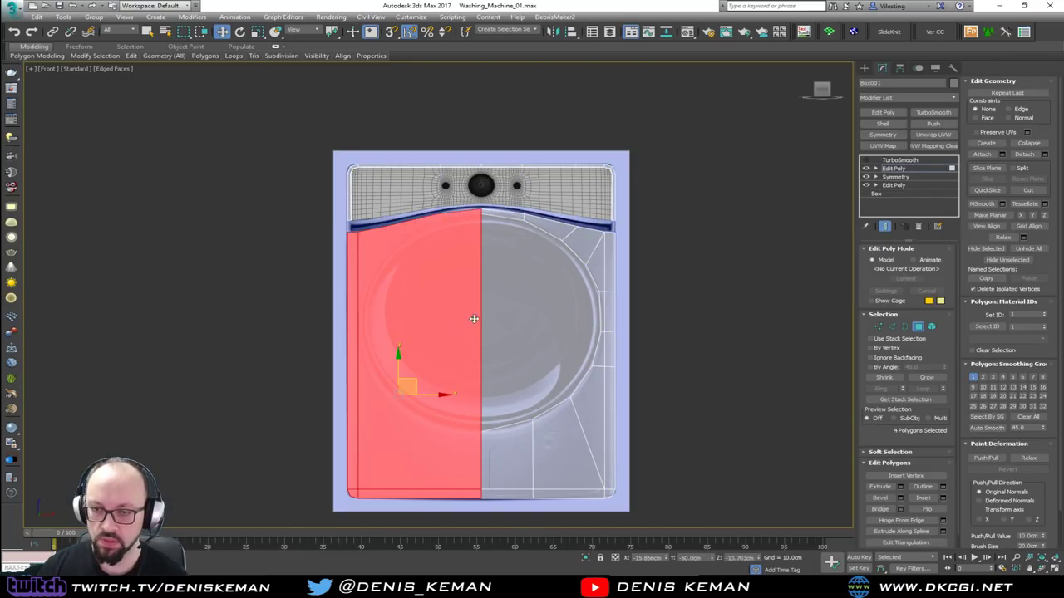
key("Delete")
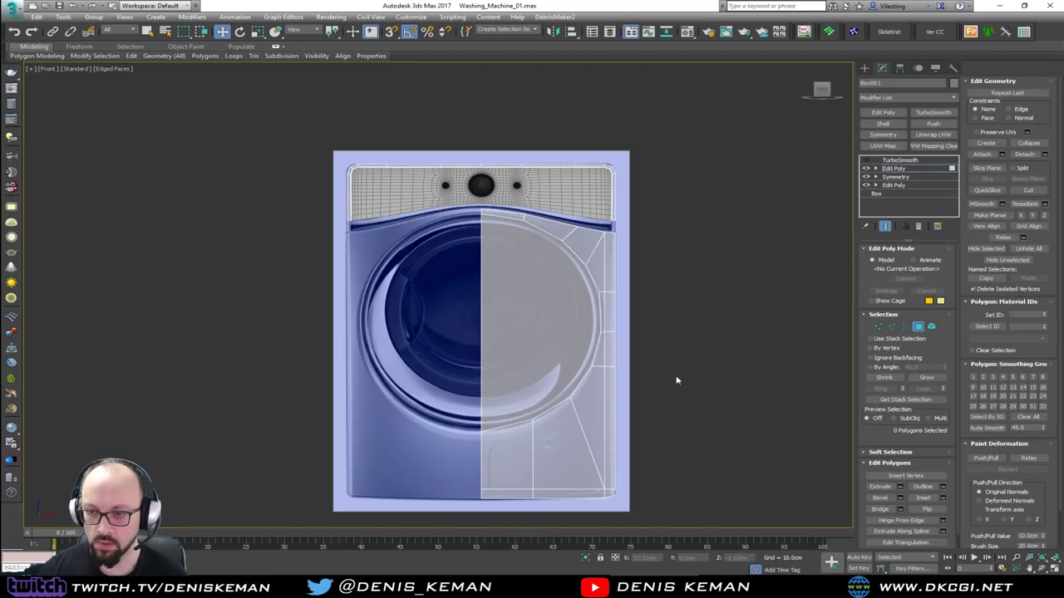
left_click_drag(454, 273, 461, 274)
left_click(461, 274)
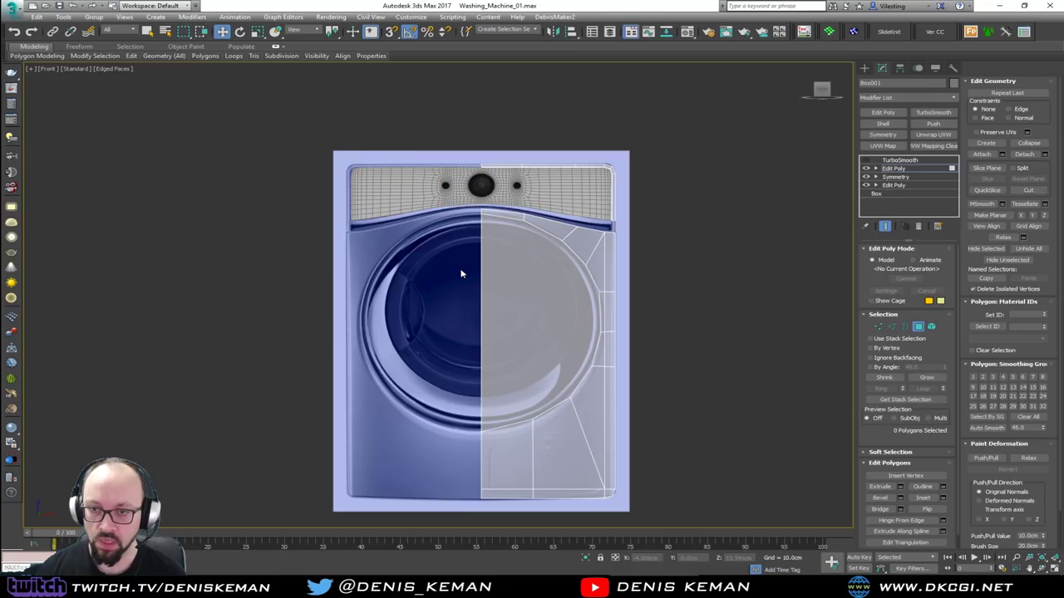
left_click(918, 327)
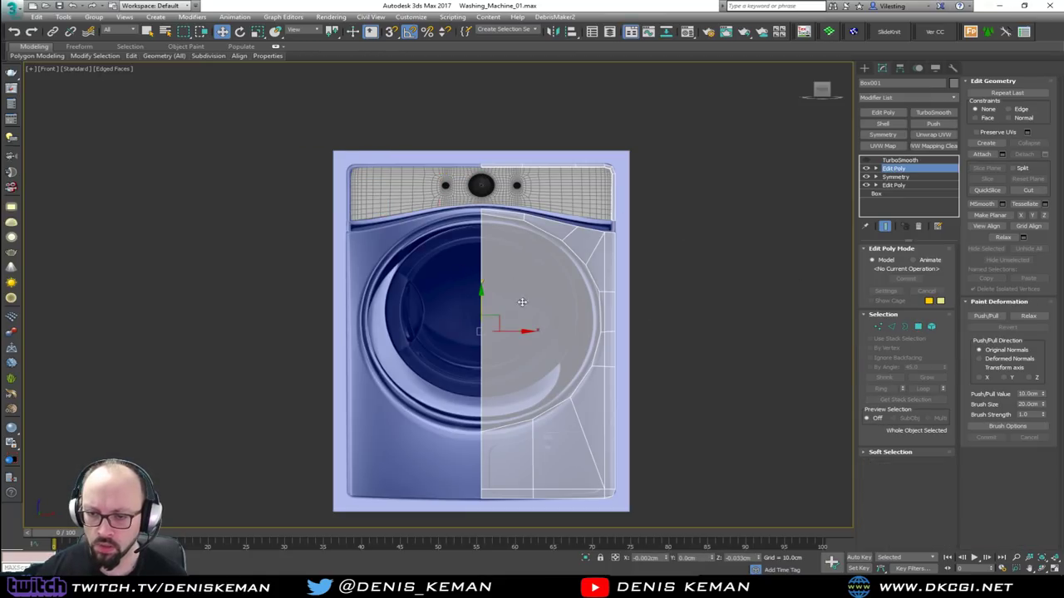
Check the lower outline vertices up close and delete the large polygon inside the door outline to open the door hole.
scroll(540, 418, "up", 2)
scroll(540, 418, "up", 3)
key("1")
left_click(520, 428)
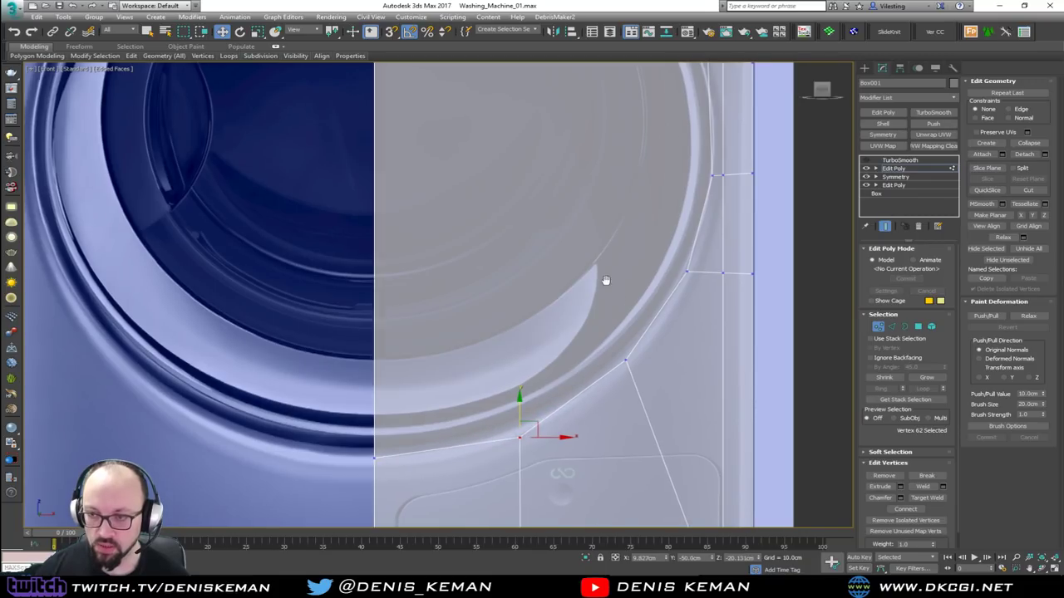
scroll(573, 383, "down", 3)
key("4")
left_click(510, 316)
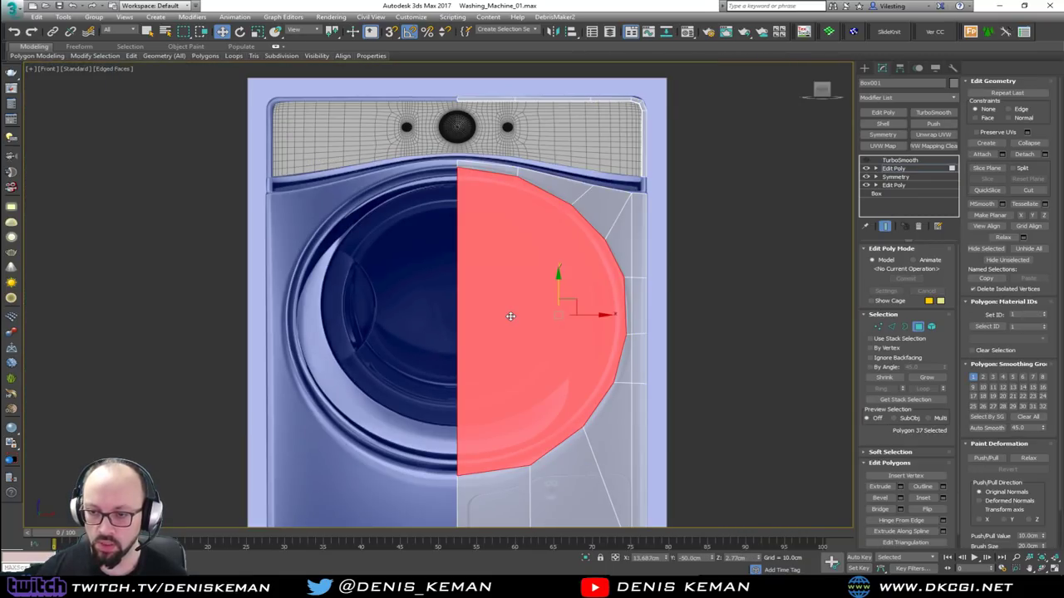
key("Delete")
Compare the door opening with the reference rim in the front view, with the body's TurboSmooth on and off.
middle_click_drag(510, 315, 502, 341)
mouse_move(484, 235)
middle_mouse_down()
mouse_move(484, 306)
mouse_move(487, 197)
mouse_move(488, 240)
middle_mouse_up()
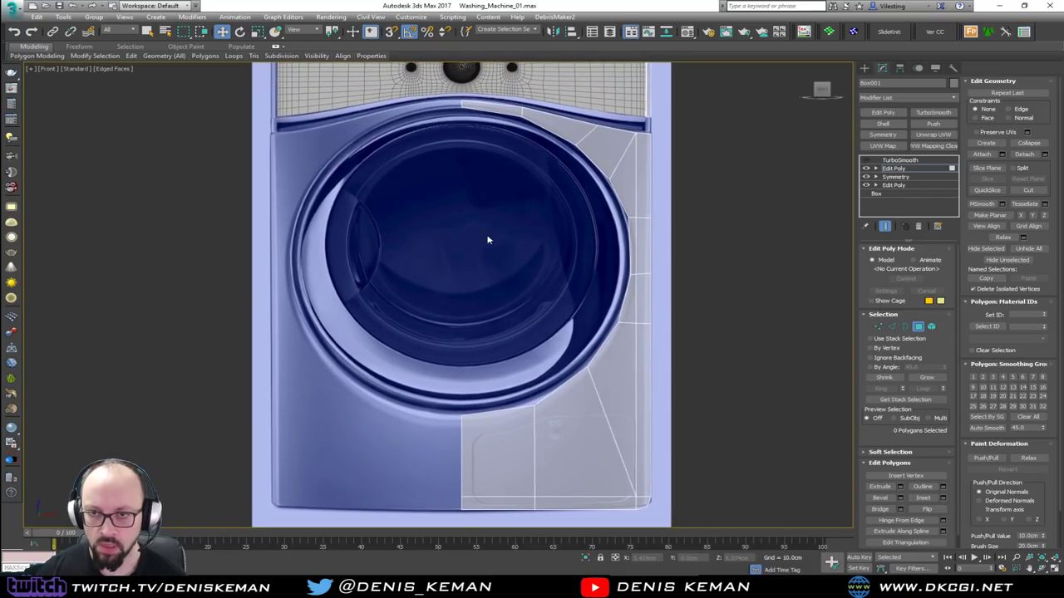
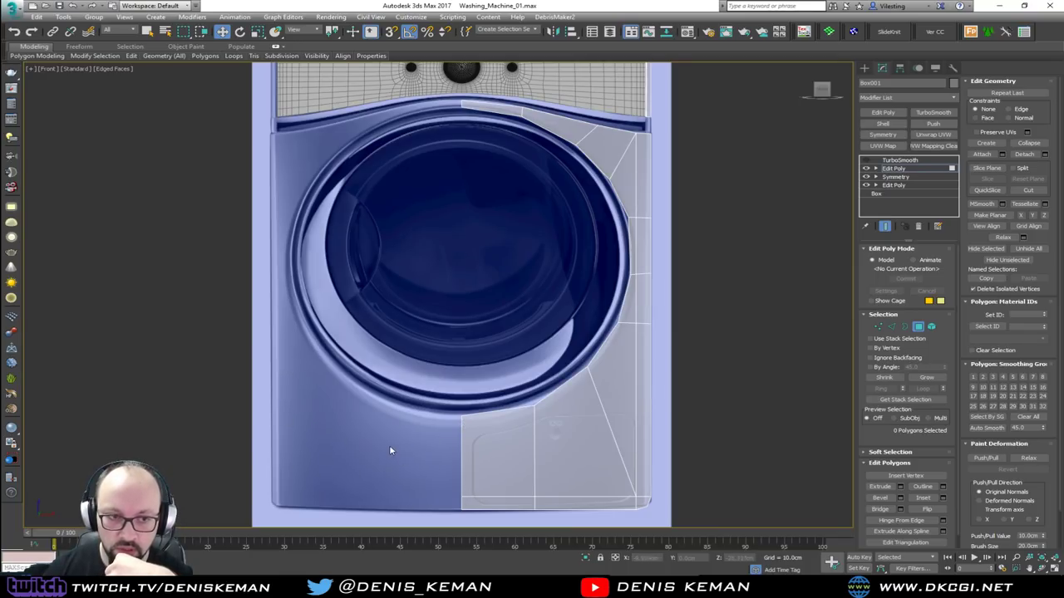
middle_click_drag(489, 378, 479, 409)
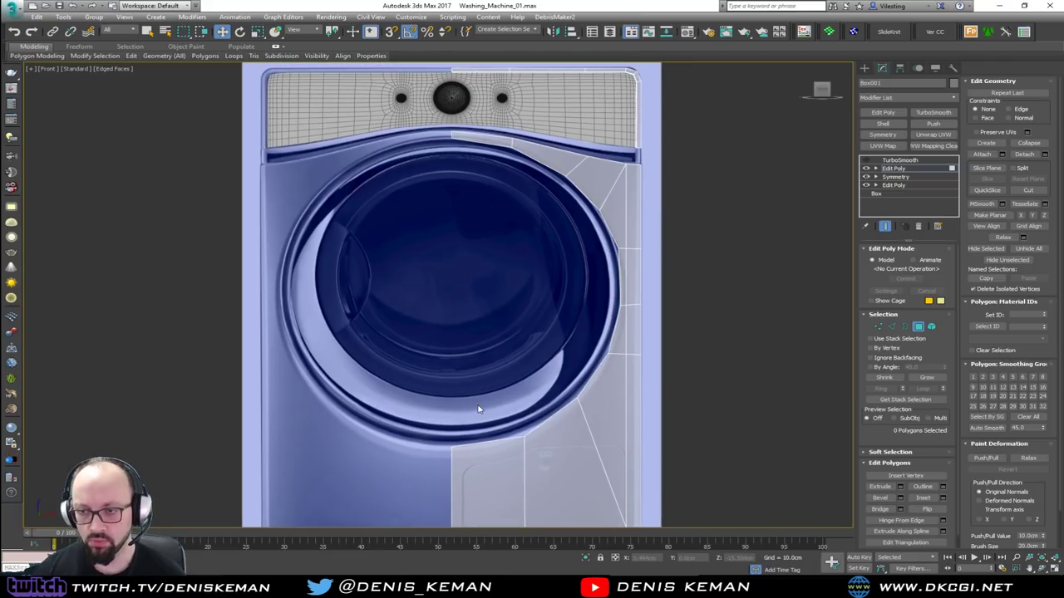
scroll(600, 280, "up", 3)
middle_click_drag(566, 276, 568, 244)
middle_click_drag(544, 331, 544, 287)
scroll(546, 296, "down", 3)
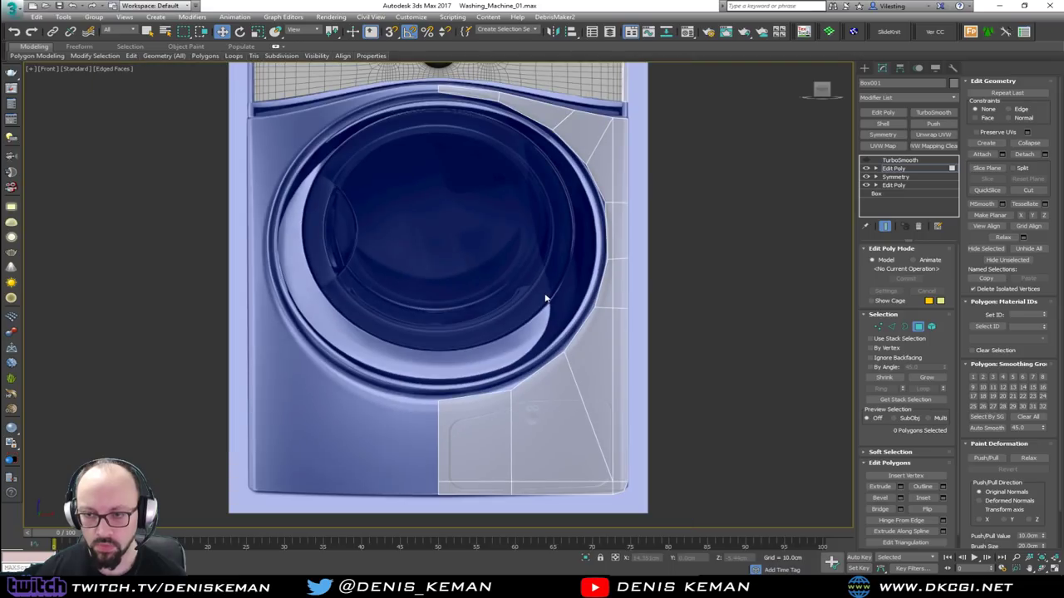
left_click(866, 160)
left_click(866, 161)
left_click(866, 161)
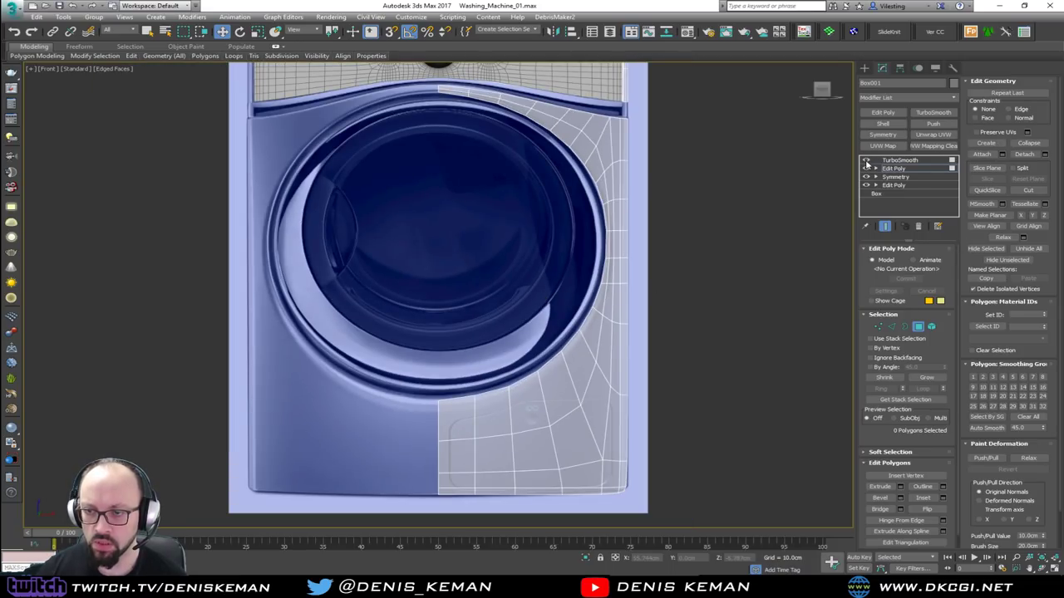
left_click(866, 161)
left_click(866, 160)
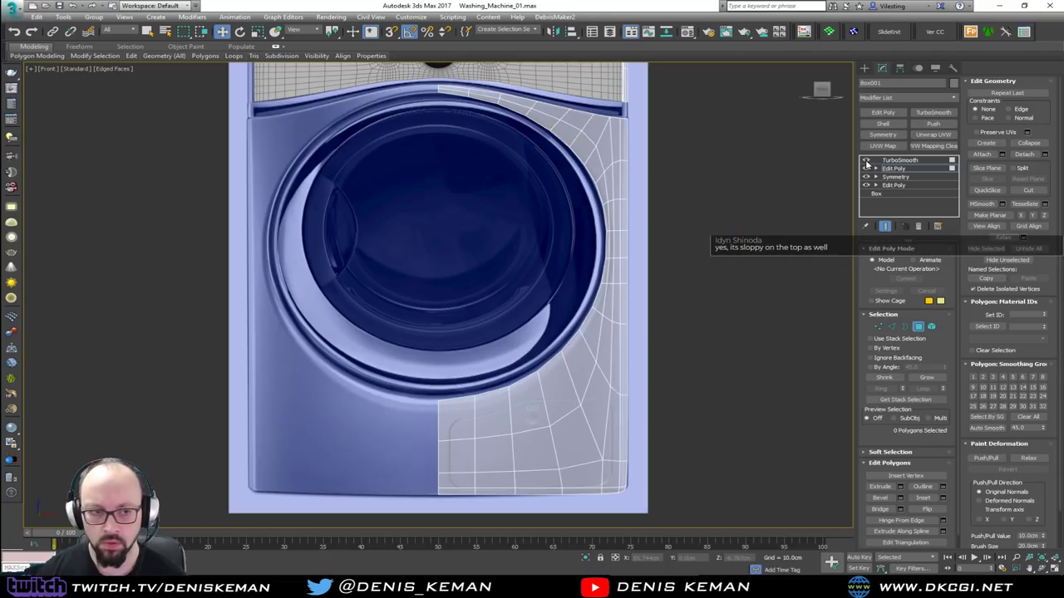
left_click(866, 160)
Inspect the half body and its door opening from an angle in the perspective view.
middle_click_drag(513, 233, 504, 391)
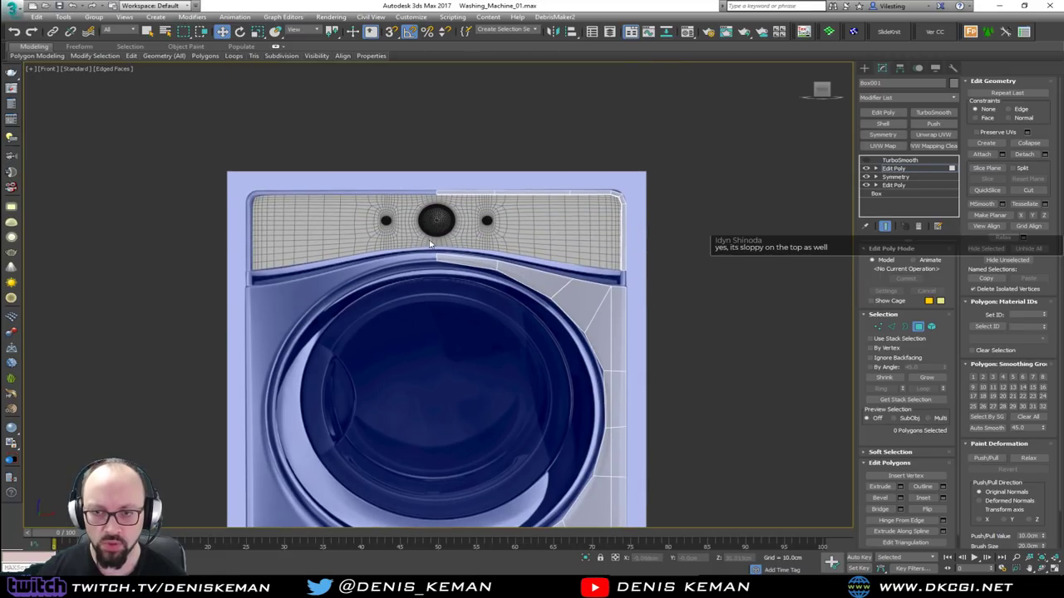
key("alt+w")
middle_click_drag(557, 392, 477, 435, "alt")
key("alt+w")
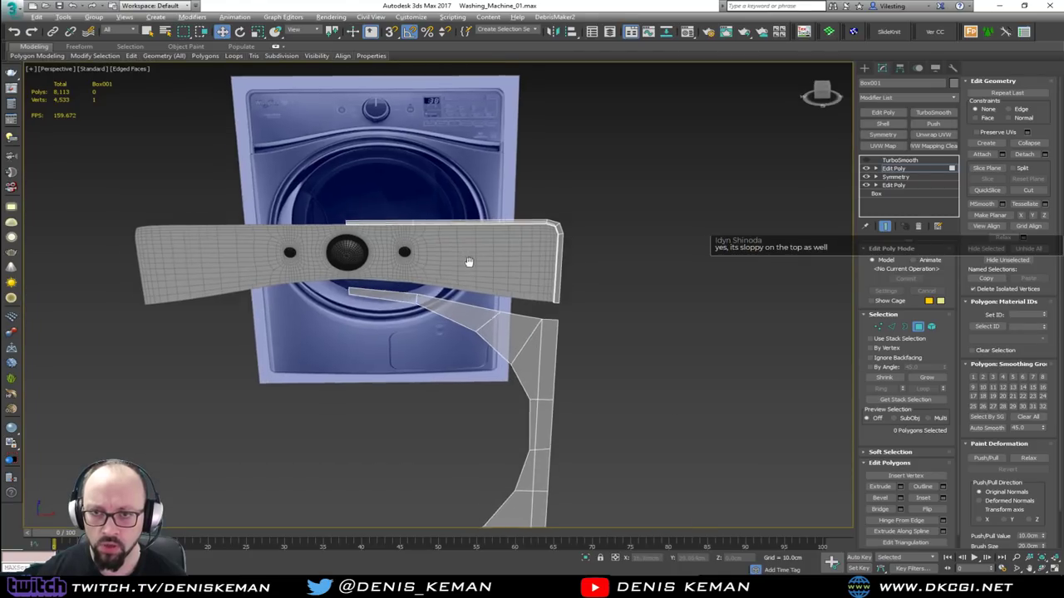
middle_click_drag(465, 258, 456, 281)
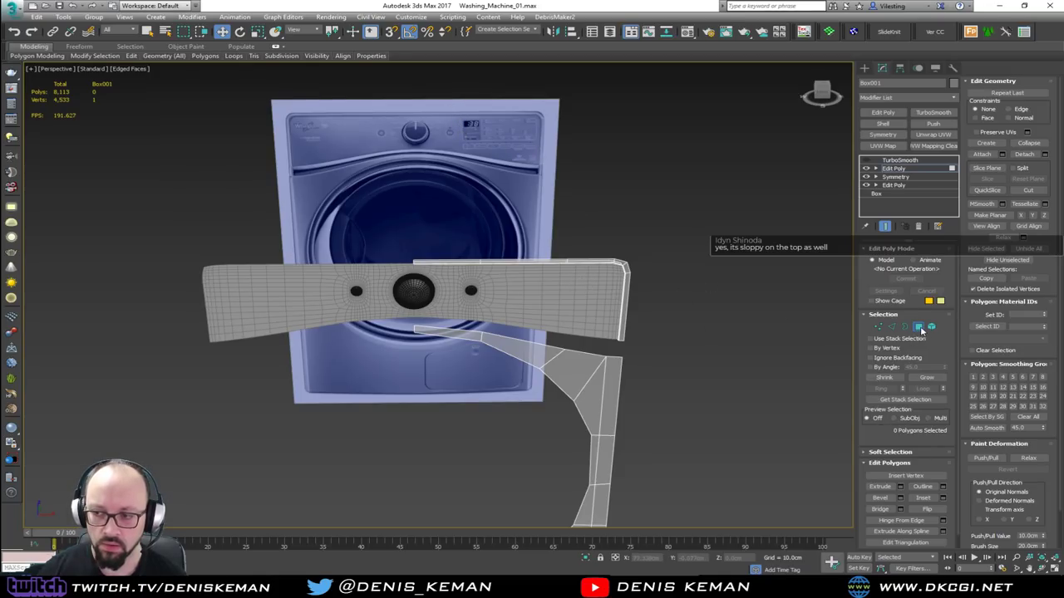
Leave polygon editing and inspect the half body with its edge display off and on.
left_click(918, 327)
middle_click_drag(685, 348, 670, 266)
key("F4")
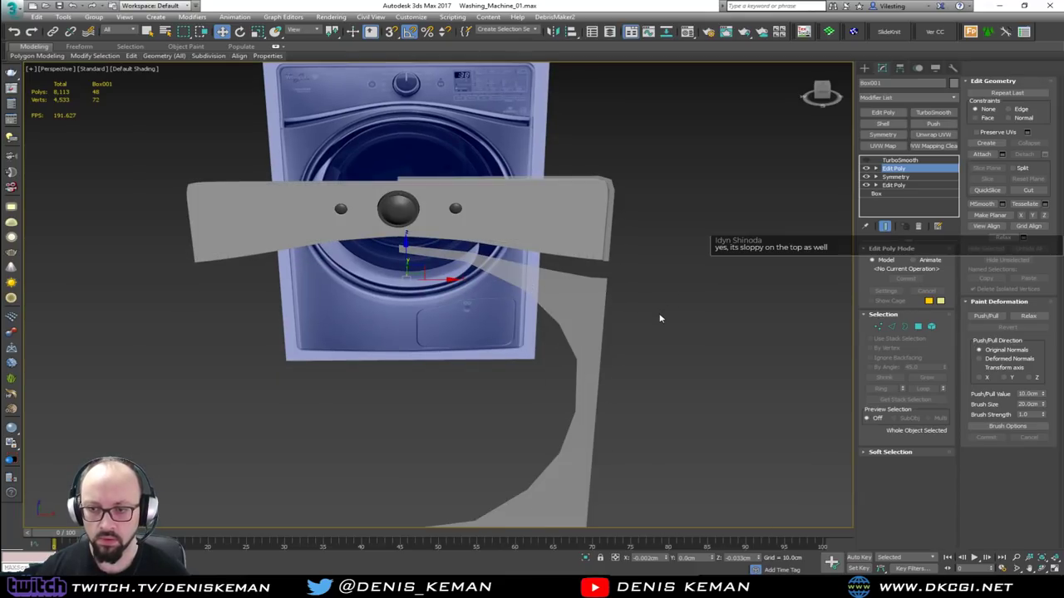
key("F4")
key("alt+w")
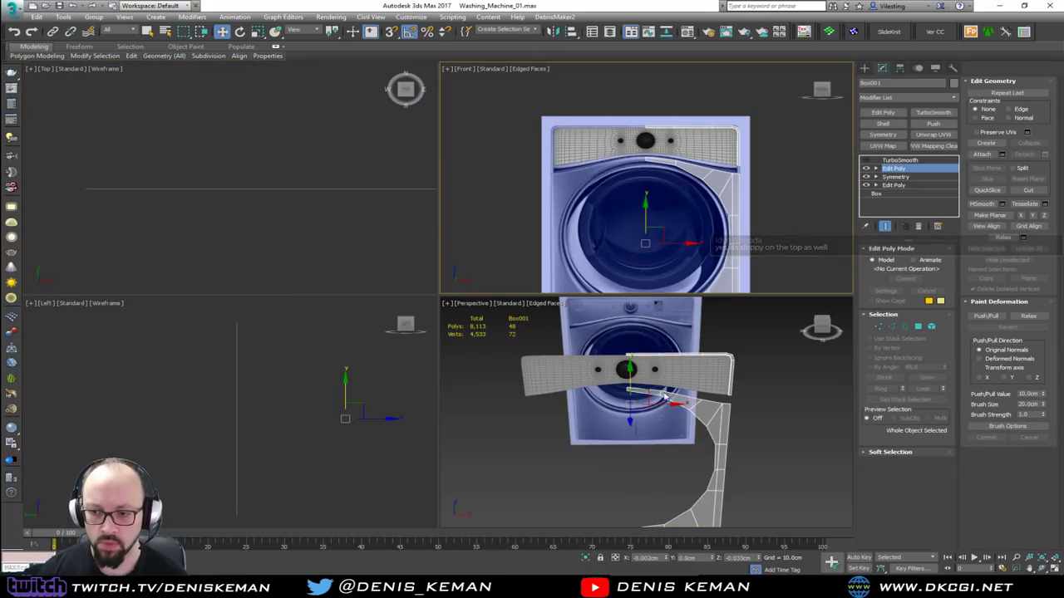
key("alt+w")
mouse_move(450, 319)
middle_mouse_down("alt")
mouse_move(462, 326)
mouse_move(454, 336)
middle_mouse_up("alt")
Try to move the half body's centre-line vertices forward in the top view to bulge the front.
key("1")
left_click_drag(388, 243, 414, 277)
middle_click_drag(410, 399, 371, 386, "alt")
left_click_drag(372, 383, 434, 493, "ctrl")
middle_click_drag(457, 411, 430, 410, "alt")
key("alt+w")
middle_click(396, 220)
key("alt+w")
key("z")
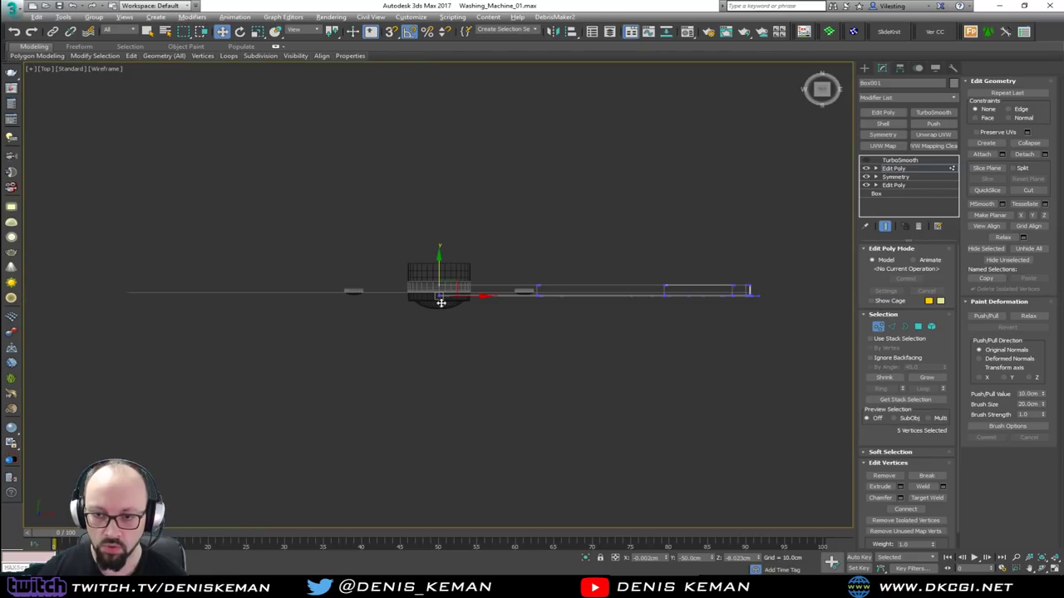
scroll(438, 293, "up", 2)
left_click_drag(436, 283, 435, 301)
Try to move the next column of vertices beside the centre line slightly forward in the top view.
key("alt+w")
middle_click_drag(617, 446, 663, 399, "alt")
left_click_drag(659, 339, 644, 359)
left_click_drag(645, 458, 665, 520, "ctrl")
key("alt+w")
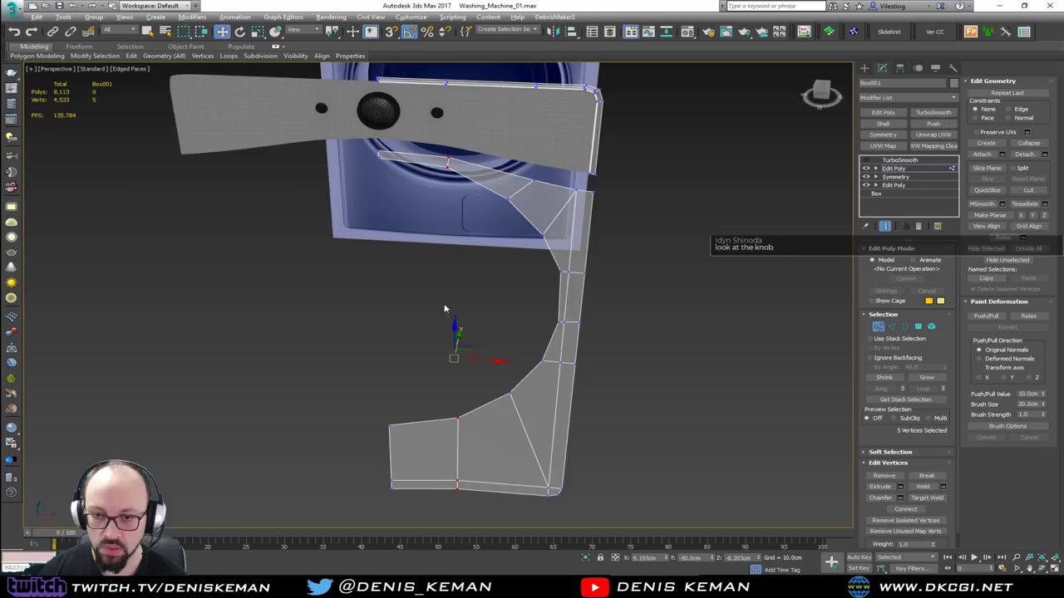
key("alt+w")
key("alt+w")
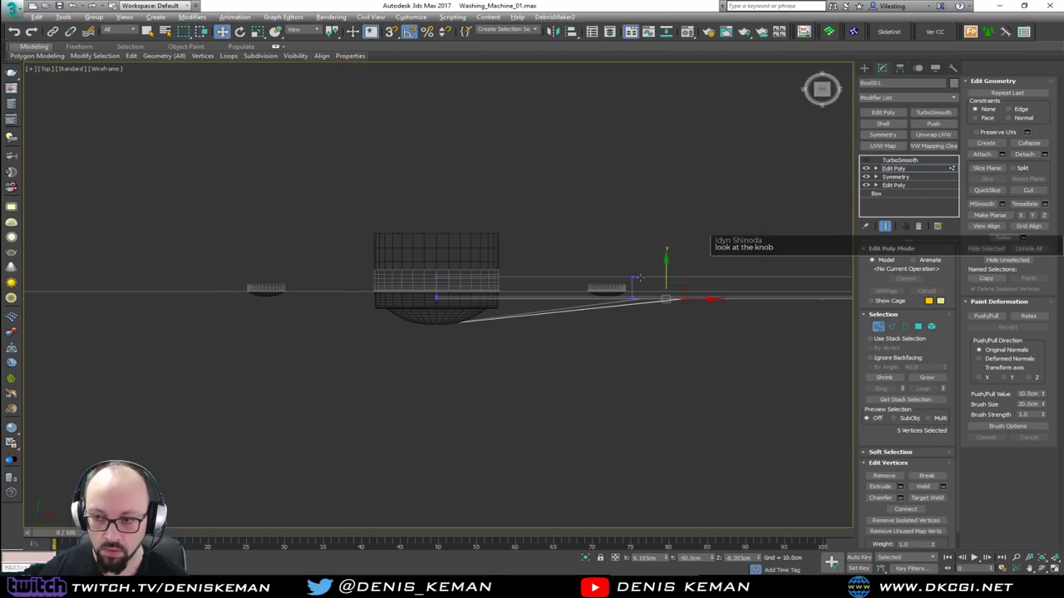
left_click_drag(666, 275, 665, 289)
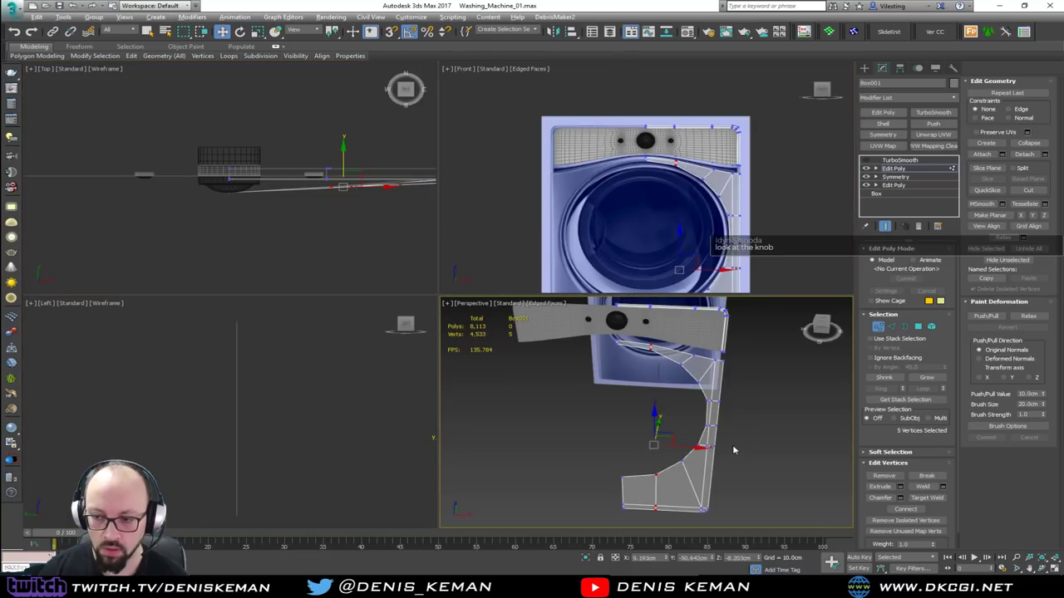
Undo the forward moves of the centre and neighbouring vertices and leave vertex editing.
key("alt+w")
middle_click_drag(665, 351, 651, 332, "alt")
key("ctrl+z")
key("ctrl+z")
key("ctrl+z")
key("ctrl+z")
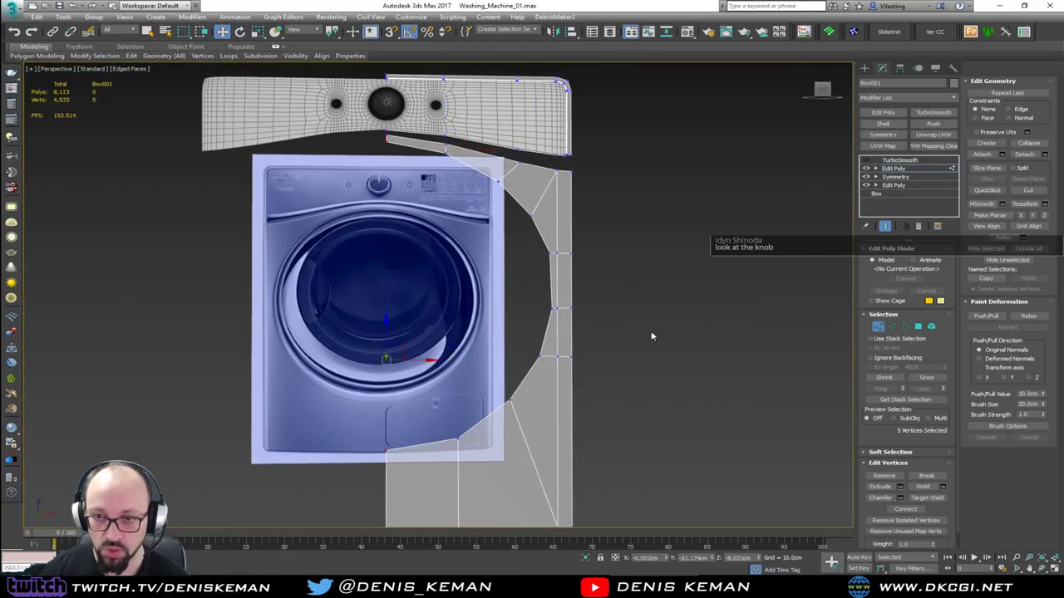
left_click(651, 336)
middle_click_drag(646, 356, 693, 363, "alt")
left_click(880, 327)
Compare the half body and its door opening with the reference image in the perspective and front views.
middle_click_drag(559, 339, 598, 337, "alt")
middle_click_drag(472, 270, 514, 404)
scroll(514, 405, "down", 3)
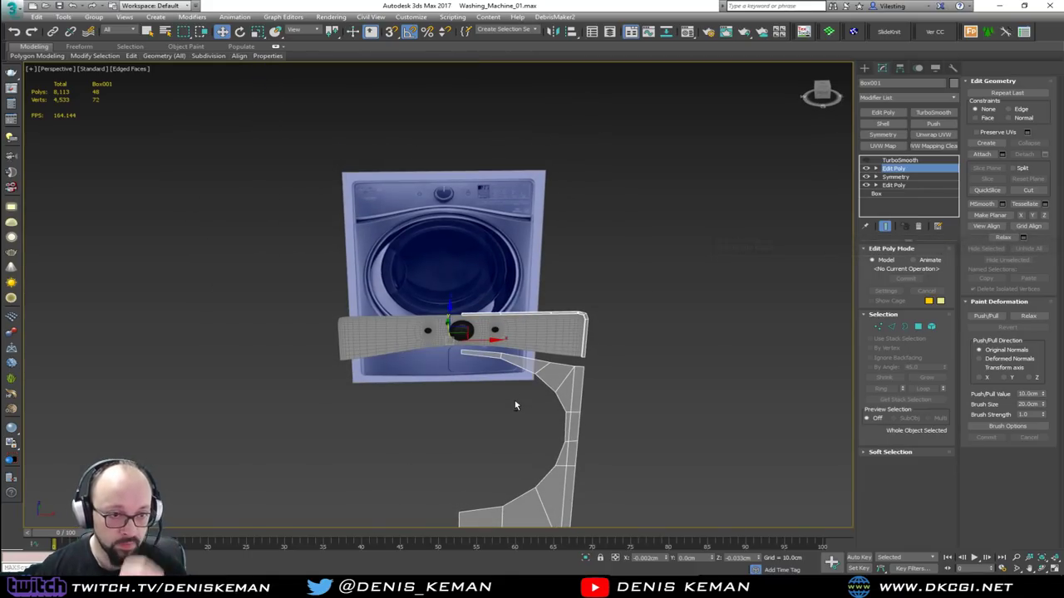
middle_click_drag(469, 404, 460, 352, "alt")
scroll(462, 353, "up", 2)
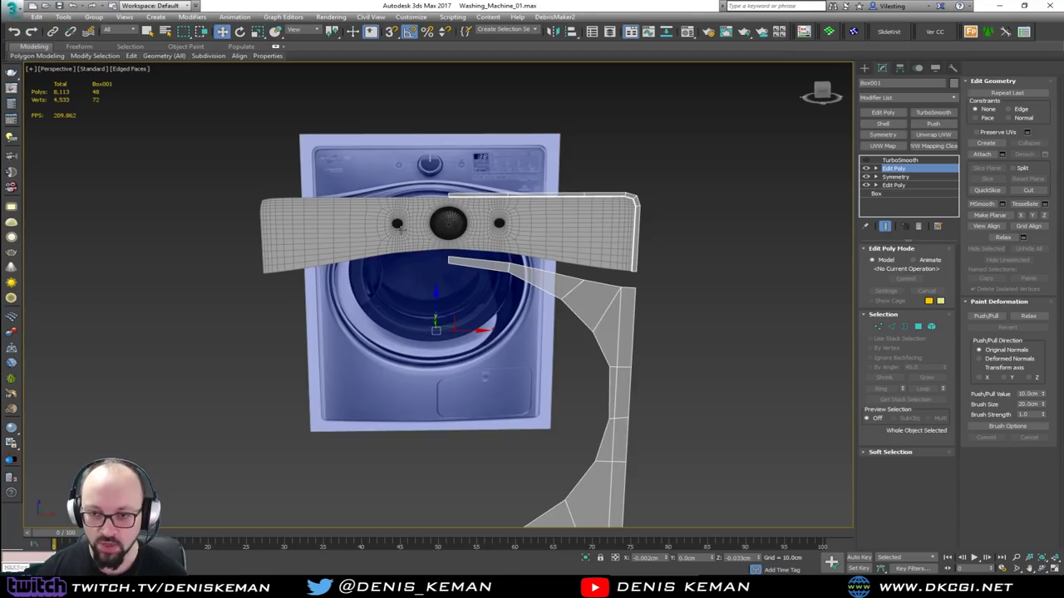
middle_click_drag(489, 349, 495, 285)
key("alt+w")
middle_click_drag(575, 211, 574, 137)
key("alt+w")
middle_click_drag(567, 256, 591, 349)
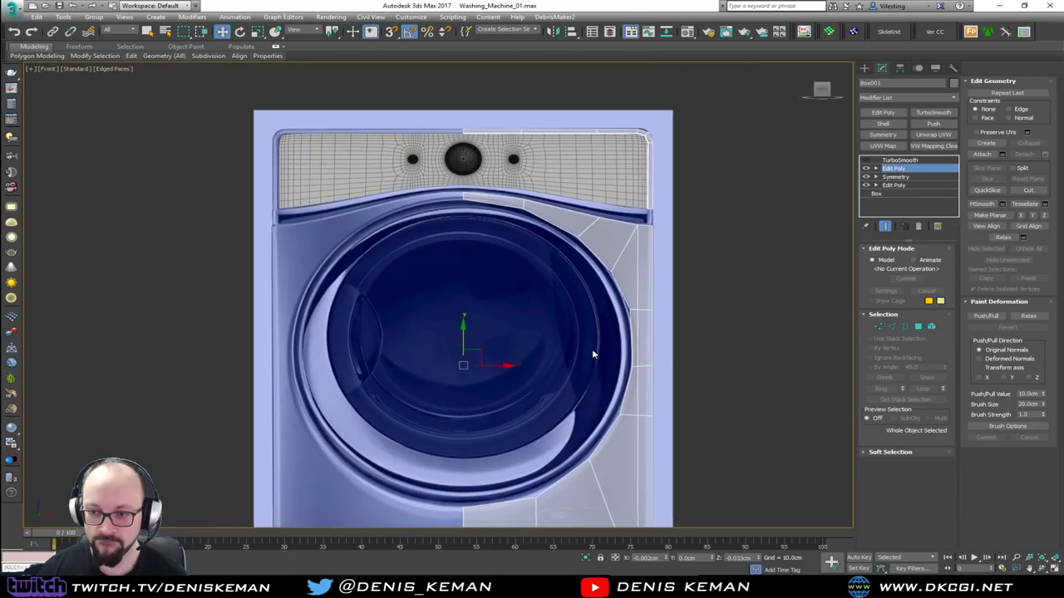
Try to extrude the door opening's edges inward by scaling a copy of them.
key("3")
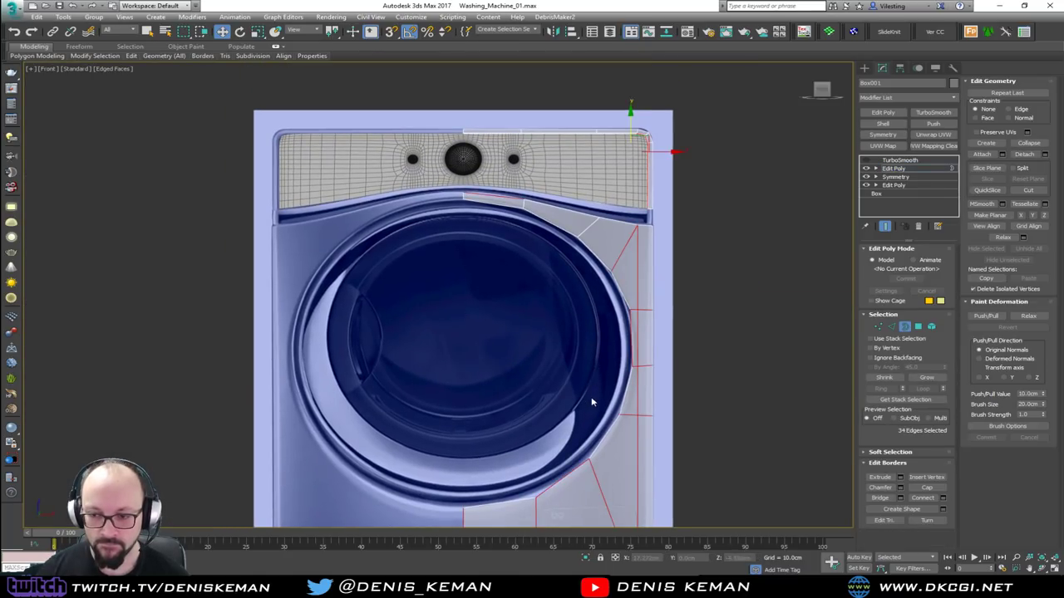
left_click_drag(611, 436, 617, 441)
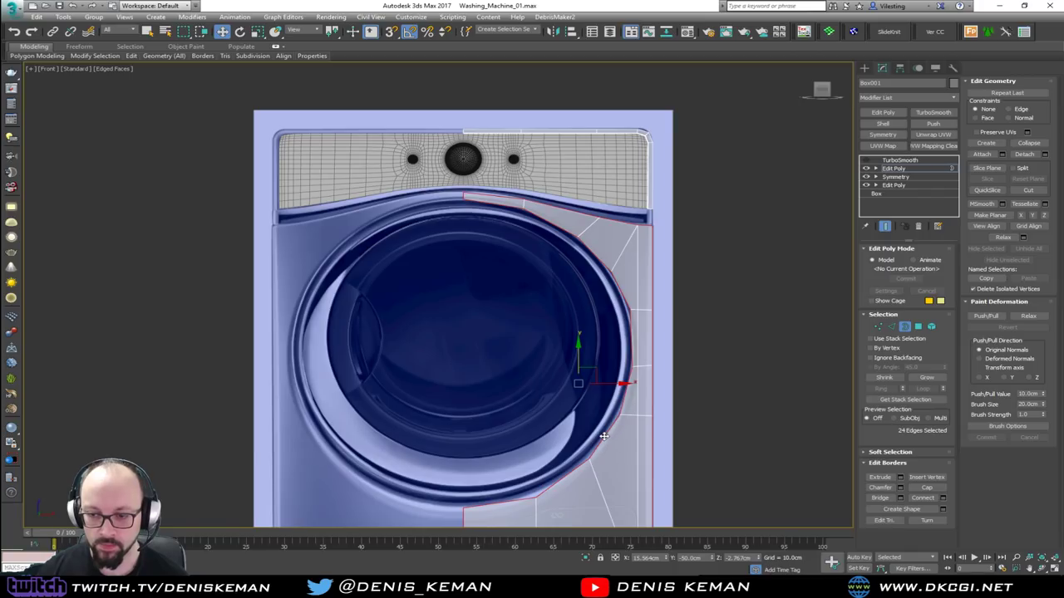
key("2")
key("alt+w")
key("alt+w")
middle_click_drag(590, 351, 572, 381, "alt")
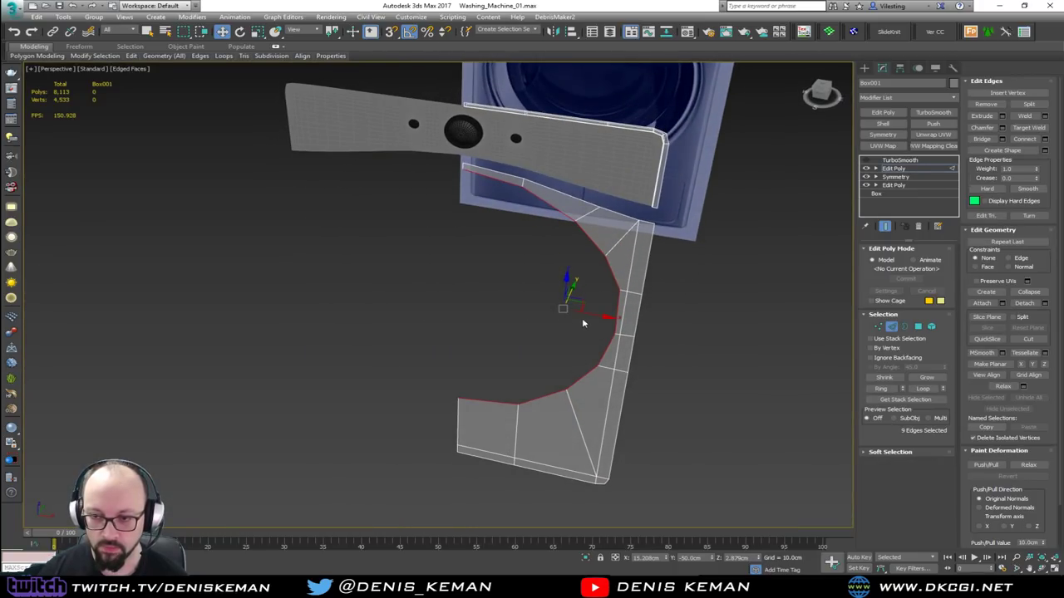
key("r")
left_click_drag(570, 303, 570, 308, "shift")
Try to align the extruded inner edges with the reference door rim in the front view.
key("alt+w")
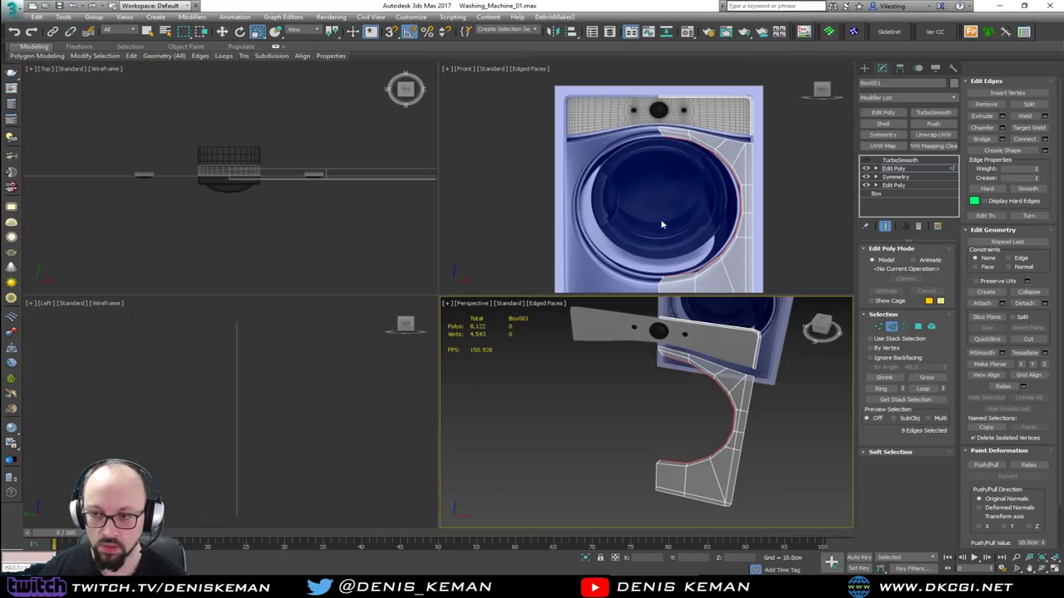
key("alt+w")
key("w")
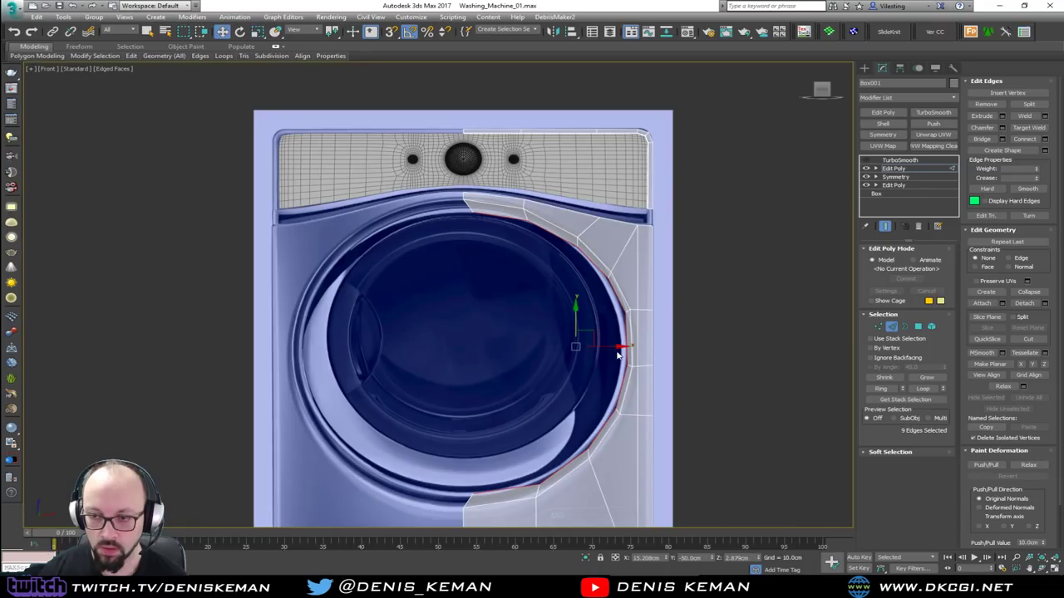
left_click_drag(613, 350, 604, 351)
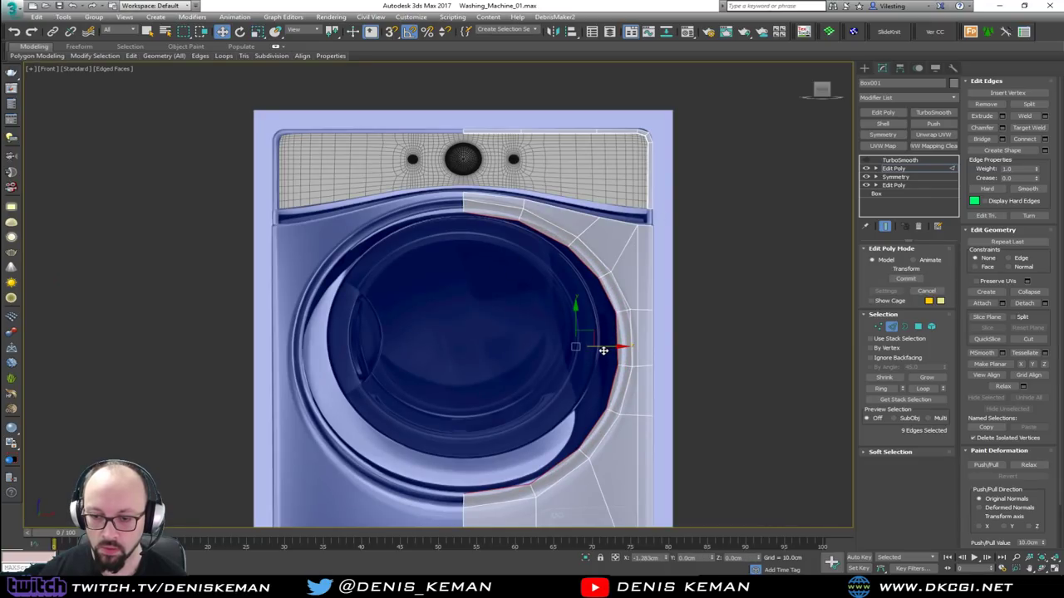
scroll(548, 383, "up", 3)
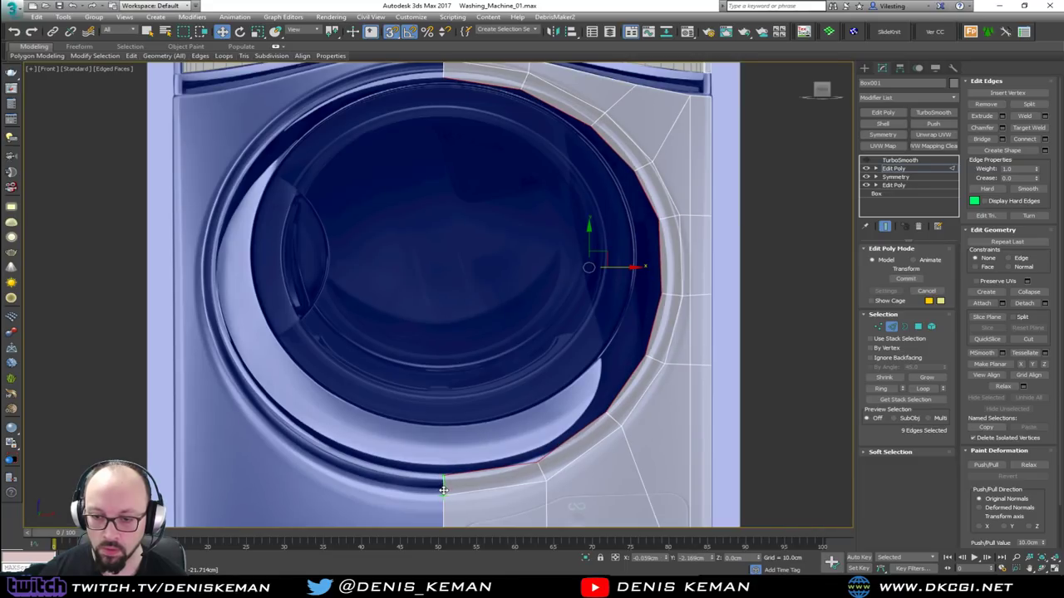
middle_click_drag(485, 158, 486, 207)
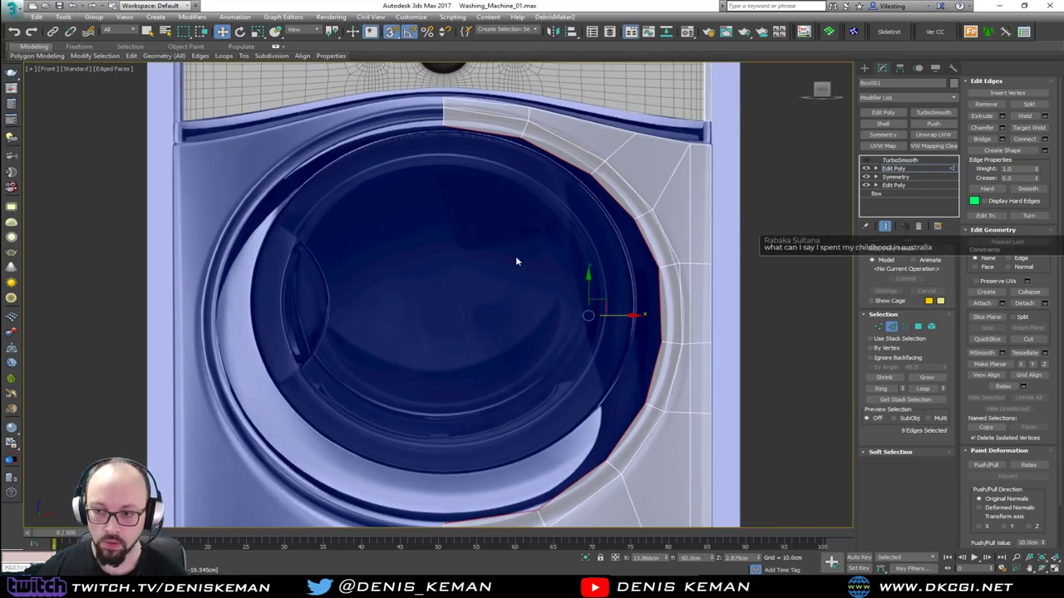
middle_click_drag(515, 260, 517, 241)
Try to push the inner rim edges back into the body, then discard the extruded inner strip.
key("alt+w")
right_click(650, 380)
key("alt+w")
middle_click_drag(634, 373, 627, 380, "alt")
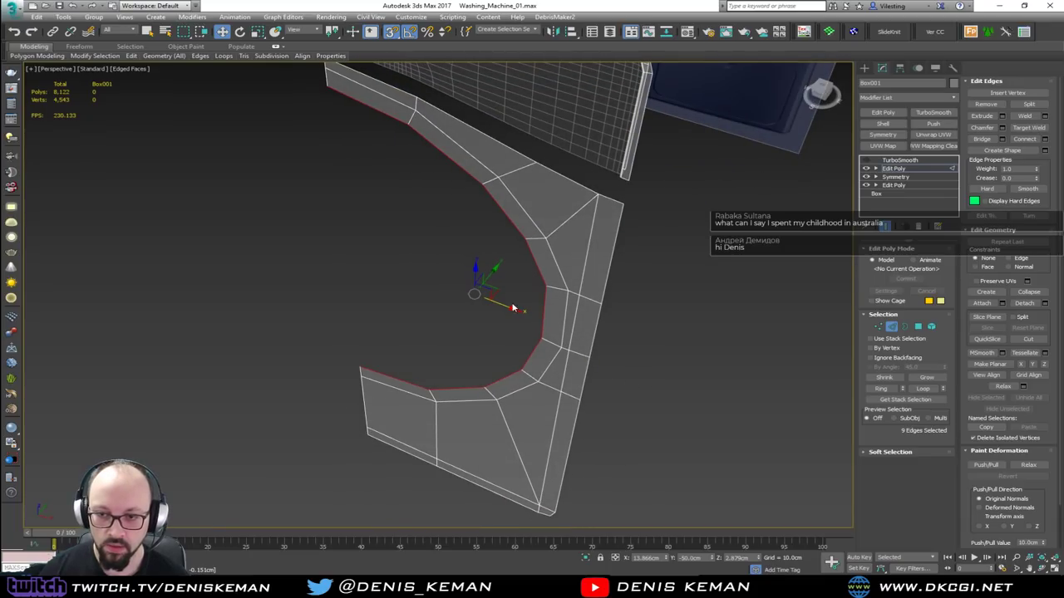
key("s")
left_click_drag(492, 269, 517, 266)
middle_click_drag(501, 227, 555, 269)
key("alt+x")
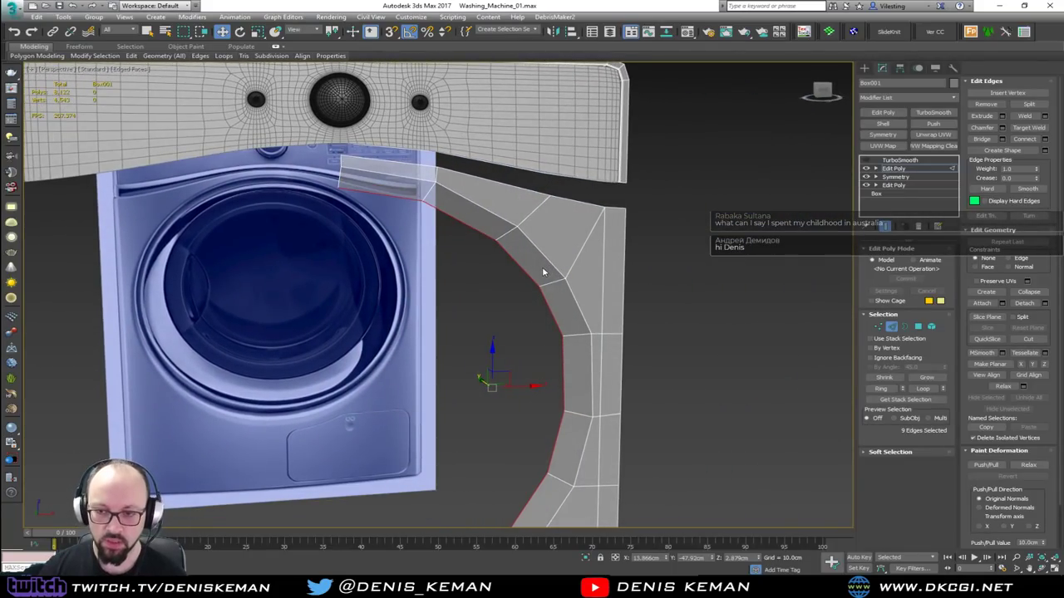
key("Delete")
Extrude the door opening's edges about 1.8 cm straight back into the body to give the rim depth.
key("3")
left_click(565, 281)
key("2")
double_click(565, 281)
double_click(570, 287)
key("alt+w")
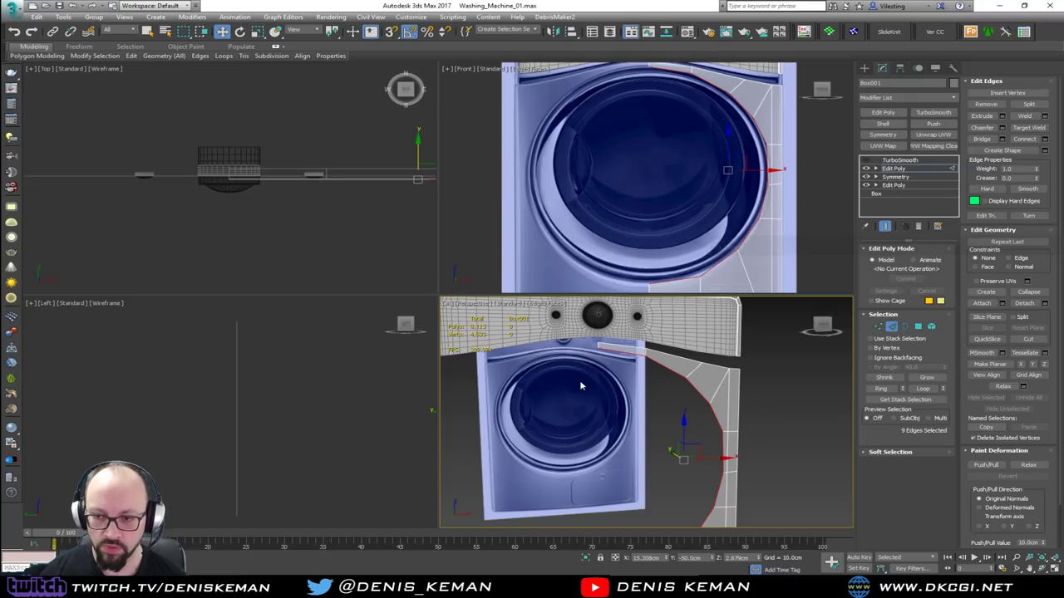
key("alt+w")
scroll(577, 400, "up", 3)
left_click_drag(498, 382, 482, 381)
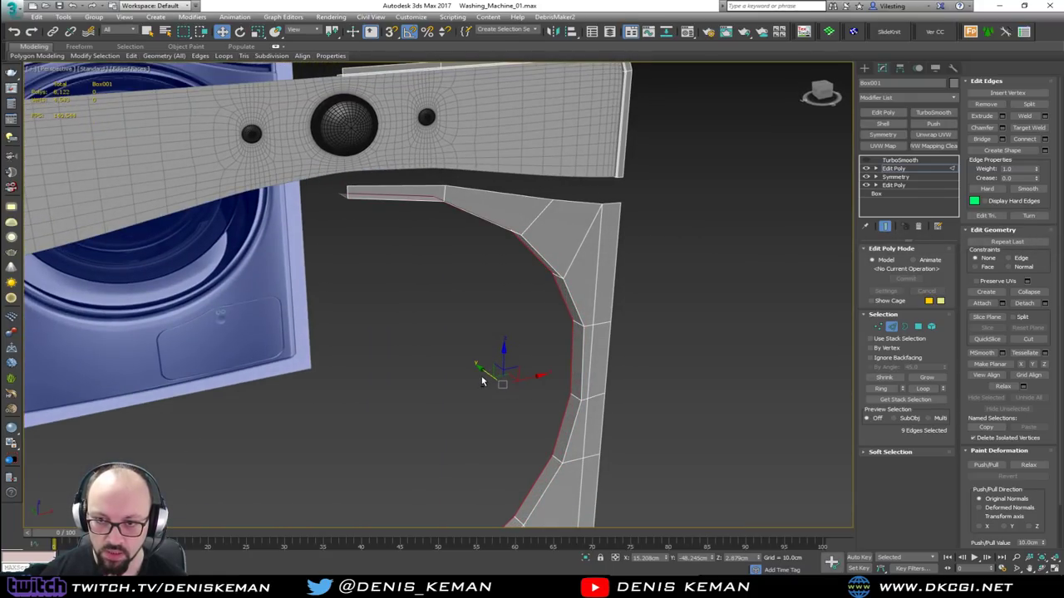
middle_click_drag(482, 381, 491, 340, "alt")
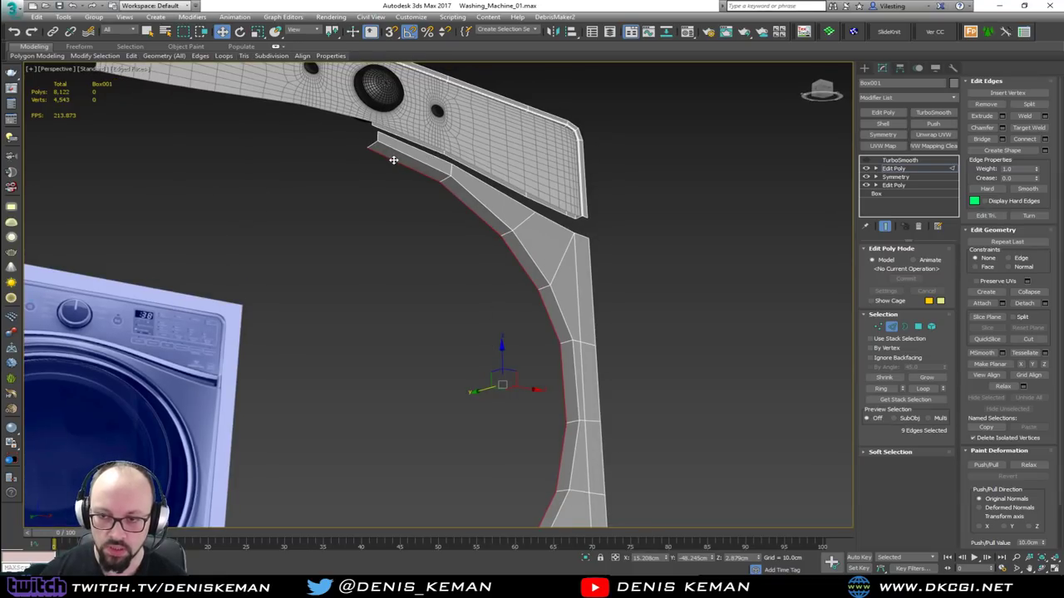
Insert a support edge loop along the extruded strip, close to the door opening's front edge.
middle_click_drag(394, 159, 398, 143)
key("alt+1")
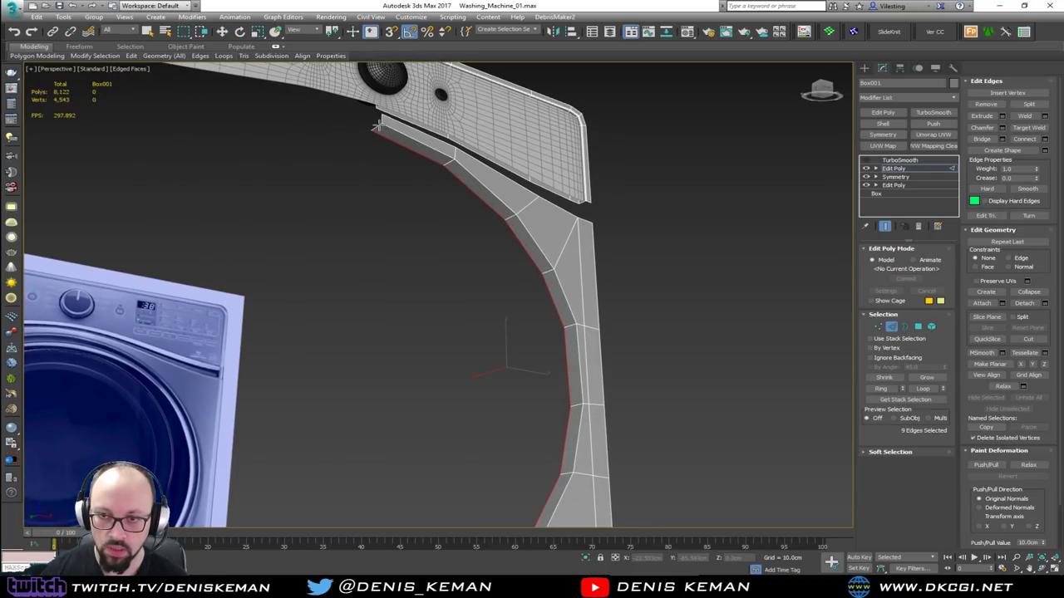
left_click(379, 128)
key("w")
left_click(893, 327)
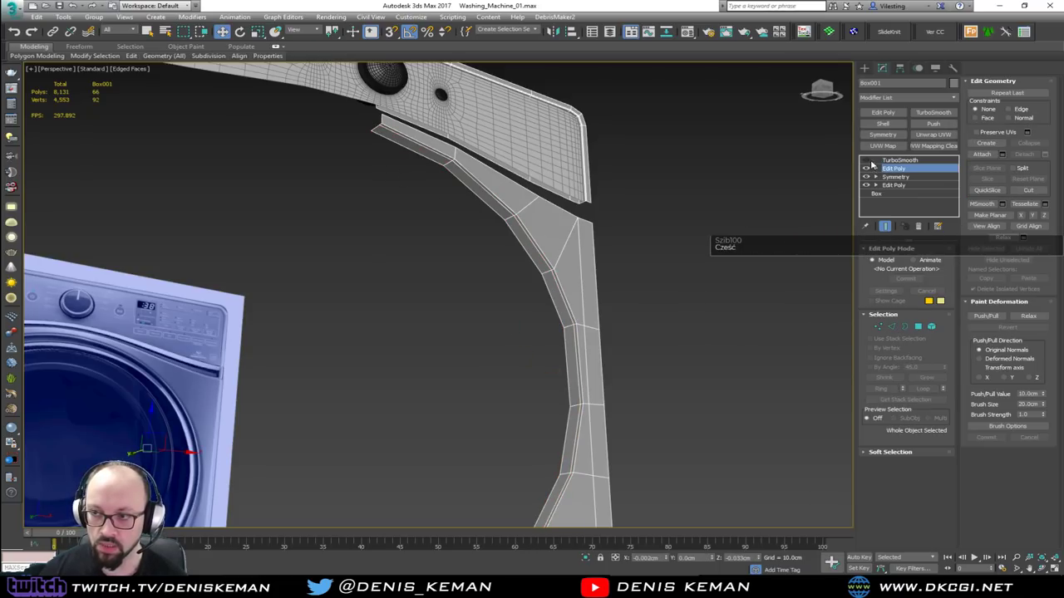
Turn the body's TurboSmooth on and set its iterations to 2.
left_click(867, 161)
left_click(655, 313)
key("F4")
scroll(626, 282, "down", 3)
middle_click_drag(655, 313, 586, 297)
left_click(567, 444)
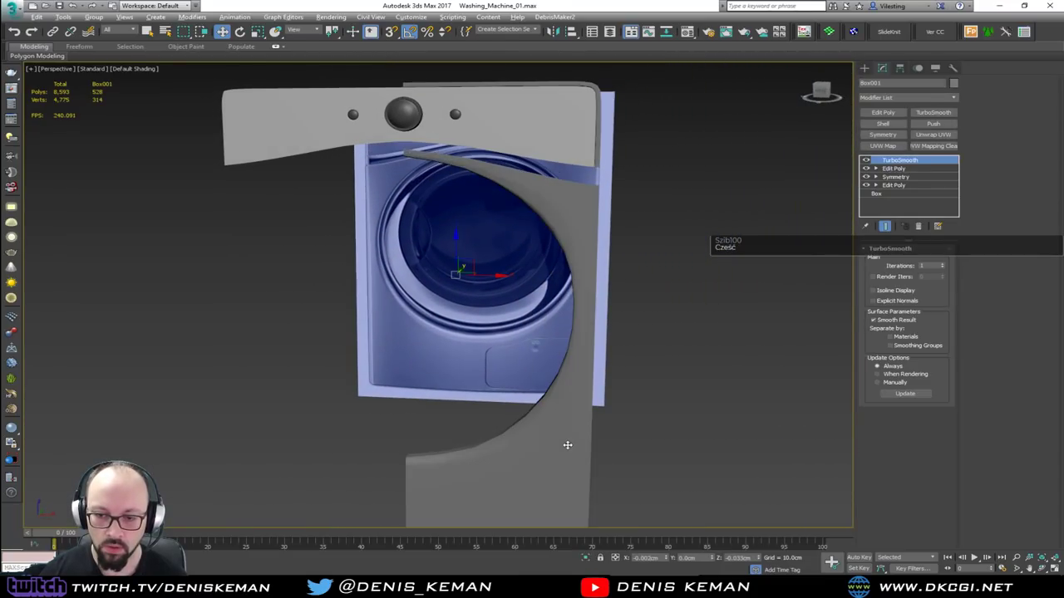
key("F4")
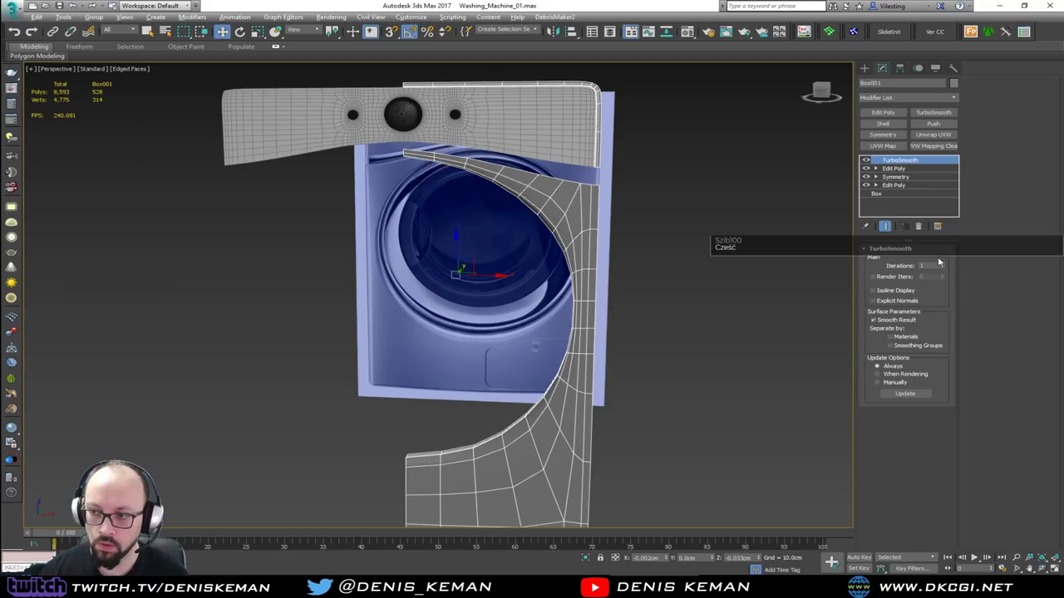
left_click(942, 264)
key("F4")
left_click(700, 307)
Compare the smoothed door opening with the reference rim in the front view.
middle_click_drag(701, 308, 560, 266, "alt")
key("alt+w")
right_click(696, 237)
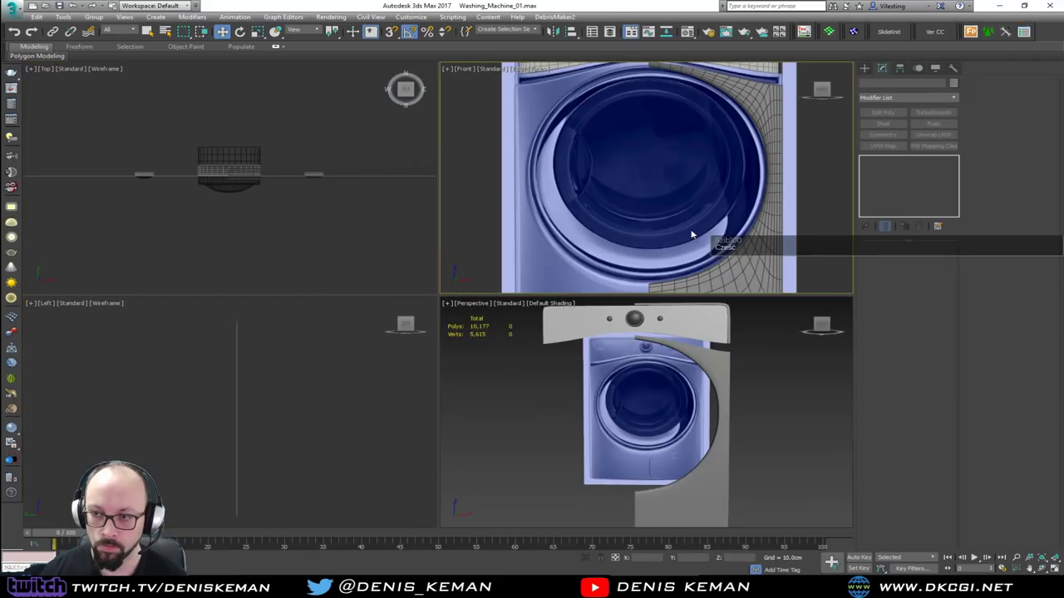
key("alt+w")
middle_click_drag(559, 205, 606, 308)
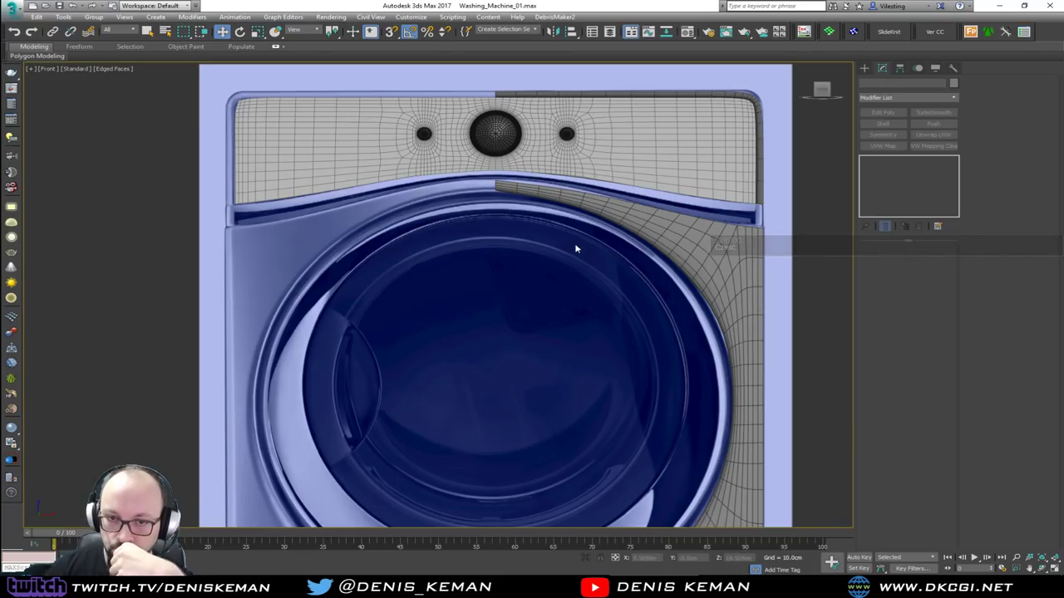
middle_click_drag(495, 302, 528, 270)
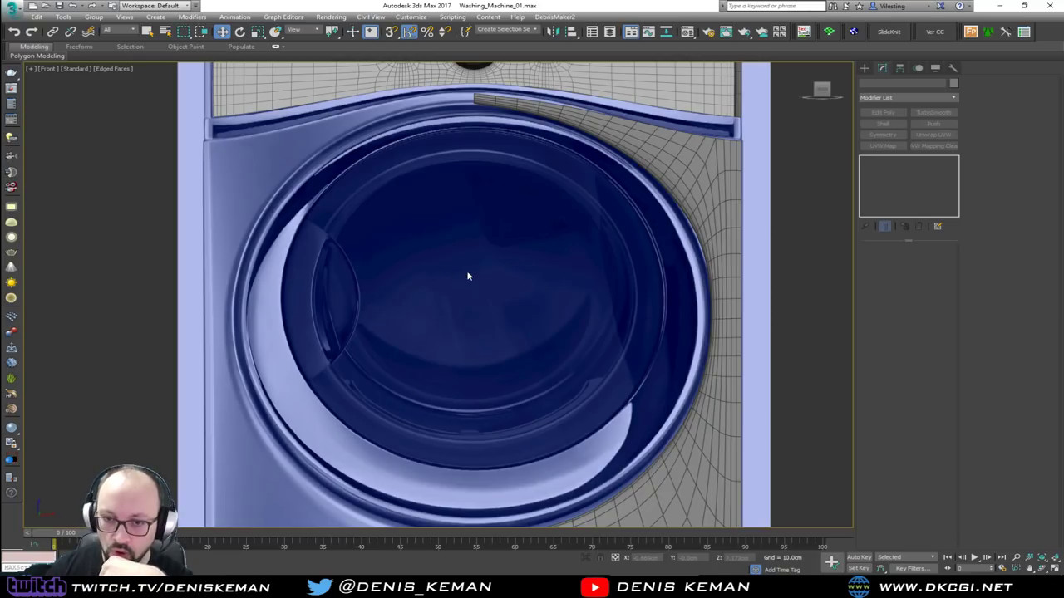
left_click(703, 188)
middle_click_drag(558, 243, 486, 264)
scroll(485, 268, "down", 2)
Select the half body, turn its TurboSmooth off and return to the upper Edit Poly modifier.
left_click(731, 268)
left_click(578, 256)
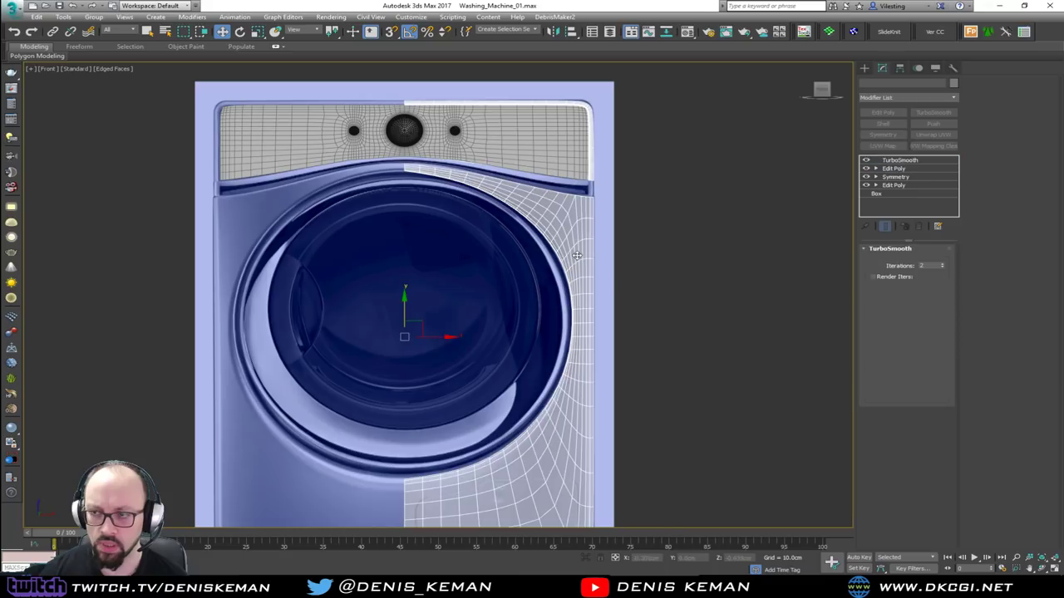
left_click(897, 159)
left_click(867, 160)
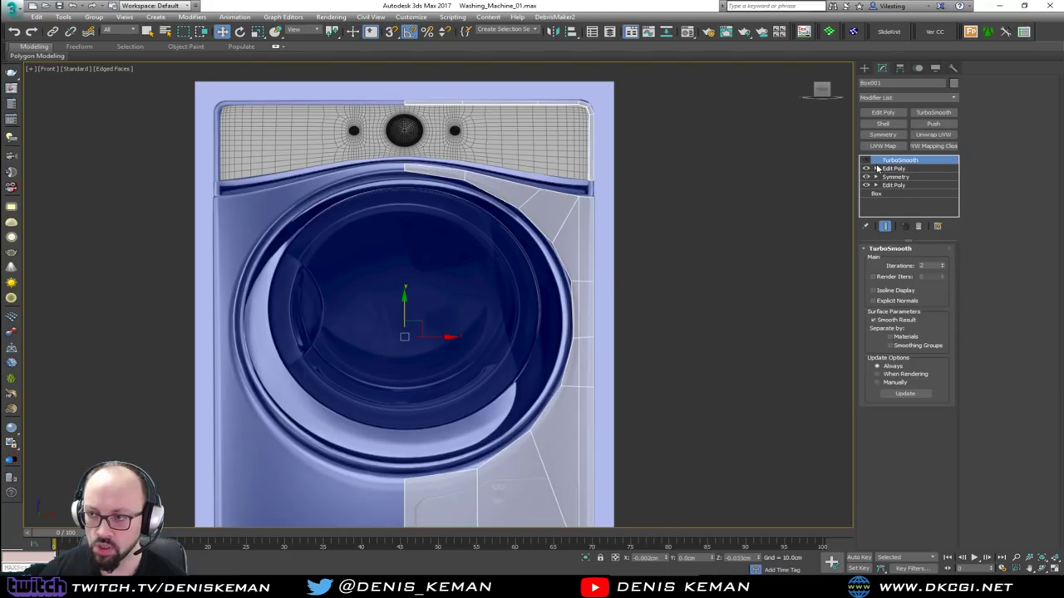
left_click(896, 168)
Create a linear spline shape from the edge loop around the half body's door opening.
key("alt+w")
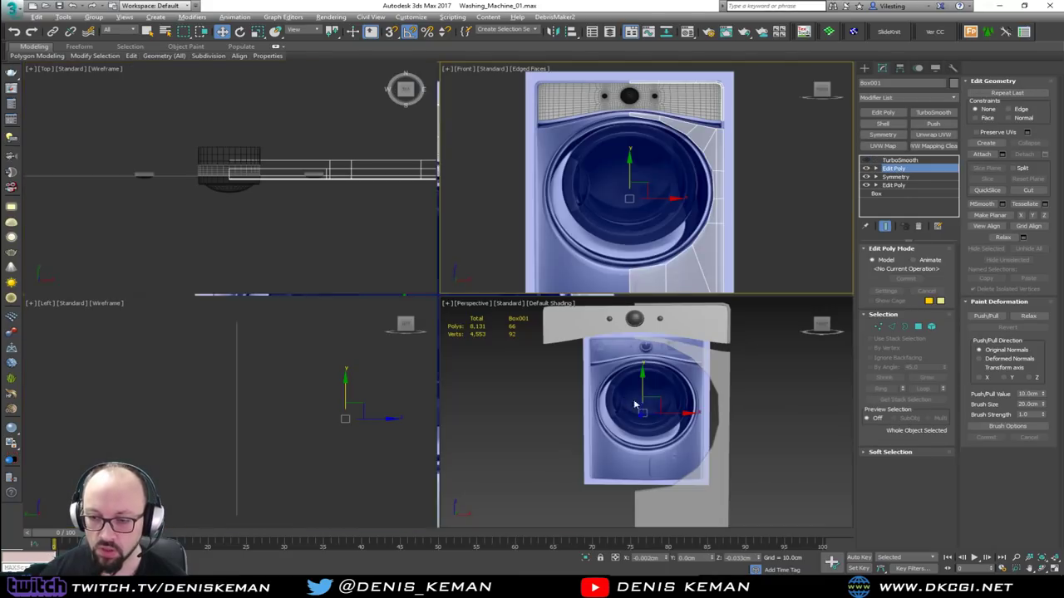
key("alt+w")
mouse_move(652, 406)
middle_mouse_down("alt")
mouse_move(662, 385)
mouse_move(640, 388)
middle_mouse_up("alt")
scroll(517, 396, "up", 4)
key("F4")
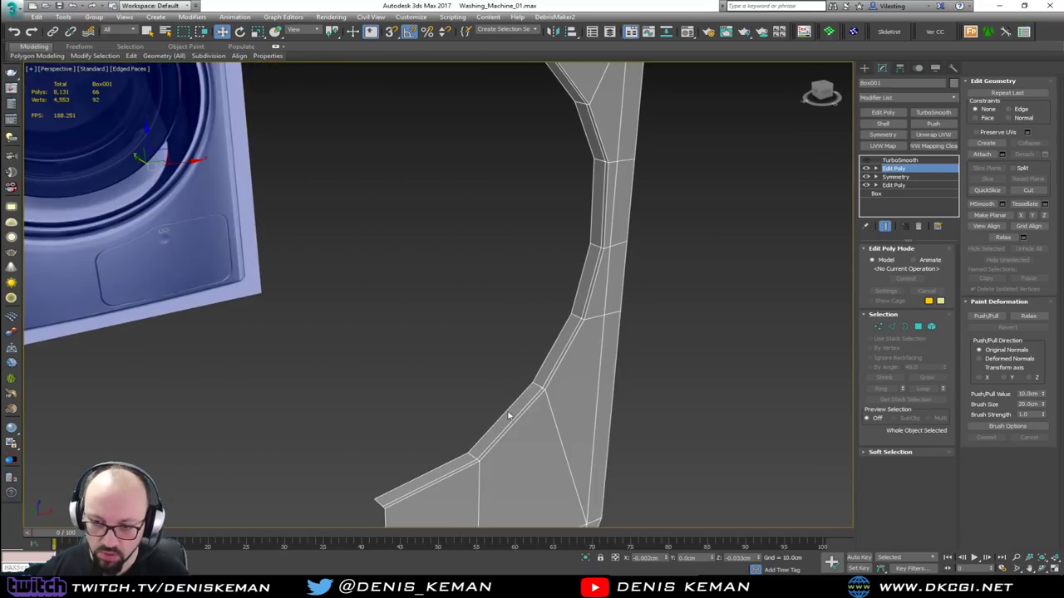
key("2")
double_click(469, 465)
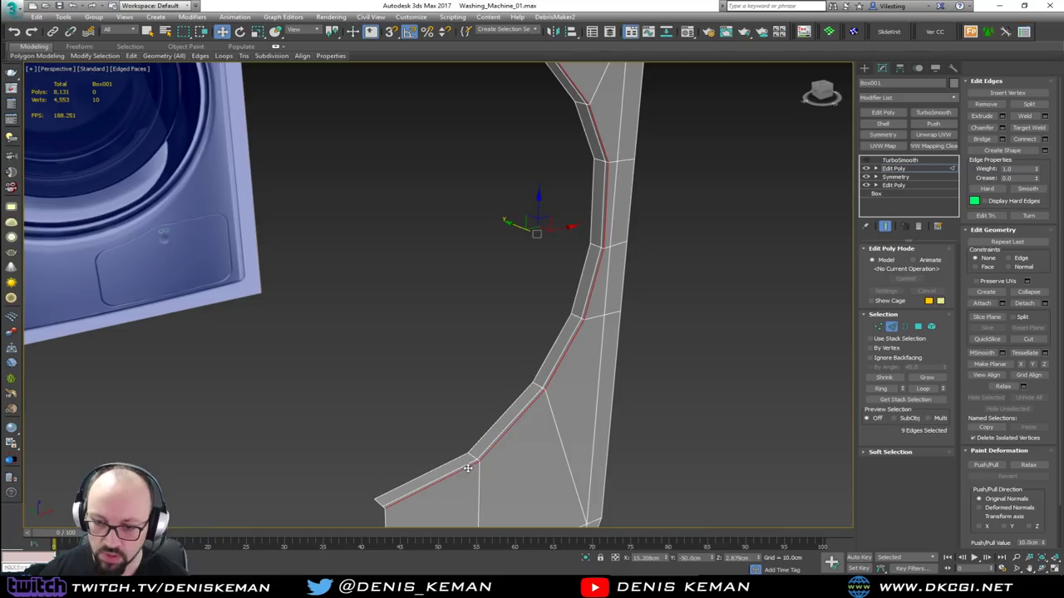
scroll(498, 385, "down", 5)
middle_click_drag(499, 385, 493, 256, "alt")
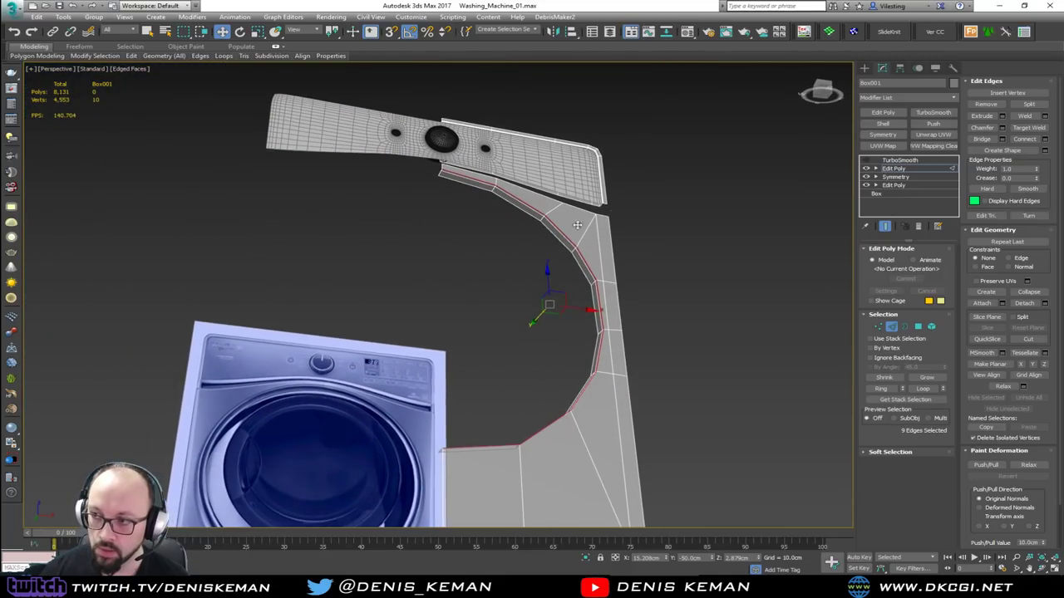
left_click(1047, 152)
left_click(508, 309)
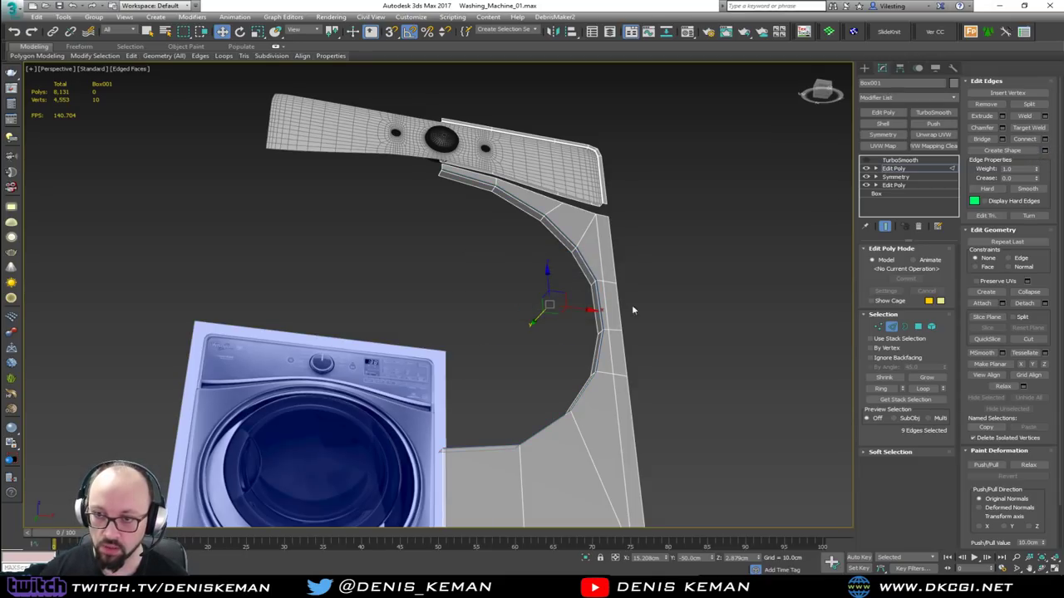
Select the new half-round spline, isolate it and enter its vertex level.
left_click(891, 327)
left_click(585, 252)
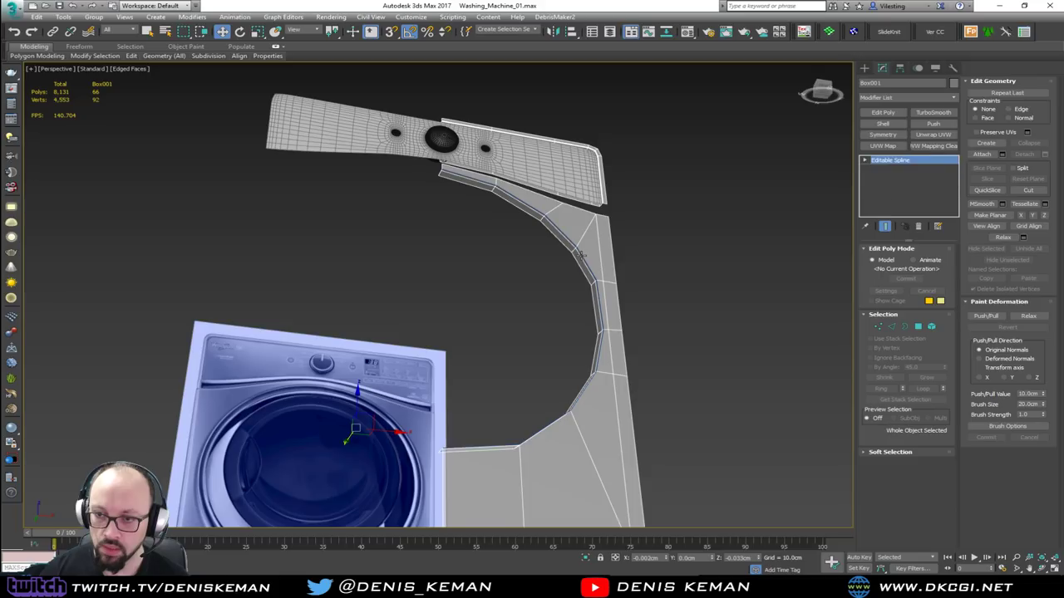
middle_click_drag(570, 278, 413, 276, "alt")
key("alt+q")
key("1")
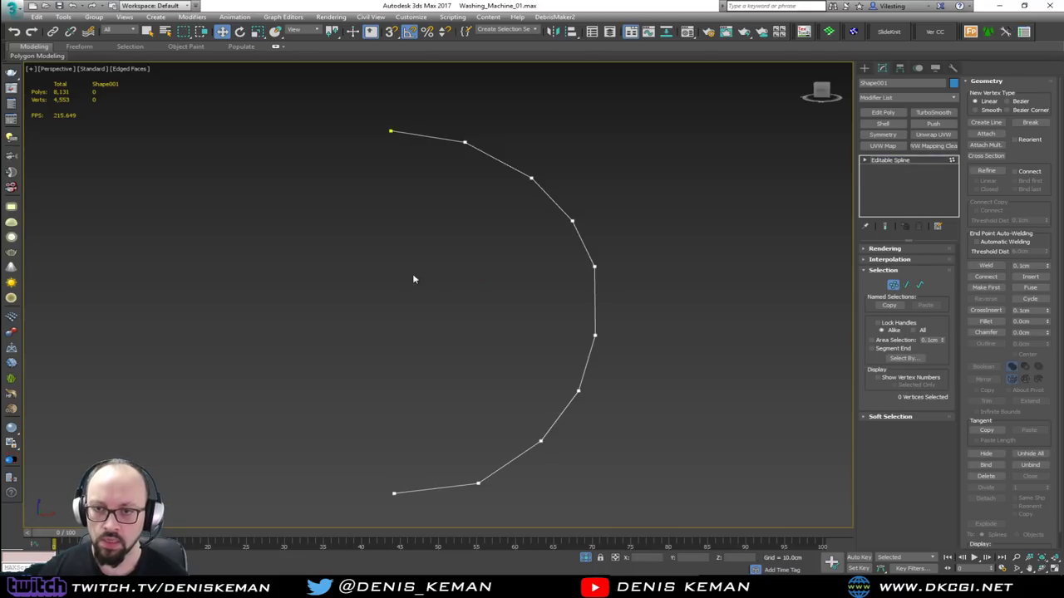
left_click(986, 170)
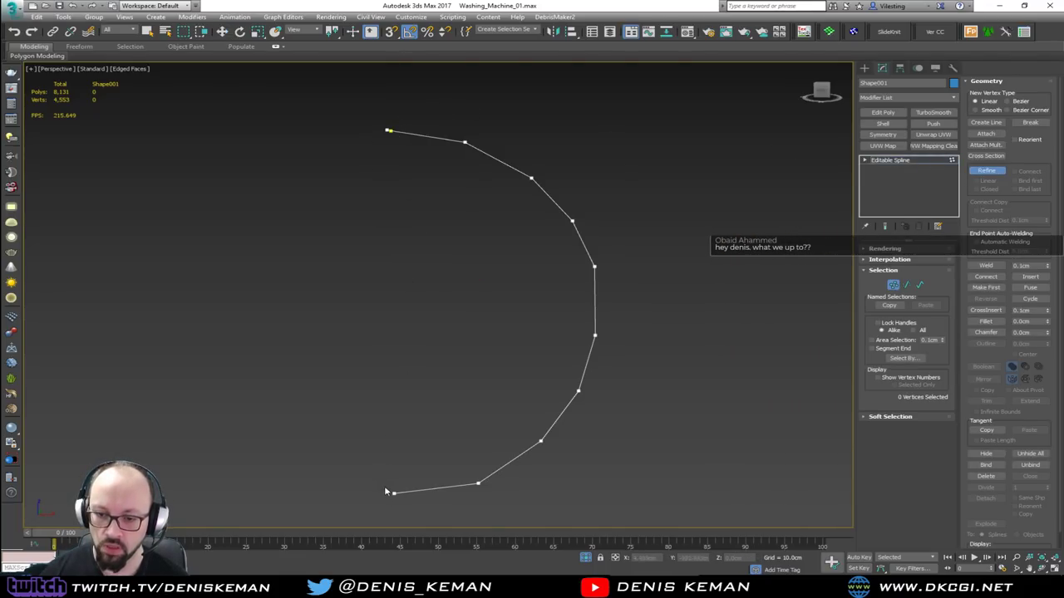
right_click(477, 407)
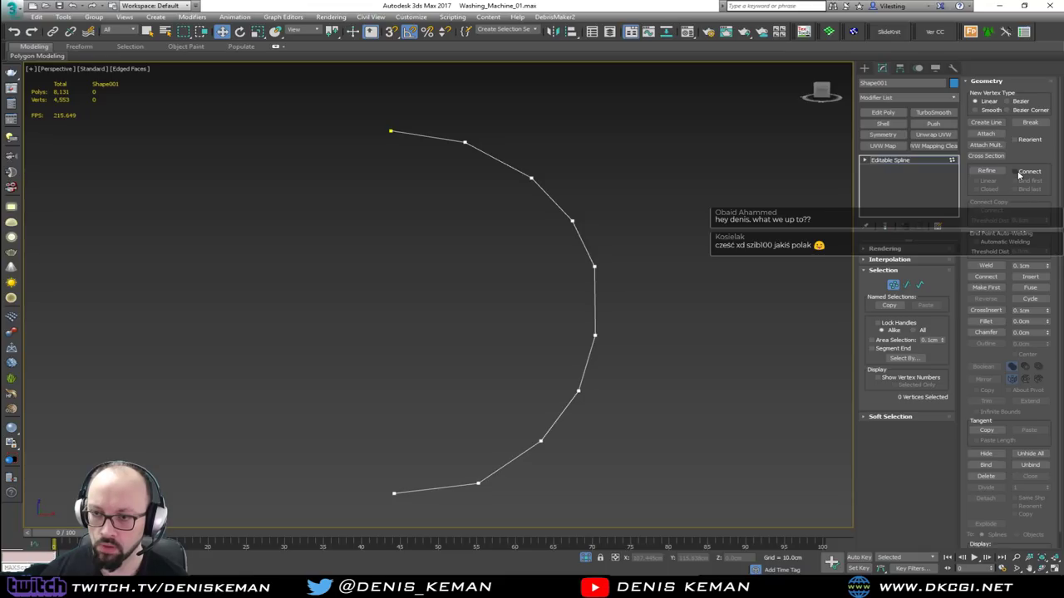
left_click(882, 112)
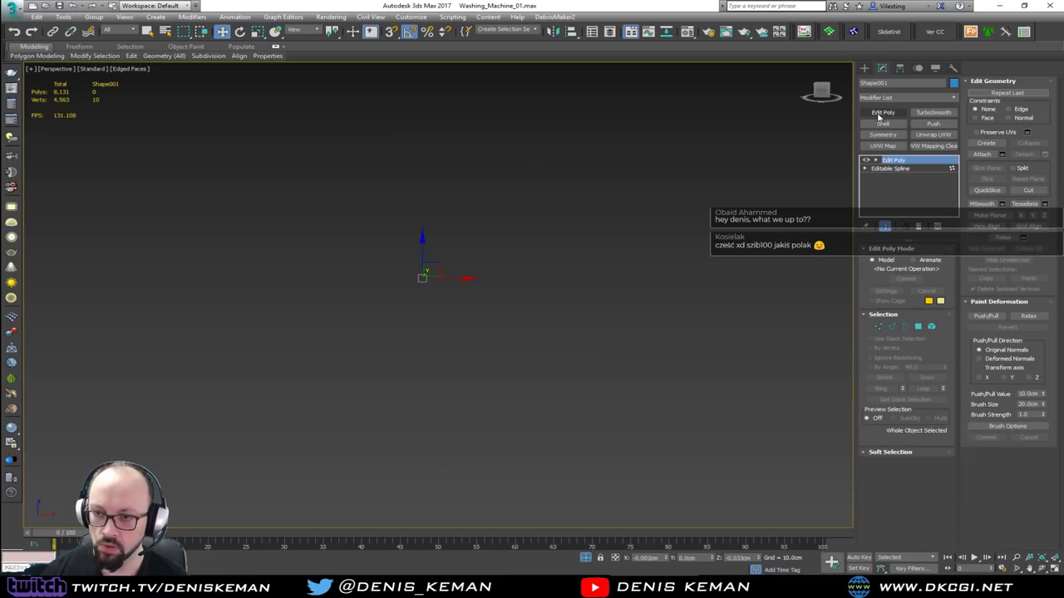
left_click(920, 228)
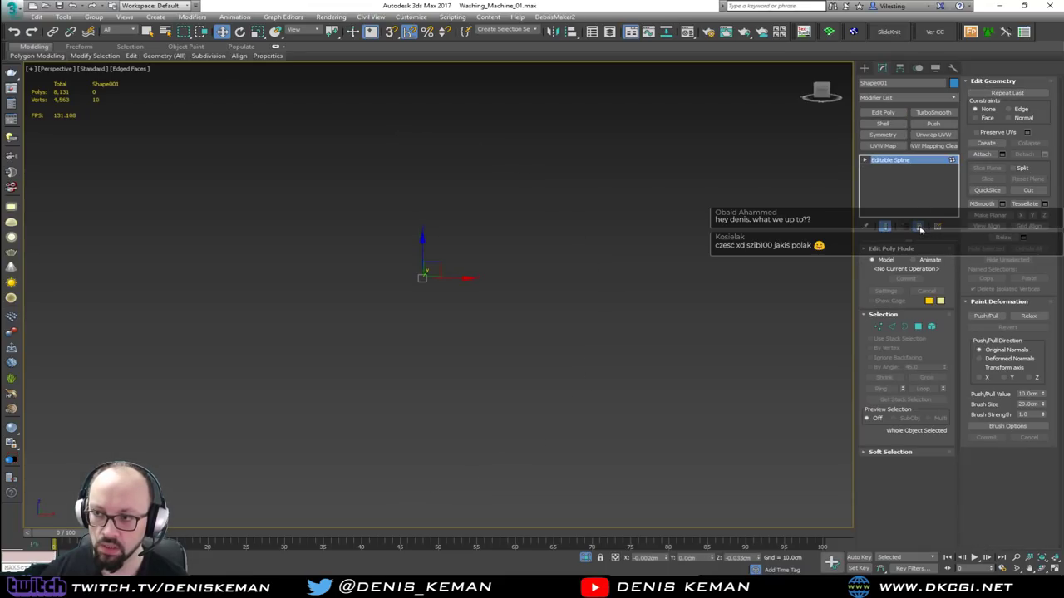
Close the half-round spline with a straight segment between its two open ends, using Refine with Connect enabled.
left_click(987, 170)
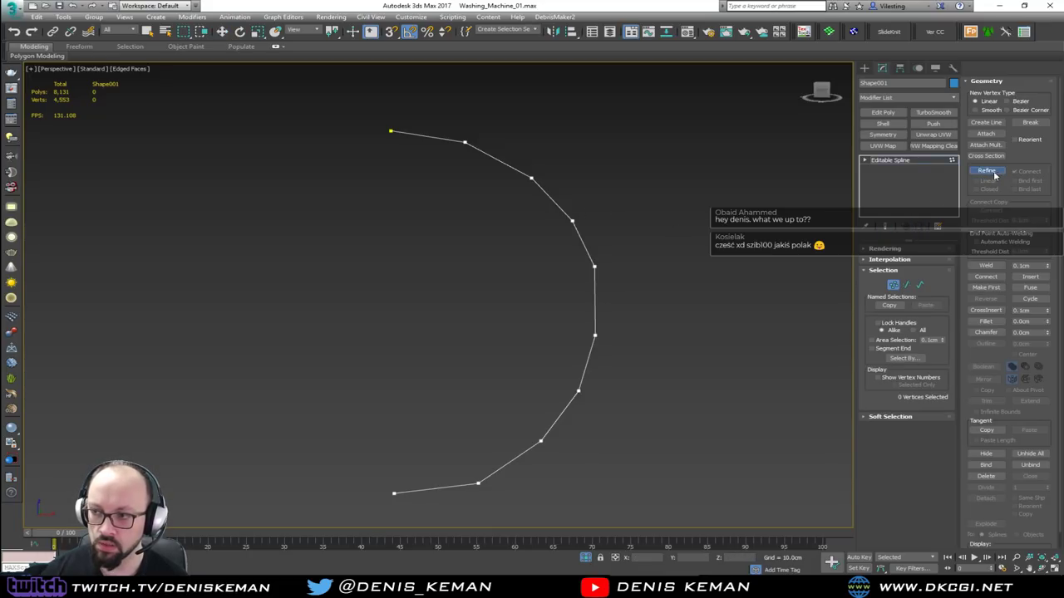
left_click(390, 130)
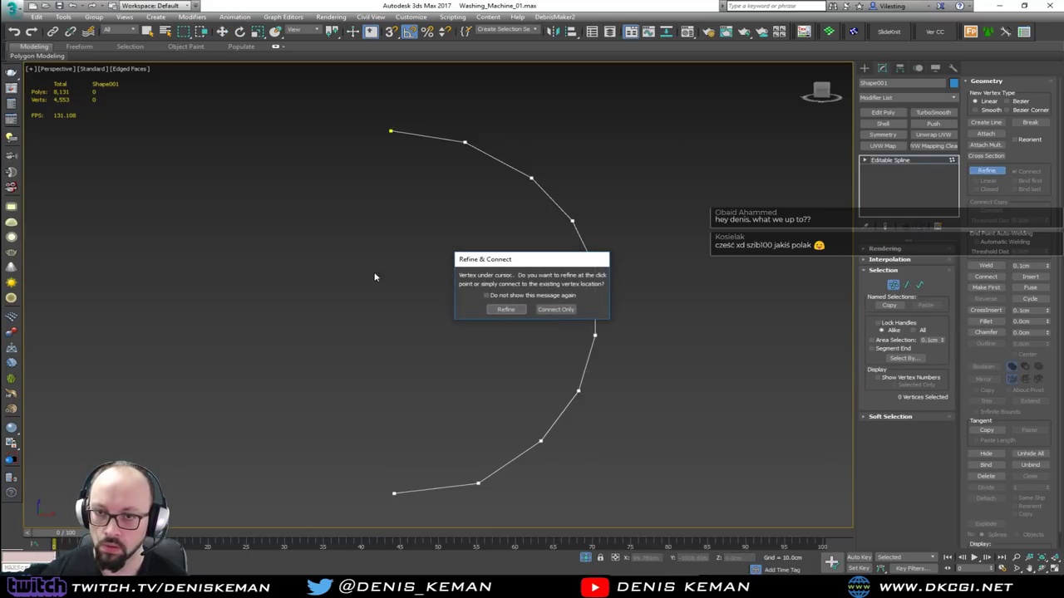
left_click(508, 310)
left_click(395, 491)
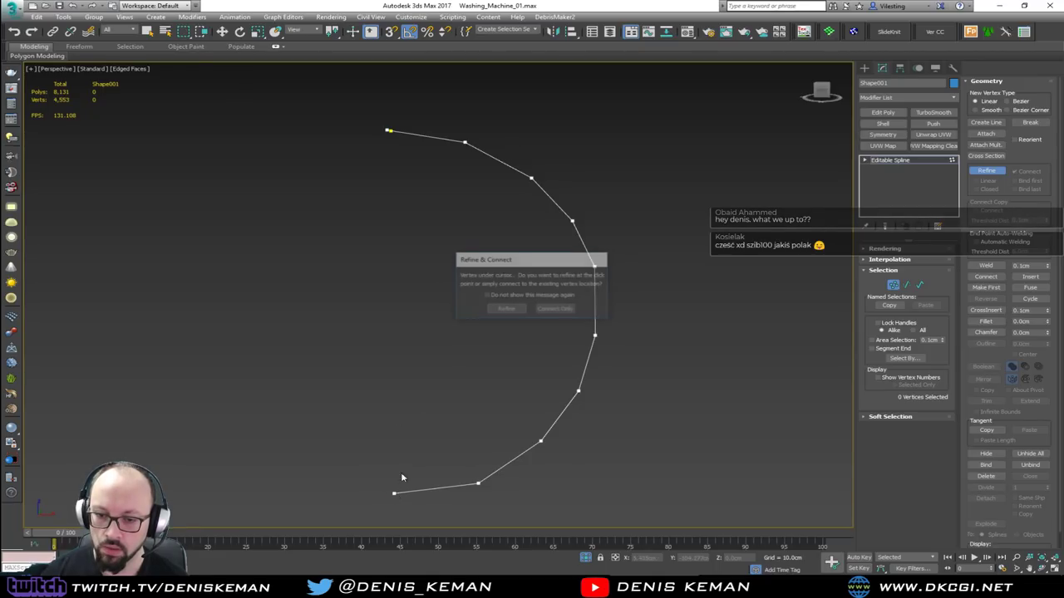
left_click(506, 310)
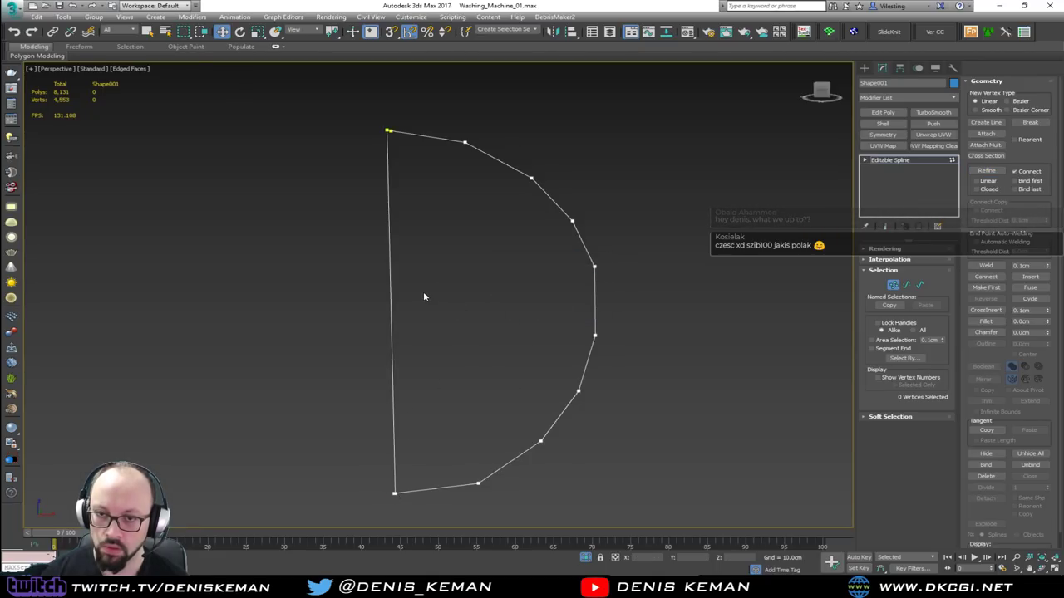
left_click(390, 131)
left_click(462, 163)
left_click(893, 284)
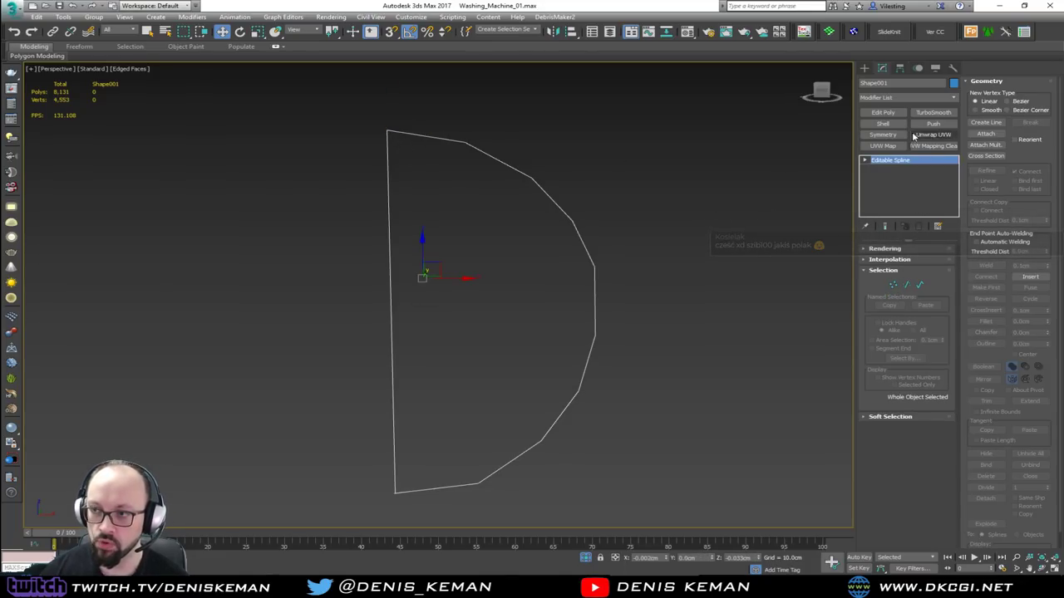
left_click(889, 113)
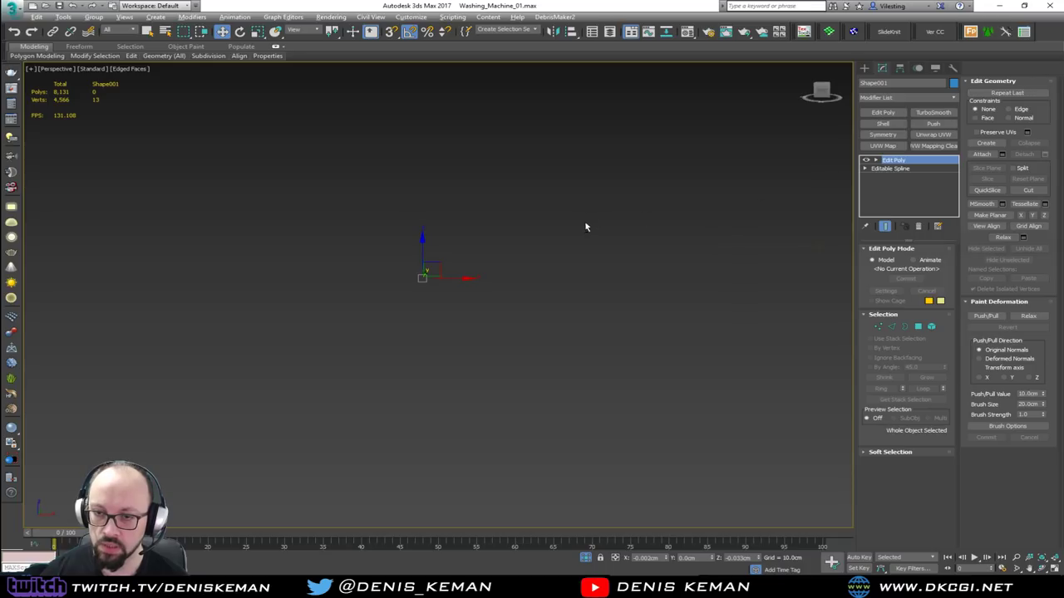
middle_click_drag(556, 250, 477, 243, "alt")
key("F3")
key("F3")
left_click(918, 226)
Weld the overlapping vertices at the spline's lower end with a weld threshold of 18.1 cm.
middle_click_drag(440, 183, 507, 249)
key("1")
left_click_drag(439, 196, 409, 243)
scroll(431, 272, "up", 3)
middle_click_drag(432, 272, 449, 194)
middle_click_drag(477, 365, 483, 315)
scroll(483, 315, "down", 3)
left_click_drag(489, 404, 453, 457)
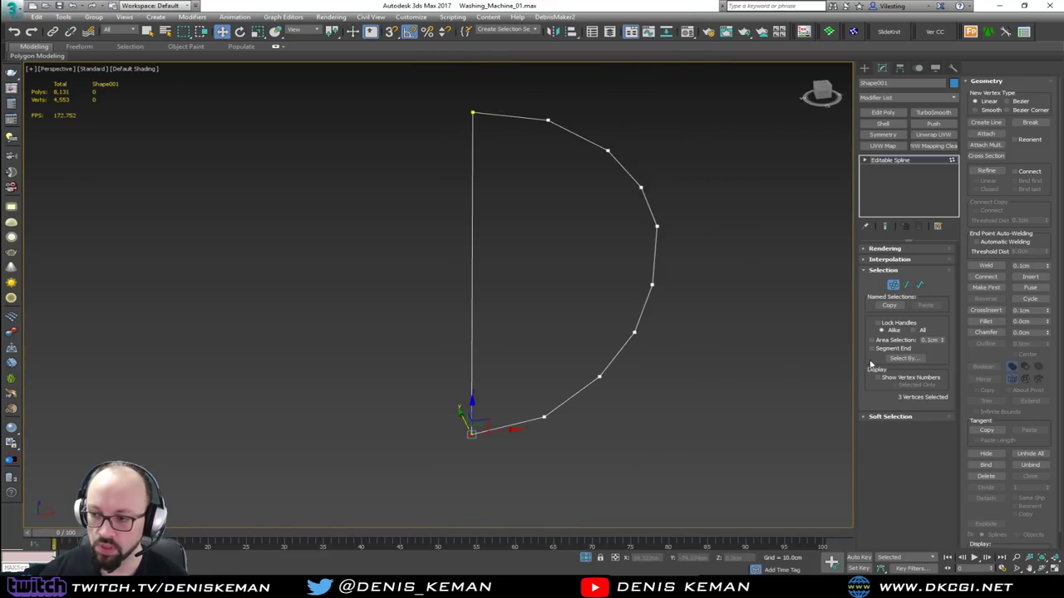
left_click(987, 266)
left_click_drag(1048, 266, 1047, 191)
left_click(977, 267)
left_click(522, 375)
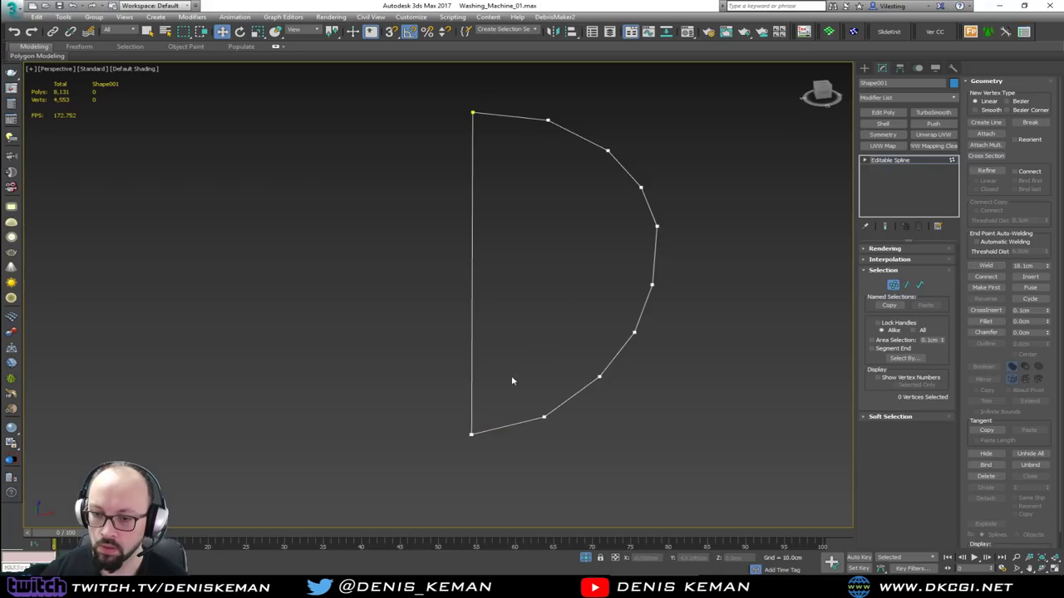
left_click(472, 434)
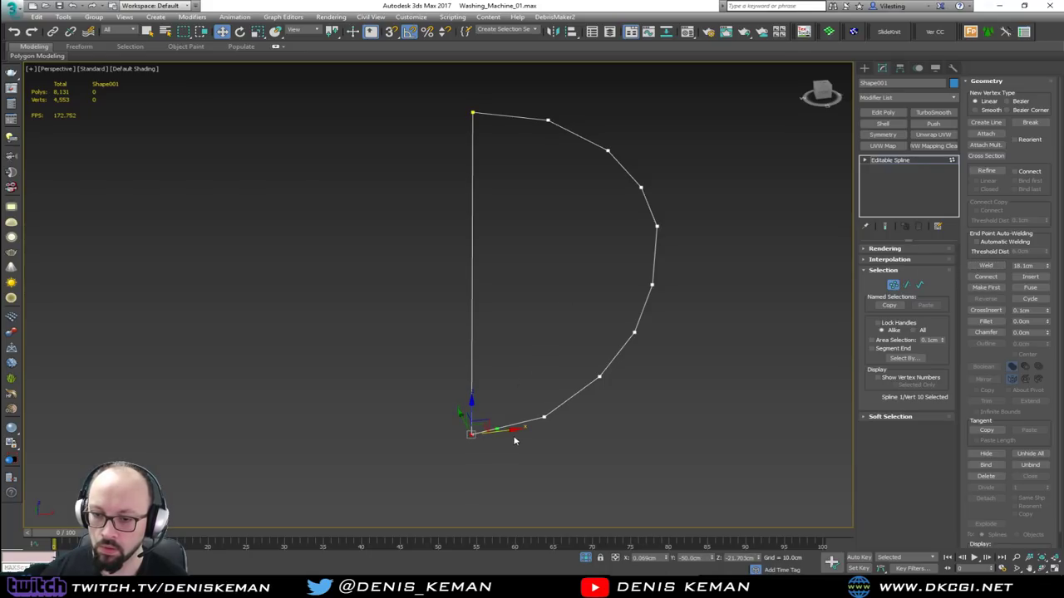
left_click_drag(499, 446, 453, 424)
left_click(986, 266)
Weld the overlapping vertices at the spline's upper end.
left_click(491, 346)
left_click(472, 112)
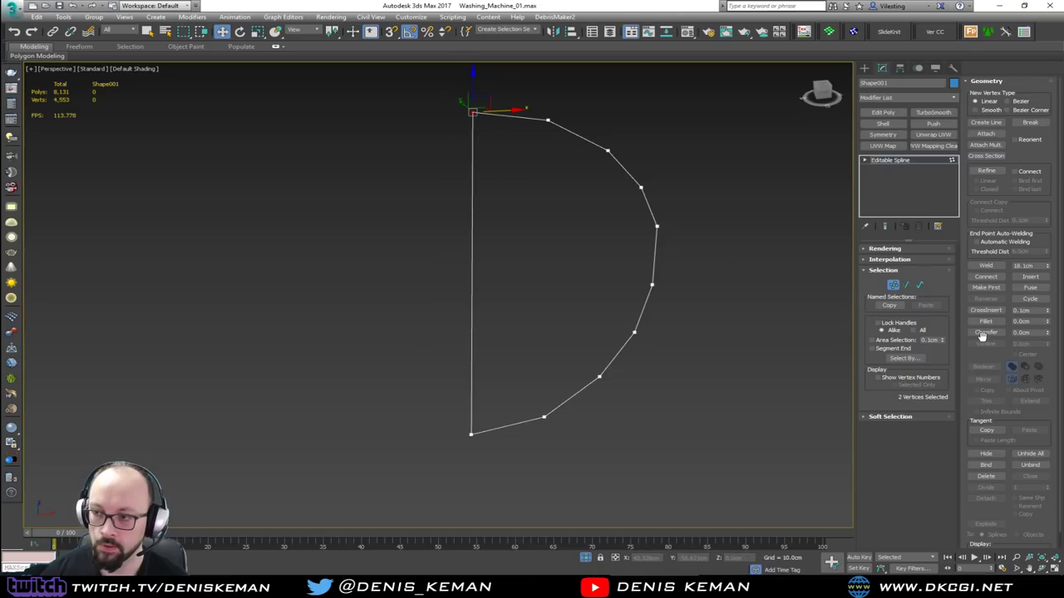
left_click(986, 266)
Convert the closed spline to a face with an Edit Poly modifier and mirror it across X with Symmetry in the front view.
left_click(890, 159)
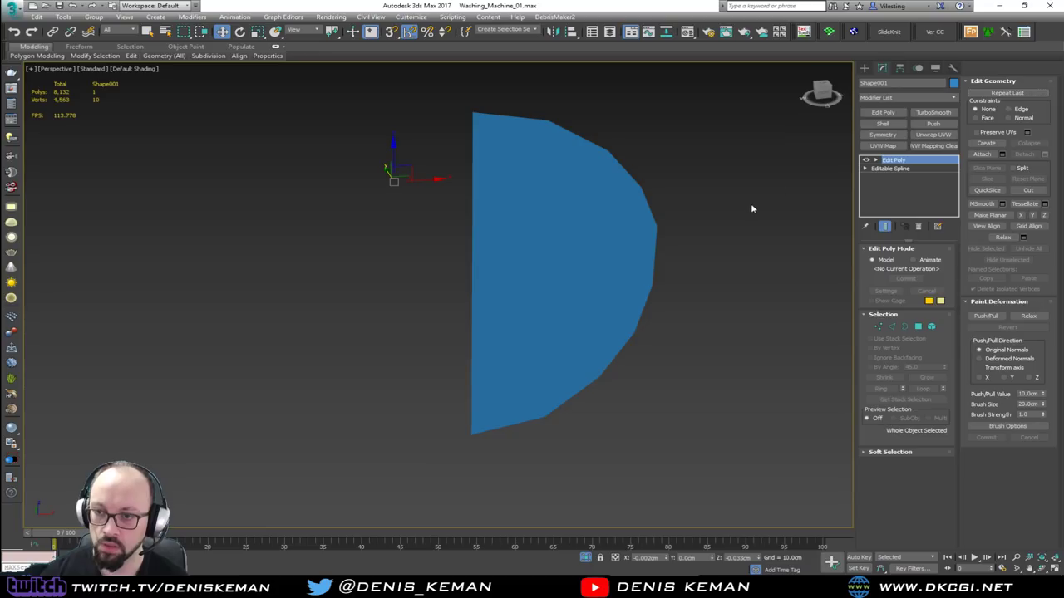
key("alt+w")
left_click(677, 245)
key("alt+w")
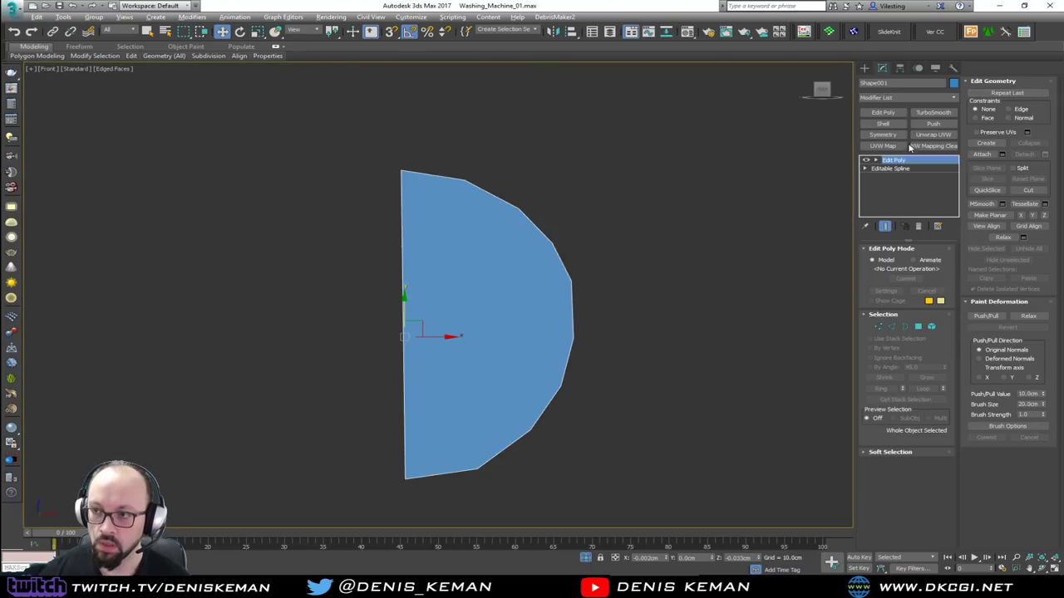
left_click(883, 135)
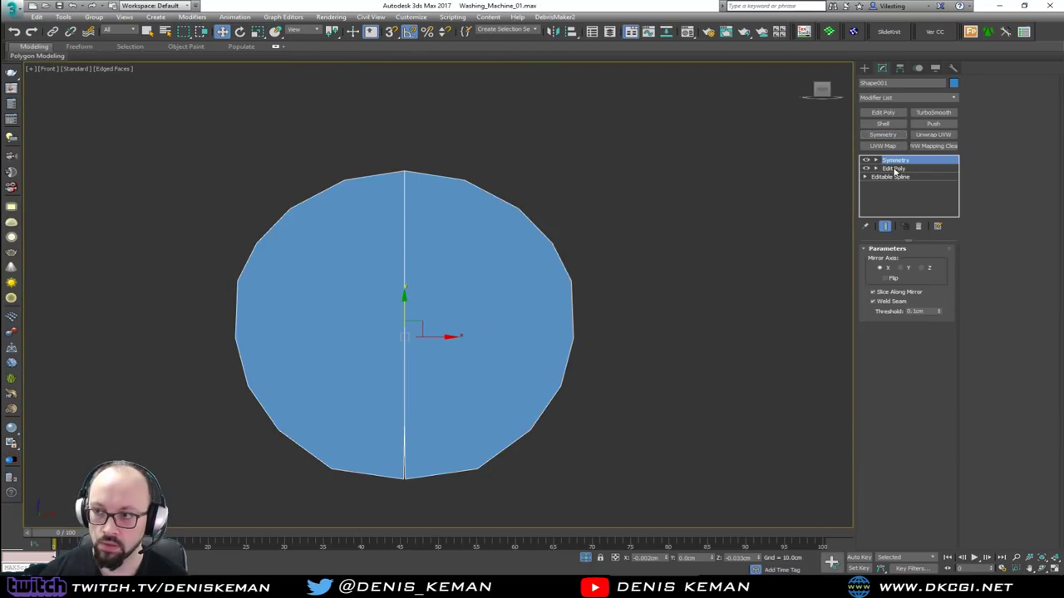
Align the half disc's bottom vertex with the mirror line in the Edit Poly below Symmetry, and end the isolation.
left_click(894, 169)
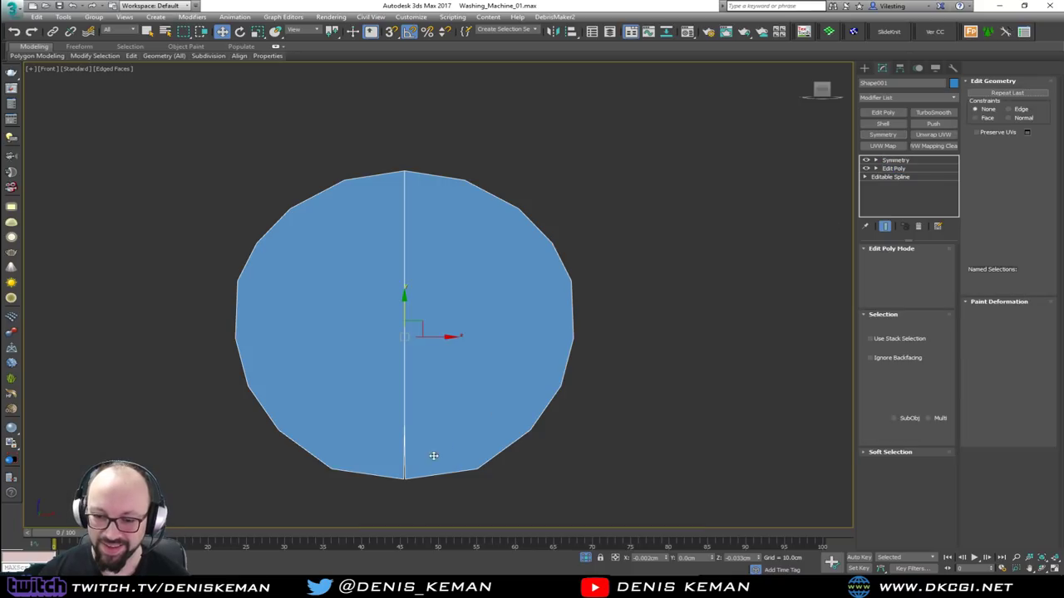
left_click(405, 479)
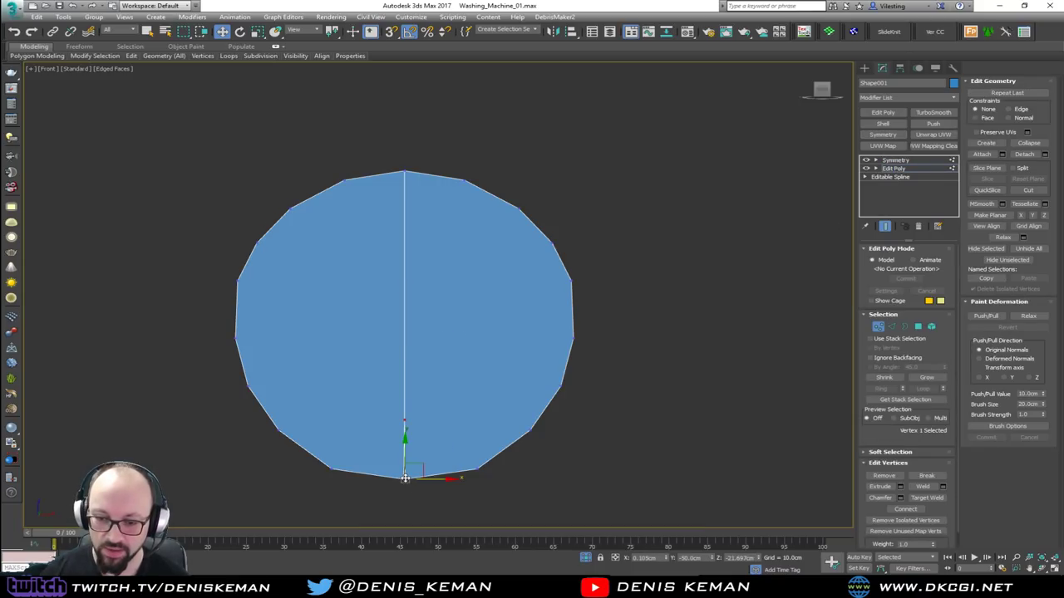
left_click(448, 397)
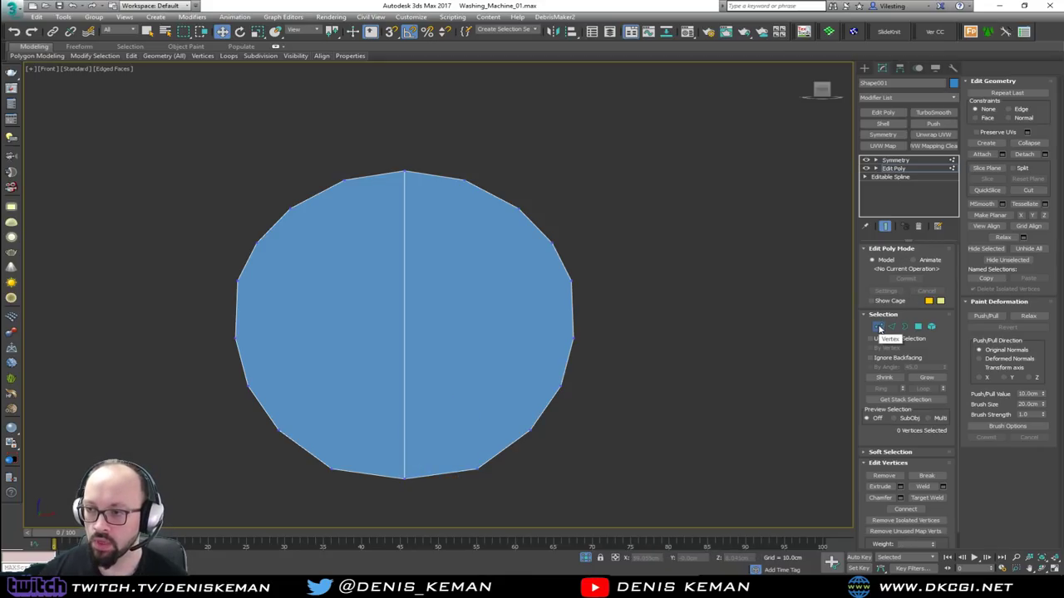
right_click(572, 300)
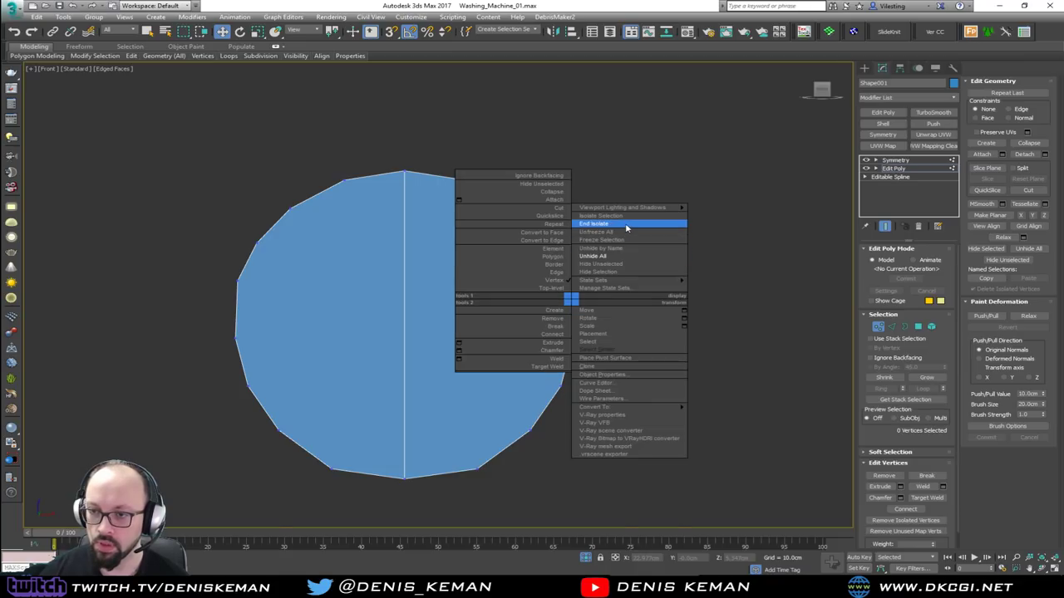
left_click(627, 228)
middle_click_drag(516, 289, 528, 234)
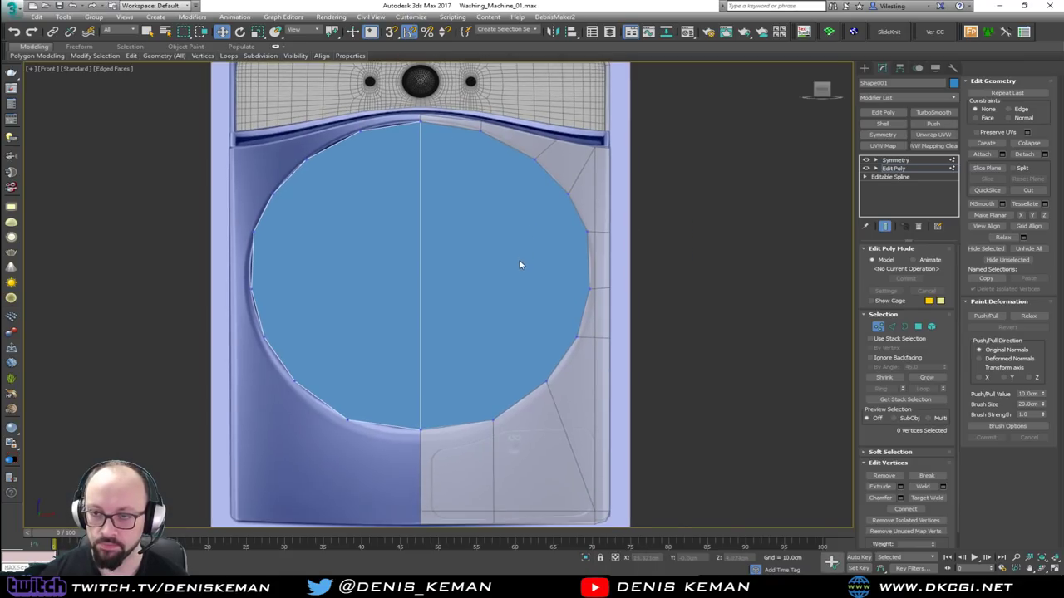
Inset the half disc's polygon slightly to form a narrow ring along the door opening.
key("4")
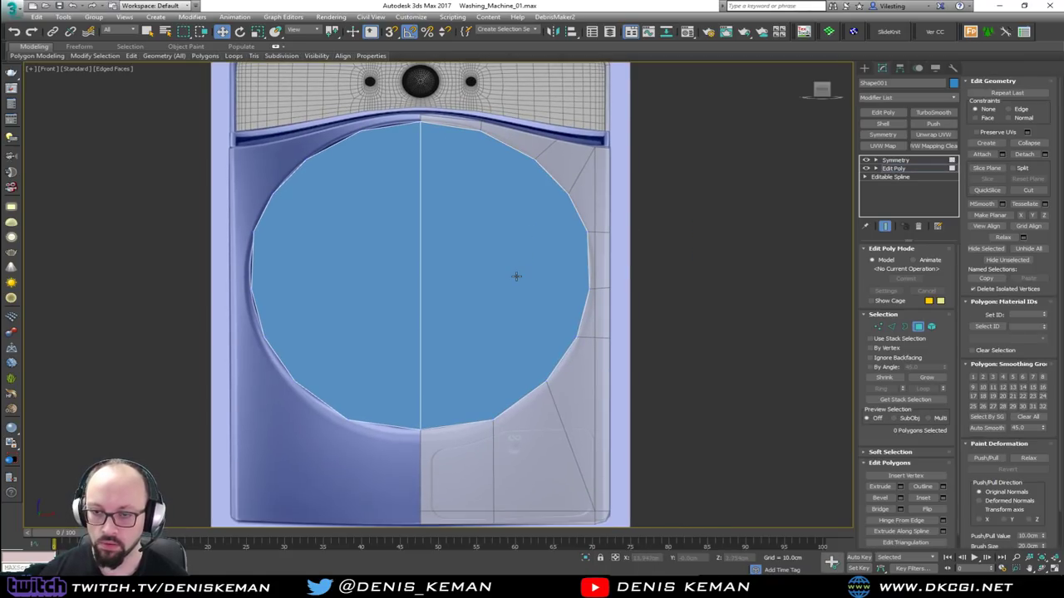
left_click(515, 276)
key("r")
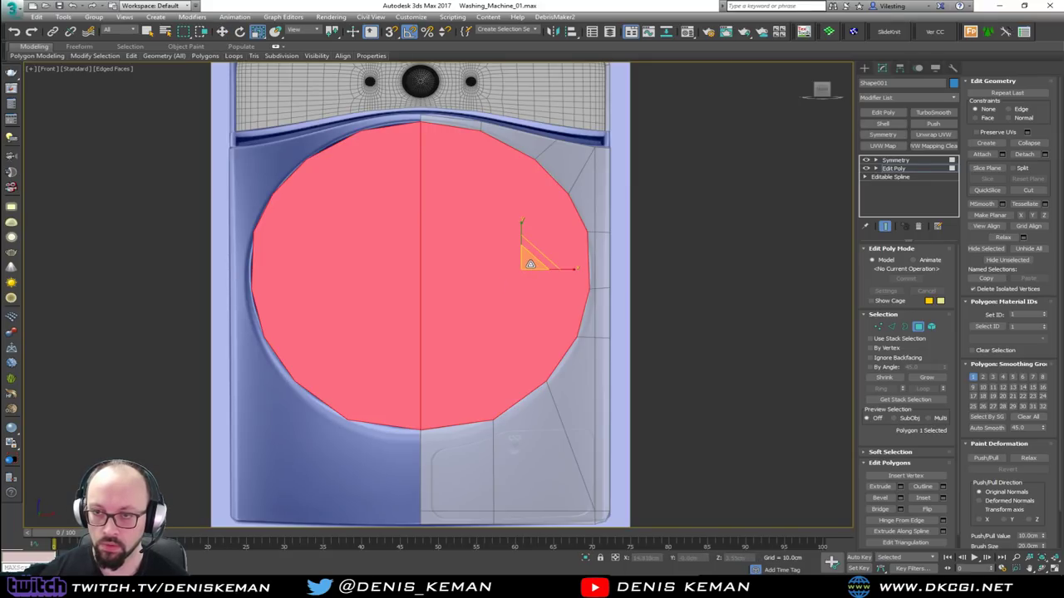
left_click(923, 498)
left_click_drag(508, 285, 505, 294)
right_click(455, 321)
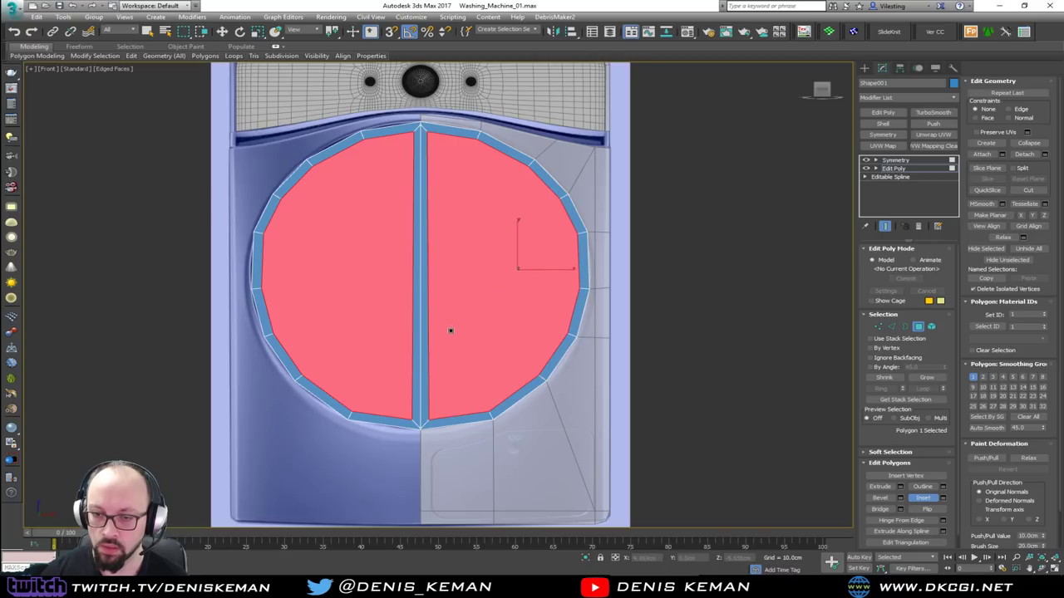
Move the inset's straight inner edge across the centre seam so the mirrored halves meet.
key("2")
key("w")
left_click_drag(472, 276, 460, 281)
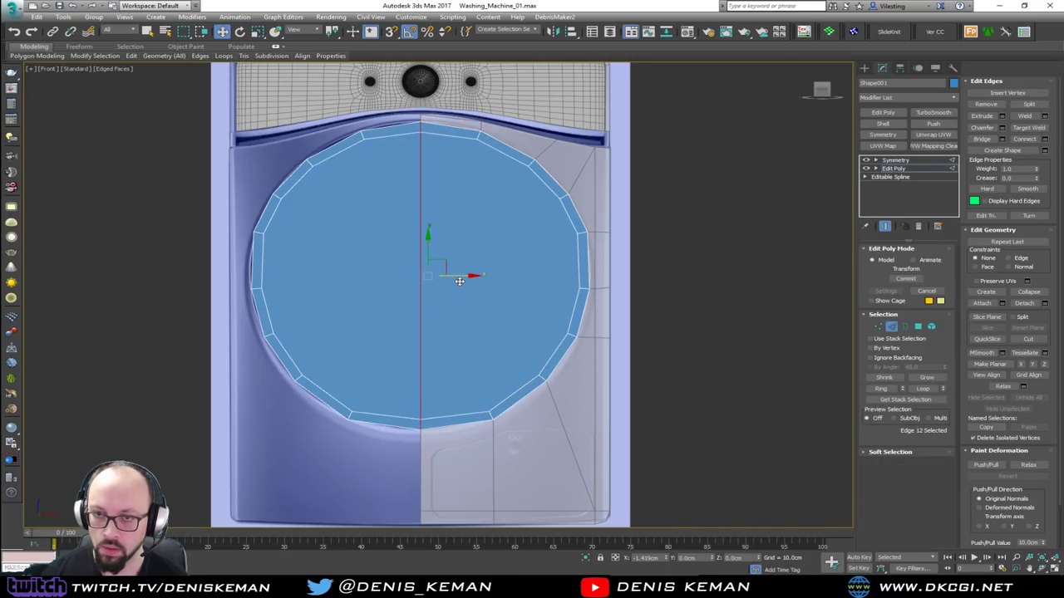
Delete the disc's inner polygon so only the ring remains, and leave the polygon level.
key("4")
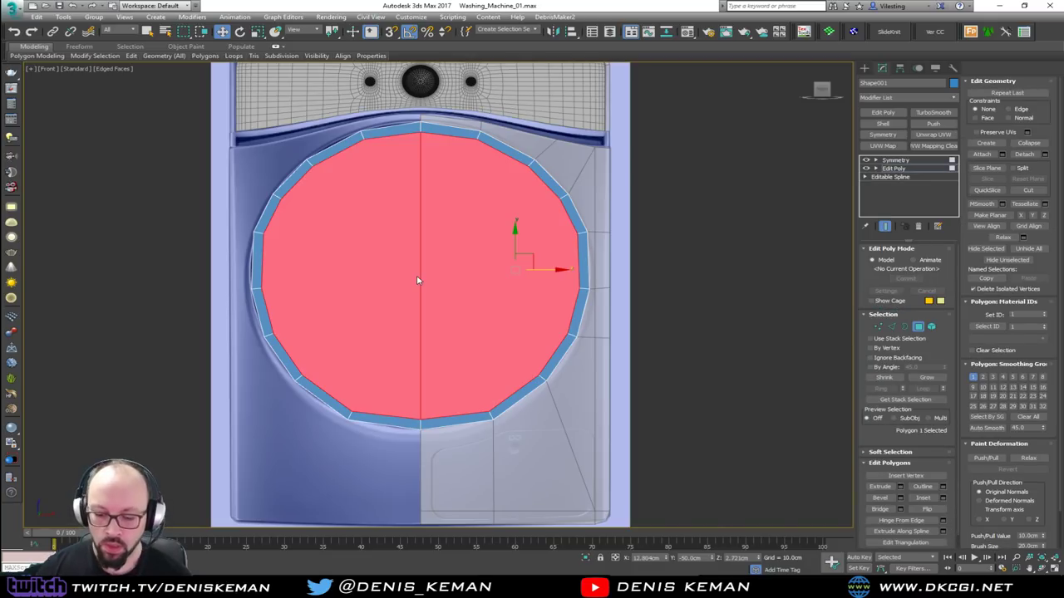
key("Delete")
key("4")
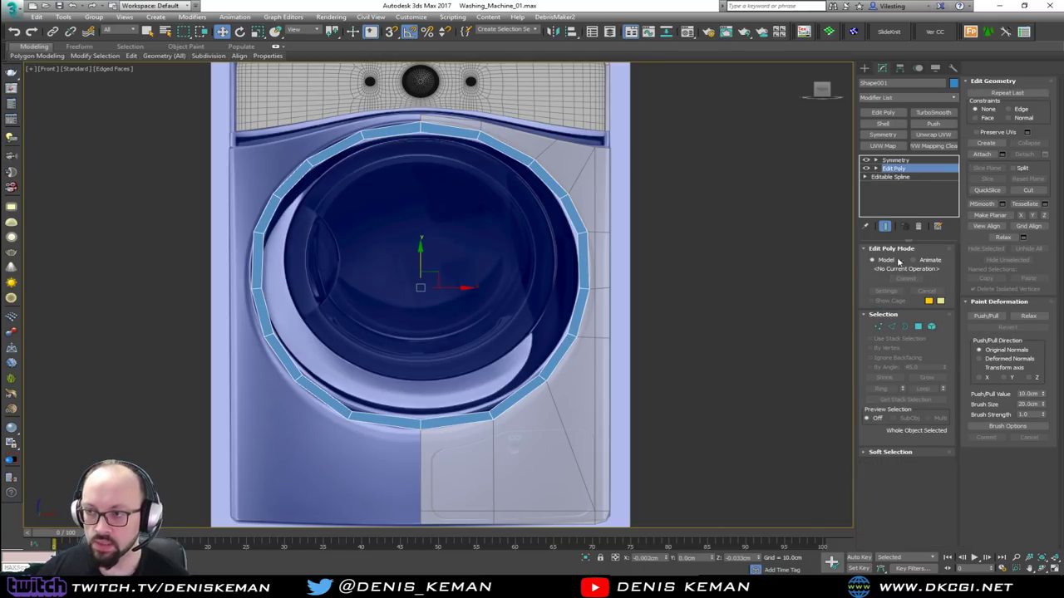
Collapse the door ring's modifier stack, from Symmetry down, into a single Editable Poly.
left_click(906, 163)
right_click(906, 164)
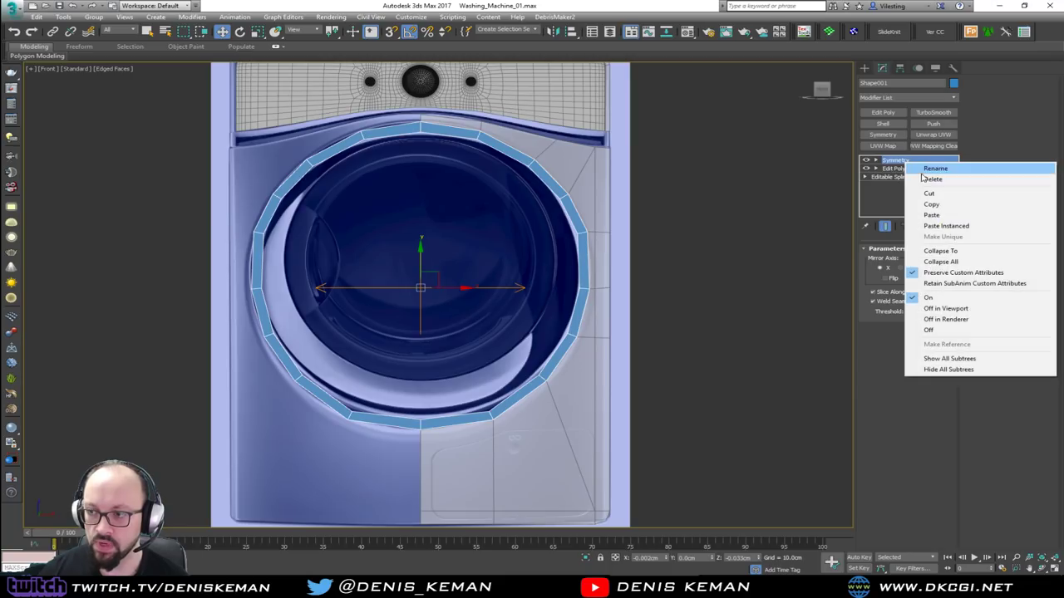
left_click(960, 253)
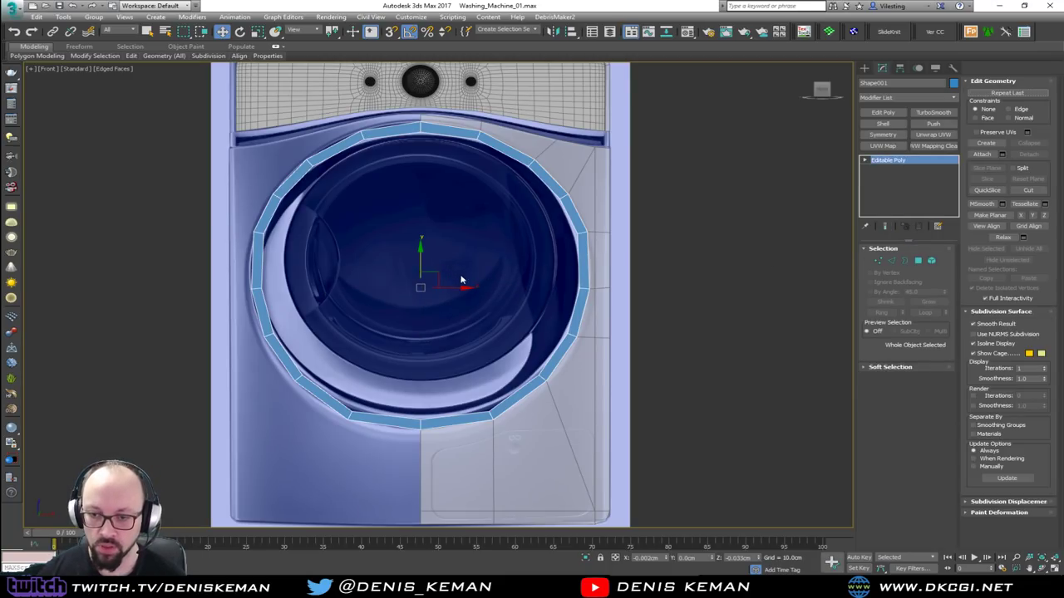
key("alt+x")
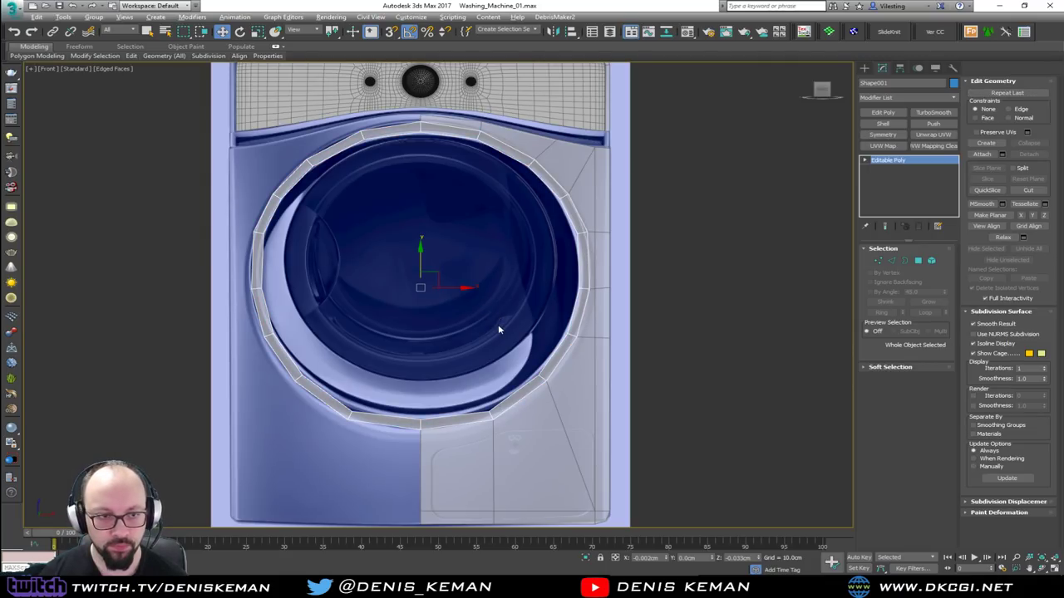
middle_click_drag(499, 330, 504, 306)
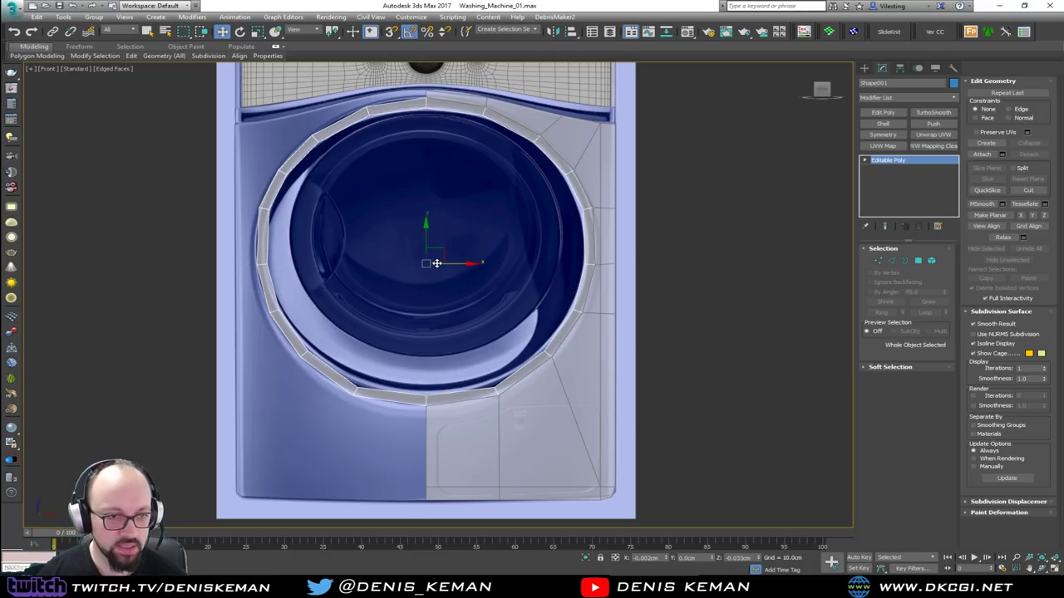
middle_click_drag(421, 221, 421, 278)
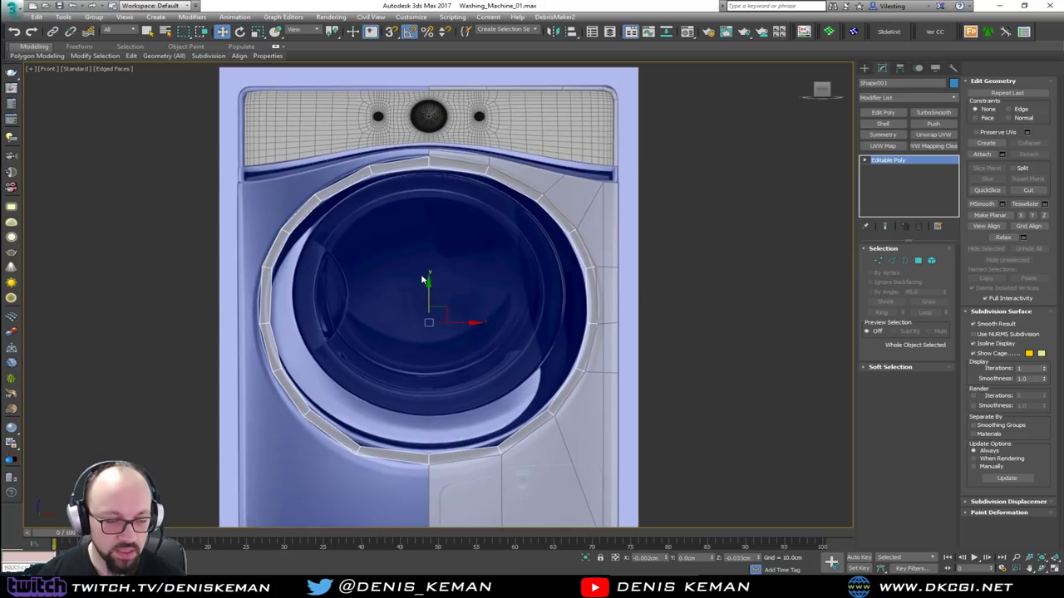
scroll(421, 280, "up", 2)
scroll(422, 280, "up", 2)
scroll(416, 256, "down", 3)
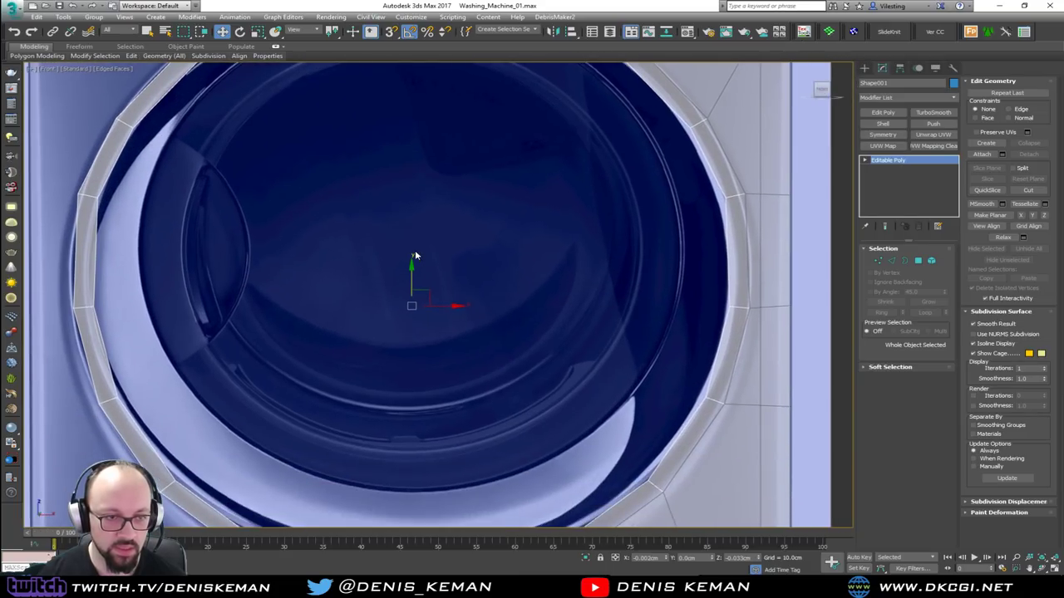
scroll(414, 253, "down", 3)
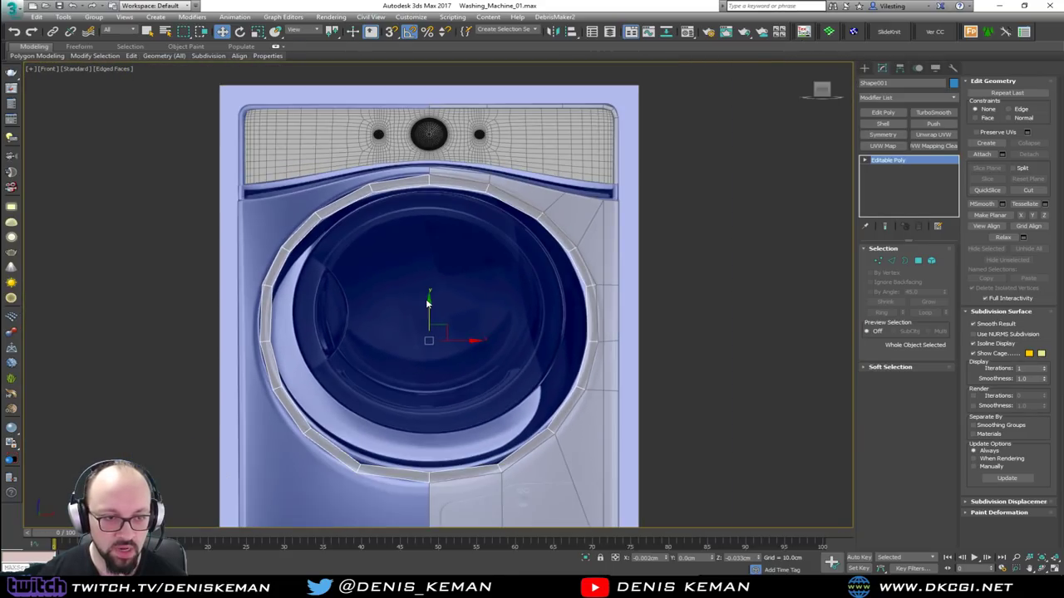
Turn on TurboSmooth for the washing machine's half body panel in the perspective view.
key("alt+w")
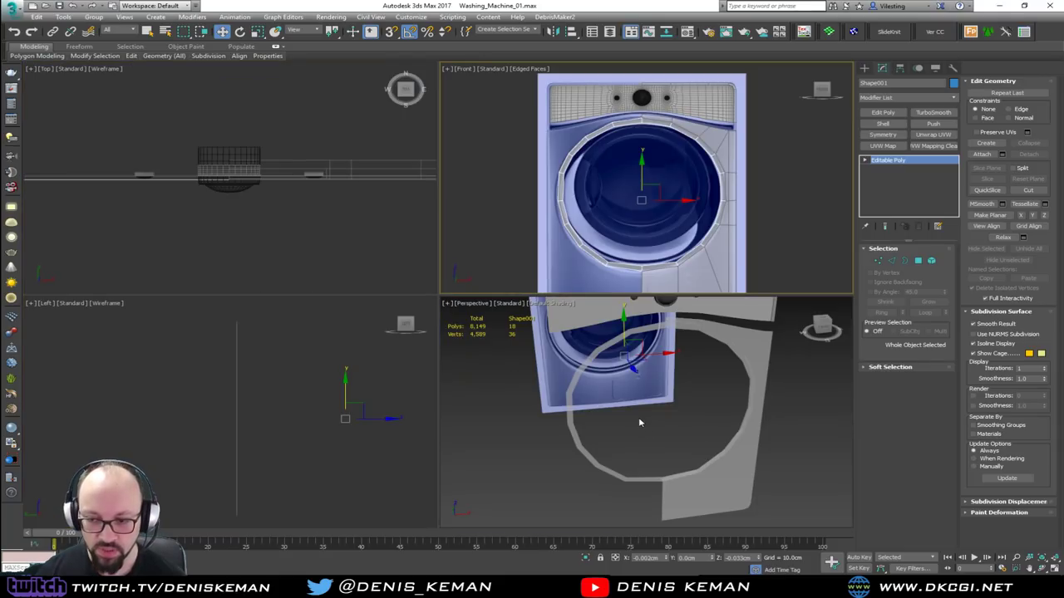
middle_click(638, 418)
key("alt+w")
middle_click_drag(575, 345, 531, 343, "alt")
left_click(531, 342)
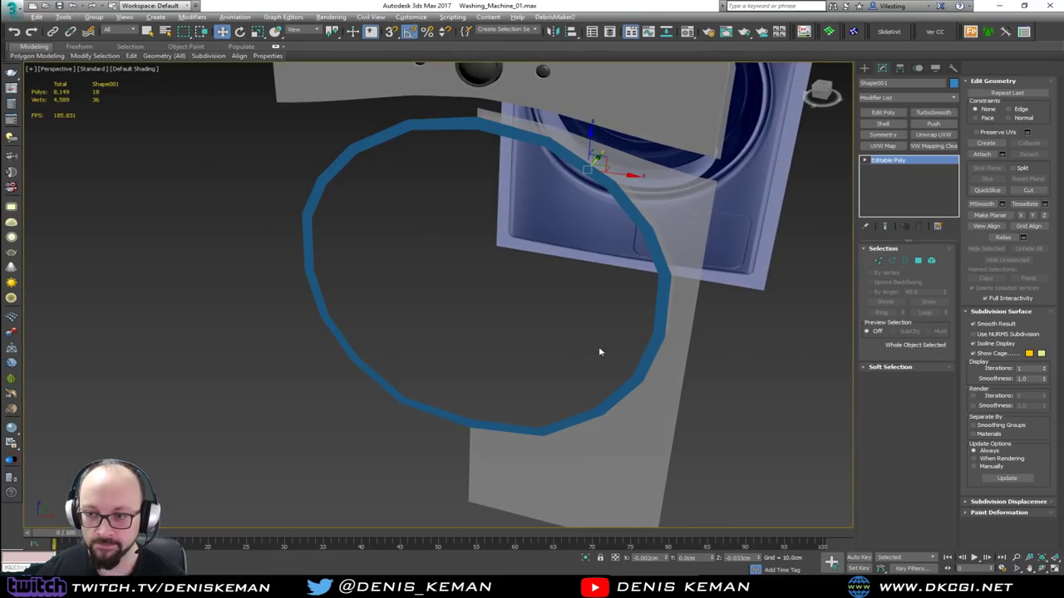
left_click(866, 160)
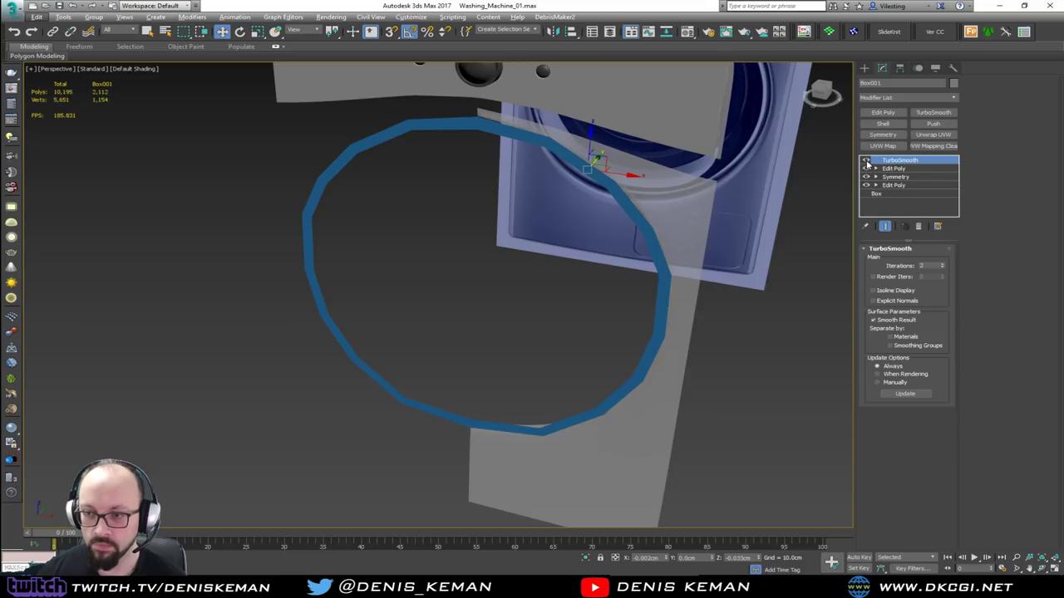
left_click(743, 437)
middle_click_drag(743, 438, 663, 352, "alt")
left_click(663, 353)
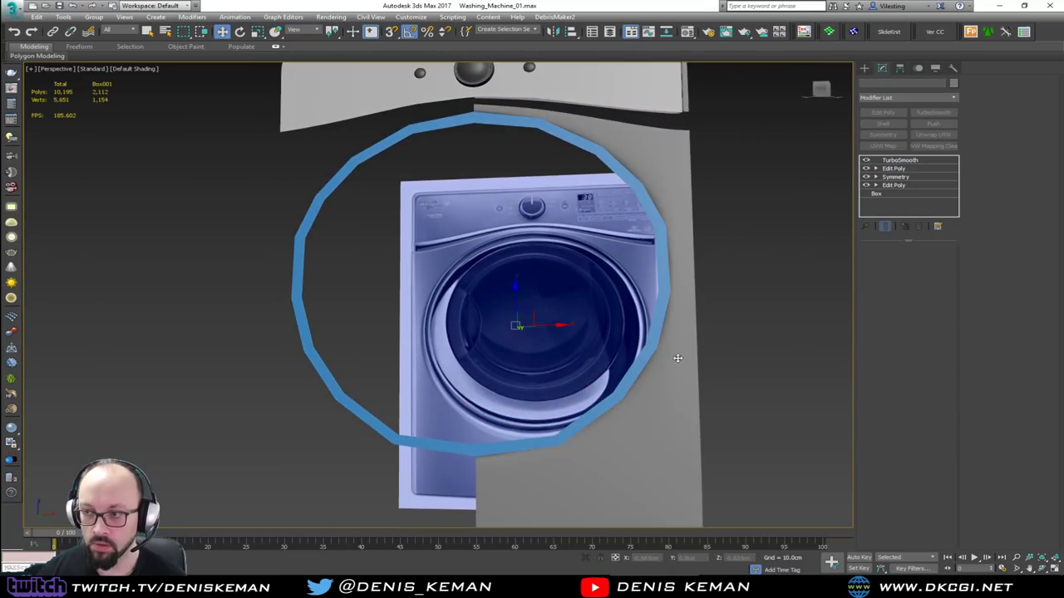
left_click(774, 365)
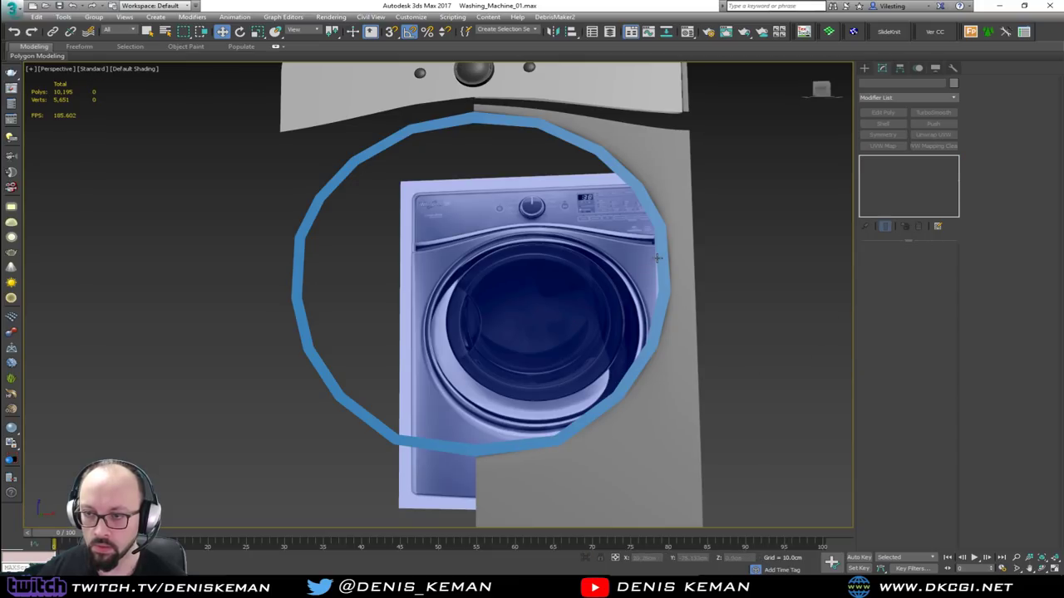
Extend the door ring's inner border inward as a new band of polygons, scaled to about 79% in the front view.
left_click(657, 259)
middle_click_drag(587, 278, 596, 285, "alt")
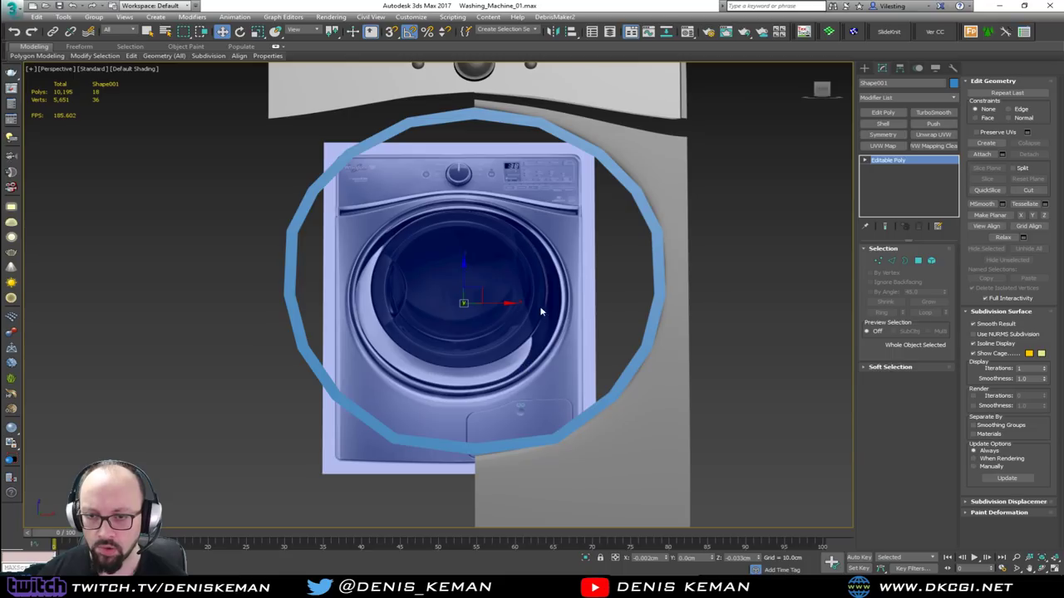
key("alt+w")
key("alt+w")
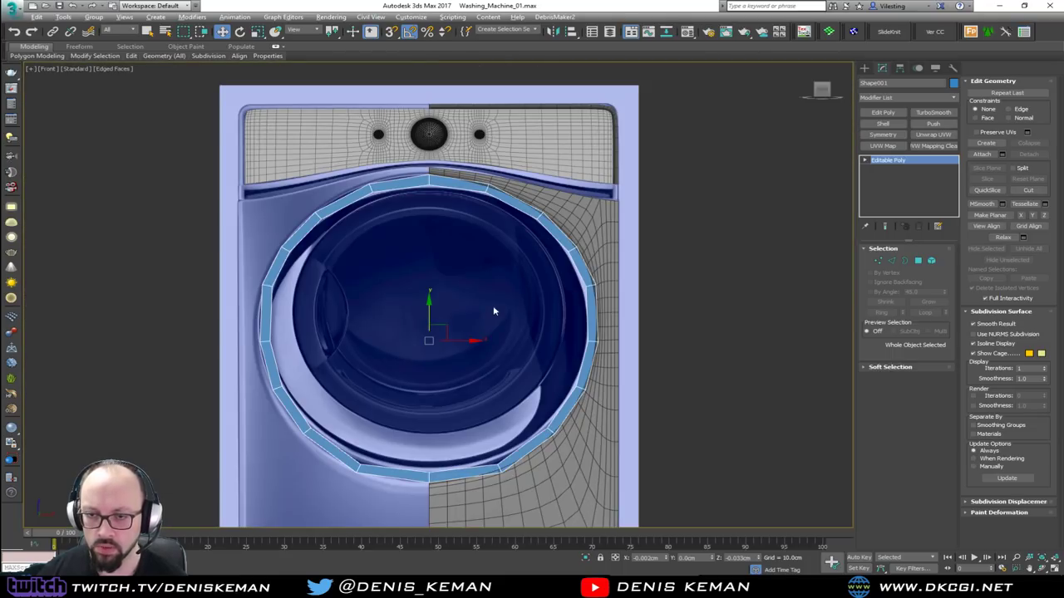
key("3")
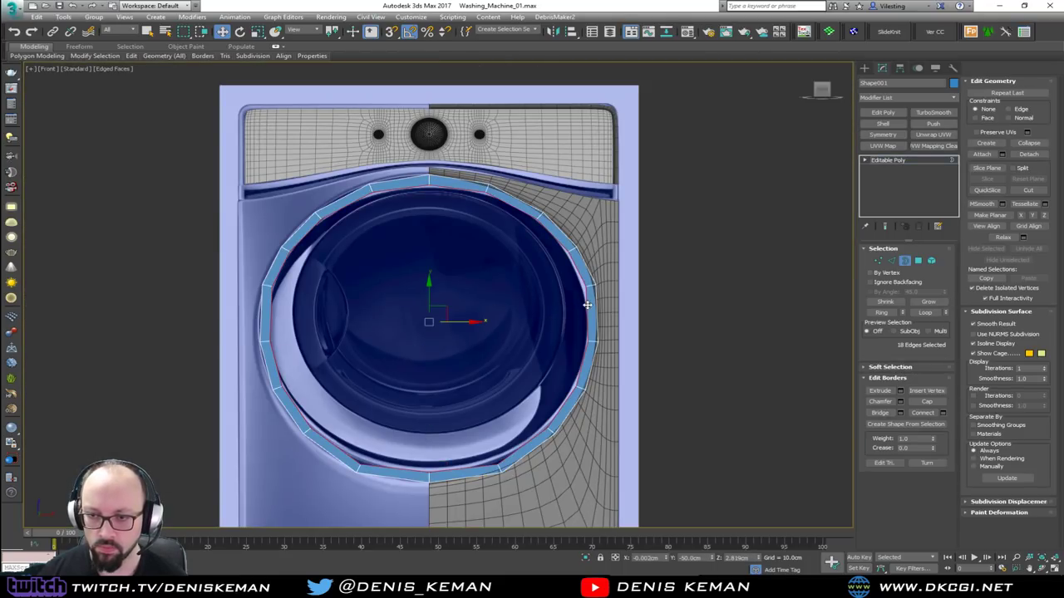
key("r")
left_click_drag(439, 317, 438, 328, "shift")
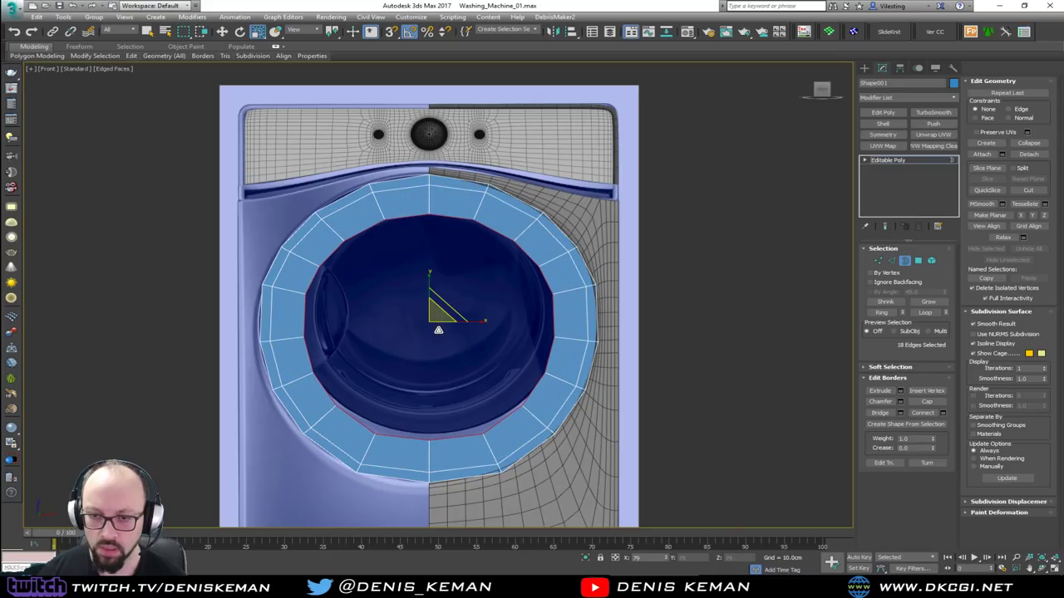
Move the ring's inner border back about 4.48 cm along Y to give the door opening depth.
key("alt+w")
right_click(644, 416)
key("alt+w")
middle_click_drag(644, 416, 555, 366, "alt")
key("w")
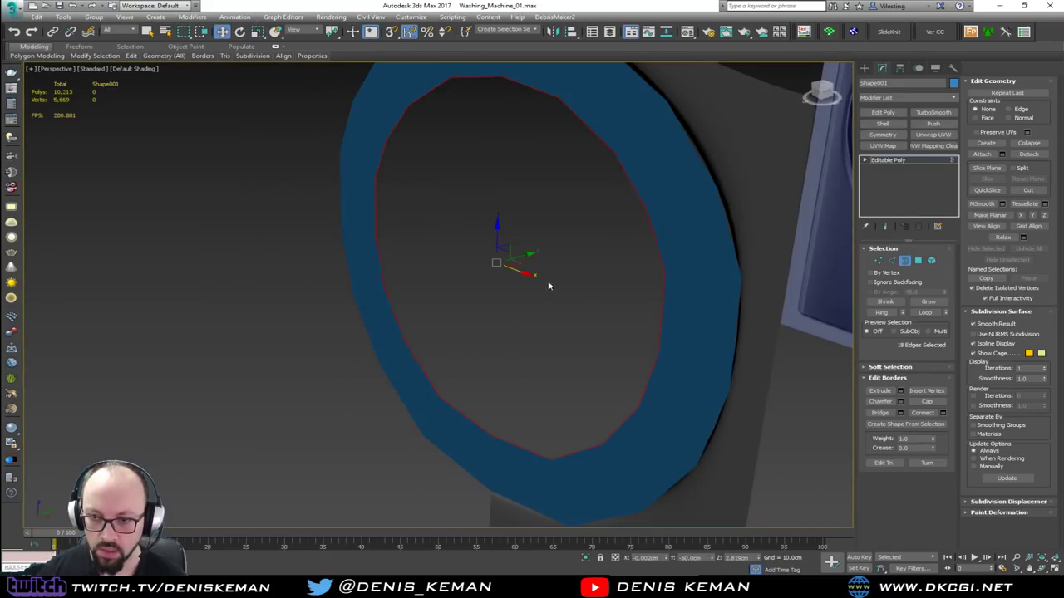
left_click_drag(522, 257, 567, 250)
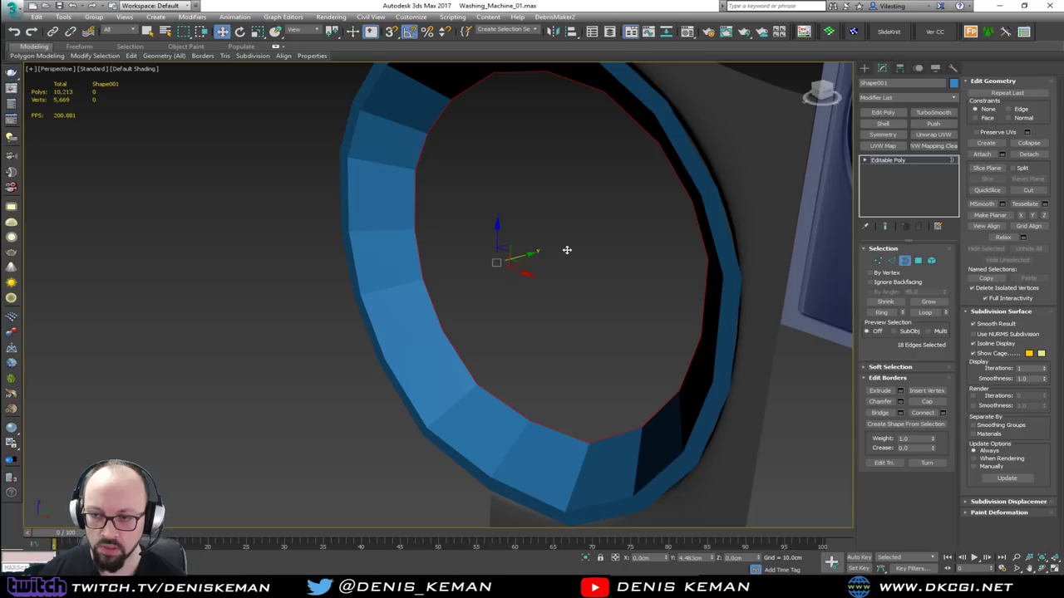
Extend the door ring's outer border slightly outward as a new narrow band, working in wireframe display.
left_click(740, 262)
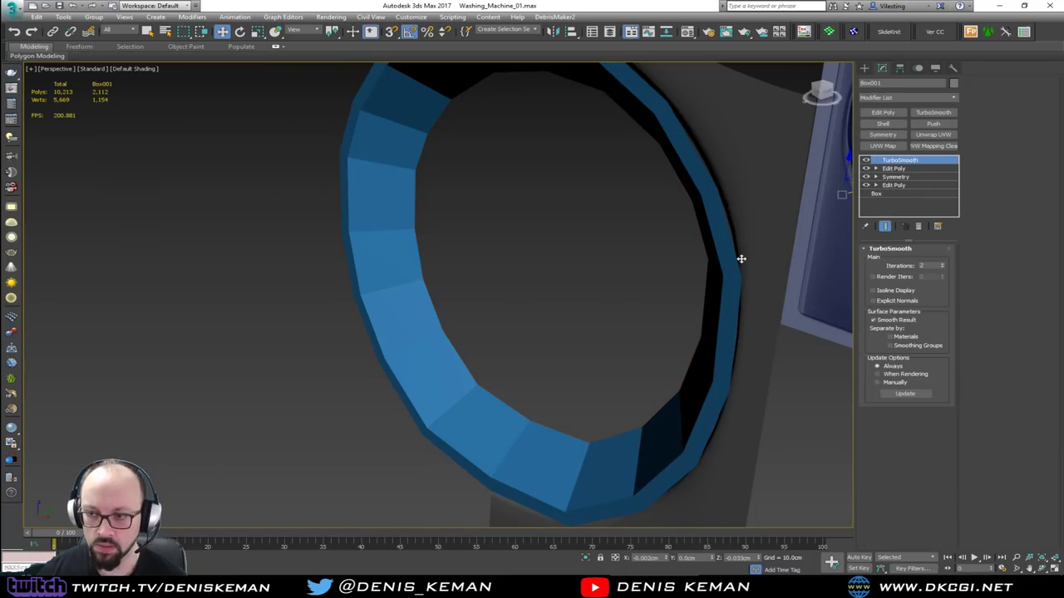
key("F3")
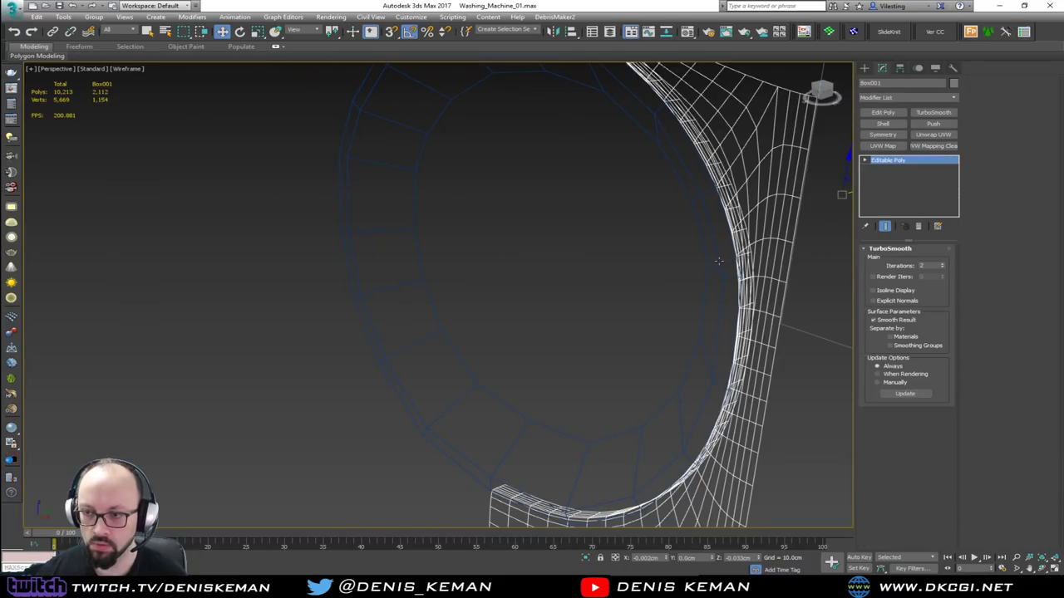
left_click(730, 261)
key("3")
left_click(733, 264)
key("r")
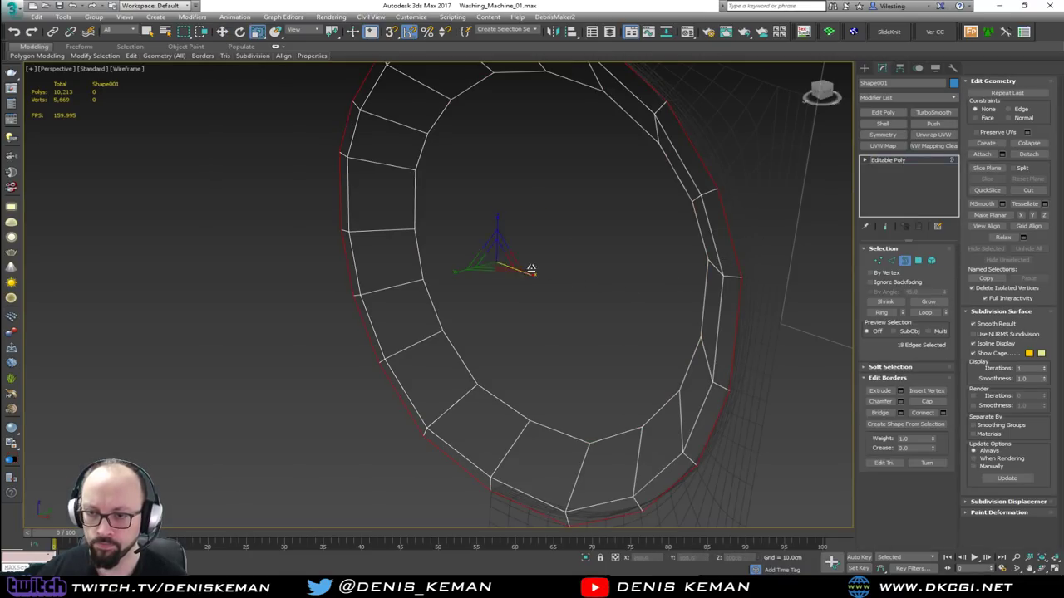
left_click_drag(495, 263, 500, 260, "shift")
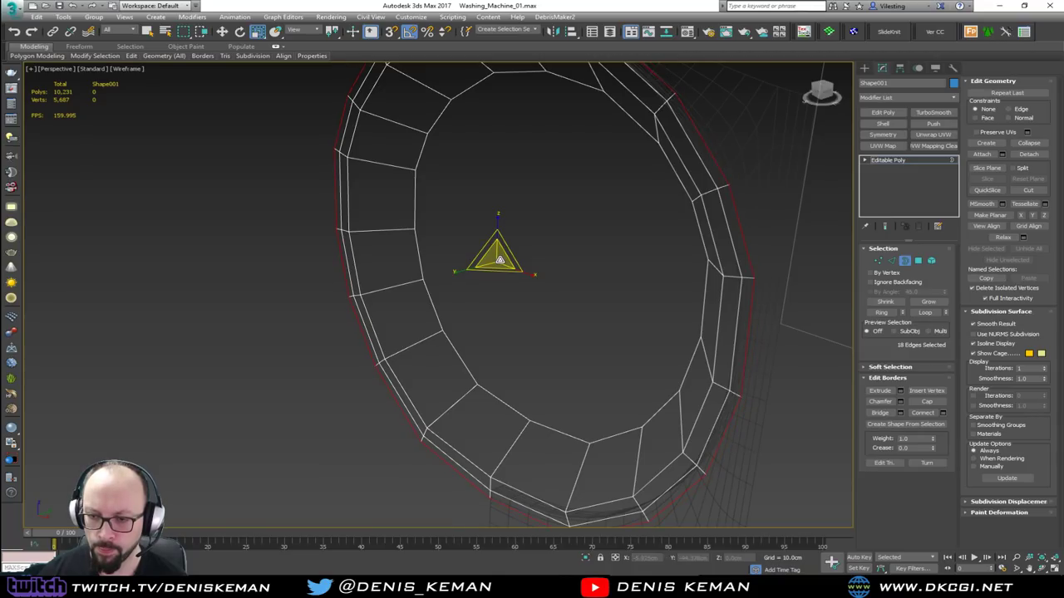
Move the new outer border back about 1.7 cm along Y towards the body, and restore shaded display.
key("w")
left_click_drag(522, 254, 537, 250)
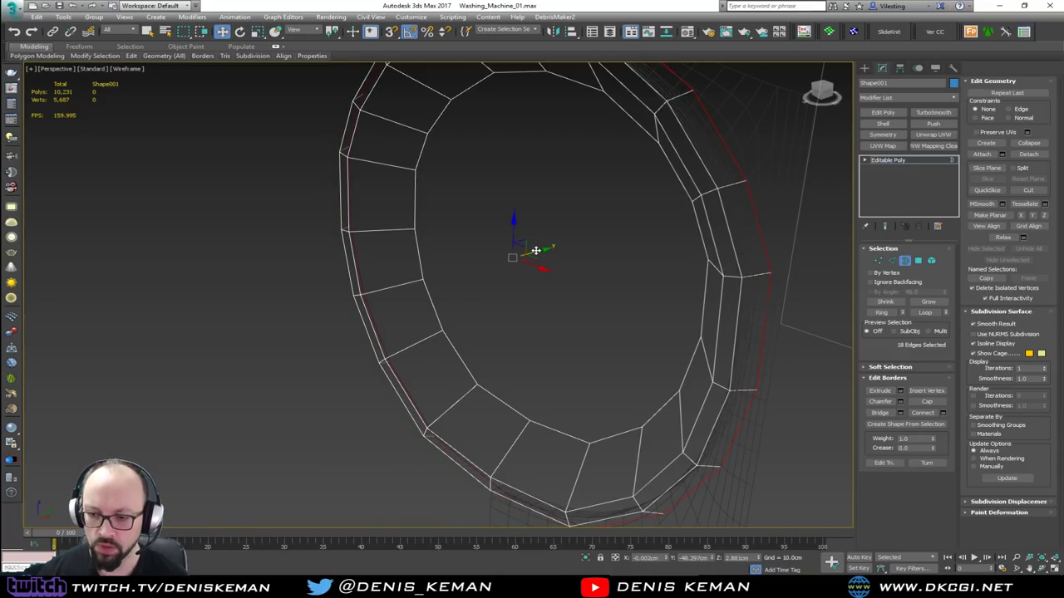
key("F3")
scroll(554, 297, "down", 3)
mouse_move(529, 277)
middle_mouse_down("alt")
mouse_move(620, 257)
mouse_move(662, 271)
mouse_move(600, 270)
mouse_move(537, 315)
middle_mouse_up("alt")
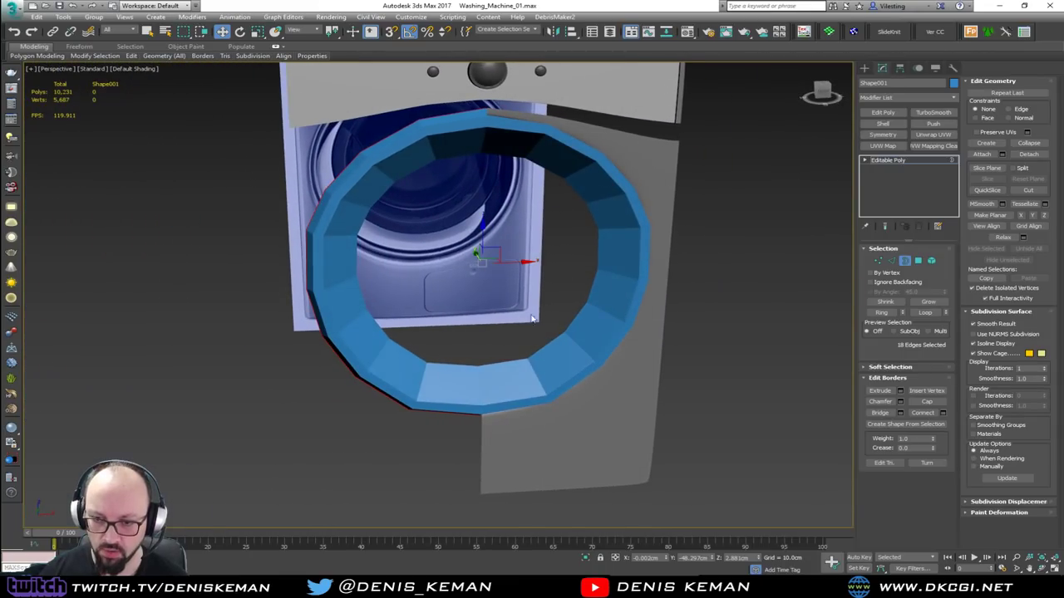
Extend the recessed inner border inward by another narrow band scaled to about 86%, using the reference in the front view.
middle_click_drag(509, 358, 524, 340, "alt")
middle_click_drag(496, 266, 514, 279, "alt")
key("alt+w")
right_click(653, 202)
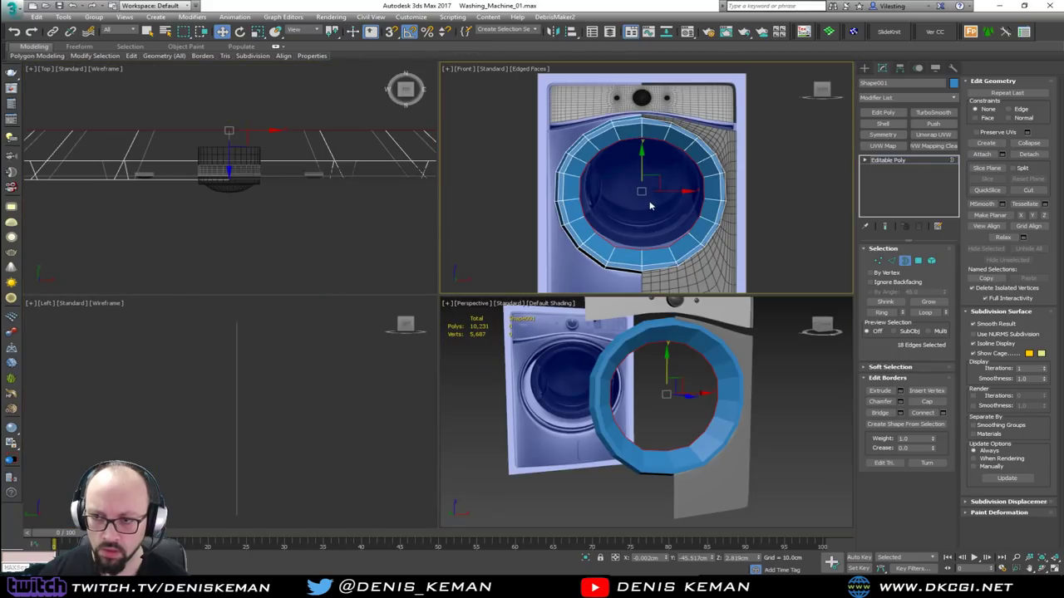
key("alt+w")
scroll(348, 293, "up", 3)
scroll(348, 292, "up", 2)
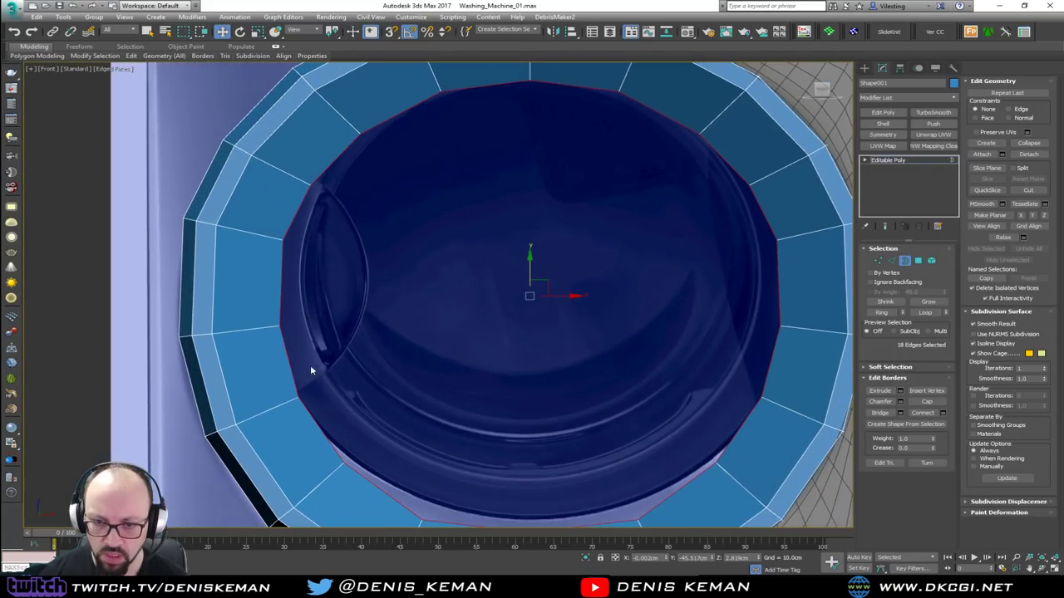
key("r")
left_click_drag(539, 288, 538, 295)
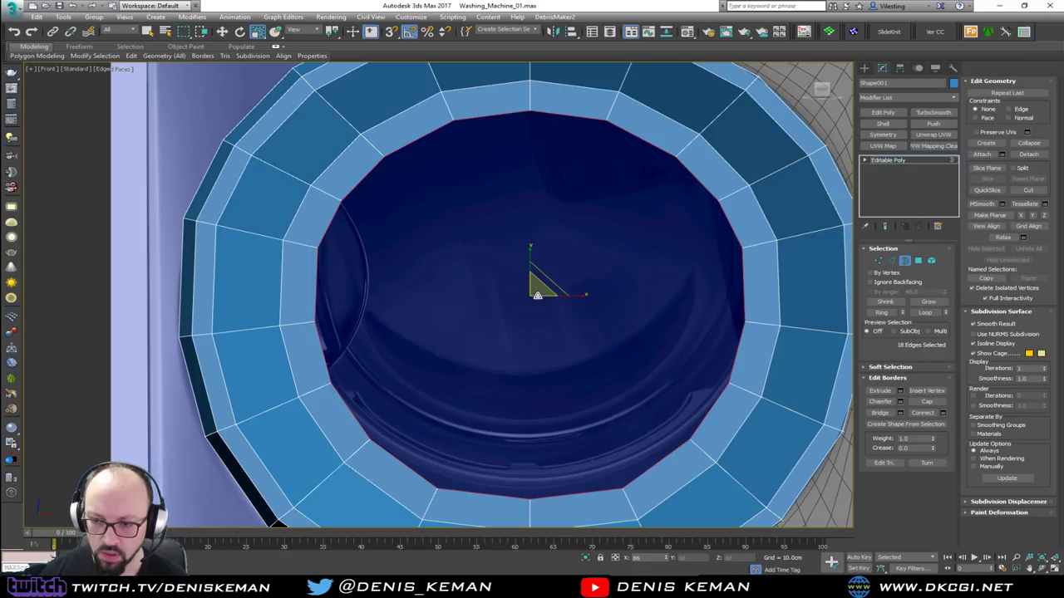
Add two more inward bands to the door's inner border and collapse the remaining opening to a centre point.
left_click_drag(538, 291, 541, 323)
left_click_drag(538, 286, 539, 320)
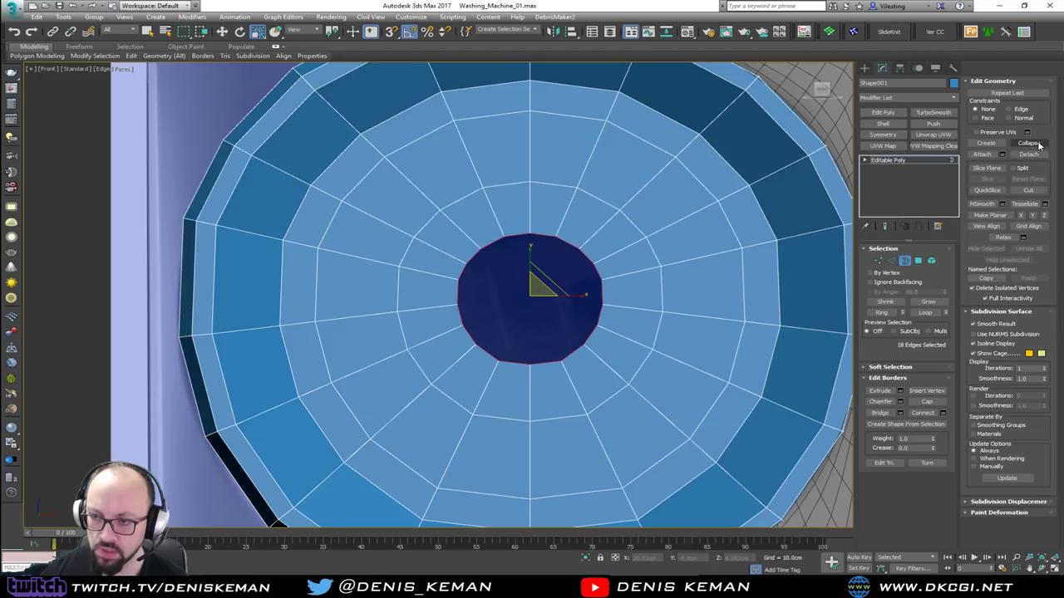
left_click(1029, 143)
Start a Bevel on the whole narrow ring of polygons around the door's central disc, with an outline of about -0.4 cm.
key("alt+x")
middle_click_drag(533, 304, 515, 252)
scroll(516, 253, "down", 2)
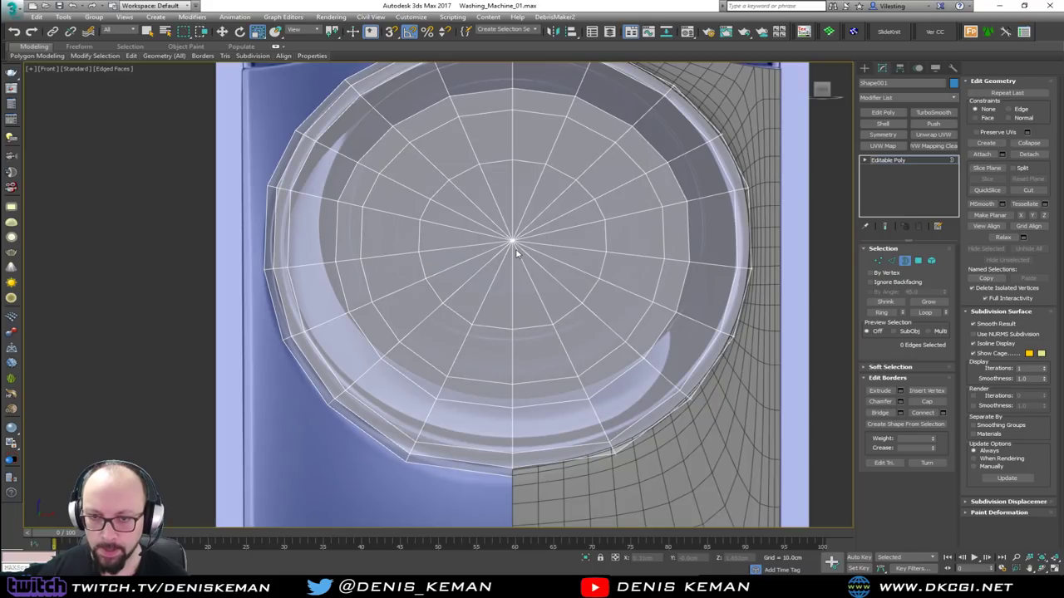
key("2")
left_click(350, 259)
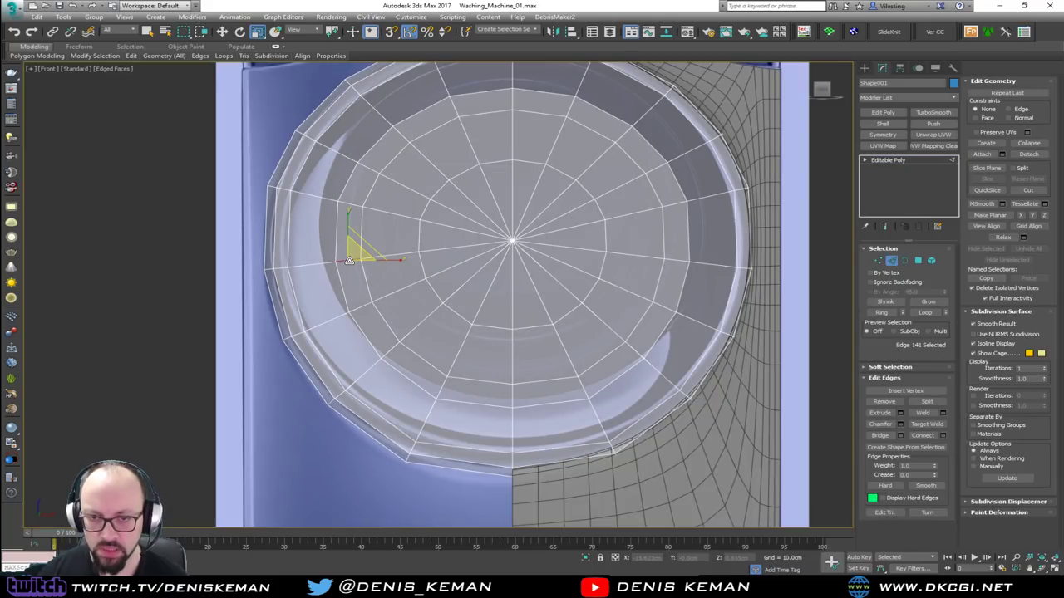
key("alt+r")
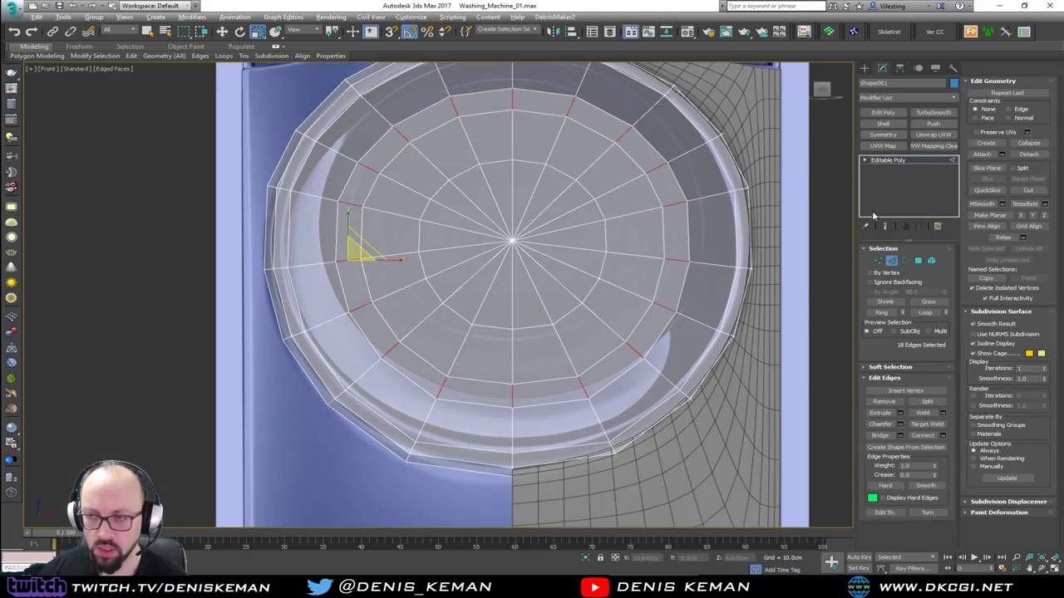
left_click(918, 263, "ctrl")
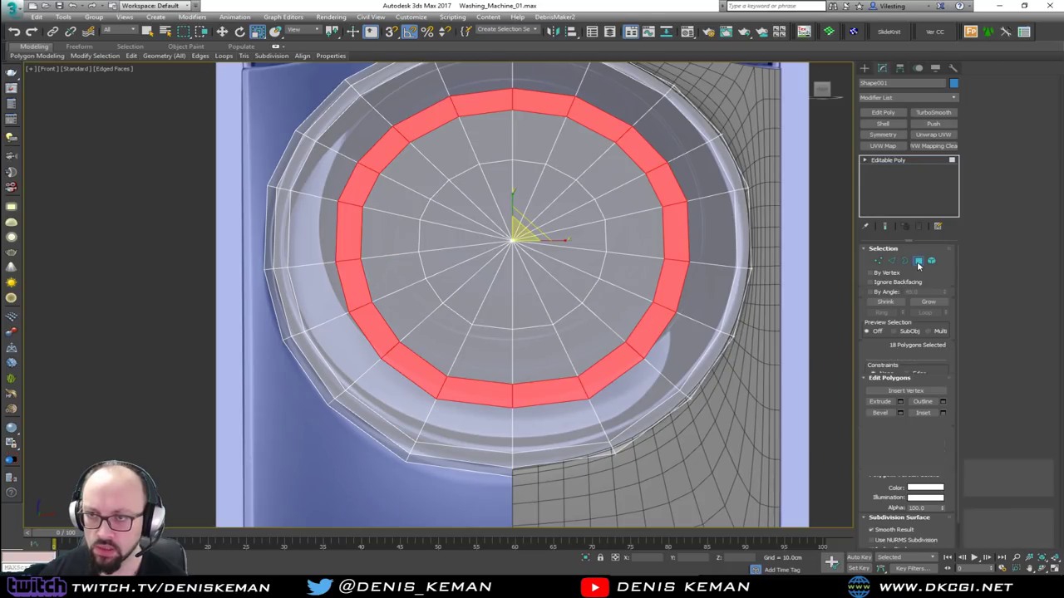
left_click(900, 413)
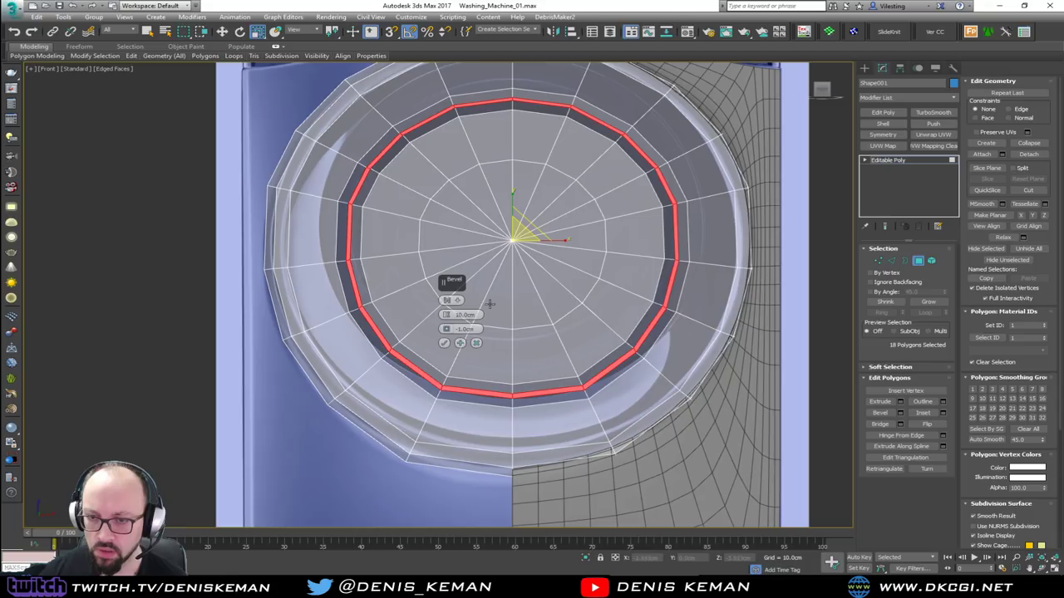
left_click_drag(446, 329, 444, 325)
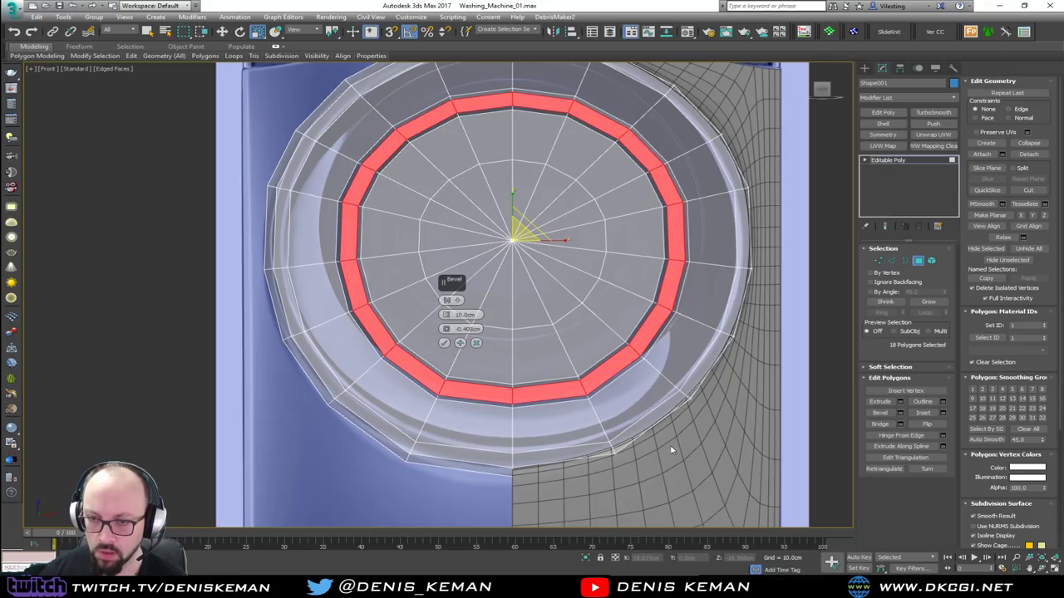
Set the ring's bevel height to 2 cm and outline to -0.5 cm, and apply it.
key("alt+w")
middle_click_drag(660, 423, 674, 433, "alt")
key("alt+w")
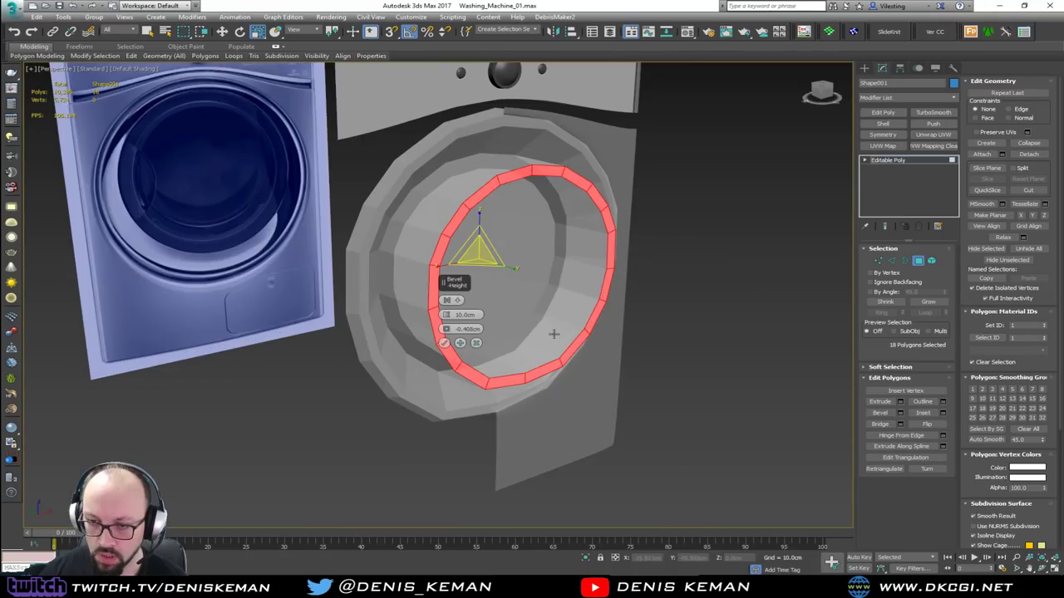
scroll(588, 354, "up", 4)
left_click_drag(445, 316, 438, 356)
left_click_drag(457, 316, 488, 316)
type("2")
key("Tab")
type("-0.5")
key("Return")
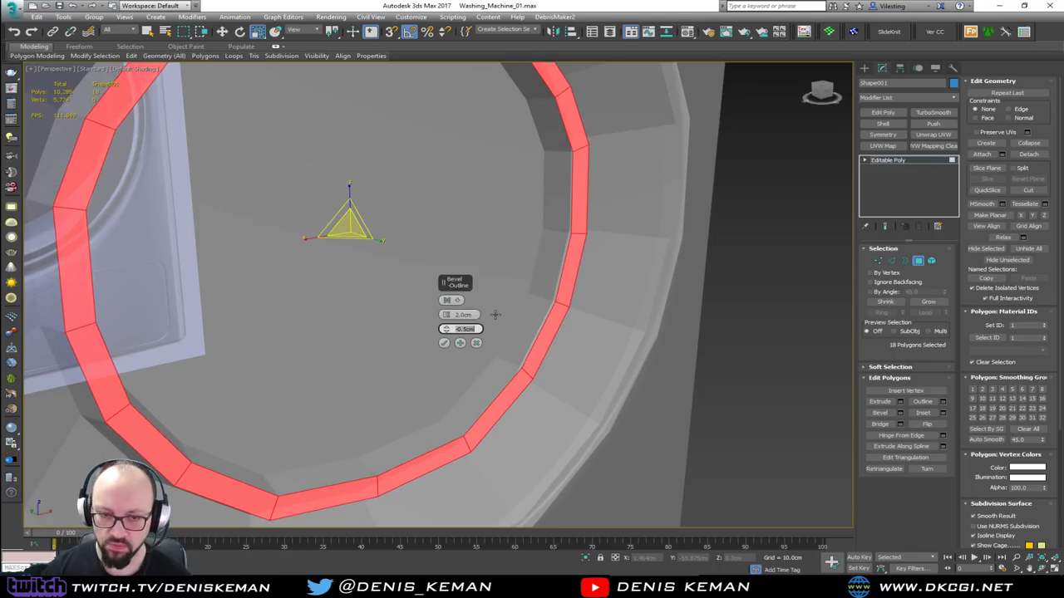
left_click(444, 343)
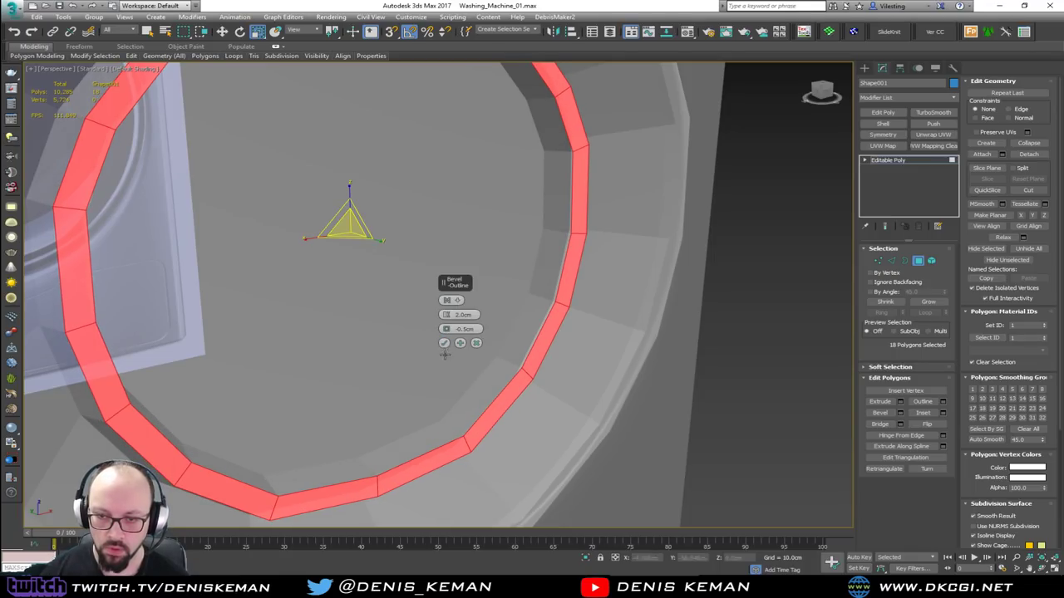
Compare the bevelled ring with the reference image in perspective, then examine the ring's edge in a see-through front view.
middle_click_drag(459, 238, 416, 258)
scroll(465, 284, "down", 5)
key("alt+x")
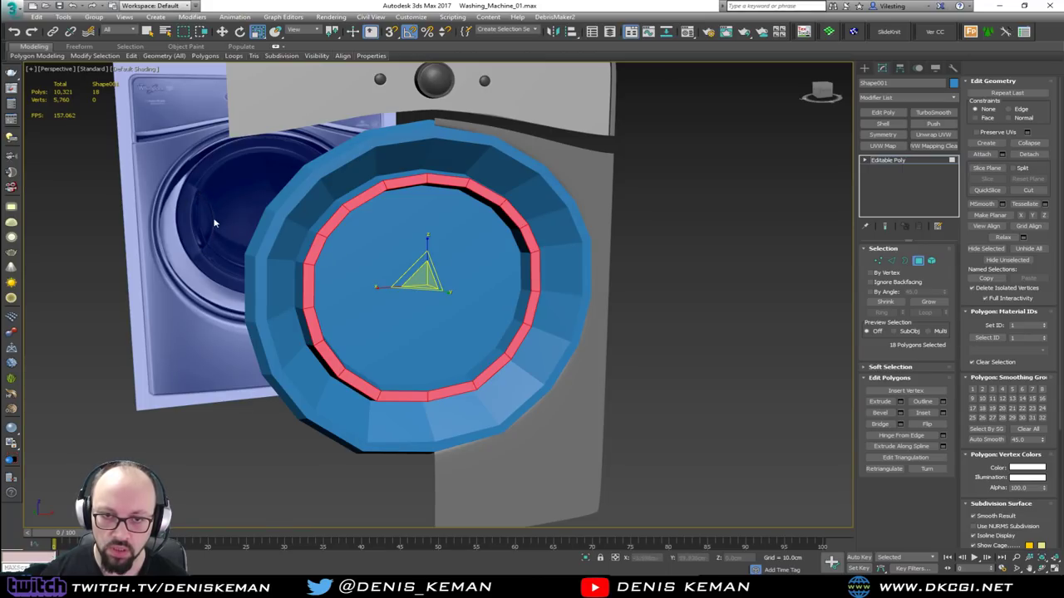
middle_click_drag(244, 231, 230, 223, "alt")
key("alt+w")
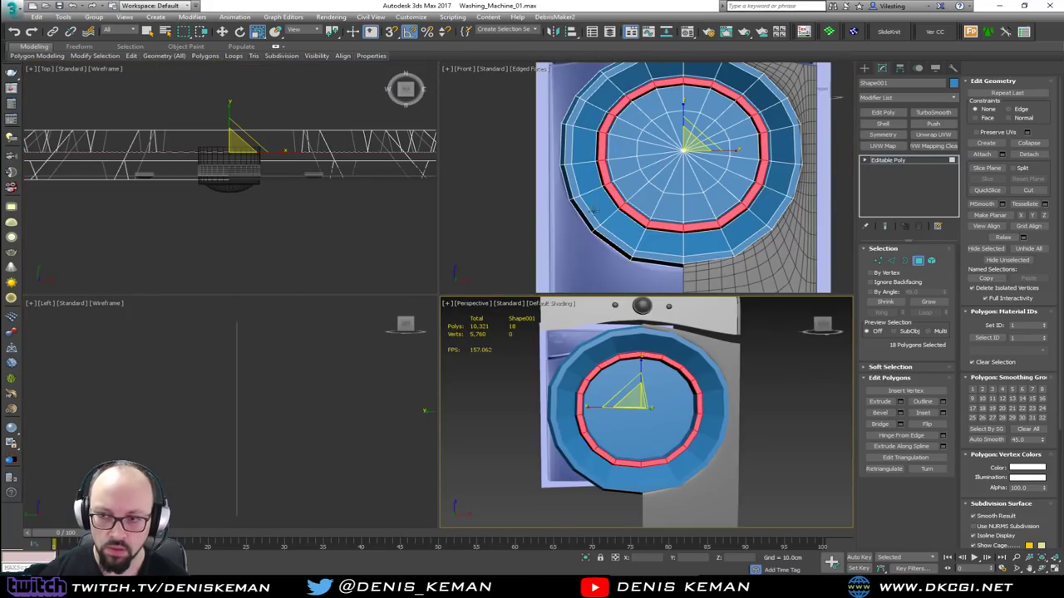
right_click(604, 208)
key("alt+x")
scroll(591, 156, "up", 3)
key("alt+w")
scroll(546, 191, "up", 3)
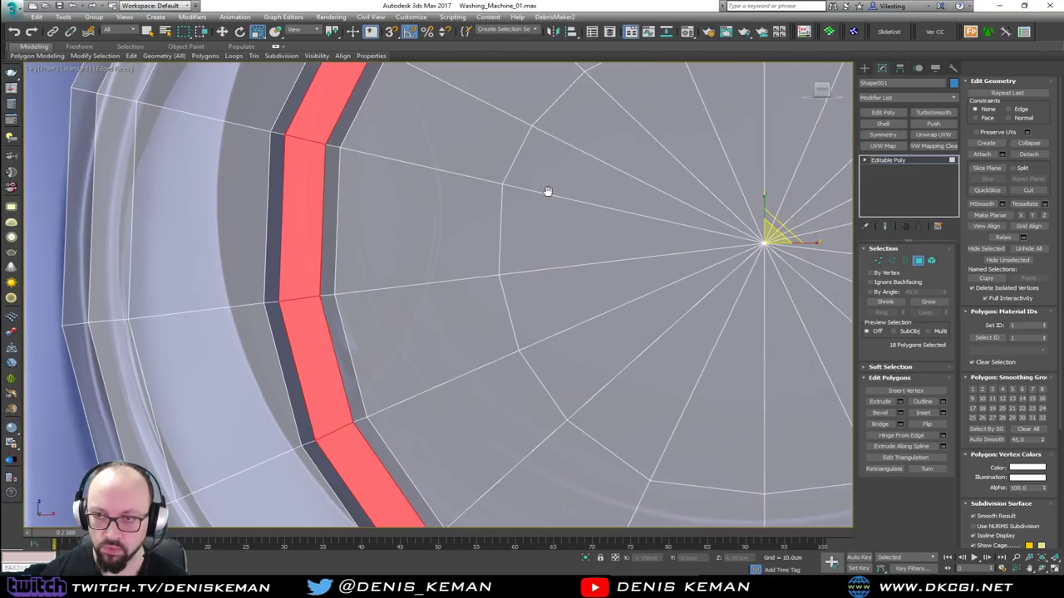
Detach three adjacent segments of the raised ring at the handle area, including their inner and outer side faces, as a separate object.
middle_click_drag(418, 196, 418, 234)
left_click(333, 139)
left_click(299, 222, "ctrl")
left_click(309, 356, "ctrl")
middle_click_drag(394, 268, 395, 307)
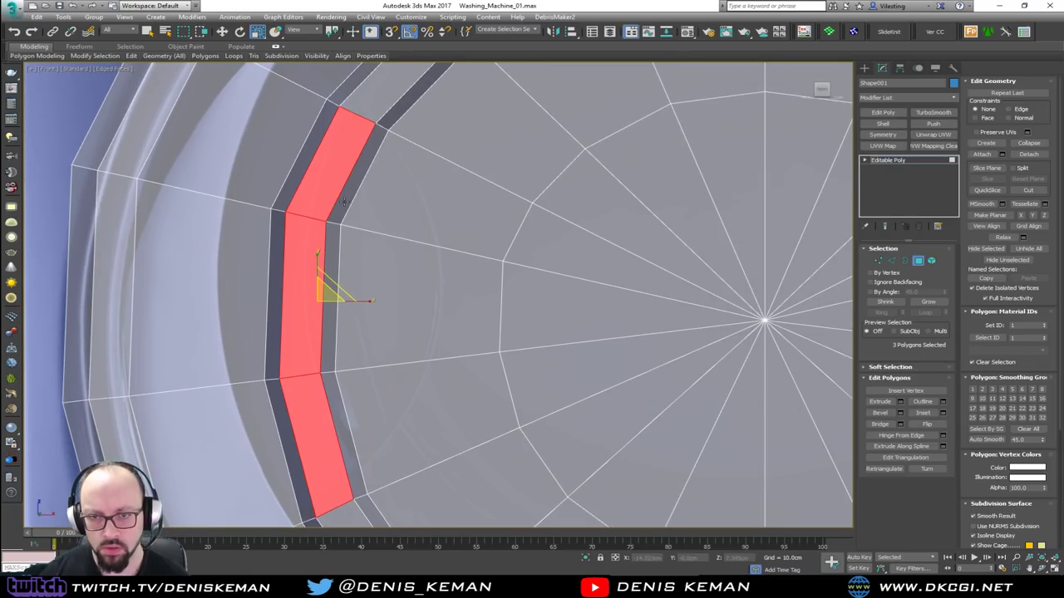
left_click(344, 200, "ctrl")
left_click(332, 265, "ctrl")
left_click(332, 418, "ctrl")
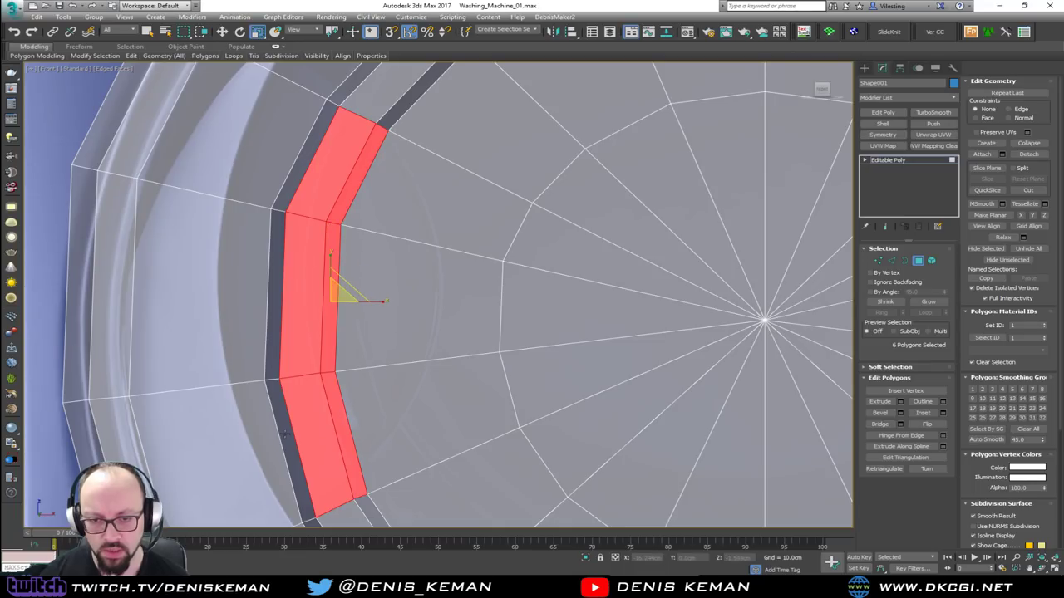
left_click(283, 434, "ctrl")
left_click(278, 345, "ctrl")
left_click(294, 186, "ctrl")
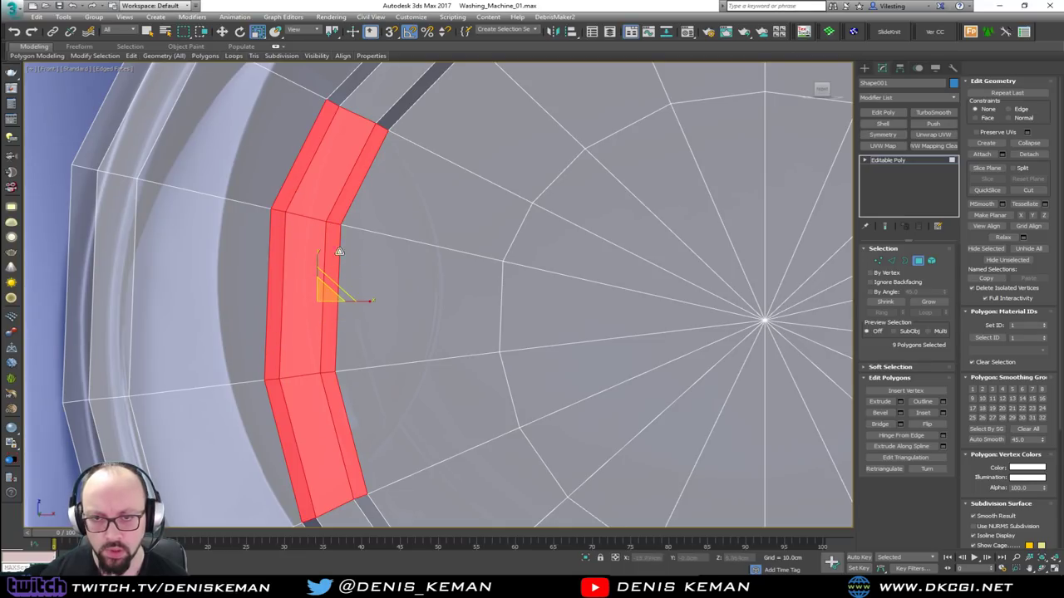
left_click(1028, 153)
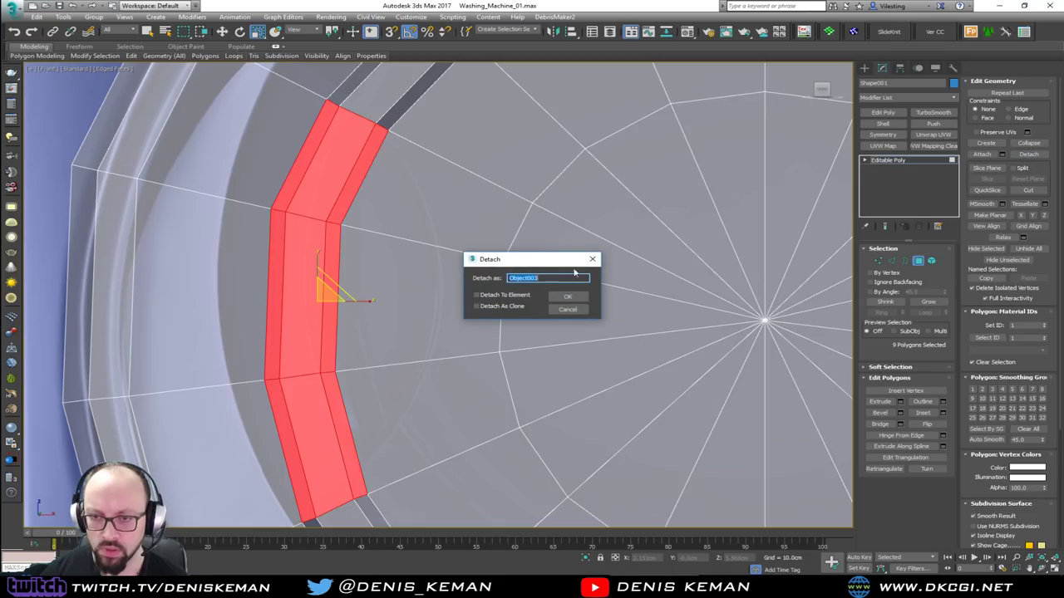
left_click(568, 297)
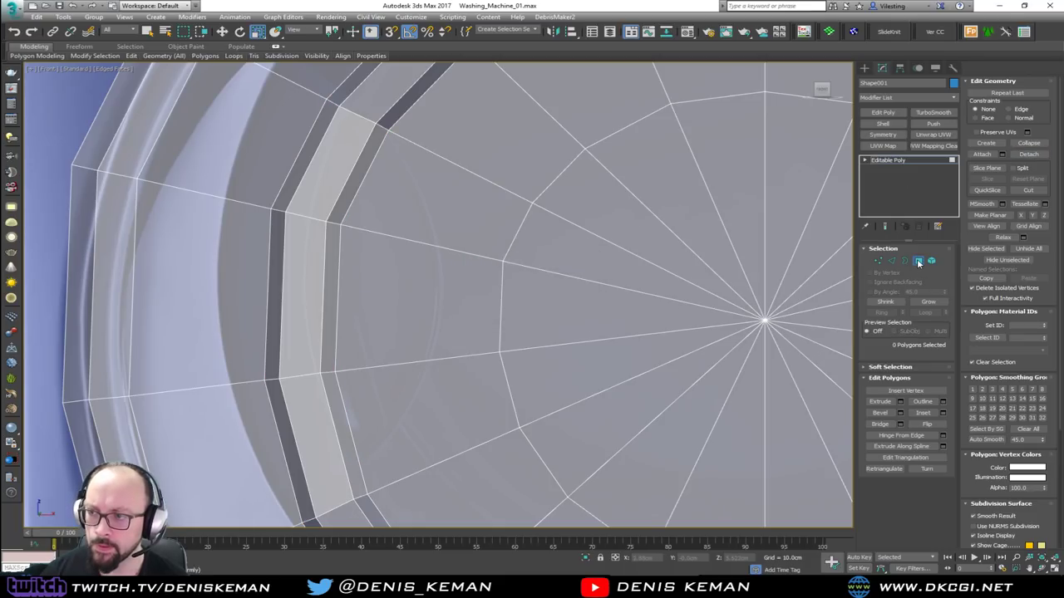
Apply TurboSmooth with 2 iterations to the door and turn off see-through display.
left_click(932, 113)
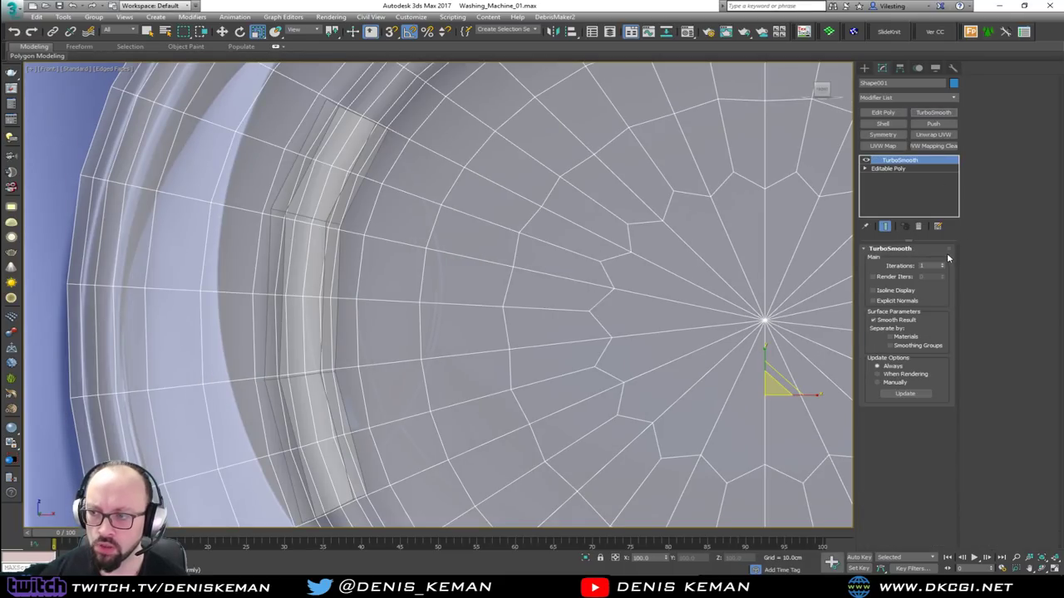
left_click(942, 264)
key("alt+x")
middle_click_drag(530, 277, 522, 269)
scroll(522, 264, "down", 7)
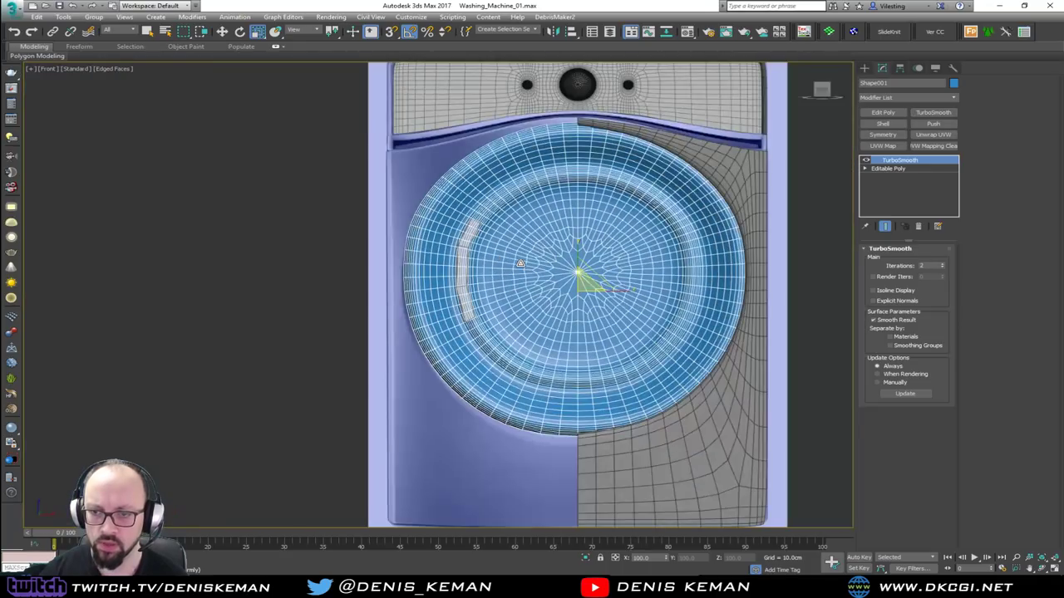
Inspect the smoothed door without edge display, then restore the edges and remove the door's TurboSmooth modifier.
left_click(297, 281)
key("F4")
middle_click_drag(628, 245, 464, 211)
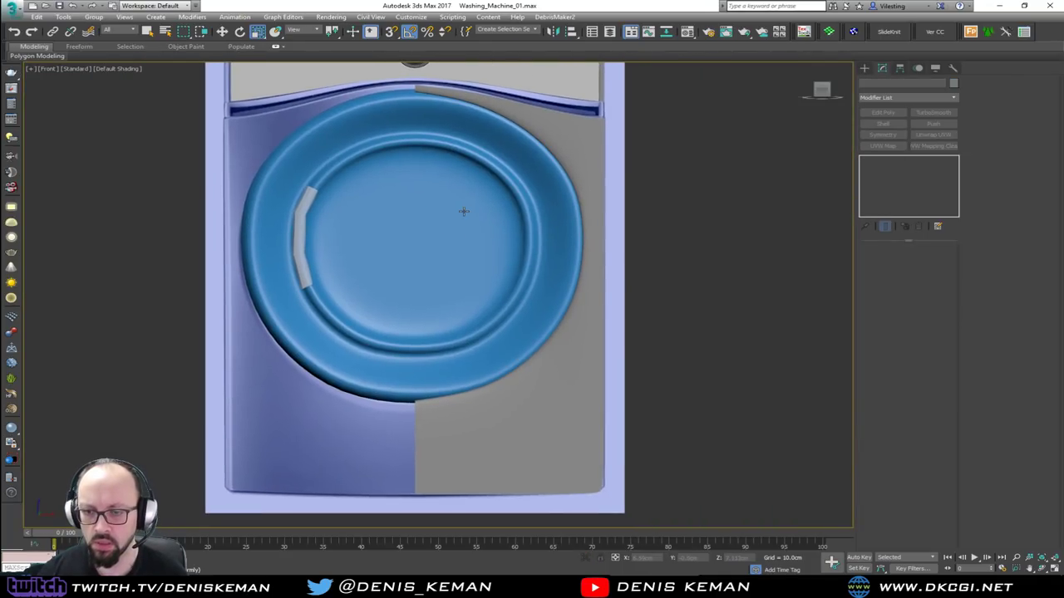
left_click(454, 266)
key("F4")
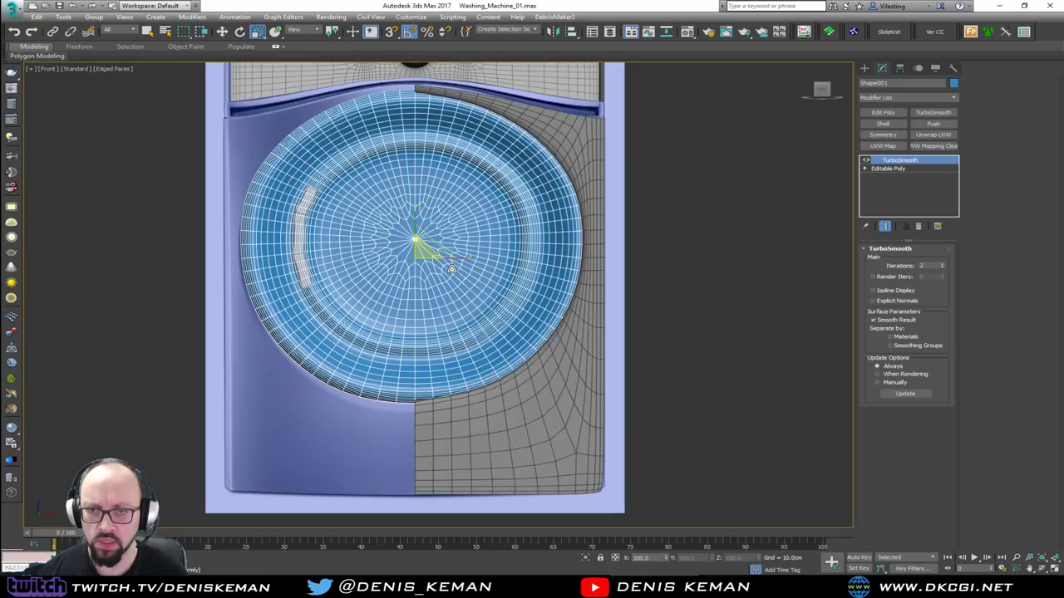
scroll(441, 206, "up", 5)
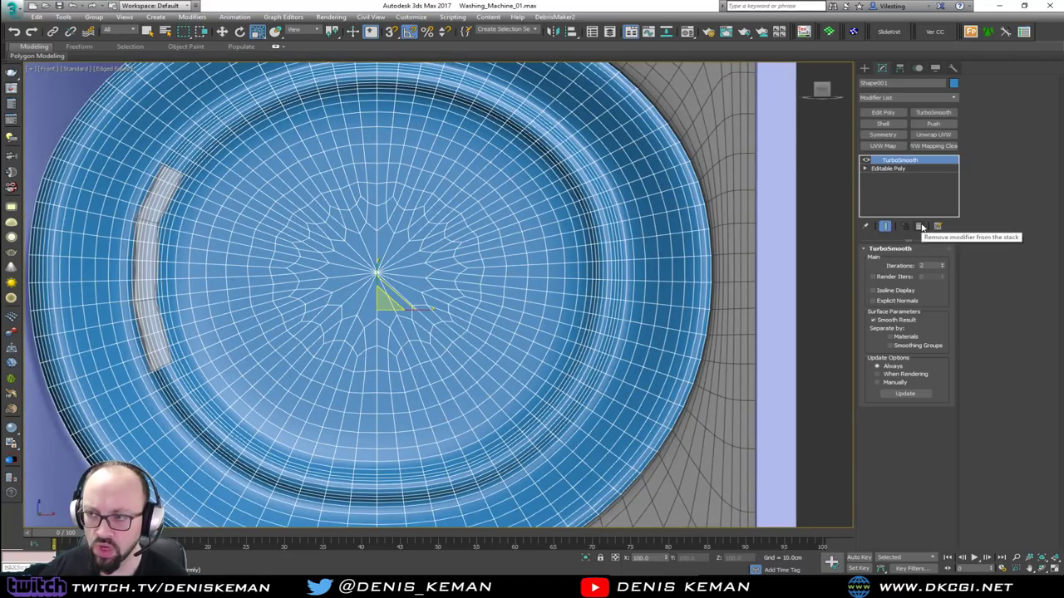
left_click(920, 226)
scroll(473, 188, "up", 4)
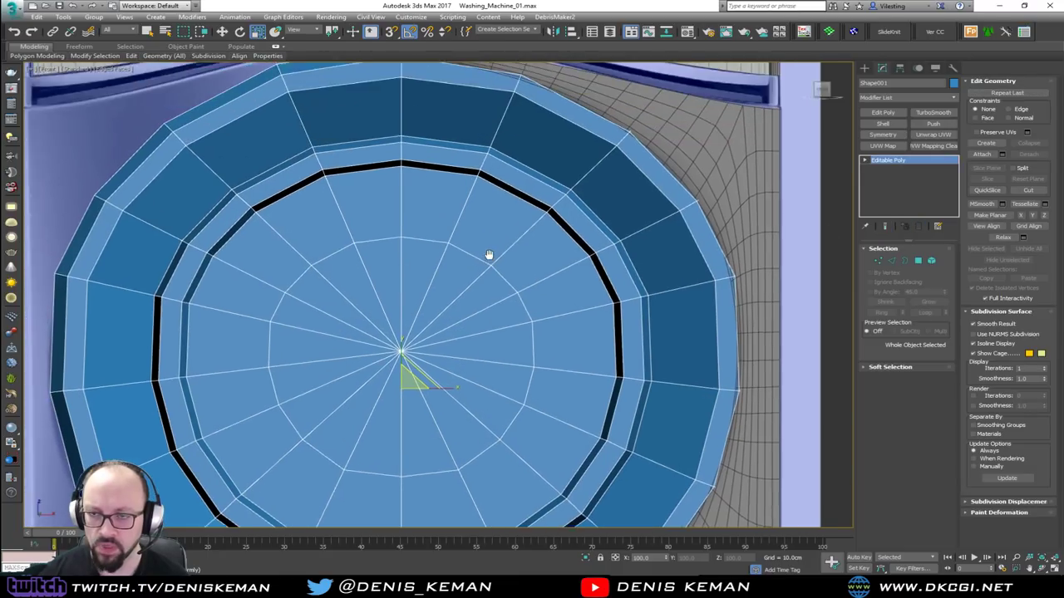
Try to regularize the edge loop around the door's central disc.
key("3")
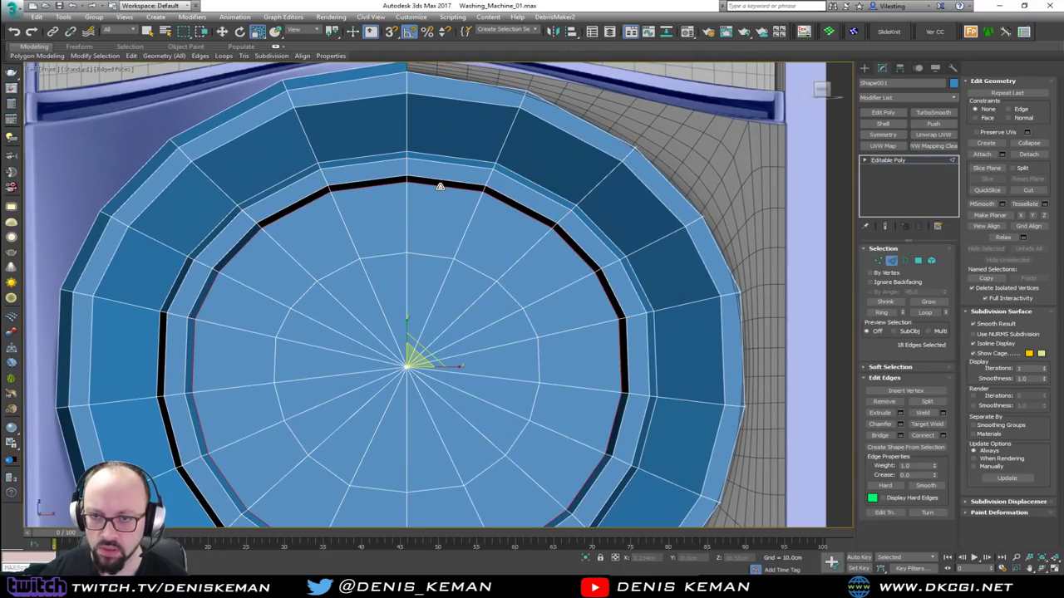
right_click(440, 185)
left_click(423, 279)
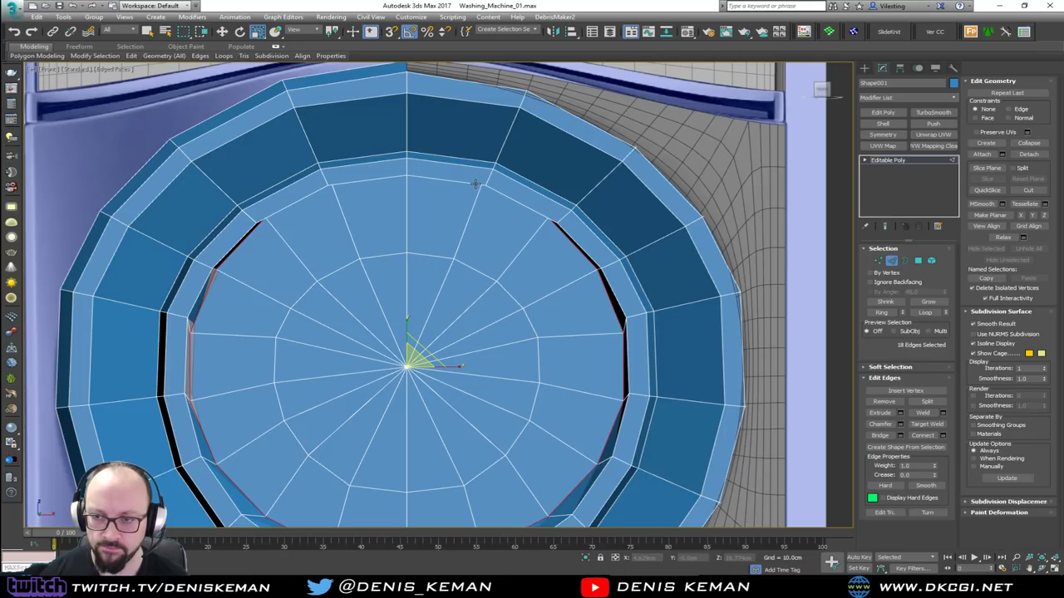
Try to regularize the edge loop along the inside of the door's outermost front band.
left_click(654, 171)
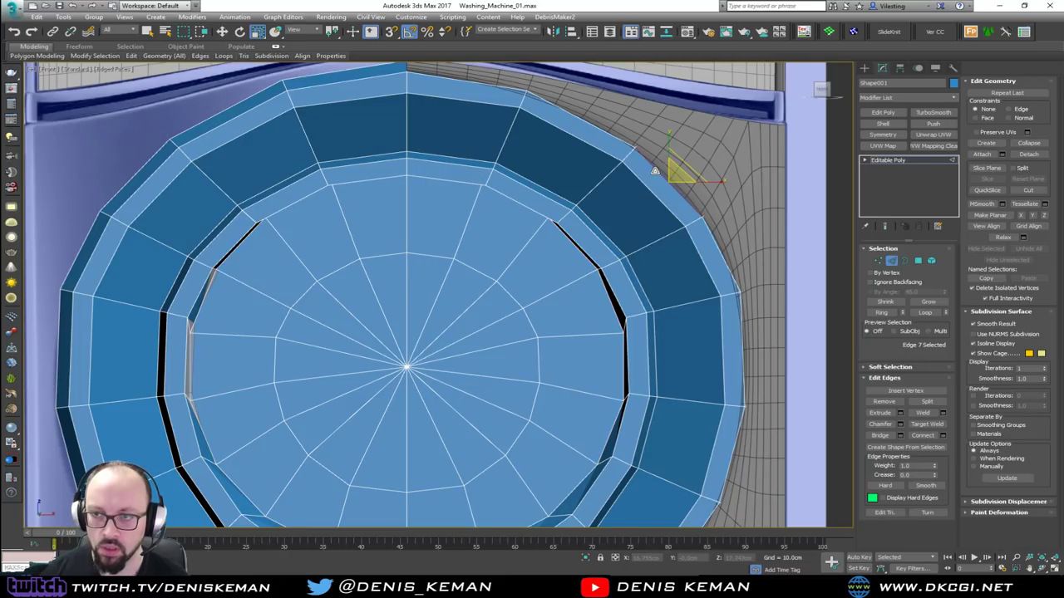
left_click(644, 186)
right_click(644, 186)
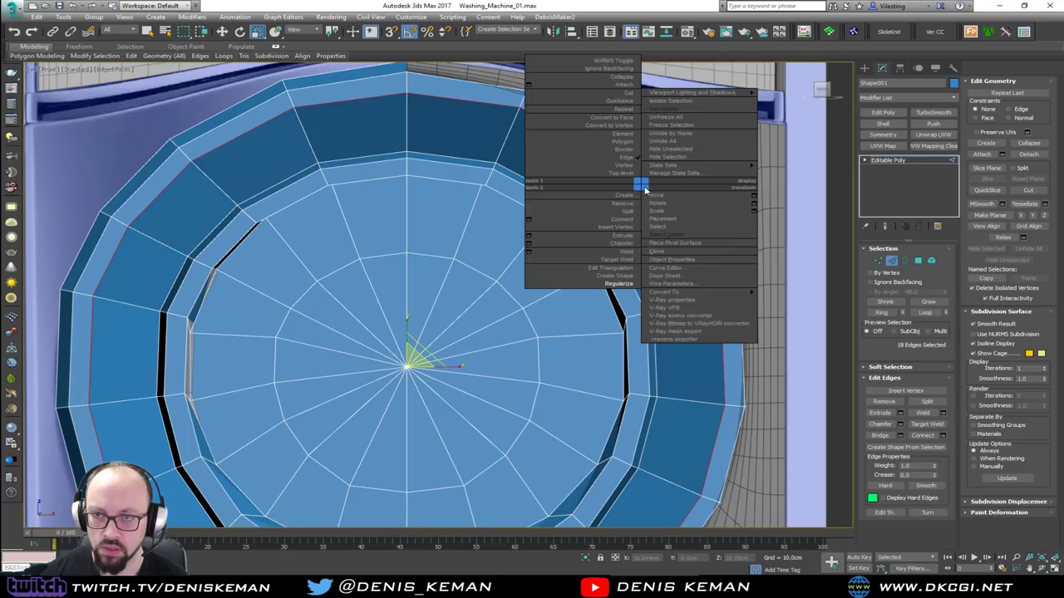
left_click(619, 285)
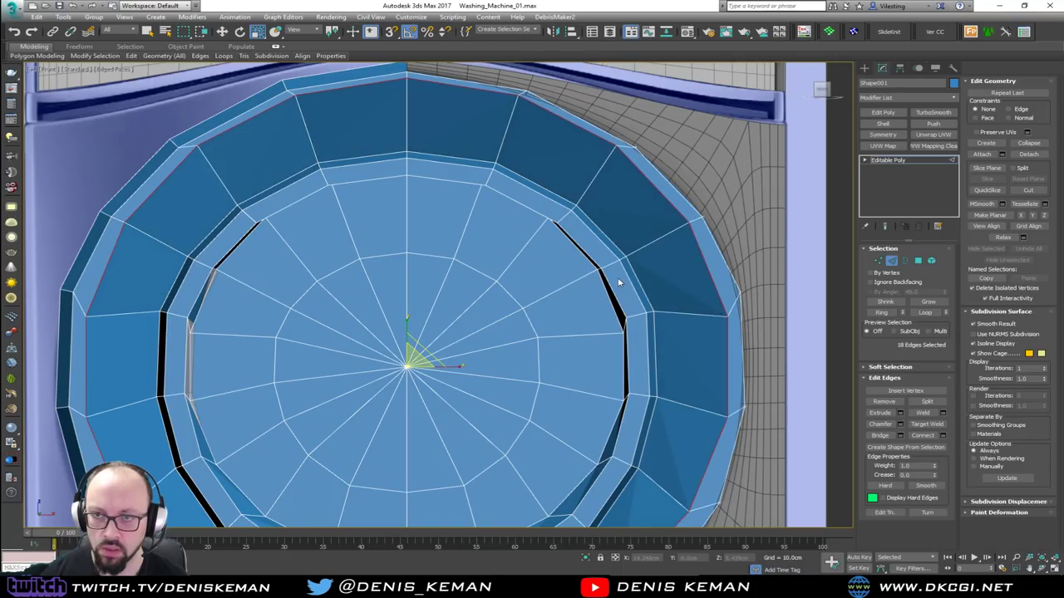
Undo the regularizing of both door edge loops.
scroll(610, 194, "down", 3)
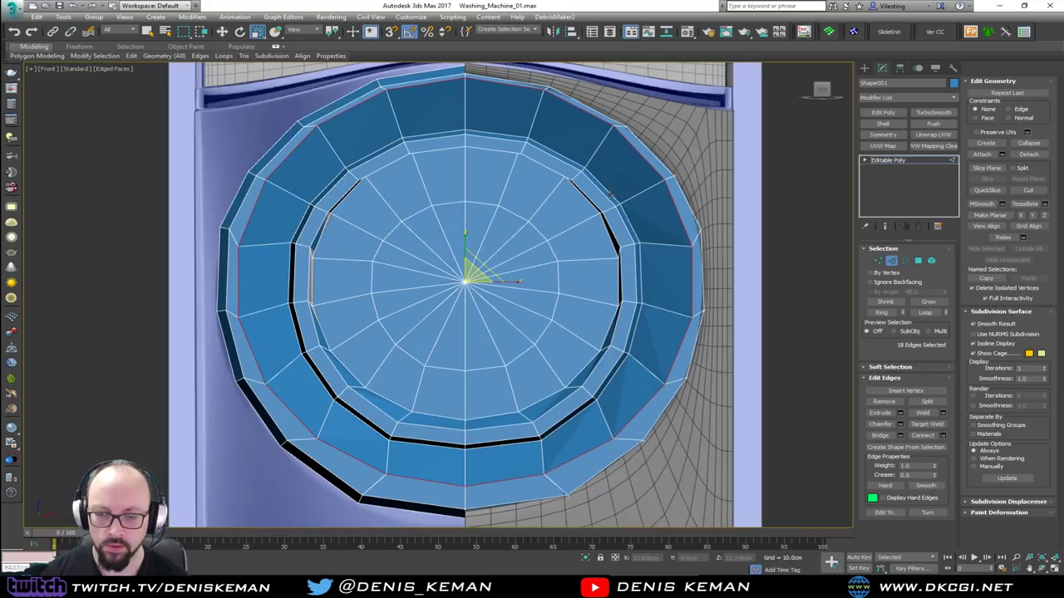
key("ctrl+z")
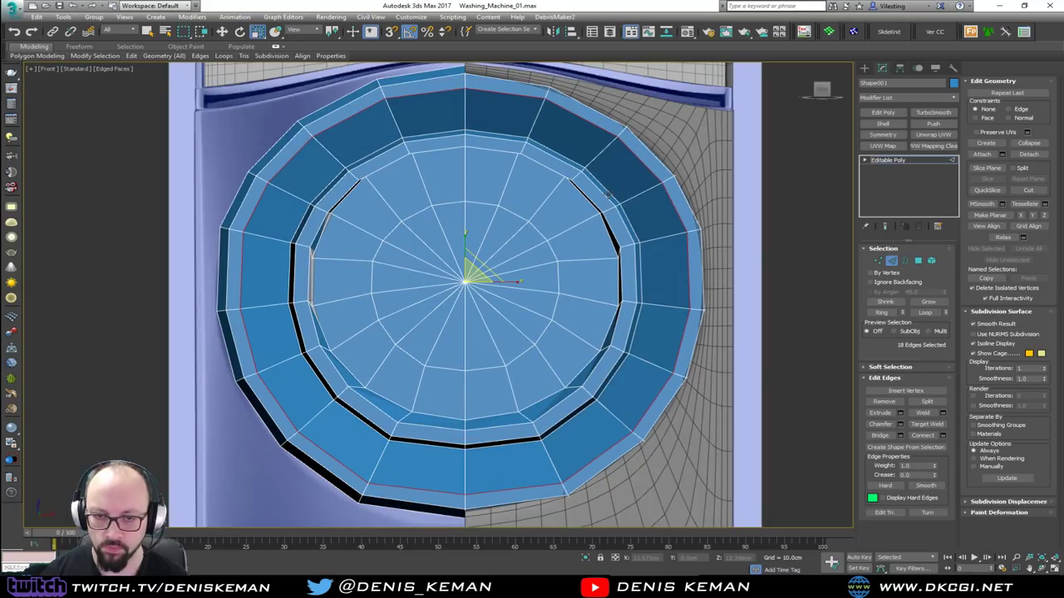
key("ctrl+z")
key("ctrl+y")
key("ctrl+z")
key("ctrl+z")
key("ctrl+z")
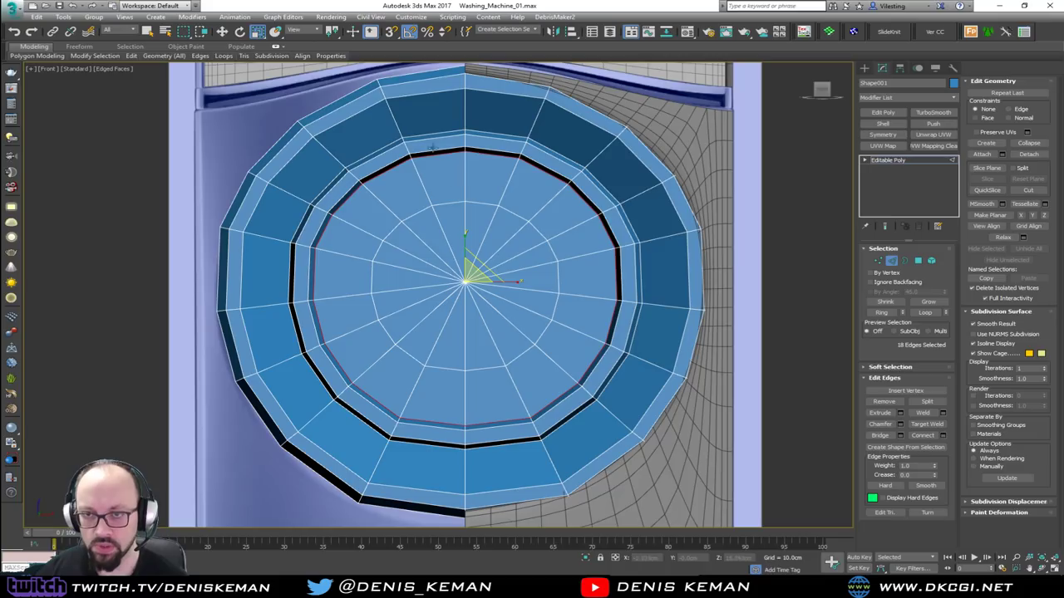
Regularize the door's outer open border into an even circle.
scroll(462, 174, "down", 2)
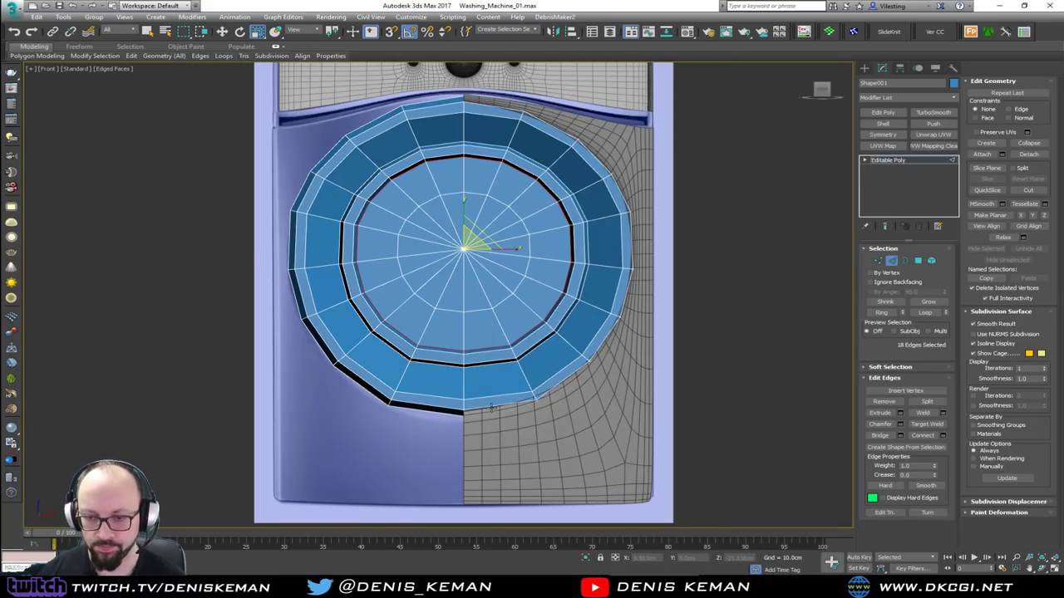
key("2")
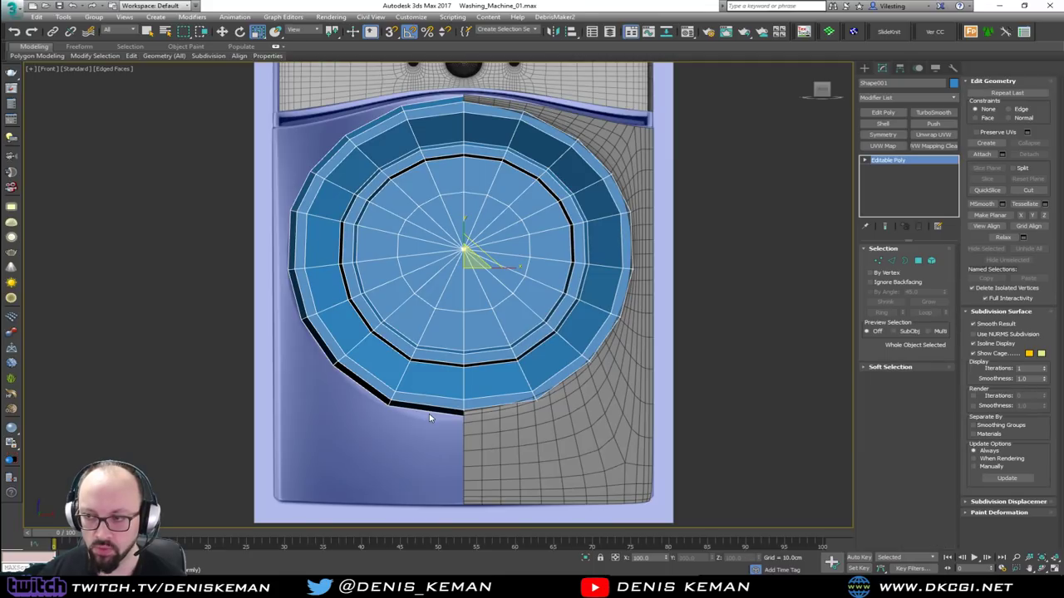
key("3")
left_click(435, 410)
right_click(463, 409)
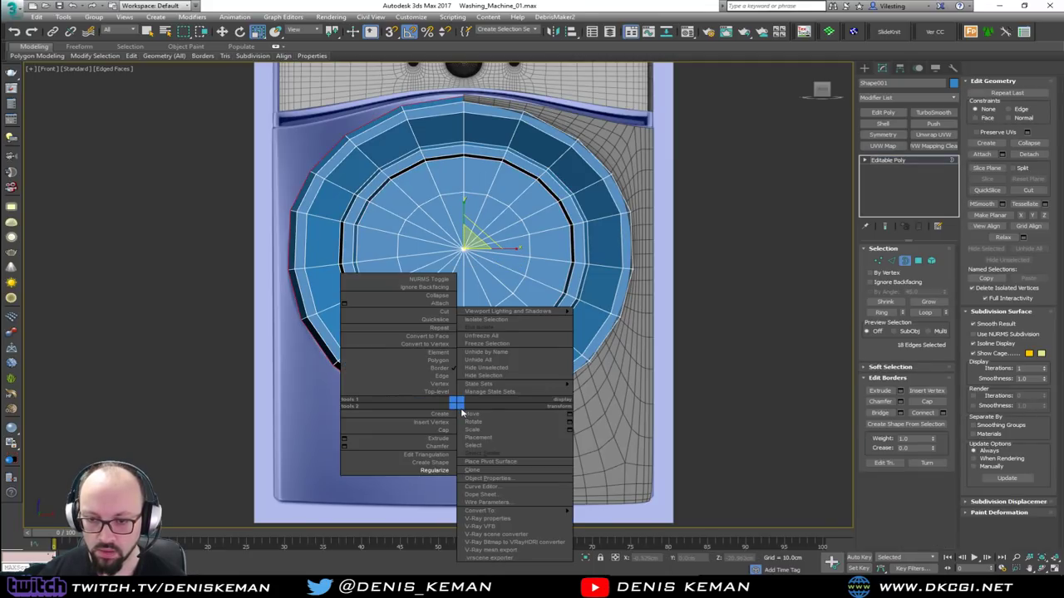
left_click(442, 471)
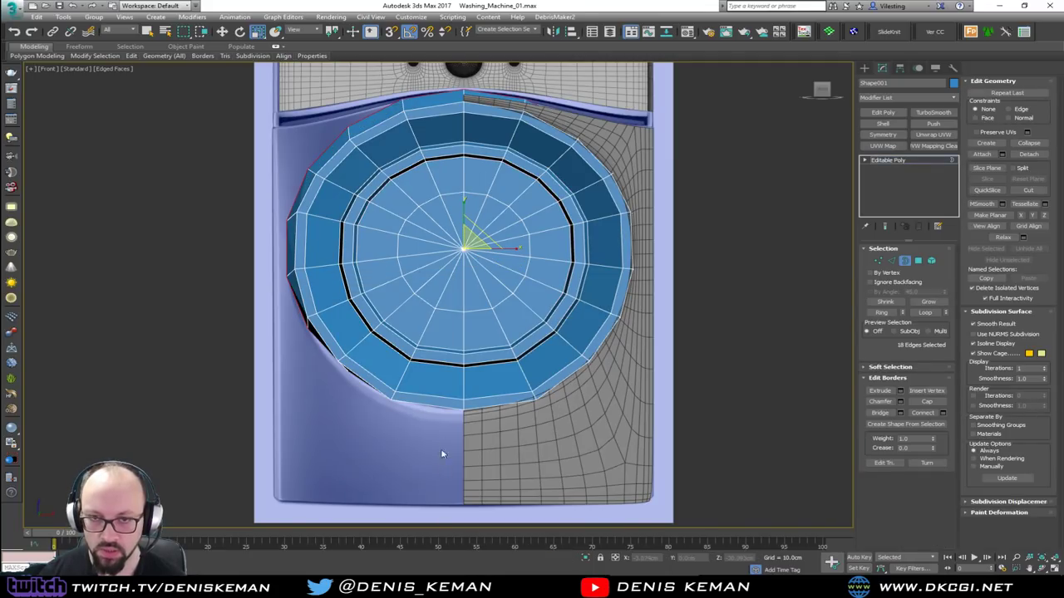
Lower the door's outer open border slightly and regularize the neighbouring outermost front edge loop.
key("w")
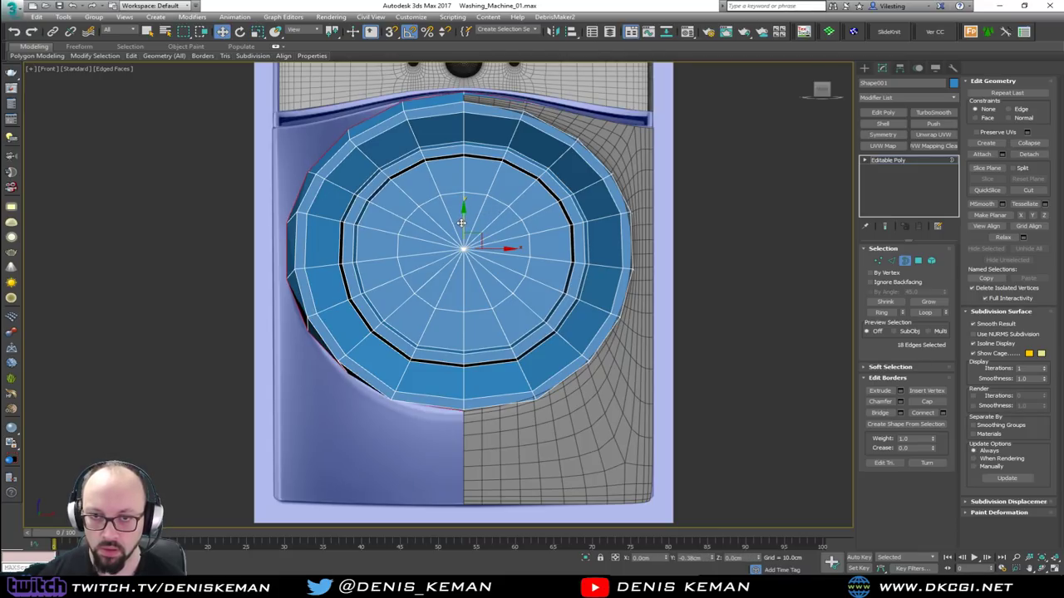
key("2")
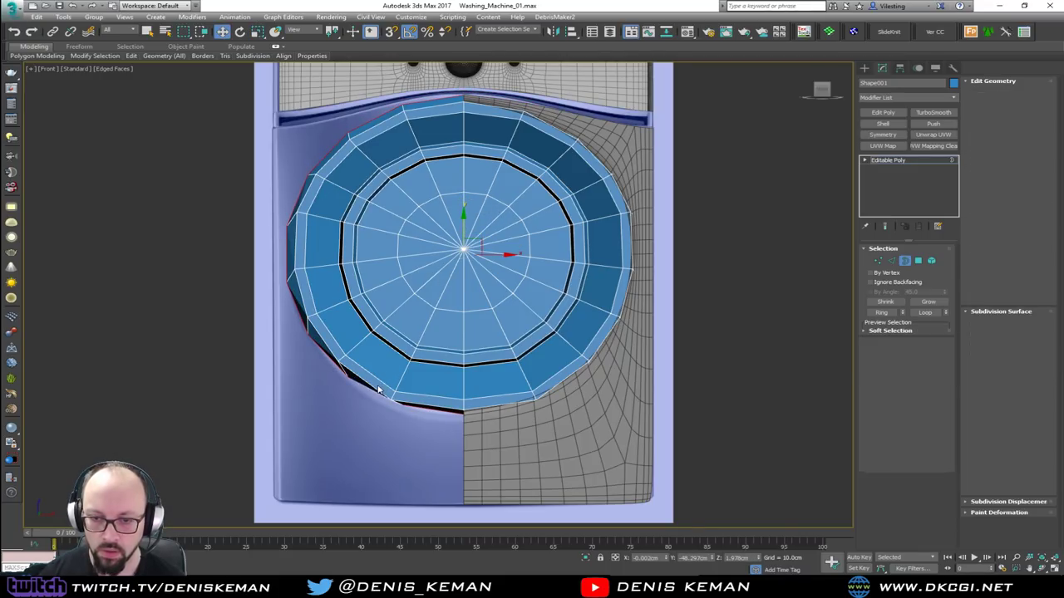
right_click(377, 389)
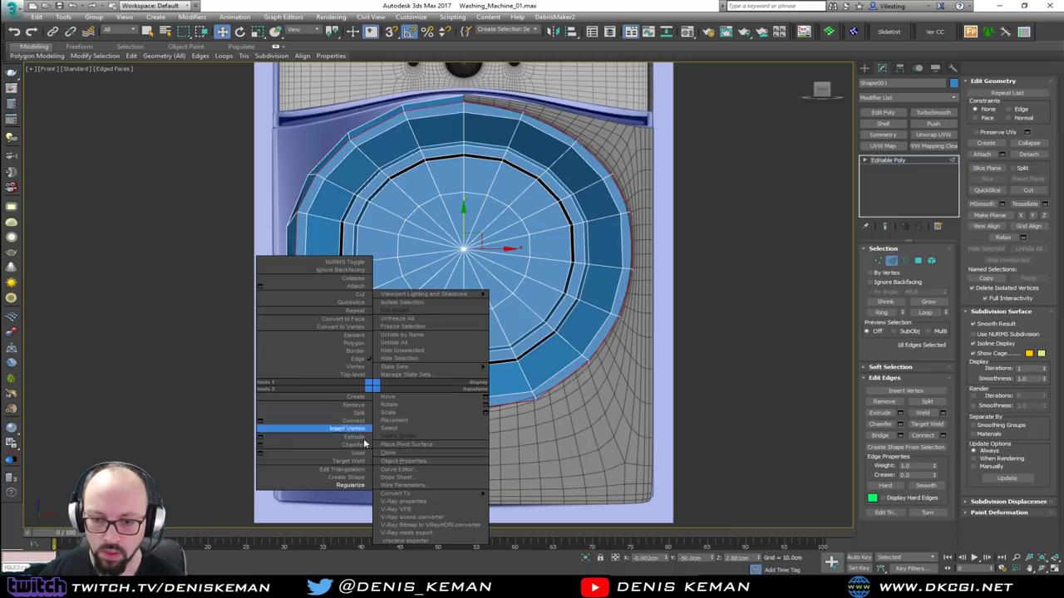
left_click(354, 483)
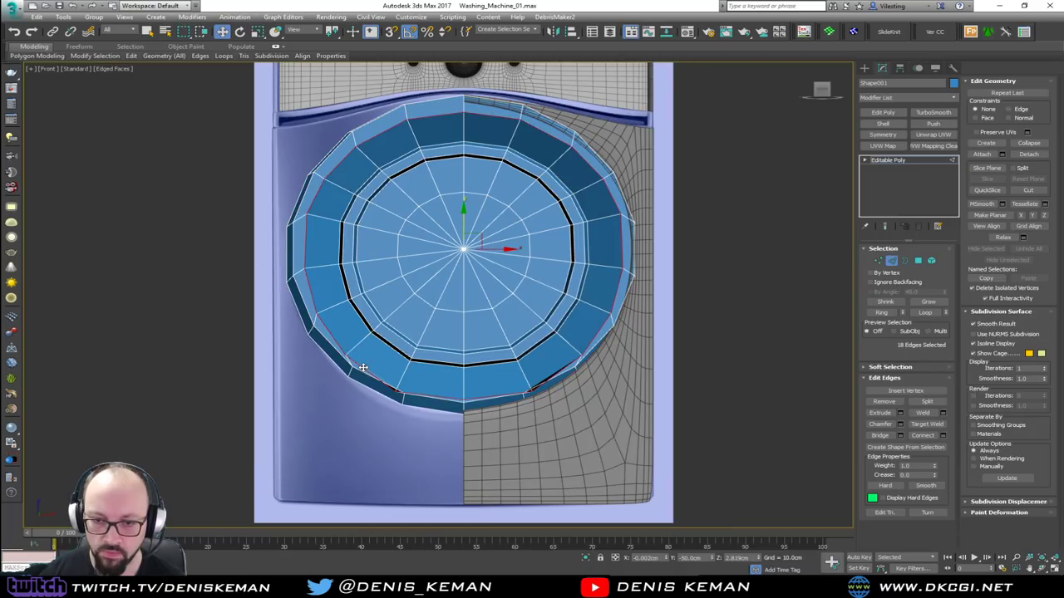
Regularize the edge loop along the inside of the outermost front band and the loops bordering the gap around the inner disc.
right_click(365, 371)
left_click(343, 465)
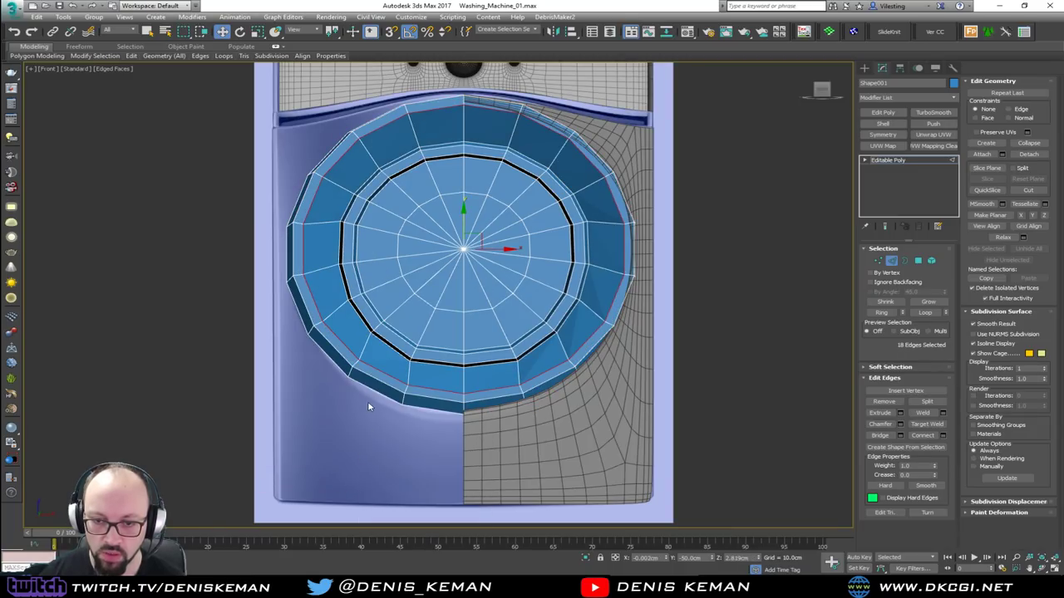
key("ctrl+z")
right_click(420, 366)
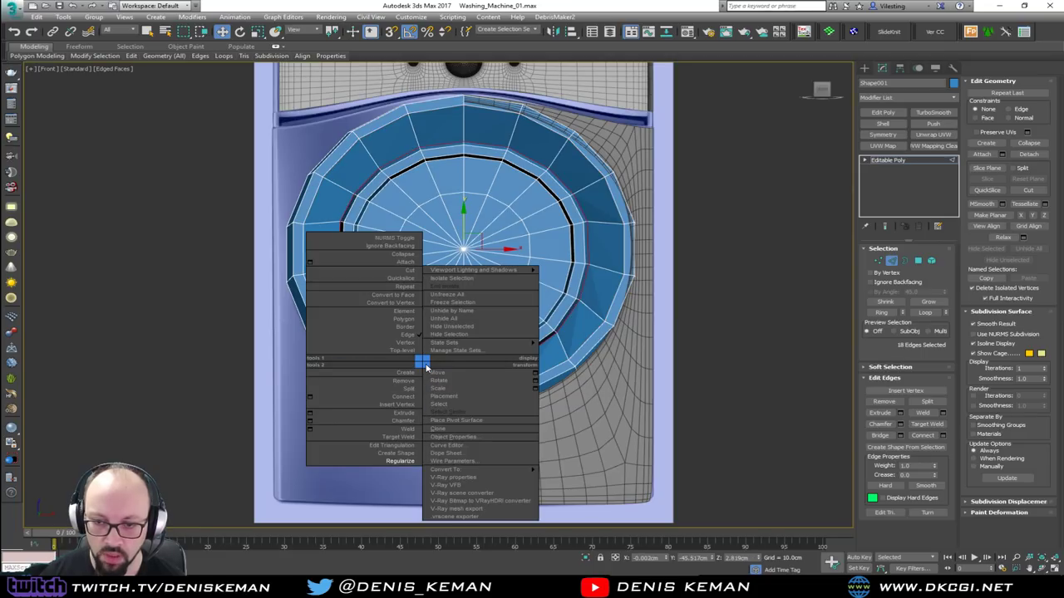
left_click(402, 465)
key("ctrl+z")
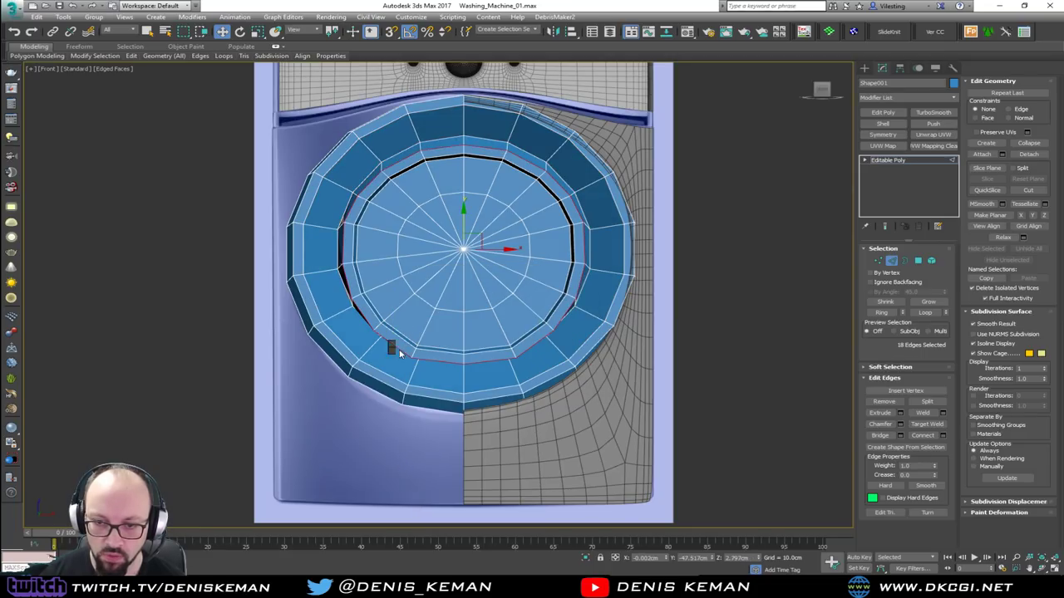
right_click(397, 349)
left_click(376, 442)
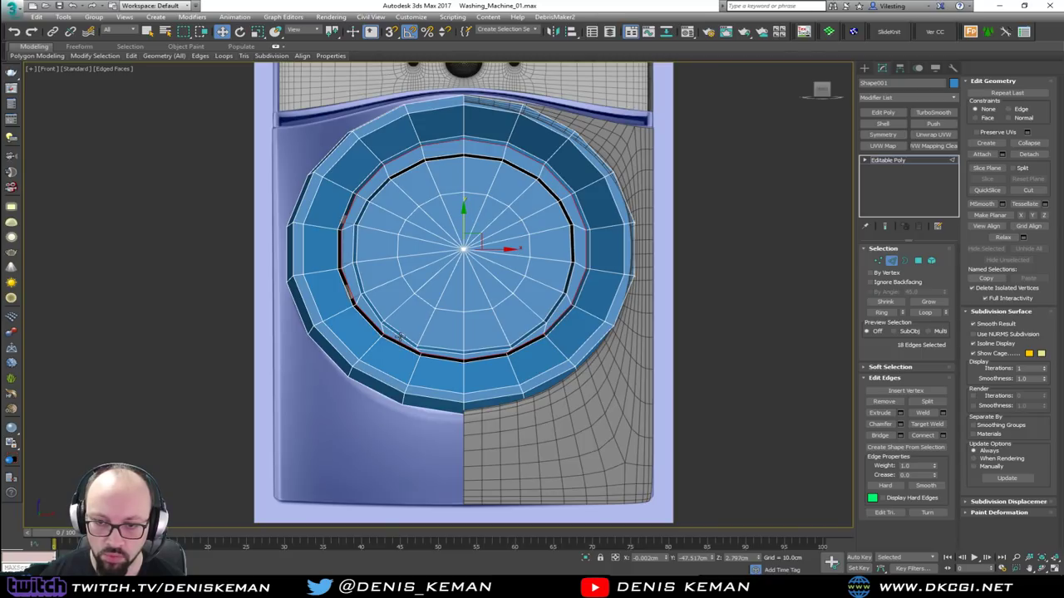
key("ctrl+z")
Regularize the edge loops around the rim of the door's central disc and the small loop inside the disc.
right_click(401, 336)
left_click(371, 435)
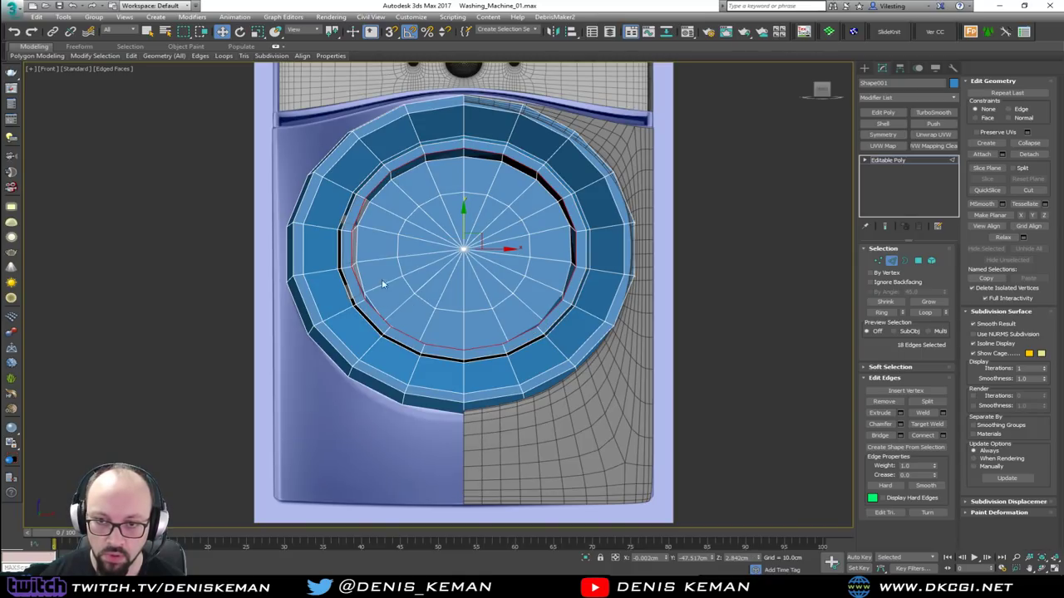
key("ctrl+z")
right_click(363, 224)
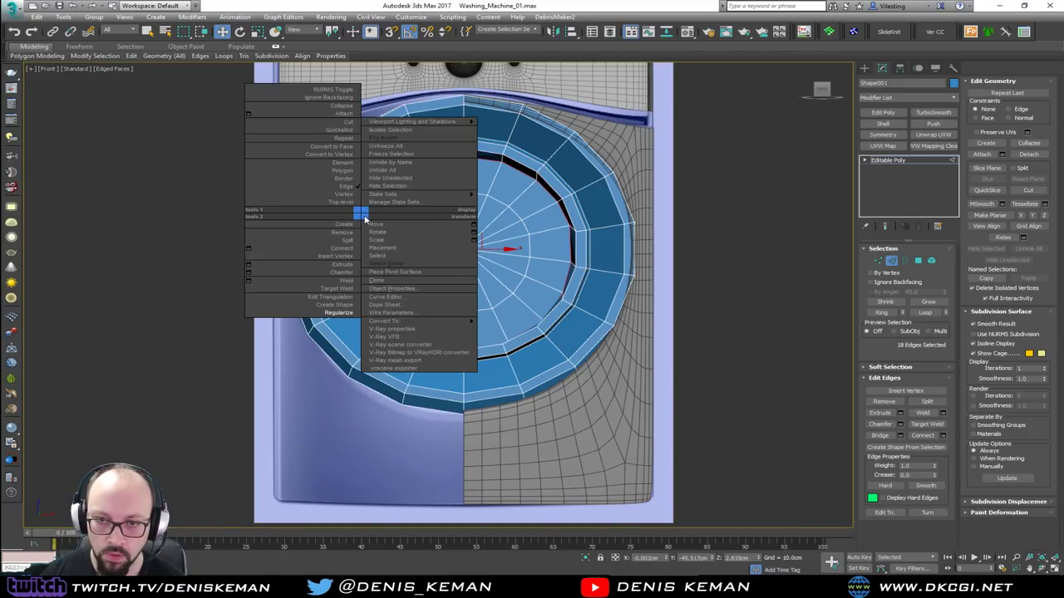
left_click(351, 314)
key("ctrl+z")
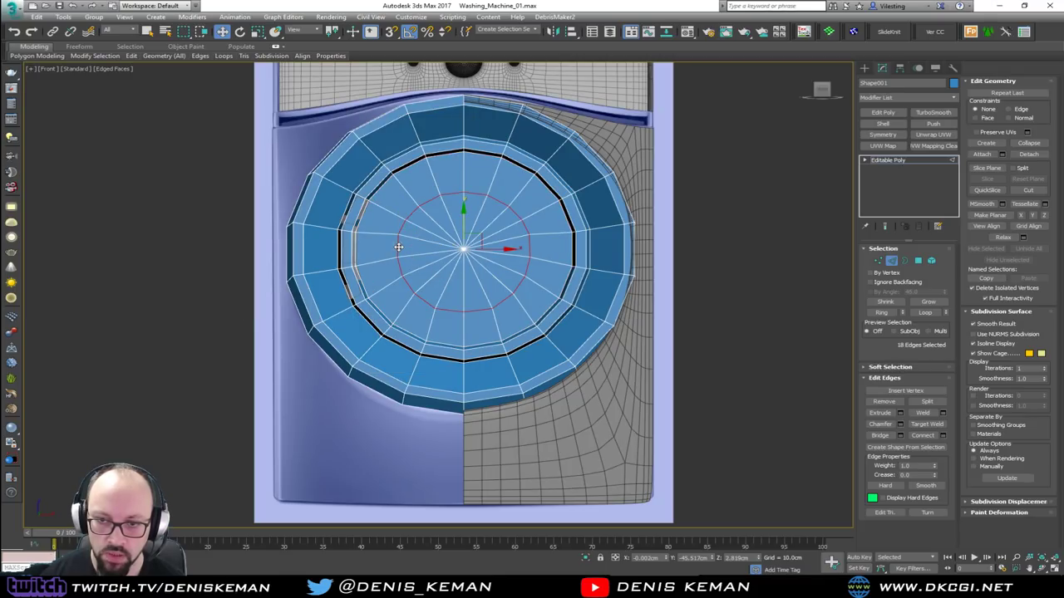
right_click(398, 250)
left_click(376, 349)
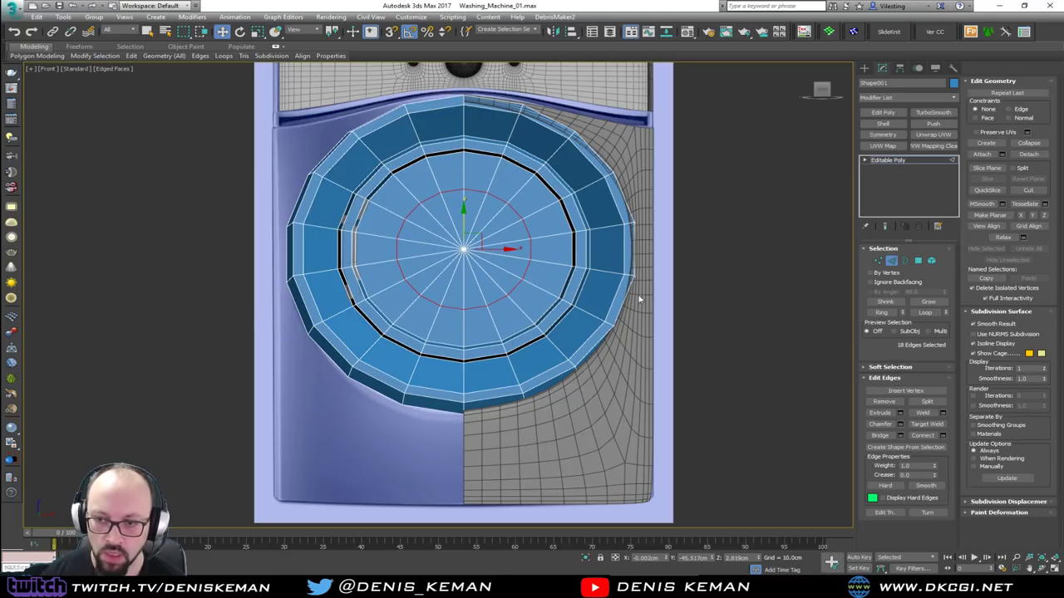
Leave edge editing and delete the separate handle piece on the door's inner ring.
left_click(891, 261)
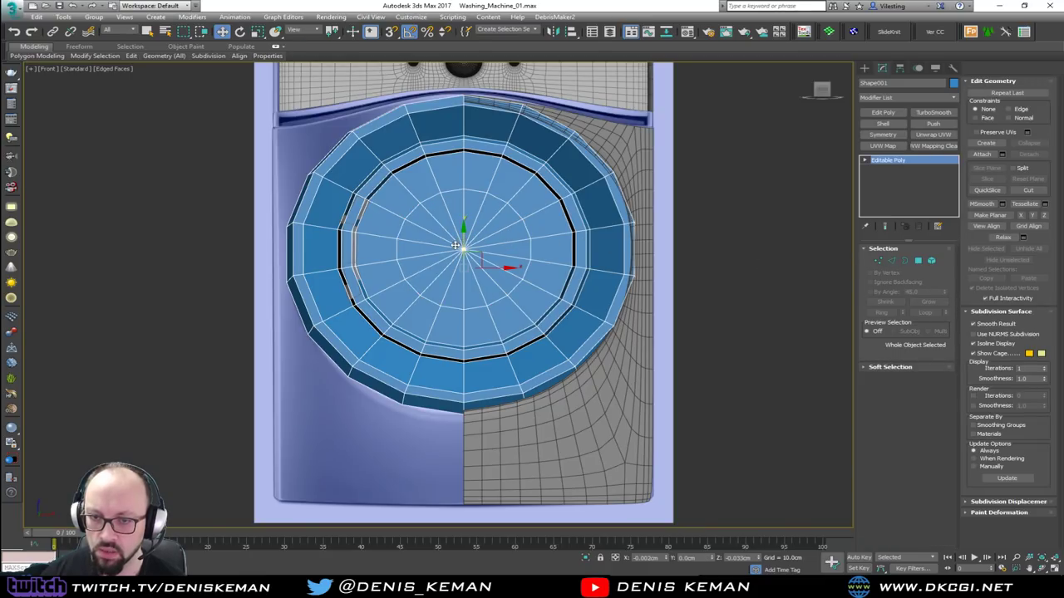
left_click(352, 255)
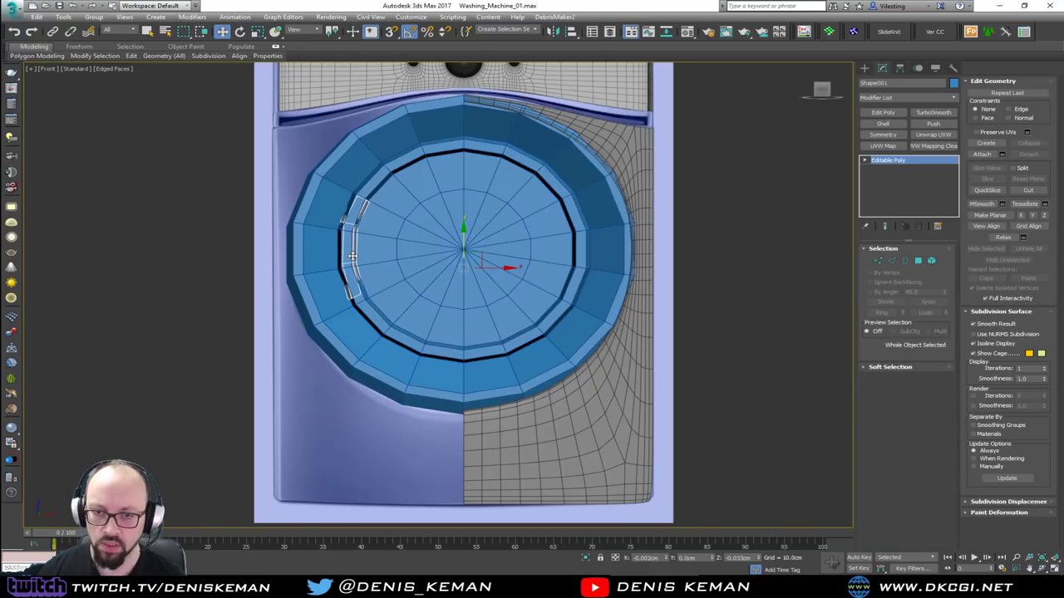
key("Delete")
Move the whole door object down about 1 cm to line it up with the reference image.
left_click(436, 250)
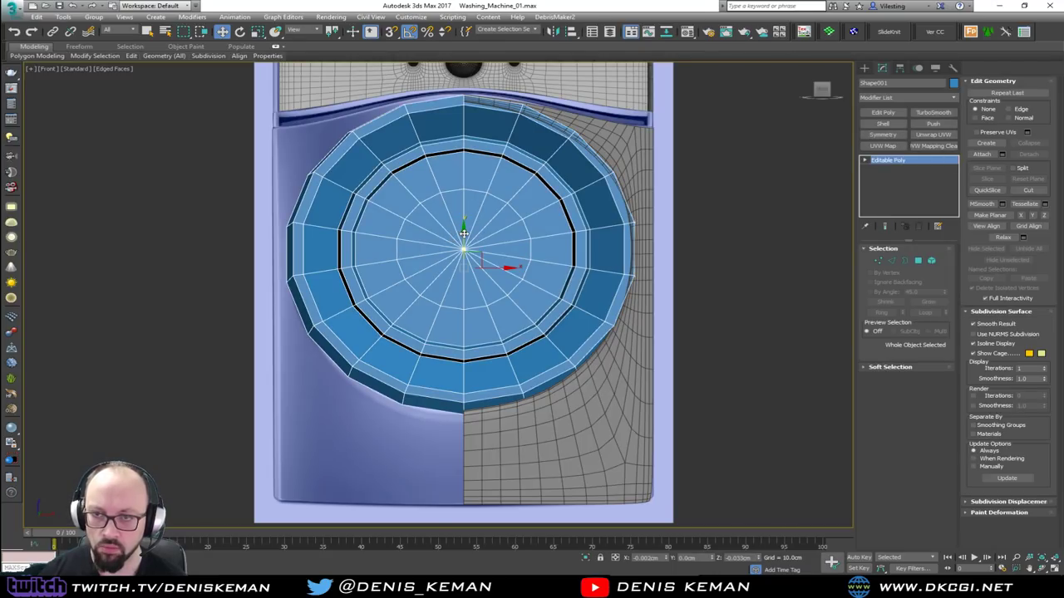
left_click_drag(463, 233, 460, 241)
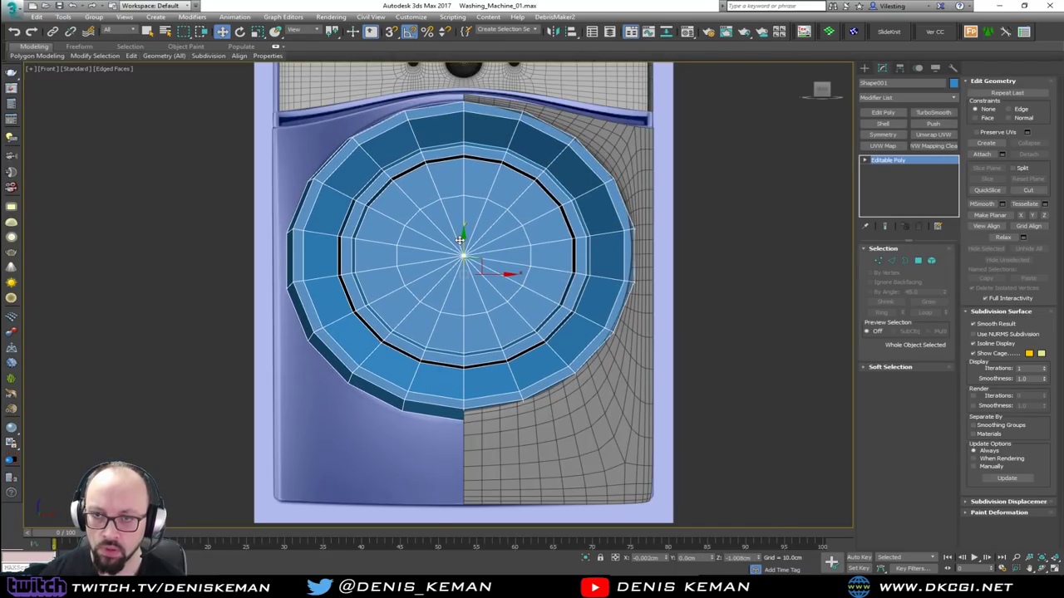
Apply TurboSmooth to the round washing-machine door and set its iterations to 2.
left_click(932, 112)
key("F4")
middle_click_drag(539, 207, 527, 260)
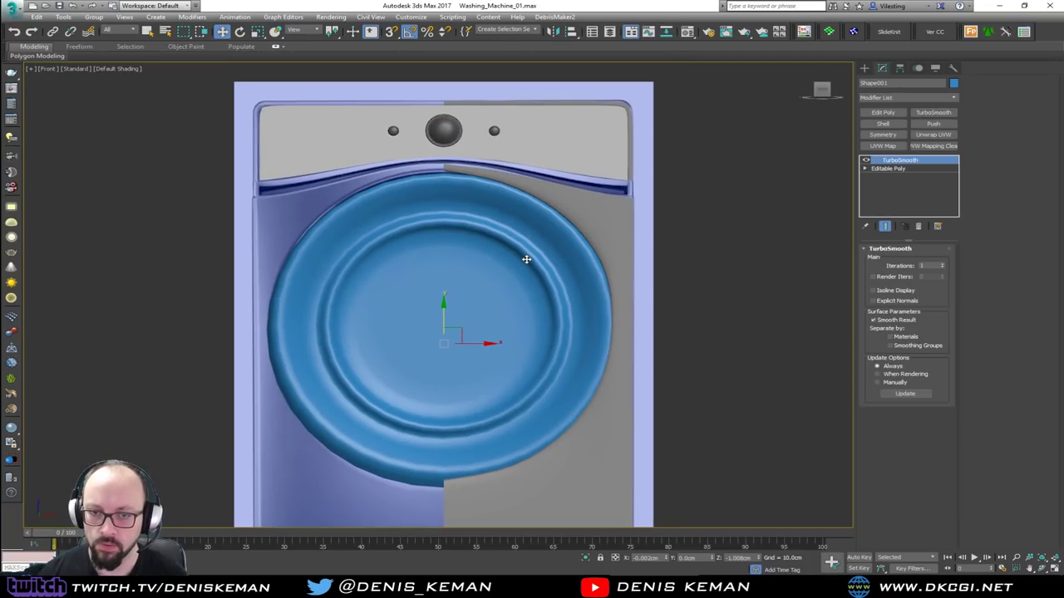
left_click(942, 264)
scroll(542, 291, "up", 3)
scroll(542, 290, "down", 3)
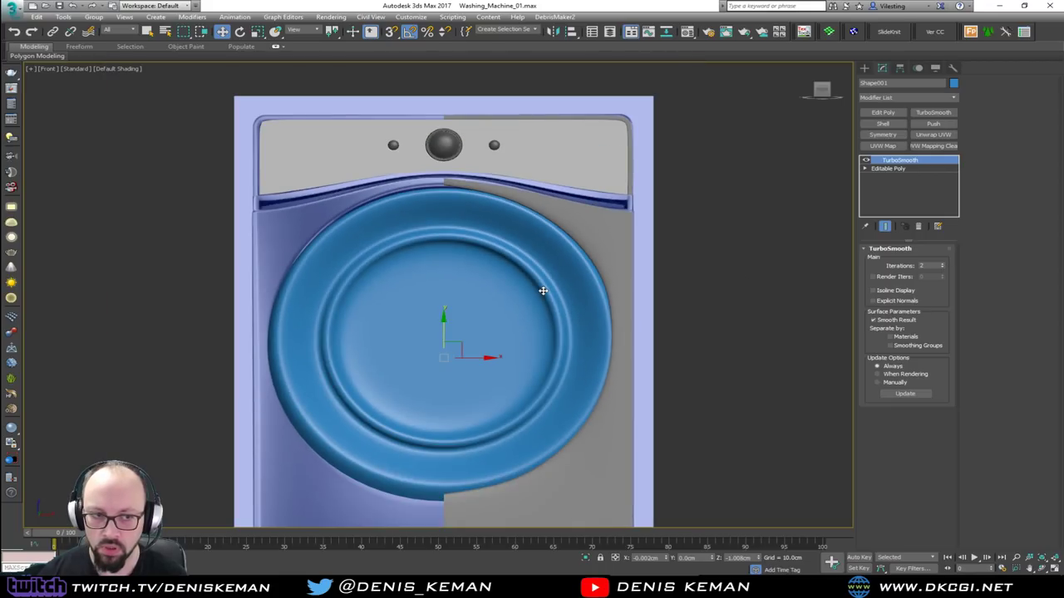
In the perspective view, select the edge loop around the door's inner ring on the base mesh and scale it to about 102%.
key("F4")
key("alt+w")
right_click(769, 355)
key("alt+w")
middle_click_drag(542, 336, 587, 339, "alt")
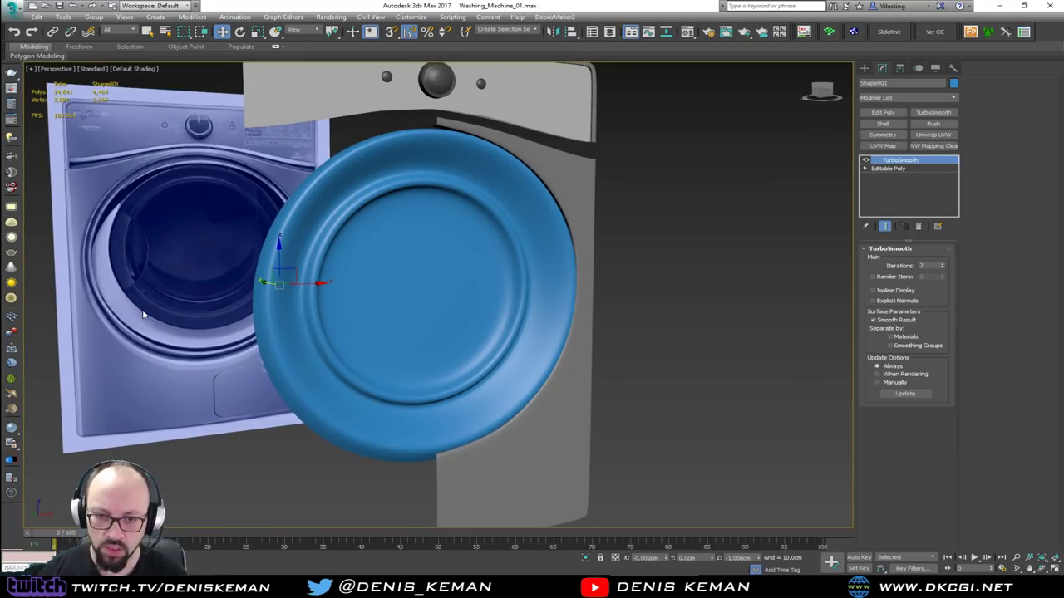
left_click(886, 168)
key("F4")
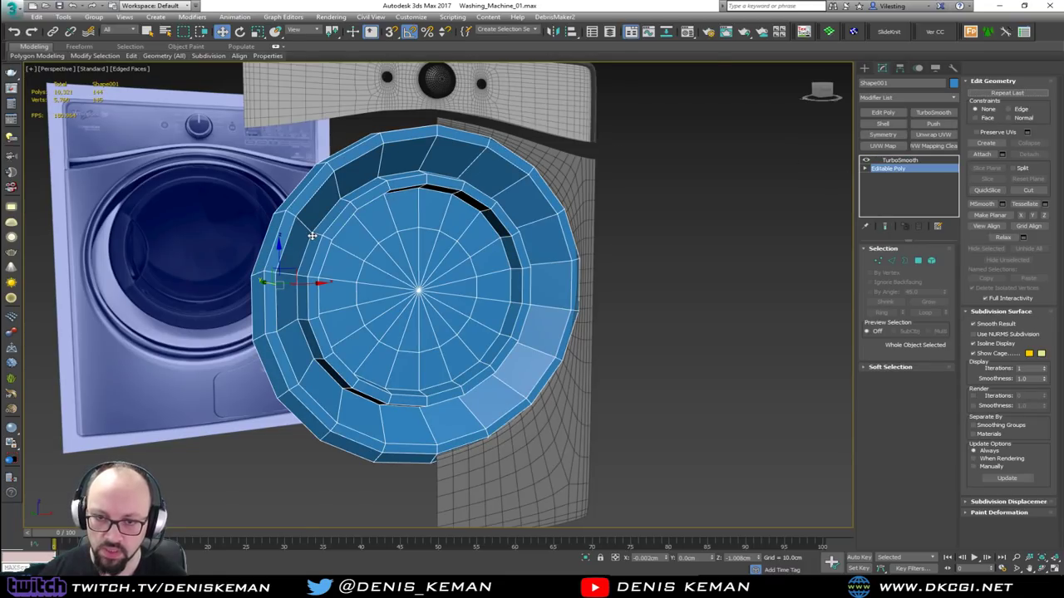
scroll(313, 236, "up", 3)
key("2")
double_click(307, 246)
middle_click_drag(367, 265, 387, 281, "alt")
key("r")
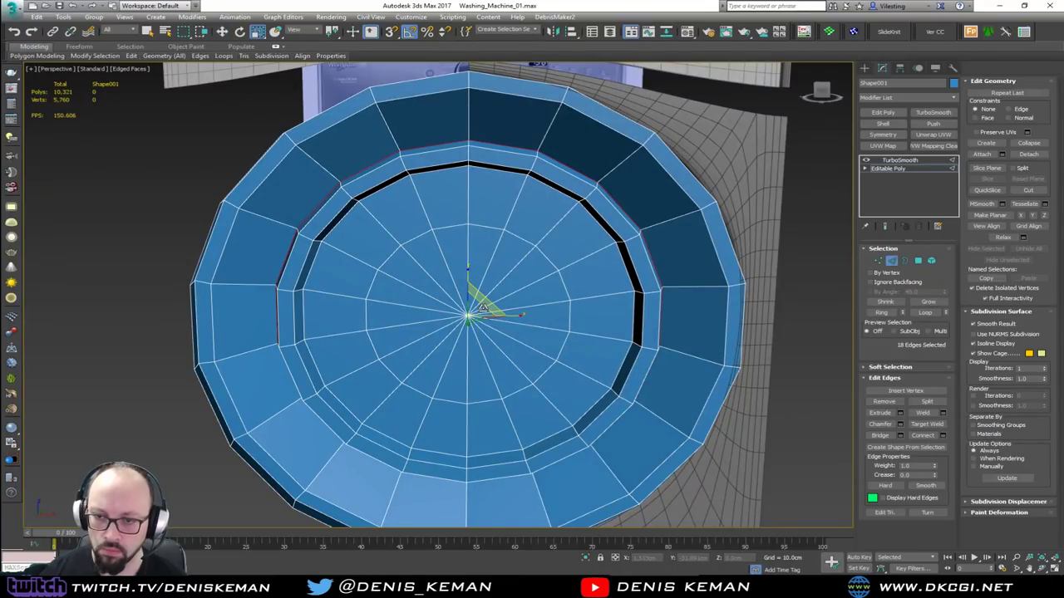
left_click_drag(479, 310, 479, 309)
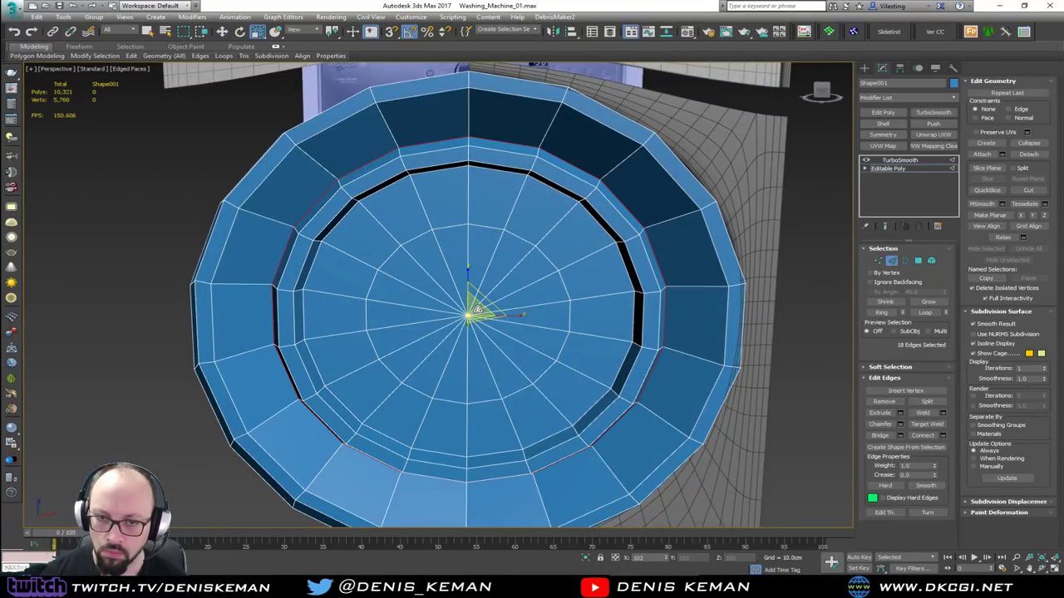
Move the inner ring's edge loop along the Y axis to reshape the slope towards the door's rim.
middle_click_drag(479, 309, 470, 318, "alt")
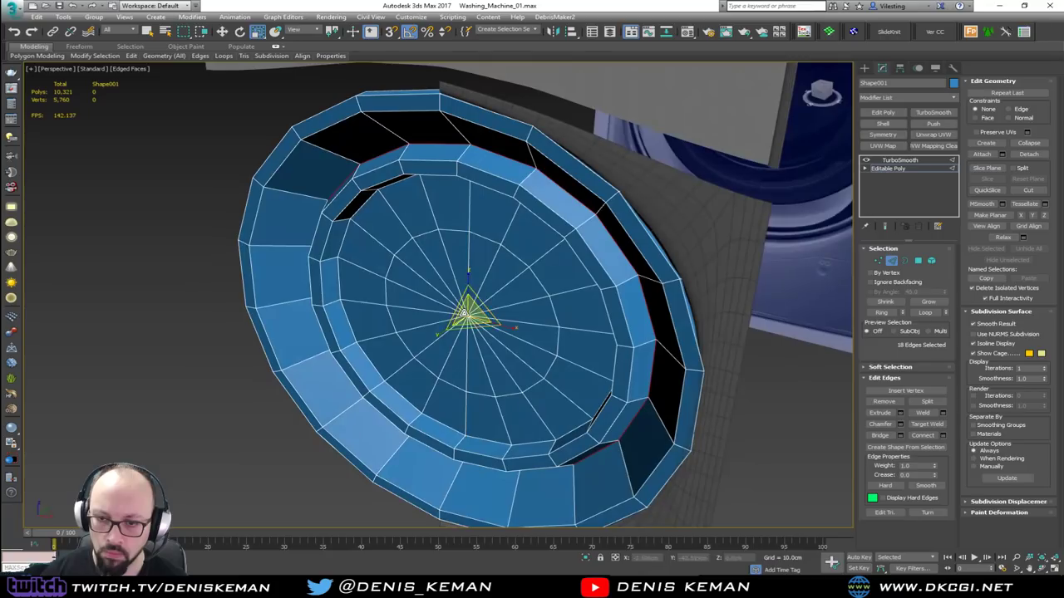
key("w")
left_click_drag(484, 304, 512, 198)
key("s")
key("s")
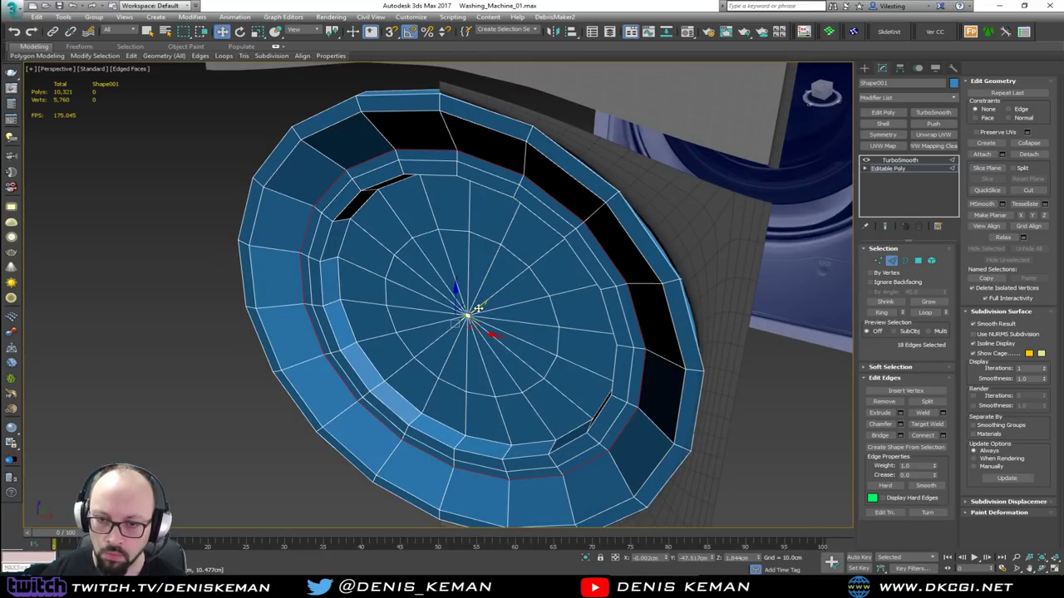
left_click_drag(480, 308, 483, 306)
Examine the door's inner ring and centre disc with the TurboSmooth result shown.
left_click(892, 261)
key("space")
key("F4")
middle_click_drag(556, 288, 625, 246, "alt")
scroll(509, 289, "up", 4)
key("F4")
middle_click_drag(547, 334, 693, 259)
left_click(909, 162)
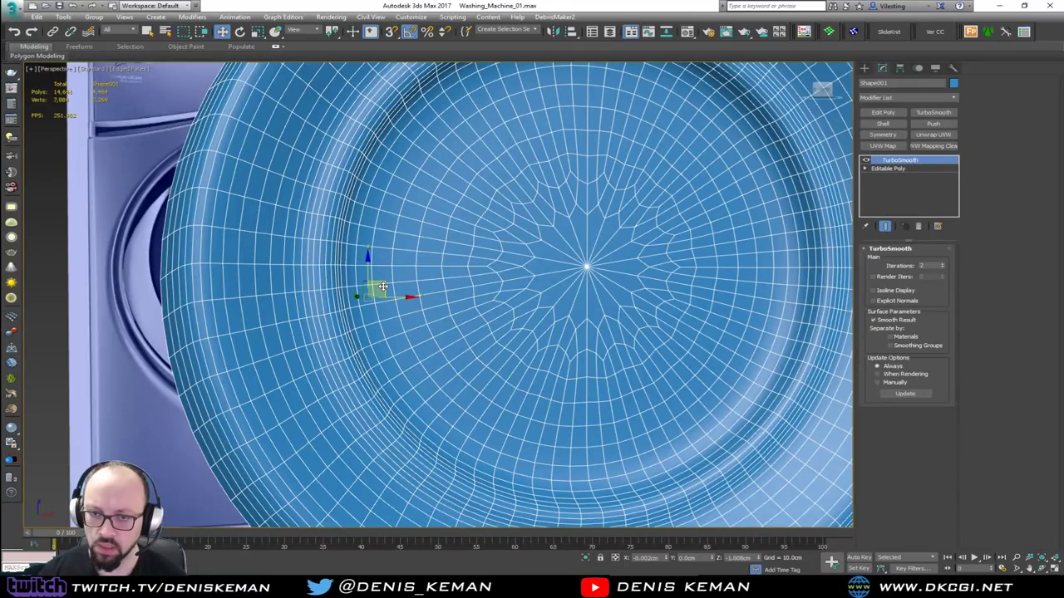
Select the two polygon rings around the door's centre vertex and move them along Y to about -43.7 cm.
left_click(887, 168)
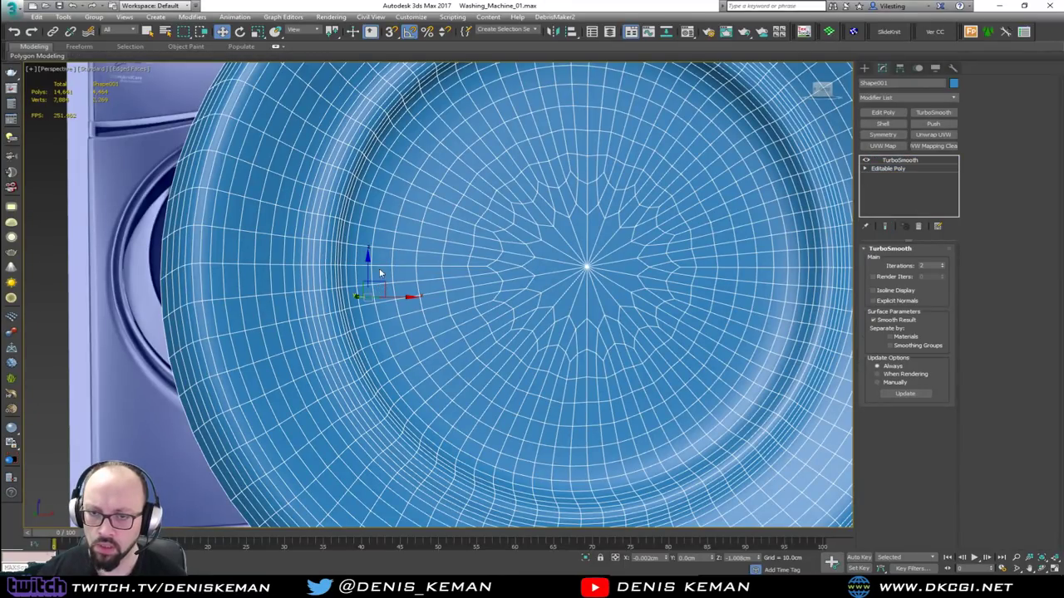
middle_click_drag(400, 278, 378, 316)
key("1")
key("1")
left_click(572, 347)
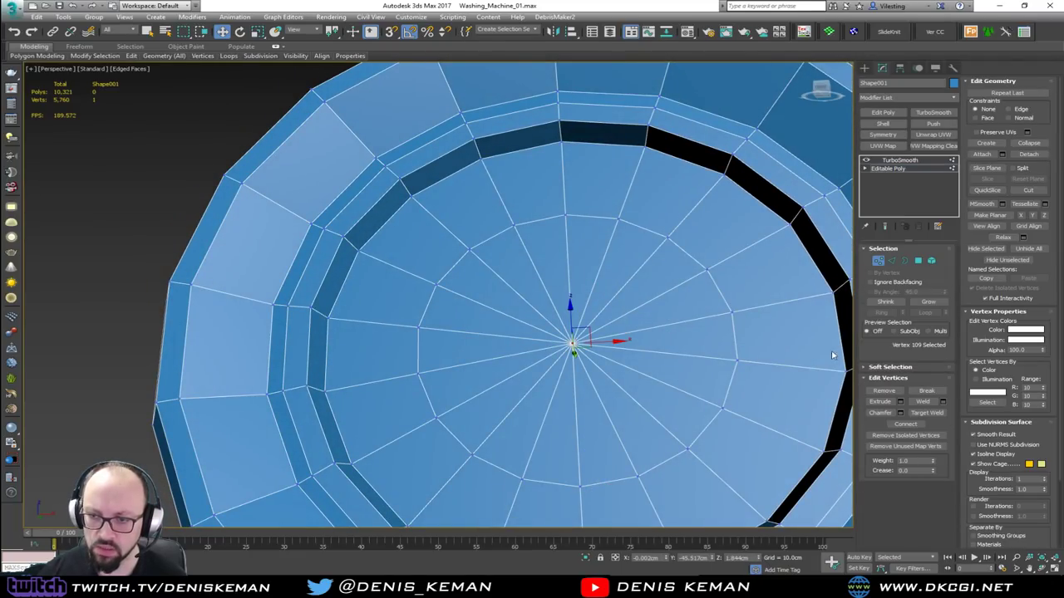
left_click(918, 260, "ctrl")
middle_click_drag(593, 336, 580, 365, "alt")
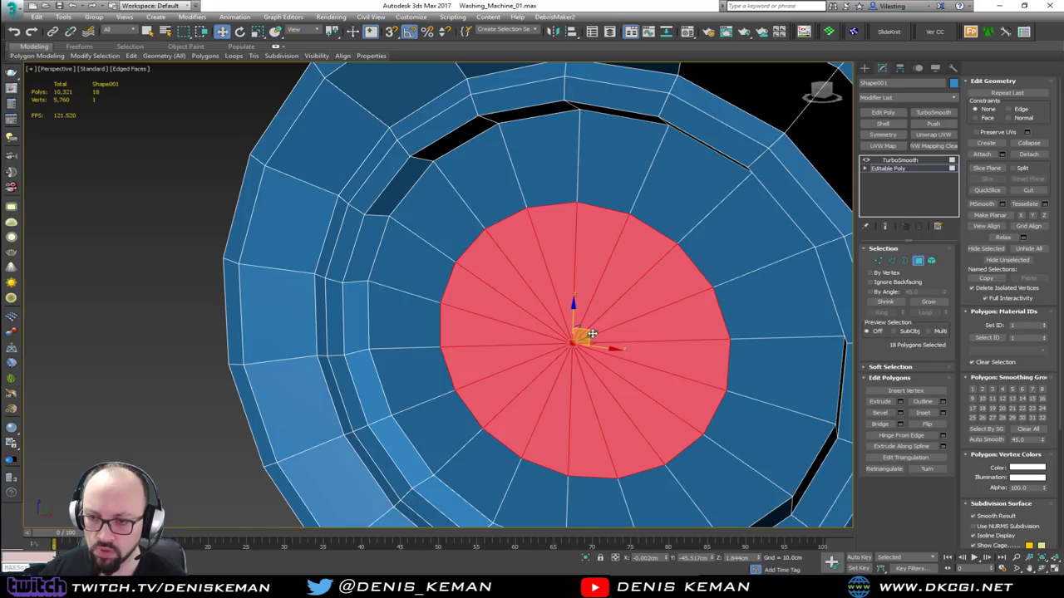
left_click(592, 333)
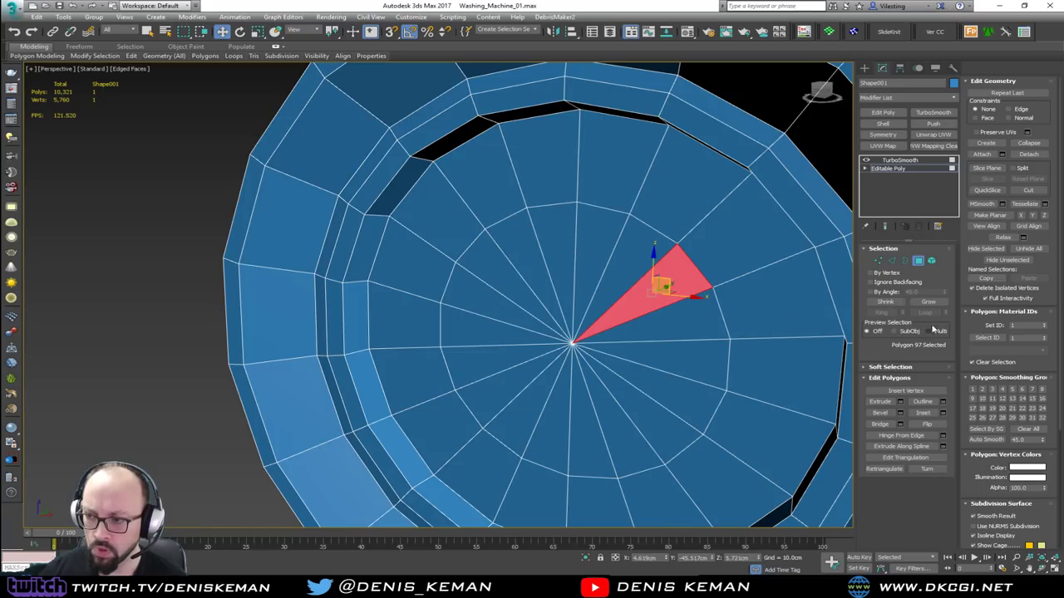
left_click(928, 302)
left_click(928, 301)
left_click_drag(592, 333, 601, 333)
middle_click_drag(537, 340, 493, 349, "alt")
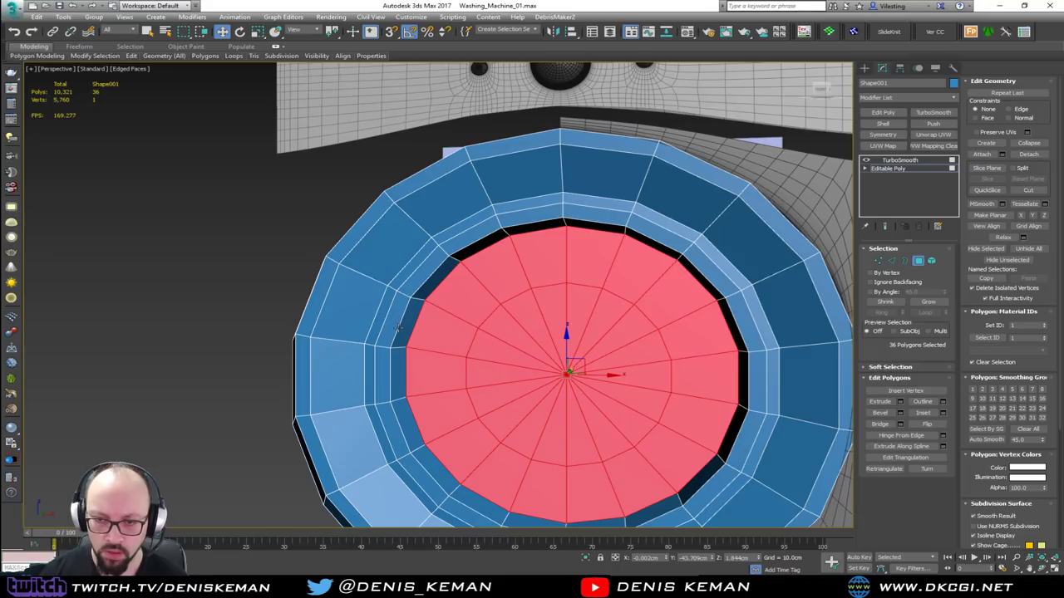
Select six neighbouring polygons on the inner ring's left side and detach them as a clone named Object003.
left_click(399, 327)
left_click(390, 329, "ctrl")
left_click(383, 374, "ctrl")
left_click(394, 428, "ctrl")
left_click(409, 430, "ctrl")
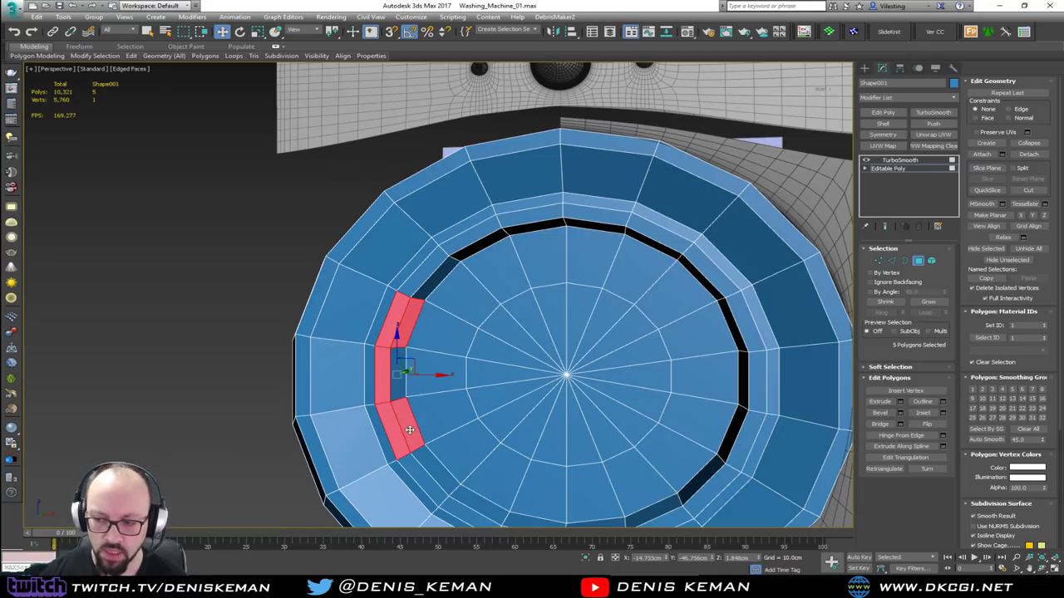
left_click(401, 372, "ctrl")
mouse_move(408, 374)
middle_mouse_down("alt")
mouse_move(438, 363)
mouse_move(409, 378)
middle_mouse_up("alt")
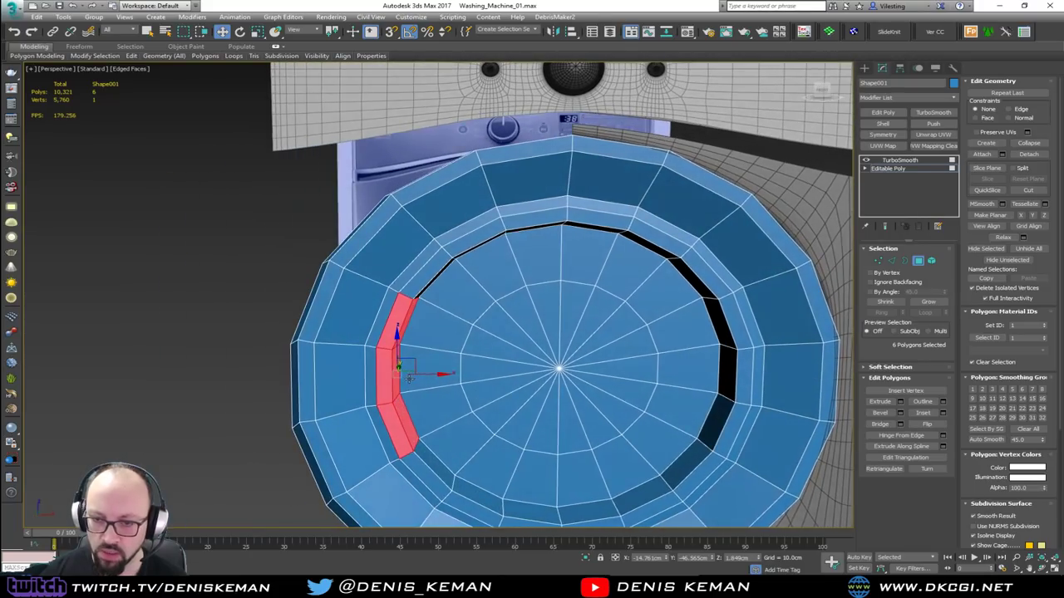
middle_click_drag(309, 299, 341, 291, "alt")
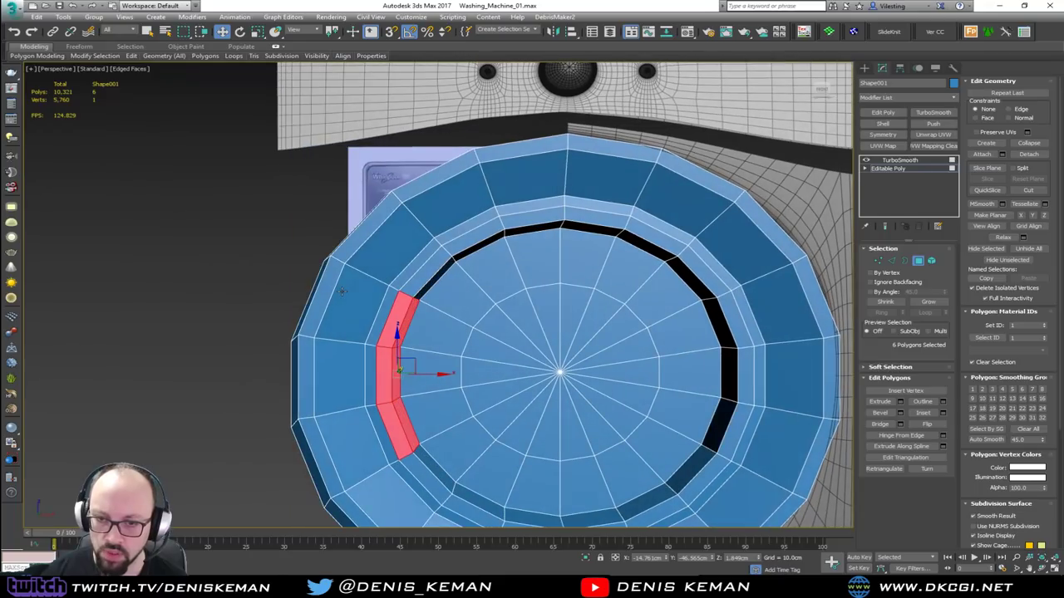
left_click(1029, 155)
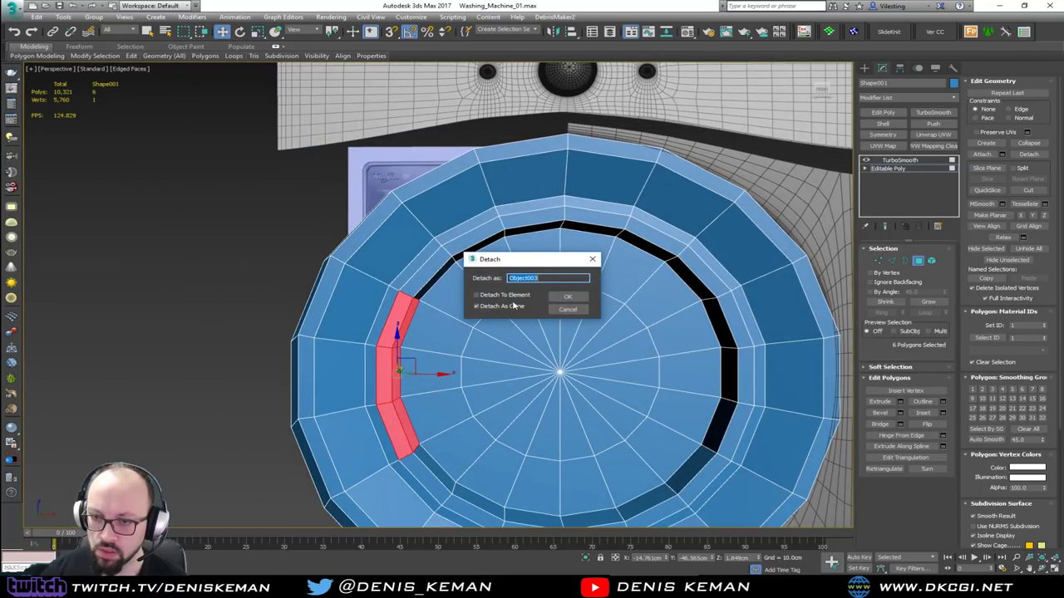
left_click(569, 297)
left_click(919, 262)
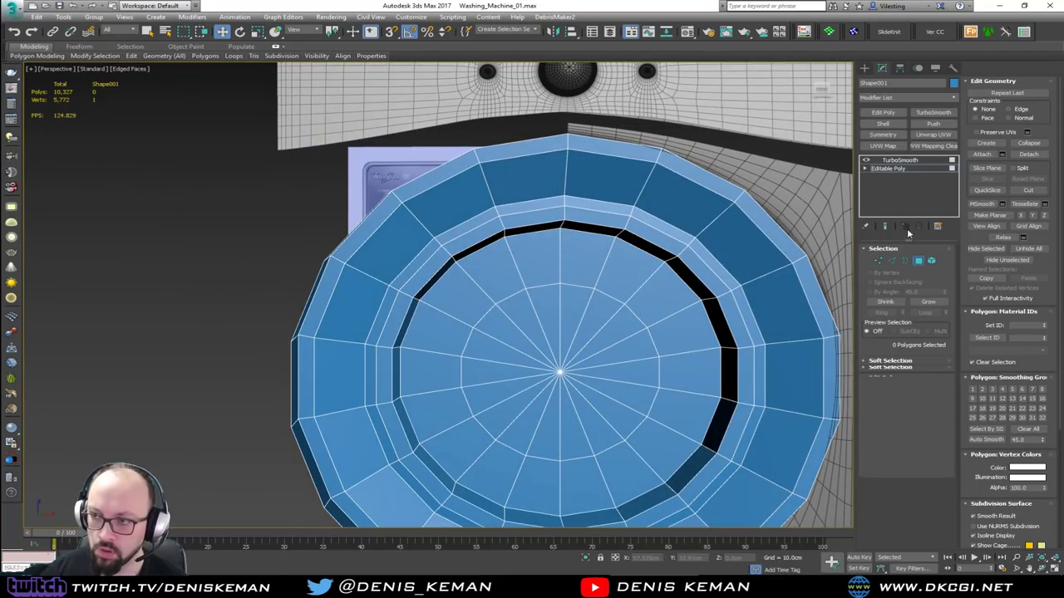
left_click(176, 333)
On the detached strip, select the three inner-wall polygons and extrude them towards the door's centre.
left_click(395, 369)
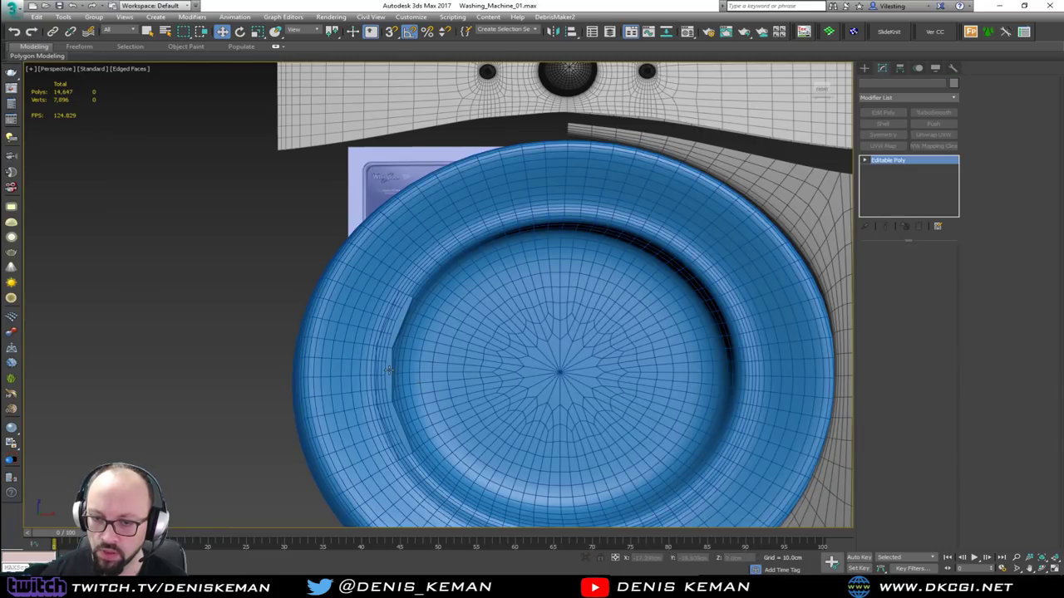
key("z")
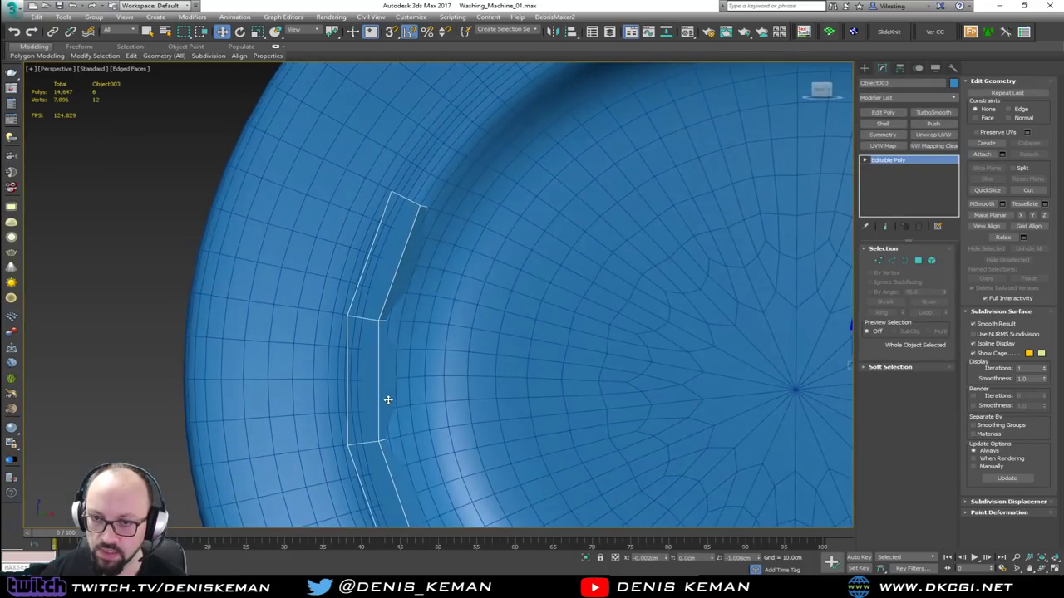
key("2")
key("4")
left_click(395, 316)
left_click(385, 375, "ctrl")
left_click(389, 459, "ctrl")
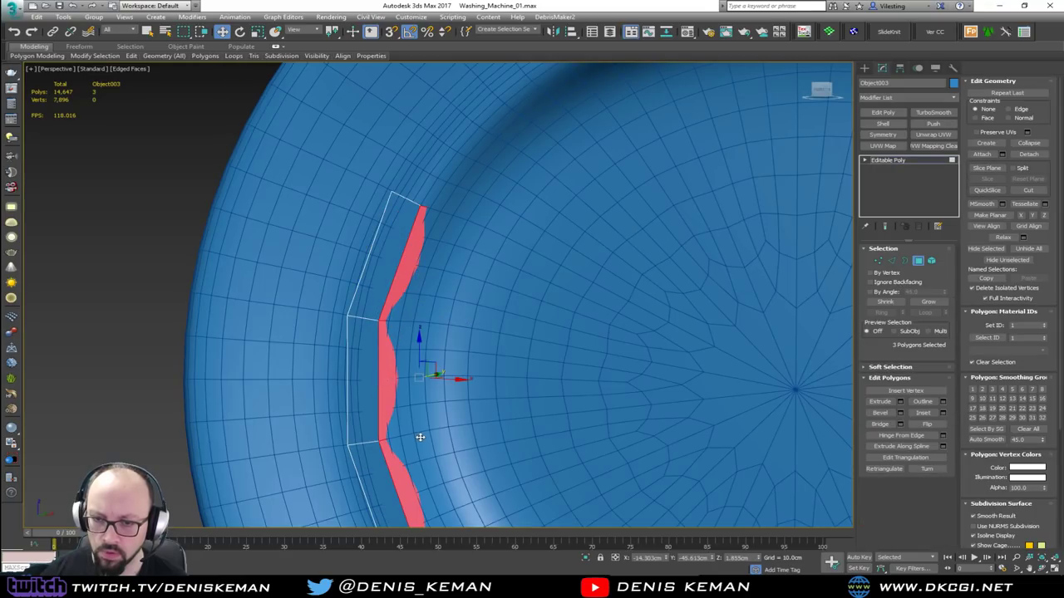
middle_click_drag(420, 437, 407, 388)
left_click(878, 401)
left_click_drag(403, 404, 388, 381)
key("w")
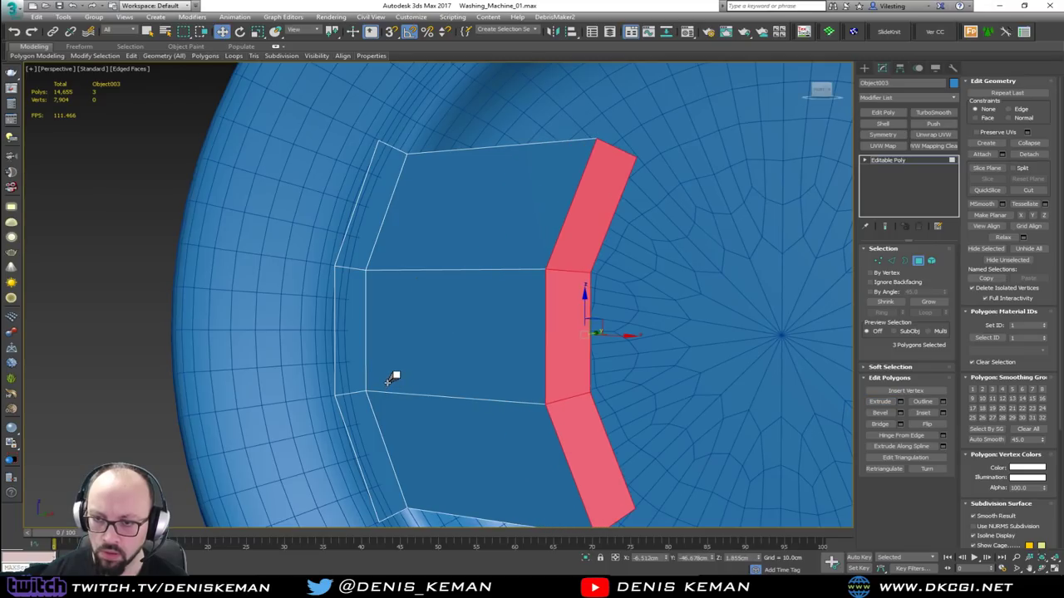
In the front view, select the smoothed round door and hide it, leaving the handle piece over the reference image.
key("alt+w")
right_click(603, 246)
key("alt+w")
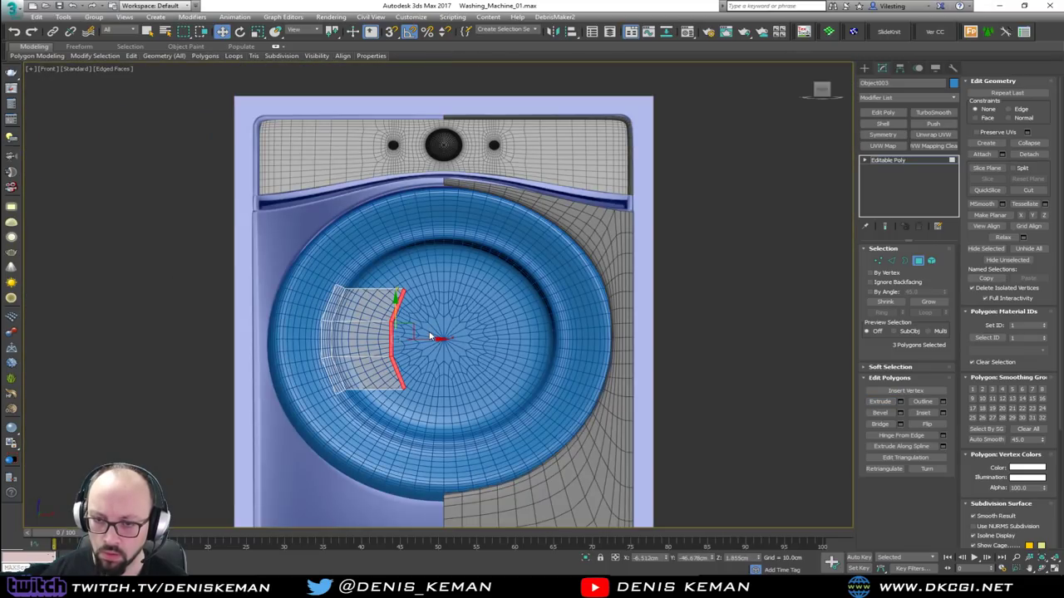
left_click(917, 262)
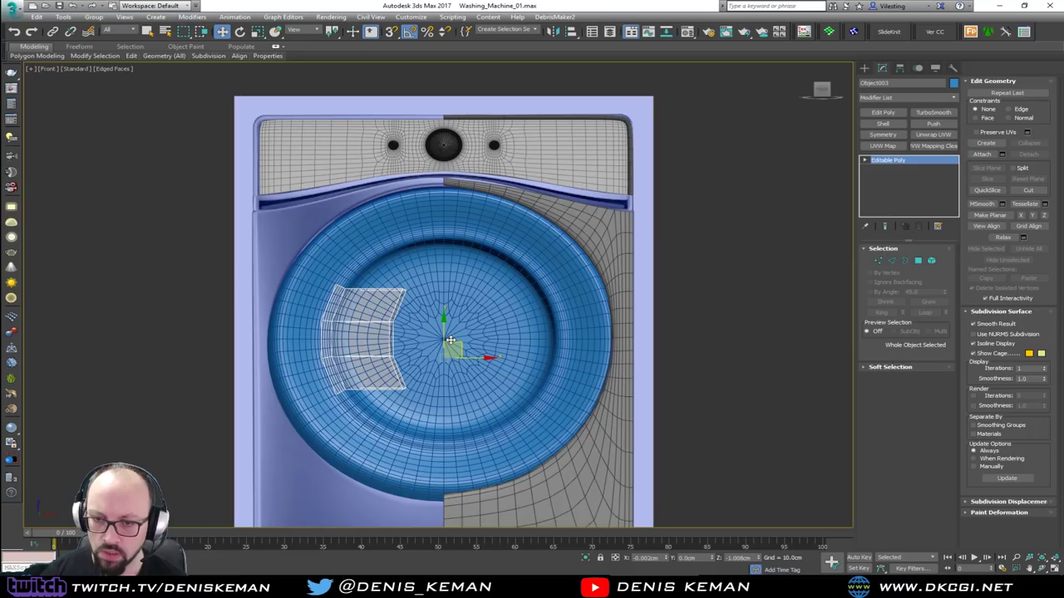
left_click(445, 356)
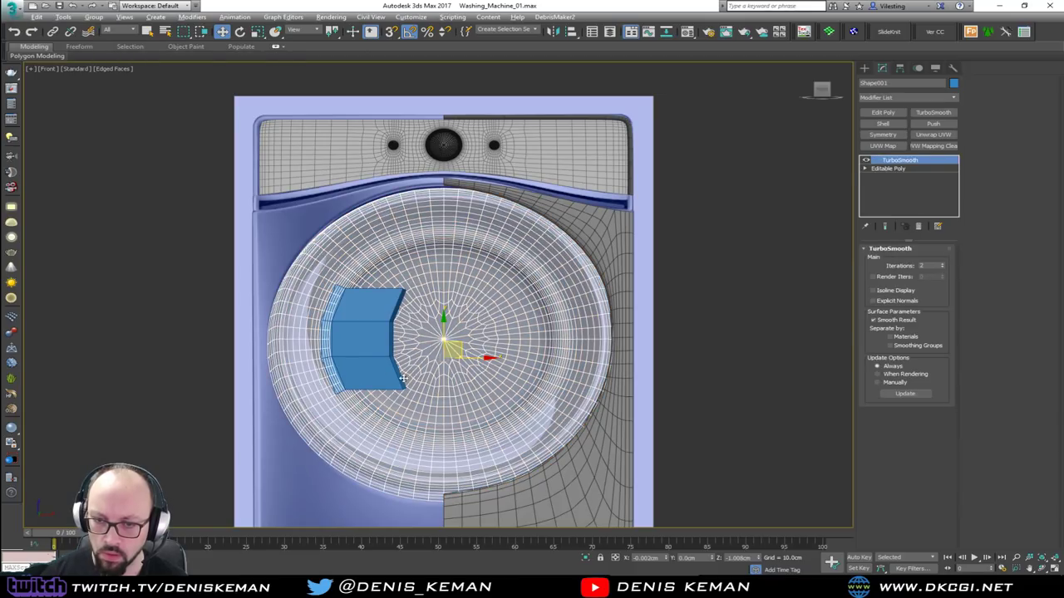
scroll(371, 362, "up", 2)
scroll(372, 361, "up", 2)
key("alt+x")
middle_click_drag(371, 362, 377, 331)
scroll(376, 331, "down", 4)
right_click(511, 310)
left_click(548, 290)
Narrow the handle piece by moving its inner vertices outward and pull its upper and lower inner corners in to match the reference.
left_click(361, 311)
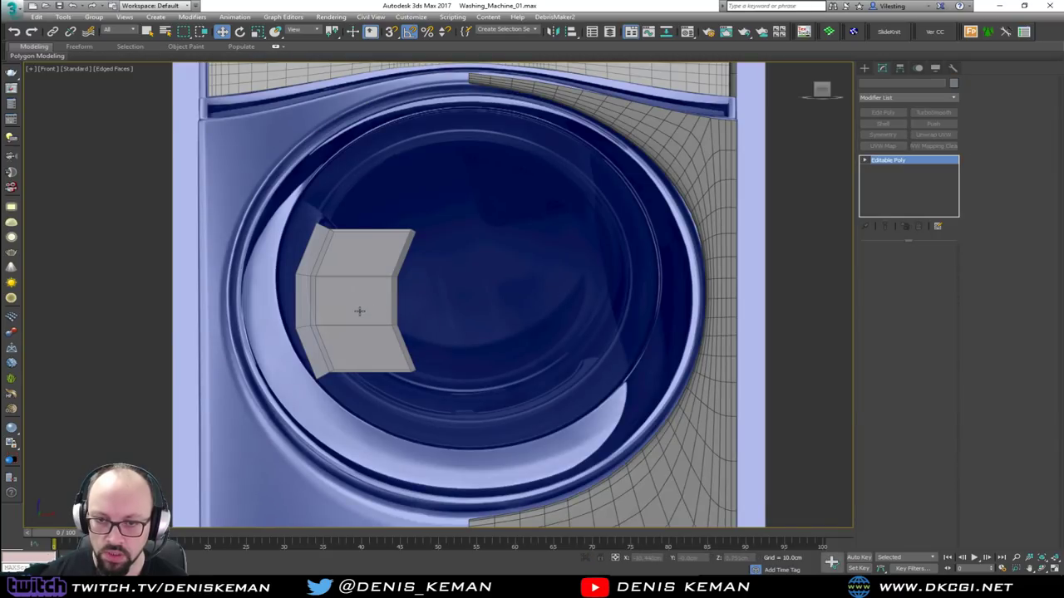
middle_click_drag(358, 311, 399, 328)
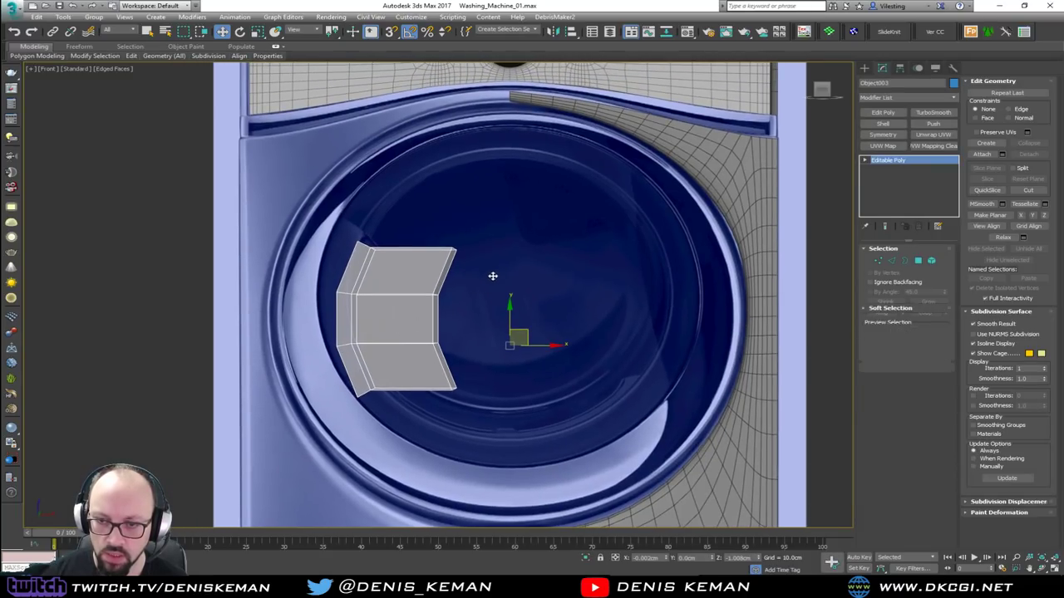
key("1")
left_click_drag(527, 223, 476, 308)
left_click_drag(413, 409, 413, 408)
left_click_drag(448, 313, 425, 343)
left_click_drag(416, 387, 406, 360)
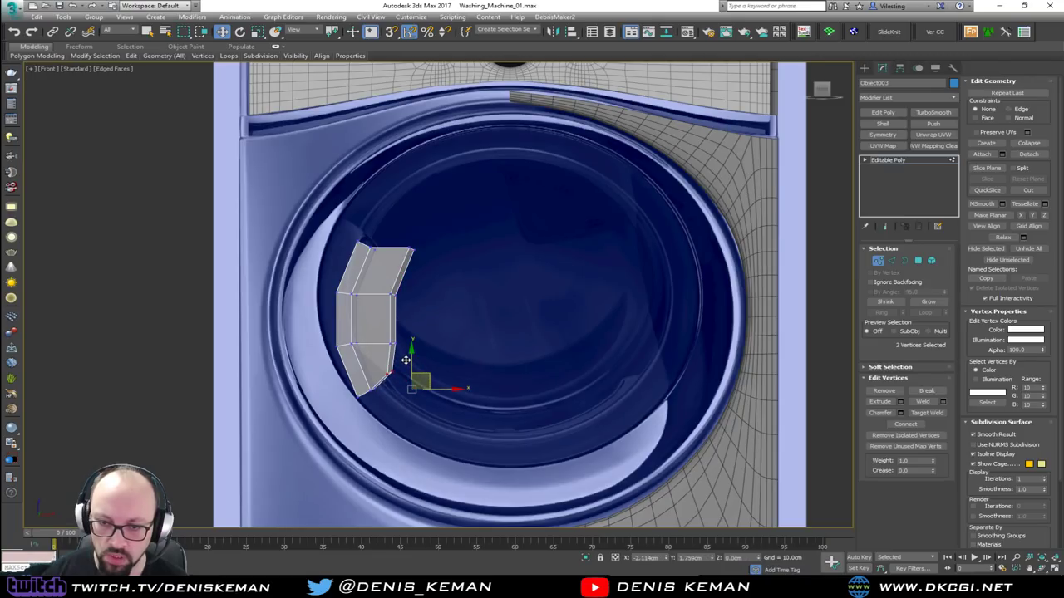
left_click_drag(444, 242, 403, 248)
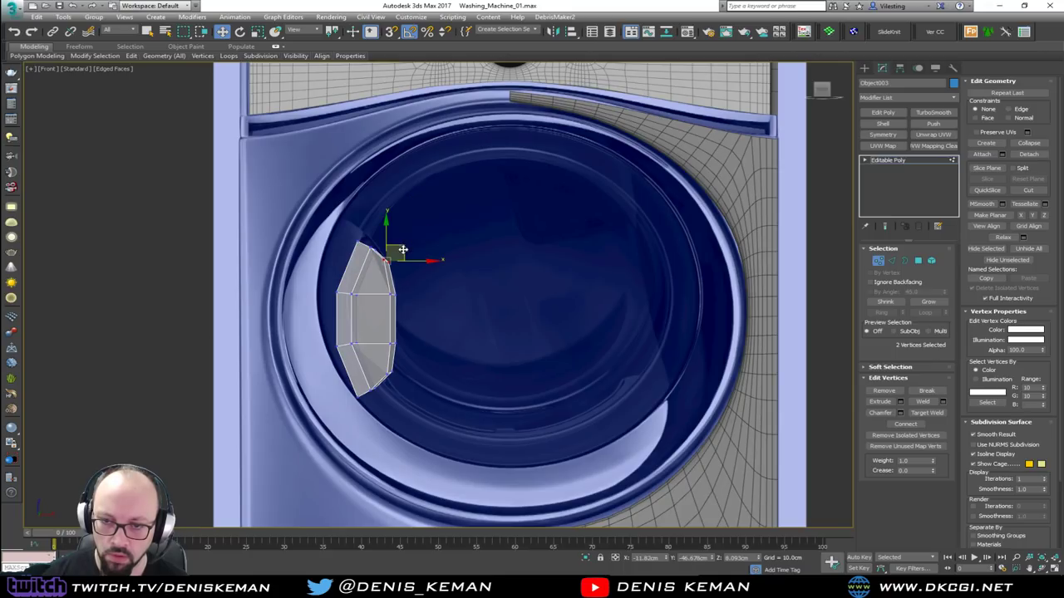
In the perspective view, select the handle piece's upper and lower front corner vertices and move them along the Y axis.
key("alt+w")
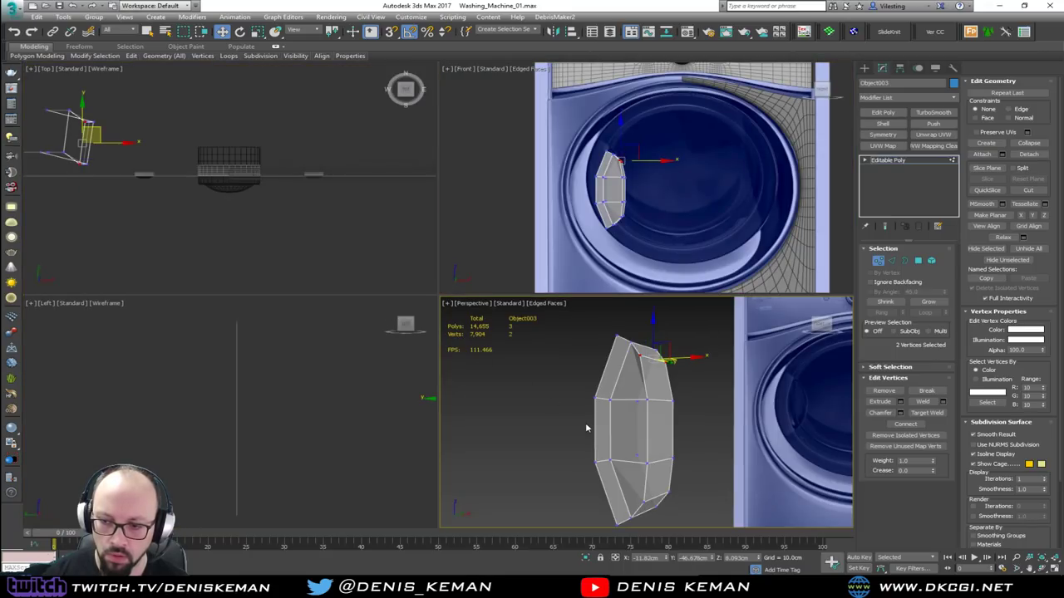
key("alt+w")
scroll(556, 355, "down", 3)
middle_click_drag(556, 361, 499, 423, "alt")
left_click(422, 315)
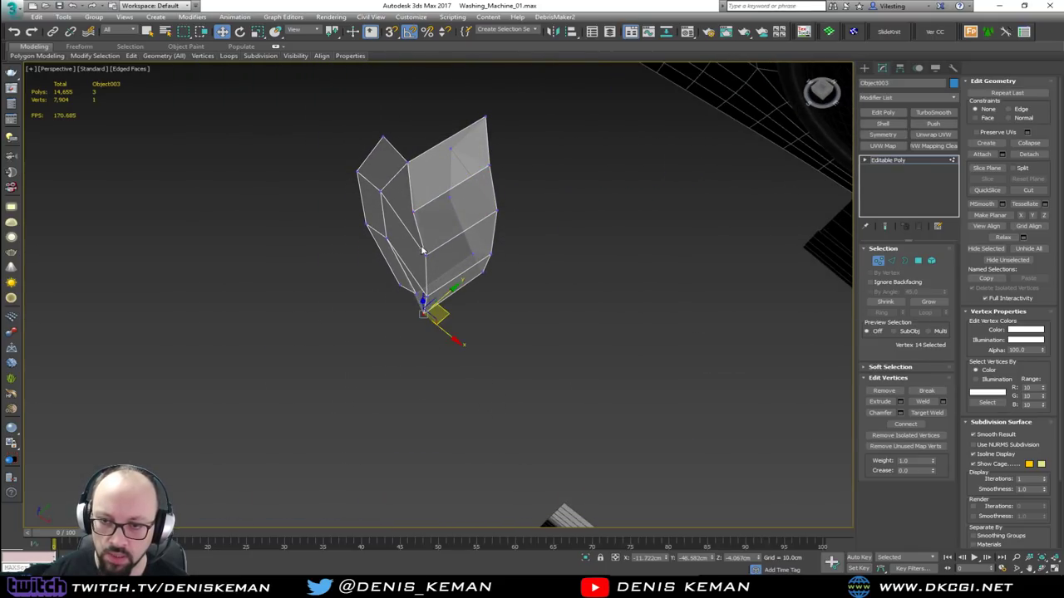
left_click(415, 211, "ctrl")
left_click_drag(448, 250, 459, 242)
middle_click_drag(459, 241, 526, 213, "alt")
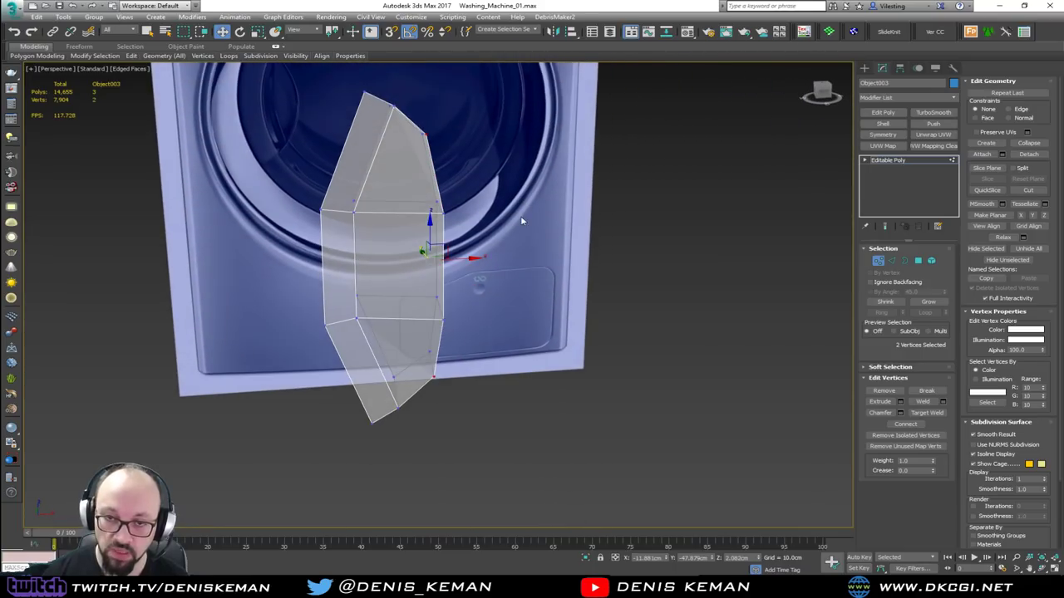
middle_click_drag(440, 170, 479, 303)
scroll(478, 303, "down", 4)
middle_click_drag(383, 136, 406, 182, "alt")
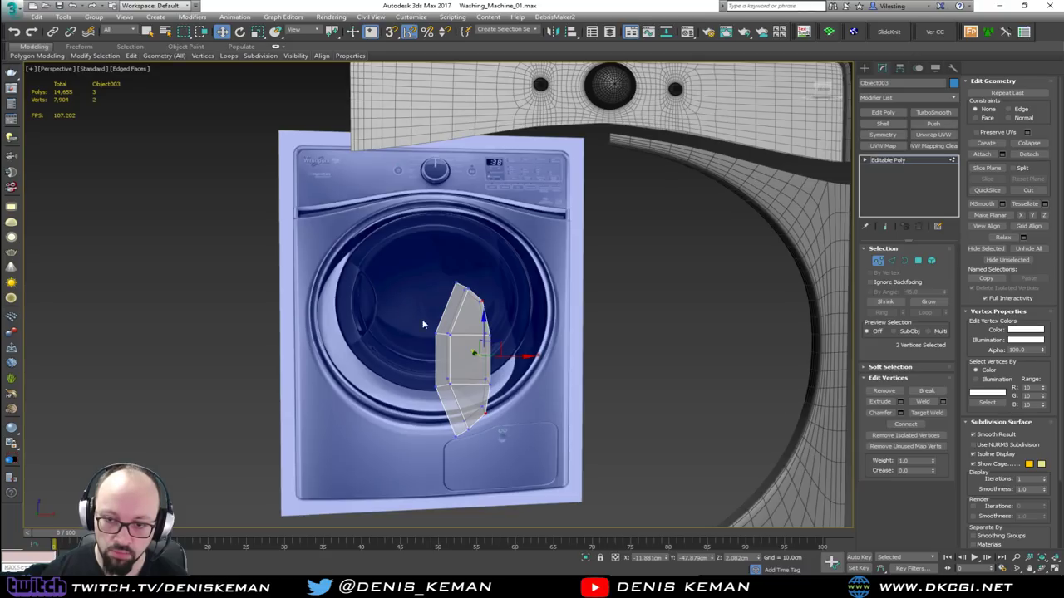
scroll(471, 335, "up", 6)
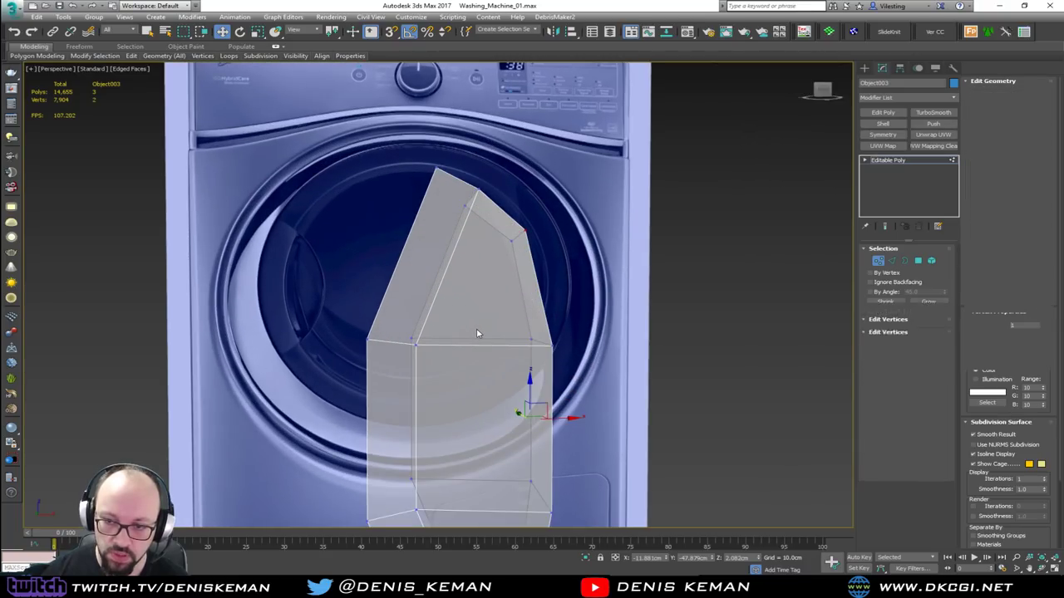
Select the handle piece's three front polygons and inset them to leave a rim around the front face.
key("4")
left_click(484, 391, "ctrl")
middle_click_drag(484, 375, 489, 241)
left_click(491, 398, "ctrl")
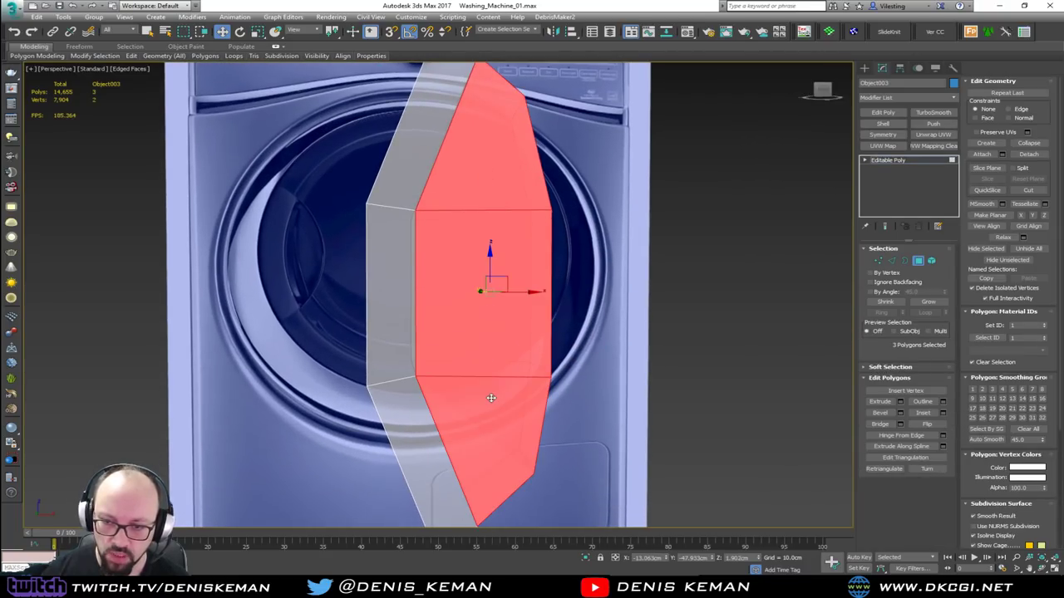
left_click(923, 414)
left_click_drag(508, 304, 506, 305)
Bevel the inset polygons inward to form the grip recess and shift its floor slightly along the X axis.
key("w")
middle_click_drag(820, 381, 615, 353, "alt")
left_click(880, 413)
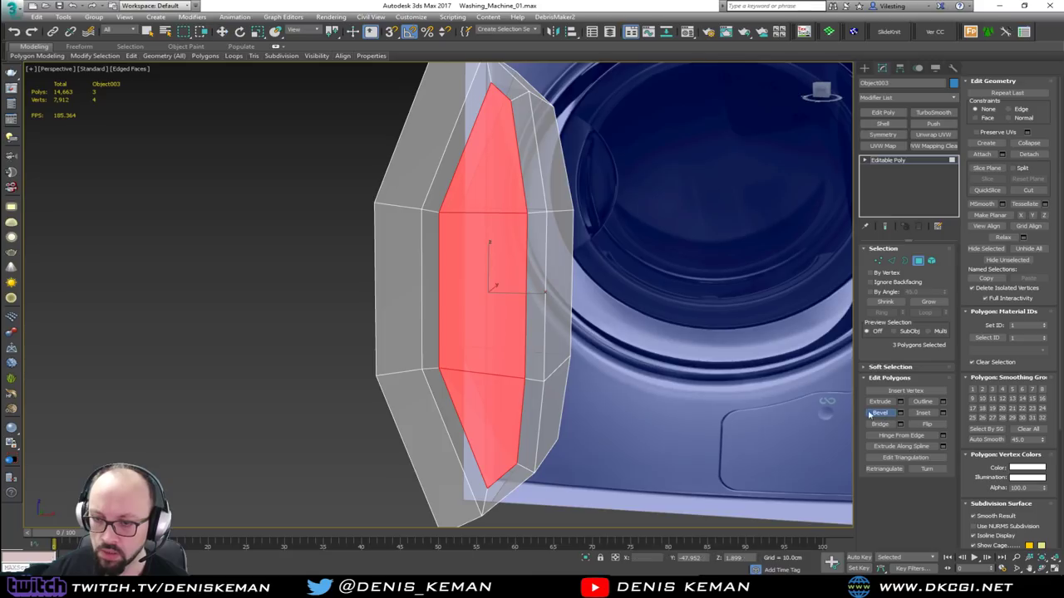
left_click_drag(513, 324, 517, 321)
middle_click_drag(517, 321, 530, 287, "alt")
key("w")
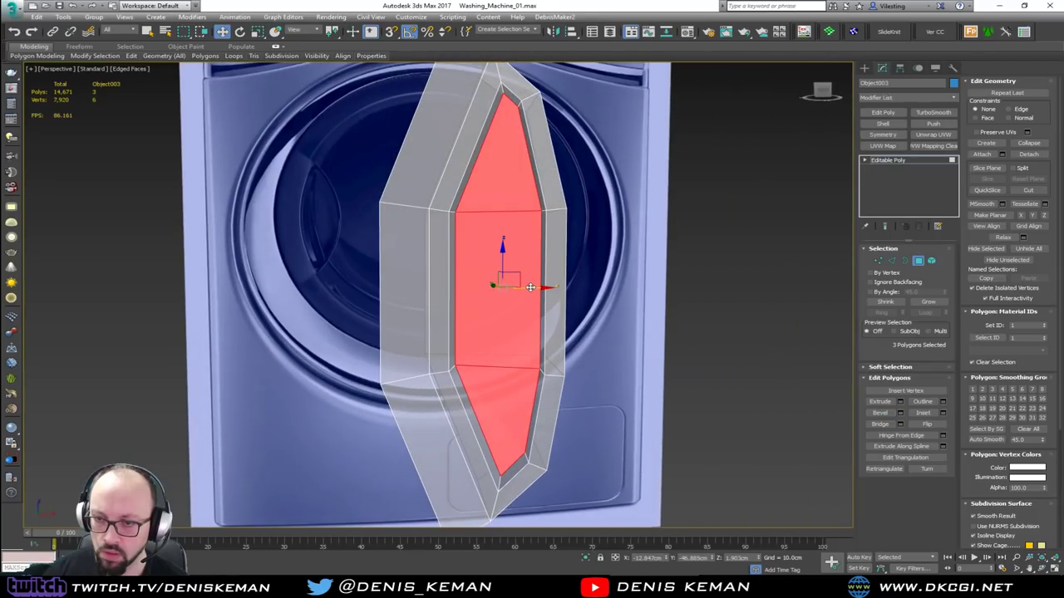
left_click_drag(528, 287, 527, 286)
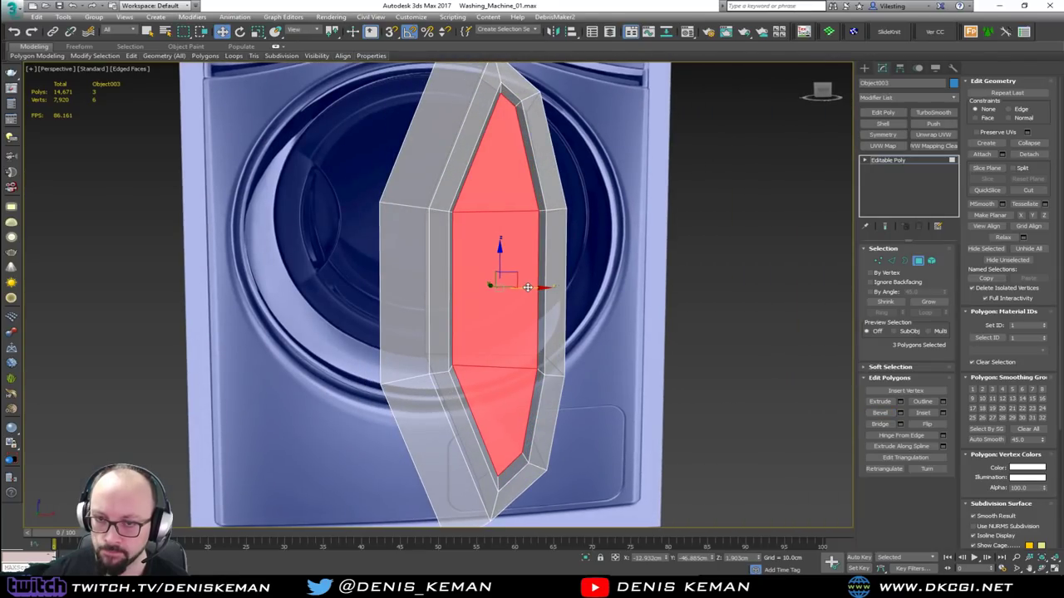
Select the recess edges on the side facing the door's outer rim and move them along X to narrow that rim.
key("2")
left_click(465, 169)
left_click(449, 241, "ctrl")
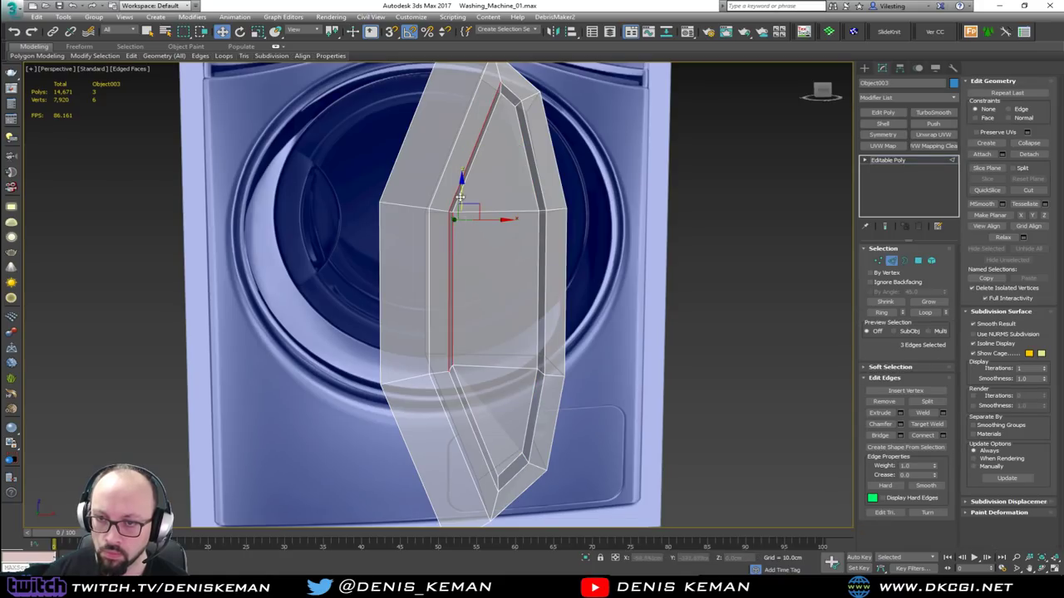
left_click(466, 393, "ctrl")
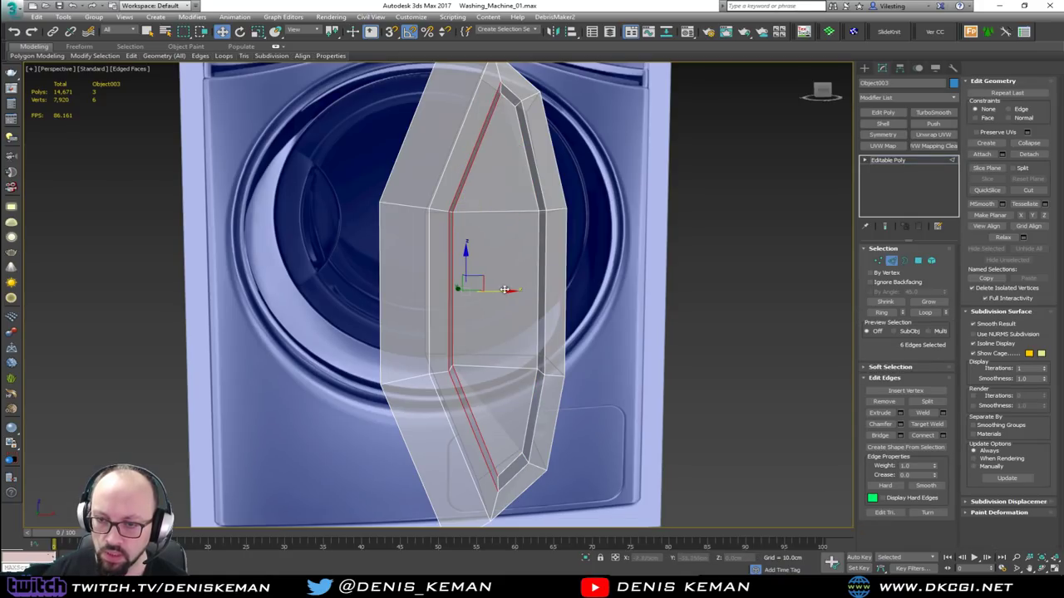
left_click_drag(497, 290, 482, 291)
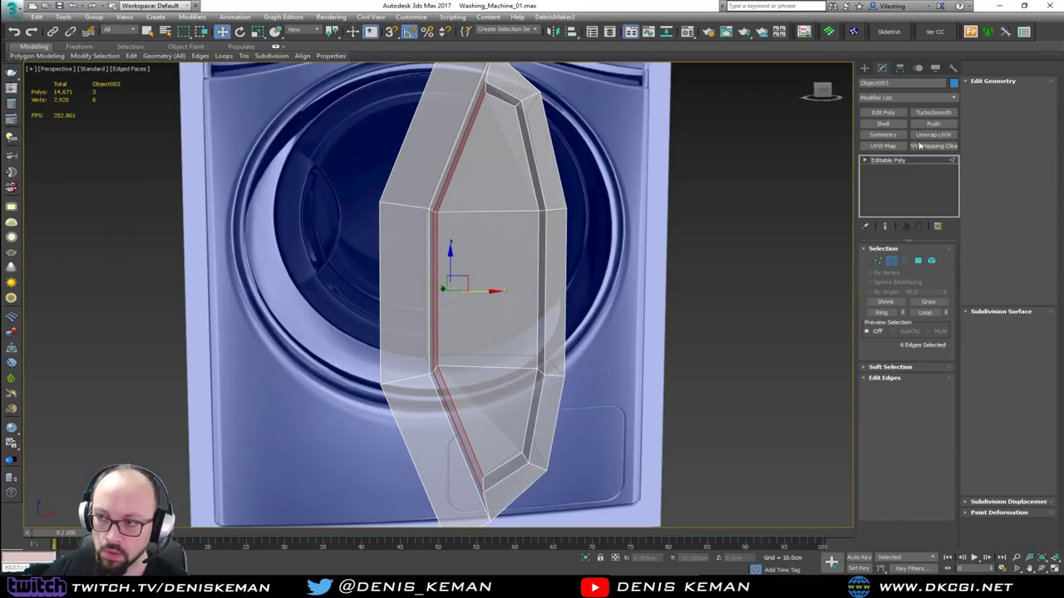
Apply TurboSmooth with 2 iterations to the handle piece and turn off its see-through display.
left_click(891, 261)
left_click(934, 113)
key("F4")
middle_click_drag(594, 240, 537, 254, "alt")
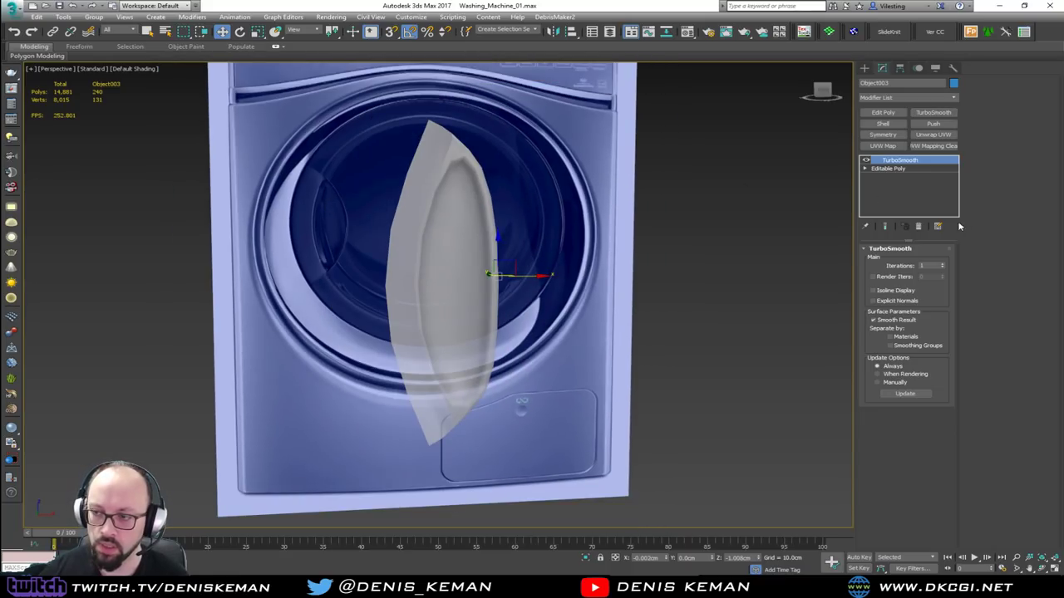
left_click(942, 264)
middle_click_drag(578, 268, 565, 250, "alt")
scroll(567, 257, "up", 5)
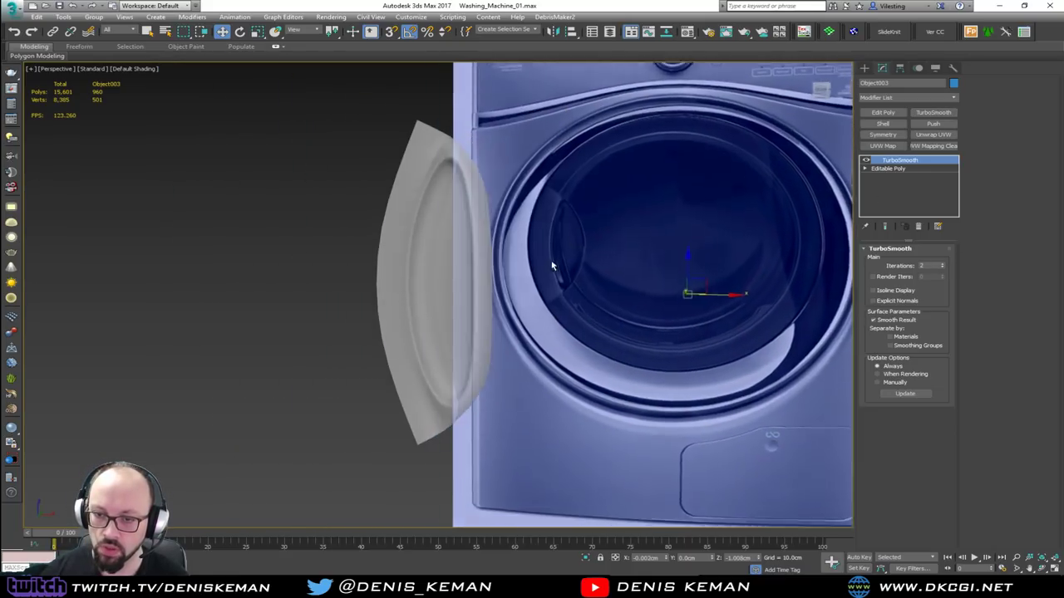
key("alt+x")
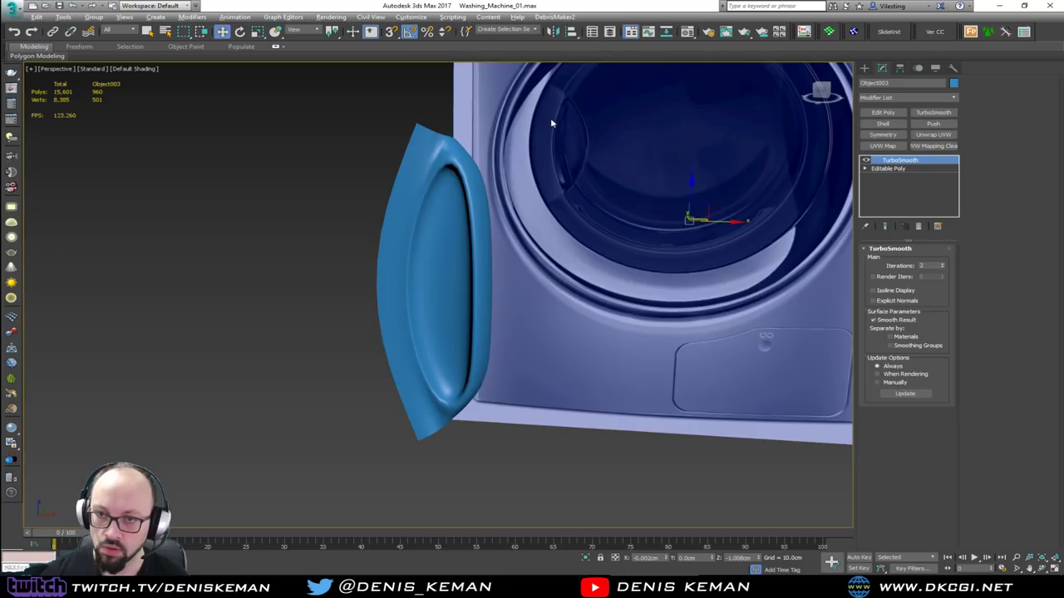
middle_click_drag(546, 205, 537, 196, "alt")
On the unsmoothed handle mesh, select the open border edges along its outer side and extrude them backward to form a side wall.
left_click(900, 175)
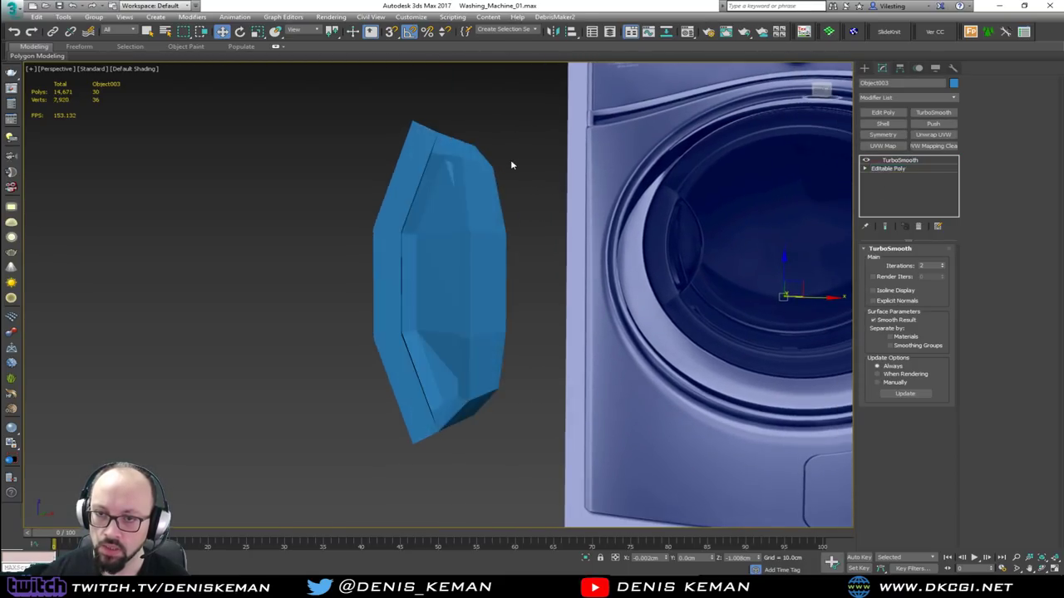
middle_click_drag(477, 149, 447, 214, "alt")
key("F4")
key("2")
left_click(445, 306)
double_click(424, 323)
left_click(439, 307, "ctrl")
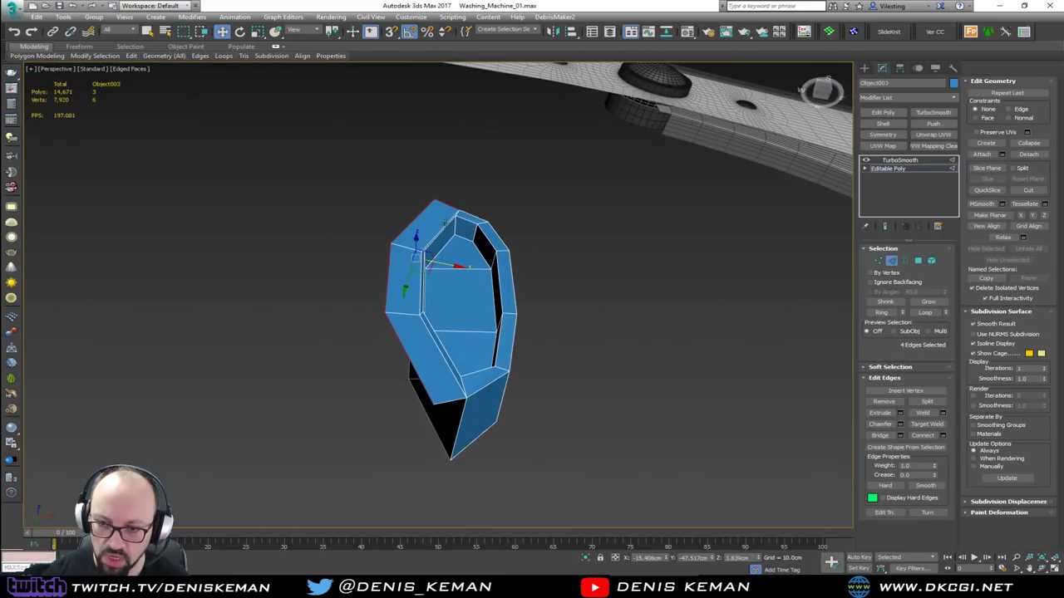
left_click(449, 400, "ctrl")
middle_click_drag(422, 266, 416, 290, "alt")
left_click_drag(408, 314, 429, 412, "shift")
key("s")
middle_click_drag(430, 412, 384, 517, "alt")
scroll(384, 517, "up", 3)
Target-weld the new side wall's end vertices to the adjoining wall corners to close the gaps.
key("1")
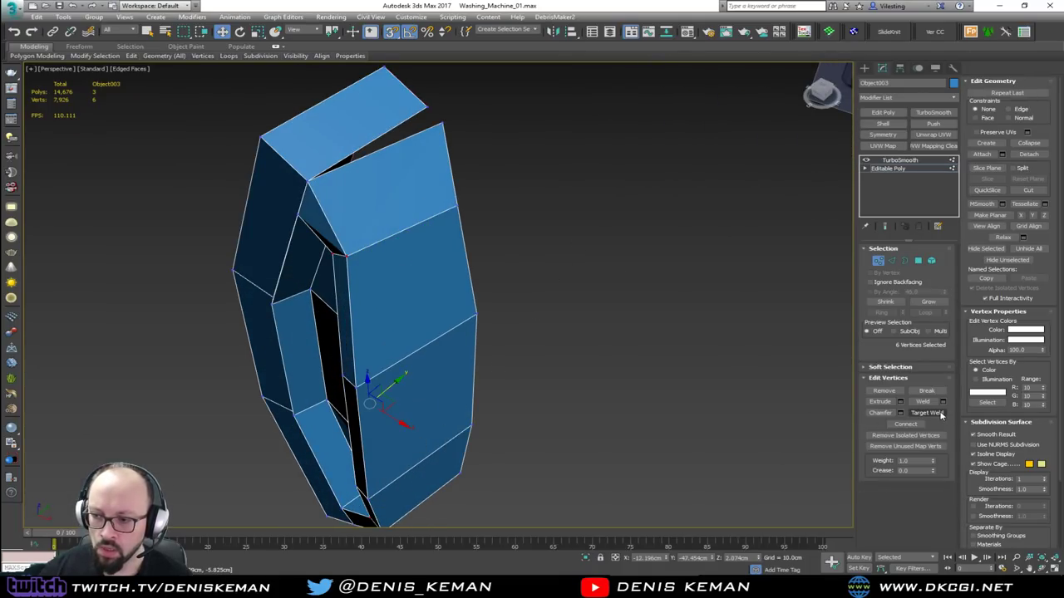
left_click(928, 413)
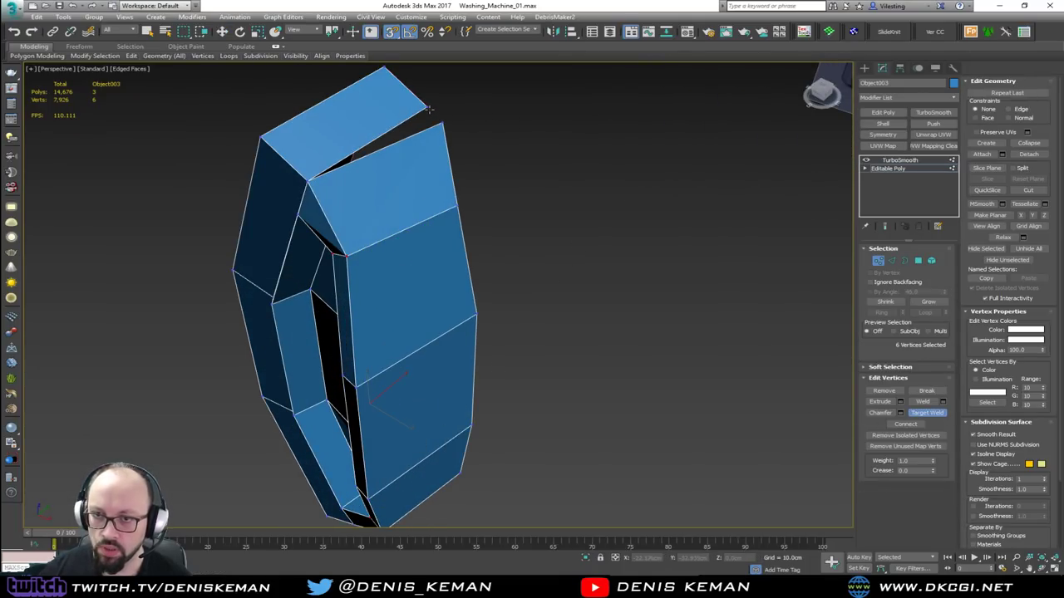
left_click(441, 124)
scroll(452, 185, "down", 4)
middle_click_drag(456, 210, 497, 103, "alt")
key("w")
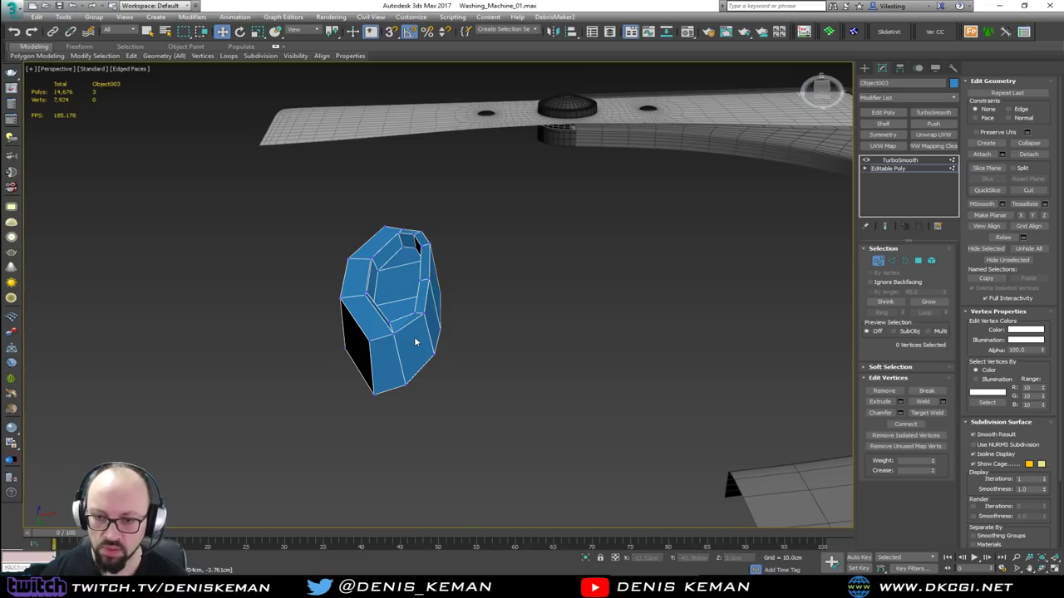
Add supporting edge loops around the handle's side walls, one near the front rim and one near the rear edge.
scroll(399, 335, "up", 4)
left_click(396, 334)
double_click(380, 335)
middle_click_drag(379, 333, 407, 354, "alt")
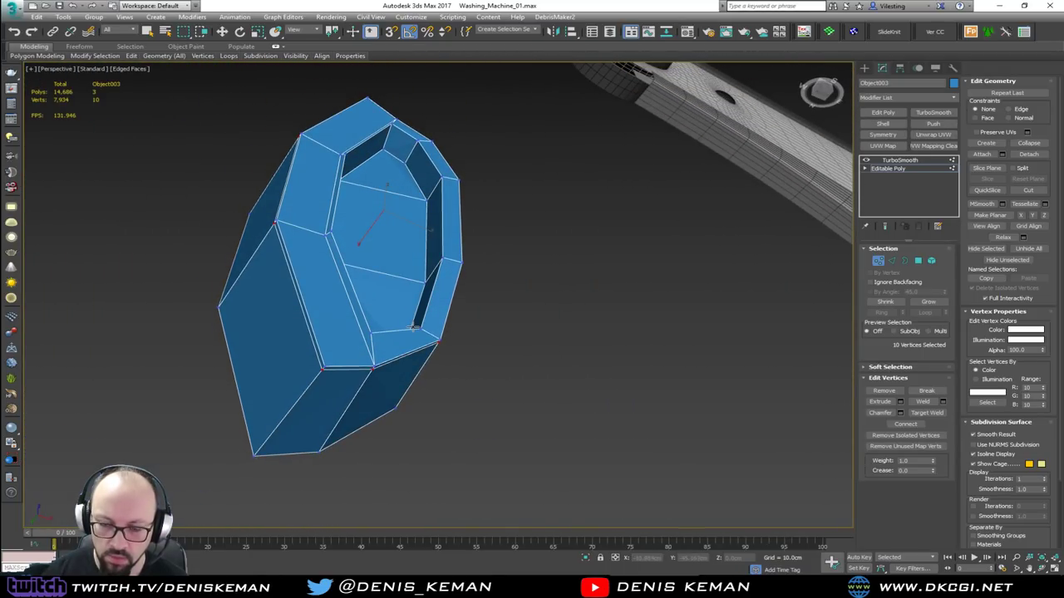
left_click(256, 452)
key("w")
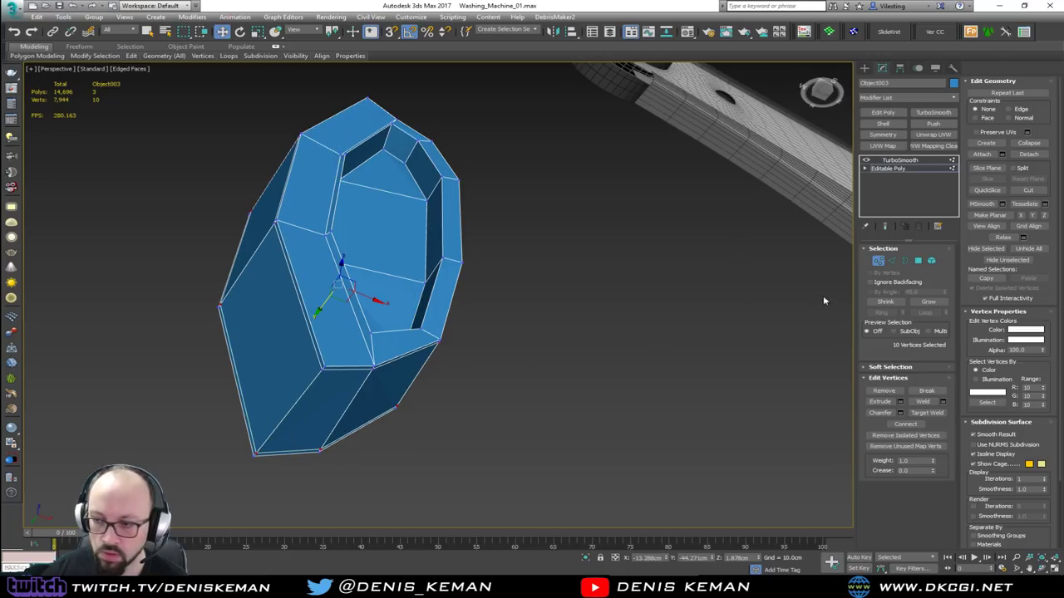
left_click(879, 262)
left_click(625, 271)
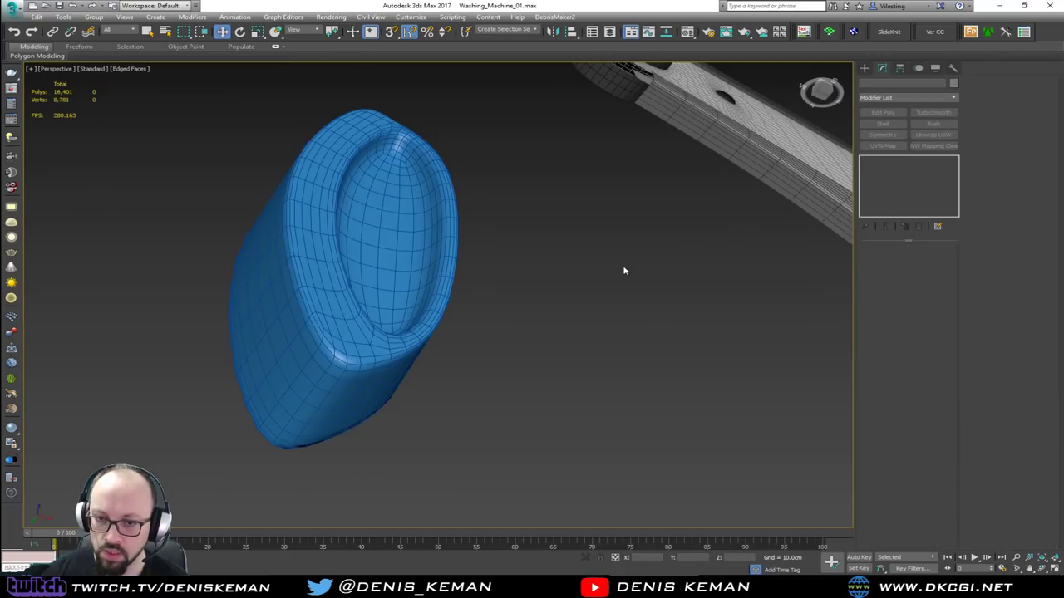
Unhide all objects and turn off the round door's see-through display to compare it with the handle.
key("F4")
scroll(477, 261, "down", 4)
mouse_move(476, 262)
middle_mouse_down("alt")
mouse_move(446, 293)
mouse_move(444, 312)
middle_mouse_up("alt")
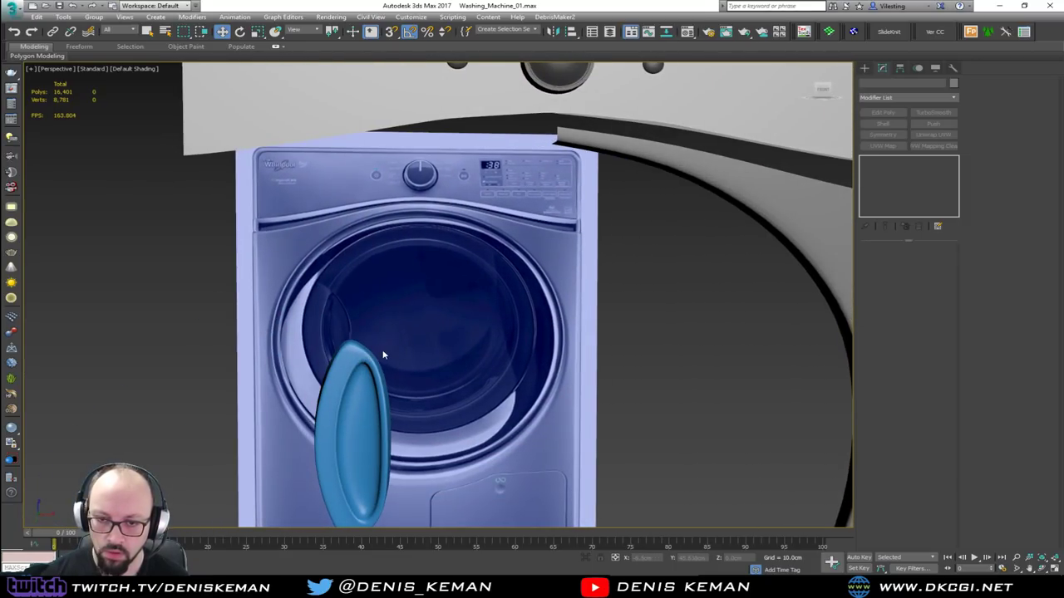
right_click(384, 355)
left_click(443, 304)
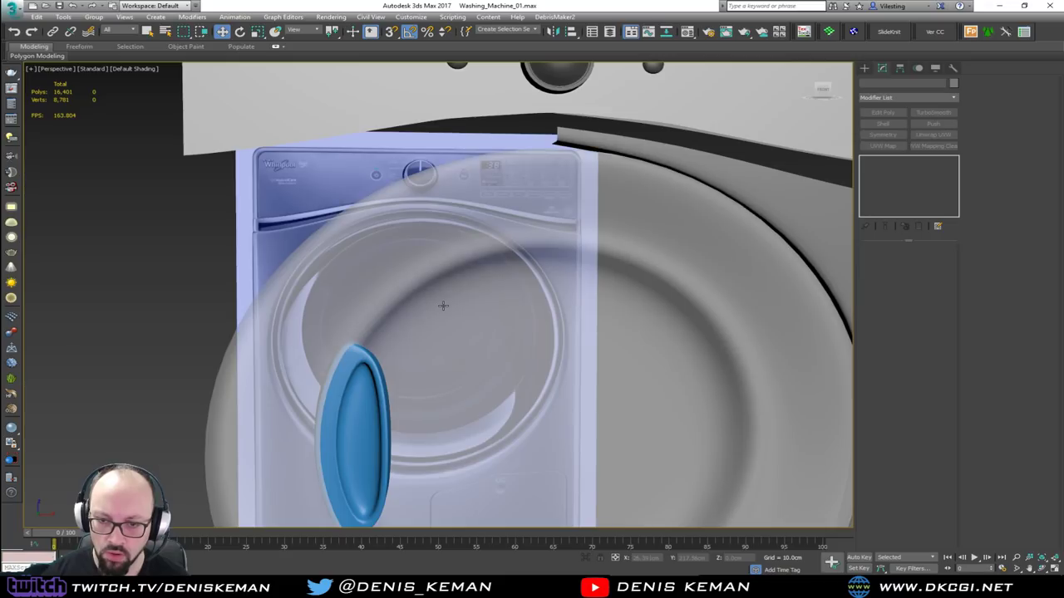
key("z")
left_click(442, 272)
key("F4")
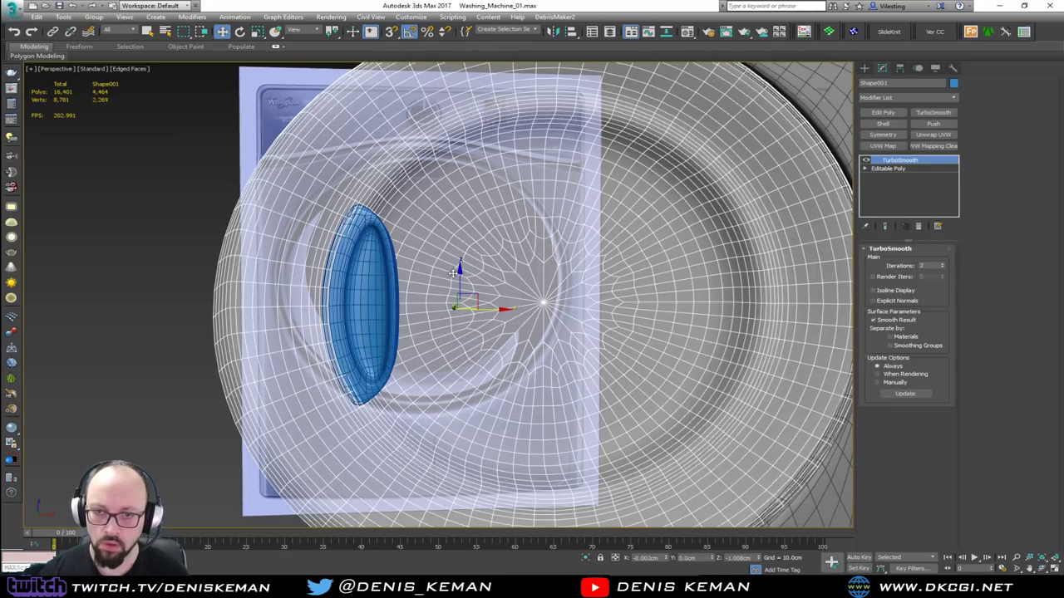
key("alt+x")
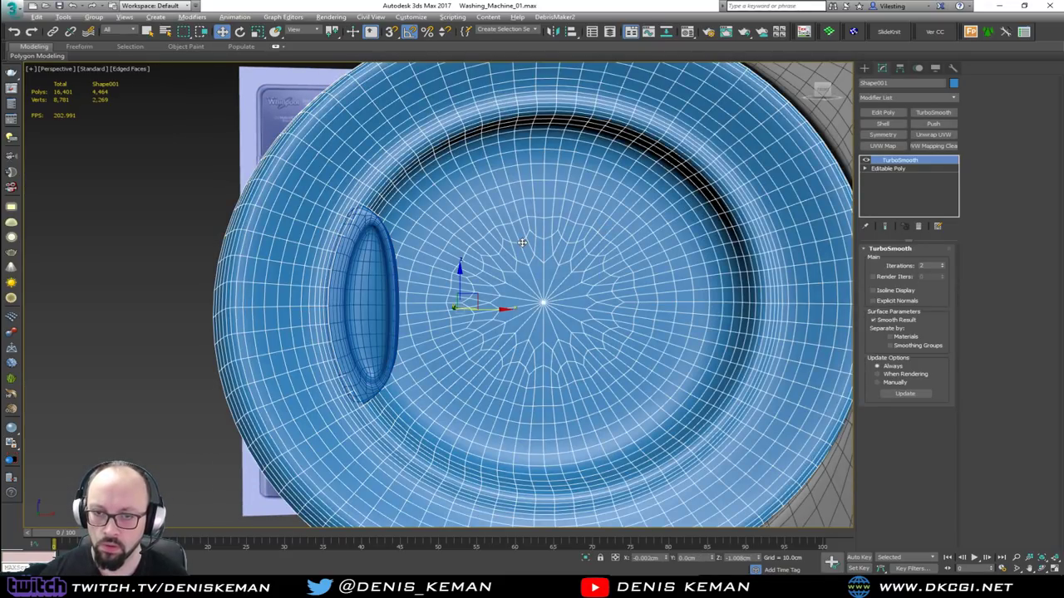
scroll(474, 219, "down", 2)
left_click(263, 257)
key("F4")
scroll(368, 271, "down", 3)
middle_click_drag(432, 222, 408, 247)
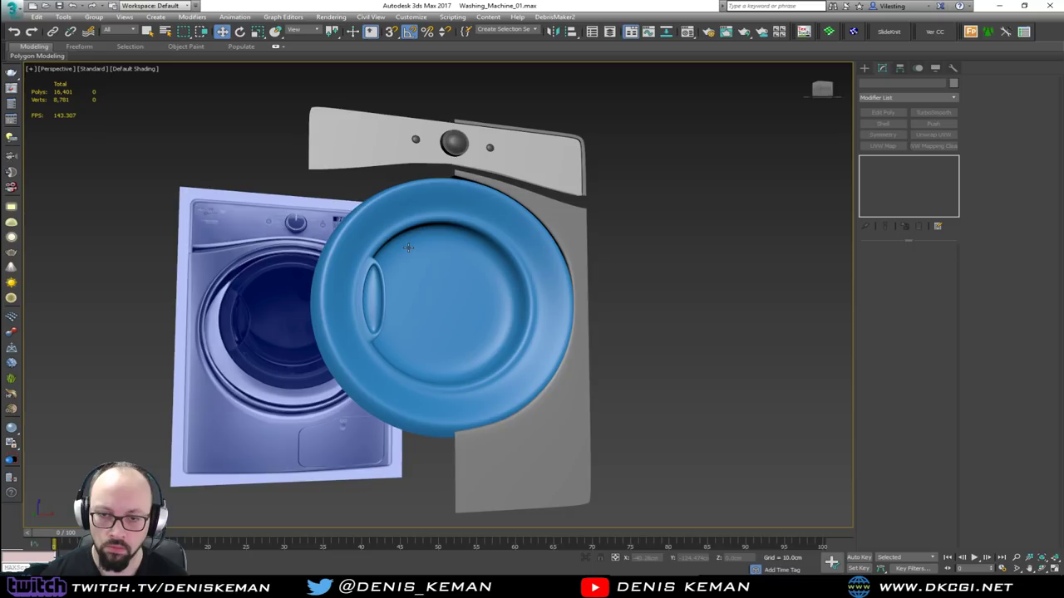
On the handle's base mesh, move the three outer-side edges along the Y axis with the smoothed result shown.
scroll(358, 297, "up", 5)
key("F4")
left_click(364, 299)
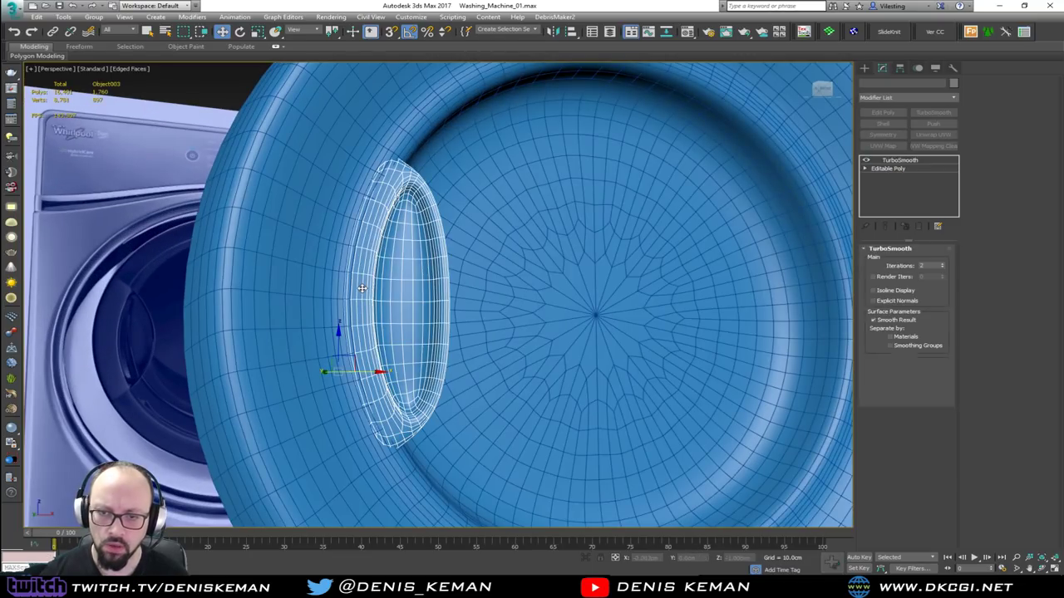
left_click(902, 169)
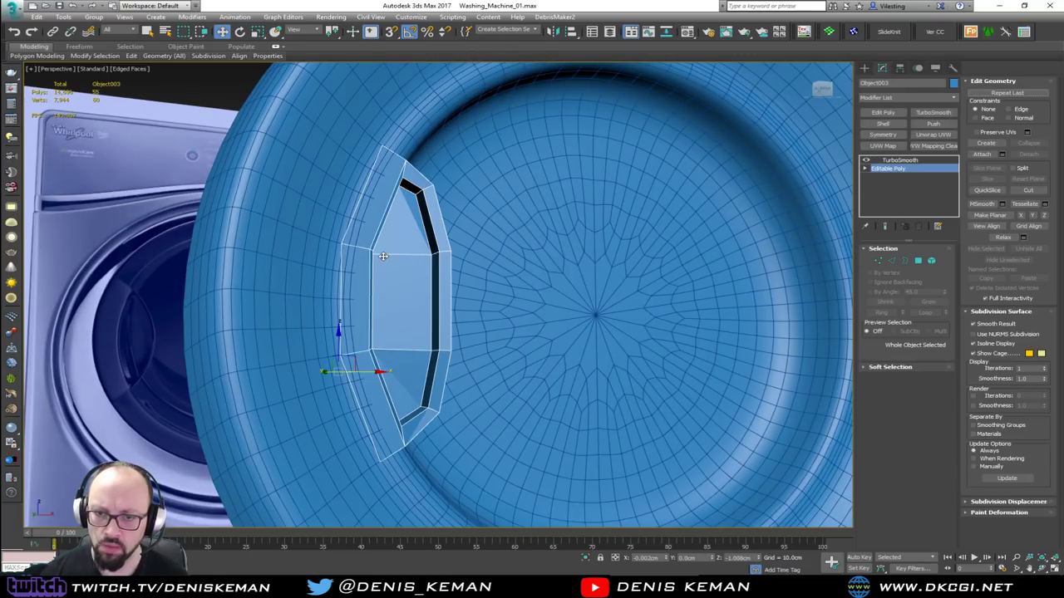
key("2")
middle_click_drag(372, 253, 354, 281, "alt")
key("ctrl+e")
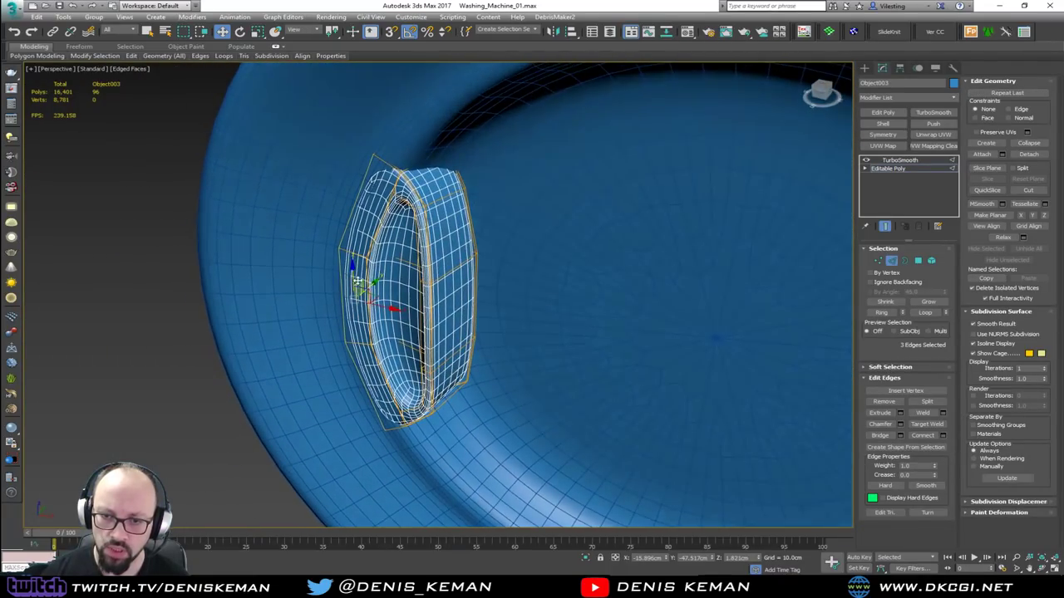
left_click_drag(374, 283, 370, 287)
Add an edge loop close to the handle's outer side with Swift Loop to tighten that edge.
key("alt+1")
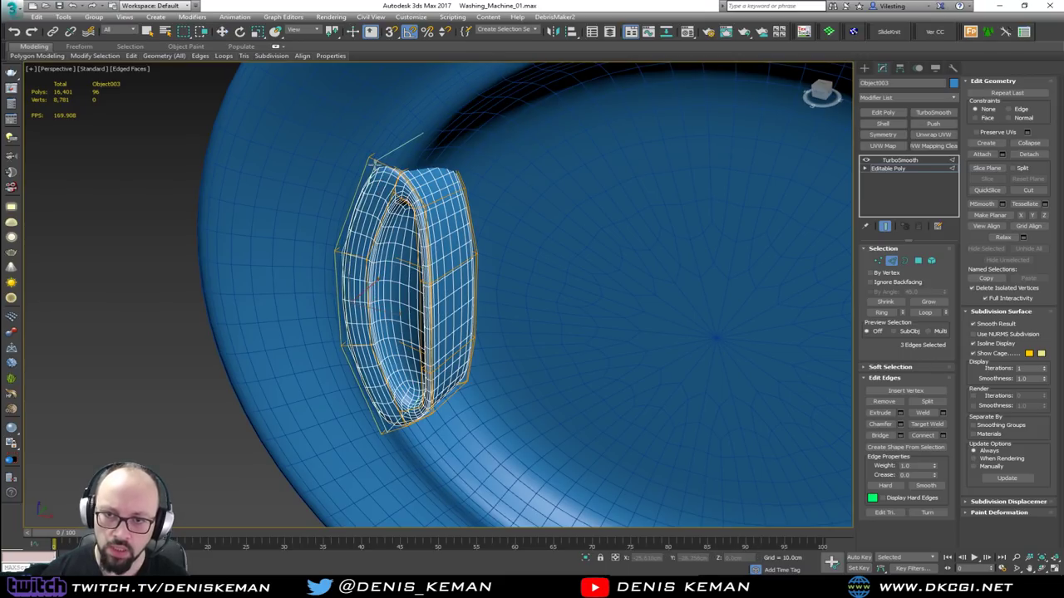
left_click(371, 161)
right_click(387, 194)
left_click(896, 265)
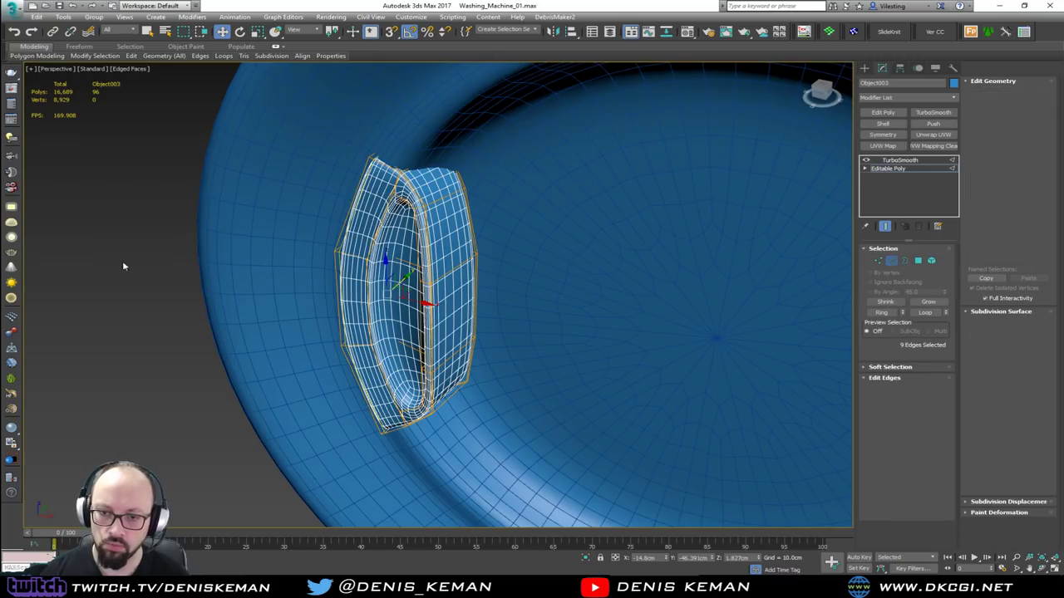
left_click(94, 308)
key("F4")
On the handle's base mesh, insert a horizontal edge loop across the middle of the grip with Swift Loop.
scroll(343, 339, "down", 2)
middle_click_drag(370, 305, 368, 355, "alt")
left_click(469, 287)
left_click(903, 169)
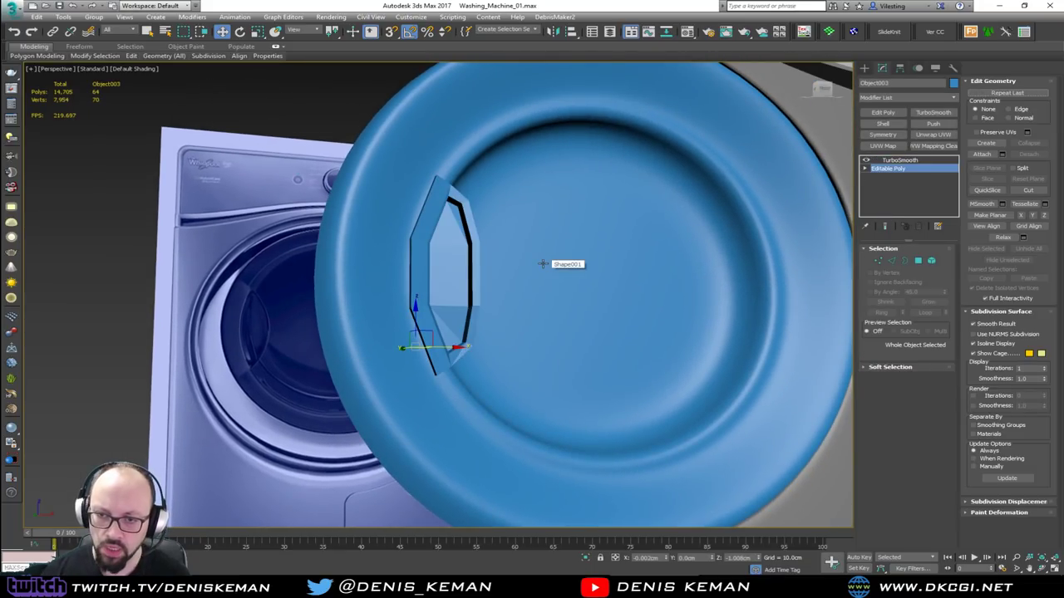
key("F4")
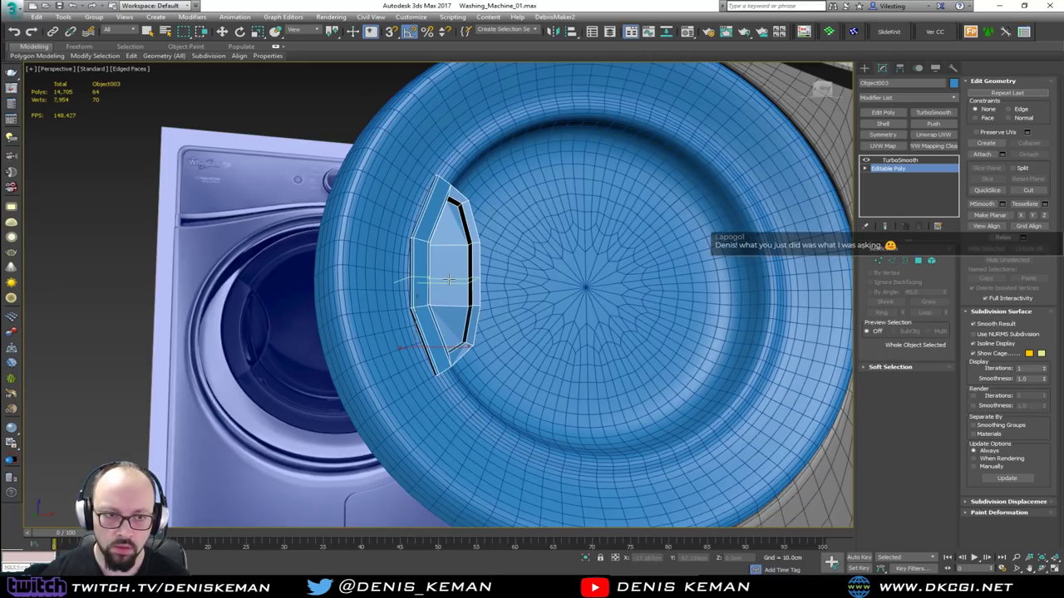
middle_click_drag(453, 281, 443, 287, "alt")
left_click(447, 279)
key("w")
mouse_move(452, 296)
middle_mouse_down("alt")
mouse_move(387, 310)
mouse_move(387, 294)
mouse_move(499, 300)
mouse_move(533, 288)
mouse_move(534, 299)
mouse_move(506, 311)
mouse_move(470, 306)
middle_mouse_up("alt")
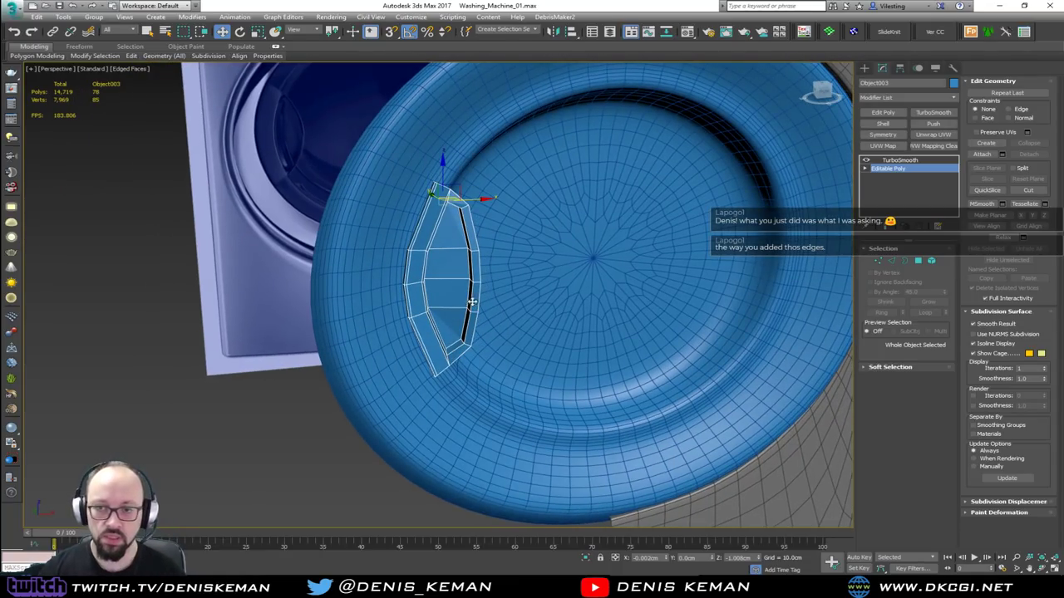
Locate the Swift Loop tool, show the smoothed result and examine the handle against the door from several angles.
left_click(276, 48)
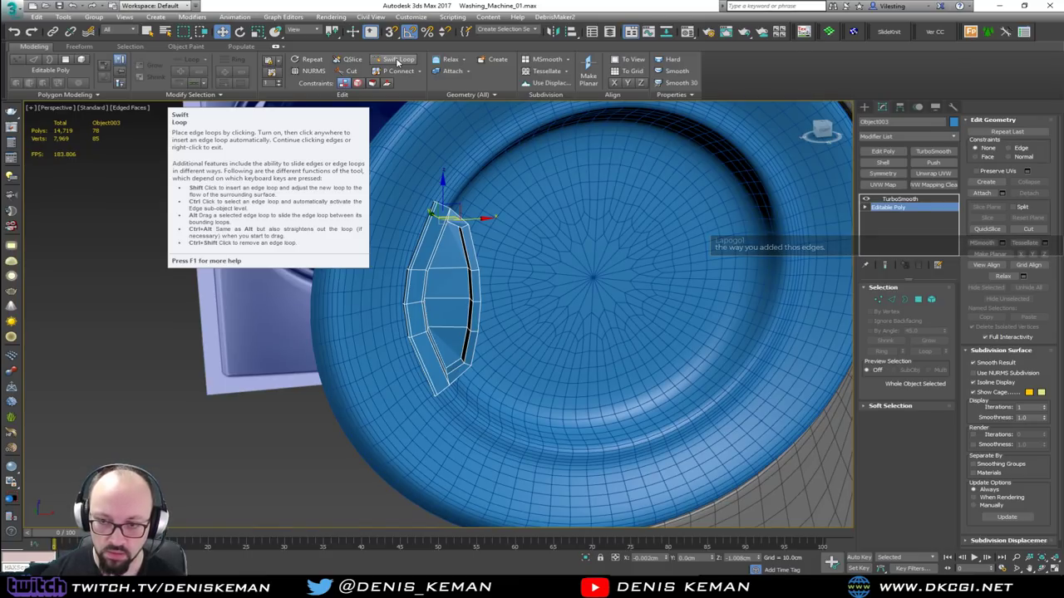
scroll(480, 285, "up", 10)
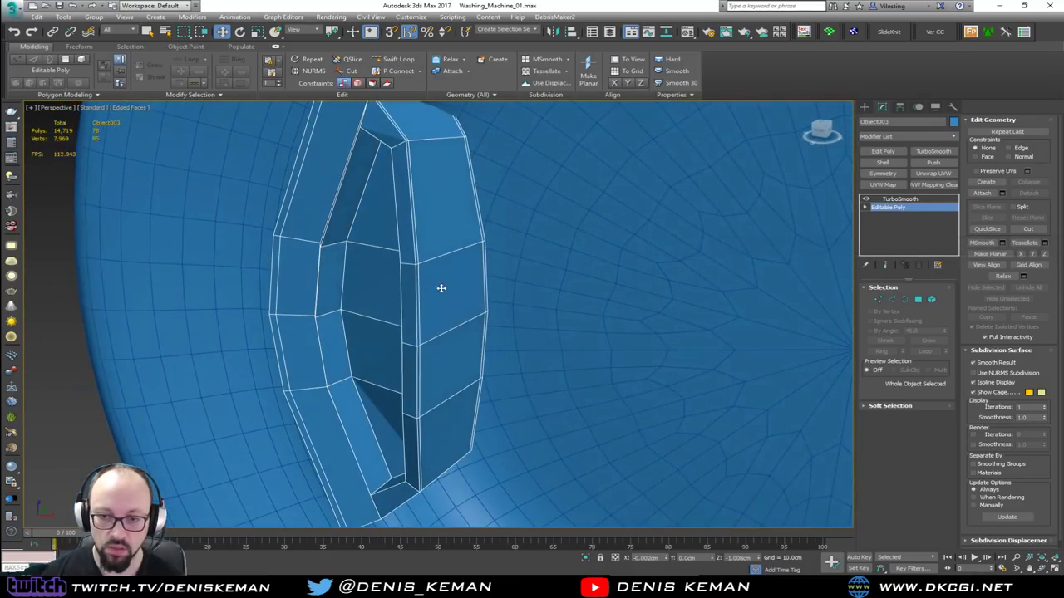
mouse_move(441, 289)
middle_mouse_down("alt")
mouse_move(394, 264)
mouse_move(450, 262)
mouse_move(423, 275)
mouse_move(432, 312)
middle_mouse_up("alt")
key("ctrl+e")
key("F4")
scroll(441, 314, "down", 4)
scroll(499, 262, "down", 4)
middle_click_drag(527, 254, 484, 268, "alt")
scroll(430, 331, "up", 4)
middle_click_drag(441, 316, 465, 368, "alt")
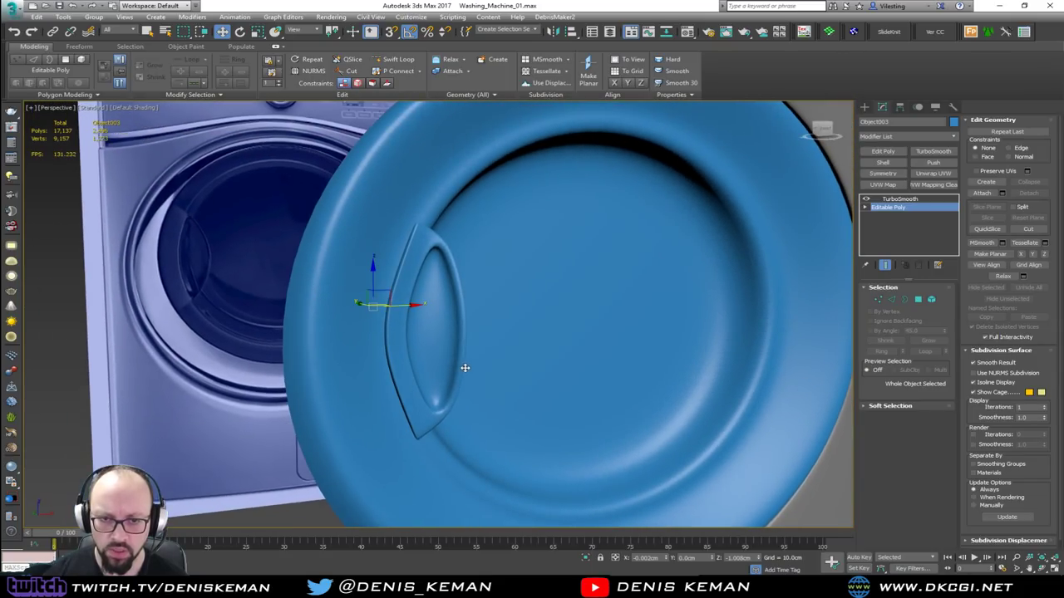
middle_click_drag(464, 320, 430, 218, "alt")
left_click(906, 200)
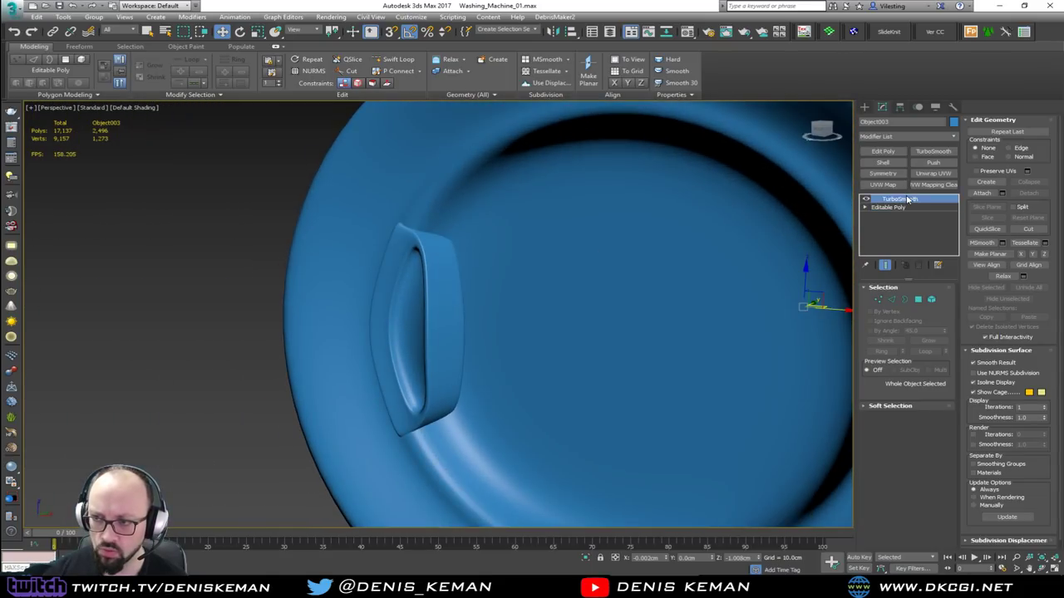
On the handle's base mesh, select the six middle vertices of the rim facing the door's centre and move them along the Y axis.
left_click(897, 207)
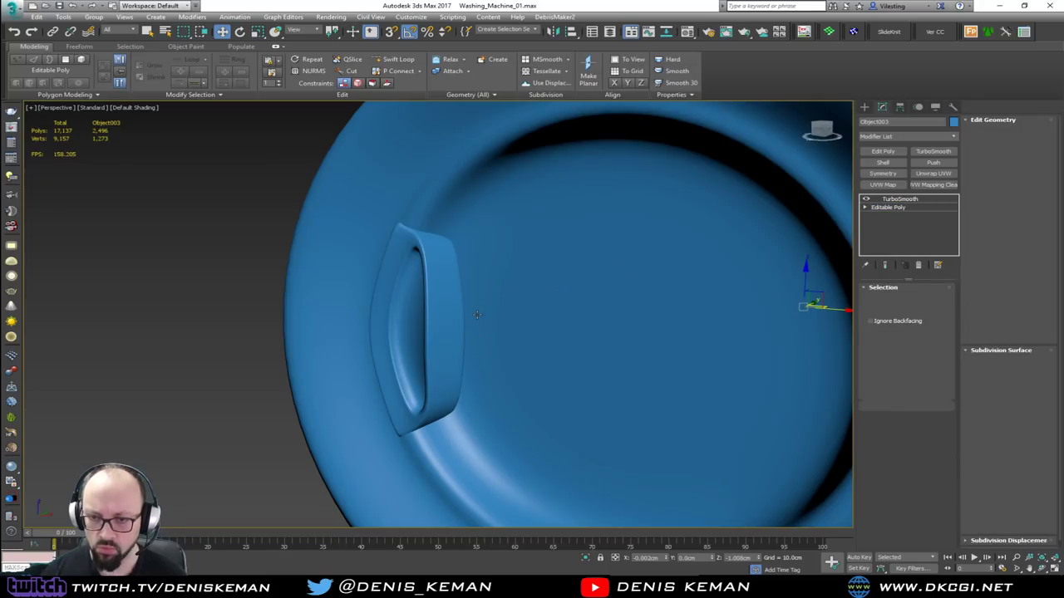
key("1")
middle_click_drag(466, 333, 551, 330, "alt")
middle_click_drag(454, 335, 432, 365, "alt")
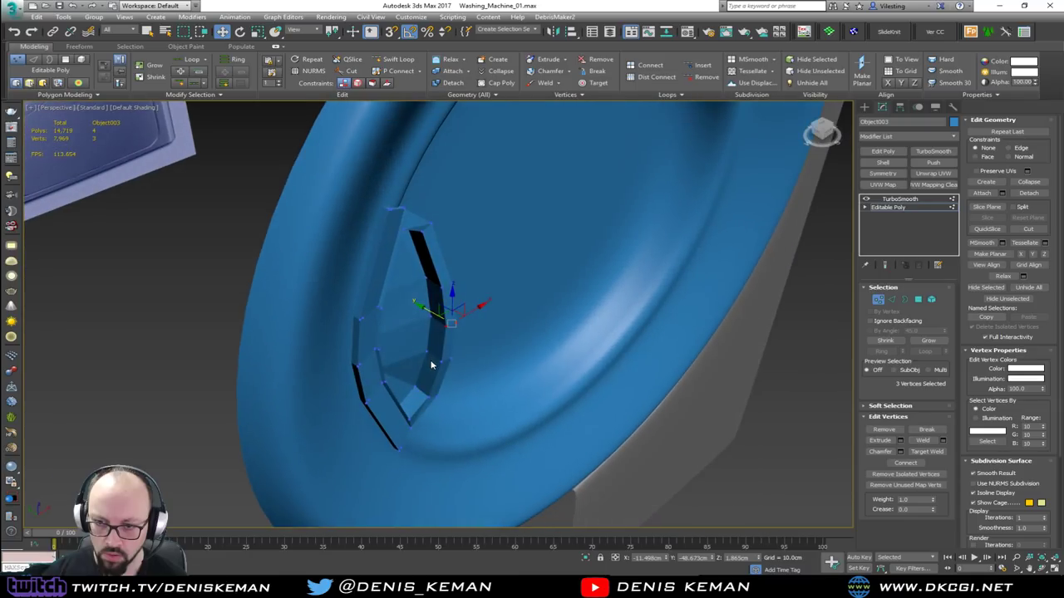
middle_click_drag(425, 311, 463, 278, "alt")
left_click_drag(451, 373, 441, 380, "ctrl")
mouse_move(441, 380)
middle_mouse_down("alt")
mouse_move(452, 373)
mouse_move(449, 389)
middle_mouse_up("alt")
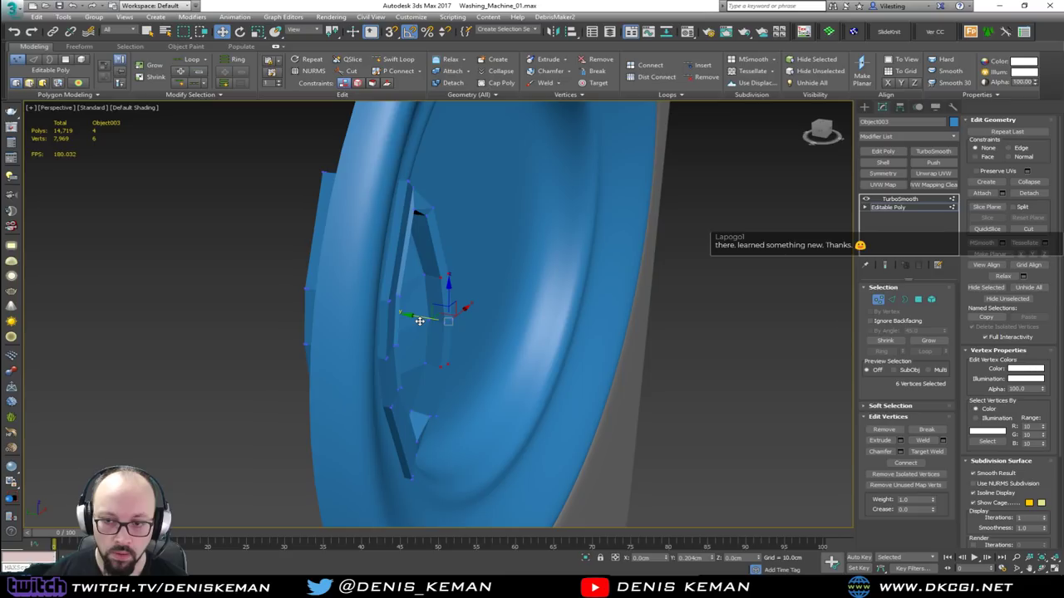
middle_click_drag(436, 321, 497, 302, "alt")
key("F3")
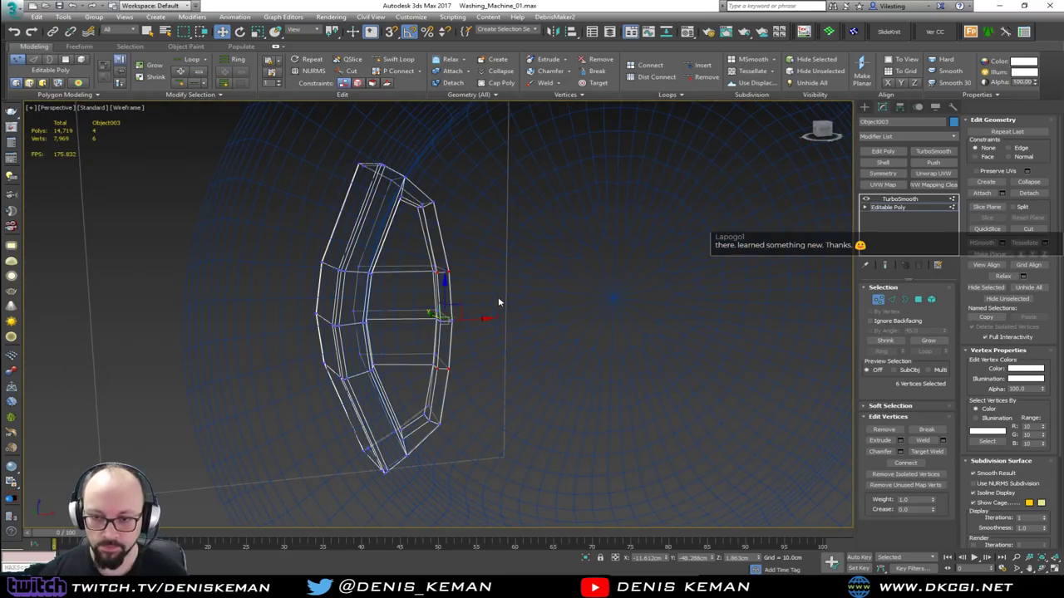
key("F3")
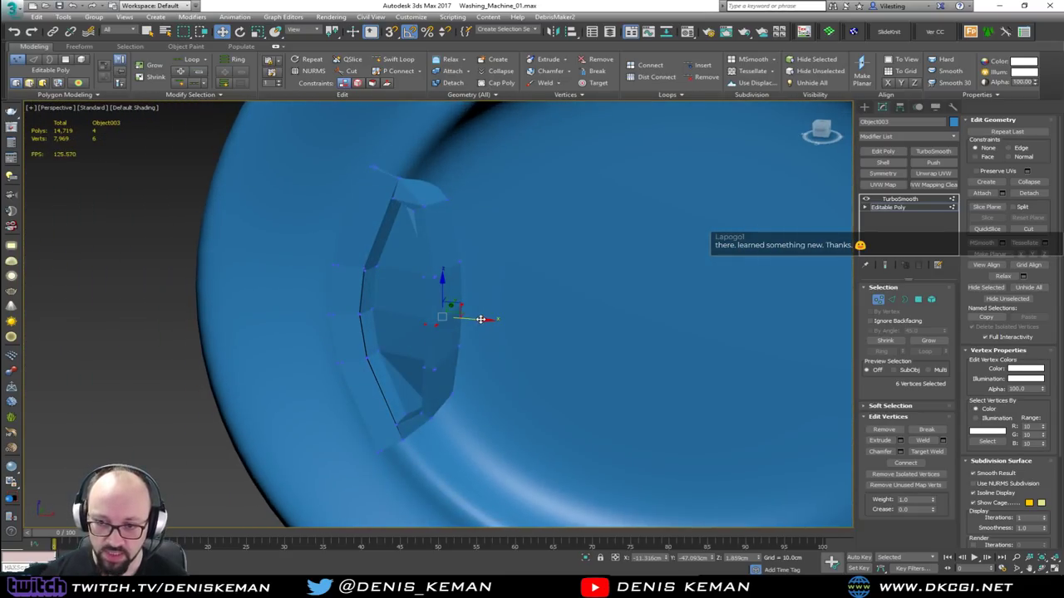
middle_click_drag(483, 319, 512, 304, "alt")
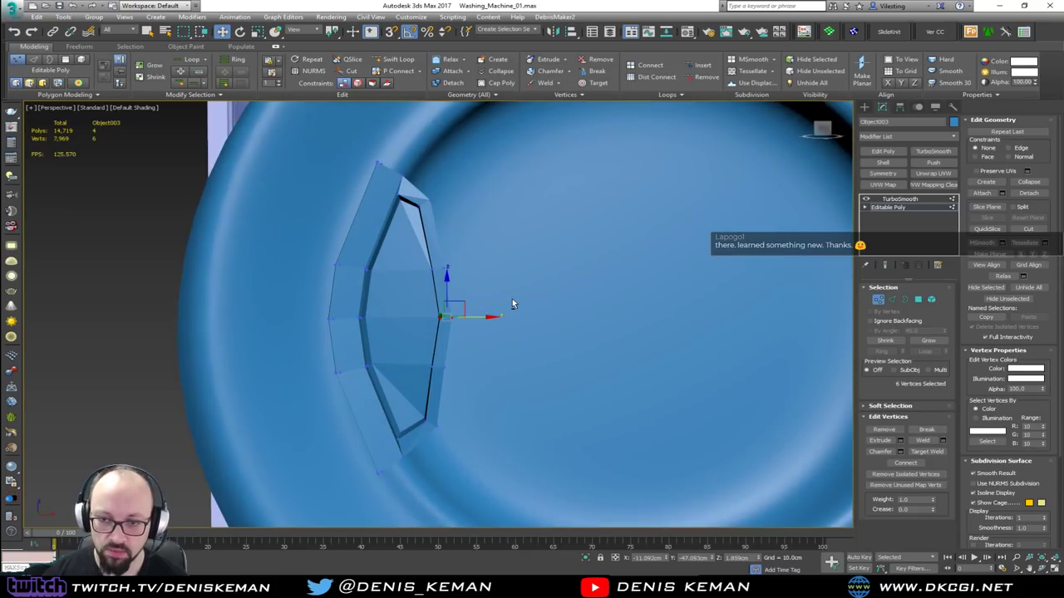
Select the twelve middle vertices of the handle's side facing the door's centre, move them along the X axis, and show the smoothed result.
left_click_drag(484, 347, 418, 385, "ctrl")
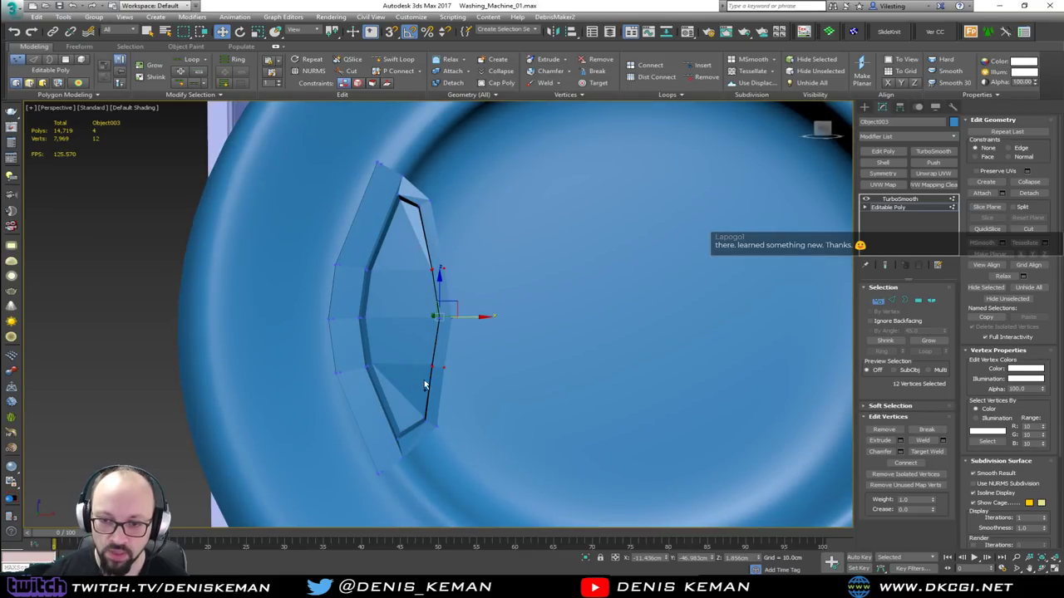
left_click_drag(469, 318, 477, 317)
left_click(877, 301)
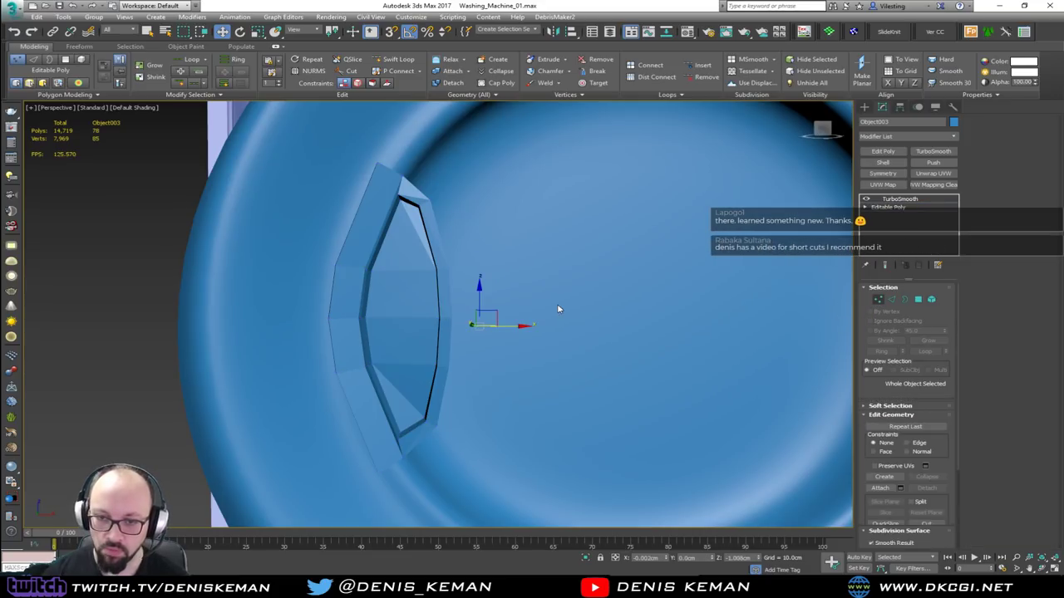
middle_click_drag(560, 309, 489, 378)
key("F4")
scroll(430, 332, "down", 6)
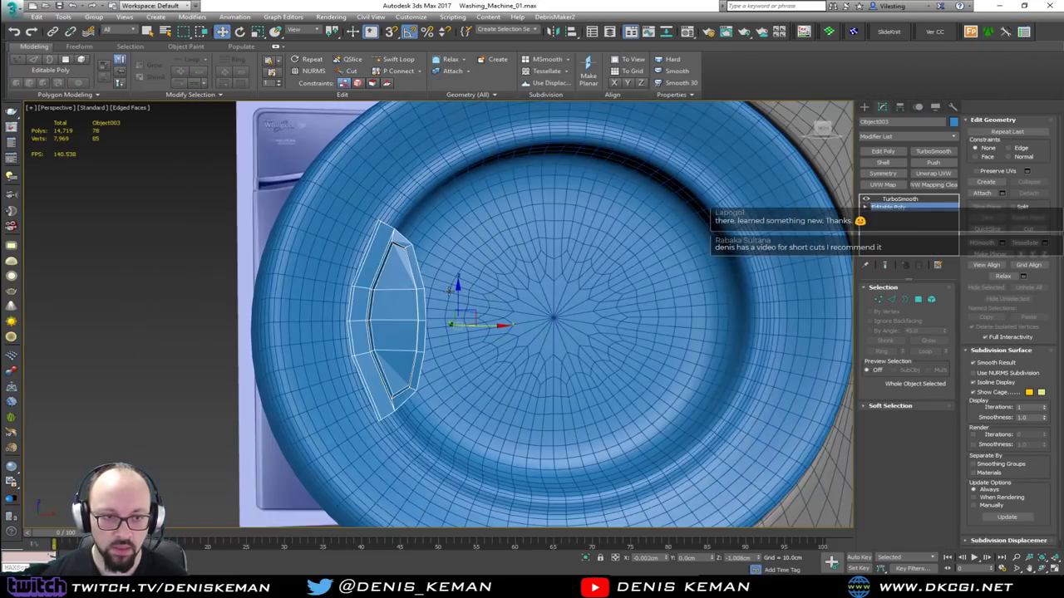
left_click(301, 322)
key("F4")
middle_click_drag(429, 312, 395, 368)
scroll(395, 369, "down", 3)
middle_click_drag(408, 339, 410, 340, "alt")
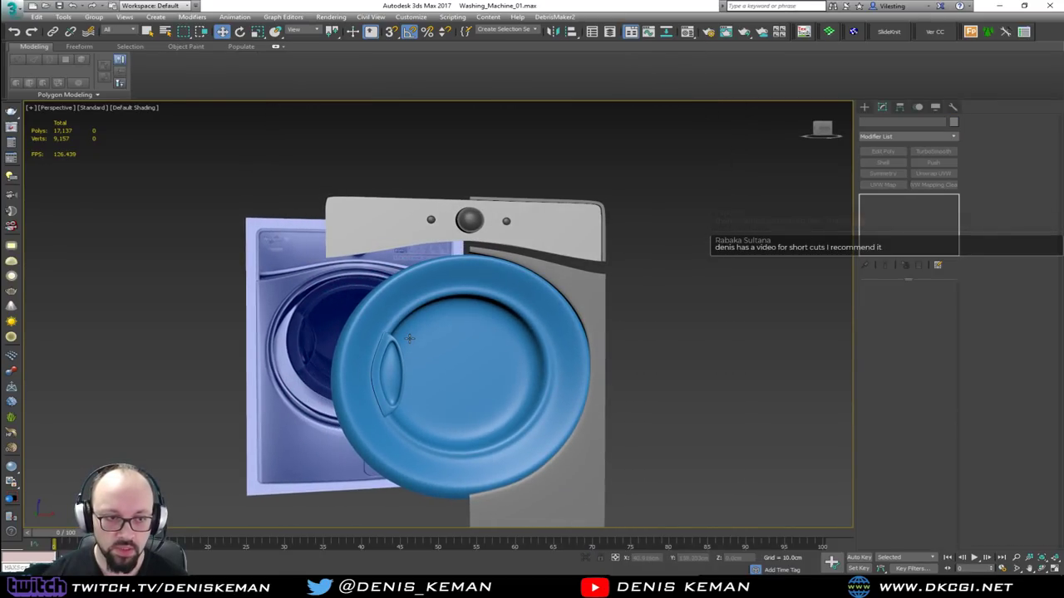
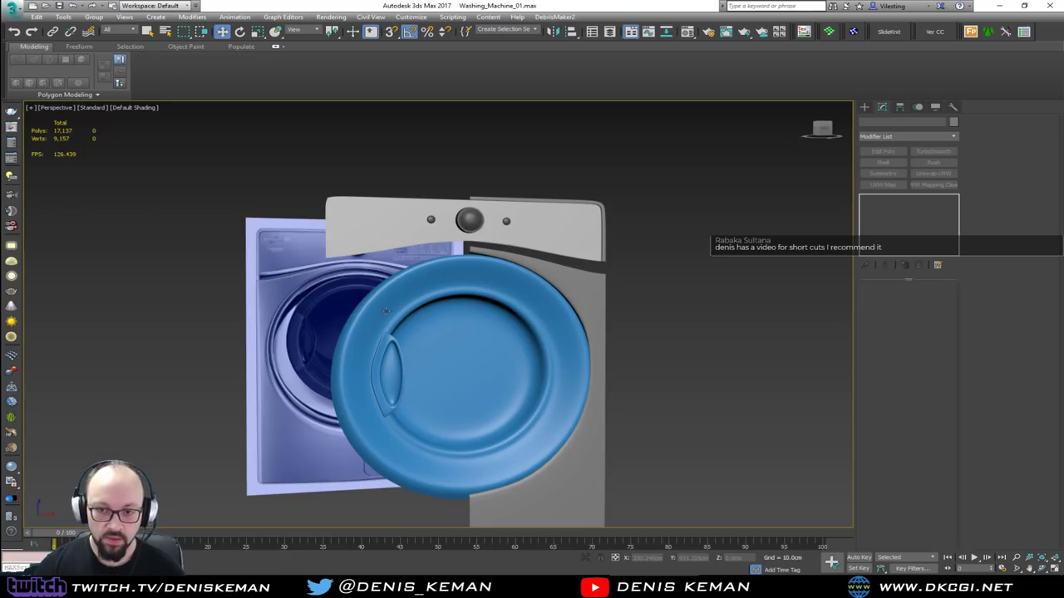
On the door's base mesh, add two edge loops beside the edges of the outer rim's bevel with Swift Loop and show the smoothed result.
left_click(387, 311)
scroll(383, 320, "up", 6)
key("F4")
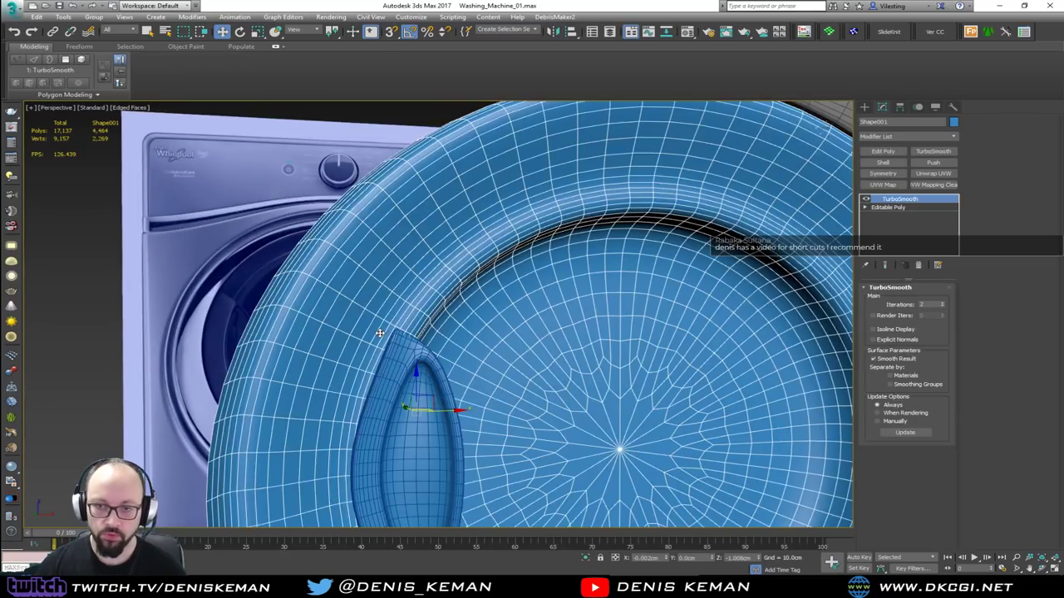
left_click(888, 207)
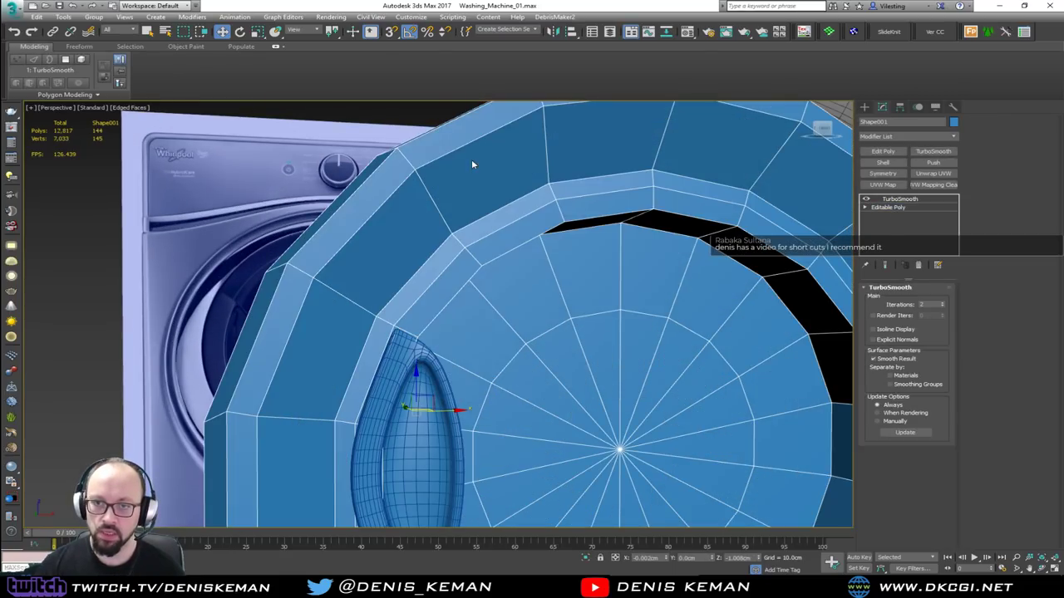
middle_click_drag(337, 235, 409, 171)
key("alt+s")
left_click(353, 196)
left_click(386, 216)
right_click(391, 229)
key("ctrl+e")
key("F4")
middle_click_drag(391, 229, 391, 260)
scroll(368, 168, "down", 3)
key("F4")
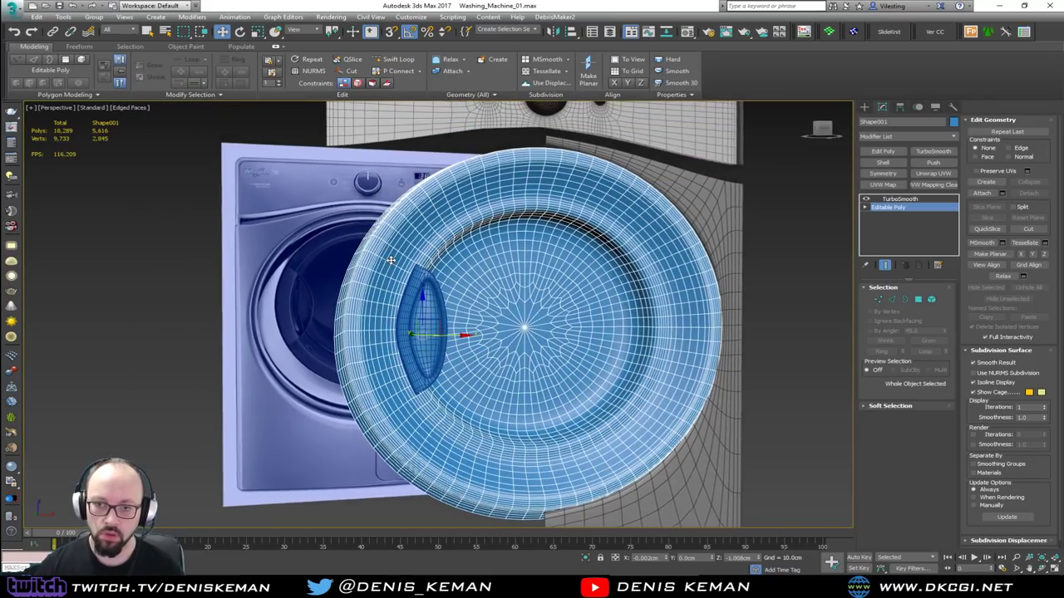
Insert two more edge loops within the outer rim's bevel band, close to its edges, with Swift Loop and check the smoothed door.
key("ctrl+e")
scroll(376, 247, "up", 5)
key("alt+1")
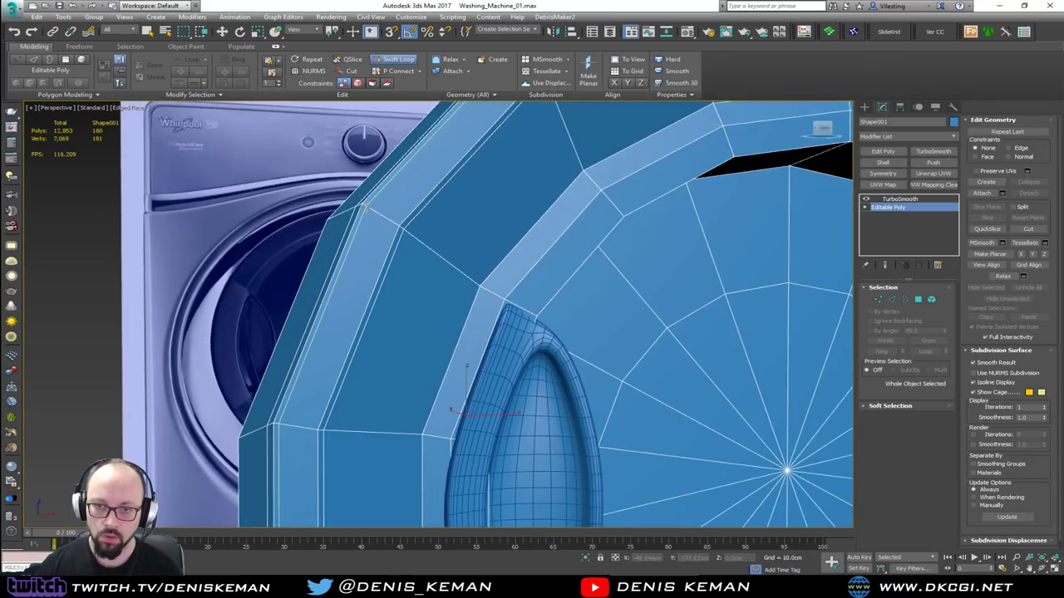
left_click(395, 222)
key("w")
left_click(253, 191)
key("F4")
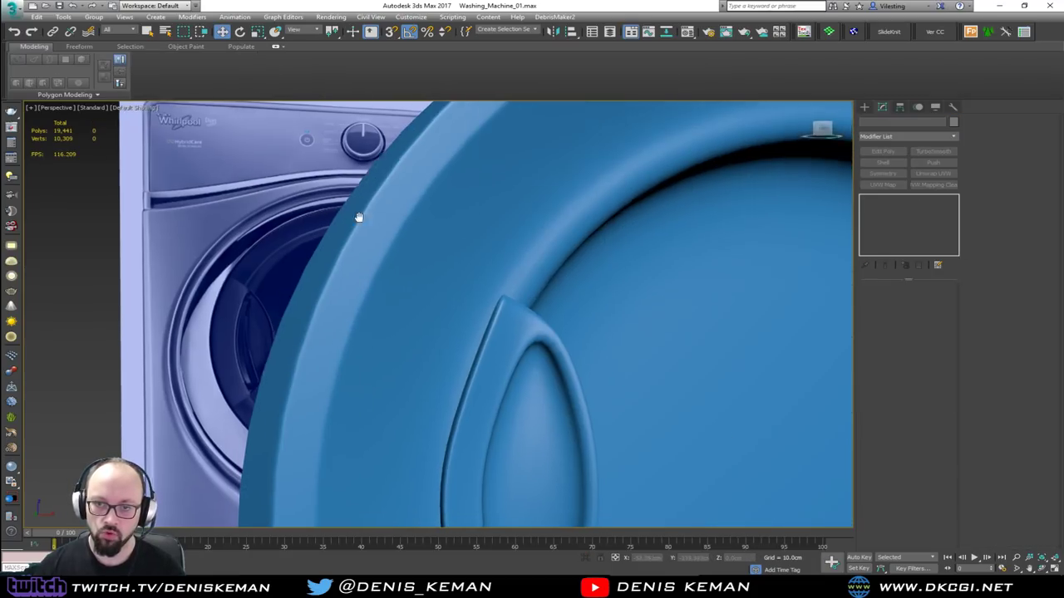
scroll(363, 225, "down", 6)
middle_click_drag(399, 193, 395, 263)
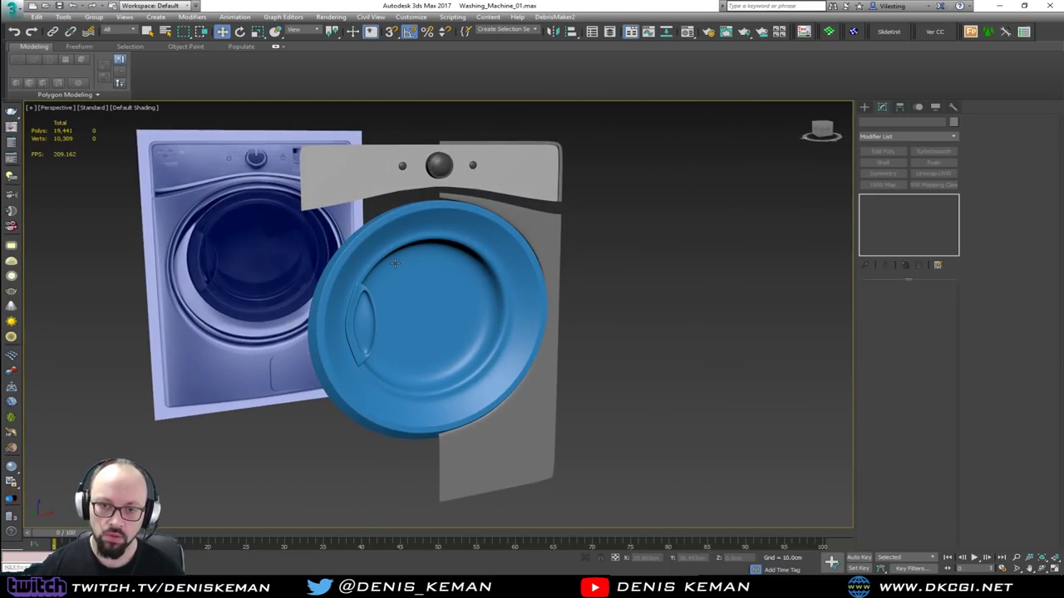
On the door's base mesh, add an edge loop on each side of the recess's front edge with Swift Loop and show the smoothed result.
scroll(405, 375, "up", 5)
key("F4")
left_click(405, 374)
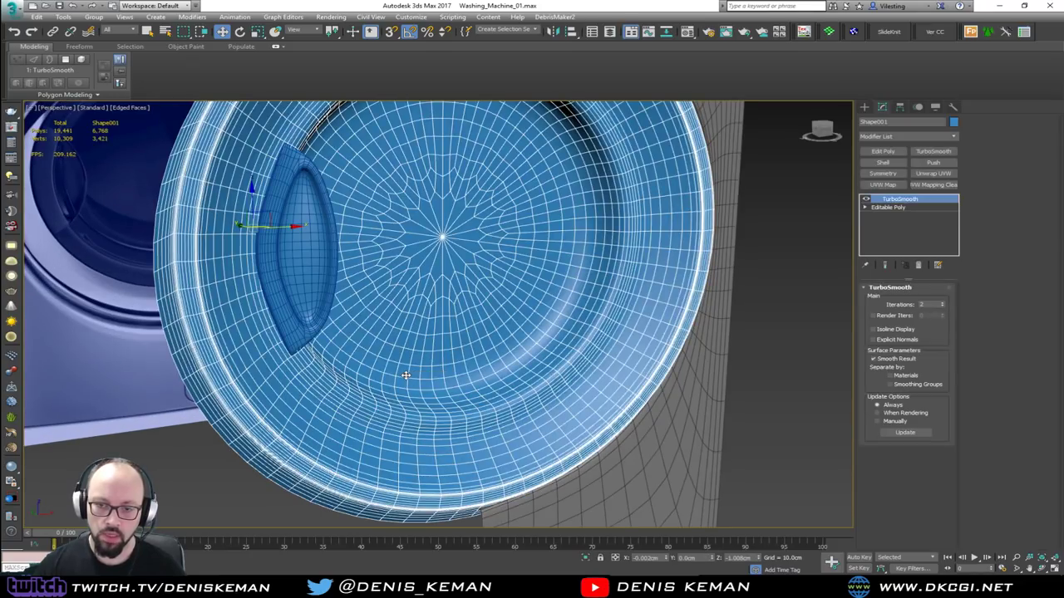
left_click(898, 211)
left_click(891, 208)
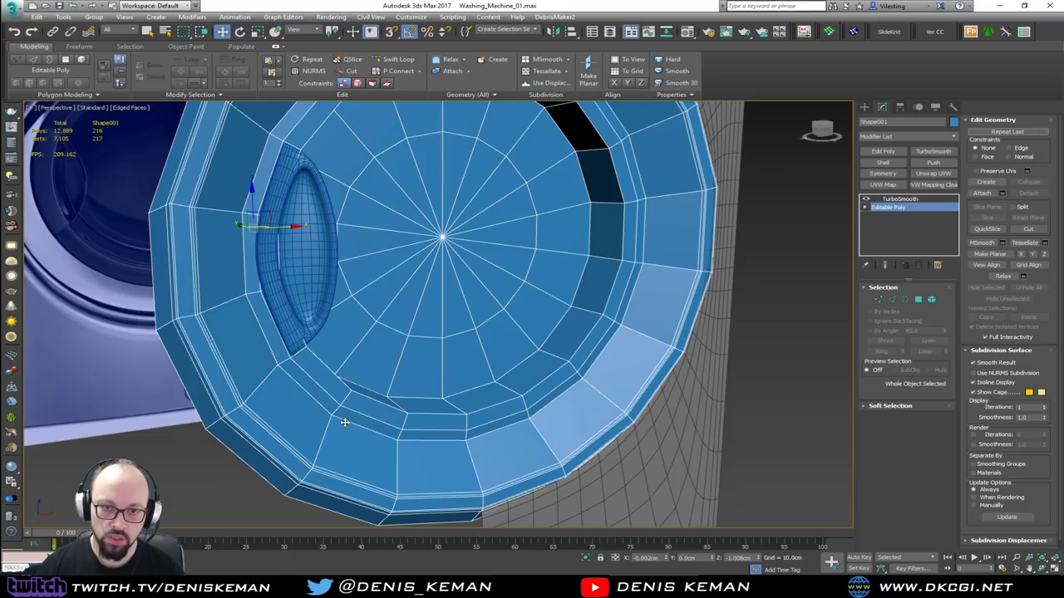
scroll(345, 422, "up", 4)
key("alt+s")
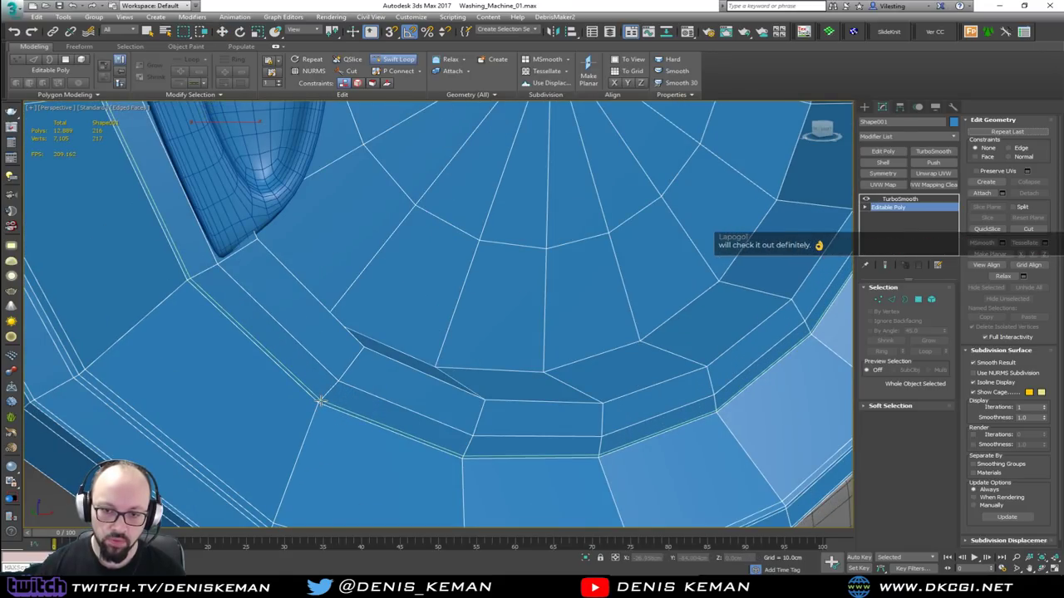
left_click(316, 403)
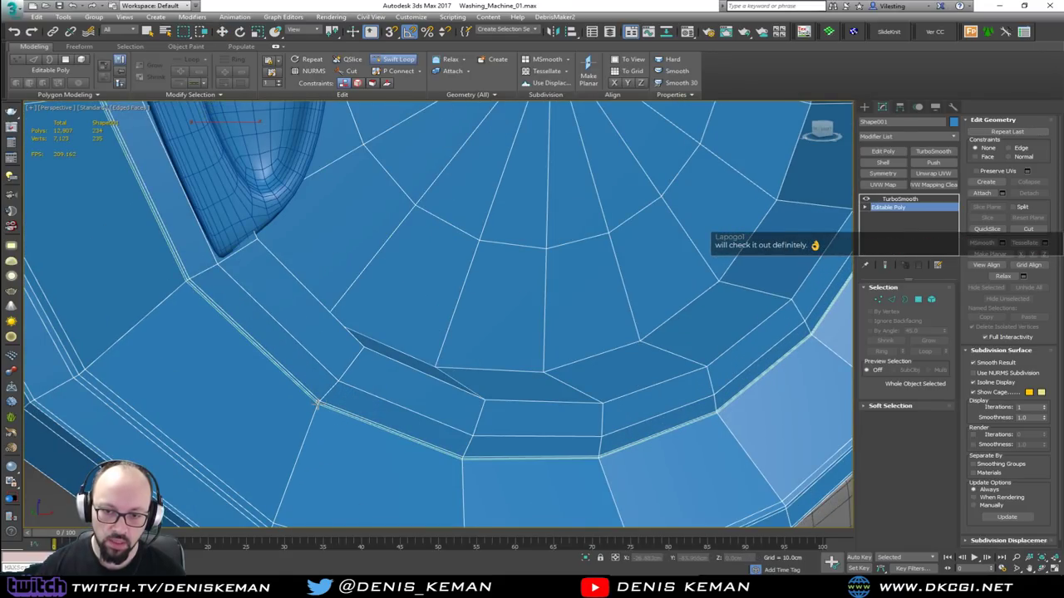
key("w")
scroll(333, 404, "down", 5)
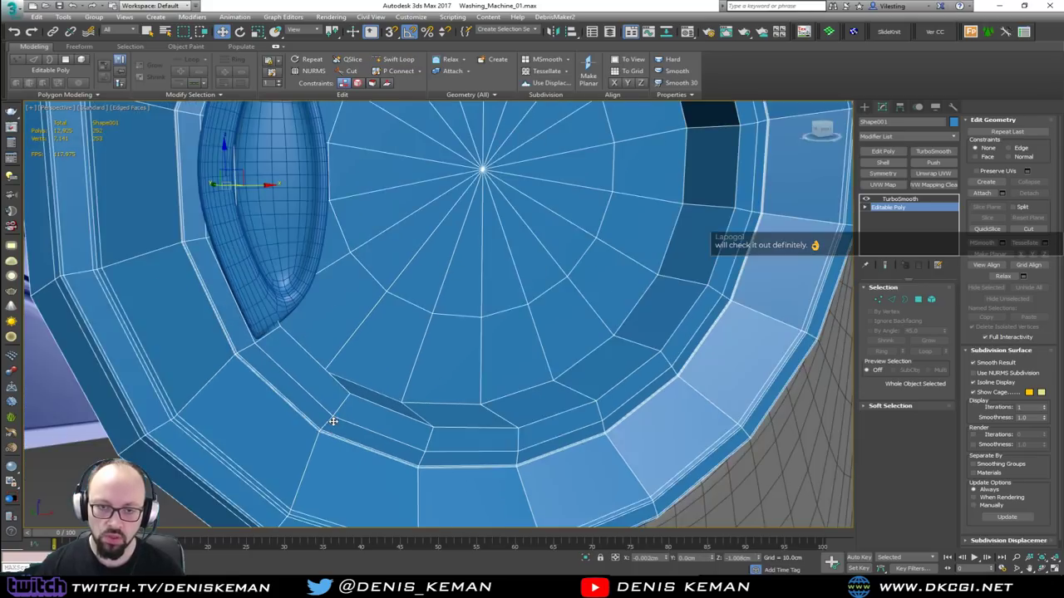
key("F4")
key("ctrl+e")
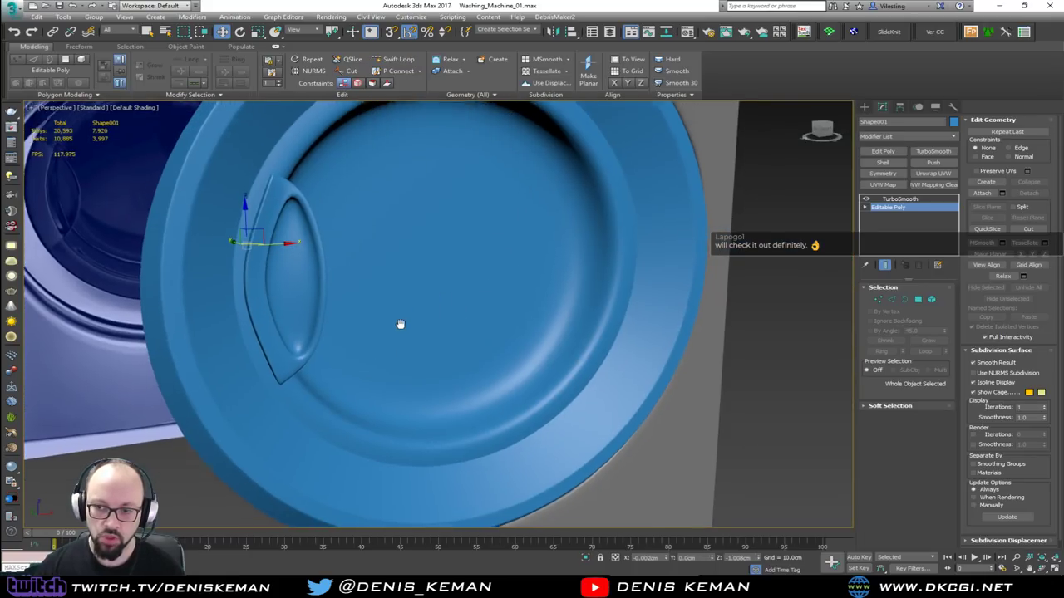
middle_click_drag(402, 316, 394, 376)
scroll(394, 376, "down", 3)
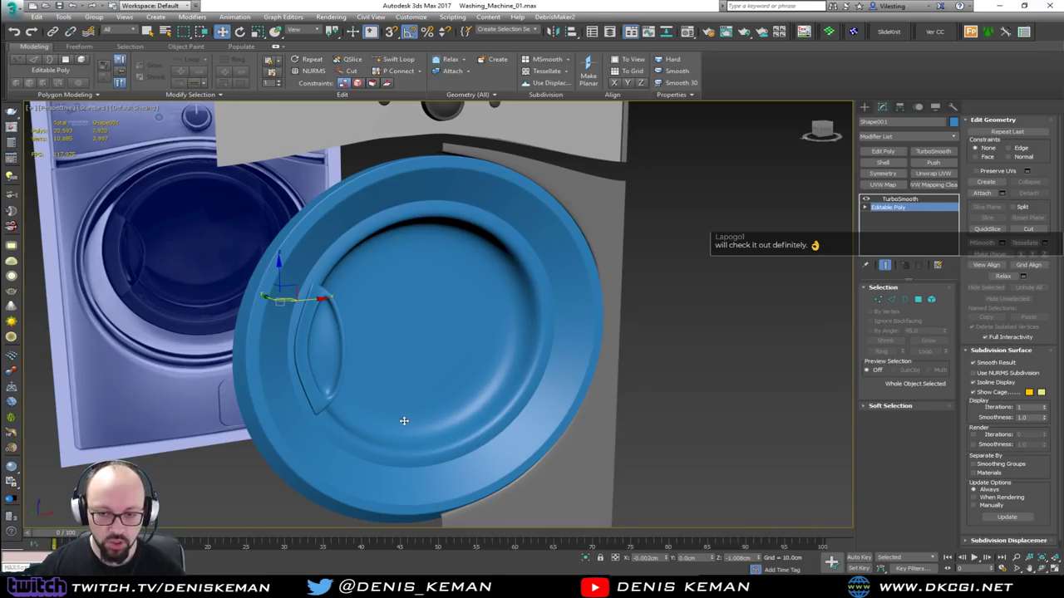
Add two edge loops around the corner between the door's inner disc and recess wall with Swift Loop, and compare the smoothed door with the reference.
scroll(403, 419, "up", 3)
key("F4")
left_click(898, 198)
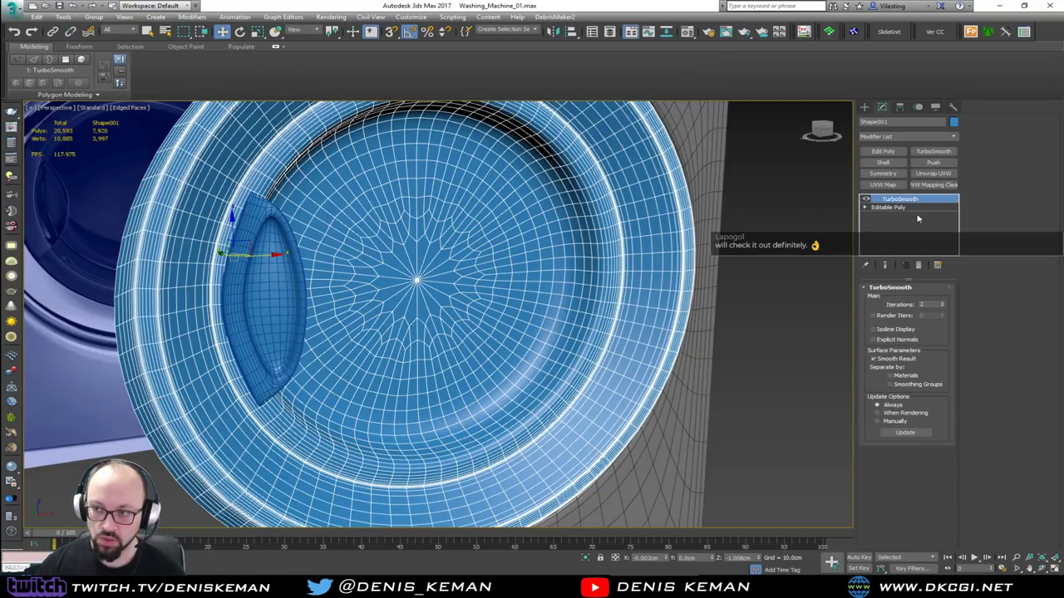
left_click(910, 208)
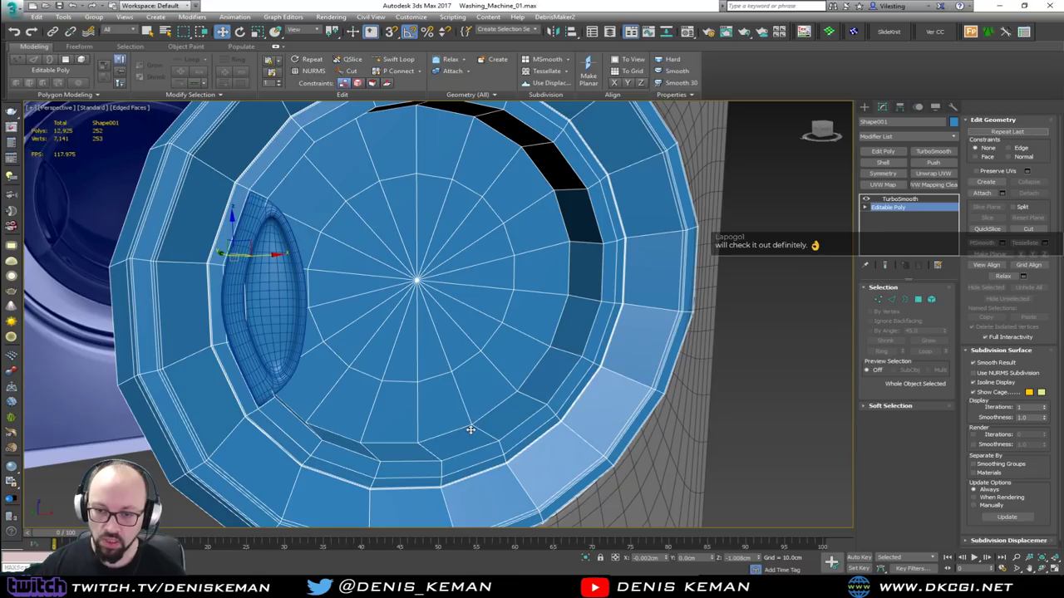
key("shift+alt+s")
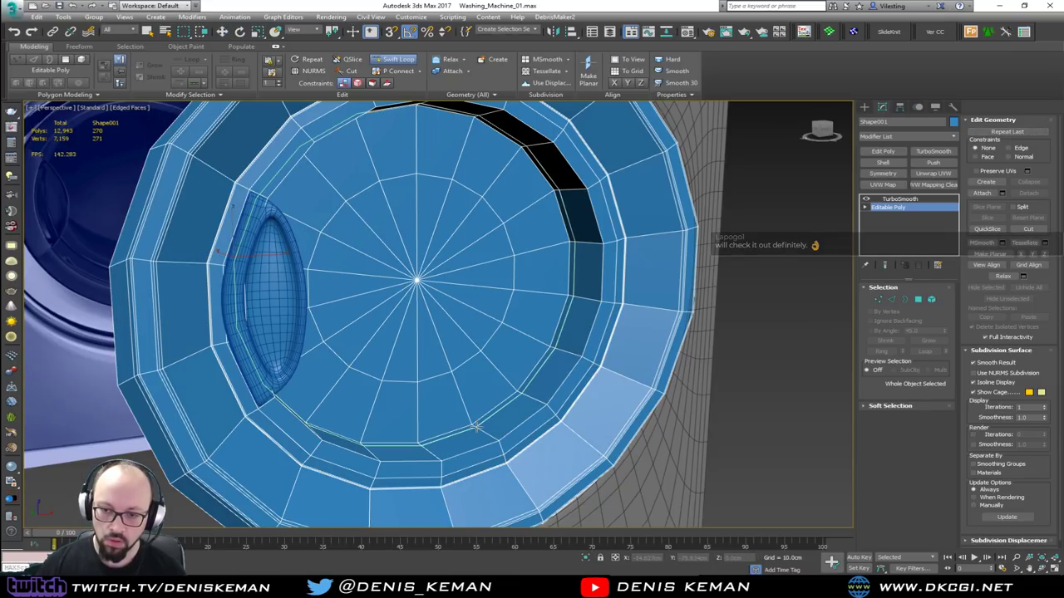
left_click(478, 430)
key("w")
key("ctrl+e")
key("F4")
mouse_move(468, 405)
middle_mouse_down()
mouse_move(462, 413)
mouse_move(439, 382)
mouse_move(482, 384)
mouse_move(432, 395)
mouse_move(463, 387)
mouse_move(460, 414)
mouse_move(565, 387)
mouse_move(438, 389)
mouse_move(532, 389)
mouse_move(465, 398)
middle_mouse_up()
scroll(461, 413, "down", 4)
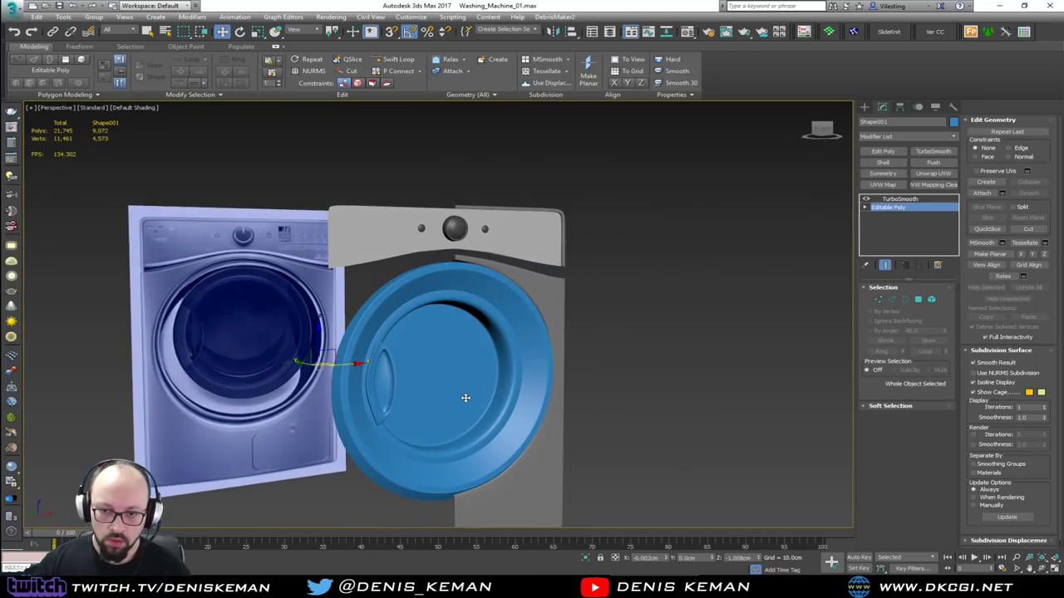
left_click(899, 199)
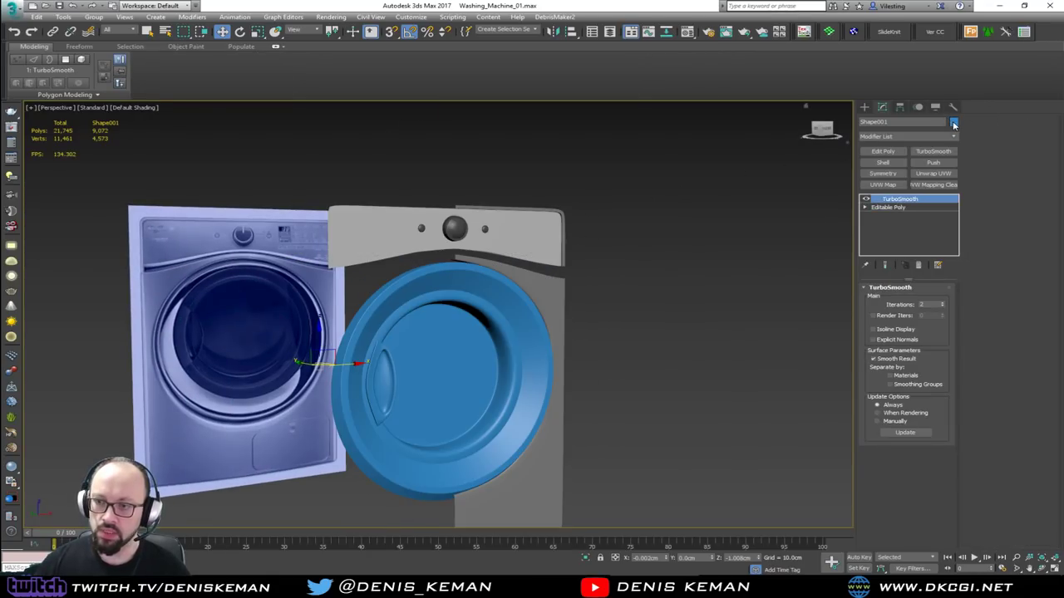
scroll(450, 409, "up", 2)
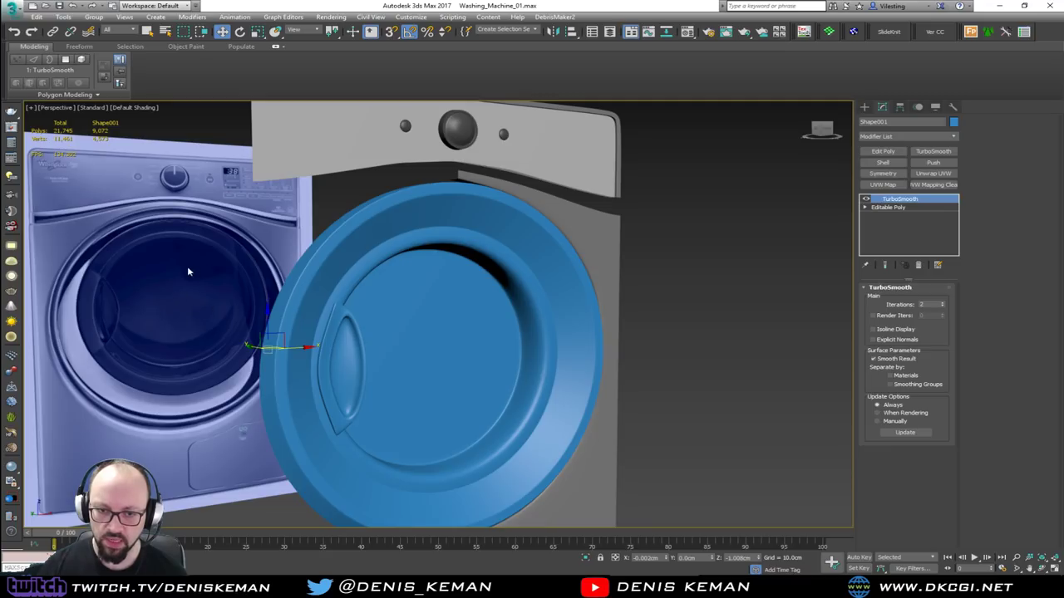
Return to the door's Editable Poly base mesh and display it with its polygon edges.
left_click(912, 208)
scroll(445, 384, "up", 3)
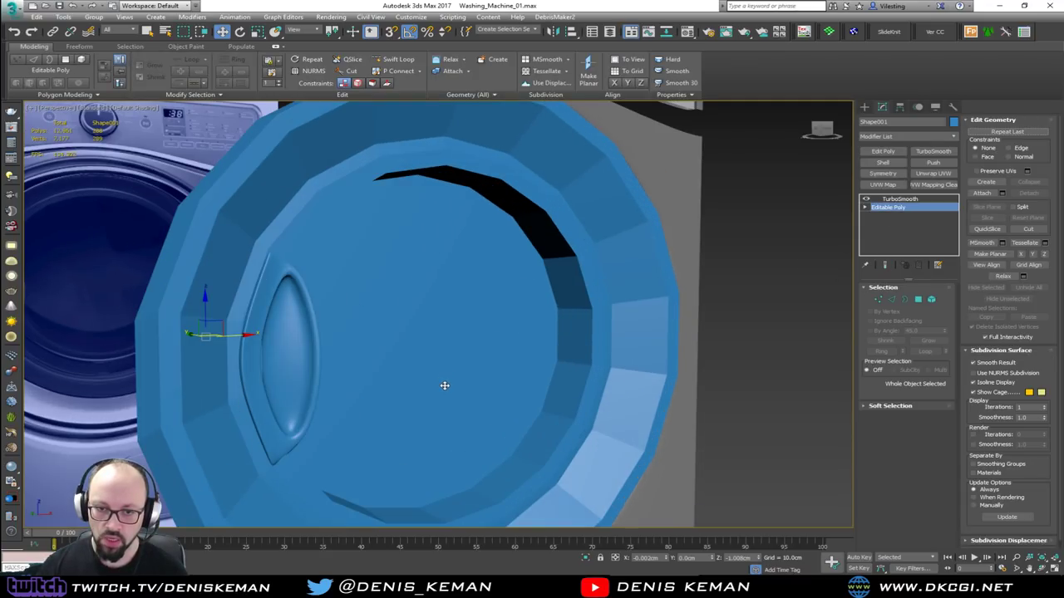
key("F4")
Select the inner disc's polygons by growing the selection outward from its centre vertex, and inspect the area around the handle.
key("1")
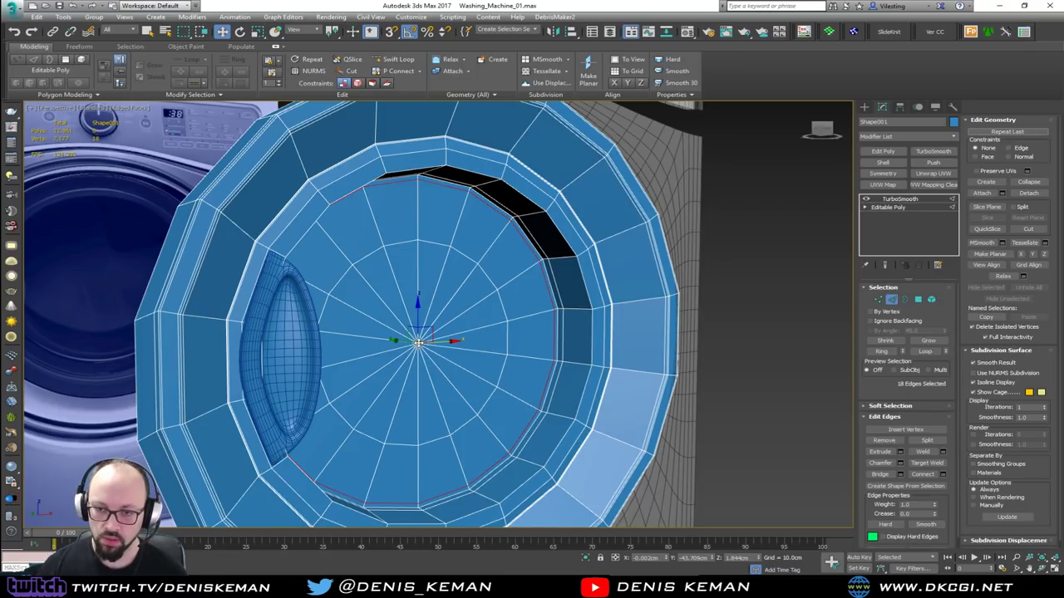
left_click(419, 343)
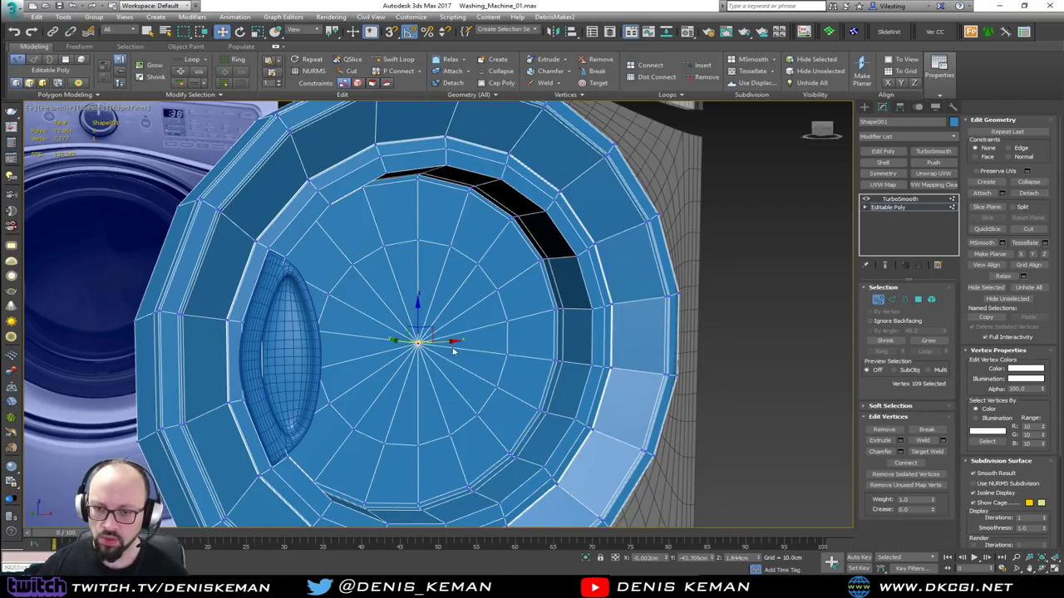
left_click(929, 300, "ctrl")
left_click(930, 300)
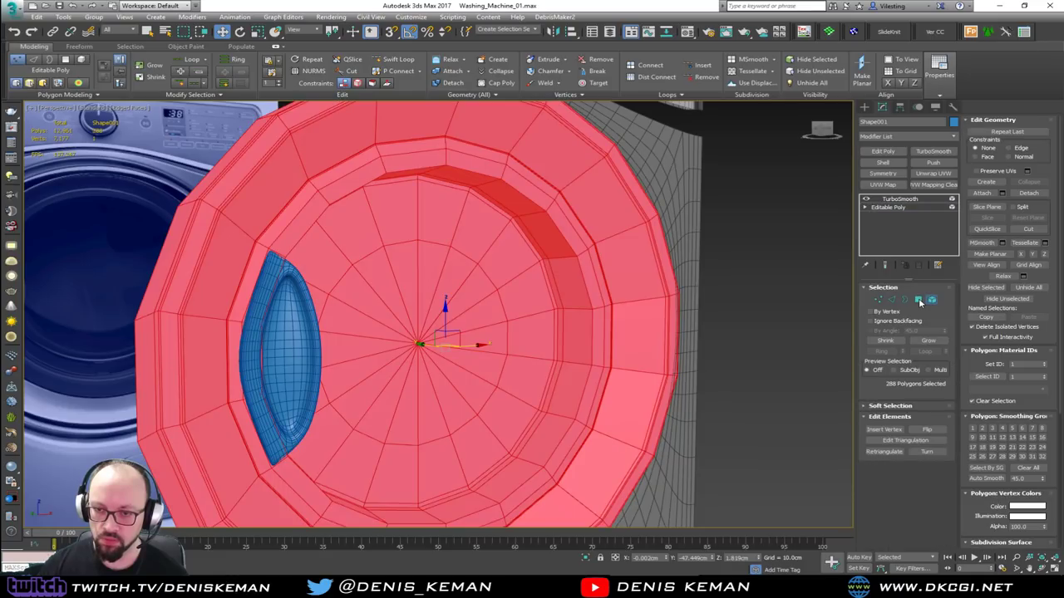
key("1")
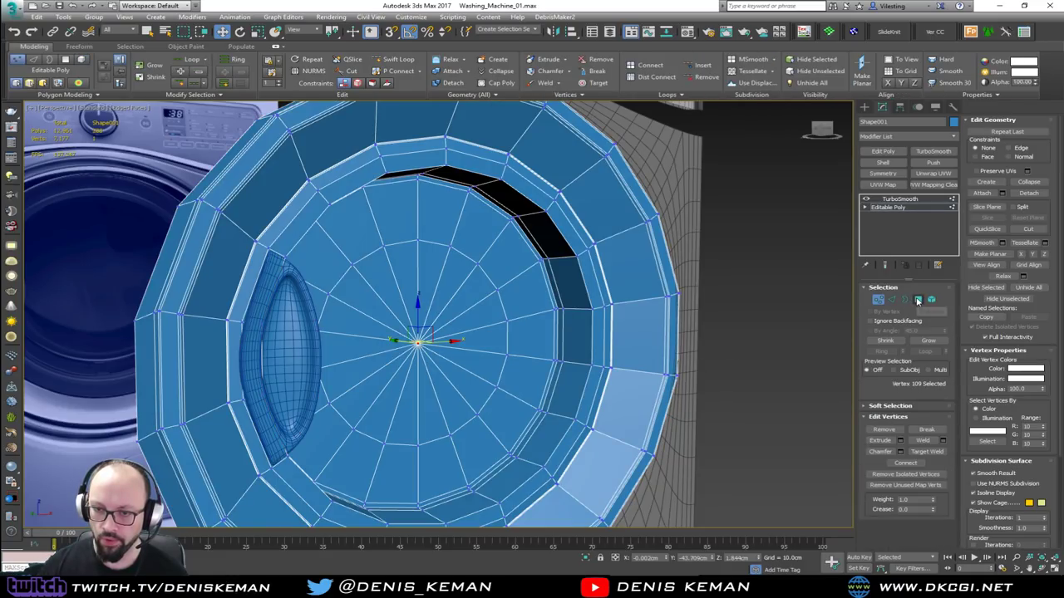
left_click(918, 300)
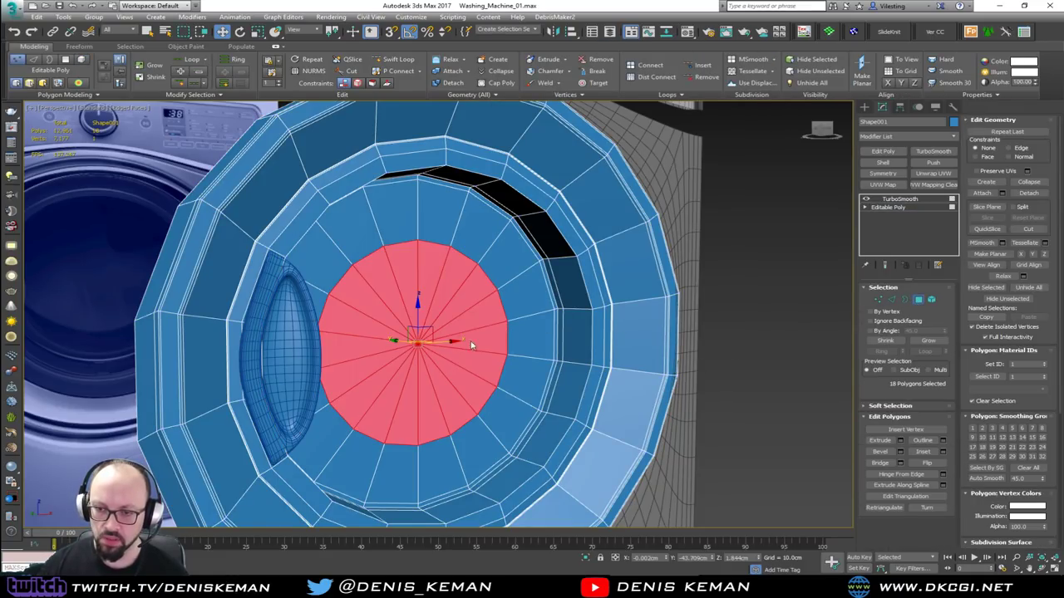
left_click(927, 342)
left_click(927, 342)
middle_click_drag(502, 382, 450, 386, "alt")
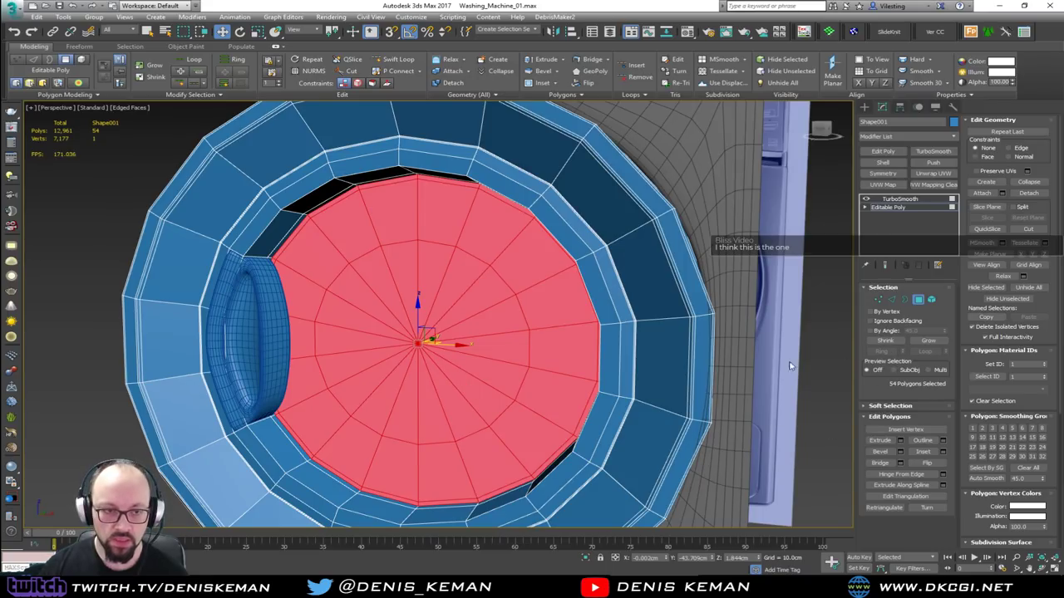
middle_click_drag(422, 364, 420, 321, "alt")
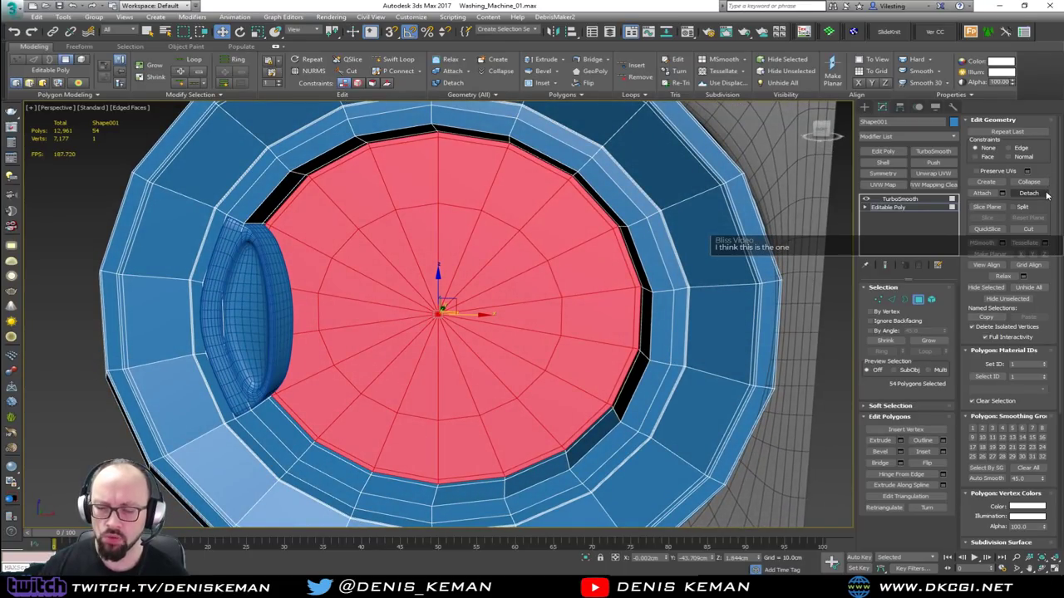
middle_click_drag(464, 263, 517, 260, "alt")
middle_click_drag(388, 273, 488, 263, "alt")
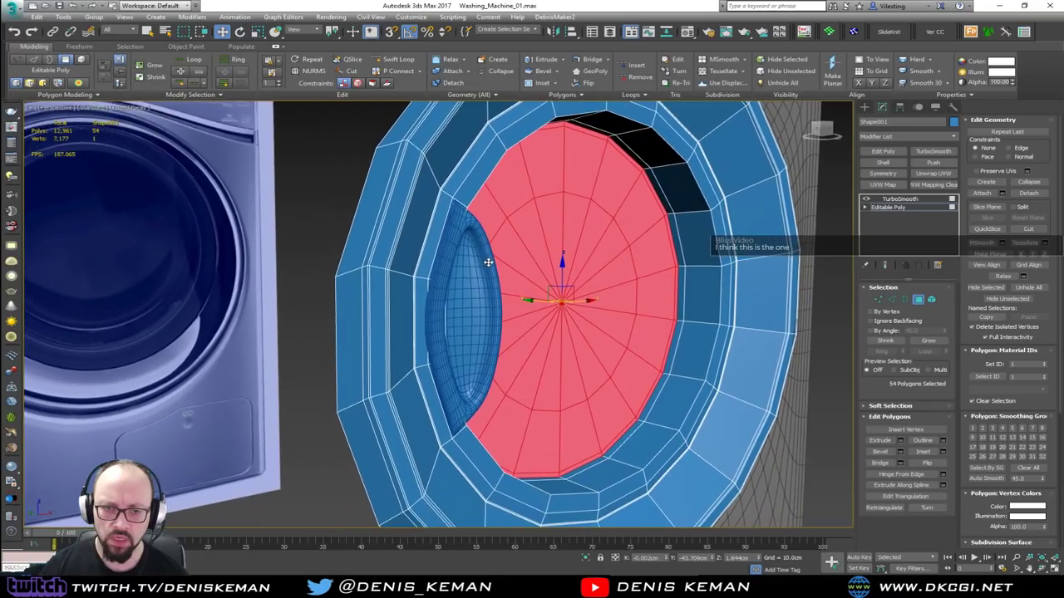
middle_click_drag(114, 328, 221, 325, "alt")
Select the narrow ring of polygons running around the outer edge of the door's inner disc.
middle_click_drag(516, 393, 431, 413)
scroll(467, 192, "up", 8)
key("2")
double_click(438, 140)
left_click(438, 141)
left_click(643, 189, "shift")
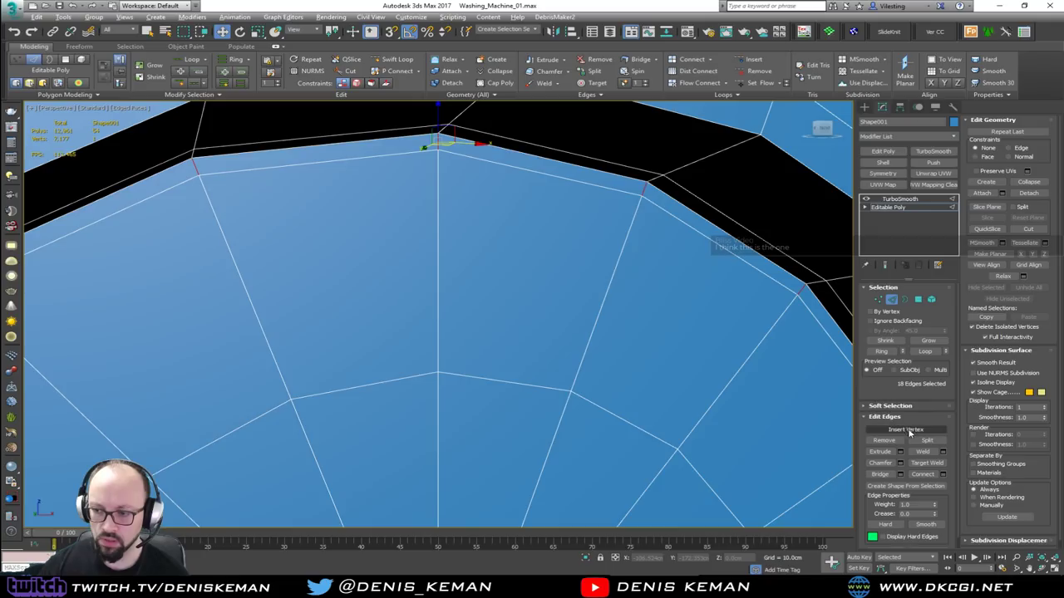
scroll(573, 332, "down", 4)
scroll(572, 330, "down", 3)
mouse_move(557, 324)
middle_mouse_down("alt")
mouse_move(567, 319)
mouse_move(566, 331)
middle_mouse_up("alt")
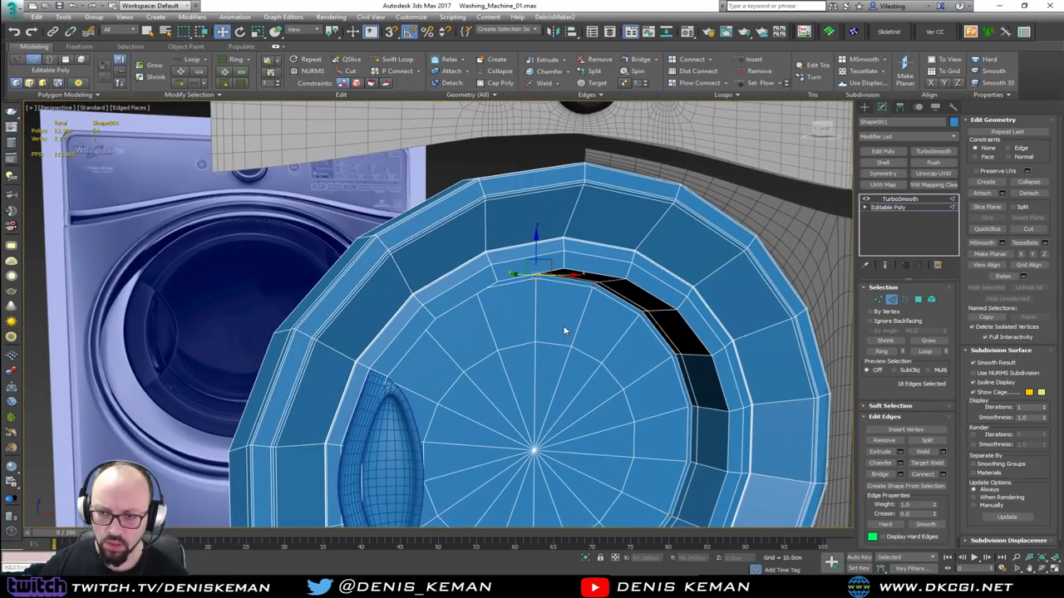
scroll(585, 305, "up", 3)
left_click(918, 300)
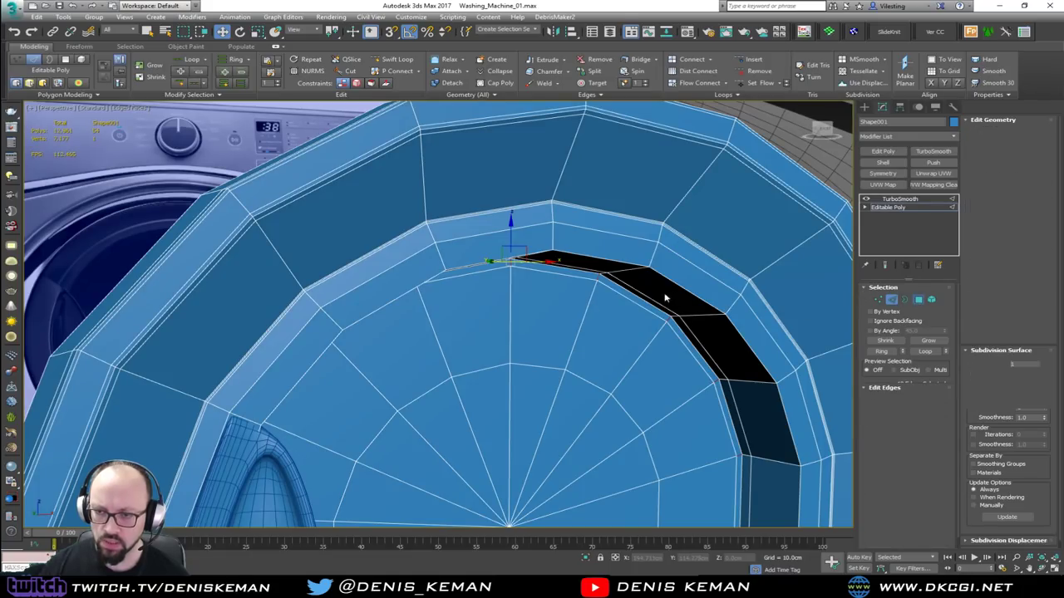
double_click(586, 281)
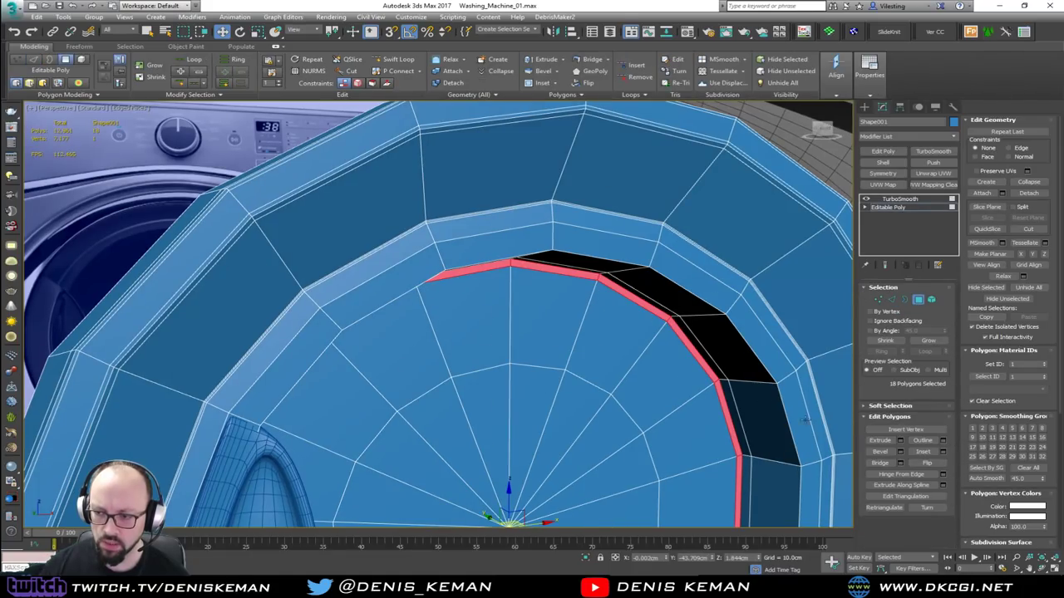
Start a Bevel on the selected polygon ring with a height of 0.2 cm.
left_click(885, 451, "shift")
scroll(570, 306, "up", 3)
middle_click_drag(569, 305, 565, 309, "alt")
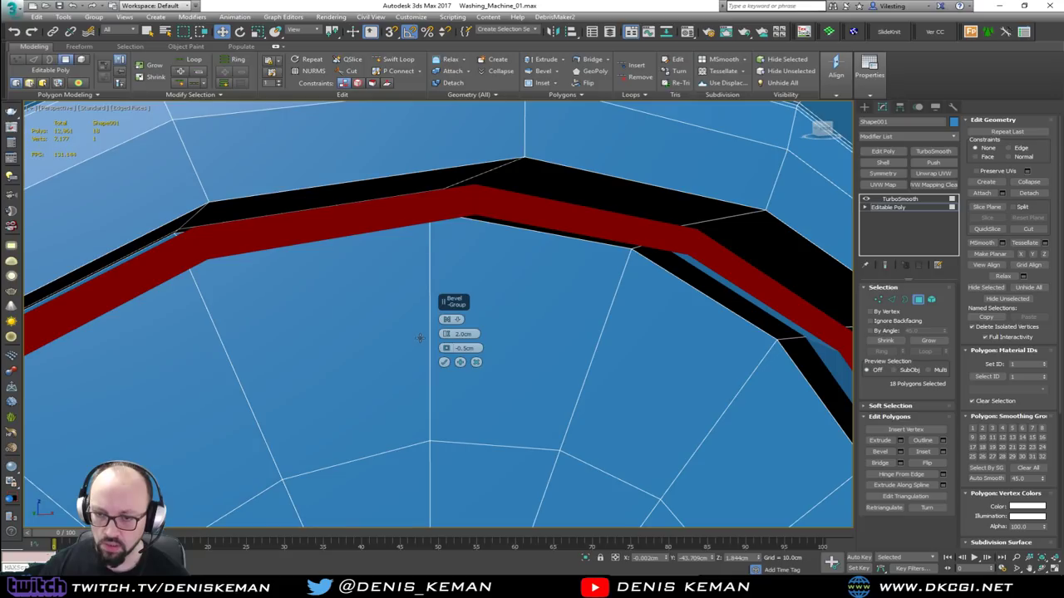
left_click_drag(446, 333, 447, 341)
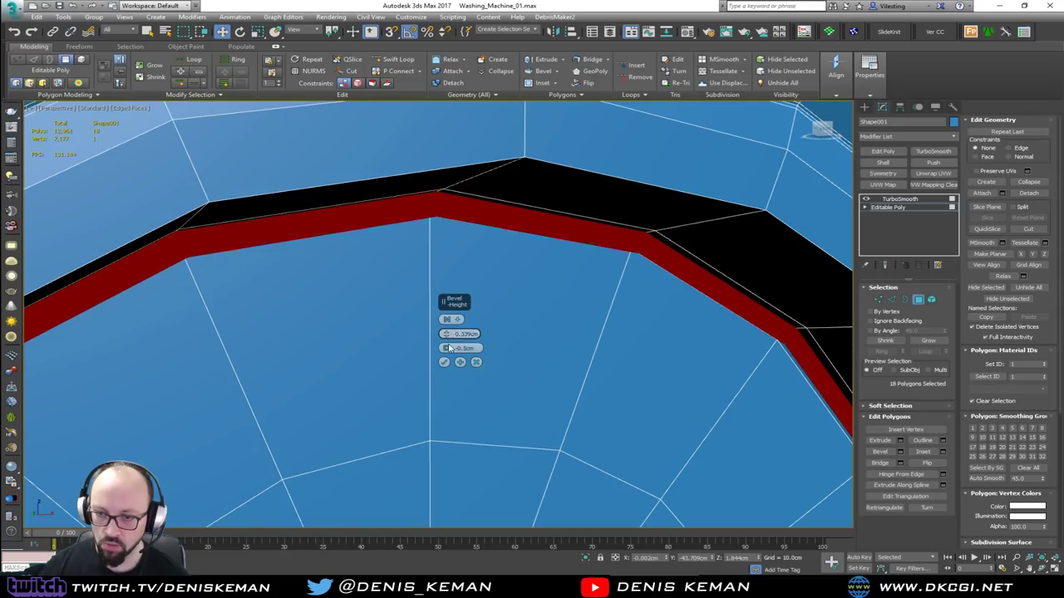
right_click(446, 350)
middle_click_drag(597, 329, 538, 310, "alt")
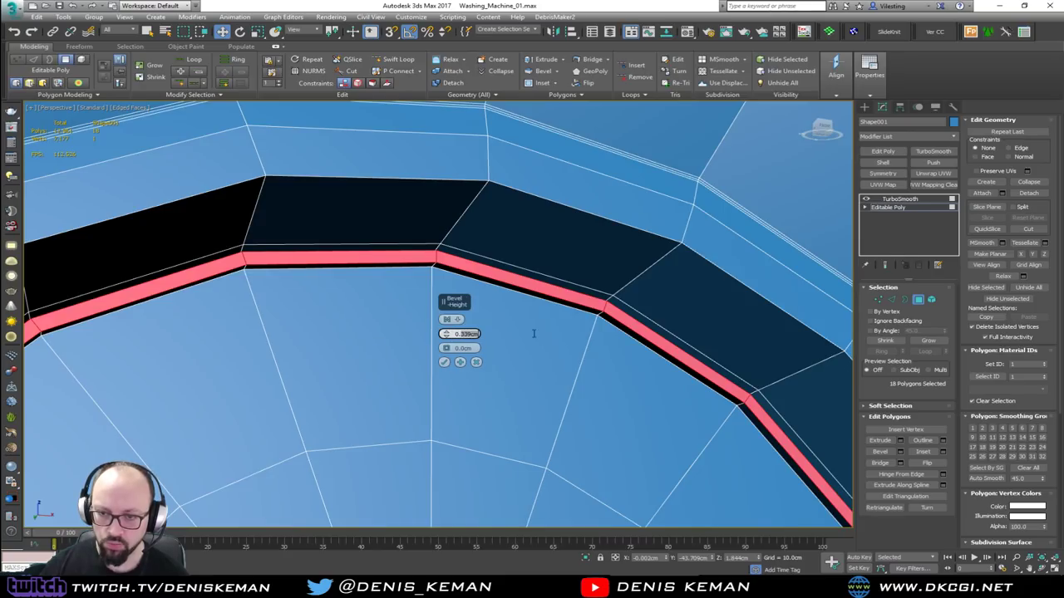
type("0.2")
key("Return")
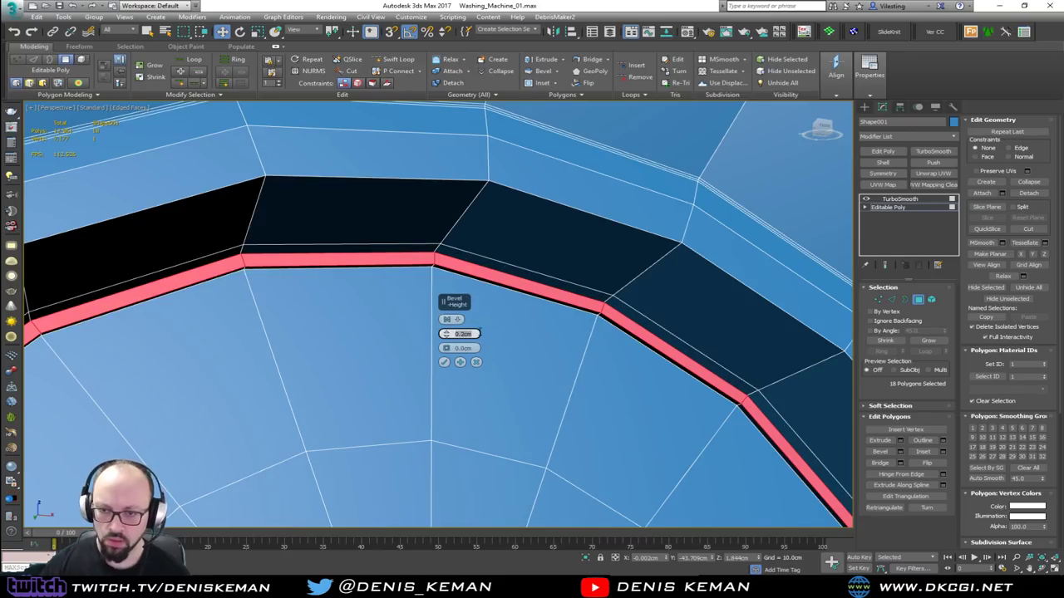
Set the bevel's outline to -0.1 cm and apply it to the ring around the inner disc.
left_click(448, 349)
type("0.02")
key("Return")
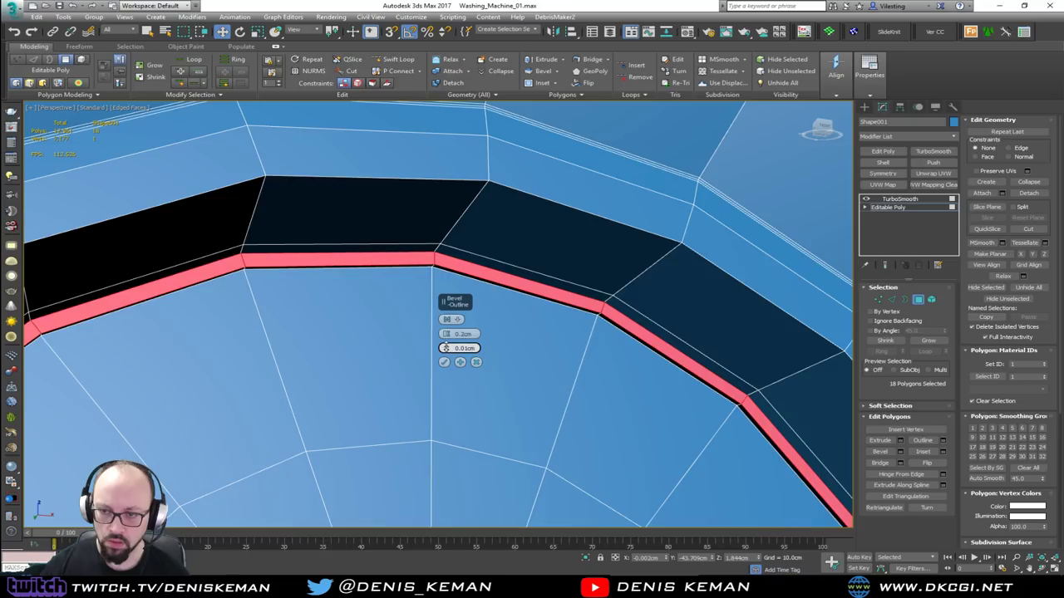
left_click(446, 351)
left_click(447, 351)
left_click(447, 352)
left_click(447, 352)
left_click(446, 352)
left_click(446, 352)
left_click(446, 352)
left_click(447, 351)
left_click_drag(447, 352, 447, 360)
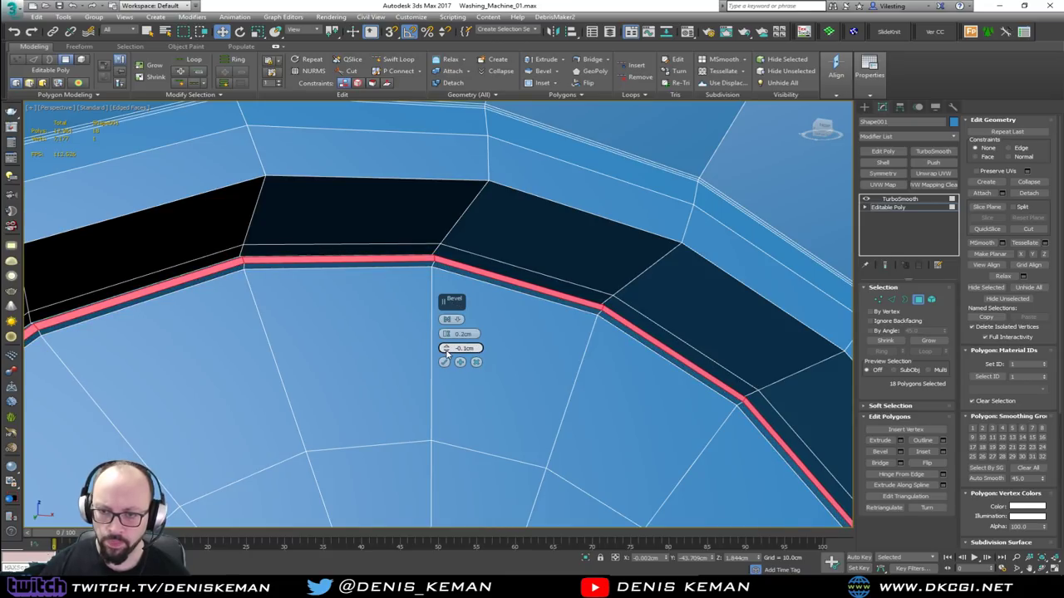
left_click(444, 363)
Leave polygon editing, show the smoothed door without edges, and examine the beveled rim around the inner disc.
left_click(918, 300)
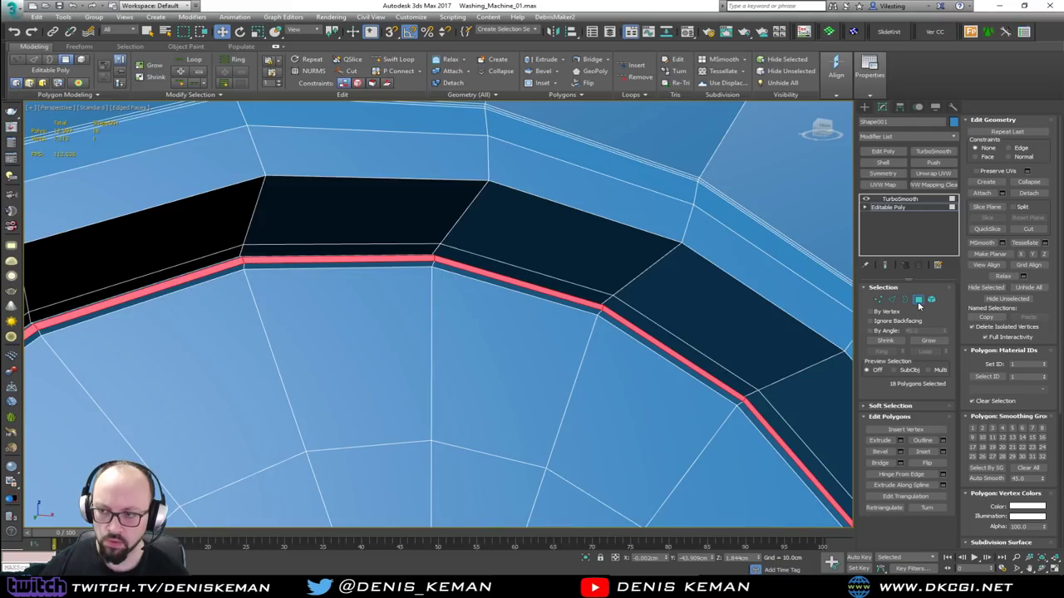
key("F4")
scroll(565, 275, "down", 4)
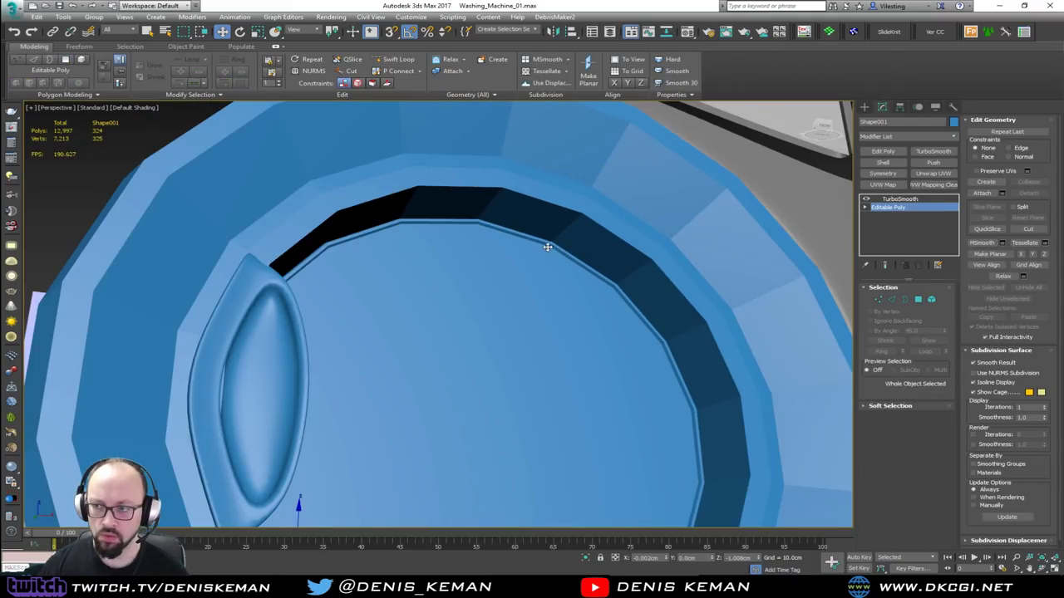
key("ctrl+e")
middle_click_drag(519, 286, 459, 244, "alt")
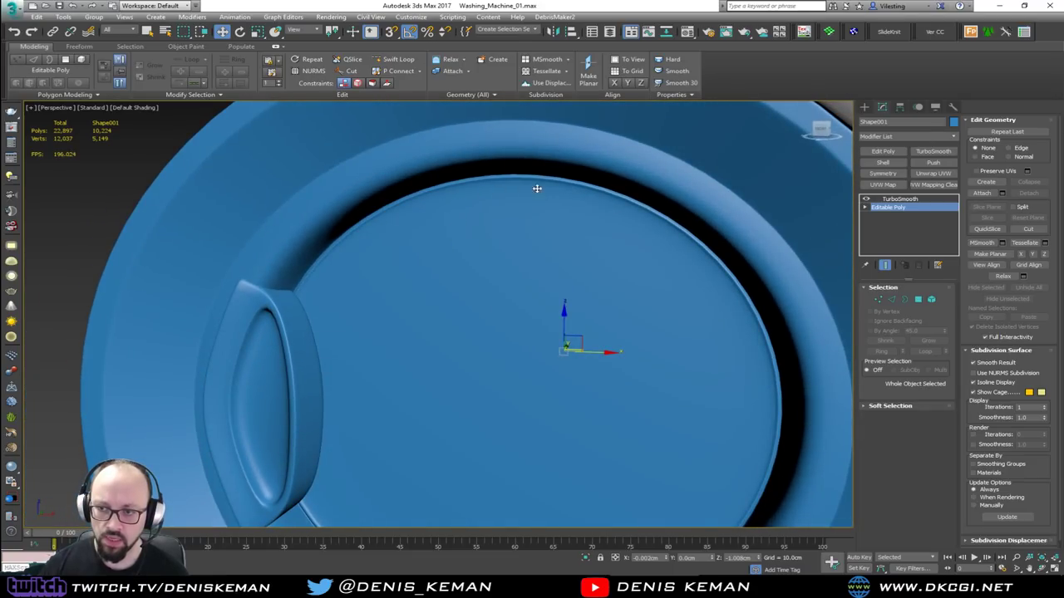
scroll(706, 283, "down", 3)
middle_click_drag(686, 251, 618, 260, "alt")
left_click(501, 479)
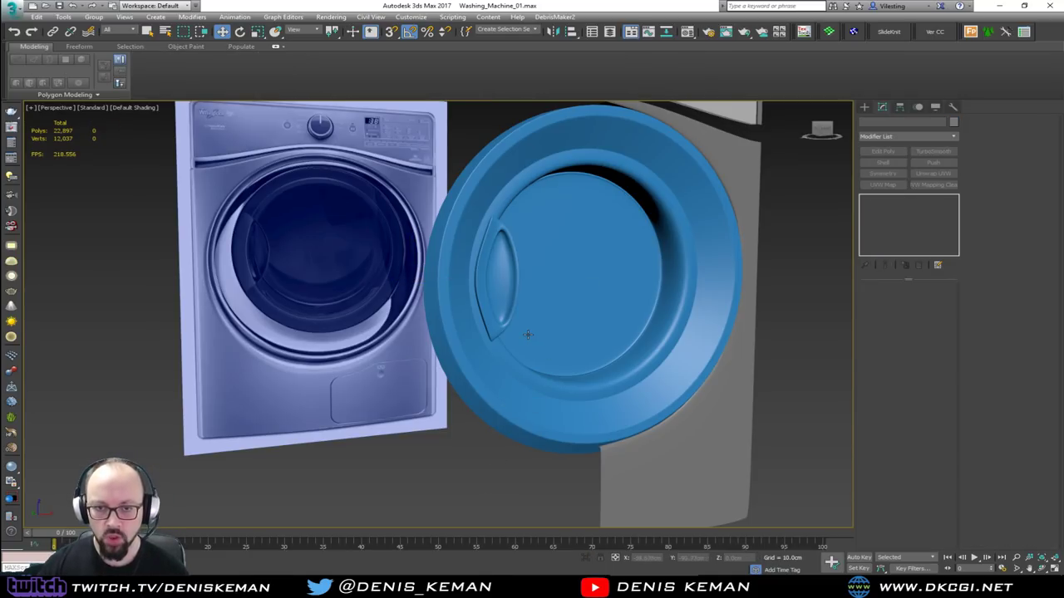
Display the mesh edges again and compare the smoothed door with the reference image.
key("F4")
mouse_move(549, 375)
middle_mouse_down("alt")
mouse_move(451, 346)
mouse_move(492, 353)
middle_mouse_up("alt")
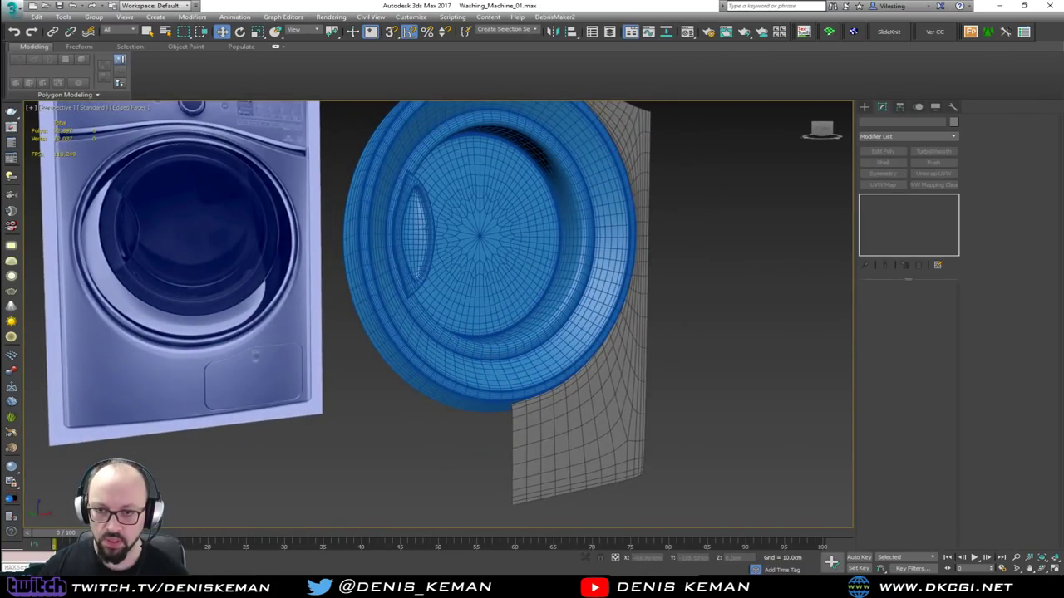
middle_click_drag(497, 235, 504, 259, "alt")
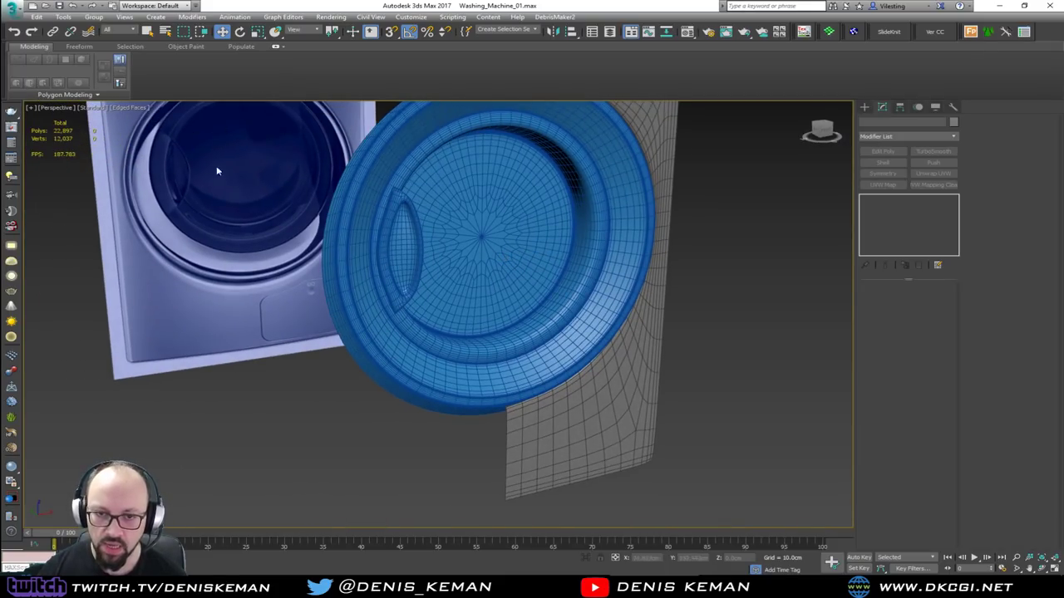
middle_click_drag(291, 193, 301, 255, "alt")
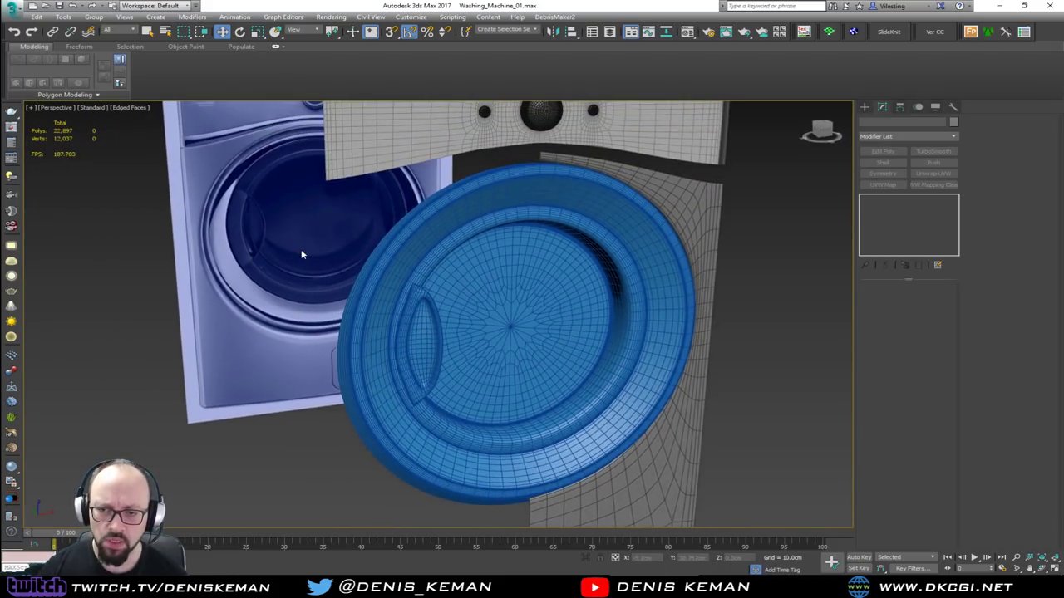
In the Front view, create a cylinder centred on the door with a radius of about 19.5 cm and a height of 2.45 cm.
key("alt+w")
right_click(648, 216)
key("alt+w")
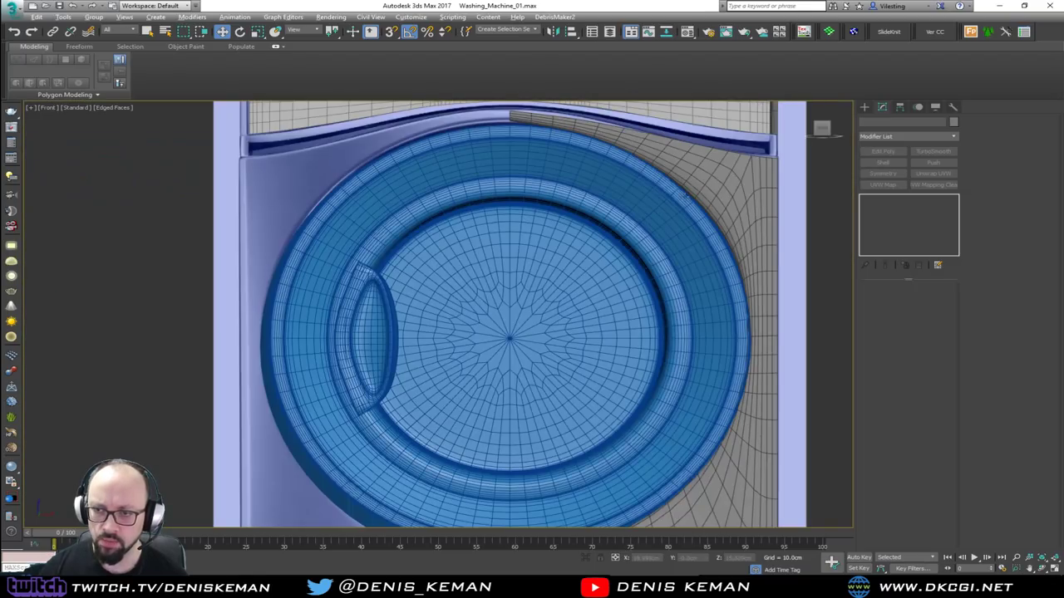
left_click(865, 108)
left_click(885, 187)
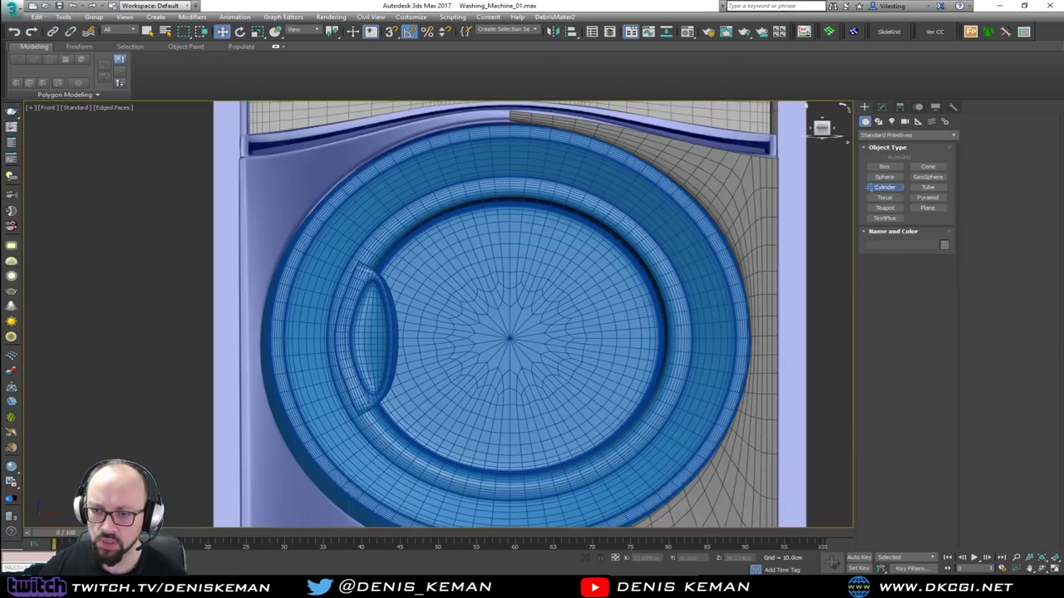
left_click_drag(509, 337, 713, 328)
key("F3")
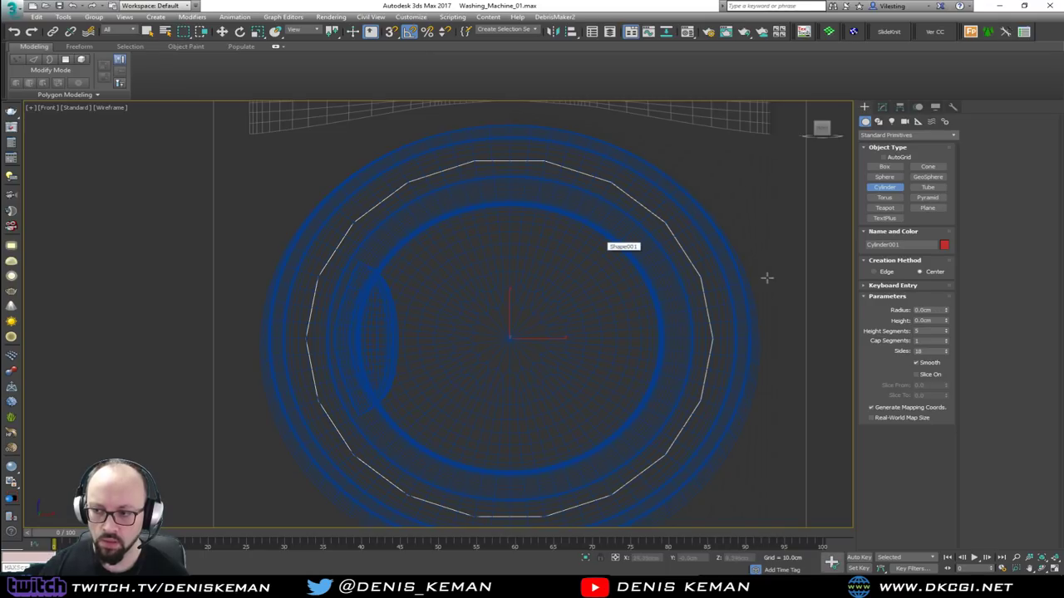
key("w")
left_click(884, 109)
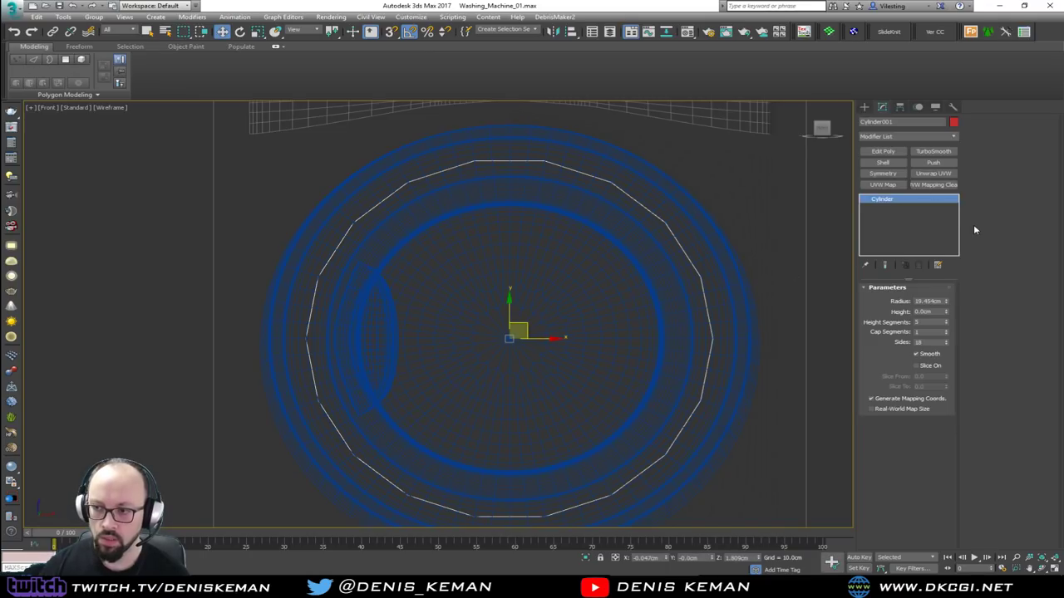
left_click_drag(947, 313, 937, 193)
Show the scene shaded and move the cylinder along the Y axis to just behind the door.
key("F3")
scroll(664, 352, "down", 2)
key("alt+w")
middle_click(623, 332)
middle_click_drag(587, 332, 622, 333, "alt")
key("alt+w")
middle_click_drag(657, 402, 545, 373)
left_click_drag(268, 241, 446, 287)
scroll(446, 287, "up", 2)
middle_click_drag(447, 286, 651, 310, "alt")
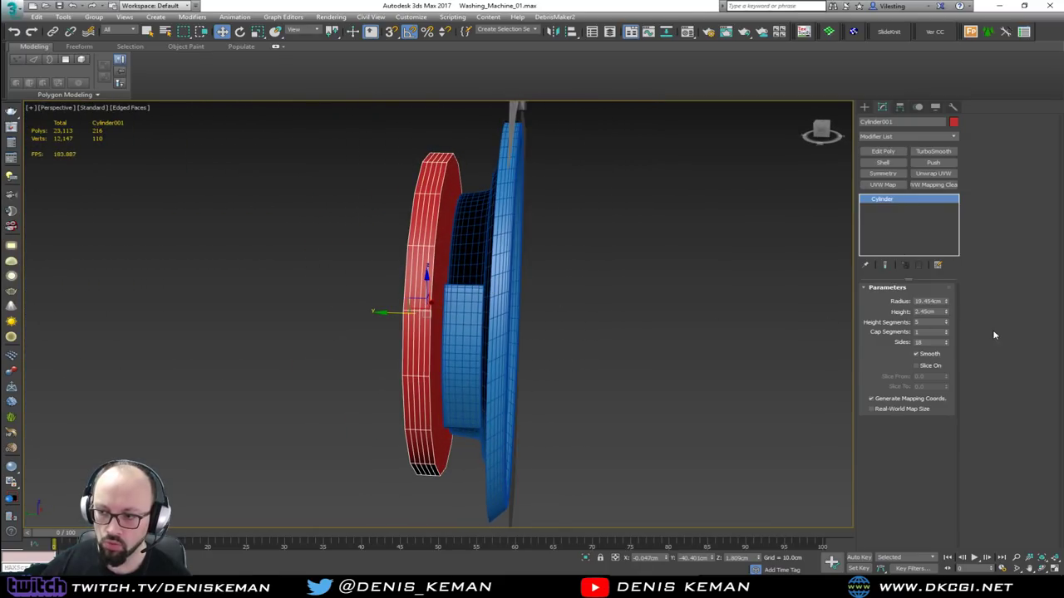
Set the cylinder's height segments to 1 and add an Edit Poly modifier to it.
right_click(949, 322)
middle_click_drag(851, 321, 899, 295, "alt")
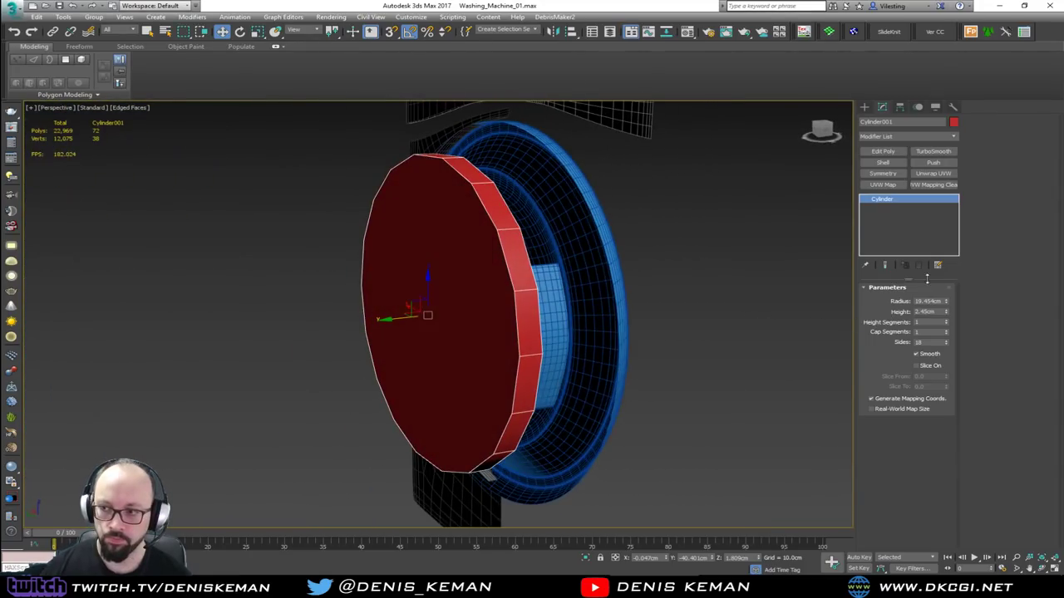
left_click(896, 150)
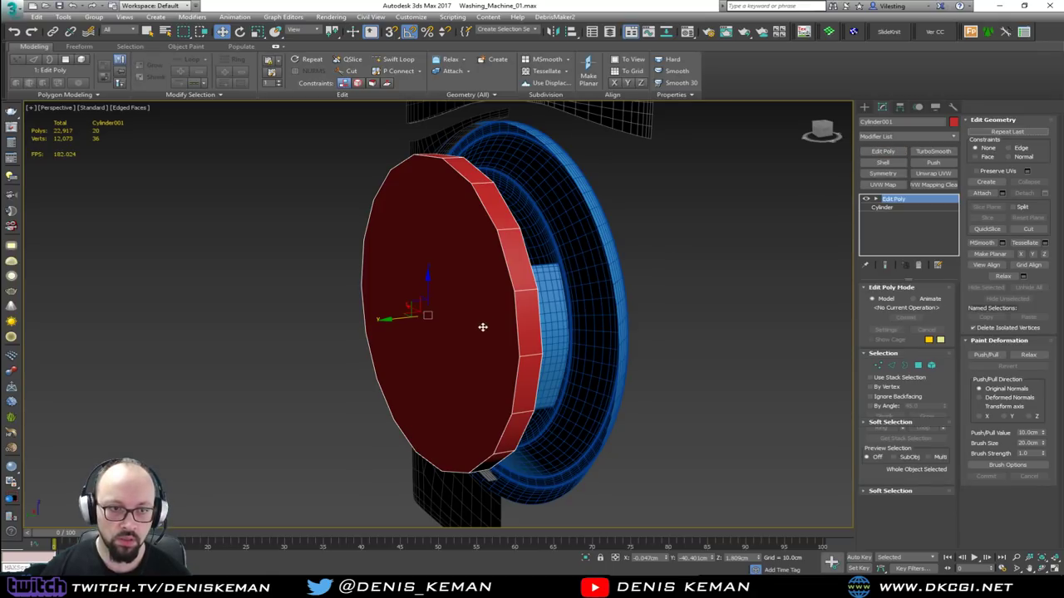
Move the cylinder's rear cap polygon about 21 cm back along Y, away from the door.
left_click(445, 366)
left_click_drag(394, 318, 199, 355)
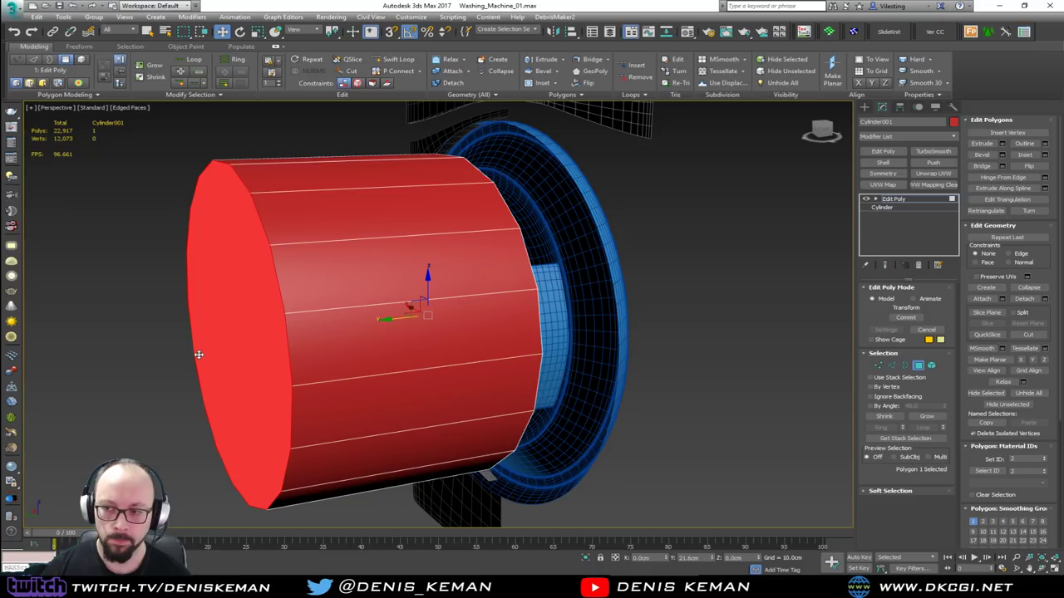
middle_click_drag(273, 354, 393, 324, "alt")
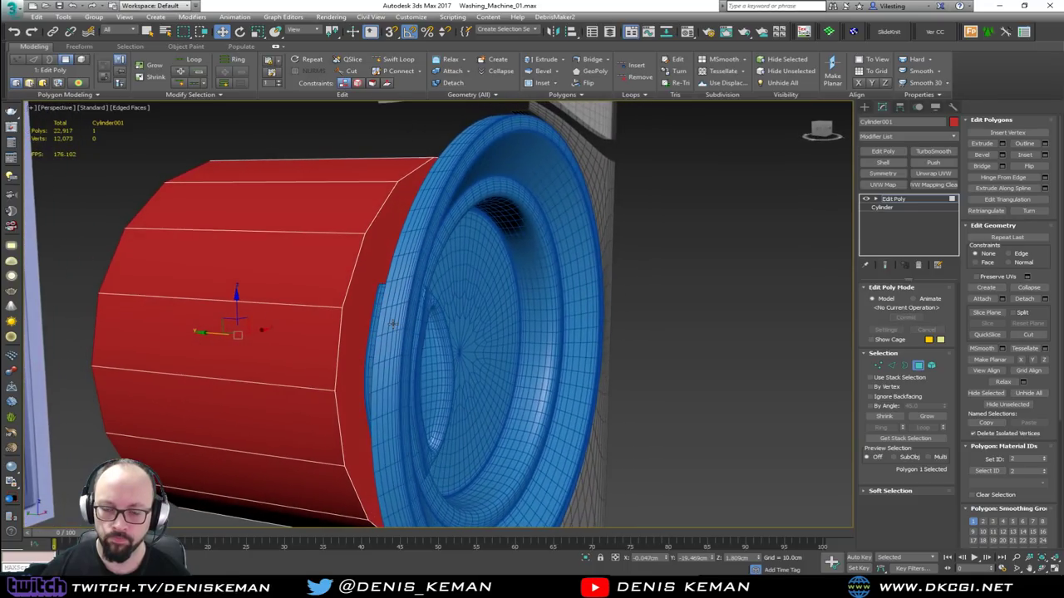
Delete the cylinder's cap polygon facing the door and change the cylinder's object color to green.
left_click(384, 328)
key("Delete")
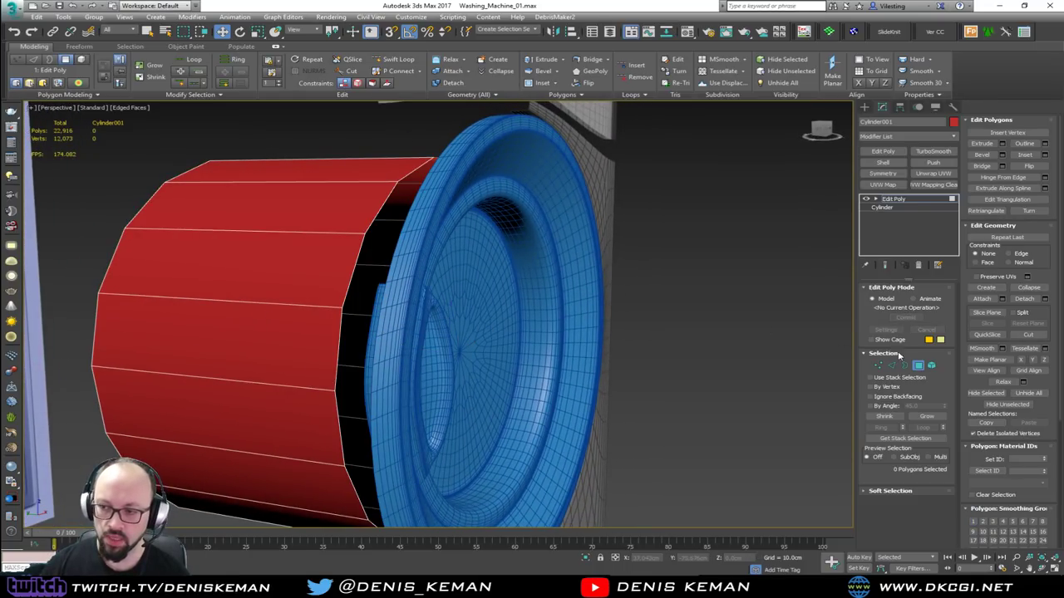
left_click(919, 365)
left_click(953, 122)
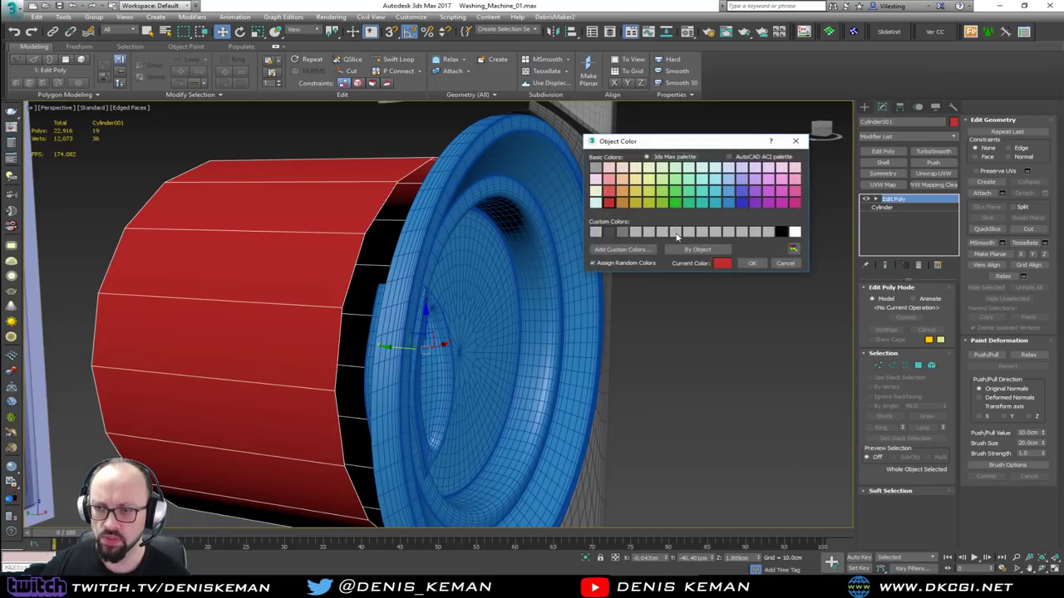
left_click(662, 203)
left_click(753, 264)
Delete the cylinder's rear cap polygon so that both ends are open.
middle_click_drag(349, 303, 513, 290, "alt")
key("4")
key("4")
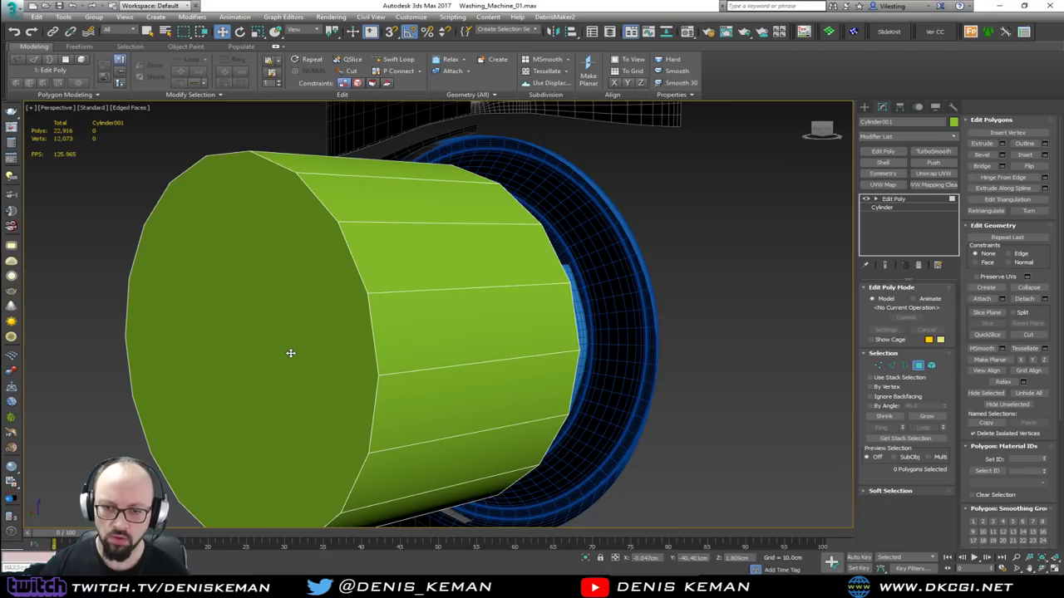
left_click(291, 355)
key("Delete")
middle_click_drag(405, 354, 349, 361, "alt")
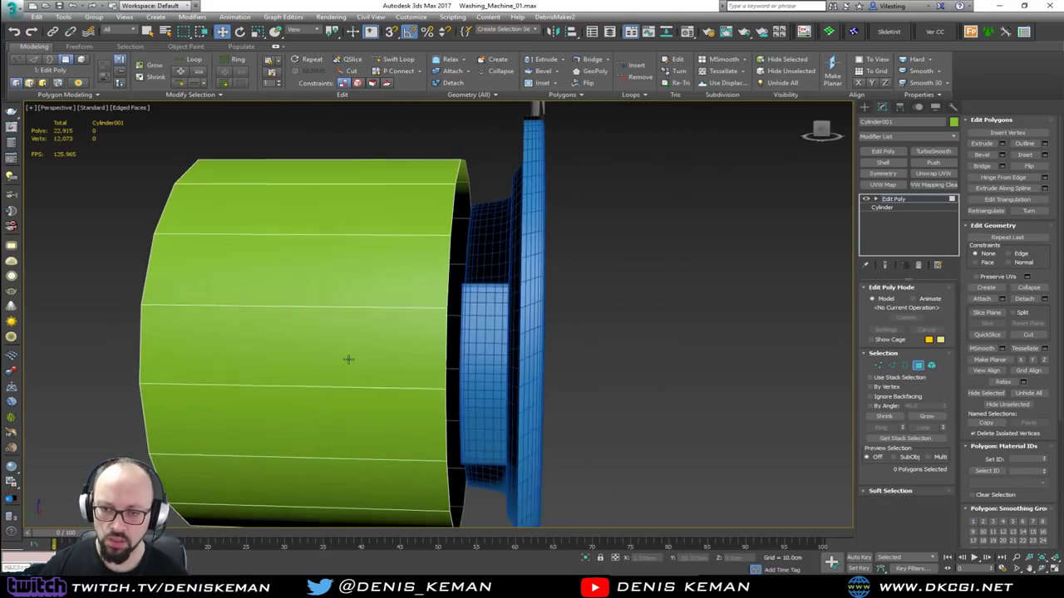
Extend the cylinder's front border toward the door with a new ring of polygons and scale that border inward toward the door opening.
key("3")
left_click(443, 347)
mouse_move(457, 345)
left_mouse_down("shift")
mouse_move(477, 352)
mouse_move(458, 345)
mouse_move(472, 344)
left_mouse_up("shift")
middle_click_drag(472, 344, 378, 334, "alt")
key("r")
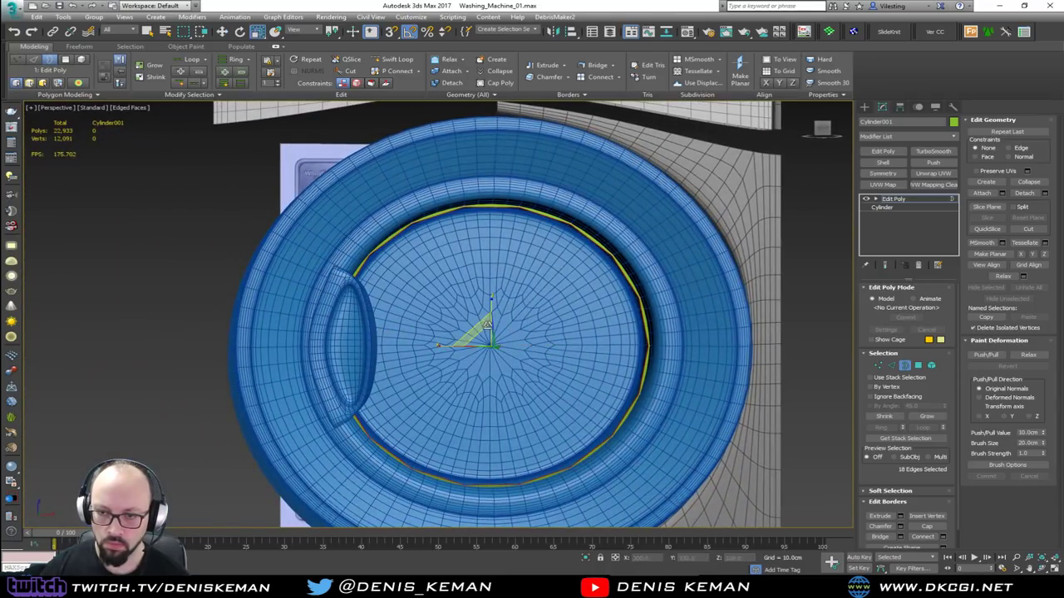
left_click_drag(480, 320, 481, 326)
middle_click_drag(481, 324, 607, 335, "alt")
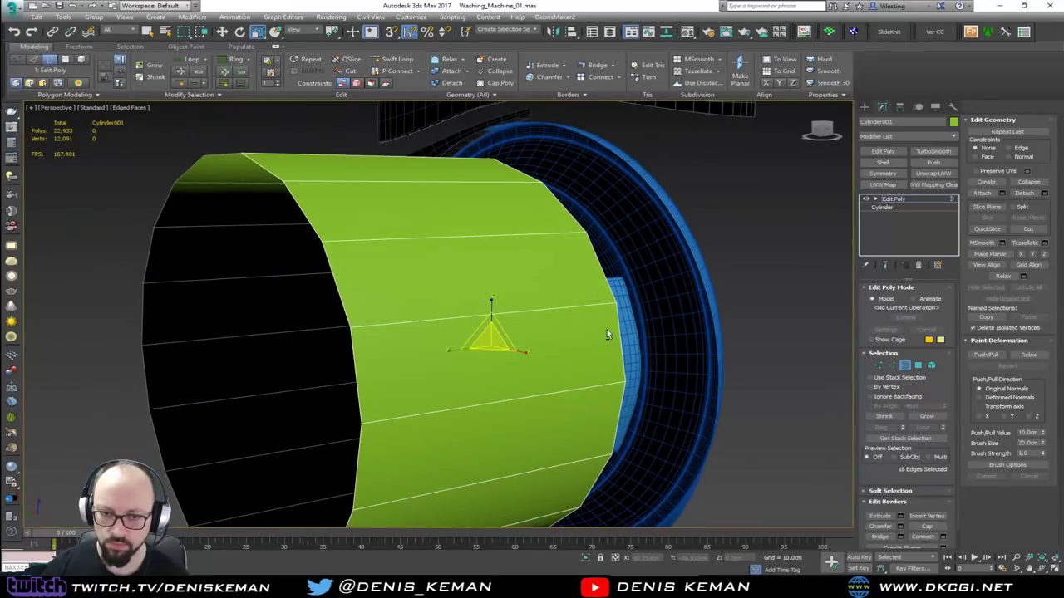
Close the cylinder's rear end by scaling its border inward in three new polygon rings and collapsing the last one to a centre point.
left_click(359, 376)
middle_click_drag(356, 376, 397, 325)
scroll(389, 320, "down", 3)
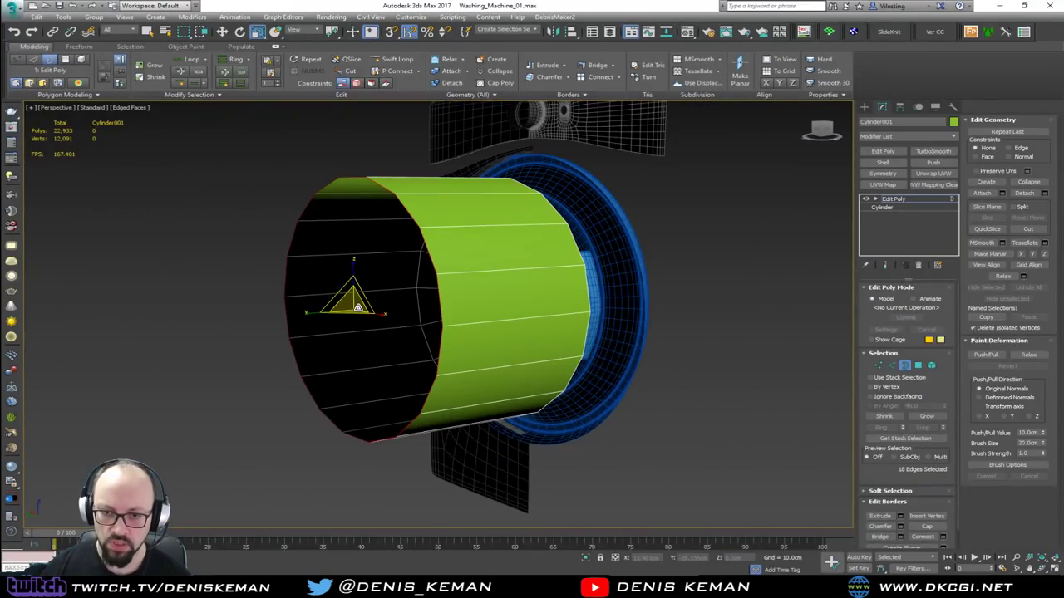
left_click_drag(355, 307, 322, 325, "shift")
key("w")
key("r")
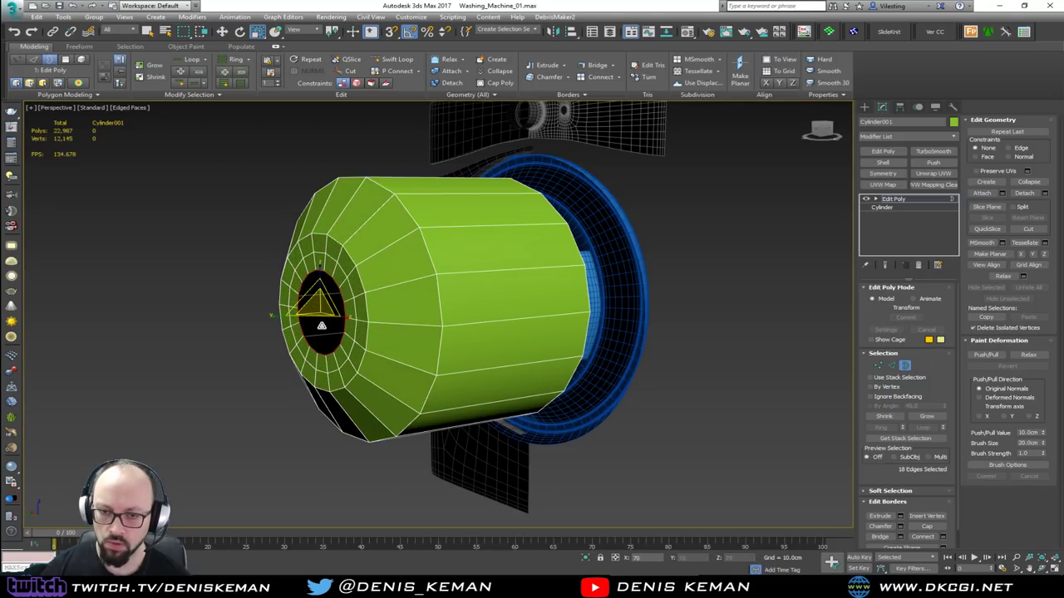
left_click(1028, 183)
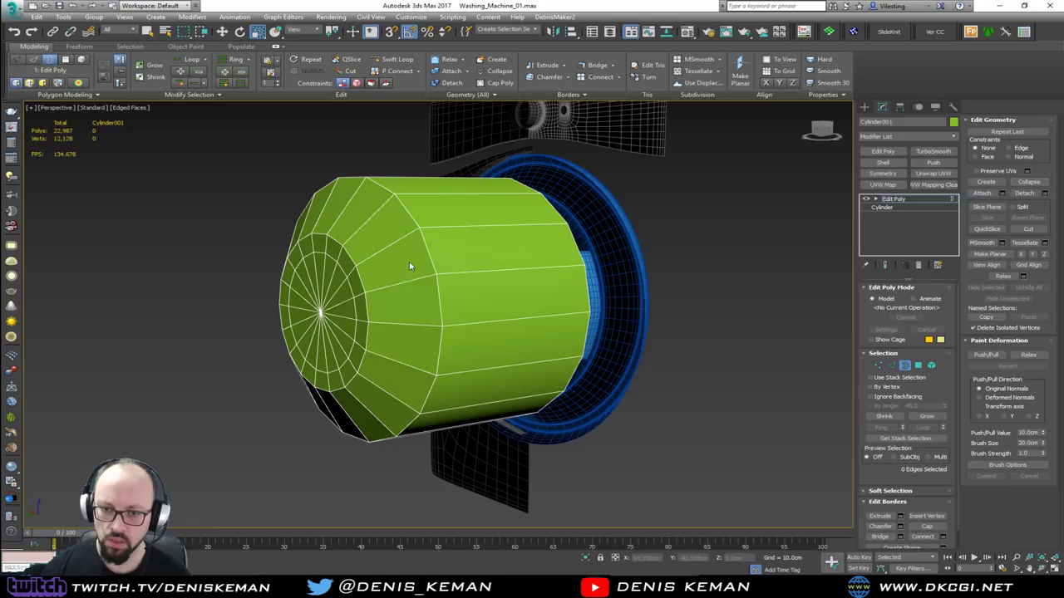
Add supporting edge loops with Swift Loop beside the cylinder's rear and front bevel edges.
key("alt+s")
left_click(369, 292)
left_click(363, 295)
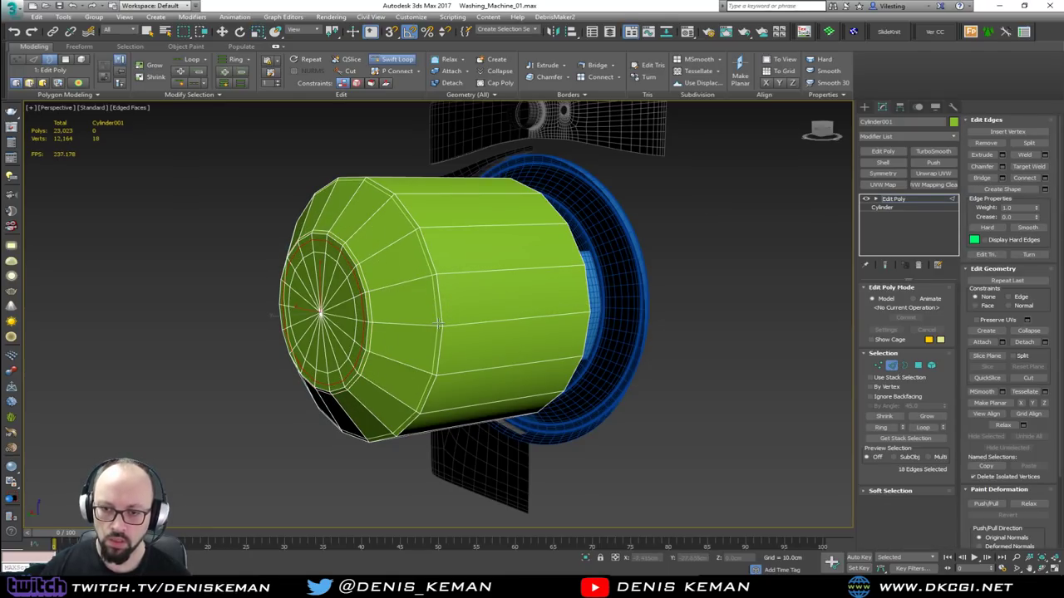
middle_click_drag(439, 326, 450, 351, "alt")
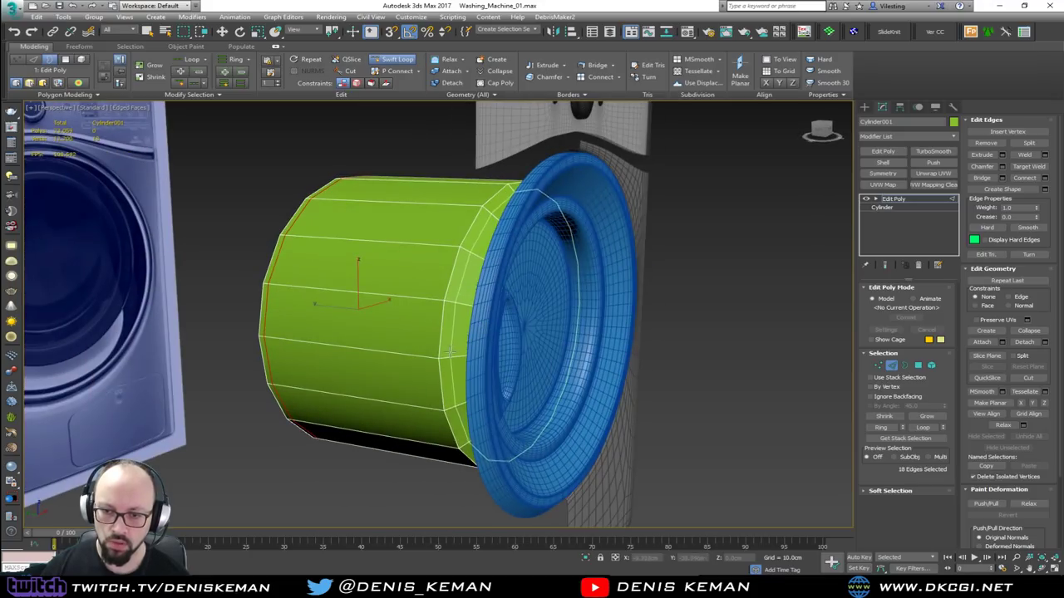
left_click(435, 358)
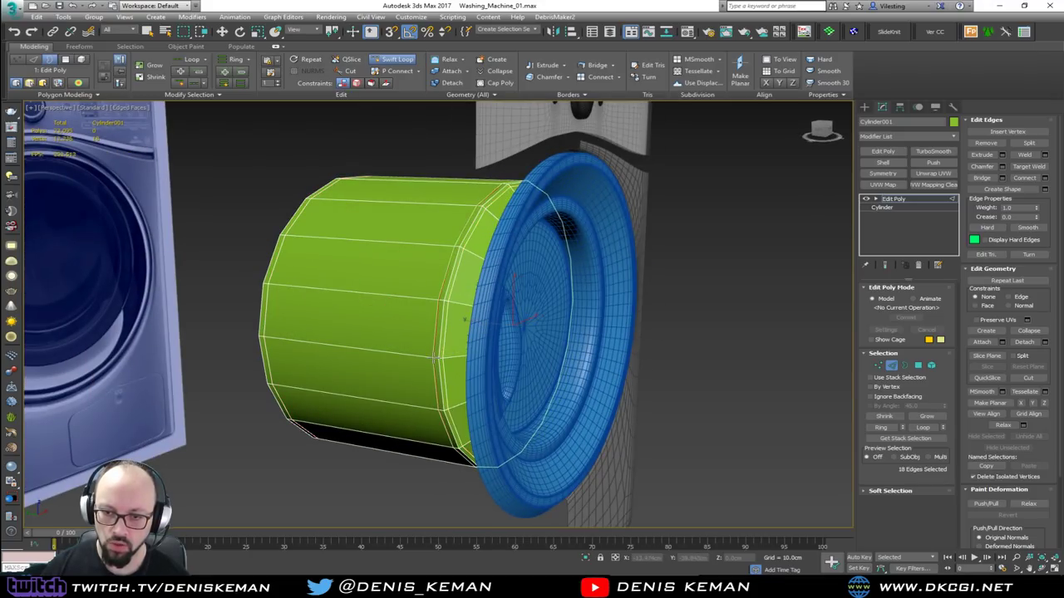
left_click(434, 358)
right_click(500, 352)
left_click(894, 366)
Apply TurboSmooth to the cylinder, hide the wireframe edges, and make the door see-through.
left_click(932, 151)
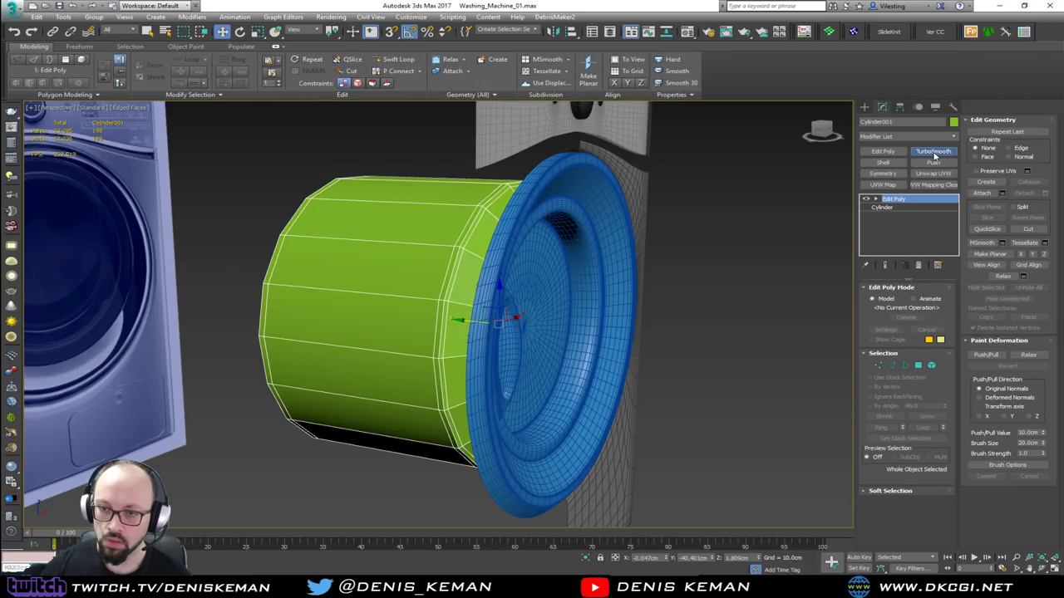
key("F4")
middle_click_drag(490, 306, 420, 301, "alt")
left_click(418, 361)
key("alt+x")
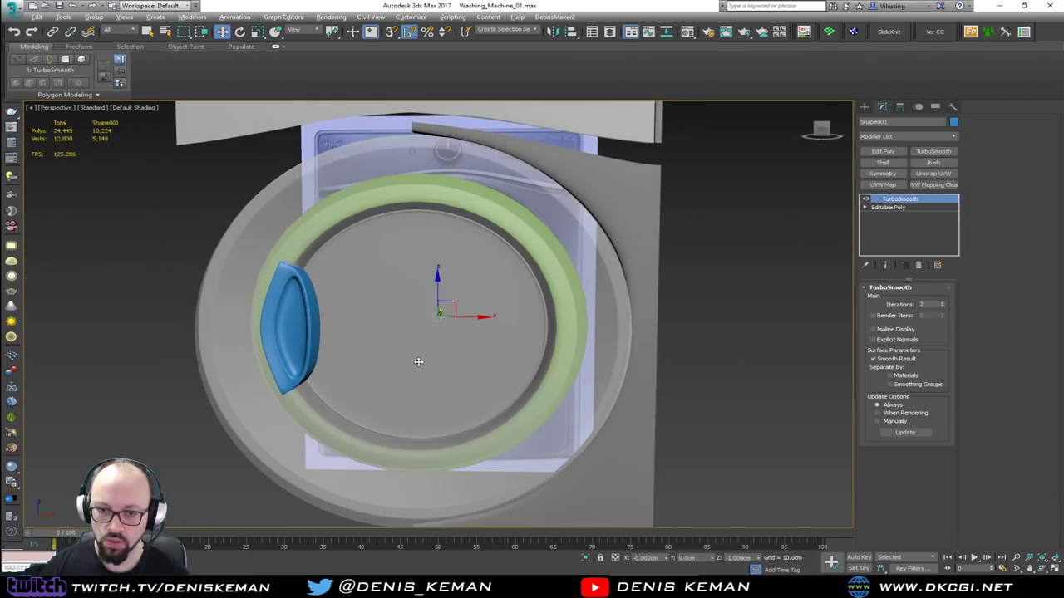
Flip the normals of all the cylinder's polygons in the Edit Poly modifier below TurboSmooth.
middle_click_drag(422, 360, 532, 339, "alt")
left_click(350, 317)
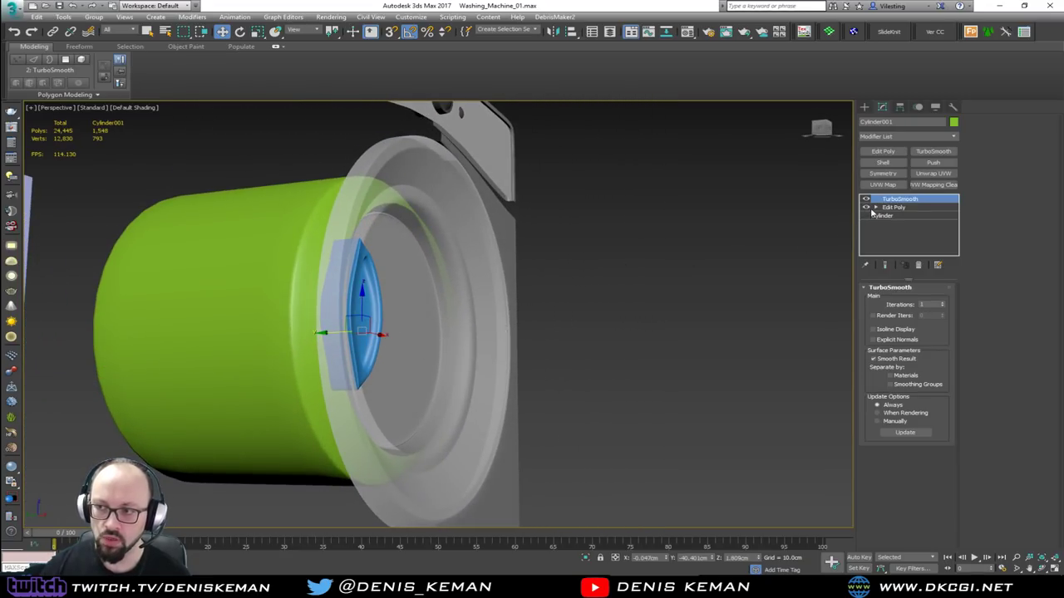
middle_click_drag(355, 337, 433, 407)
key("F4")
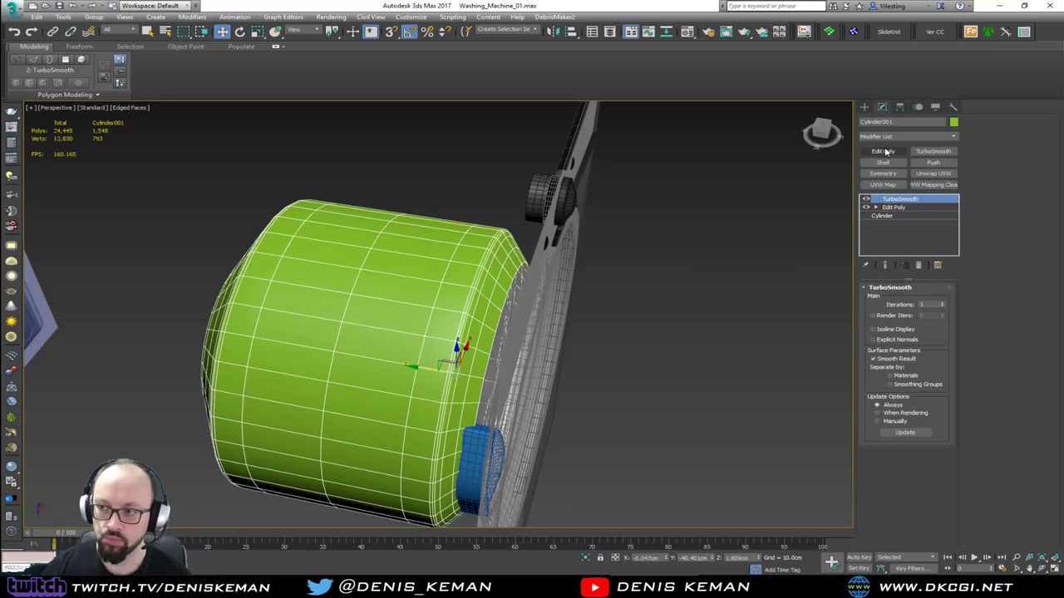
left_click(905, 208)
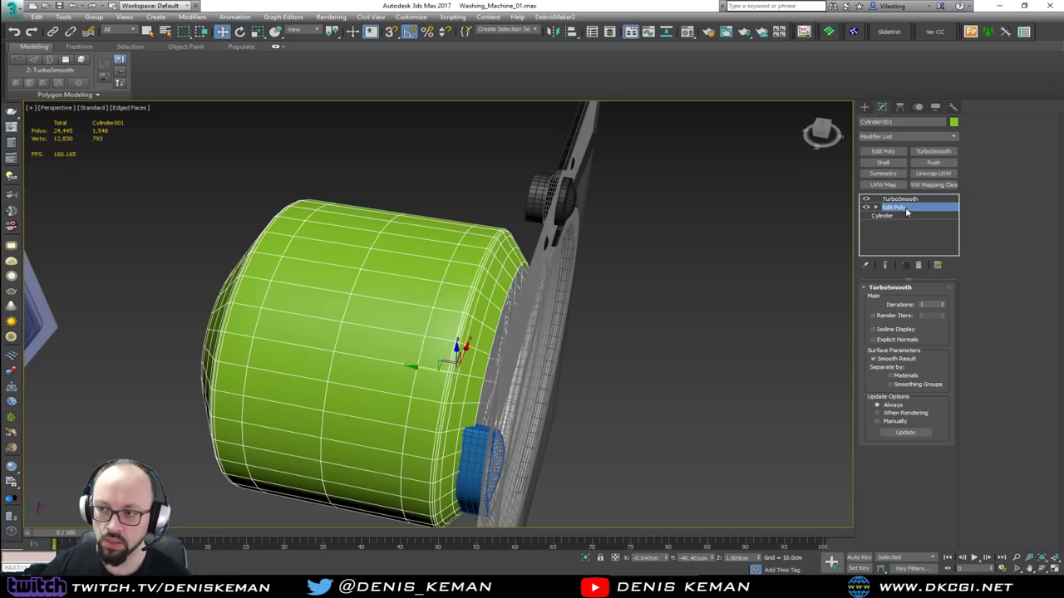
key("4")
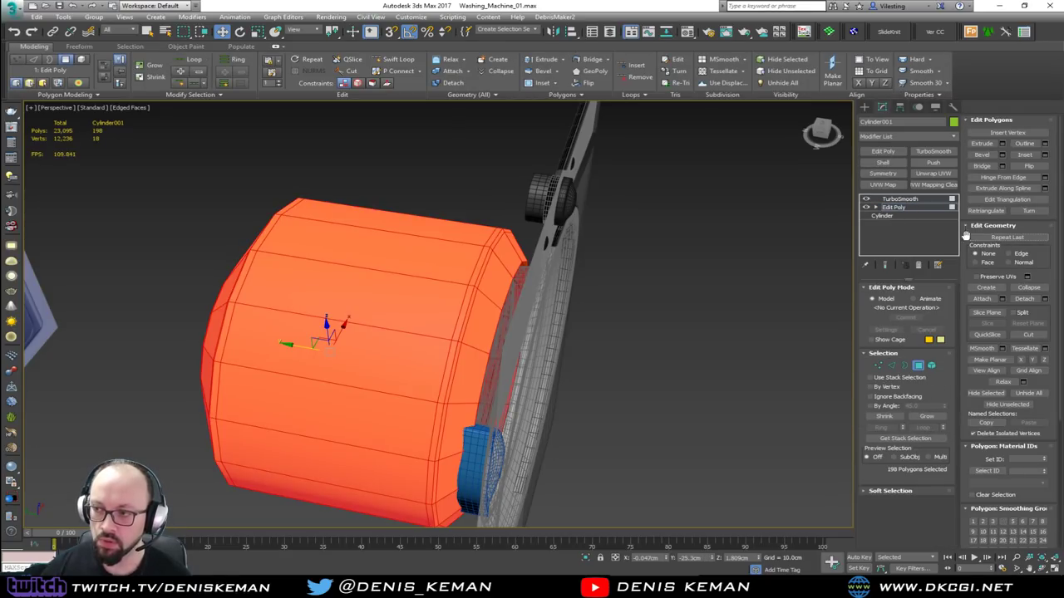
left_click(1018, 168)
left_click(919, 365)
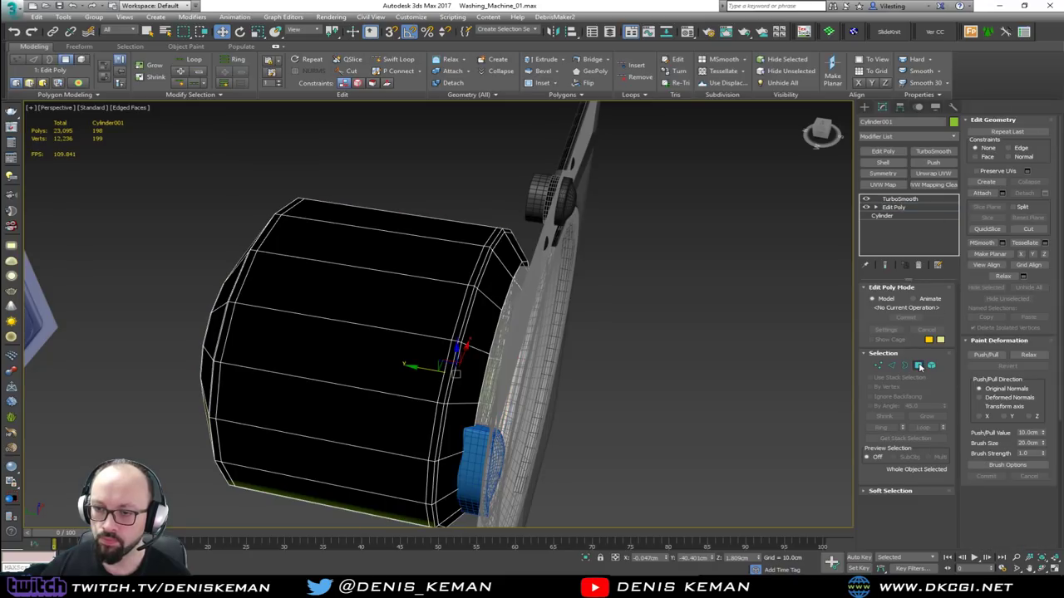
Hide the wireframe edges again and turn off the door's see-through display.
left_click(661, 331)
key("F4")
mouse_move(619, 334)
middle_mouse_down("alt")
mouse_move(620, 349)
mouse_move(482, 296)
mouse_move(509, 308)
mouse_move(494, 301)
mouse_move(549, 292)
middle_mouse_up("alt")
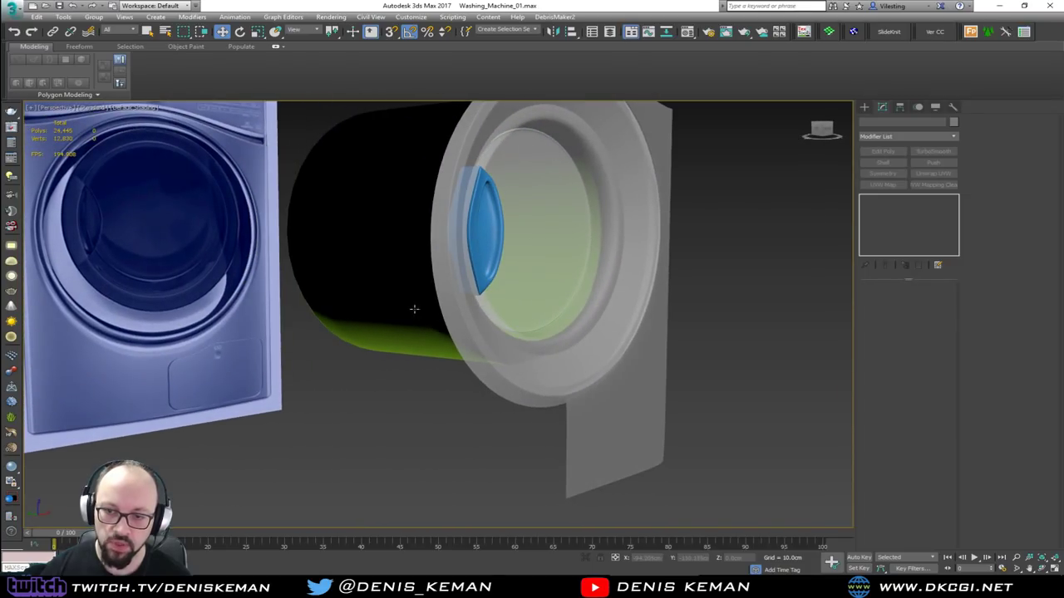
middle_click_drag(391, 299, 432, 374, "alt")
left_click(419, 449)
key("alt+x")
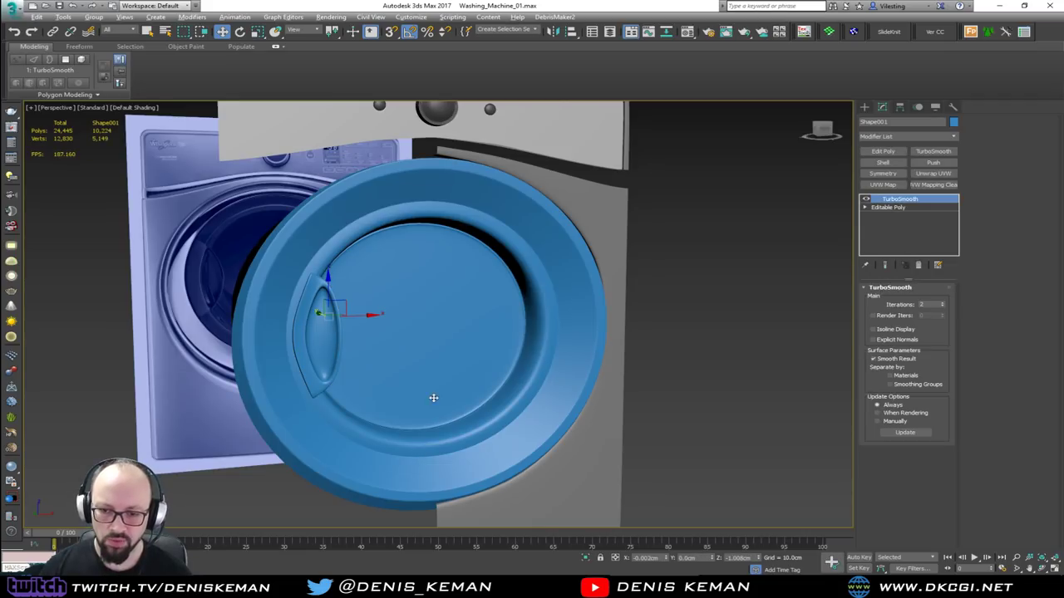
Select the door's flat inner disc polygons outward from the centre vertex and detach them as a separate object.
scroll(436, 387, "up", 4)
key("F4")
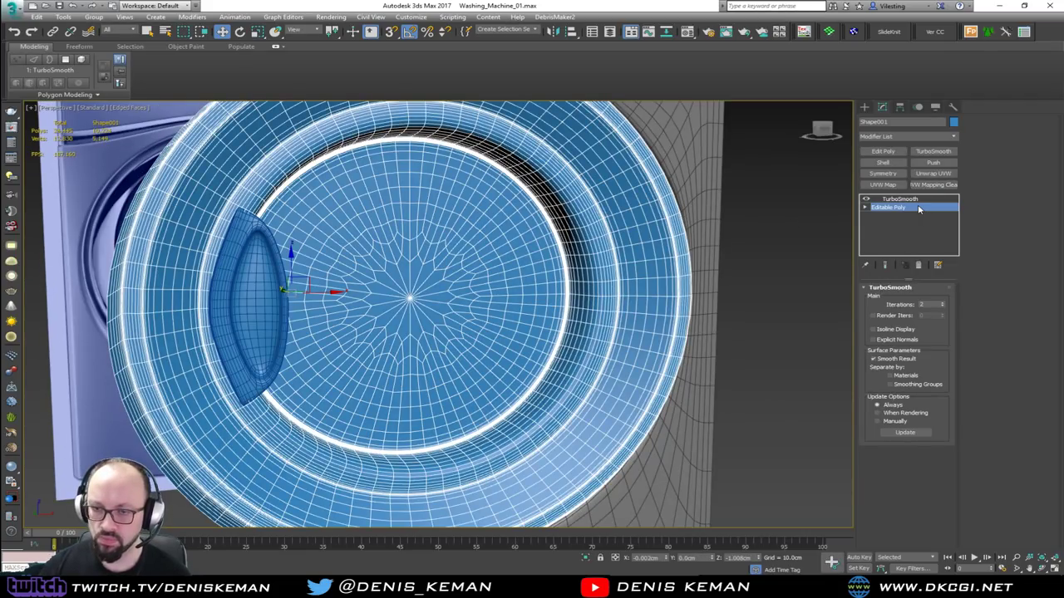
key("1")
left_click(410, 298)
key("ctrl+q")
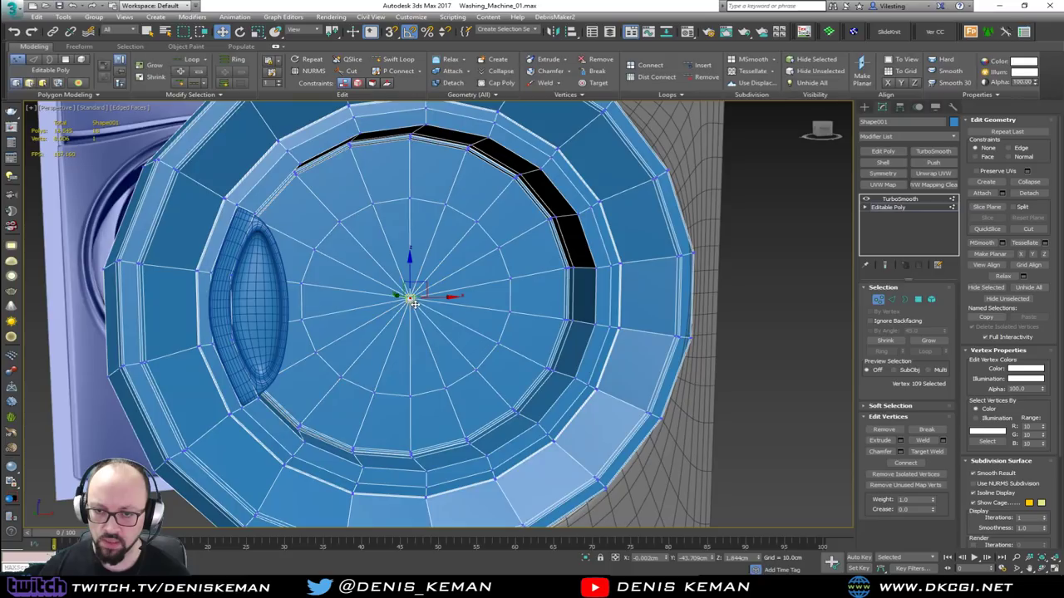
left_click(918, 300, "ctrl")
middle_click_drag(575, 296, 472, 247, "alt")
scroll(472, 247, "up", 4)
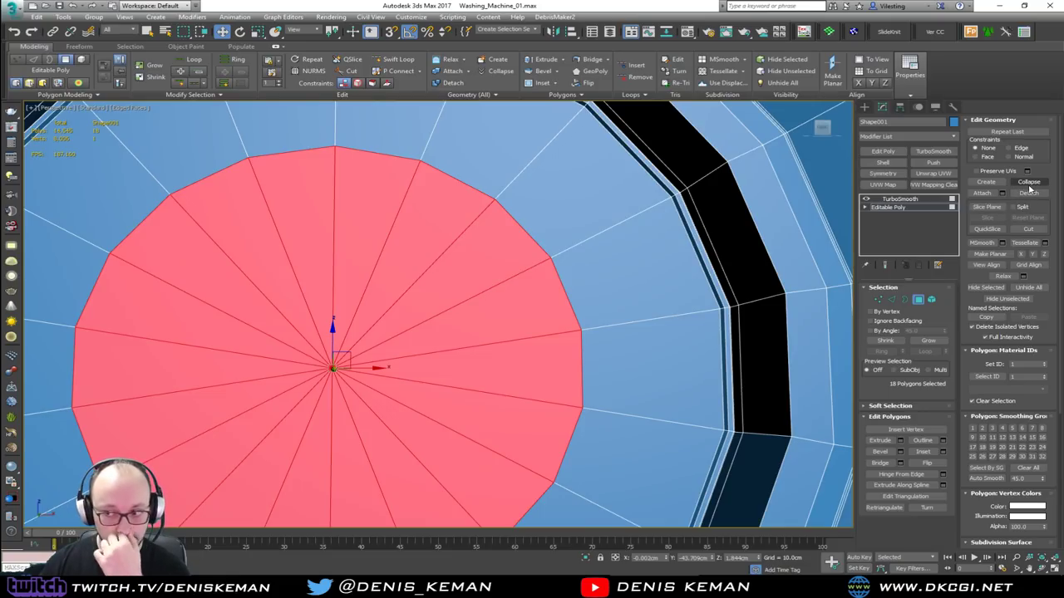
left_click(929, 341)
scroll(556, 341, "down", 6)
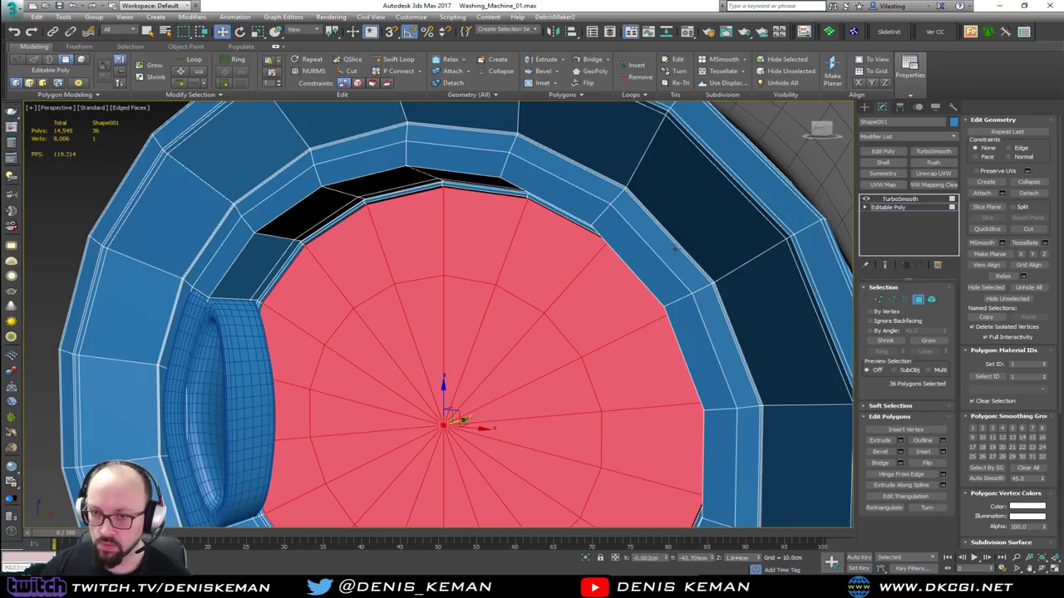
left_click(1047, 196)
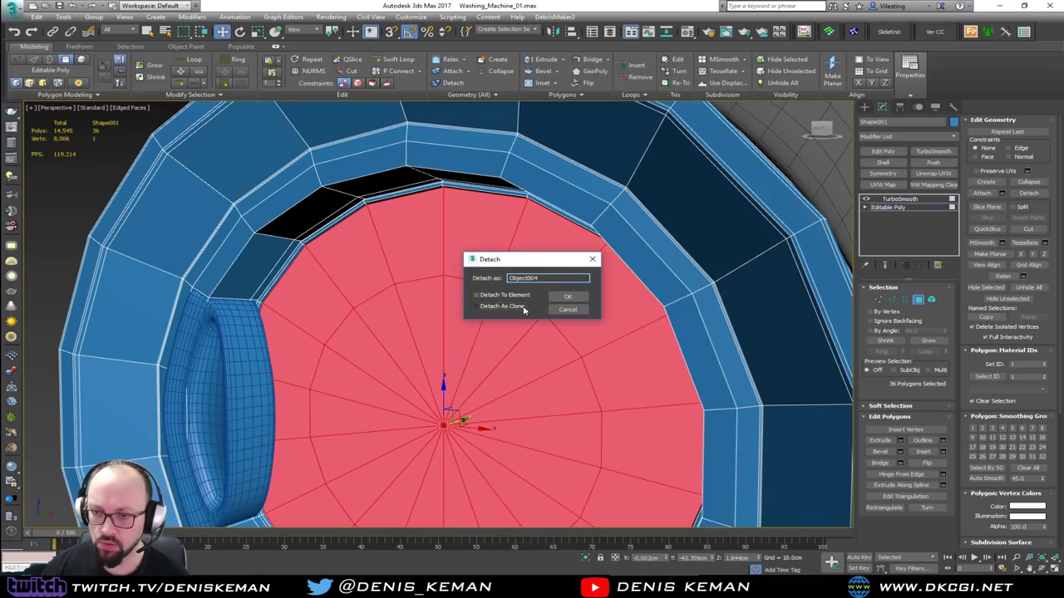
left_click(563, 299)
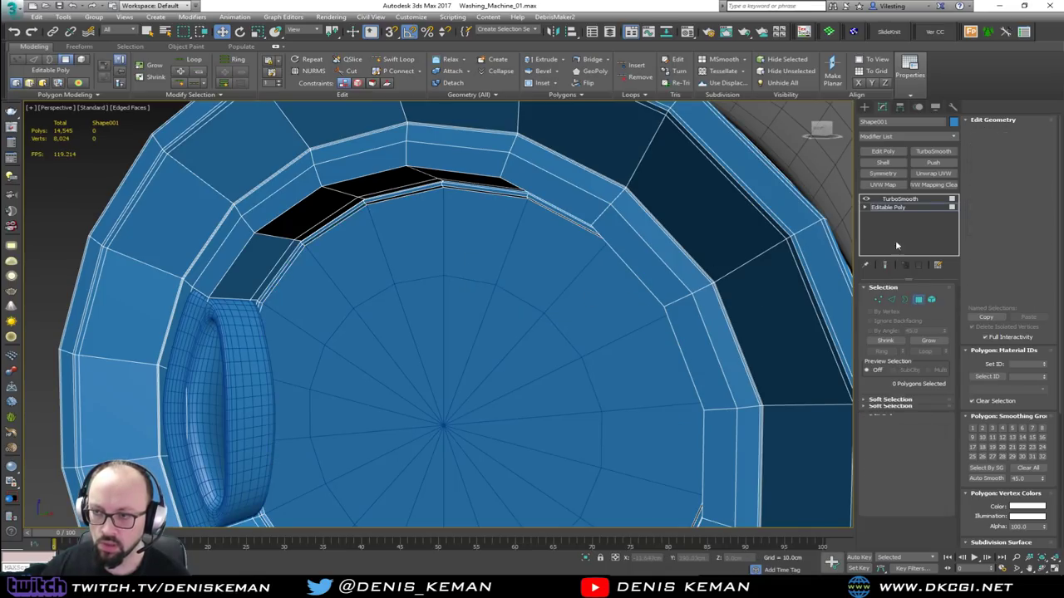
Return the door to its TurboSmooth level, make the detached disc see-through, and show the scene without wireframe edges.
left_click(900, 199)
left_click(318, 324)
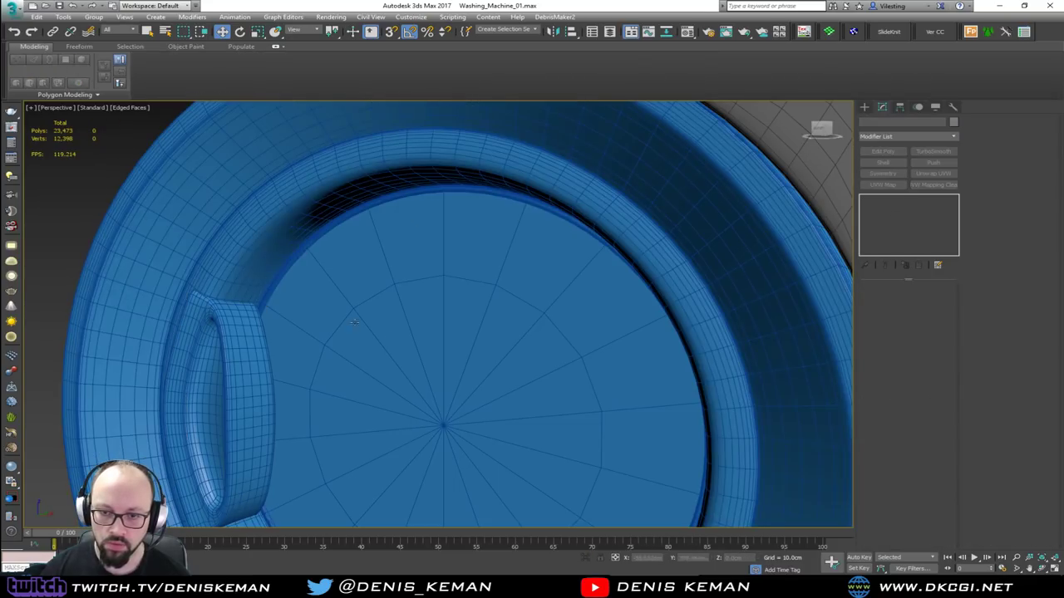
scroll(318, 325, "down", 4)
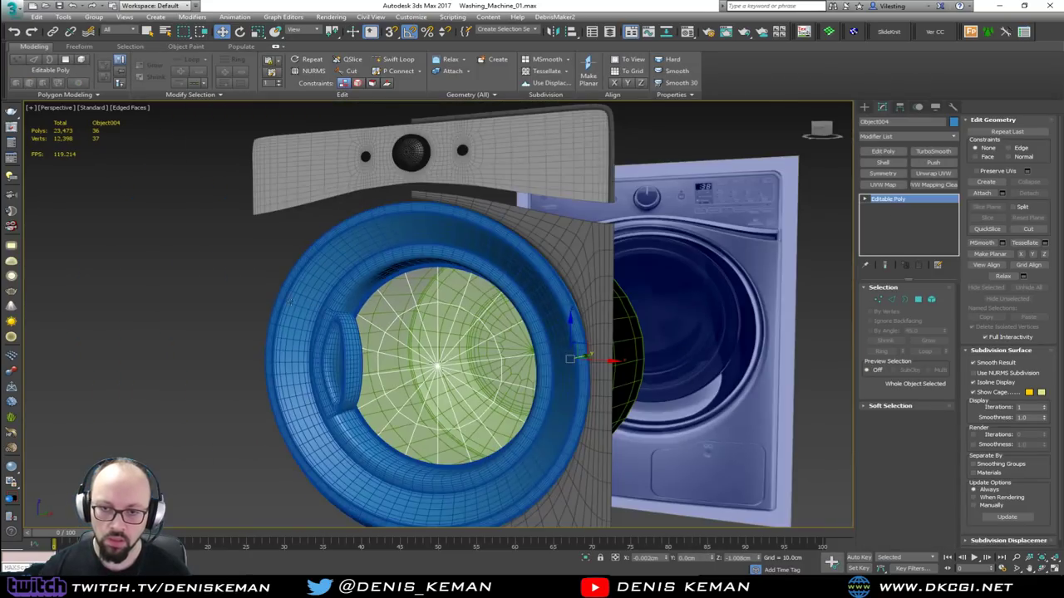
left_click(231, 288)
key("F4")
mouse_move(378, 352)
middle_mouse_down("alt")
mouse_move(423, 355)
mouse_move(370, 351)
middle_mouse_up("alt")
middle_click_drag(549, 345, 511, 337, "alt")
Change the door ring's object color to the light grey custom color.
left_click(545, 330)
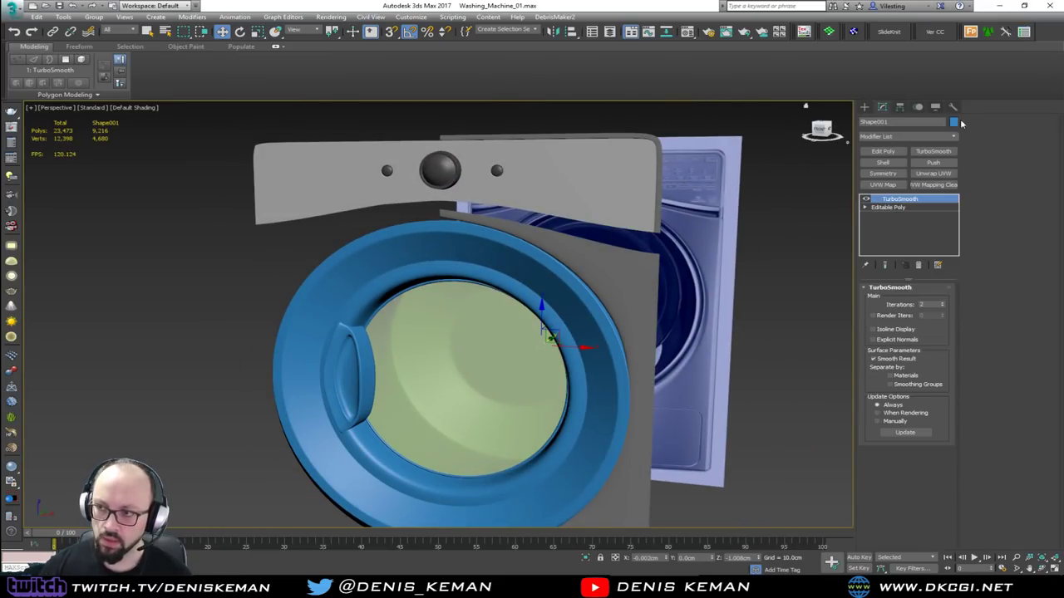
left_click(954, 122)
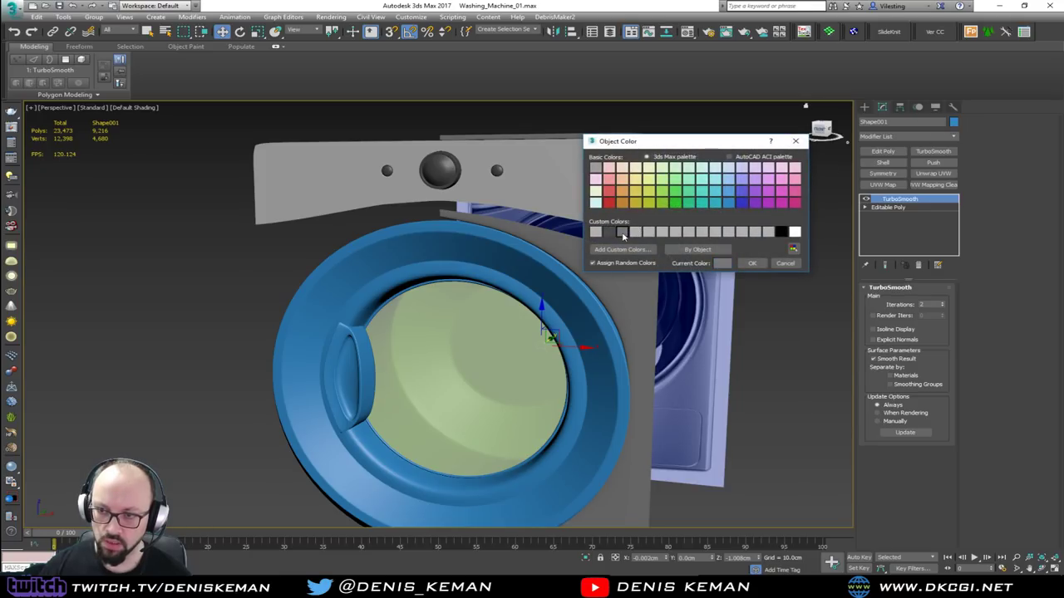
left_click(760, 263)
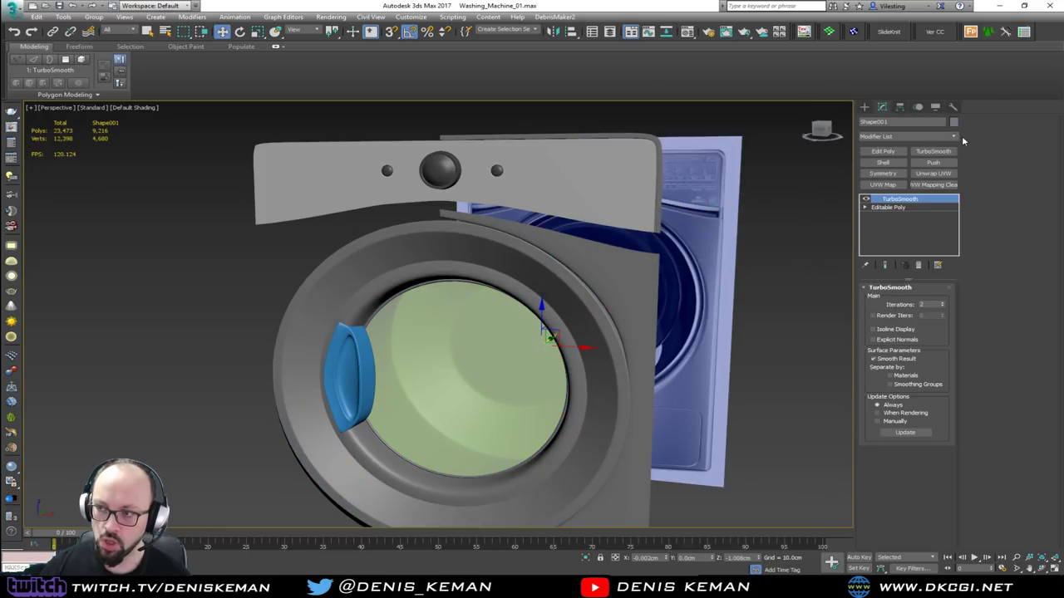
left_click(954, 122)
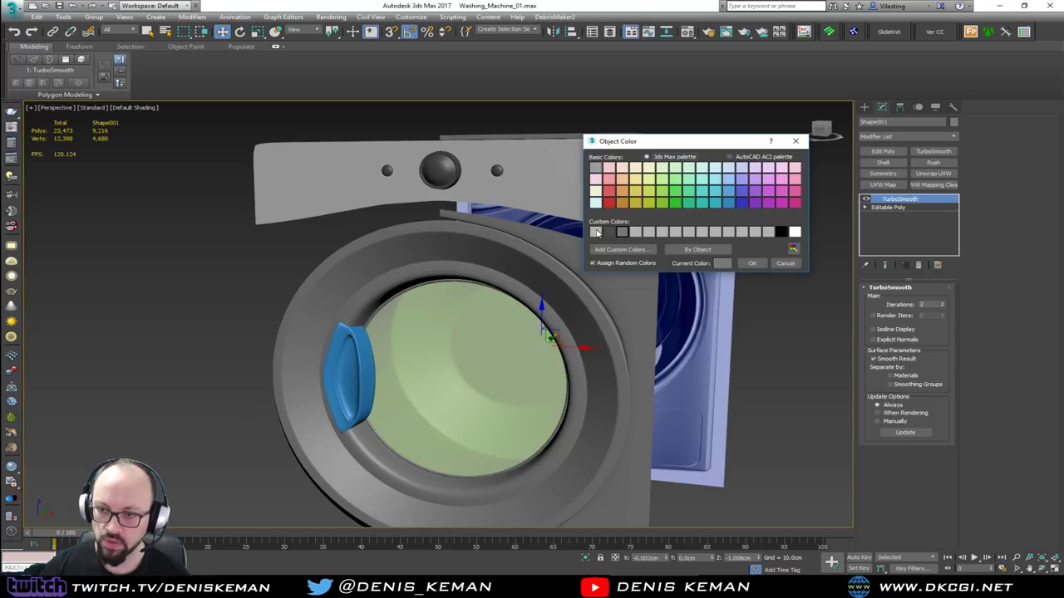
left_click(758, 263)
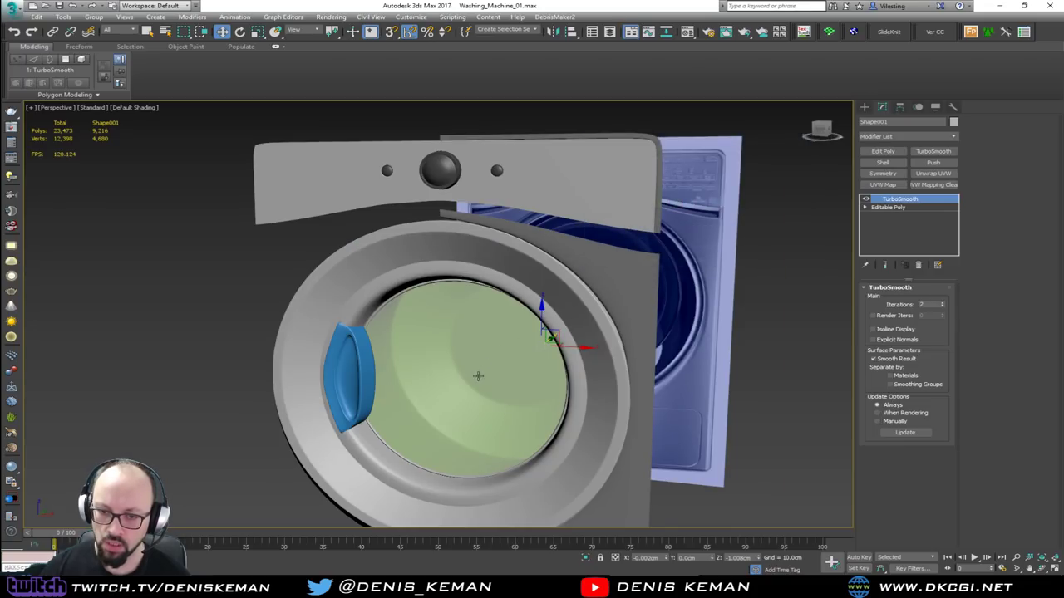
Change the door handle's object color to the dark grey custom color.
left_click(954, 122)
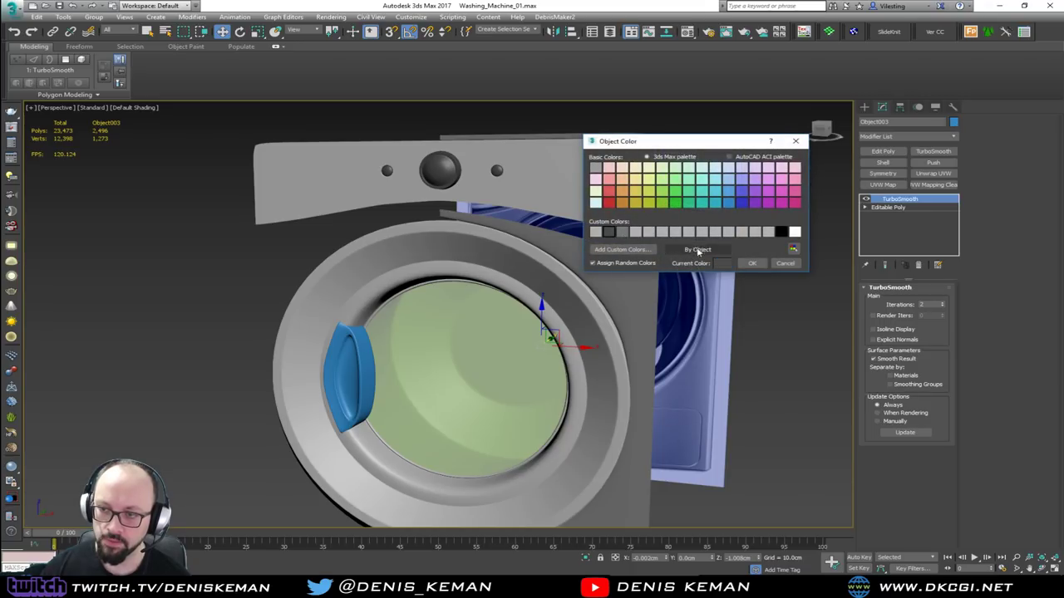
left_click(752, 264)
left_click(760, 336)
scroll(640, 256, "down", 4)
middle_click_drag(747, 318, 598, 380)
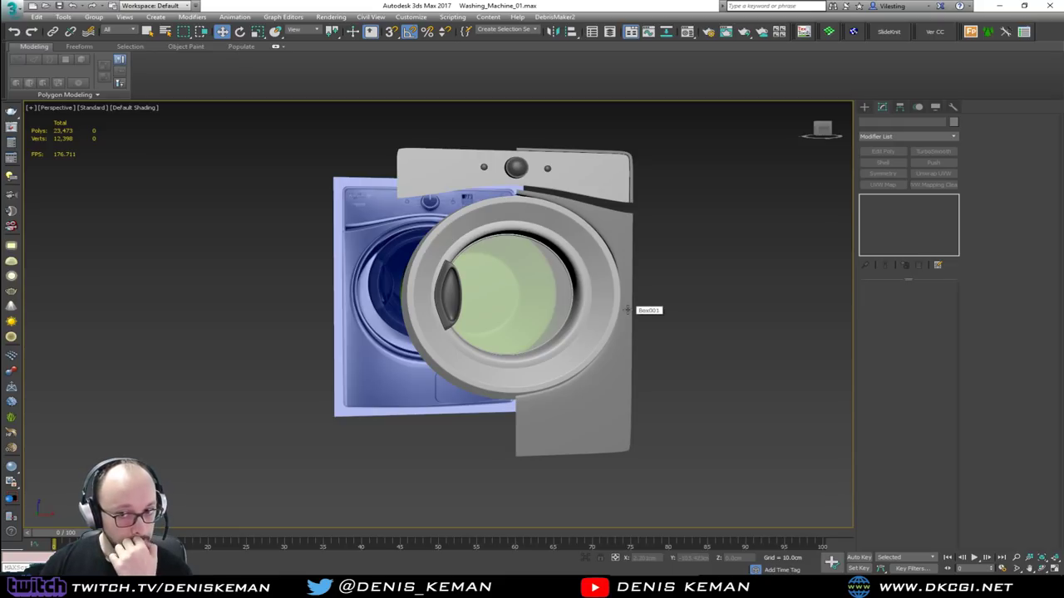
middle_click_drag(622, 298, 642, 290, "alt")
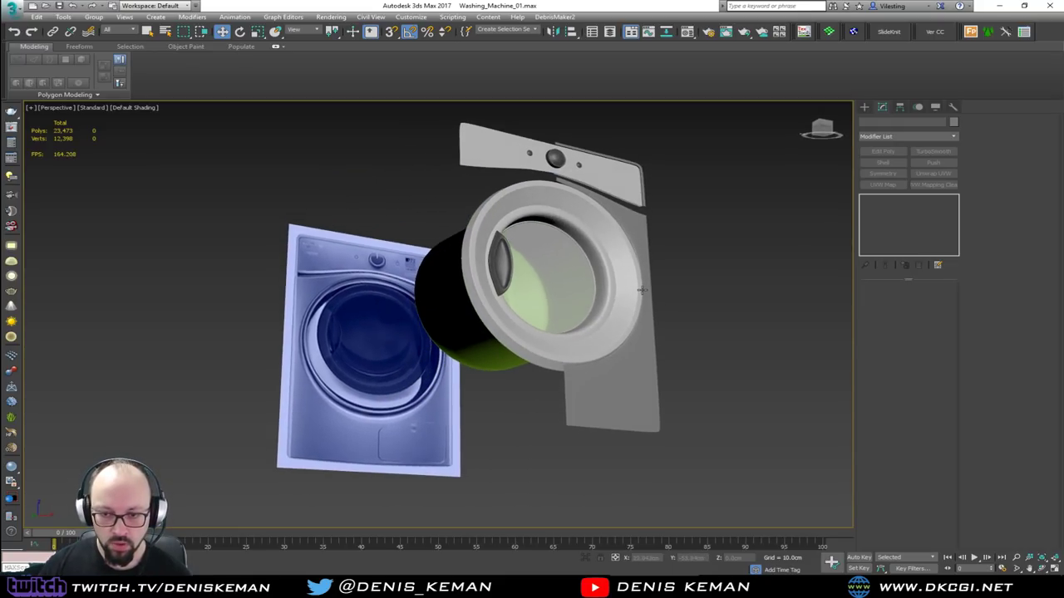
Select the front body panel's centre-line vertices above and below the door and move them forward.
left_click(579, 386)
scroll(579, 386, "up", 5)
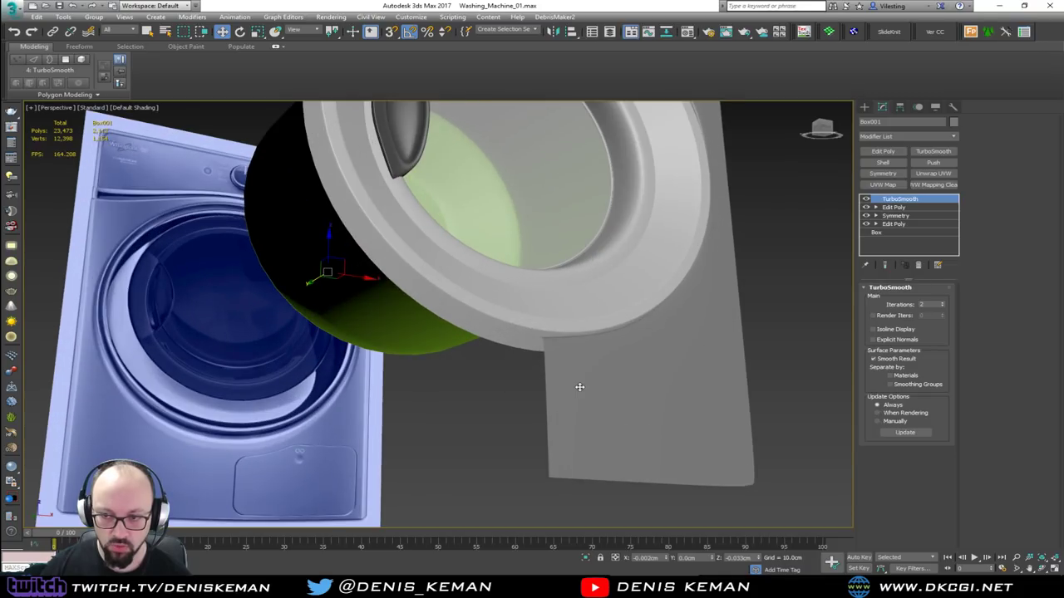
middle_click_drag(580, 385, 533, 320, "alt")
middle_click_drag(551, 285, 551, 369, "alt")
left_click(893, 207)
key("1")
middle_click_drag(574, 333, 570, 406, "alt")
left_click_drag(480, 459, 482, 461)
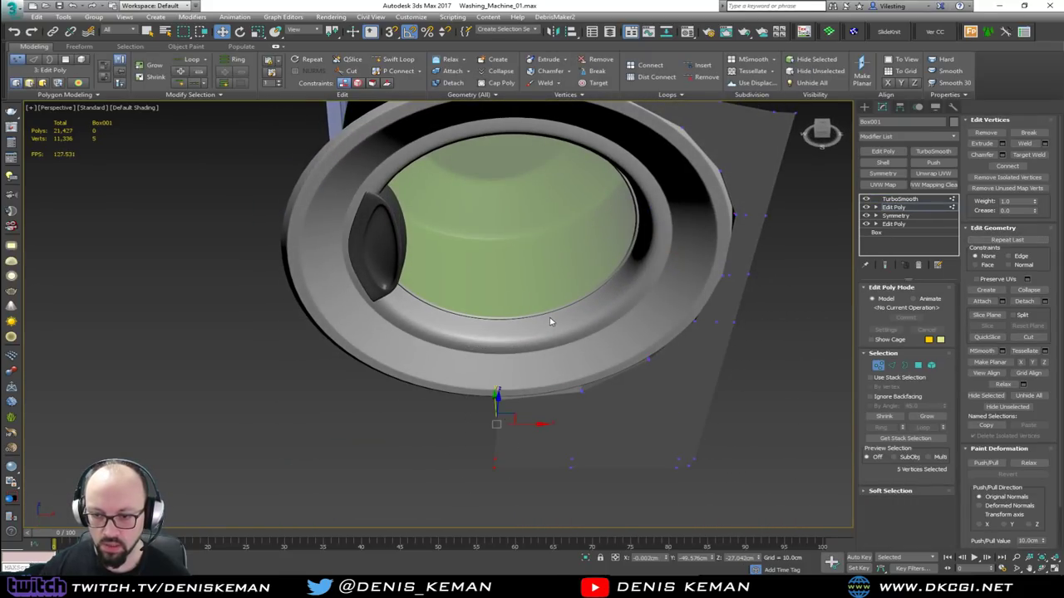
middle_click_drag(551, 323, 506, 344, "alt")
middle_click_drag(485, 278, 487, 309, "alt")
key("alt+w")
scroll(341, 194, "up", 4)
key("alt+w")
middle_click_drag(349, 246, 358, 229)
scroll(371, 236, "down", 3)
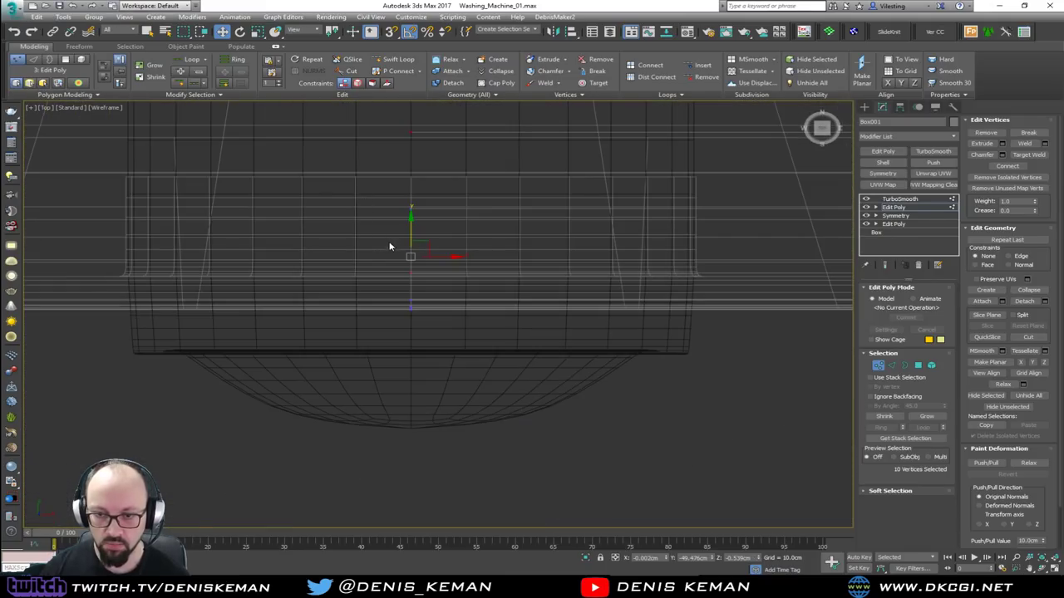
left_click_drag(411, 222, 422, 295)
Select the vertex column beside the panel's centre line, above and below the door, and move it slightly forward.
key("alt+w")
middle_click(558, 425)
key("alt+w")
middle_click_drag(558, 426, 570, 263, "alt")
left_click_drag(542, 210, 533, 202)
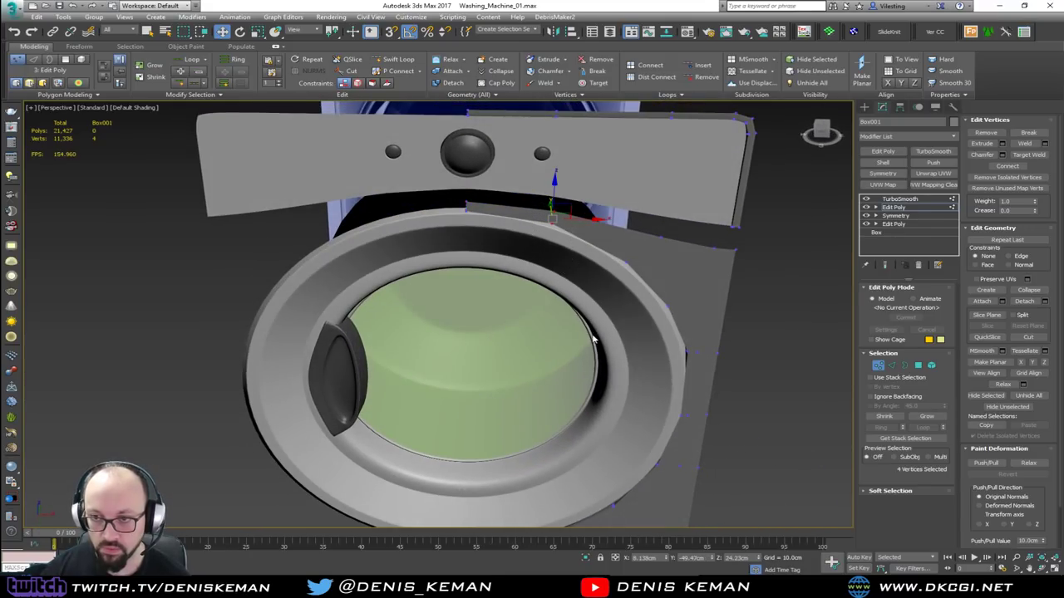
middle_click_drag(593, 337, 568, 228)
middle_click_drag(546, 395, 534, 342)
scroll(529, 342, "down", 3)
left_click_drag(539, 332, 527, 374)
middle_click_drag(527, 374, 525, 285, "alt")
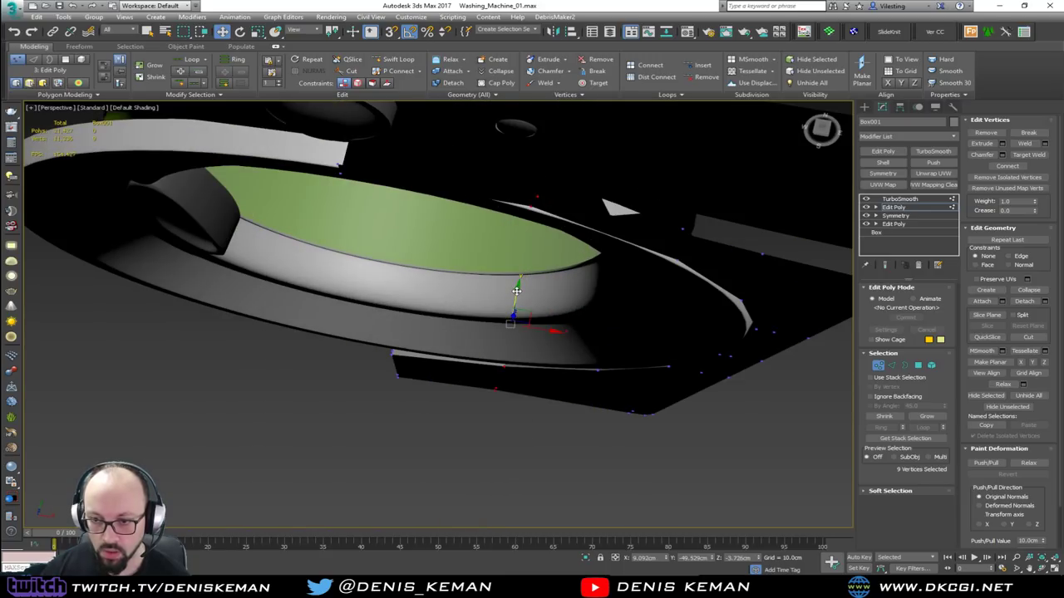
key("alt+w")
key("z")
key("alt+w")
middle_click_drag(444, 312, 383, 242)
scroll(407, 262, "down", 3)
middle_click_drag(448, 283, 562, 288)
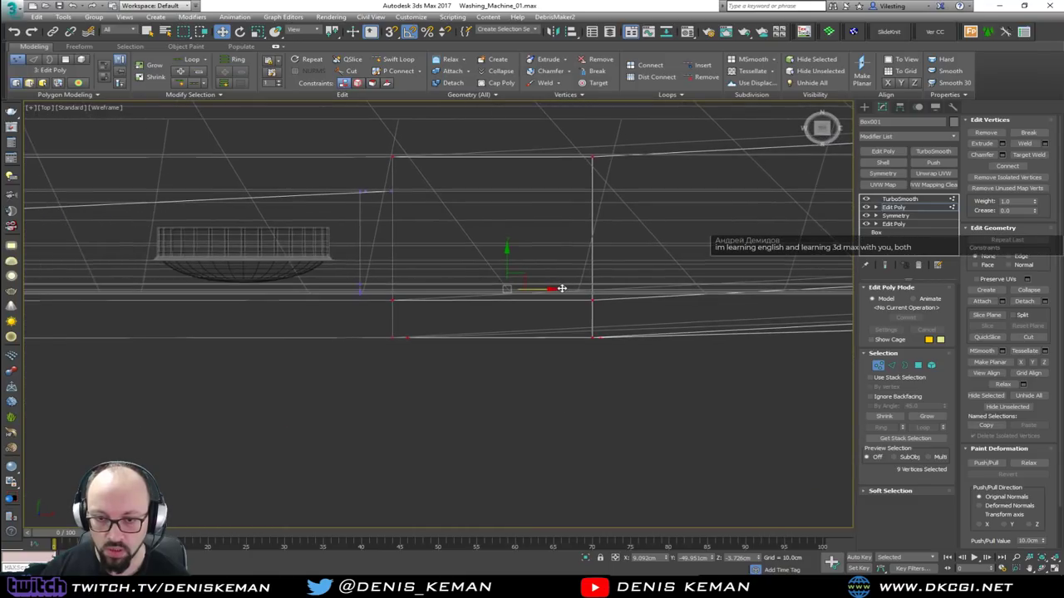
scroll(561, 288, "down", 2)
scroll(510, 277, "down", 3)
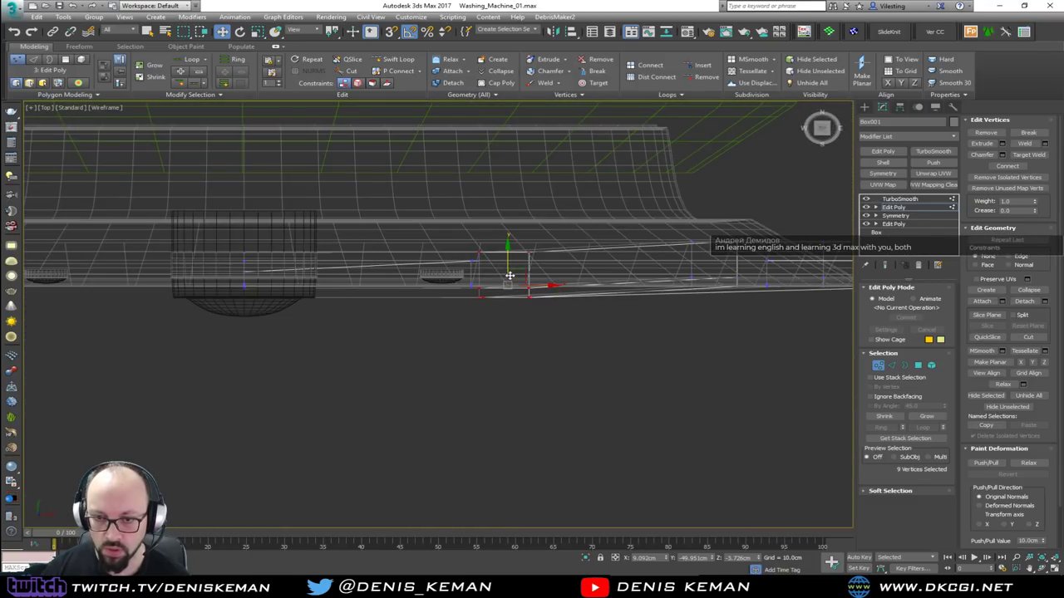
left_click_drag(509, 264, 510, 262)
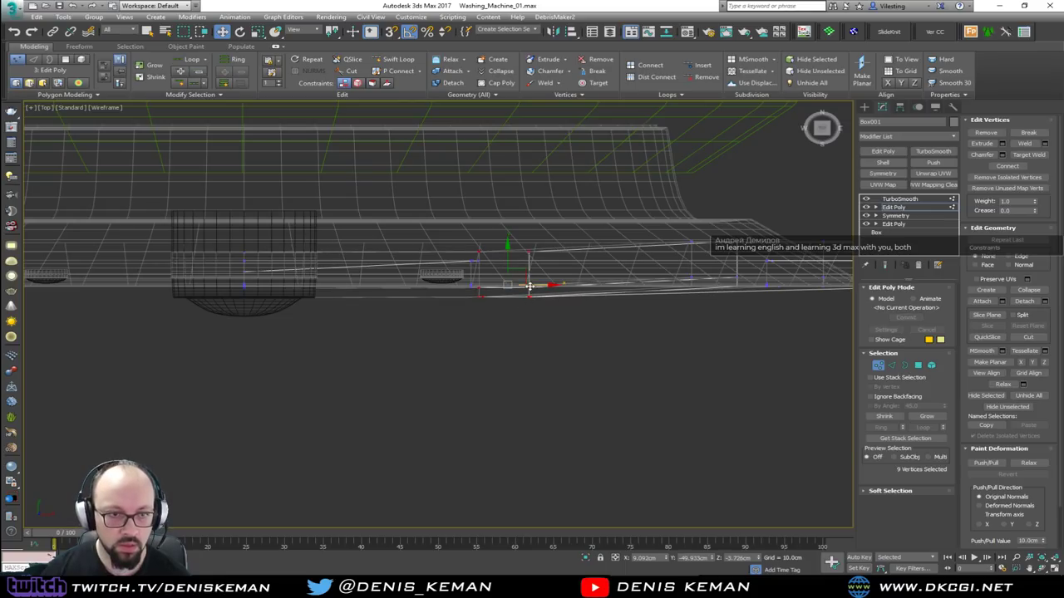
Select the next vertices outward along the panel's round opening, above and below the door, and move them about 0.19 cm forward.
key("alt+w")
scroll(595, 431, "up", 2)
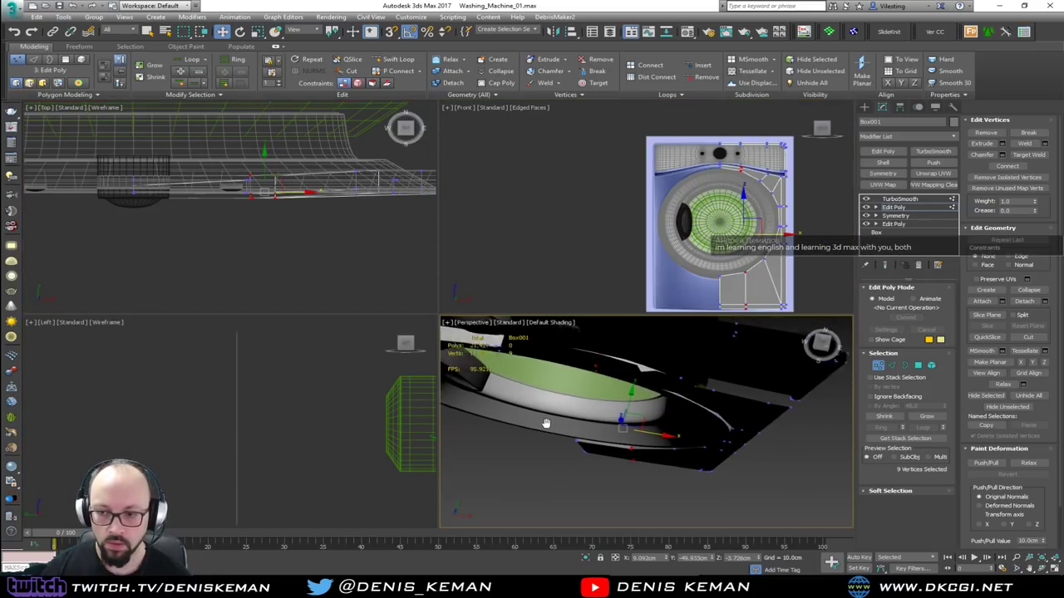
key("alt+w")
scroll(560, 427, "up", 5)
key("F4")
mouse_move(493, 310)
middle_mouse_down("alt")
mouse_move(517, 393)
mouse_move(499, 313)
middle_mouse_up("alt")
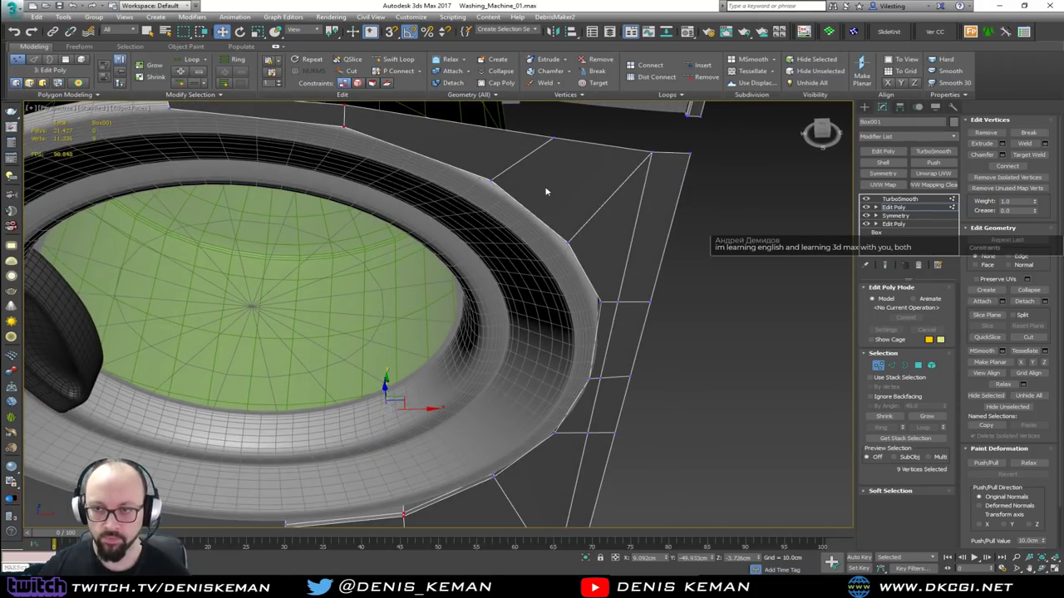
key("F3")
left_click_drag(468, 184, 460, 190)
key("F3")
middle_click_drag(492, 347, 454, 243)
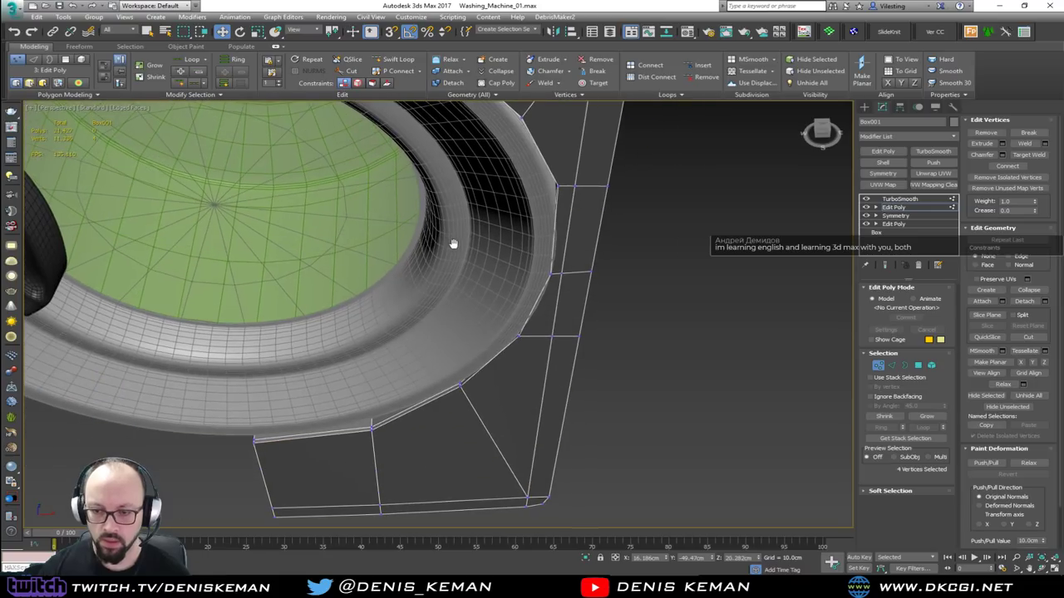
scroll(487, 395, "down", 3)
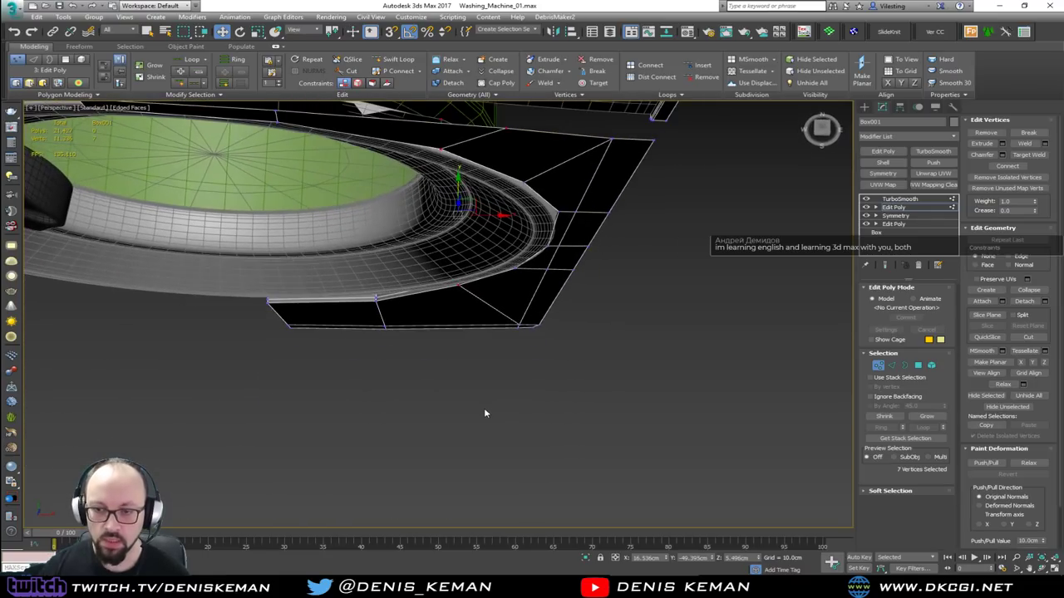
key("alt+w")
key("alt+w")
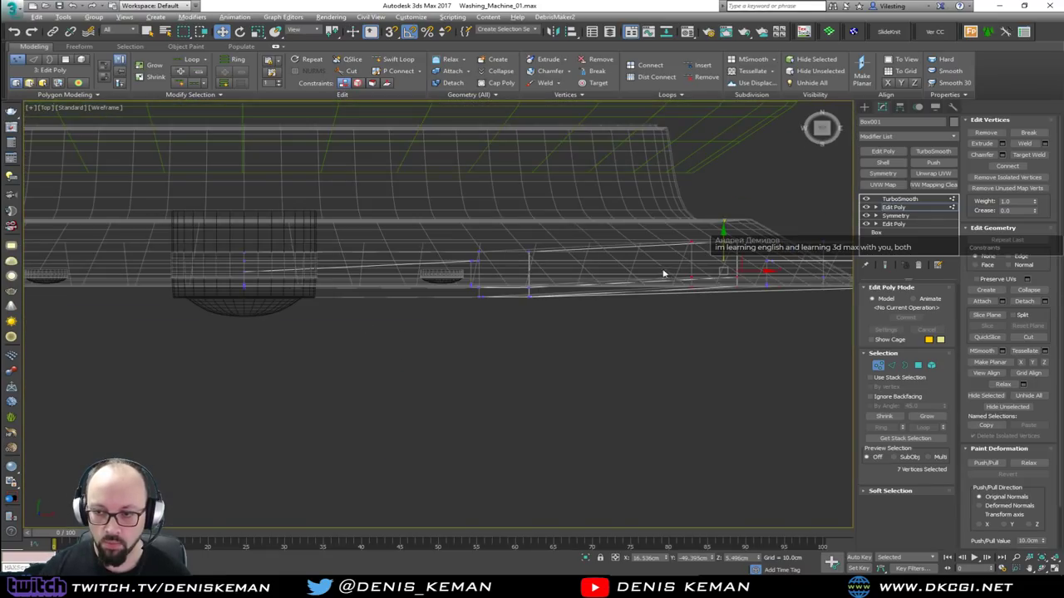
left_click_drag(720, 246, 720, 249)
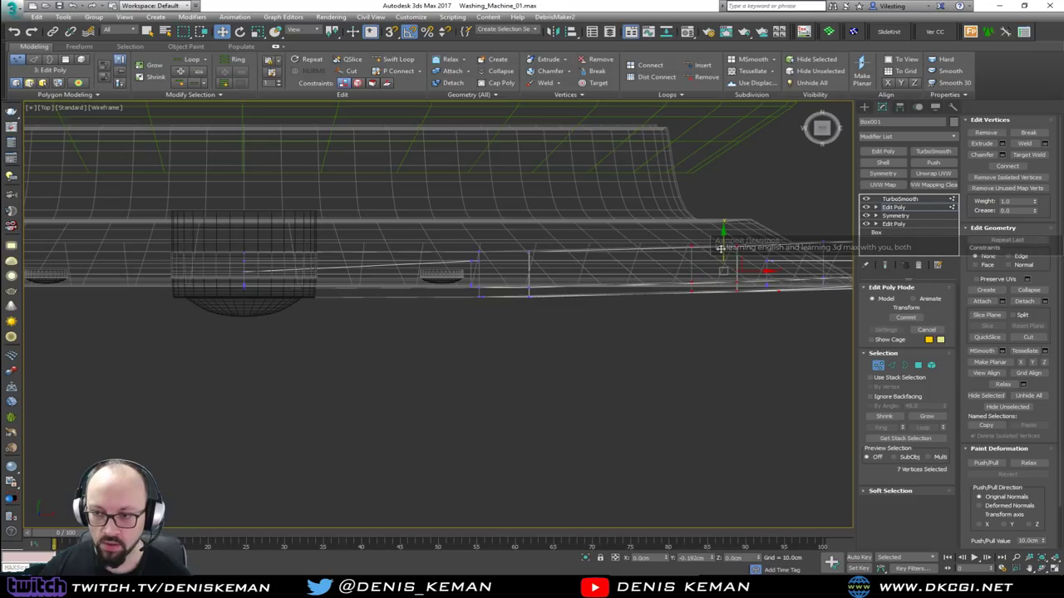
key("alt+w")
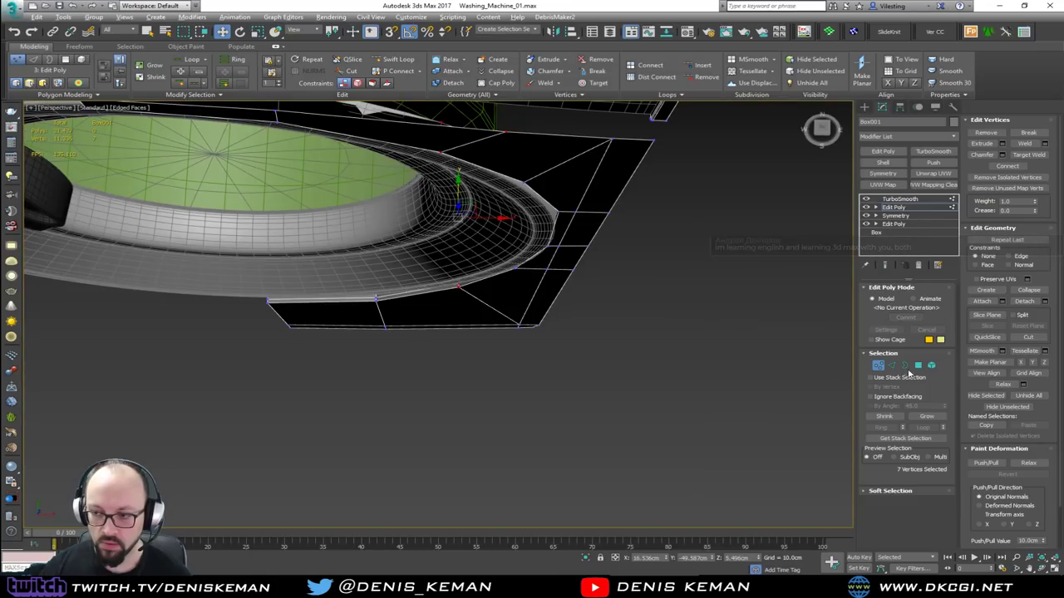
Leave vertex editing and examine the smoothed front panel around the door.
left_click(880, 367)
left_click(594, 402)
mouse_move(420, 303)
middle_mouse_down()
mouse_move(576, 379)
mouse_move(478, 237)
mouse_move(487, 195)
mouse_move(507, 281)
mouse_move(553, 309)
mouse_move(499, 312)
mouse_move(485, 387)
middle_mouse_up()
key("F4")
key("F4")
Reopen the front panel's upper Edit Poly level with the smoothed result hidden, and collapse the modeling ribbon.
left_click(558, 367)
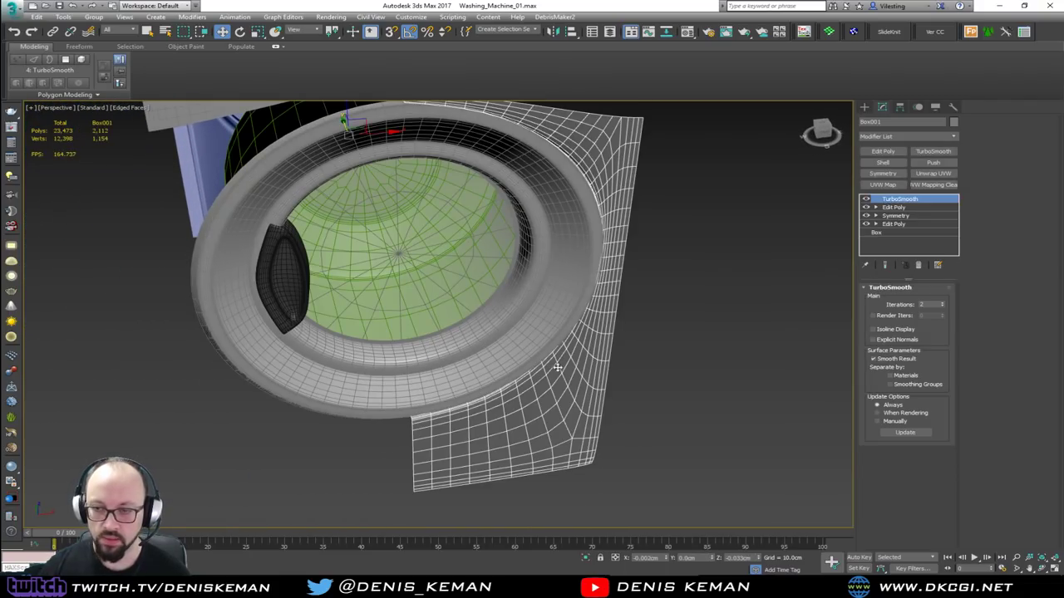
left_click(896, 208)
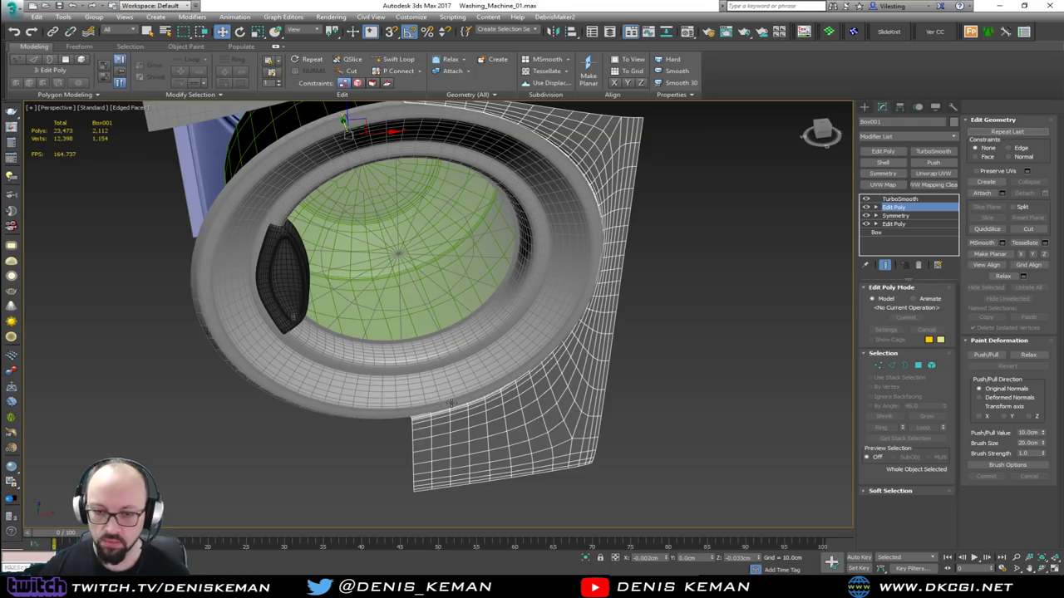
middle_click_drag(337, 146, 502, 292, "alt")
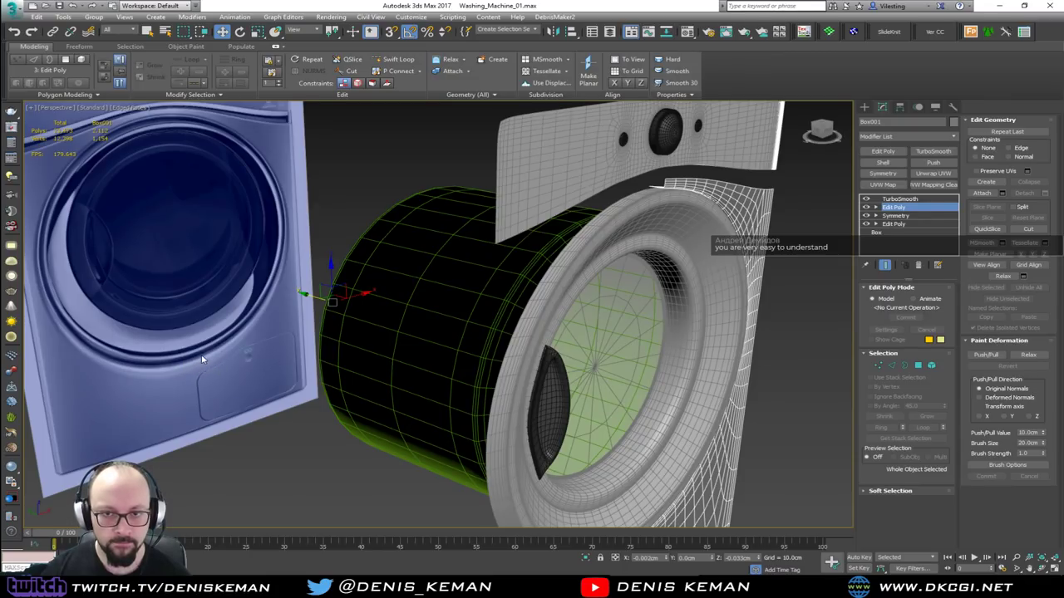
scroll(593, 375, "up", 15)
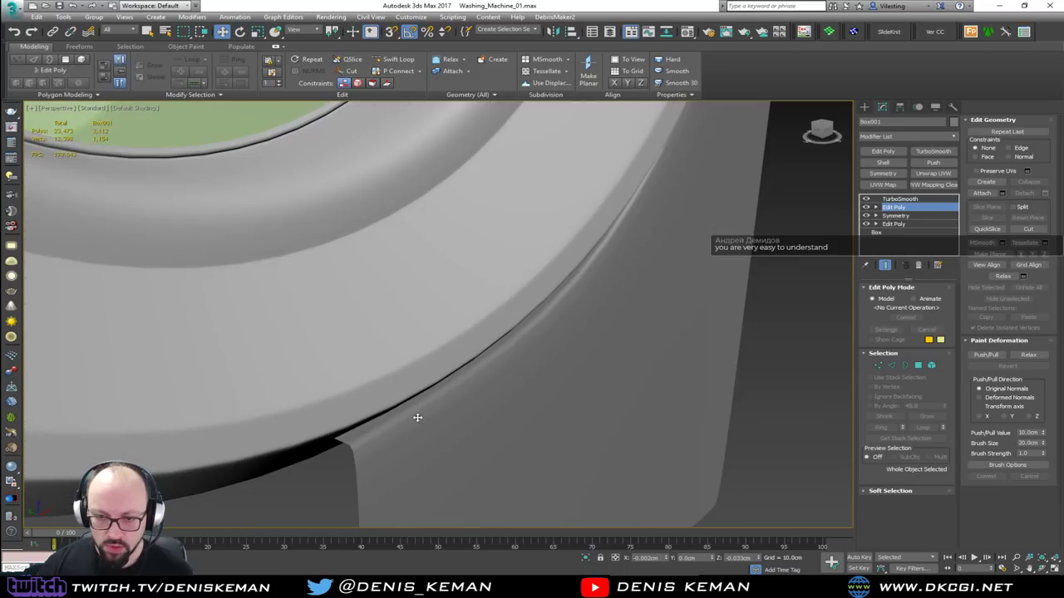
middle_click_drag(420, 416, 435, 380, "alt")
key("F4")
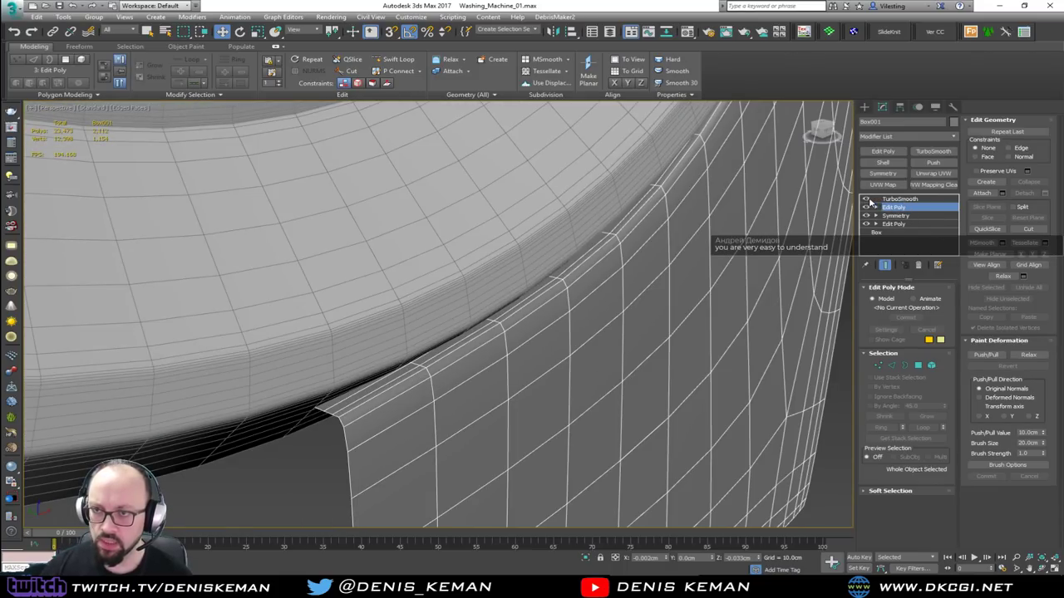
left_click(277, 46)
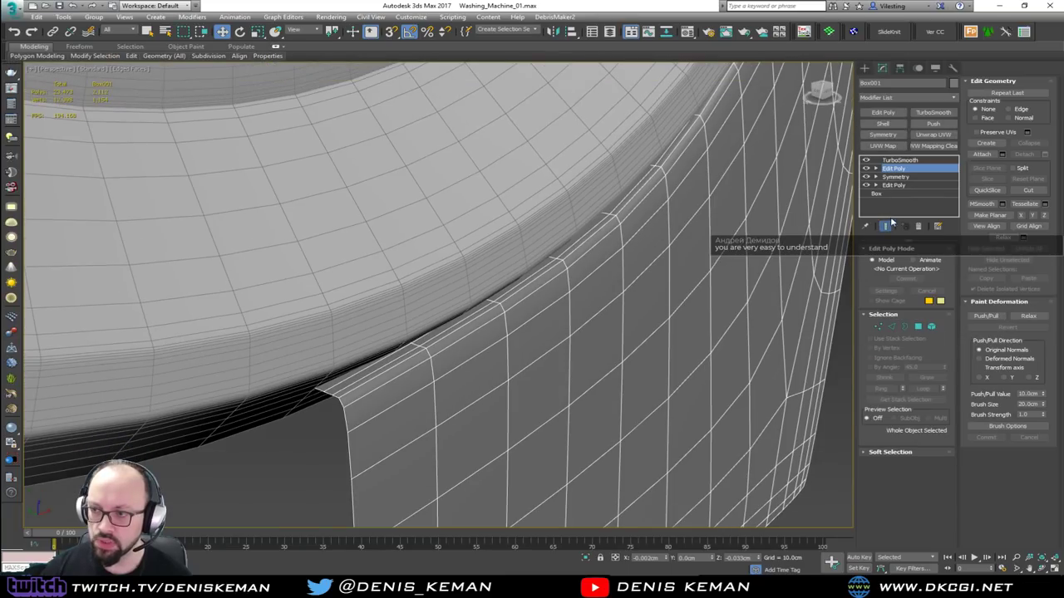
left_click(884, 226)
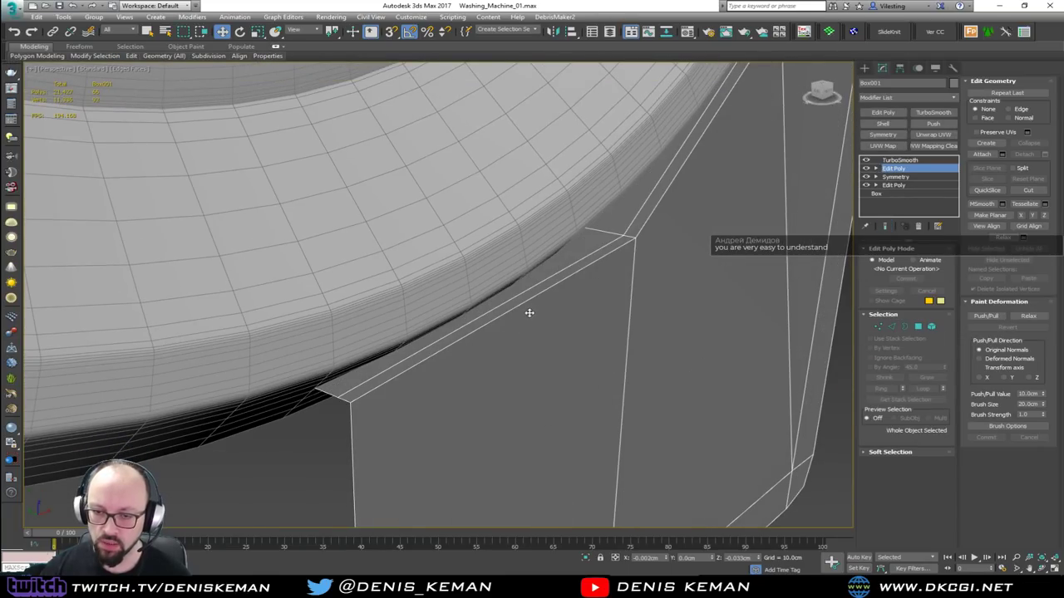
Select the edge run along the front panel's round opening and shift it slightly in depth with the smoothed result shown.
key("2")
middle_click_drag(512, 298, 532, 383, "alt")
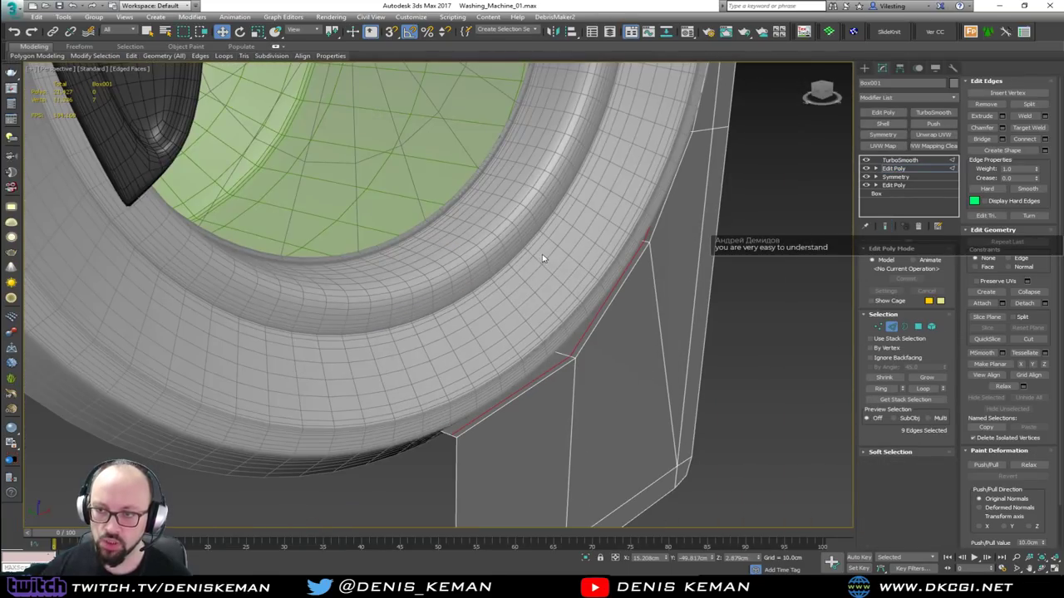
middle_click_drag(543, 259, 523, 439)
scroll(522, 439, "down", 4)
scroll(549, 301, "up", 2)
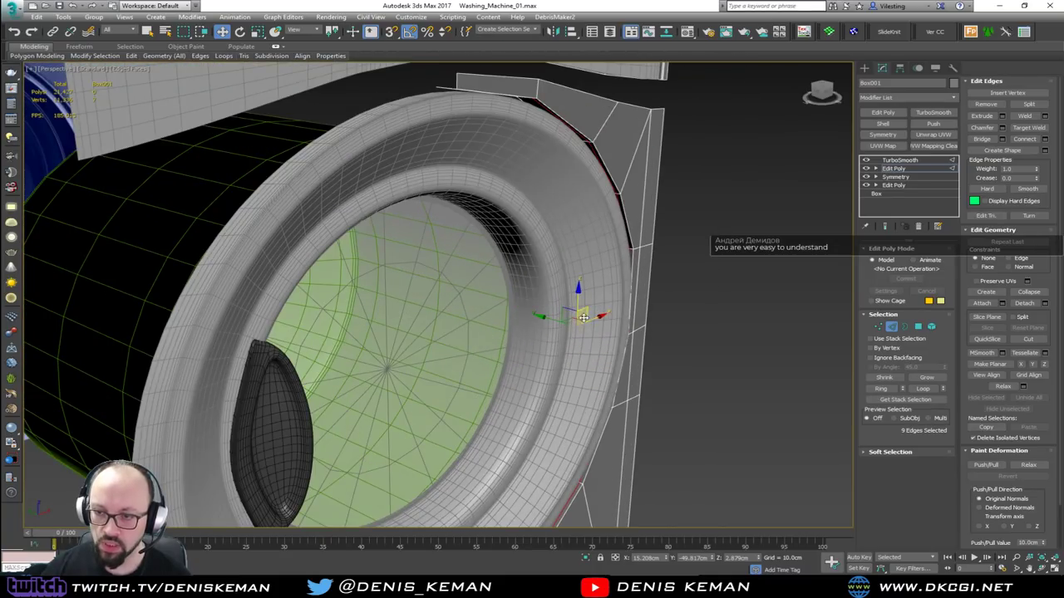
key("shift+e")
left_click_drag(555, 321, 548, 320)
Leave edge editing and inspect the panel's seam with the door without wireframe edges.
middle_click_drag(564, 333, 564, 204)
middle_click_drag(570, 309, 574, 276, "alt")
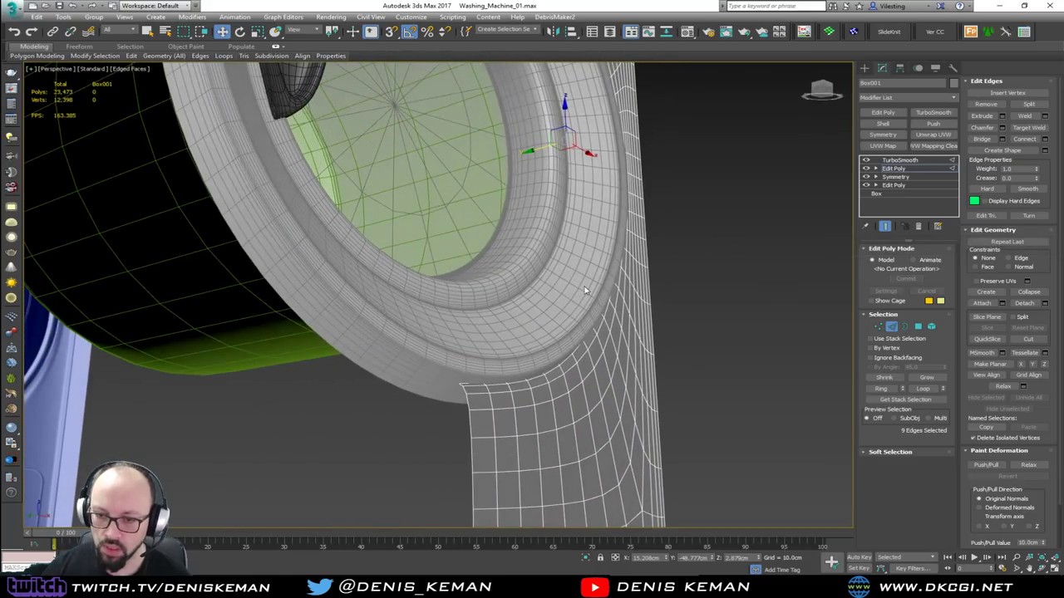
left_click(892, 326)
left_click(751, 351)
key("F4")
mouse_move(751, 351)
middle_mouse_down("alt")
mouse_move(531, 363)
mouse_move(544, 373)
middle_mouse_up("alt")
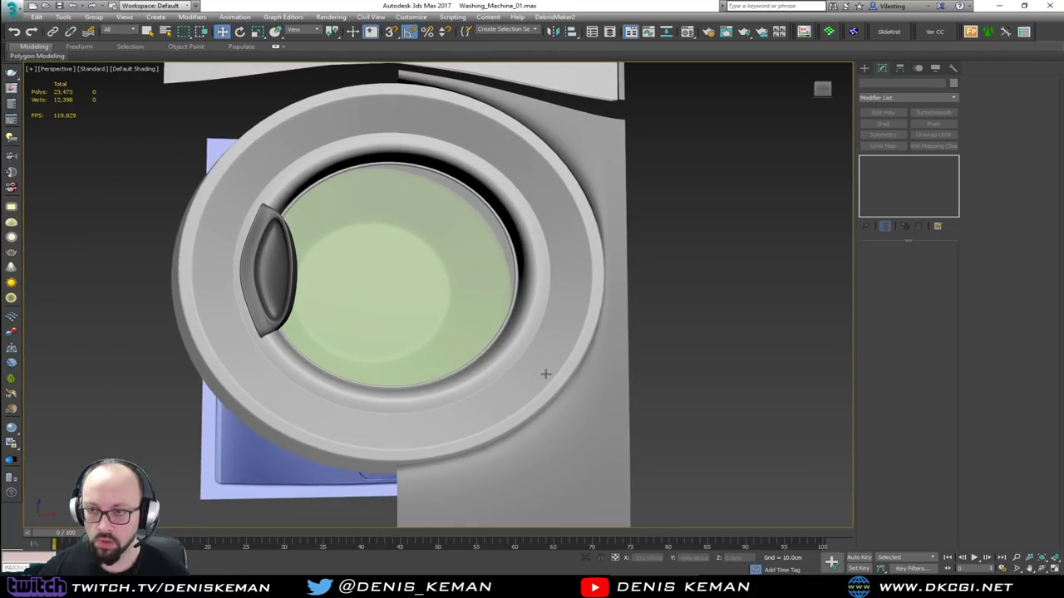
Insert a SwiftLoop edge loop on the front panel's face, running alongside the round door opening.
key("F4")
left_click(544, 373)
left_click(892, 170)
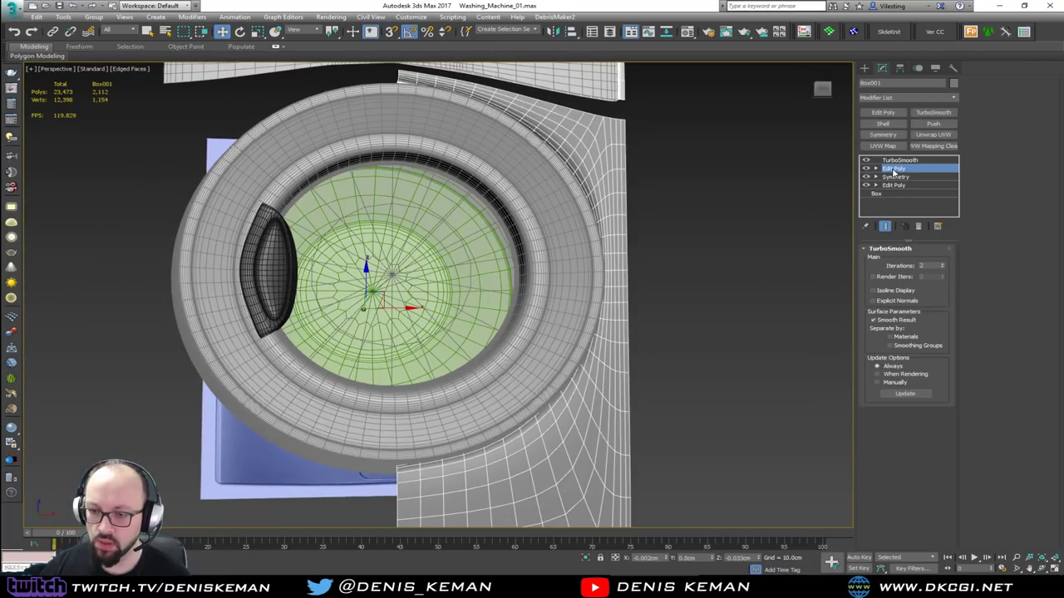
middle_click_drag(652, 306, 657, 314, "alt")
left_click(406, 472)
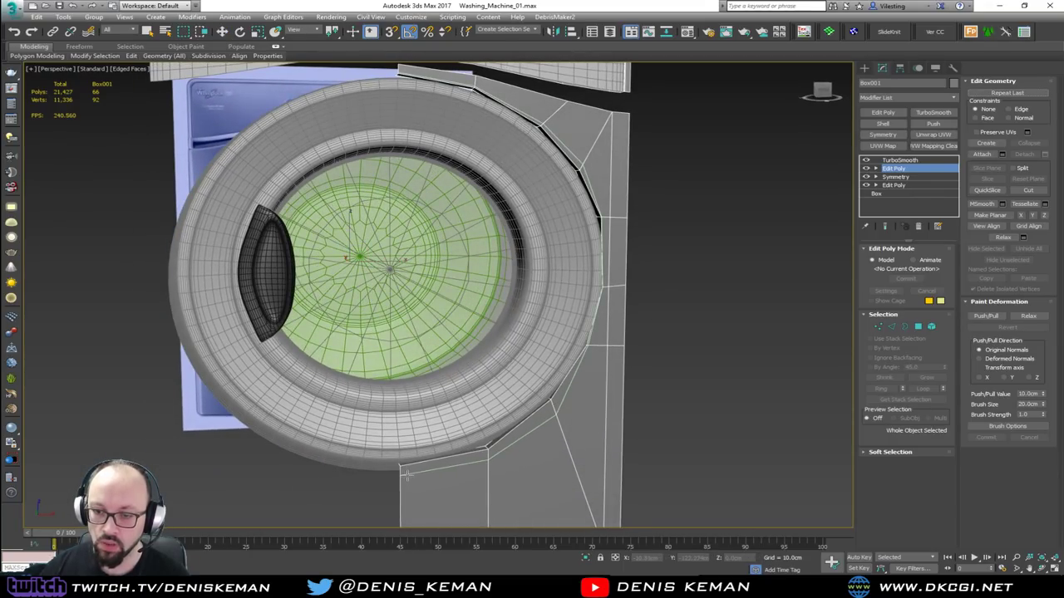
key("2")
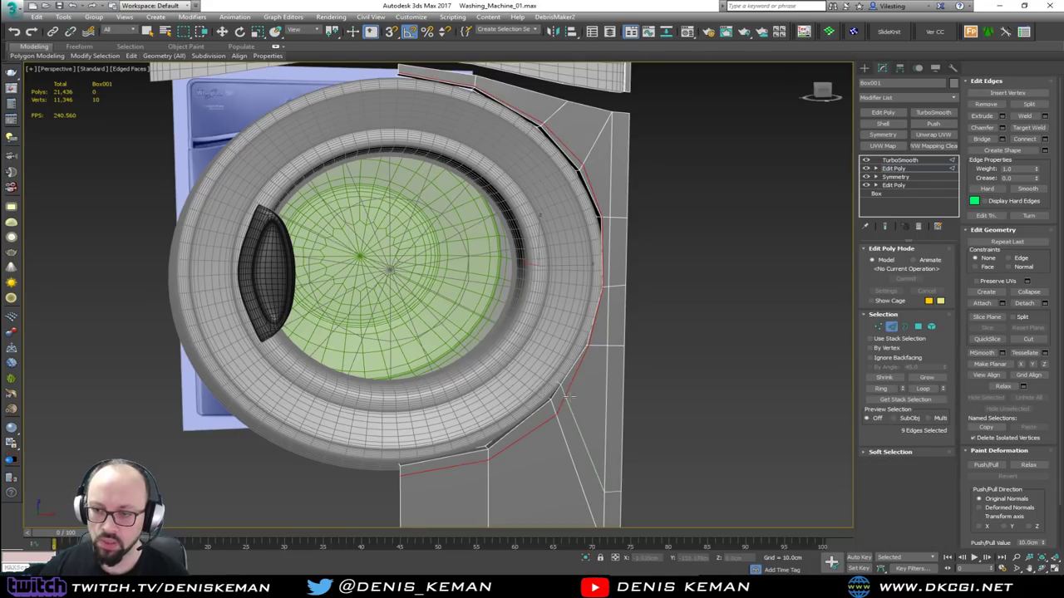
Isolate the front panel and shift the new loop's vertex at the round opening's mid-height slightly sideways along X.
key("alt+q")
scroll(530, 304, "up", 5)
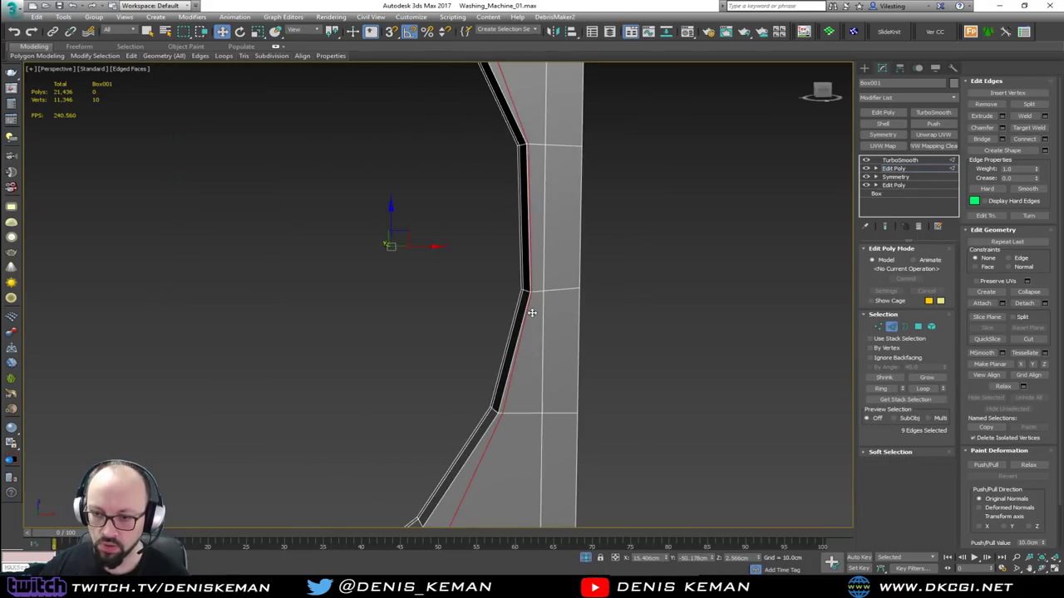
key("1")
left_click(533, 266)
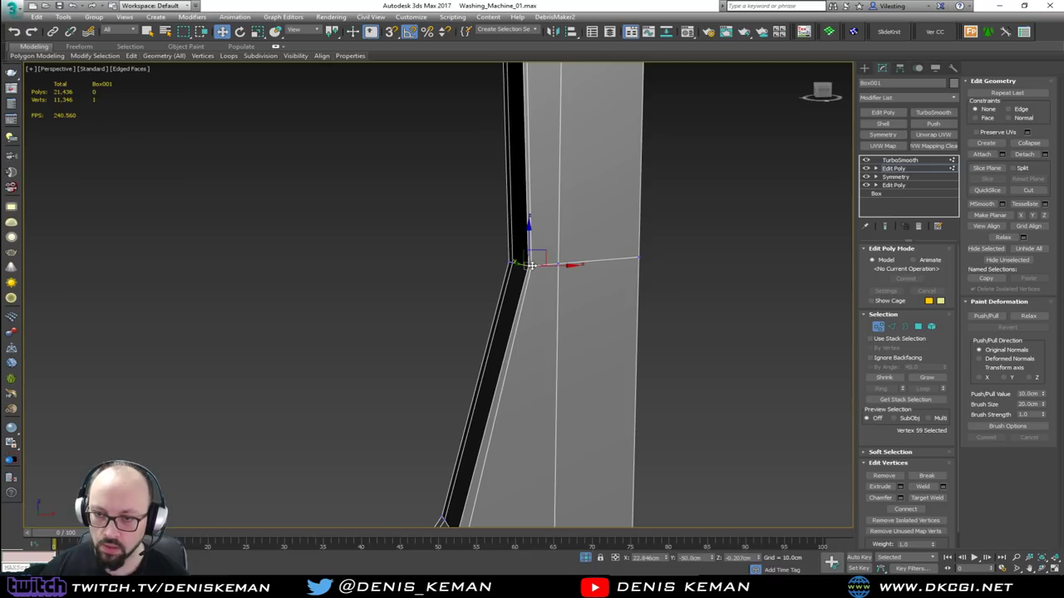
left_click_drag(560, 265, 555, 271)
middle_click_drag(558, 274, 539, 303, "alt")
left_click(538, 303)
left_click(529, 266)
left_click_drag(569, 265, 573, 262)
Nudge the new loop's neighbouring vertices just below and above the opening's mid-height along X.
left_click(458, 467)
middle_click_drag(497, 463, 522, 399, "alt")
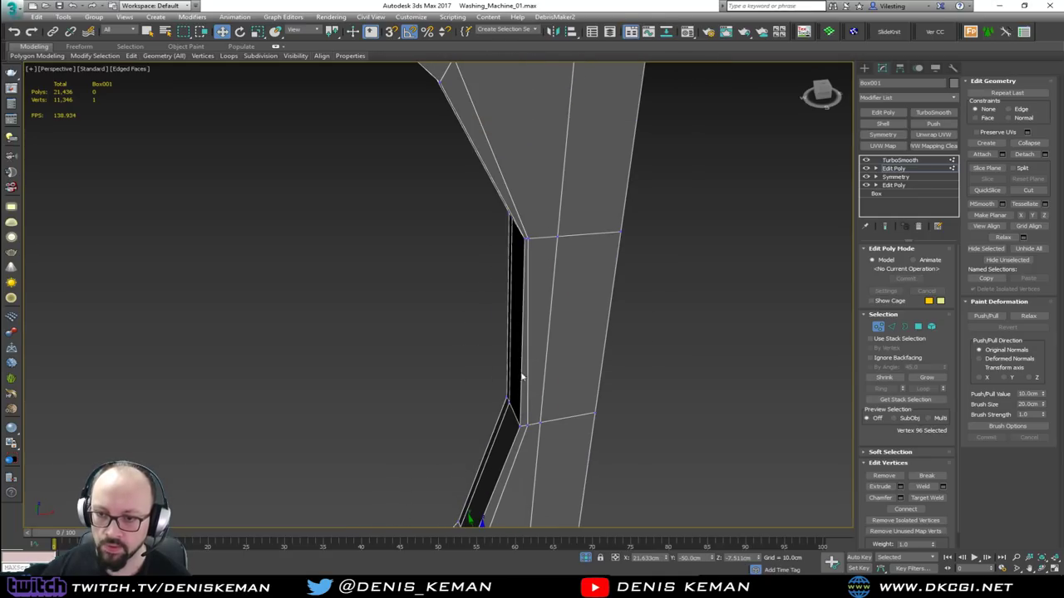
left_click(532, 241)
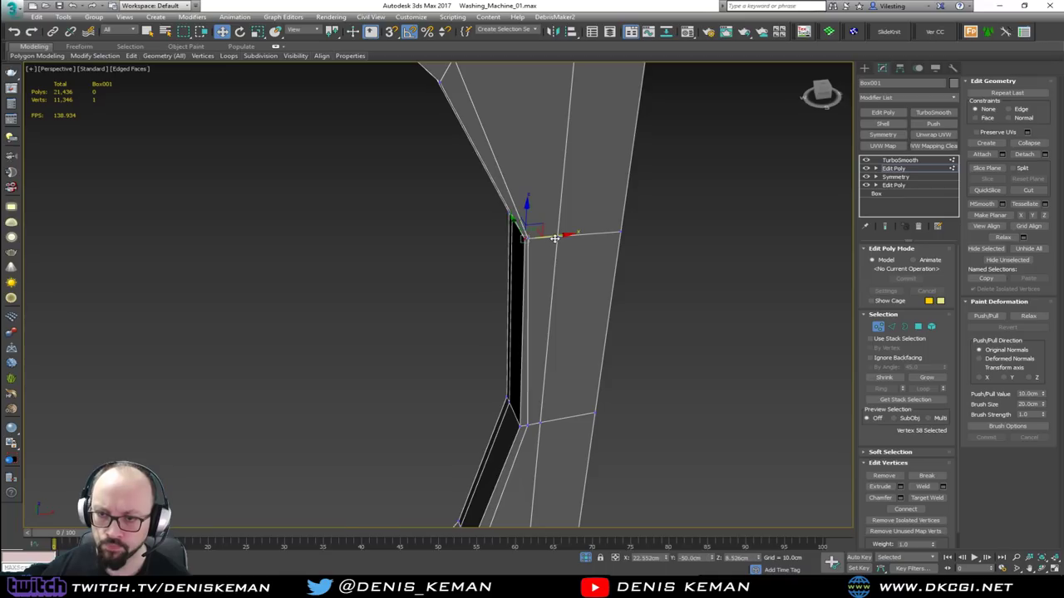
left_click(528, 239)
left_click_drag(553, 235, 562, 234)
middle_click_drag(546, 232, 567, 357)
Adjust the new loop's vertices along the upper edge of the panel's opening, from the centre end to the first corner.
scroll(527, 250, "down", 3)
middle_click_drag(510, 266, 623, 390)
middle_click_drag(466, 335, 436, 265, "alt")
scroll(378, 228, "up", 4)
left_click(359, 235)
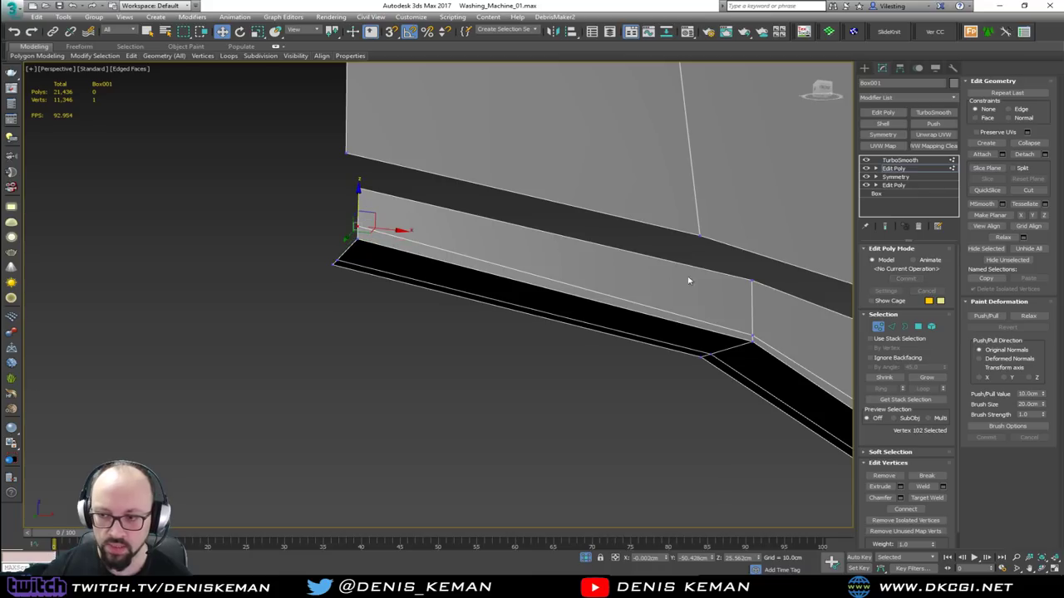
left_click(753, 336)
left_click(756, 316)
left_click(754, 336)
middle_click_drag(750, 315, 565, 283)
Adjust the new loop's vertices along the lower curve of the opening so they follow its contour more closely.
scroll(565, 283, "down", 5)
scroll(580, 321, "down", 3)
middle_click_drag(590, 387, 577, 423)
left_click(601, 429)
left_click(536, 350)
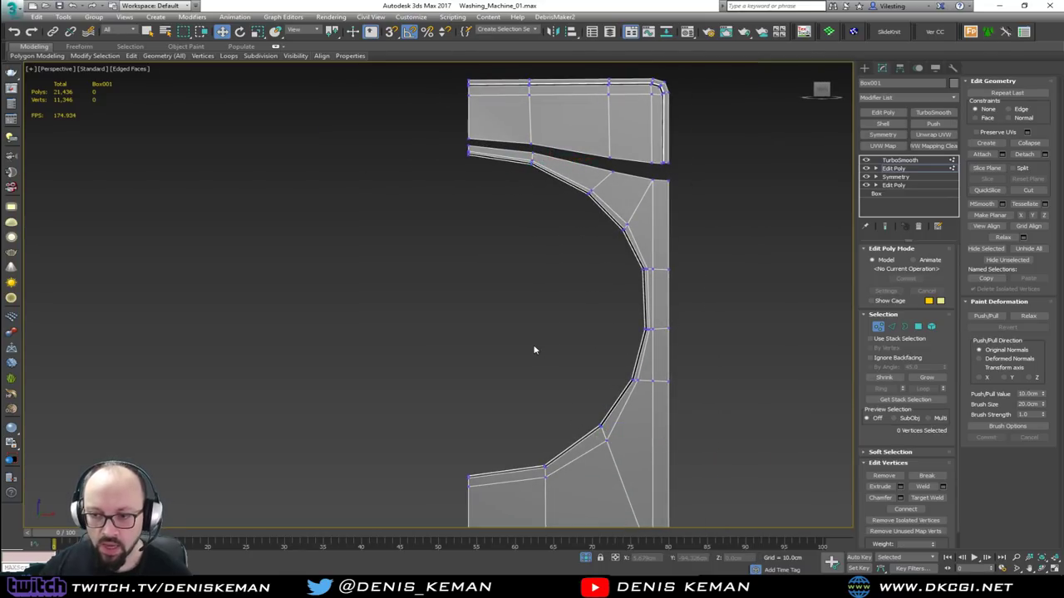
left_click(606, 442)
left_click_drag(606, 423, 609, 415)
left_click(544, 470)
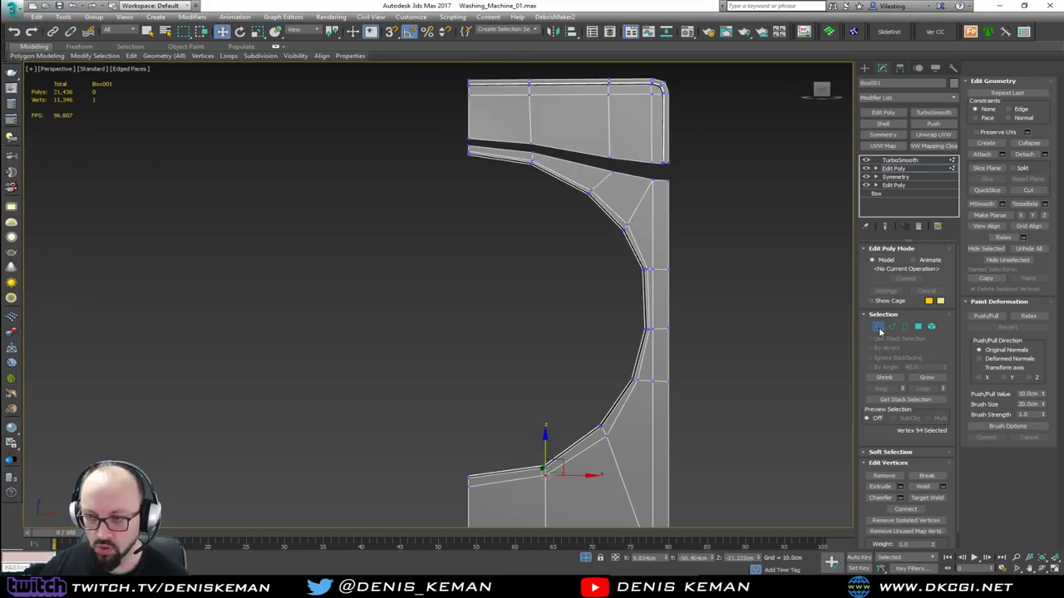
Leave vertex editing, end the isolation, and inspect the smoothed panel around the door without wireframe edges.
key("1")
right_click(511, 272)
left_click(551, 188)
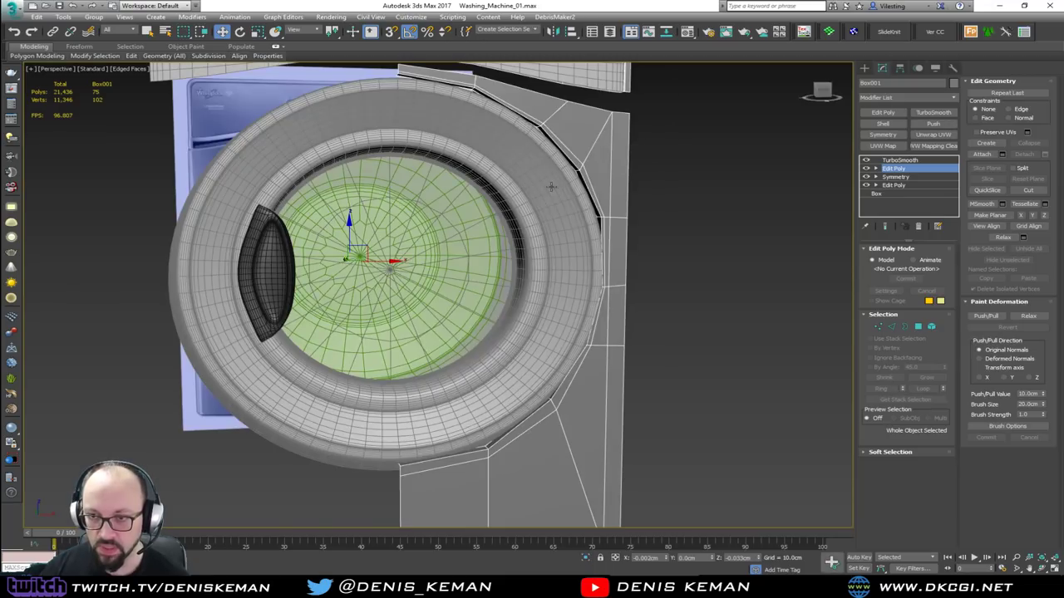
left_click(765, 274)
mouse_move(694, 281)
middle_mouse_down()
mouse_move(635, 342)
mouse_move(563, 356)
mouse_move(603, 370)
mouse_move(630, 340)
middle_mouse_up()
key("F4")
middle_click_drag(543, 336, 579, 352)
scroll(561, 271, "down", 2)
scroll(508, 292, "up", 2)
middle_click_drag(507, 305, 503, 275, "alt")
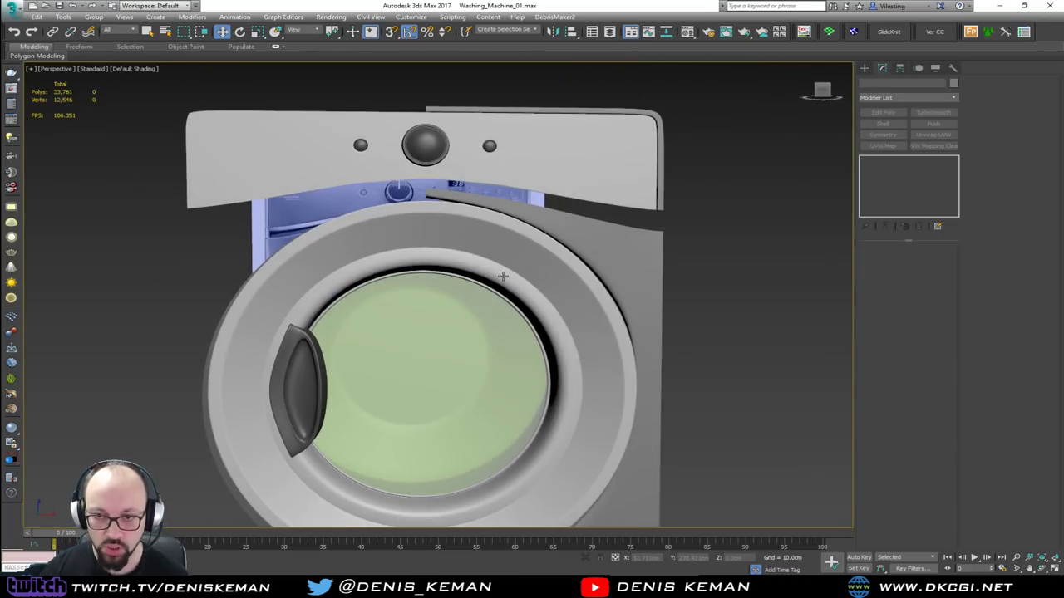
Reopen the front panel's upper Edit Poly at vertex level with the smoothed result hidden and wireframe edges shown.
left_click(445, 195)
scroll(444, 195, "up", 3)
left_click(896, 167)
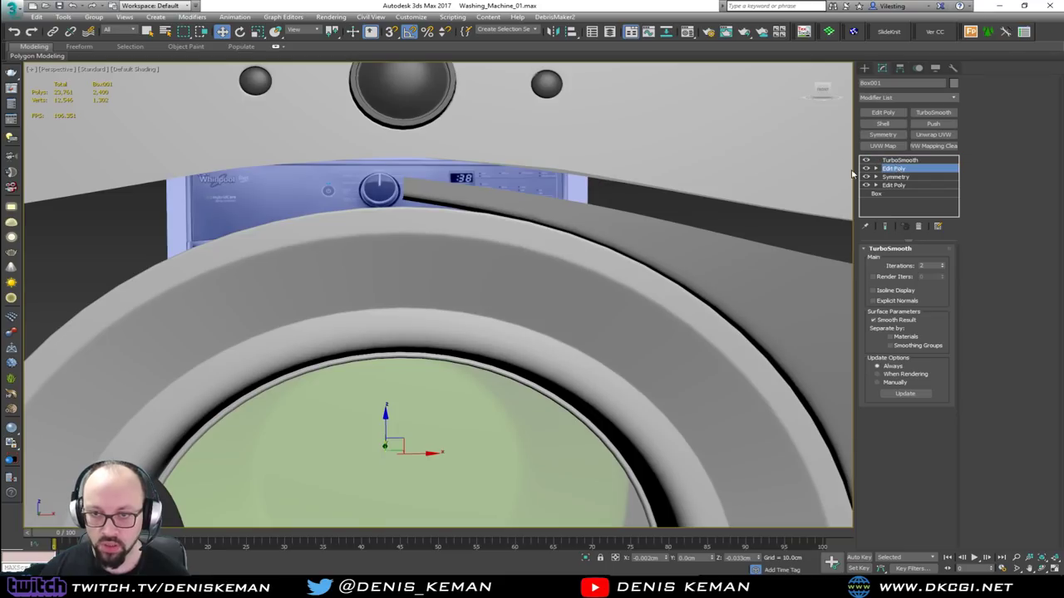
key("ctrl+e")
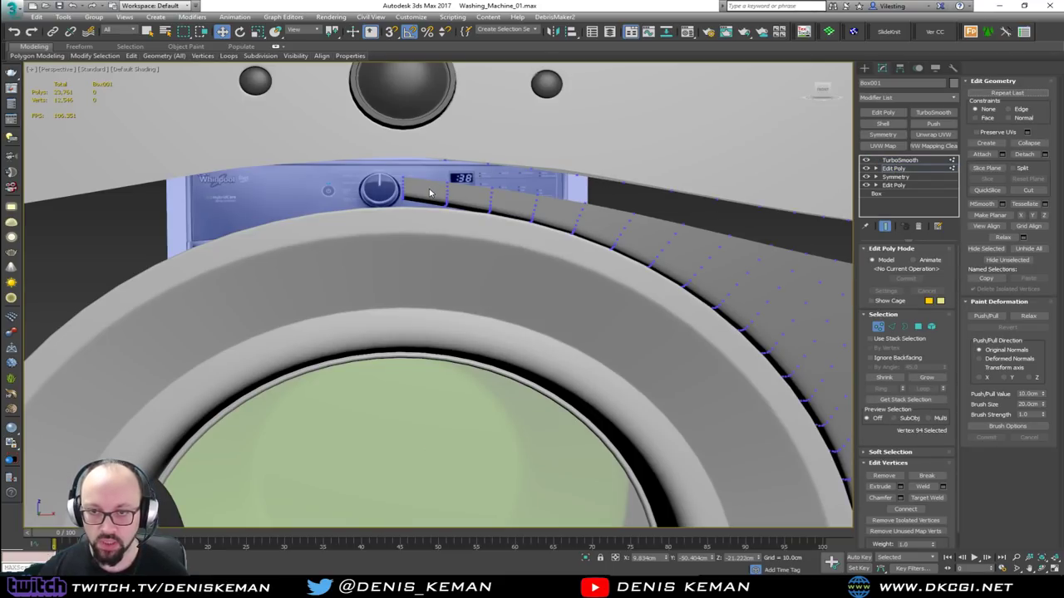
key("ctrl+e")
key("F4")
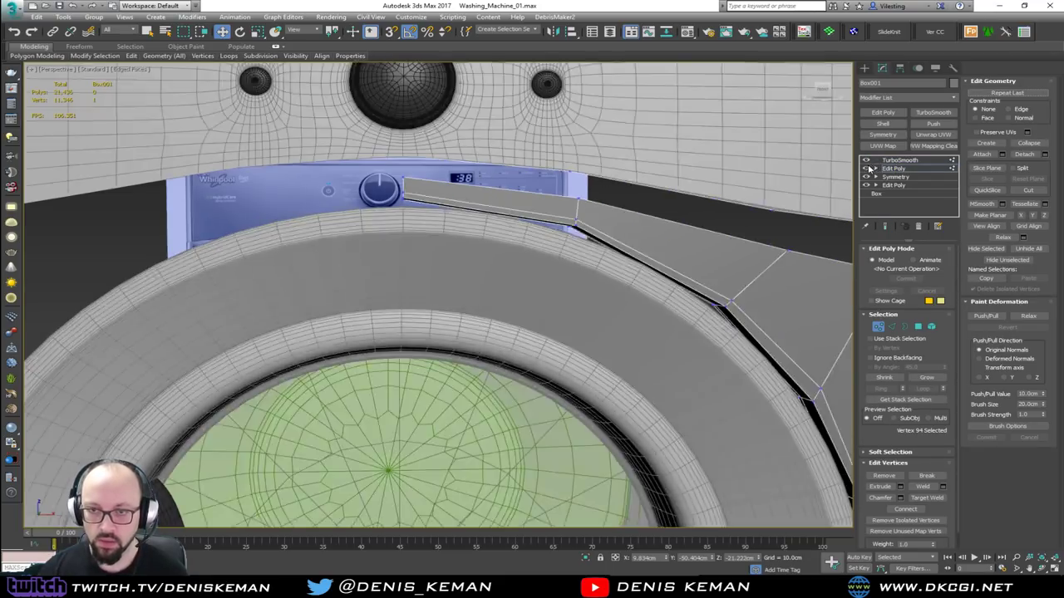
key("ctrl+e")
key("ctrl+e")
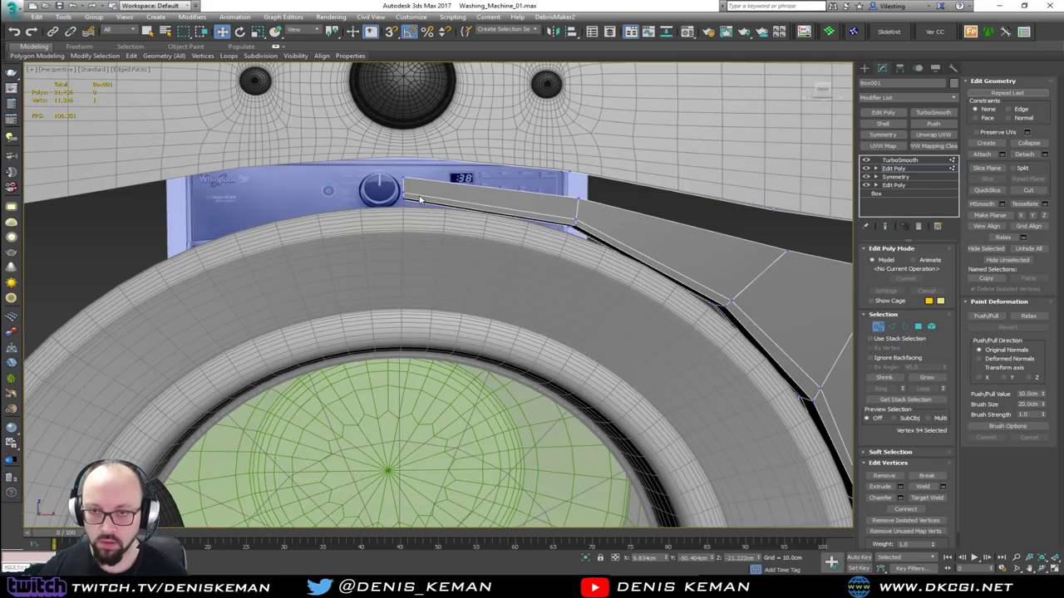
Select the four vertices at the panel's upper centre end and check their alignment from above.
key("ctrl+e")
left_click_drag(395, 207, 403, 182)
middle_click_drag(409, 188, 430, 133, "alt")
key("ctrl+e")
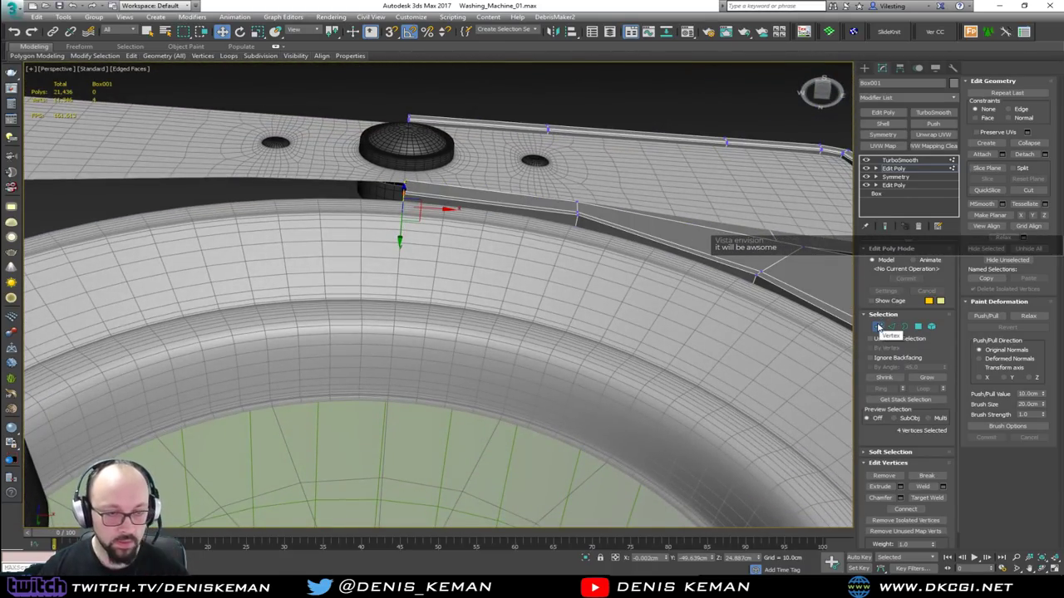
Leave vertex editing and mirror the front panel across X with a Symmetry modifier placed below TurboSmooth.
left_click(879, 326)
middle_click_drag(466, 326, 451, 301)
scroll(449, 229, "down", 4)
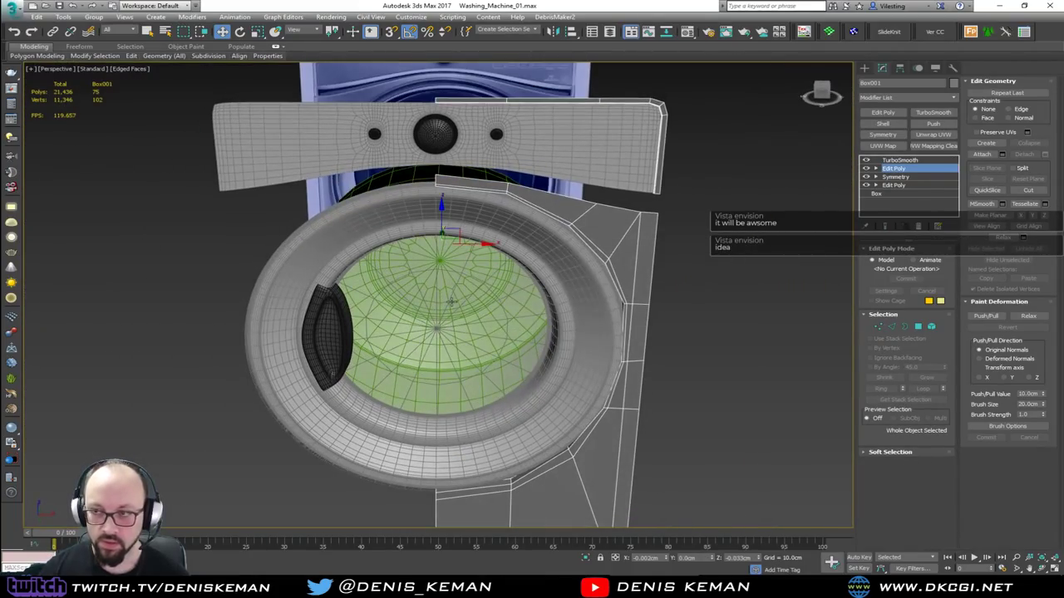
left_click(882, 135)
key("e")
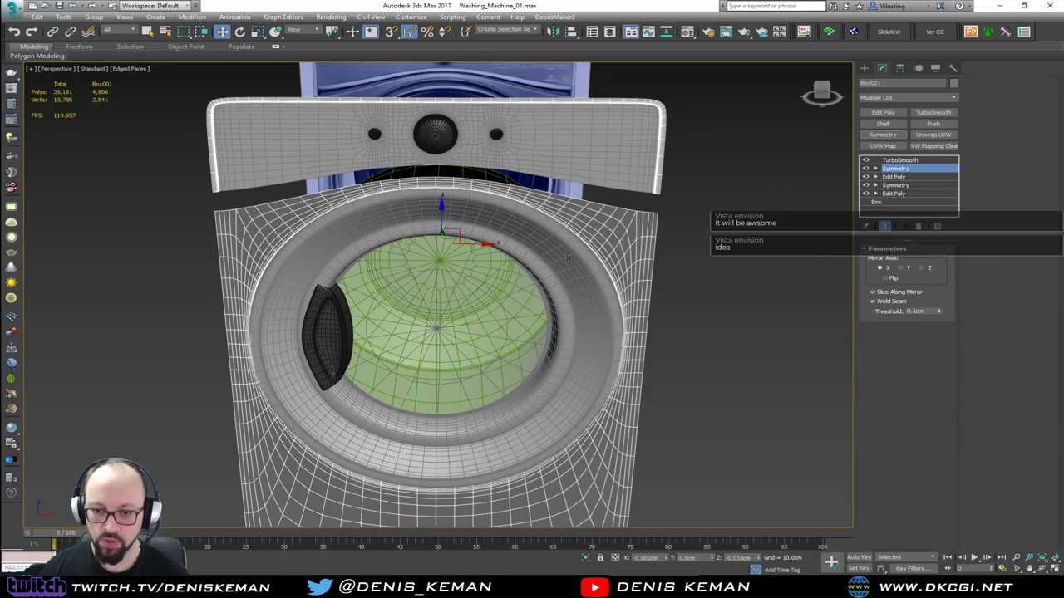
Deselect the panel and inspect the mirrored machine front from several angles without wireframe edges.
left_click(746, 367)
key("F4")
scroll(579, 273, "down", 3)
mouse_move(579, 273)
middle_mouse_down("alt")
mouse_move(509, 240)
mouse_move(581, 265)
mouse_move(551, 261)
mouse_move(562, 261)
middle_mouse_up("alt")
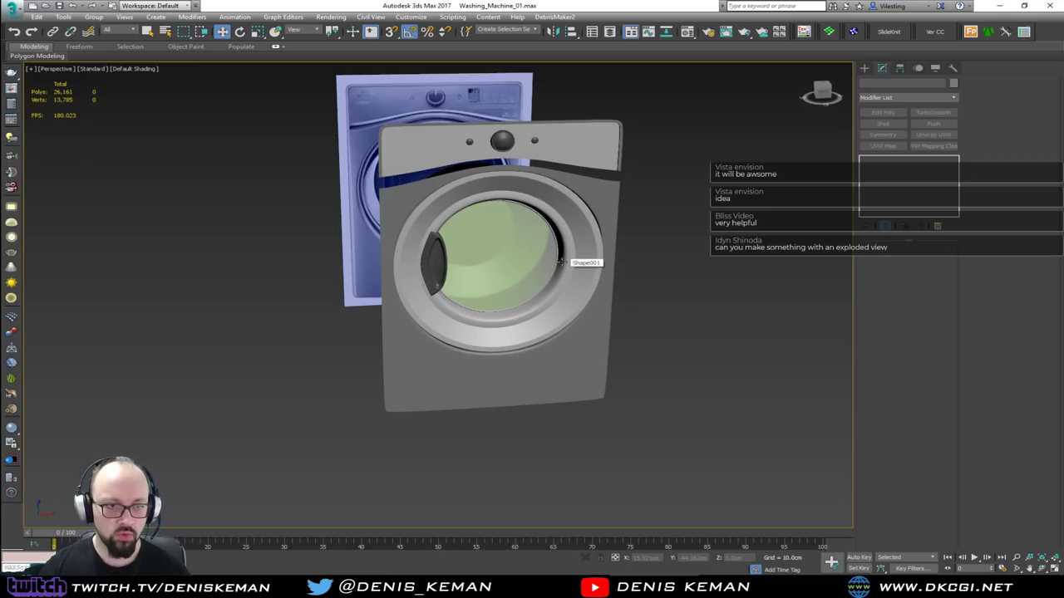
middle_click_drag(556, 295, 503, 307, "alt")
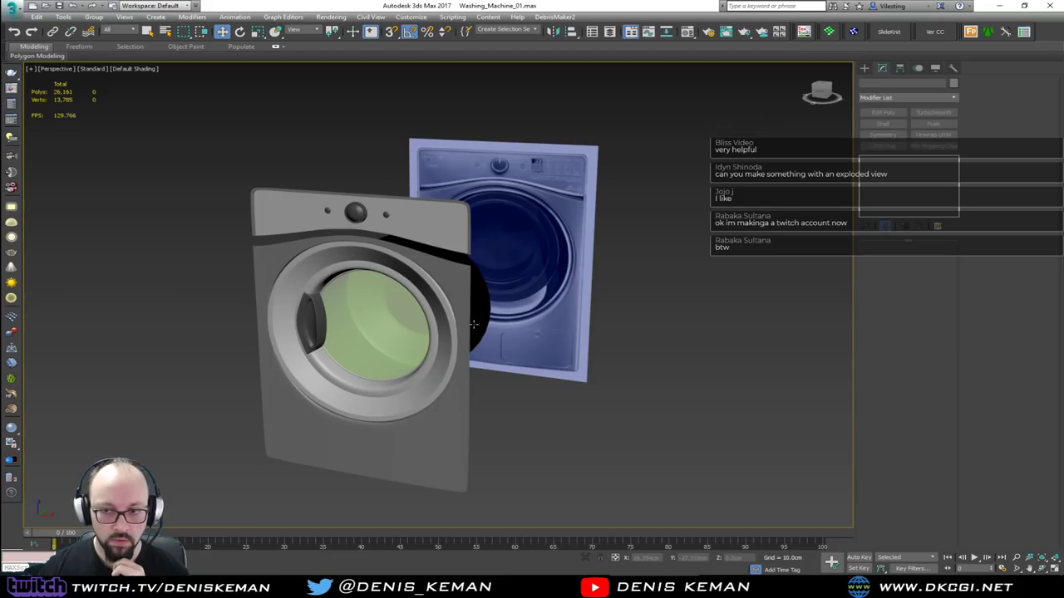
scroll(468, 338, "up", 6)
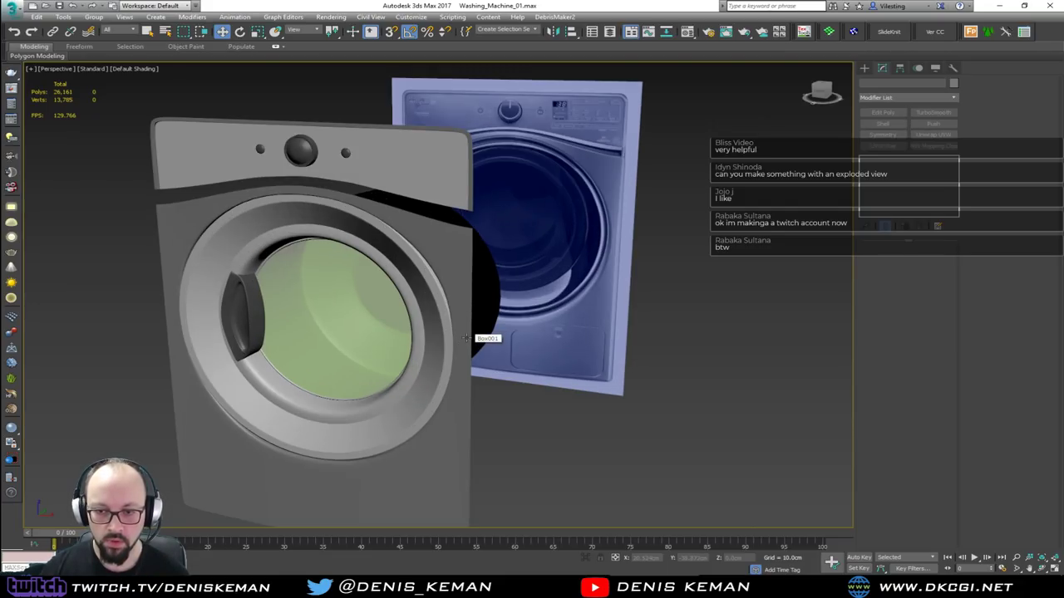
scroll(405, 331, "down", 6)
middle_click_drag(404, 332, 466, 315, "alt")
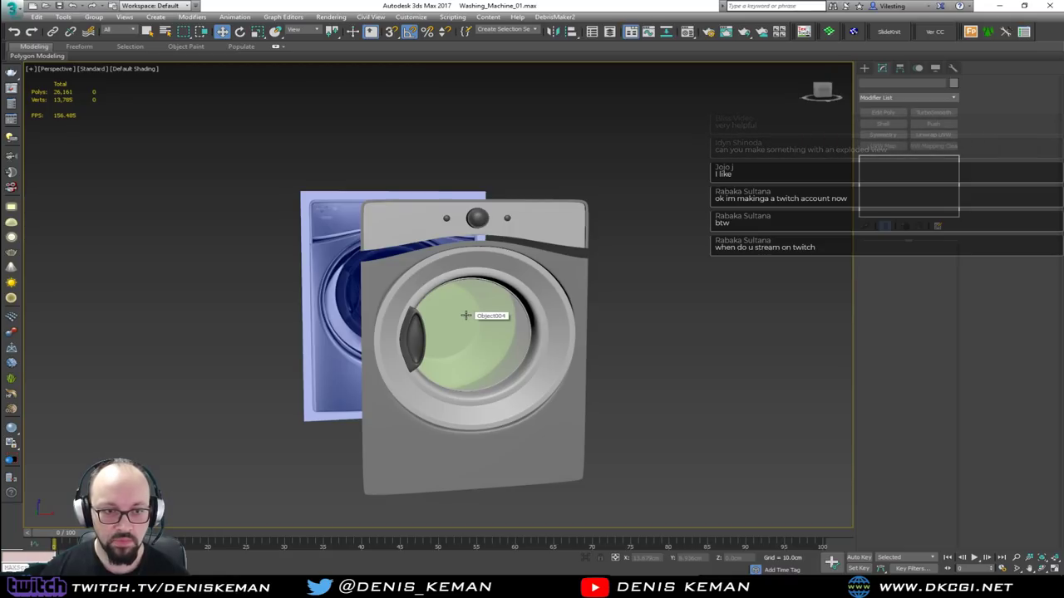
Compare the panel and door with the reference image in the maximized Front view, with and without wireframe edges.
key("alt+w")
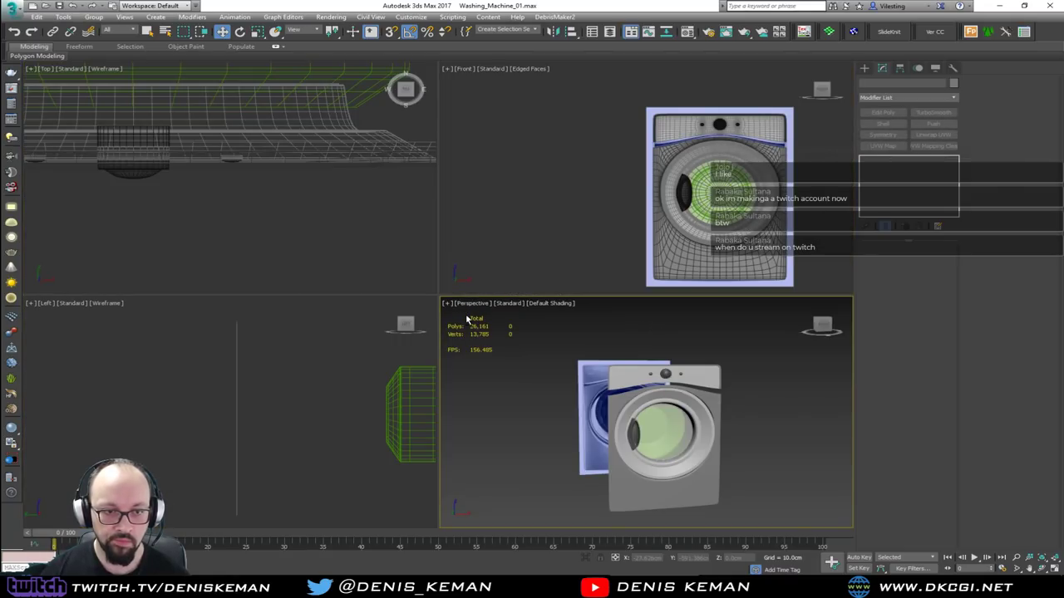
left_click(593, 199)
key("alt+w")
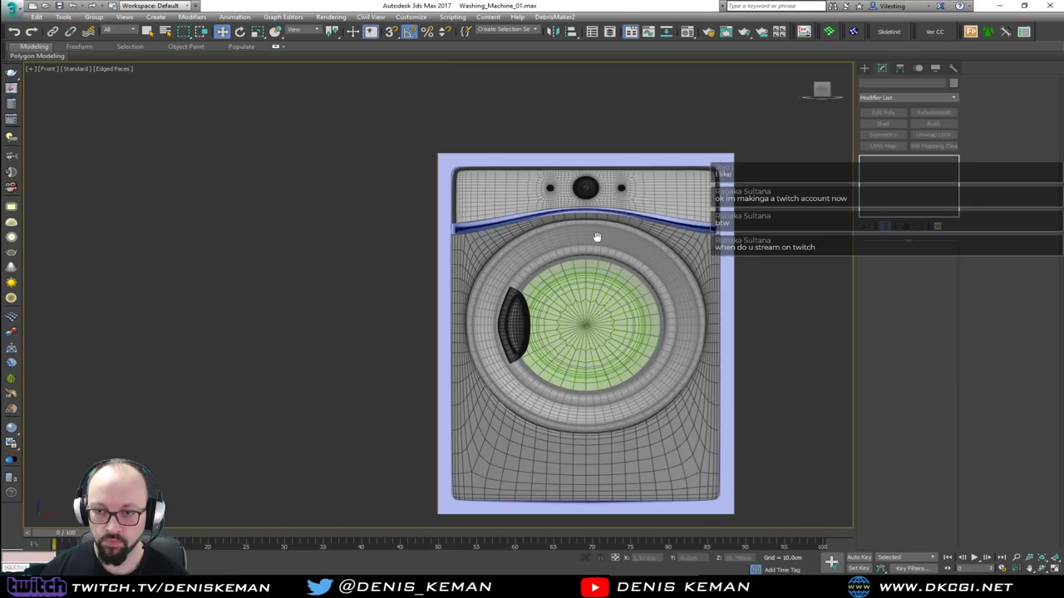
scroll(599, 239, "up", 4)
left_click(353, 241)
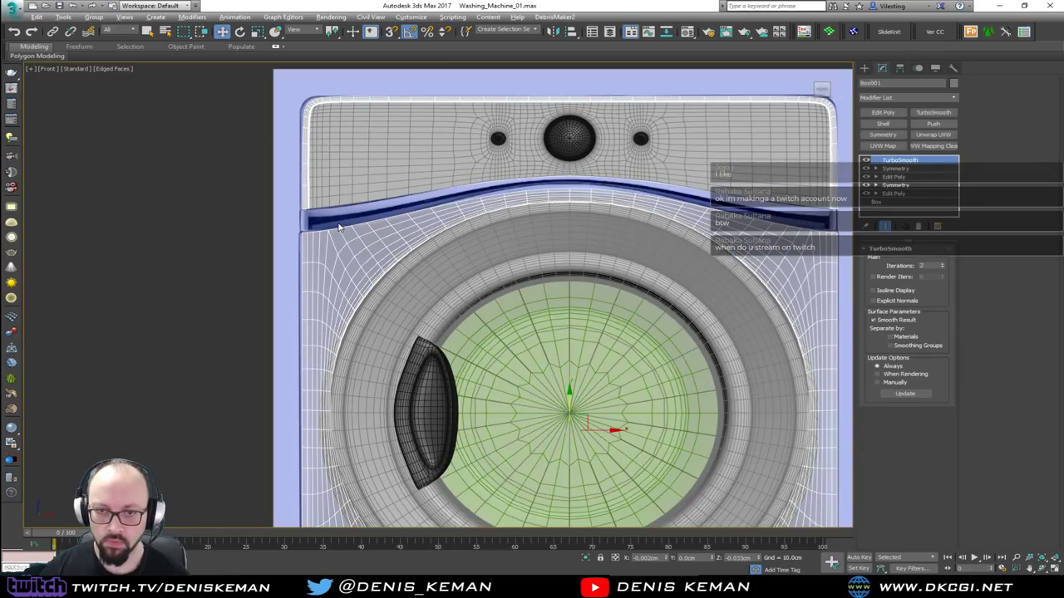
middle_click_drag(338, 219, 309, 242)
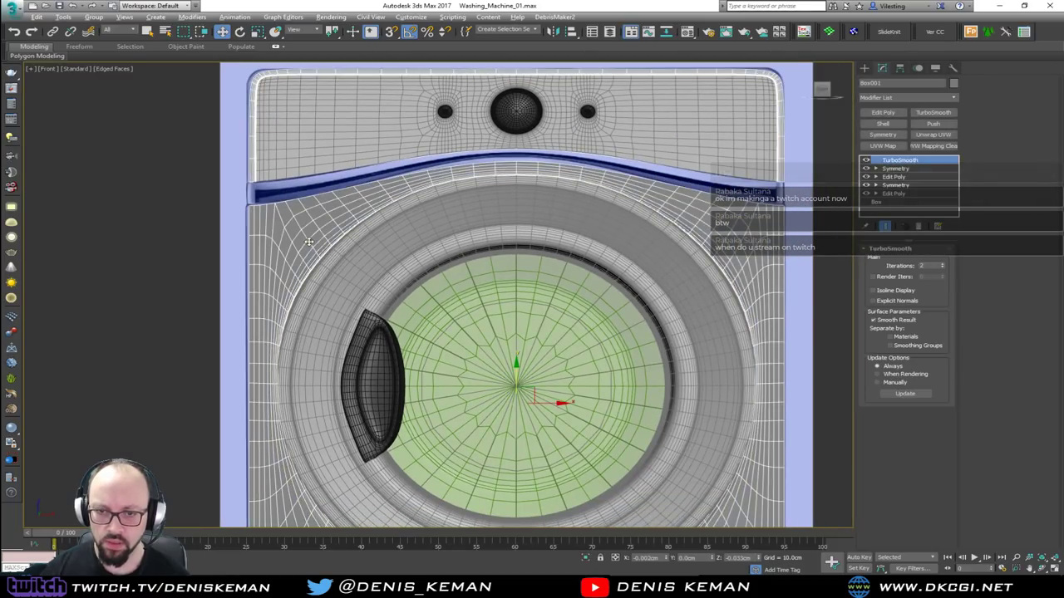
left_click(193, 249)
key("F4")
middle_click_drag(355, 303, 342, 249)
scroll(342, 248, "down", 2)
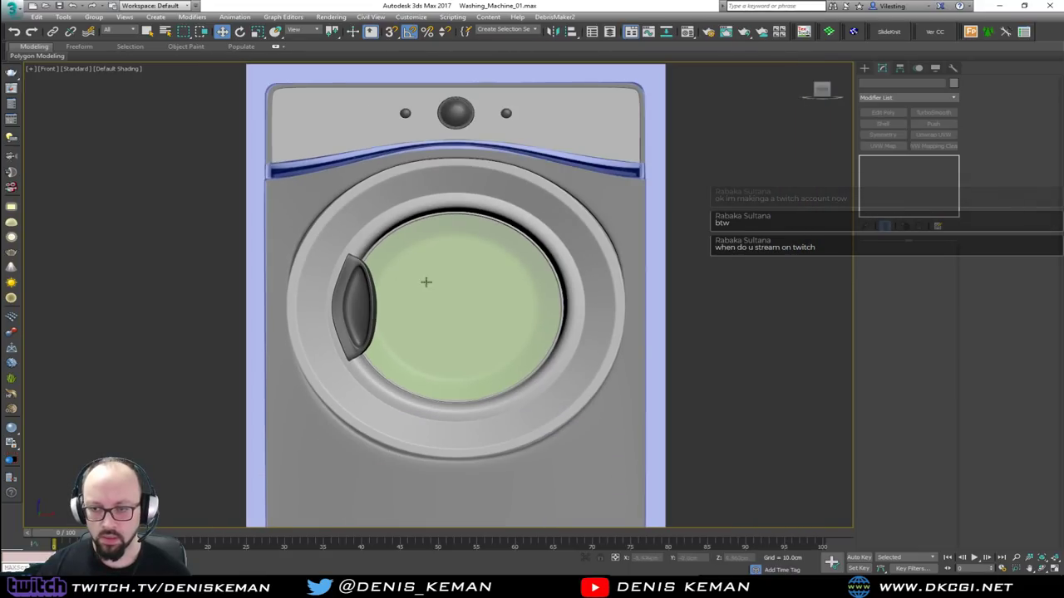
Reopen the panel's upper Edit Poly at vertex level and shift the opening's side vertices near and below mid-height to refine its curve.
scroll(620, 300, "up", 2)
left_click(641, 307)
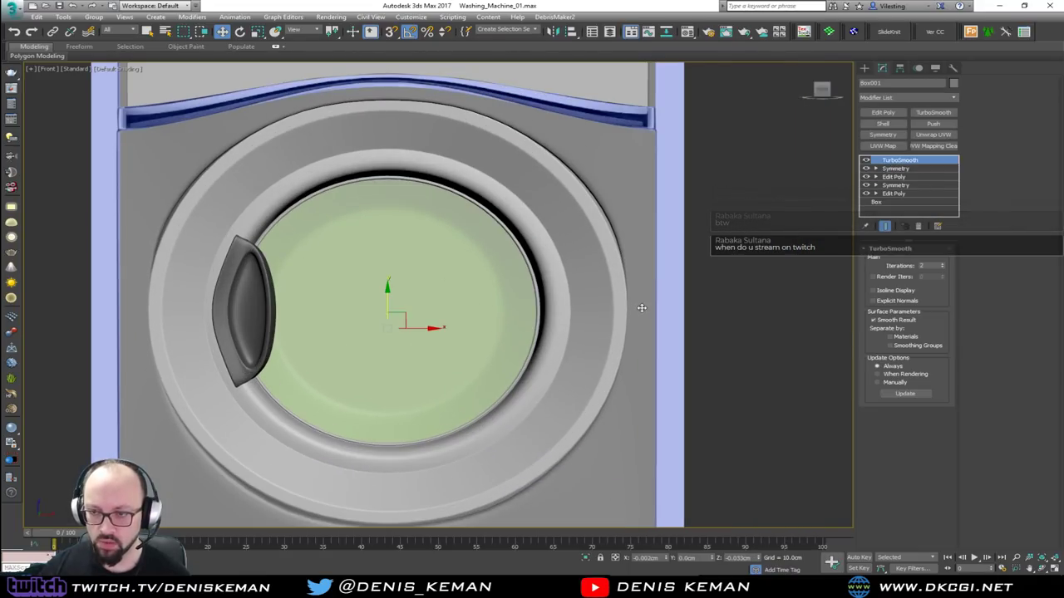
left_click(897, 177)
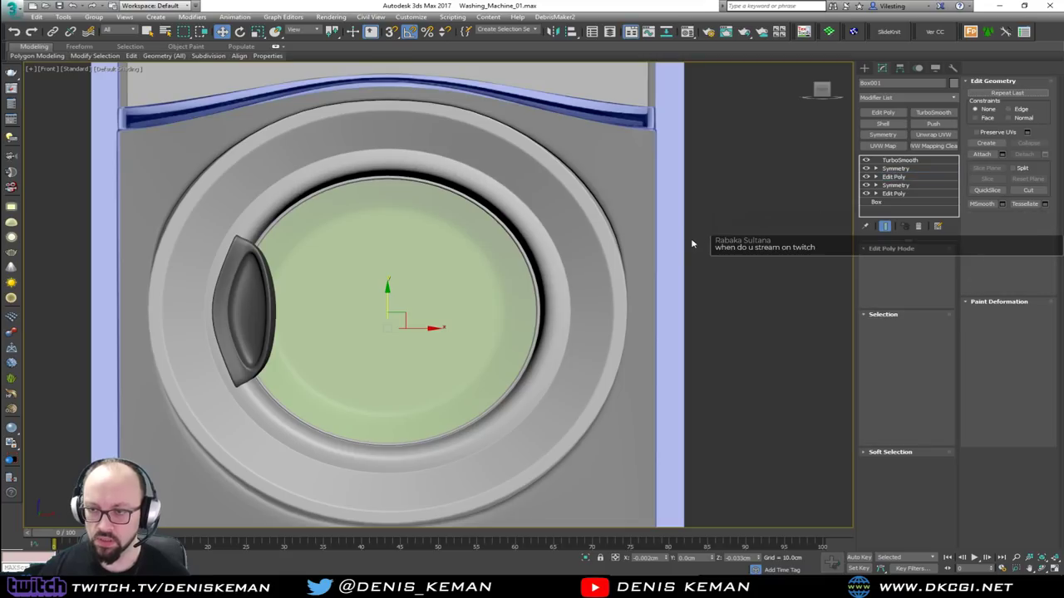
key("1")
key("F4")
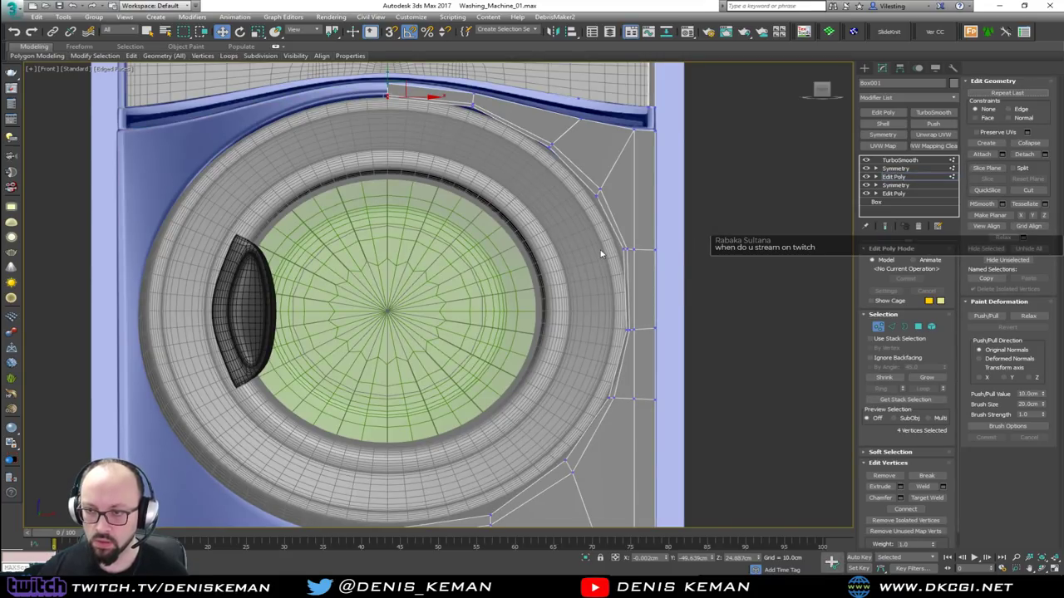
left_click_drag(607, 305, 665, 330)
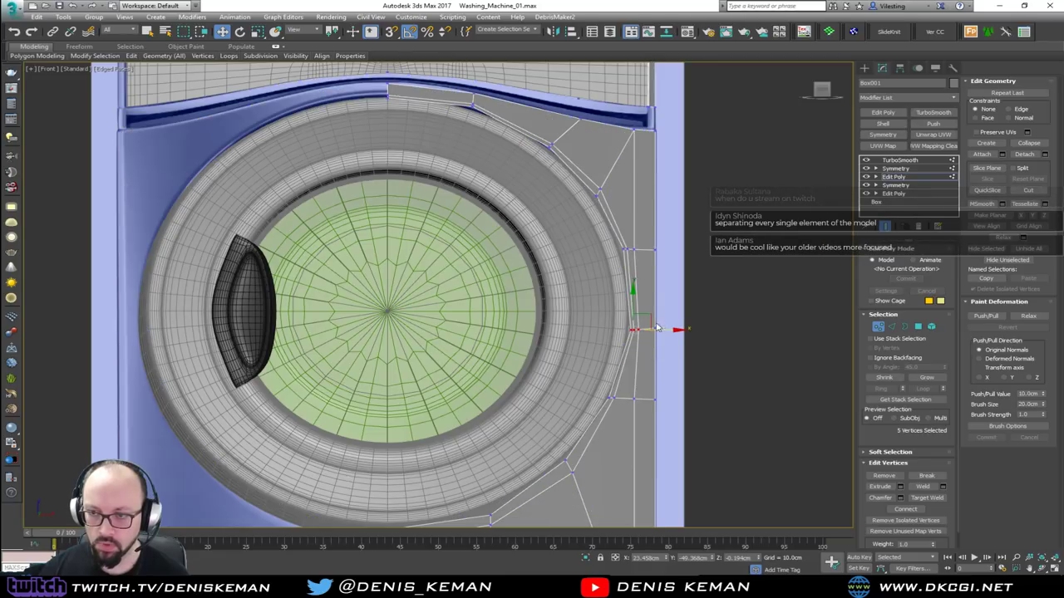
left_click_drag(595, 388, 648, 398)
key("ctrl+e")
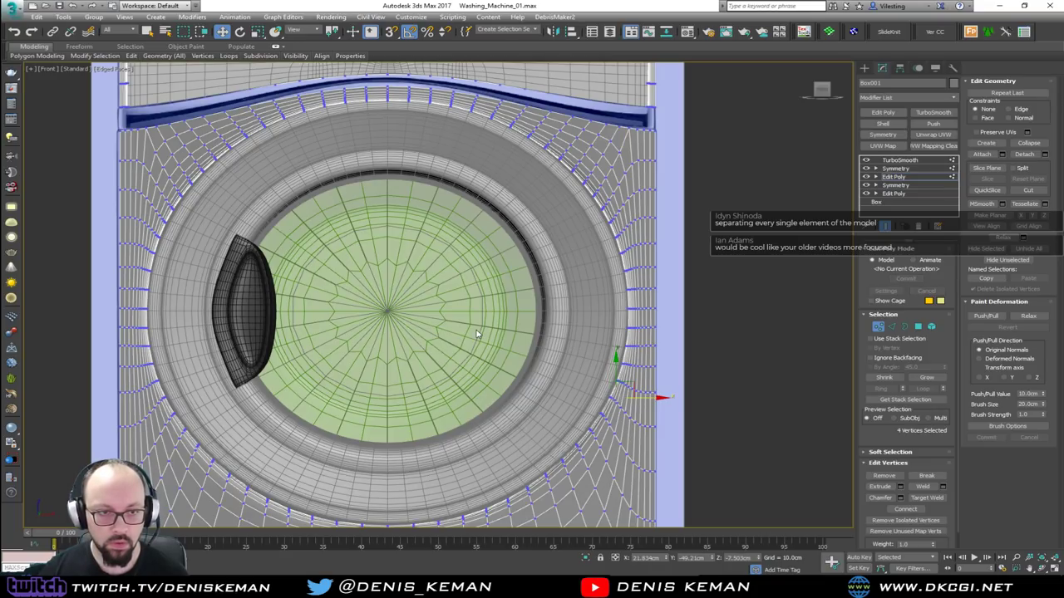
Deselect the front panel and inspect the door and its surrounding seam in the maximized Perspective view without wireframe edges.
middle_click_drag(477, 334, 478, 303)
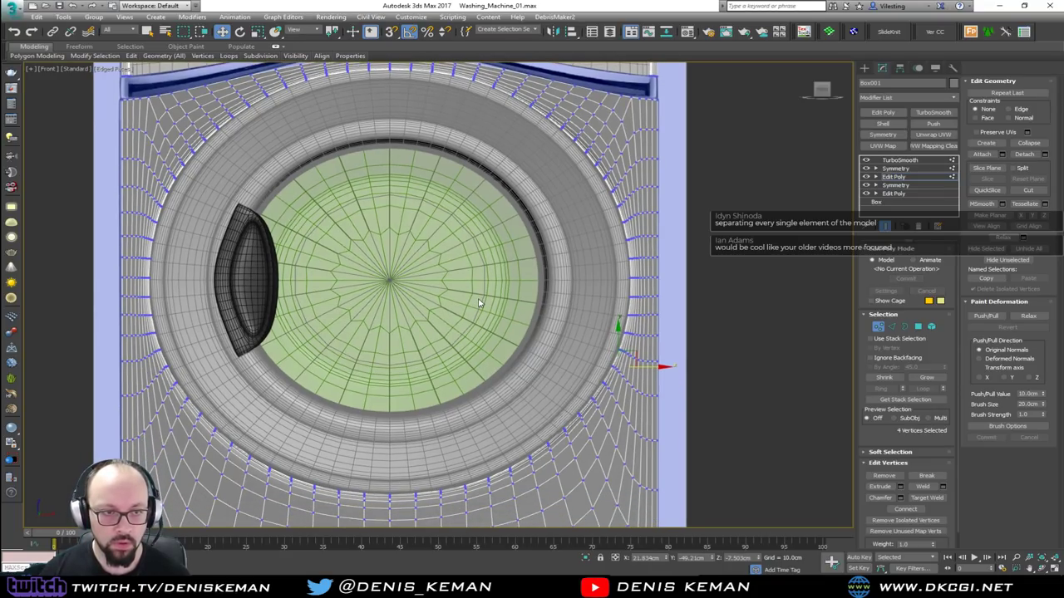
key("alt+w")
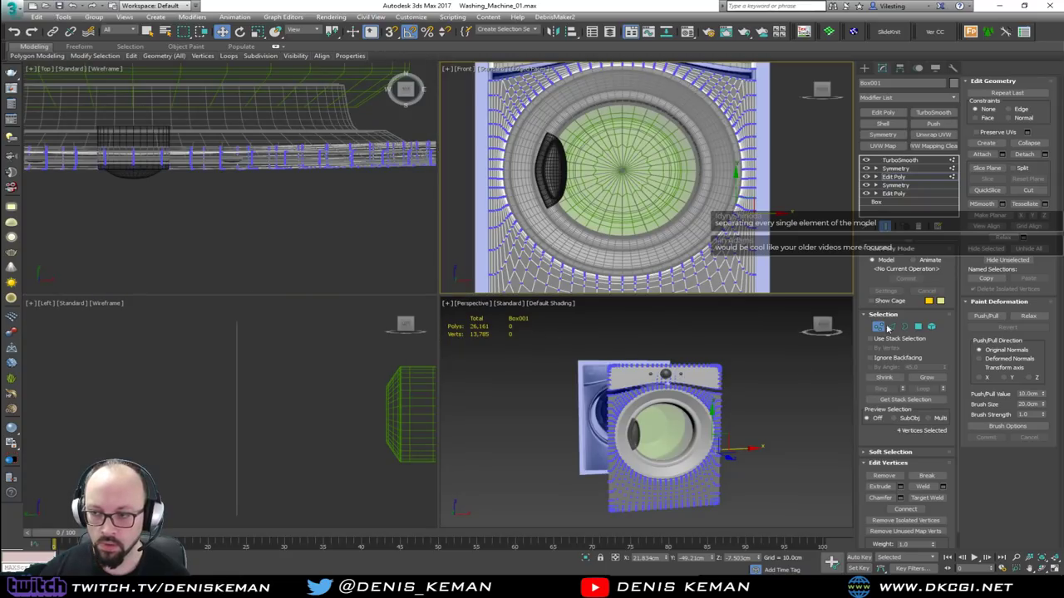
left_click(788, 388)
key("F4")
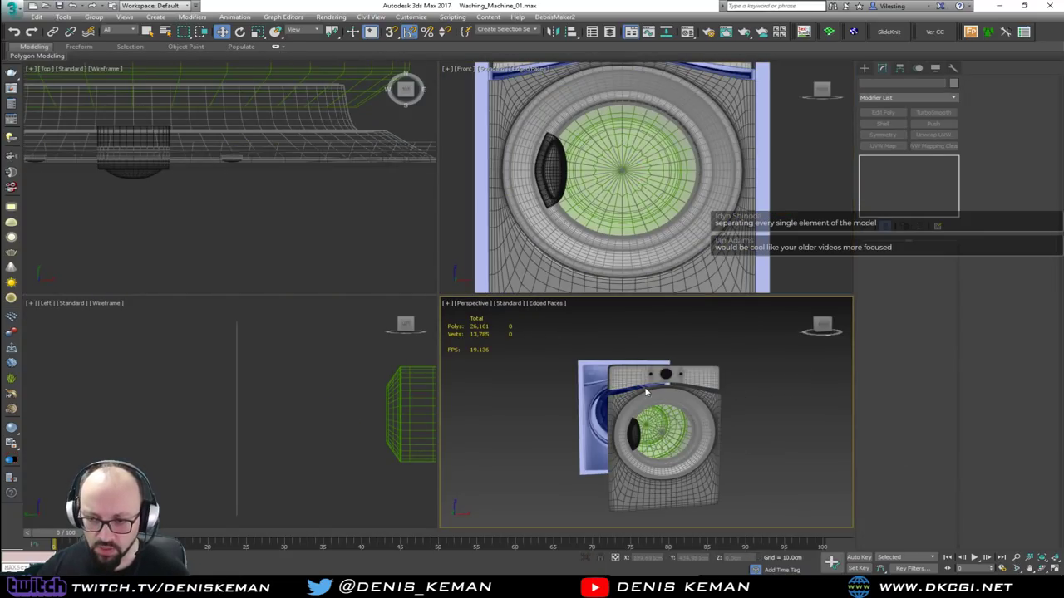
key("F4")
key("alt+w")
scroll(503, 311, "up", 2)
middle_click_drag(504, 311, 470, 331, "alt")
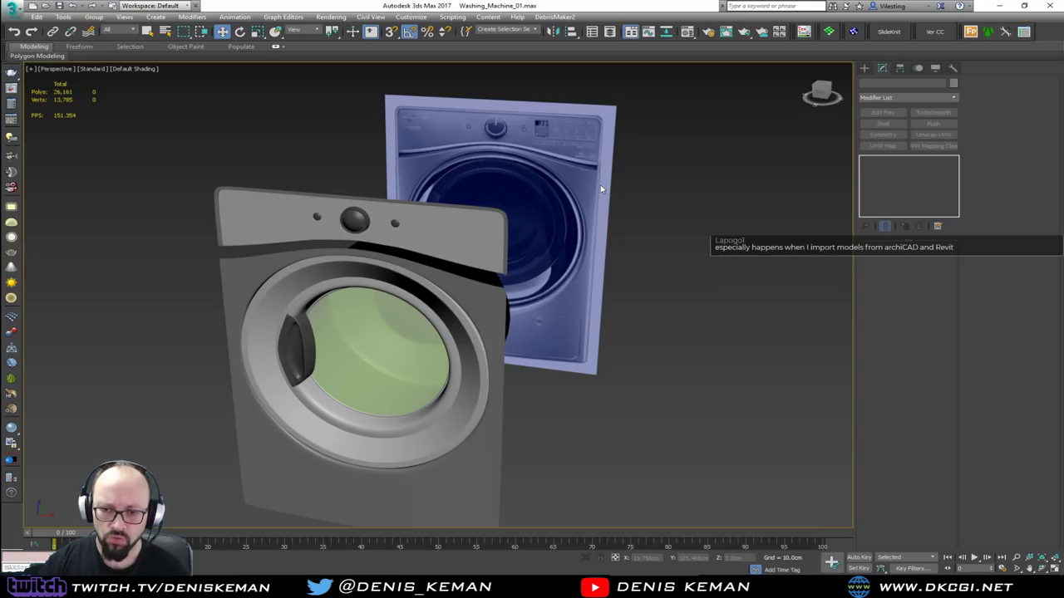
scroll(430, 362, "up", 4)
scroll(450, 331, "down", 3)
scroll(462, 281, "up", 4)
scroll(462, 281, "down", 1)
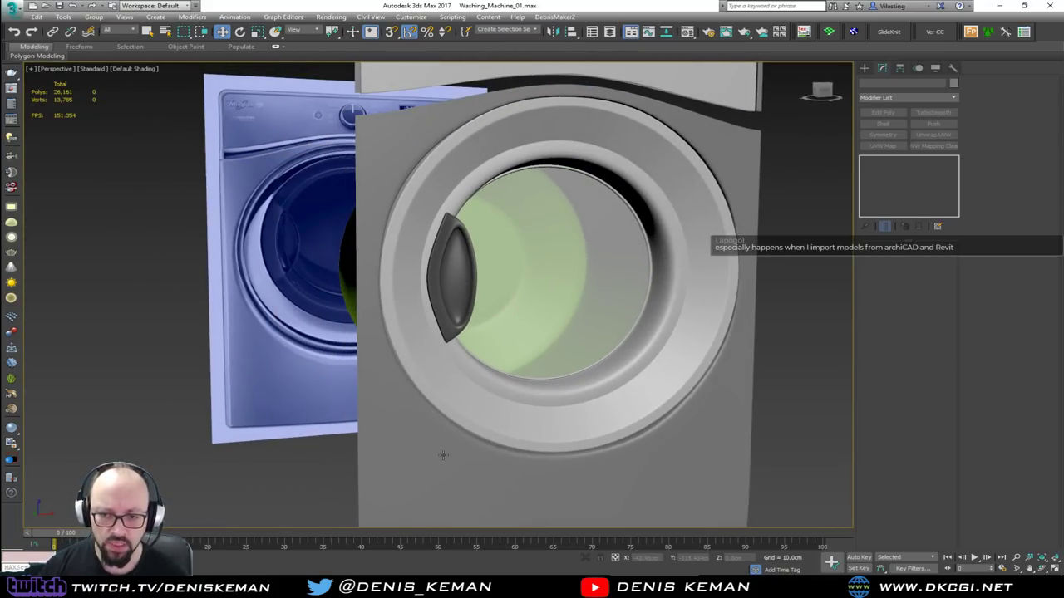
Inspect the assembled washing machine front from several angles beside the reference image, comparing the lower panel area.
left_click(444, 455)
key("z")
middle_click_drag(458, 418, 418, 392, "alt")
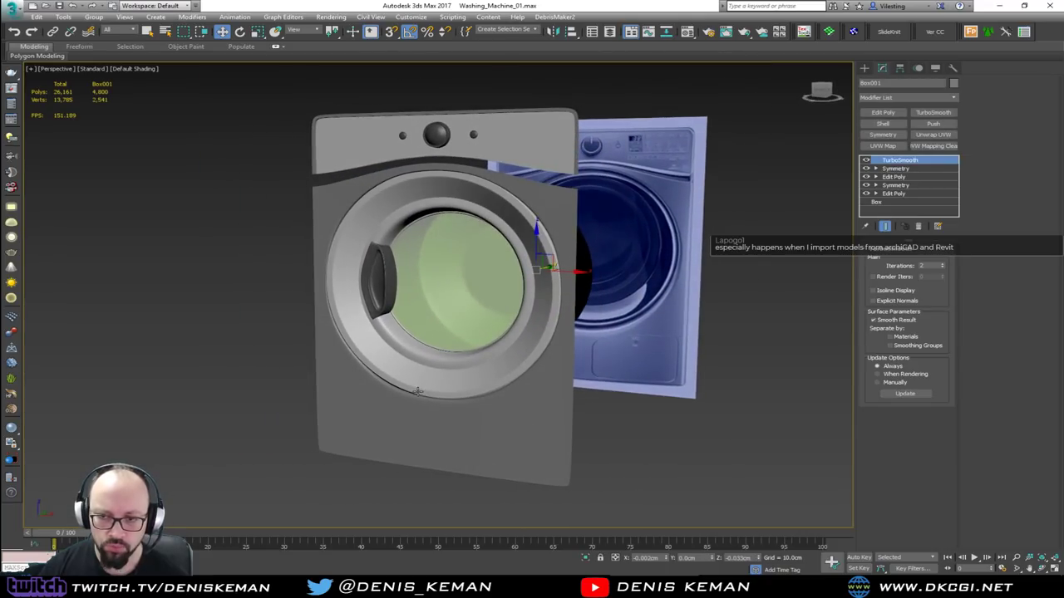
left_click(687, 345)
middle_click_drag(629, 309, 595, 302, "alt")
left_click(595, 303)
left_click(637, 380)
middle_click_drag(636, 380, 611, 349, "alt")
left_click(599, 303)
key("alt+x")
left_click(655, 413)
middle_click_drag(635, 396, 658, 332, "alt")
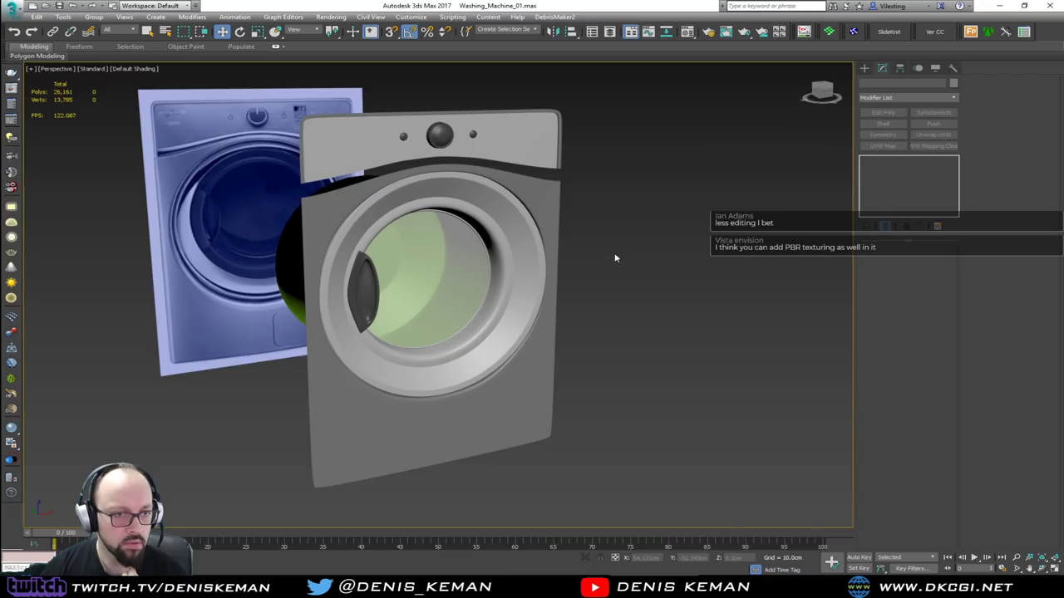
middle_click_drag(620, 289, 416, 251, "alt")
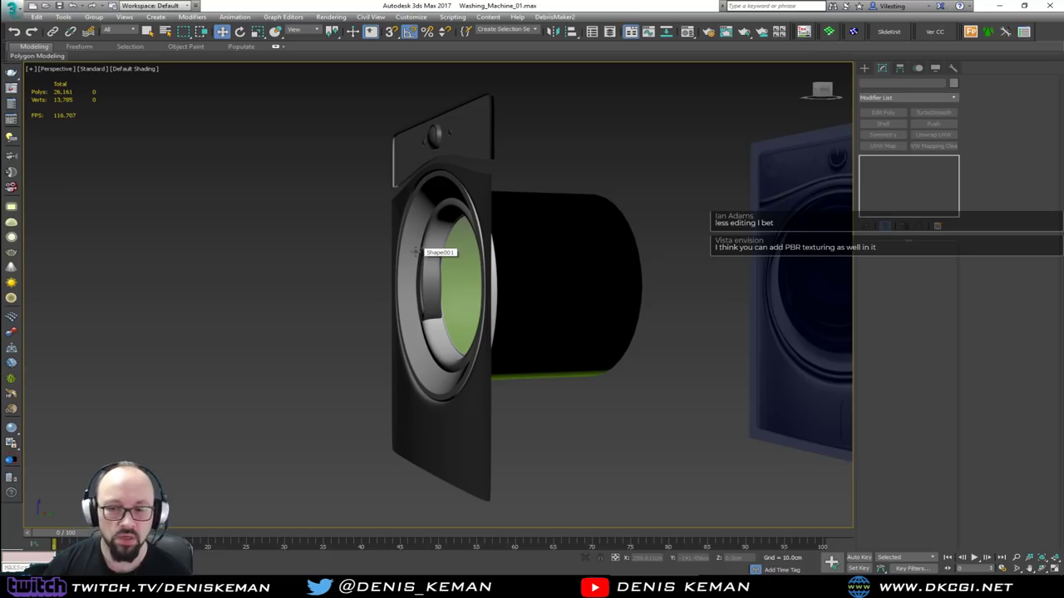
middle_click_drag(381, 297, 457, 301, "alt")
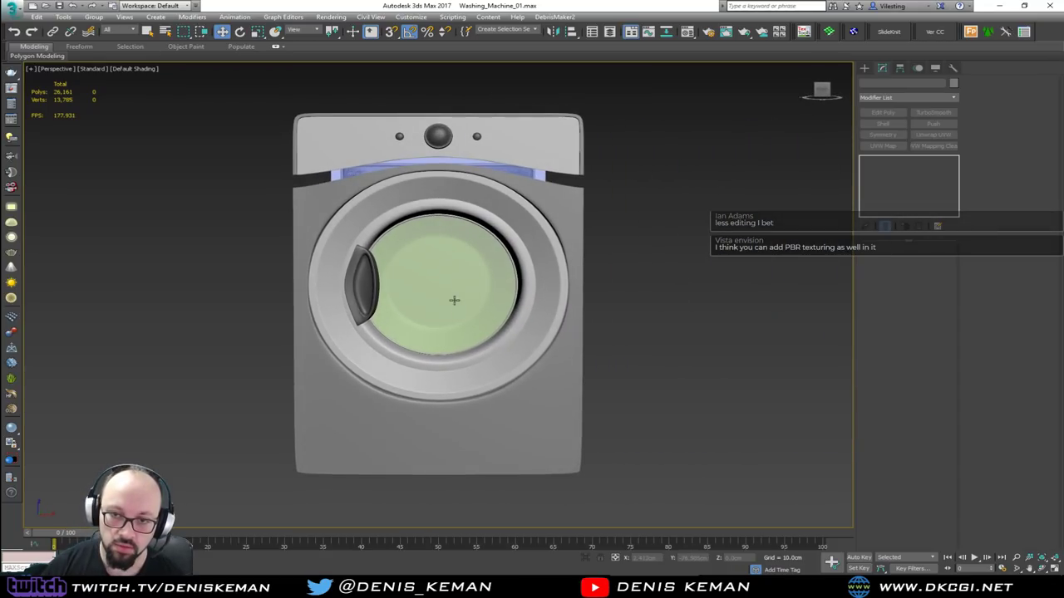
middle_click_drag(670, 316, 445, 301, "alt")
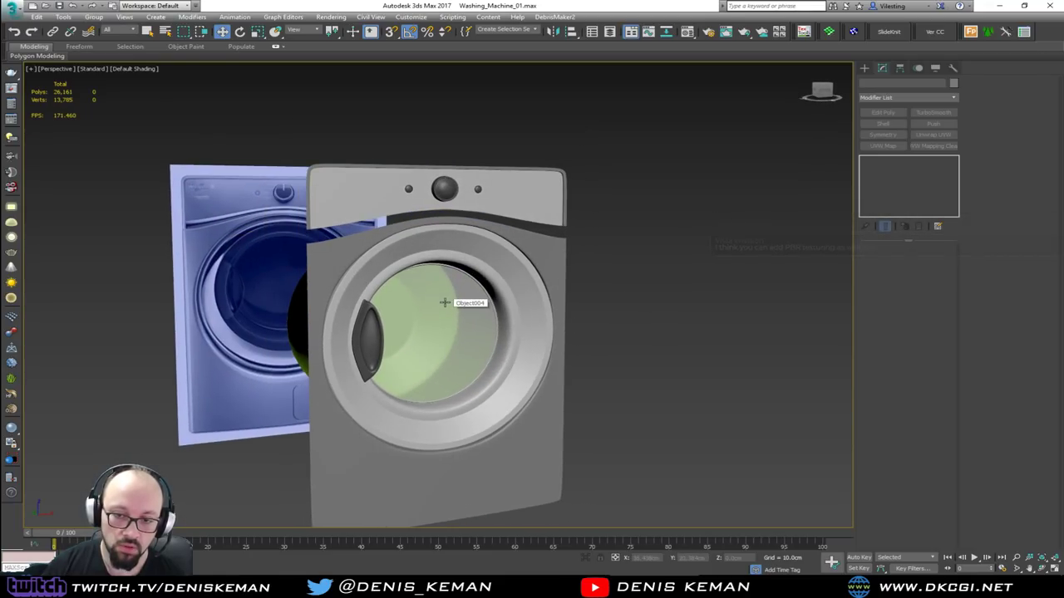
middle_click_drag(444, 302, 368, 295, "alt")
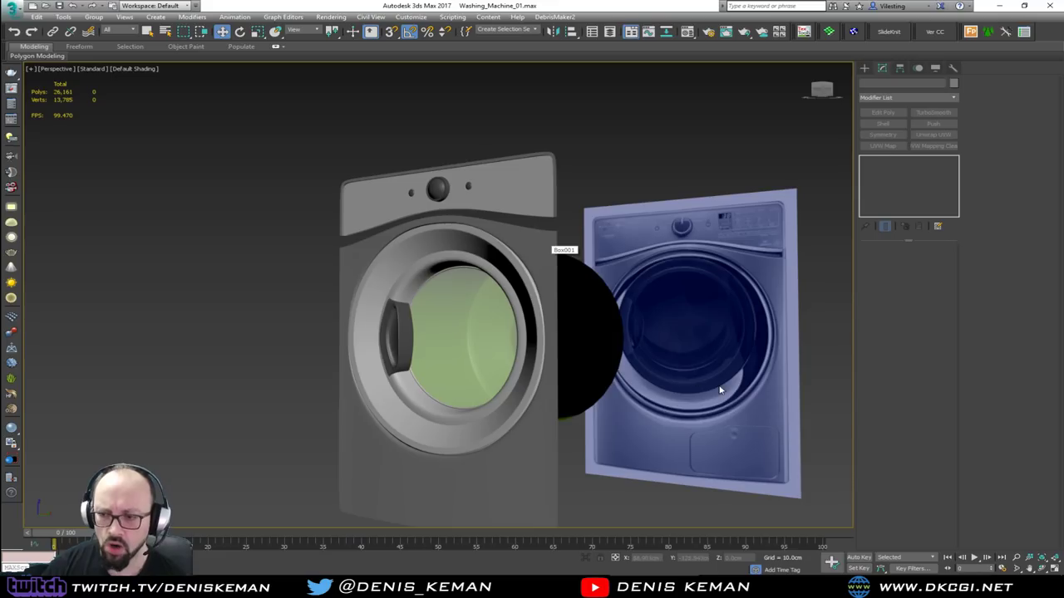
middle_click_drag(720, 391, 689, 238)
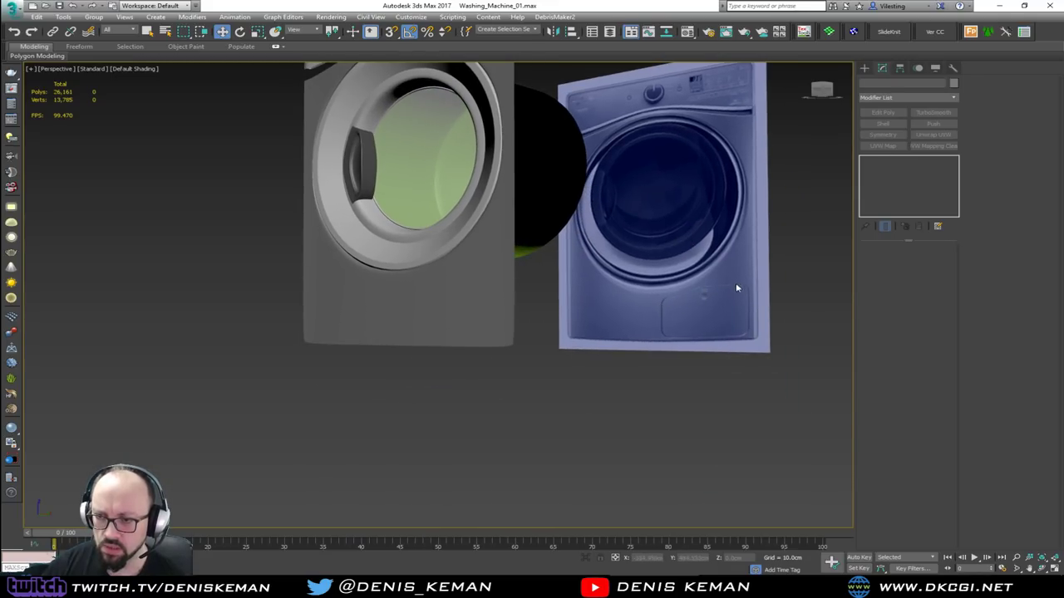
Make the front panel see-through in the maximized Front view to reveal the reference image's lower hatch outline.
key("alt+w")
scroll(615, 150, "down", 3)
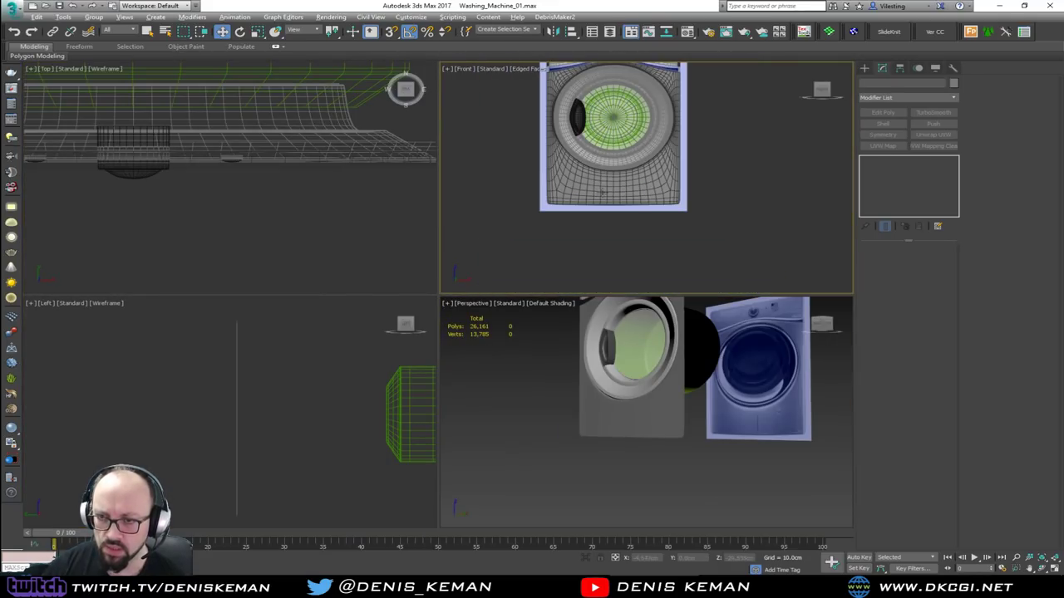
key("alt+w")
left_click(437, 332)
key("alt+x")
left_click(586, 314)
scroll(429, 307, "up", 2)
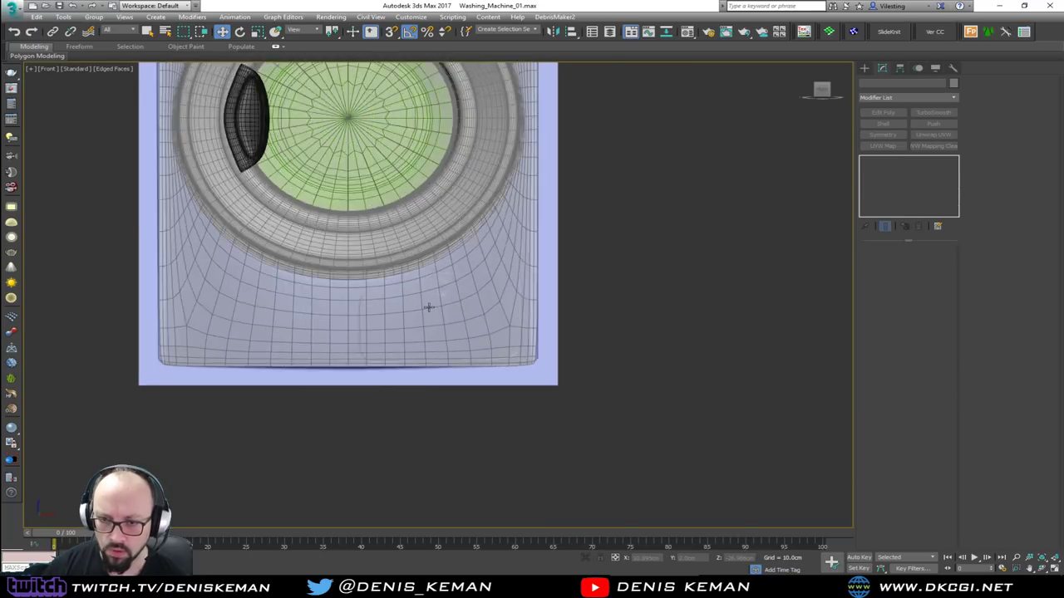
scroll(429, 308, "up", 3)
Turn off the front panel's TurboSmooth and add an Edit Poly modifier directly above its upper Symmetry.
left_click(427, 304)
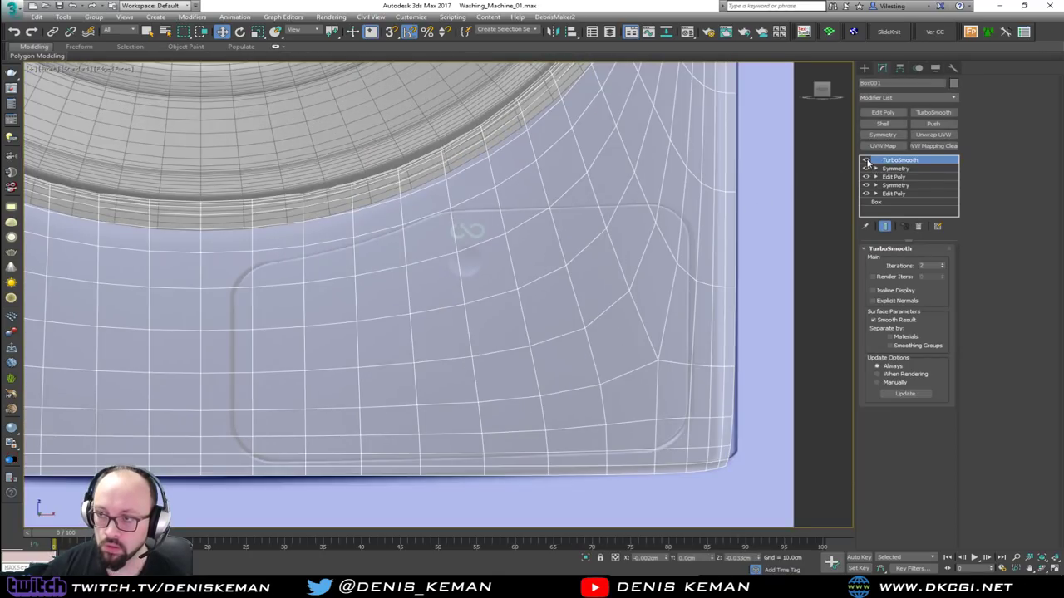
left_click(867, 160)
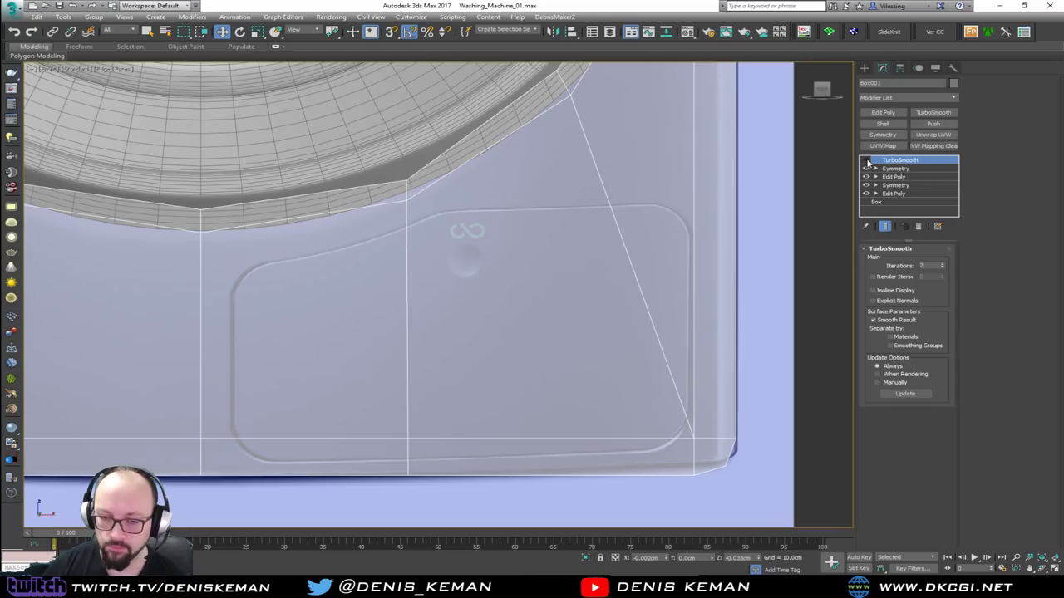
left_click(866, 169)
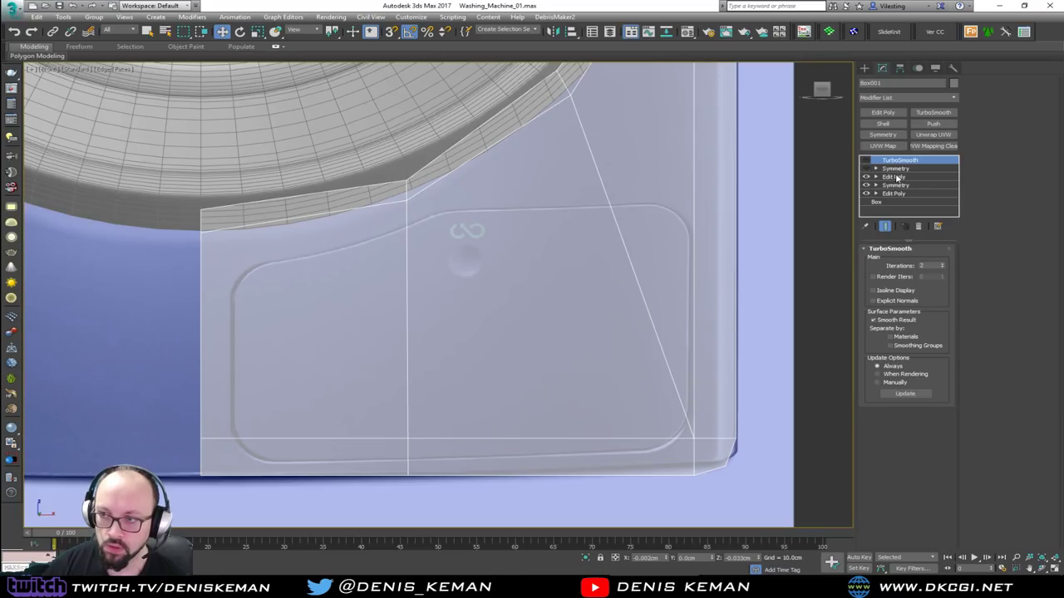
left_click(867, 168)
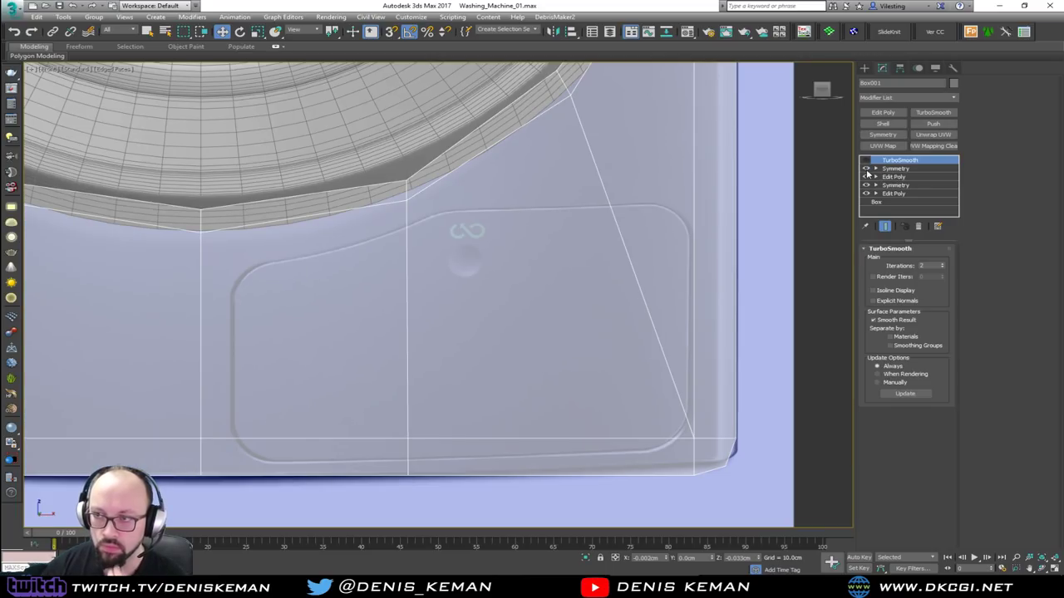
left_click(901, 169)
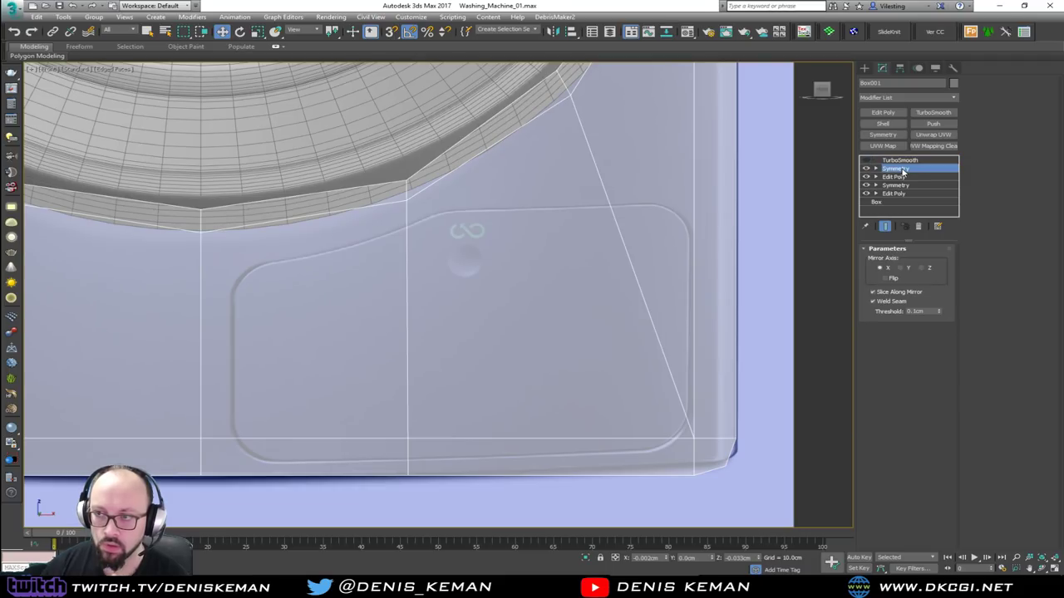
left_click(886, 114)
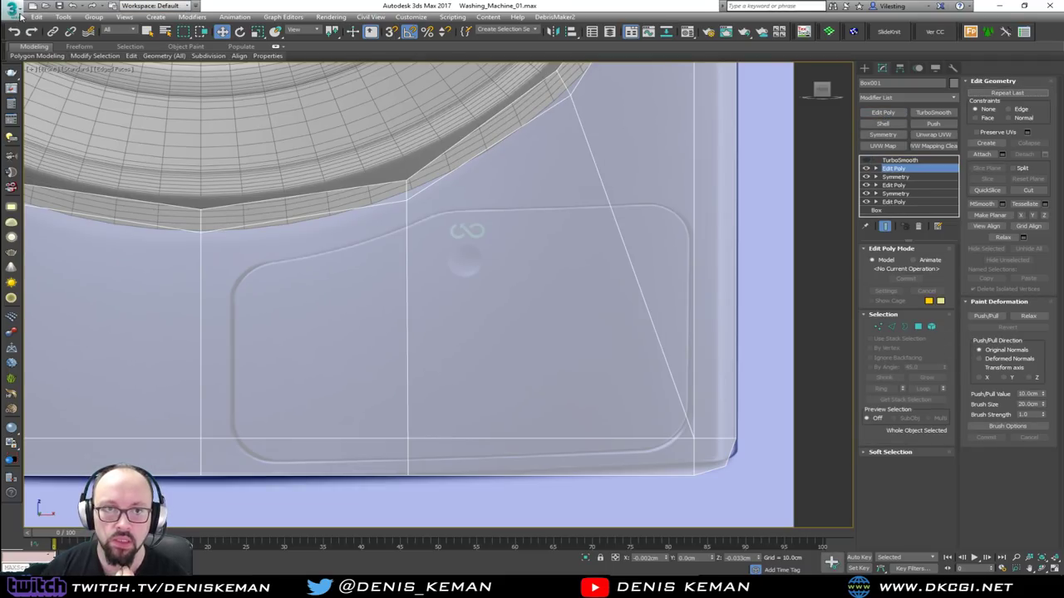
left_click(19, 13)
left_click(39, 99)
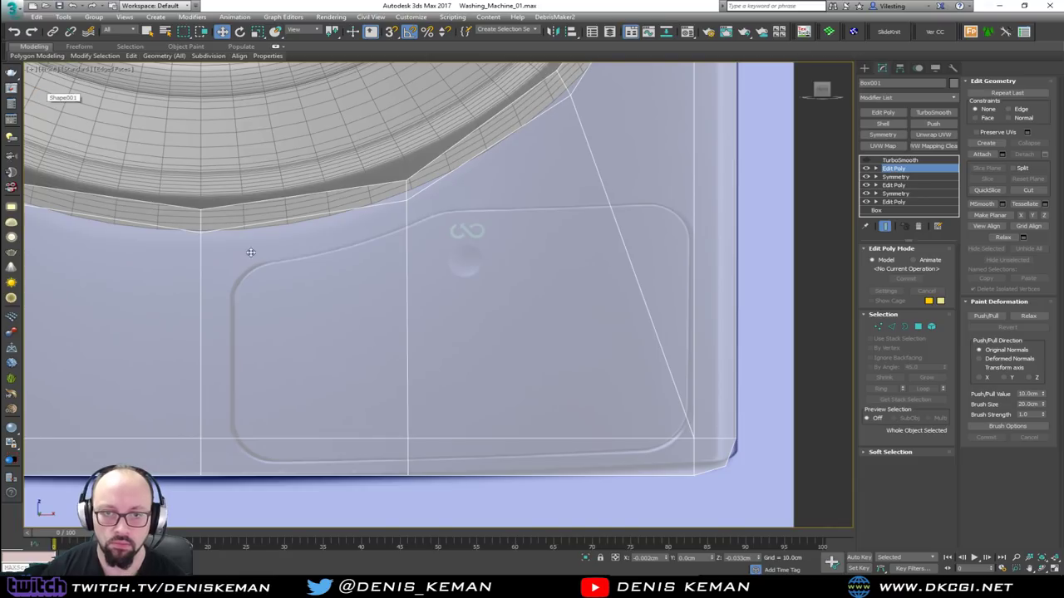
At vertex level, lower the inner and right vertices of the panel's bottom edge loop to just below the reference hatch outline.
key("1")
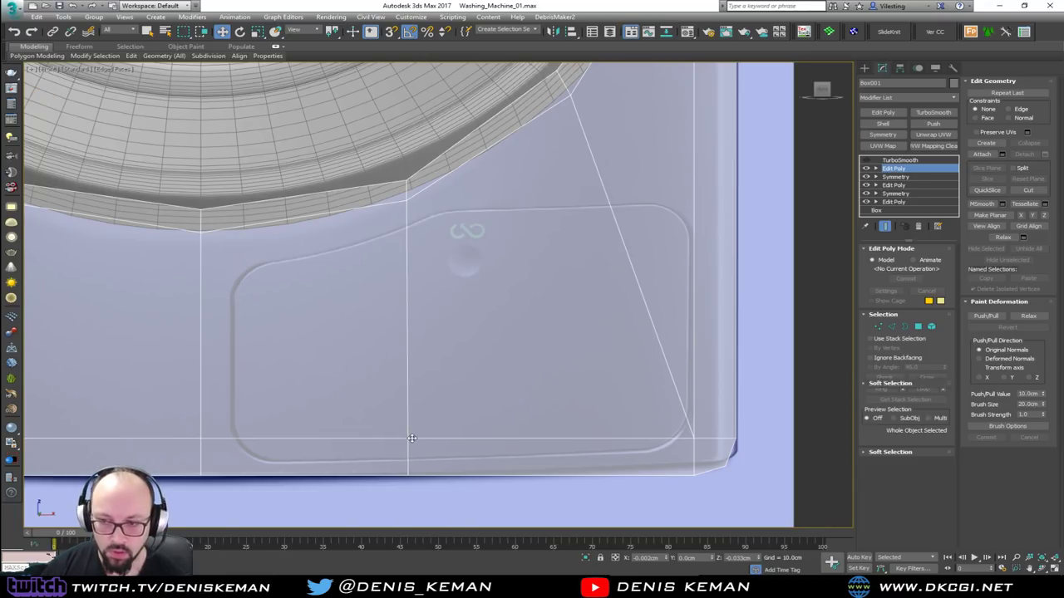
left_click_drag(190, 413, 458, 457)
left_click_drag(304, 426, 304, 433)
key("ctrl+z")
scroll(297, 420, "down", 3)
middle_click_drag(297, 420, 557, 382)
left_click_drag(426, 372, 376, 402)
middle_click_drag(550, 380, 381, 339)
scroll(374, 340, "up", 3)
left_click_drag(305, 342, 303, 369)
left_click_drag(781, 354, 797, 379)
left_click(399, 364)
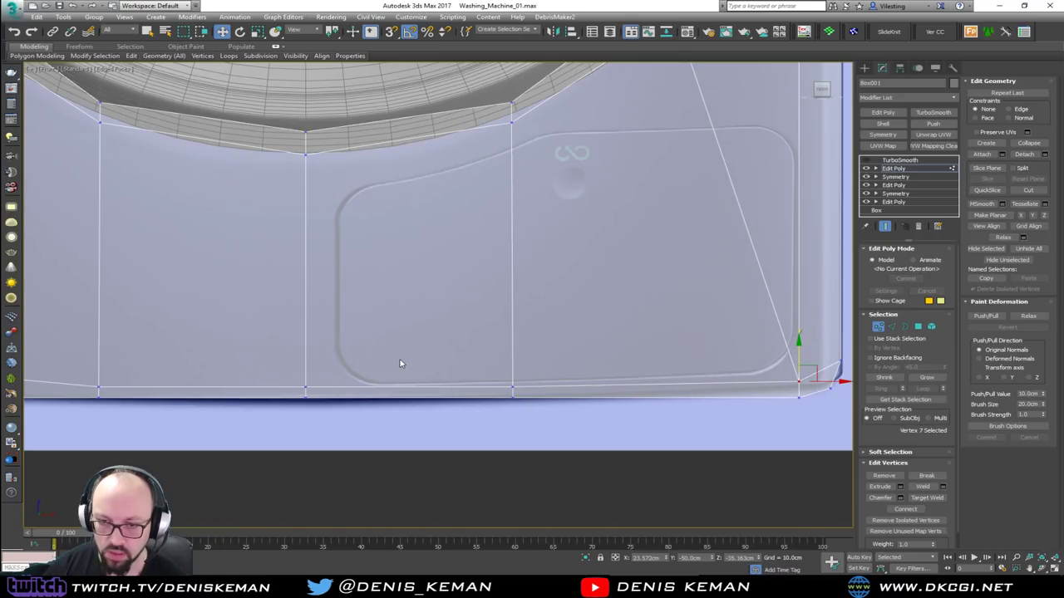
Cut edges along the hatch's lower outline, from its lower-left rounded corner across to its lower-right corner.
scroll(344, 379, "up", 2)
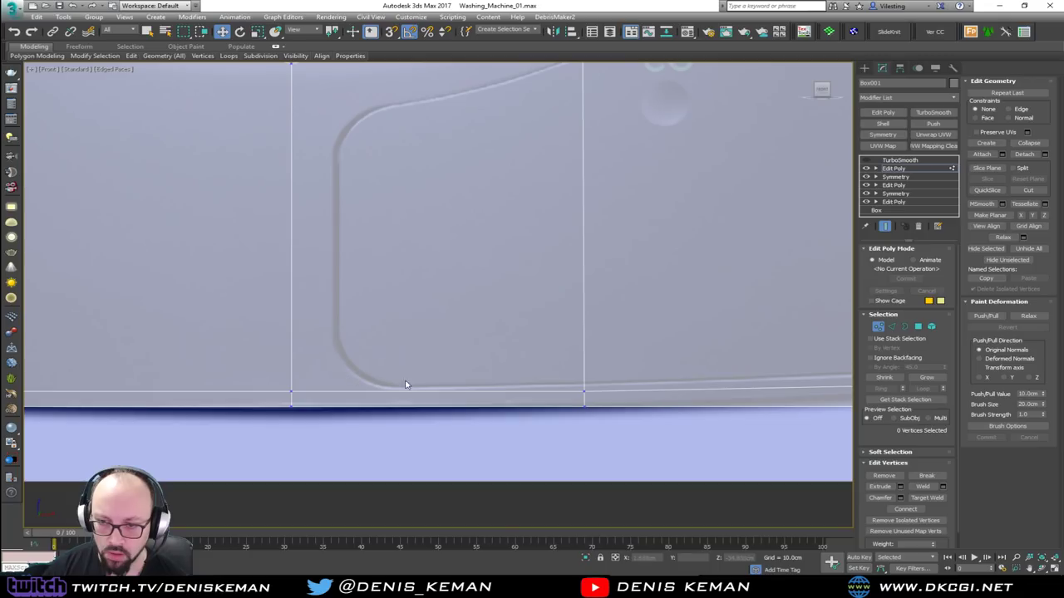
key("alt+c")
left_click(334, 342)
left_click(381, 385)
middle_click_drag(669, 360, 479, 362)
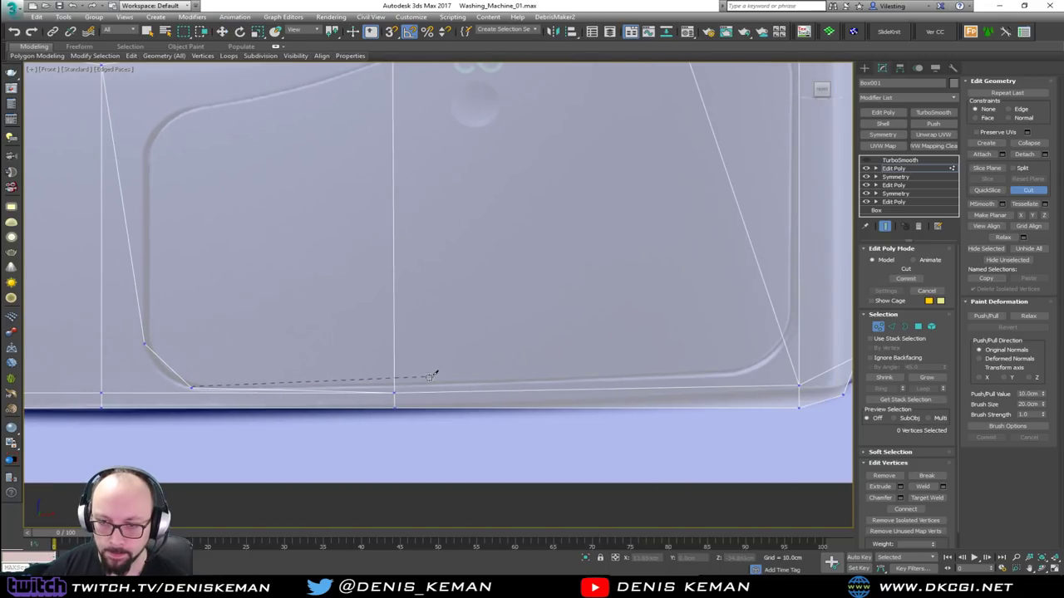
left_click(394, 385)
left_click(738, 372)
left_click(783, 341)
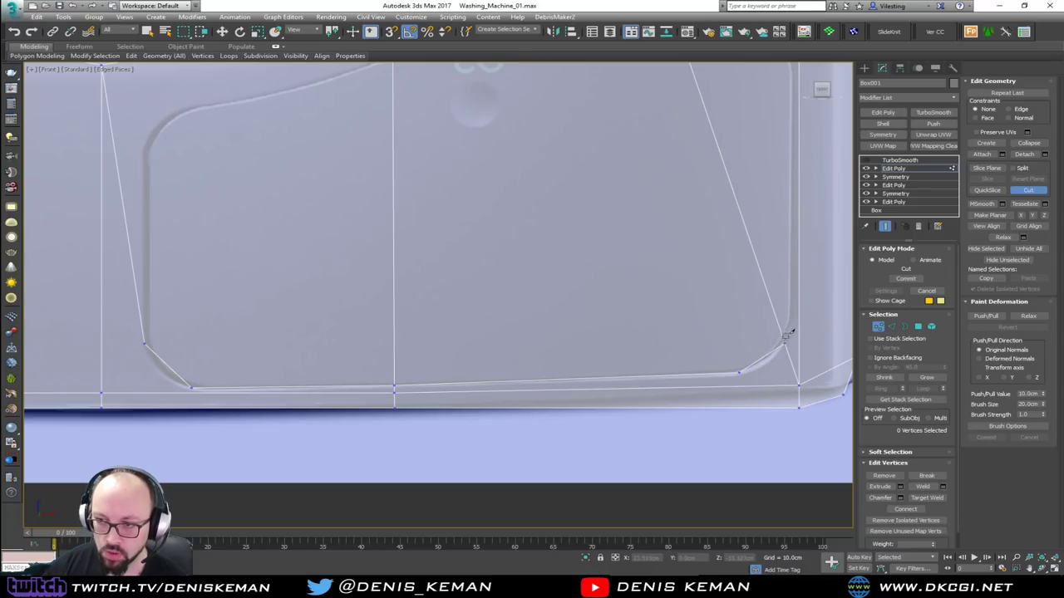
Continue the cut up the hatch's right side and around its upper-right rounded corner.
left_click(791, 280)
middle_click_drag(794, 201, 733, 386)
left_click(734, 257)
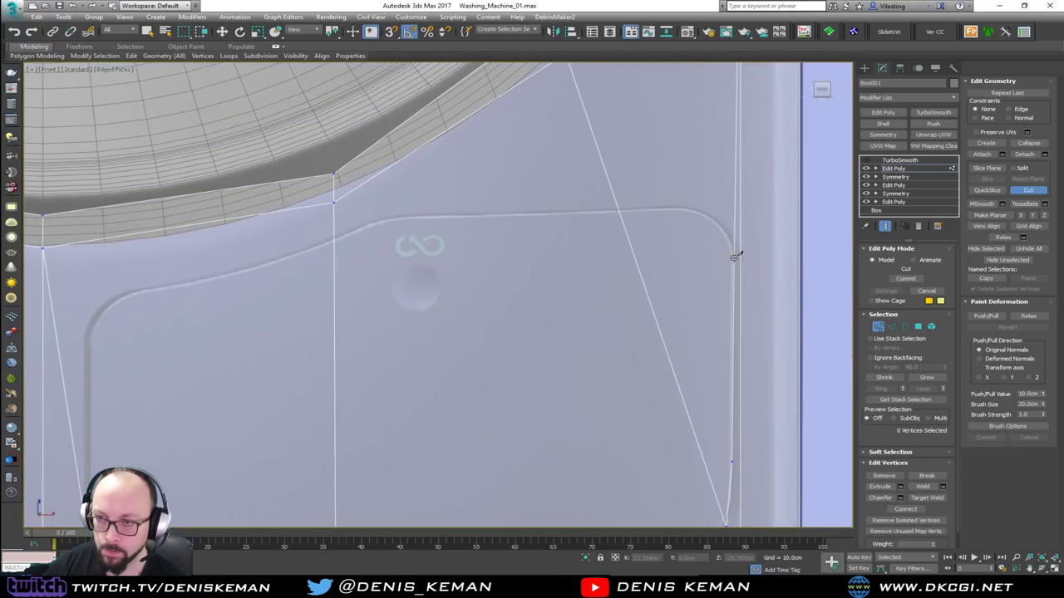
left_click(720, 223)
left_click(682, 207)
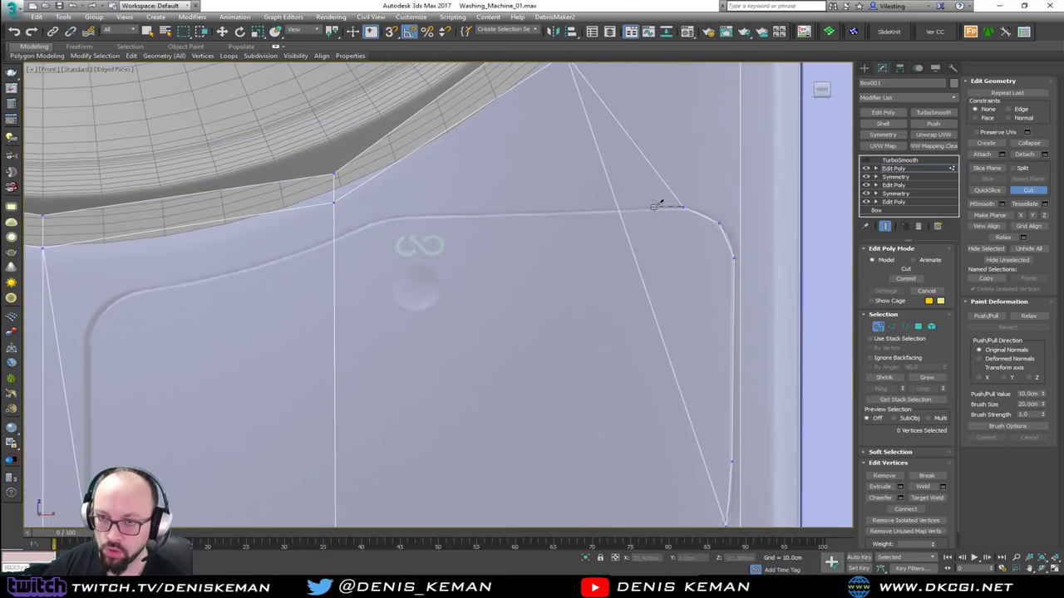
Continue the cut along the hatch's sloping top edge and around its upper-left corner, closing the outline down the left side.
left_click(386, 217)
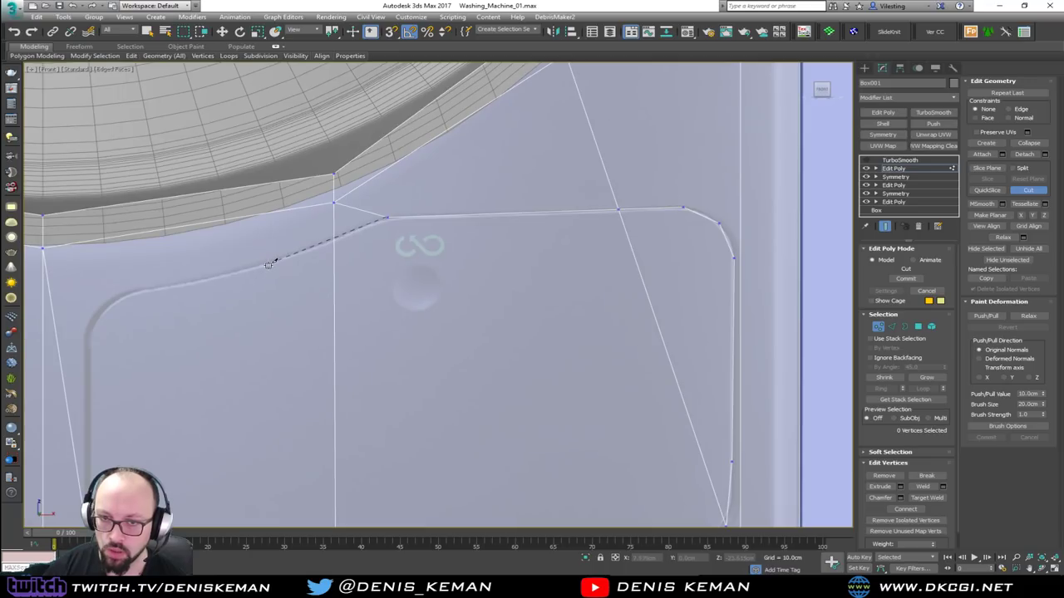
left_click(262, 266)
left_click(135, 294)
left_click(95, 313)
left_click(85, 344)
middle_click_drag(99, 361, 313, 183)
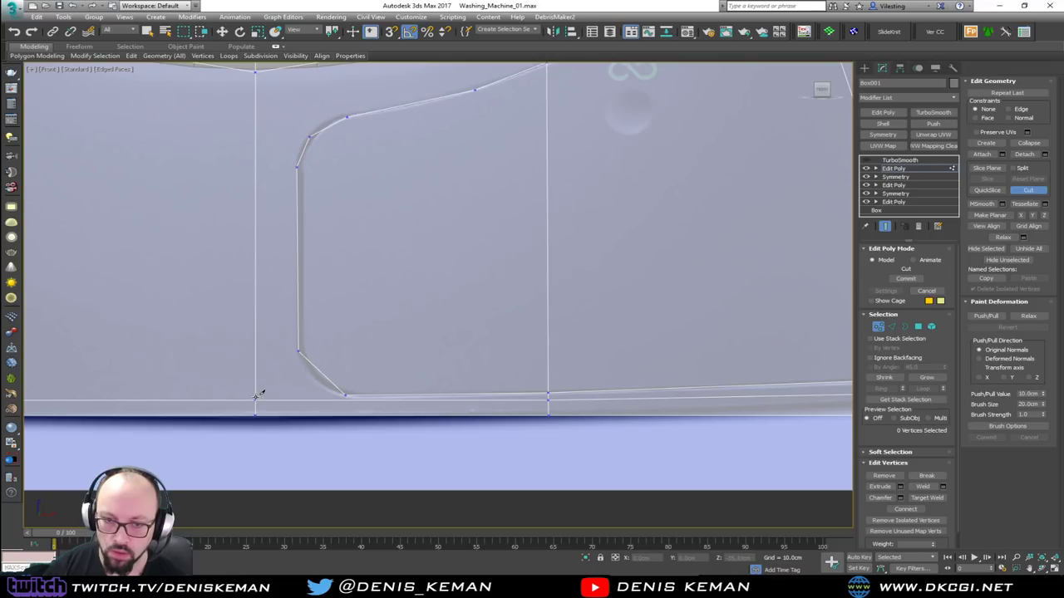
Cut an edge from the bottom loop to the hatch's lower-left corner and move the new vertex onto the rounded outline.
left_click(256, 400)
left_click(325, 375)
key("w")
left_click(325, 374)
left_click_drag(339, 361, 325, 366)
left_click(316, 237)
Connect the door opening's bottom-centre vertex to the vertex on the hatch's upper-left rounded corner.
middle_click_drag(316, 238, 338, 359)
left_click(276, 201)
left_click(331, 266, "ctrl")
left_click(369, 305)
Cut a horizontal edge line from the upper end of the hatch's left side across to the panel's left edge.
middle_click_drag(370, 307, 620, 276)
scroll(619, 276, "down", 2)
scroll(615, 277, "up", 1)
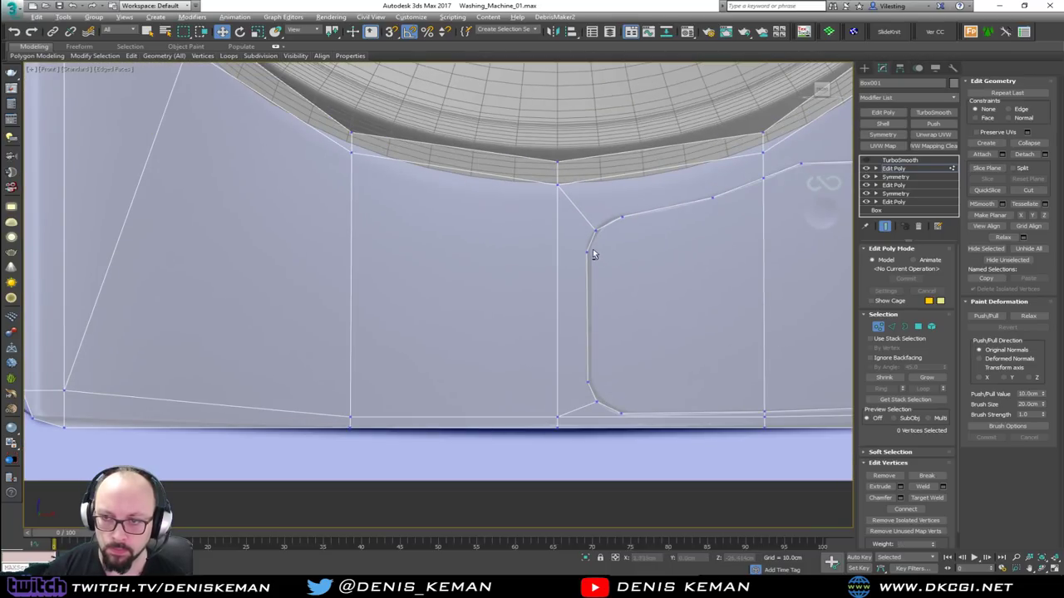
key("alt+c")
left_click(586, 251)
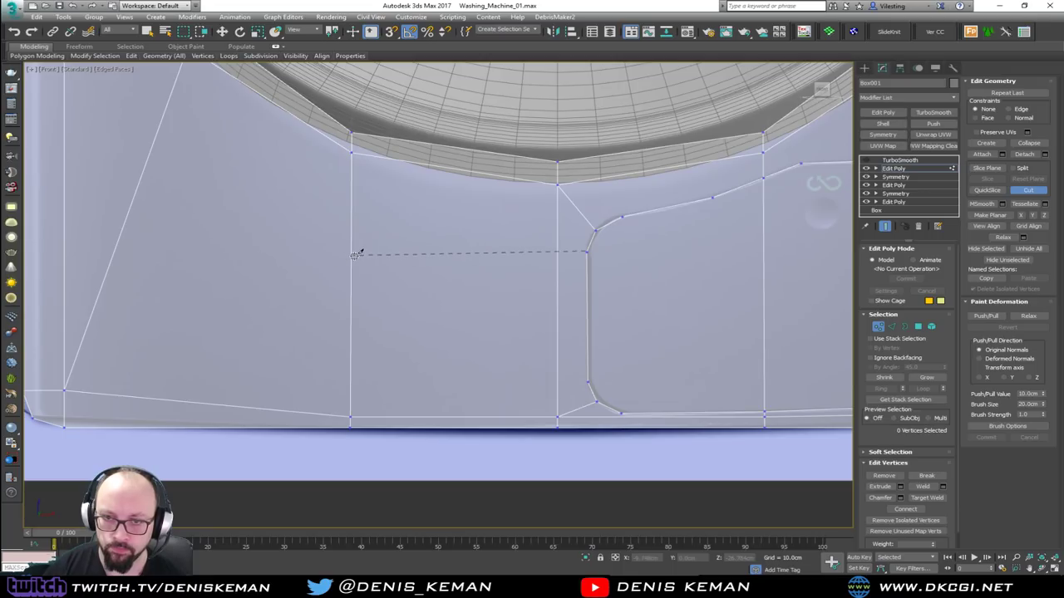
left_click(350, 249)
middle_click_drag(352, 249, 531, 266)
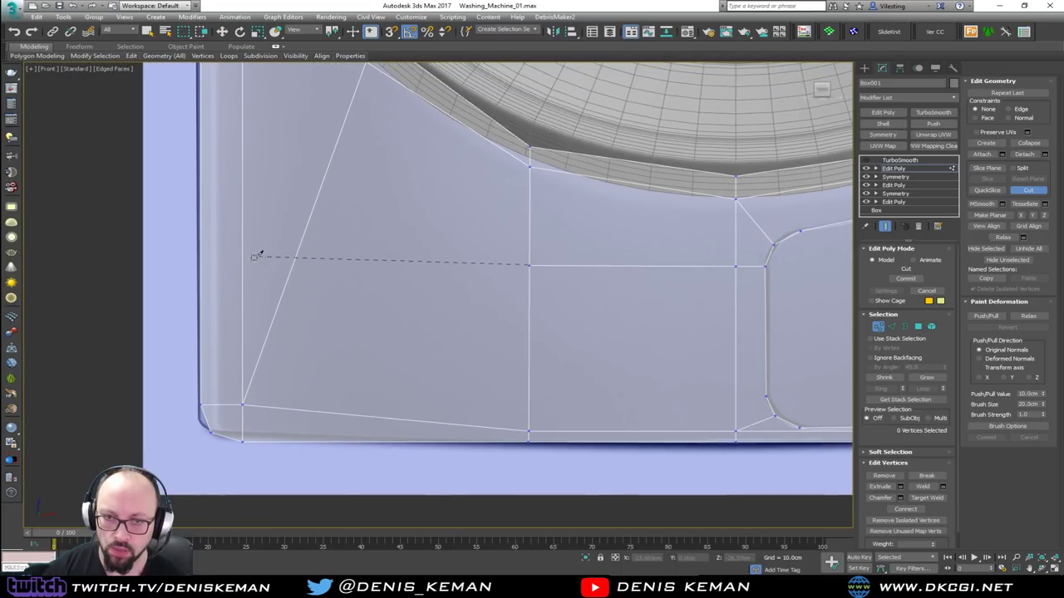
left_click(199, 264)
right_click(201, 262)
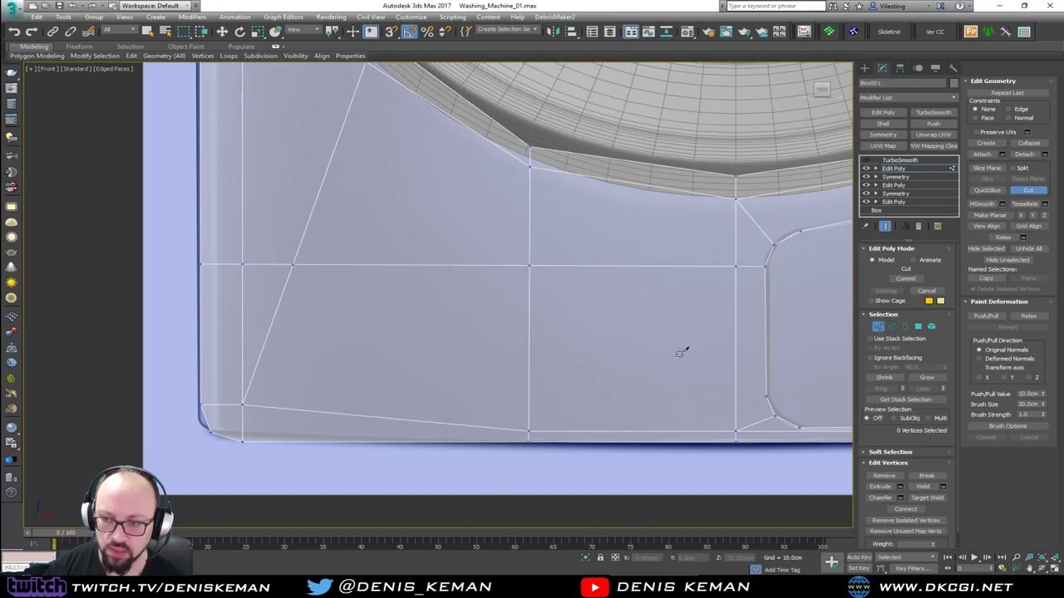
Cut a second edge line from the lower end of the hatch's left side to the panel's left edge.
left_click(766, 394)
left_click(529, 359)
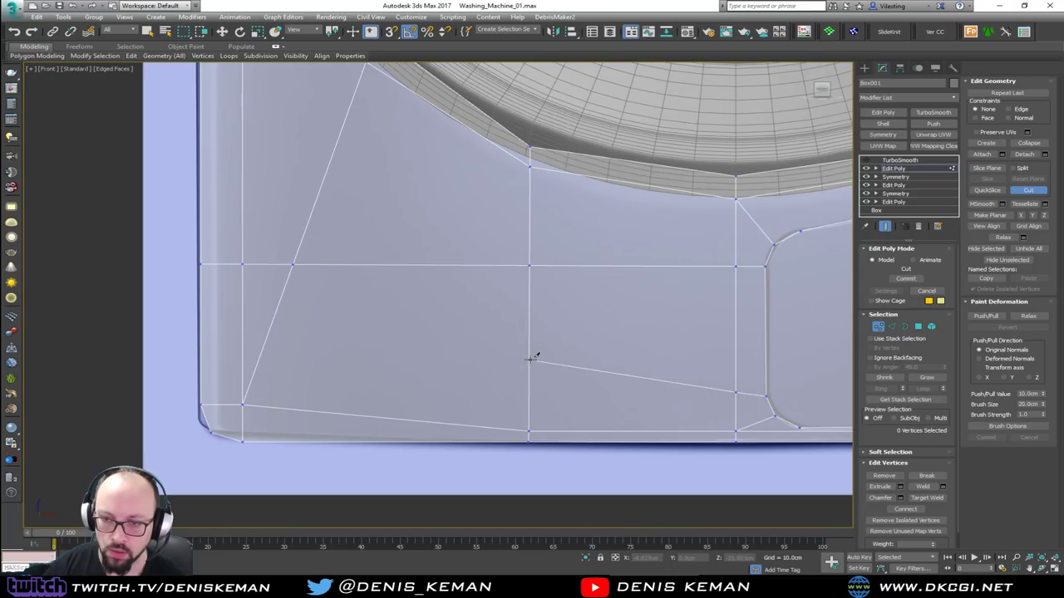
left_click(199, 349)
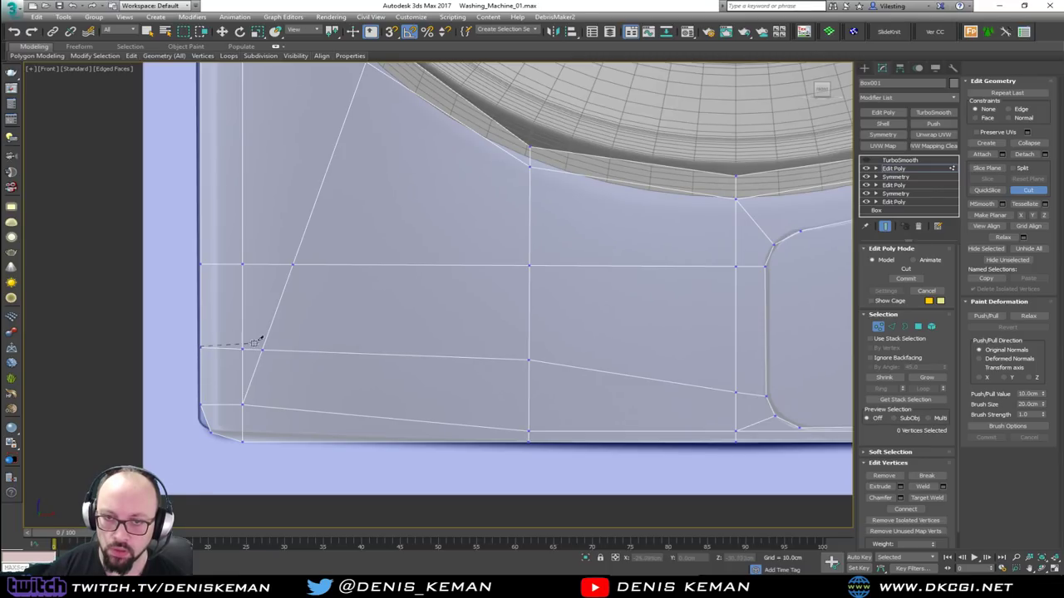
right_click(336, 281)
Connect the lower-left door opening vertex to the intersection of the upper cut and the panel's vertical side loop.
middle_click_drag(268, 241, 323, 335)
left_click(297, 378)
left_click(419, 175, "ctrl")
key("ctrl+shift+e")
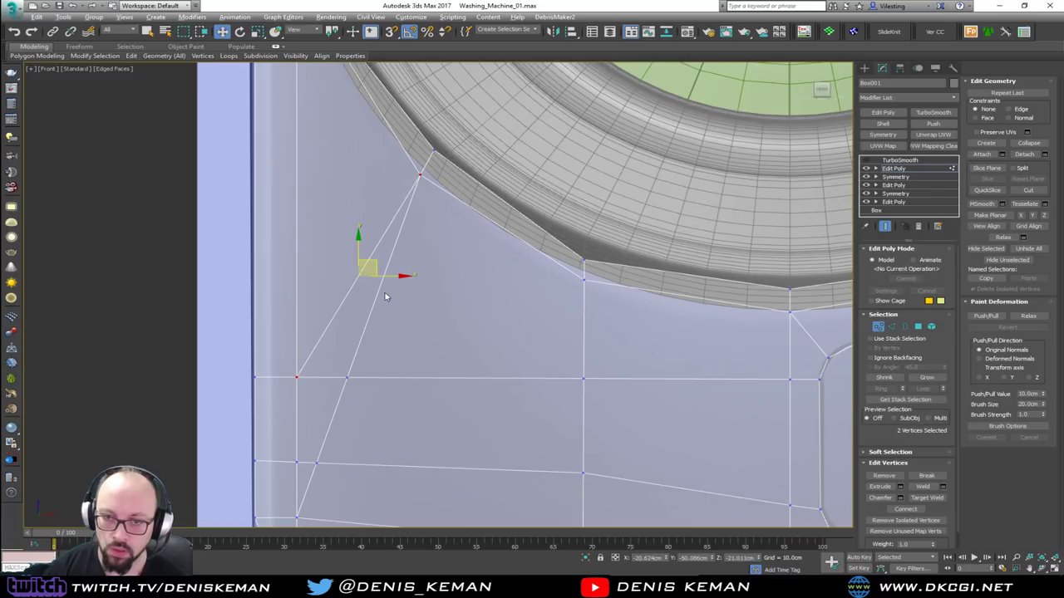
At edge level, remove the old diagonal edges between the door opening and the panel's lower-left corner.
key("2")
double_click(368, 323)
middle_click_drag(369, 323, 402, 282)
scroll(402, 283, "down", 2)
key("BackSpace")
Connect the lower-right door opening vertex to the hatch outline vertex where its upper side meets the upper-right corner.
middle_click_drag(700, 333, 326, 291)
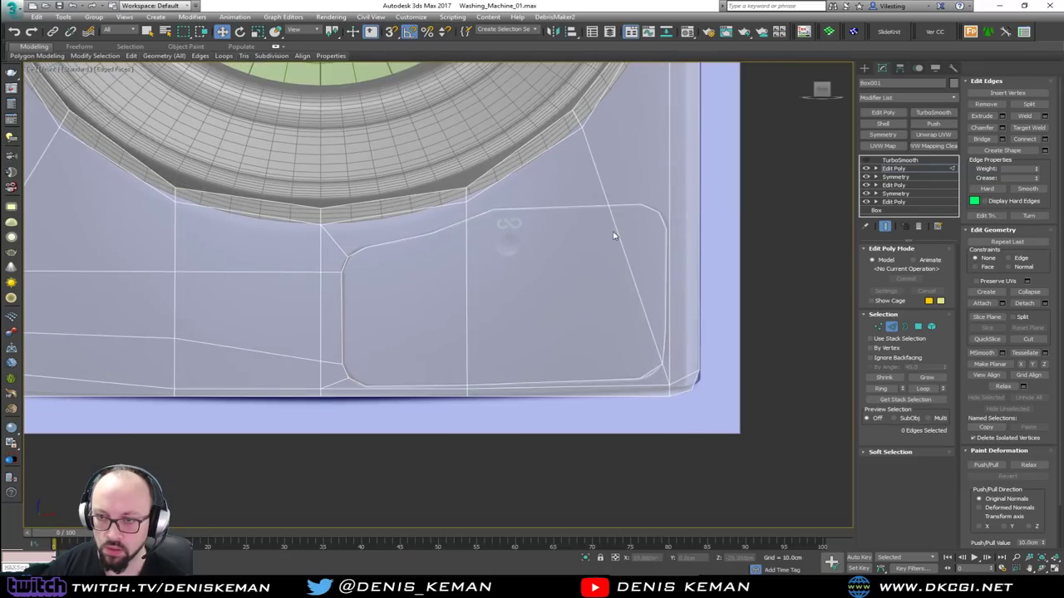
middle_click_drag(613, 237, 520, 307)
key("1")
left_click(548, 280)
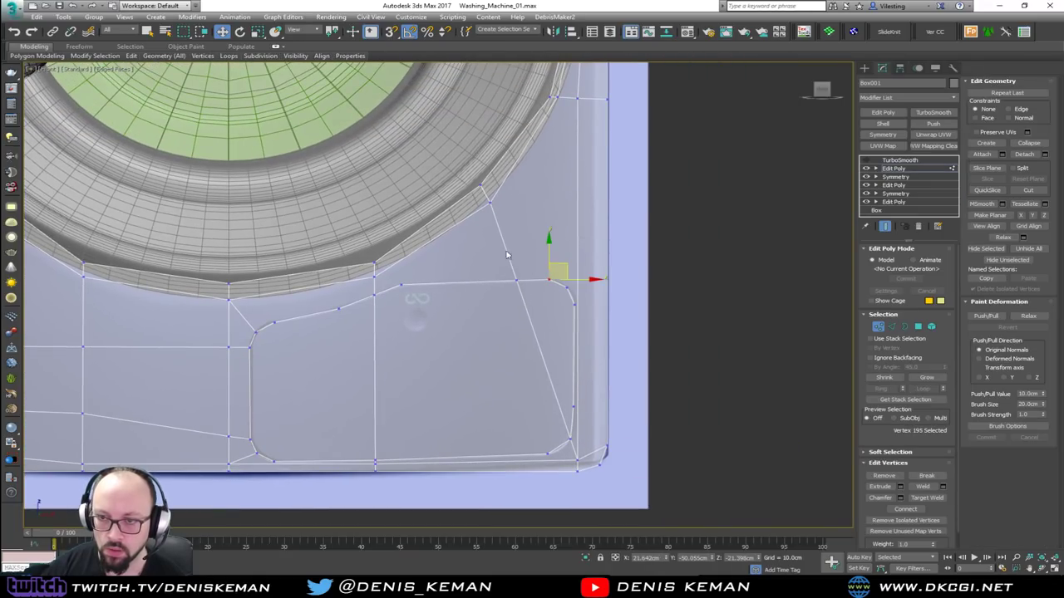
left_click(490, 203, "ctrl")
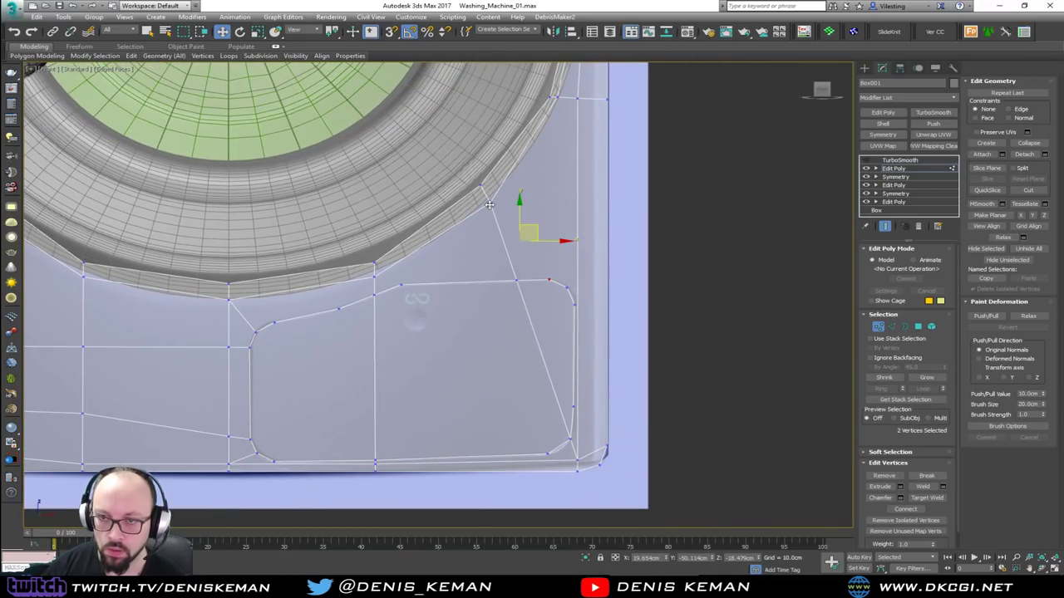
At edge level, remove the old diagonal edges running from the door opening through the hatch to the panel's lower-right corner.
key("2")
double_click(514, 270)
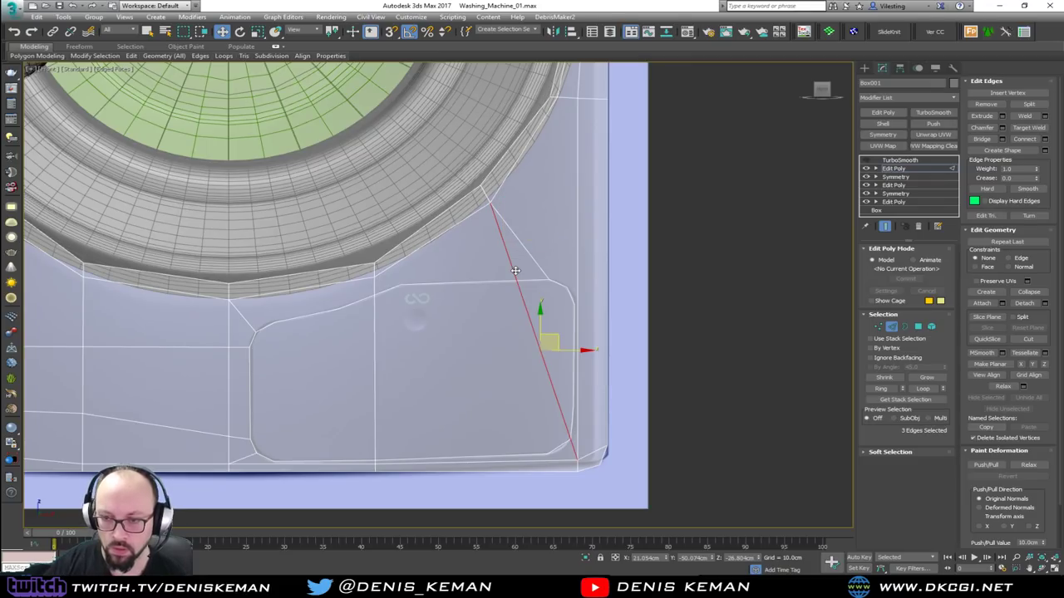
key("ctrl+BackSpace")
Cut an edge from the panel's lower-right corner to the hatch's corner edge and move the new vertex outward onto the rounded reference corner.
key("1")
scroll(578, 449, "up", 2)
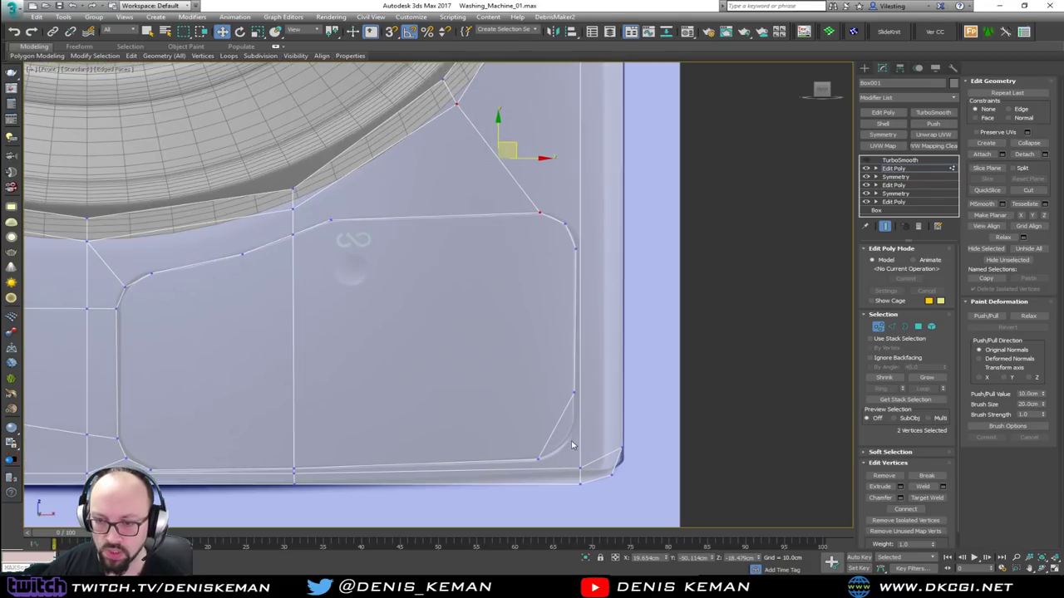
key("alt+c")
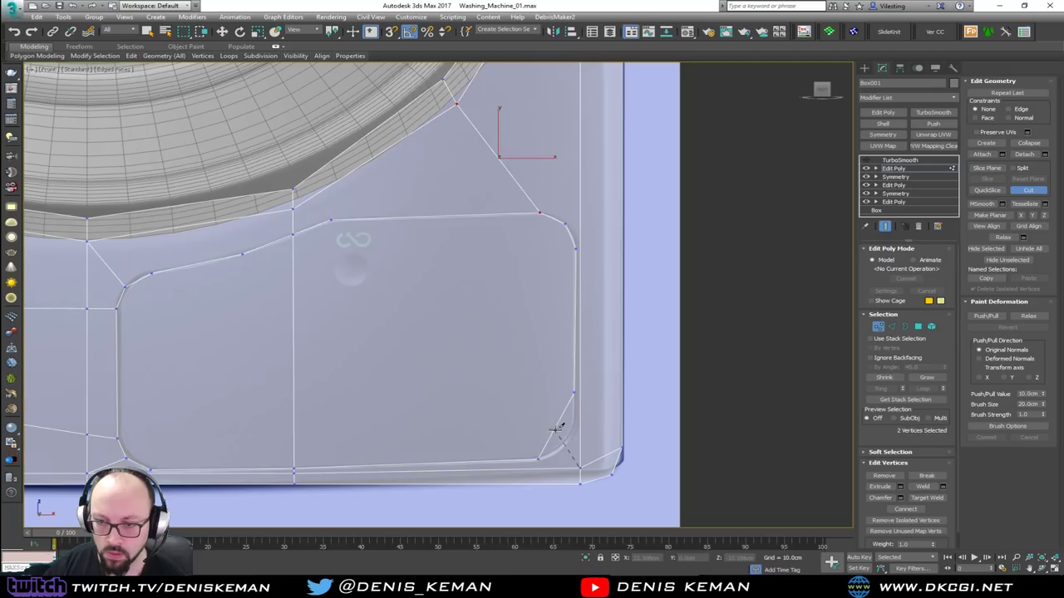
key("w")
left_click(555, 430)
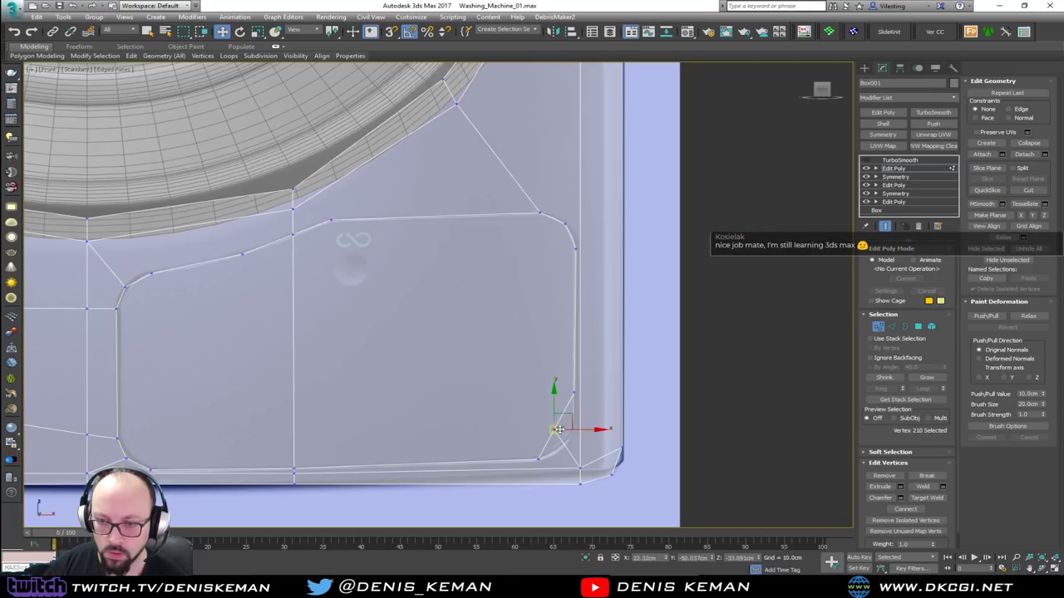
left_click_drag(571, 416, 582, 431)
left_click(603, 400)
Cut a horizontal edge from the lower end of the hatch's right side to the panel's right edge and lower its three vertices.
scroll(603, 400, "up", 2)
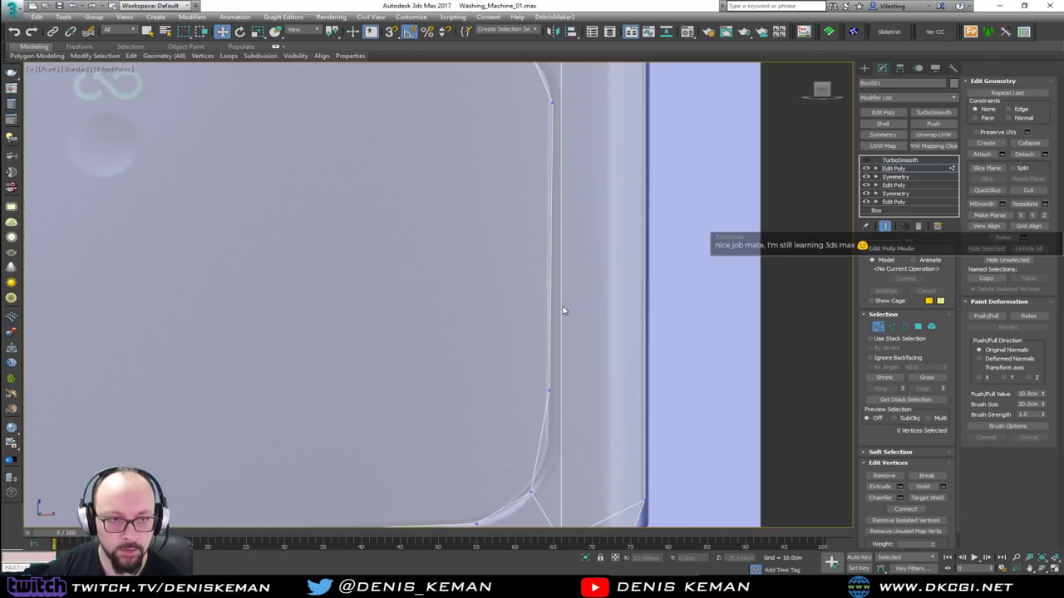
middle_click_drag(563, 328, 563, 292)
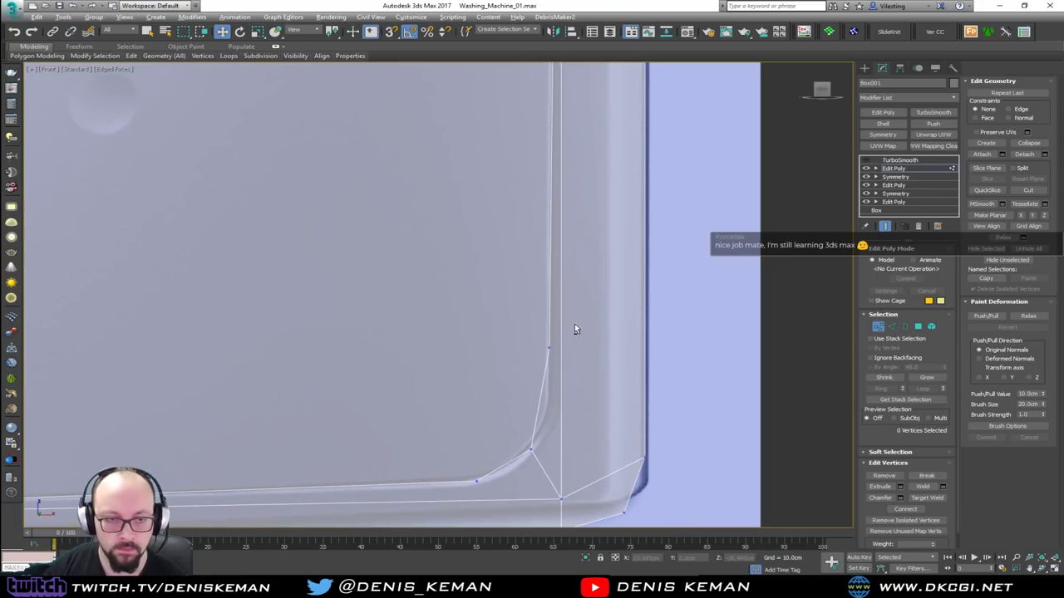
key("alt+c")
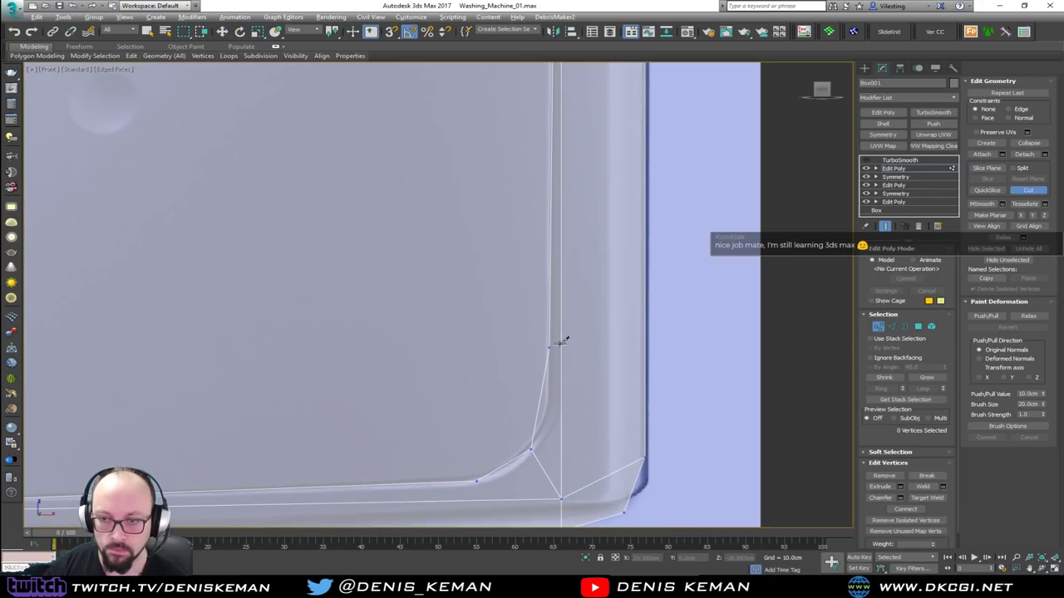
left_click(646, 349)
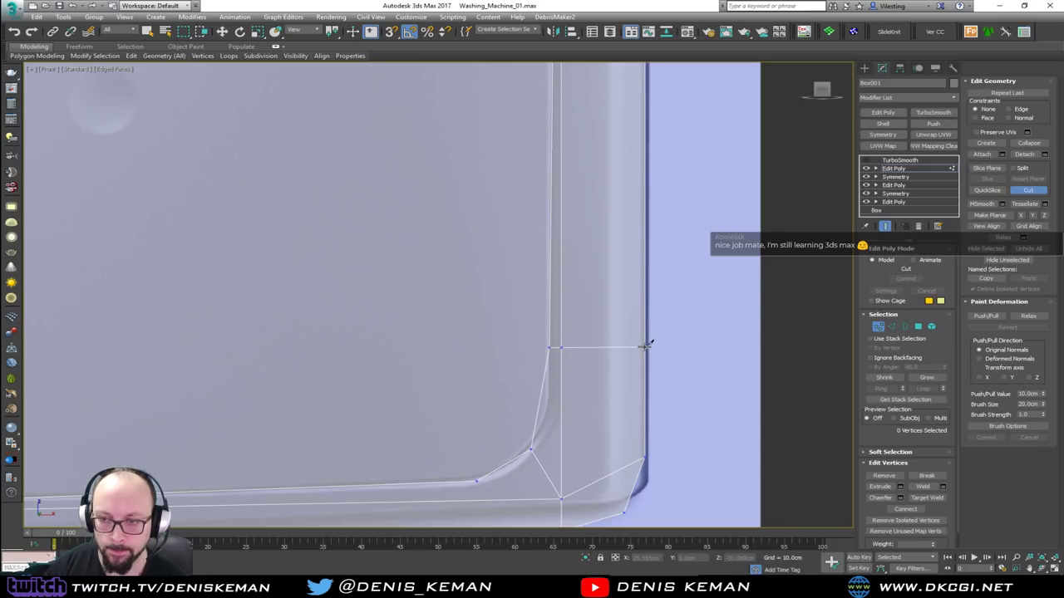
right_click(577, 352)
left_click_drag(707, 377, 707, 376)
left_click_drag(586, 324, 585, 378)
Cut a vertical edge from the right end of the hatch's lower side down to the panel's bottom edge.
middle_click_drag(514, 405, 562, 280)
key("alt+c")
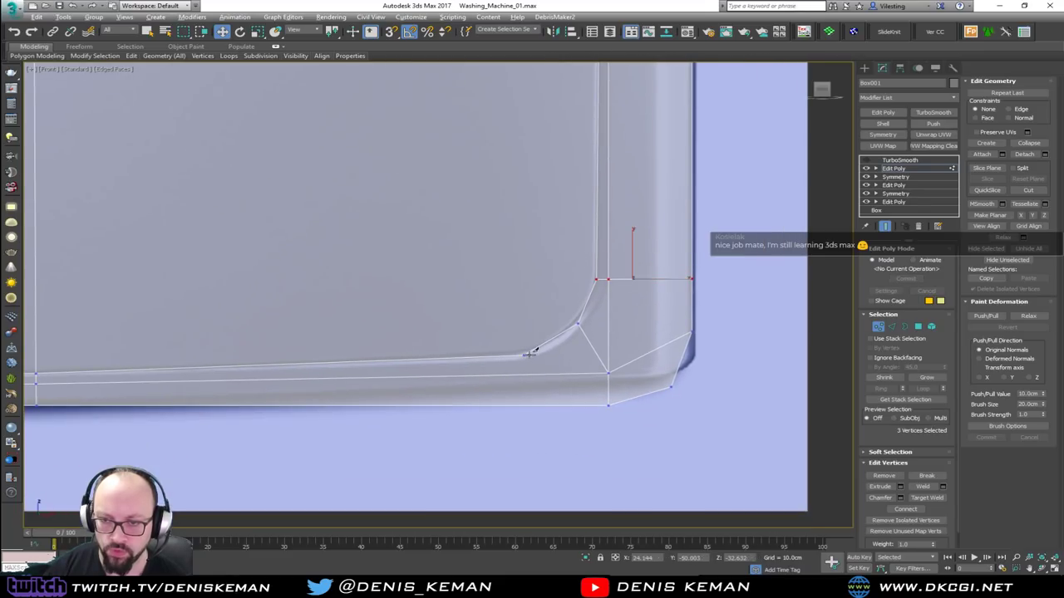
left_click(523, 407)
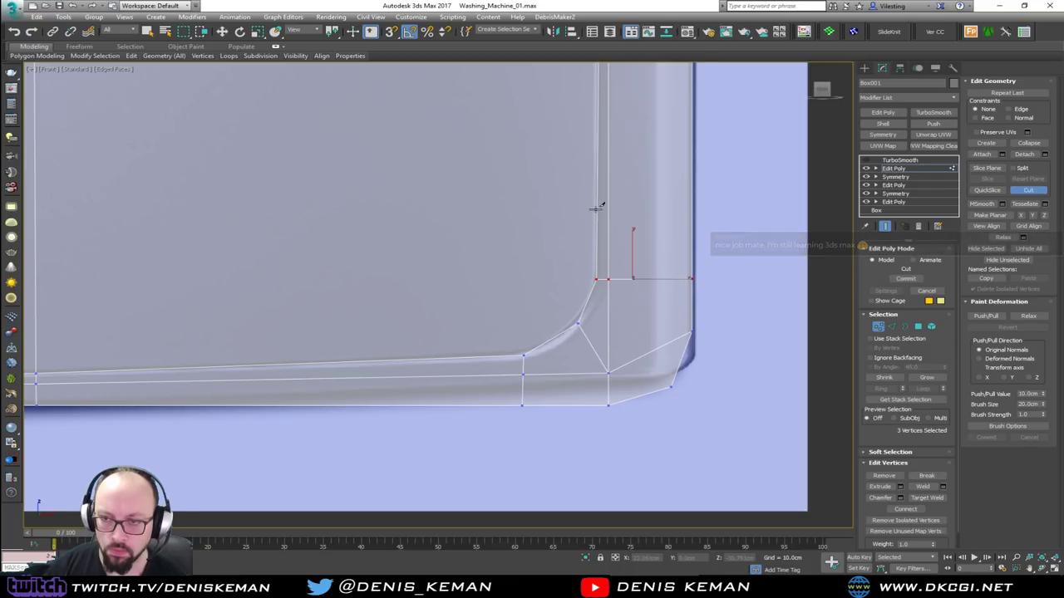
Cut a horizontal edge from the upper end of the hatch's right side to the panel's right edge.
middle_click_drag(597, 118, 585, 323)
scroll(584, 321, "down", 2)
scroll(585, 196, "up", 4)
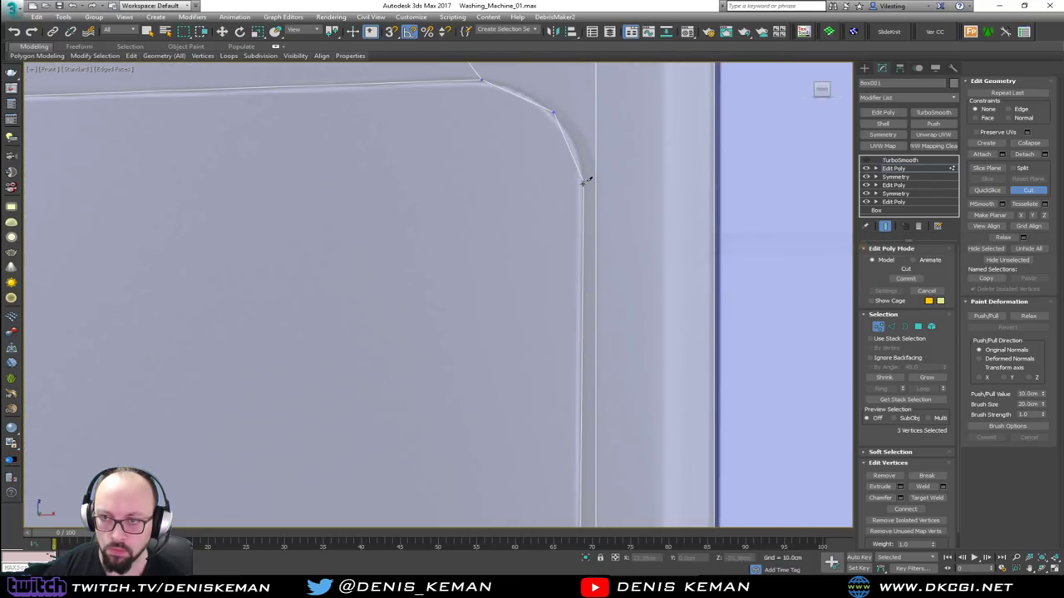
left_click(713, 180)
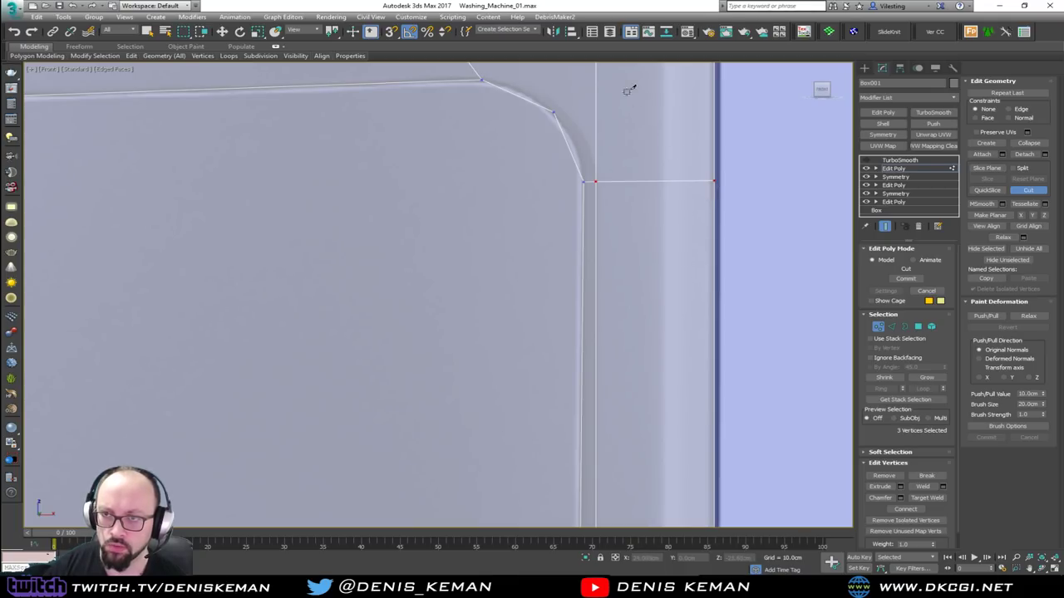
Cut two more edge lines from the remaining upper-right corner vertices of the hatch across to the panel's right edge.
middle_click_drag(629, 90, 582, 339)
scroll(582, 339, "down", 2)
scroll(536, 352, "down", 5)
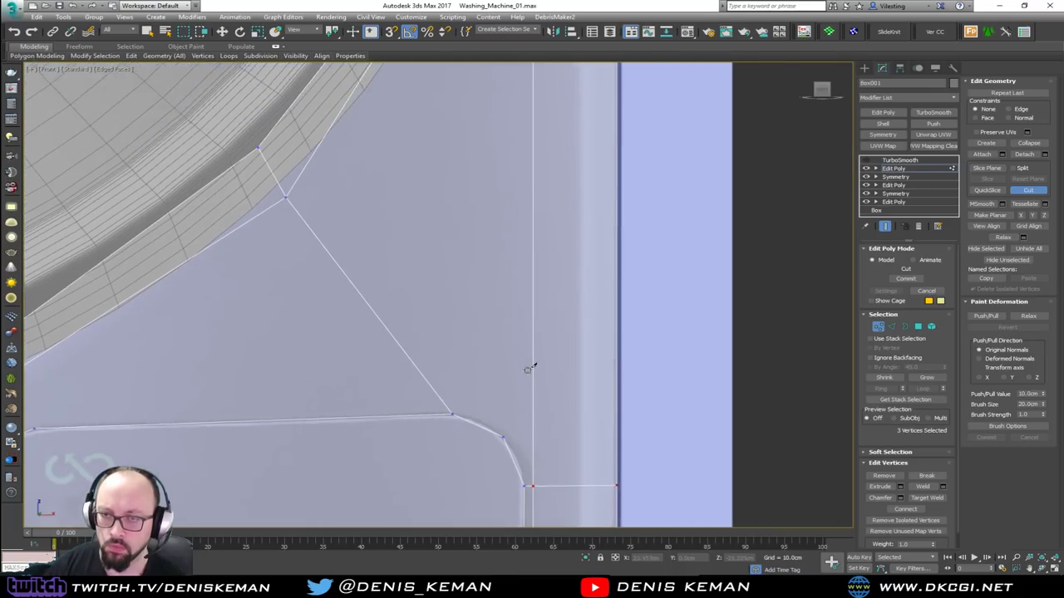
scroll(524, 398, "up", 5)
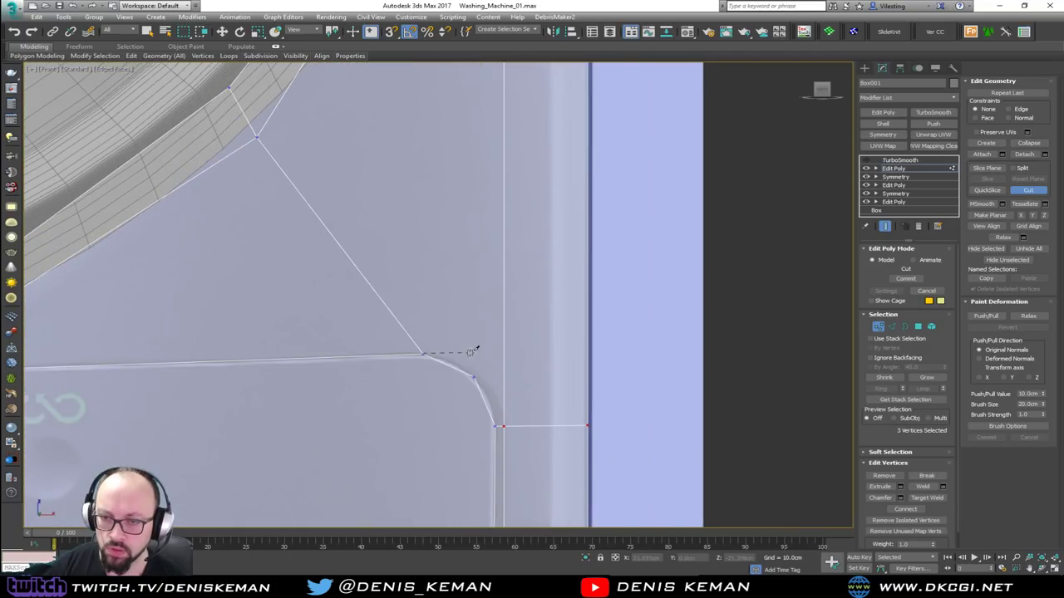
left_click(503, 355)
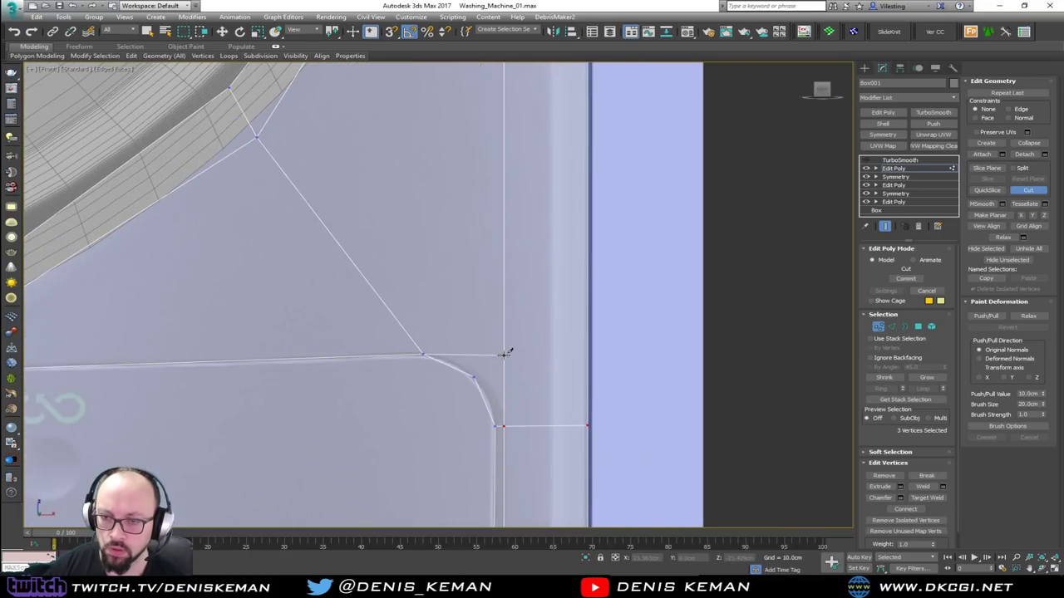
left_click(587, 355)
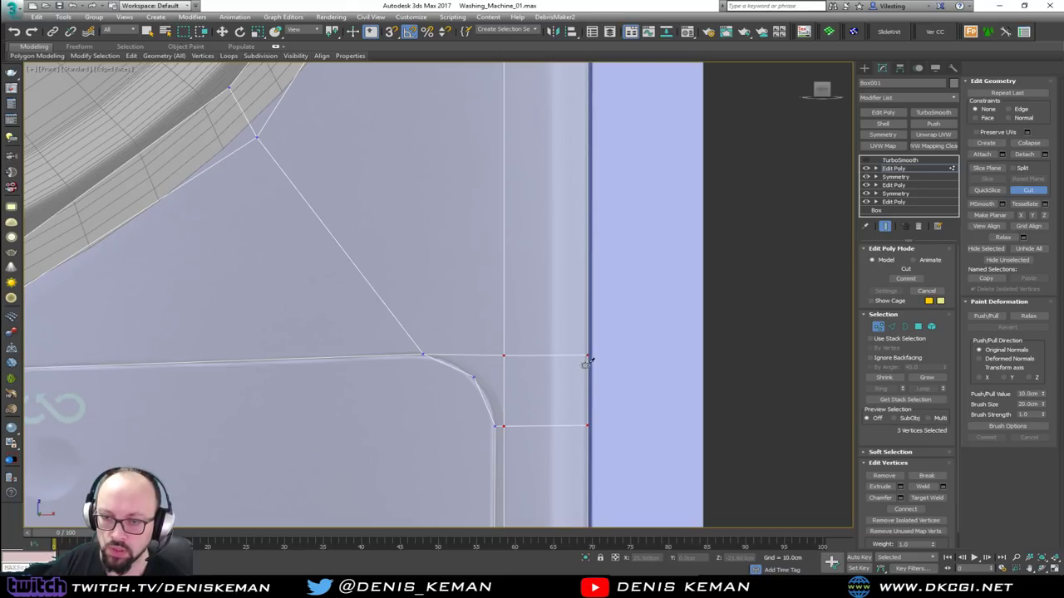
left_click(503, 380)
left_click(587, 380)
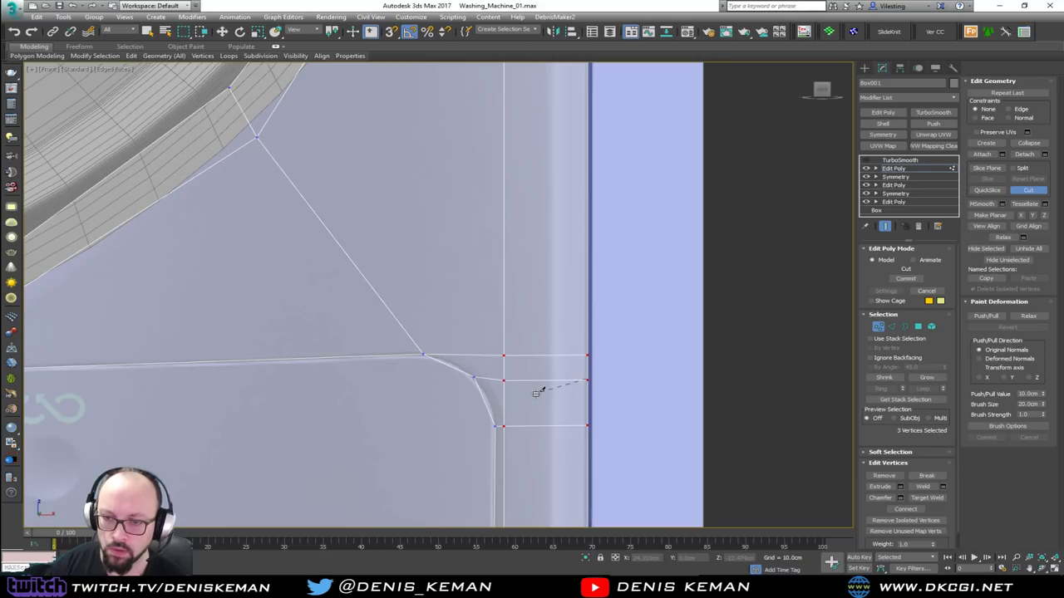
right_click(478, 395)
Connect the door opening's two lower vertices to the nearby vertices along the hatch's upper-left corner and sloped upper side.
middle_click_drag(394, 389, 667, 211)
scroll(665, 211, "down", 2)
middle_click_drag(434, 197, 485, 242)
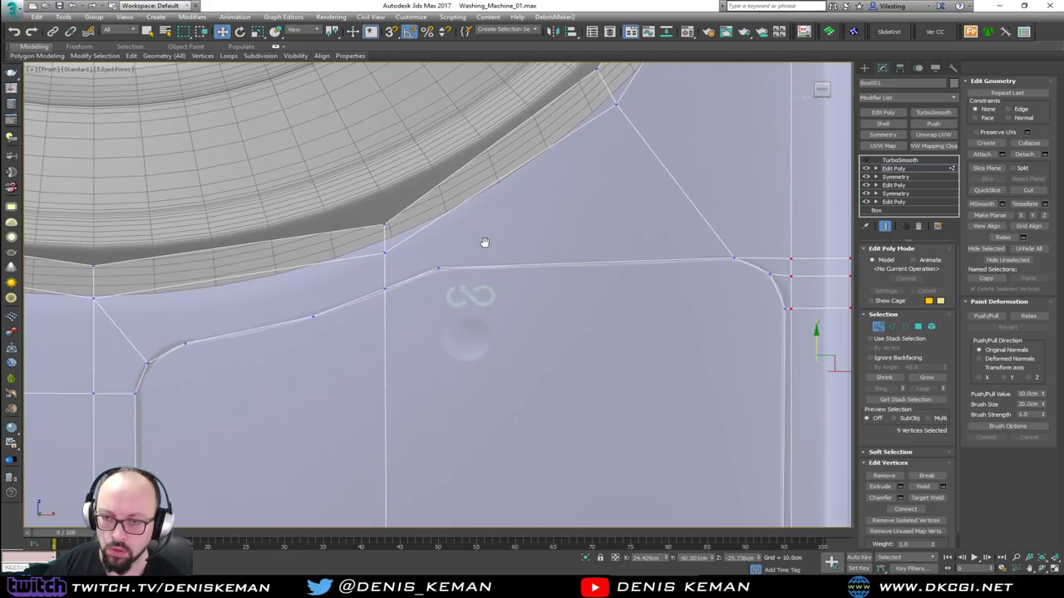
middle_click_drag(384, 288, 566, 247)
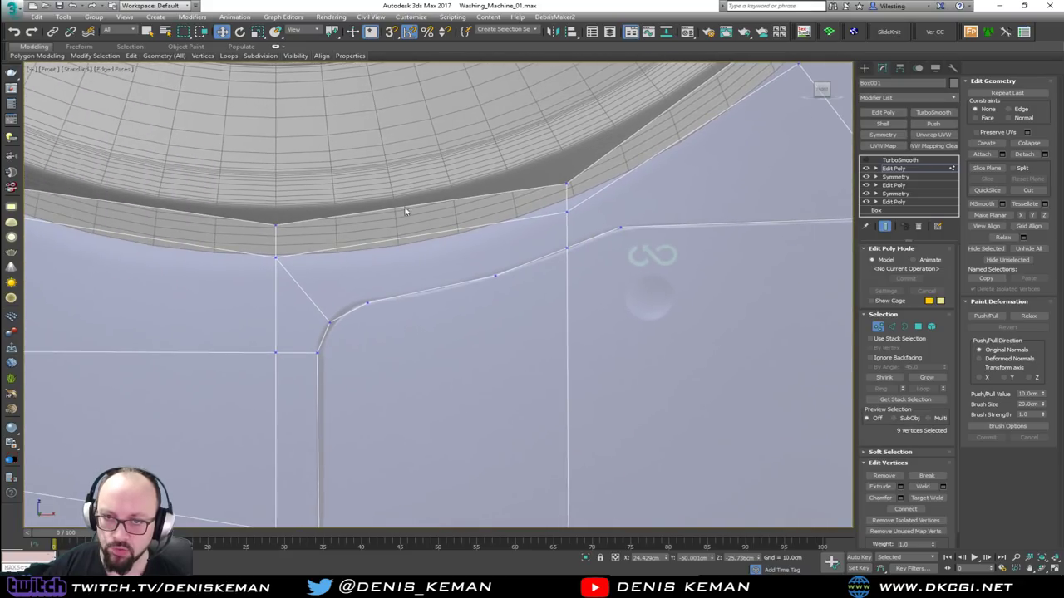
left_click(276, 257)
left_click(367, 301, "ctrl")
key("ctrl+shift+e")
left_click(494, 276)
left_click(566, 215, "ctrl")
key("ctrl+shift+e")
left_click(620, 226)
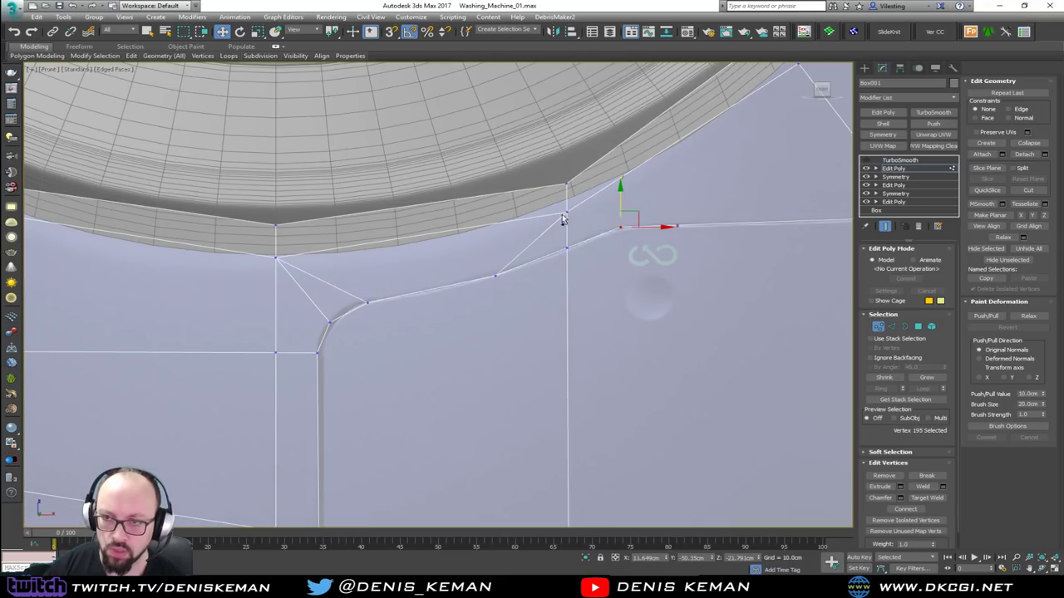
At edge level, remove the short edge above the hatch's slope and the vertical edge crossing the hatch.
key("2")
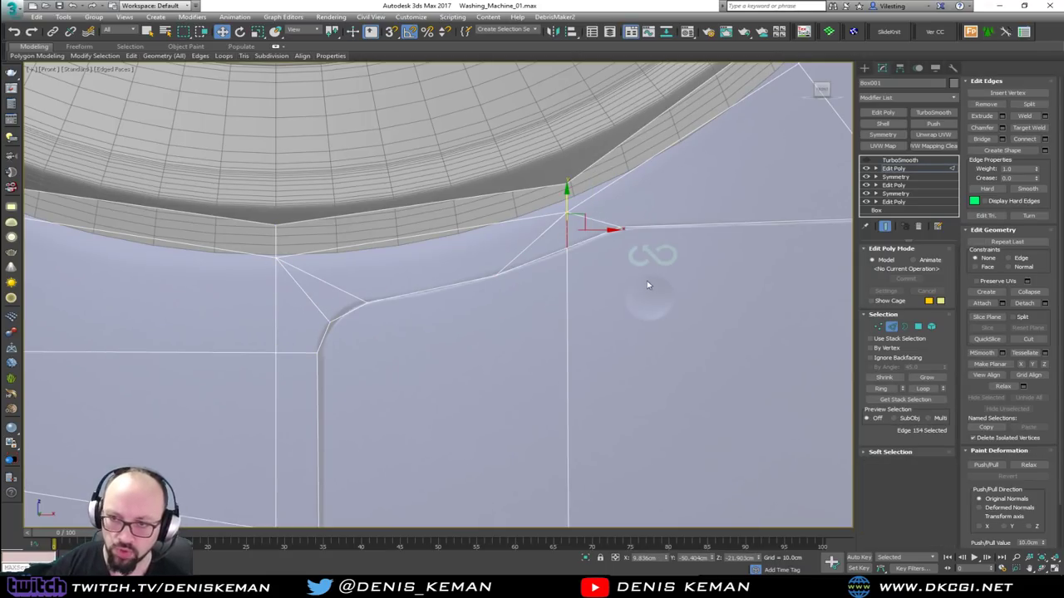
scroll(641, 285, "down", 3)
double_click(602, 297)
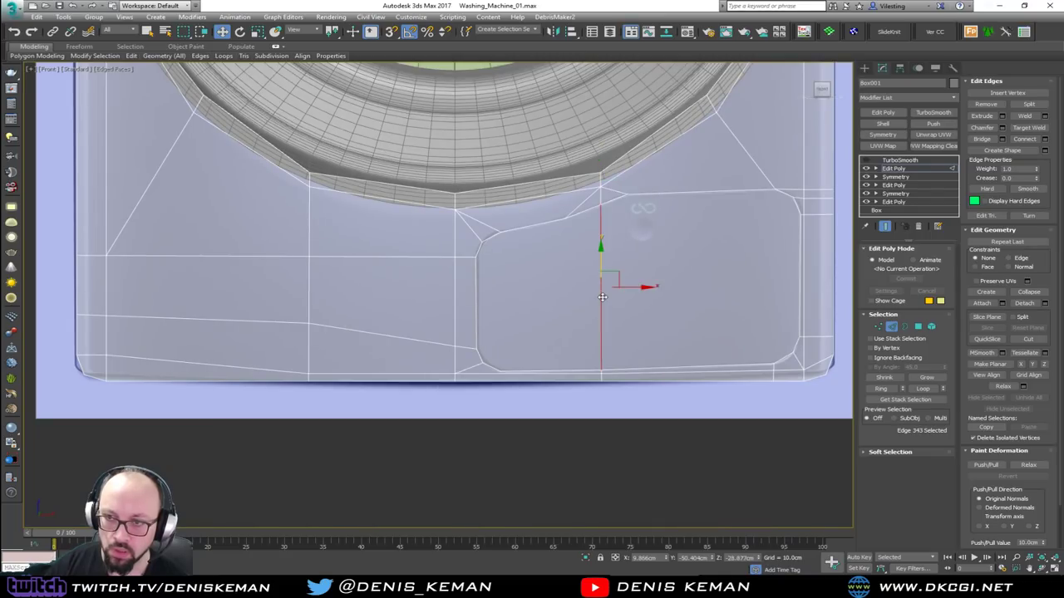
key("ctrl+BackSpace")
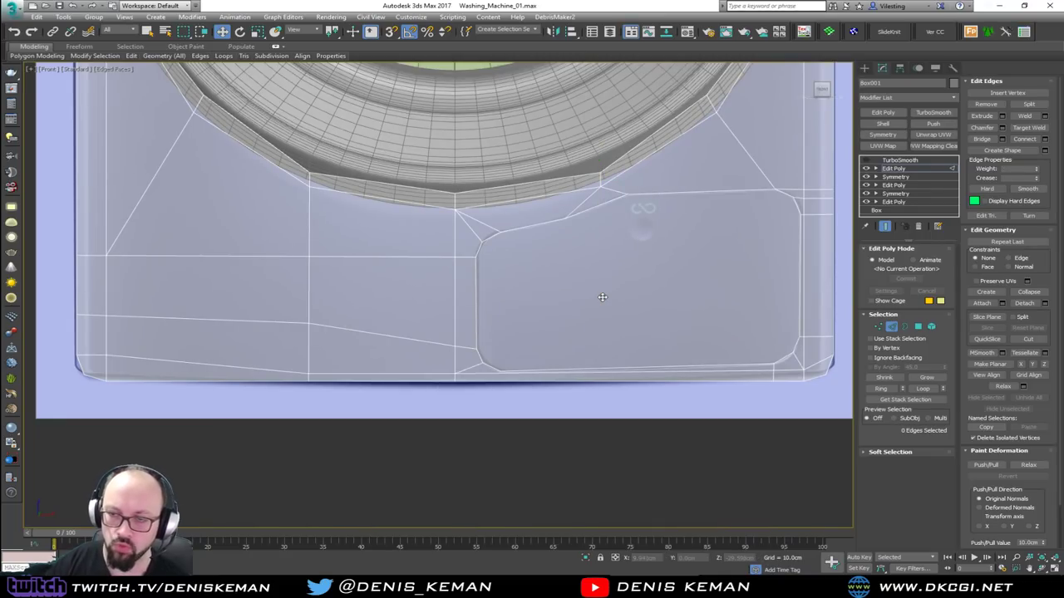
Delete the polygon inside the hatch outline to open a hole in the front panel.
key("4")
left_click(611, 280)
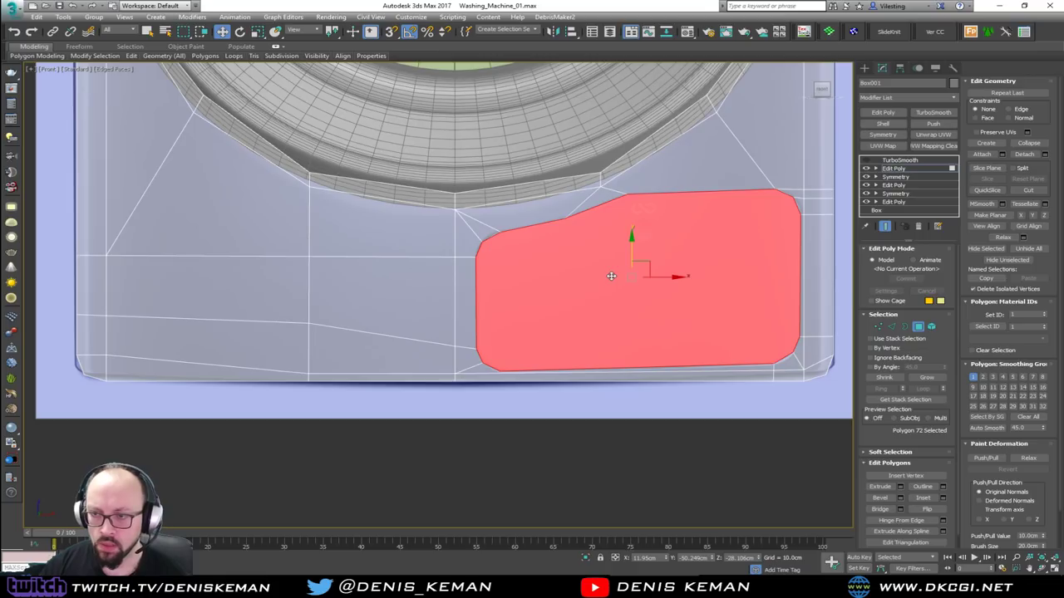
key("Delete")
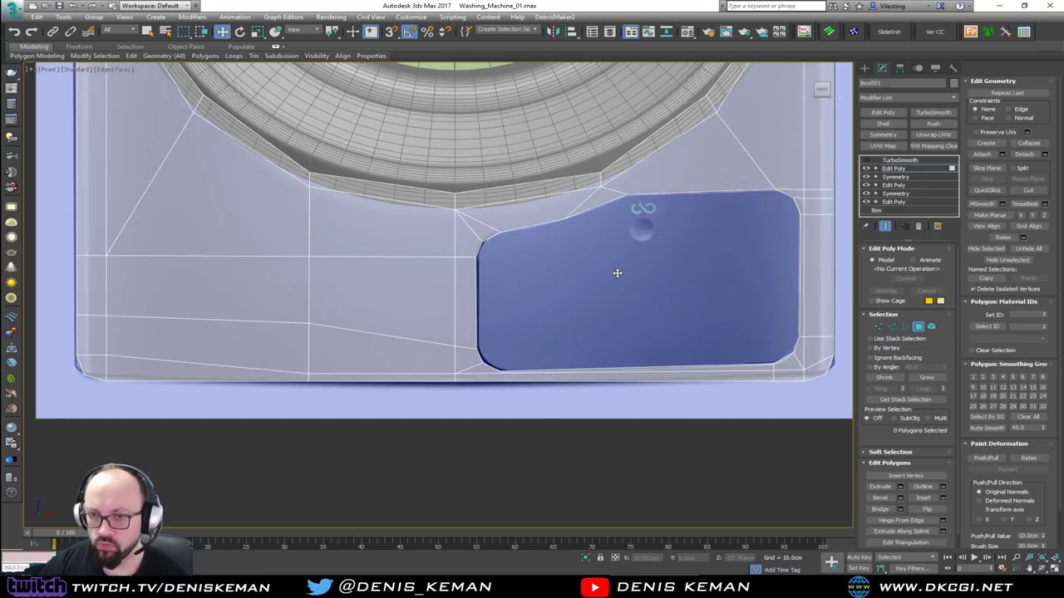
Select the hatch hole's border and extend it slightly inward and back into the panel with new edge rings.
key("3")
left_click(544, 232)
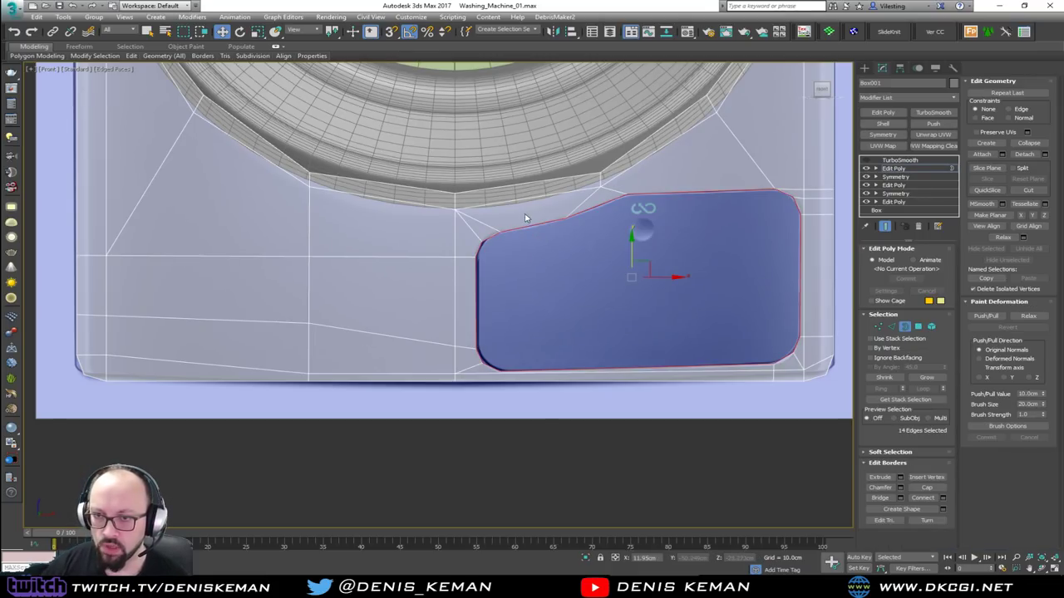
scroll(554, 252, "up", 2)
key("r")
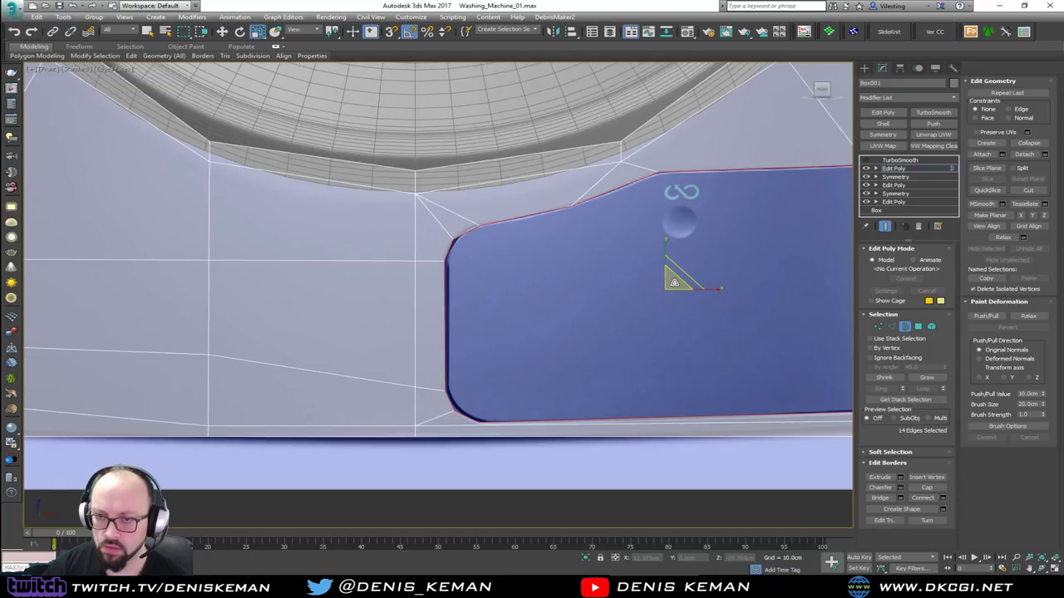
key("alt+w")
middle_click(682, 392)
key("alt+w")
middle_click_drag(682, 391, 502, 325, "alt")
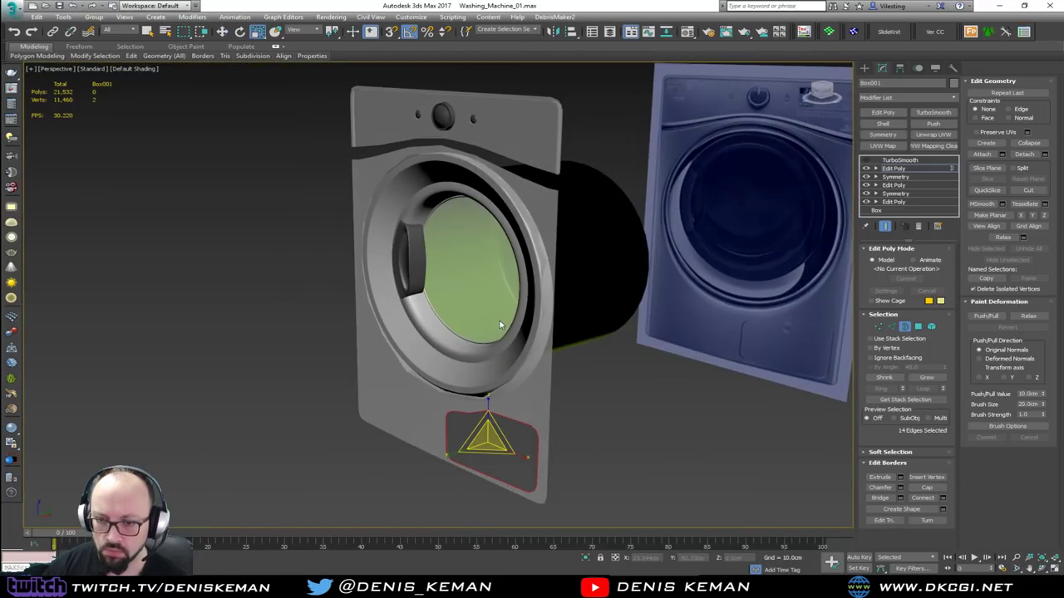
key("z")
key("F4")
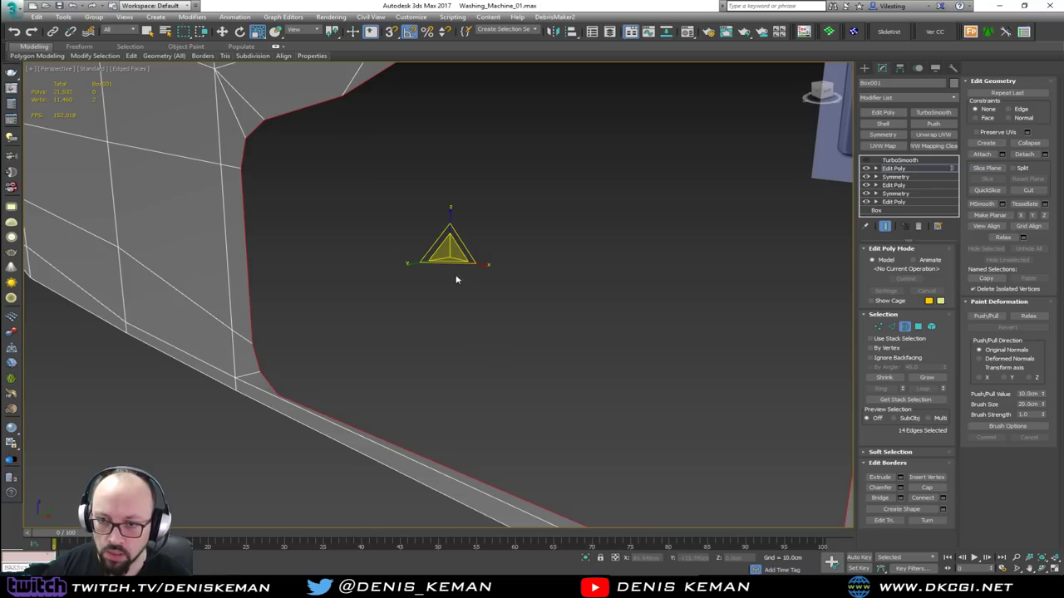
left_click_drag(452, 252, 491, 249)
key("w")
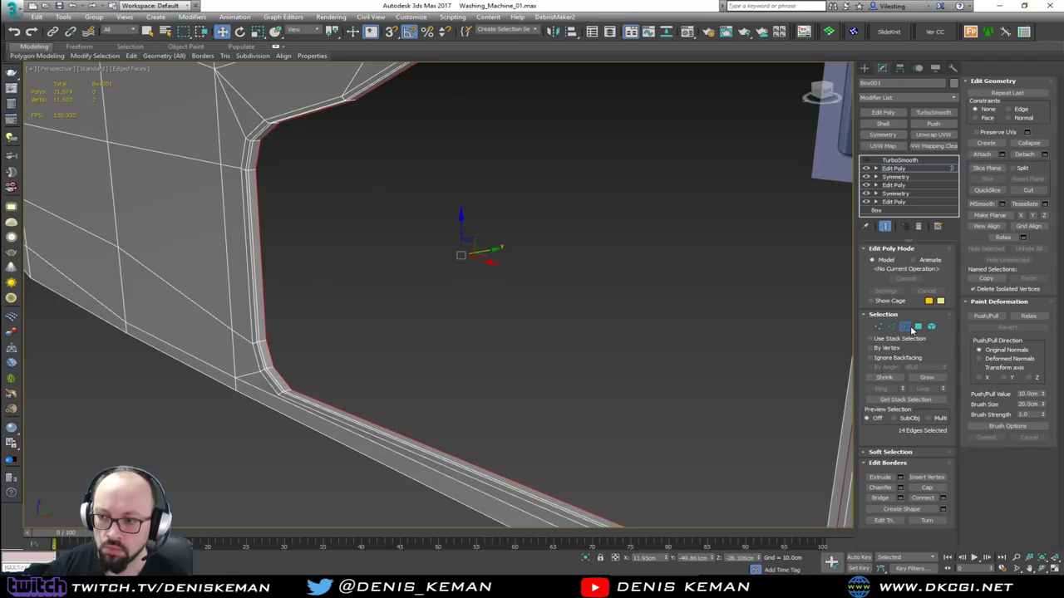
Leave border editing, turn TurboSmooth on for the panel and inspect the smoothed hatch opening in perspective.
left_click(905, 326)
left_click(893, 162)
left_click(866, 160)
left_click(574, 205)
key("F4")
middle_click_drag(539, 225, 598, 240)
scroll(536, 285, "down", 3)
scroll(537, 290, "down", 4)
left_click(592, 252)
left_click(582, 311)
middle_click_drag(582, 311, 521, 334, "alt")
In the front view, cut a vertical edge from the hatch's lower-left corner down to the panel's bottom edge in the top Edit Poly.
key("alt+w")
key("alt+w")
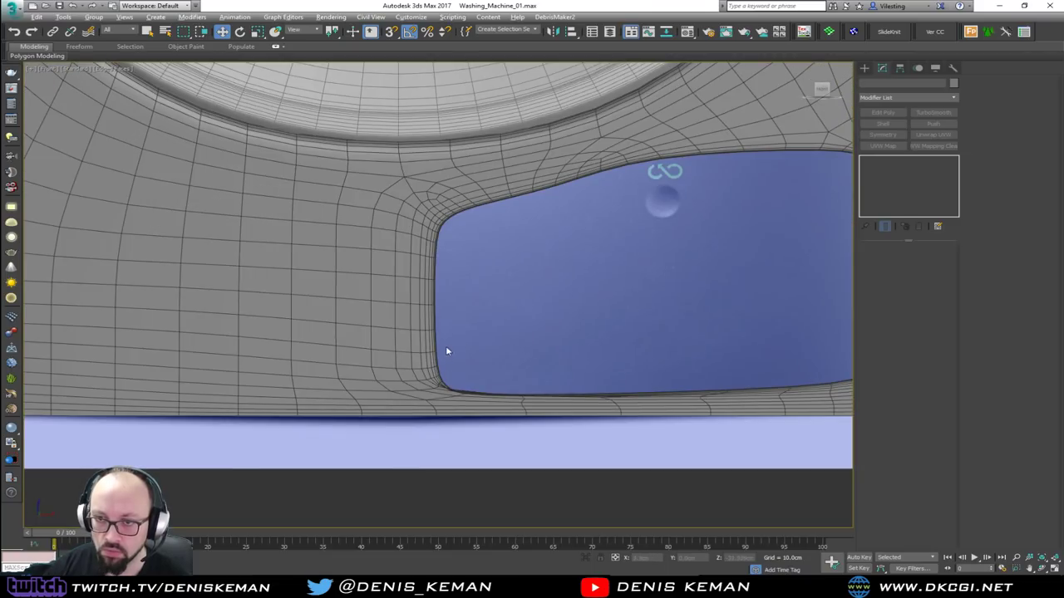
left_click(450, 342)
left_click(893, 168)
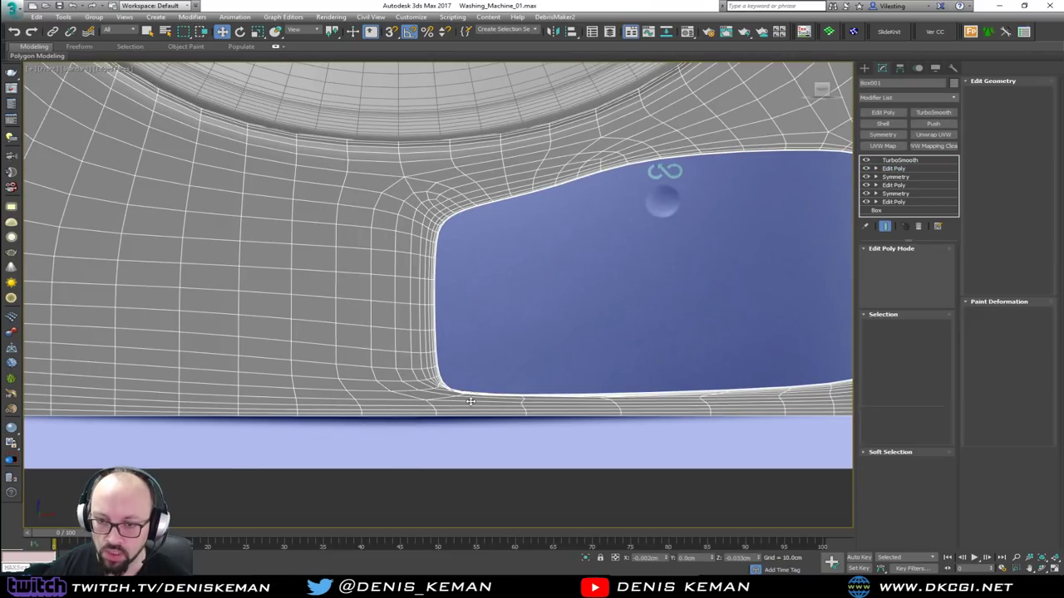
scroll(444, 397, "up", 3)
scroll(443, 399, "up", 2)
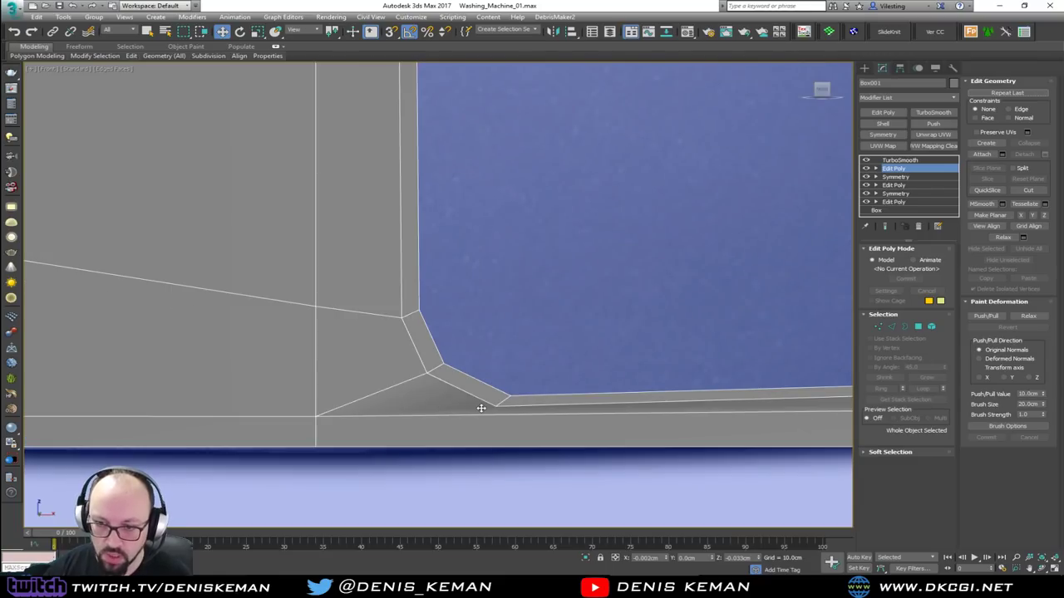
key("1")
key("alt+c")
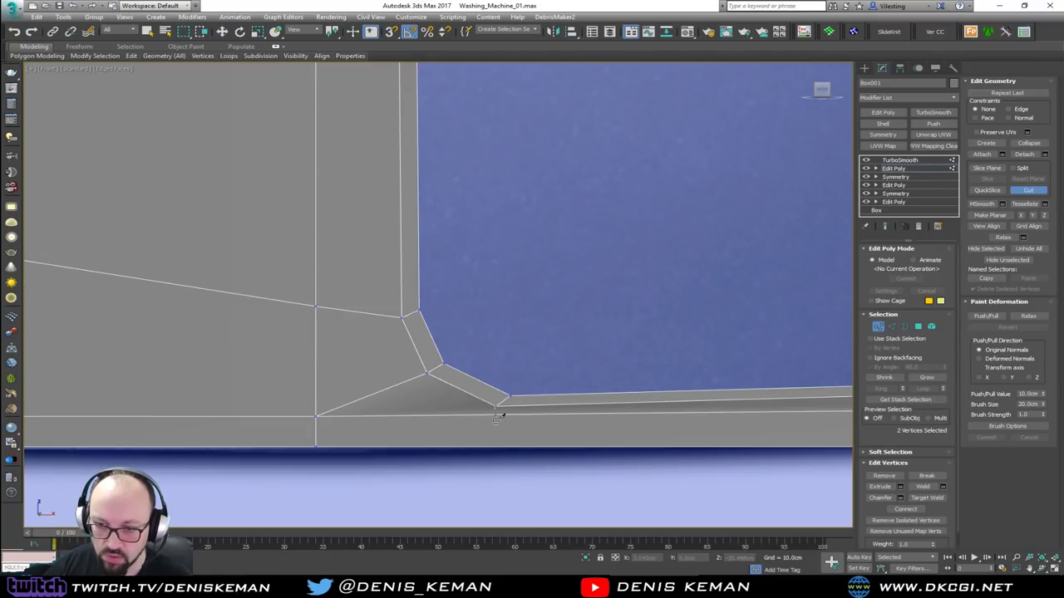
left_click(496, 446)
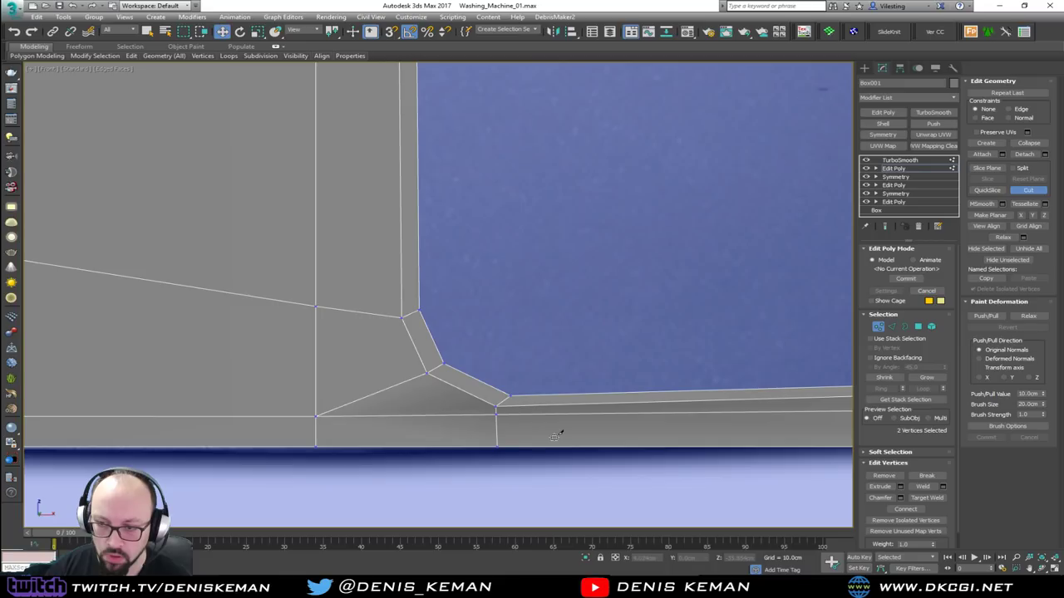
key("w")
Compare the hatch's base mesh and smoothed outline along its upper slope and left side against the reference.
scroll(556, 421, "down", 6)
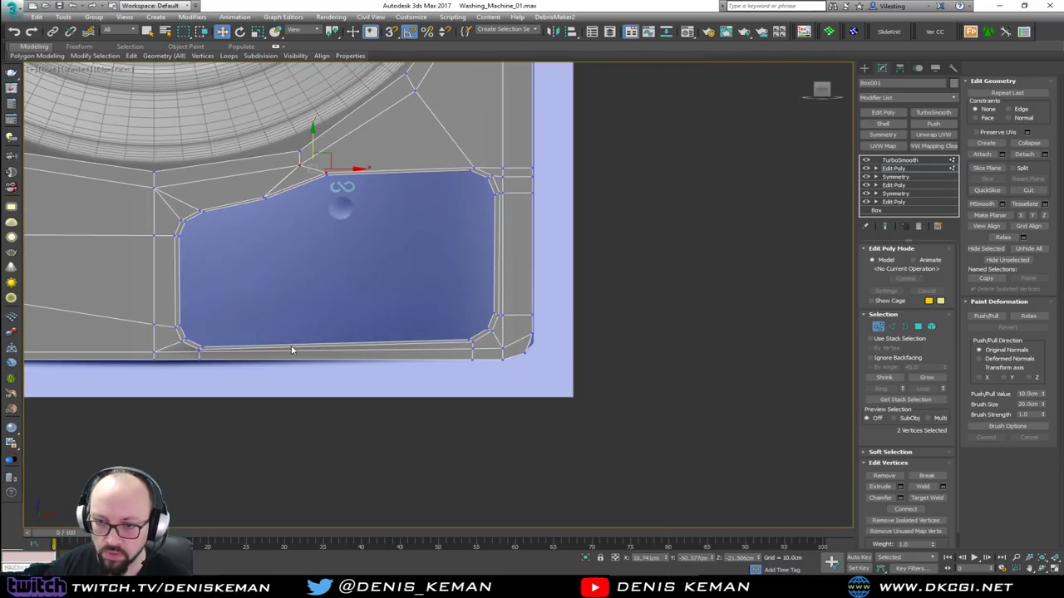
scroll(292, 350, "up", 4)
key("ctrl+e")
middle_click_drag(182, 323, 390, 300)
key("F4")
key("F4")
key("ctrl+e")
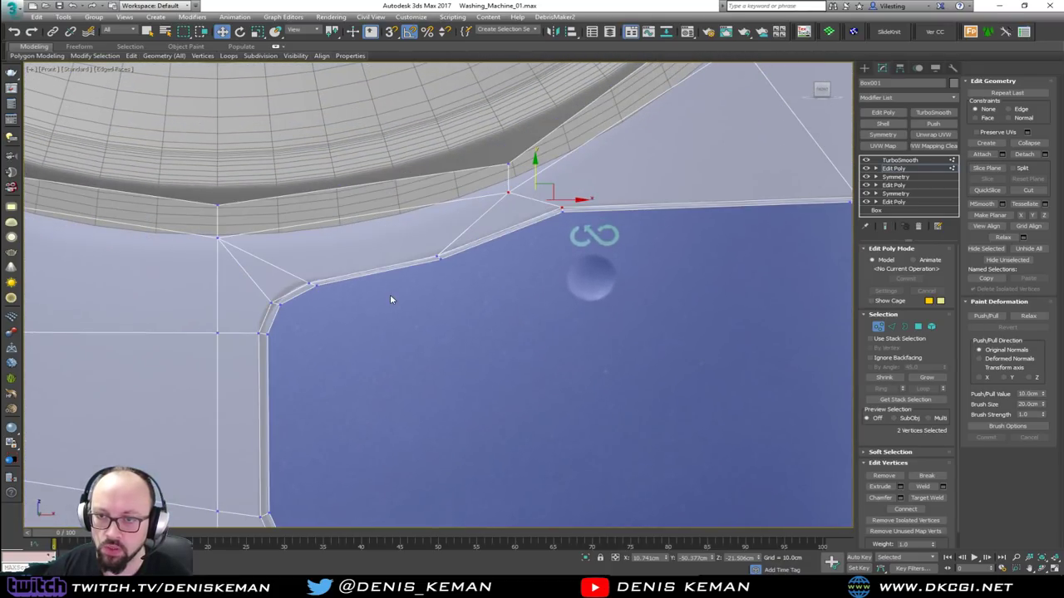
key("ctrl+e")
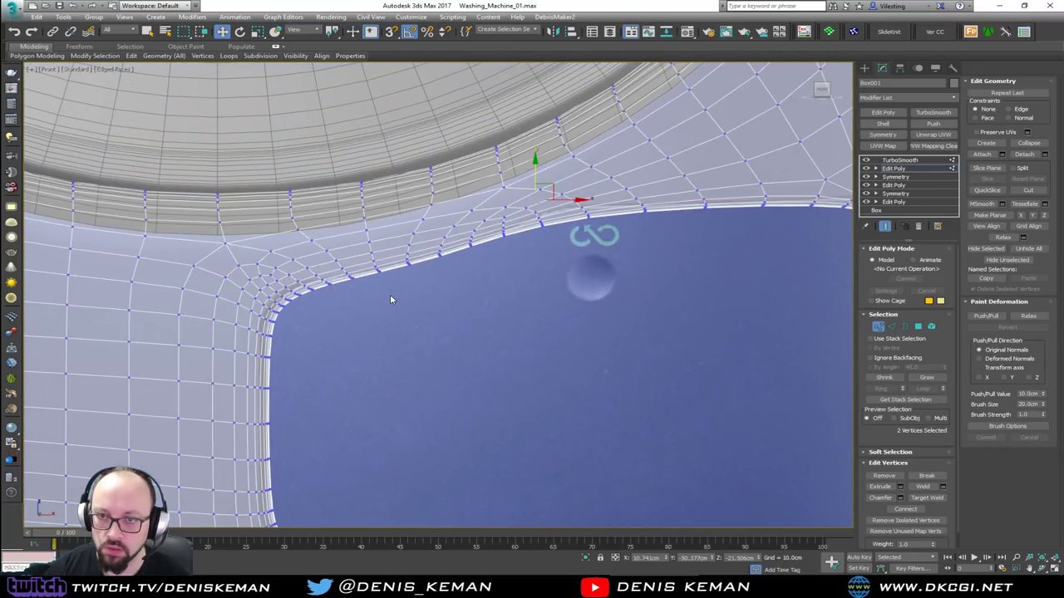
key("ctrl+e")
key("ctrl+e")
middle_click_drag(380, 318, 490, 126)
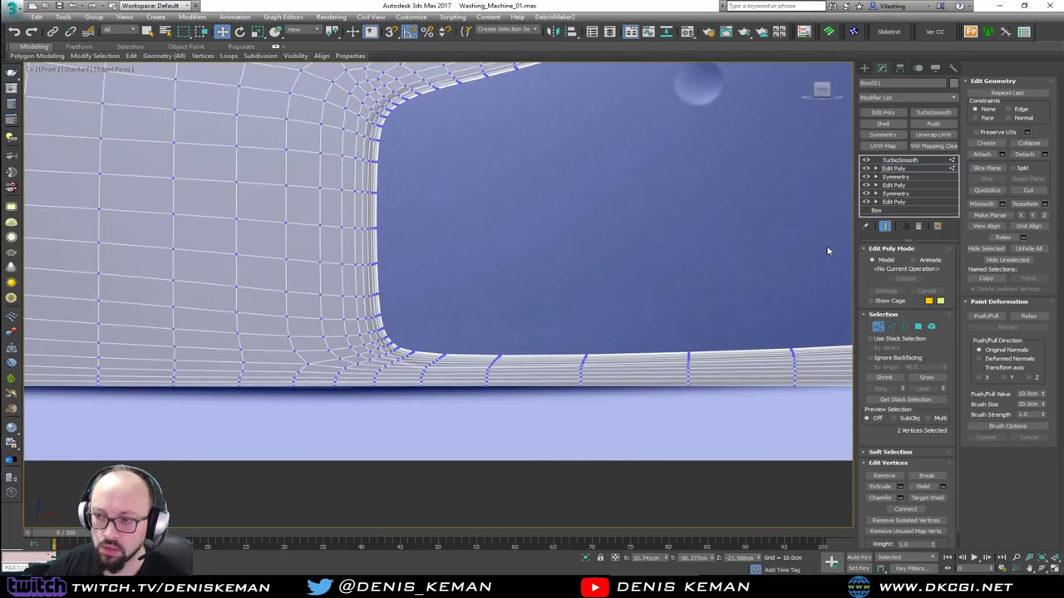
key("ctrl+e")
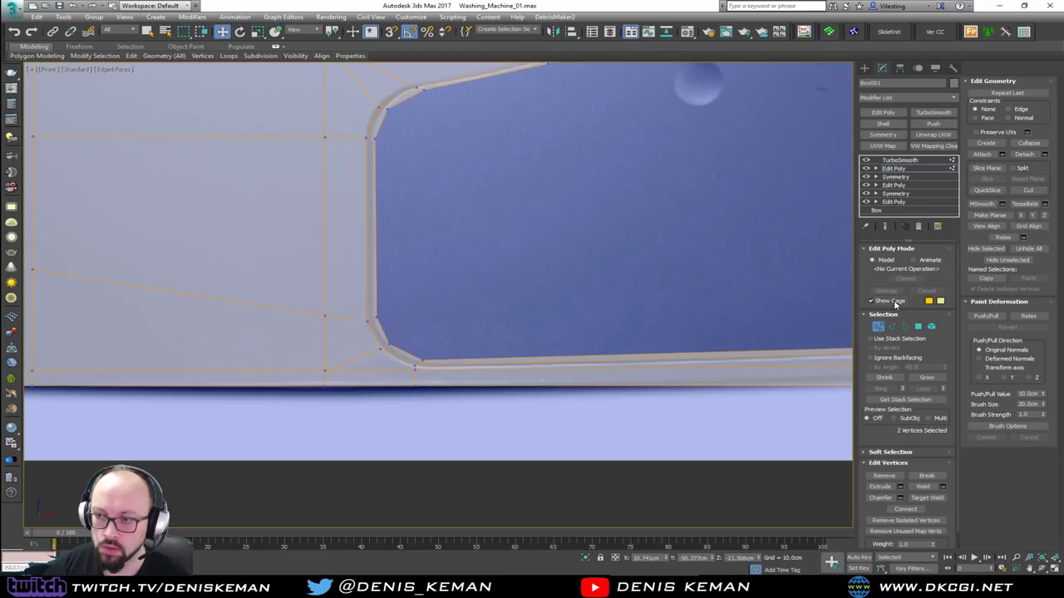
Show the cage over the smoothed result and shift the hatch's lower-left corner vertices outward.
left_click(871, 301)
key("ctrl+e")
scroll(420, 363, "up", 4)
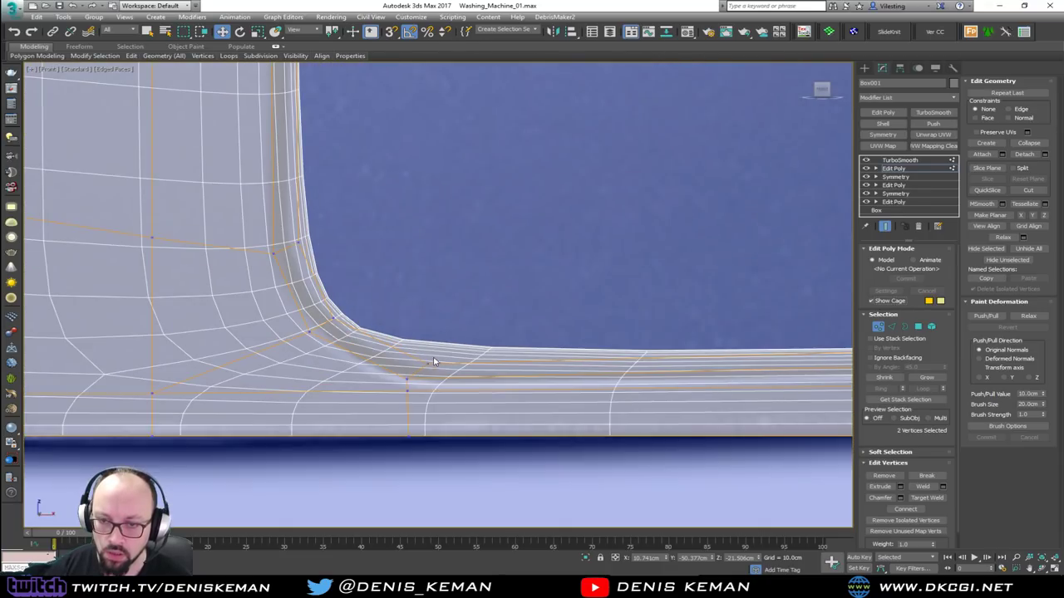
left_click_drag(425, 369, 396, 404)
left_click_drag(420, 353, 418, 386)
left_click_drag(344, 300, 319, 322)
left_click_drag(325, 238, 274, 225)
Select the vertices of the hatch's upper-left corner and move them slightly up and to the left.
middle_click_drag(302, 177, 324, 340)
scroll(307, 283, "down", 3)
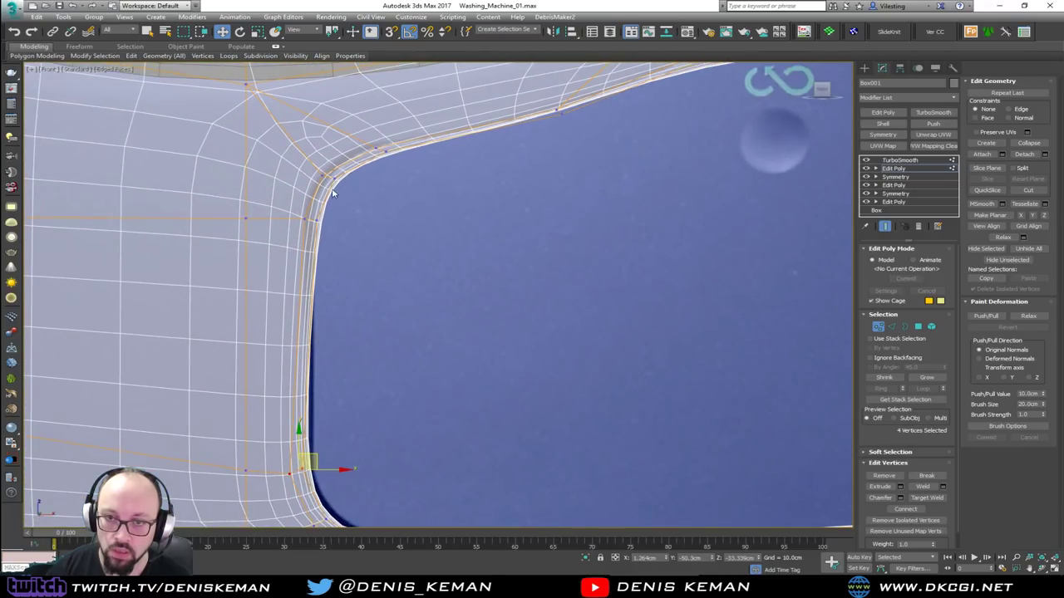
middle_click_drag(332, 197, 348, 280)
left_click_drag(394, 316, 394, 316)
middle_click_drag(394, 316, 363, 272, "alt")
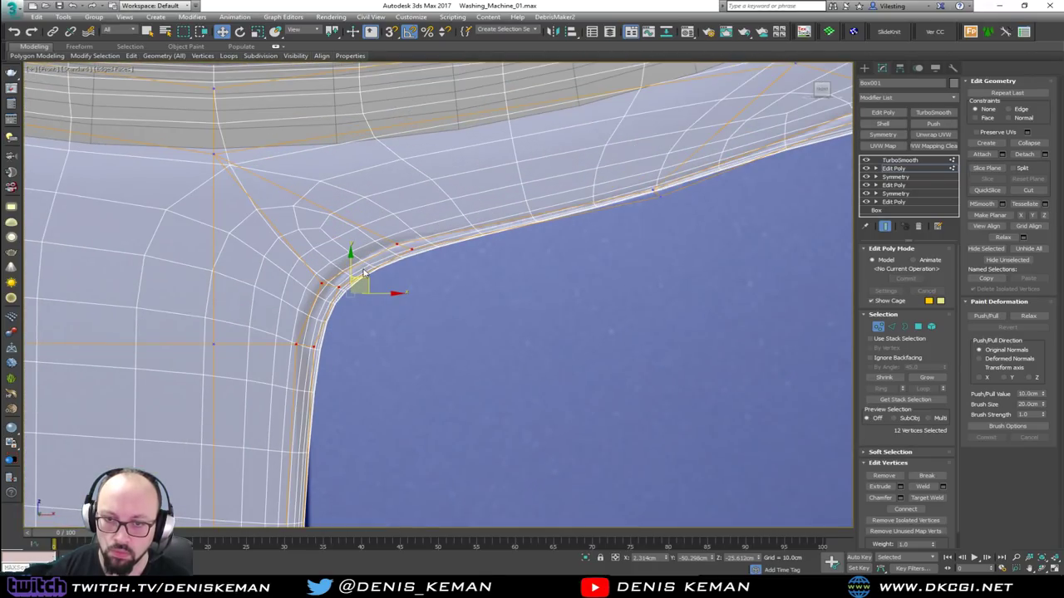
left_click_drag(363, 276, 340, 263)
Select the rim vertices at the lower part of the hatch's slope and move them slightly upward.
middle_click_drag(488, 216, 269, 325)
scroll(269, 325, "down", 3)
left_click_drag(340, 290, 417, 334)
scroll(396, 295, "up", 2)
left_click_drag(399, 297, 391, 266)
Try to shift the rim vertices at the top of the hatch's slope, then undo the move.
left_click(625, 218)
middle_click_drag(626, 218, 551, 249, "alt")
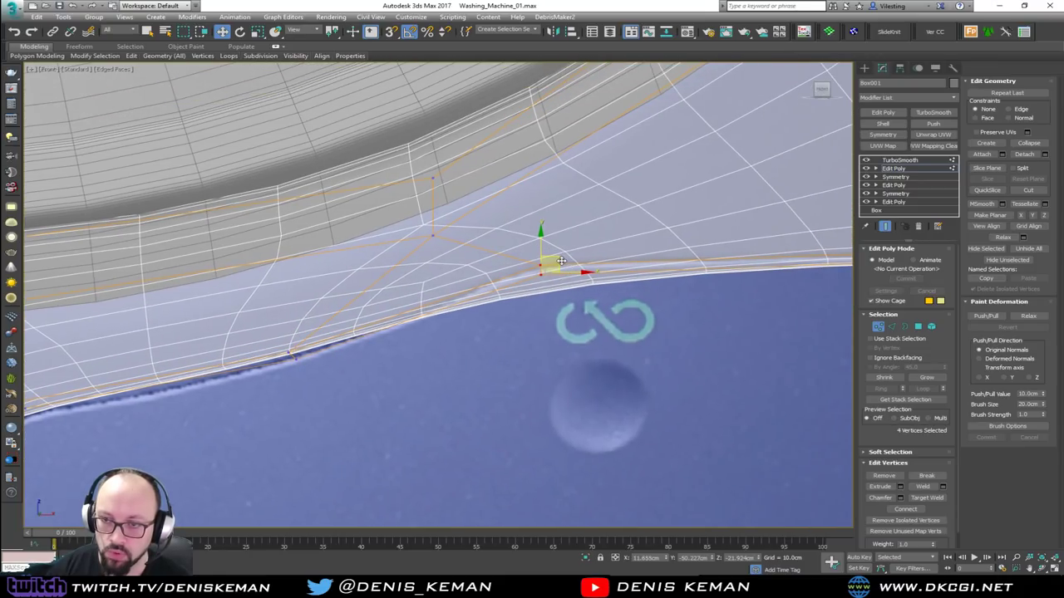
left_click_drag(552, 244, 548, 238)
key("ctrl+z")
middle_click_drag(527, 260, 504, 290)
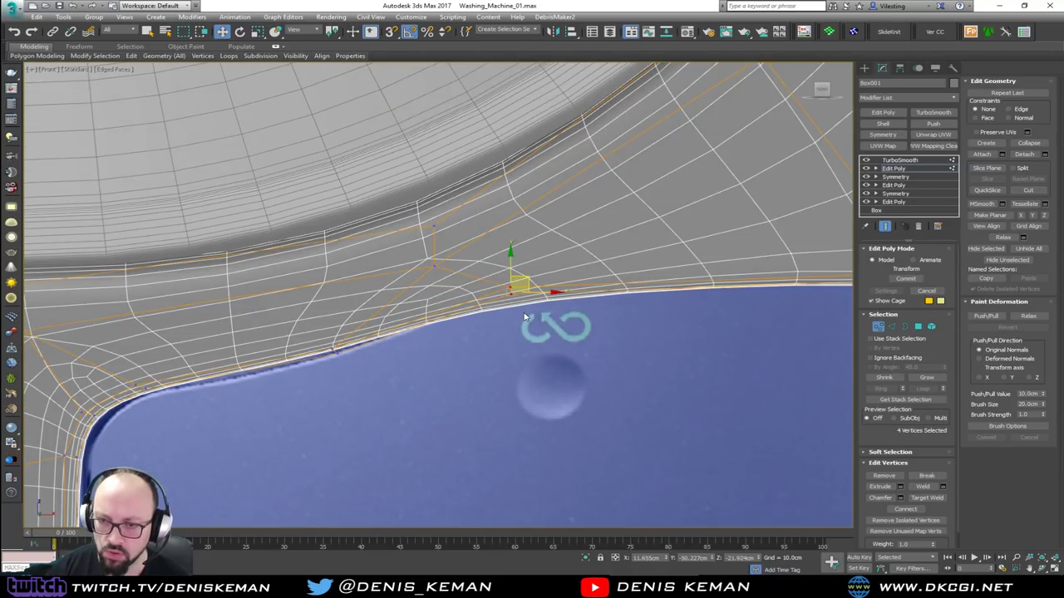
Leave vertex editing and check the hatch's outline within the whole washing machine front.
left_click(905, 170)
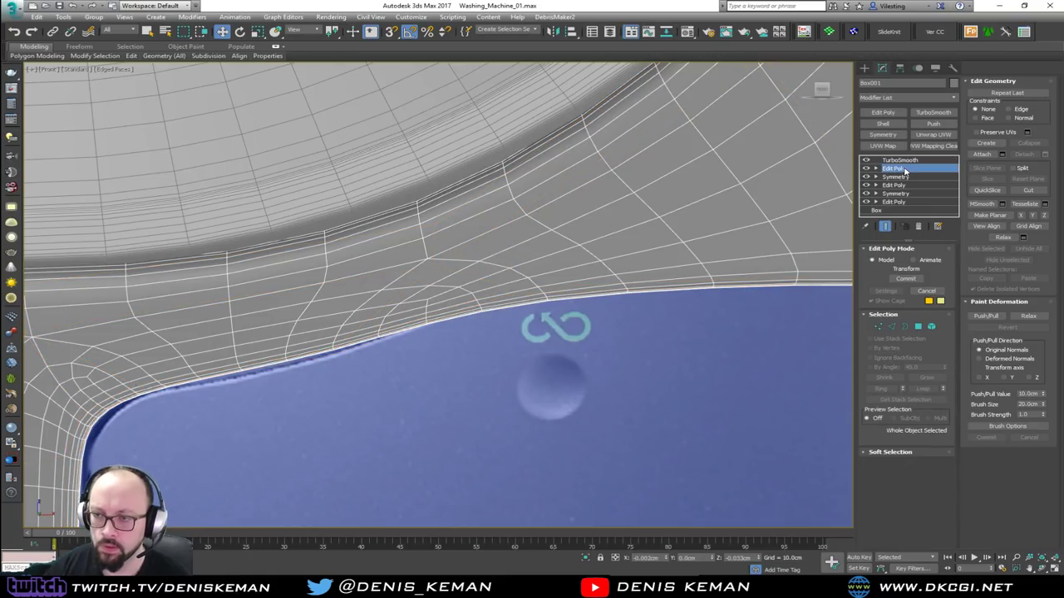
key("alt+w")
scroll(645, 385, "down", 6)
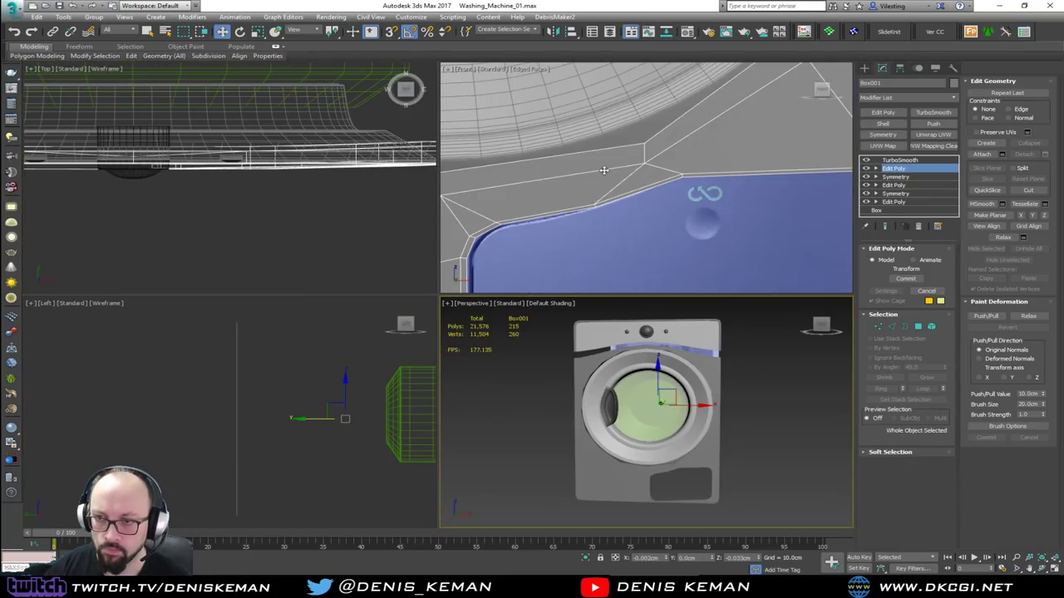
left_click(604, 171)
key("alt+w")
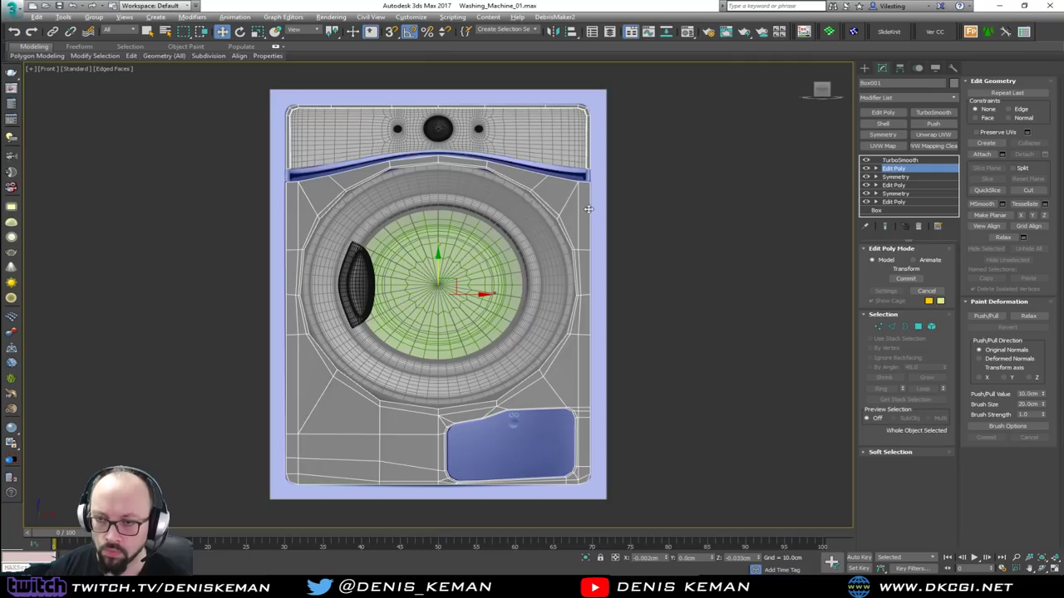
middle_click_drag(491, 452, 434, 215)
scroll(435, 215, "up", 5)
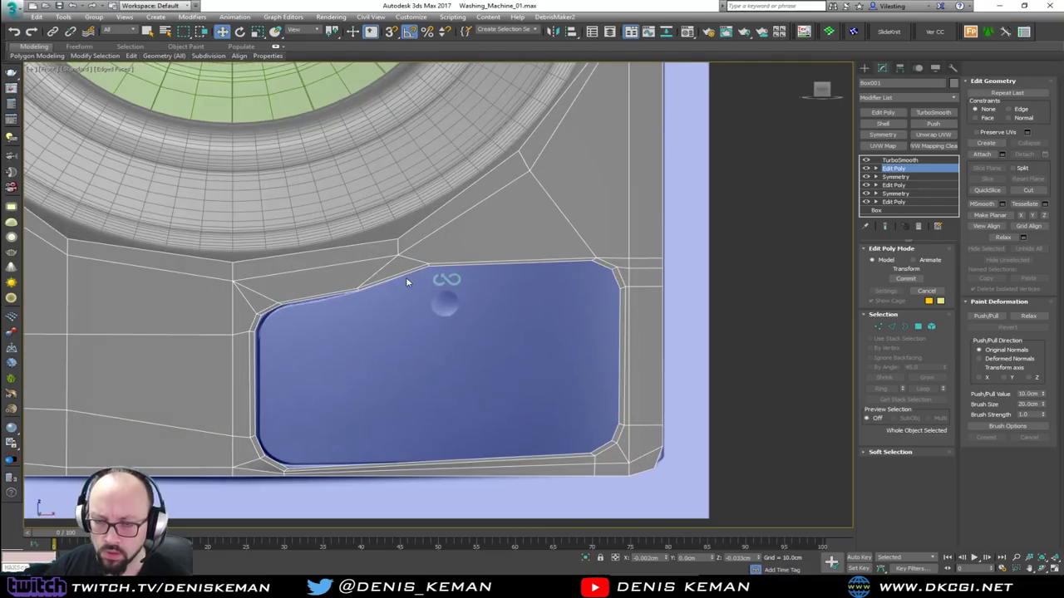
Select the short rim edges at the top of the hatch's slope, excluding the diagonal above, and chamfer them.
scroll(407, 283, "up", 4)
scroll(455, 247, "up", 2)
key("2")
left_click(470, 241)
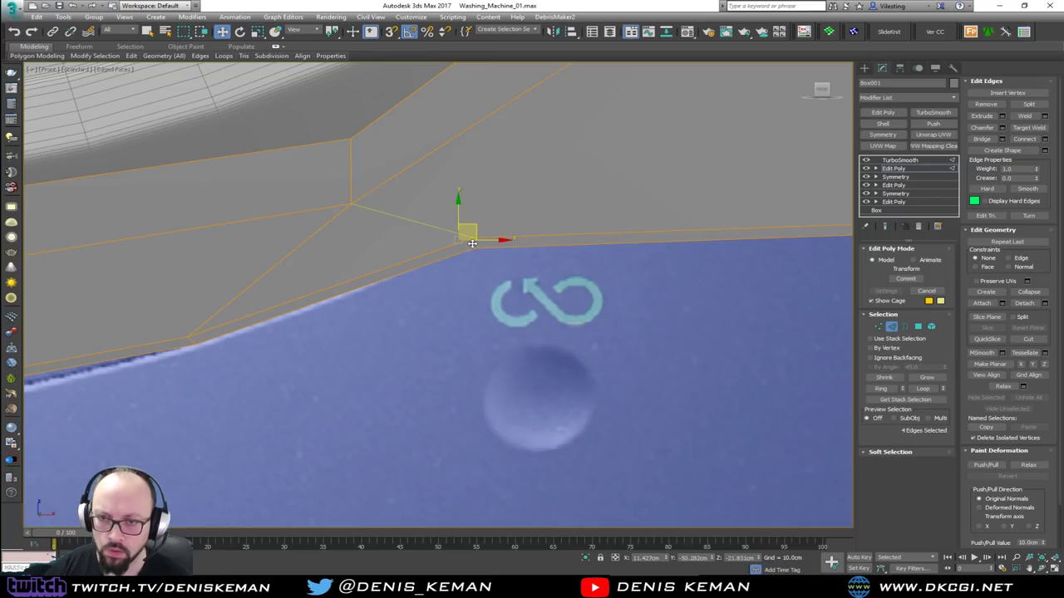
left_click(426, 225, "alt")
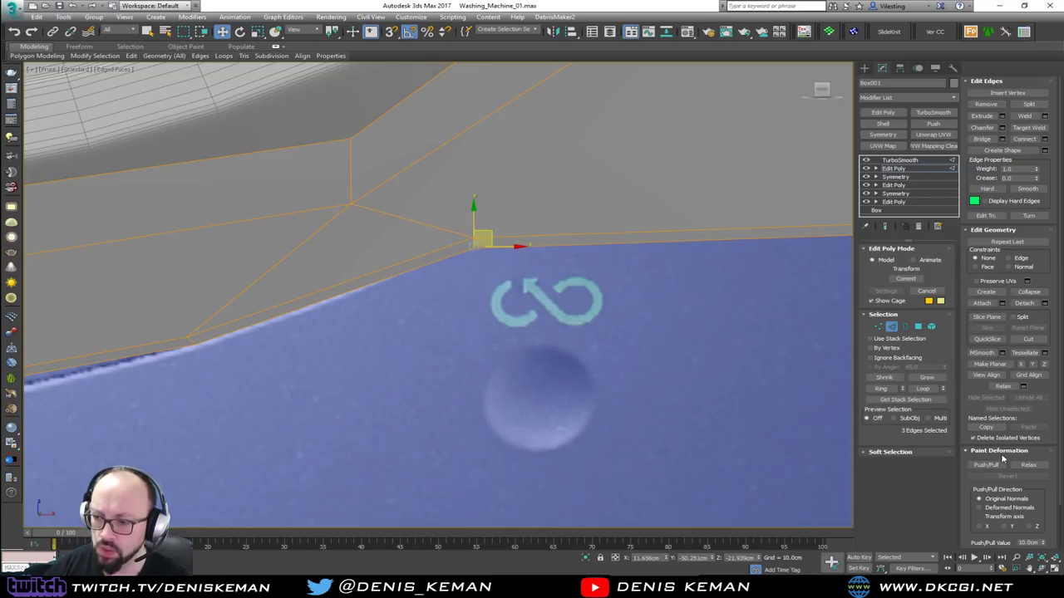
left_click(1002, 127)
left_click_drag(445, 315, 445, 347)
left_click(444, 386)
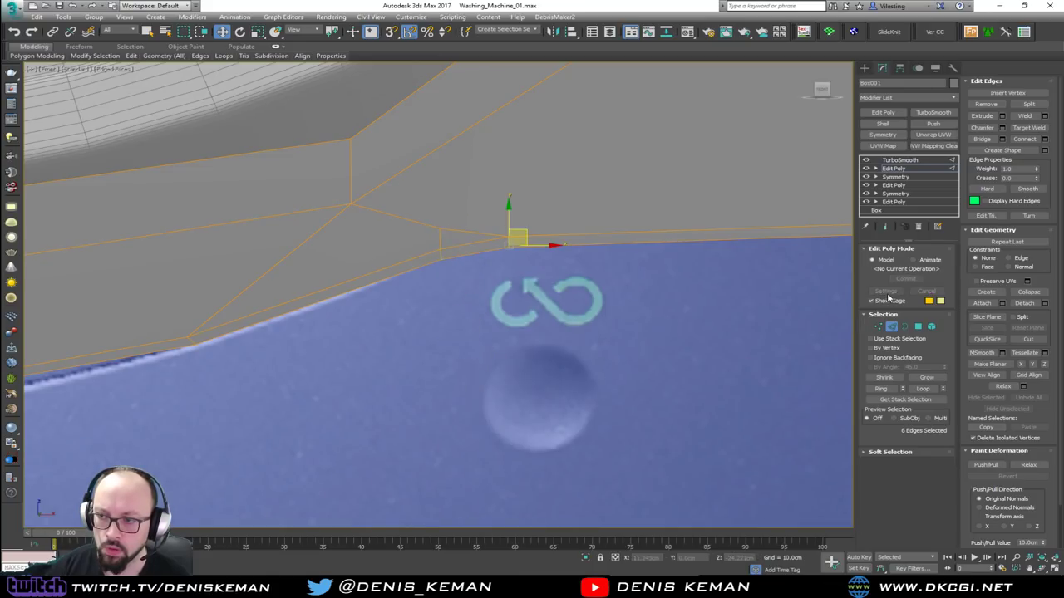
Check the smoothed chamfer, then remove the small triangle's edges and the diagonal edge above the chamfered rim.
key("2")
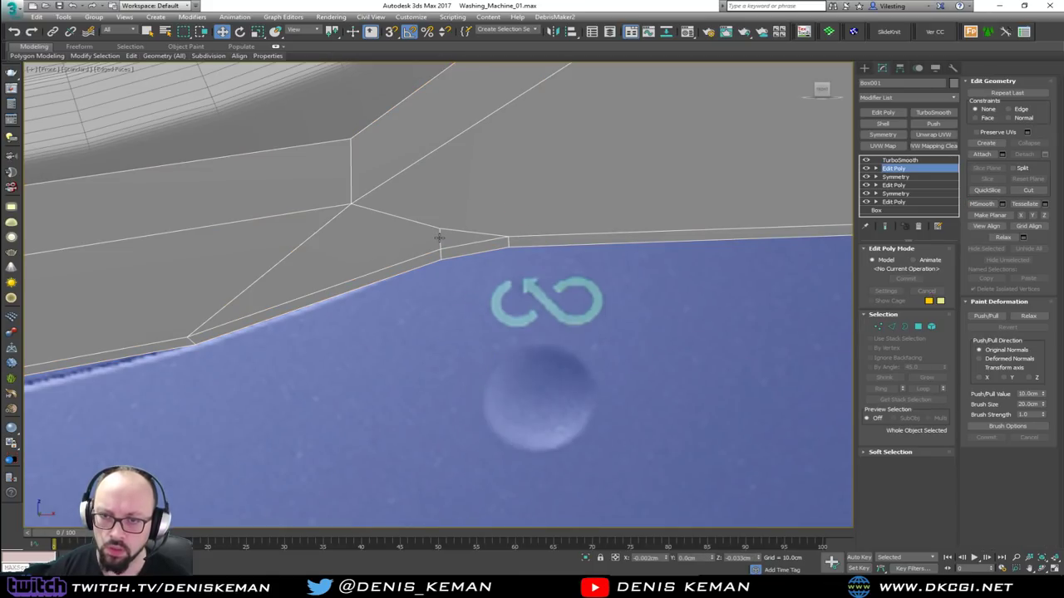
key("Page_Up")
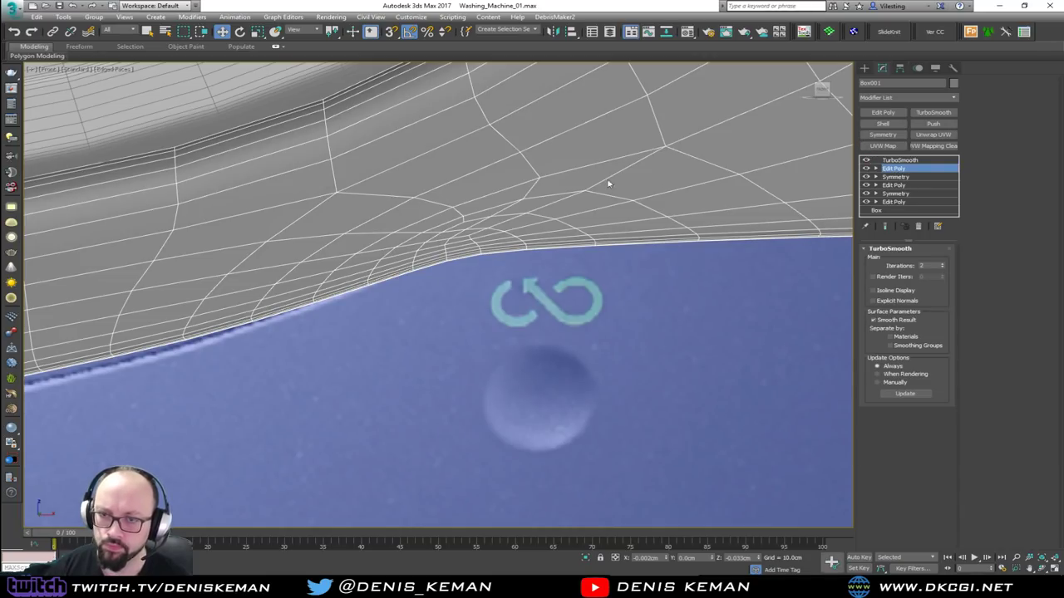
key("Page_Down")
left_click(440, 240)
left_click(424, 227, "ctrl")
left_click(476, 229)
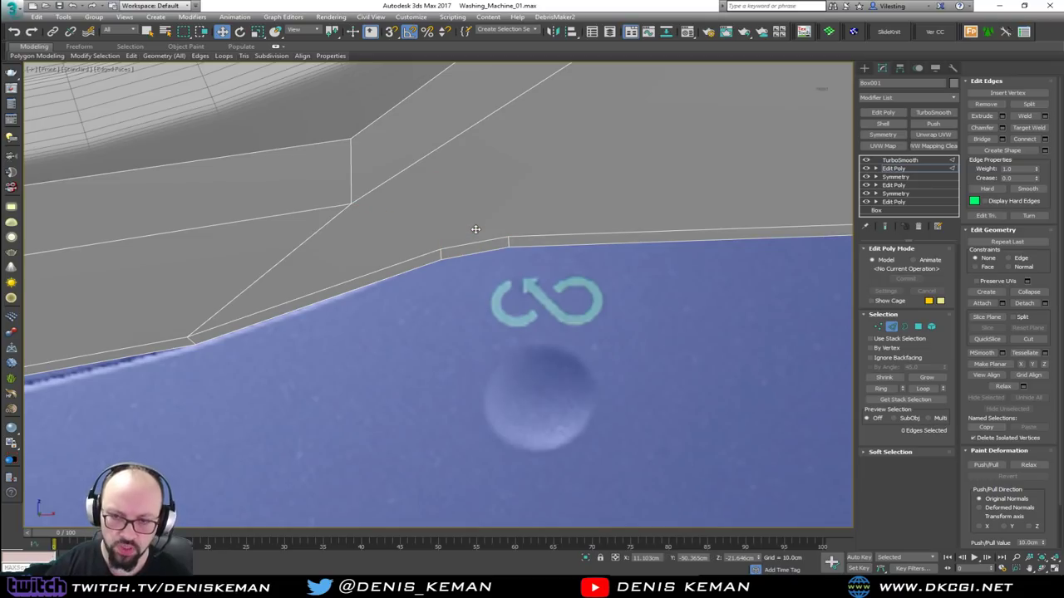
Connect the left chamfer vertex on the hatch rim to the nearby corner vertex below the door ring.
middle_click_drag(315, 190, 396, 180)
scroll(396, 180, "down", 2)
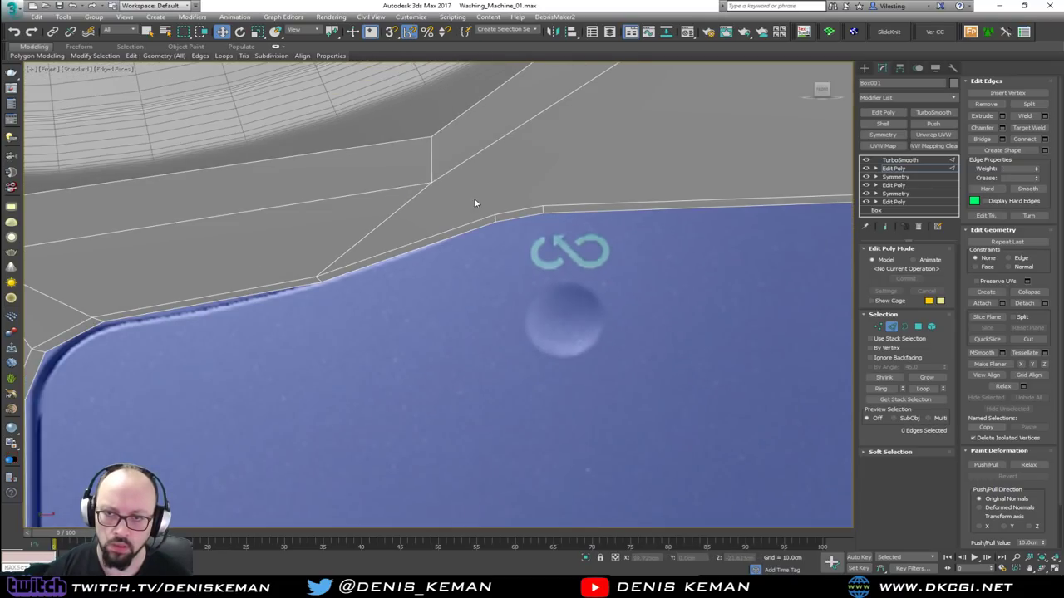
key("1")
left_click(495, 214)
left_click(432, 182, "ctrl")
key("ctrl+shift+e")
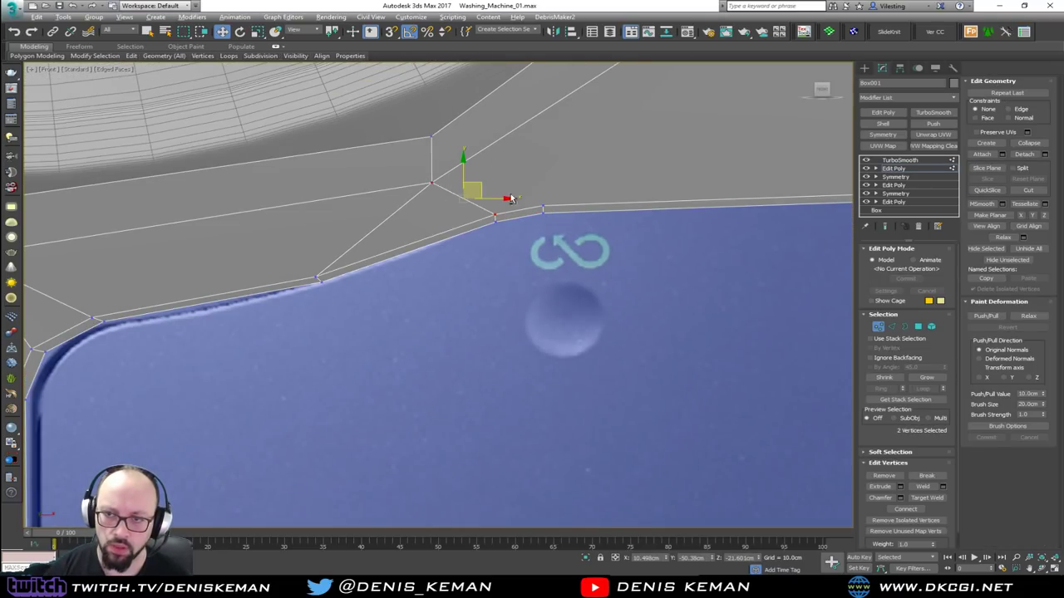
Connect the right chamfer vertex on the hatch rim to the panel vertex beside the door ring and leave vertex editing.
left_click(542, 207)
middle_click_drag(612, 137, 432, 226)
scroll(431, 225, "down", 2)
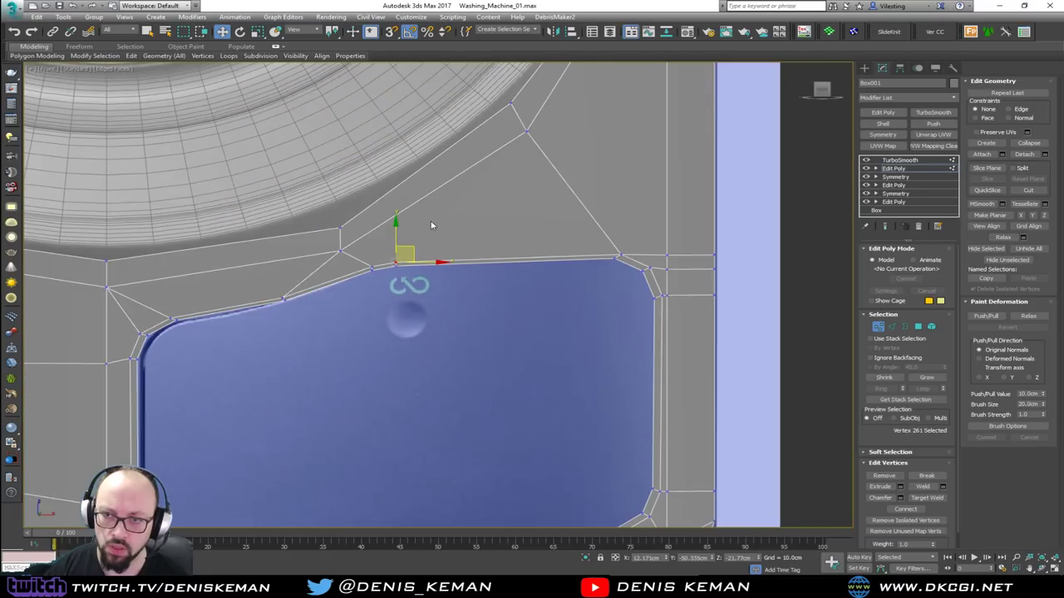
left_click(527, 132, "ctrl")
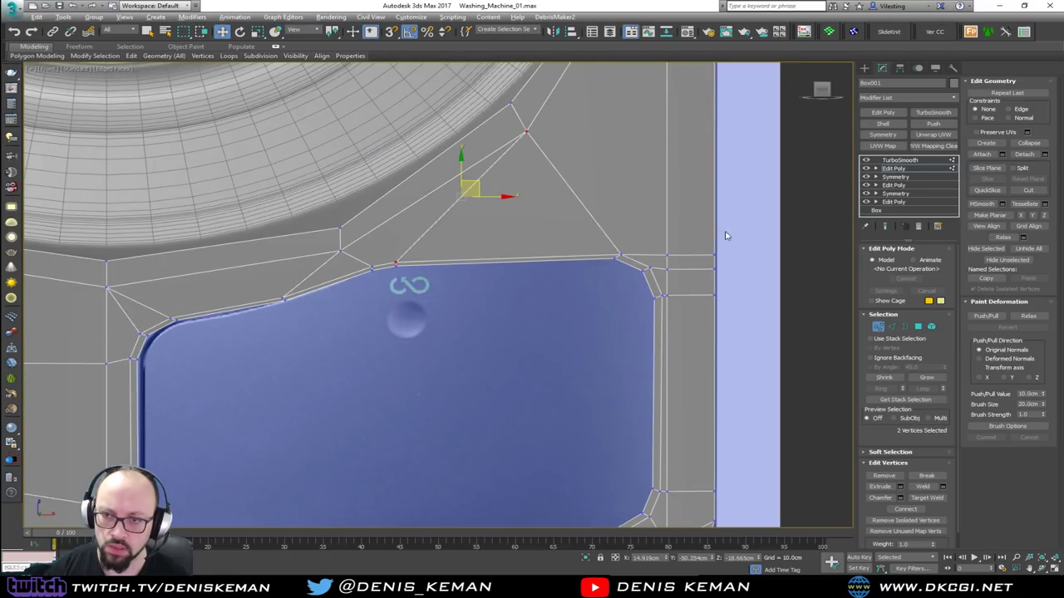
left_click(878, 327)
Compare the base mesh and smoothed surface around the top of the hatch's slope, with and without edged faces.
key("ctrl+e")
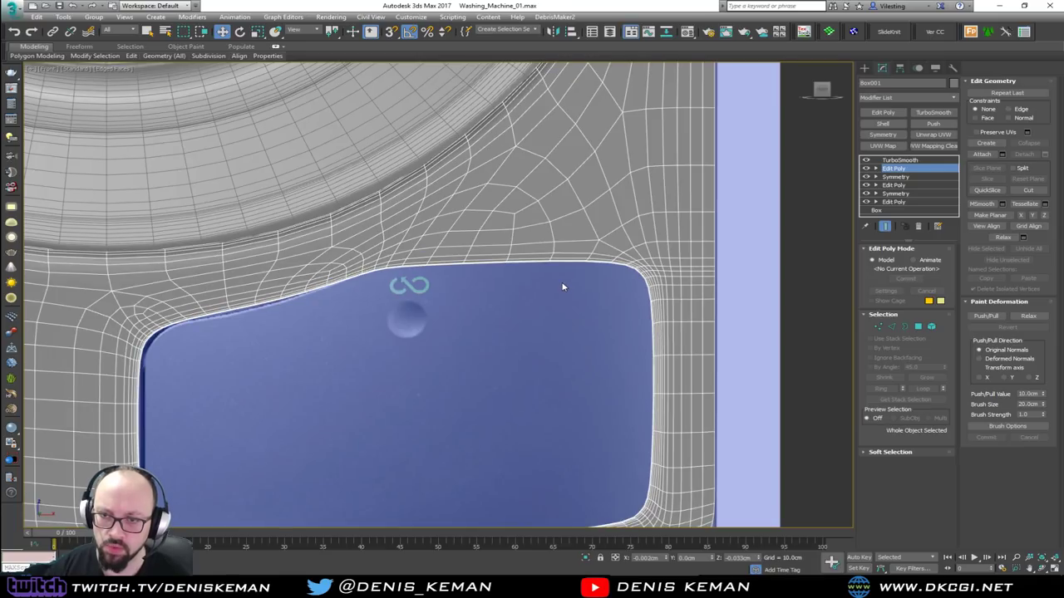
key("ctrl+e")
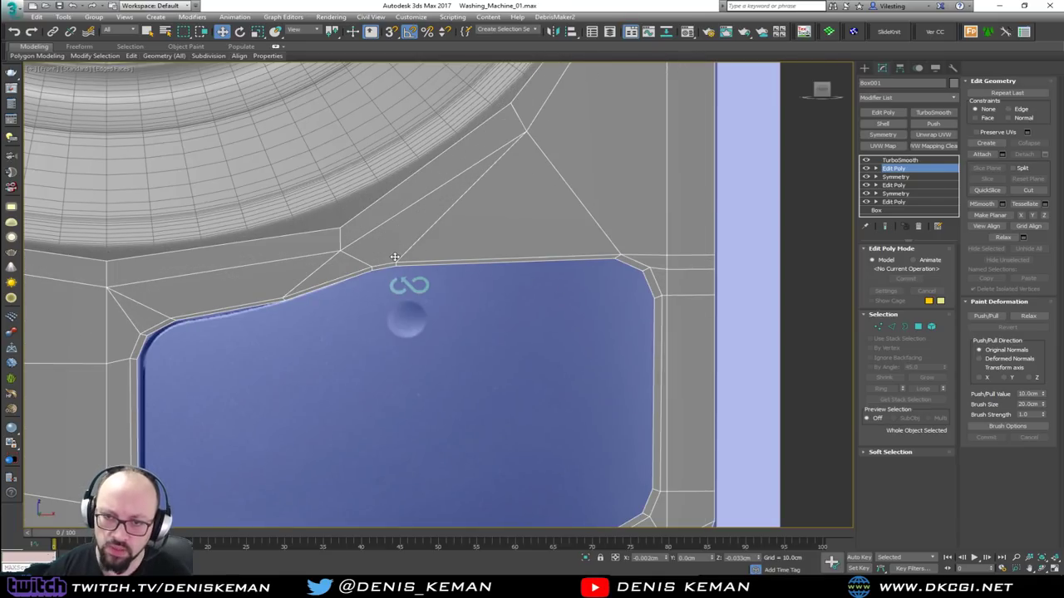
key("F4")
scroll(395, 257, "up", 5)
key("F4")
key("F4")
key("F4")
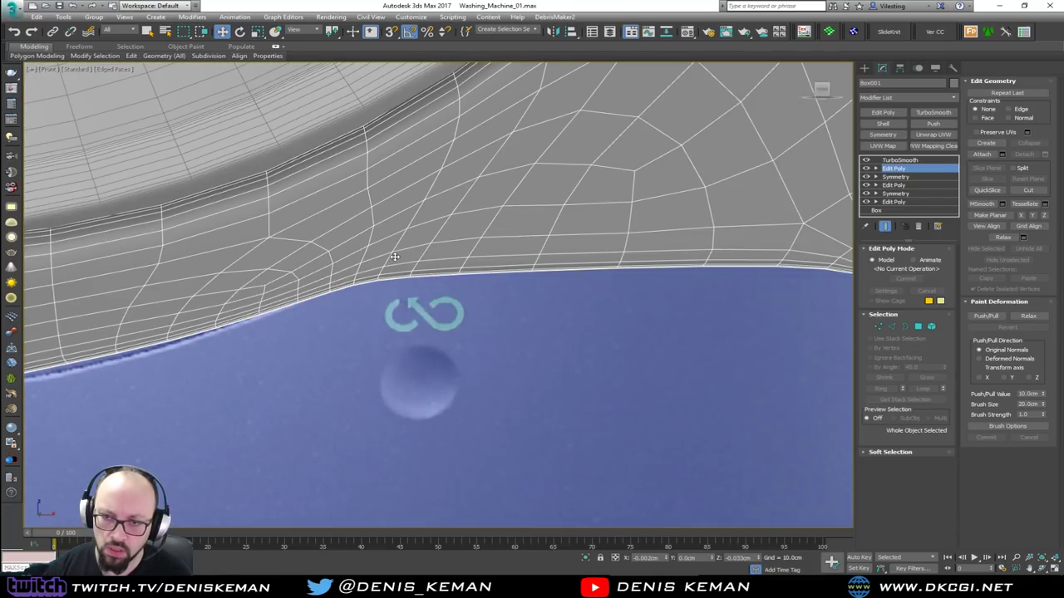
Show the cage in vertex editing and raise the rim vertices at the top of the hatch's slope to follow the reference edge.
left_click(898, 161)
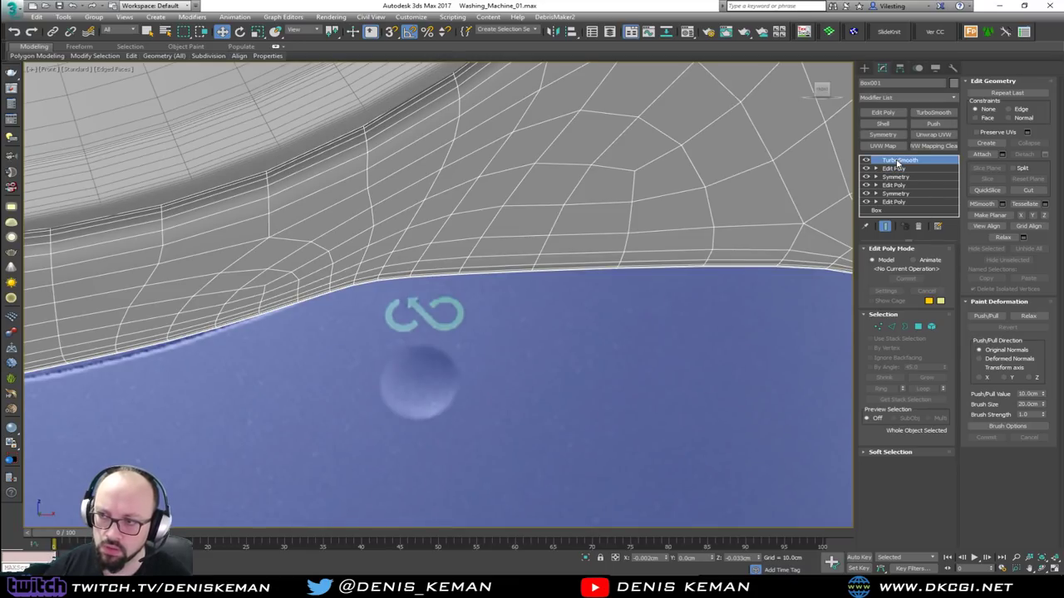
left_click(901, 170)
key("1")
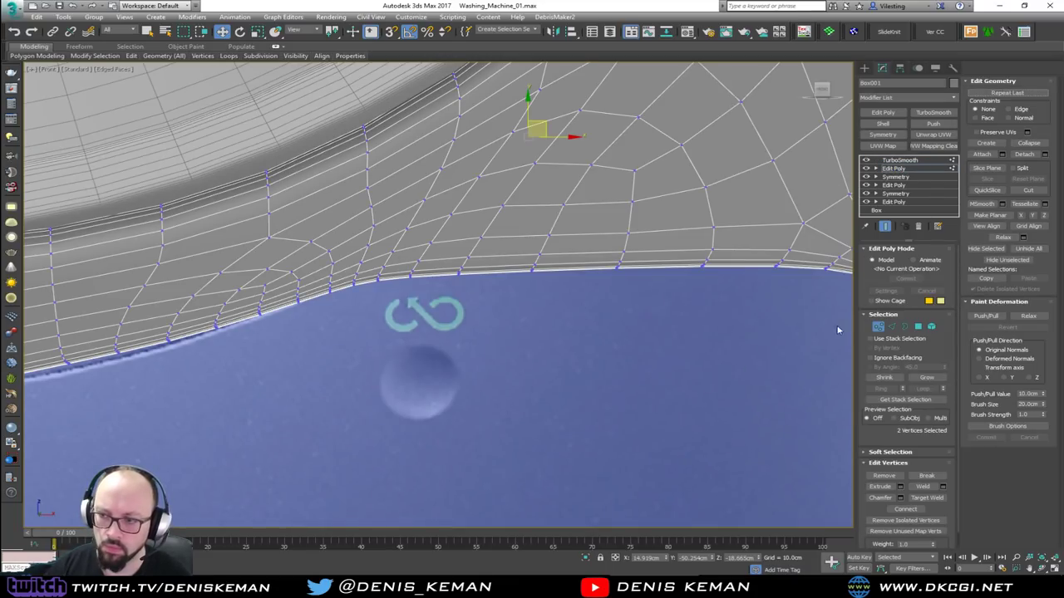
left_click(875, 302)
left_click(398, 270)
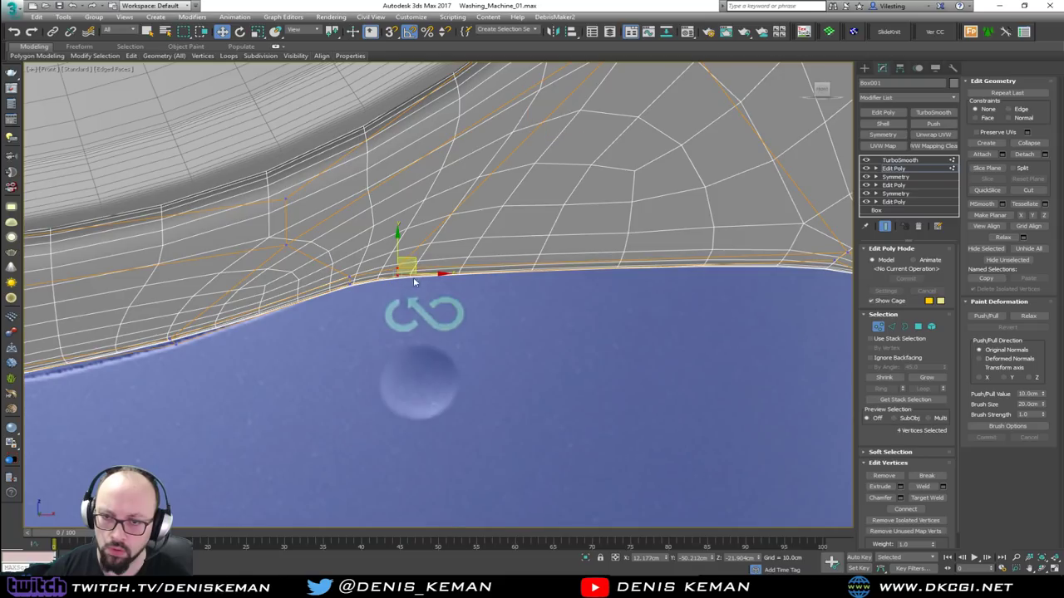
left_click_drag(417, 263, 405, 246)
left_click_drag(332, 271, 413, 244)
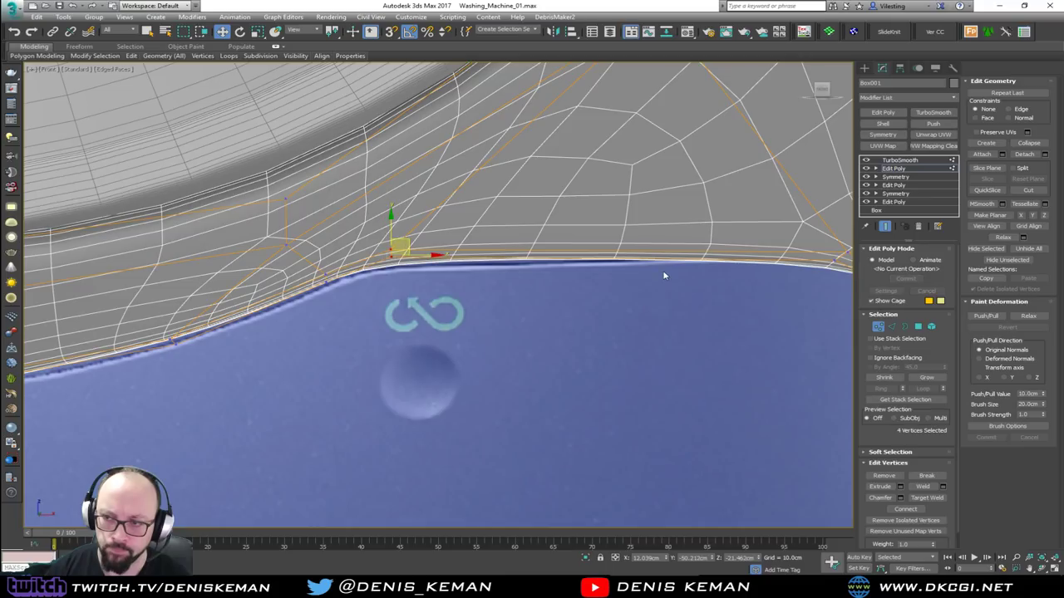
Move the hatch rim vertices at the start of the upper-right corner slightly up and outward to match the reference.
middle_click_drag(659, 275, 410, 277)
left_click_drag(632, 286, 632, 284)
left_click_drag(606, 249, 617, 244)
Lower the bottom rim vertices beside the hatch's lower-right corner to follow the reference edge.
scroll(542, 310, "down", 2)
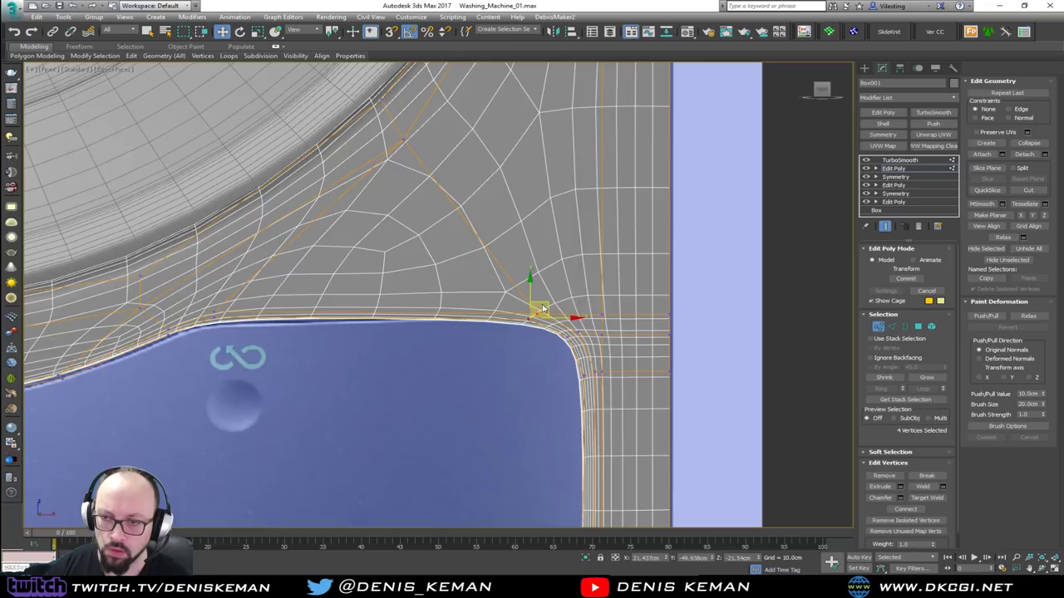
scroll(553, 340, "down", 4)
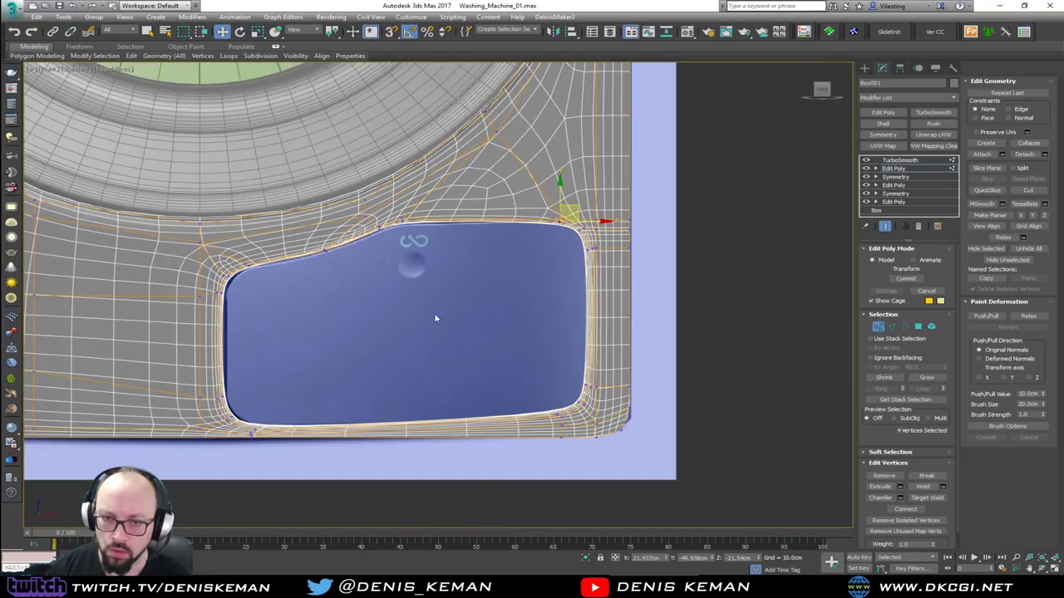
middle_click_drag(446, 318, 480, 250)
scroll(585, 353, "up", 5)
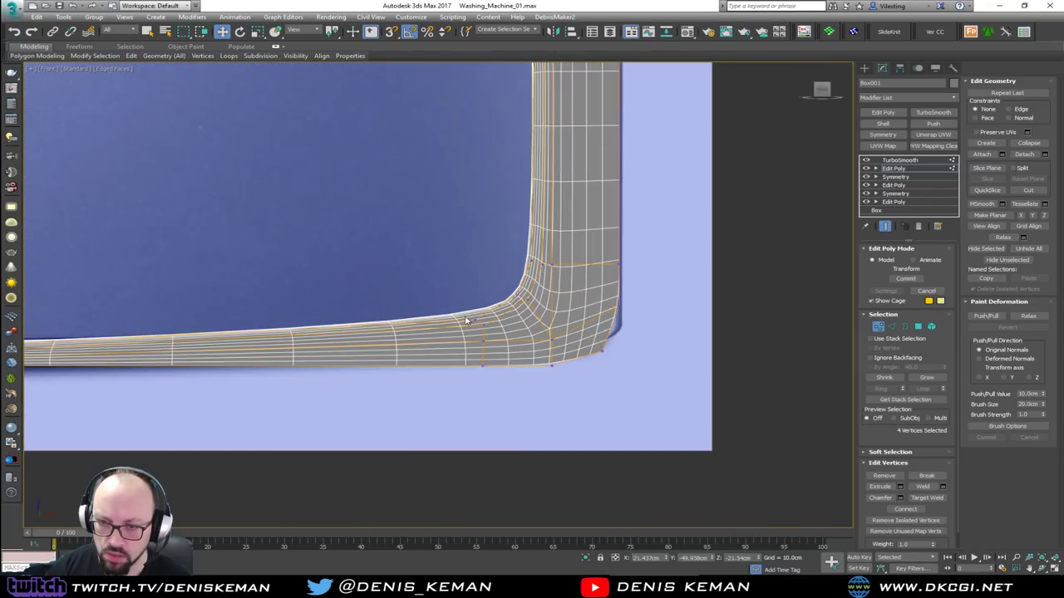
left_click_drag(497, 336, 499, 337)
scroll(493, 321, "up", 1)
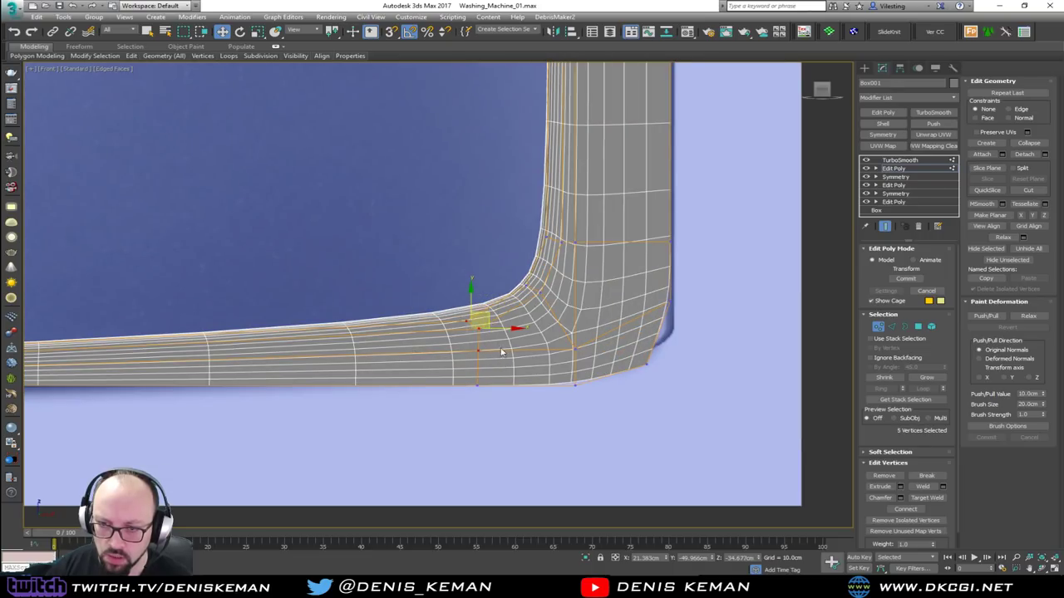
left_click_drag(471, 297, 471, 312)
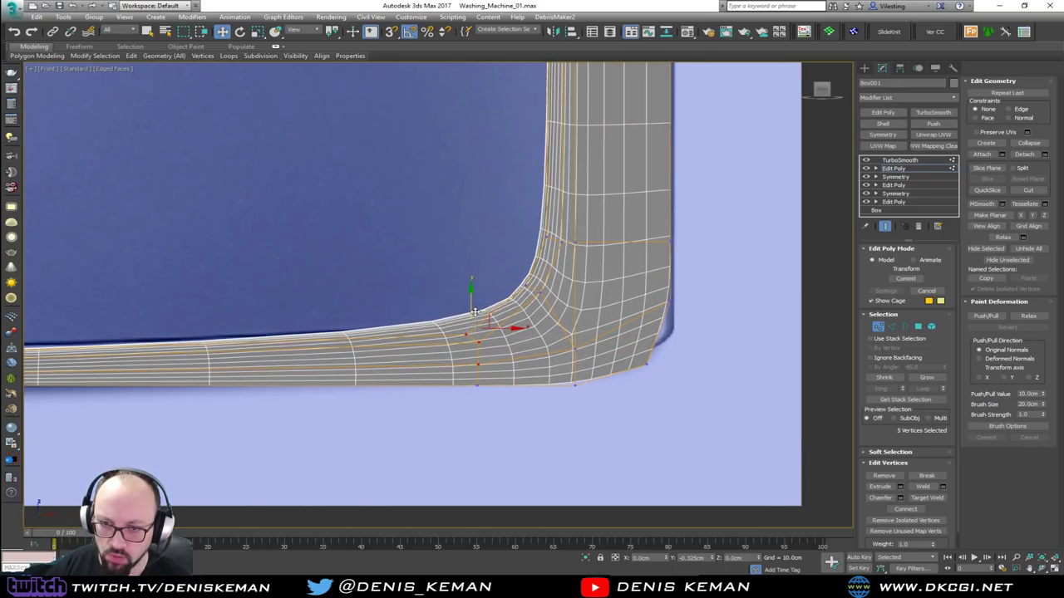
Shift the diagonal and side vertices of the hatch's lower-right corner outward to match the reference's rounding.
left_click_drag(539, 285, 545, 296)
left_click_drag(513, 224, 599, 319)
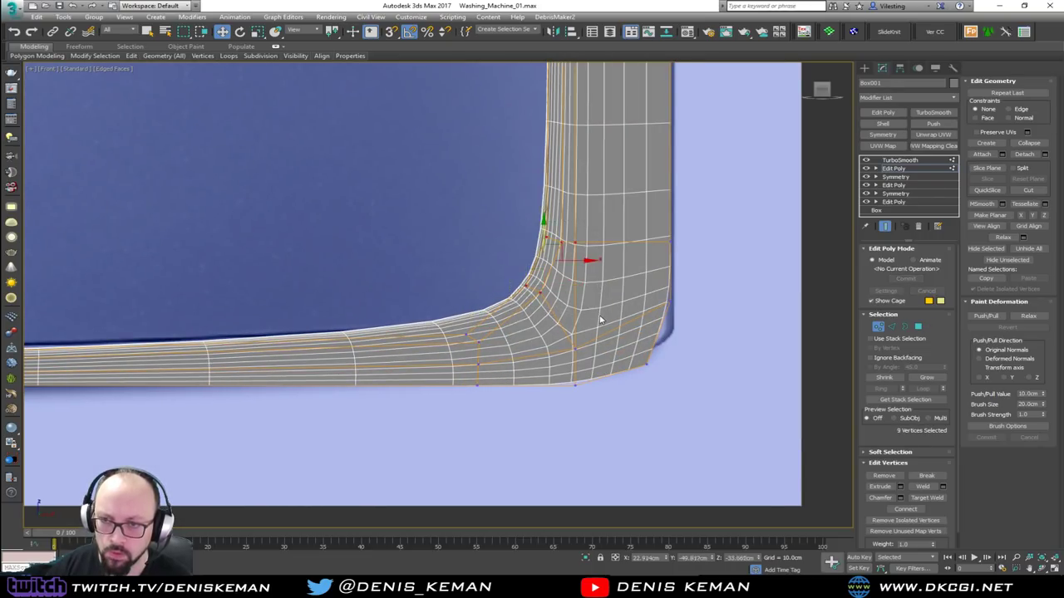
mouse_move(561, 249)
left_mouse_down()
mouse_move(581, 262)
mouse_move(570, 266)
left_mouse_up()
left_click_drag(534, 220, 629, 260)
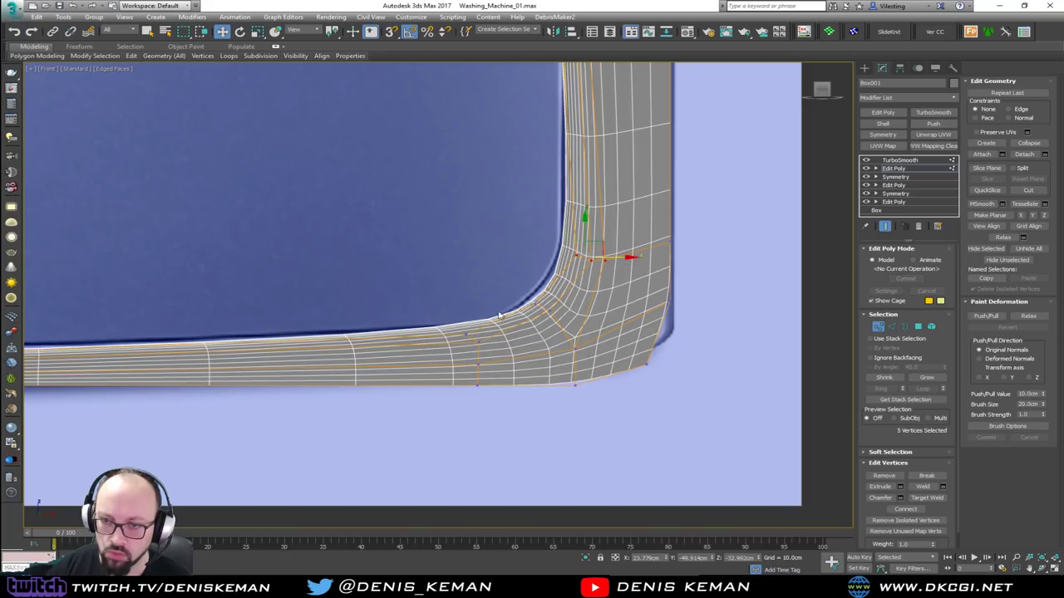
Move the side rim vertices just below the hatch's upper-right corner outward to round the corner.
middle_click_drag(498, 232, 480, 345)
scroll(480, 345, "down", 2)
middle_click_drag(499, 203, 495, 303)
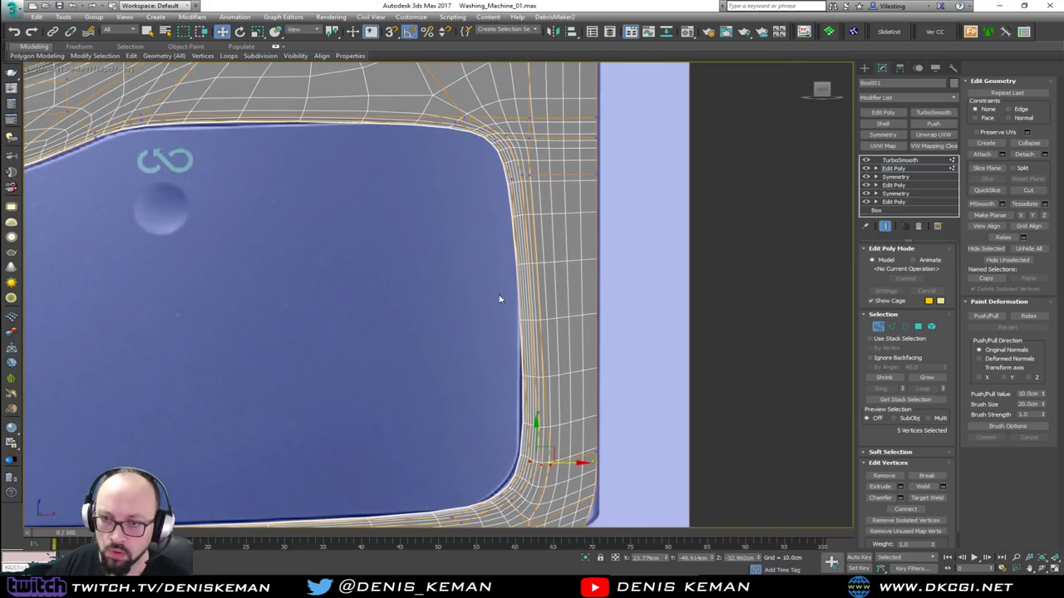
left_click_drag(540, 196, 564, 176)
Cut a horizontal edge across the panel strip beside the hatch, midway between its two right corners.
key("alt+c")
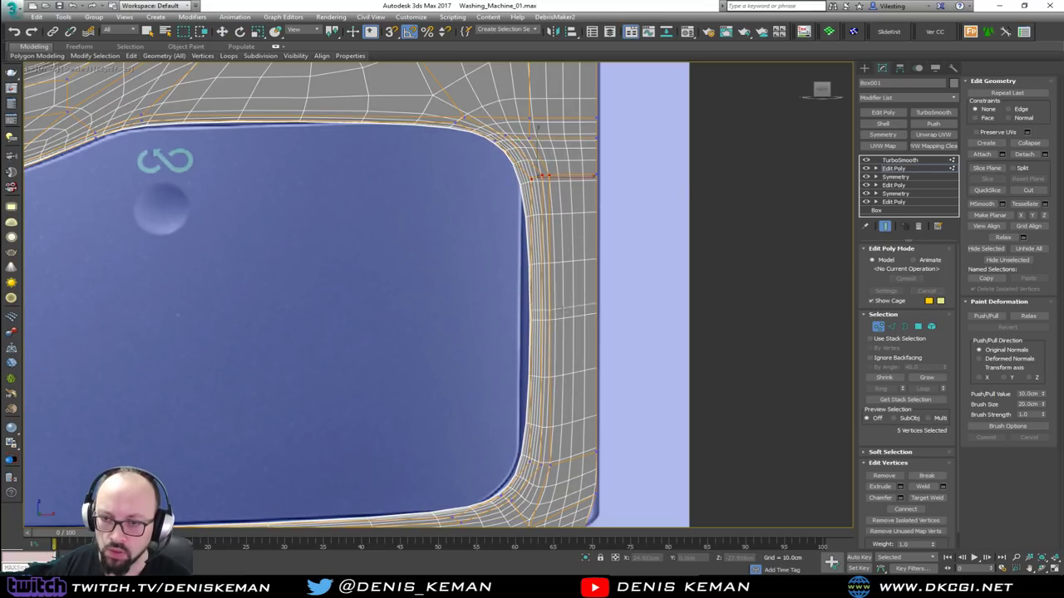
key("2")
key("1")
Select the new middle vertices with the upper and lower side rim vertices, shift them inward onto the reference edge, and deselect.
left_click_drag(494, 295, 563, 322)
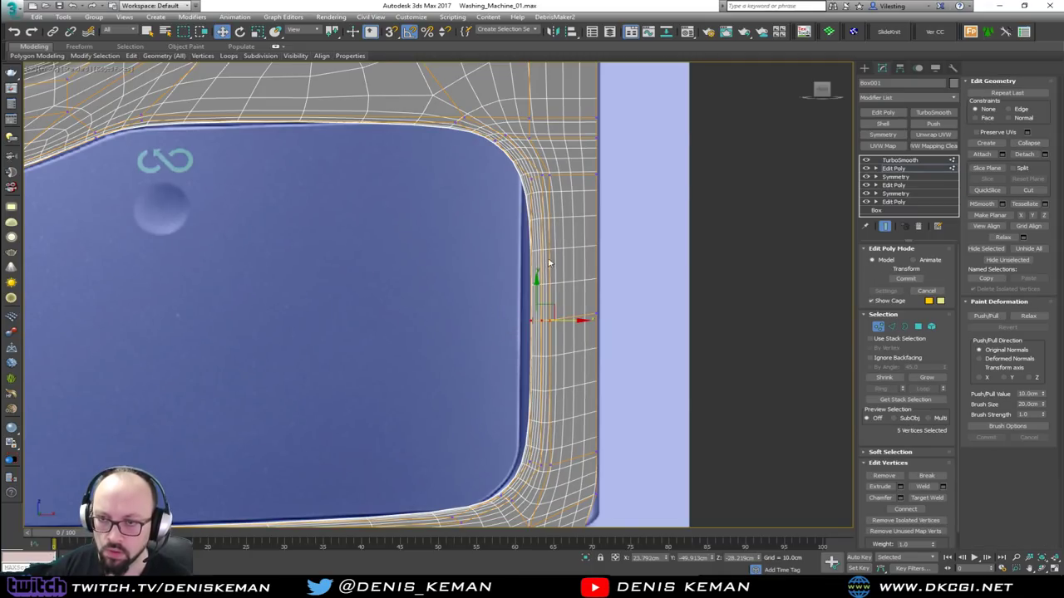
left_click_drag(544, 206, 543, 209)
left_click_drag(554, 466, 552, 463, "ctrl")
left_click_drag(570, 320, 562, 320)
left_click(560, 238)
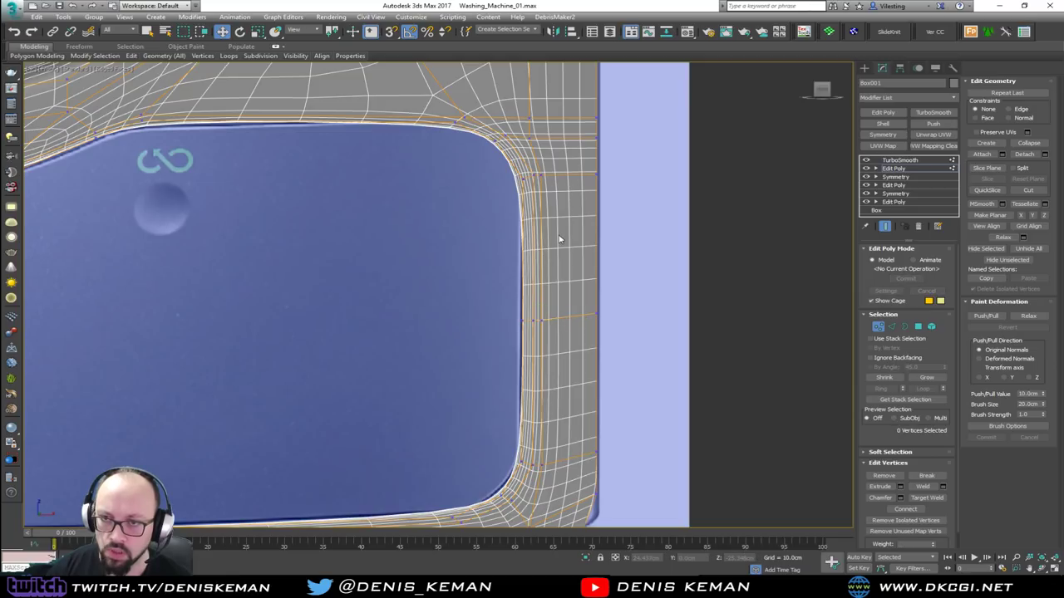
Leave vertex editing on the front panel and examine its smoothed lower cutout in the perspective view.
scroll(525, 238, "down", 2)
key("alt+w")
key("alt+w")
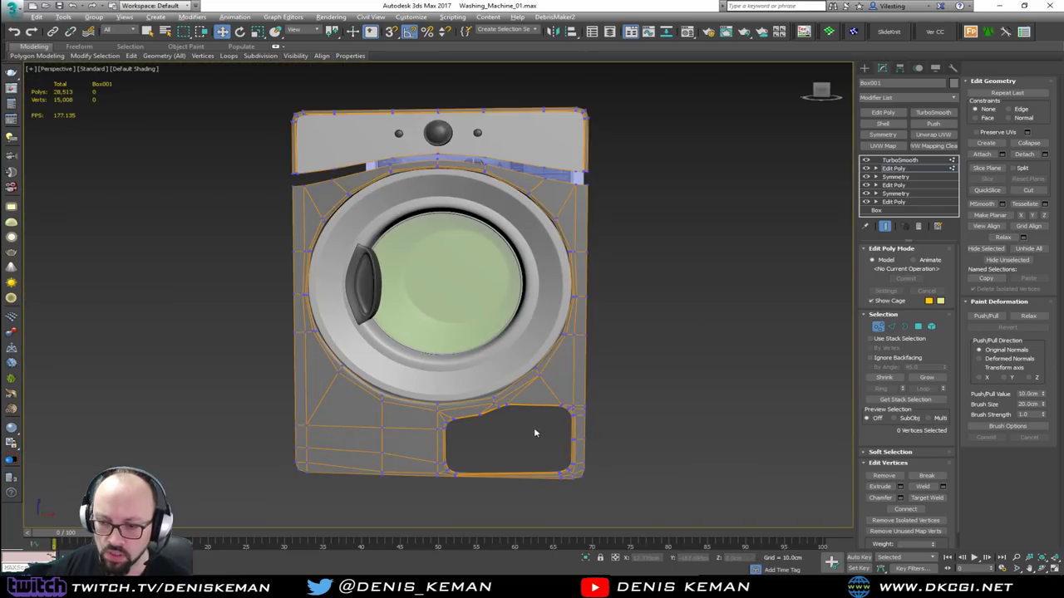
scroll(551, 360, "up", 5)
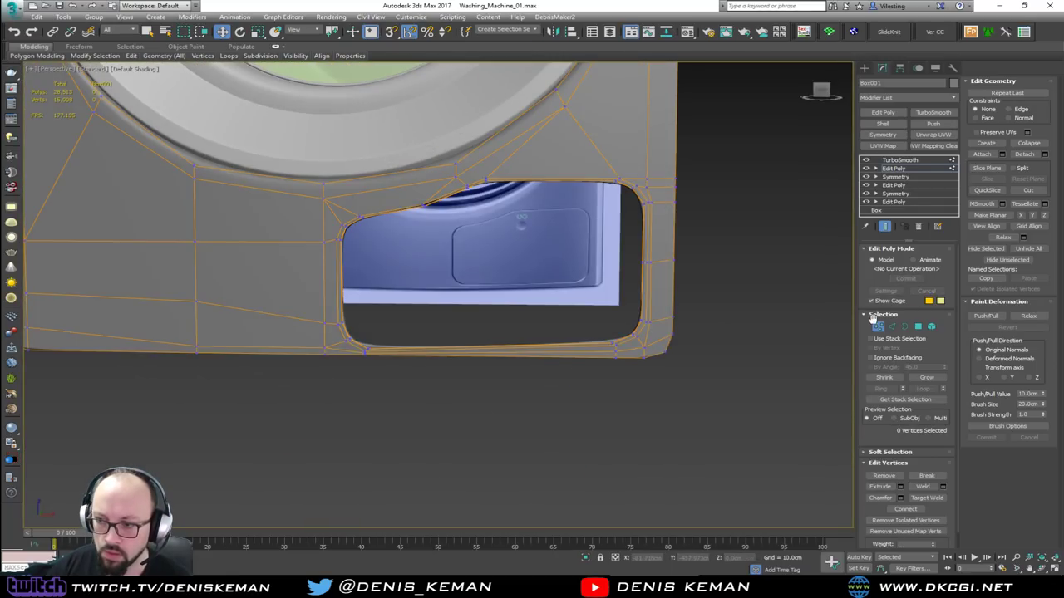
left_click(878, 326)
left_click(706, 310)
middle_click_drag(502, 221, 474, 312)
scroll(515, 314, "down", 2)
left_click(355, 311)
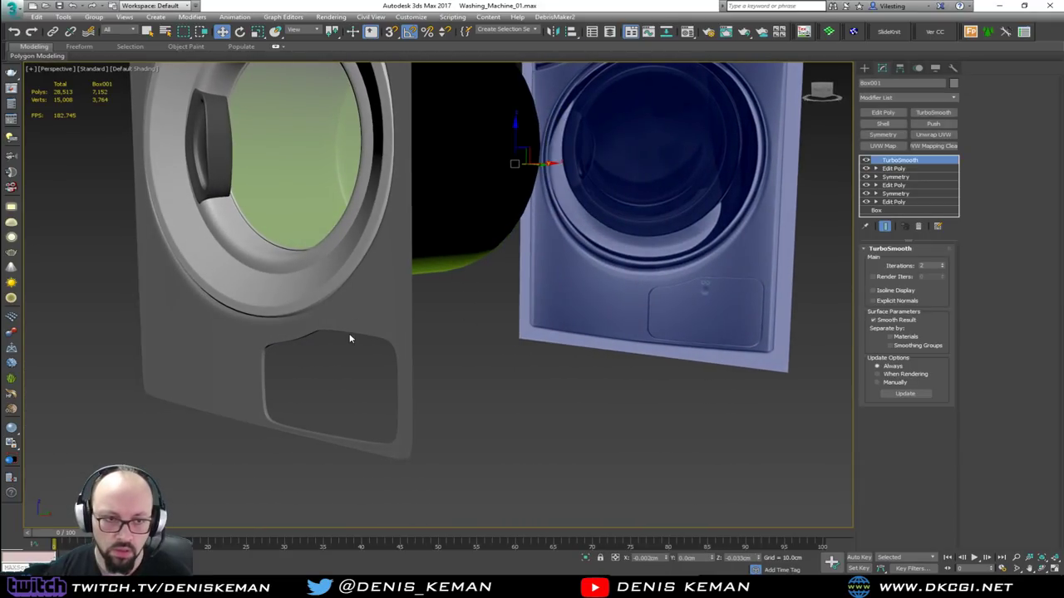
scroll(391, 278, "up", 6)
key("F4")
middle_click_drag(395, 282, 605, 220, "alt")
Select the inner border of the front panel's lower cutout and create a linear shape from it.
left_click(891, 169)
middle_click_drag(378, 205, 350, 216, "alt")
key("2")
key("ctrl+e")
scroll(350, 216, "down", 2)
middle_click_drag(416, 252, 337, 308, "alt")
key("3")
left_click(299, 352)
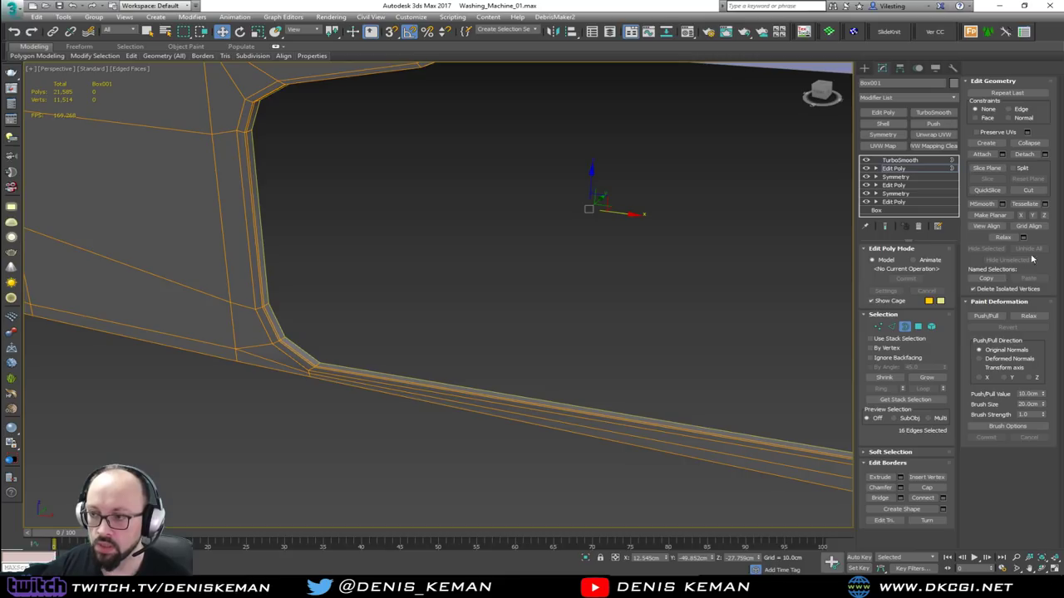
left_click(943, 509)
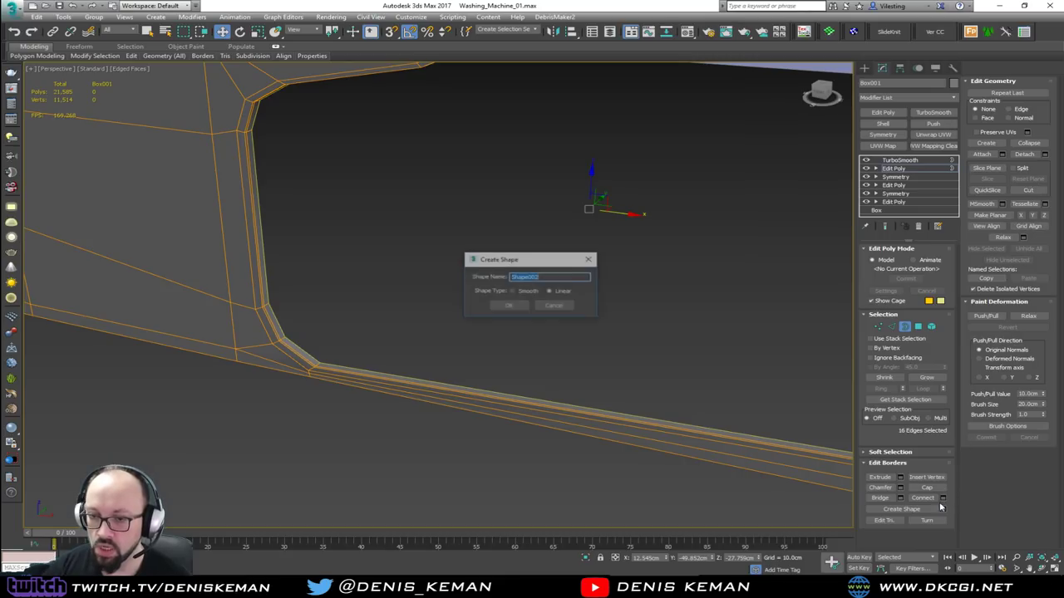
left_click(509, 305)
key("3")
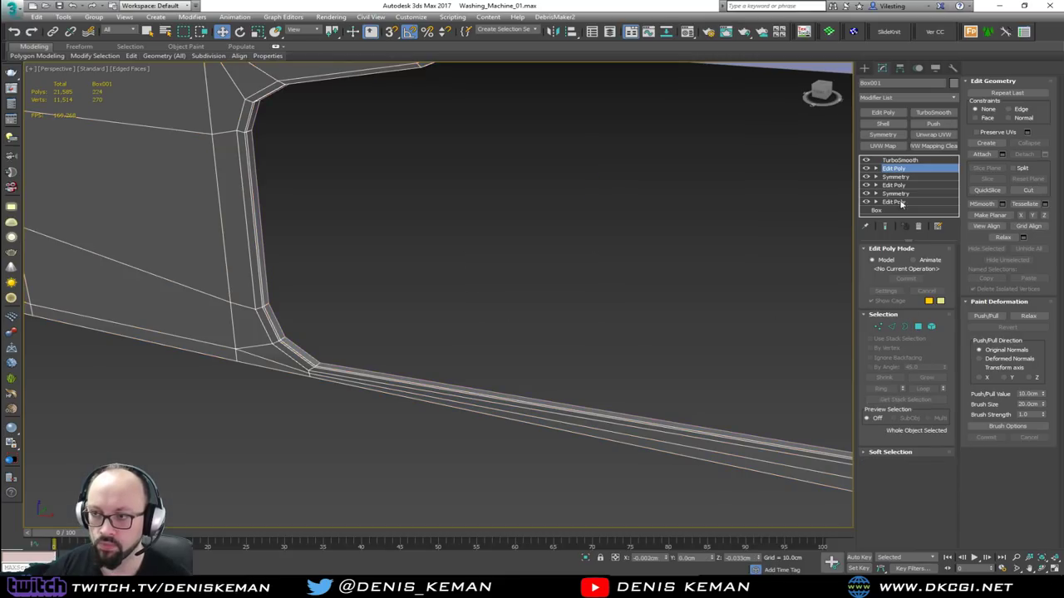
Select the new outline shape and apply an Edit Poly modifier to turn it into a flat flap.
left_click(330, 363)
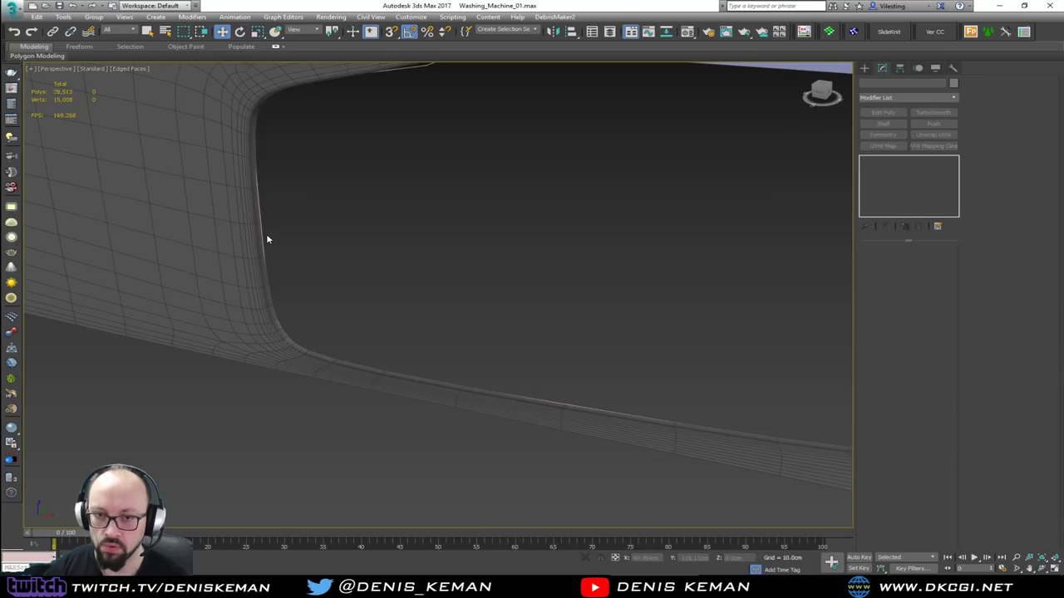
left_click(267, 240)
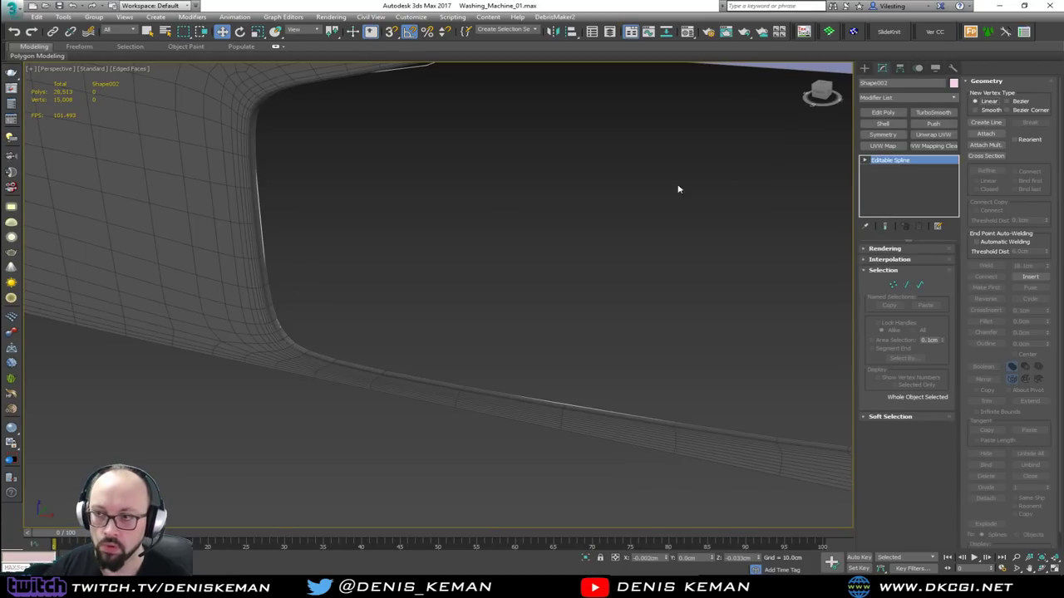
left_click(877, 113)
middle_click_drag(532, 204, 448, 246)
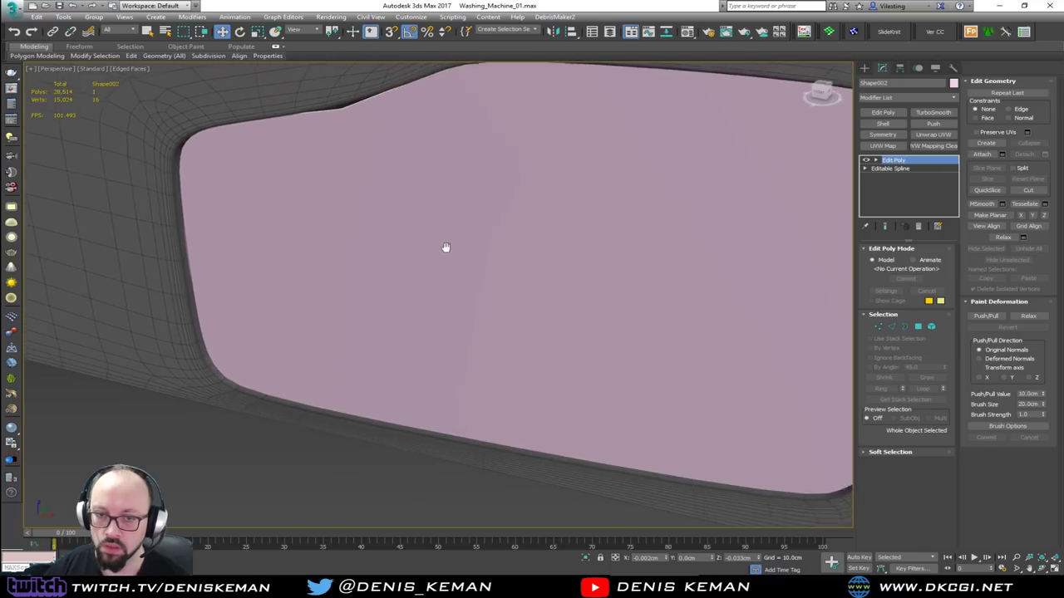
scroll(440, 257, "down", 5)
scroll(420, 266, "down", 2)
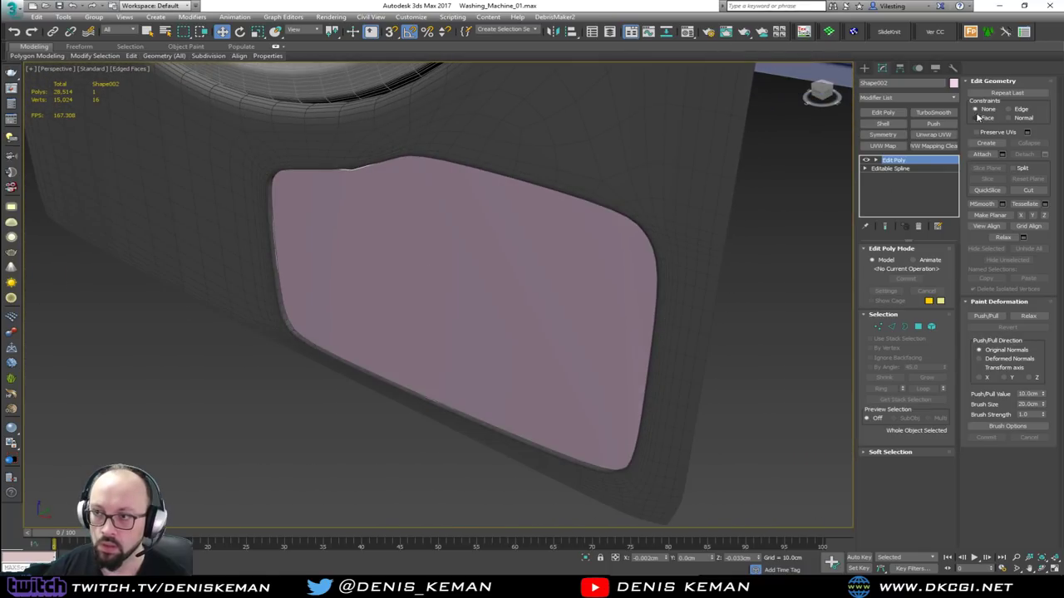
Center the flap's pivot to the object and move the flap along Y to about -50.3 cm.
left_click(899, 68)
left_click(907, 135)
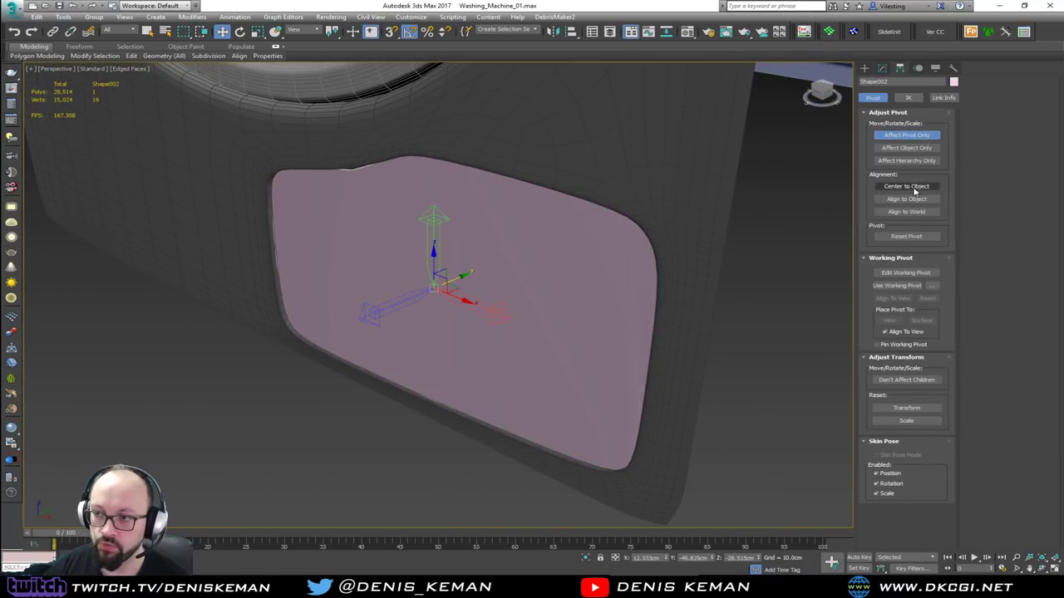
left_click(913, 136)
left_click_drag(463, 277, 455, 282)
middle_click_drag(454, 282, 496, 276, "alt")
key("alt+w")
middle_click(631, 195)
key("alt+w")
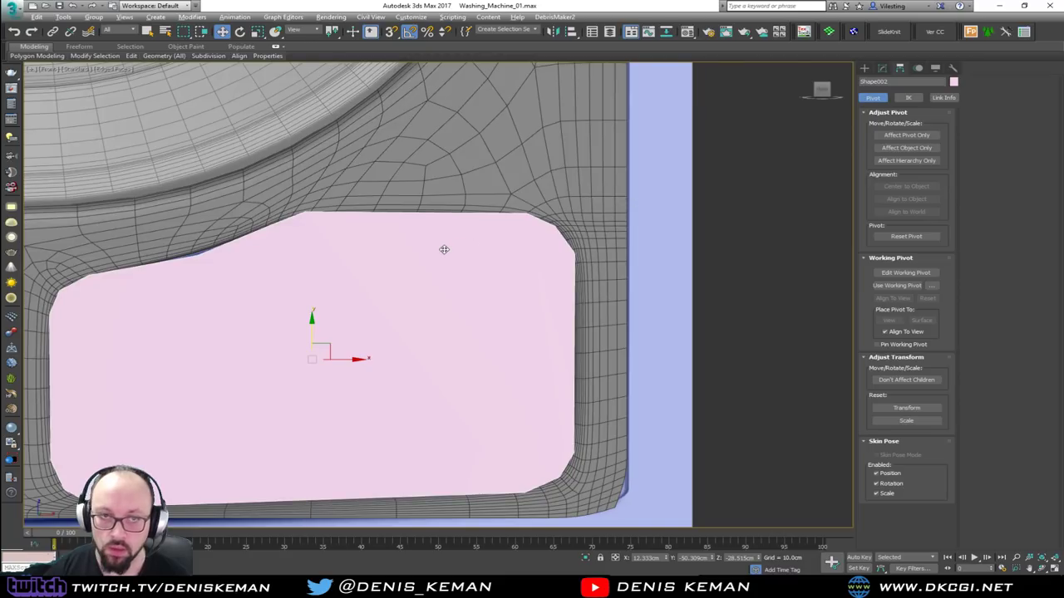
middle_click_drag(446, 249, 572, 221)
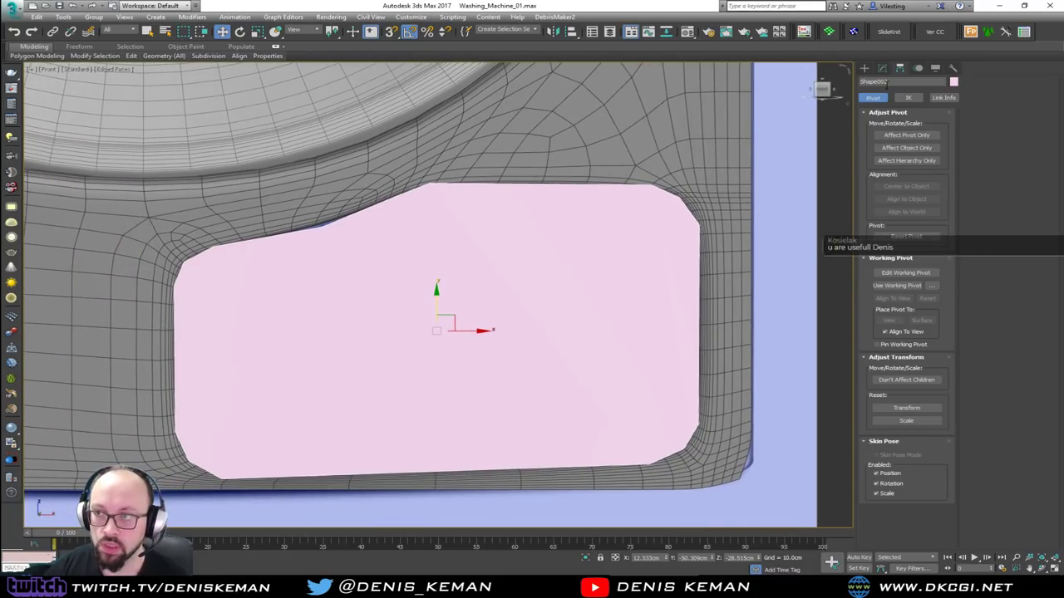
Cut a vertical edge between the flap's upper-left and lower-left inner corner vertices in the front view.
left_click(882, 68)
left_click(882, 112)
key("1")
key("F4")
middle_click_drag(221, 311, 266, 287)
left_click_drag(266, 426, 259, 473)
left_click(396, 325)
left_click_drag(274, 252, 259, 270)
left_click_drag(289, 409, 256, 471, "ctrl")
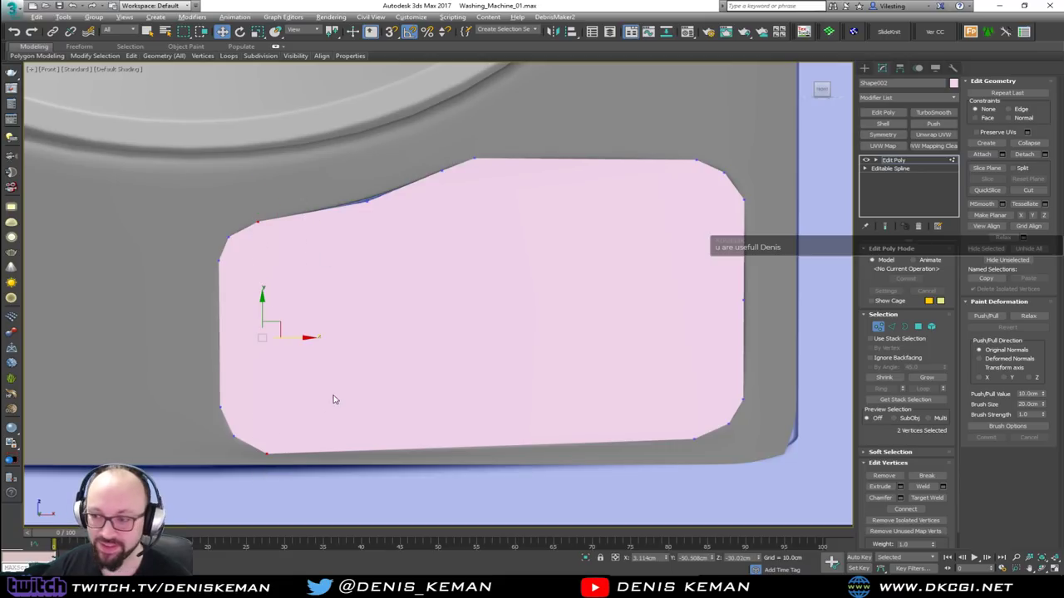
key("alt+c")
left_click(257, 222)
left_click(267, 452)
right_click(302, 423)
right_click(302, 423)
Isolate the flap and show it in the front view.
key("alt+w")
key("alt+w")
middle_click_drag(592, 442, 501, 410, "alt")
key("alt+q")
key("alt+w")
left_click(595, 262)
key("alt+w")
Display the flap with edged faces and switch to editing its vertices.
key("4")
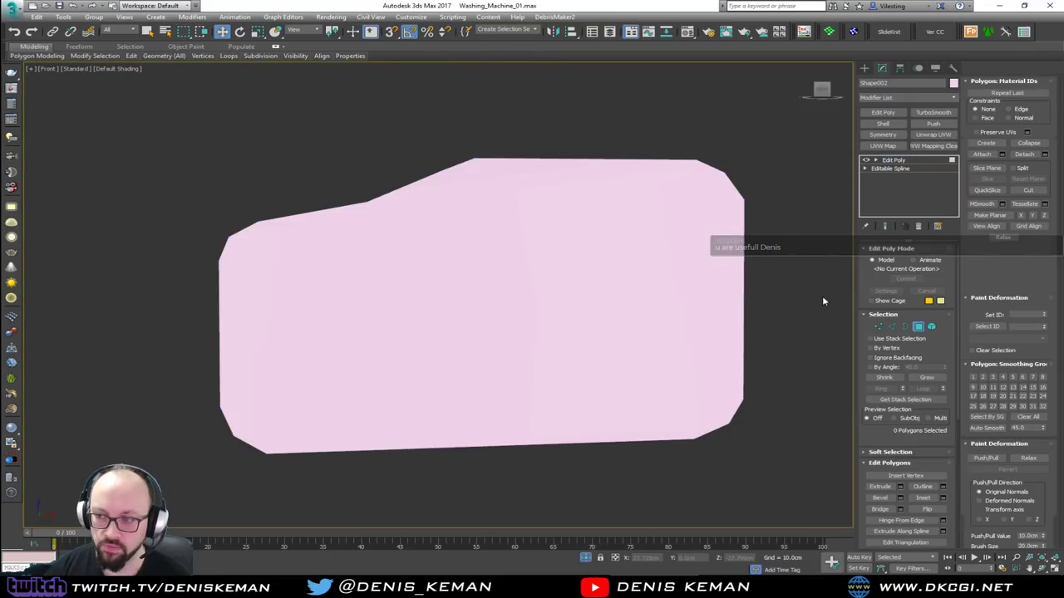
key("ctrl+a")
left_click(755, 329)
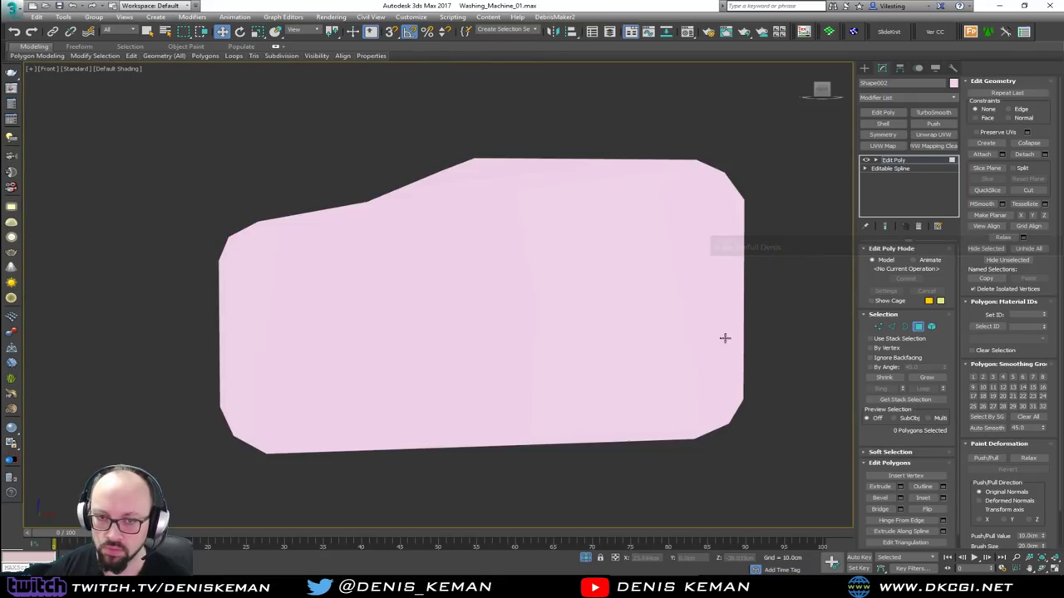
key("2")
left_click(388, 170)
key("1")
key("F4")
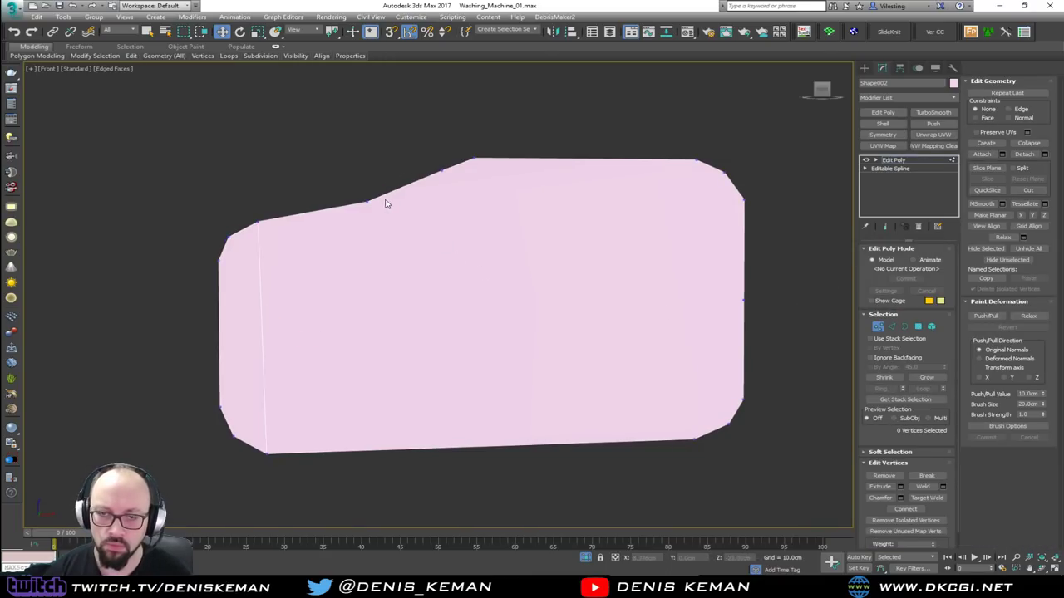
Connect the inner vertices of the flap's upper-right and lower-right corners with a vertical edge.
left_click(696, 160)
left_click(695, 438, "ctrl")
key("ctrl+shift+e")
left_click(425, 248)
Cut three vertical edges from the vertices of the flap's sloped upper contour down to its lower edge.
key("alt+c")
left_click(367, 202)
left_click(370, 447)
right_click(371, 446)
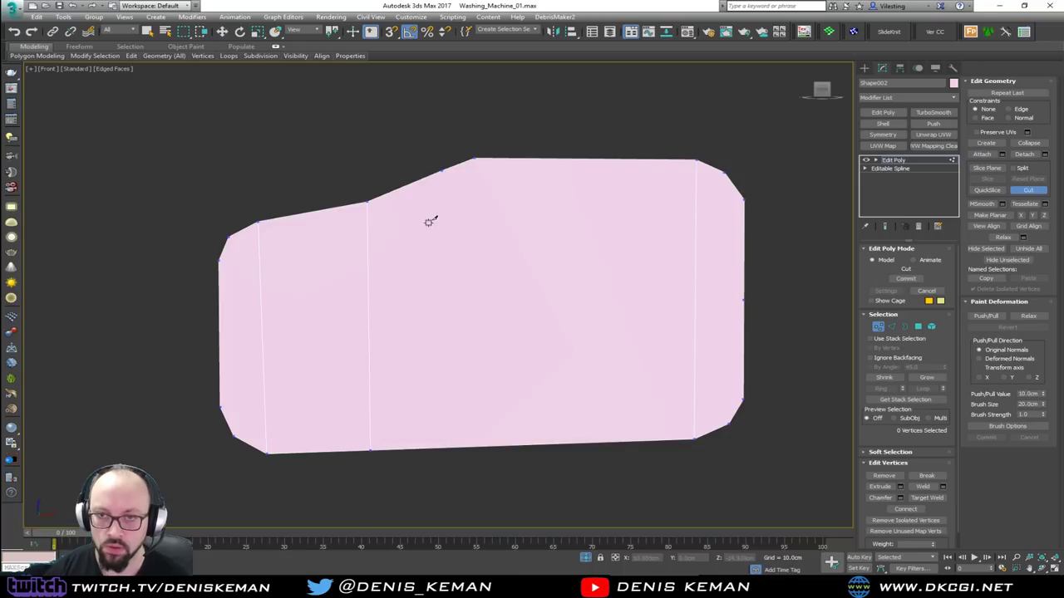
left_click(441, 174)
left_click(450, 445)
right_click(502, 243)
left_click(475, 158)
left_click(478, 444)
right_click(542, 304)
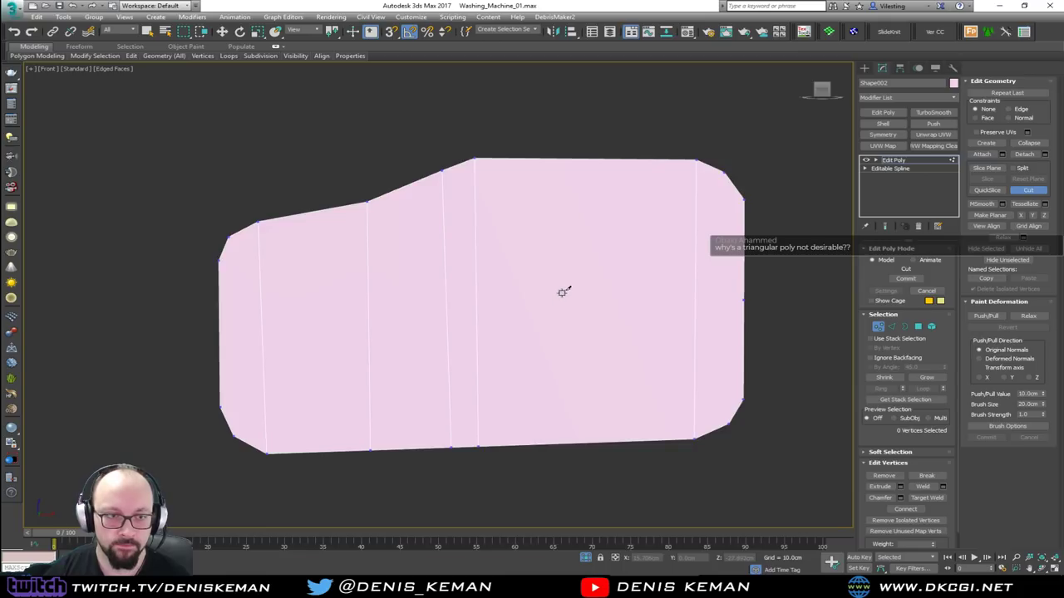
Cut two edges across the flap's width, joining the side vertices of the upper and lower rounded corners.
left_click(220, 258)
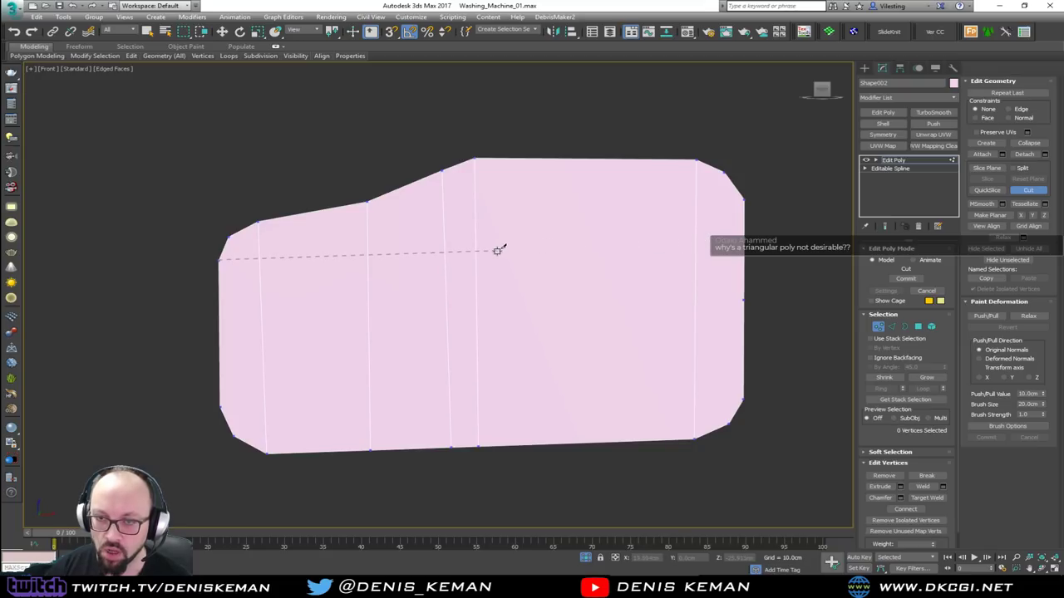
left_click(744, 200)
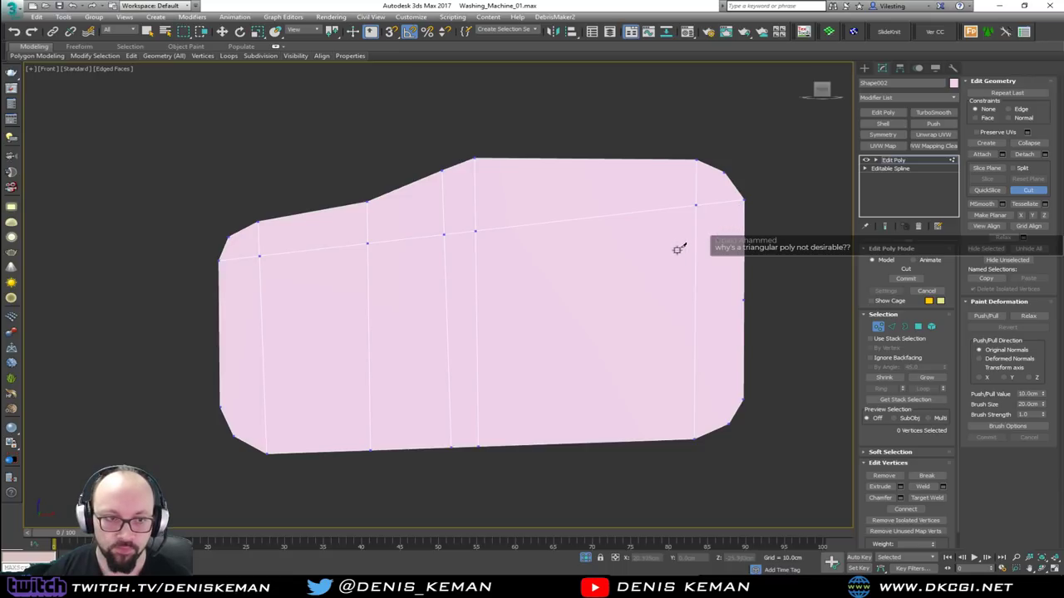
left_click(221, 407)
left_click(743, 398)
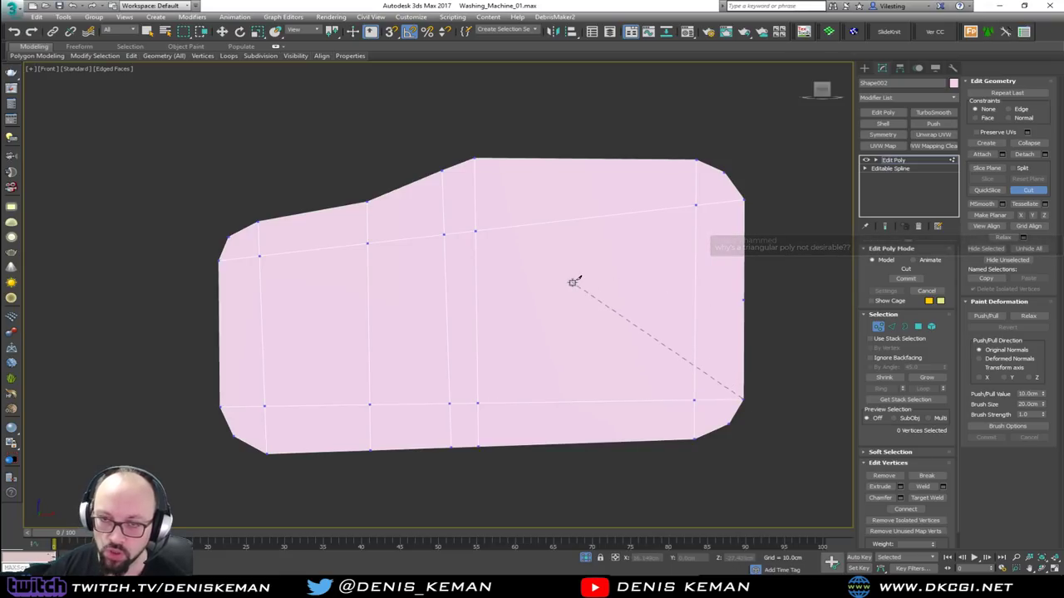
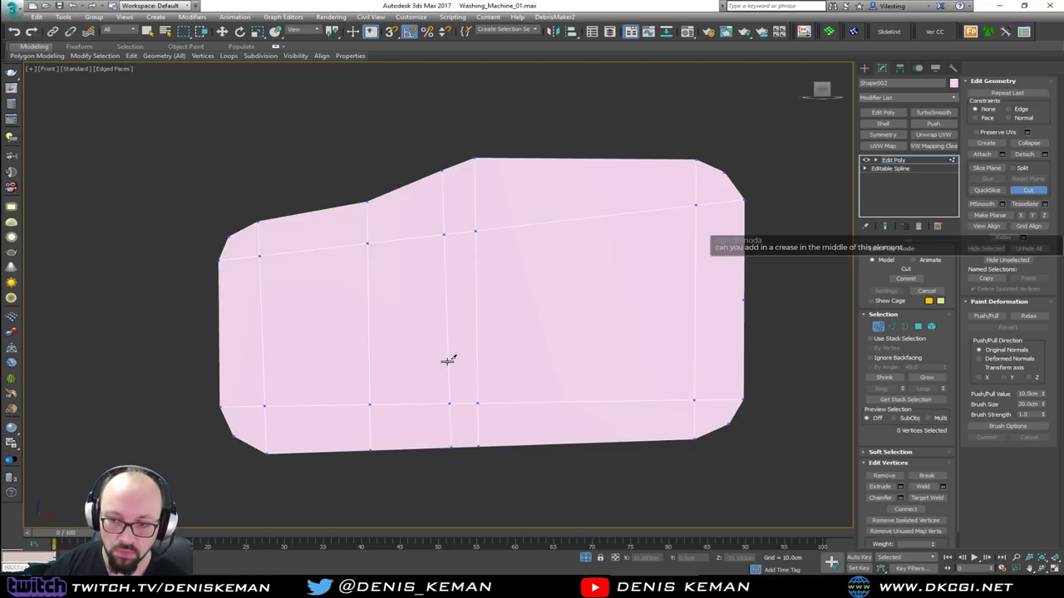
key("w")
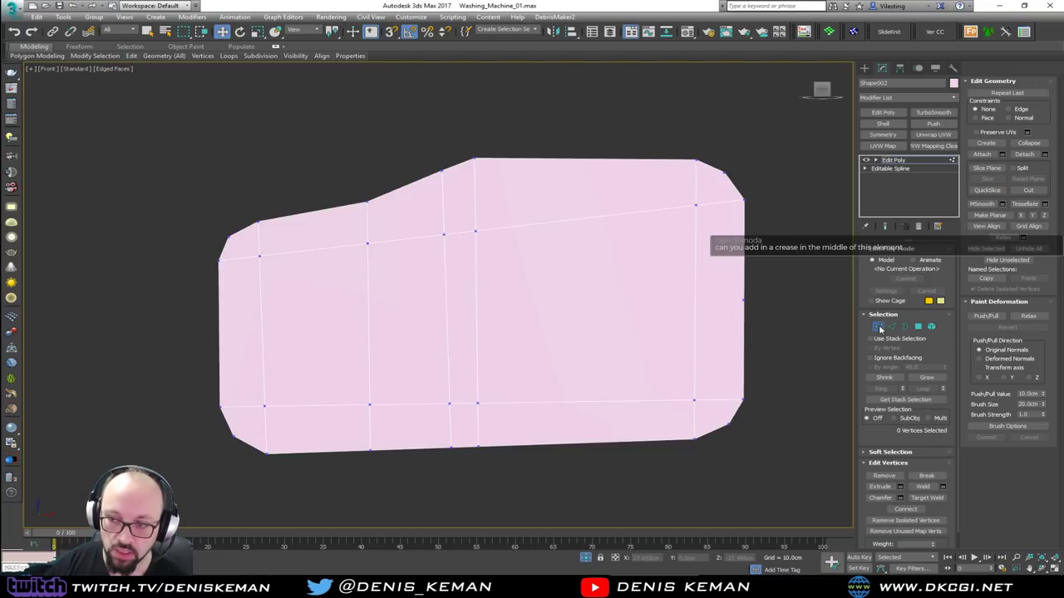
left_click(879, 328)
left_click(772, 226)
left_click(550, 281)
Extrude the flap's outer border backwards to give the flap thickness.
key("3")
left_click_drag(324, 190, 310, 222)
key("alt+w")
middle_click(585, 379)
key("alt+w")
middle_click_drag(574, 361, 566, 348, "alt")
middle_click_drag(412, 296, 399, 297, "alt")
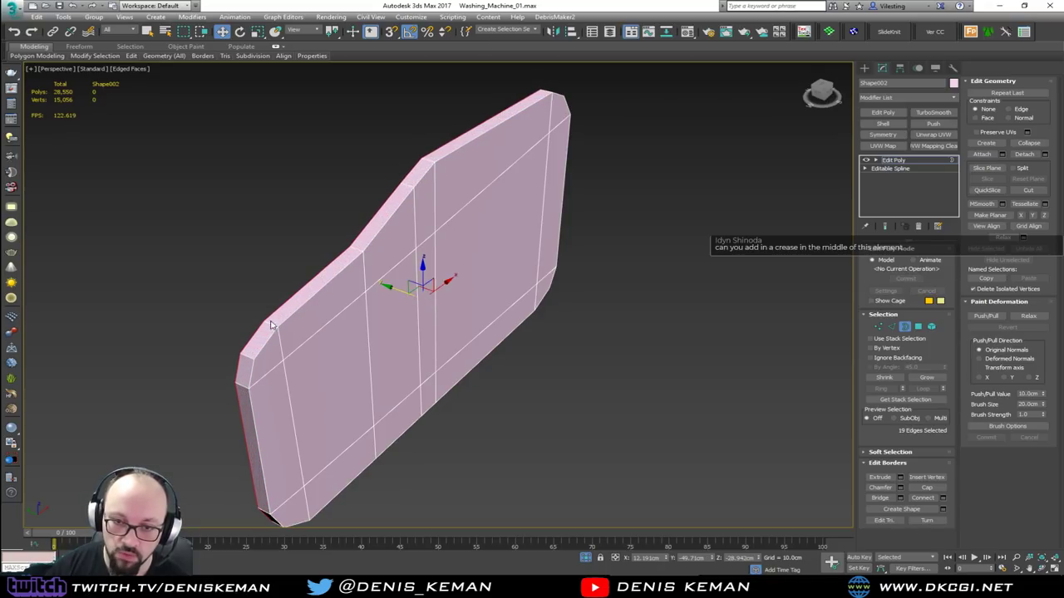
Insert an edge loop around the flap's side wall close to the front face.
scroll(270, 323, "up", 3)
middle_click_drag(283, 328, 302, 284)
key("alt+1")
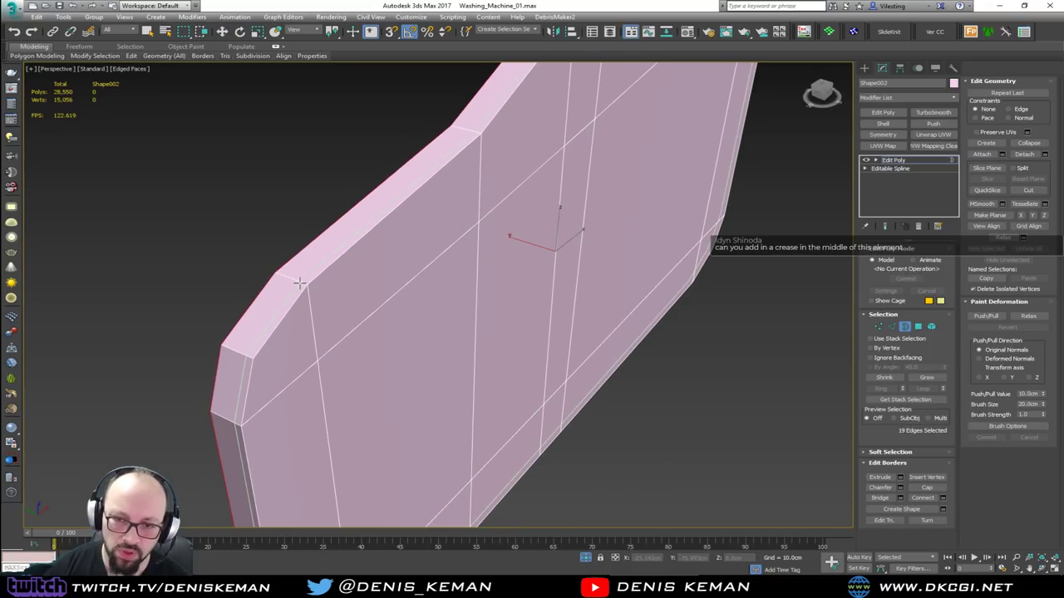
key("2")
key("w")
left_click(891, 326)
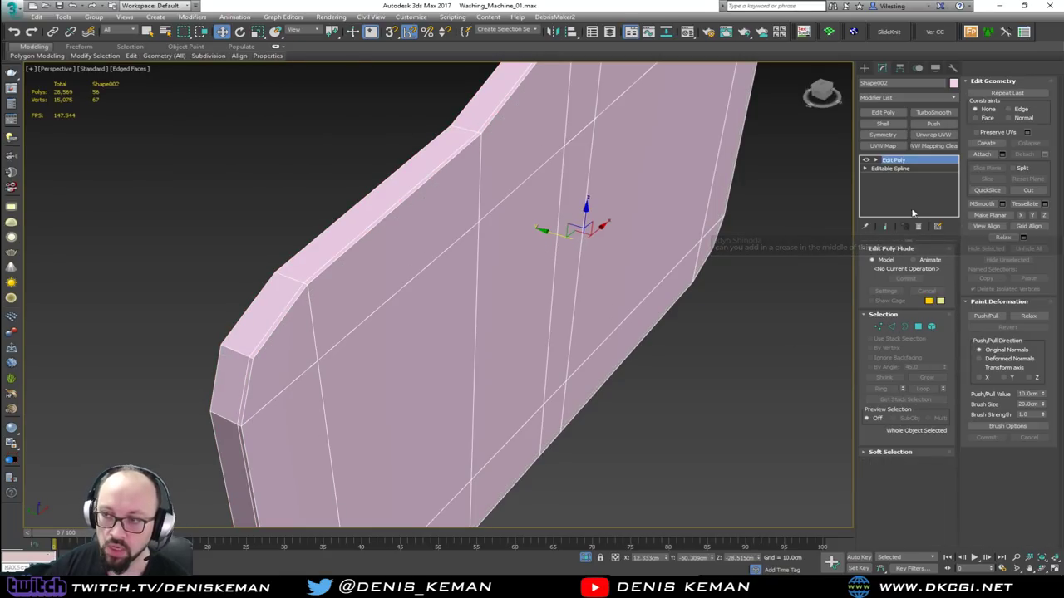
Apply TurboSmooth to the flap with 2 iterations and view it without edged faces.
left_click(933, 113)
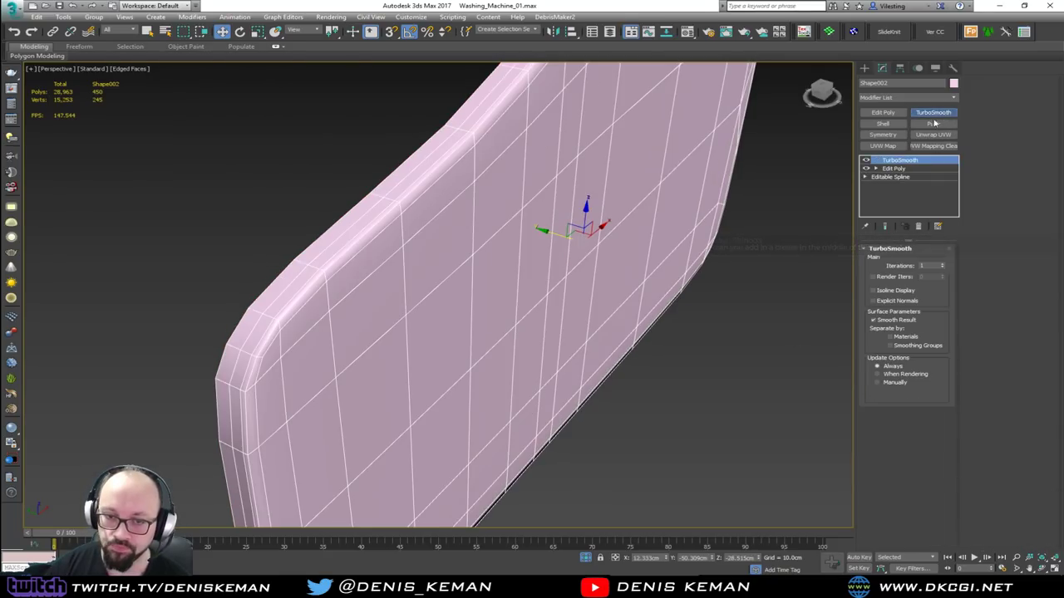
left_click(943, 263)
left_click(824, 374)
key("F4")
scroll(525, 390, "down", 3)
middle_click_drag(524, 390, 482, 344, "alt")
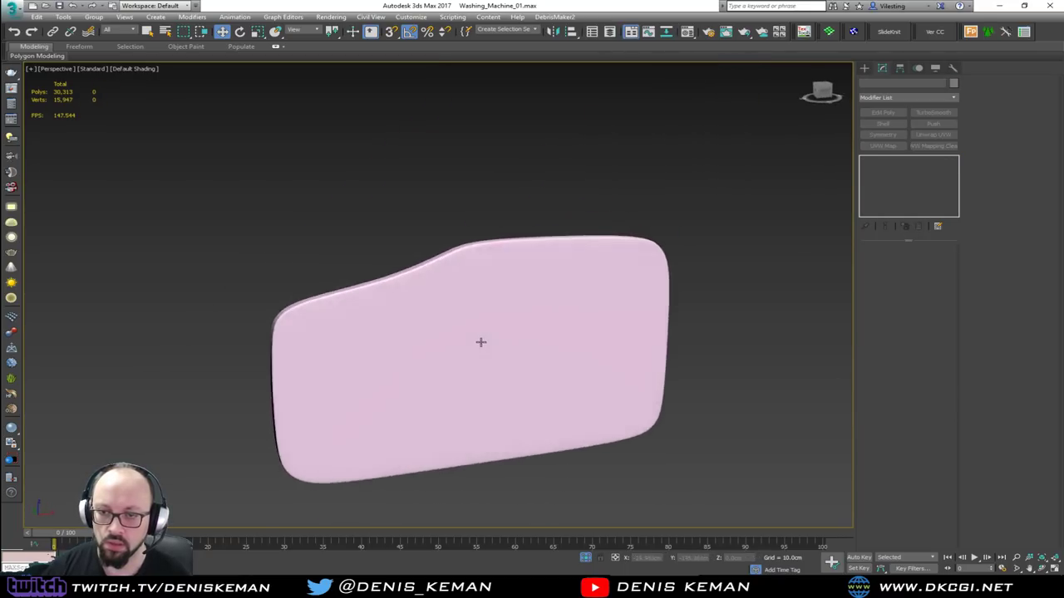
End the isolation, reselect the flap in front of the washing machine panel and display edged faces.
right_click(488, 351)
left_click(527, 277)
middle_click_drag(515, 303, 430, 308, "alt")
left_click(531, 311)
key("F4")
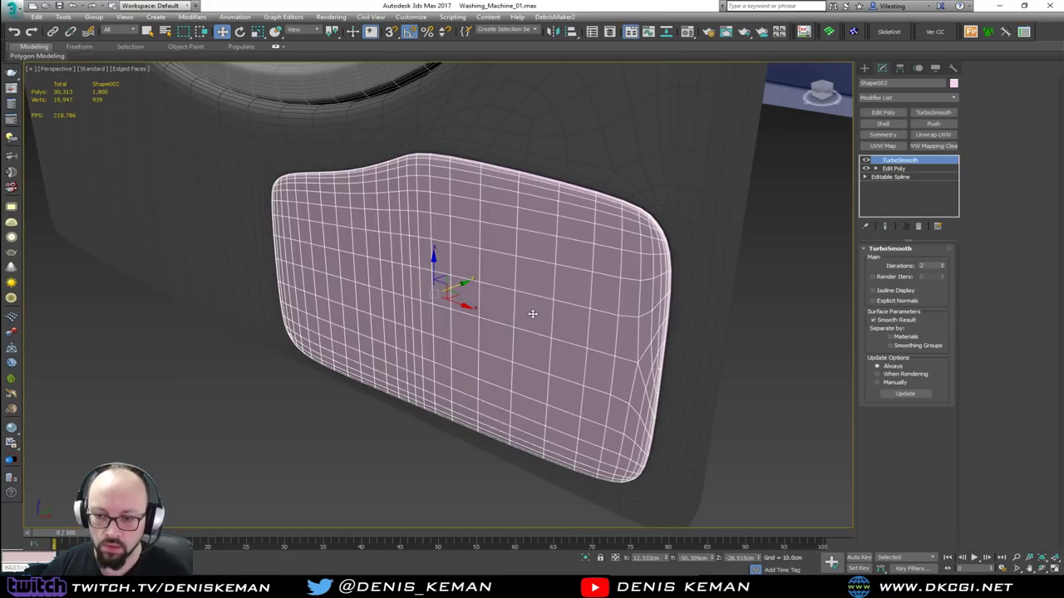
Insert another edge loop around the flap's side wall, right beside the front edge.
middle_click_drag(570, 318, 475, 313, "alt")
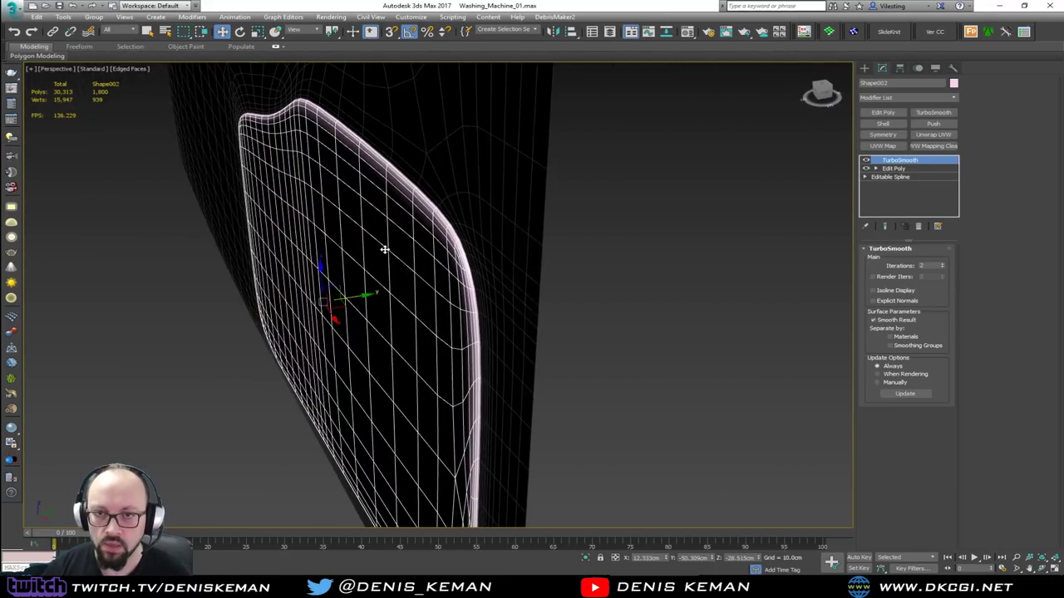
scroll(385, 250, "up", 3)
key("F4")
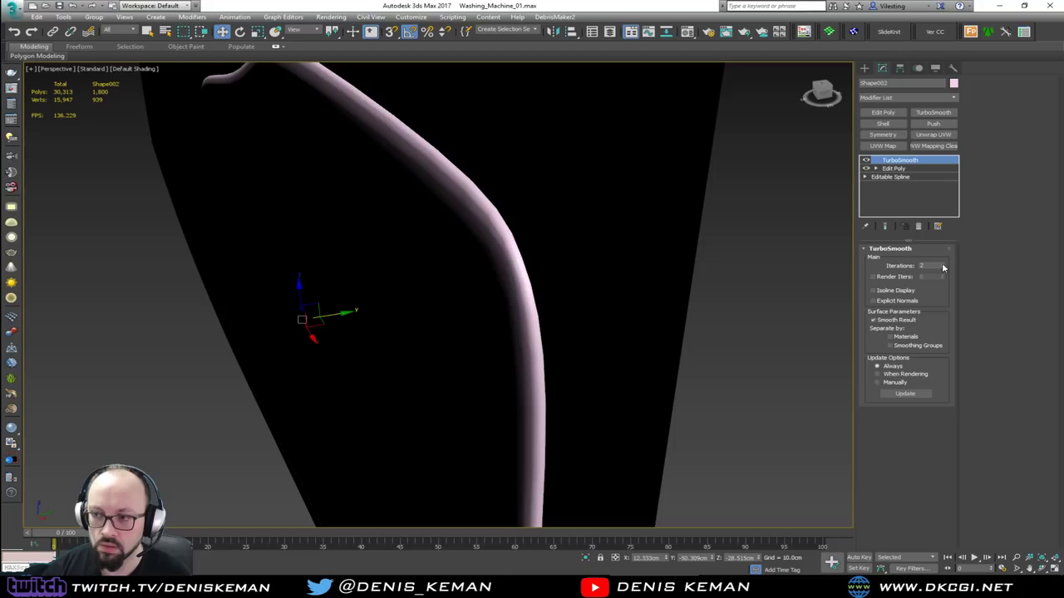
key("F4")
middle_click_drag(433, 235, 536, 201, "alt")
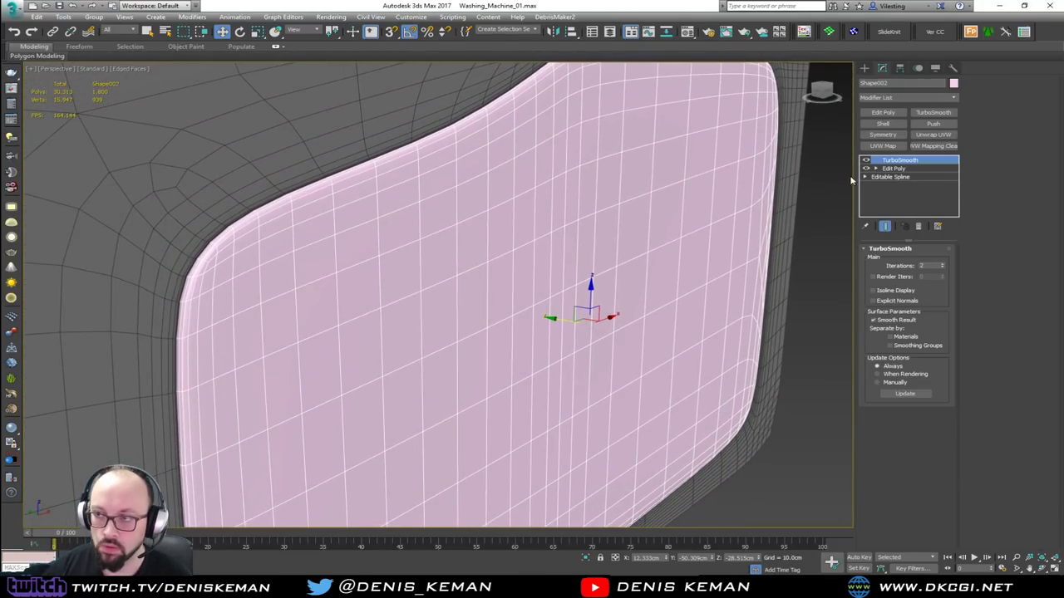
left_click(893, 168)
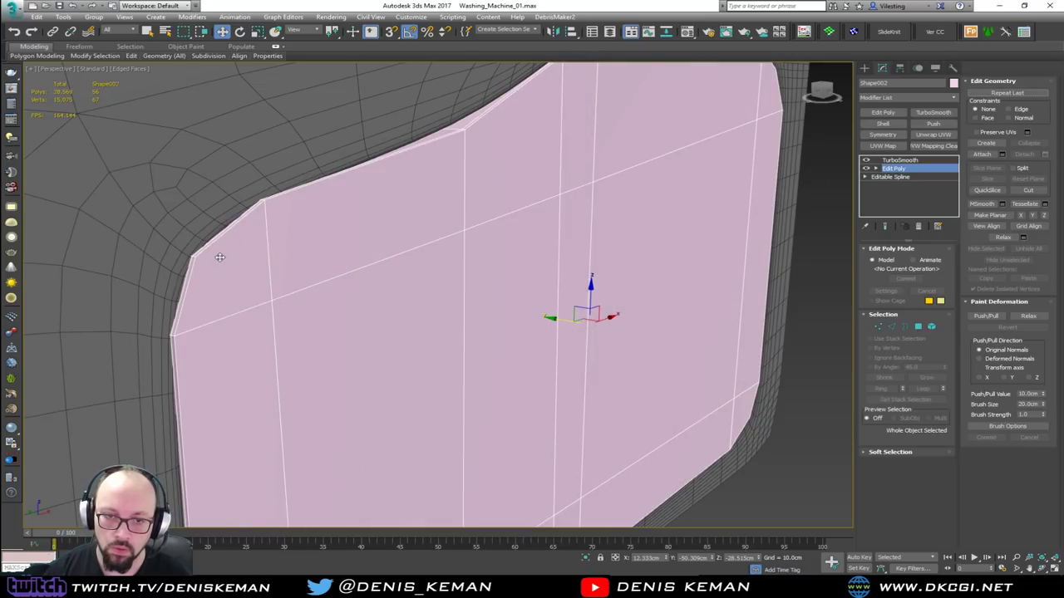
scroll(198, 264, "up", 2)
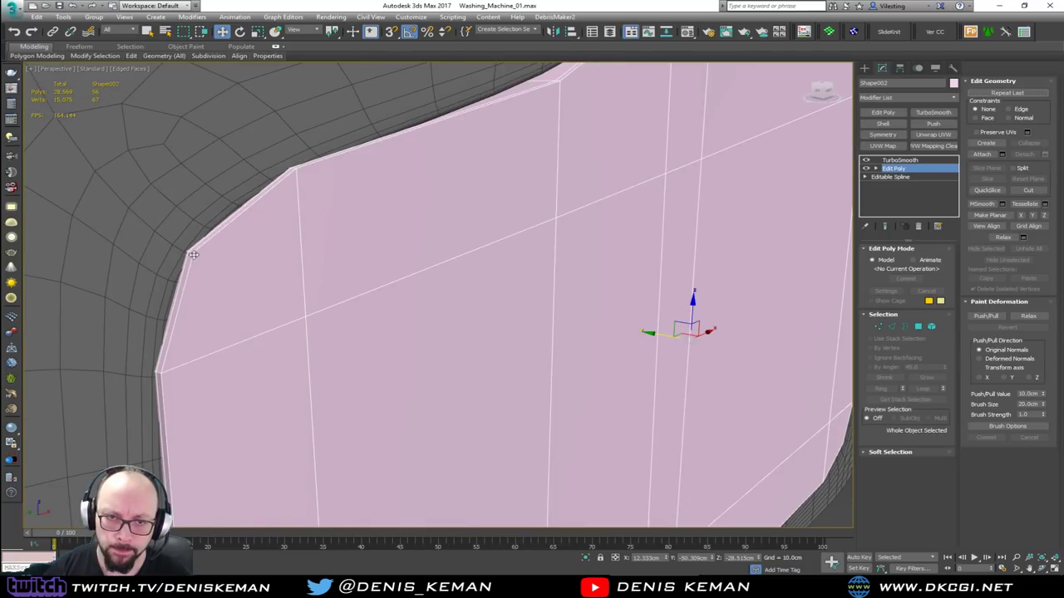
scroll(194, 256, "up", 3)
key("2")
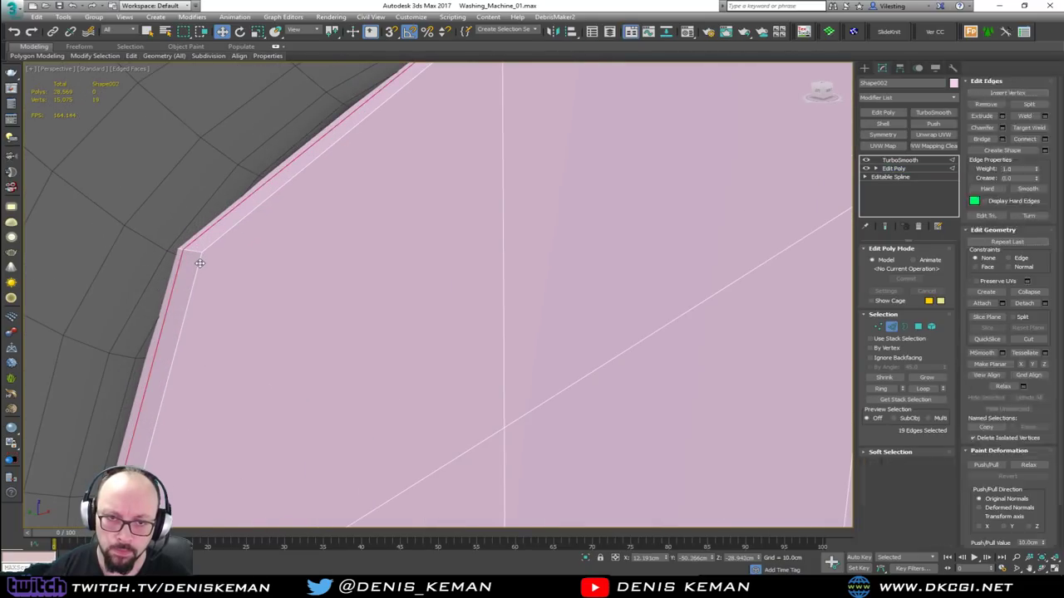
scroll(187, 266, "down", 4)
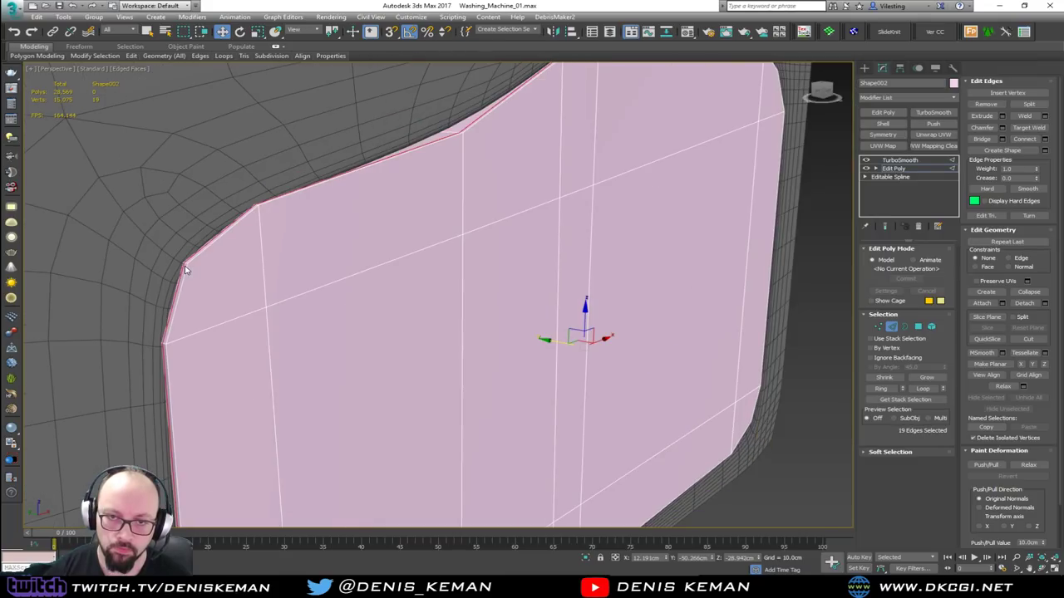
left_click(246, 260)
scroll(183, 261, "up", 3)
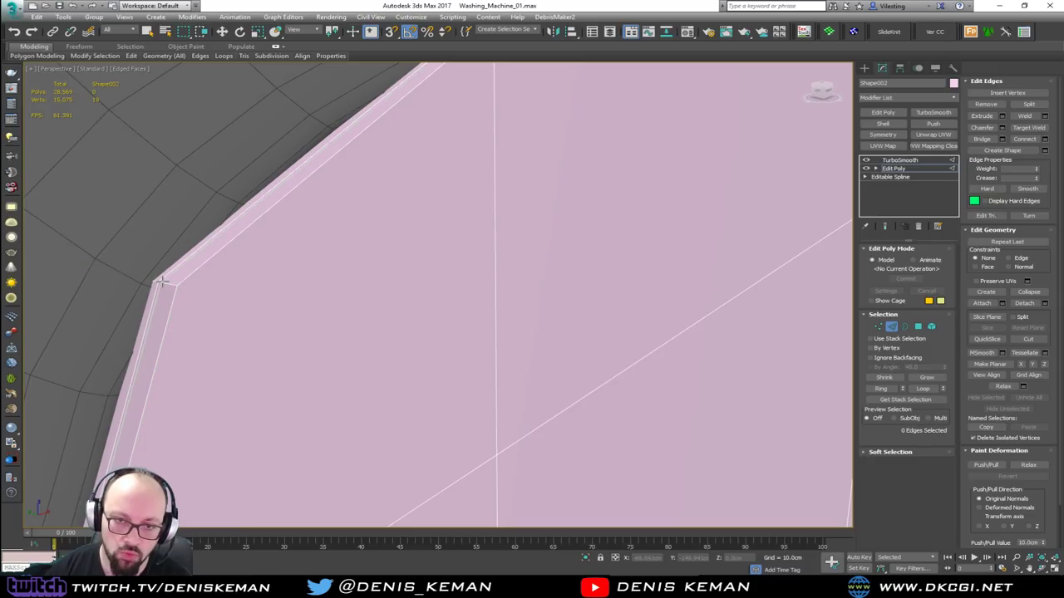
key("w")
Preview the flap's rounded rim with TurboSmooth active and edged faces hidden.
left_click(894, 168)
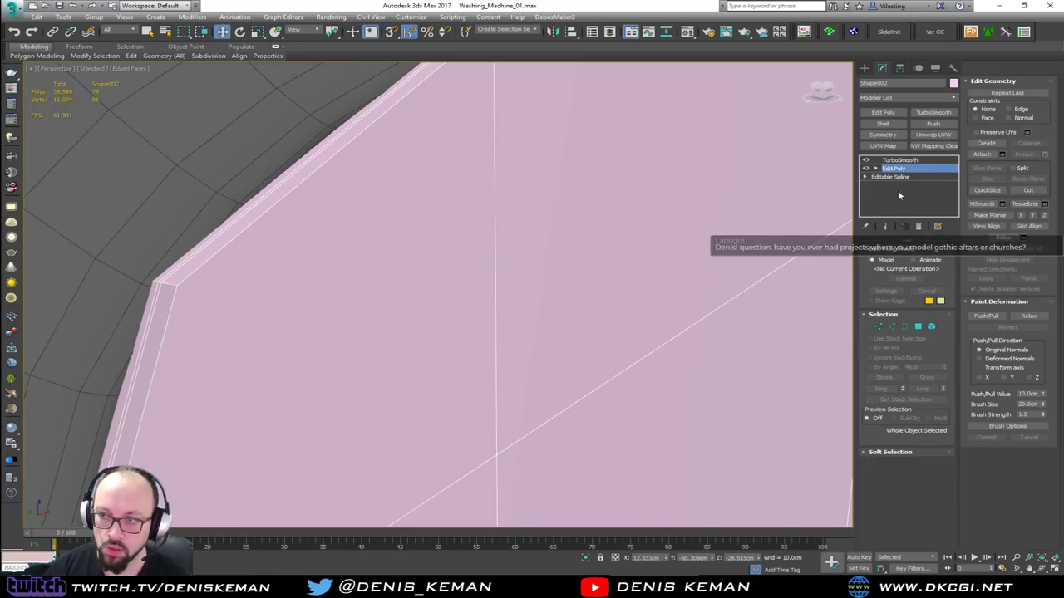
left_click(900, 159)
key("F4")
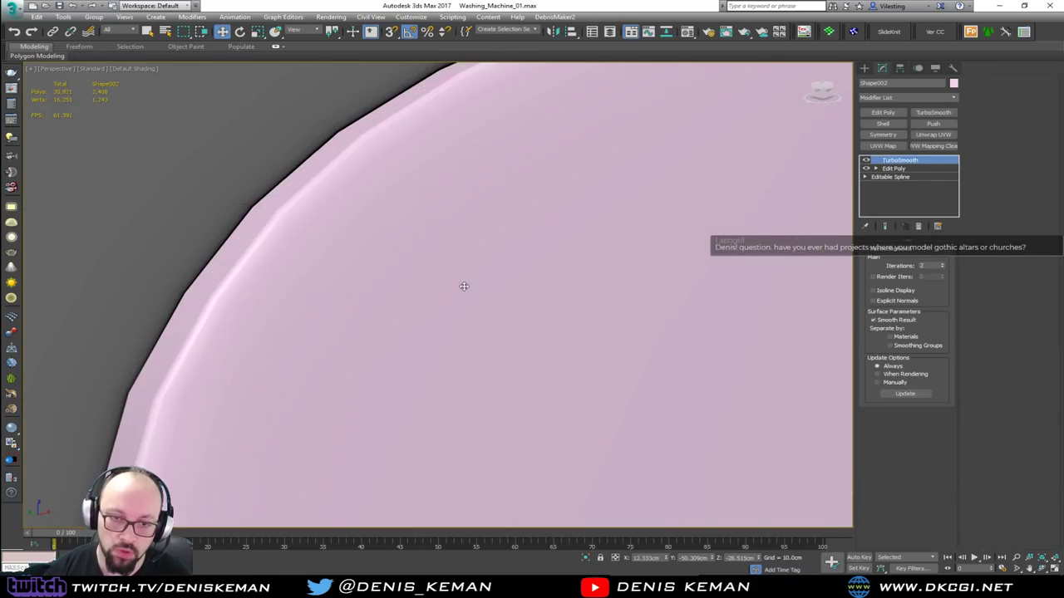
scroll(463, 285, "down", 3)
middle_click_drag(356, 249, 475, 285, "alt")
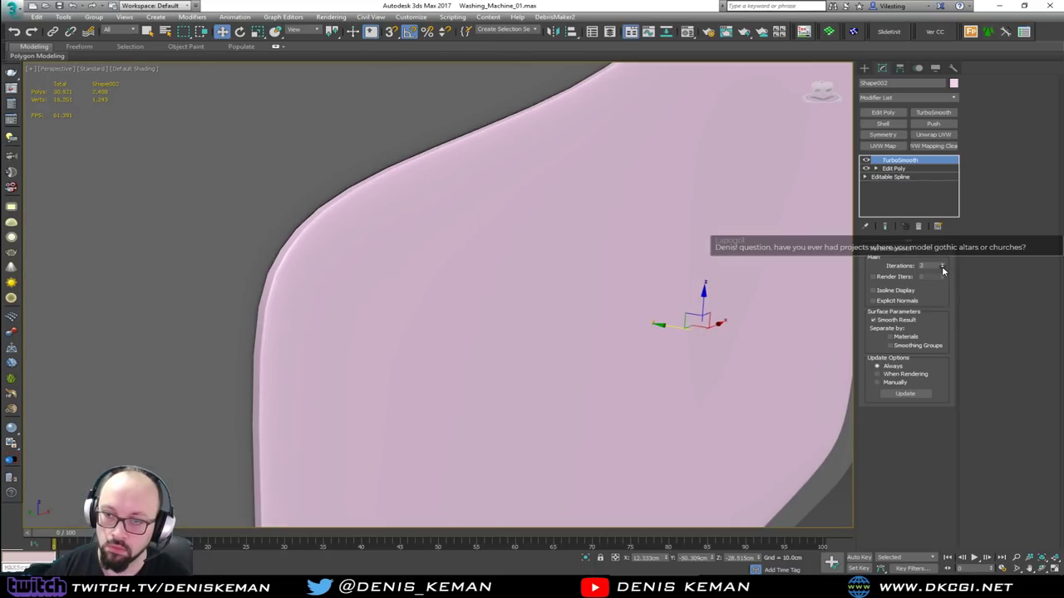
Remove the newly added edge loop from the flap's side wall in Edit Poly and display edged faces.
left_click(897, 170)
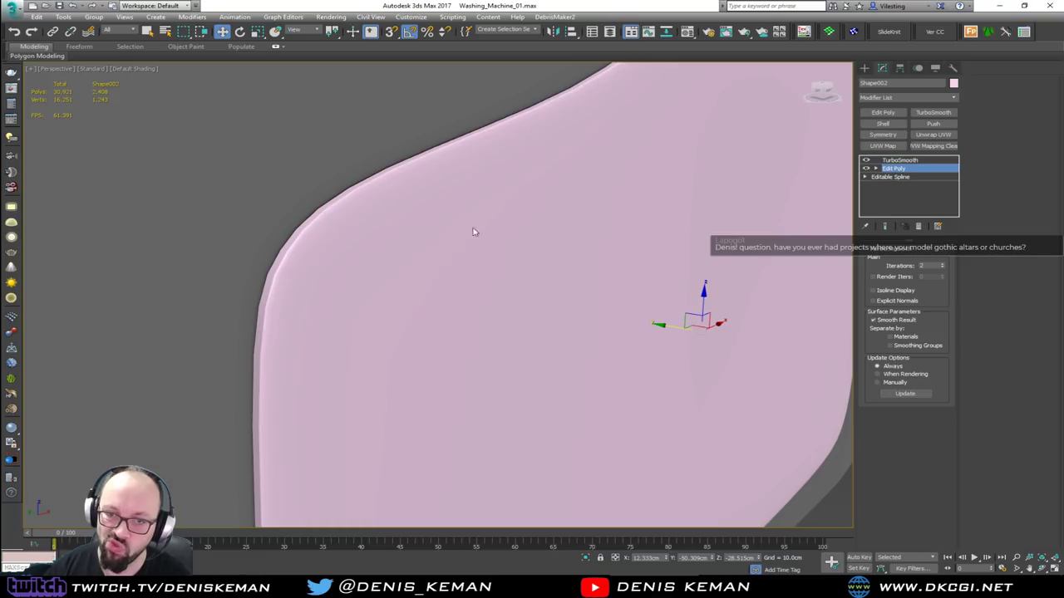
key("2")
key("F4")
key("ctrl+BackSpace")
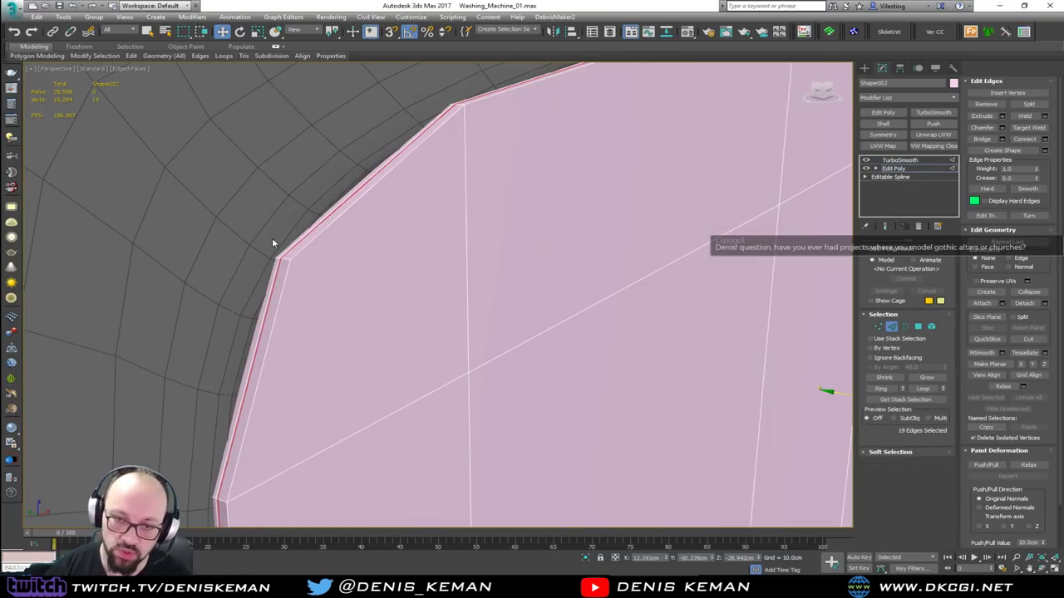
Select all 18 polygons of the flap's front face in Edit Poly.
scroll(269, 246, "down", 3)
key("4")
left_click(298, 266)
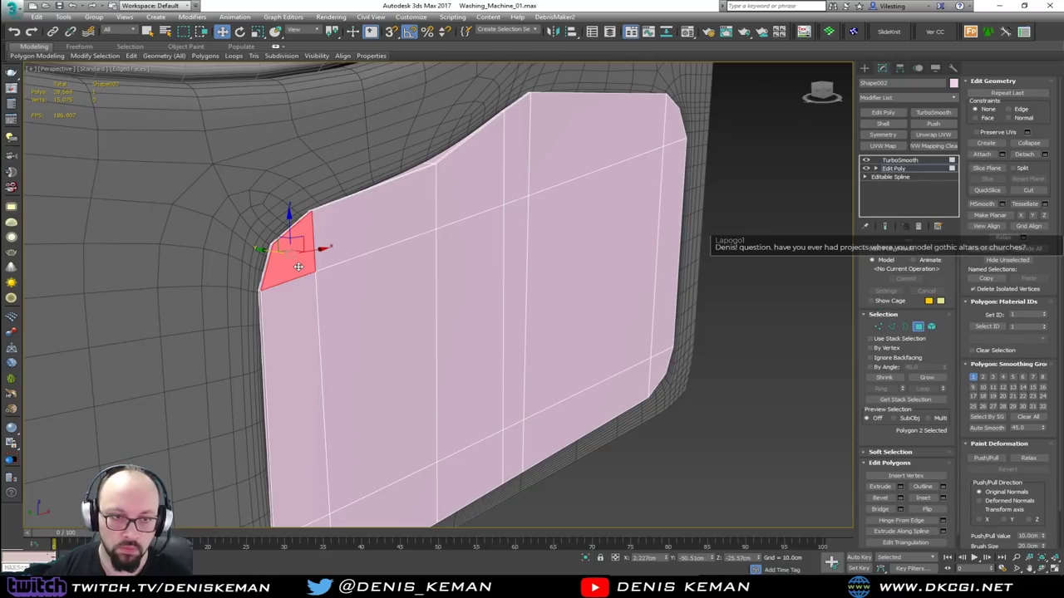
left_click(324, 337, "ctrl")
left_click(321, 414, "ctrl")
middle_click_drag(321, 413, 330, 340)
middle_click_drag(340, 300, 312, 326)
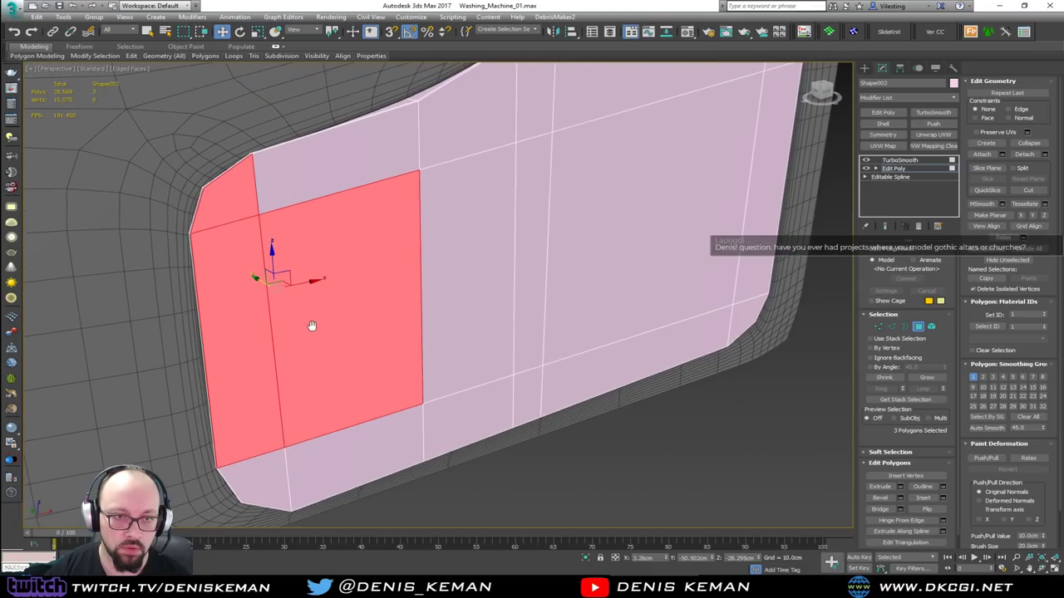
left_click(270, 473, "ctrl")
left_click(353, 461, "ctrl")
left_click(453, 416, "ctrl")
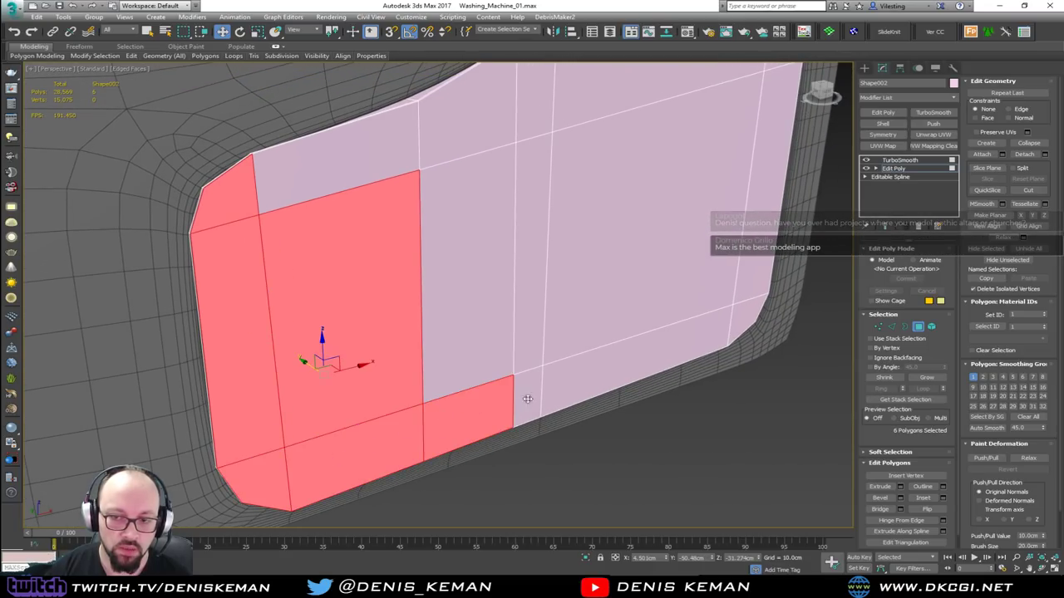
left_click(527, 399, "ctrl")
left_click(655, 363, "ctrl")
left_click(734, 321, "ctrl")
left_click(735, 279, "ctrl")
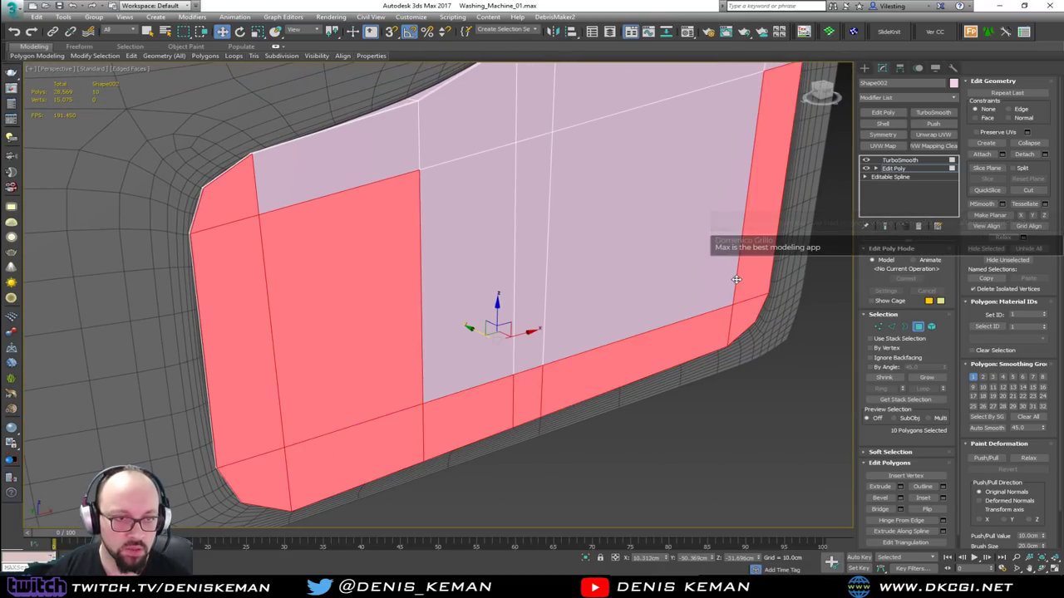
middle_click_drag(599, 246, 457, 366)
left_click(301, 281, "ctrl")
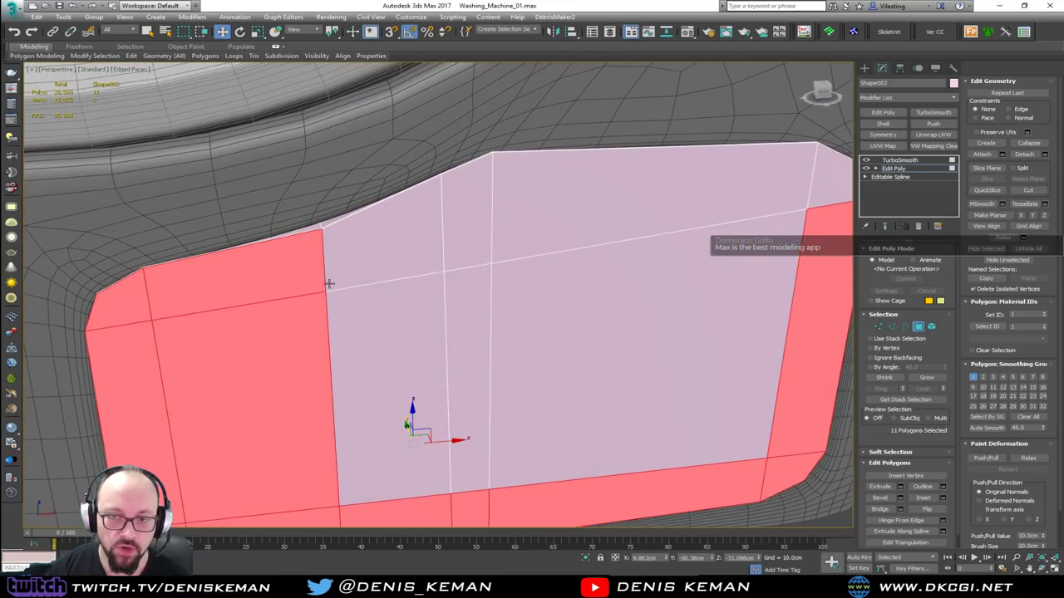
middle_click_drag(326, 283, 313, 254, "alt")
left_click(368, 248, "ctrl")
left_click(384, 287, "ctrl")
left_click(459, 287, "ctrl")
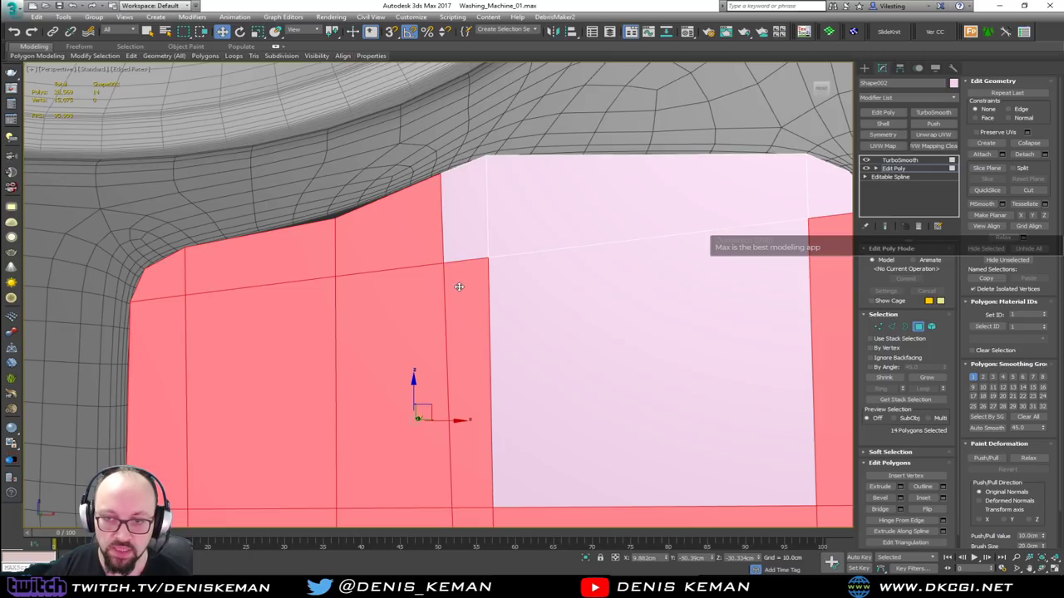
left_click(458, 245, "ctrl")
left_click(506, 238, "ctrl")
left_click(584, 290, "ctrl")
middle_click_drag(584, 291, 534, 270, "alt")
left_click(625, 228, "ctrl")
middle_click_drag(625, 228, 494, 290, "alt")
middle_click_drag(164, 334, 386, 283, "alt")
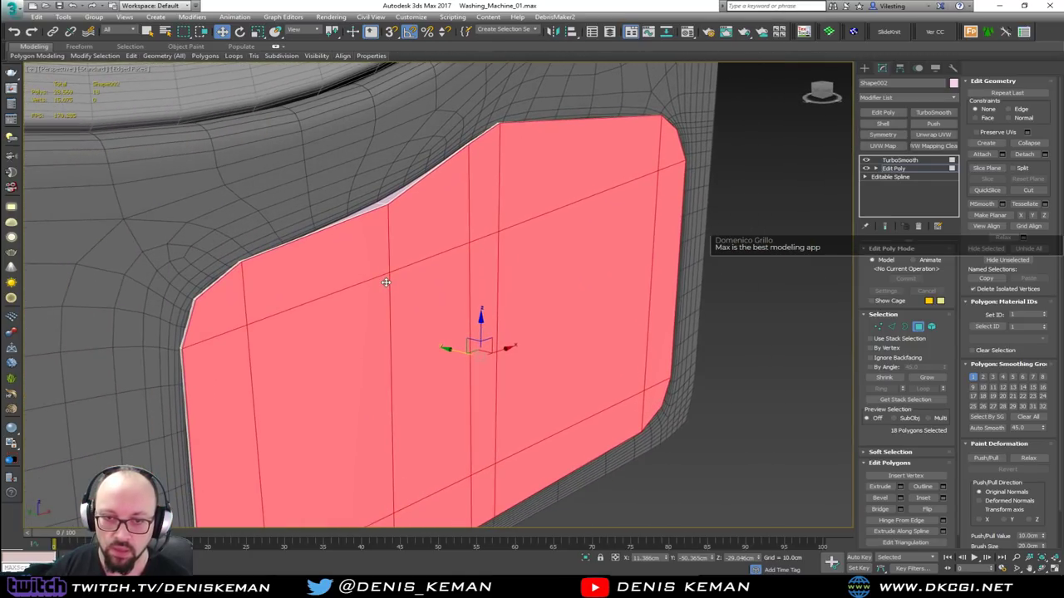
Inset the selected front-face polygons slightly to form a narrow supporting ring along the flap's rim.
scroll(222, 310, "up", 4)
left_click(942, 498)
left_click_drag(447, 315, 447, 313)
left_click(444, 328)
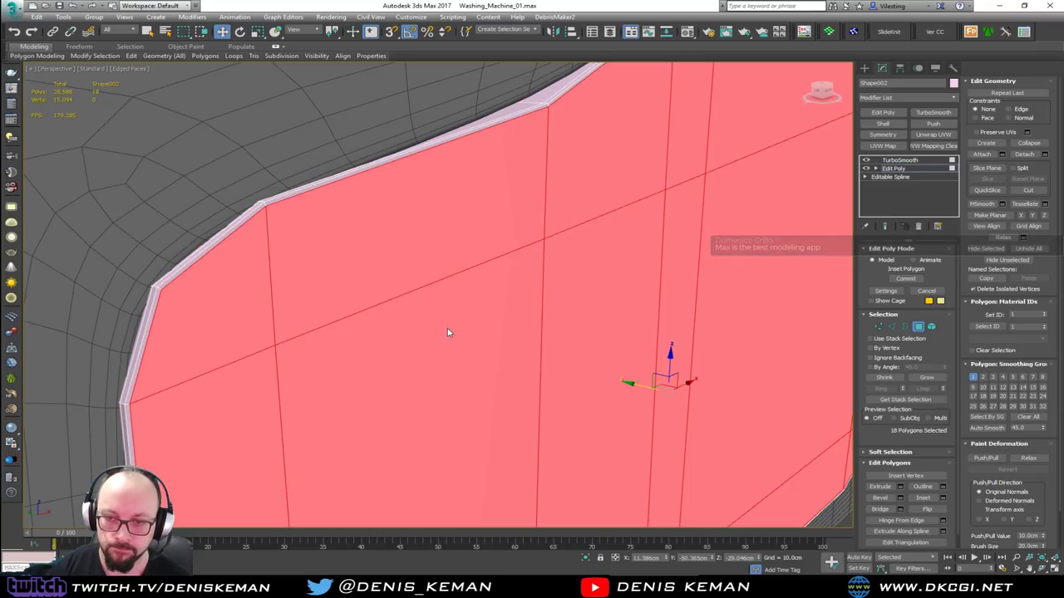
Return the flap to TurboSmooth and view its smoothed rim without edged faces.
left_click(898, 167)
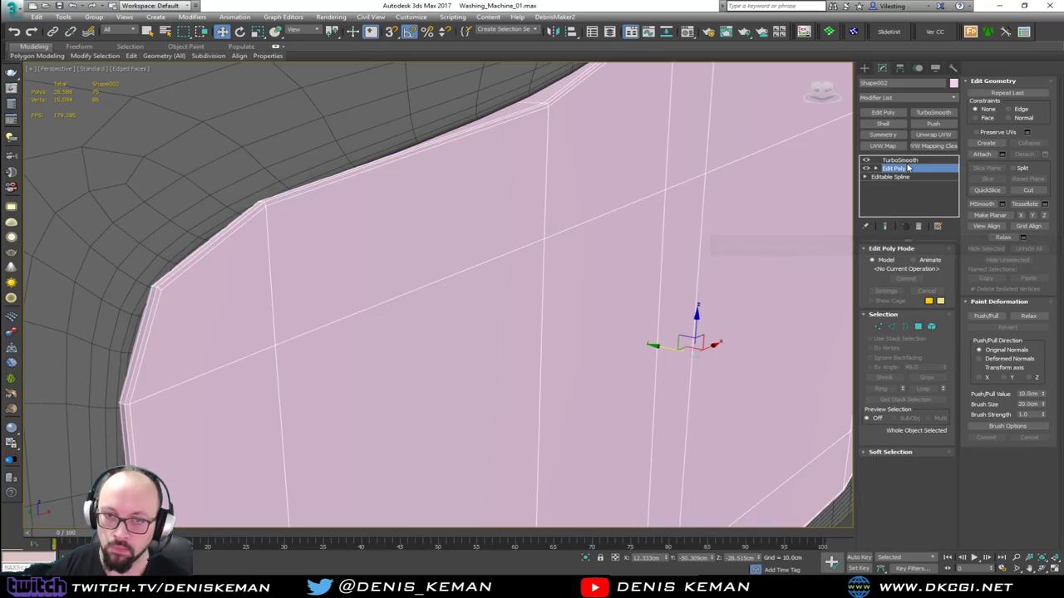
left_click(900, 160)
key("F4")
scroll(291, 267, "down", 2)
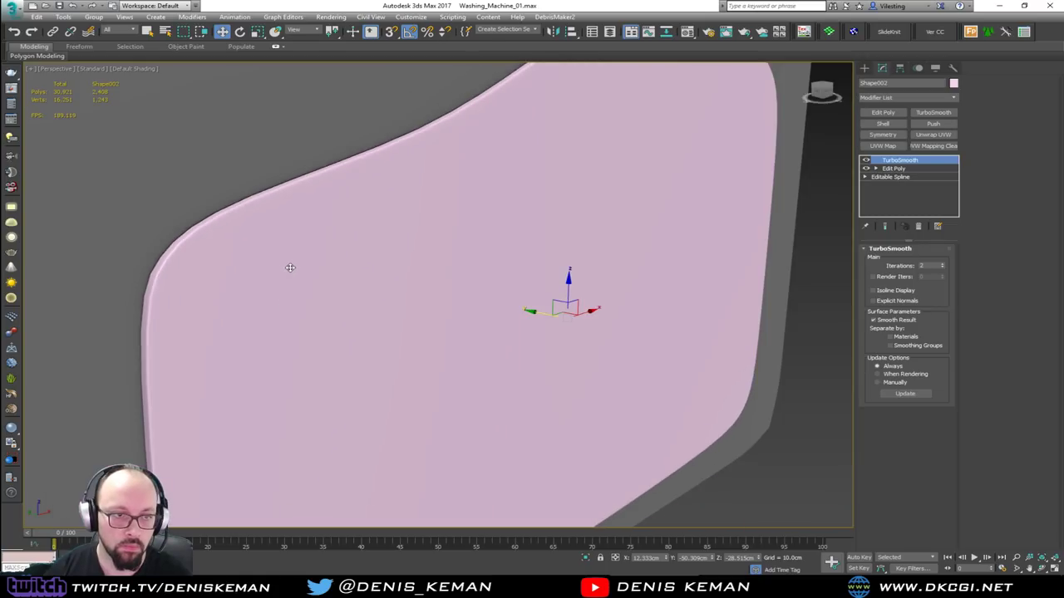
scroll(290, 267, "down", 1)
scroll(368, 308, "down", 1)
middle_click_drag(368, 308, 286, 313, "alt")
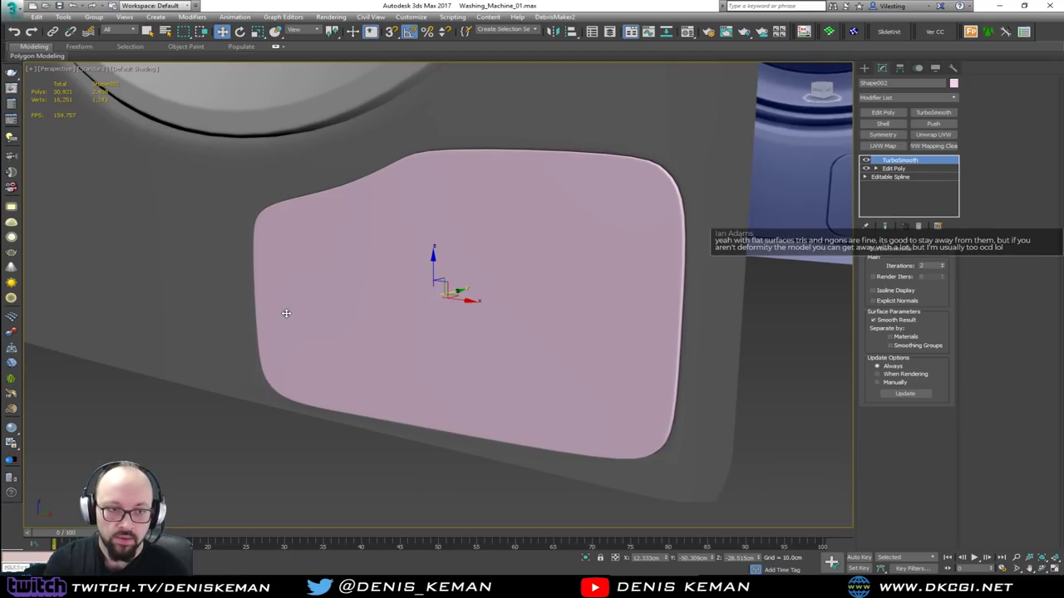
Reselect the flap and set its object color to the medium grey in the third custom swatch.
left_click(392, 468)
middle_click_drag(391, 468, 453, 396, "alt")
left_click(463, 290)
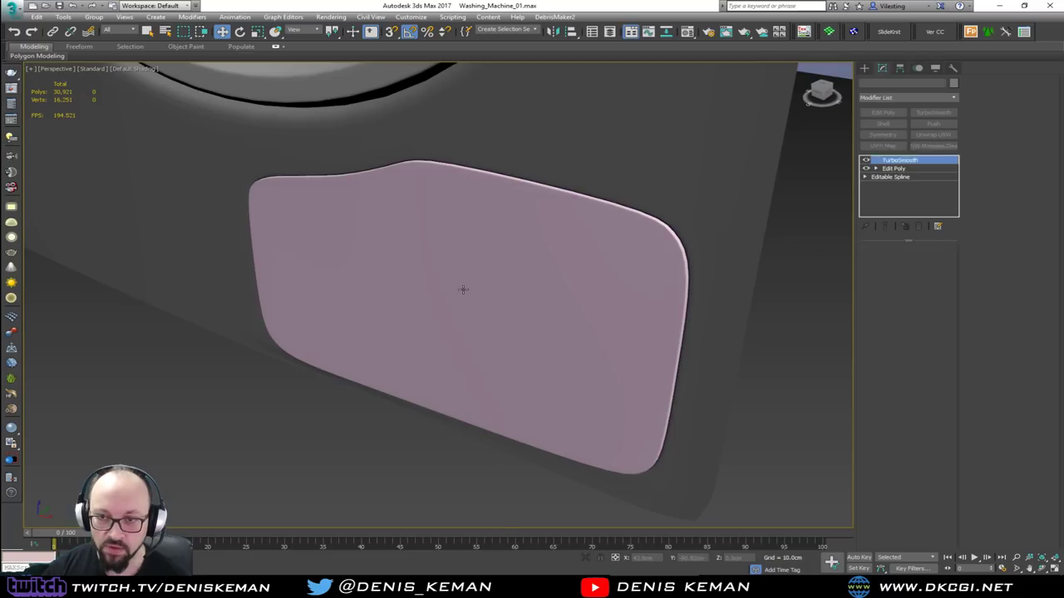
middle_click_drag(463, 290, 529, 213, "alt")
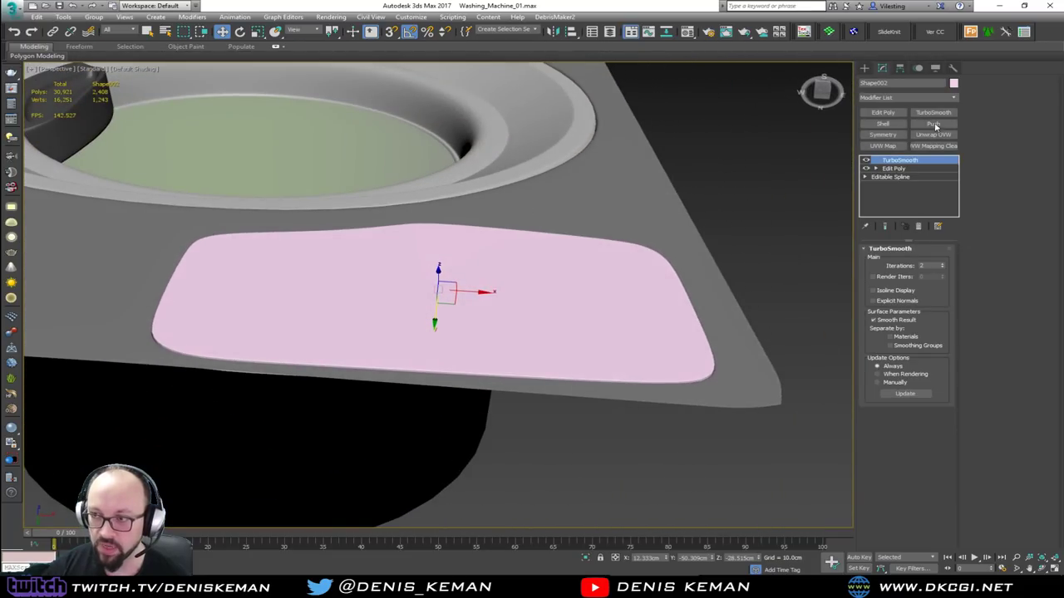
left_click(953, 84)
left_click(625, 233)
left_click(751, 262)
left_click(764, 320)
Set the flap's object color to the light grey in the first custom swatch, then deselect it.
middle_click_drag(529, 295, 463, 273, "alt")
left_click(463, 273)
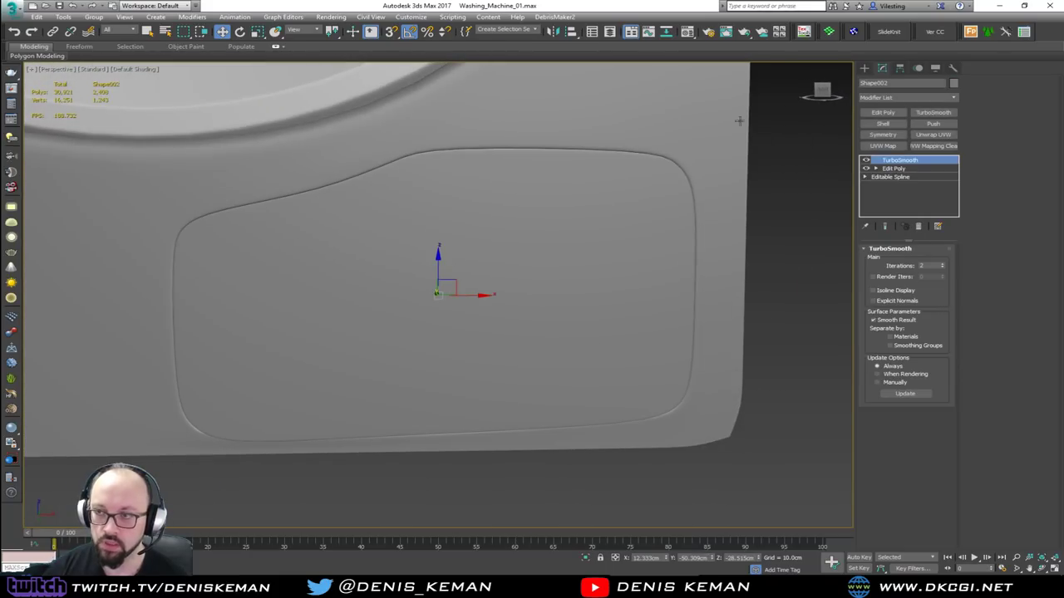
left_click(952, 84)
left_click(595, 232)
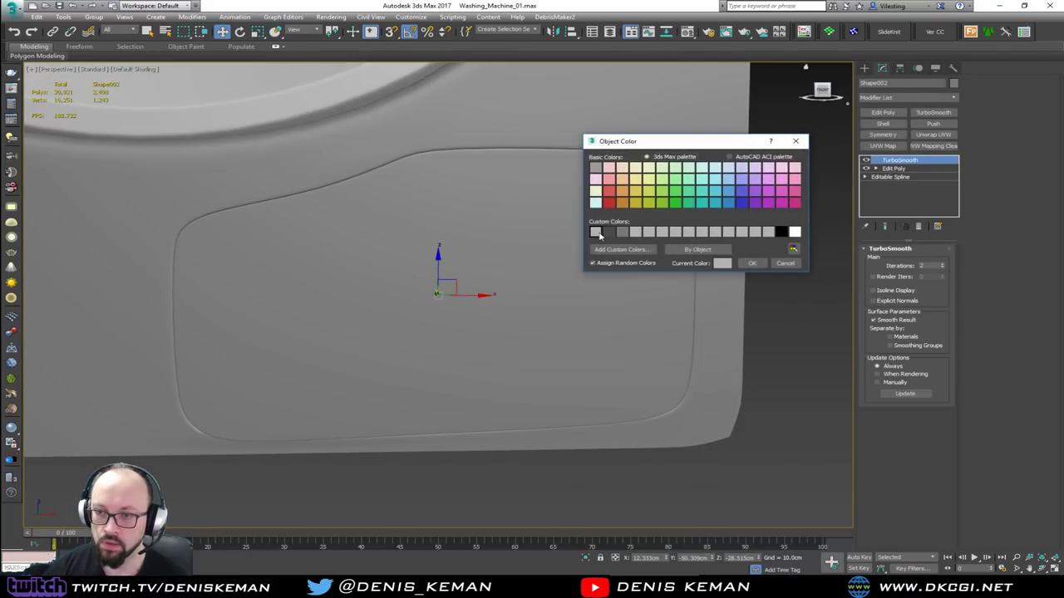
left_click(751, 263)
left_click(780, 332)
Examine the washing machine body's wireframe around the flap, toggling its TurboSmooth off and on.
scroll(560, 285, "down", 5)
left_click(592, 322)
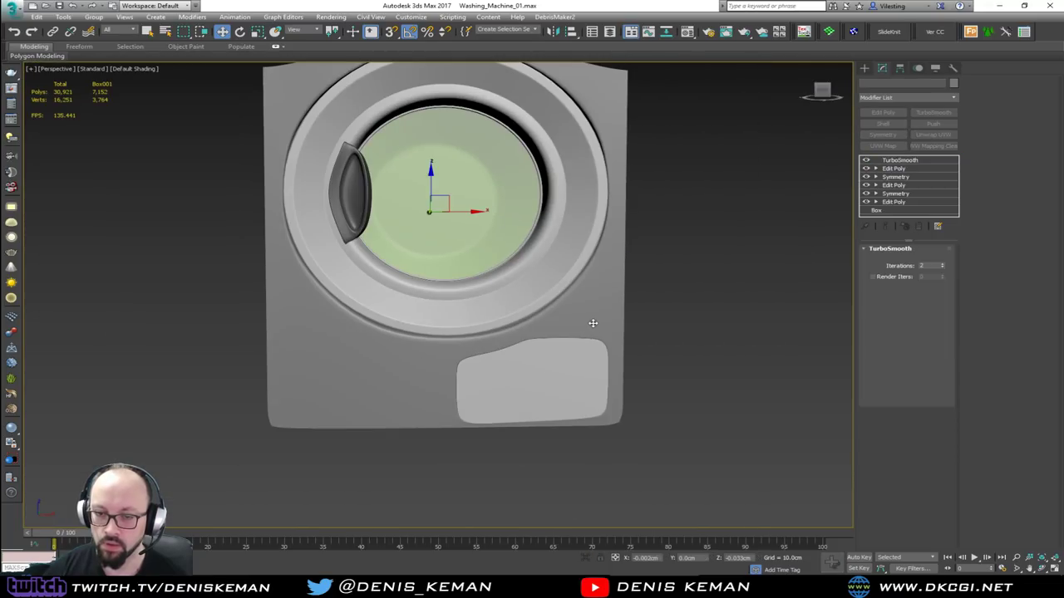
scroll(591, 306, "up", 6)
key("F4")
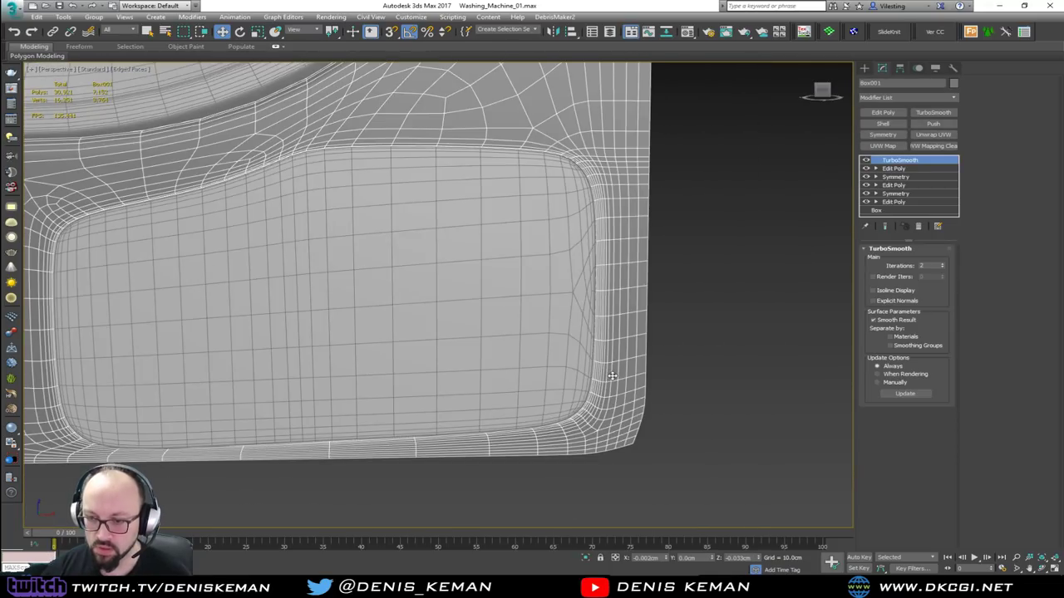
left_click(867, 161)
left_click(867, 161)
left_click(719, 300)
Examine the body's upper rim and control panel side edge against the reference image, with and without edged faces.
middle_click_drag(633, 240, 615, 361)
scroll(615, 363, "down", 5)
scroll(613, 319, "down", 3)
middle_click_drag(581, 166, 533, 286, "alt")
scroll(540, 229, "up", 4)
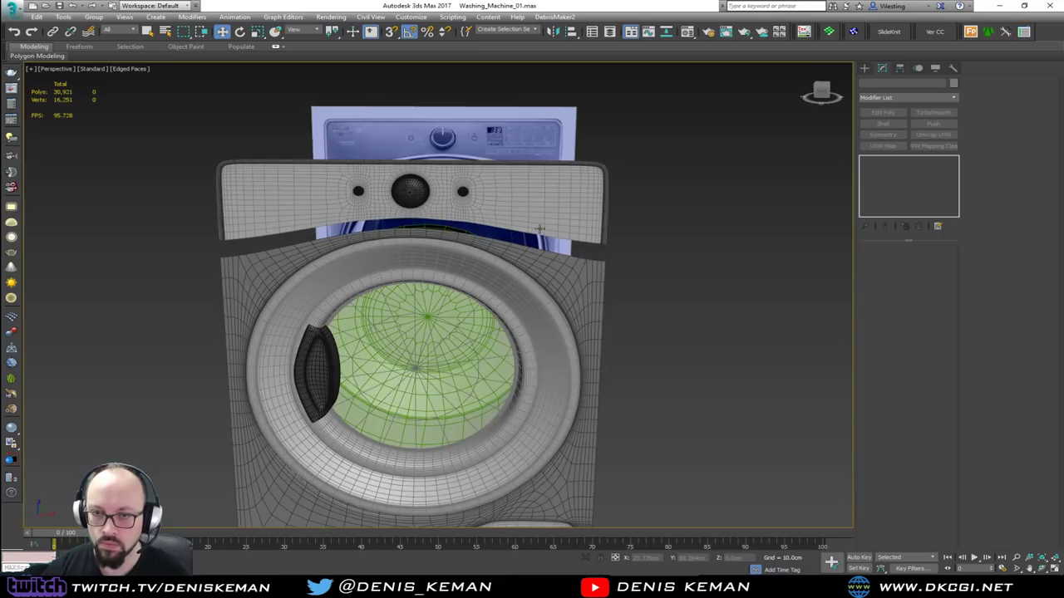
key("F4")
middle_click_drag(588, 222, 557, 226, "alt")
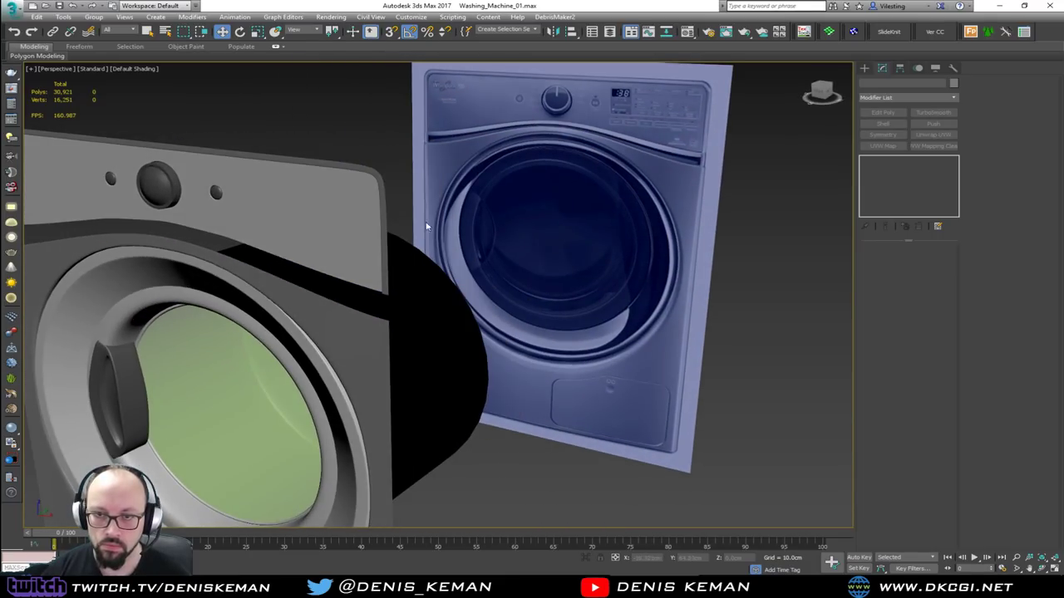
left_click(379, 197)
key("F4")
scroll(382, 200, "up", 4)
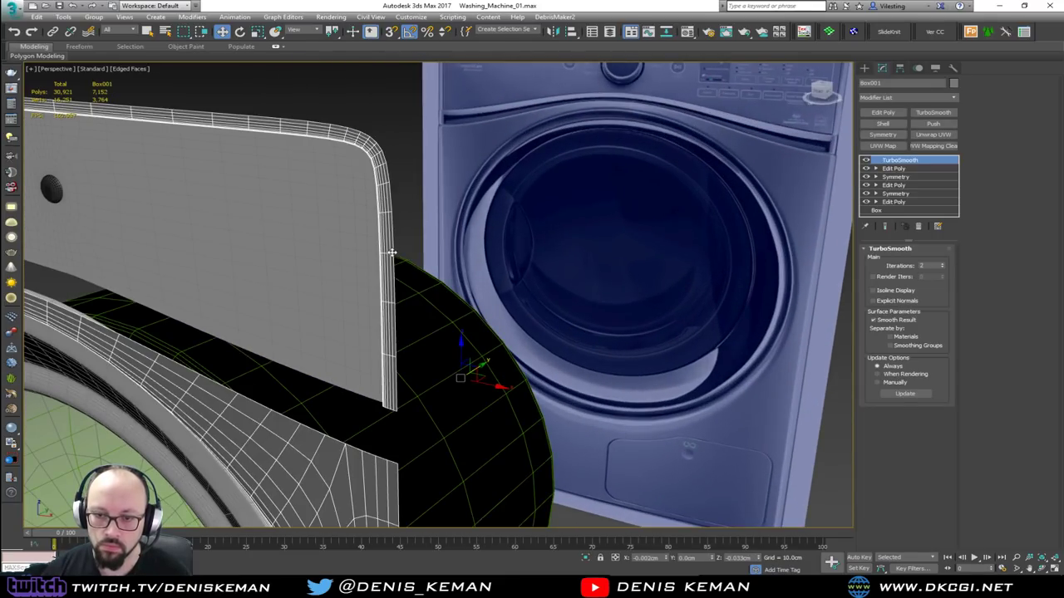
scroll(403, 221, "up", 1)
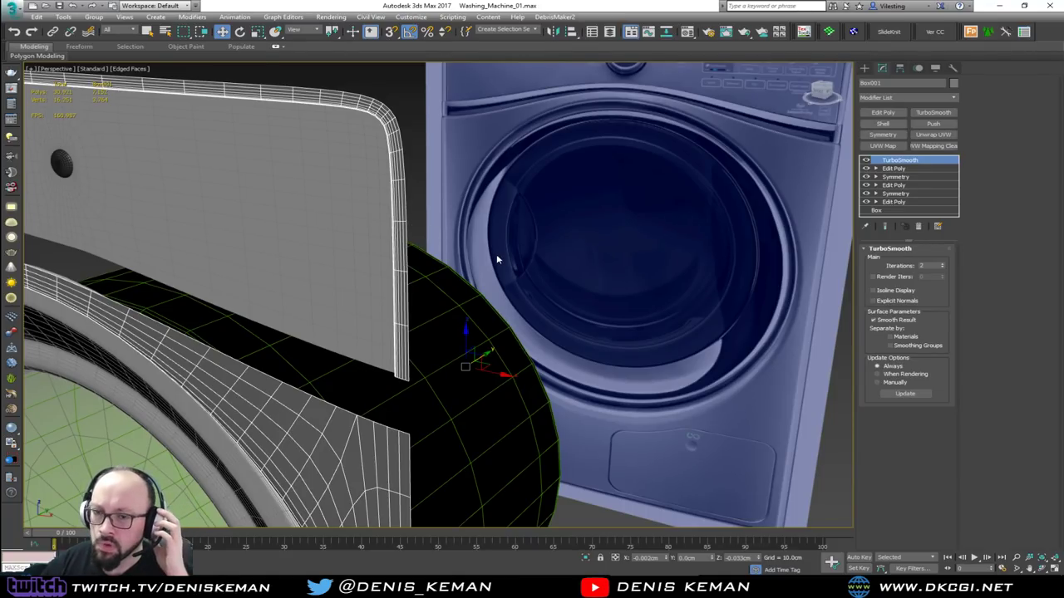
left_click(637, 262)
mouse_move(598, 282)
middle_mouse_down()
mouse_move(589, 258)
mouse_move(591, 295)
middle_mouse_up()
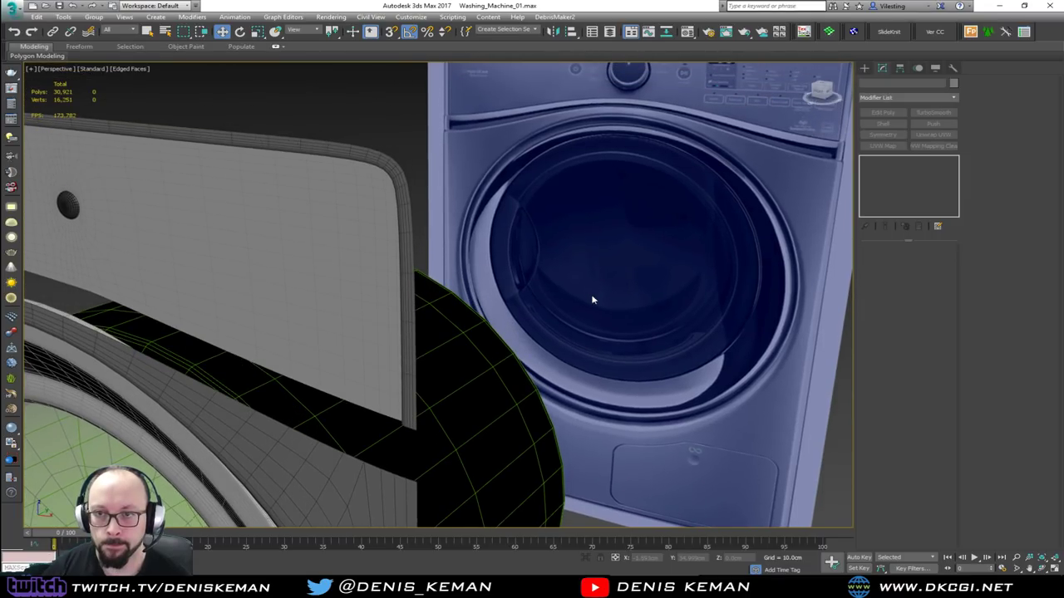
Select the eight edges along the upper rim of the washing machine's front body in the Edit Poly modifier beneath TurboSmooth.
middle_click_drag(510, 332, 572, 258)
left_click(572, 258)
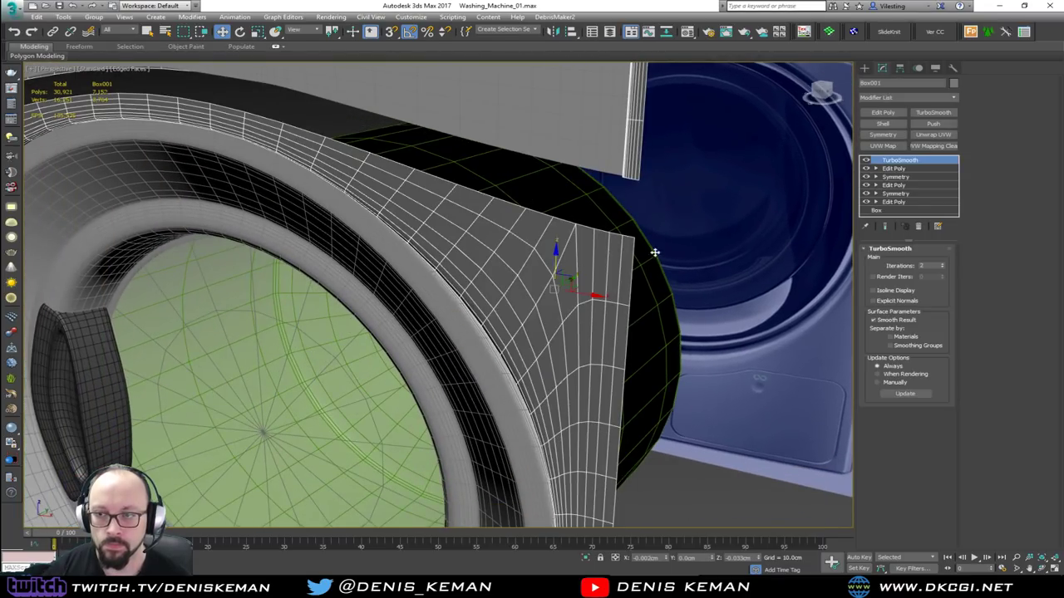
left_click(903, 169)
key("2")
double_click(612, 233)
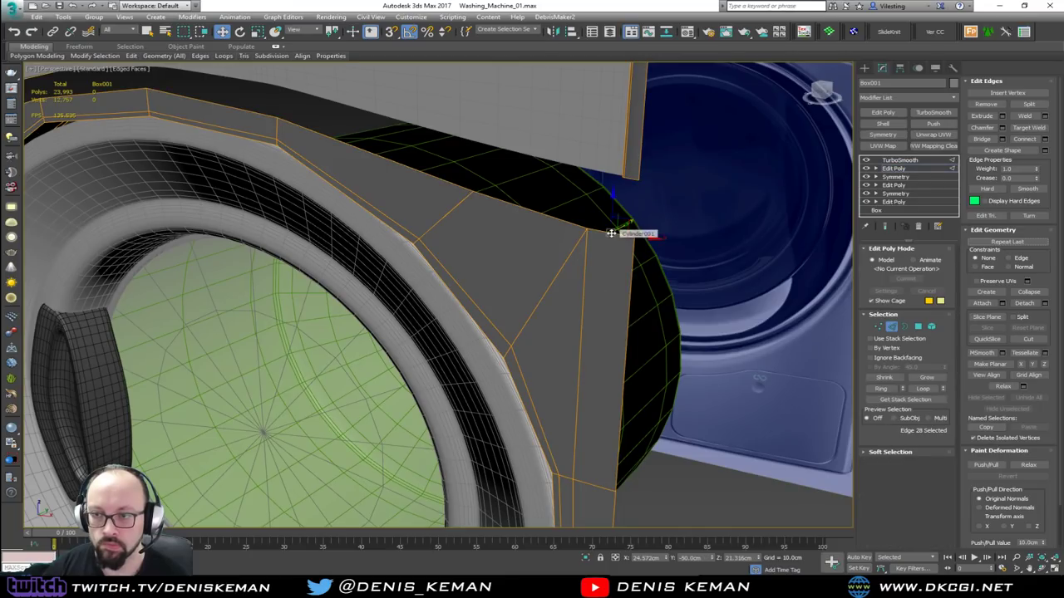
left_click(611, 232)
left_click(532, 212, "ctrl")
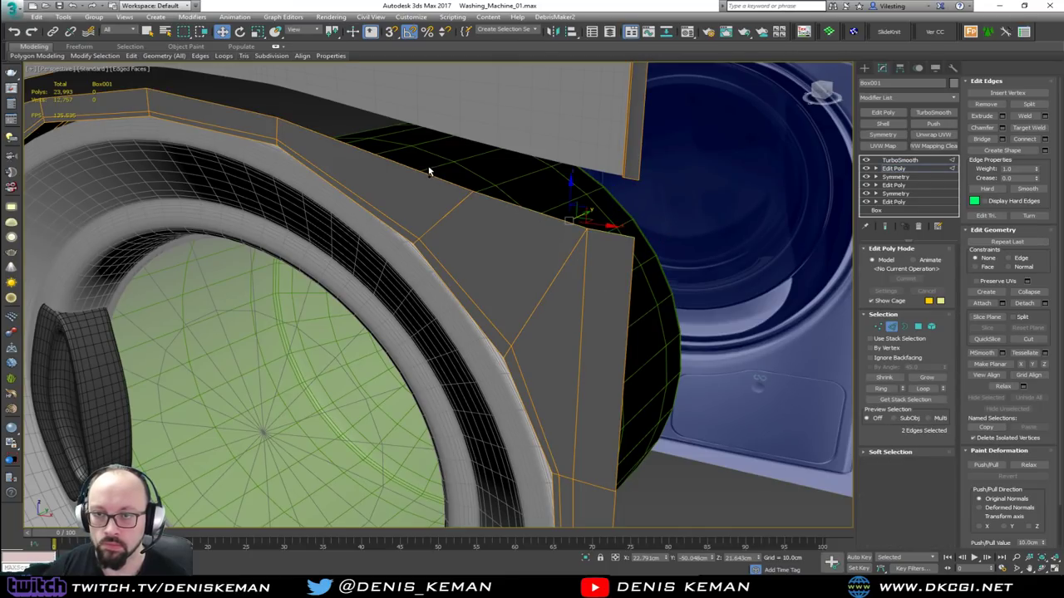
middle_click_drag(355, 129, 589, 238, "alt")
left_click(615, 277, "ctrl")
left_click(449, 268, "ctrl")
left_click(383, 273, "ctrl")
left_click(344, 274, "ctrl")
left_click(314, 274, "ctrl")
Extrude the selected upper rim edges backwards about 1.1 cm, leave edge editing and show the smoothed model without edged faces.
middle_click_drag(536, 259, 463, 243)
middle_click_drag(511, 268, 361, 256, "alt")
scroll(438, 266, "up", 2)
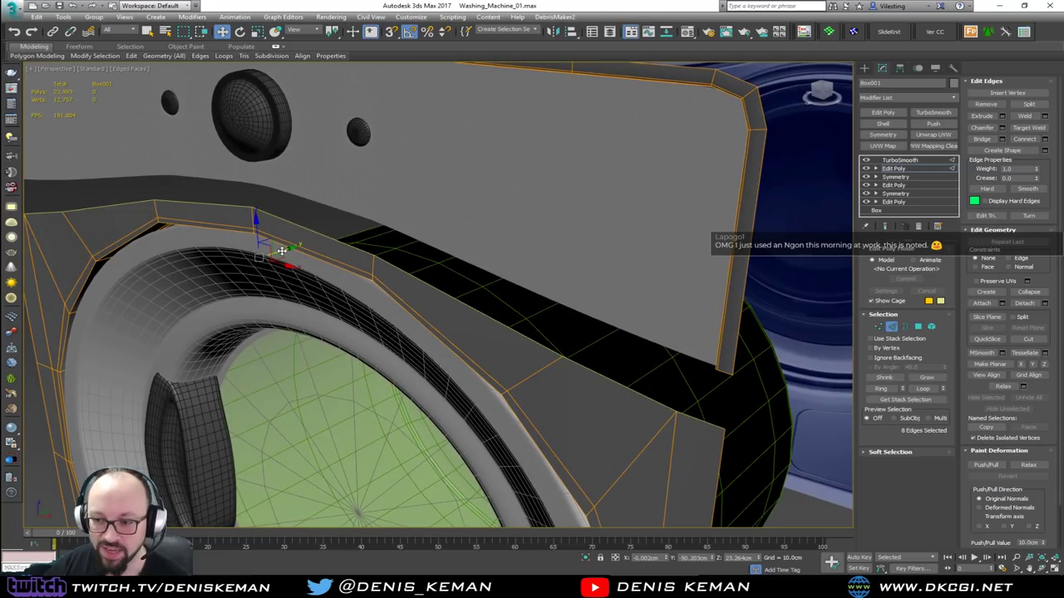
middle_click_drag(299, 255, 284, 287)
scroll(285, 281, "down", 3)
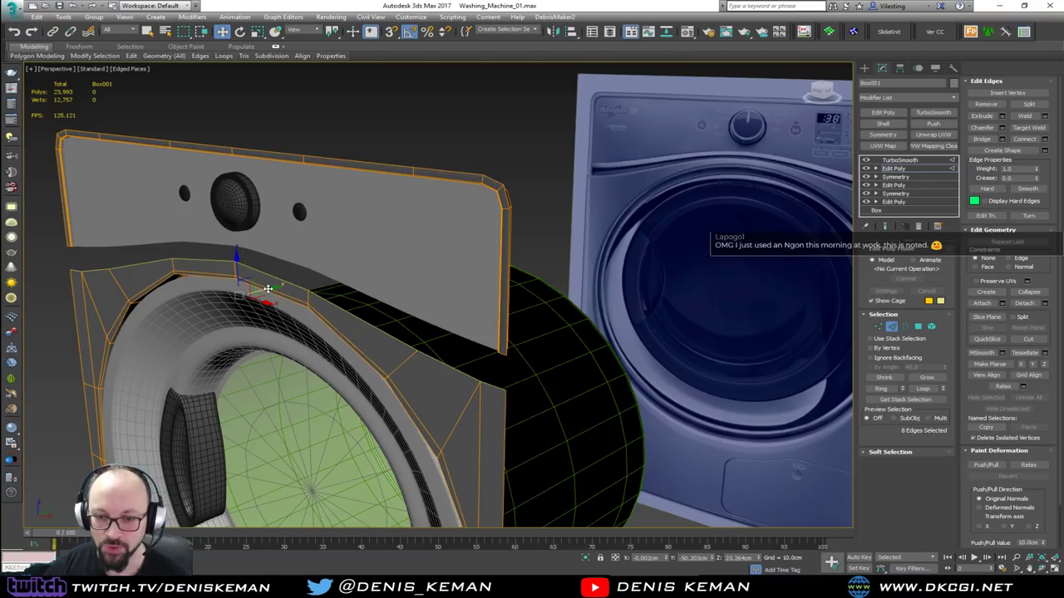
left_click_drag(269, 288, 280, 288)
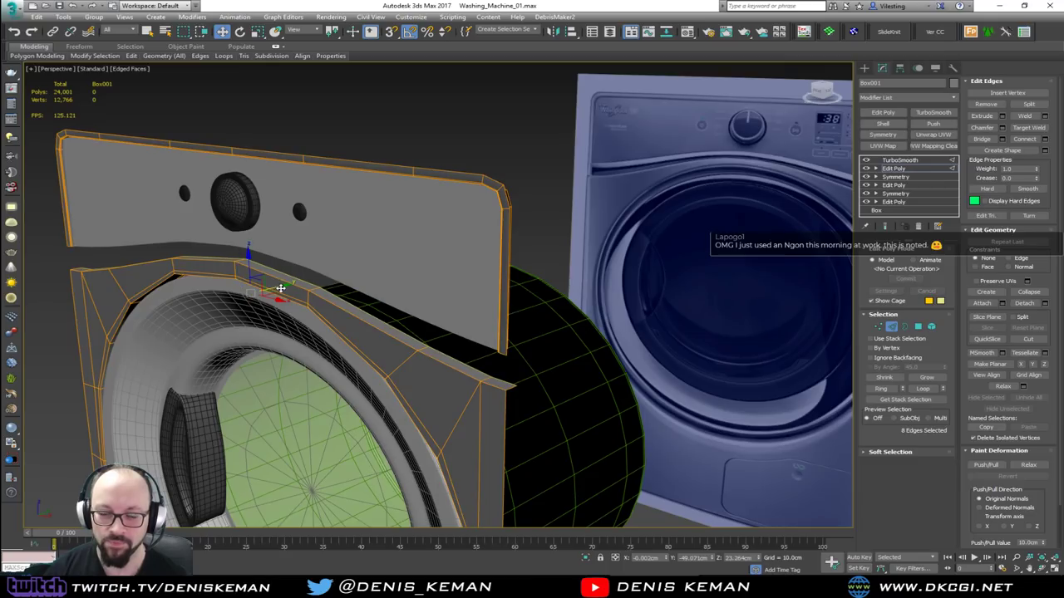
middle_click_drag(293, 297, 402, 299, "alt")
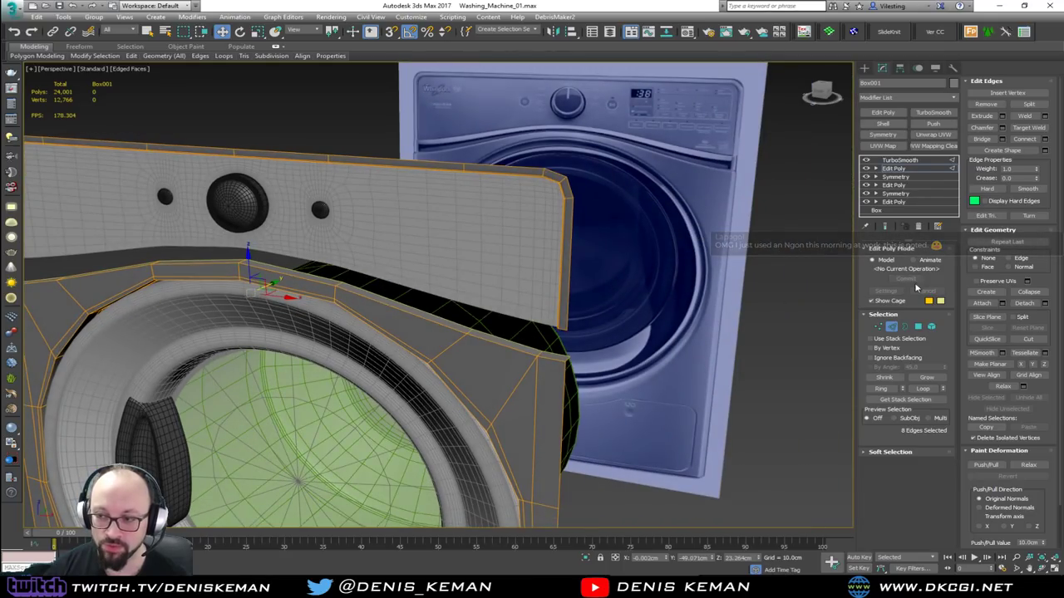
left_click(892, 327)
left_click(765, 431)
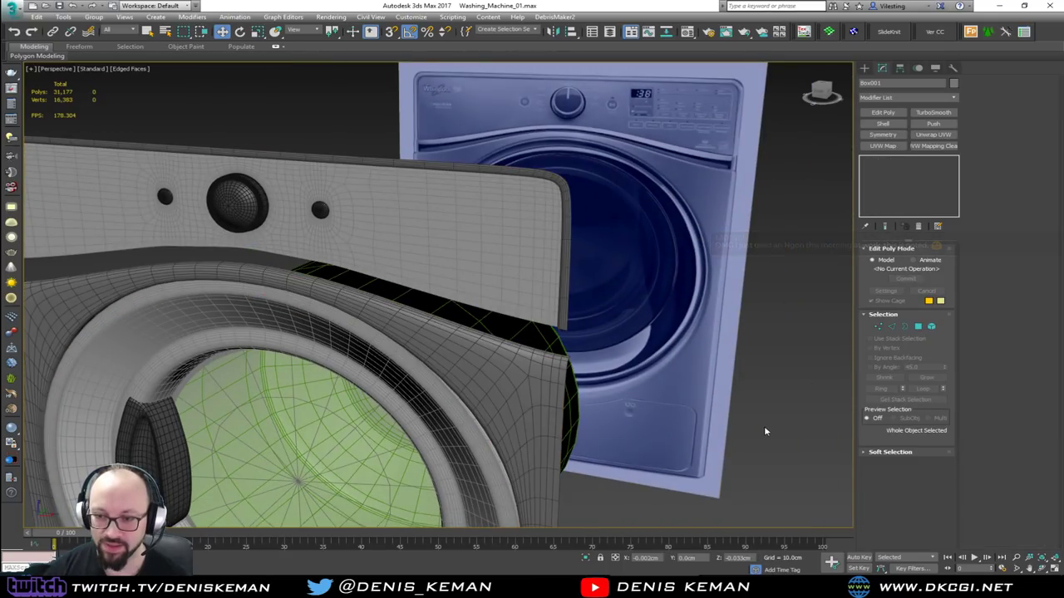
left_click(516, 352)
left_click(771, 327)
key("F4")
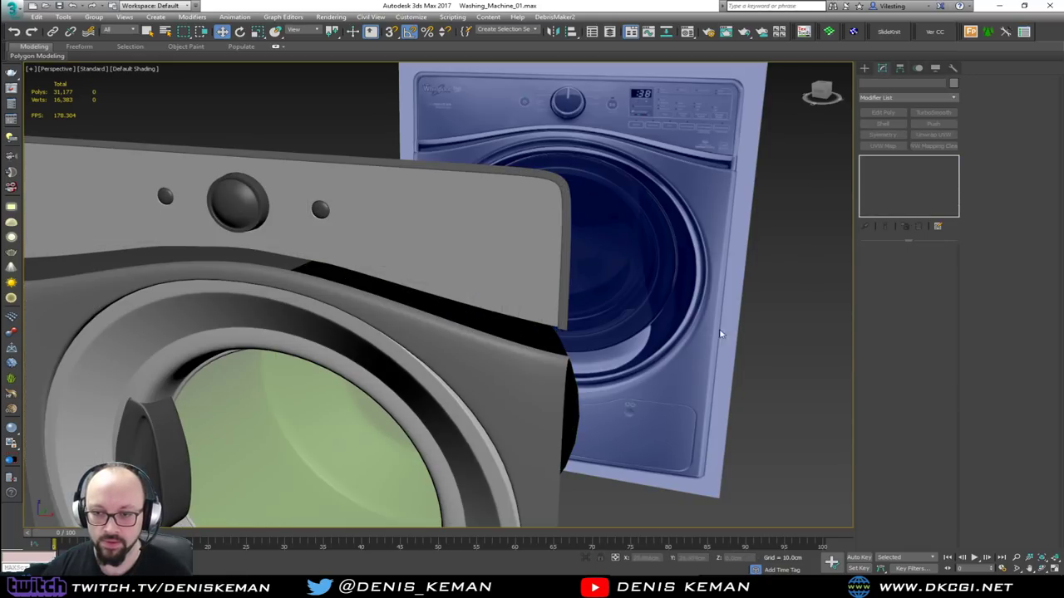
middle_click_drag(448, 335, 537, 280, "alt")
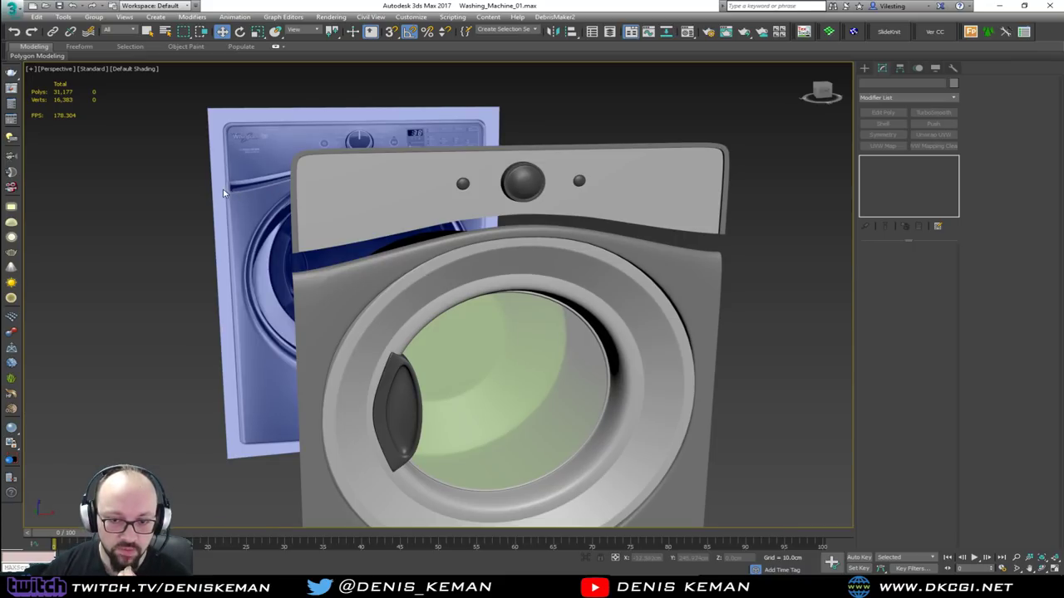
Try deleting the front body's uppermost Edit Poly modifier and disabling the Symmetry modifier directly beneath it, with edged faces shown.
left_click(322, 290)
middle_click_drag(556, 295, 281, 224)
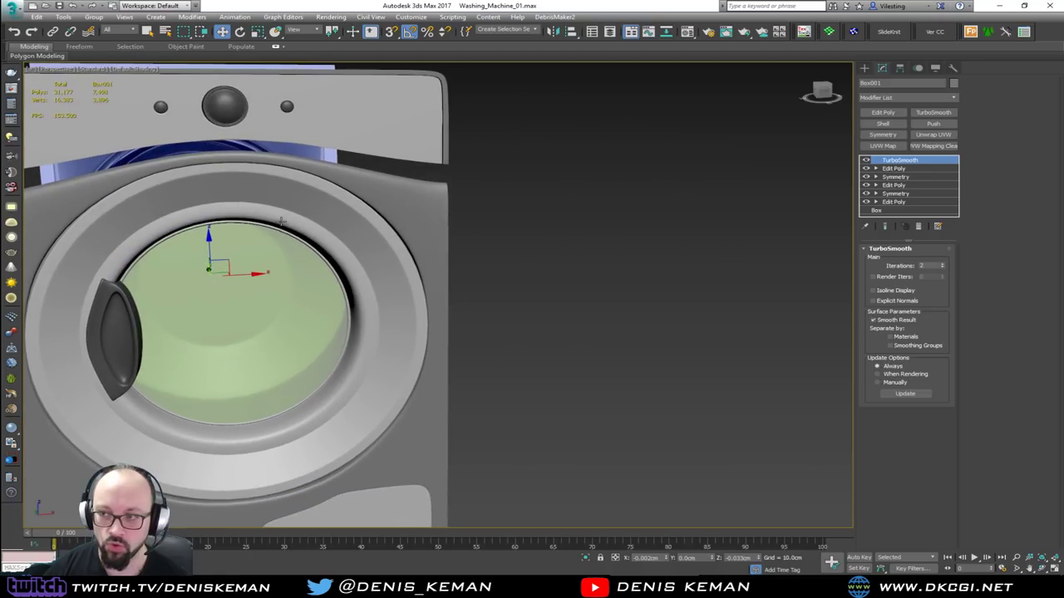
left_click(894, 169)
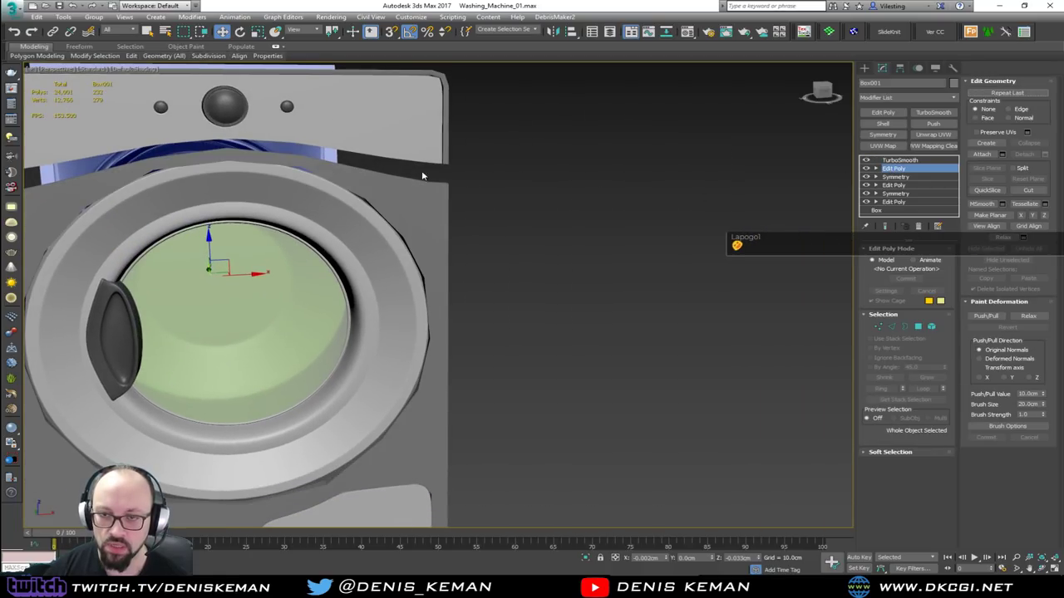
middle_click_drag(440, 174, 490, 193)
key("F4")
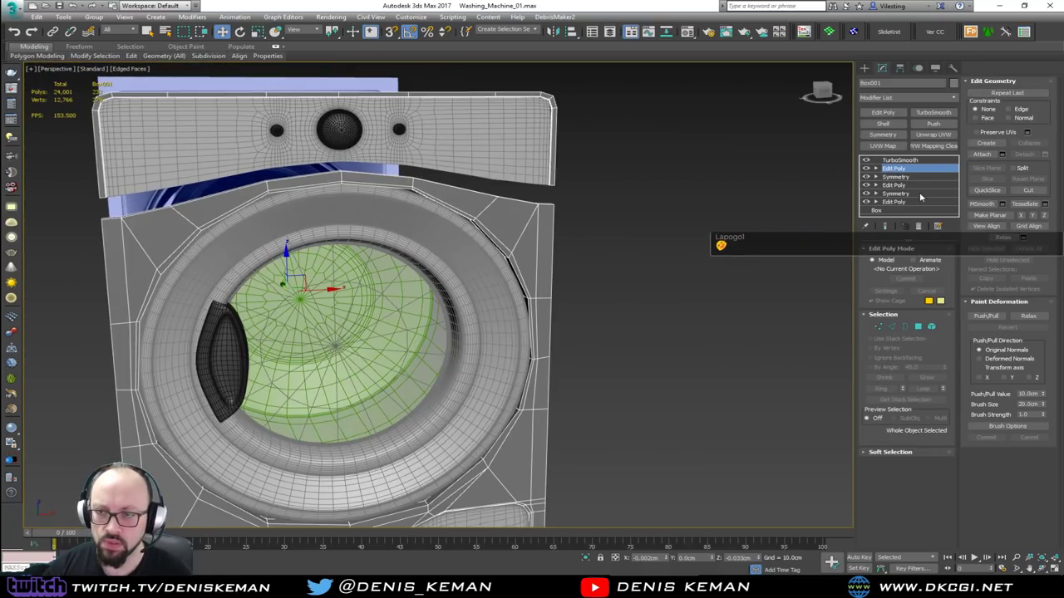
left_click(919, 226)
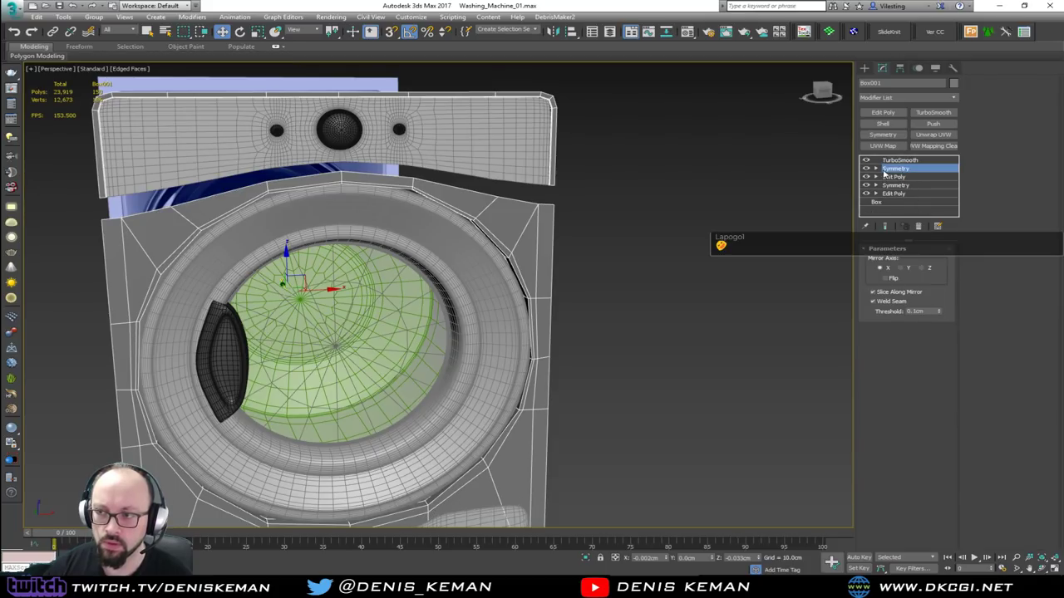
left_click(865, 169)
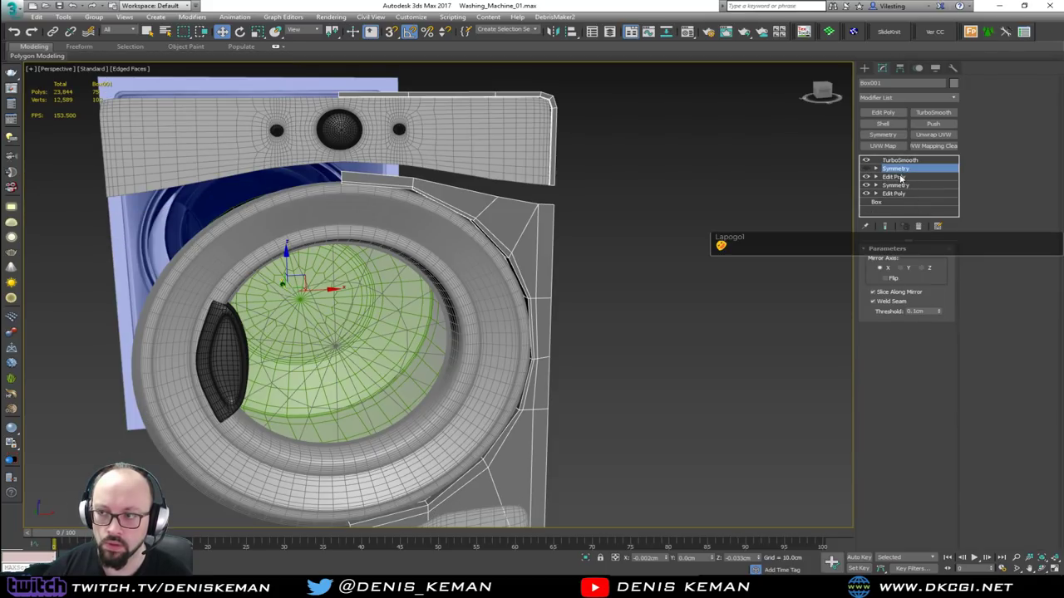
Select the four upper rim edges of the unmirrored half body in the Edit Poly modifier below the disabled Symmetry.
left_click(900, 178)
middle_click_drag(438, 190, 392, 193, "alt")
key("2")
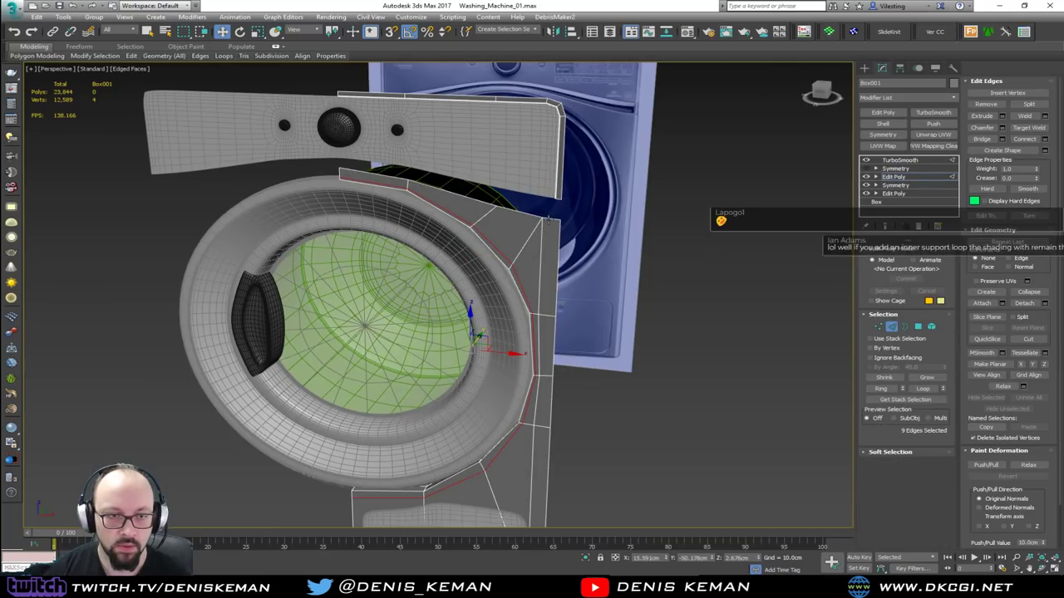
scroll(546, 217, "up", 2)
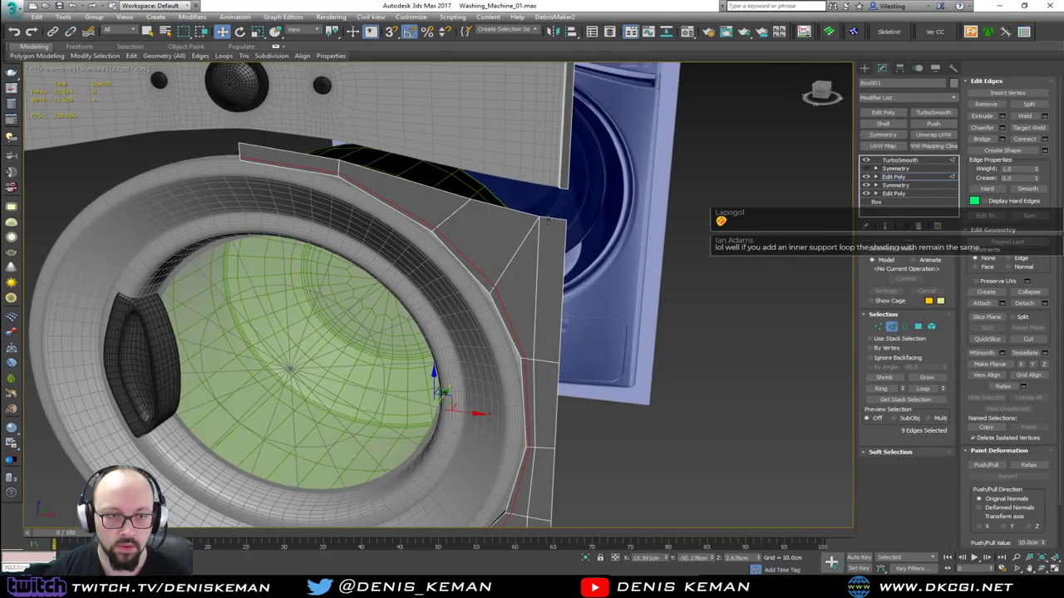
middle_click_drag(542, 226, 323, 201, "alt")
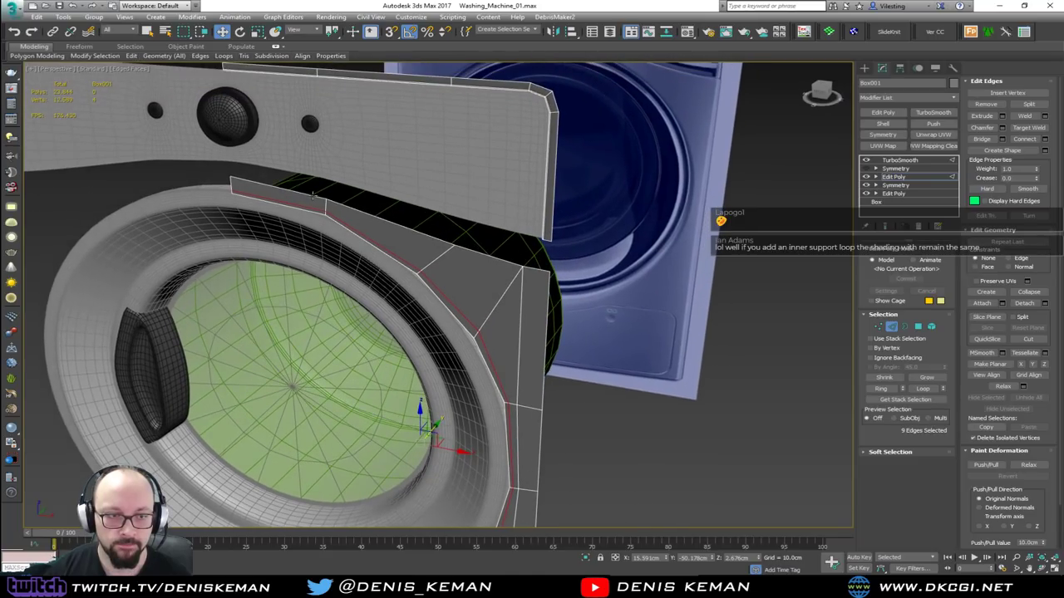
double_click(282, 189)
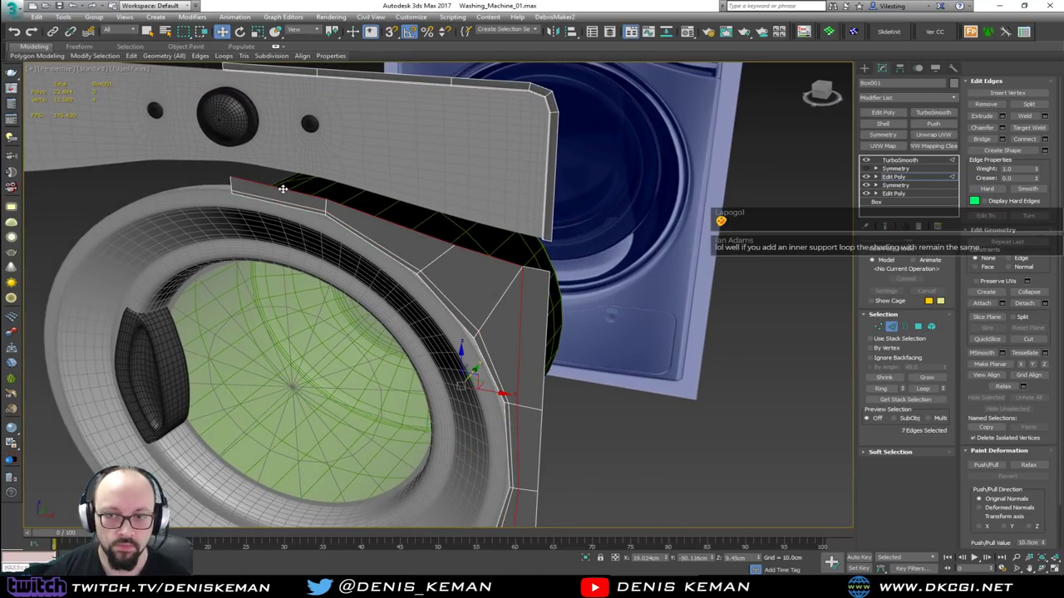
scroll(542, 237, "down", 3)
left_click_drag(537, 308, 421, 526, "alt")
middle_click_drag(455, 236, 434, 331)
scroll(480, 290, "up", 5)
left_click(554, 322, "ctrl")
middle_click_drag(436, 236, 454, 167)
scroll(454, 166, "down", 4)
middle_click_drag(477, 282, 480, 157)
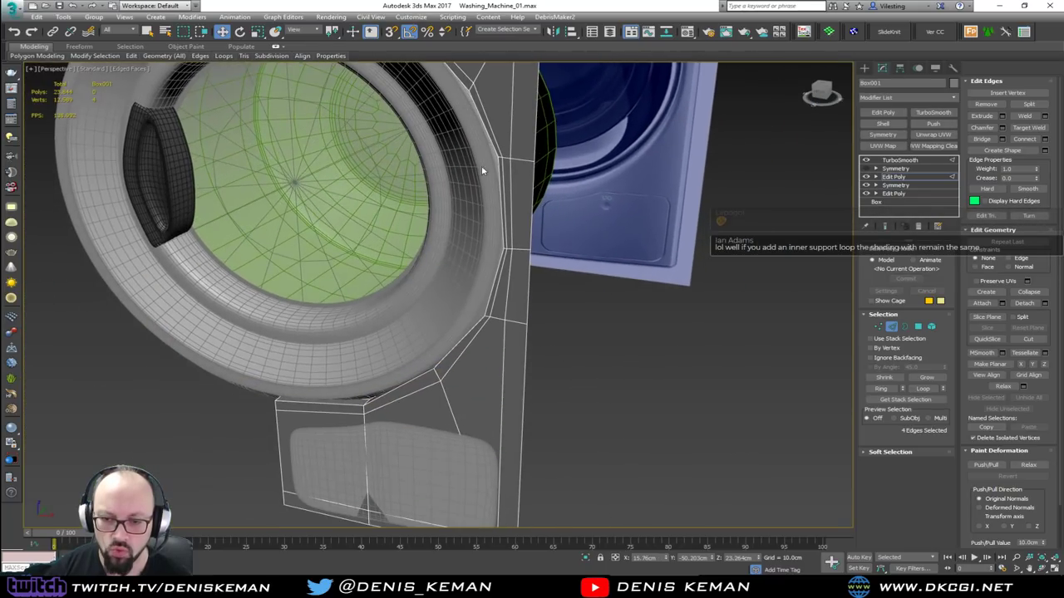
middle_click_drag(480, 303, 477, 304, "alt")
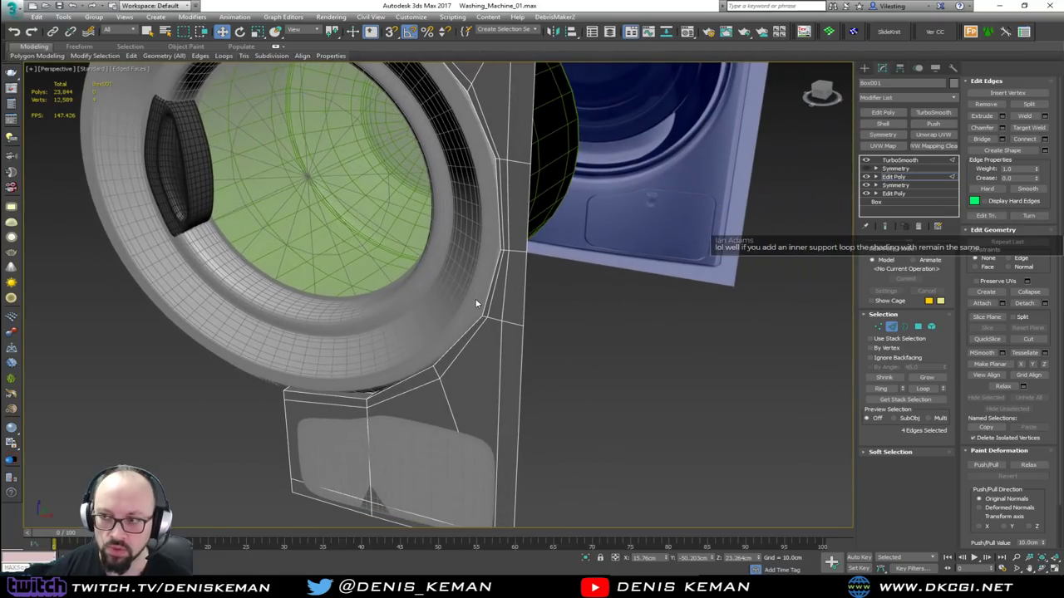
Leave edge editing on the half body, deselect it and save the scene.
left_click(891, 327)
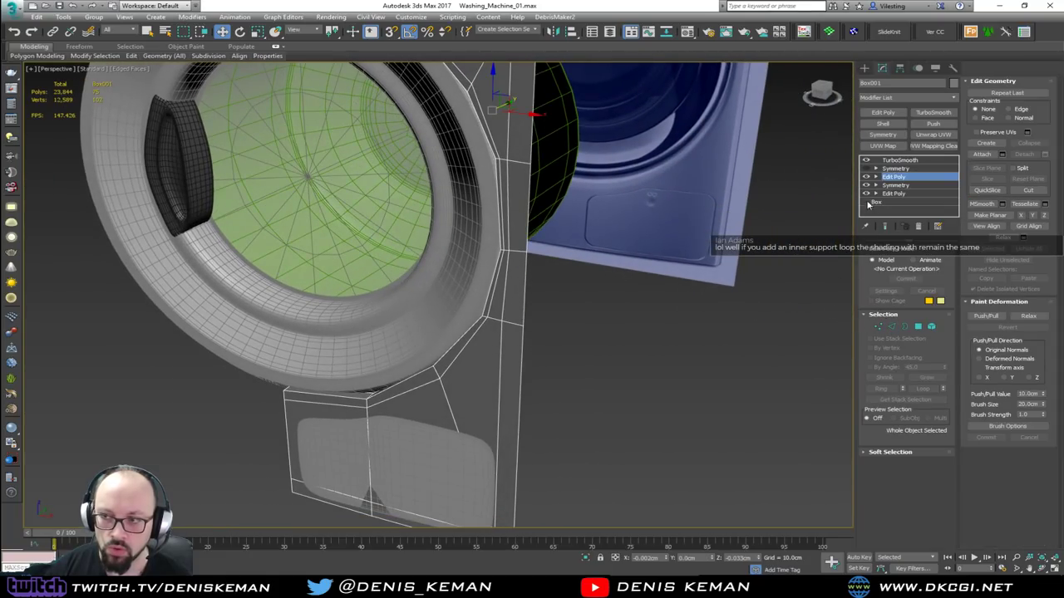
left_click(771, 282)
key("ctrl+z")
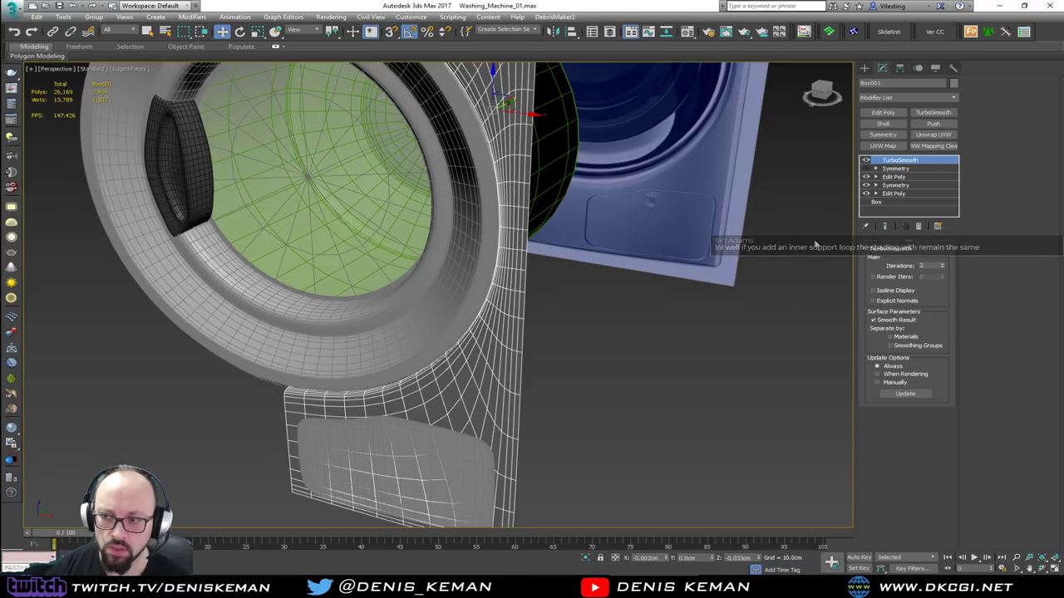
left_click(895, 171)
left_click(674, 336)
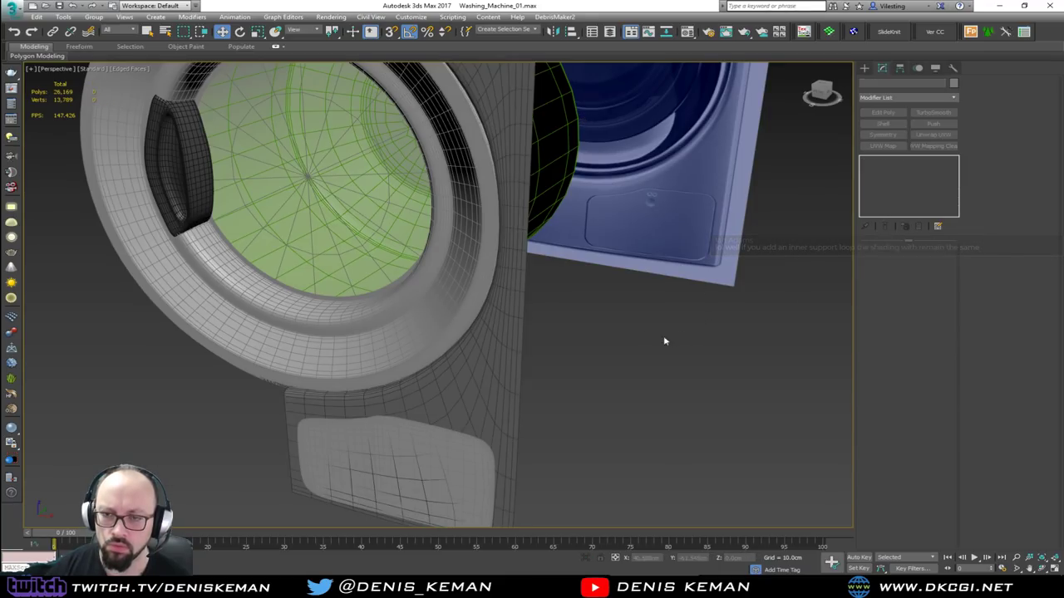
left_click(12, 7)
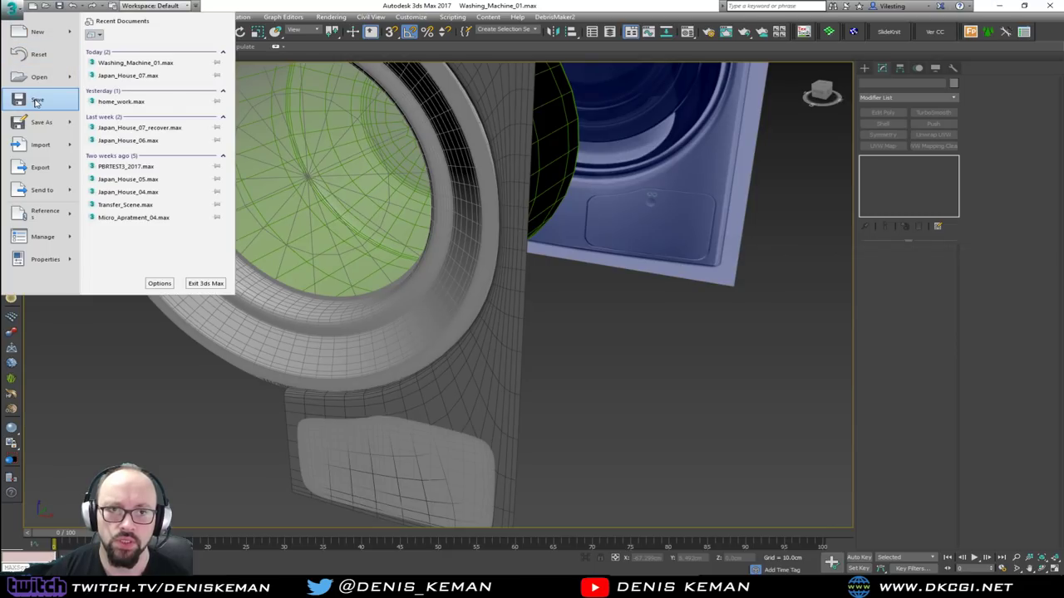
left_click(33, 99)
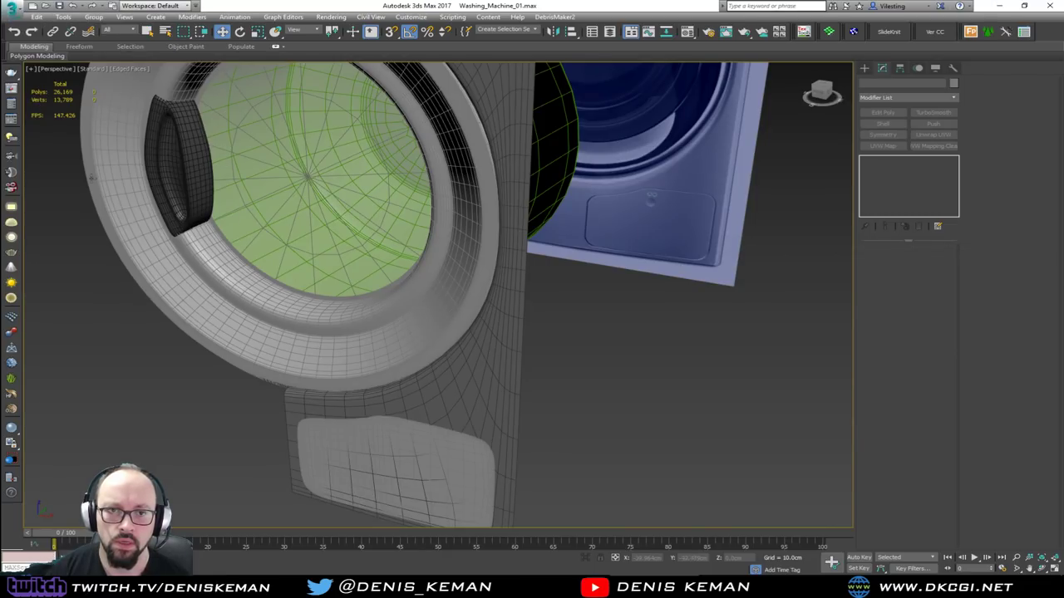
Undo the removal of the front body's uppermost Edit Poly modifier and the disabling of its Symmetry, and reselect the body.
left_click(461, 409)
key("ctrl+d")
left_click(462, 408)
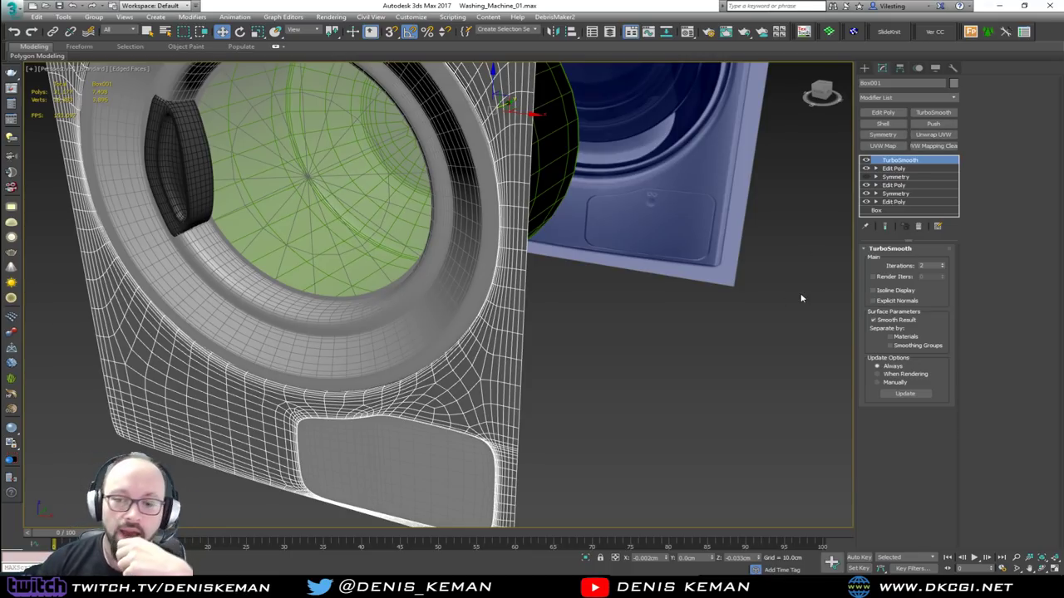
Examine the front body's smoothed surface from below, with and without edged faces, toggling its Symmetry off and on.
left_click(607, 458)
mouse_move(607, 458)
middle_mouse_down("alt")
mouse_move(523, 436)
mouse_move(543, 343)
mouse_move(524, 330)
mouse_move(542, 311)
mouse_move(567, 306)
mouse_move(537, 318)
mouse_move(517, 406)
middle_mouse_up("alt")
key("F4")
left_click(558, 223)
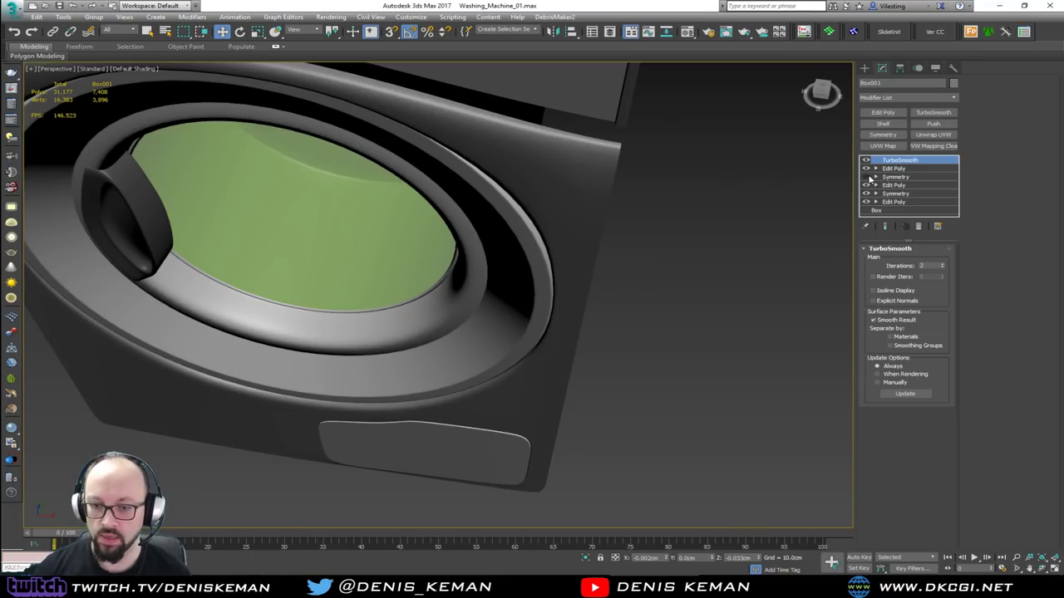
key("F4")
left_click(866, 177)
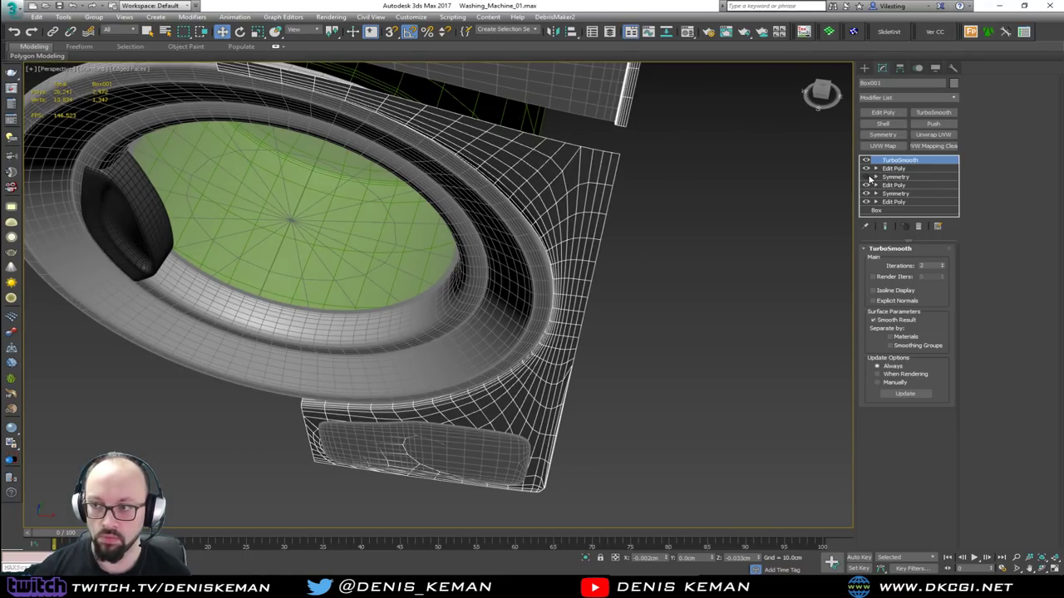
left_click(866, 177)
middle_click_drag(424, 241, 448, 319)
scroll(448, 318, "down", 3)
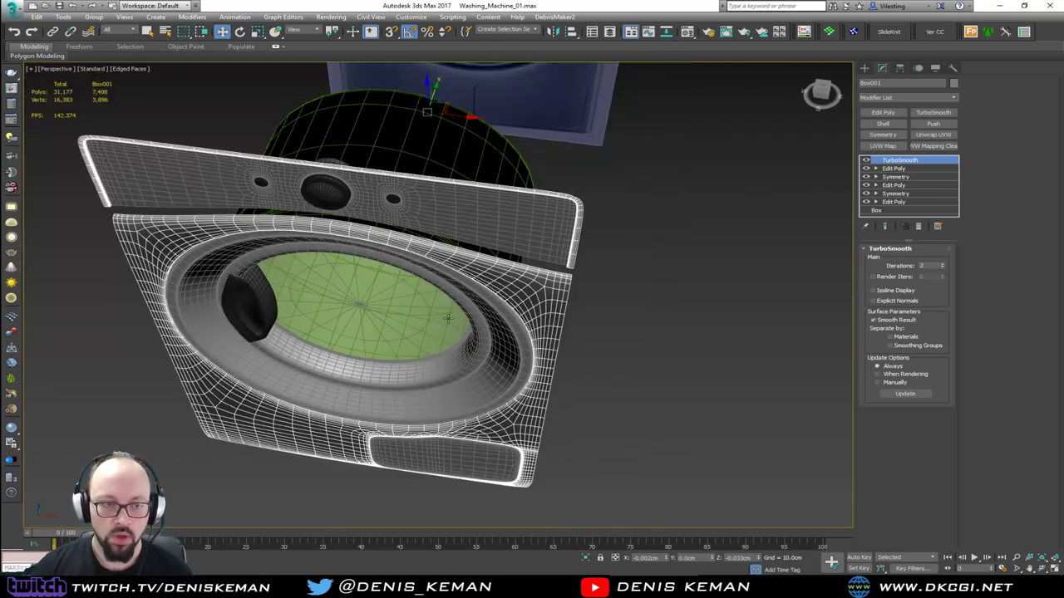
Save the scene, turn off the front body's TurboSmooth and deselect it, with edged faces hidden.
left_click(12, 7)
left_click(31, 94)
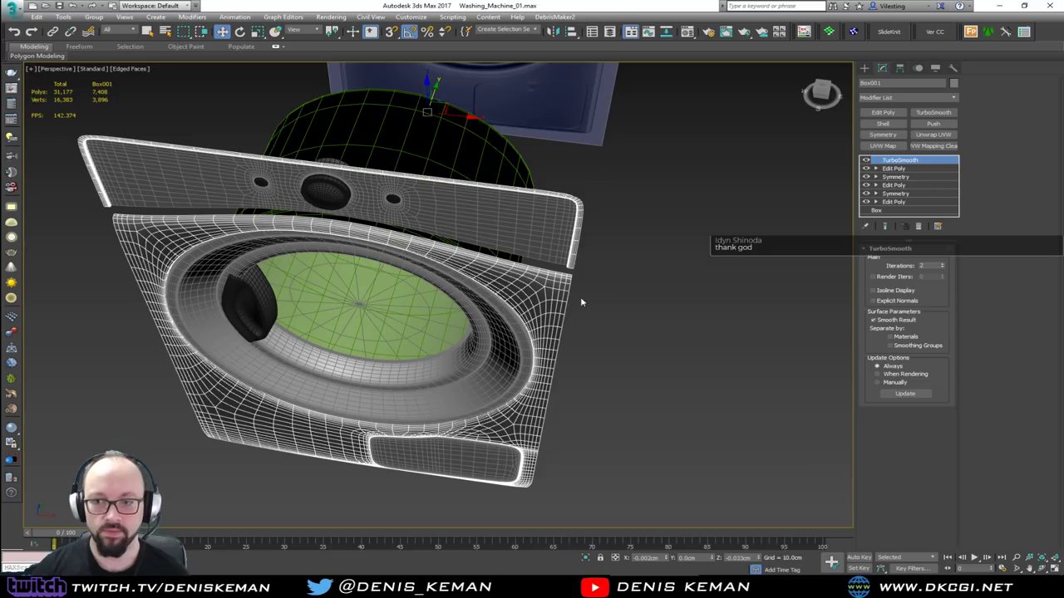
left_click(867, 161)
left_click(653, 298)
middle_click_drag(473, 270, 468, 294)
key("F4")
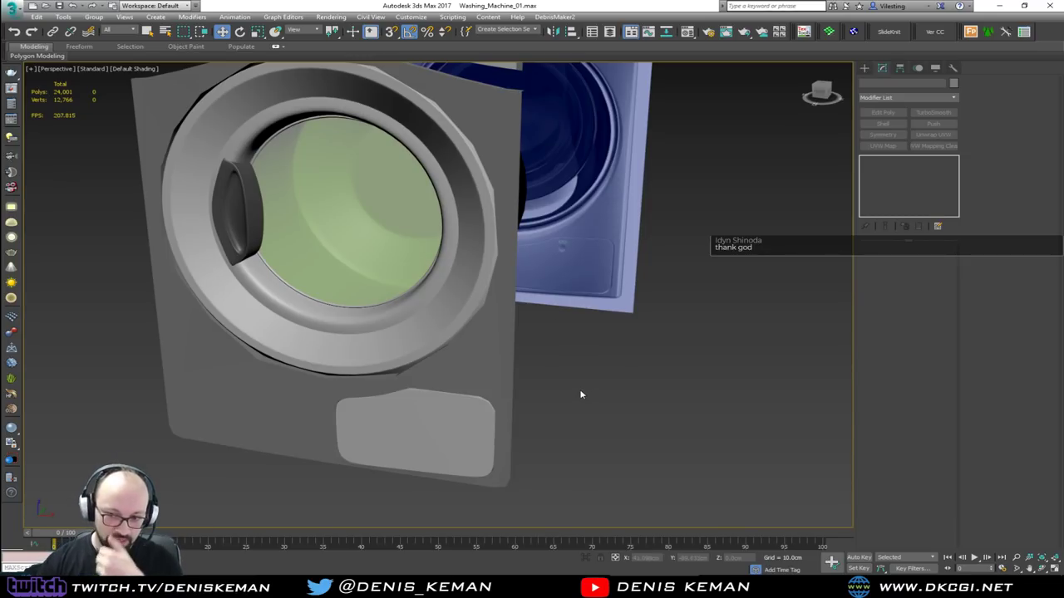
Examine the unsmoothed body's wireframe around the upper rim and control panel, then reselect the front body and frame it.
middle_click_drag(468, 192, 502, 301)
scroll(499, 268, "up", 4)
key("F4")
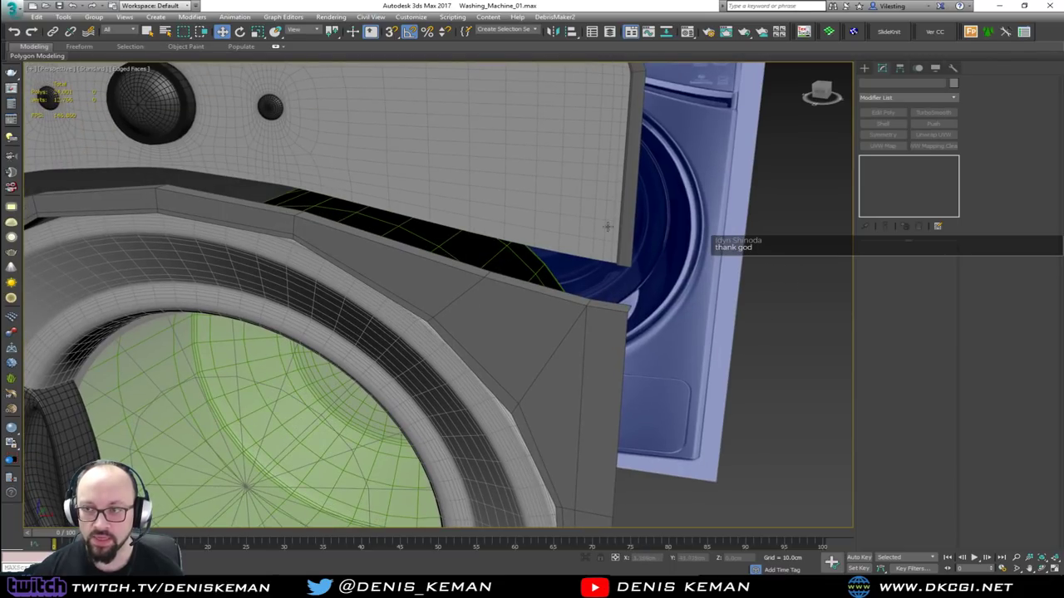
middle_click_drag(612, 230, 597, 299, "alt")
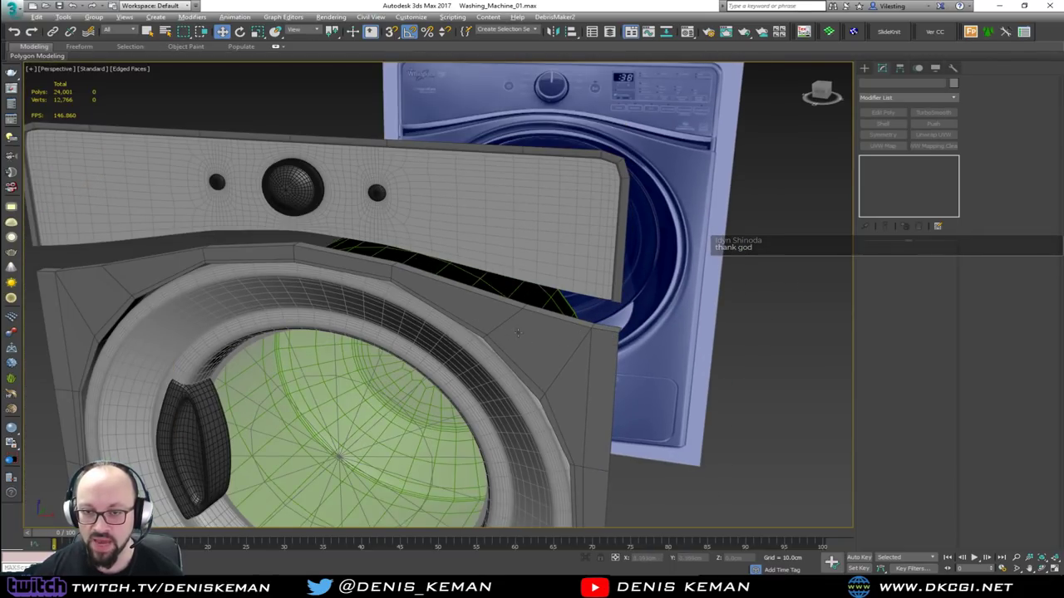
middle_click_drag(500, 339, 539, 327, "alt")
scroll(454, 284, "down", 2)
middle_click_drag(586, 240, 520, 278)
left_click(494, 275)
key("z")
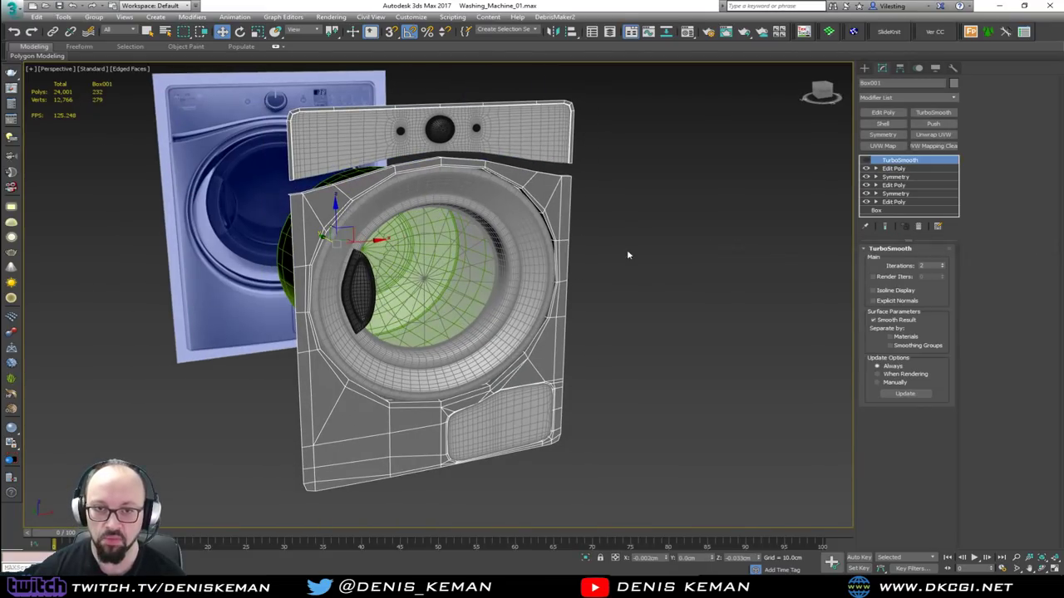
Draw a plane about 51.1 cm wide and 2.6 cm high across the gap between control panel and front body, in the front view.
left_click(632, 219)
key("alt+w")
right_click(656, 173)
key("alt+w")
middle_click_drag(409, 194, 454, 330)
scroll(455, 331, "down", 3)
scroll(404, 373, "down", 5)
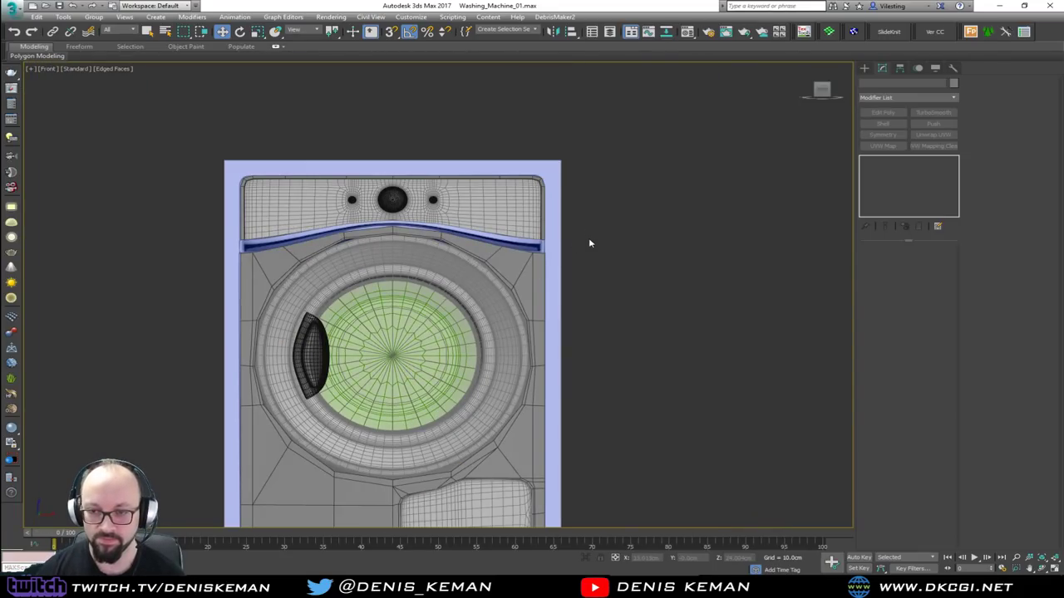
scroll(368, 238, "up", 3)
scroll(315, 291, "up", 3)
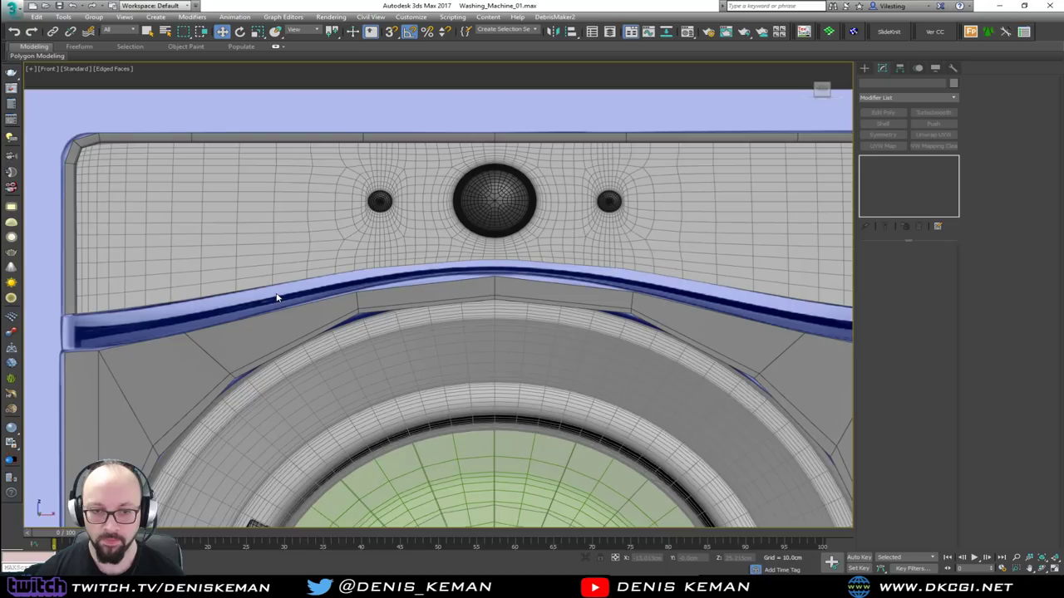
right_click(232, 263)
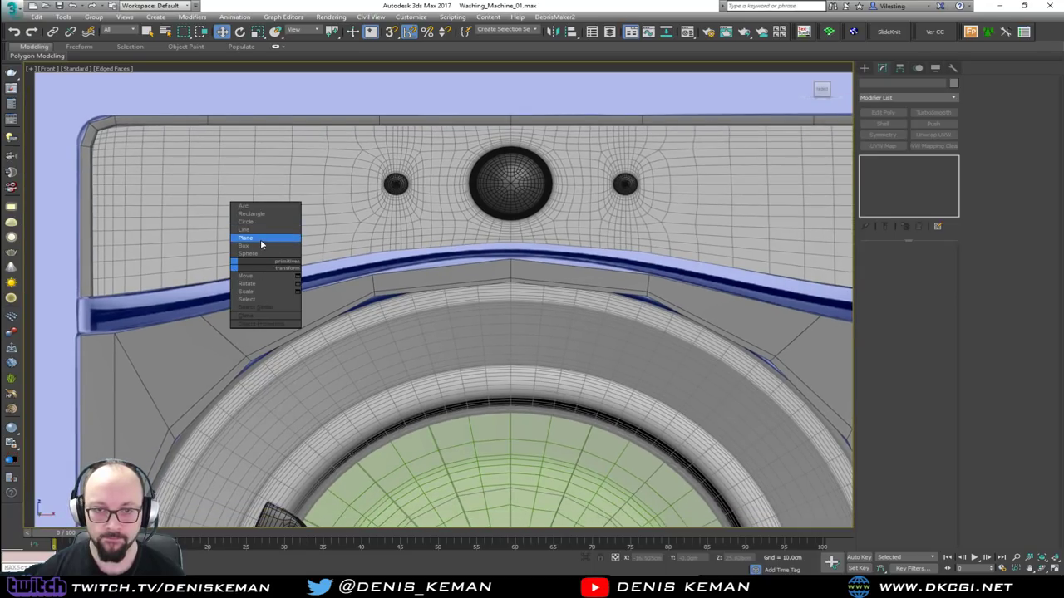
left_click(264, 238)
scroll(264, 230, "down", 2)
left_click_drag(118, 265, 727, 289)
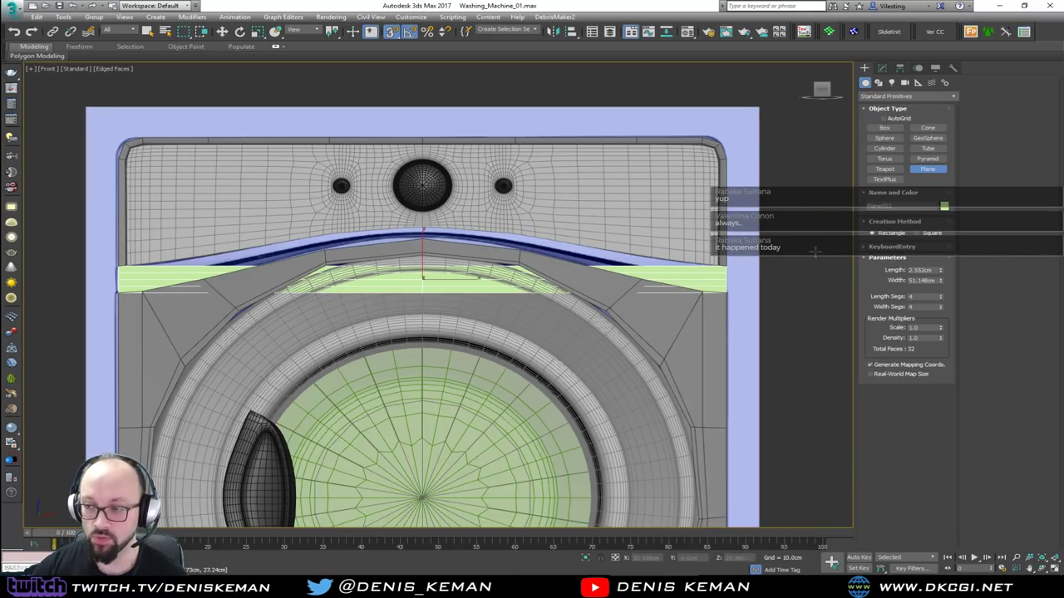
Set the plane's length and width segments to 1 and add an Edit Poly modifier.
right_click(940, 297)
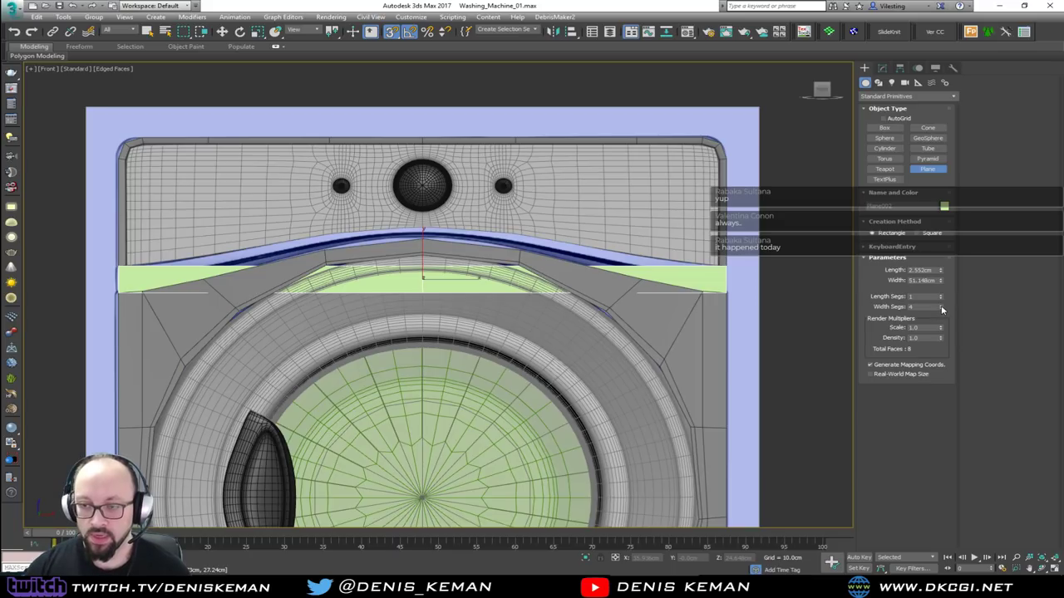
key("w")
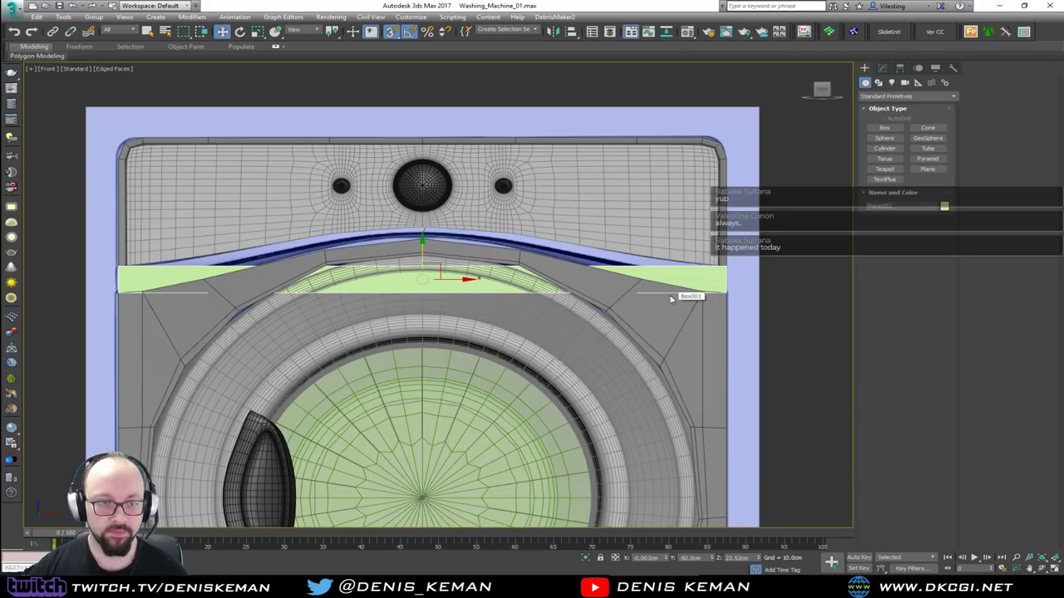
left_click(883, 68)
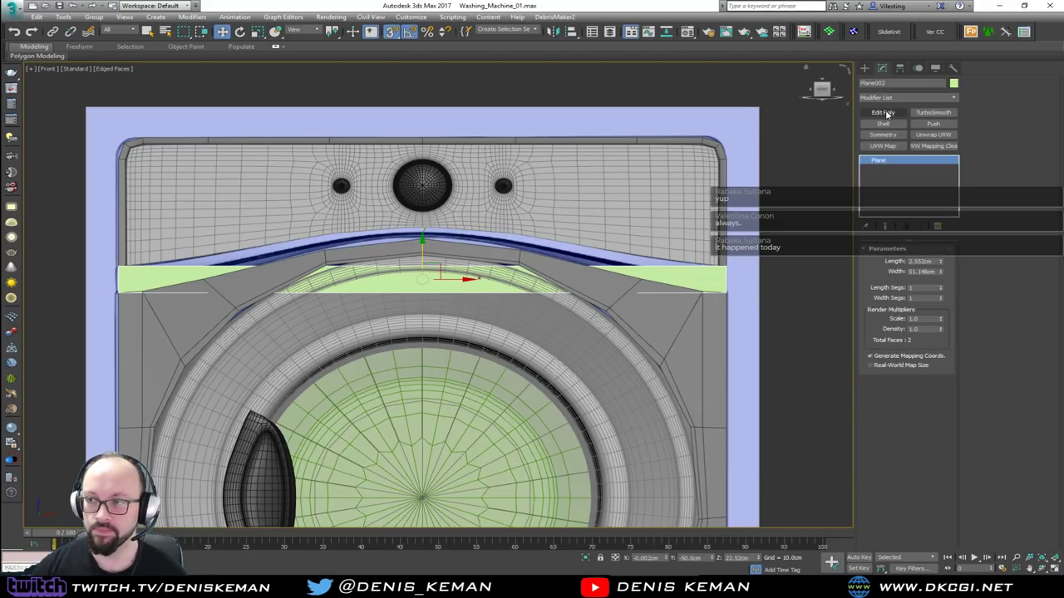
left_click(886, 114)
Add a vertical edge at the plane's middle and raise it to follow the arched gap below the control panel.
key("2")
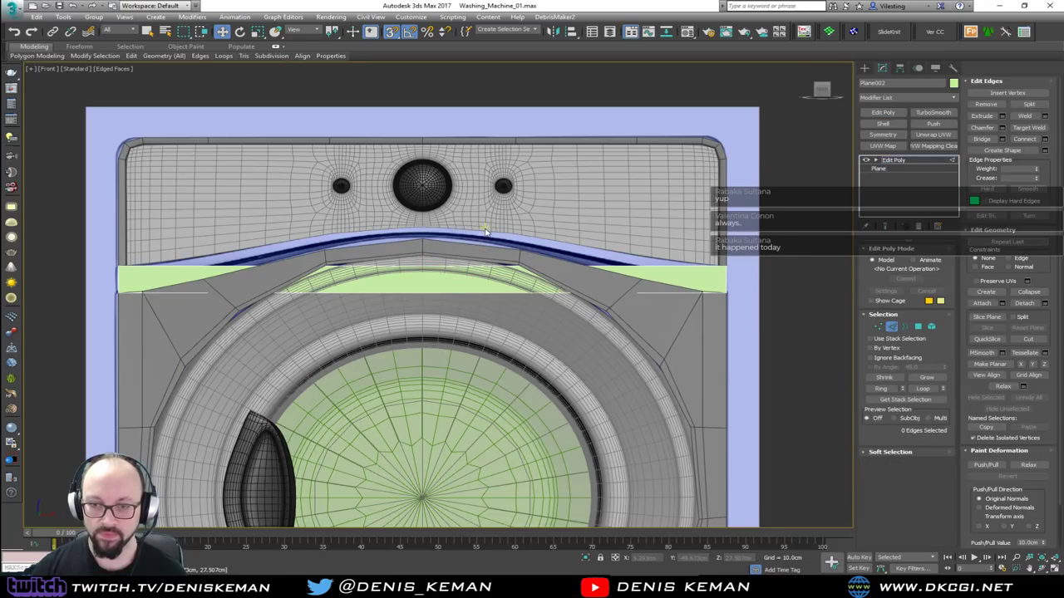
left_click(500, 234)
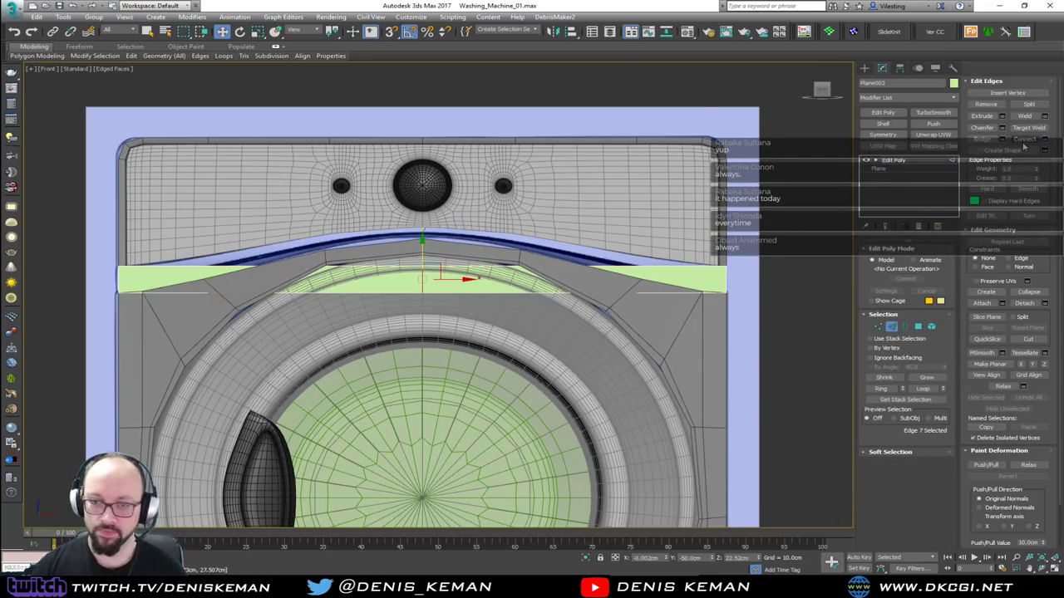
left_click_drag(422, 251, 431, 212)
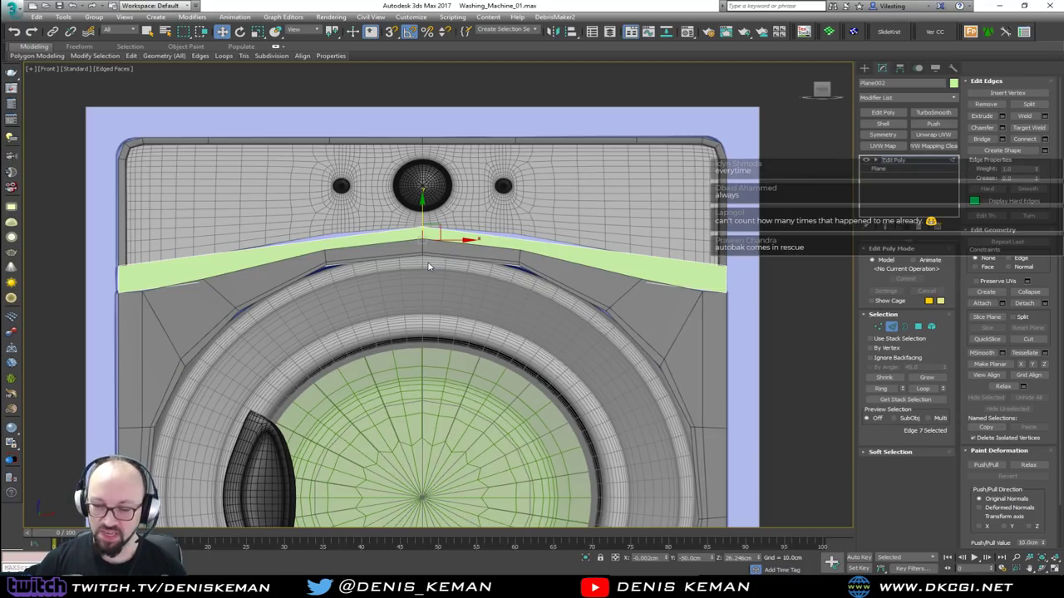
Raise the strip's lower middle vertex to the peak of the front body's upper rim.
key("1")
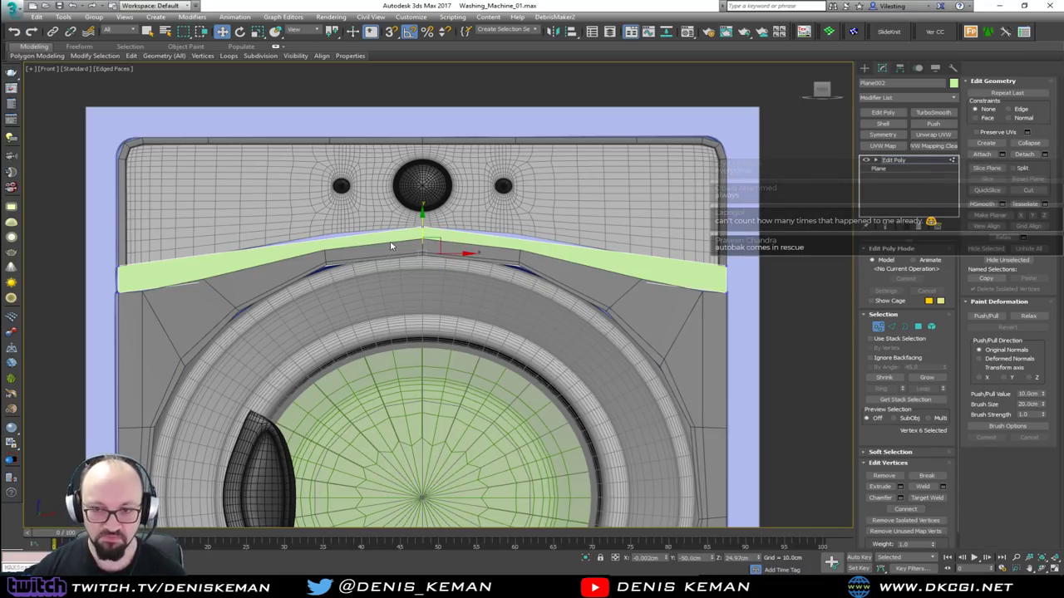
key("F3")
scroll(397, 246, "up", 5)
key("F3")
left_click_drag(402, 249, 411, 207)
middle_click_drag(602, 253, 347, 221)
scroll(347, 220, "down", 2)
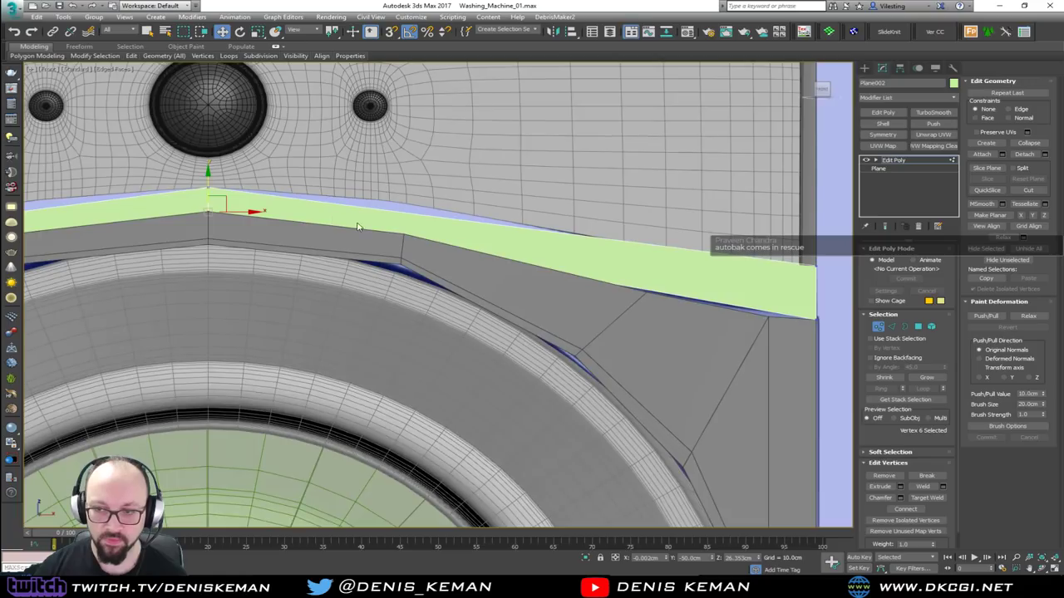
middle_click_drag(454, 242, 421, 264)
key("q")
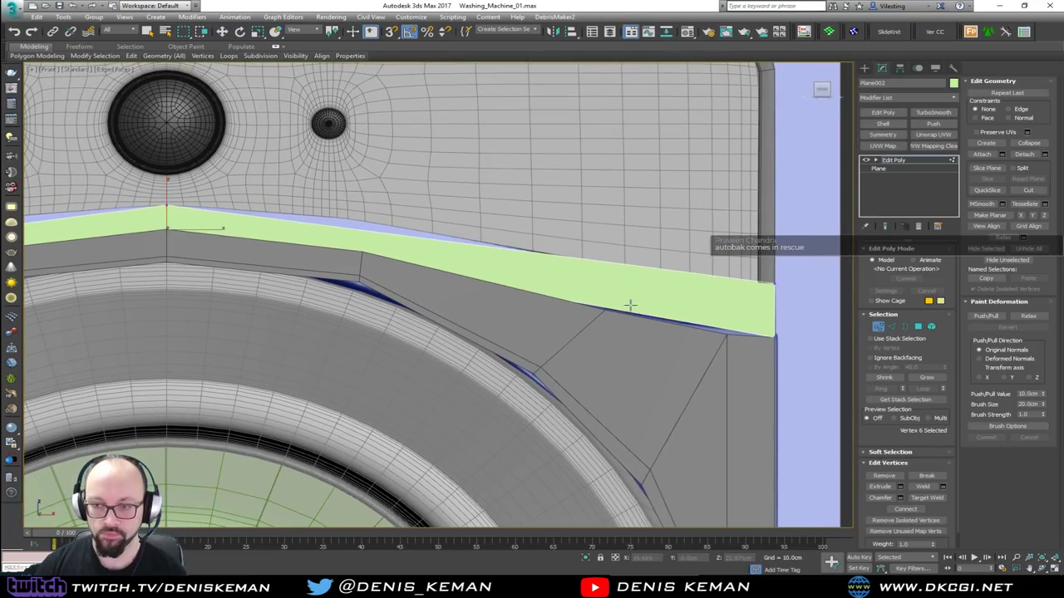
key("w")
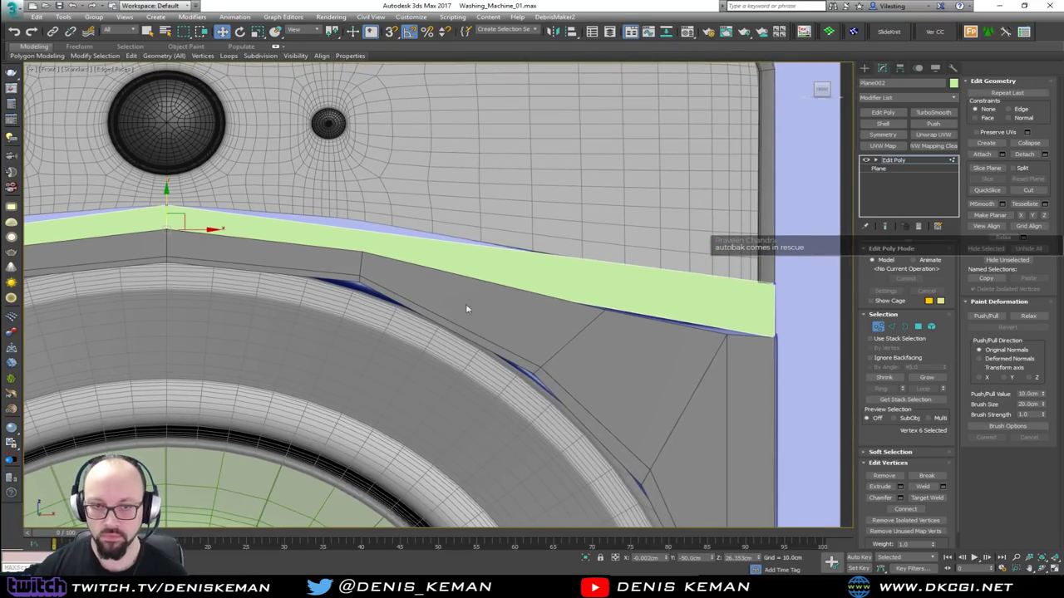
Delete the polygon forming the half of the strip on the door handle's side.
scroll(351, 308, "down", 4)
middle_click_drag(351, 309, 574, 283)
key("4")
left_click_drag(110, 207, 465, 379)
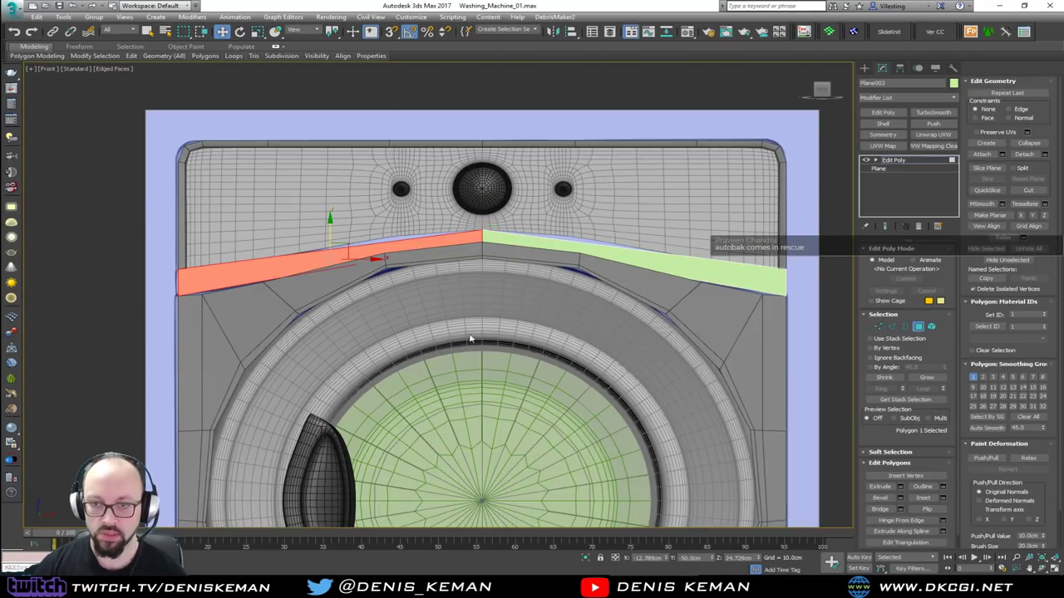
middle_click_drag(603, 291, 580, 298)
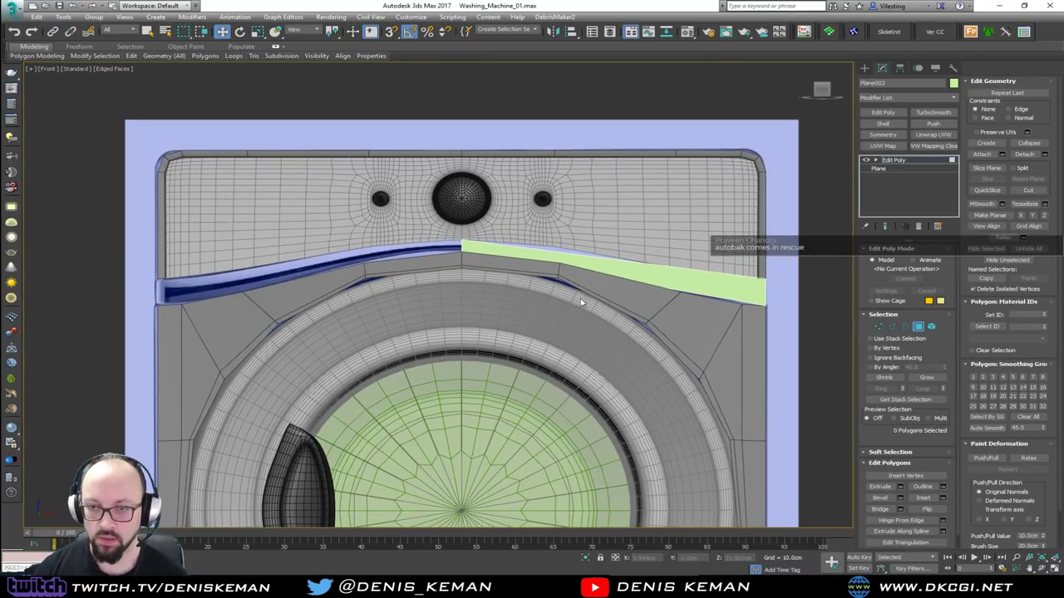
Insert two vertical edges into the remaining half-strip and raise the inner one to follow the gap's curve.
key("q")
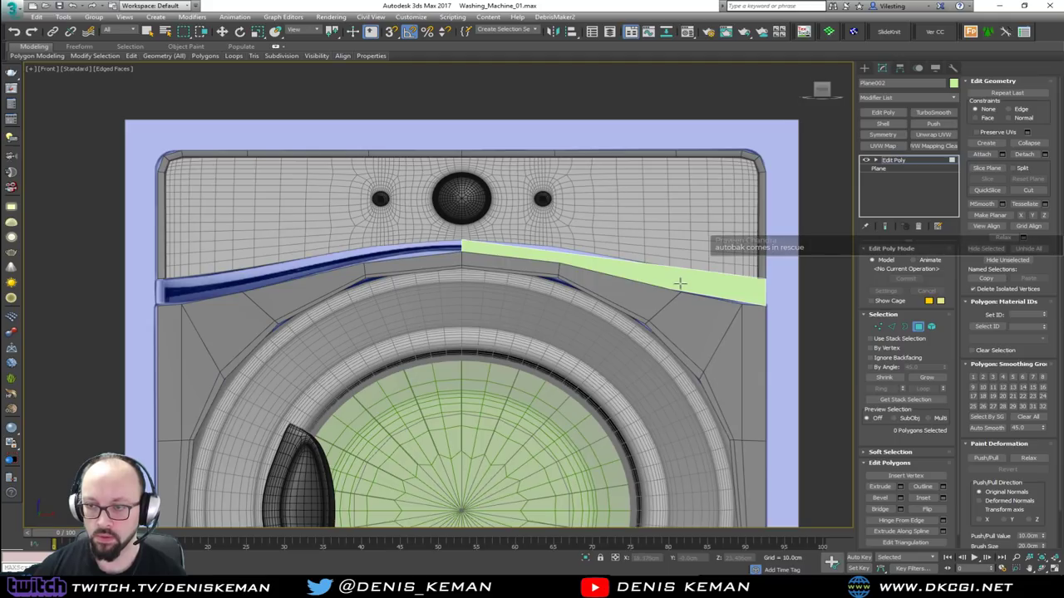
key("2")
left_click(560, 253)
key("w")
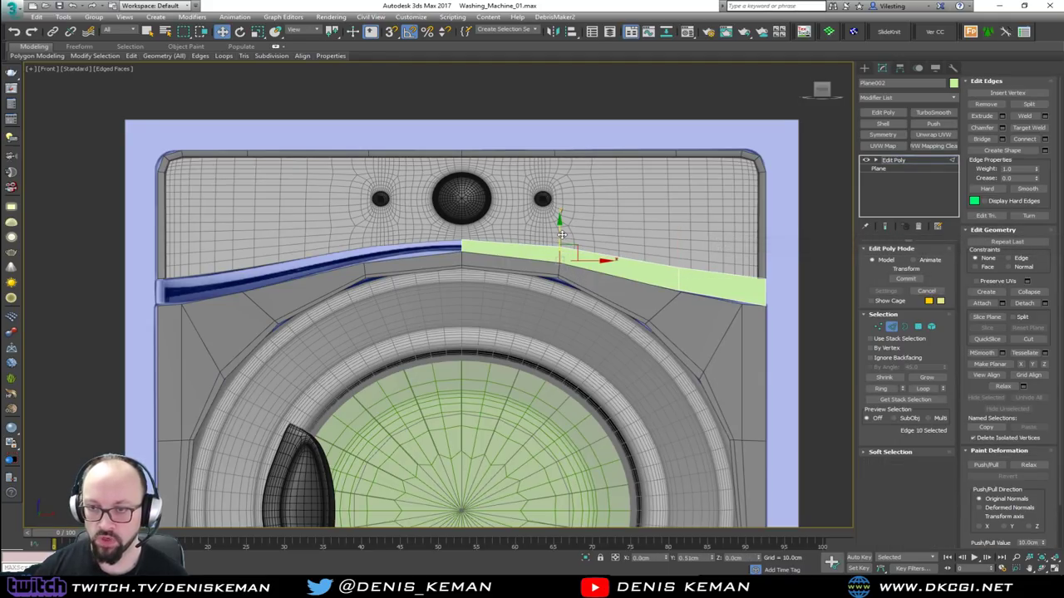
Adjust the height of the inner edge's lower vertex to match the front body's rim.
key("1")
key("F3")
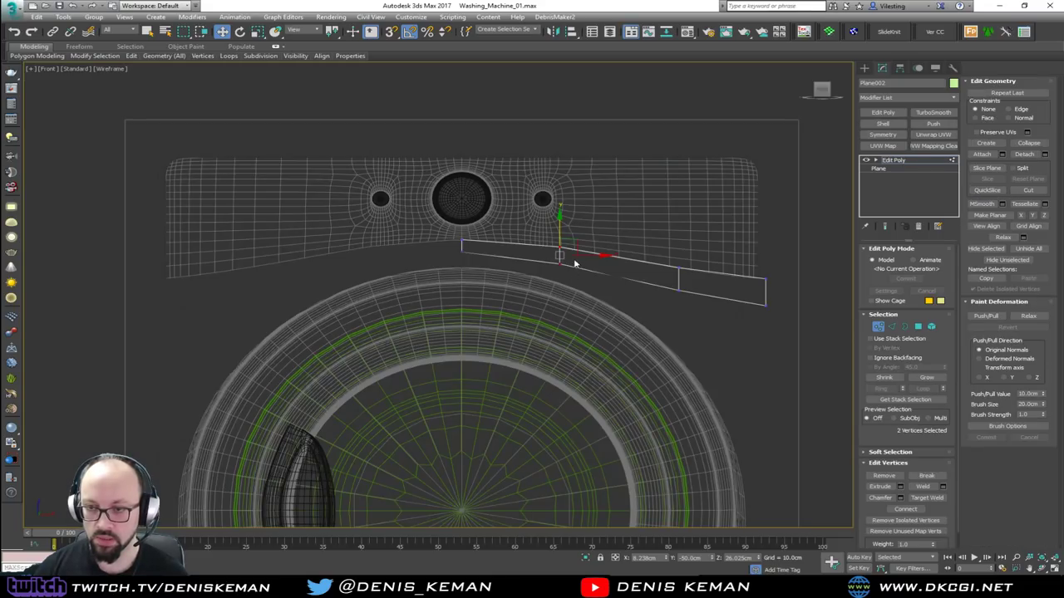
left_click_drag(553, 273, 574, 273)
key("F3")
left_click(557, 265)
scroll(568, 265, "down", 1)
scroll(568, 264, "up", 1)
scroll(560, 248, "up", 4)
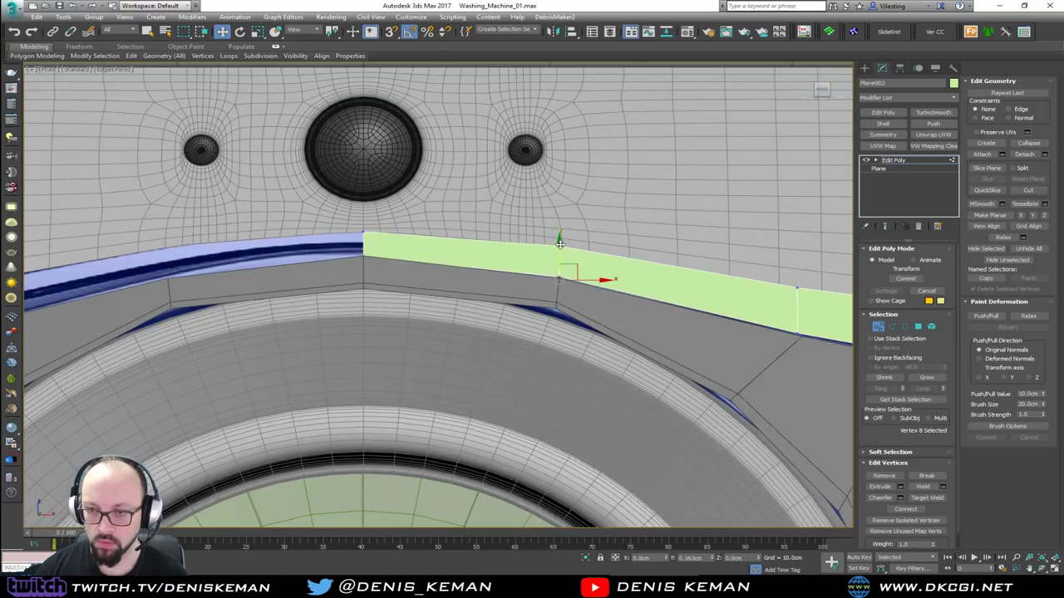
left_click_drag(561, 245, 560, 247)
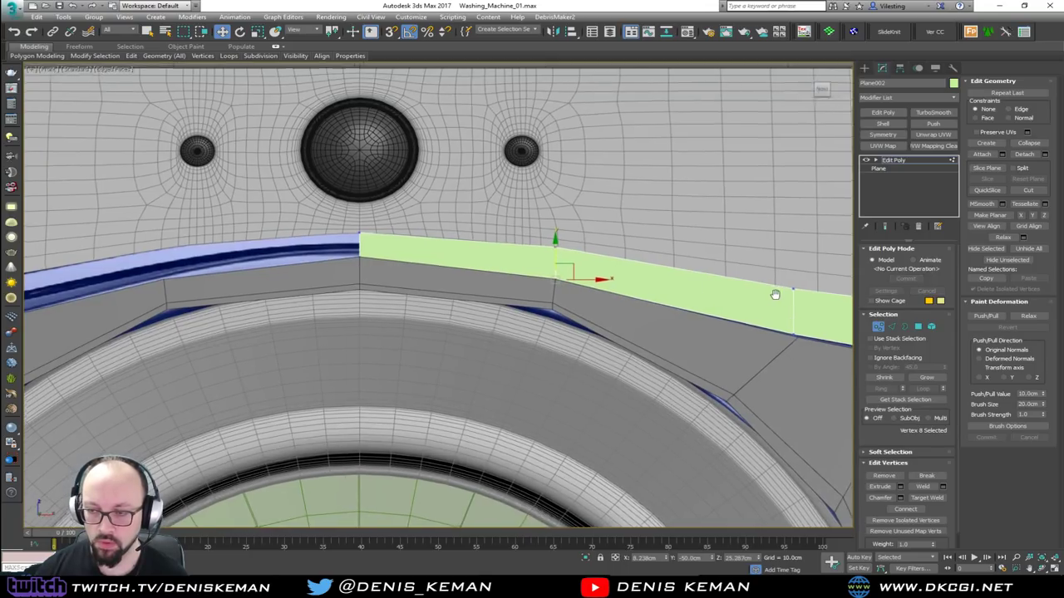
Snap the outer edge's lower vertex to the body's rim, then insert another edge near the strip's outer end and snap its lower vertex likewise.
middle_click_drag(782, 295, 559, 295)
left_click_drag(551, 332, 580, 338)
key("s")
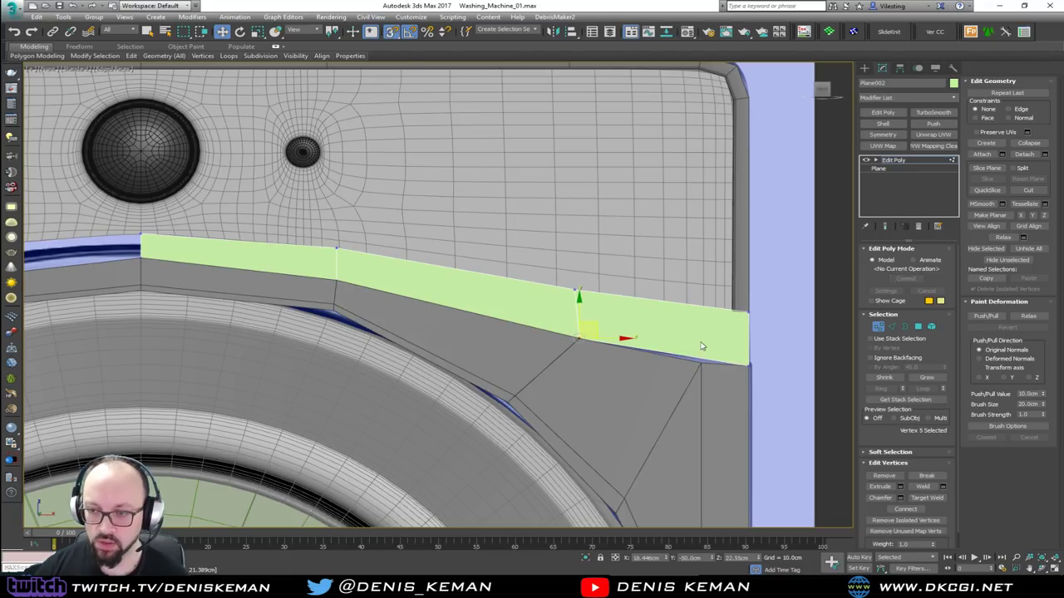
left_click(700, 347)
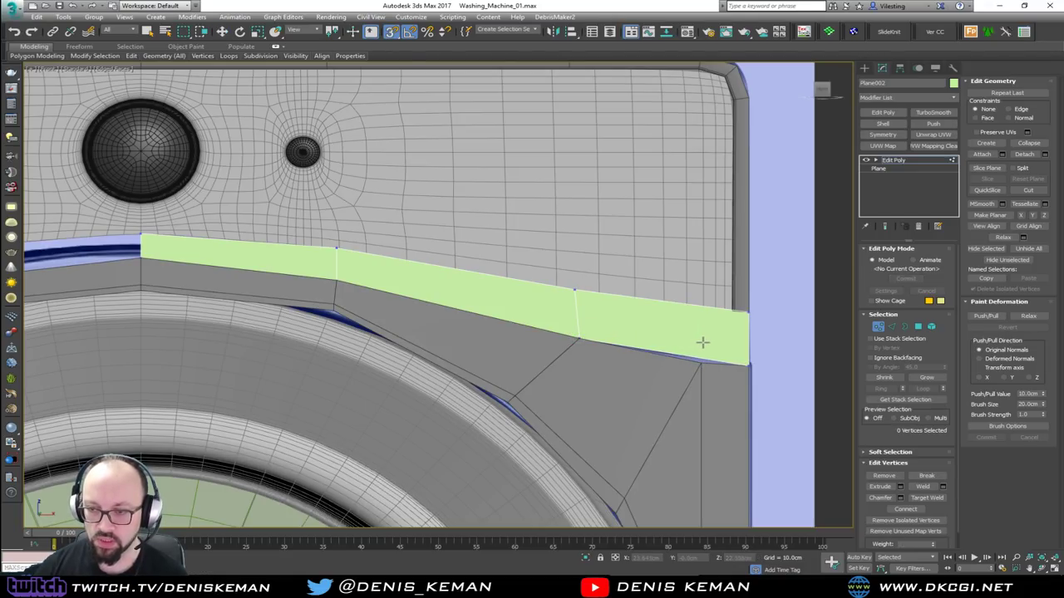
left_click(698, 360)
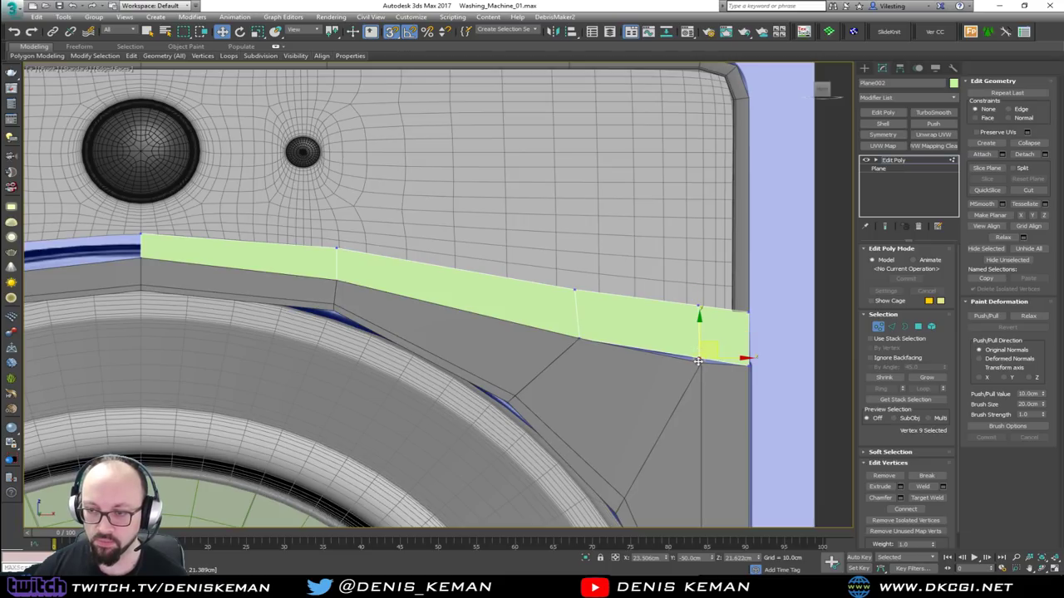
Examine the half-strip's fit between panel and body in the perspective view, and reselect it as a whole object.
key("alt+w")
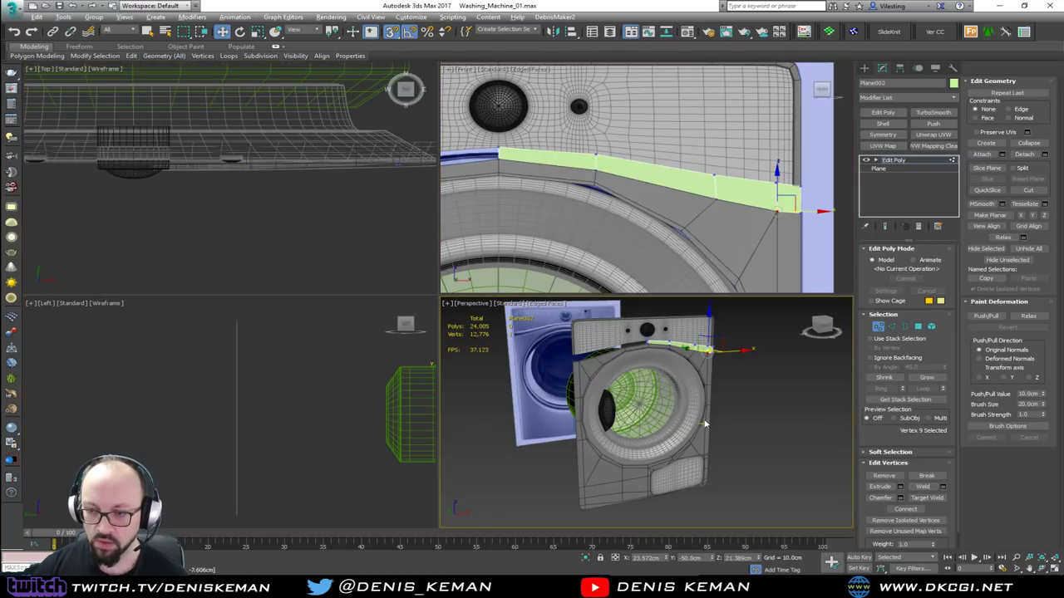
key("alt+w")
key("z")
middle_click_drag(549, 293, 519, 298, "alt")
scroll(489, 306, "down", 5)
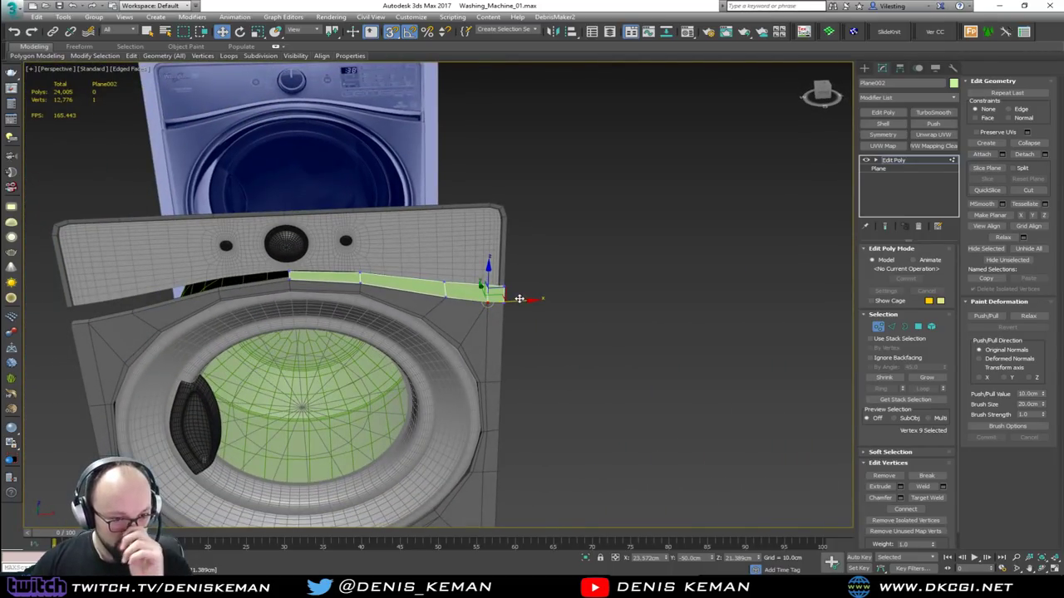
left_click(562, 296)
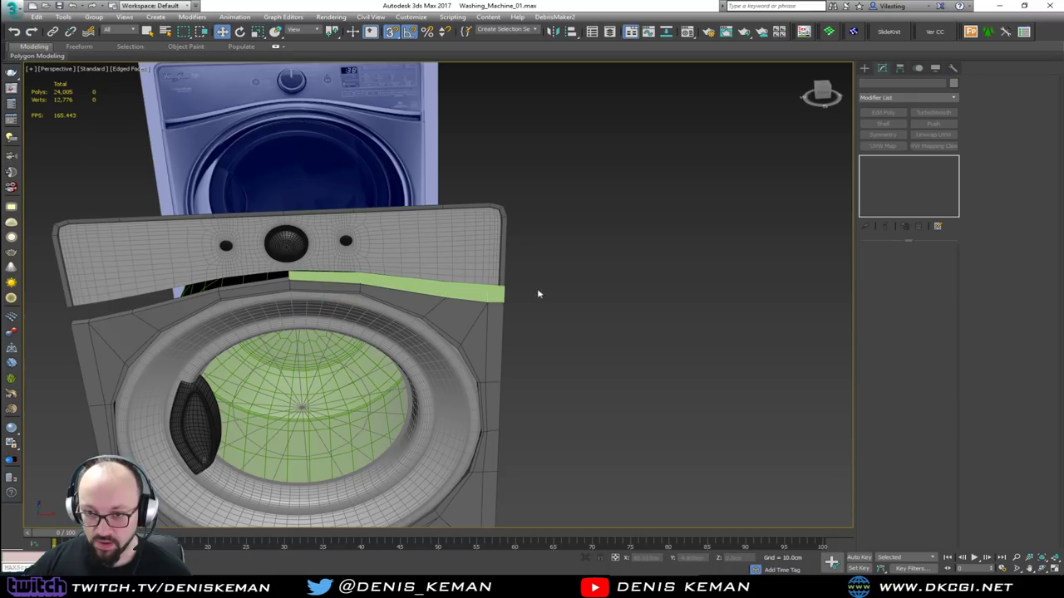
left_click(441, 288)
middle_click_drag(441, 287, 415, 293, "alt")
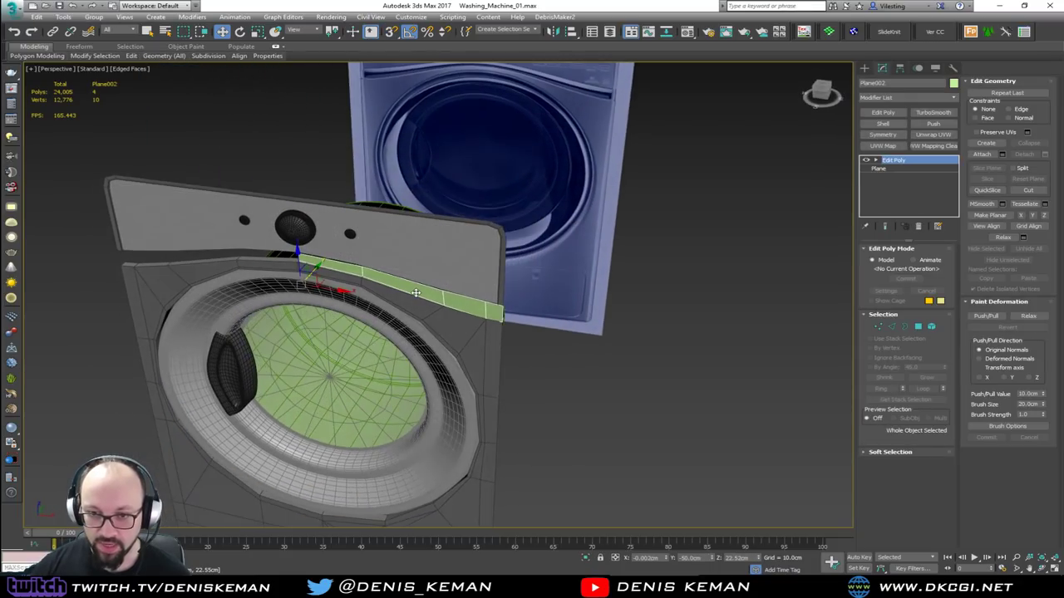
Inset all four polygons of the half-strip slightly as one group to form a narrow border.
scroll(415, 292, "up", 5)
key("4")
left_click(584, 340)
left_click(515, 315, "ctrl")
left_click(441, 297, "ctrl")
left_click(286, 244, "ctrl")
left_click(923, 497)
left_click_drag(526, 326, 525, 326)
key("w")
middle_click_drag(534, 312, 470, 282, "alt")
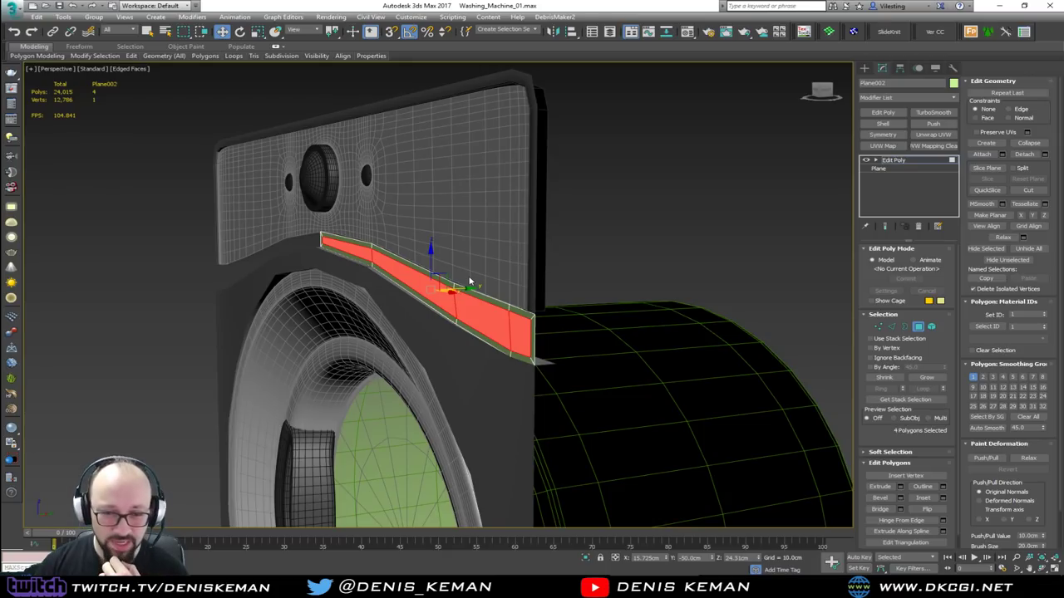
middle_click_drag(476, 295, 484, 294, "alt")
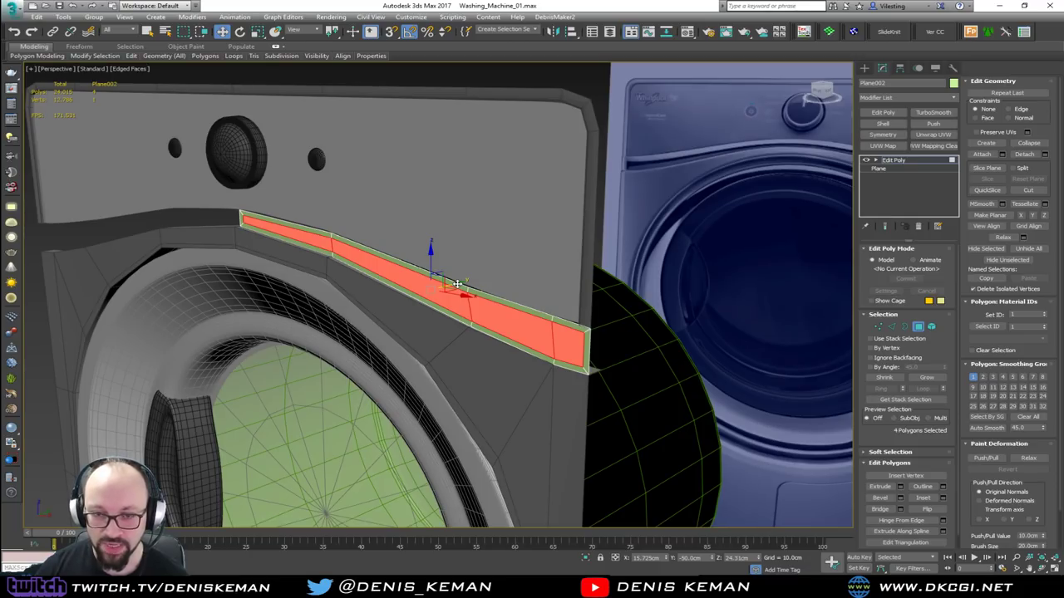
middle_click_drag(376, 279, 434, 272, "alt")
middle_click_drag(278, 266, 461, 278)
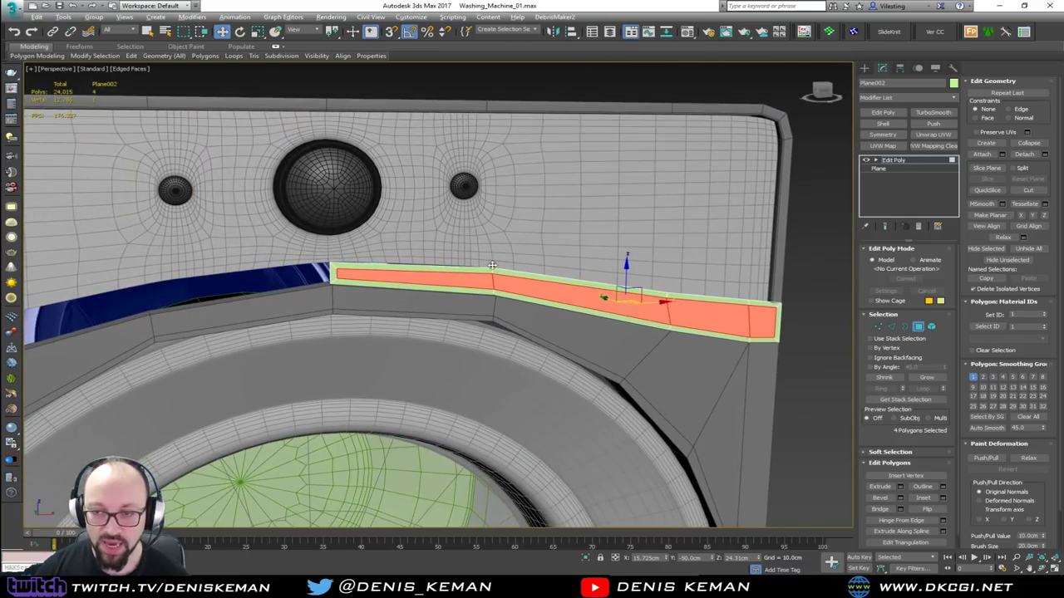
Delete the small border polygon at the half-strip's inner end on the machine's centre line, in the front view.
key("alt+w")
middle_click(575, 219)
key("alt+w")
scroll(523, 313, "up", 3)
scroll(392, 321, "up", 2)
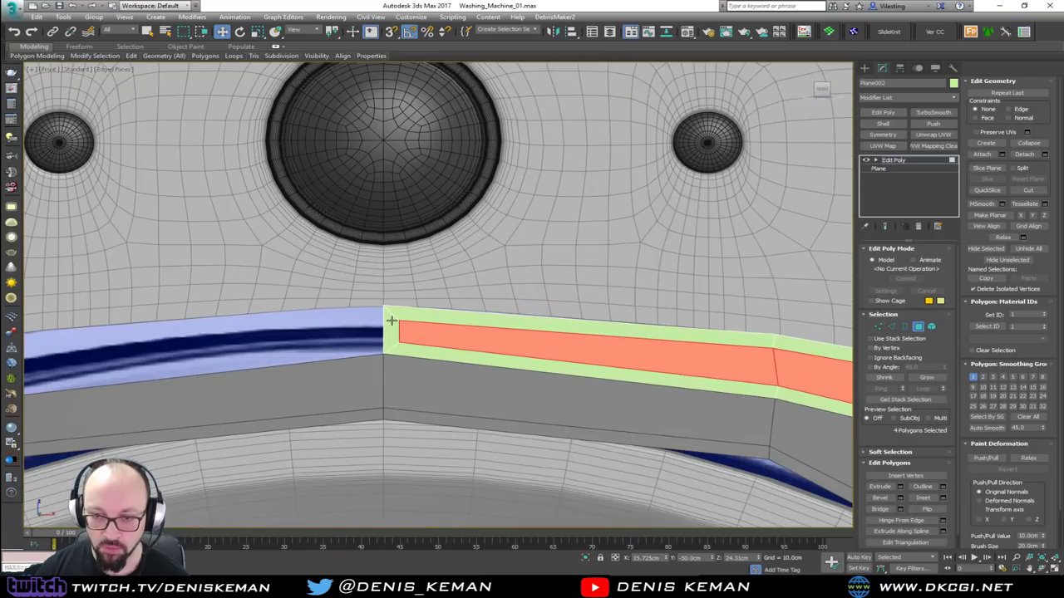
left_click(391, 326)
key("Delete")
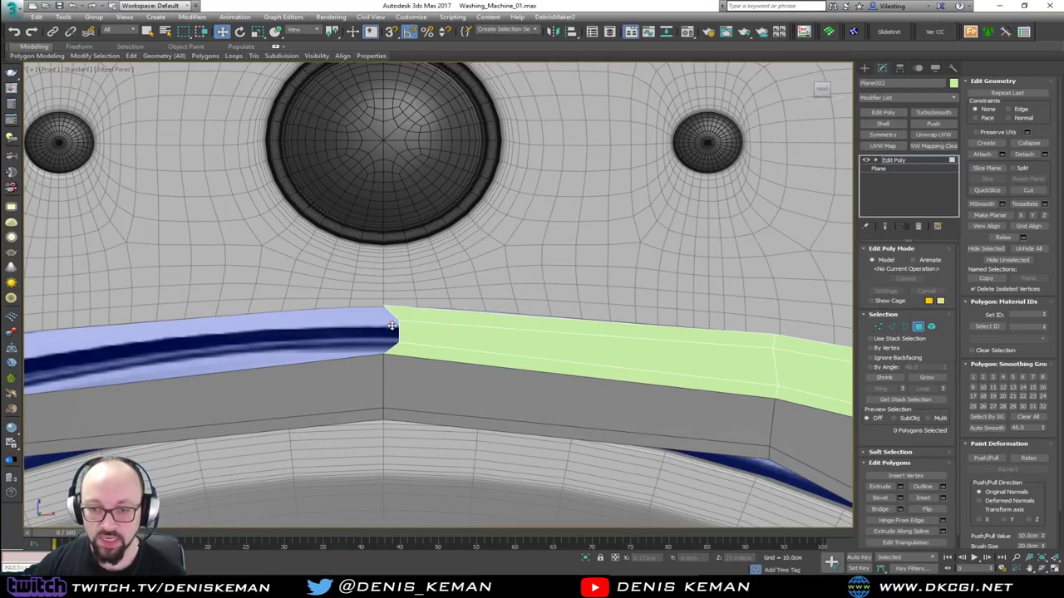
Move the inset's inner end edge onto the machine's centre line with snapping.
key("2")
left_click(399, 330)
left_click_drag(424, 330, 386, 354)
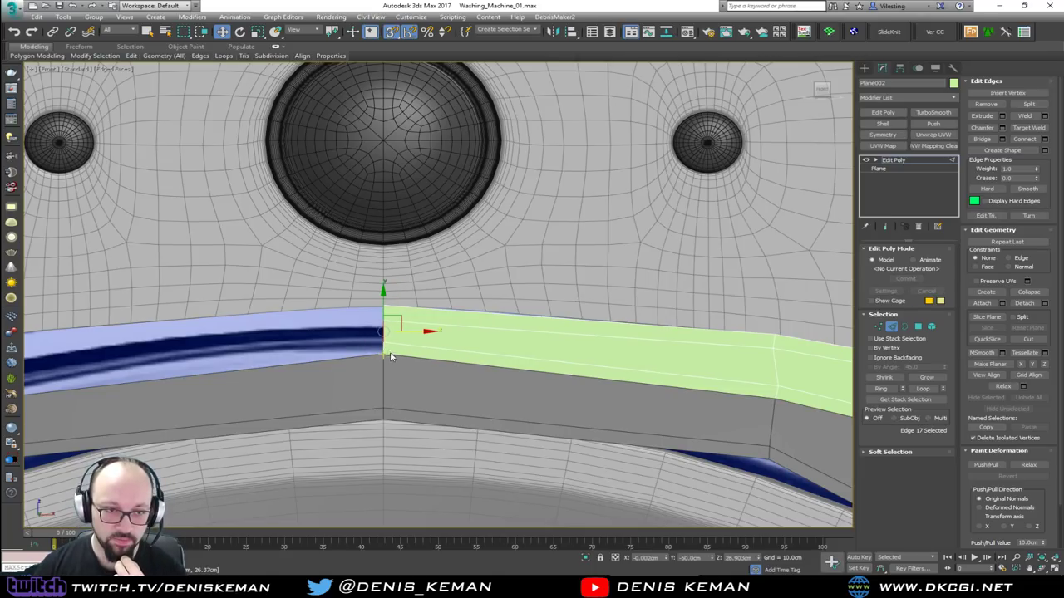
scroll(423, 342, "down", 4)
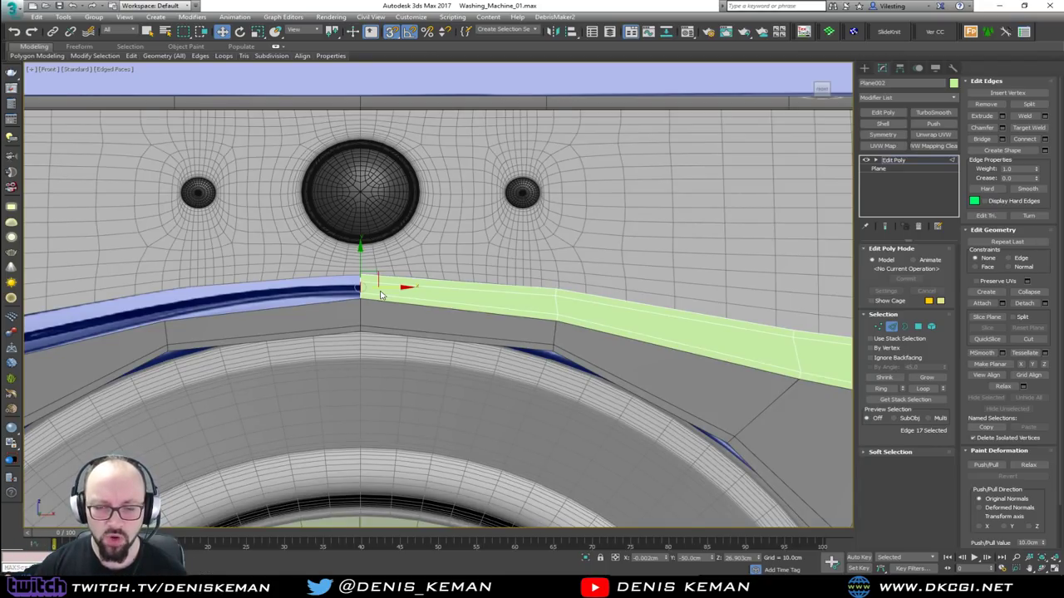
Turn snapping off and lower the two inset vertices at the half-strip's inner end along the machine's centre line.
scroll(381, 294, "up", 5)
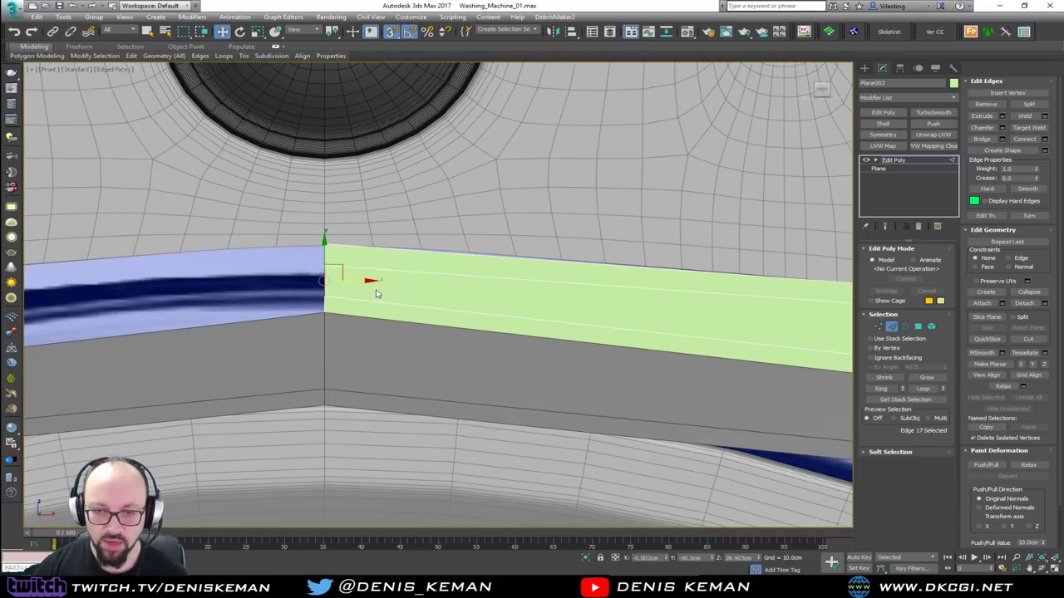
key("1")
key("s")
mouse_move(327, 271)
left_mouse_down()
mouse_move(328, 233)
mouse_move(325, 250)
left_mouse_up()
left_click_drag(337, 305, 324, 282)
middle_click_drag(548, 312, 373, 292)
scroll(373, 292, "down", 2)
scroll(373, 293, "down", 2)
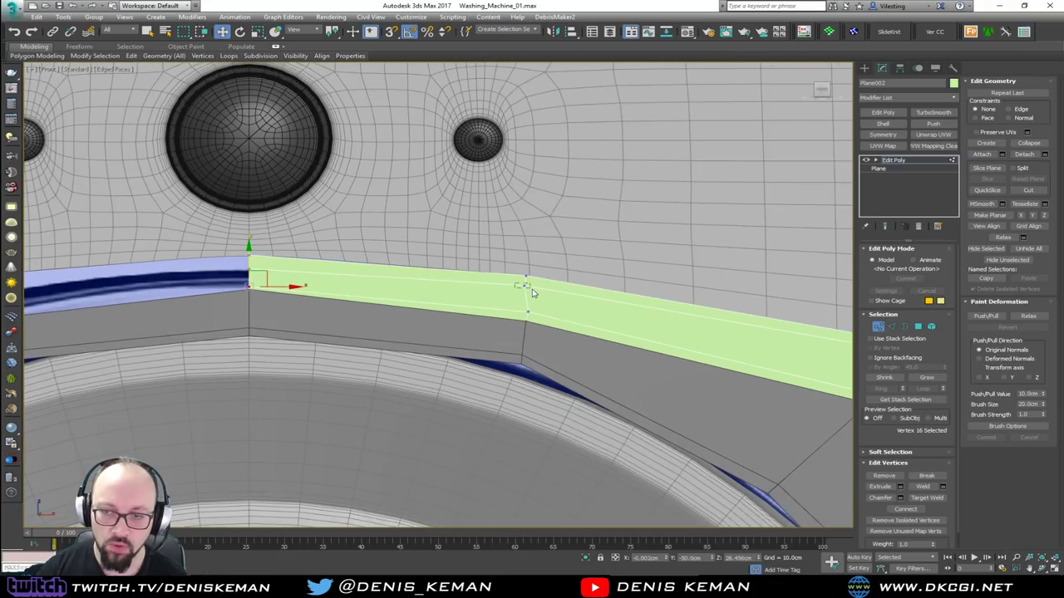
Lower both inset vertices at the half-strip's first bend, bringing the lower one closer to the bottom edge.
left_click(529, 287)
scroll(529, 288, "up", 2)
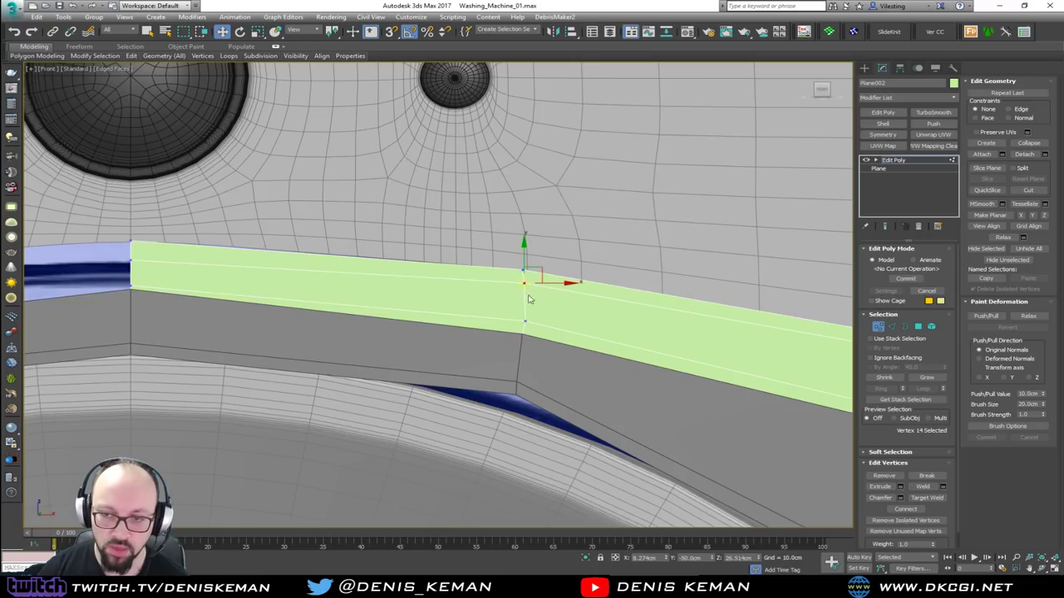
left_click(525, 322, "ctrl")
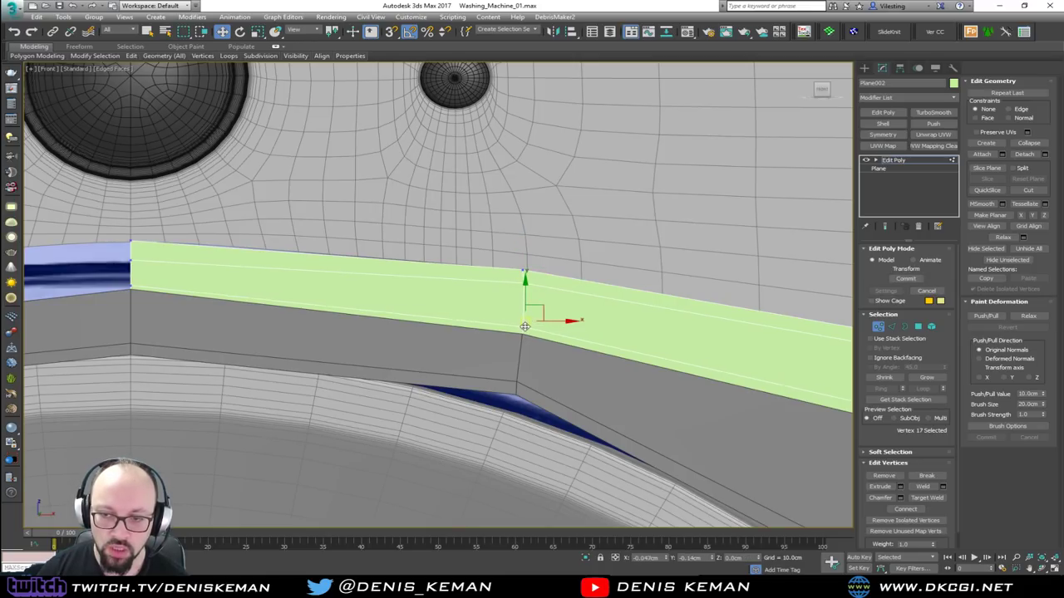
mouse_move(549, 301)
middle_mouse_down("alt")
mouse_move(473, 311)
mouse_move(420, 292)
middle_mouse_up("alt")
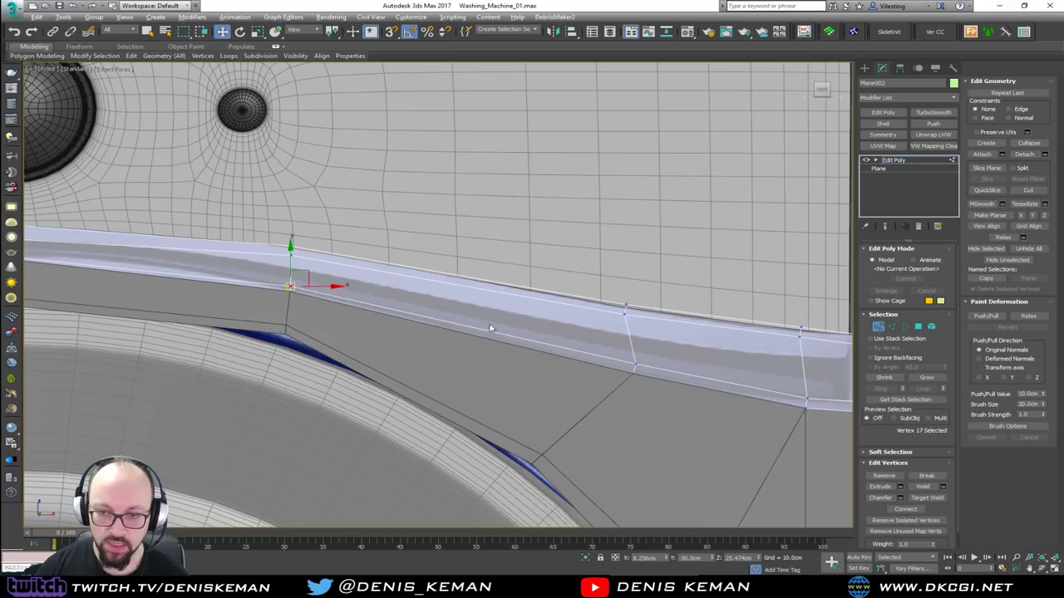
middle_click_drag(519, 328, 404, 324, "alt")
middle_click_drag(277, 264, 384, 300)
scroll(383, 300, "up", 2)
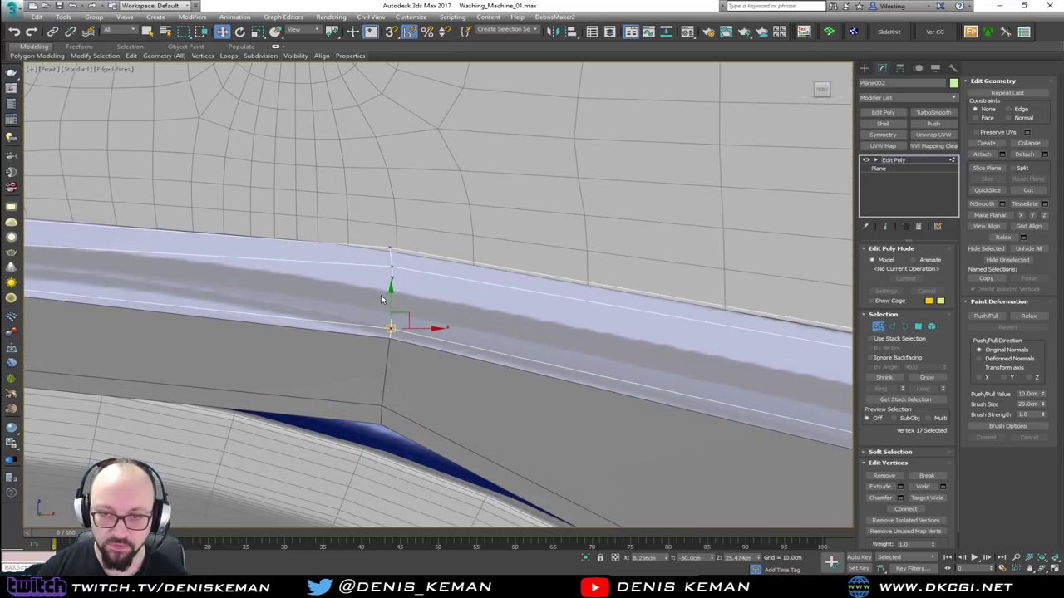
mouse_move(385, 267)
left_mouse_down()
mouse_move(398, 258)
mouse_move(389, 264)
left_mouse_up()
Lower the upper inset vertices at the next two bends to widen the strip's upper border evenly.
scroll(560, 291, "down", 2)
middle_click_drag(761, 347, 381, 294)
left_click_drag(528, 313, 531, 335)
left_click(539, 378)
middle_click_drag(539, 376, 515, 351)
scroll(517, 350, "down", 2)
scroll(629, 342, "up", 2)
middle_click_drag(621, 341, 517, 344)
left_click(606, 319)
left_click_drag(606, 319, 607, 345)
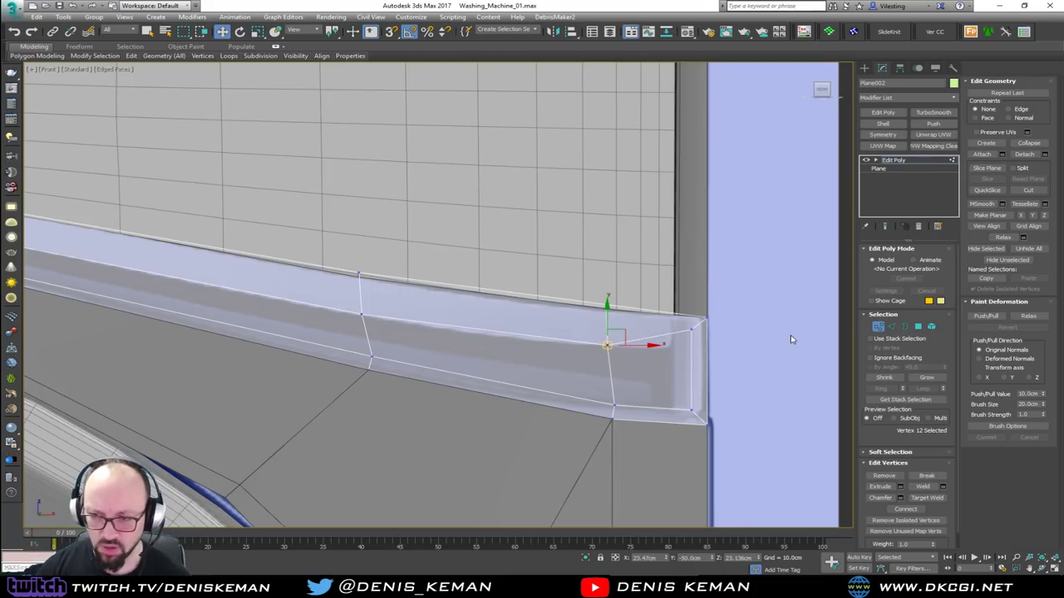
Move the two inset corner vertices at the half-strip's outer end inward, level with the adjoining inset edges.
left_click(693, 330)
left_click_drag(694, 328, 674, 346)
left_click(689, 410)
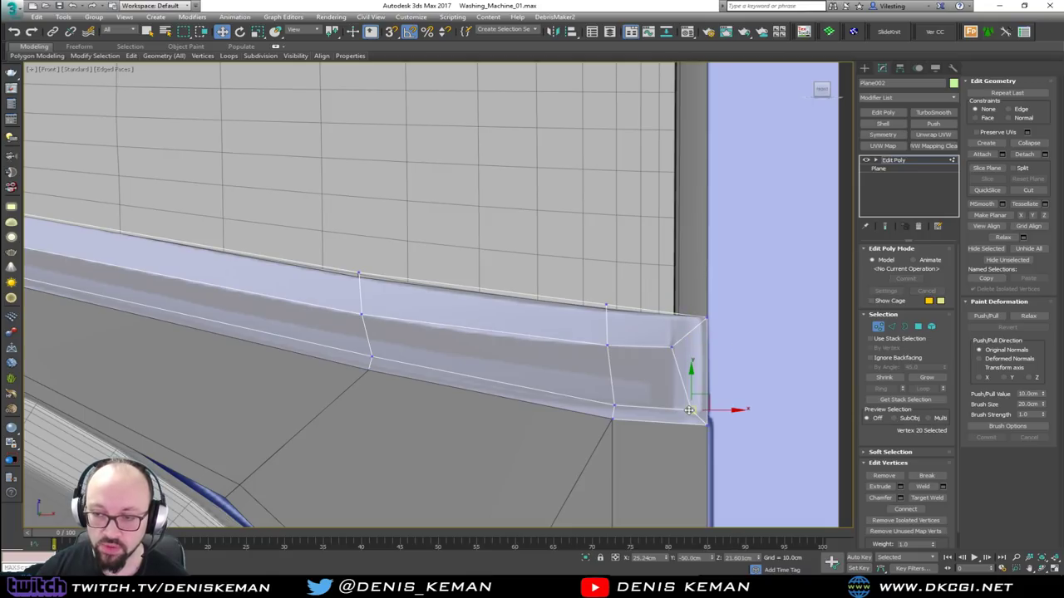
left_click_drag(691, 410, 675, 410)
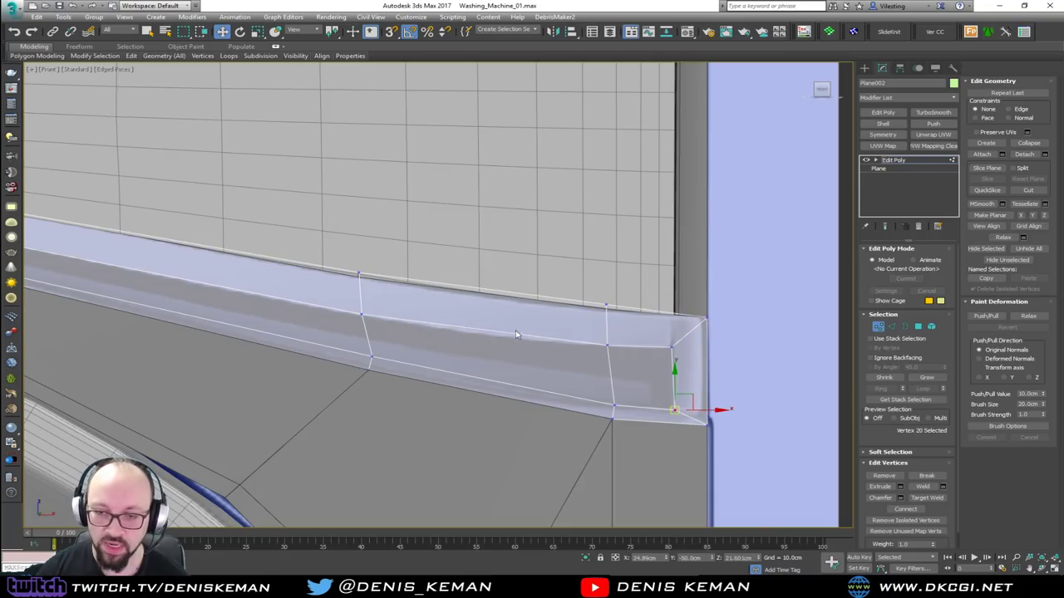
Insert an edge loop across the half-strip's innermost segment and adjust its vertices to follow the curve.
scroll(552, 284, "down", 3)
middle_click_drag(169, 221, 518, 283)
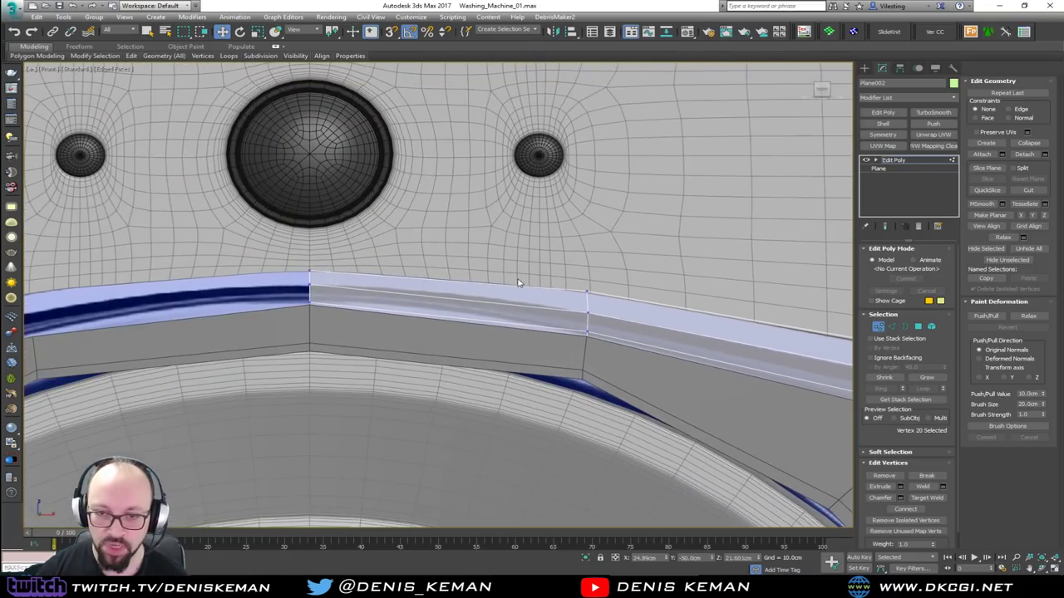
middle_click_drag(438, 301, 431, 301, "alt")
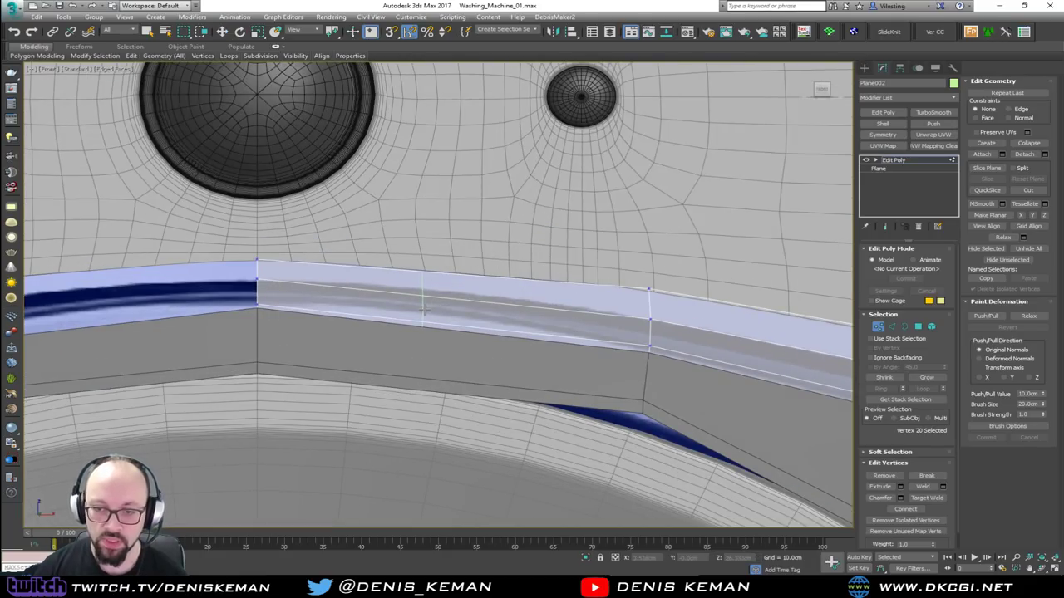
left_click(427, 310)
right_click(427, 310)
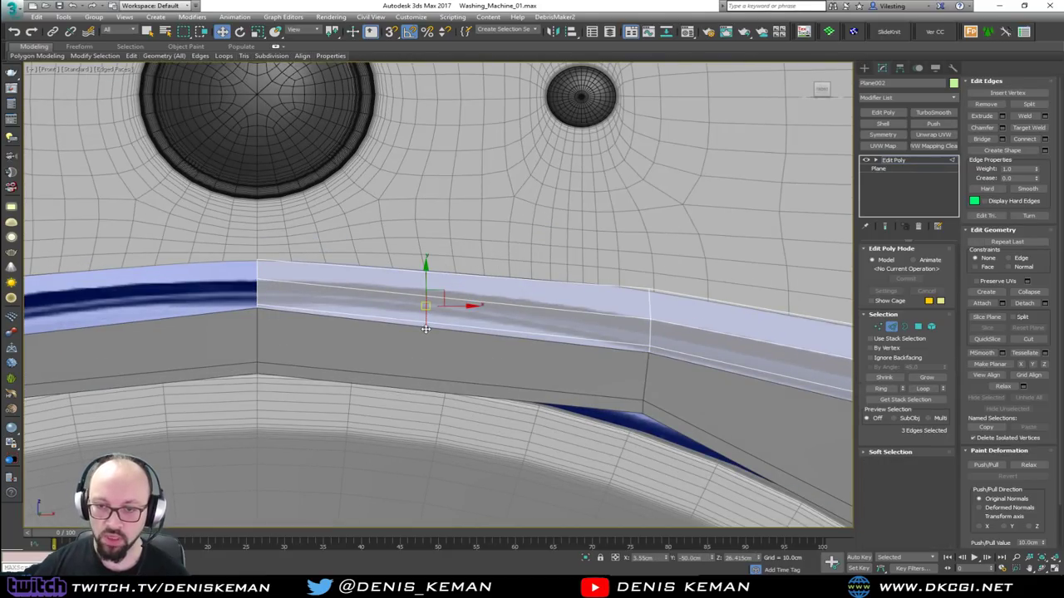
key("1")
left_click_drag(420, 295, 429, 275)
left_click(426, 321)
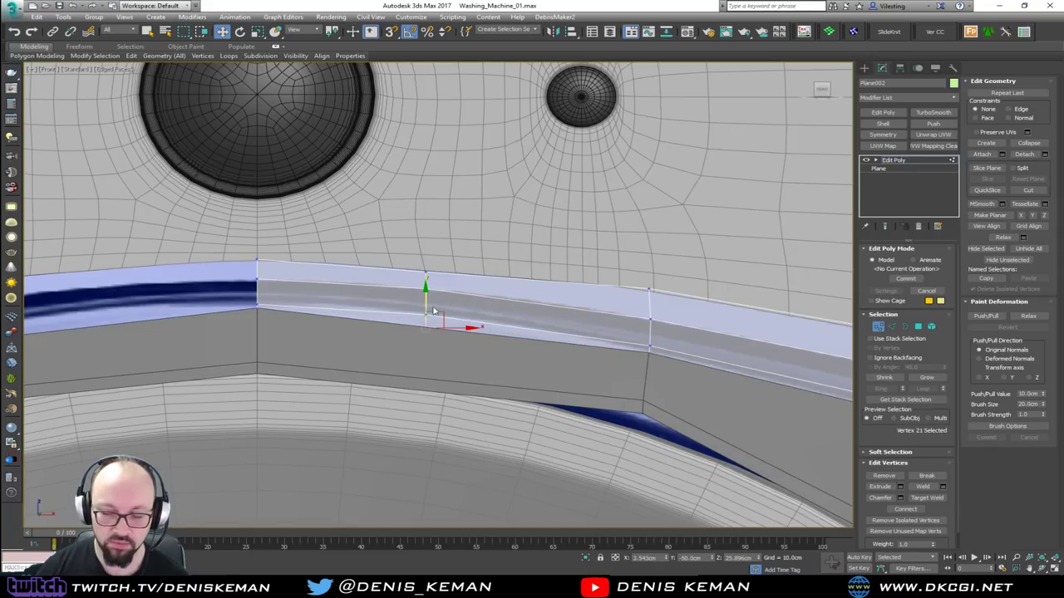
left_click(547, 313)
Extrude the five inner polygons of the half-strip back into the machine to form a long recess.
key("4")
left_click(380, 294)
left_click(636, 333, "ctrl")
middle_click_drag(637, 333, 539, 303)
left_click(540, 303, "ctrl")
middle_click_drag(638, 305, 318, 251)
left_click(574, 316, "ctrl")
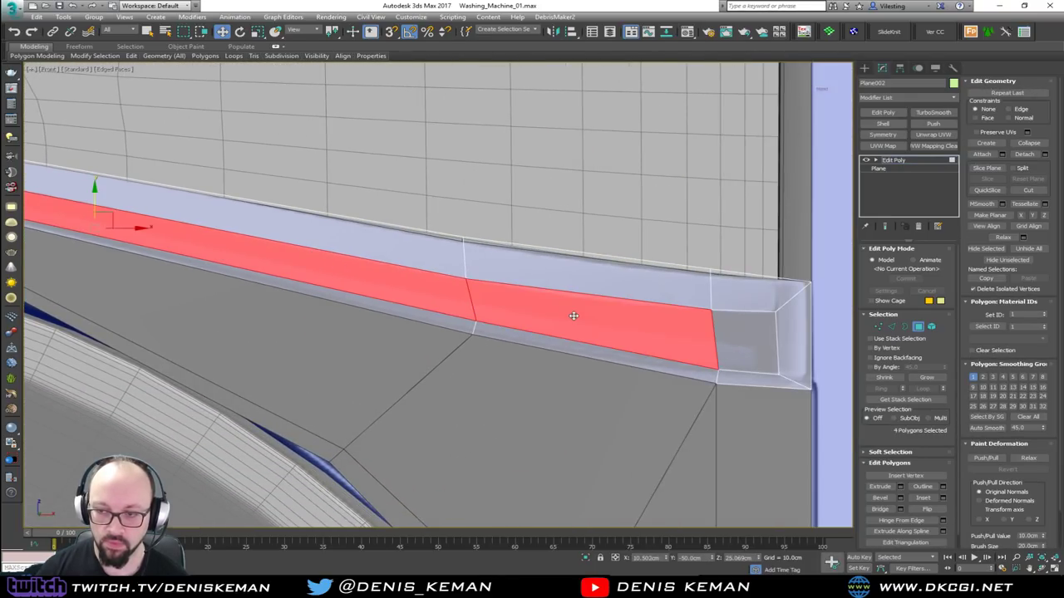
left_click(740, 342, "ctrl")
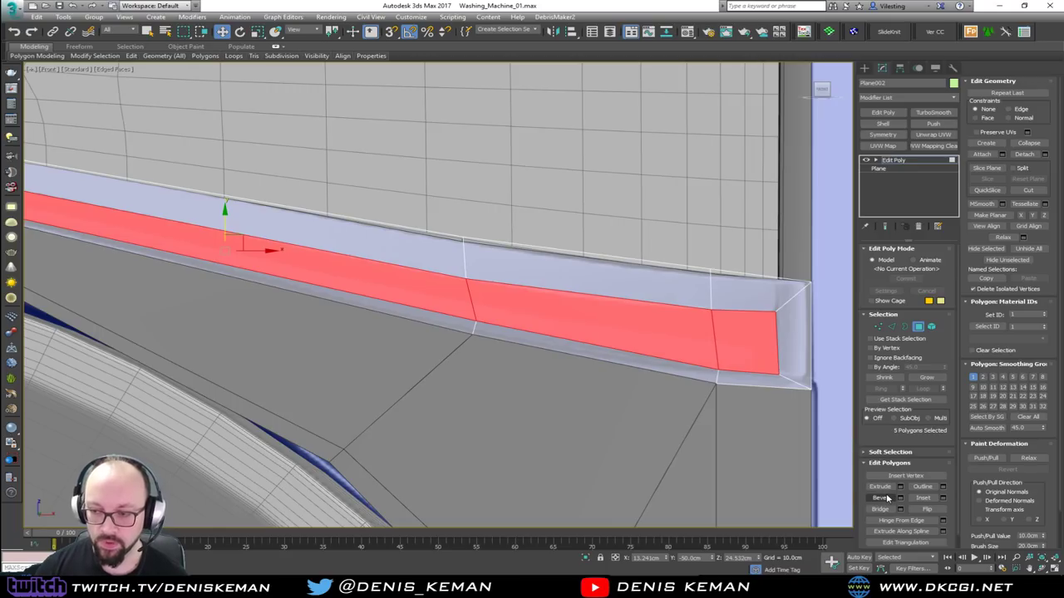
key("alt+w")
middle_click(622, 415)
key("alt+w")
middle_click_drag(732, 409, 540, 379)
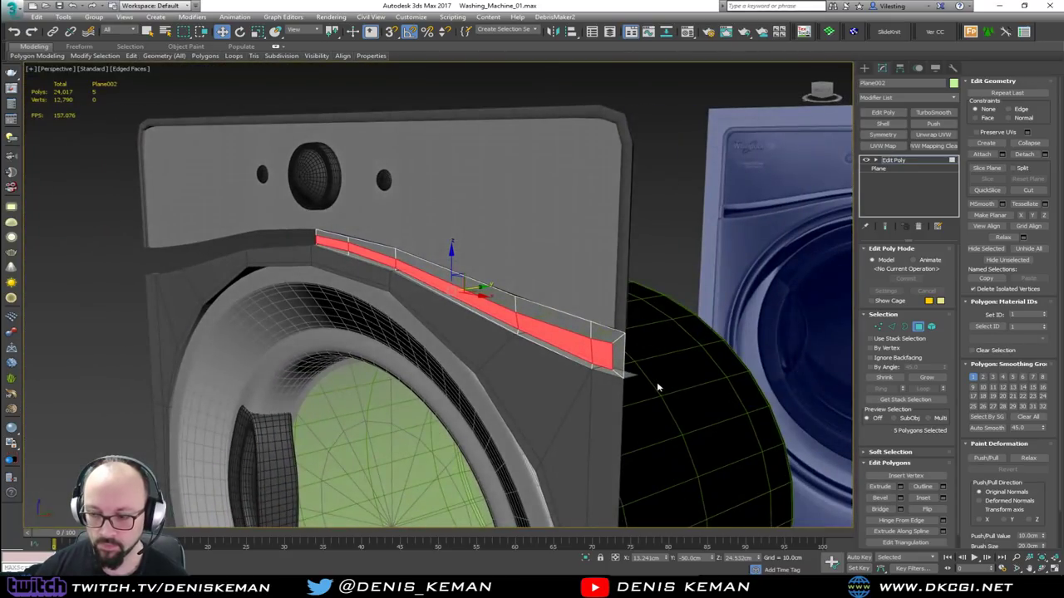
scroll(657, 381, "up", 4)
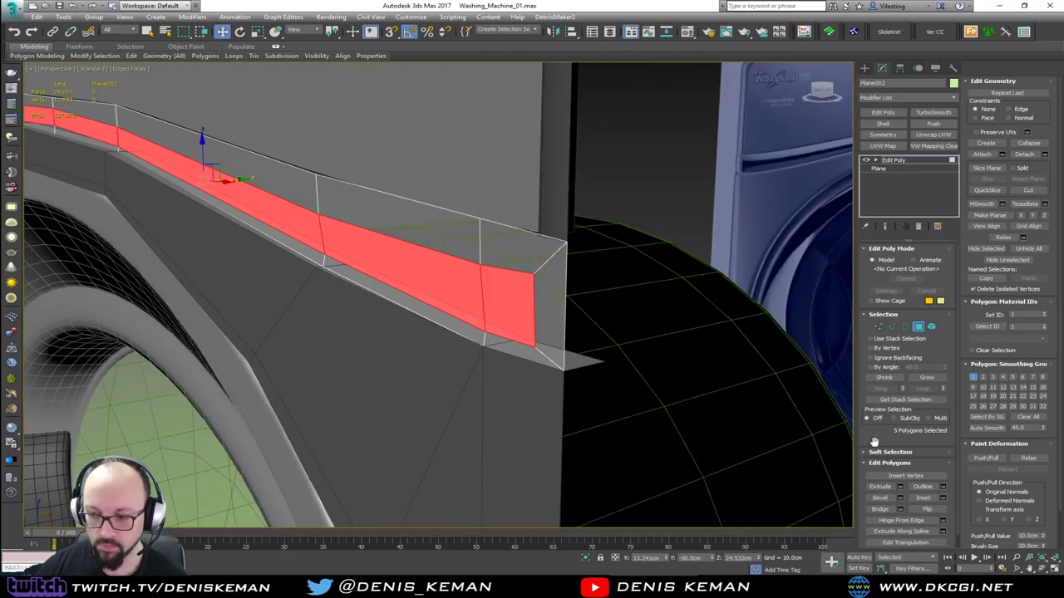
left_click(901, 489)
left_click_drag(446, 316, 445, 316)
left_click(444, 328)
middle_click_drag(445, 328, 489, 308, "alt")
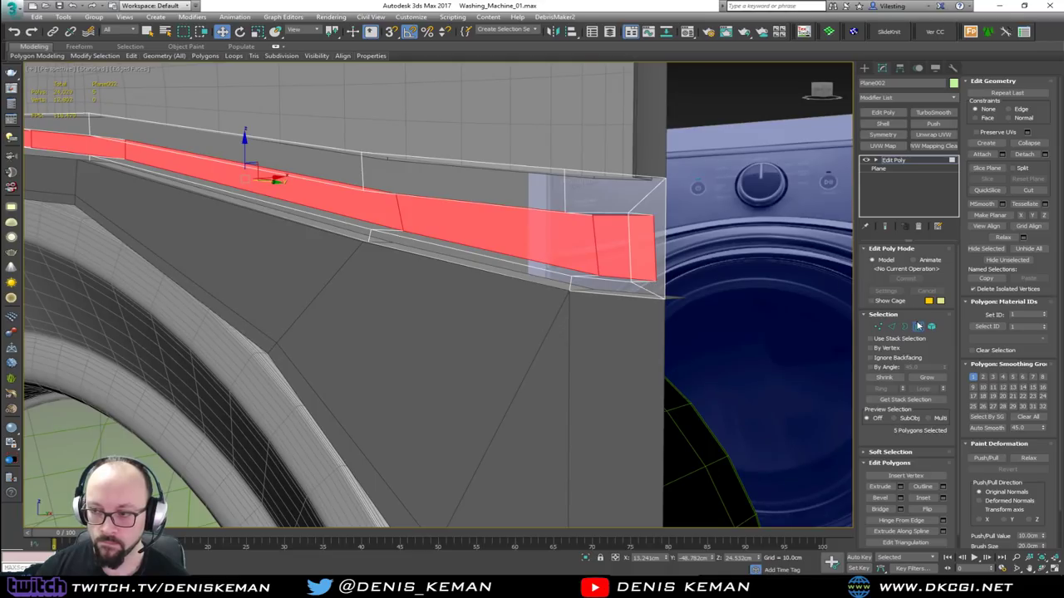
Turn off the see-through display and delete the recess's end polygon on the machine's centre line.
left_click(917, 326)
key("alt+x")
middle_click_drag(465, 188, 587, 281)
scroll(585, 283, "down", 2)
middle_click_drag(386, 232, 374, 259, "alt")
key("4")
left_click(414, 267)
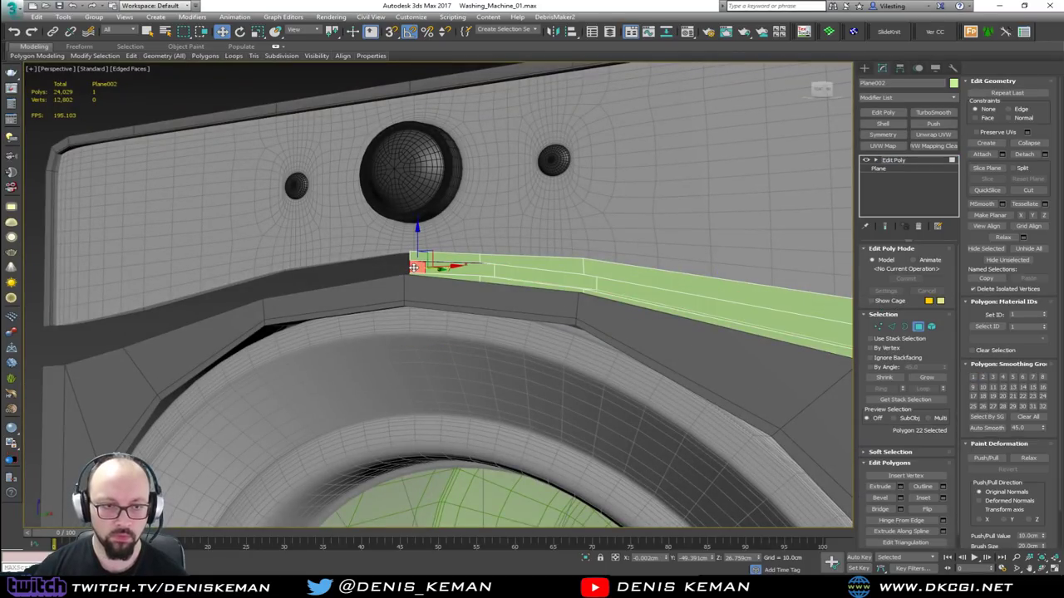
left_click(408, 288)
middle_click_drag(429, 277, 403, 297, "alt")
Extend the half-strip's outer border edges backwards to form a rim, and scale them slightly in height.
left_click(919, 327)
key("2")
double_click(402, 293)
left_click_drag(416, 320, 421, 320, "shift")
key("r")
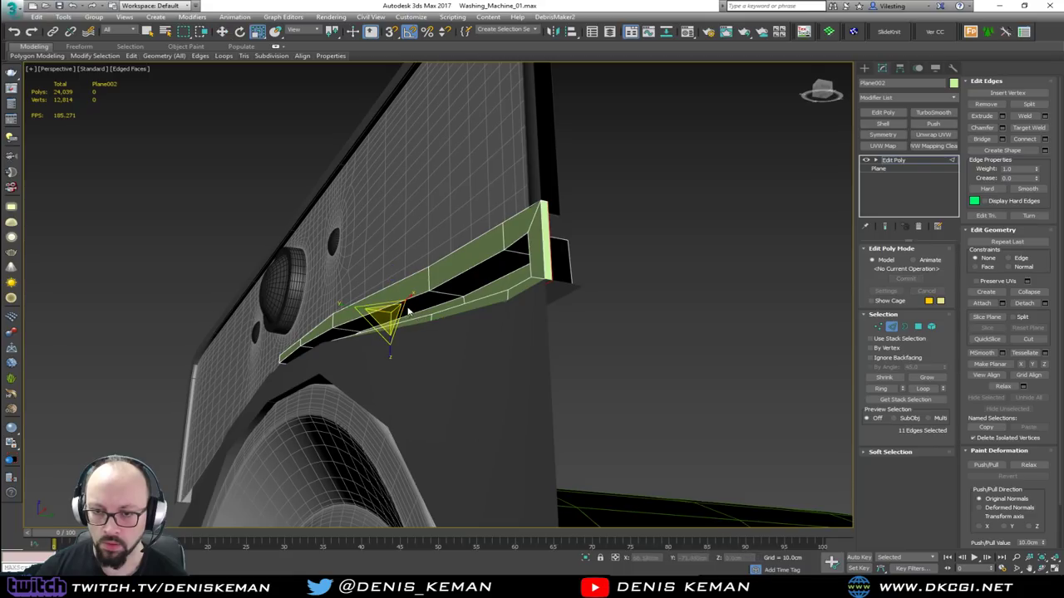
left_click_drag(392, 315, 394, 309)
middle_click_drag(399, 304, 444, 339, "alt")
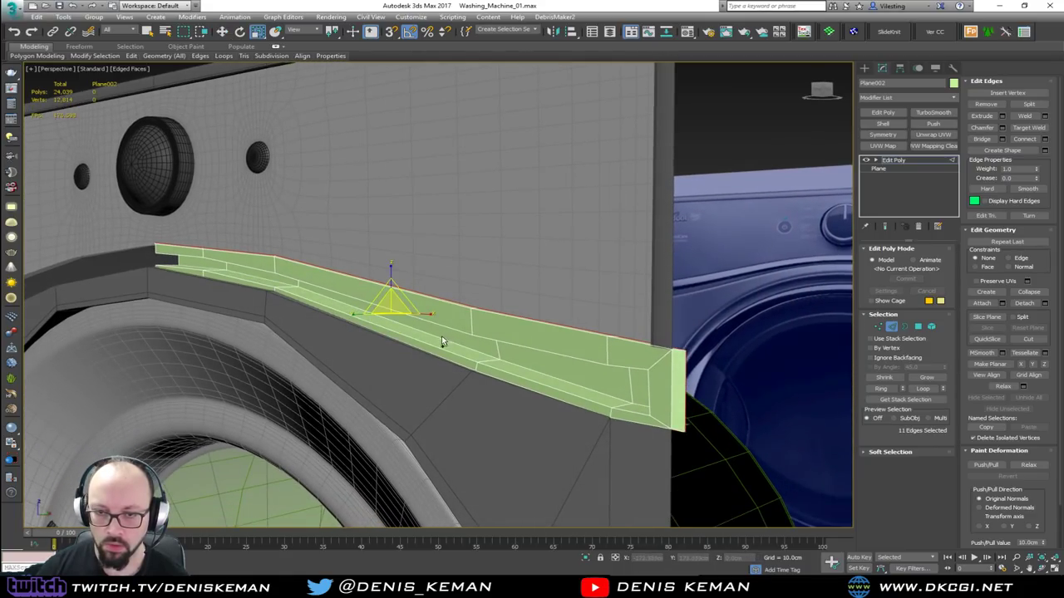
key("ctrl+z")
left_click_drag(391, 276, 390, 271)
middle_click_drag(396, 273, 465, 284, "alt")
Insert supporting edge loops around the half-strip's recess and outer rim to hold the corners when smoothed.
left_click(892, 326)
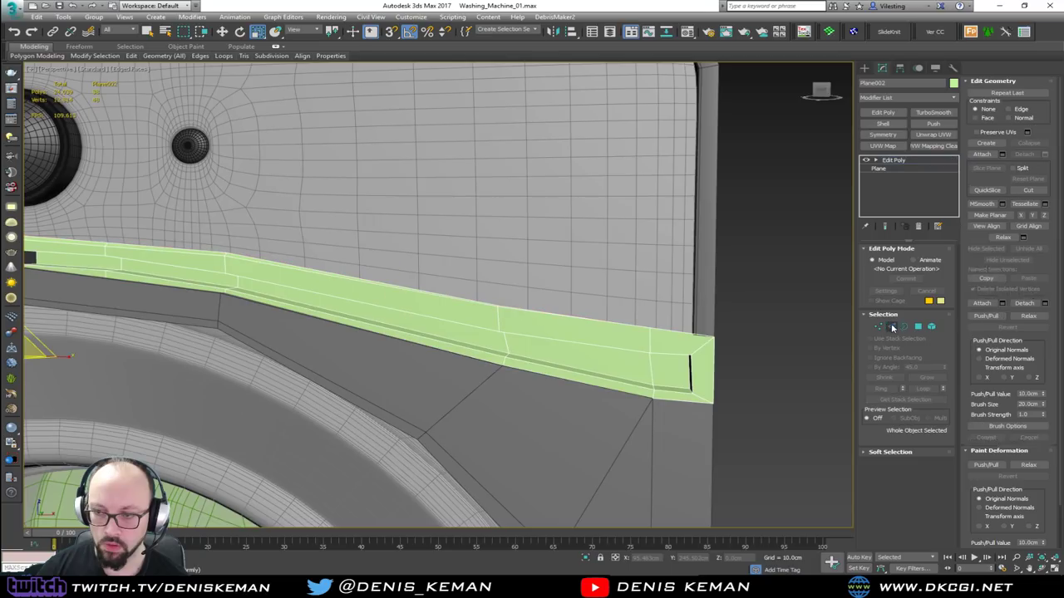
scroll(691, 347, "up", 5)
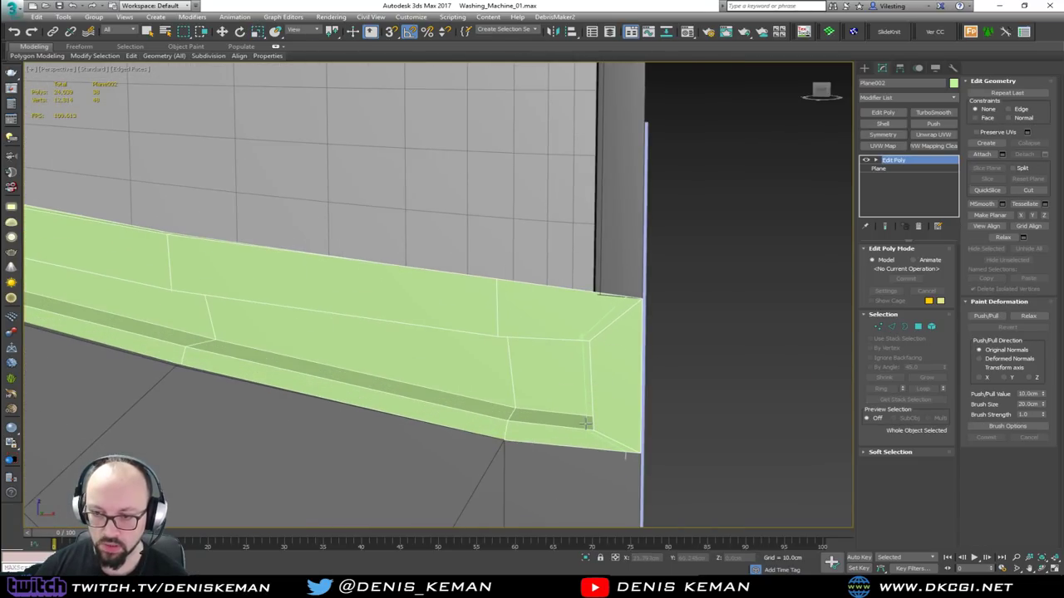
key("2")
middle_click_drag(588, 423, 556, 415, "alt")
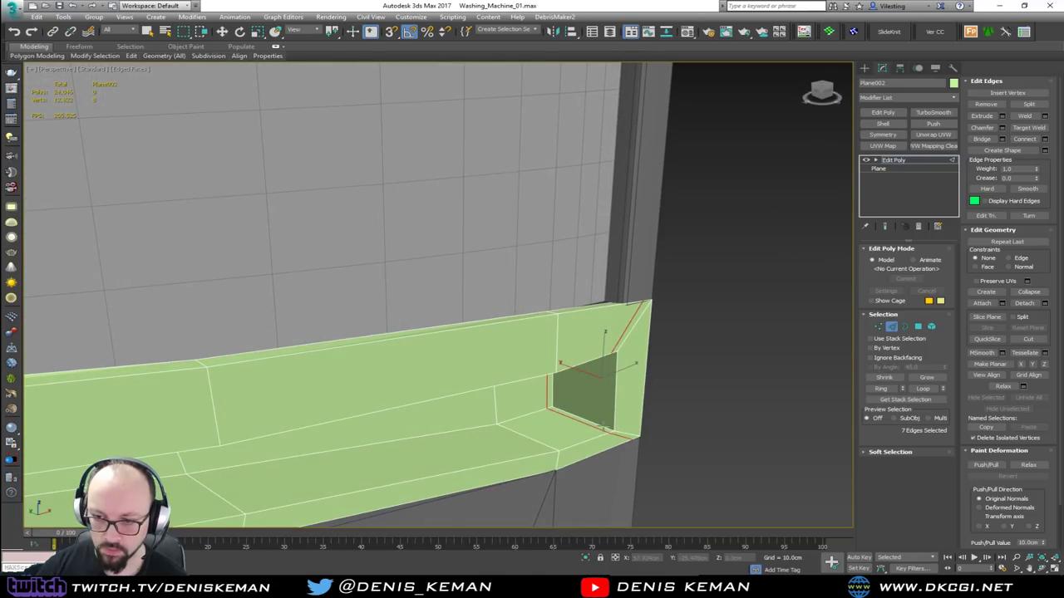
scroll(600, 428, "down", 3)
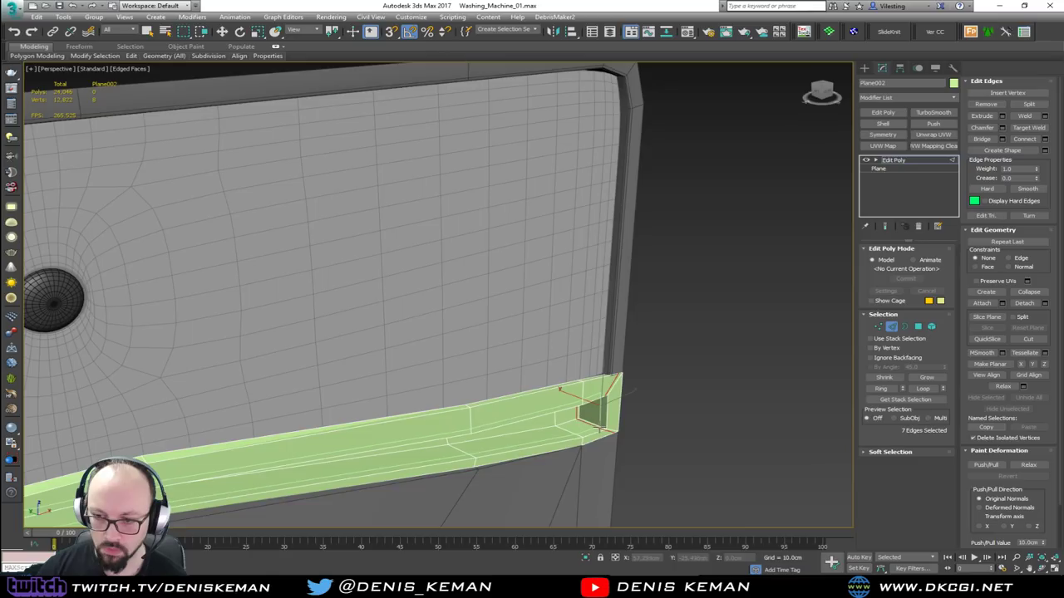
left_click(600, 430)
left_click(581, 420)
key("w")
left_click(888, 328)
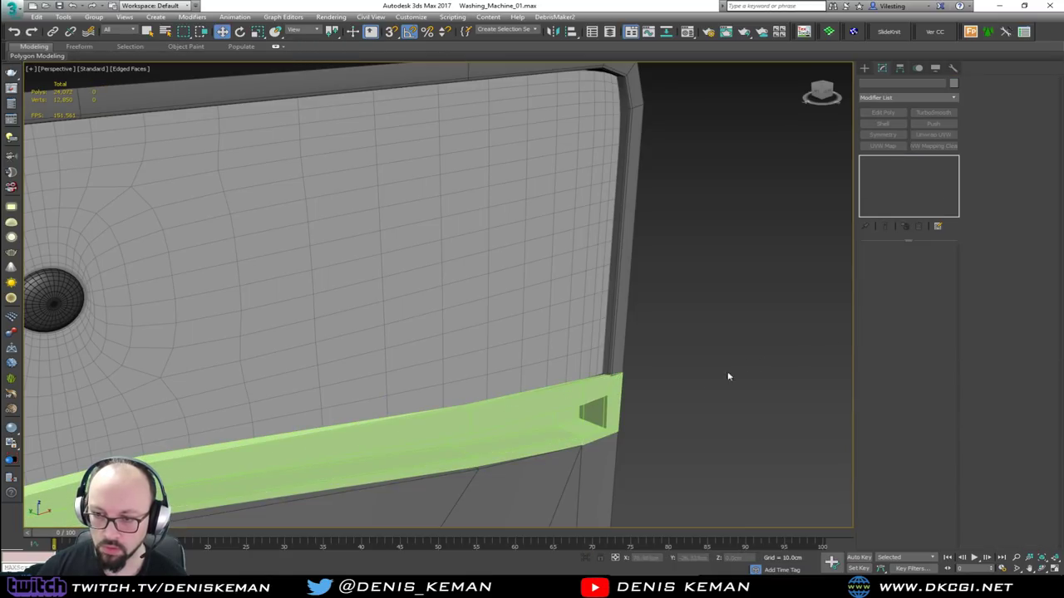
Apply TurboSmooth with 2 iterations to the half-strip and check the shading without edged faces.
left_click(933, 112)
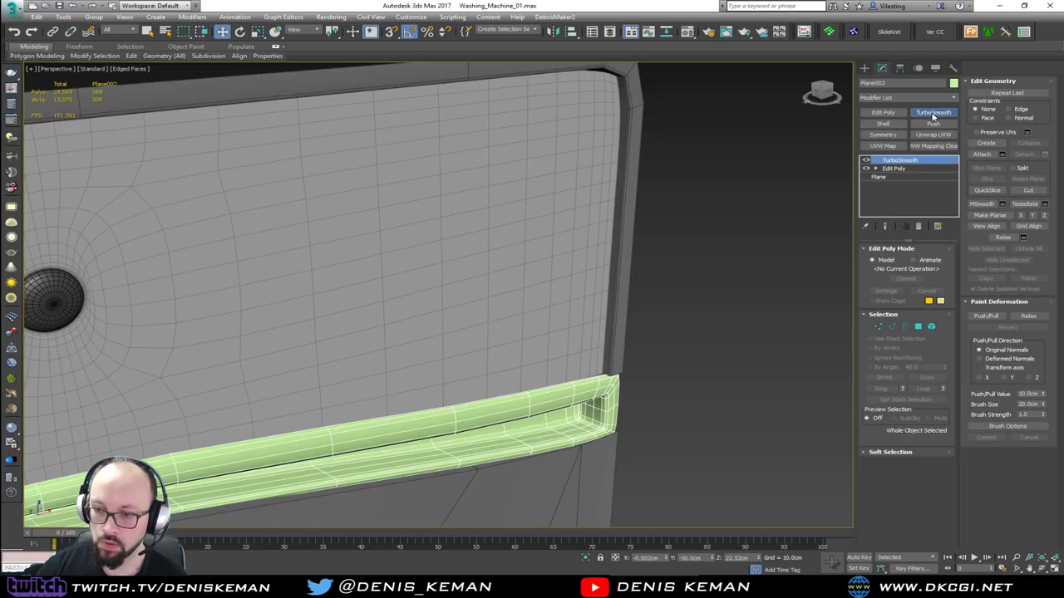
key("F4")
middle_click_drag(665, 313, 618, 290, "alt")
scroll(641, 238, "down", 4)
middle_click_drag(641, 238, 597, 232, "alt")
scroll(517, 286, "down", 4)
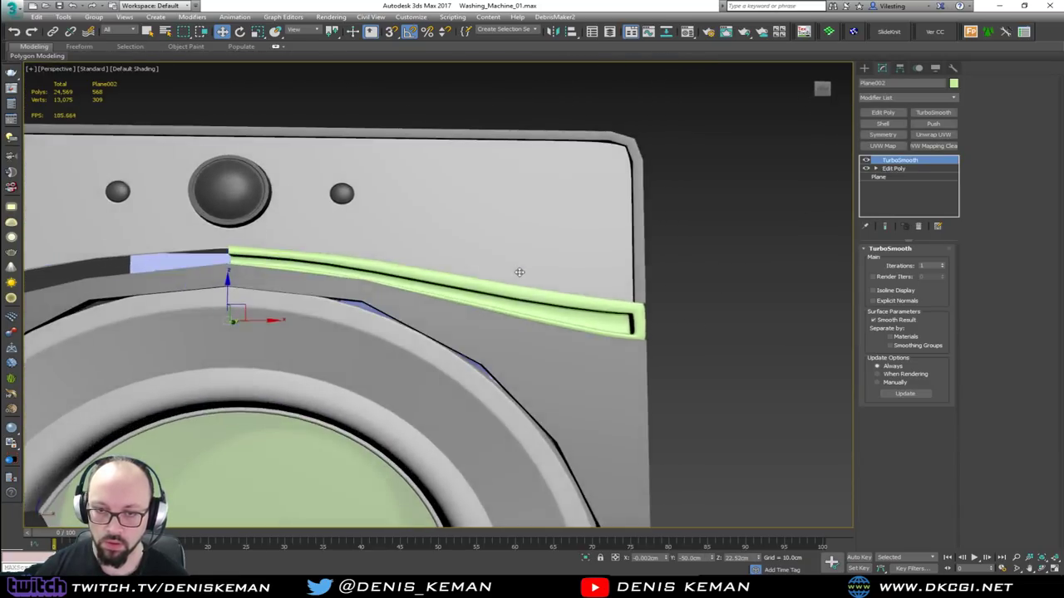
left_click(943, 265)
middle_click_drag(423, 226, 394, 317, "alt")
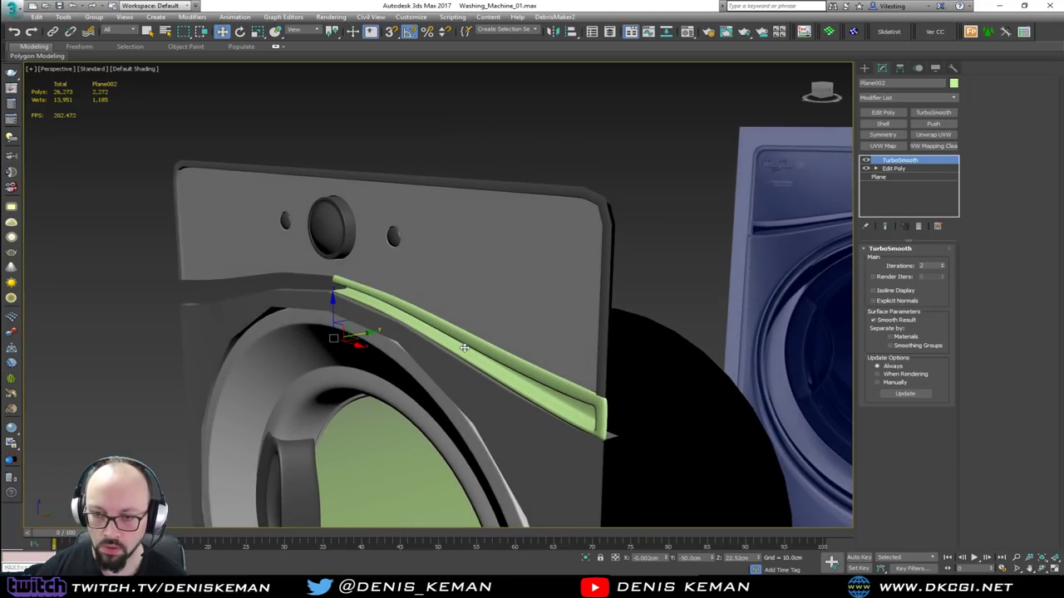
Move the 28 vertices along the strip's lower lip slightly forward, below the smoothing modifier.
left_click(893, 171)
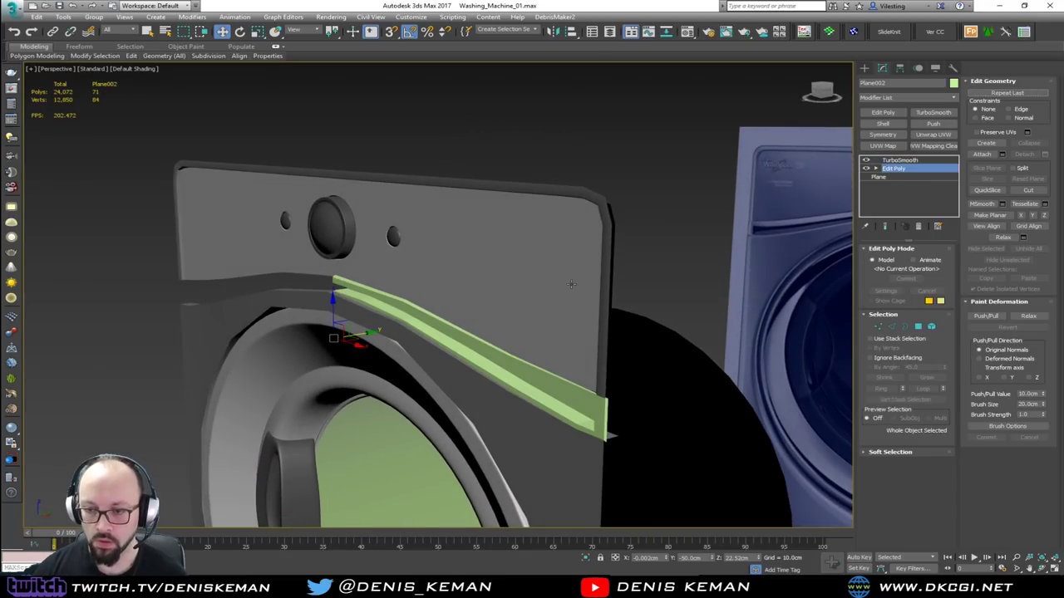
key("1")
key("F4")
middle_click_drag(580, 307, 438, 360, "alt")
scroll(493, 334, "up", 3)
scroll(493, 334, "up", 2)
key("F3")
left_click(473, 327)
left_click(460, 325)
left_click_drag(414, 424, 413, 426)
middle_click_drag(391, 457, 485, 416, "alt")
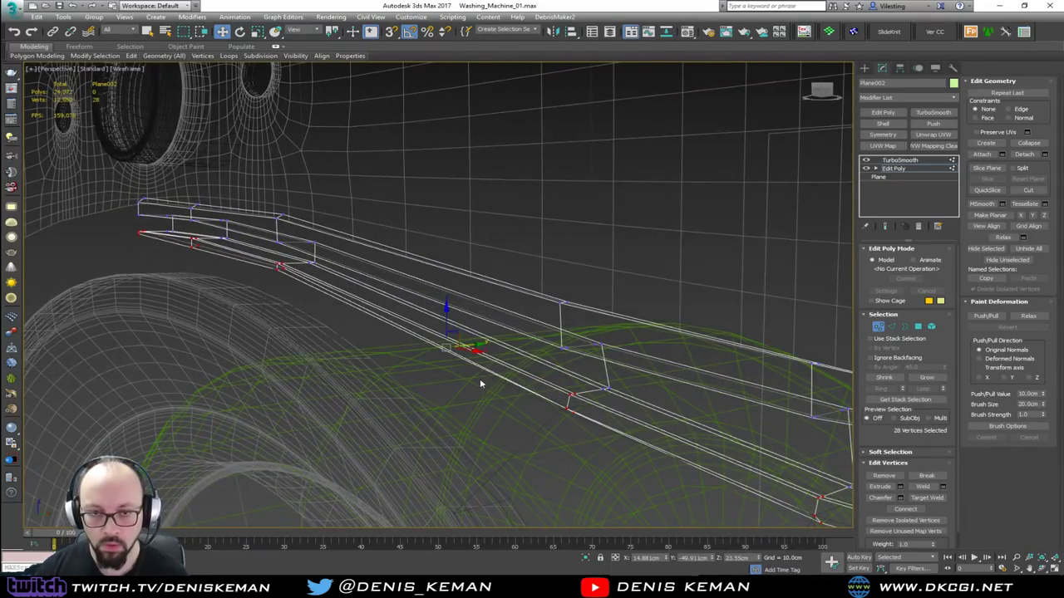
key("F3")
middle_click_drag(480, 378, 486, 354, "alt")
mouse_move(480, 347)
left_mouse_down()
mouse_move(465, 370)
mouse_move(461, 356)
left_mouse_up()
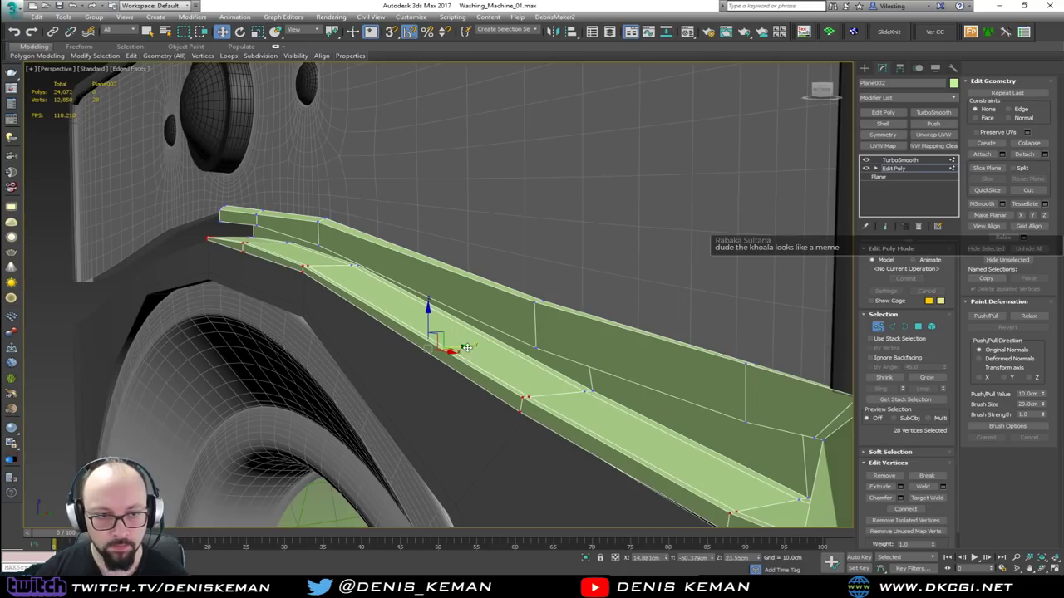
Shift only the 16 vertices along the outer part of the half-strip's lower lip slightly along Y, excluding the centre-end ones.
scroll(430, 309, "down", 5)
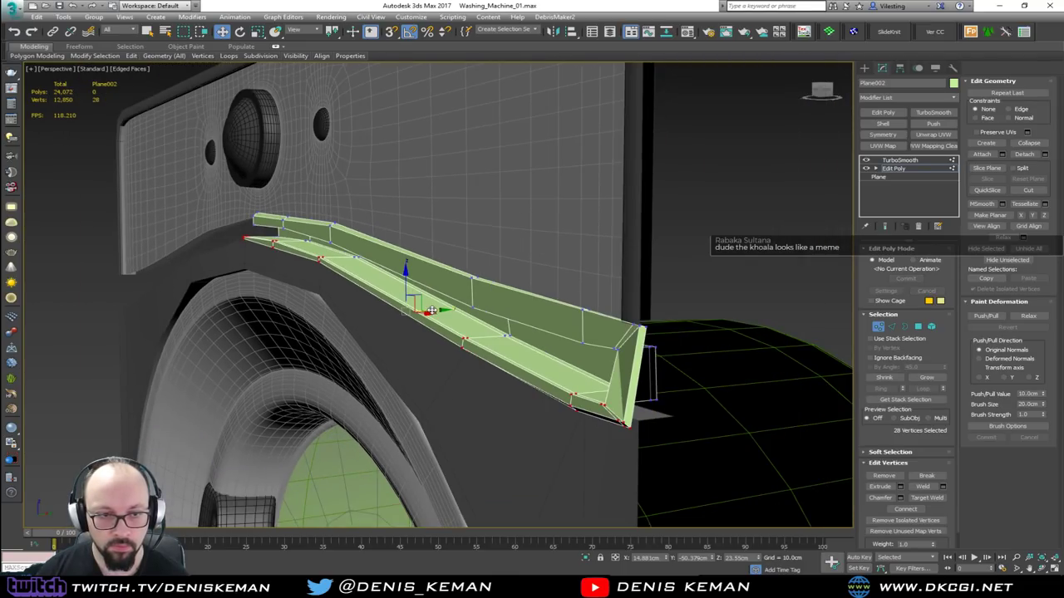
middle_click_drag(432, 310, 370, 274, "alt")
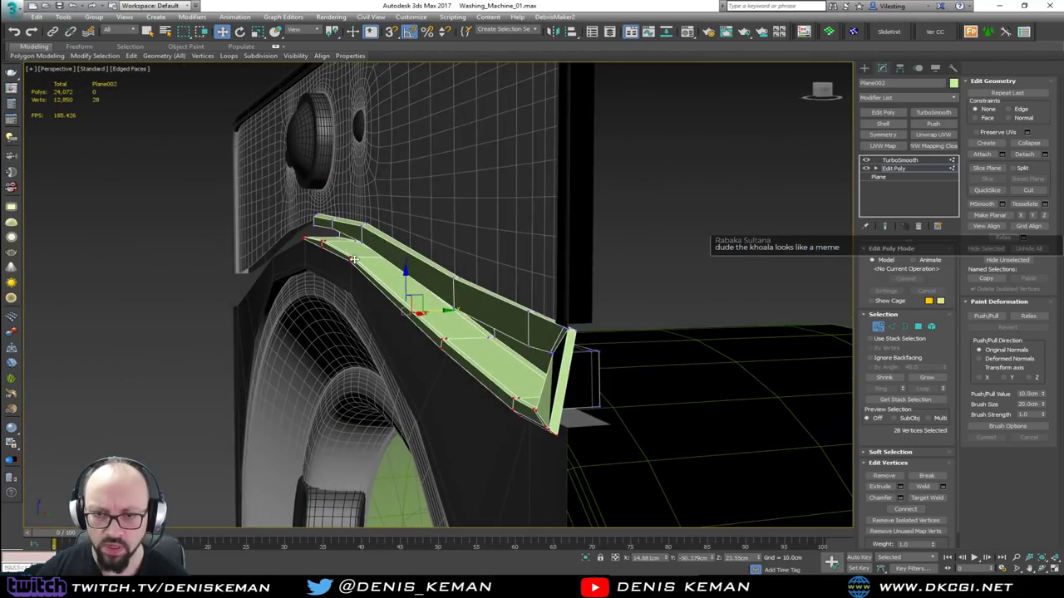
left_click_drag(293, 239, 363, 277, "alt")
middle_click_drag(408, 302, 419, 251, "alt")
scroll(452, 359, "up", 3)
middle_click_drag(483, 402, 486, 335)
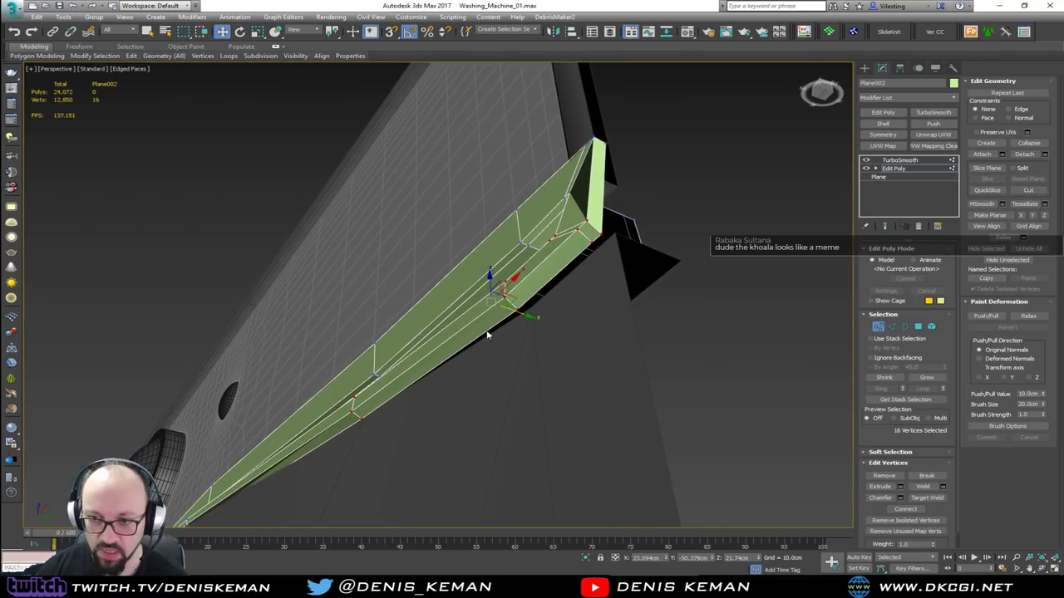
left_click_drag(525, 317, 534, 317)
middle_click_drag(534, 317, 531, 390, "alt")
scroll(530, 391, "down", 3)
middle_click_drag(399, 325, 591, 280)
middle_click_drag(323, 288, 735, 330)
left_click(879, 327)
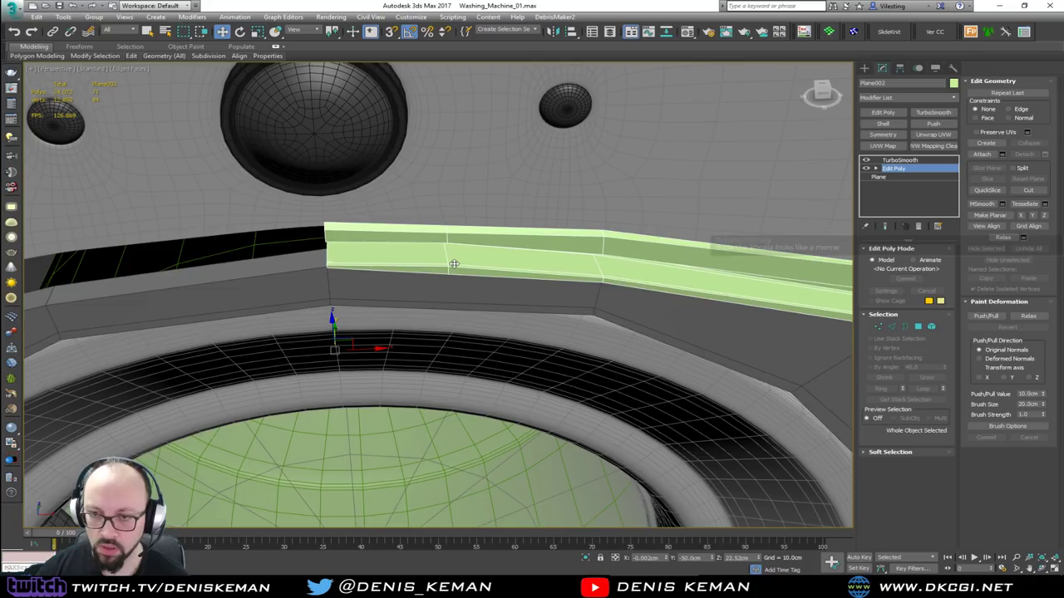
Lower the two upper vertices of the lower lip's first cross-section beside the centre end by about 0.13 cm.
key("1")
left_click_drag(451, 257, 439, 282)
key("z")
mouse_move(440, 282)
middle_mouse_down("alt")
mouse_move(477, 295)
mouse_move(453, 309)
mouse_move(398, 274)
mouse_move(351, 289)
mouse_move(378, 299)
middle_mouse_up("alt")
scroll(476, 296, "down", 3)
key("F3")
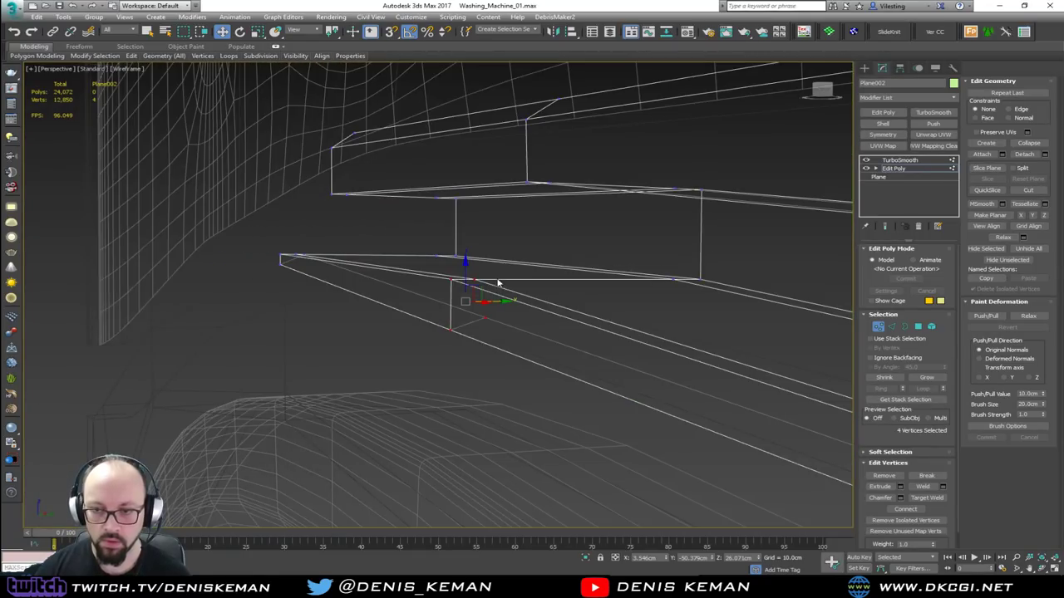
key("F3")
left_click_drag(458, 268, 458, 279)
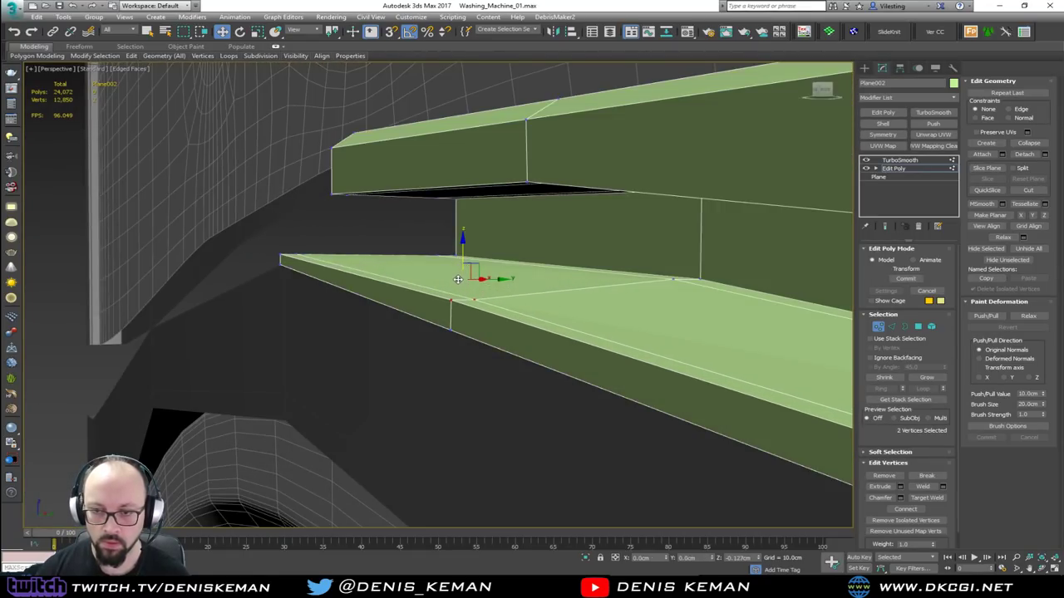
Lower the two upper vertices of the lip's following cross-section slightly to continue the lip's curve.
mouse_move(458, 280)
middle_mouse_down("alt")
mouse_move(570, 275)
mouse_move(468, 271)
middle_mouse_up("alt")
mouse_move(422, 314)
middle_mouse_down("alt")
mouse_move(354, 311)
mouse_move(449, 337)
middle_mouse_up("alt")
key("F3")
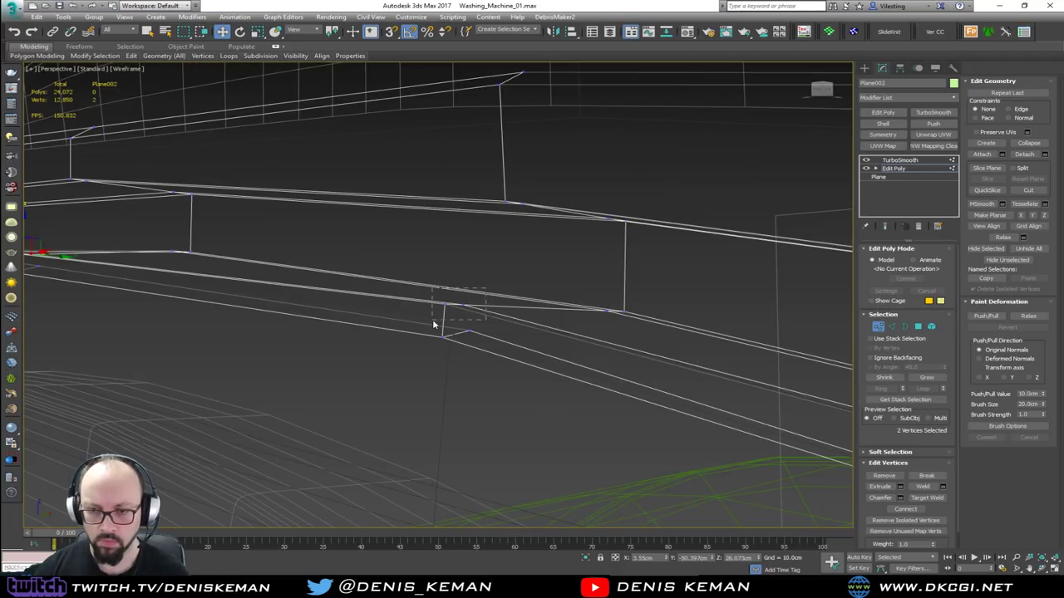
left_click_drag(433, 325, 436, 323)
key("F3")
key("F3")
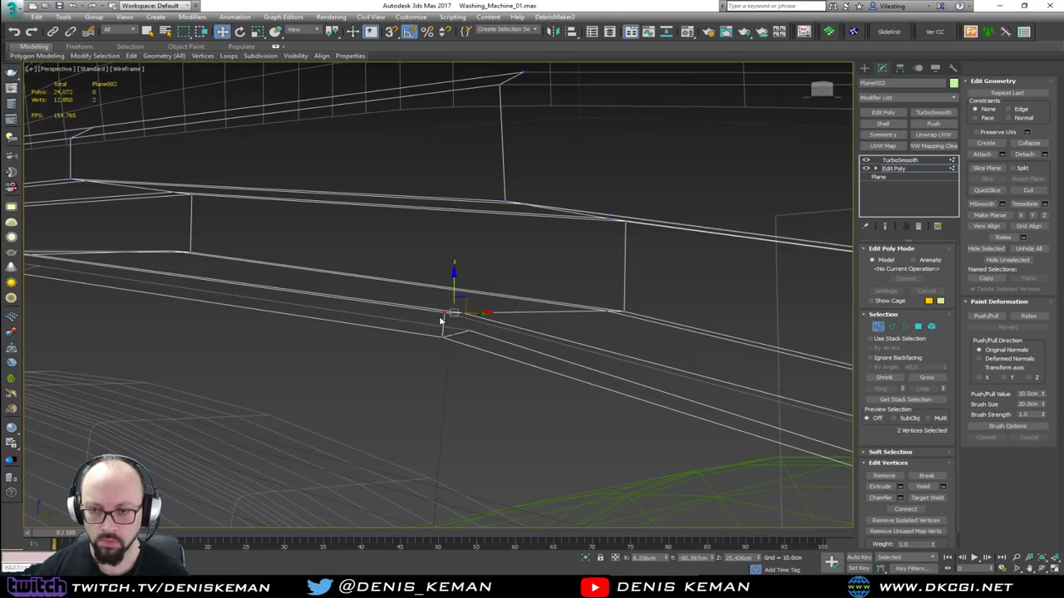
key("F3")
Nudge the four lip vertices at the half-strip's centre end slightly in height and finish vertex editing.
middle_click_drag(436, 323, 392, 323, "alt")
scroll(355, 268, "up", 5)
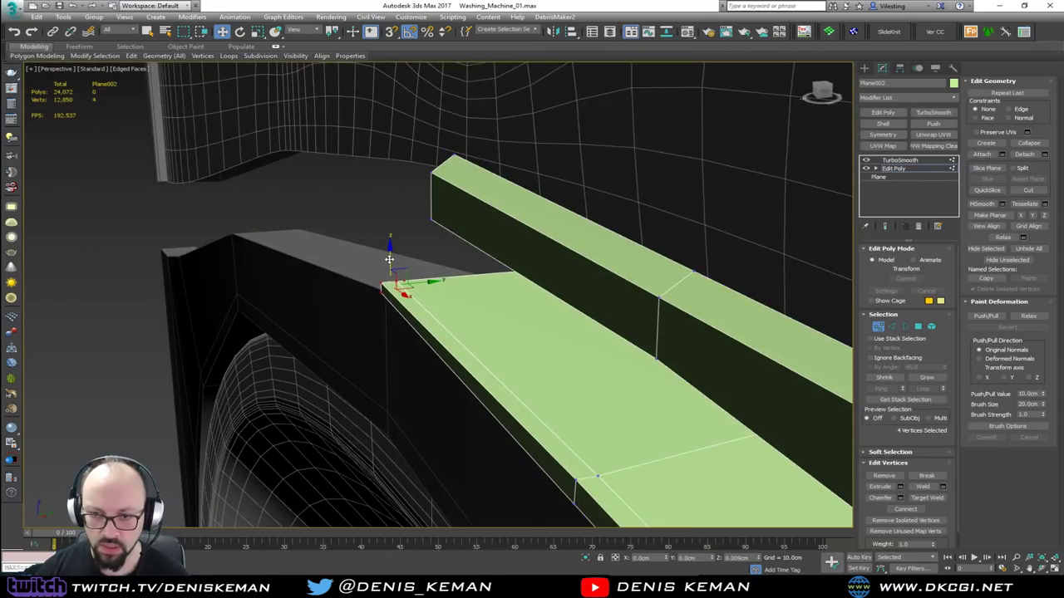
middle_click_drag(389, 260, 511, 248, "alt")
left_click(878, 325)
middle_click_drag(756, 340, 689, 279, "alt")
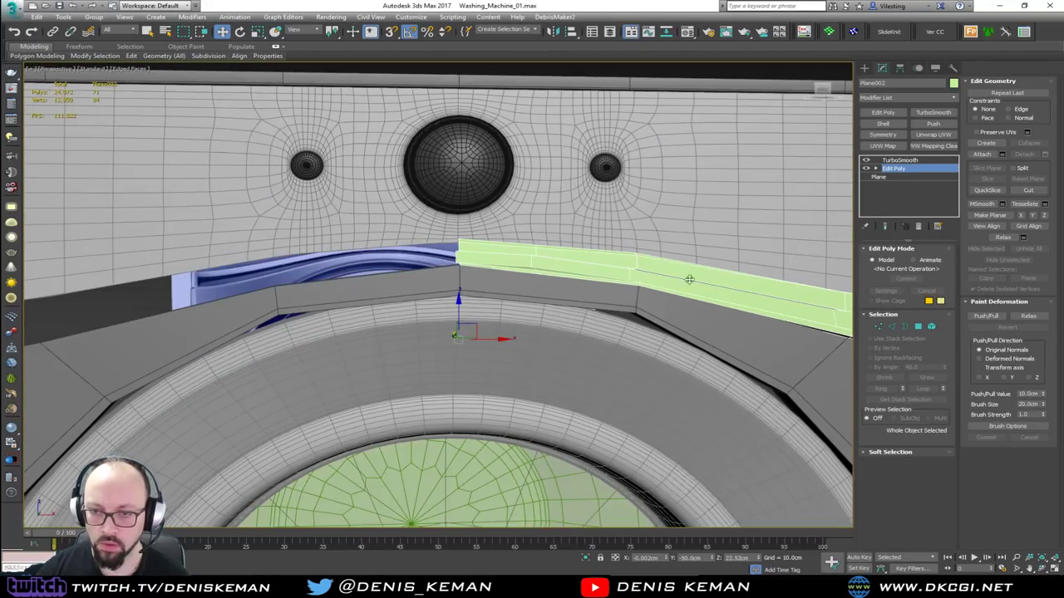
Mirror the half-strip into a full-width trim with a Symmetry modifier placed below TurboSmooth.
left_click(883, 135)
left_click(897, 161)
middle_click_drag(555, 222, 502, 246)
scroll(501, 246, "down", 3)
left_click(823, 302)
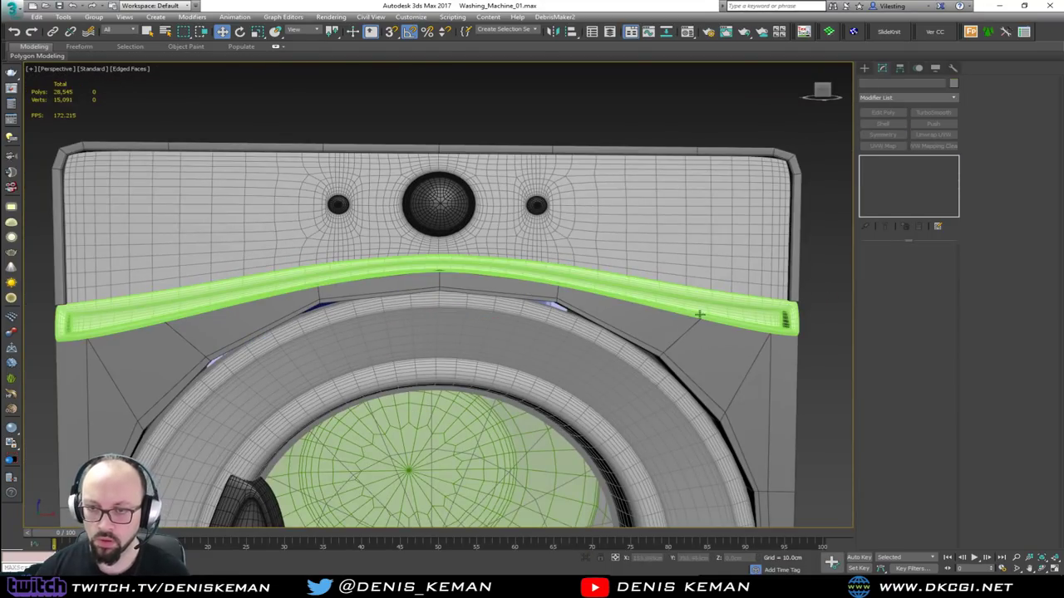
Inspect the mirrored trim across the machine front, then examine its lower lip at the centre with edged faces.
key("F4")
scroll(593, 318, "down", 3)
middle_click_drag(592, 317, 541, 304, "alt")
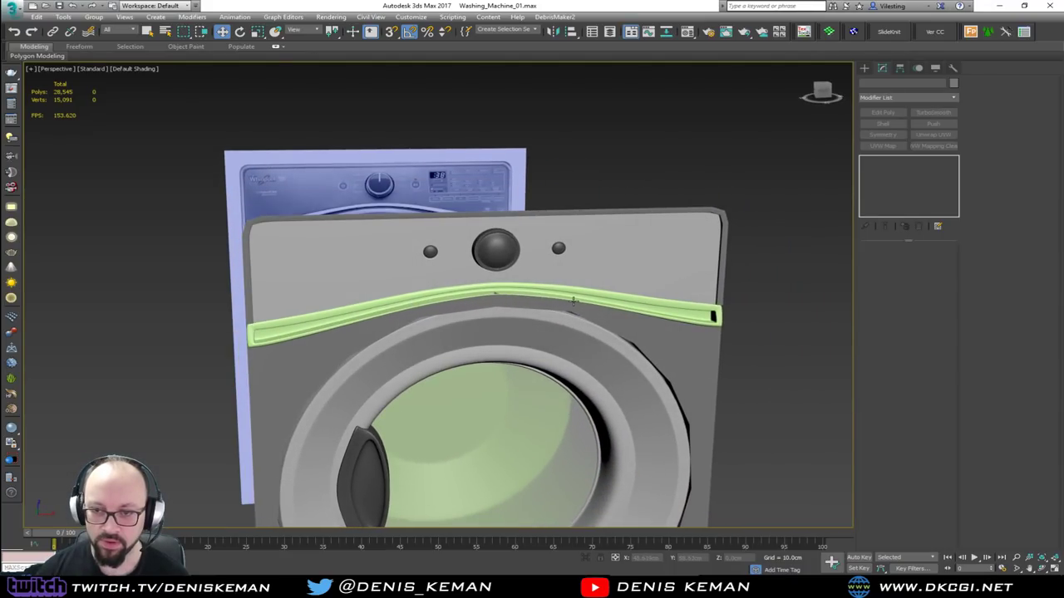
middle_click_drag(541, 297, 542, 308, "alt")
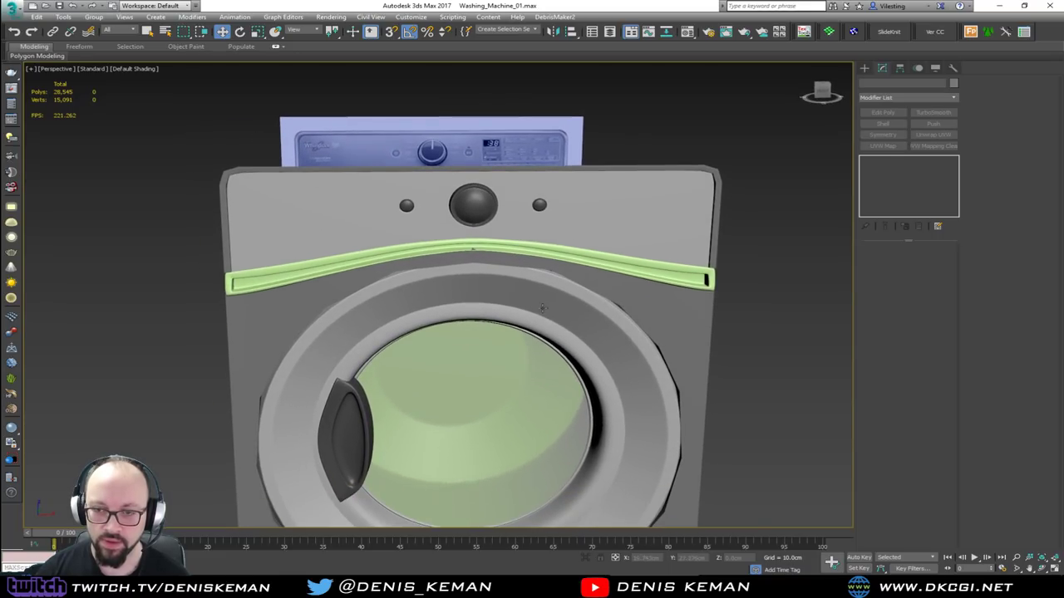
left_click(490, 245)
scroll(489, 245, "up", 5)
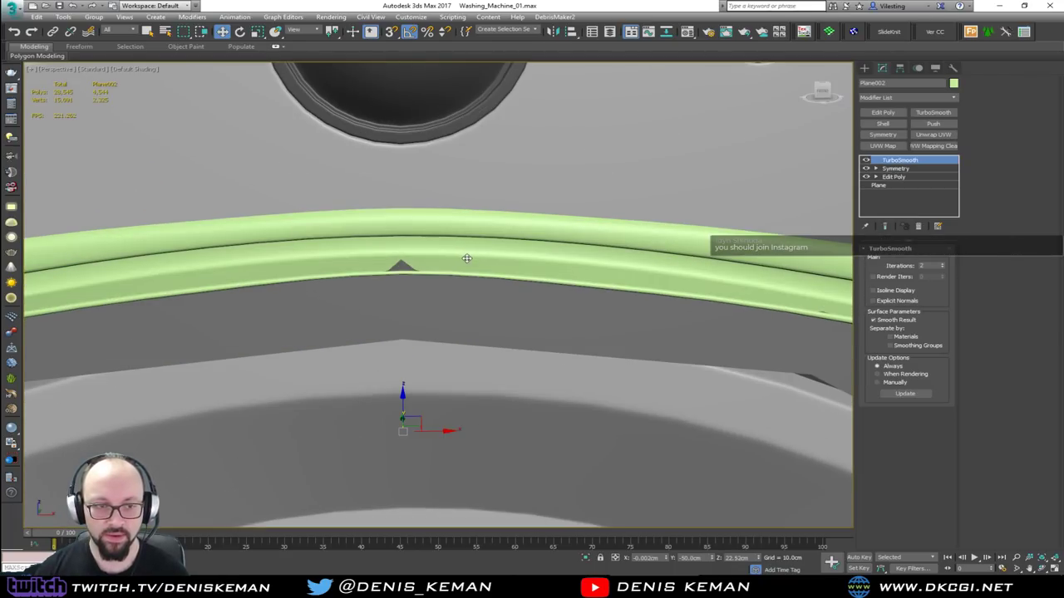
key("F4")
middle_click_drag(465, 261, 402, 259, "alt")
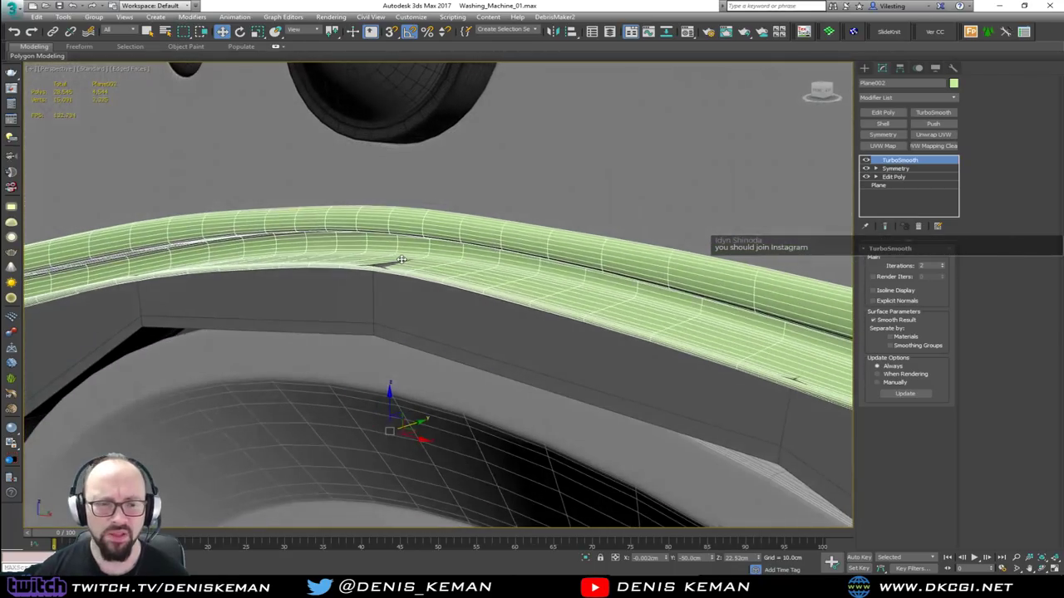
scroll(379, 249, "up", 3)
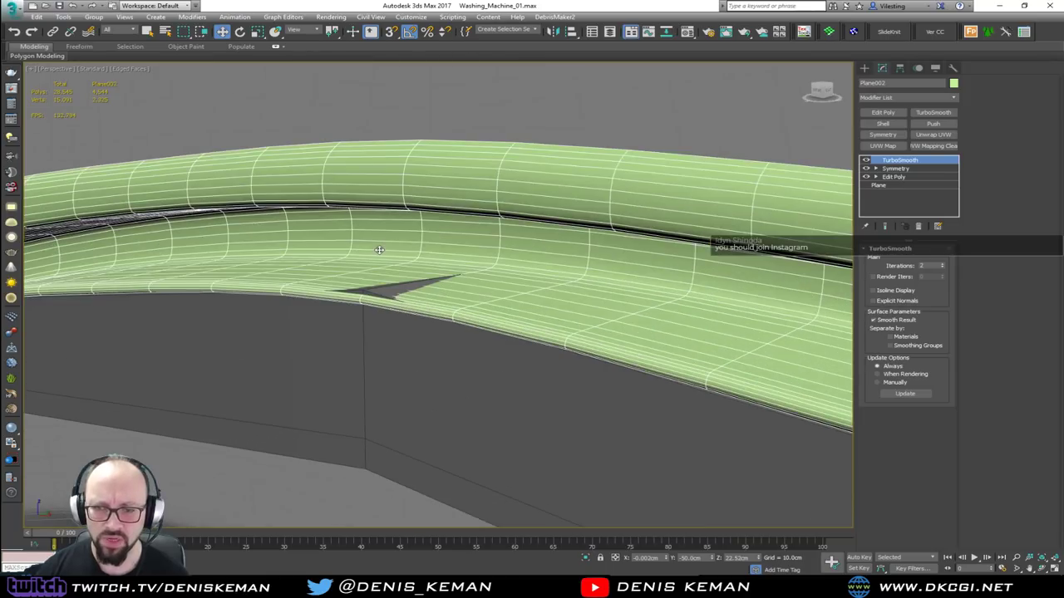
Examine the base mesh of the lower lip near the centre end, checking its vertices and lip polygon in wireframe.
left_click(909, 177)
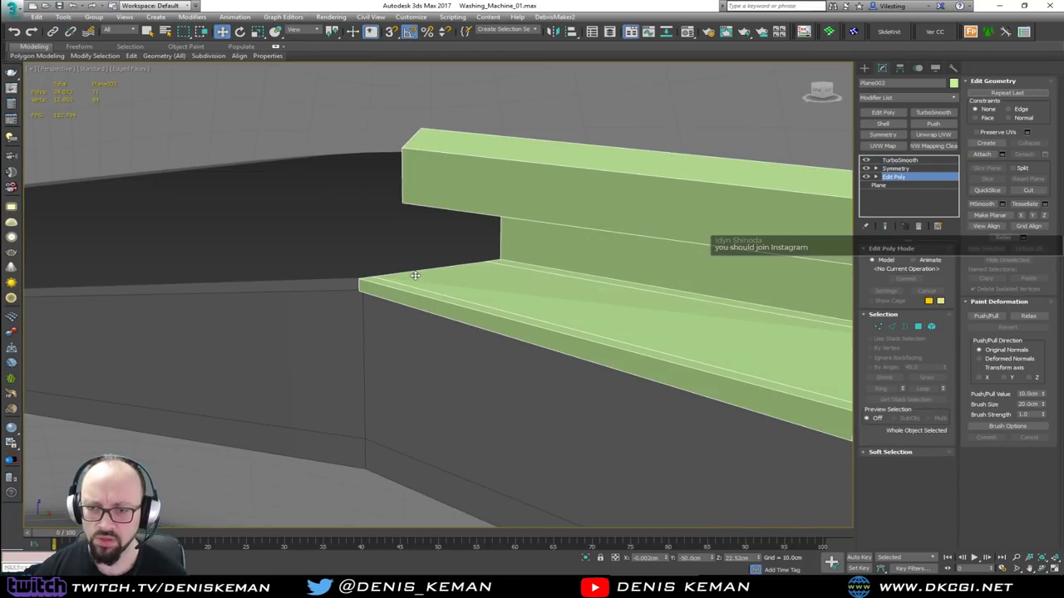
key("1")
key("F3")
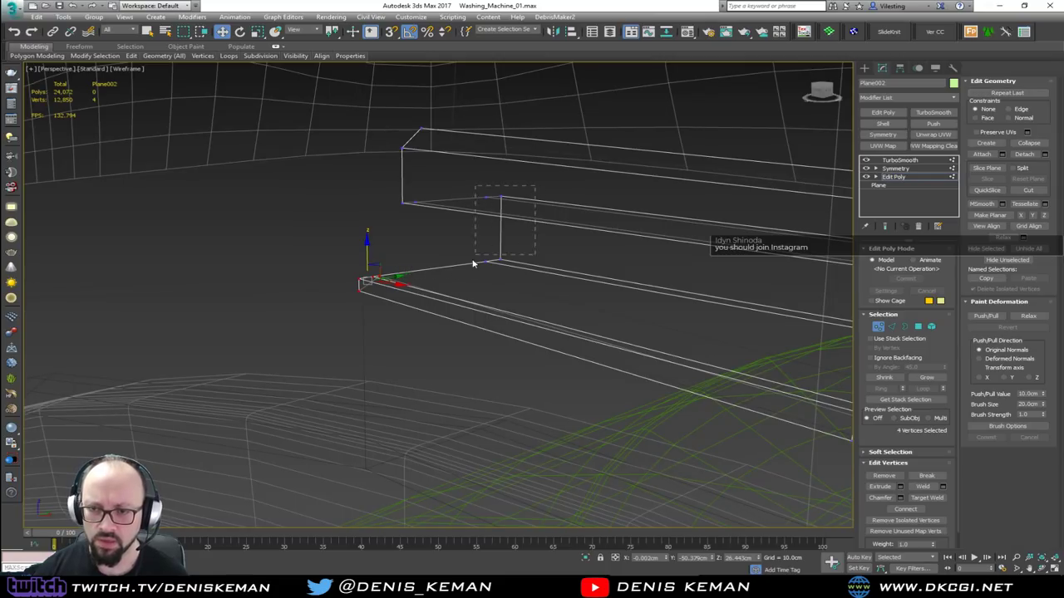
left_click_drag(326, 312, 324, 309, "ctrl")
mouse_move(381, 296)
middle_mouse_down("alt")
mouse_move(470, 292)
mouse_move(492, 268)
middle_mouse_up("alt")
key("4")
key("F3")
scroll(486, 281, "up", 3)
left_click(486, 283)
middle_click_drag(576, 282, 422, 273)
scroll(422, 274, "down", 3)
middle_click_drag(662, 301, 528, 252, "alt")
key("F3")
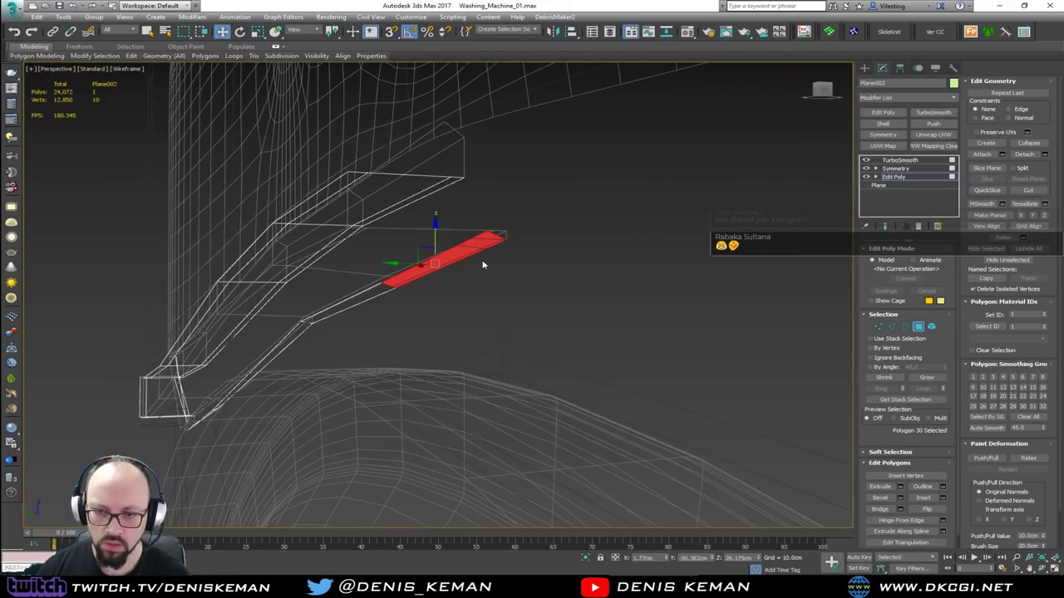
Reduce the edge selection to the six edges along the lower lip's underside and move them slightly down.
key("2")
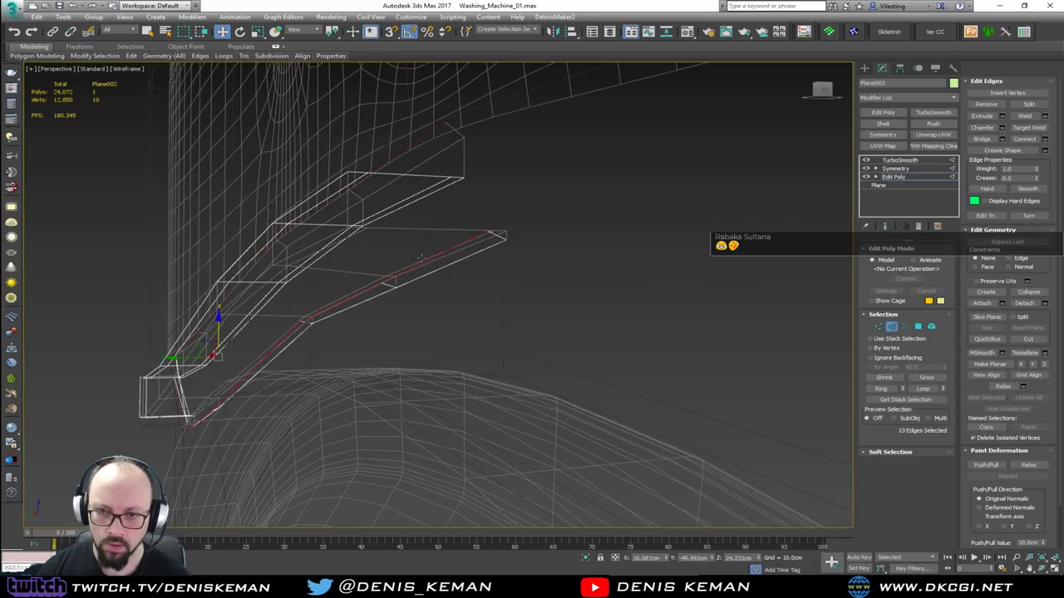
left_click_drag(325, 209, 323, 210, "alt")
middle_click_drag(323, 210, 369, 219, "alt")
scroll(368, 218, "up", 1)
middle_click_drag(263, 262, 385, 220)
left_click_drag(160, 307, 114, 322, "alt")
middle_click_drag(114, 323, 318, 310, "alt")
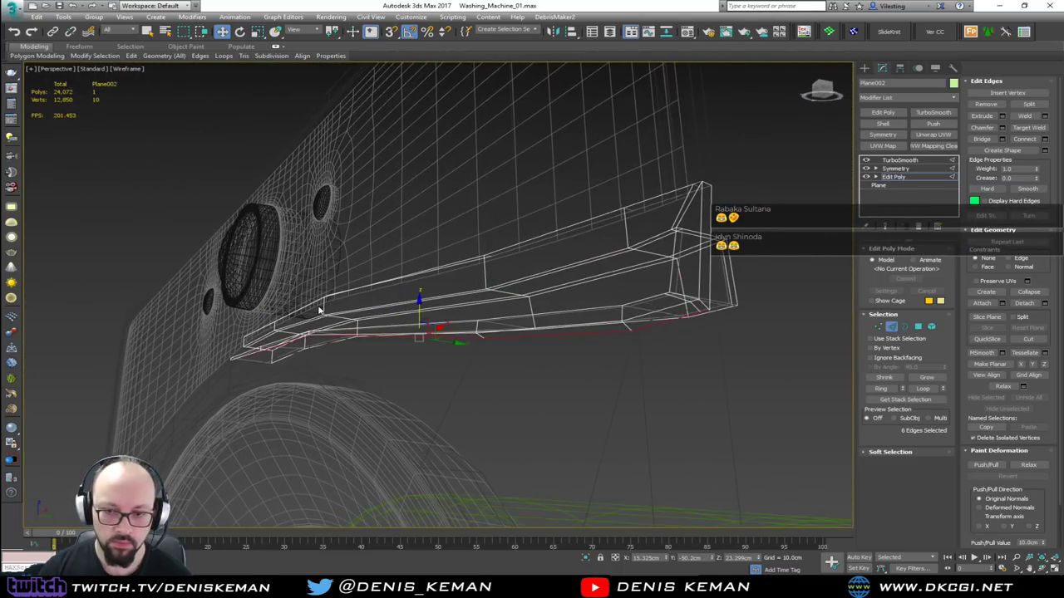
scroll(413, 334, "up", 3)
key("F3")
left_click_drag(422, 333, 420, 356)
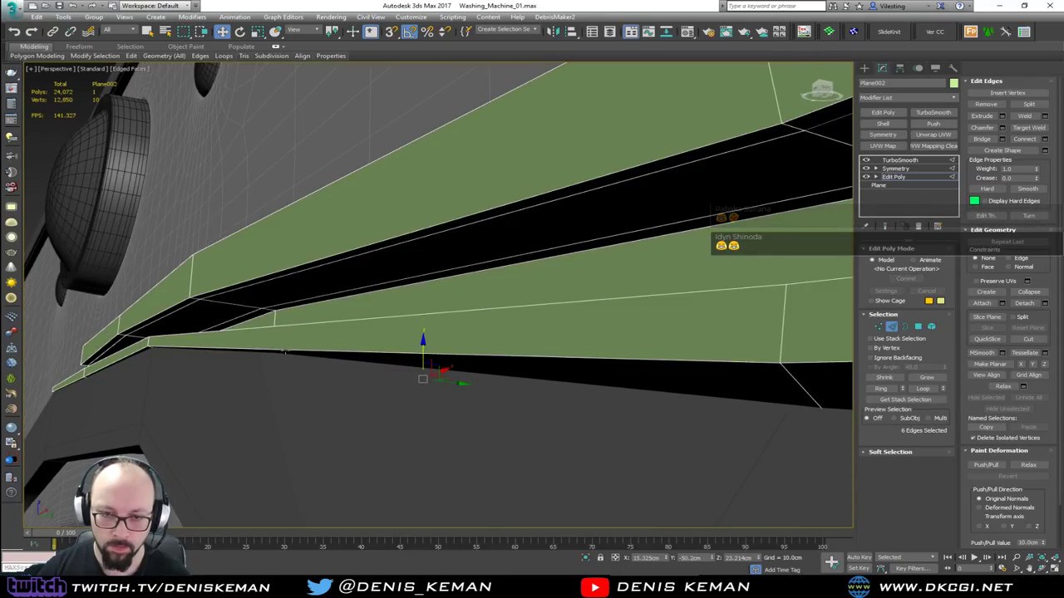
Leave edge editing and check how the smoothed trim's lower lip meets the front body at the centre.
scroll(270, 346, "down", 3)
middle_click_drag(284, 337, 352, 344, "alt")
scroll(217, 331, "down", 2)
middle_click_drag(218, 331, 293, 298)
key("F3")
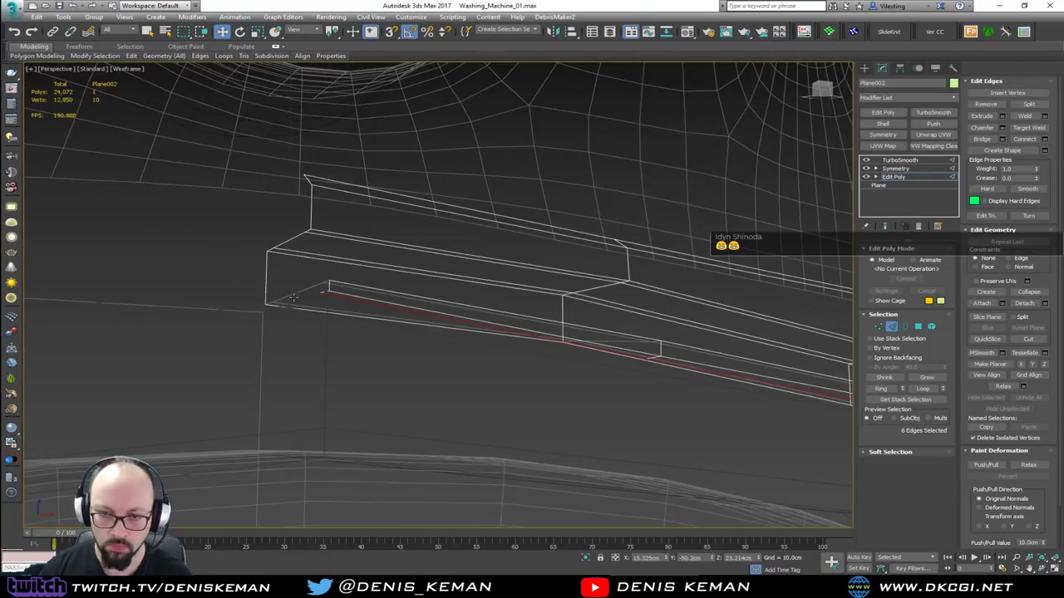
key("F3")
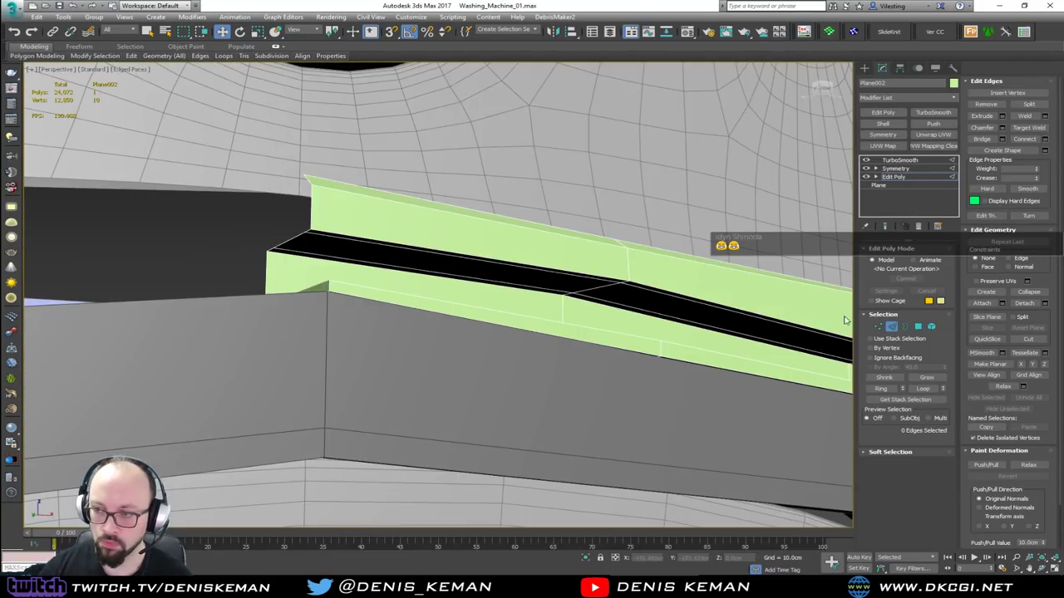
left_click(890, 329)
left_click(226, 245)
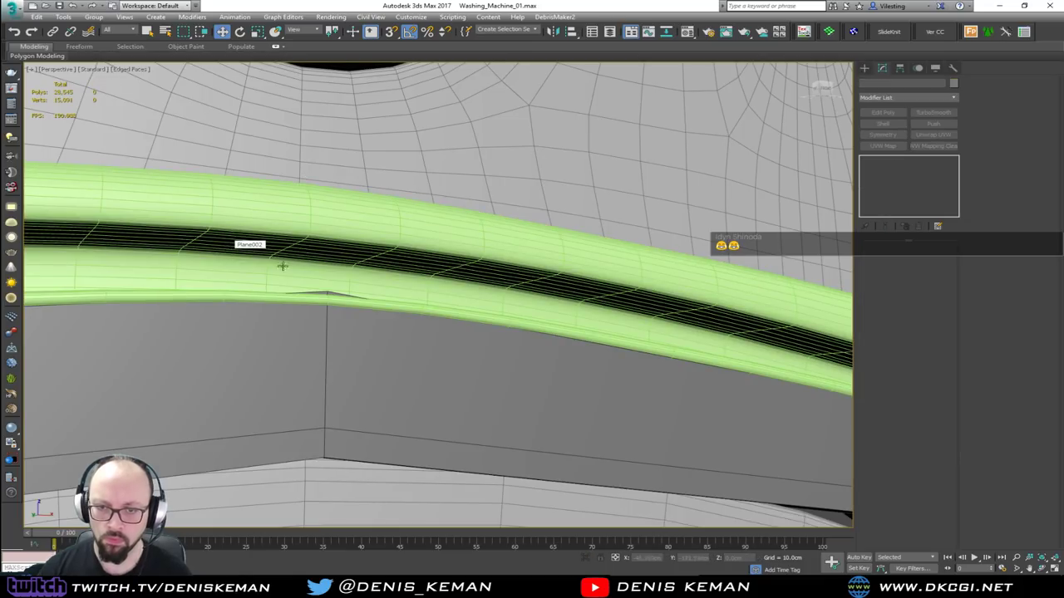
middle_click_drag(335, 278, 308, 299, "alt")
Turn on the front body's TurboSmooth to compare its smoothed upper edge with the trim.
left_click(349, 415)
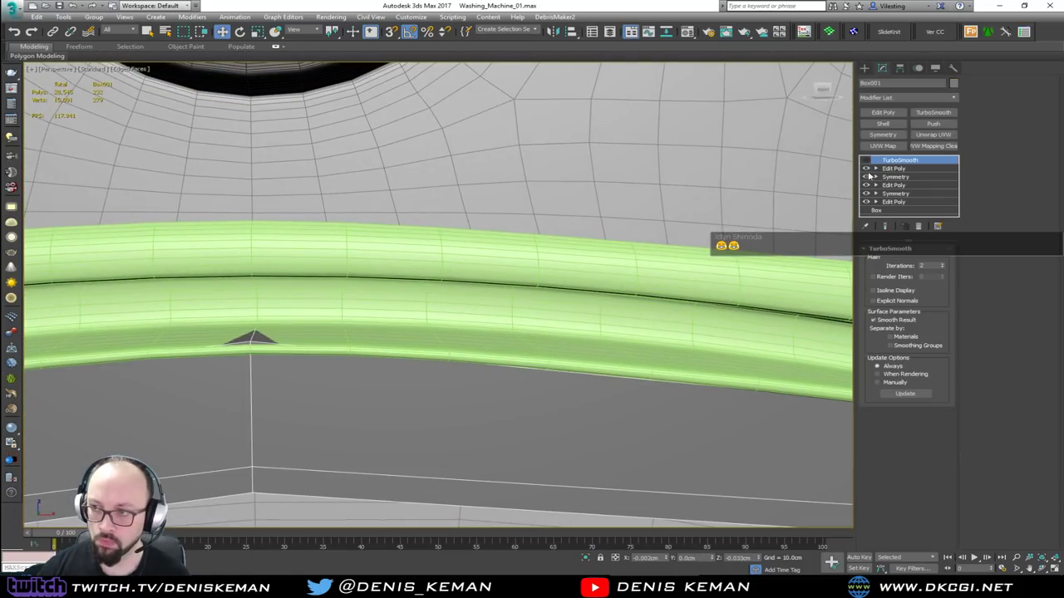
left_click(865, 160)
scroll(440, 278, "down", 2)
middle_click_drag(440, 279, 408, 221)
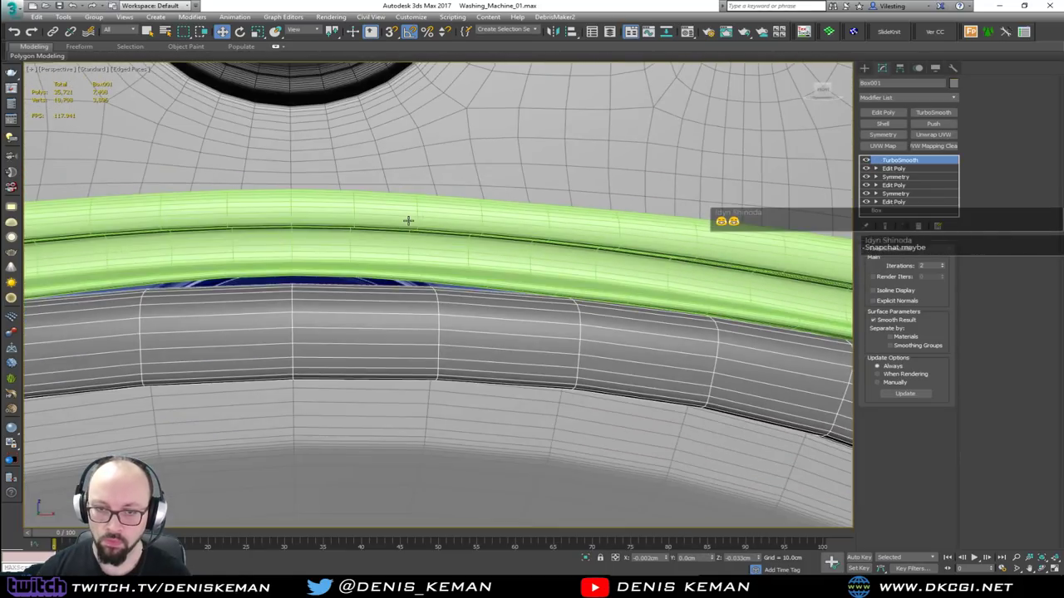
Nudge six vertices at the trim's centre end in height below Symmetry with the smoothed result shown, and enable Show Cage.
left_click(375, 251)
scroll(410, 275, "down", 1)
scroll(410, 274, "down", 1)
scroll(422, 291, "down", 1)
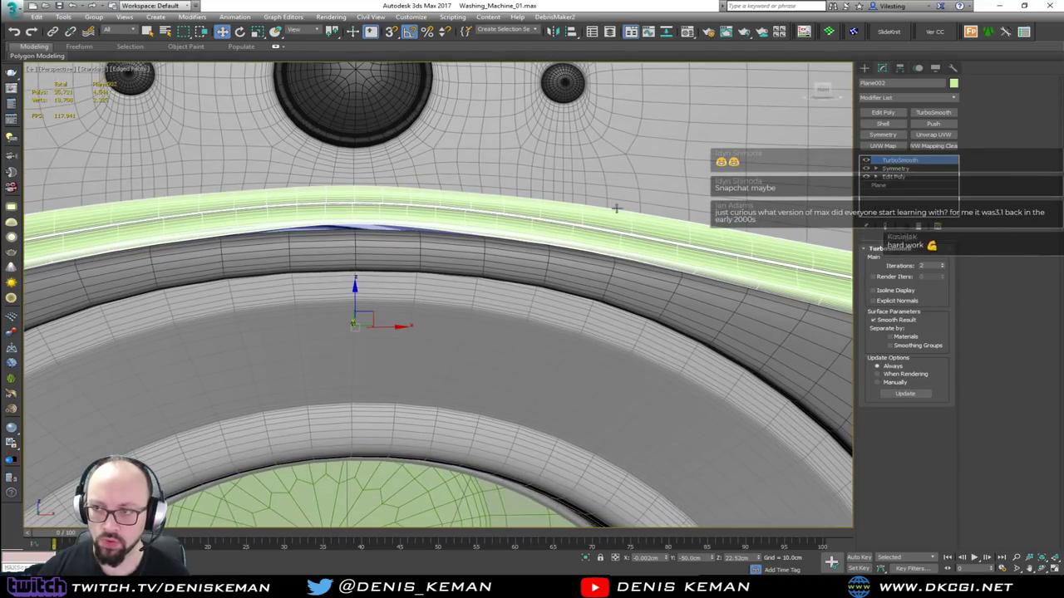
left_click(894, 177)
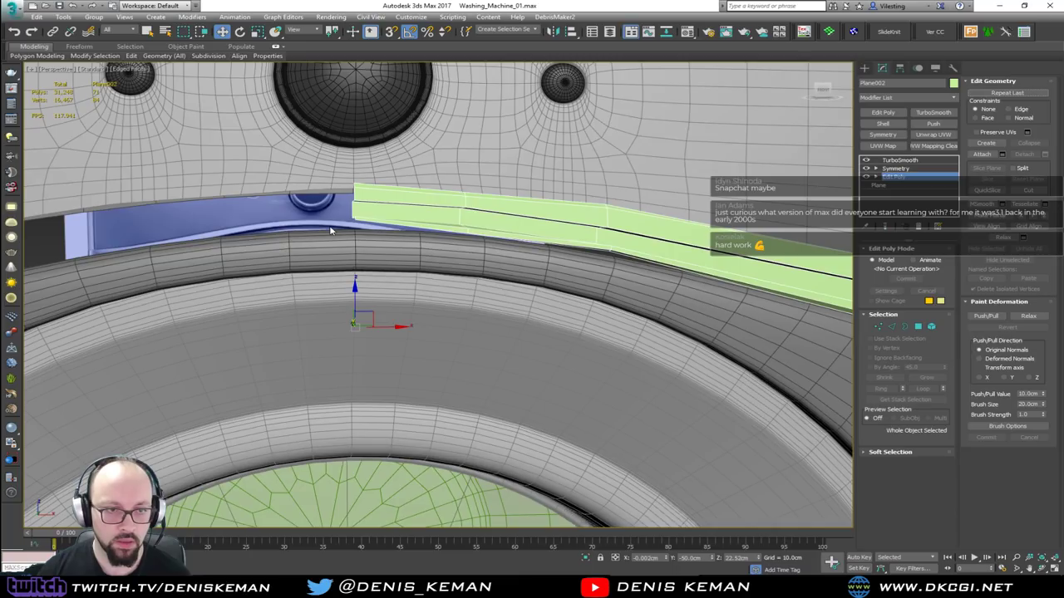
scroll(330, 231, "up", 5)
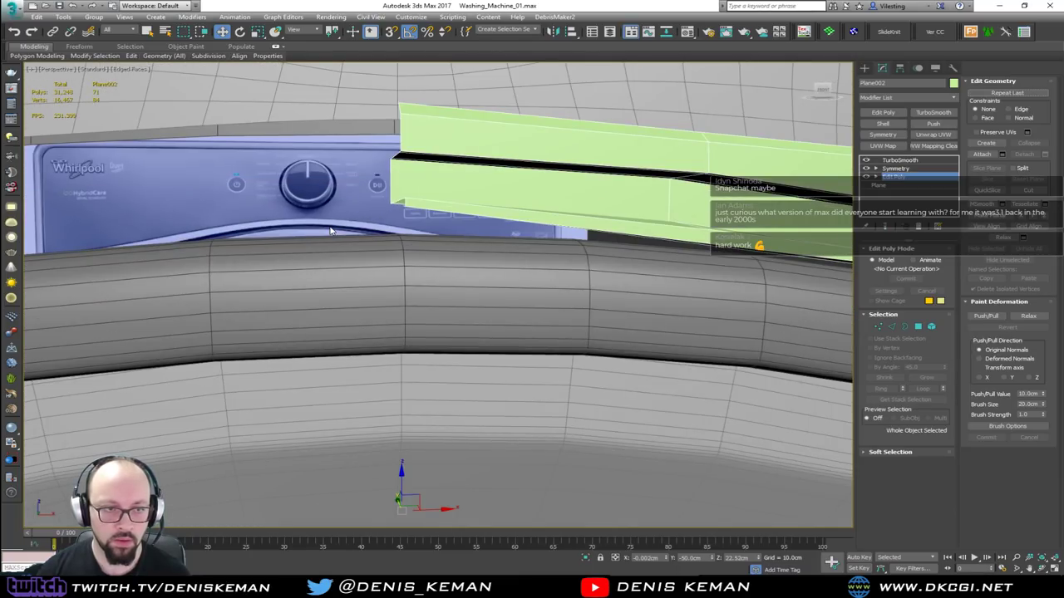
key("F3")
key("1")
key("F3")
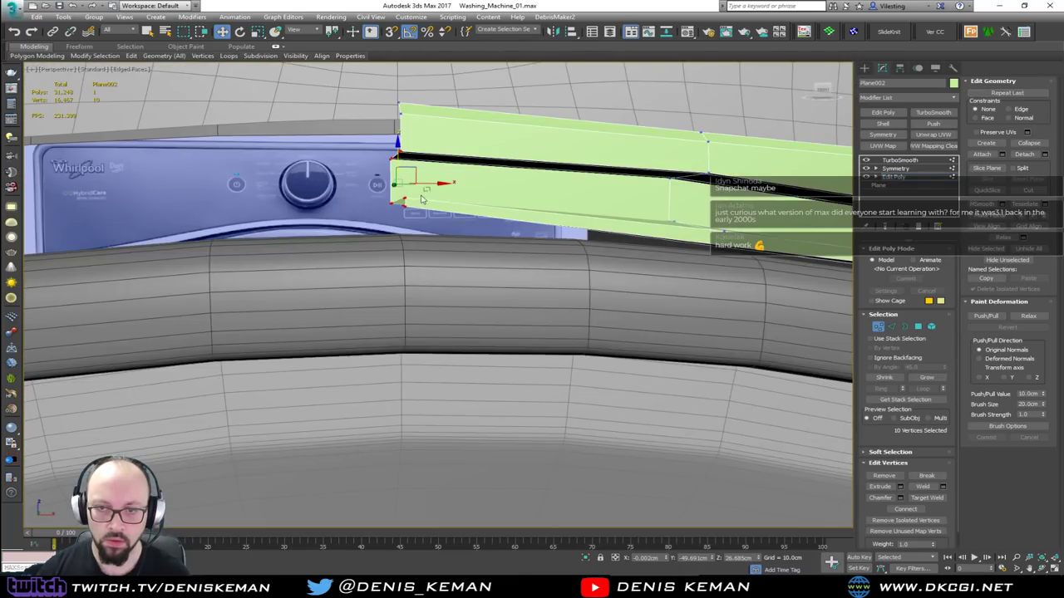
scroll(377, 223, "down", 8)
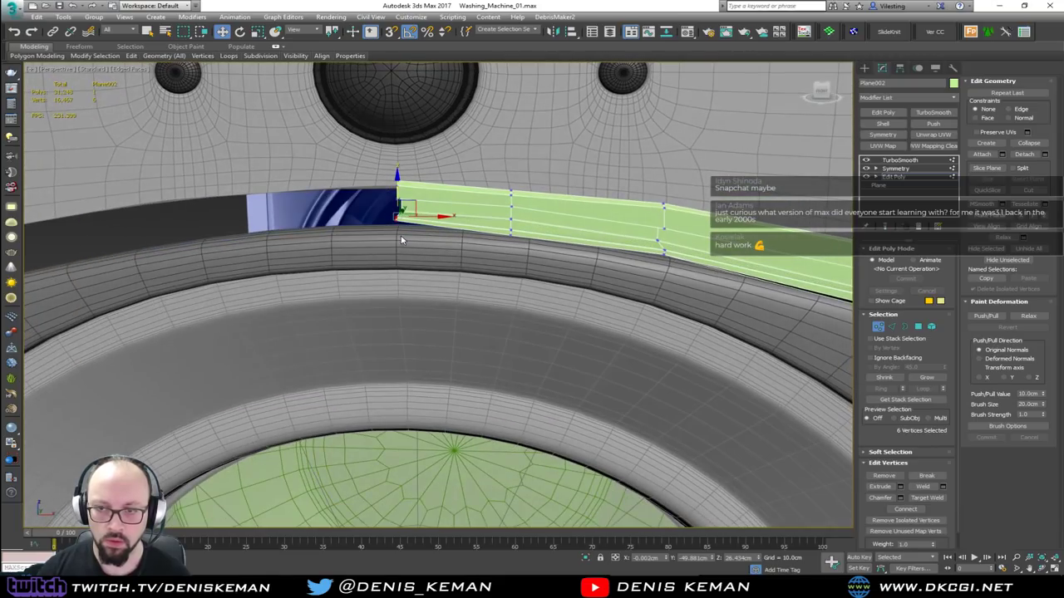
middle_click_drag(395, 228, 408, 186, "alt")
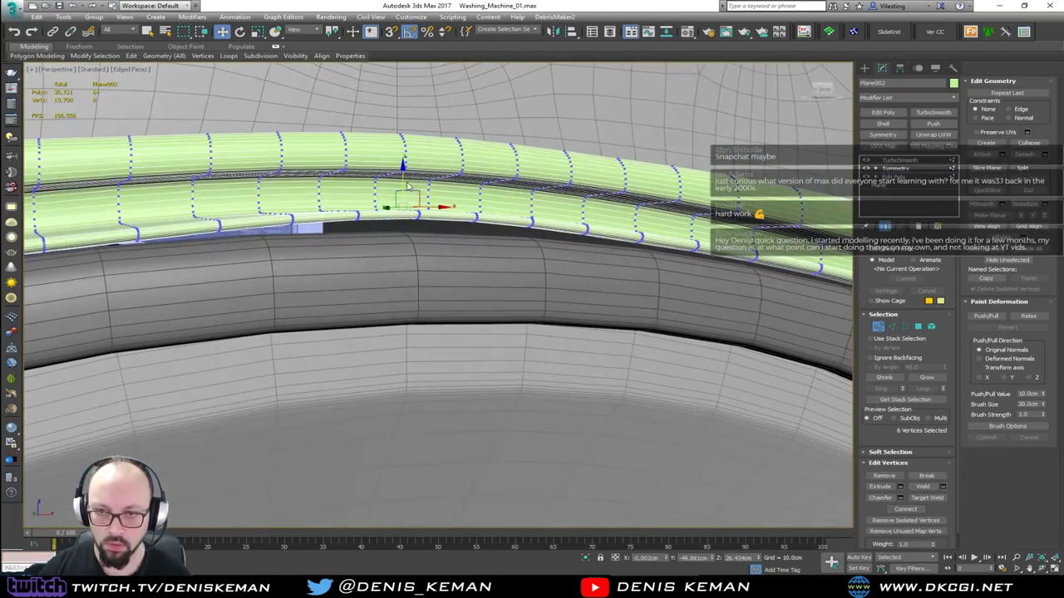
left_click_drag(402, 181, 408, 210)
key("F3")
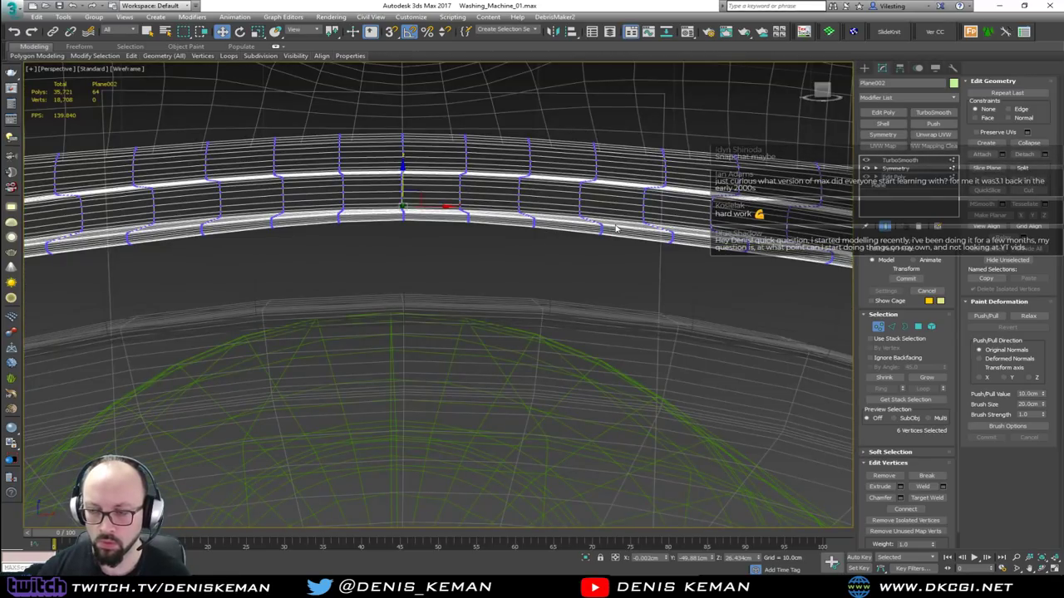
left_click(872, 301)
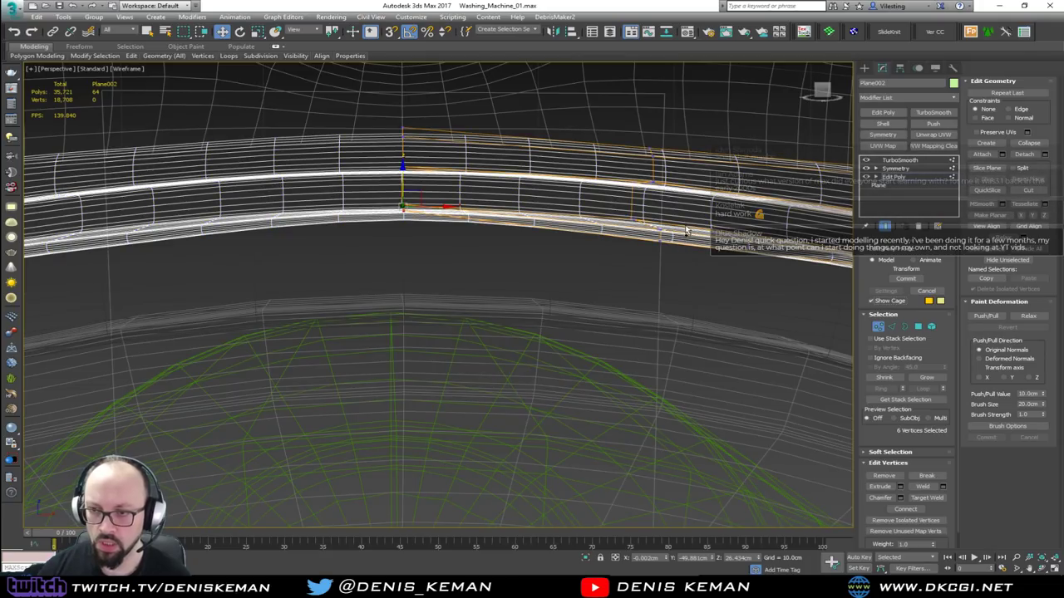
Switch to shaded view and move the twelve selected vertices along the trim's lower lip slightly down.
middle_click_drag(438, 205, 456, 208, "alt")
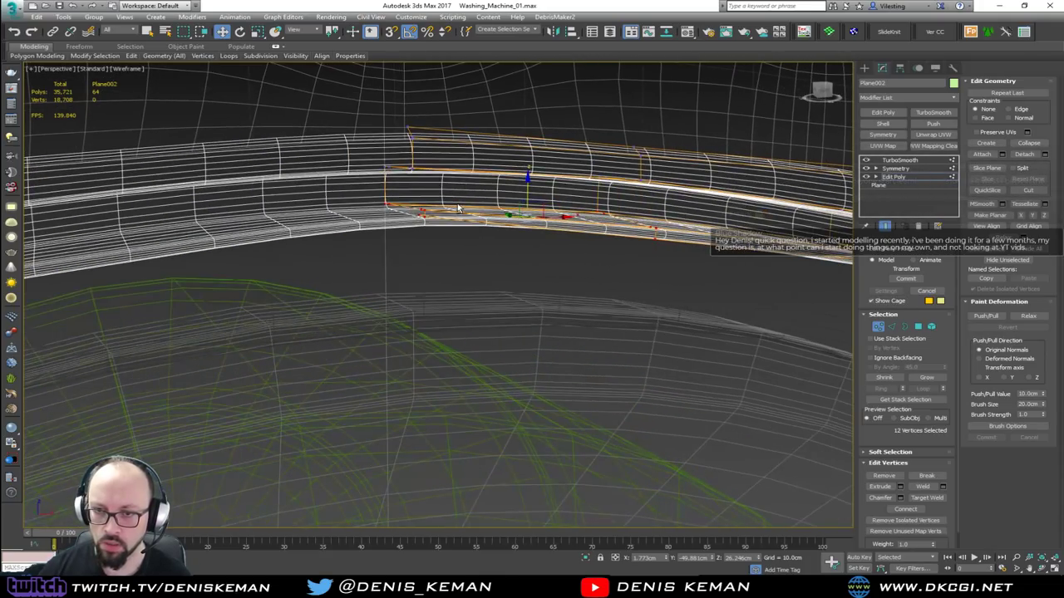
key("F3")
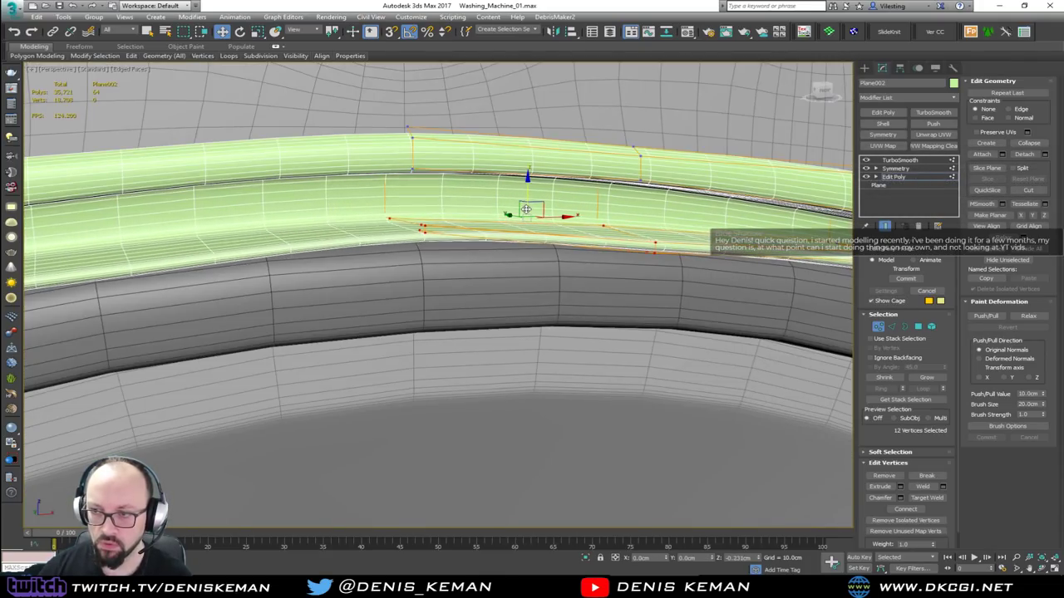
left_click_drag(525, 206, 525, 199)
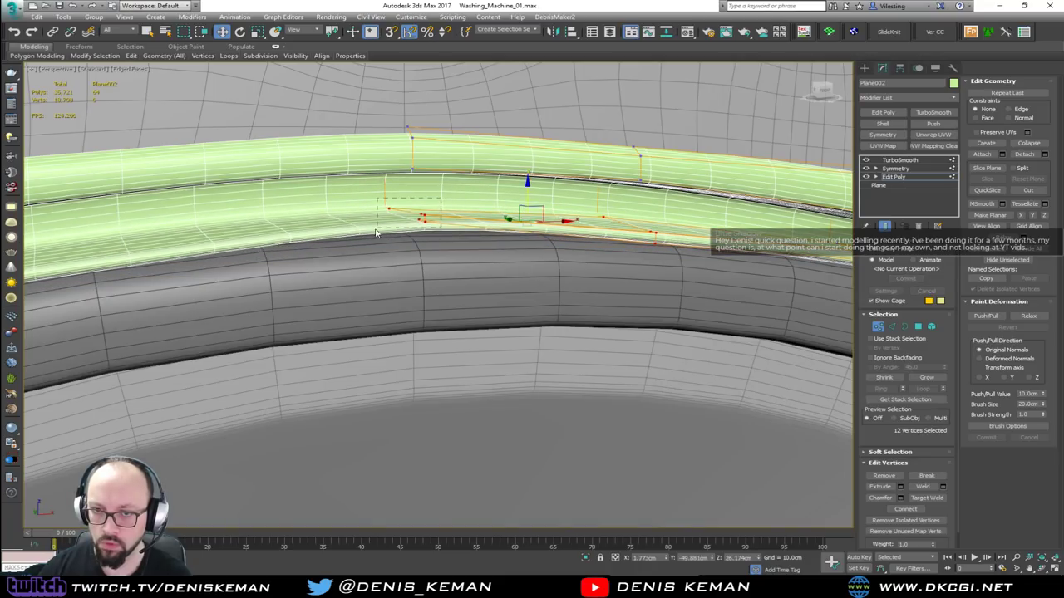
Select the two front lower-lip vertices at the trim's centre end and fine-tune their height against the front body.
left_click_drag(411, 192, 410, 194)
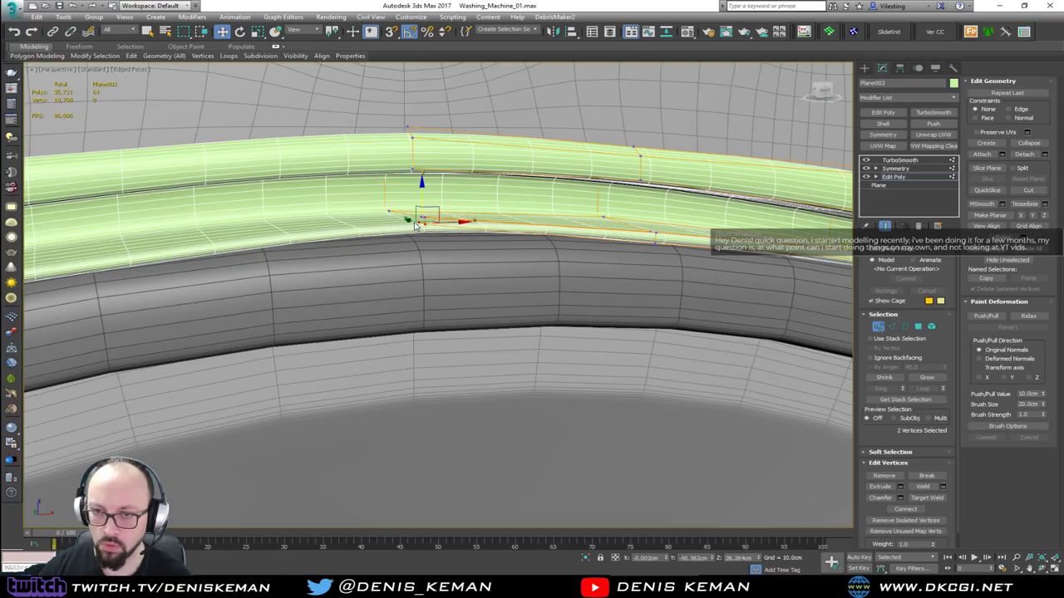
left_click_drag(423, 201, 415, 246)
mouse_move(422, 218)
middle_mouse_down("alt")
mouse_move(432, 162)
mouse_move(590, 248)
mouse_move(623, 285)
mouse_move(503, 276)
middle_mouse_up("alt")
key("F3")
key("F3")
mouse_move(434, 263)
left_mouse_down()
mouse_move(432, 288)
mouse_move(432, 275)
left_mouse_up()
Select the next two lower-lip vertices outward from the centre and fine-tune their height along the front body's edge.
middle_click_drag(623, 298, 397, 191)
key("F3")
key("F3")
middle_click_drag(427, 225, 430, 223, "alt")
left_click_drag(429, 223, 429, 239)
middle_click_drag(487, 271, 341, 181)
scroll(541, 253, "down", 2)
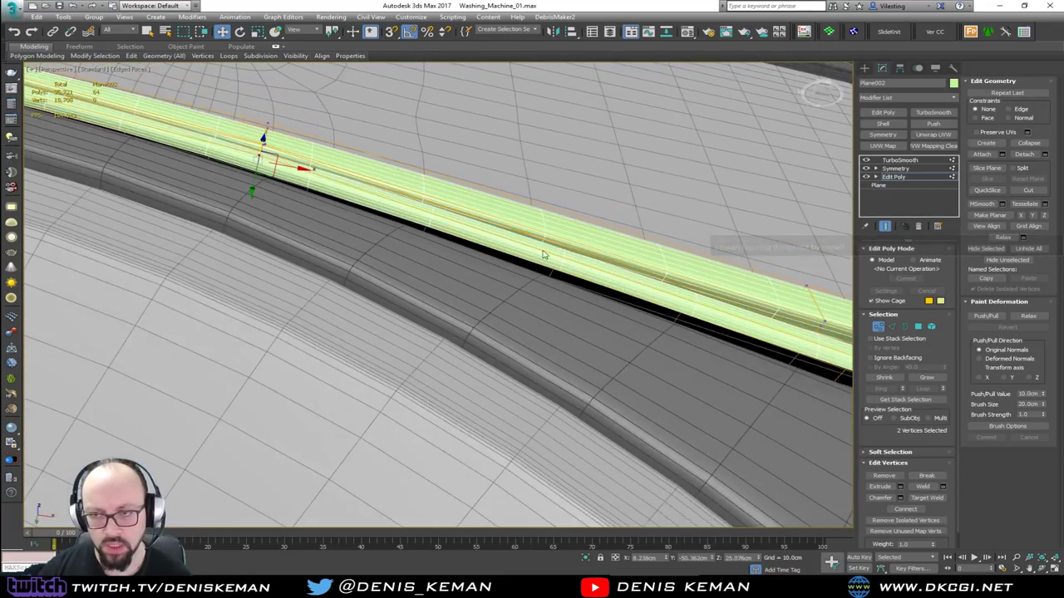
Select the single rear lower-lip vertex near the trim's side end and push it back along Y into the front body.
middle_click_drag(584, 264, 368, 338)
mouse_move(433, 202)
middle_mouse_down("alt")
mouse_move(407, 287)
mouse_move(414, 320)
mouse_move(408, 247)
mouse_move(392, 278)
middle_mouse_up("alt")
key("F3")
scroll(408, 296, "up", 3)
key("F3")
left_click_drag(404, 331, 471, 350)
middle_click_drag(403, 287, 351, 326)
scroll(508, 235, "down", 3)
middle_click_drag(508, 235, 432, 308)
middle_click_drag(494, 273, 447, 287, "alt")
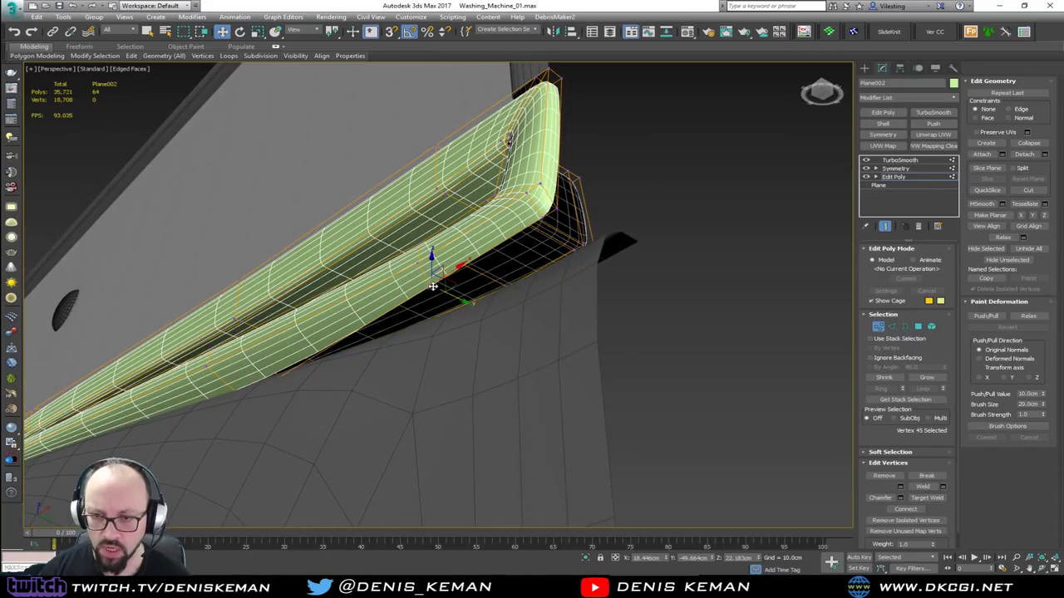
left_click_drag(453, 298, 509, 323)
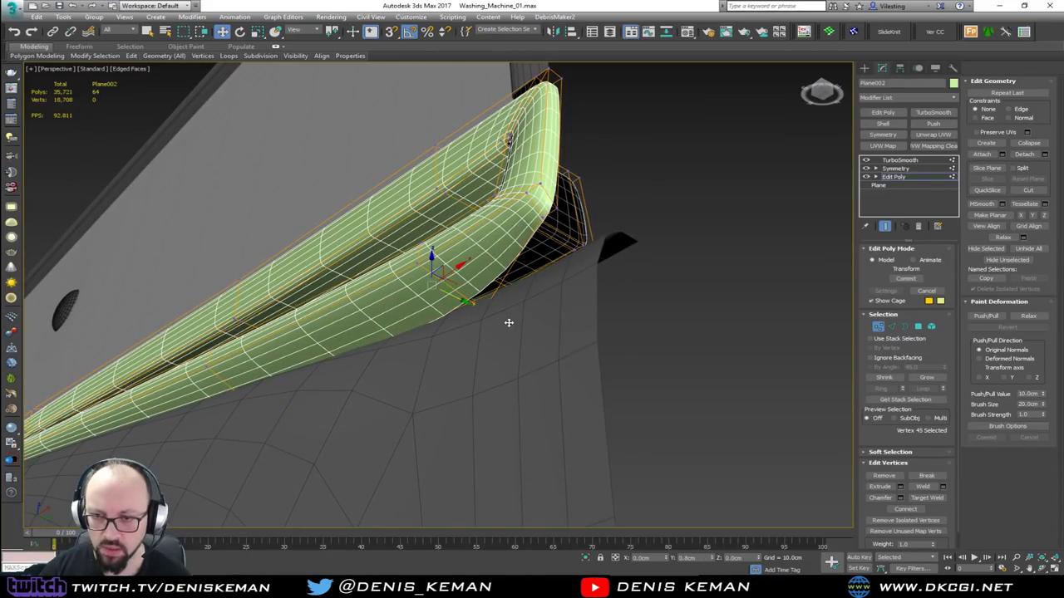
Select the rear vertex at the trim's outer side corner and adjust its position toward the body.
left_click_drag(572, 224, 585, 196)
middle_click_drag(586, 196, 497, 221, "alt")
left_click_drag(547, 196, 568, 181)
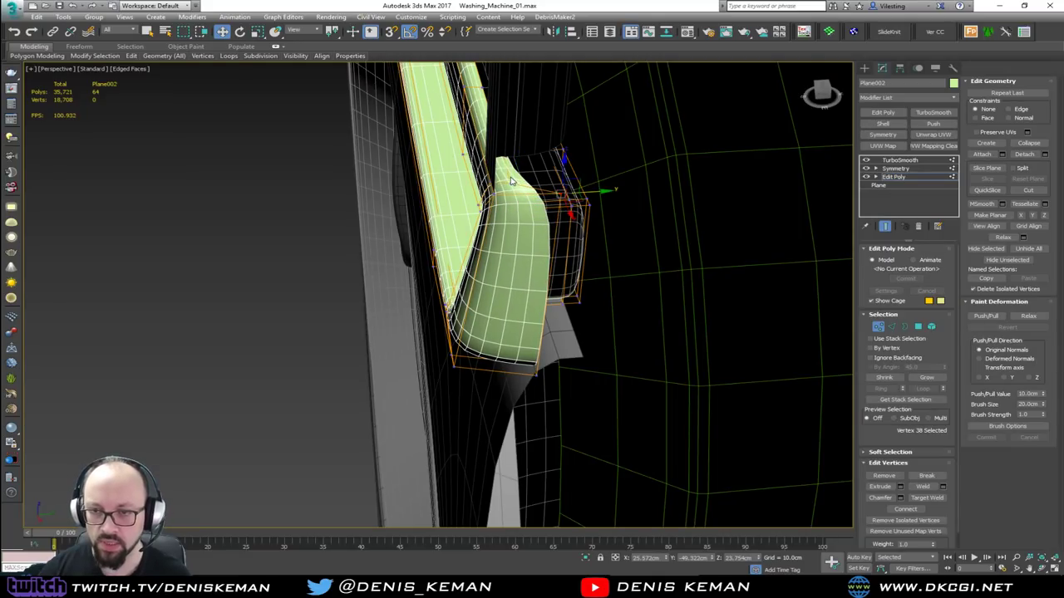
Switch to edge editing and narrow the trim's edge selection to five edges.
key("2")
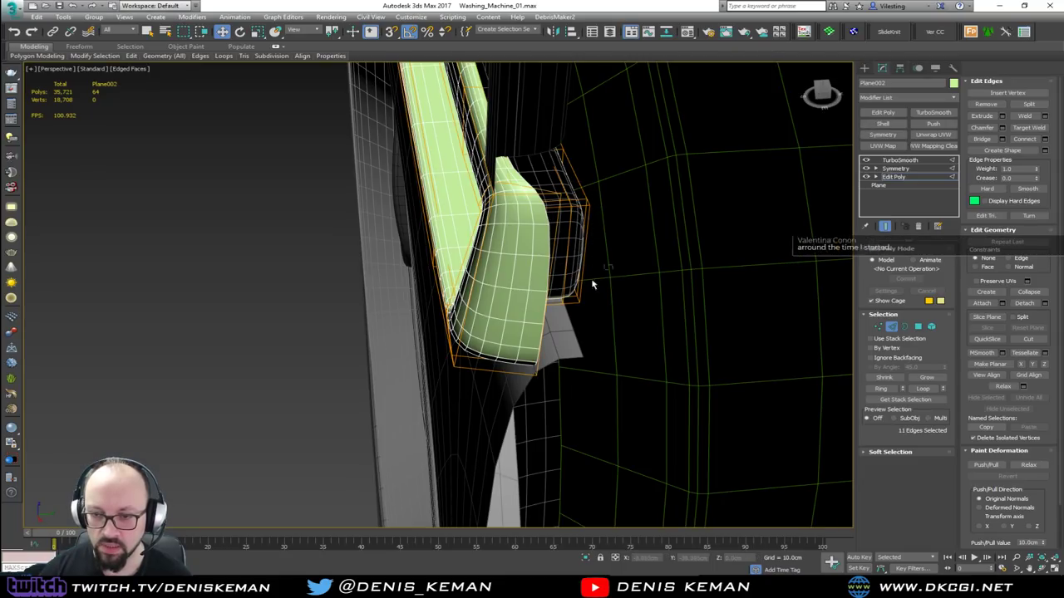
middle_click_drag(431, 409, 472, 263, "alt")
scroll(453, 312, "down", 8)
key("F3")
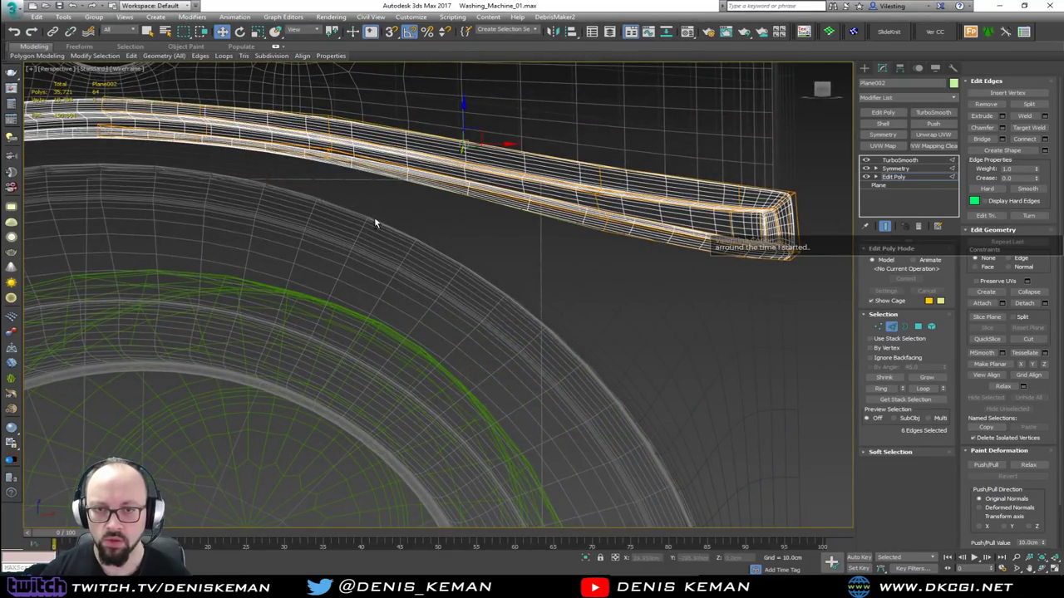
left_click_drag(487, 257, 699, 249)
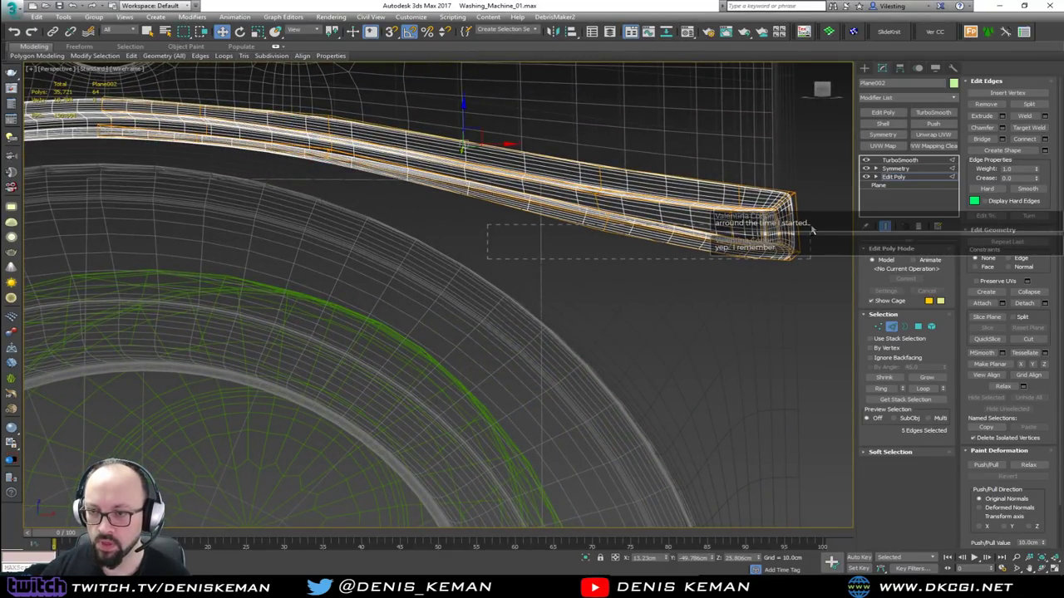
middle_click_drag(745, 225, 626, 242, "alt")
key("F3")
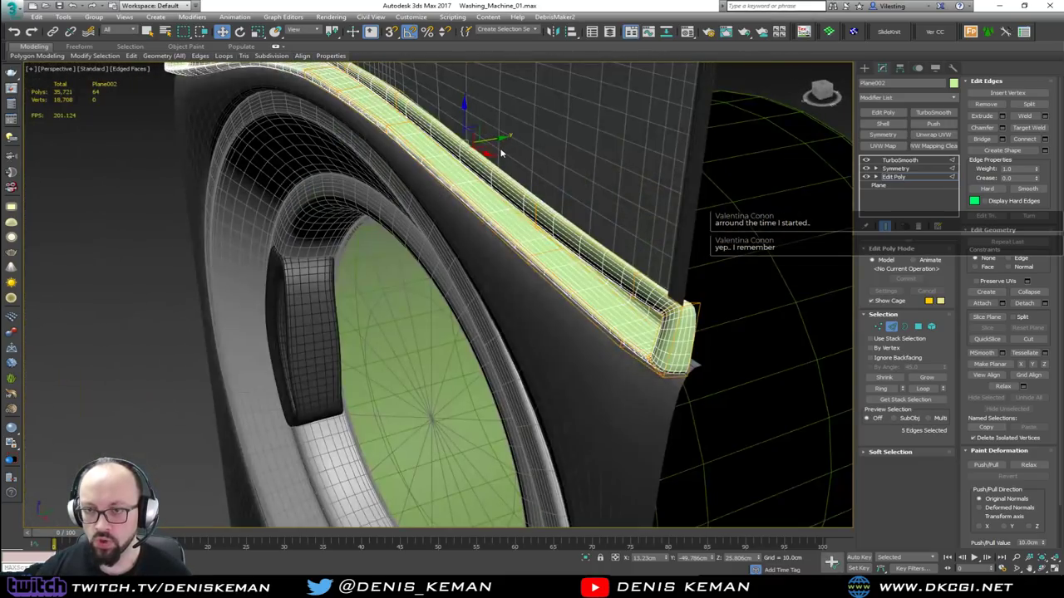
Leave edge editing, deselect the trim and check its fit to the front body shaded without edges.
scroll(501, 153, "up", 3)
mouse_move(501, 153)
middle_mouse_down("alt")
mouse_move(425, 207)
mouse_move(385, 172)
mouse_move(437, 196)
mouse_move(427, 206)
mouse_move(532, 218)
middle_mouse_up("alt")
key("F3")
key("F3")
left_click(893, 327)
left_click(826, 370)
key("F4")
scroll(528, 238, "down", 2)
middle_click_drag(273, 180, 525, 217)
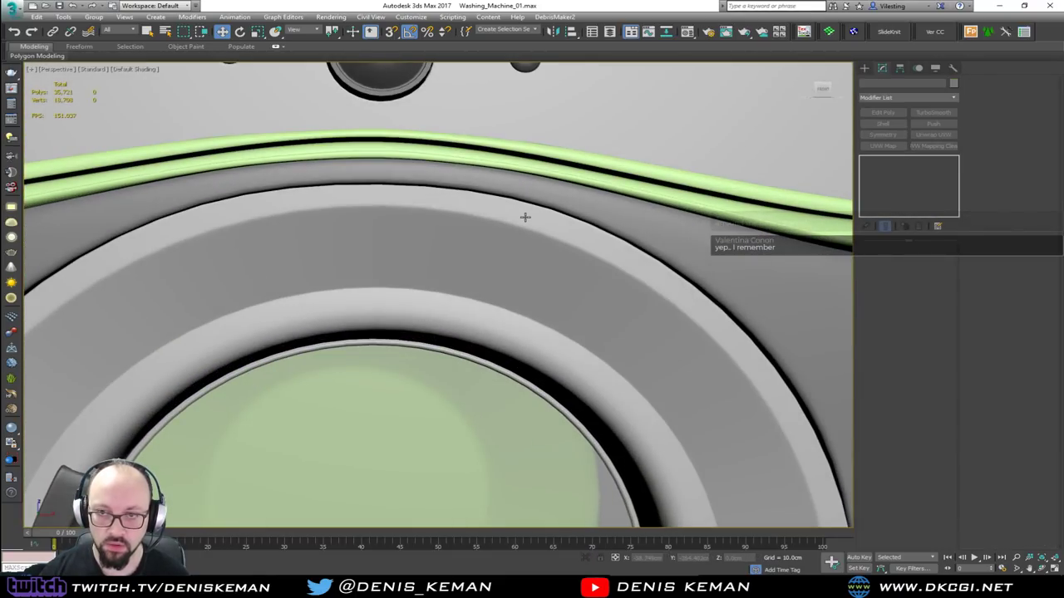
Select the curved trim, set its object colour to dark grey and deselect it.
scroll(525, 217, "down", 6)
left_click(524, 227)
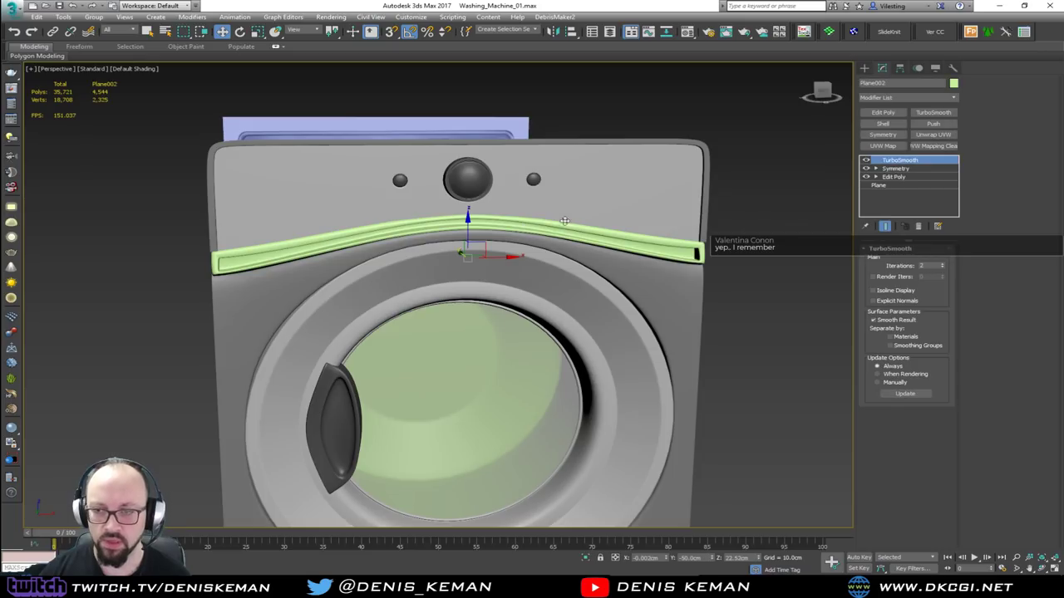
left_click(953, 83)
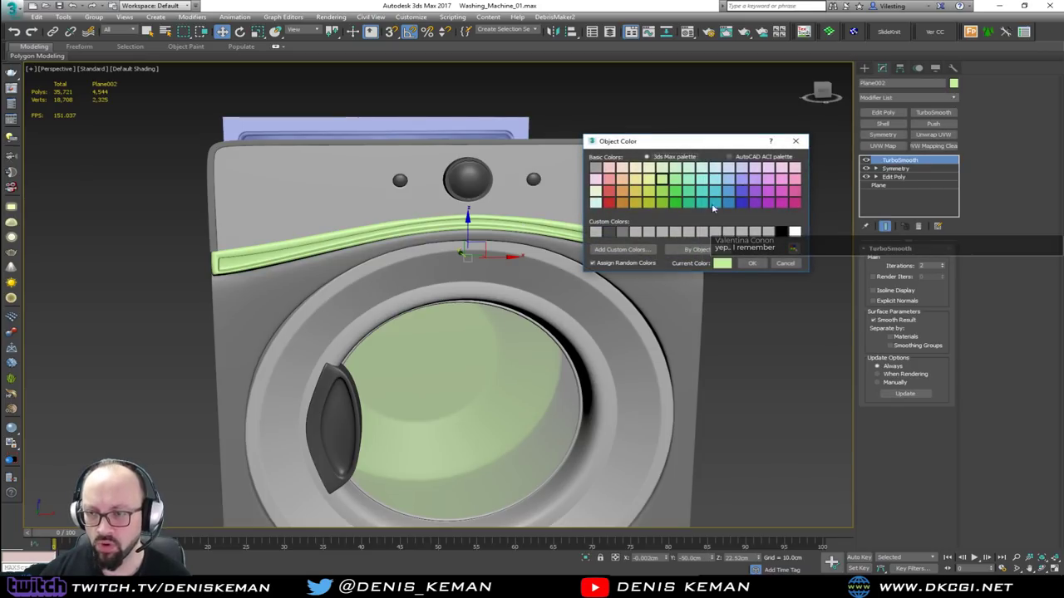
left_click(751, 263)
left_click(778, 334)
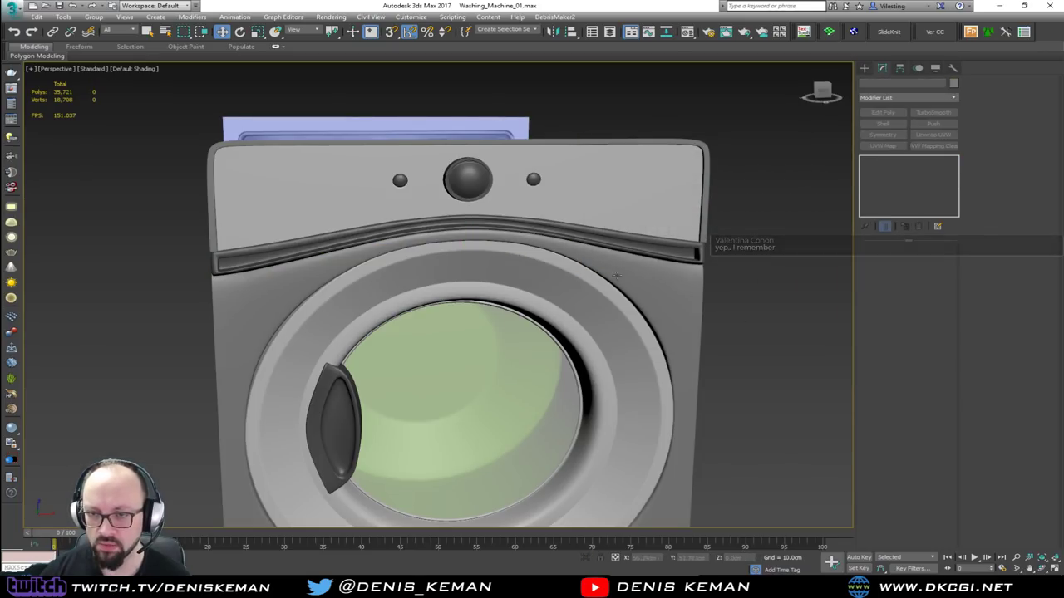
Select the green cylinder inside the door opening, give it a custom grey object colour and deselect it.
middle_click_drag(778, 333, 580, 268, "alt")
key("F4")
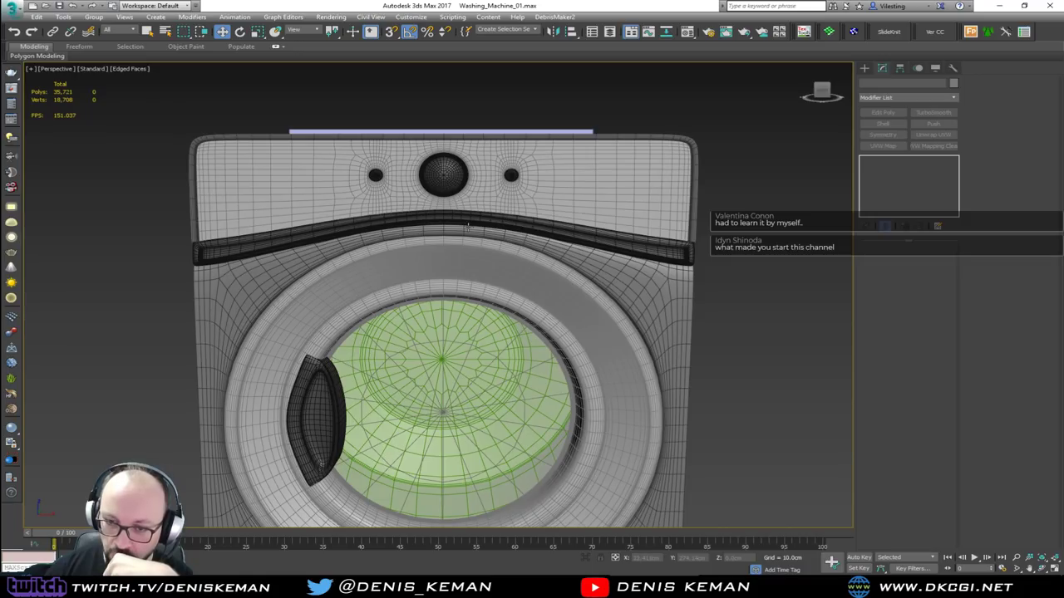
key("F4")
middle_click_drag(377, 367, 369, 408)
scroll(353, 412, "down", 3)
left_click(368, 408)
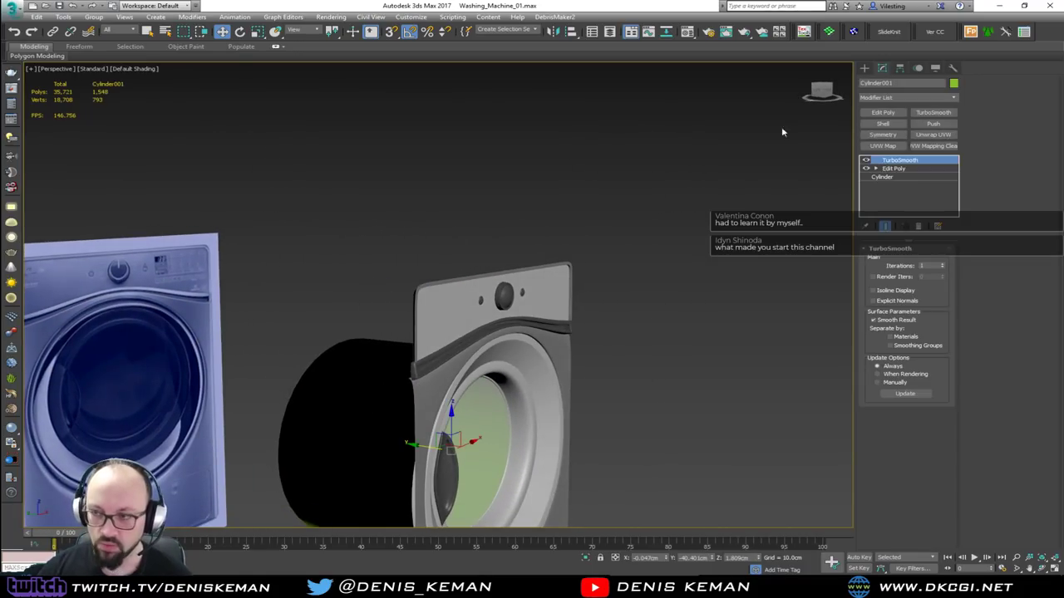
left_click(954, 83)
left_click(623, 233)
left_click(745, 265)
left_click(692, 312)
Show edged faces, select the front body, turn off its TurboSmooth and go to its uppermost Edit Poly.
middle_click_drag(500, 310, 433, 274)
key("z")
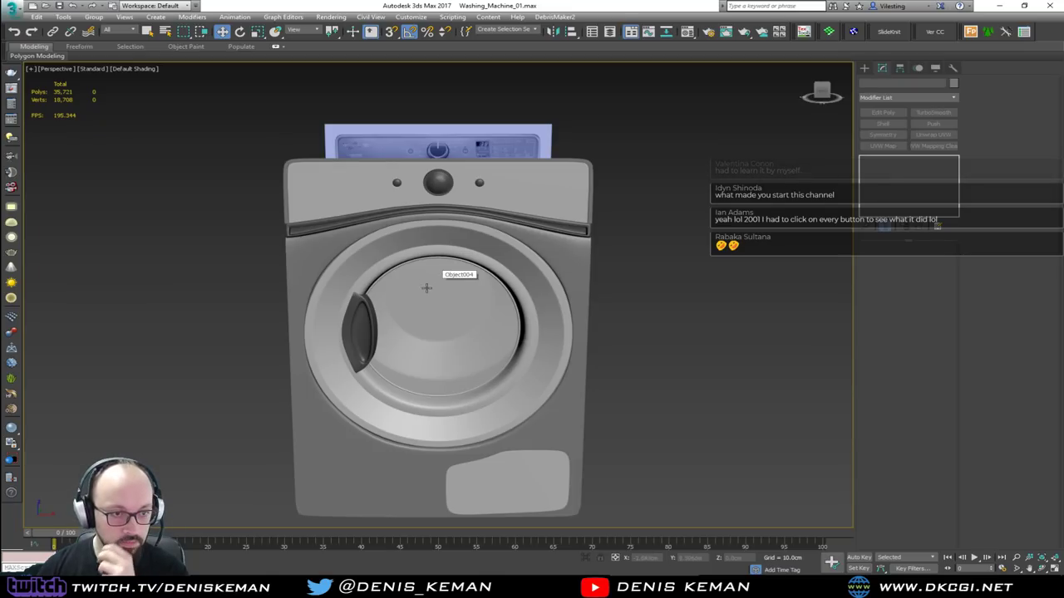
middle_click_drag(441, 305, 440, 269, "alt")
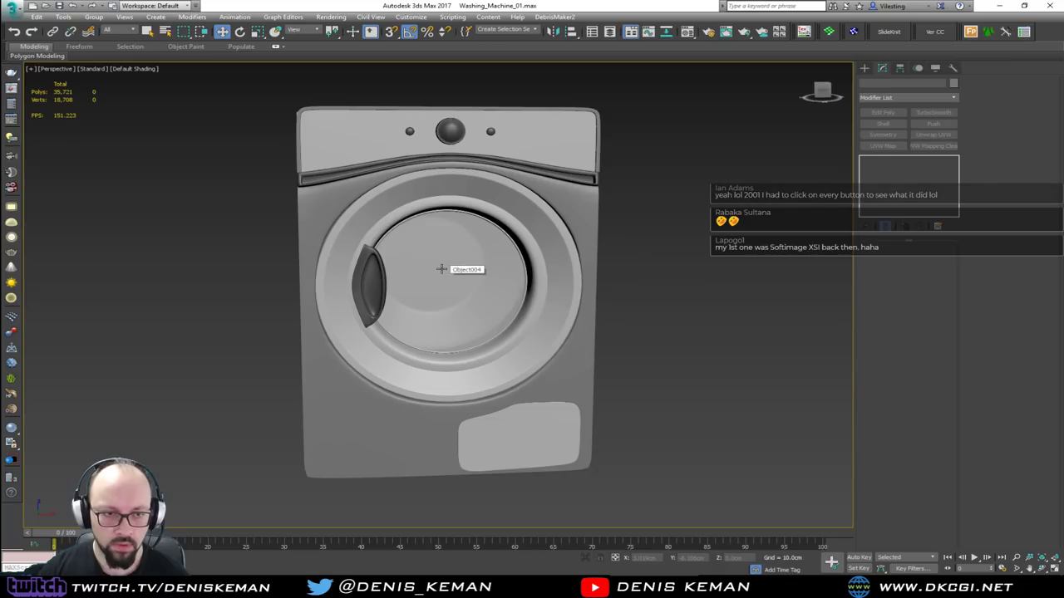
scroll(336, 192, "up", 4)
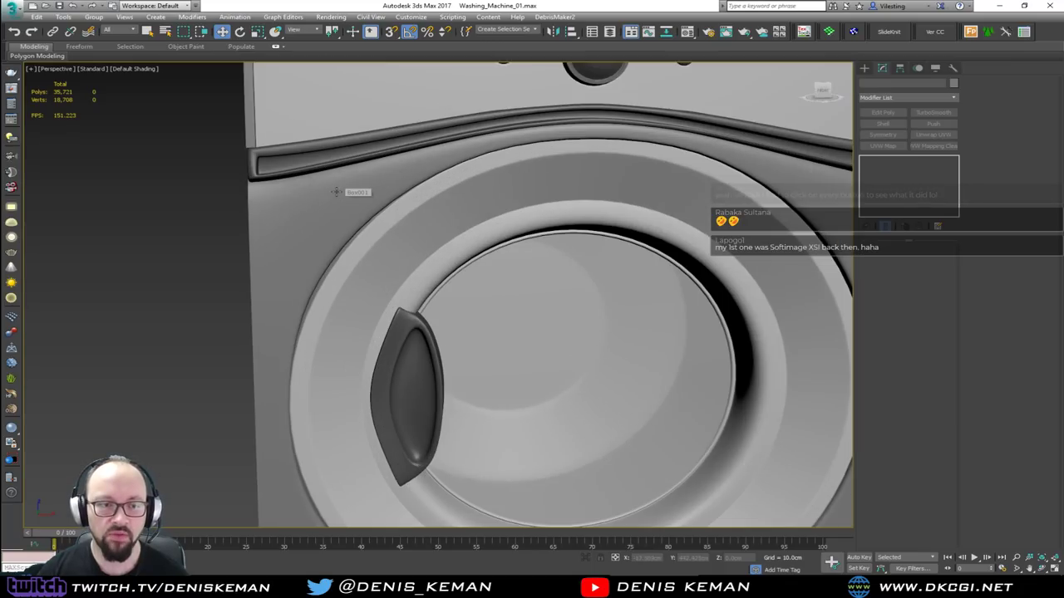
key("F4")
scroll(345, 180, "down", 3)
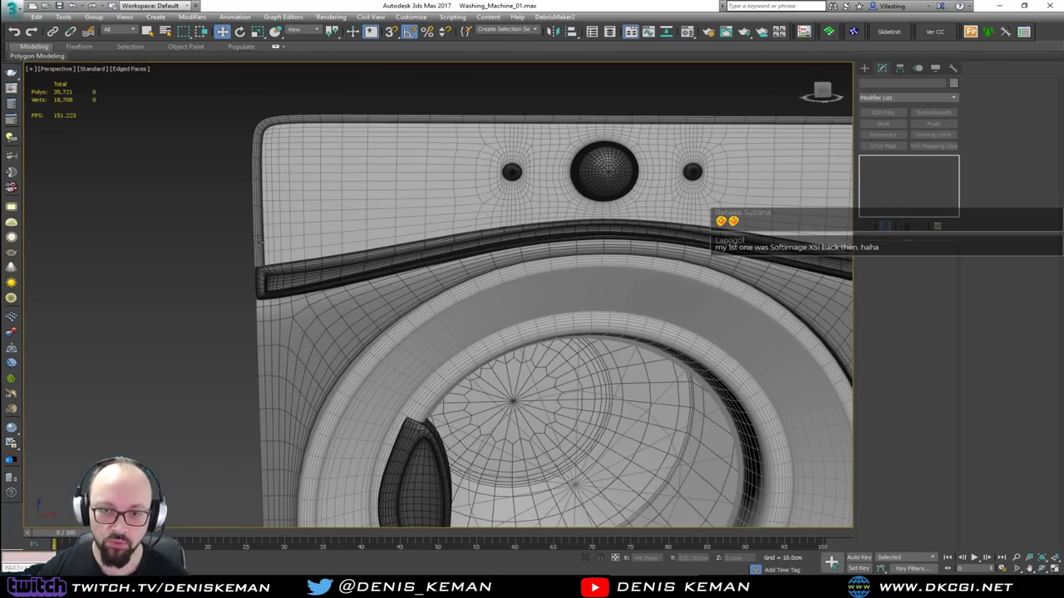
left_click(444, 291)
middle_click_drag(565, 196, 341, 195)
middle_click_drag(449, 208, 423, 220, "alt")
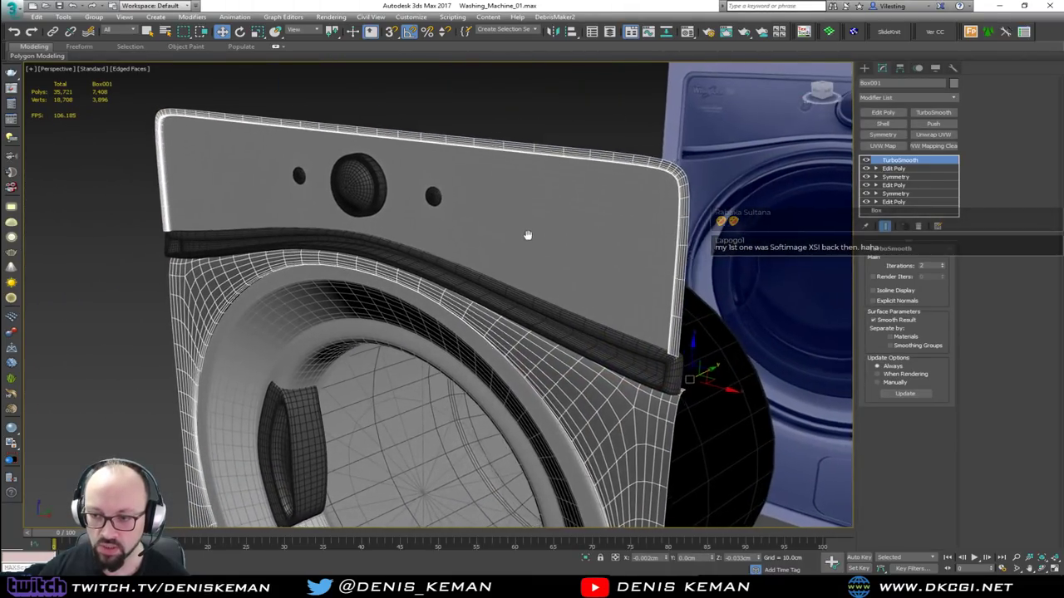
middle_click_drag(534, 238, 428, 242)
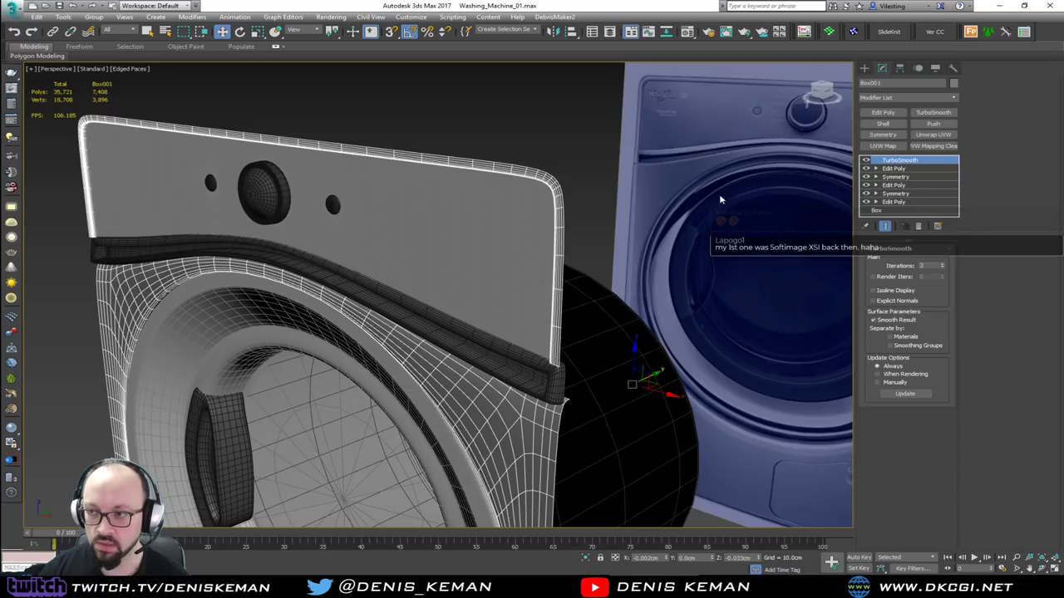
left_click(866, 160)
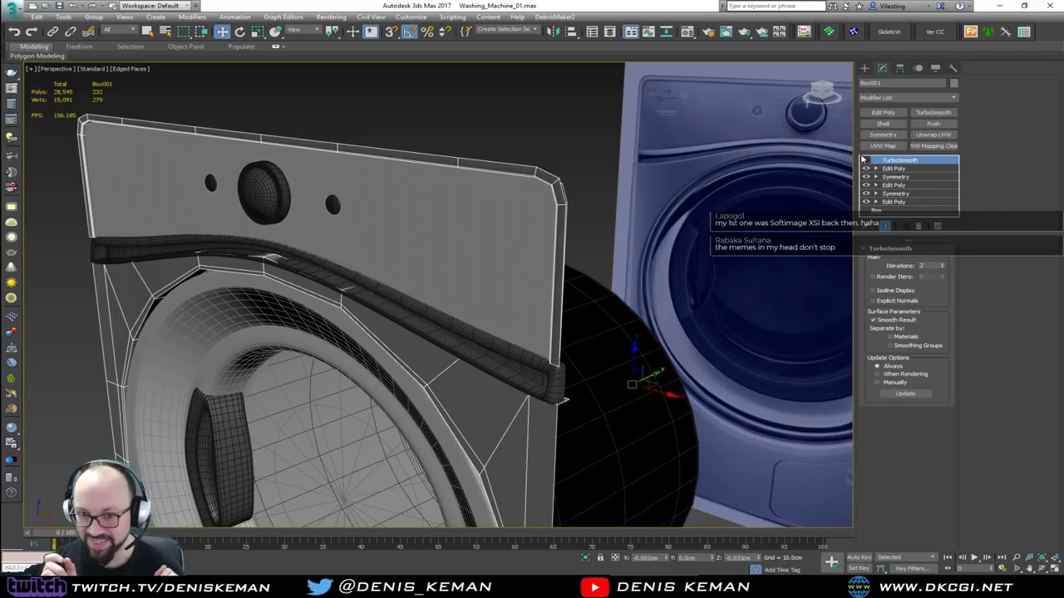
left_click(938, 168)
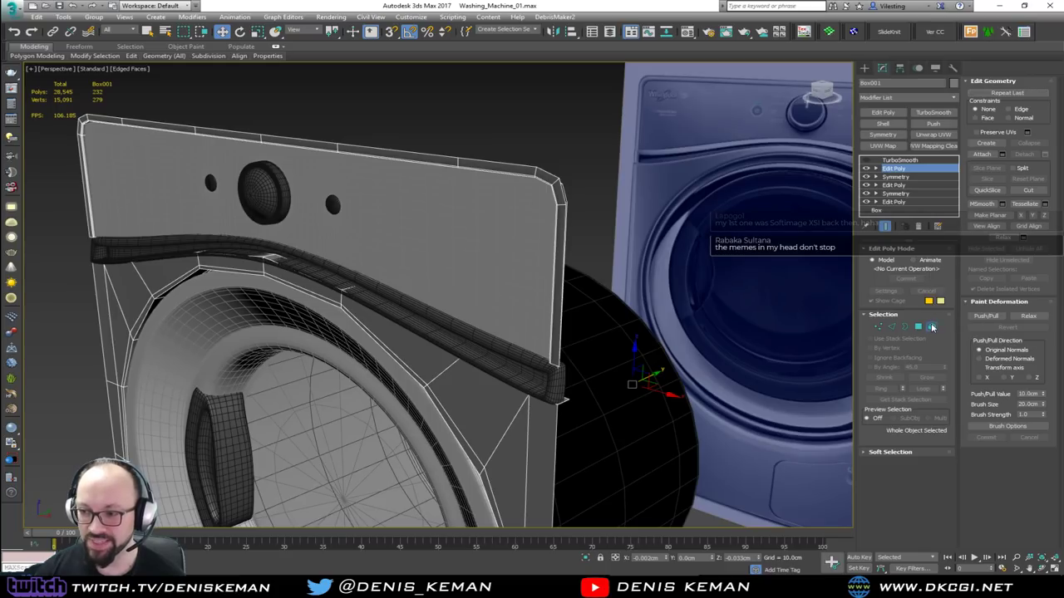
Select the frame element around the control panel, detach it as a clone named Object005 and leave element editing.
left_click(932, 327)
left_click_drag(596, 122, 504, 259)
middle_click_drag(512, 240, 494, 202, "alt")
left_click(1024, 155)
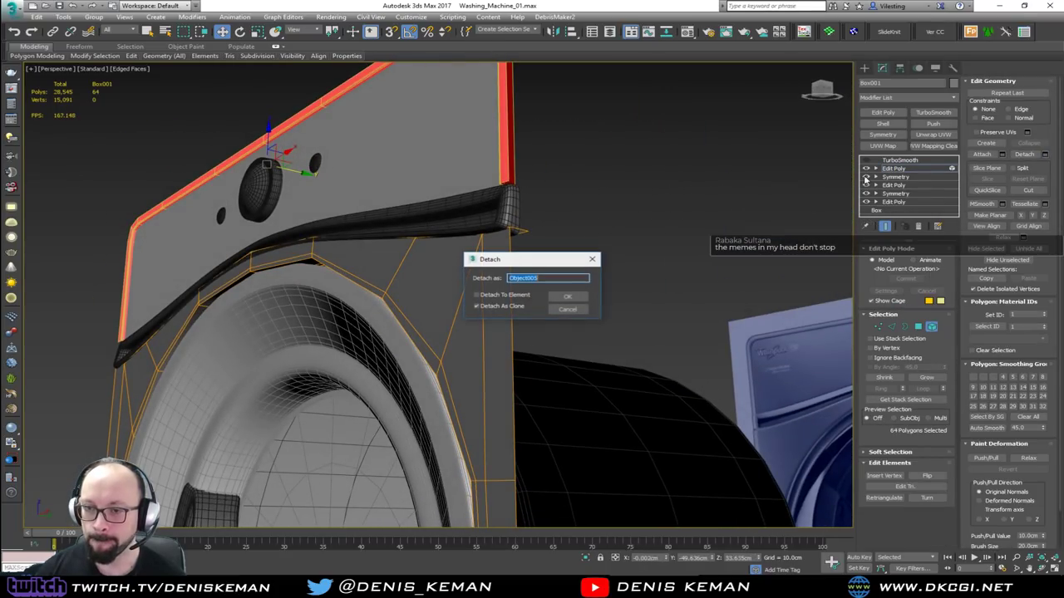
left_click(568, 298)
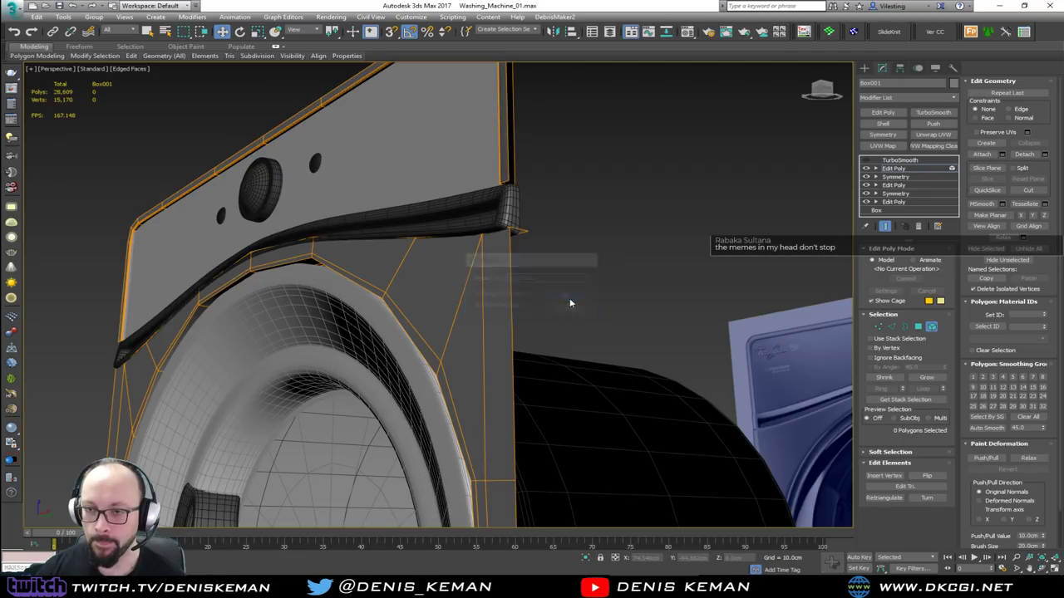
left_click(932, 326)
Select the cloned panel frame and centre its pivot to the object.
left_click(539, 172)
left_click(508, 168)
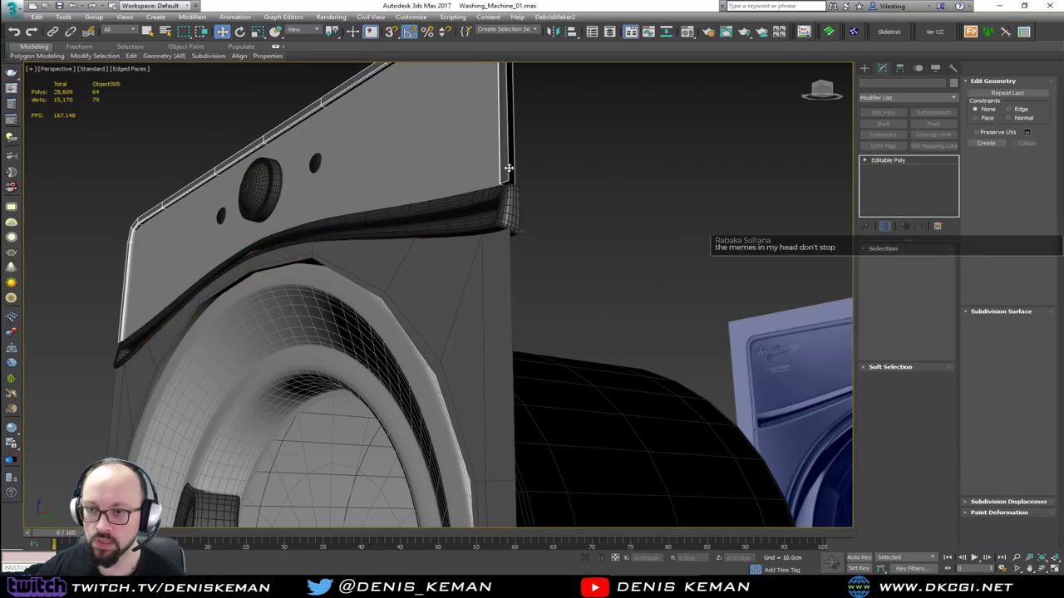
scroll(508, 168, "down", 6)
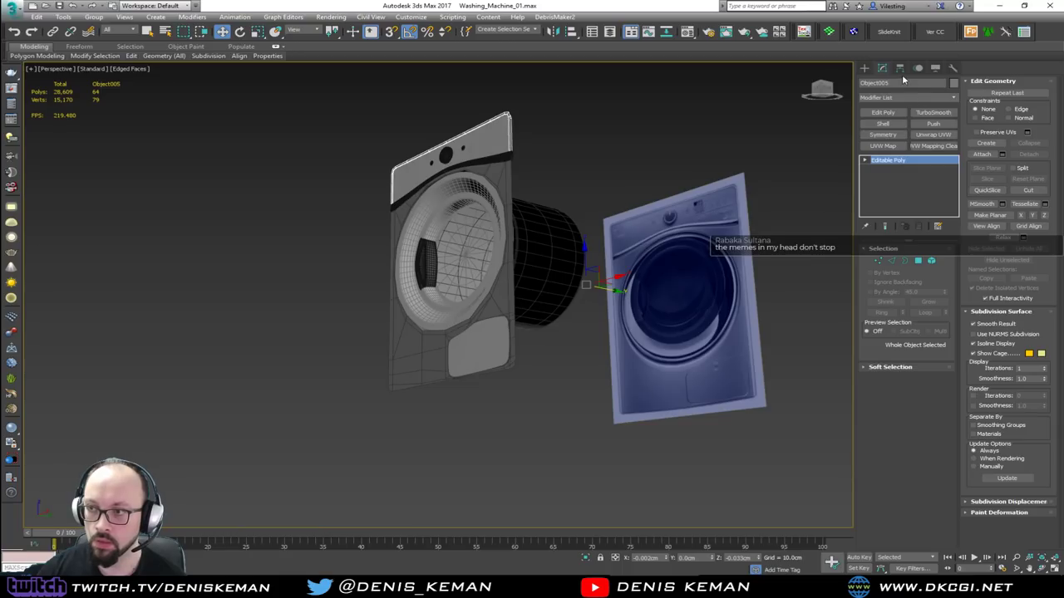
left_click(899, 68)
left_click(906, 135)
left_click(906, 186)
left_click(907, 135)
Rotate the cloned frame upside down about its centred pivot.
middle_click_drag(492, 195, 548, 249, "alt")
key("e")
left_click_drag(462, 131, 542, 184)
Move the flipped frame down to the front body's lower edge, at about Z -30.67 cm.
key("w")
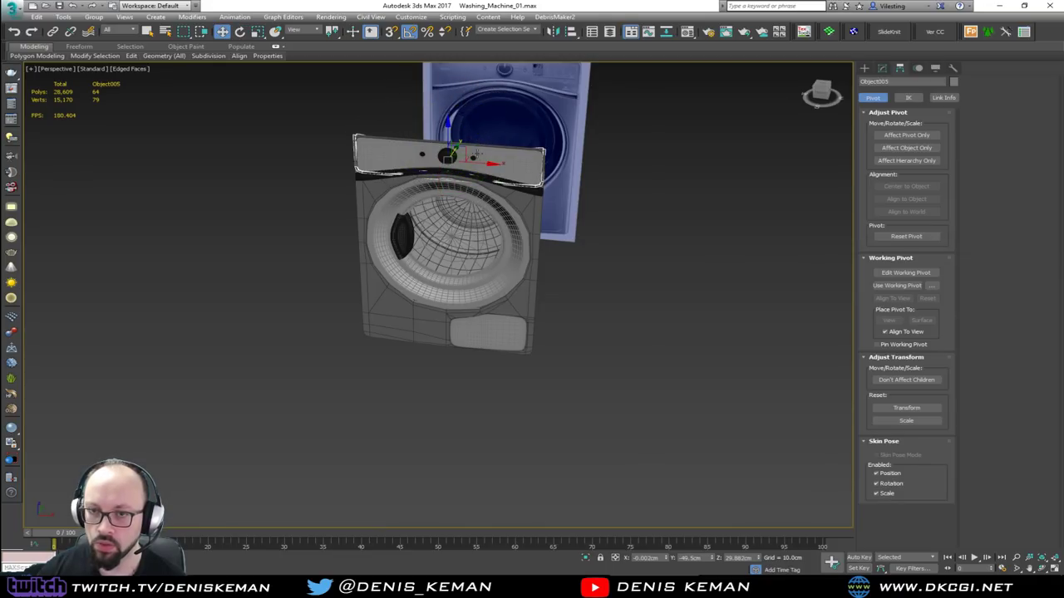
left_click_drag(448, 135, 448, 312)
scroll(452, 353, "up", 5)
middle_click_drag(468, 299, 561, 253, "alt")
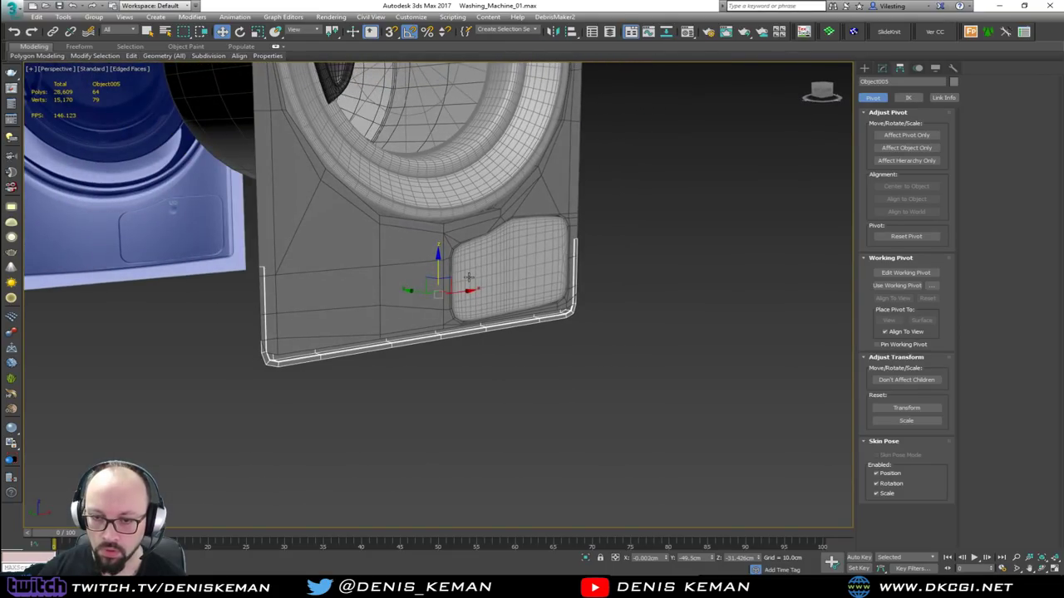
left_click_drag(436, 272, 443, 265)
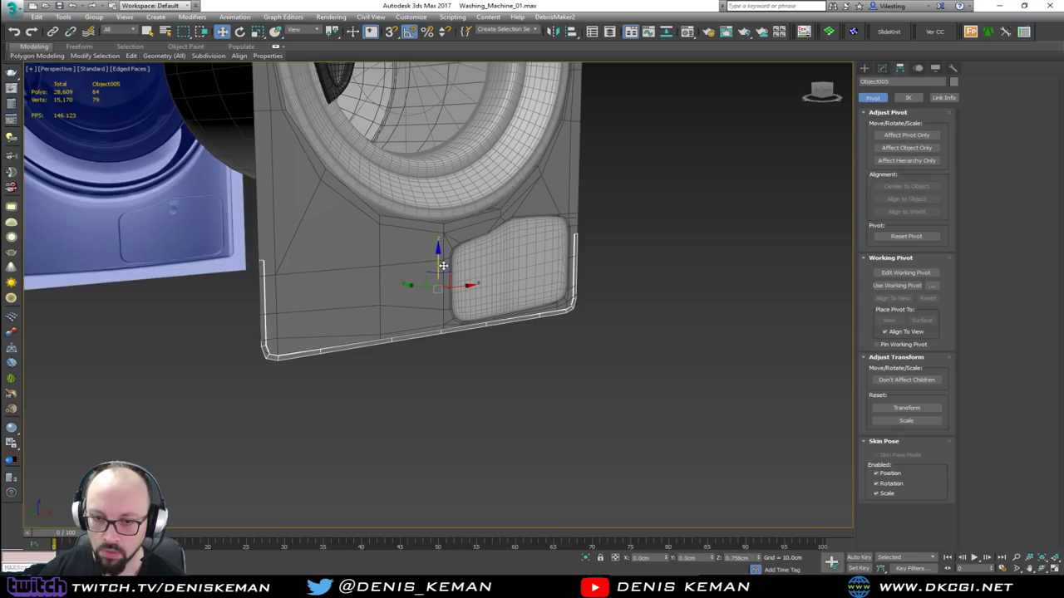
middle_click_drag(540, 264, 449, 286, "alt")
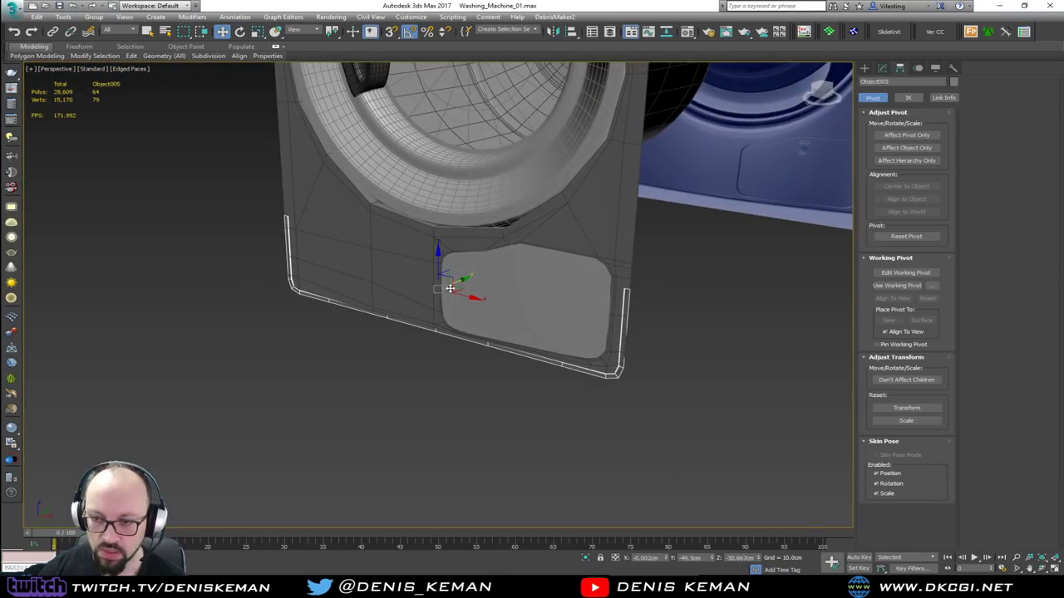
Move the flipped frame slightly forward along Y, to about -49.89 cm, to line up with the front body.
scroll(470, 281, "up", 5)
left_click_drag(428, 297, 420, 290)
middle_click_drag(418, 211, 423, 335)
scroll(438, 324, "down", 5)
Delete the flipped frame's inner face polygons, keeping only the thin outer rim along the lower edge and both sides.
middle_click_drag(468, 239, 451, 337, "alt")
middle_click_drag(466, 286, 559, 263, "alt")
key("1")
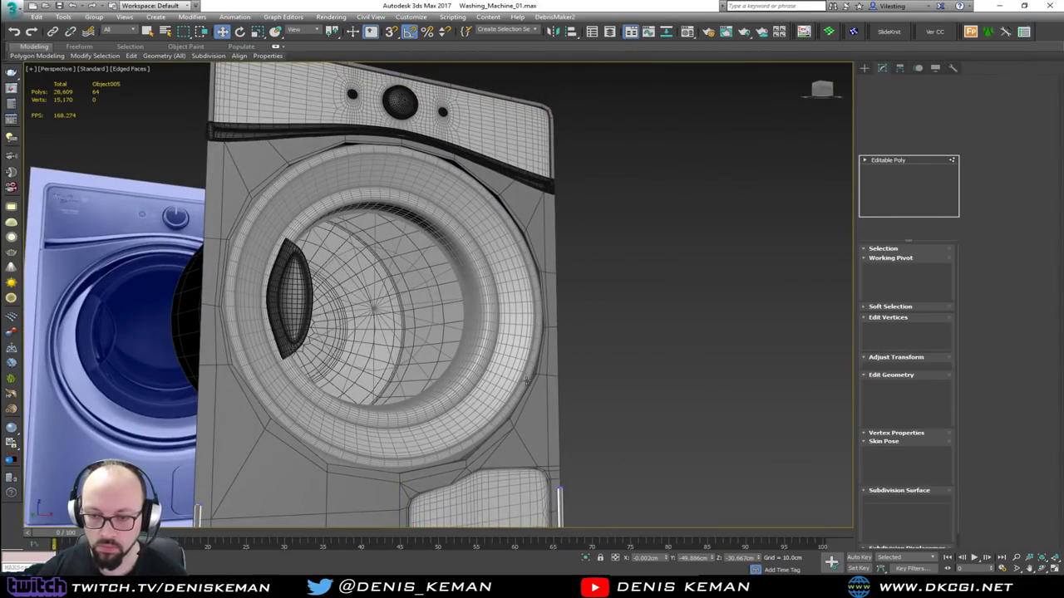
key("F3")
key("1")
middle_click_drag(517, 408, 542, 283)
middle_click_drag(530, 331, 497, 339, "alt")
key("4")
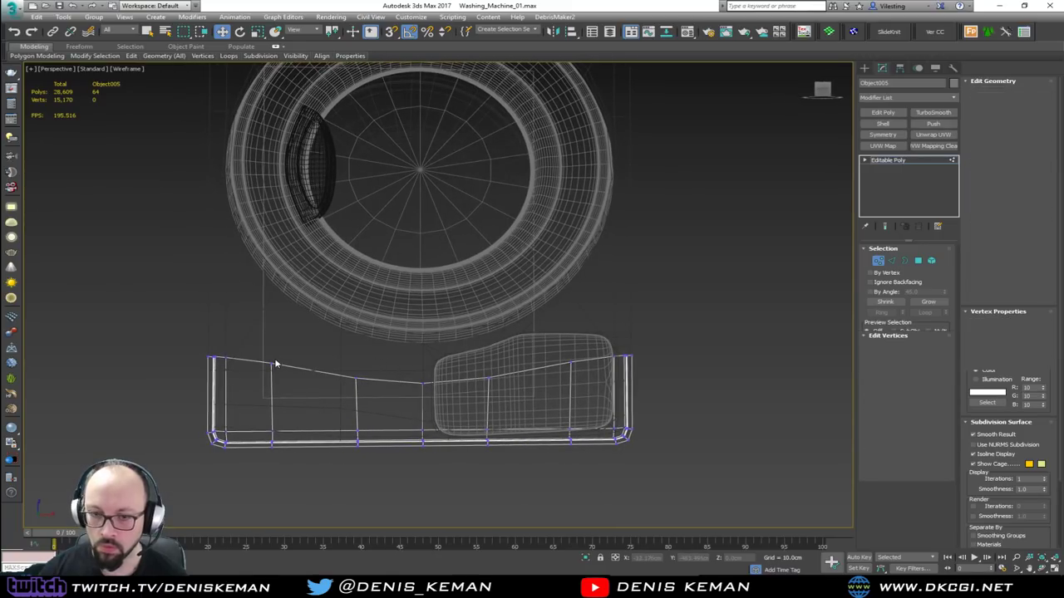
key("ctrl+a")
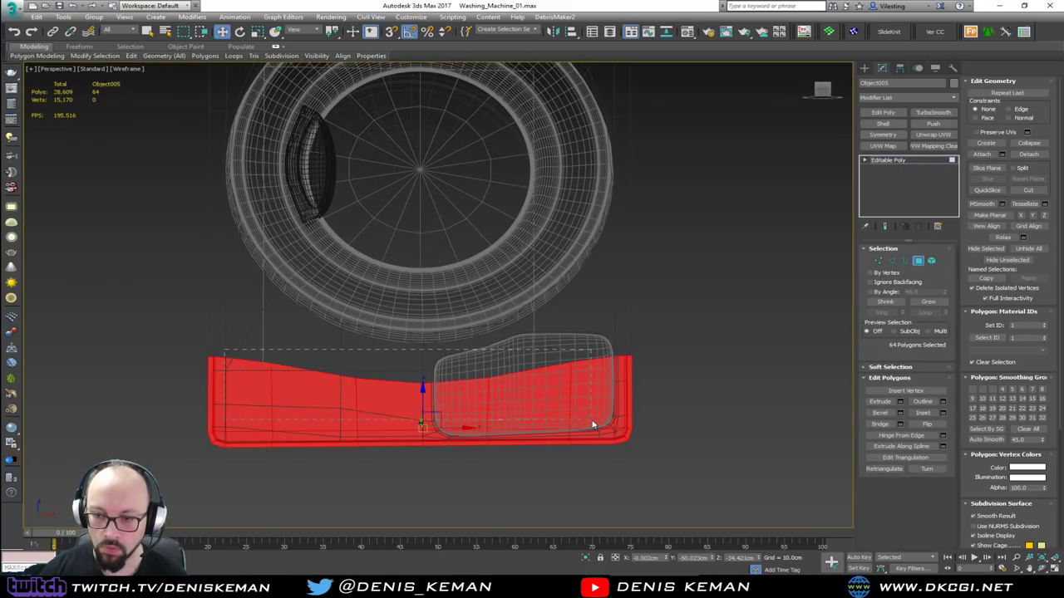
left_click(504, 425)
scroll(268, 437, "up", 2)
left_click(214, 440, "ctrl")
left_click(256, 438, "ctrl")
left_click(334, 437, "ctrl")
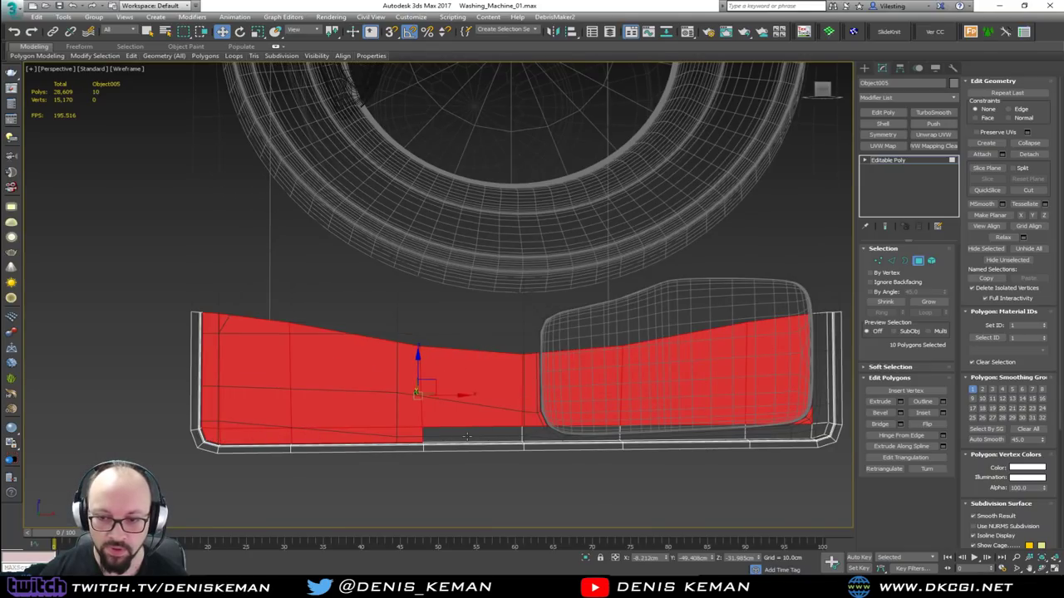
left_click(469, 435, "ctrl")
left_click(560, 432, "ctrl")
left_click(735, 423, "ctrl")
left_click(775, 427, "ctrl")
left_click(818, 429, "ctrl")
left_click(819, 415, "ctrl")
middle_click_drag(643, 359, 585, 396)
middle_click_drag(585, 397, 561, 401, "alt")
key("F3")
key("ctrl+d")
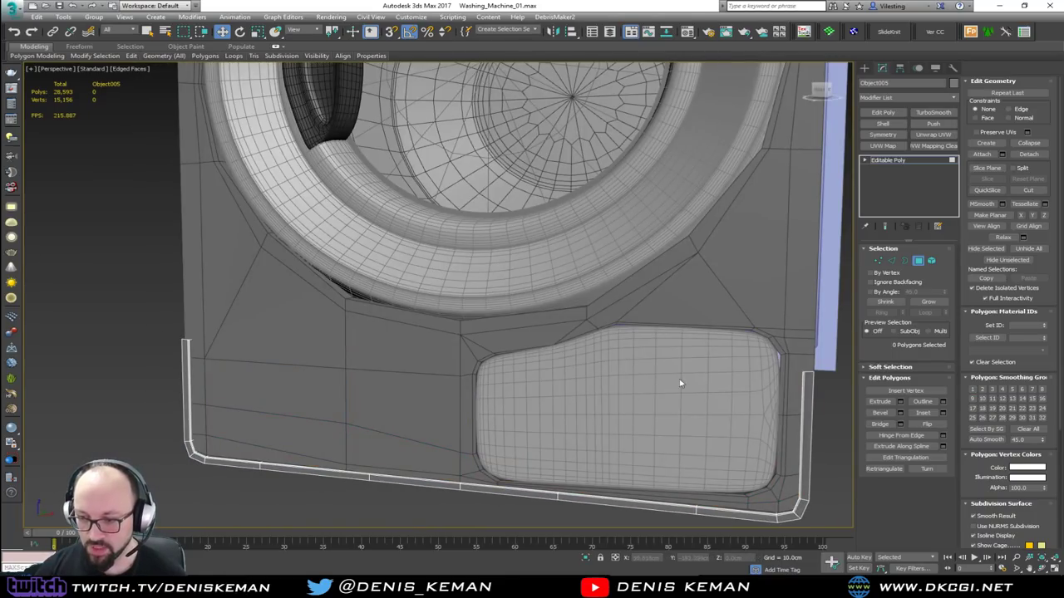
left_click(919, 262)
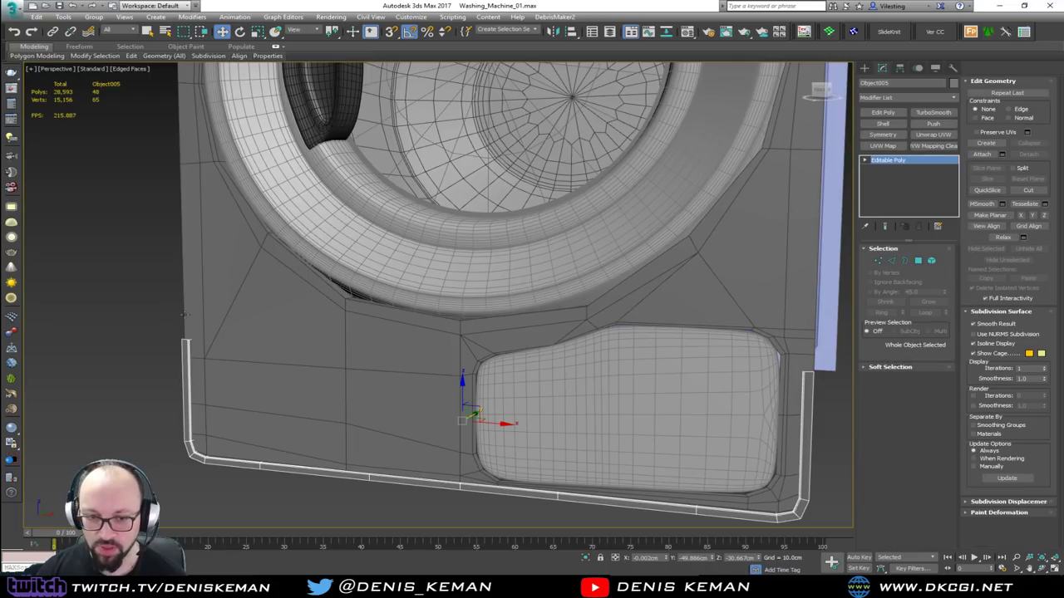
Raise the frame's upper end vertices on both sides about 45 cm along Z, to just below the curved trim strip.
key("1")
left_click_drag(123, 291, 570, 384)
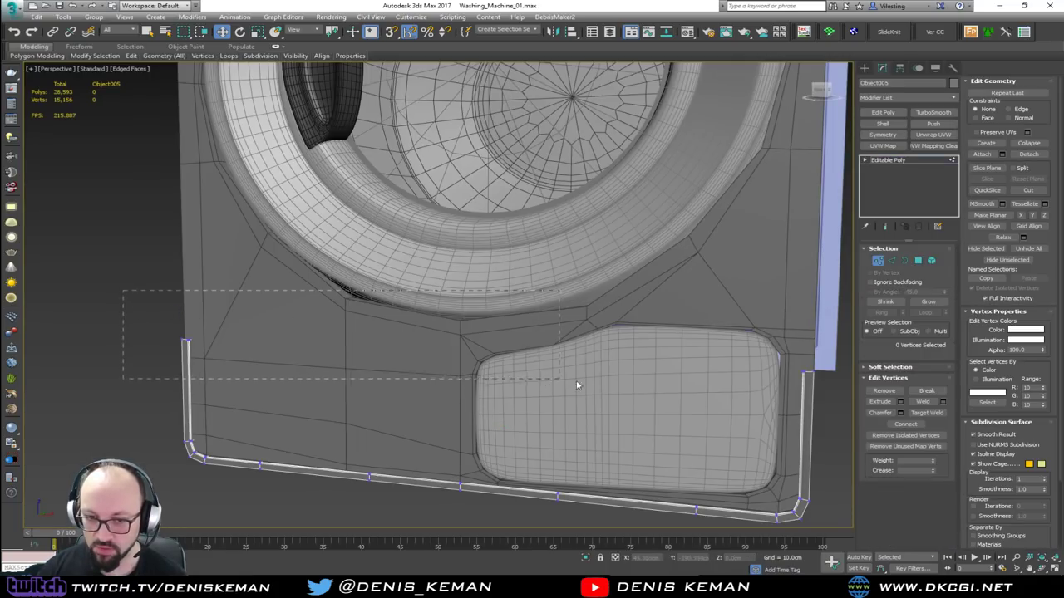
left_click_drag(813, 399, 813, 399)
middle_click_drag(765, 379, 384, 399, "alt")
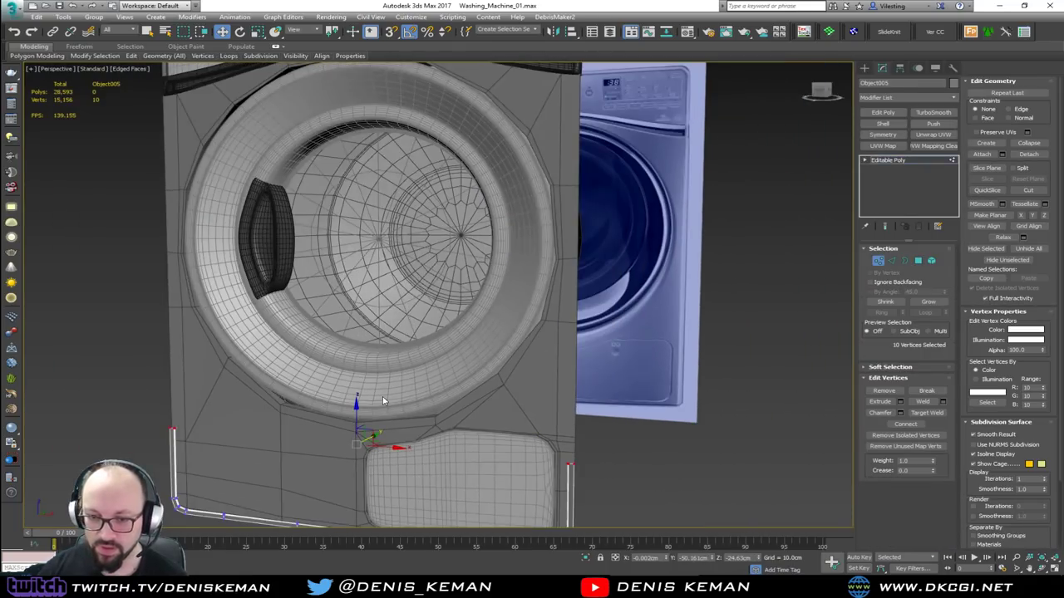
left_click_drag(355, 412, 403, 56)
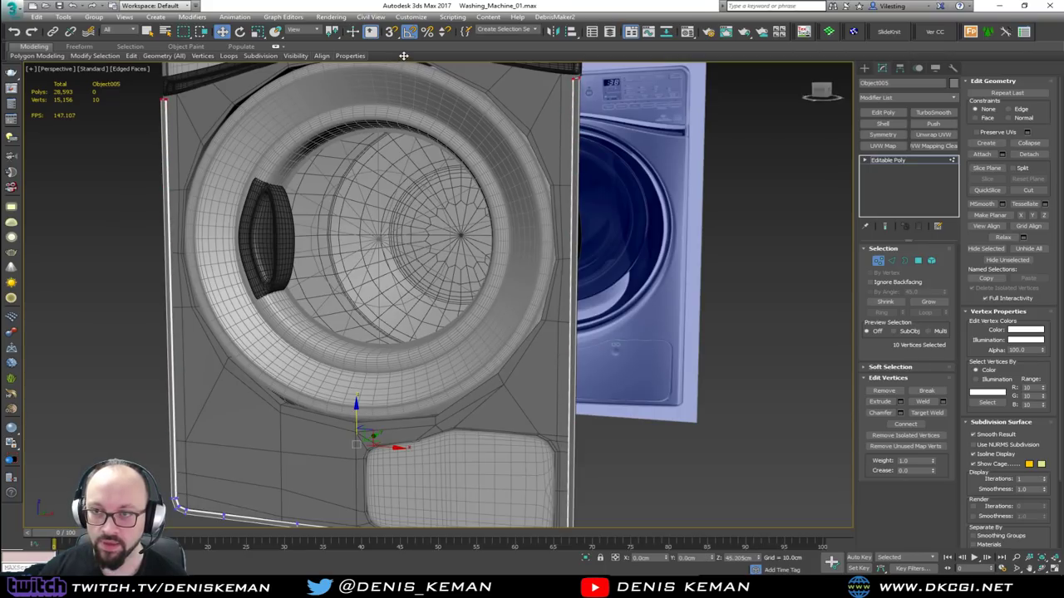
middle_click_drag(404, 98, 437, 240, "alt")
Make the upper end vertices planar in Z on each side of the frame.
left_click_drag(724, 235, 641, 304)
left_click(1044, 215)
left_click_drag(196, 279, 278, 317)
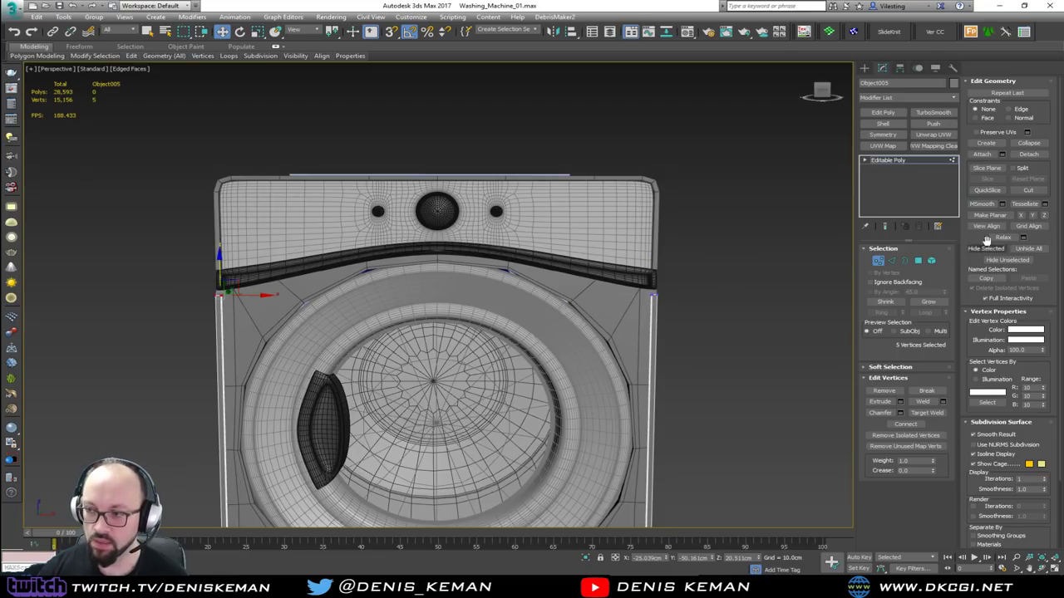
left_click(1045, 216)
left_click(878, 262)
left_click(730, 299)
Assign a new object colour to the frame and check it in shaded view.
key("F4")
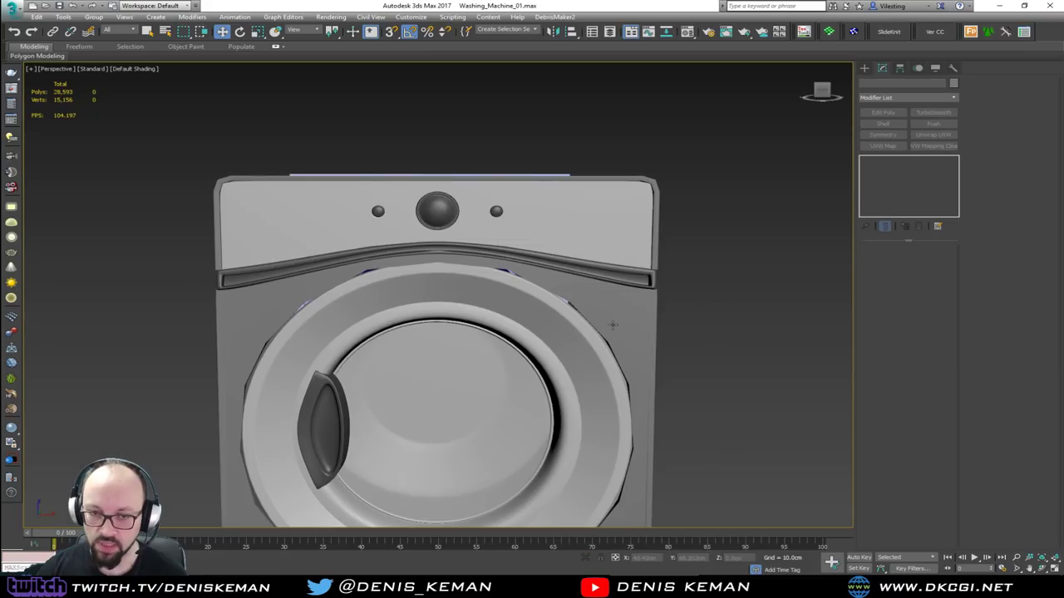
key("F4")
left_click(653, 320)
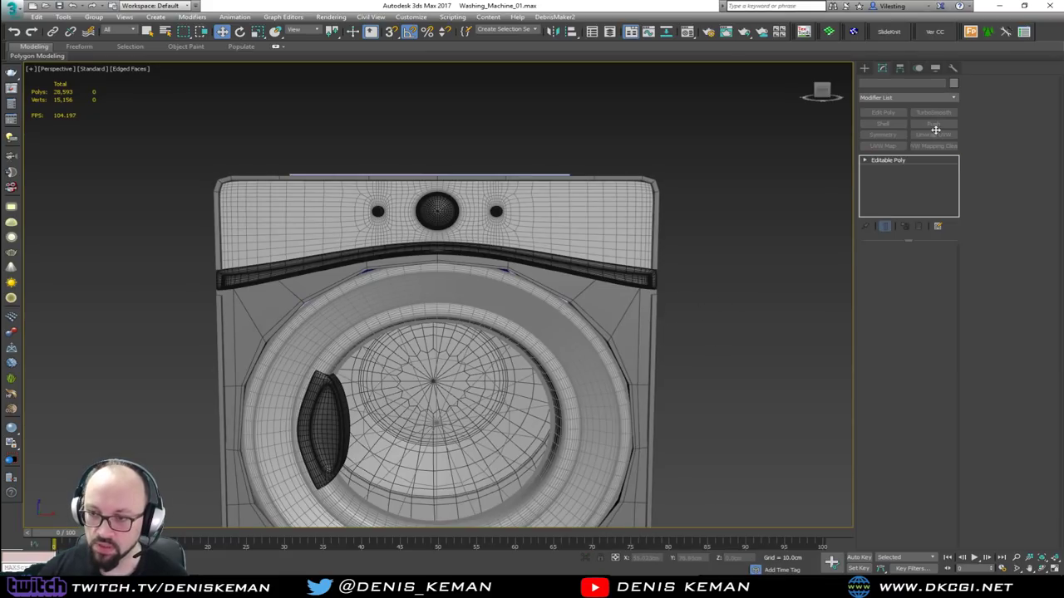
left_click(953, 83)
left_click(622, 231)
left_click(751, 262)
left_click(725, 305)
key("F4")
mouse_move(698, 312)
middle_mouse_down("alt")
mouse_move(643, 331)
mouse_move(596, 328)
mouse_move(607, 261)
mouse_move(620, 283)
mouse_move(600, 264)
middle_mouse_up("alt")
scroll(600, 264, "up", 5)
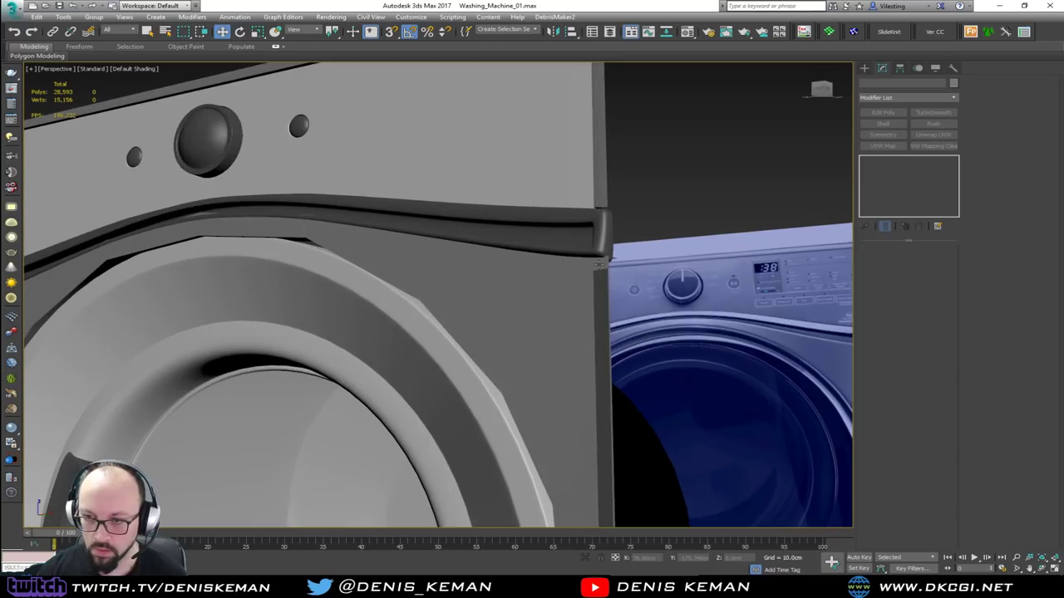
Extrude the frame's outer rear border edges about 1.39 cm backward along Y, leaving out the inner border edges.
key("F4")
left_click(604, 289)
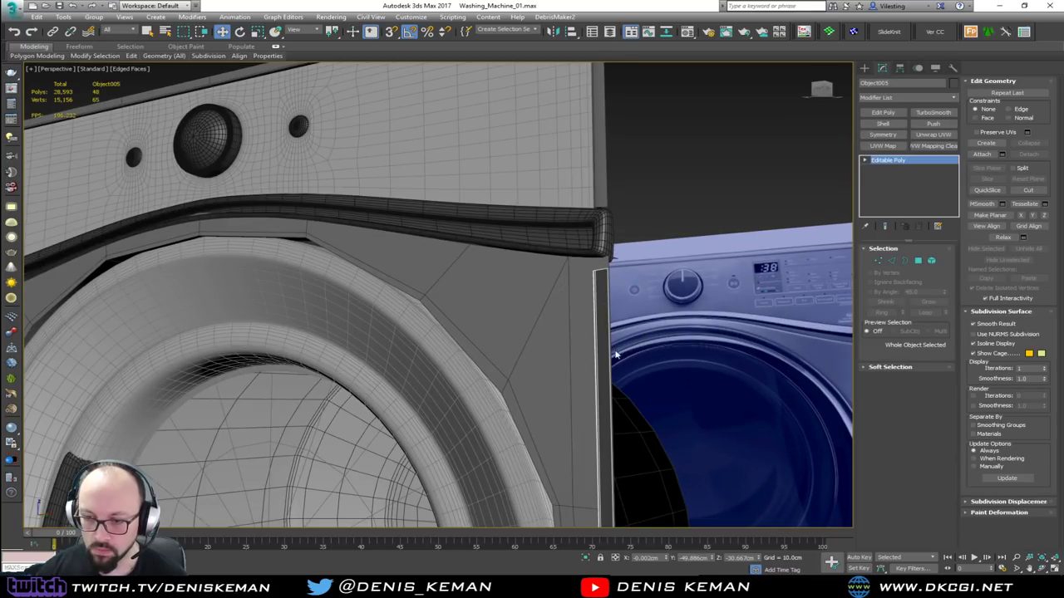
key("3")
middle_click_drag(608, 363, 253, 325, "alt")
scroll(146, 367, "up", 5)
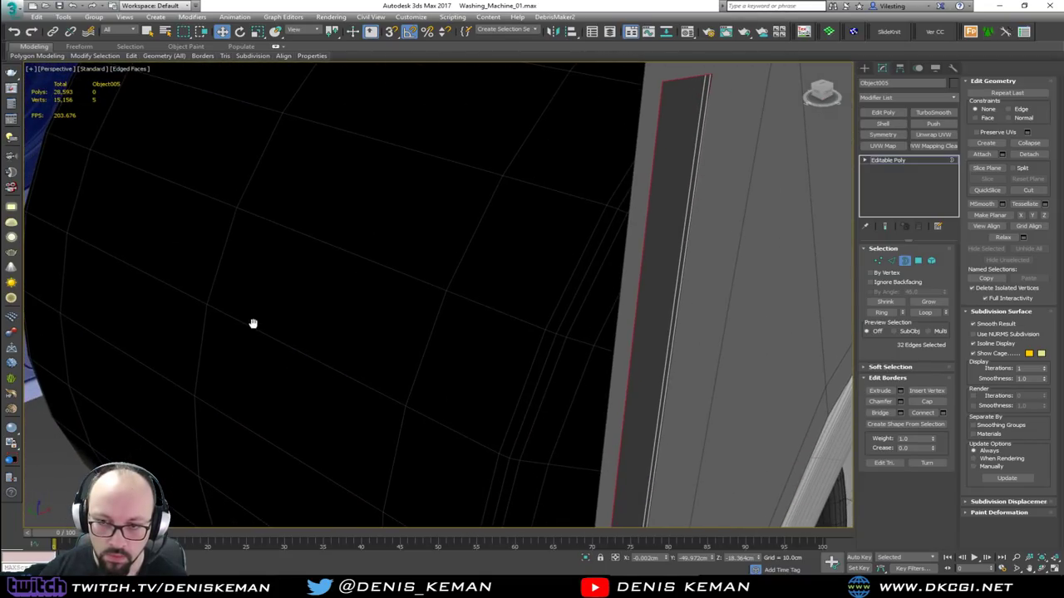
scroll(253, 325, "down", 5)
key("2")
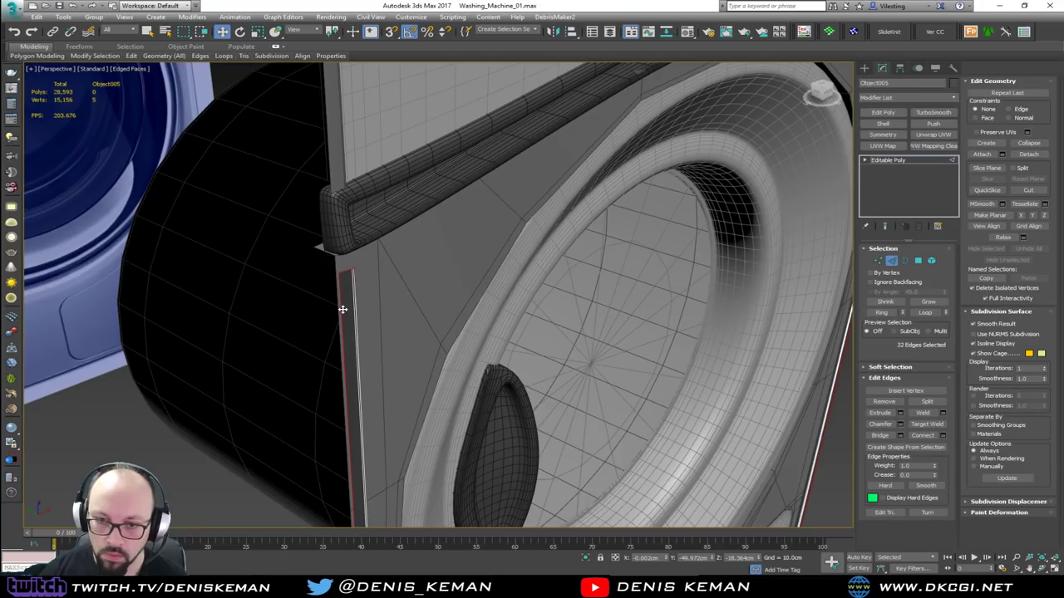
middle_click_drag(342, 310, 518, 433, "alt")
left_click_drag(545, 476, 542, 483, "shift")
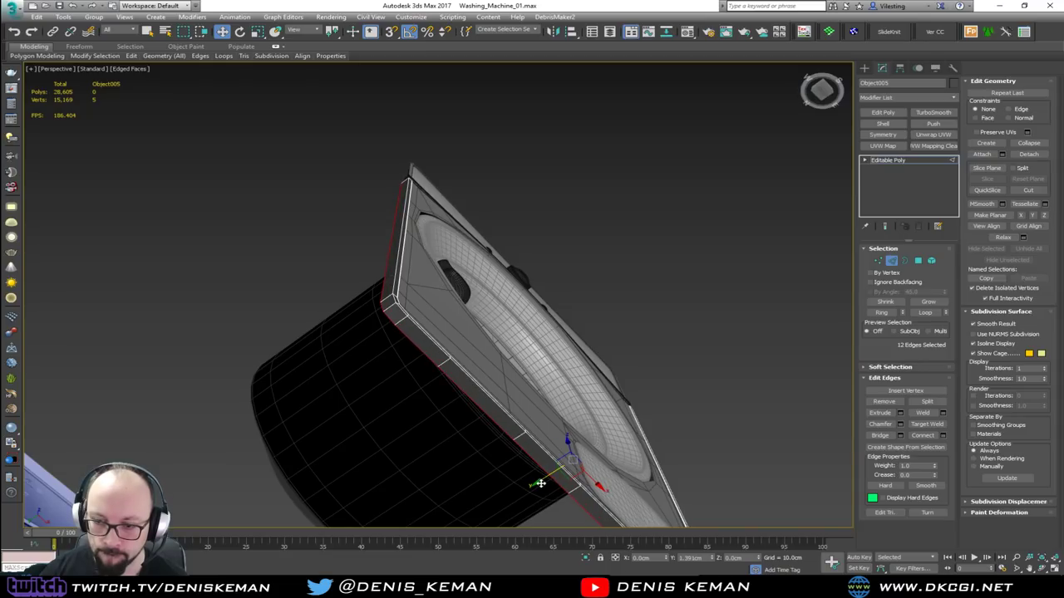
mouse_move(541, 483)
middle_mouse_down("alt")
mouse_move(536, 541)
mouse_move(541, 494)
middle_mouse_up("alt")
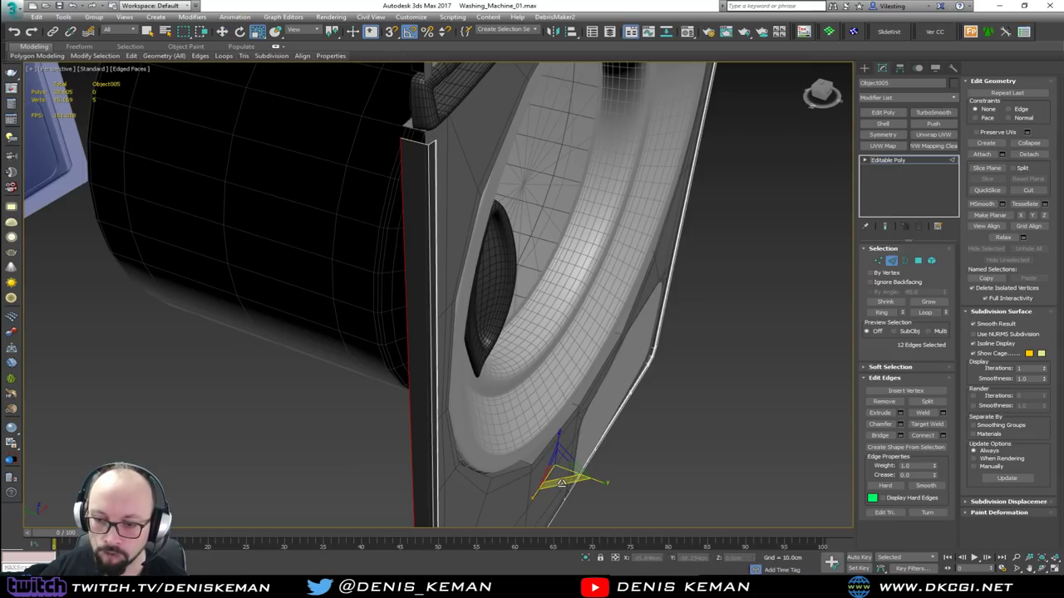
left_click(892, 261)
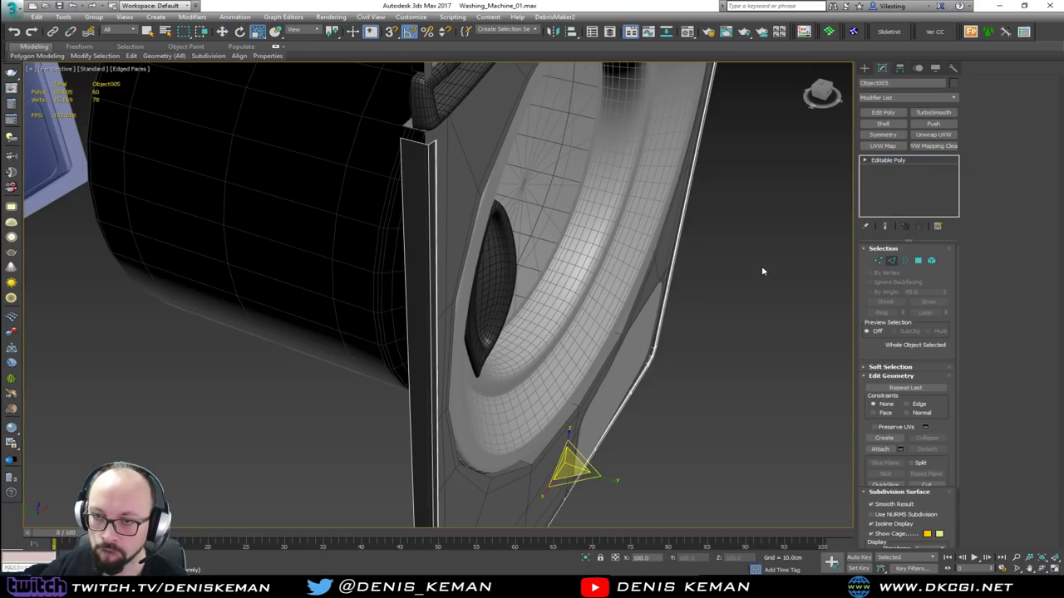
Apply a TurboSmooth modifier with 1 iteration to the frame and view it shaded.
left_click(757, 270)
left_click(423, 288)
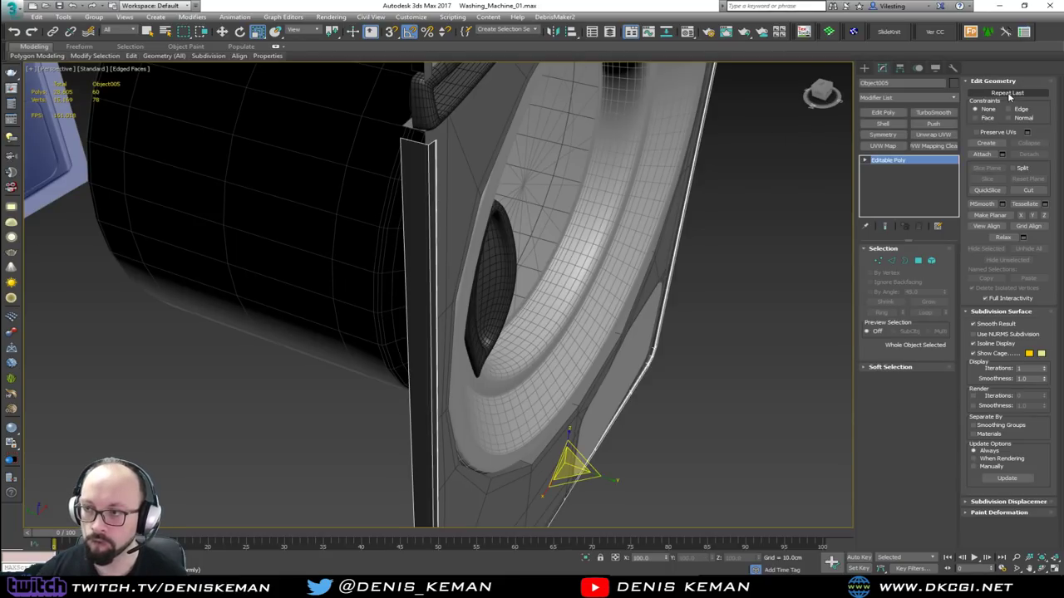
left_click(945, 114)
key("F4")
middle_click_drag(755, 250, 523, 178, "alt")
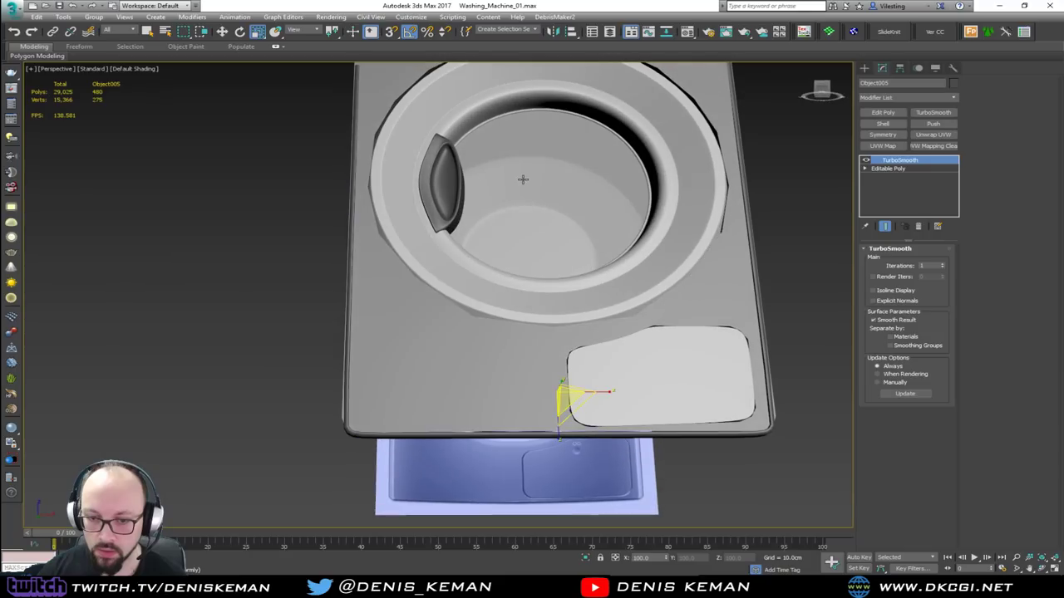
Turn on the front body's existing TurboSmooth modifier.
left_click(475, 340)
left_click(867, 160)
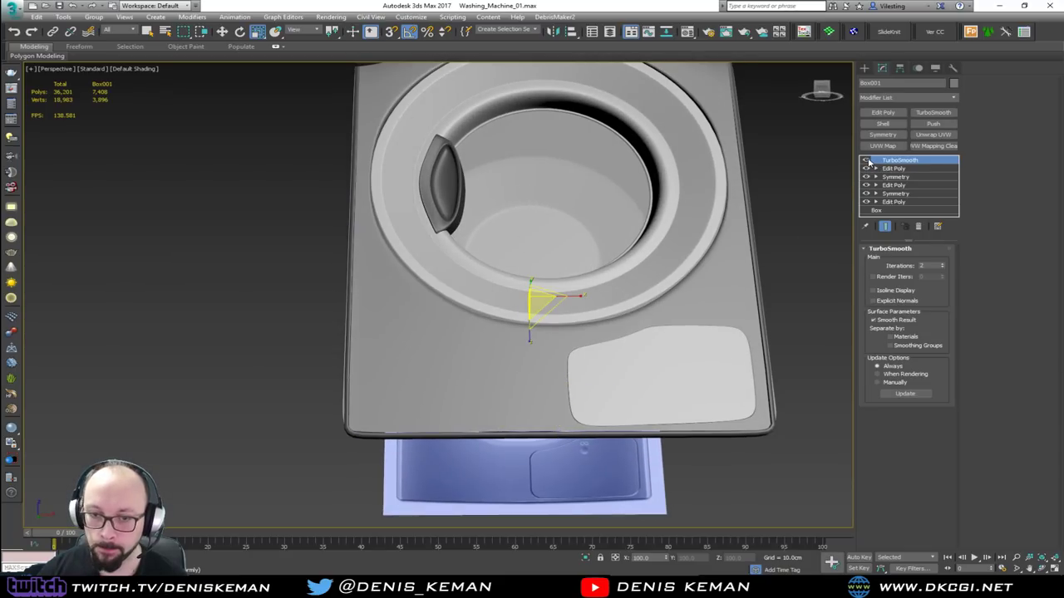
left_click(793, 317)
middle_click_drag(793, 316, 742, 371, "alt")
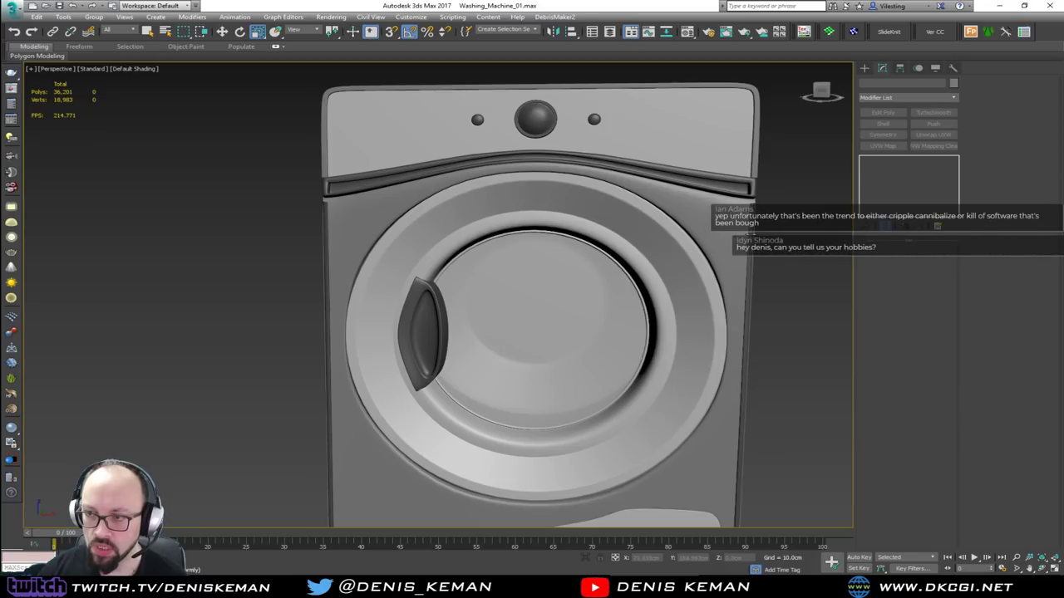
Insert a supporting edge loop lengthwise along the frame's outer side at its Editable Poly level, close to the corner edge.
left_click(729, 331)
scroll(740, 283, "up", 6)
key("F4")
middle_click_drag(750, 234, 683, 347)
scroll(717, 328, "up", 4)
left_click(904, 169)
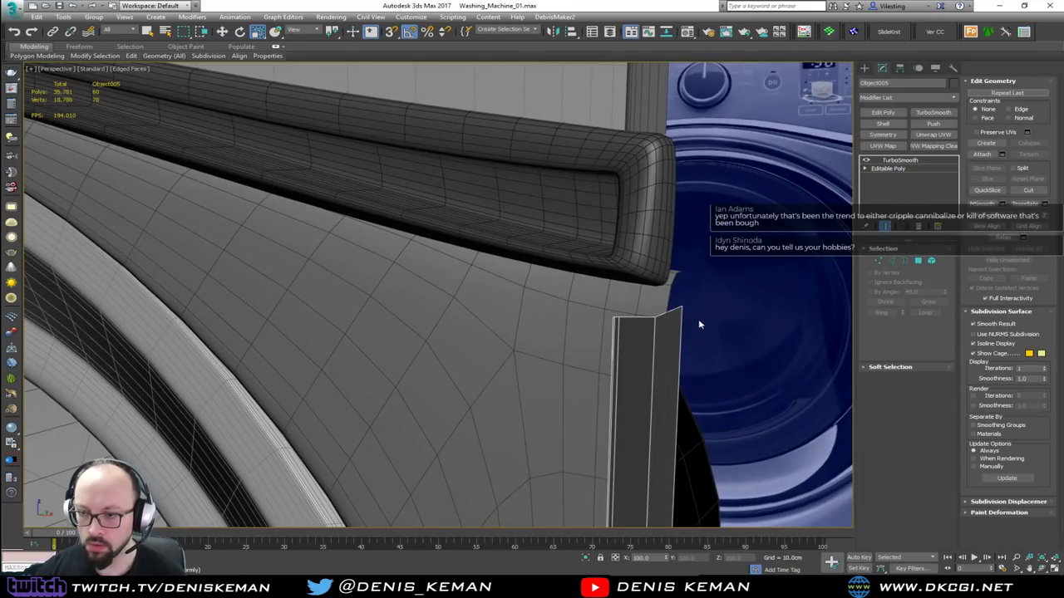
middle_click_drag(666, 329, 430, 238)
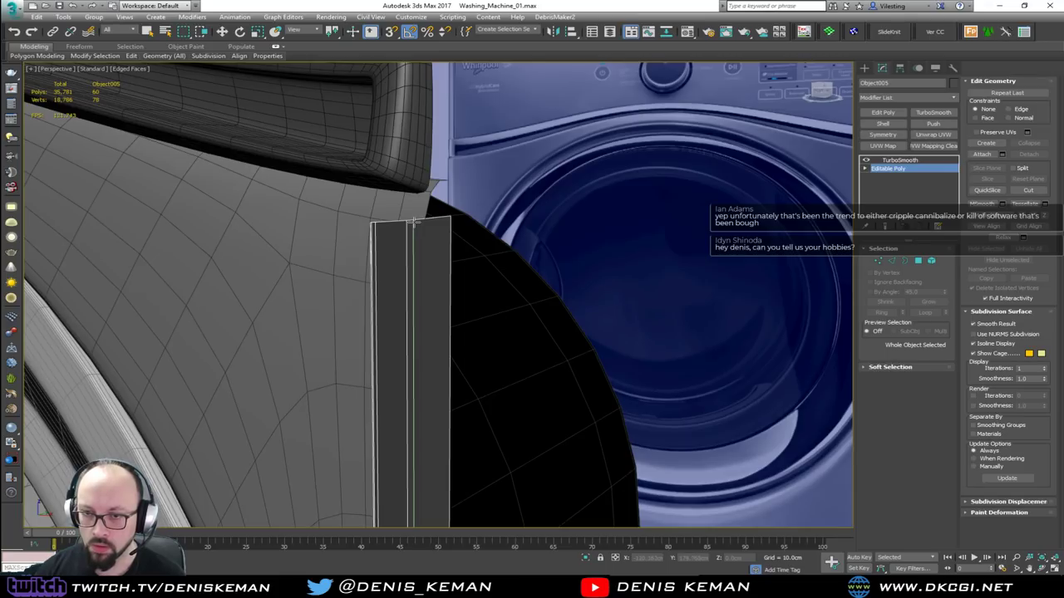
key("w")
Compare the frame's upper ends and side edges with the trim strip and reference image in the front view.
scroll(437, 258, "down", 5)
middle_click_drag(432, 278, 519, 296, "alt")
scroll(521, 270, "down", 1)
middle_click_drag(516, 245, 528, 294)
key("alt+w")
scroll(608, 252, "down", 2)
key("alt+w")
scroll(595, 260, "down", 3)
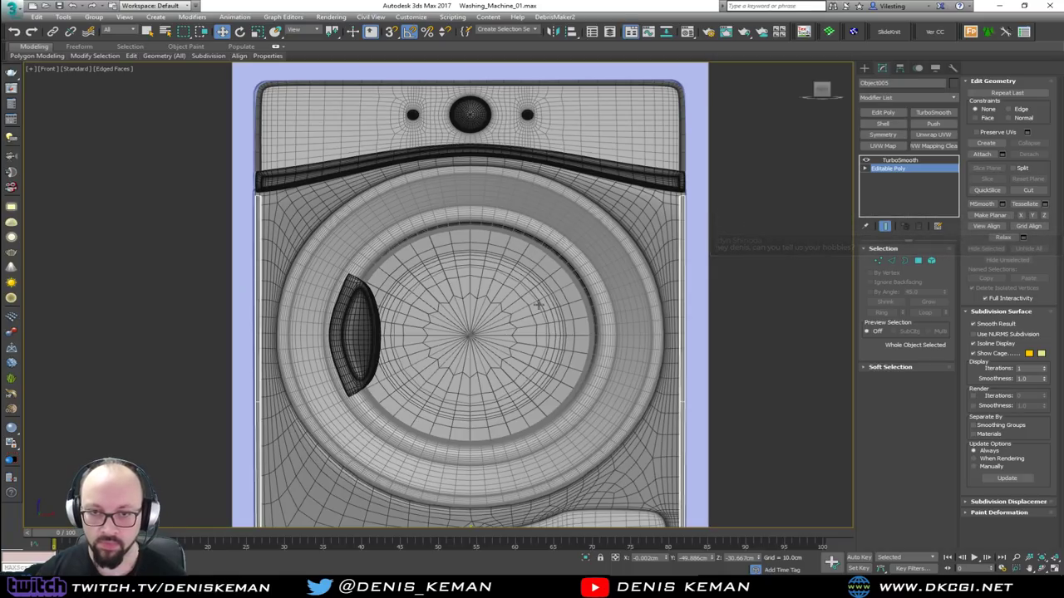
key("F4")
middle_click_drag(676, 199, 641, 210)
scroll(642, 210, "up", 4)
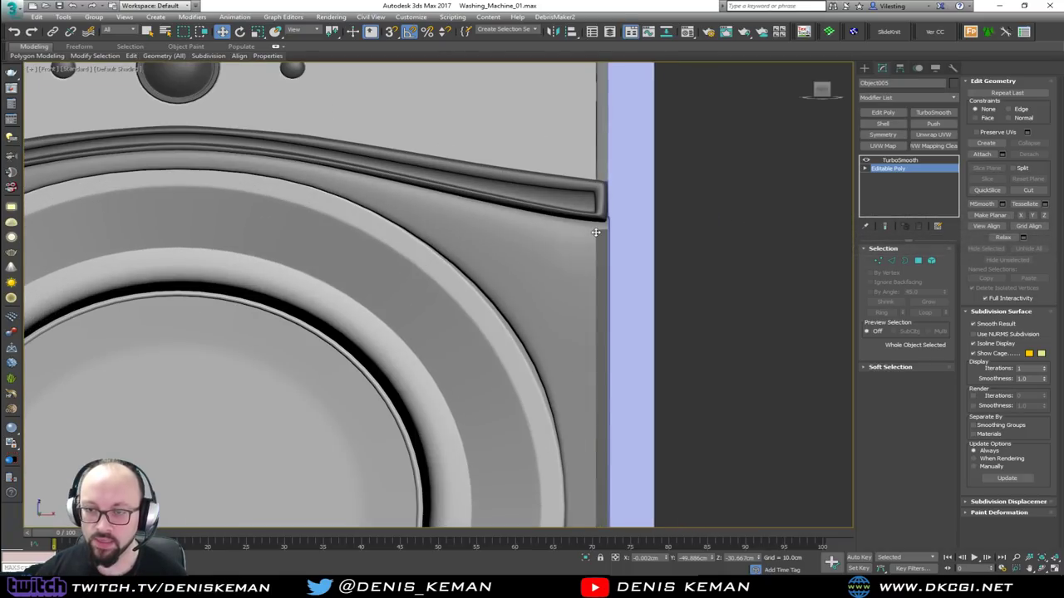
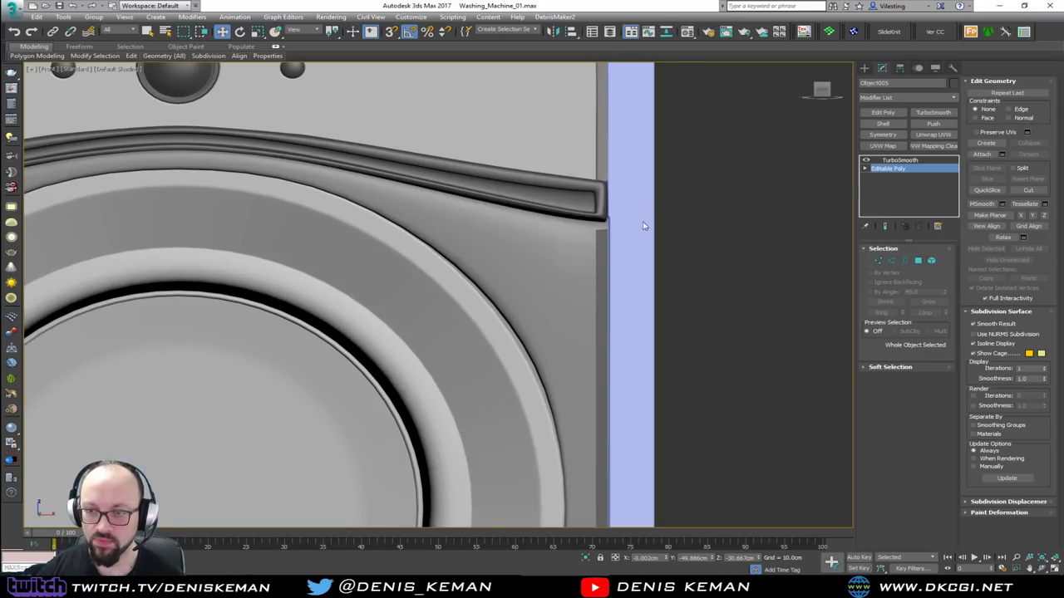
scroll(696, 280, "down", 8)
scroll(504, 273, "up", 5)
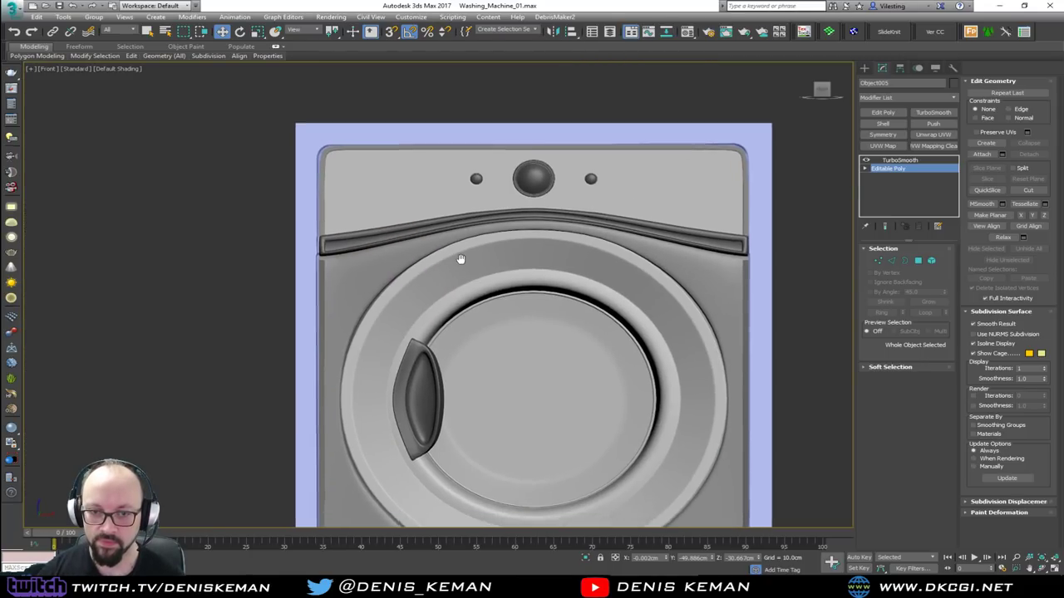
scroll(231, 259, "up", 3)
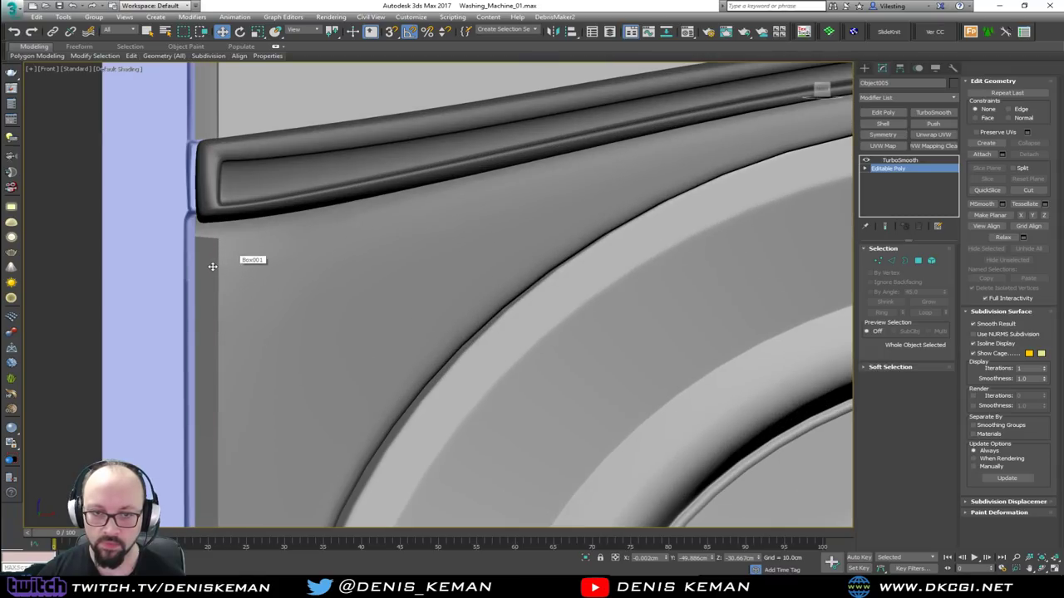
key("F4")
scroll(215, 272, "down", 6)
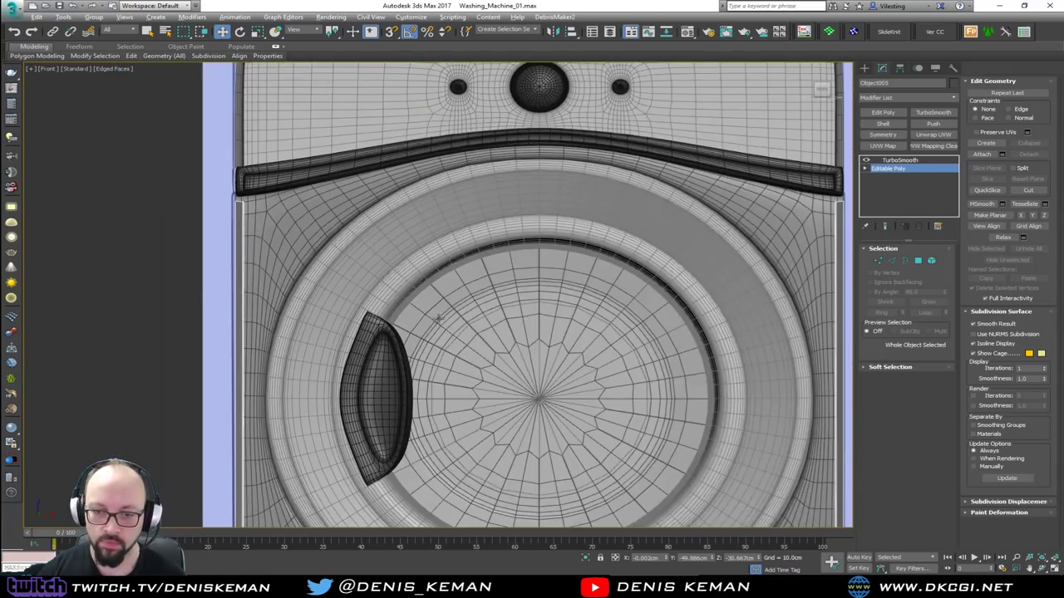
Return the frame to its TurboSmooth level, check the smoothed result in shaded perspective, and select the front body.
key("alt+w")
key("alt+w")
middle_click_drag(720, 391, 433, 262, "alt")
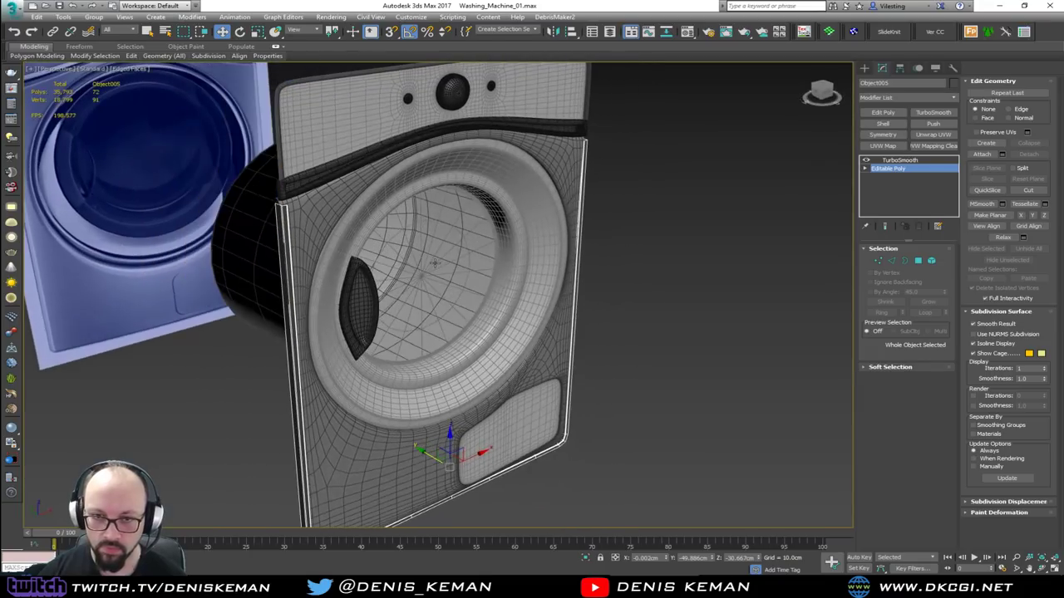
scroll(283, 211, "up", 4)
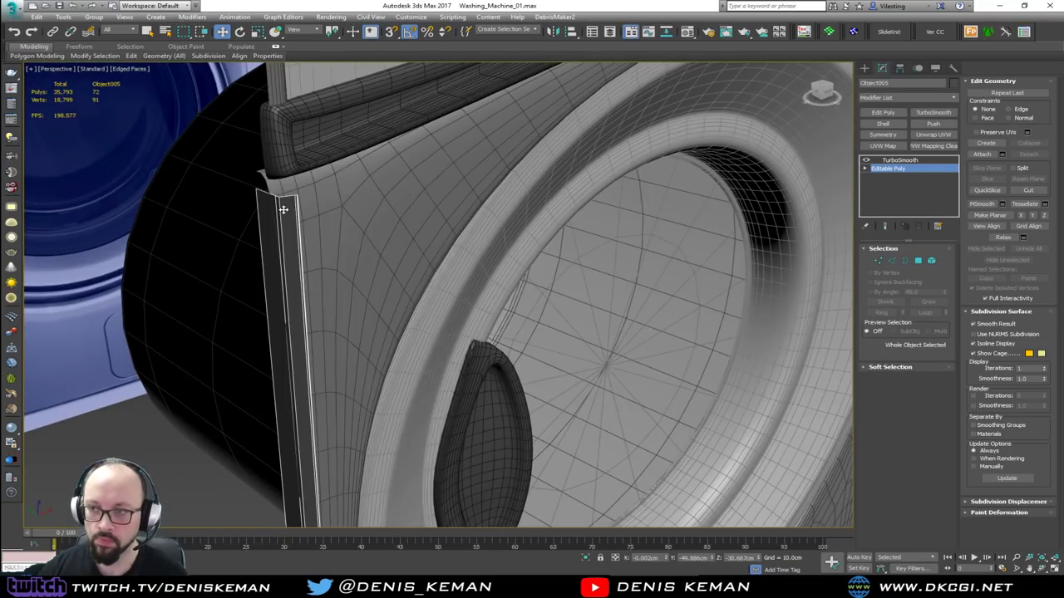
left_click(886, 160)
middle_click_drag(474, 235, 476, 151)
scroll(466, 209, "down", 2)
key("F4")
scroll(486, 240, "down", 2)
middle_click_drag(496, 211, 468, 419, "alt")
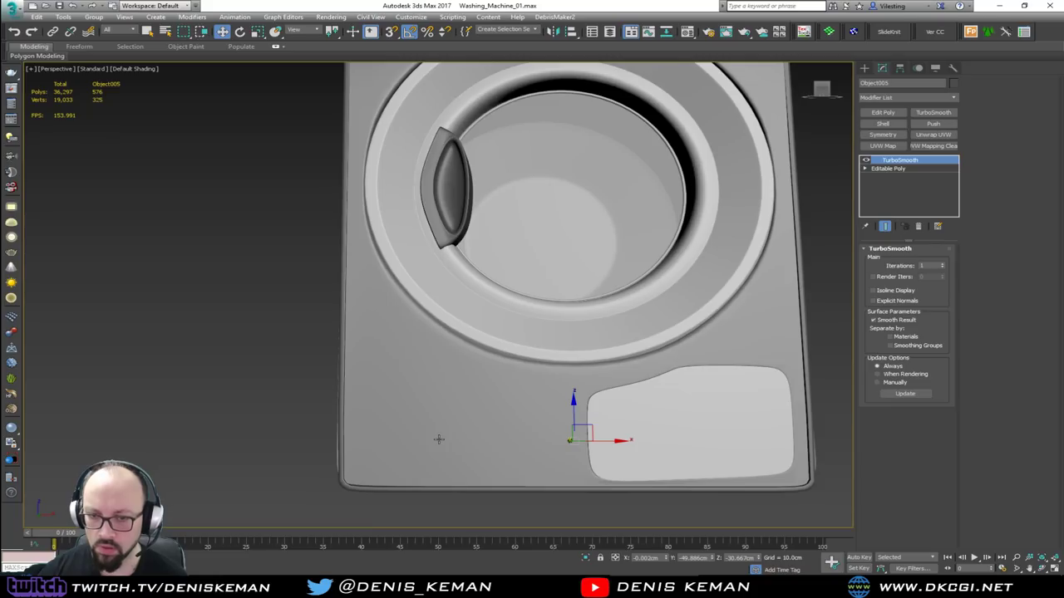
left_click(438, 439)
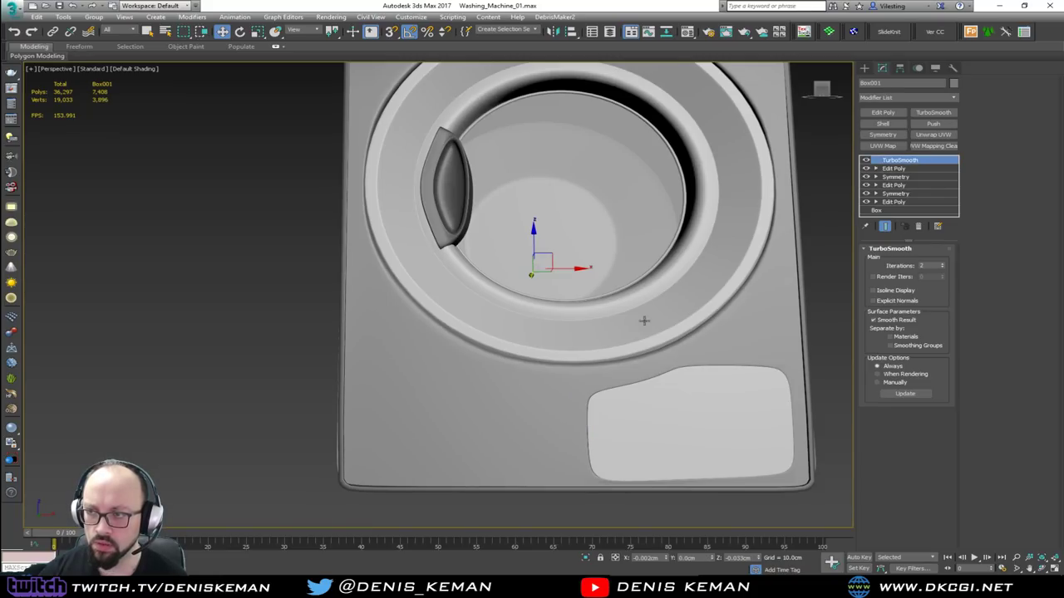
Shift the vertices on the lower part of the front body's left side edge slightly inward at its Edit Poly level.
left_click(894, 169)
key("F4")
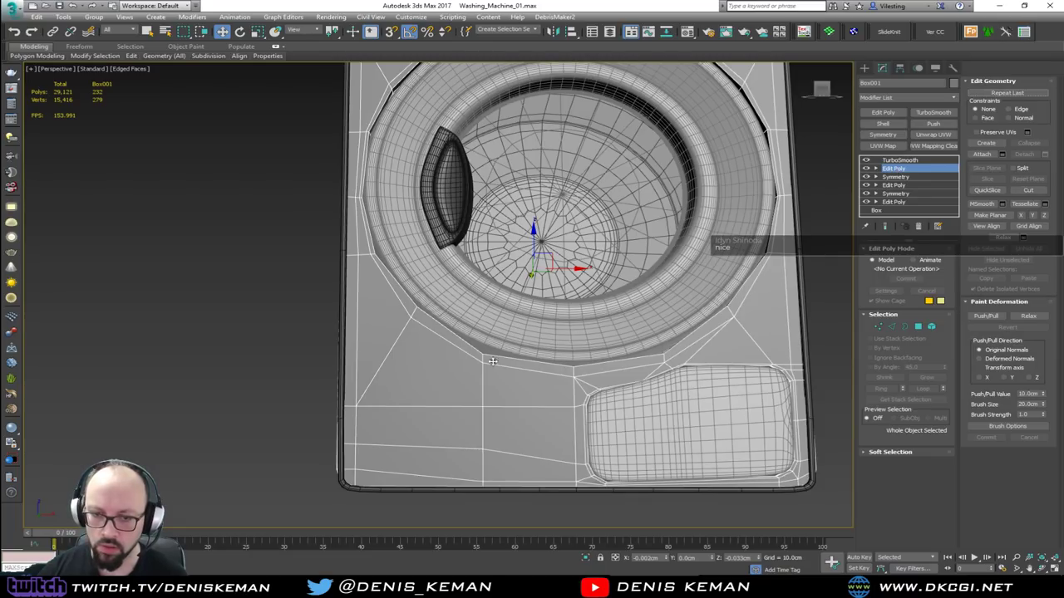
key("1")
left_click_drag(312, 371, 346, 489)
left_click_drag(369, 451, 372, 451)
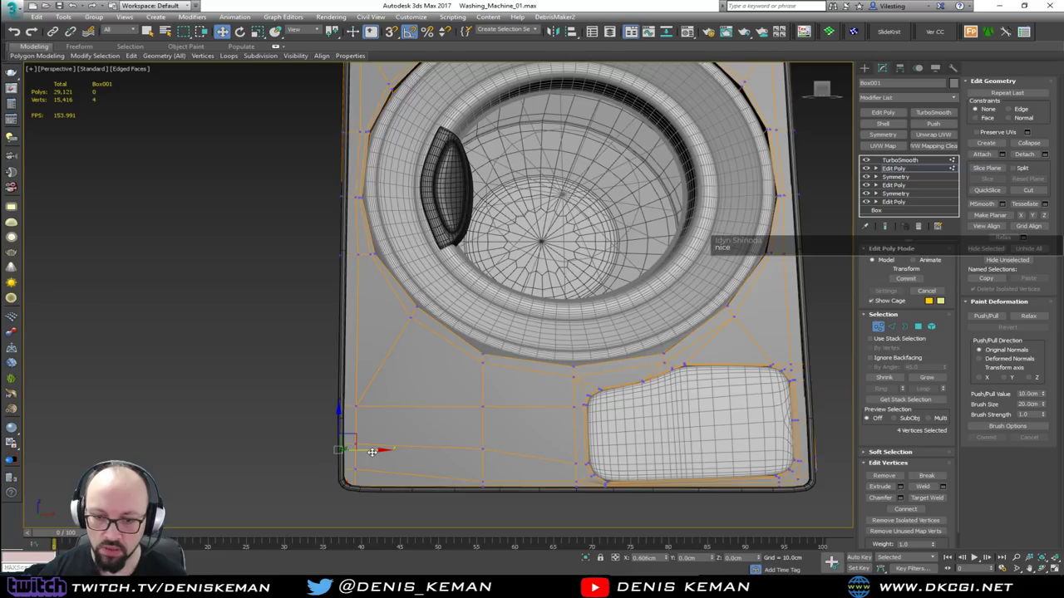
Nudge the vertices on the upper part of the front body's left side edge slightly inward in the front view.
middle_click_drag(371, 452, 238, 435)
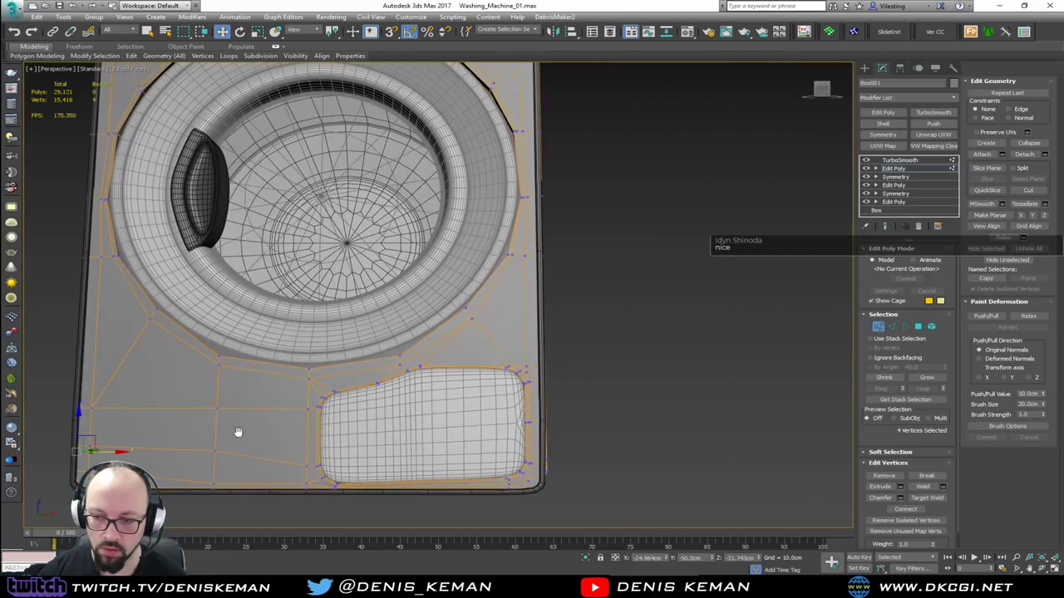
key("alt+w")
middle_click(610, 221)
key("z")
key("alt+w")
middle_click_drag(610, 219, 511, 260)
scroll(549, 228, "down", 2)
scroll(511, 261, "down", 5)
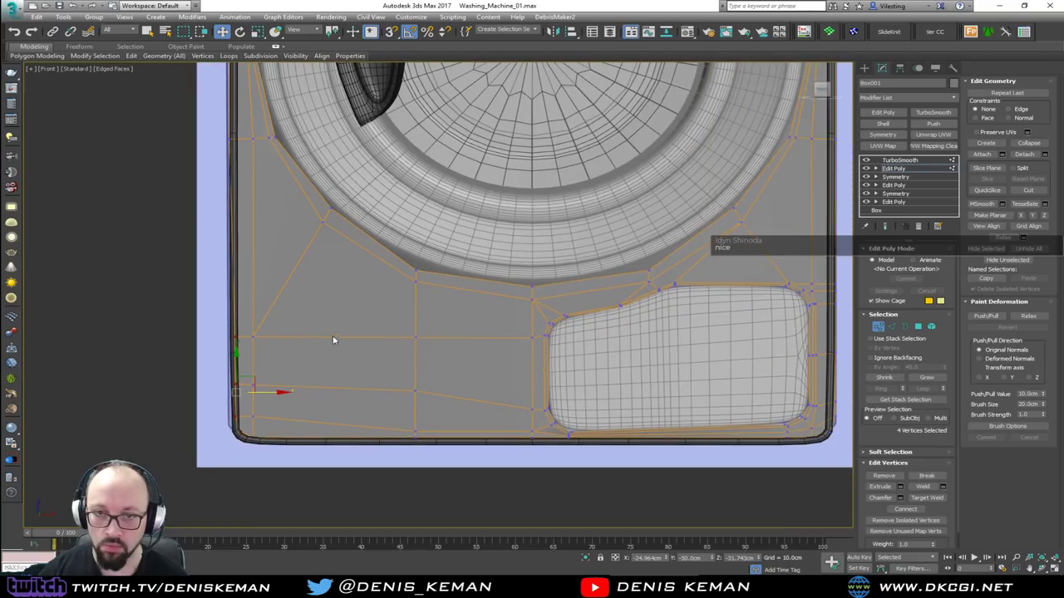
middle_click_drag(253, 164, 399, 356)
scroll(389, 336, "up", 2)
middle_click_drag(357, 199, 379, 349)
scroll(378, 347, "down", 4)
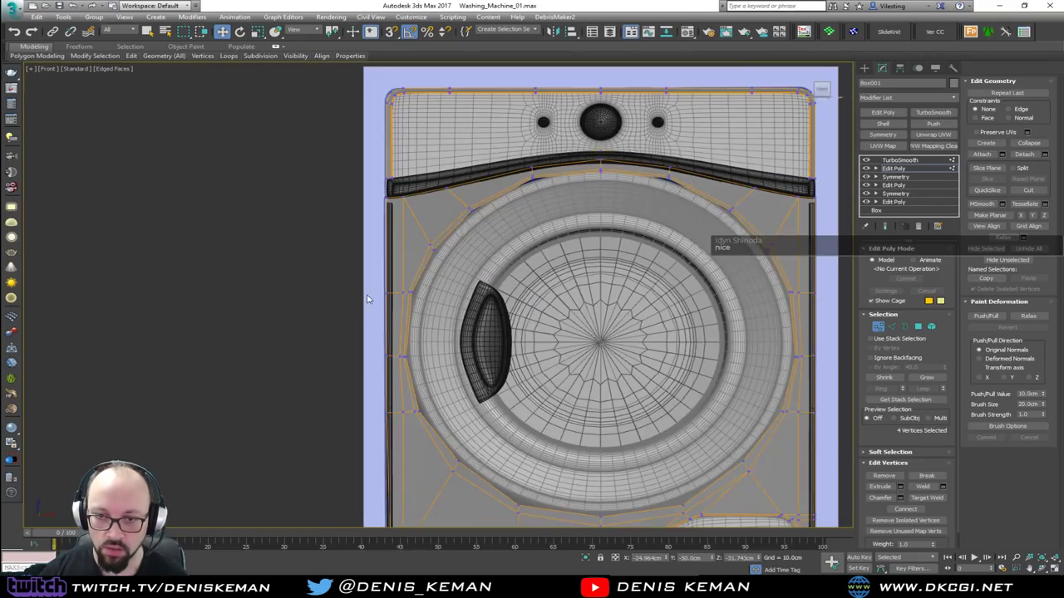
left_click_drag(379, 198, 399, 428)
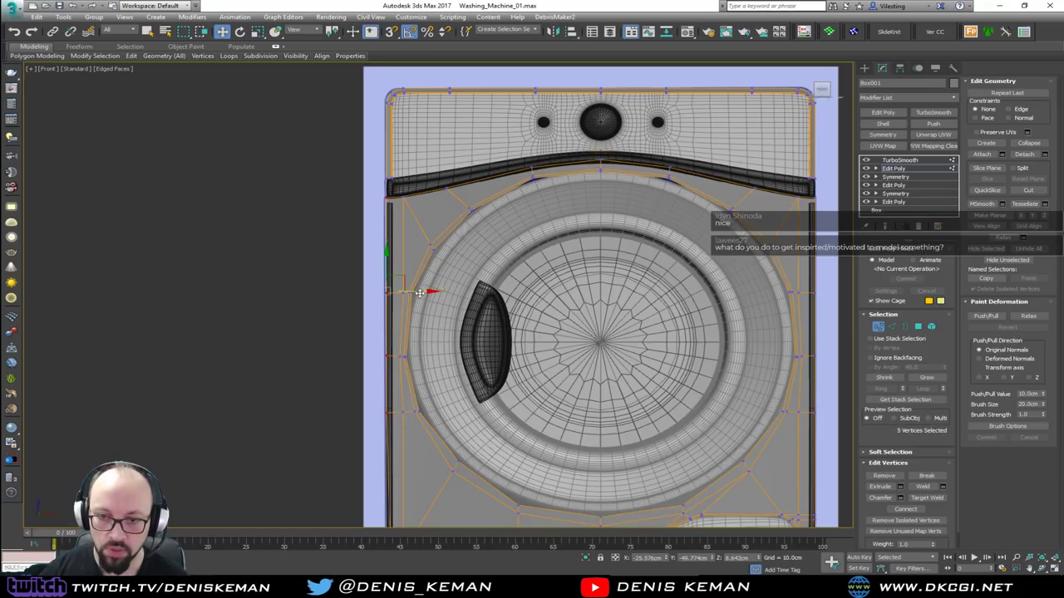
left_click_drag(422, 290, 424, 290)
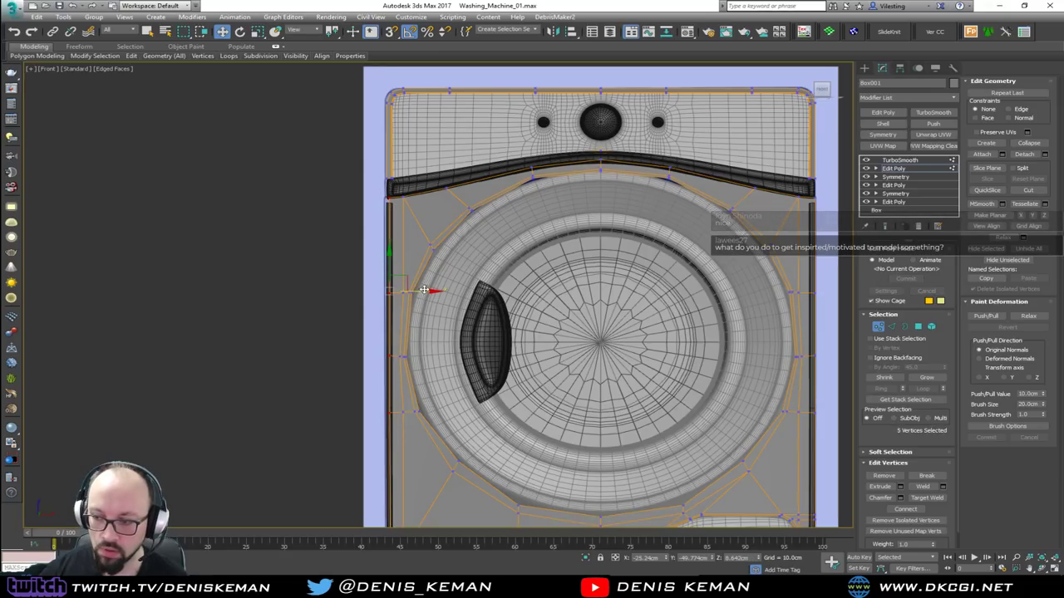
Move the vertices on the lower part of the front body's right side edge slightly inward to sit within the frame.
middle_click_drag(470, 336, 410, 337)
middle_click_drag(538, 384, 462, 301)
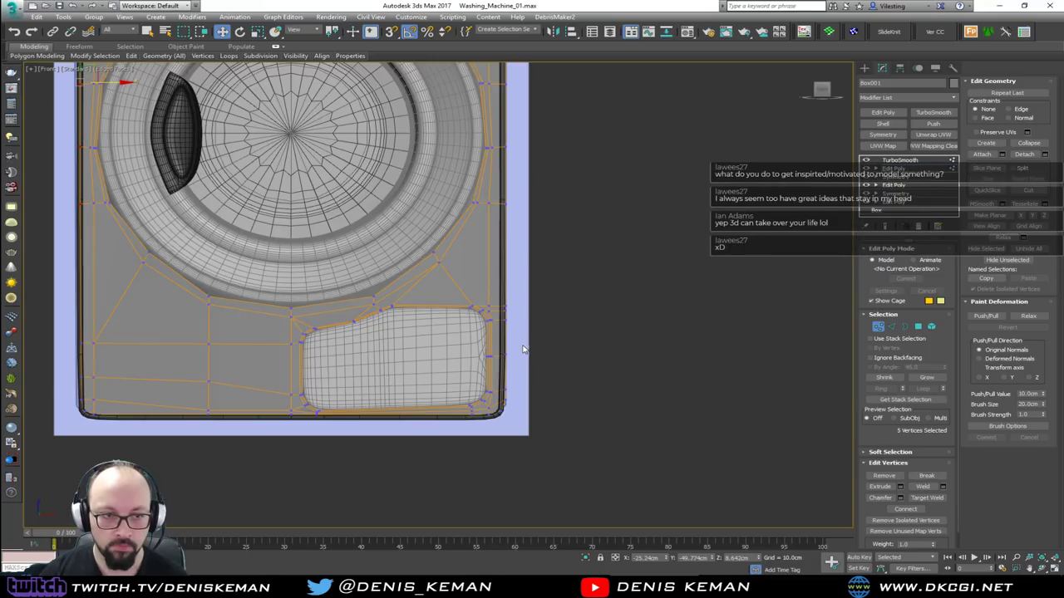
left_click_drag(495, 401, 501, 412, "ctrl")
scroll(509, 376, "up", 5)
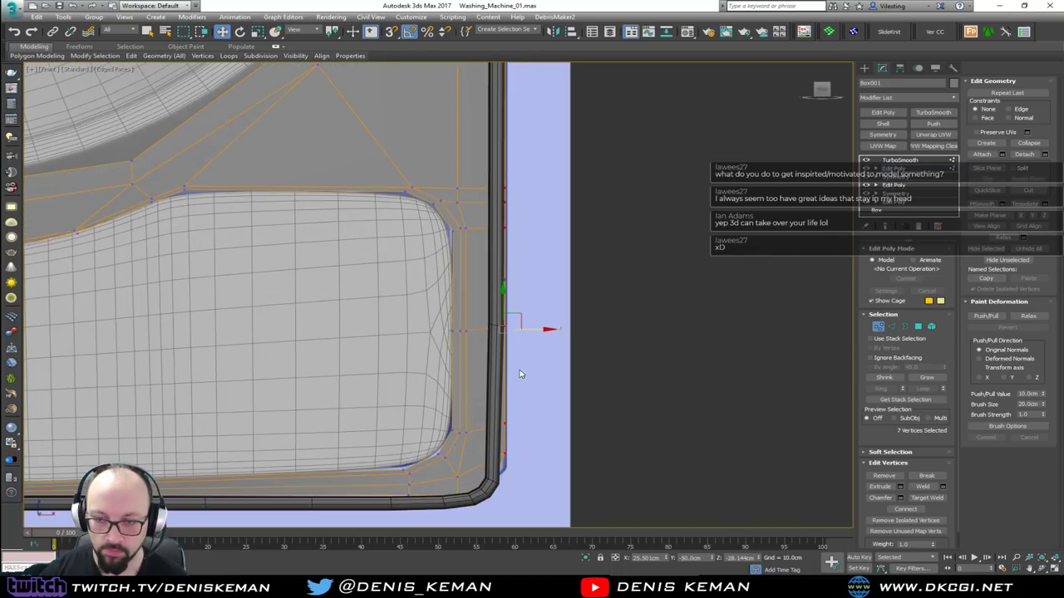
left_click_drag(534, 331, 519, 332)
Move the vertices on the upper part of the front body's right side edge slightly inward and finish the vertex editing.
scroll(534, 181, "down", 4)
middle_click_drag(533, 141, 525, 319)
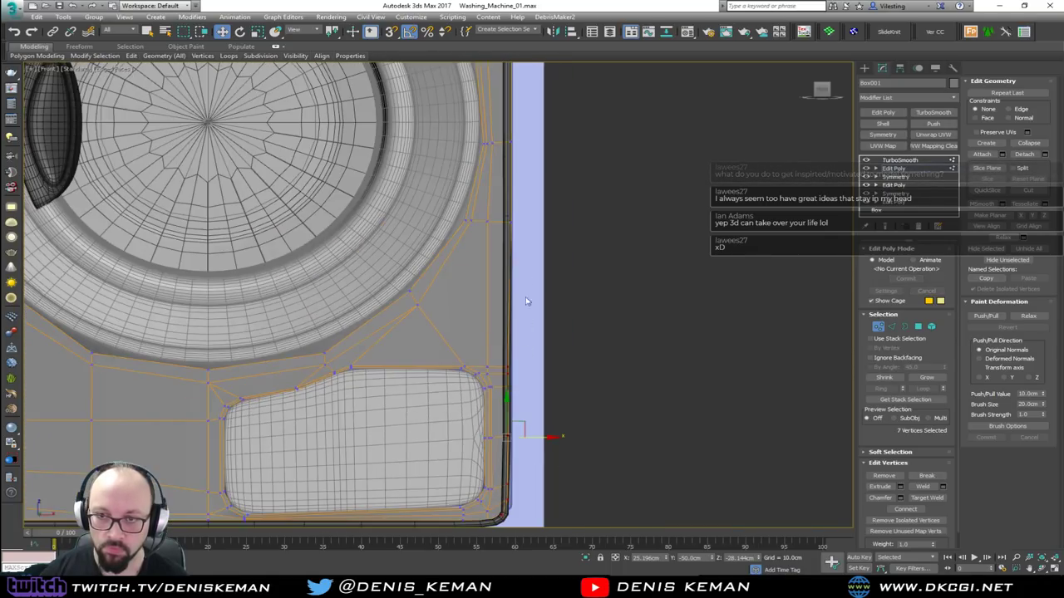
middle_click_drag(528, 214, 525, 323)
middle_click_drag(540, 169, 542, 270)
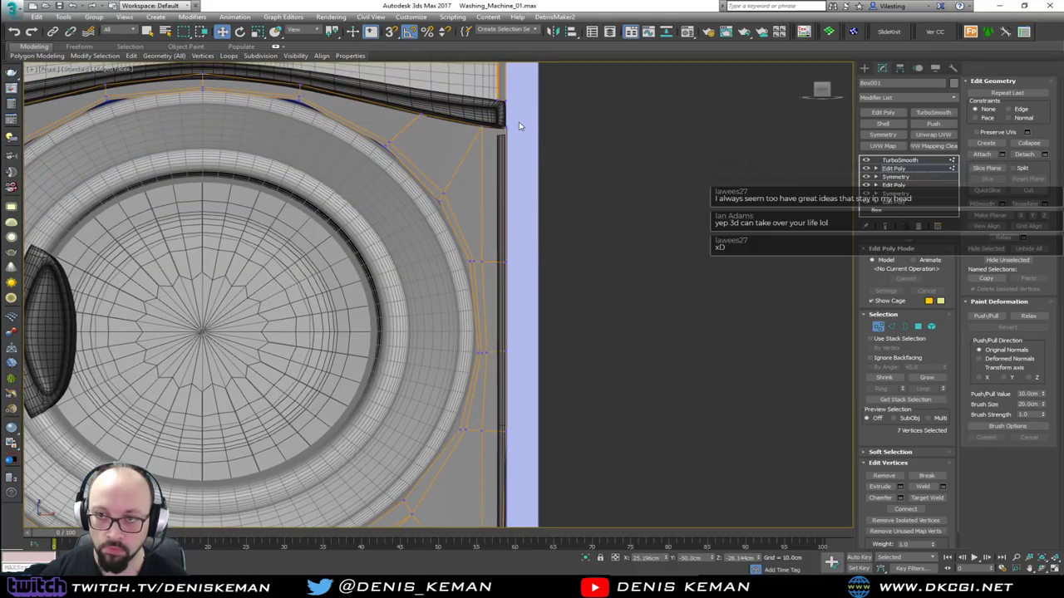
left_click_drag(516, 318, 499, 455)
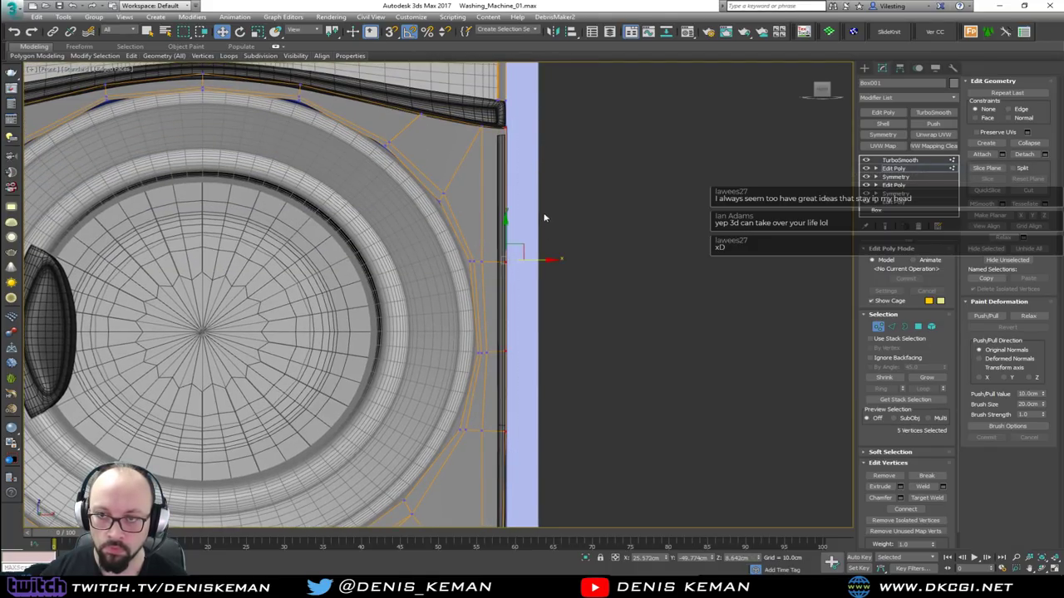
left_click_drag(536, 258, 532, 259)
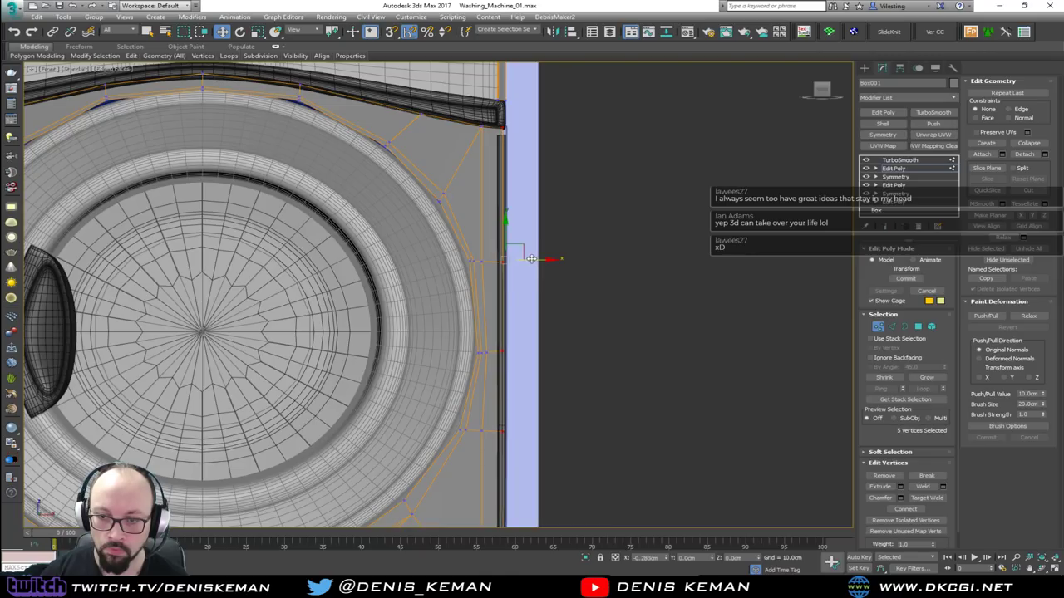
left_click(878, 327)
left_click(626, 249)
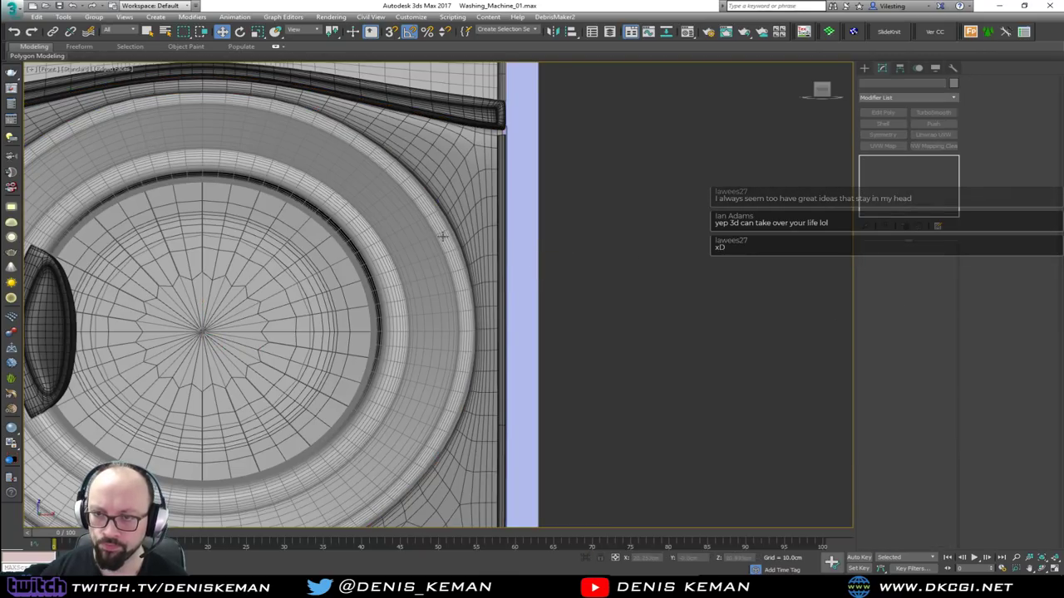
Check the front body's side edges against the frame and trim strip in shaded front and perspective views.
scroll(445, 236, "down", 4)
key("F4")
scroll(514, 220, "up", 1)
scroll(505, 218, "down", 2)
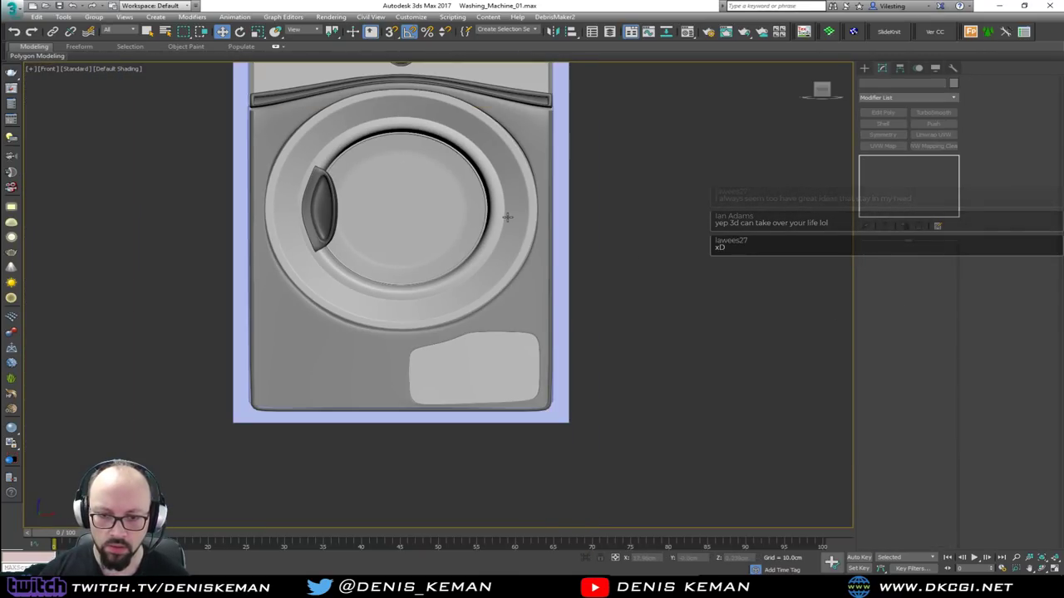
key("alt+w")
middle_click(646, 363)
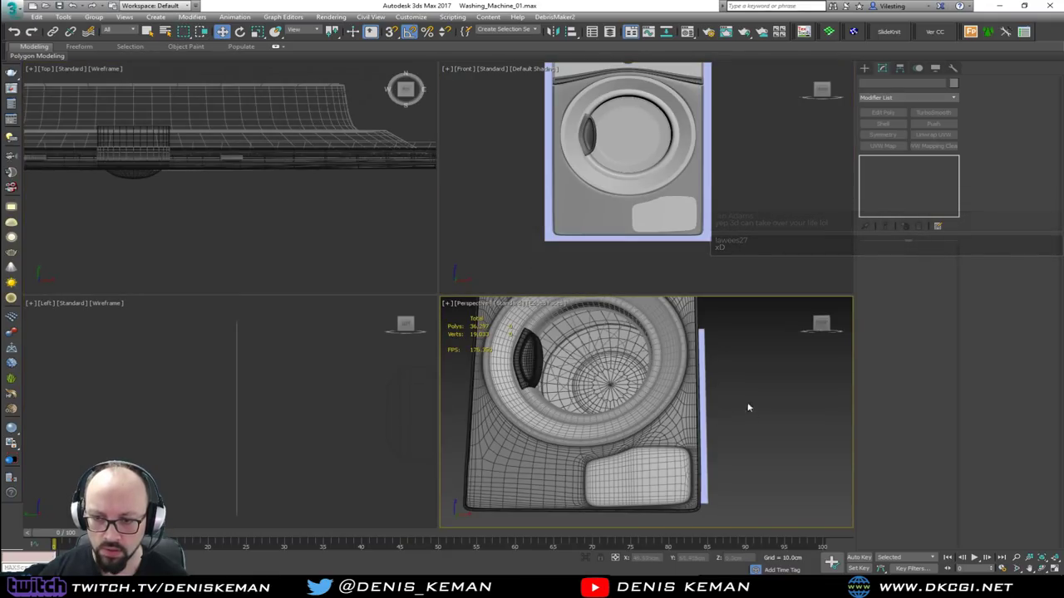
key("alt+w")
middle_click_drag(544, 242, 495, 280, "alt")
scroll(478, 305, "down", 2)
mouse_move(459, 188)
middle_mouse_down()
mouse_move(479, 305)
mouse_move(458, 266)
mouse_move(512, 248)
middle_mouse_up()
key("F4")
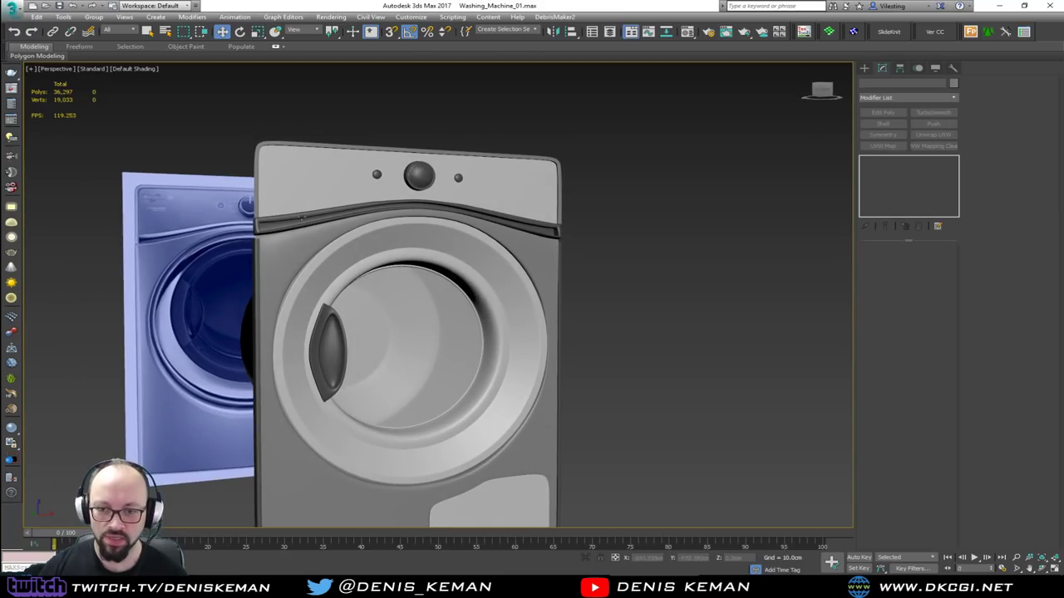
middle_click_drag(435, 196, 456, 218, "alt")
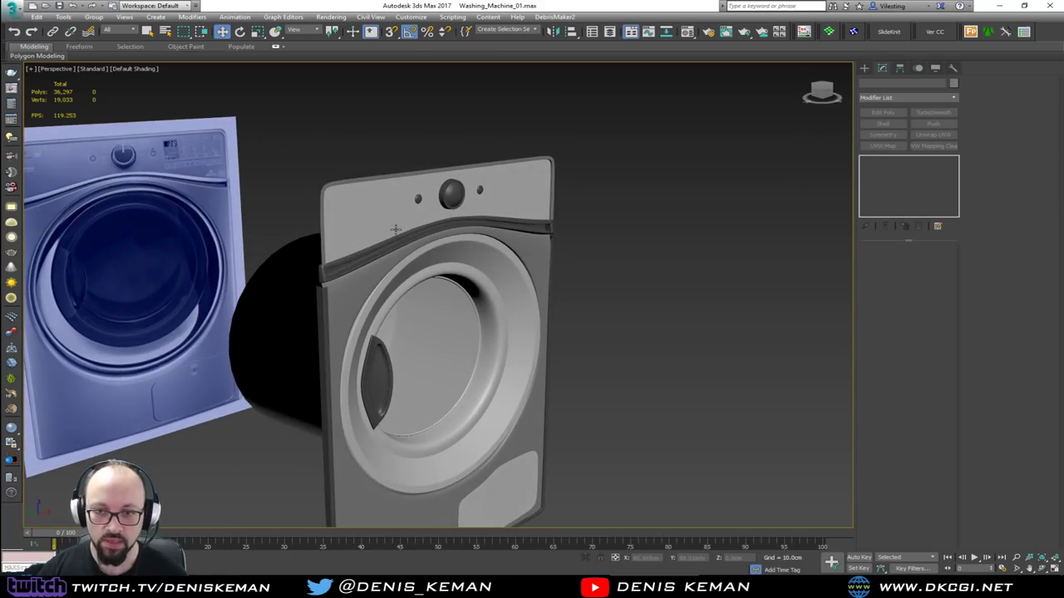
Turn off the front body's TurboSmooth and extend the outer edges around its upper panel backward about 46 cm at the Edit Poly level.
key("F4")
scroll(345, 209, "up", 3)
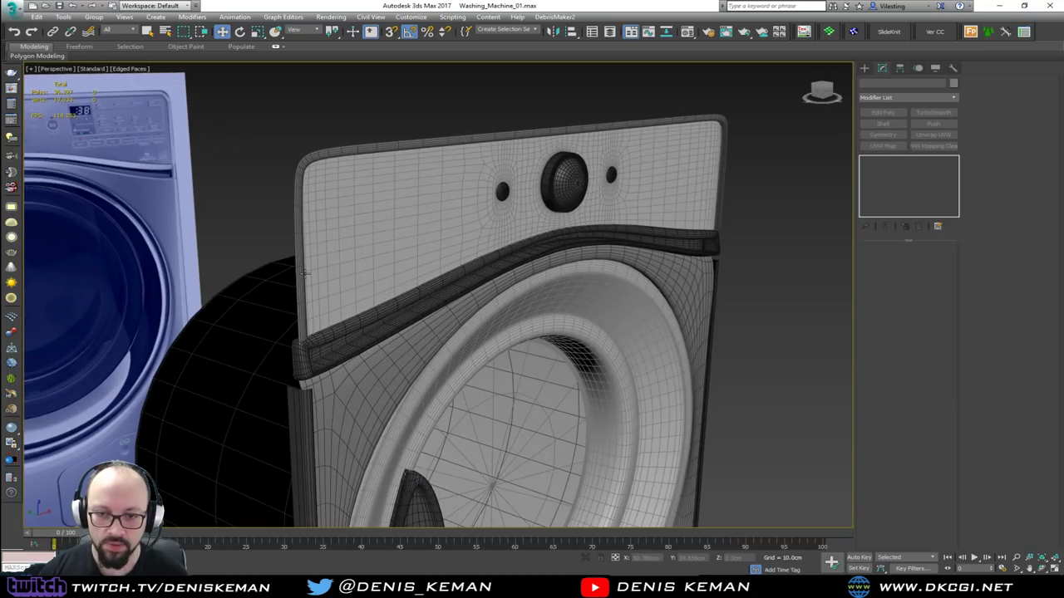
left_click(301, 282)
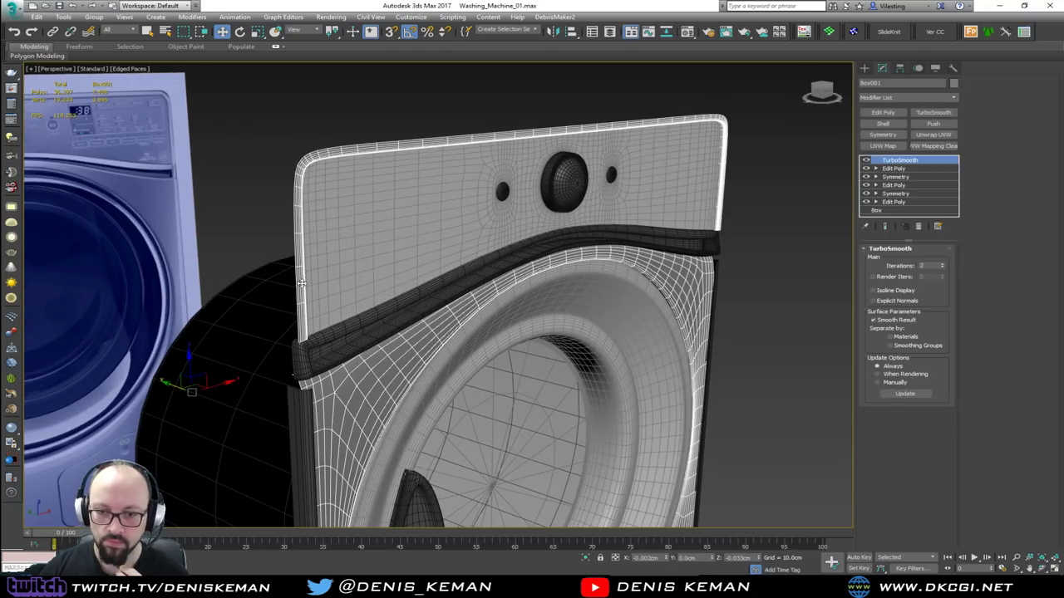
left_click(867, 161)
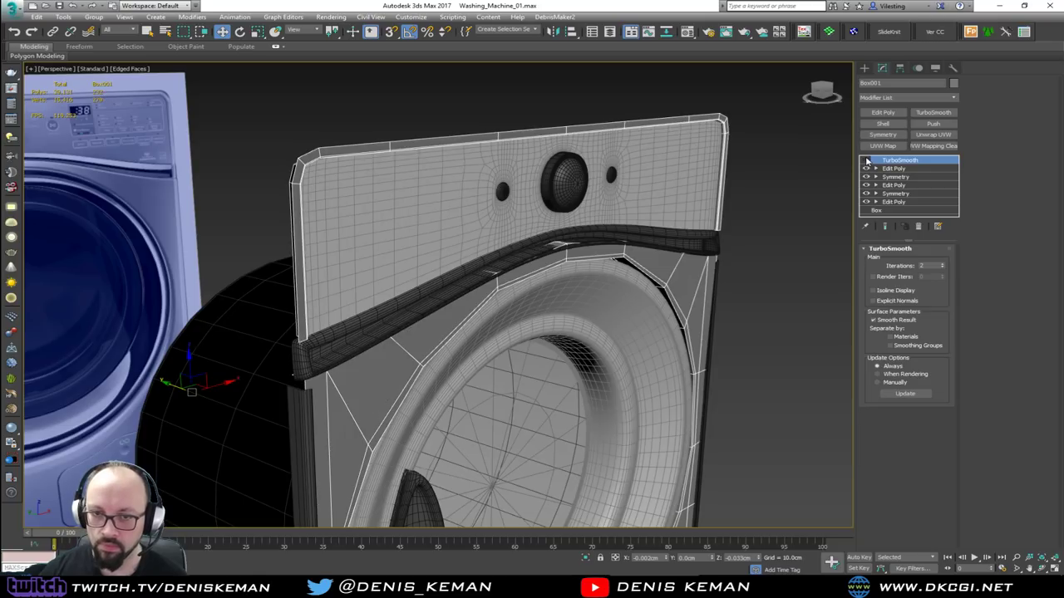
left_click(896, 168)
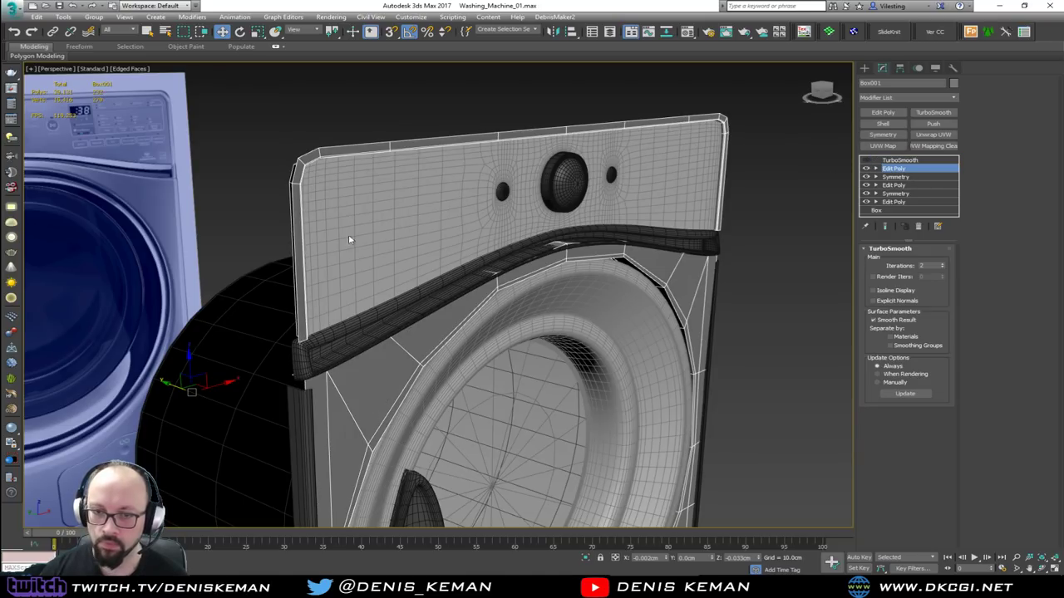
key("2")
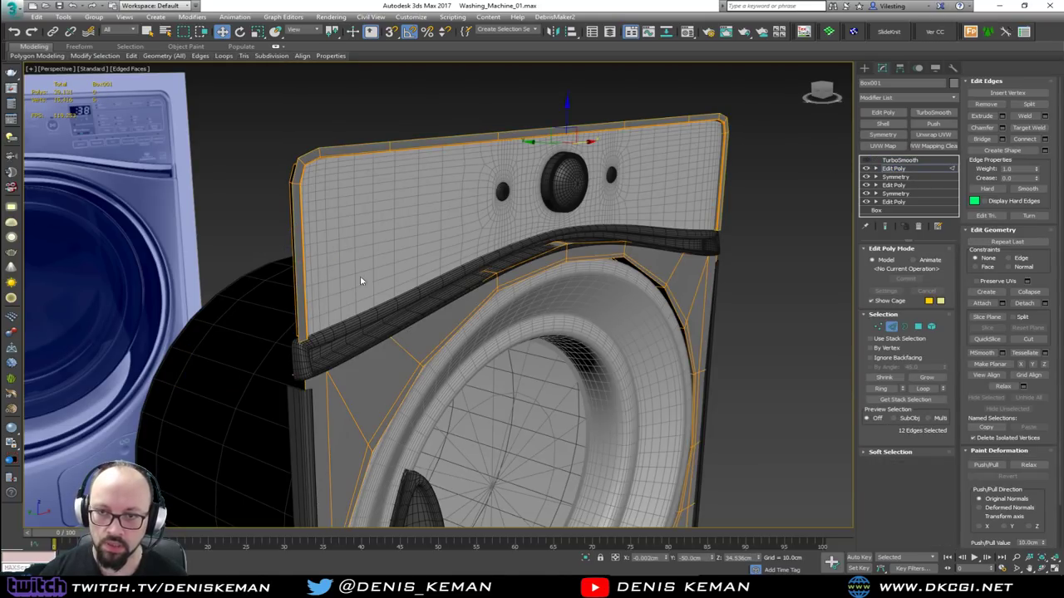
scroll(528, 224, "down", 3)
middle_click_drag(528, 224, 566, 262)
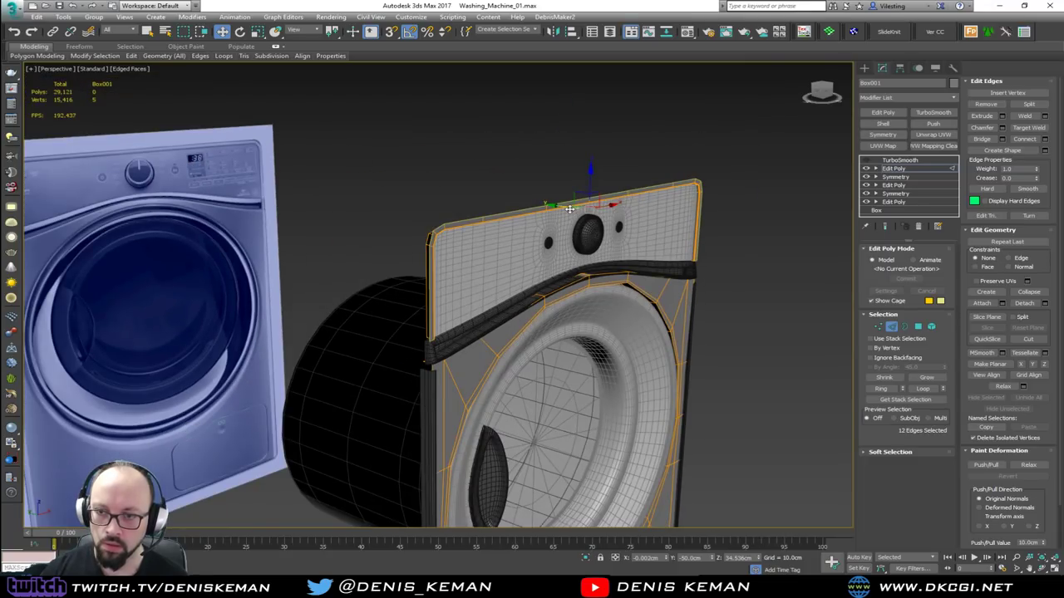
left_click_drag(570, 209, 292, 187, "shift")
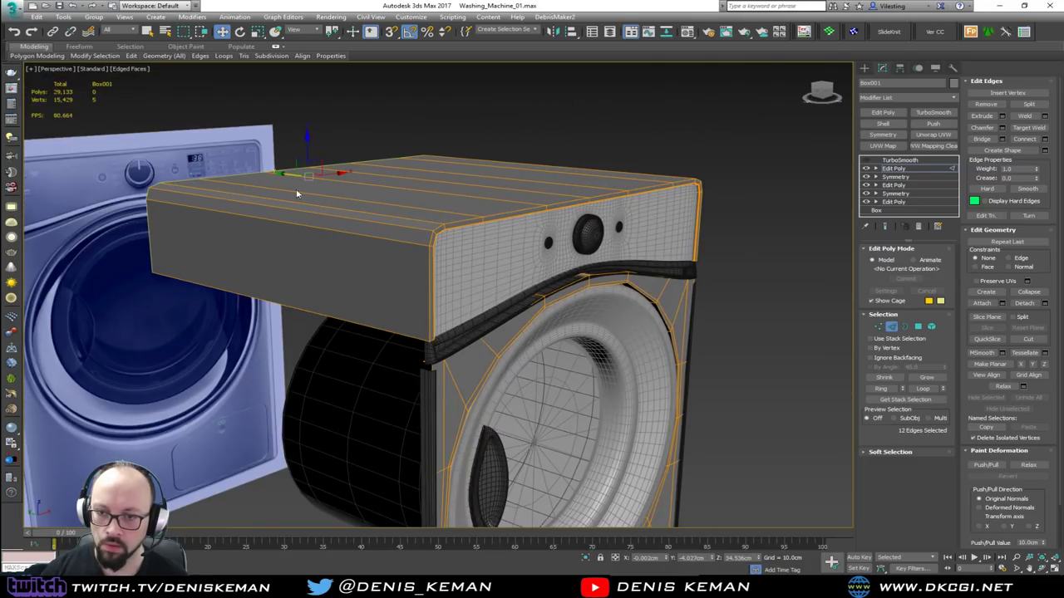
Detach the newly extended top and side polygons from the front body as a separate object.
left_click(917, 327, "ctrl")
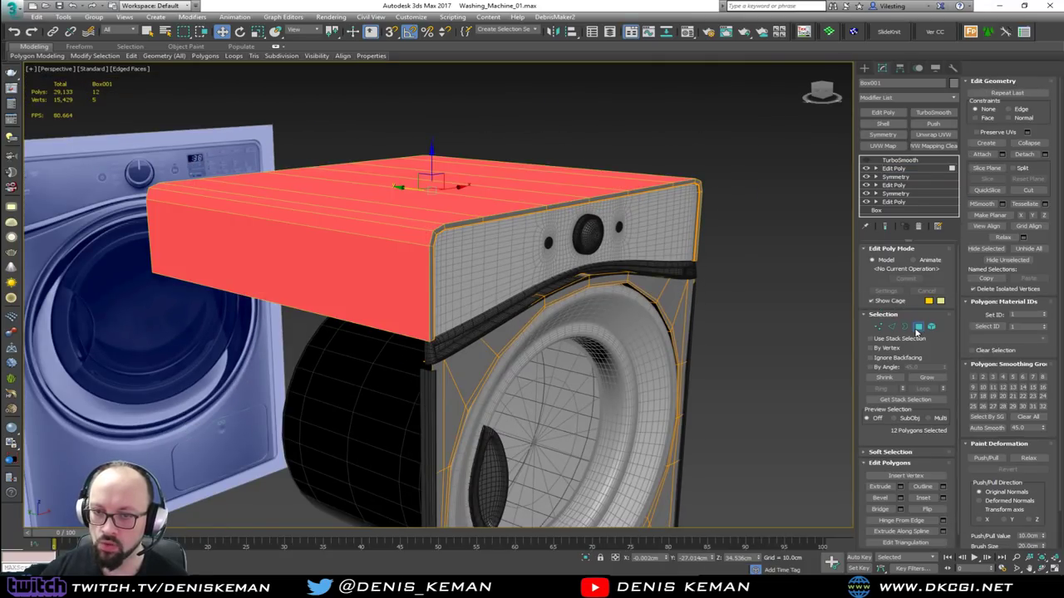
left_click(1046, 156)
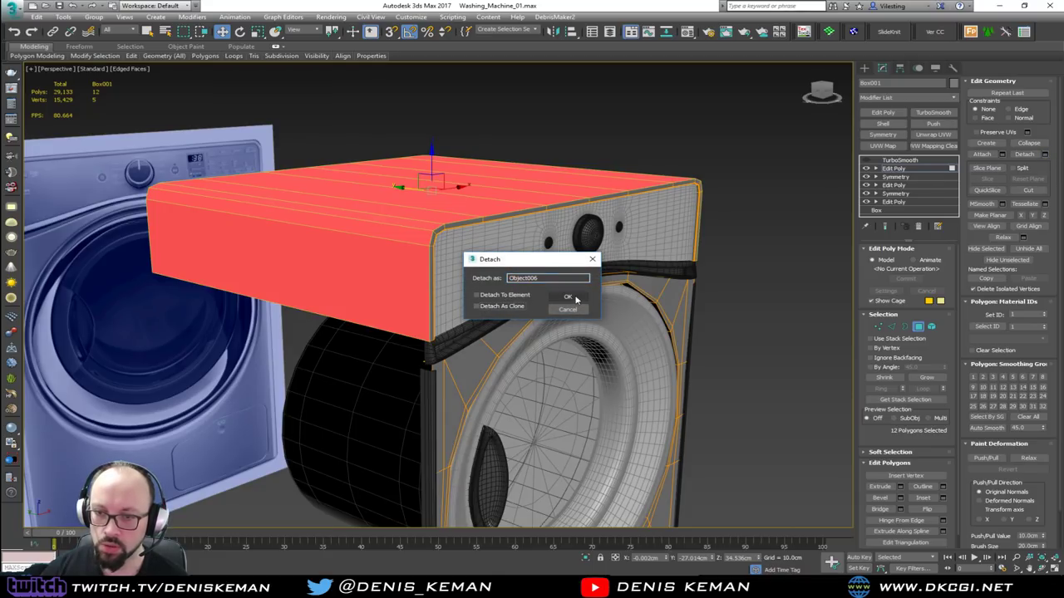
left_click(567, 297)
left_click(919, 328)
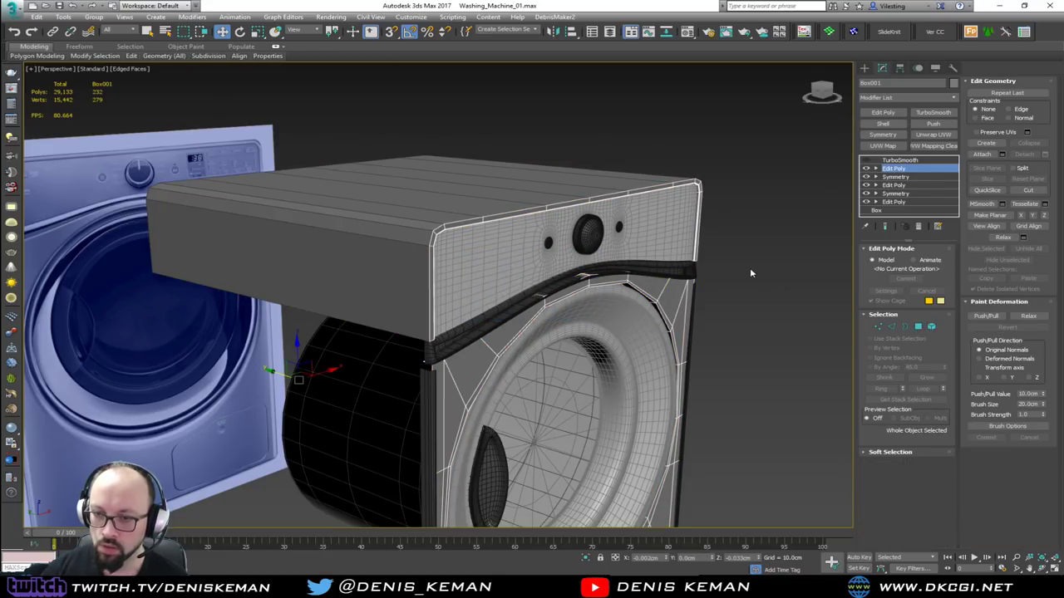
left_click(749, 267)
Apply a Symmetry modifier to the detached top shell and mirror it along the Y axis to create the bottom half.
middle_click_drag(750, 267, 650, 235, "alt")
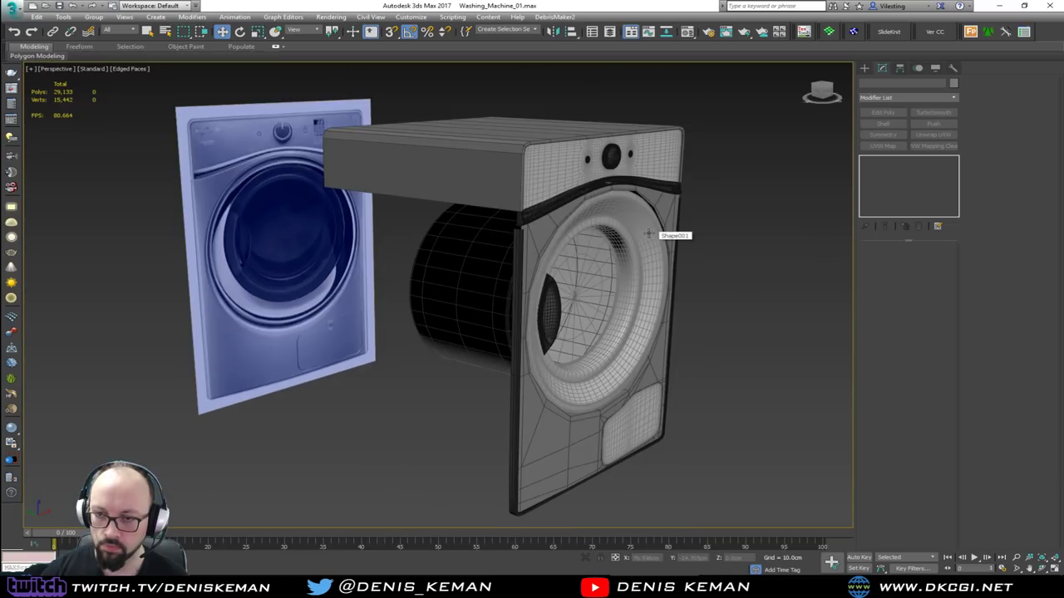
left_click(448, 182)
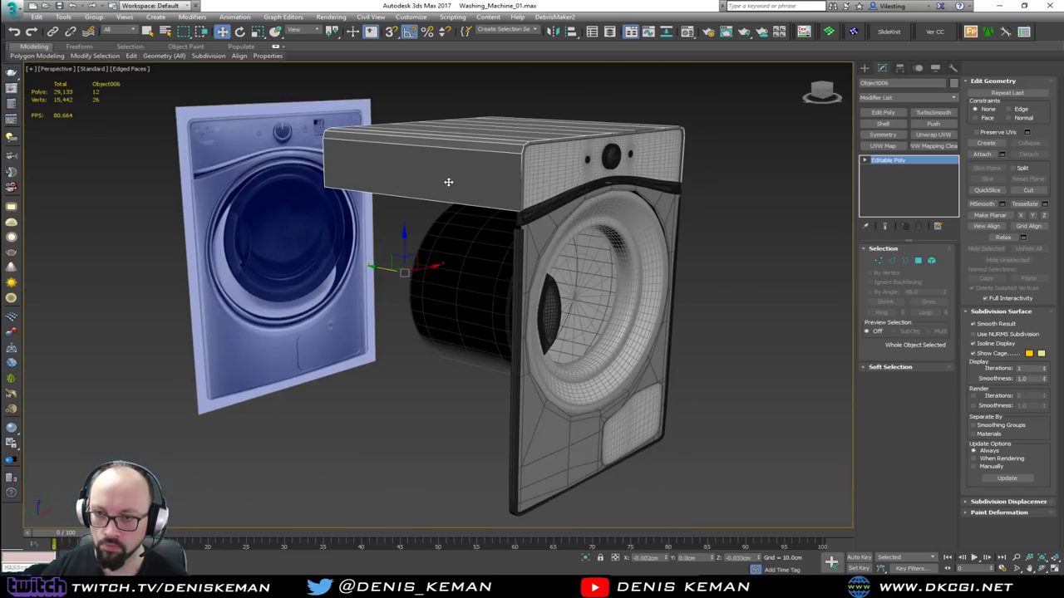
key("2")
key("2")
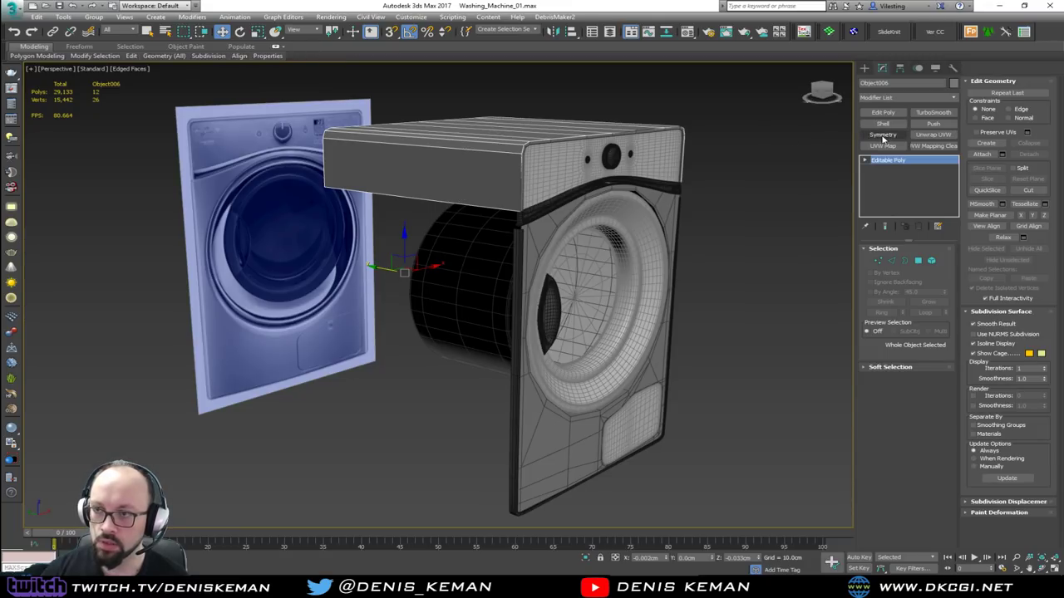
left_click(883, 137)
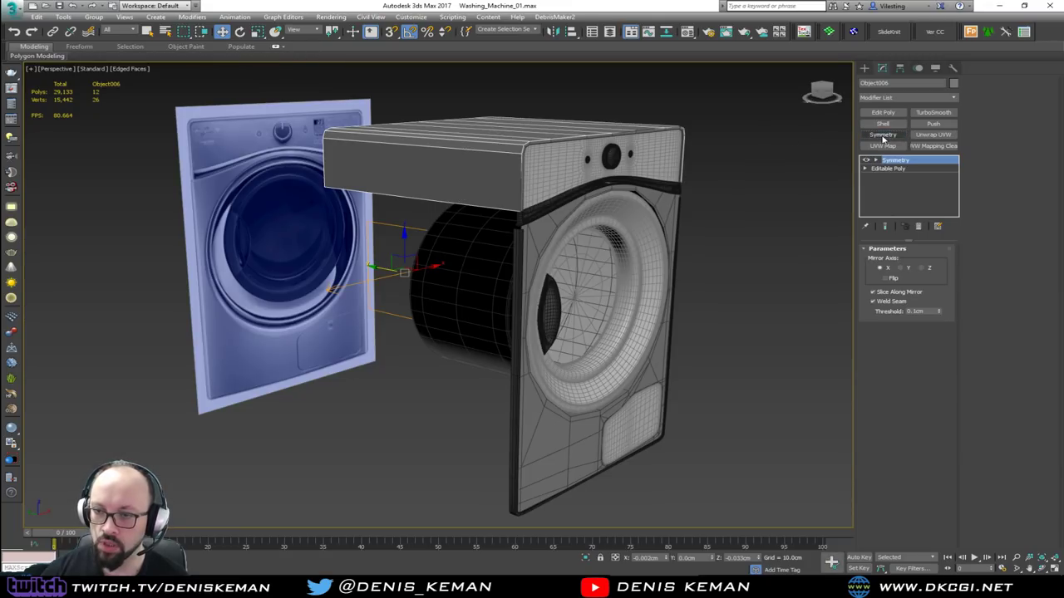
left_click(904, 269)
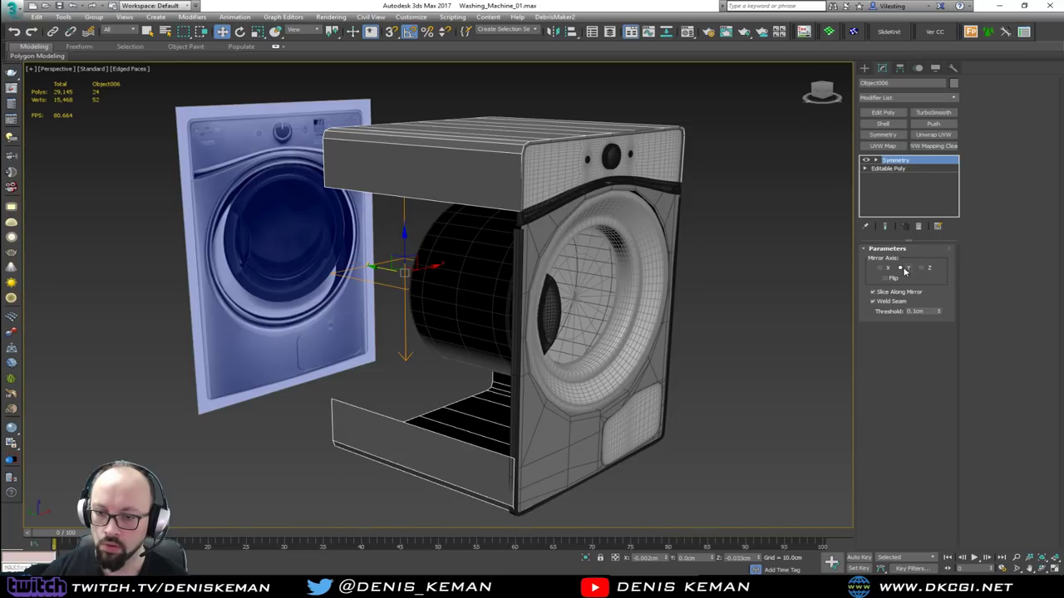
Add an Edit Poly modifier to the mirrored shell and nudge all vertices of its bottom half slightly upward.
middle_click_drag(641, 301, 641, 265, "alt")
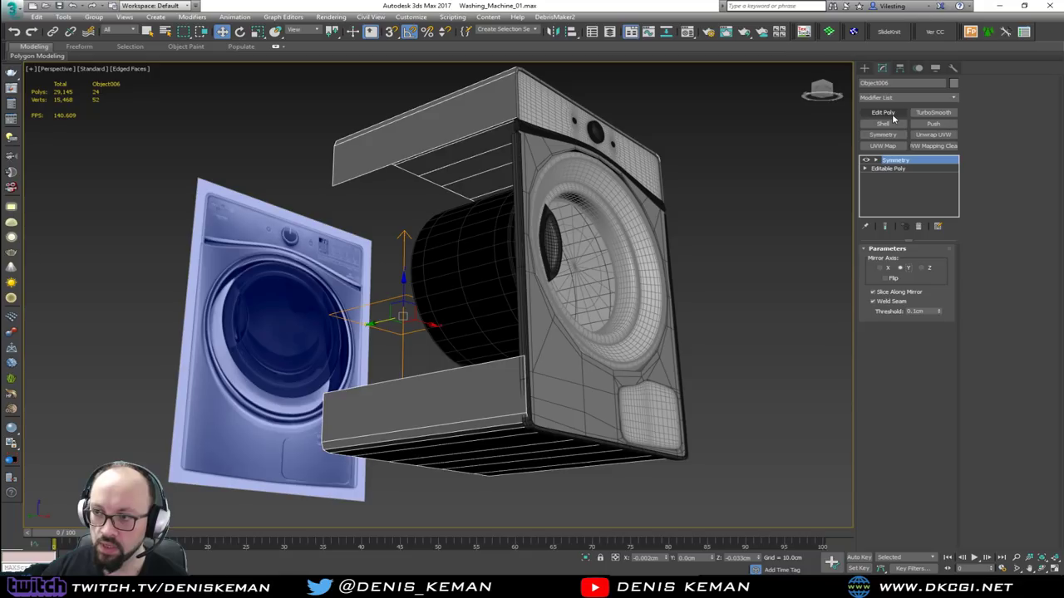
left_click(883, 112)
key("1")
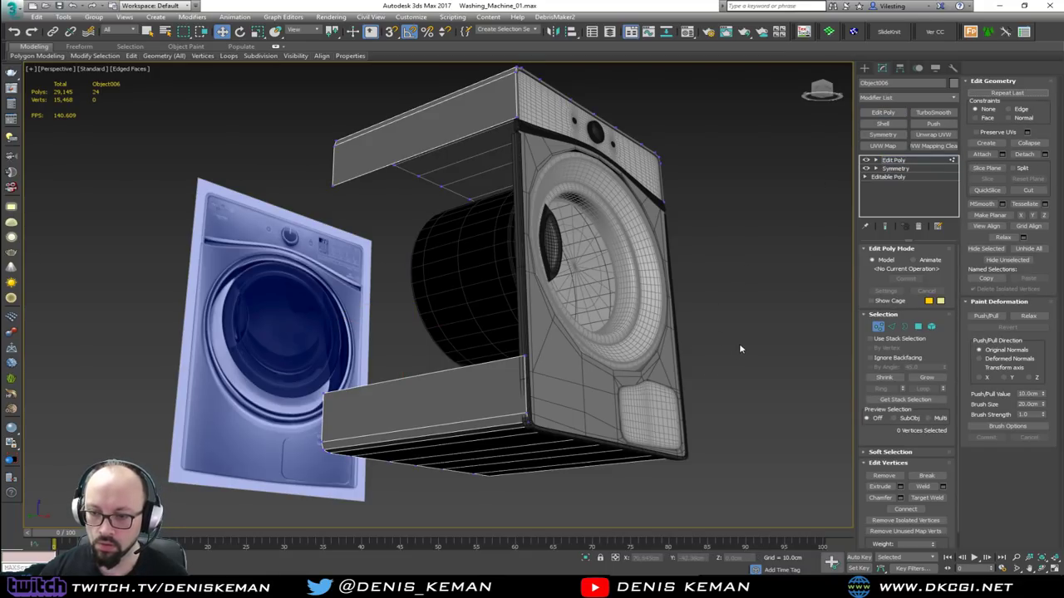
key("F3")
left_click_drag(734, 352, 287, 541)
key("F3")
scroll(517, 428, "up", 3)
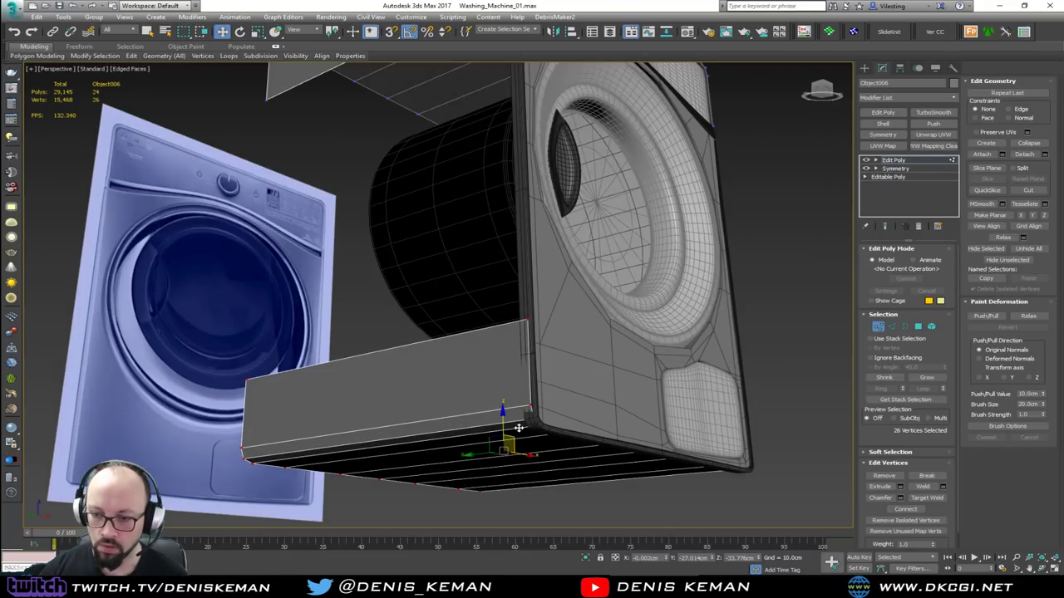
left_click_drag(498, 436, 498, 433)
Bridge the open upper and lower edges on the shell's right side, seen from the front, to close that wall.
middle_click_drag(498, 434, 413, 428, "alt")
middle_click_drag(586, 344, 537, 389)
scroll(537, 389, "down", 2)
middle_click_drag(559, 276, 539, 327)
key("2")
left_click(626, 143)
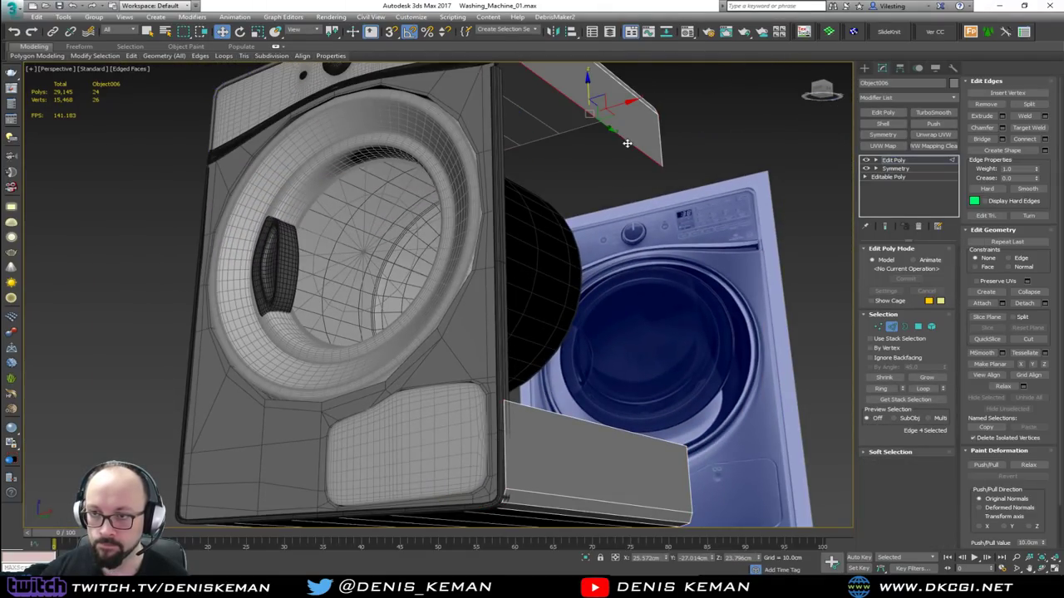
left_click(605, 427, "ctrl")
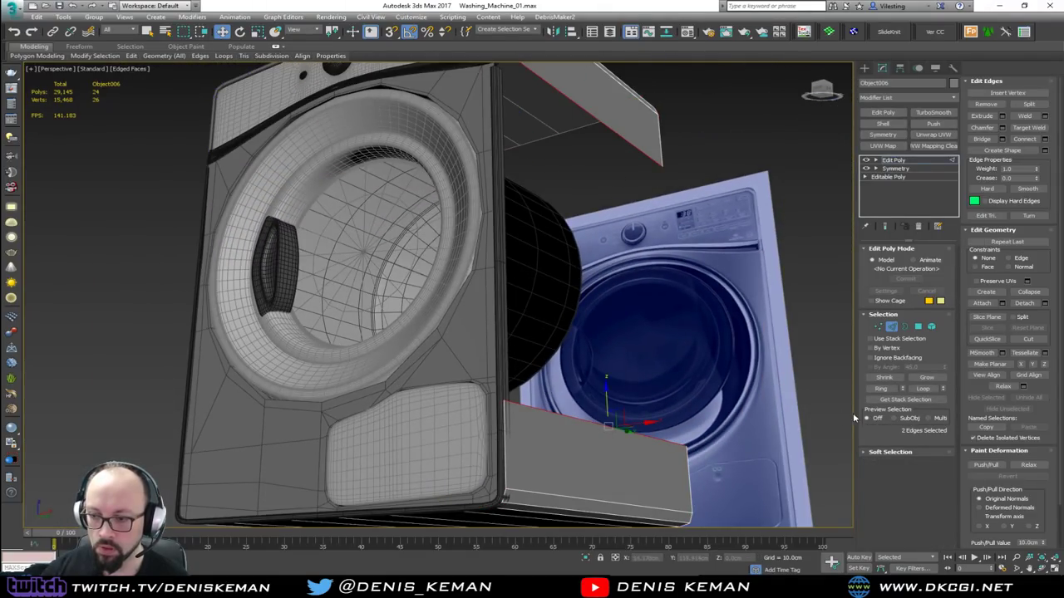
left_click(982, 139)
Bridge the open upper and lower edges on the shell's left side and leave edge editing.
middle_click_drag(547, 245, 642, 316, "alt")
left_click(436, 123)
left_click(424, 399, "ctrl")
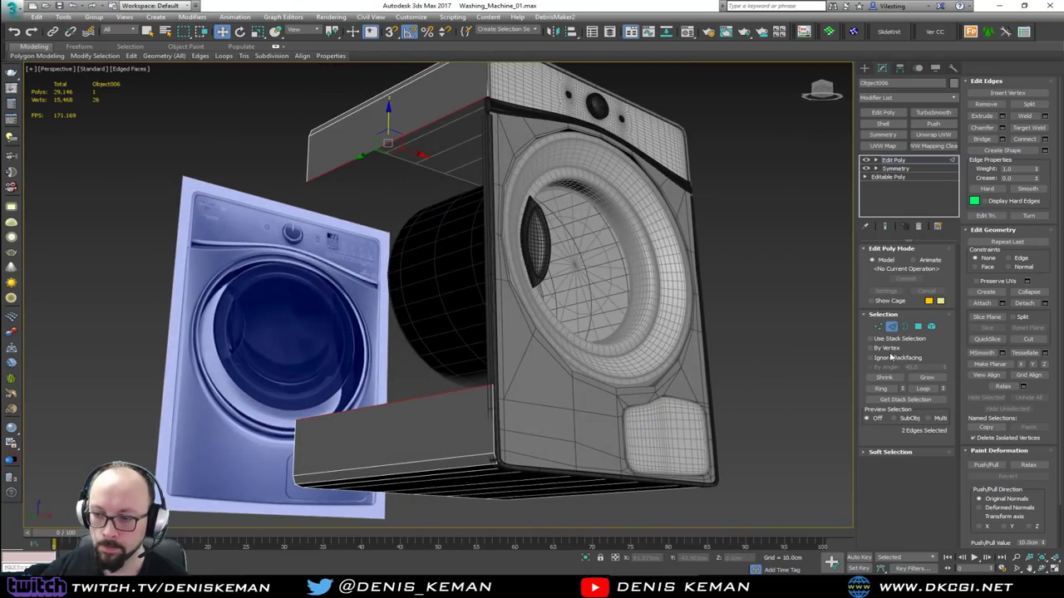
left_click(982, 140)
middle_click_drag(623, 224, 733, 340)
scroll(734, 340, "down", 4)
left_click(741, 334)
left_click(896, 328)
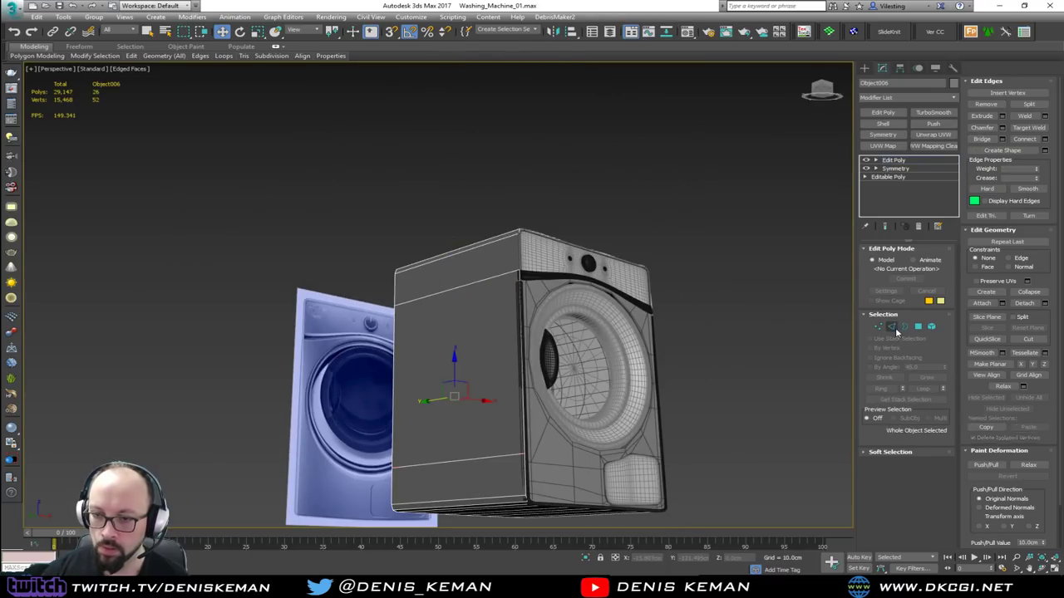
left_click(736, 335)
Examine the closed cabinet shell and its front corner beside the trim strip, with and without edged faces.
middle_click_drag(546, 348, 504, 403, "alt")
left_click(377, 392)
key("z")
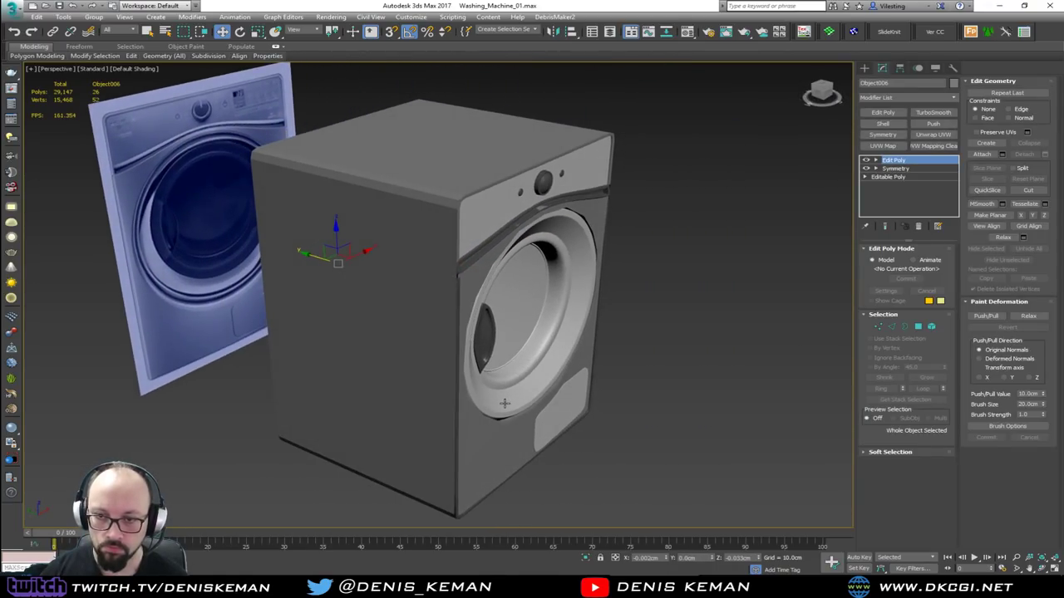
scroll(449, 259, "up", 5)
key("F4")
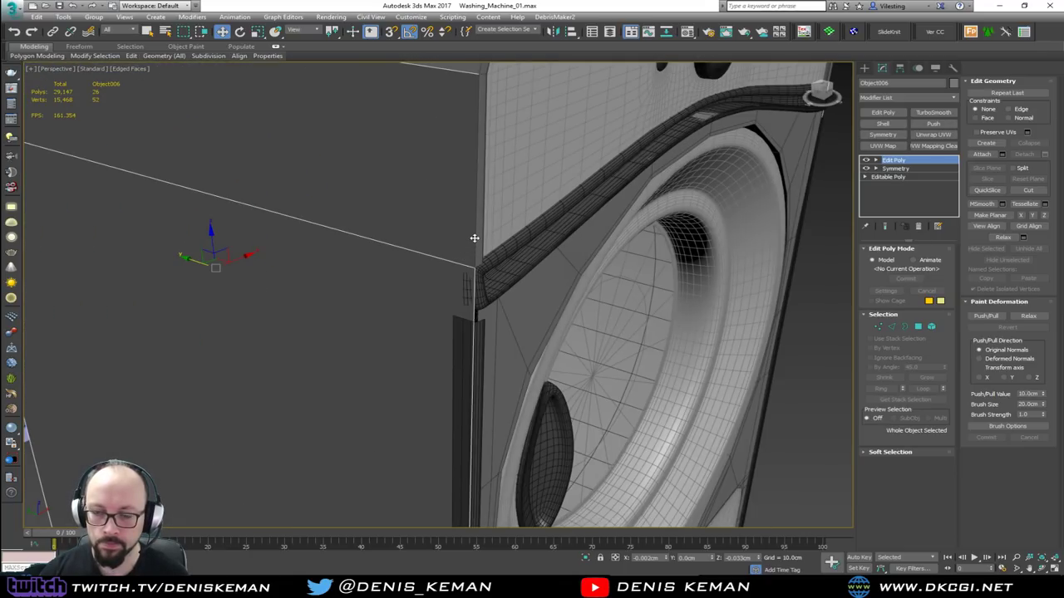
middle_click_drag(473, 237, 398, 320)
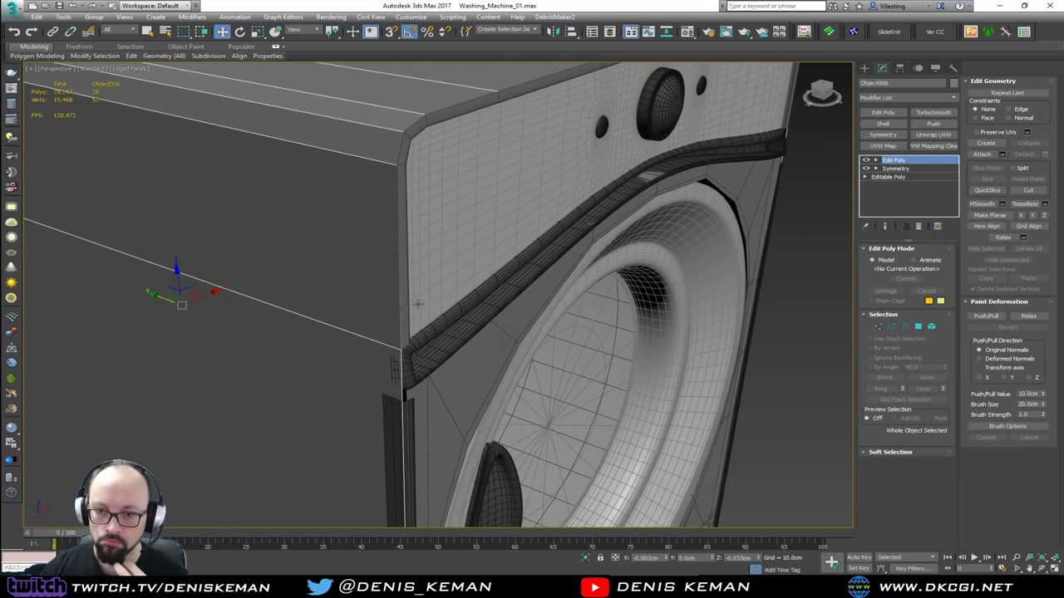
Detach the border strip around the control panel from the front body as a separate object, using its topmost Edit Poly.
left_click(403, 307)
middle_click_drag(418, 342, 264, 314, "alt")
middle_click_drag(397, 303, 394, 375, "alt")
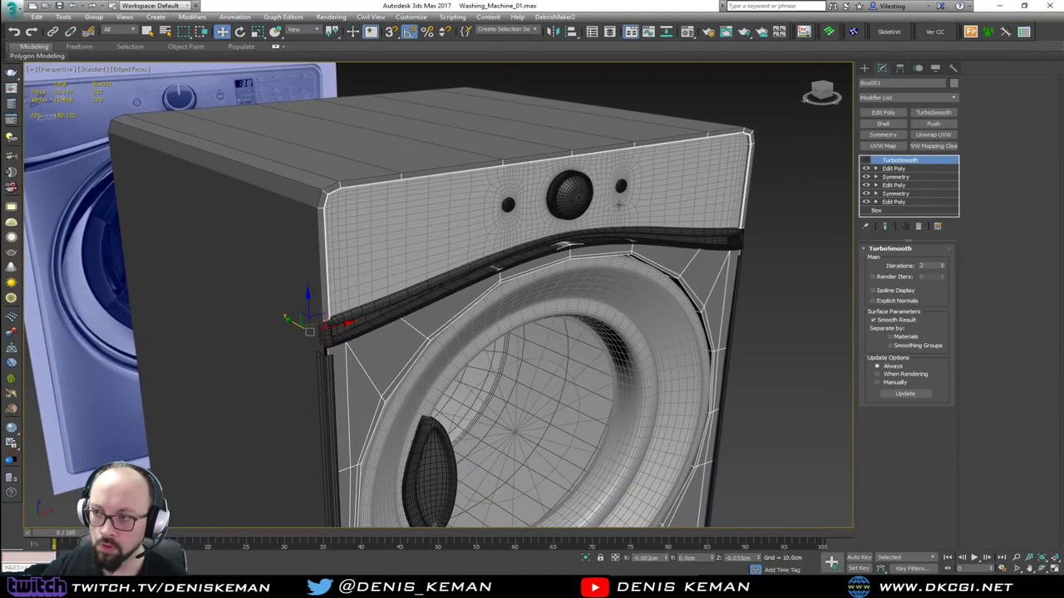
left_click(894, 168)
left_click(931, 326)
left_click(706, 177)
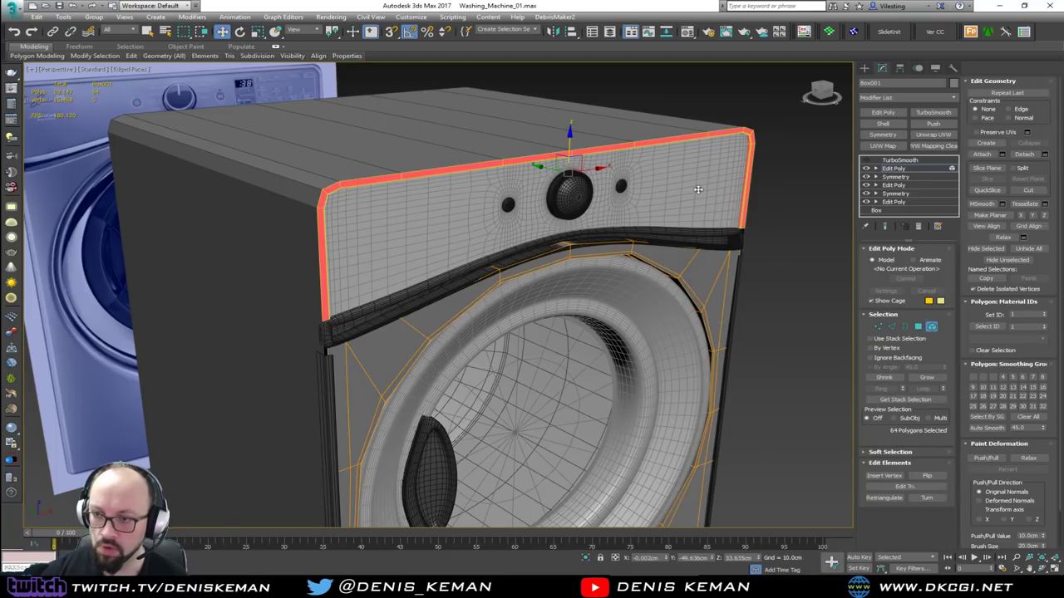
middle_click_drag(698, 189, 680, 163, "alt")
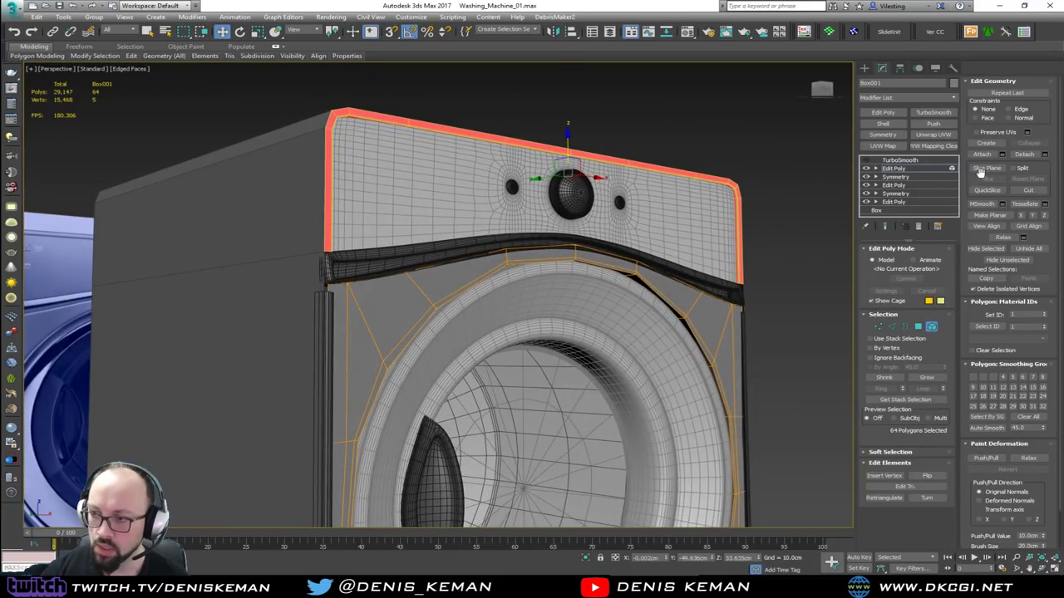
left_click(1026, 154)
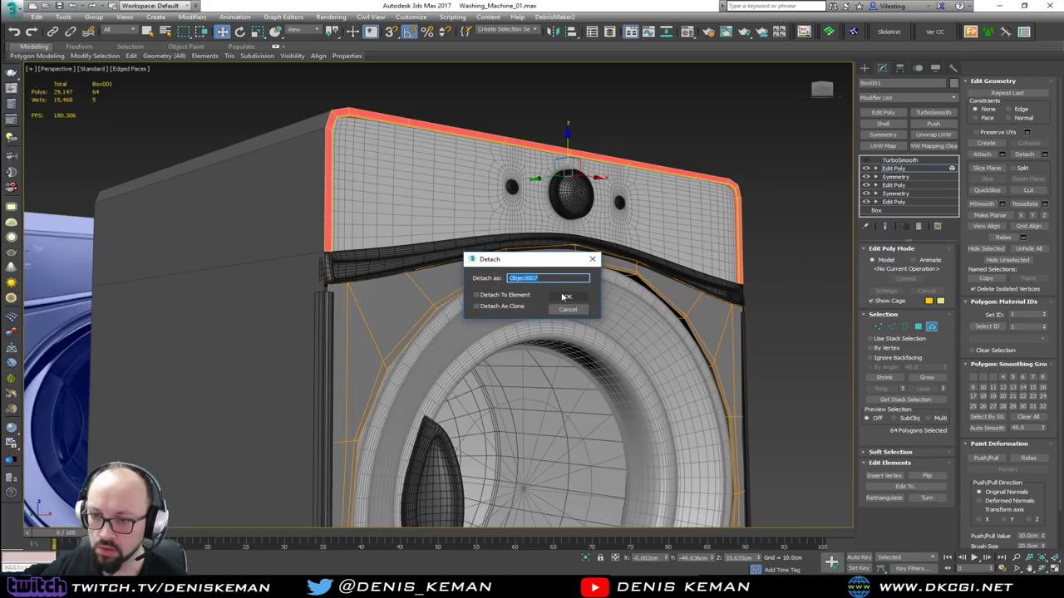
left_click(567, 297)
left_click(930, 326)
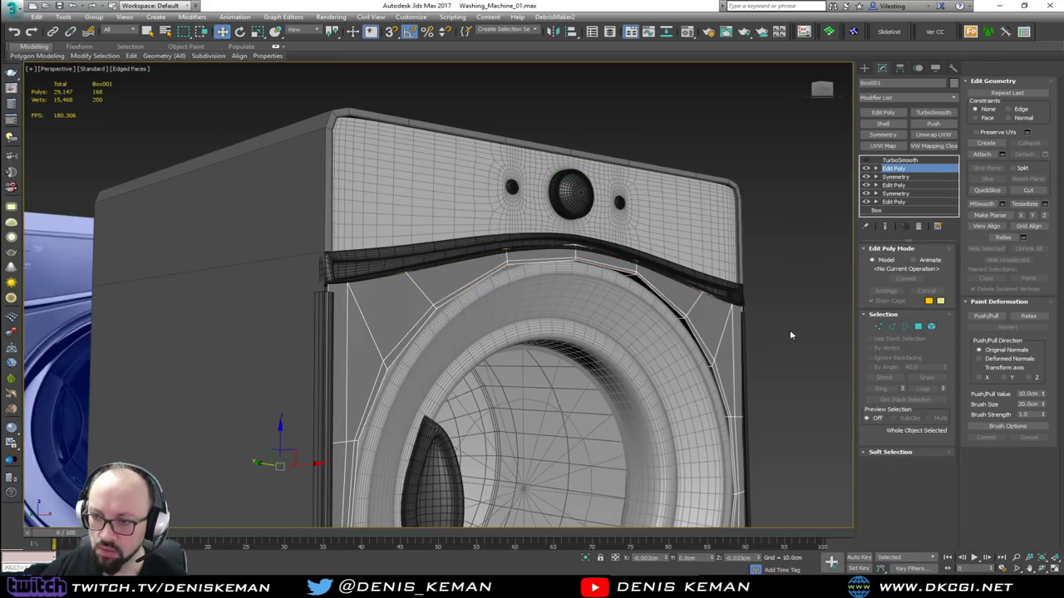
Turn the front body's TurboSmooth back on and check the smoothed front in shaded view.
left_click(900, 160)
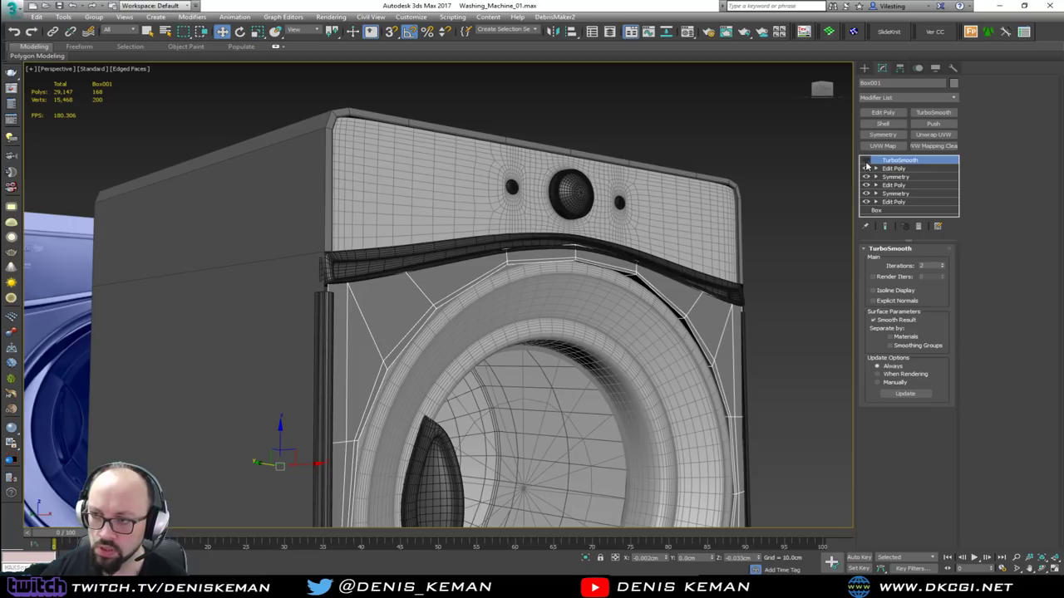
left_click(771, 308)
key("F4")
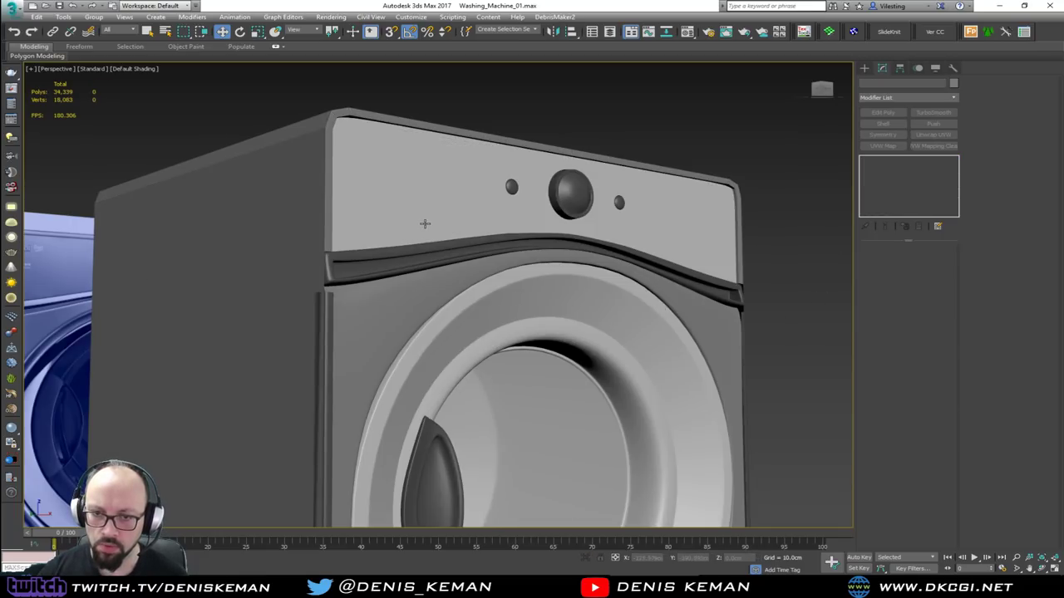
middle_click_drag(424, 223, 407, 236, "alt")
key("F4")
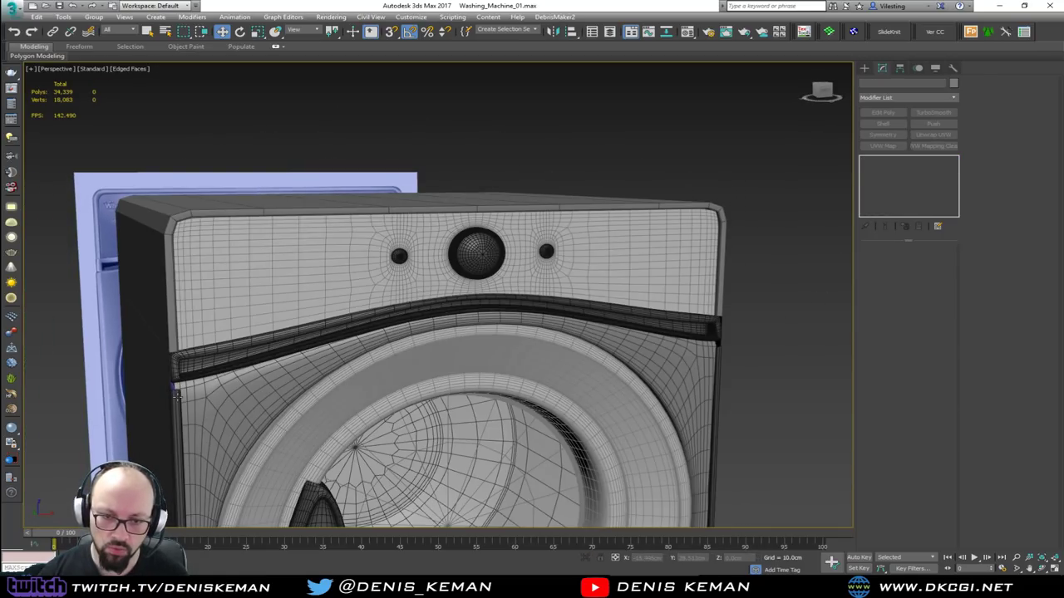
left_click(172, 389)
left_click(298, 214)
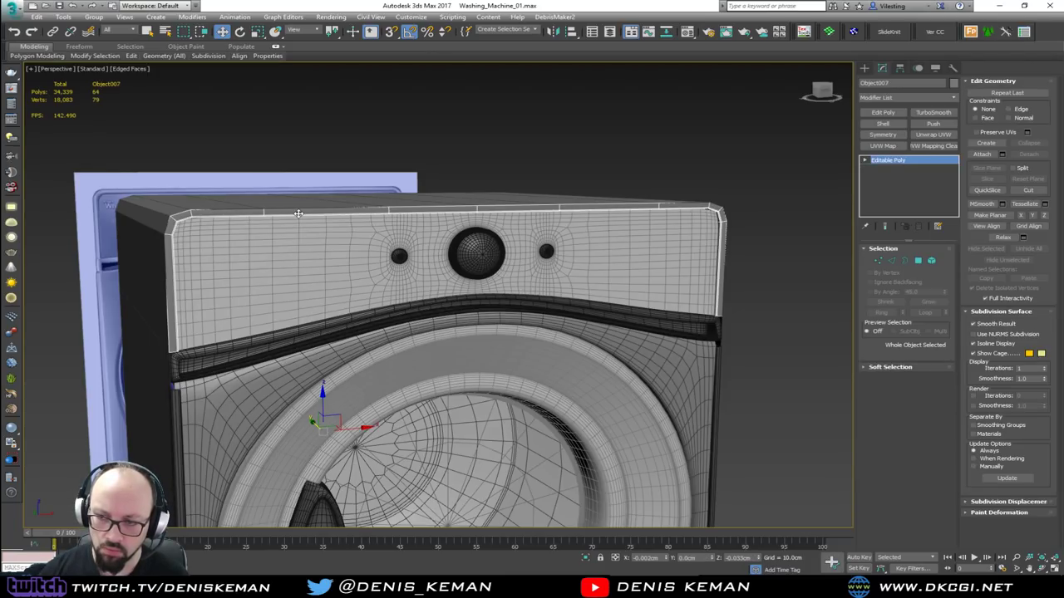
key("Delete")
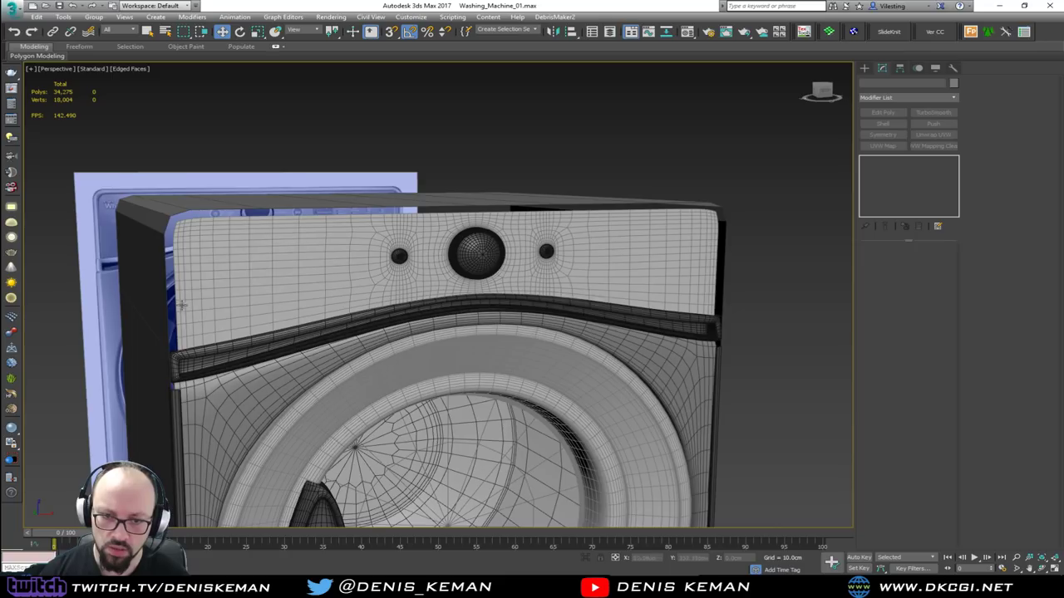
Select the U-shaped frame around the lower front and examine its Editable Poly base against the control panel border.
left_click(173, 391)
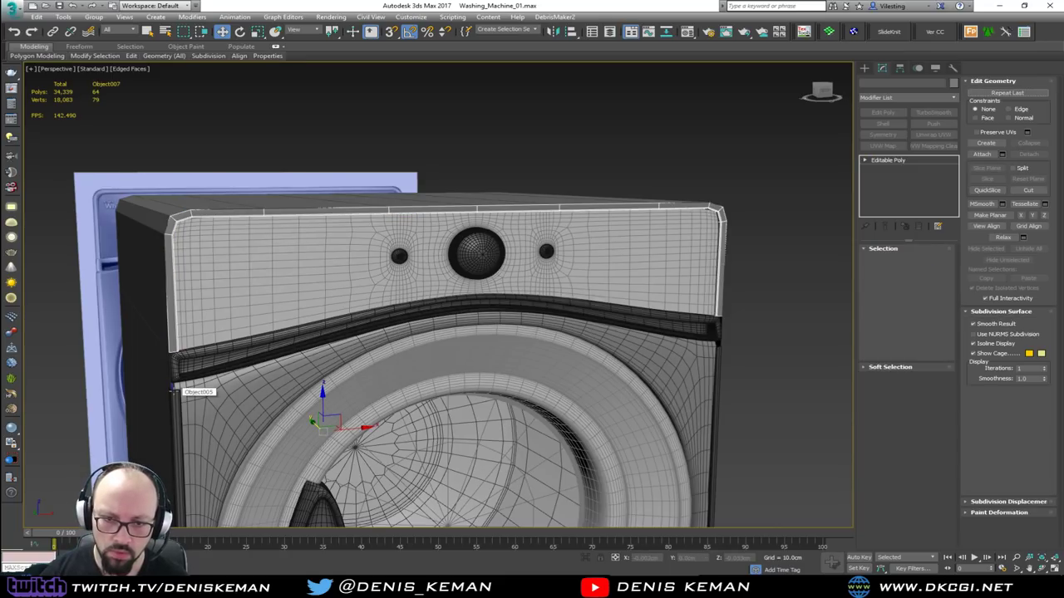
middle_click_drag(260, 387, 270, 347)
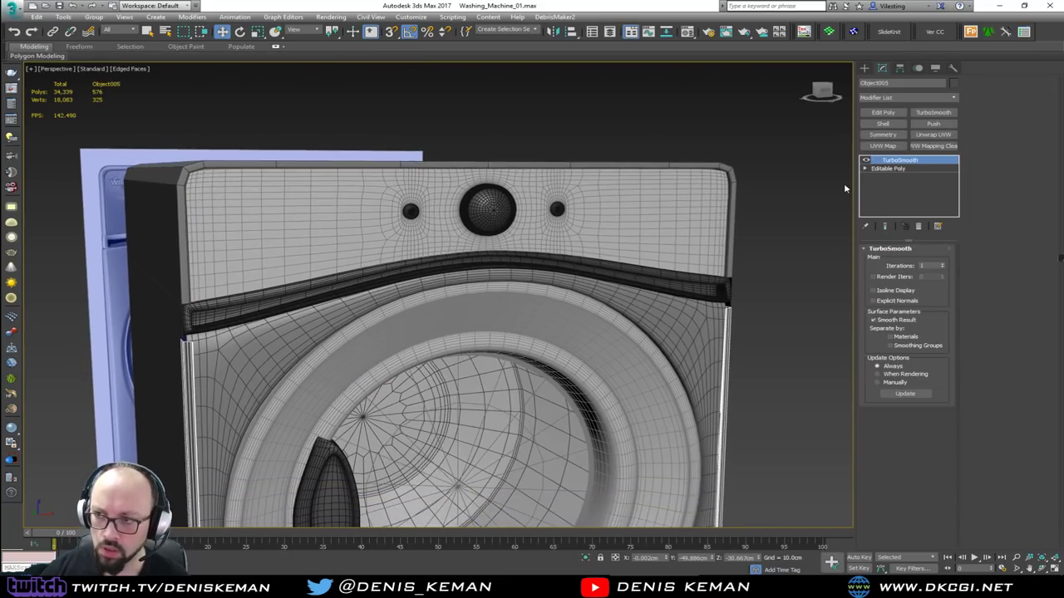
left_click(888, 167)
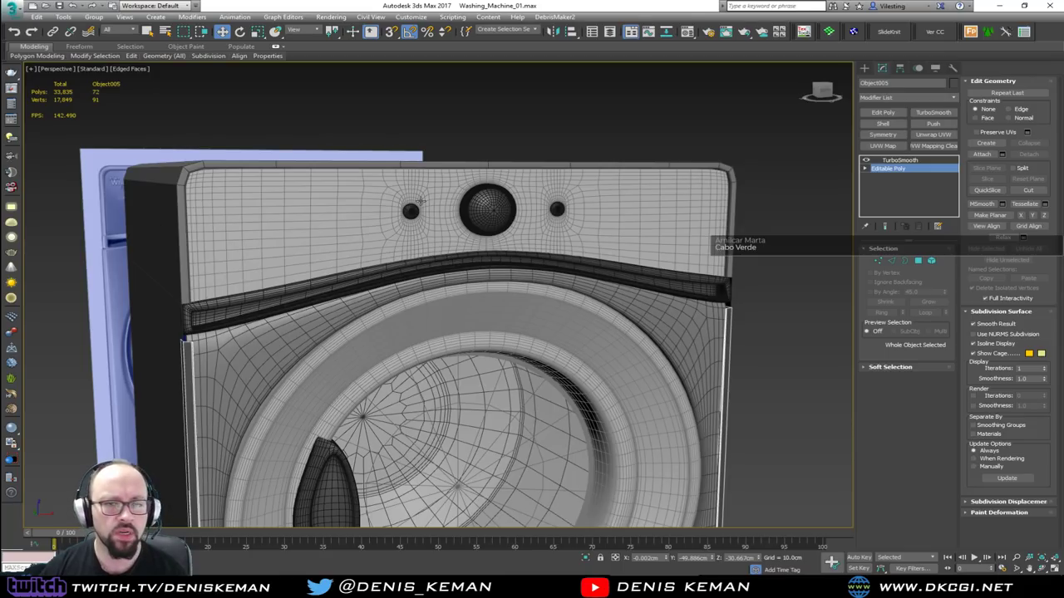
middle_click_drag(498, 190, 542, 244, "alt")
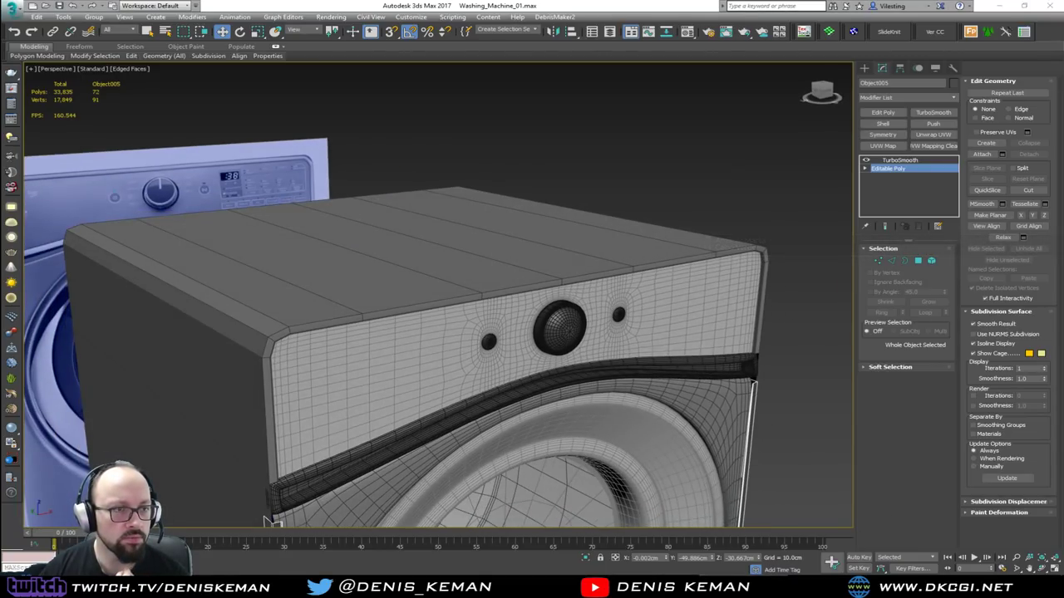
middle_click_drag(507, 226, 494, 141, "alt")
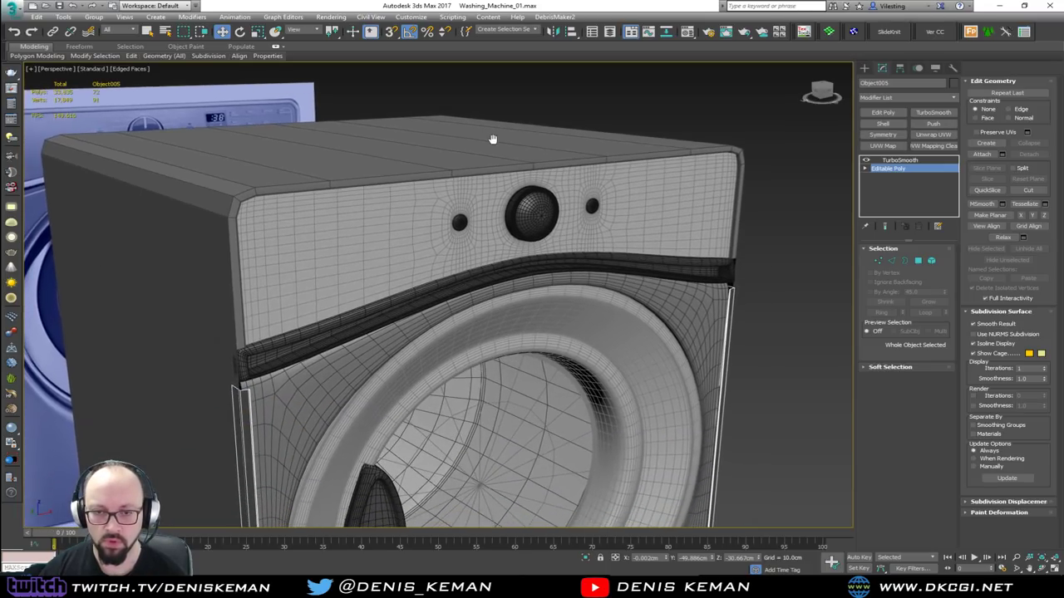
key("F4")
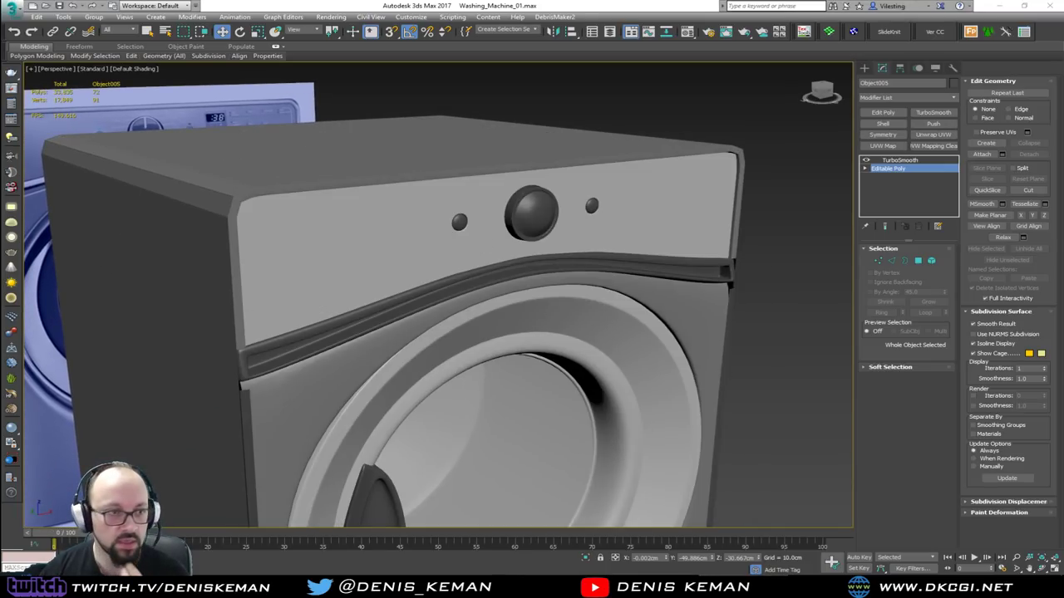
Switch to Discord, view the newest image posted in the streaming_related channel, and move the window out of the way.
key("alt+Tab")
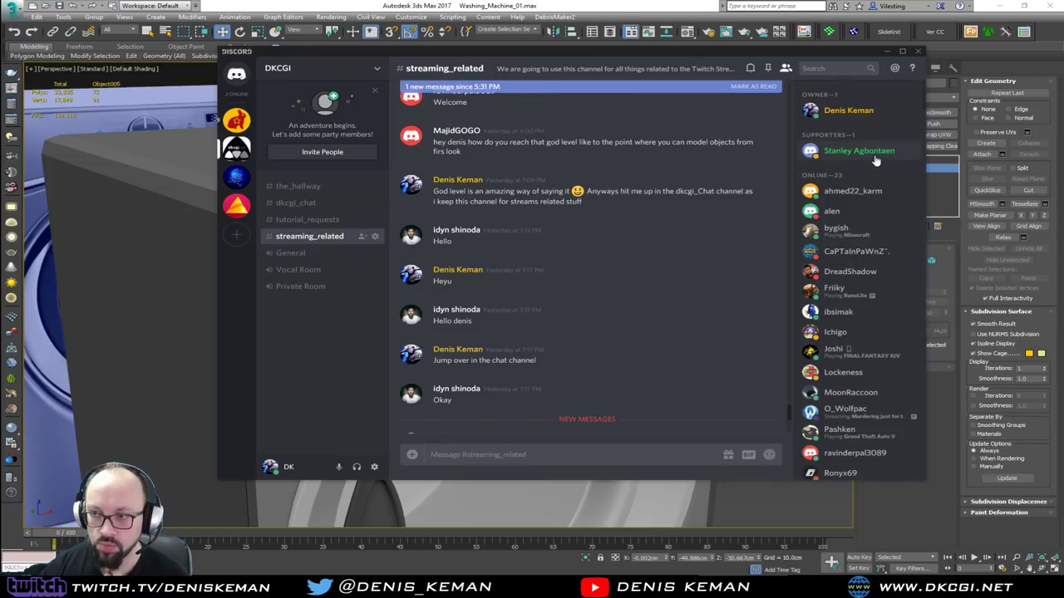
scroll(515, 370, "down", 3)
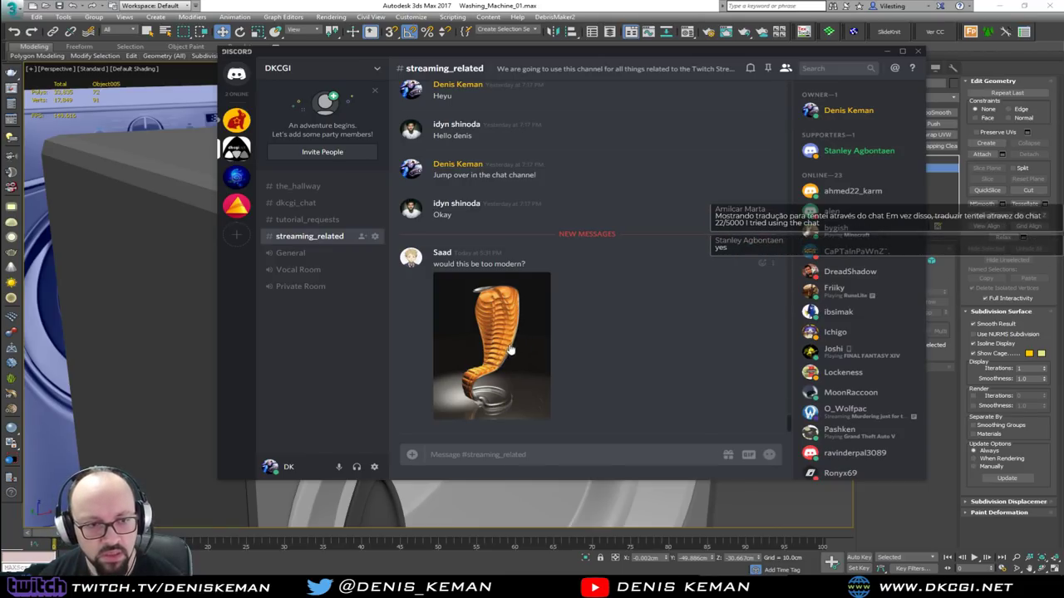
left_click_drag(550, 57, 1, 129)
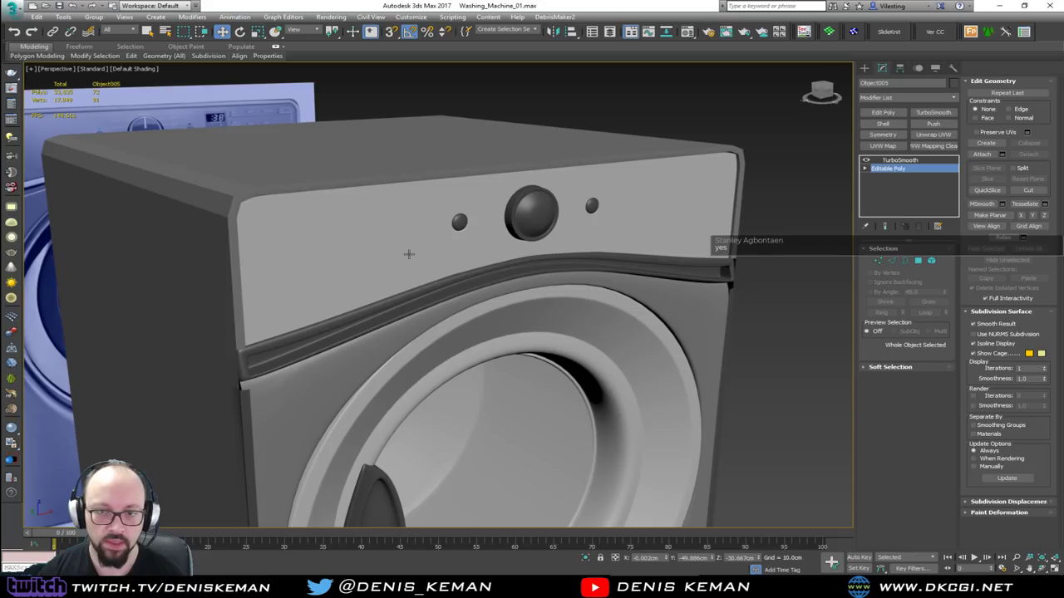
Move only the pivot of the U-shaped lower frame up to about Z -8.1 cm.
scroll(415, 229, "up", 3)
key("F4")
middle_click_drag(260, 363, 216, 327, "alt")
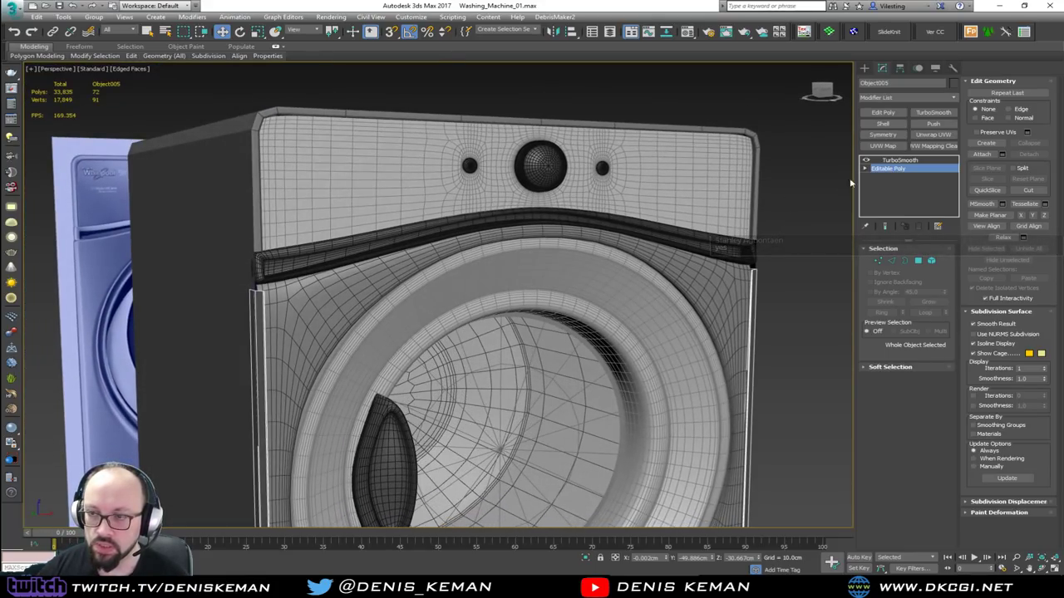
scroll(670, 227, "down", 5)
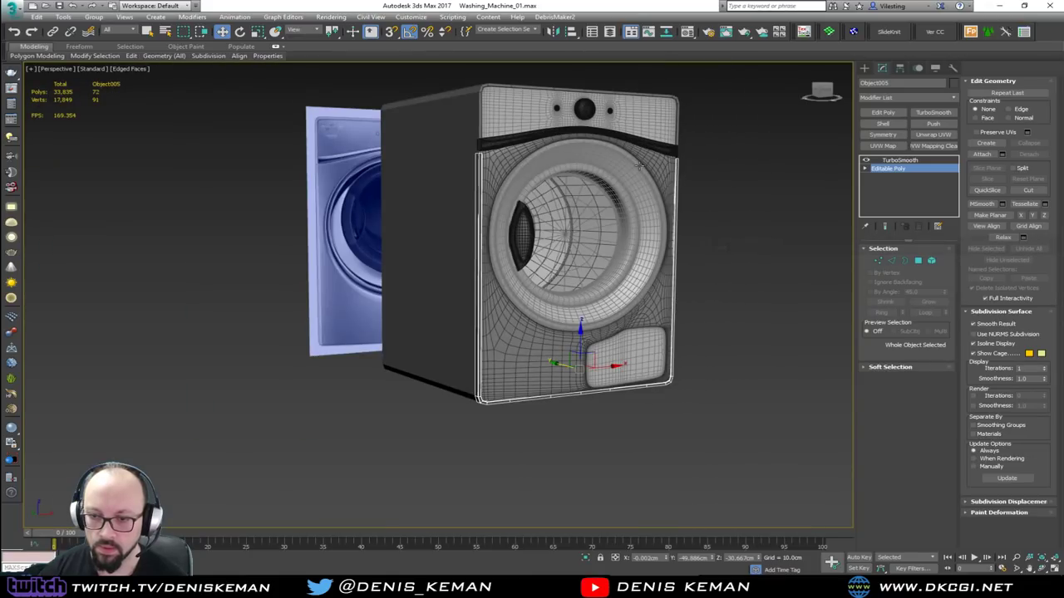
middle_click_drag(640, 162, 625, 258)
left_click(898, 70)
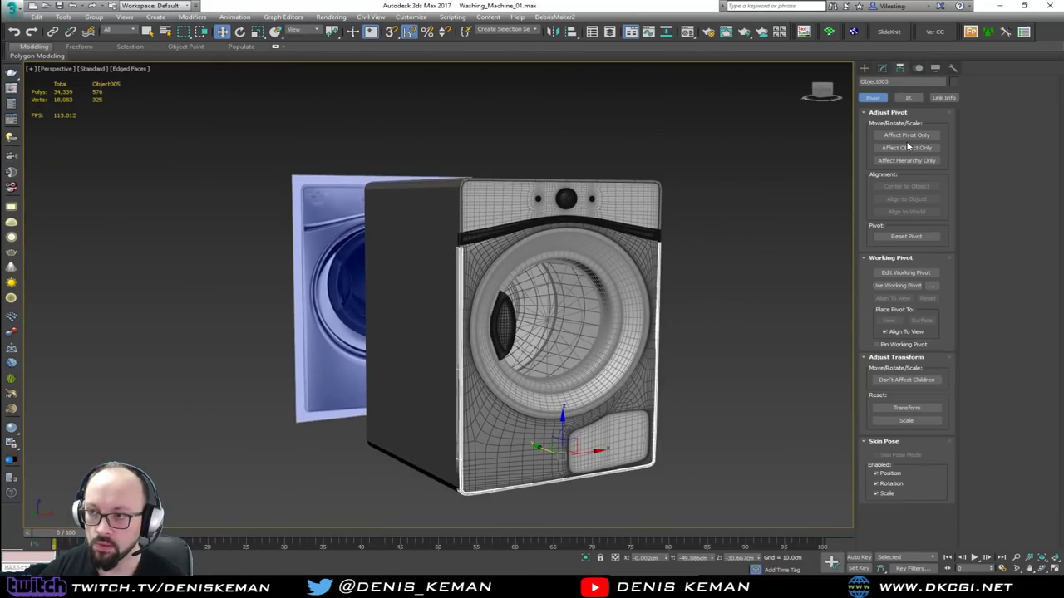
left_click(909, 136)
left_click(909, 135)
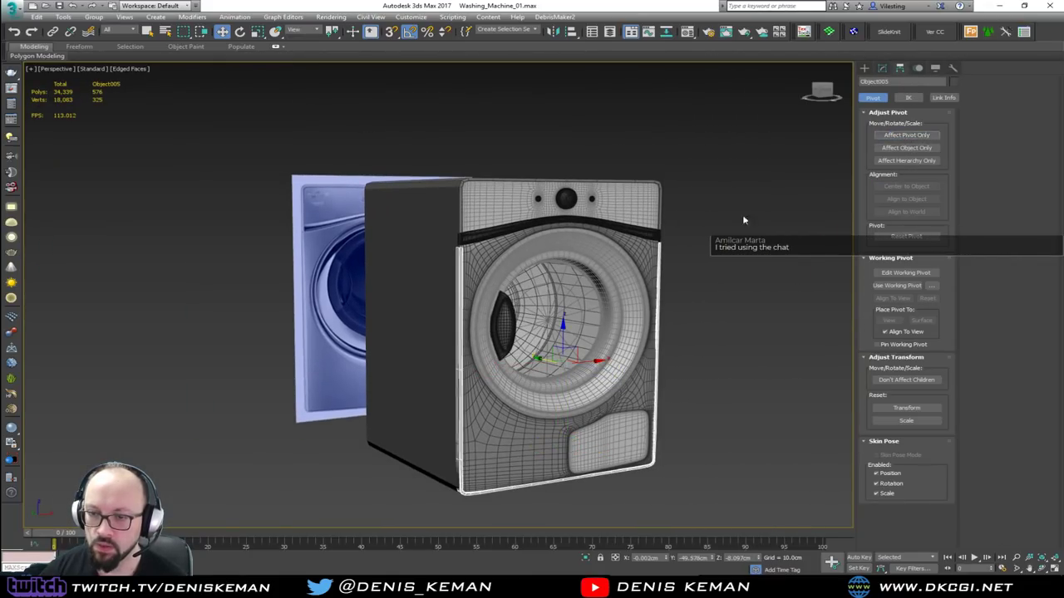
Apply a Symmetry modifier above the U-shaped frame's TurboSmooth and mirror it along the Y axis.
left_click(882, 68)
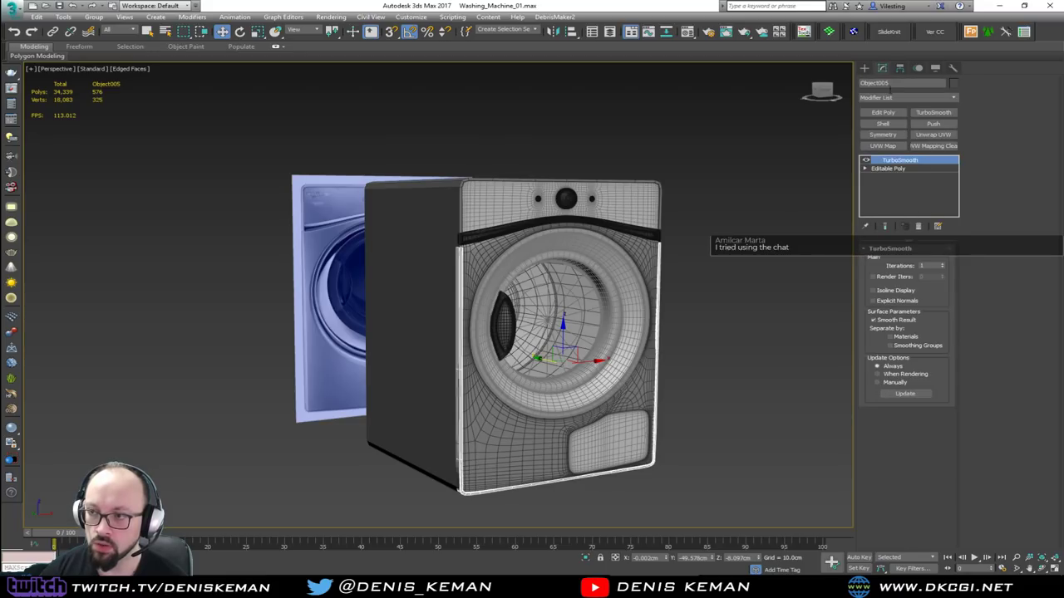
left_click(896, 135)
left_click(906, 268)
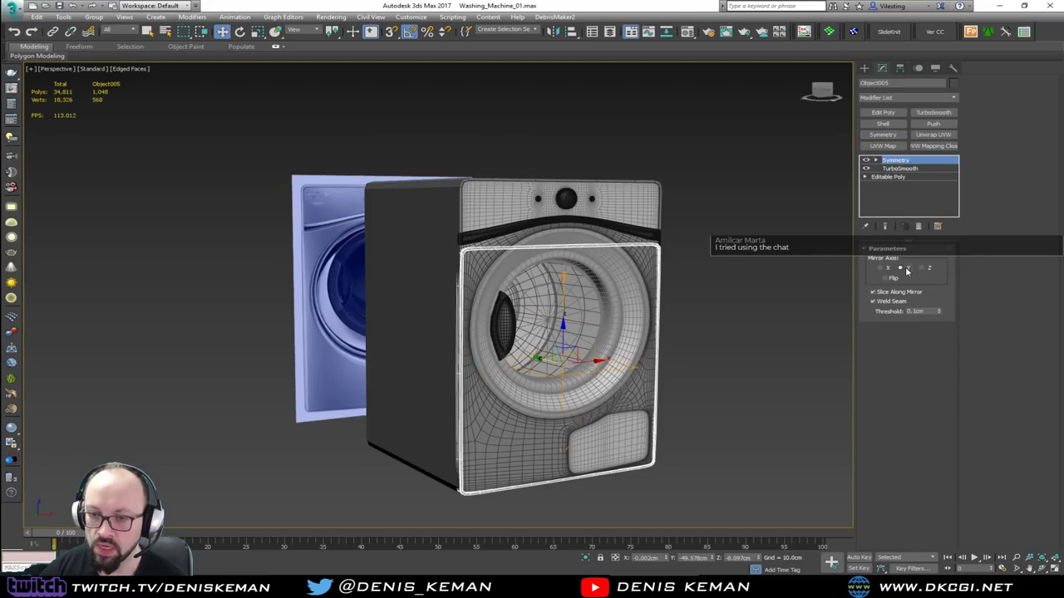
Raise the Symmetry modifier's mirror gizmo to about Z -0.32 cm so the mirrored frame borders the control panel's upper edge.
scroll(565, 267, "up", 4)
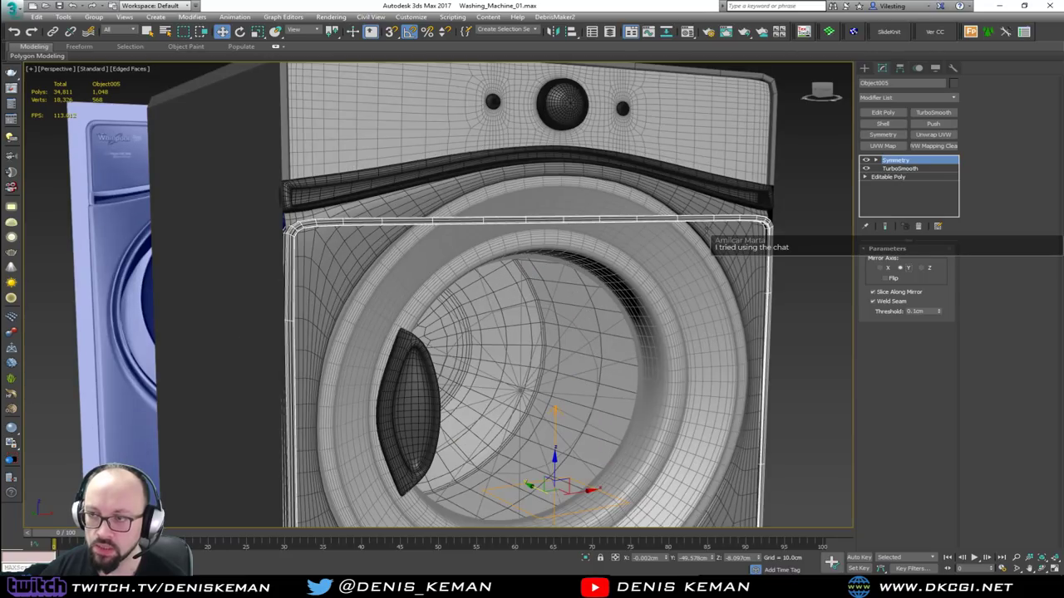
left_click(908, 161)
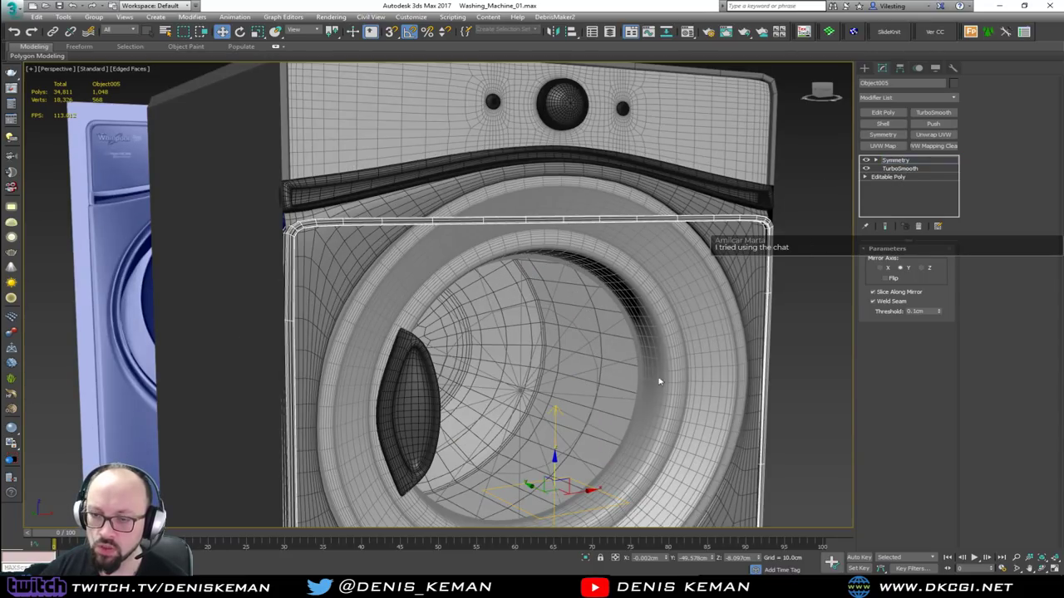
left_click_drag(567, 463, 561, 391)
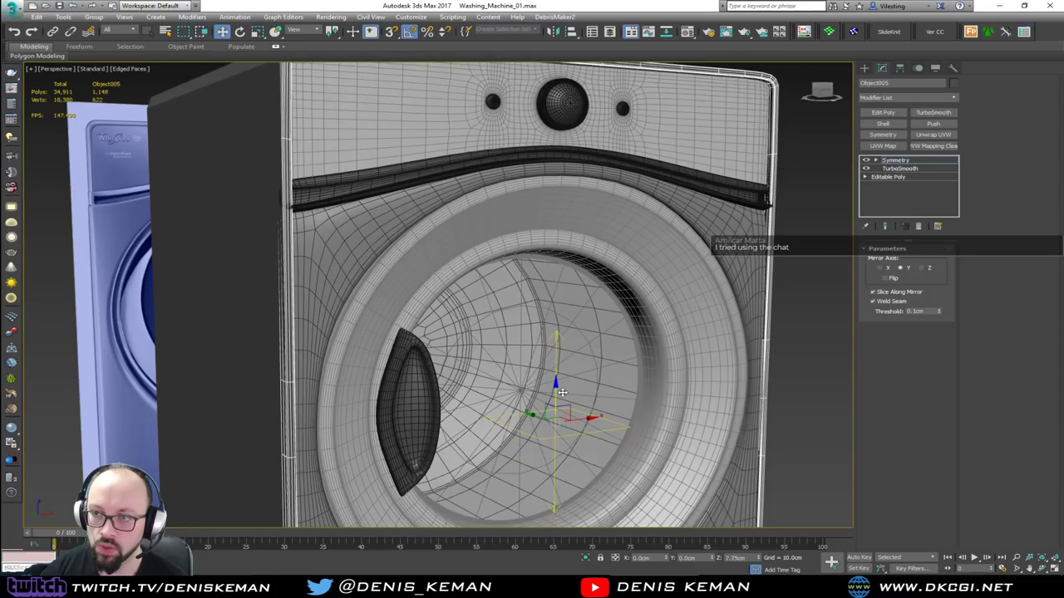
middle_click_drag(377, 289, 365, 323, "alt")
scroll(315, 169, "up", 3)
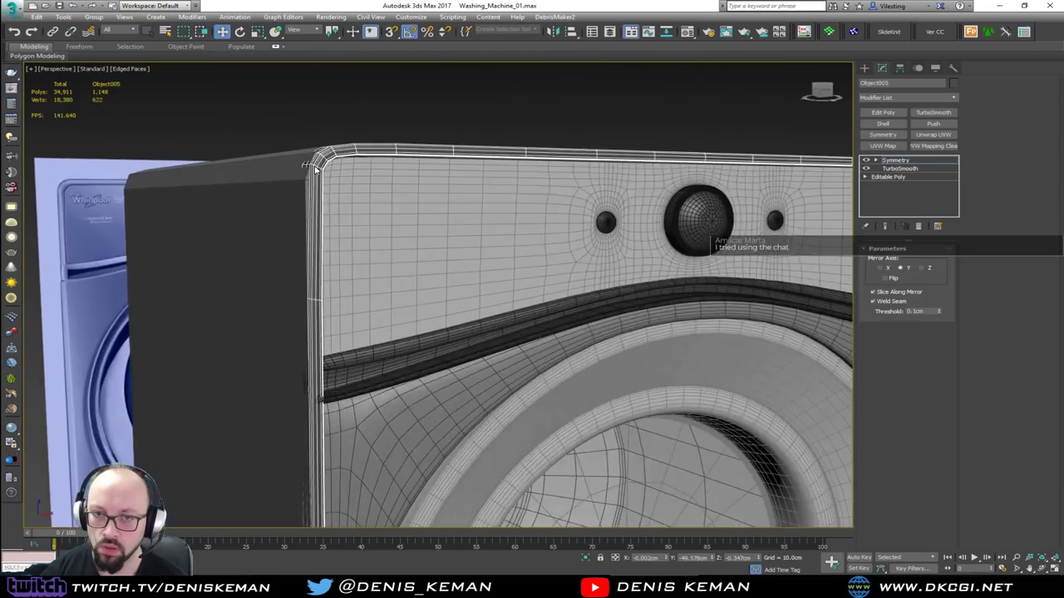
scroll(315, 168, "up", 2)
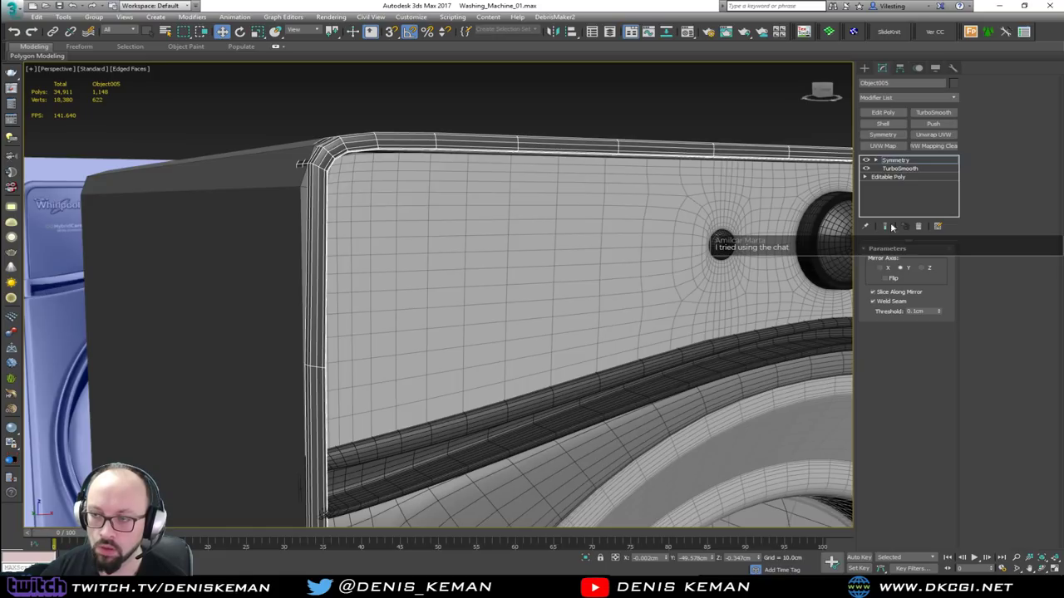
scroll(709, 285, "down", 8)
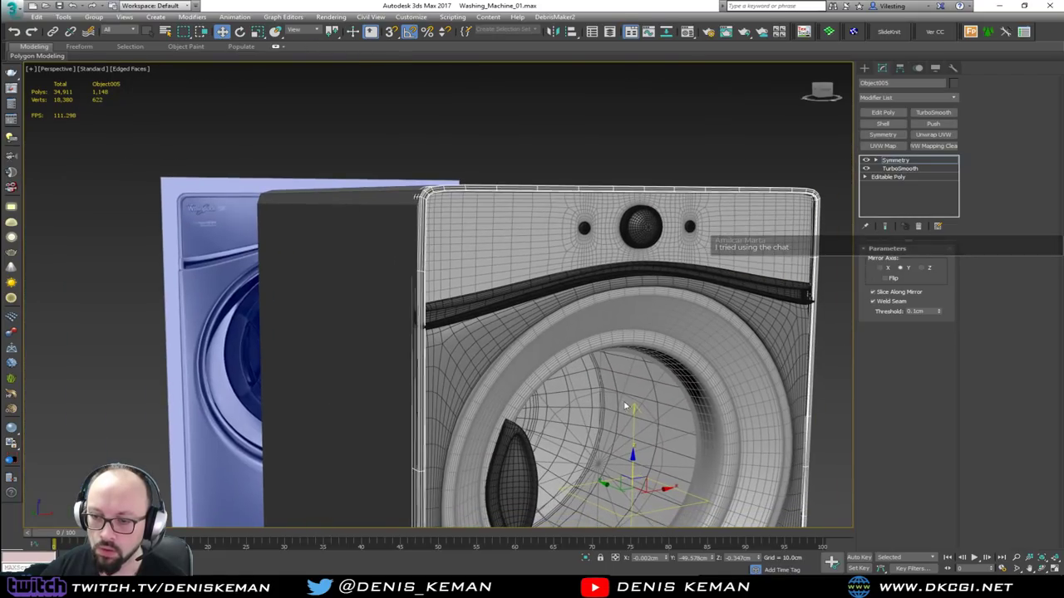
left_click_drag(633, 465, 631, 464)
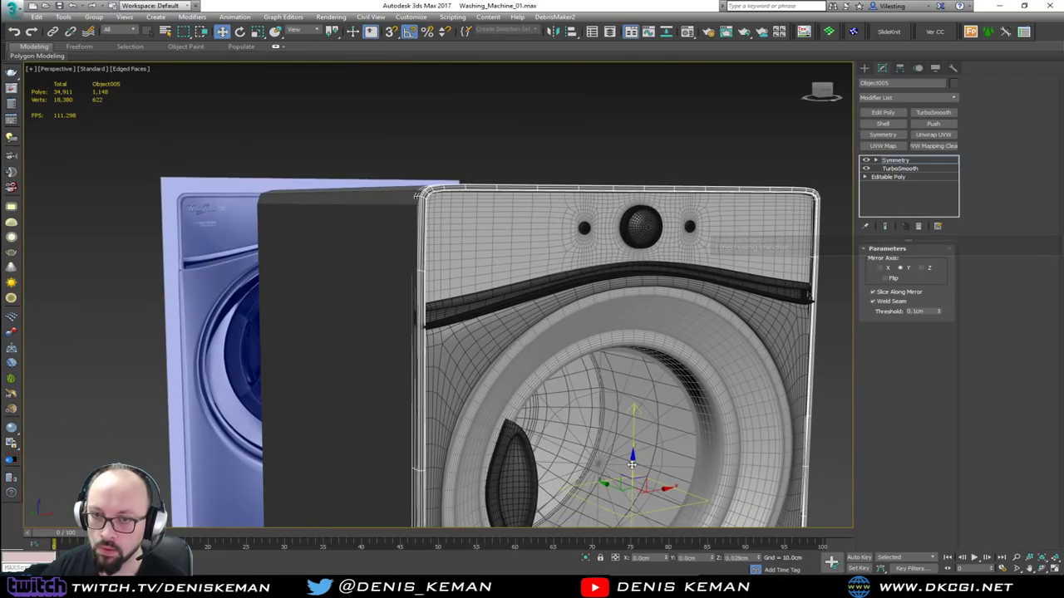
middle_click_drag(471, 316, 487, 340)
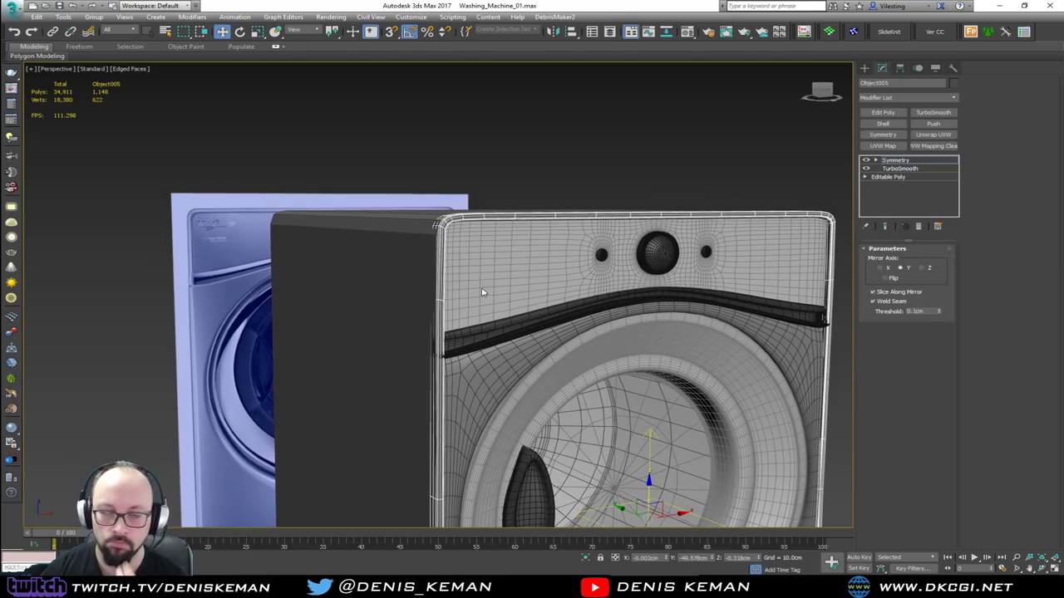
Return to the frame's TurboSmooth level beneath the Symmetry modifier.
left_click(900, 169)
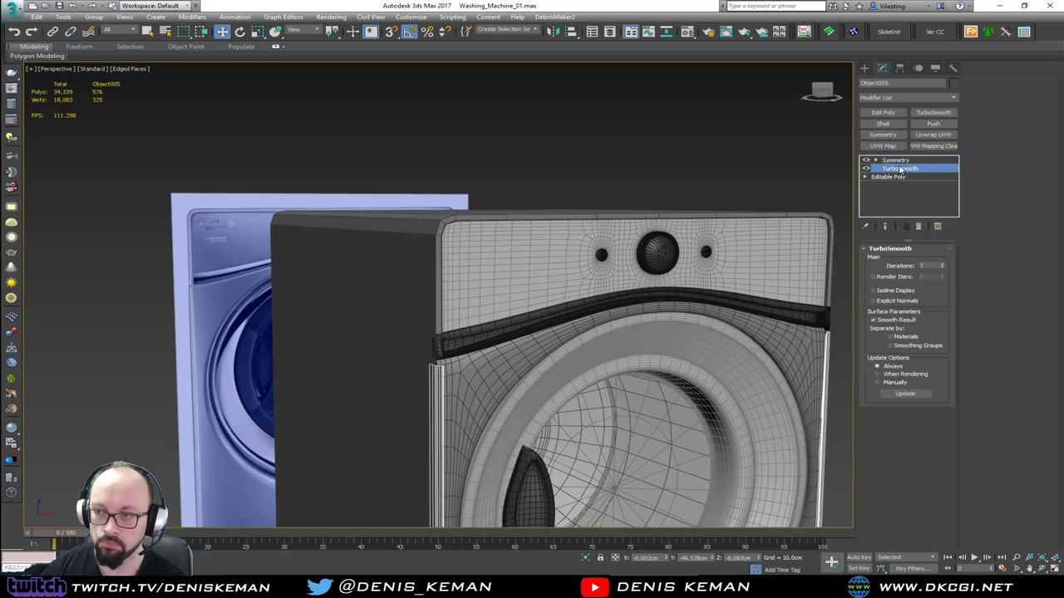
Place the front frame's TurboSmooth above Symmetry in the modifier stack and turn TurboSmooth off.
left_click_drag(900, 169, 900, 161)
left_click(866, 159)
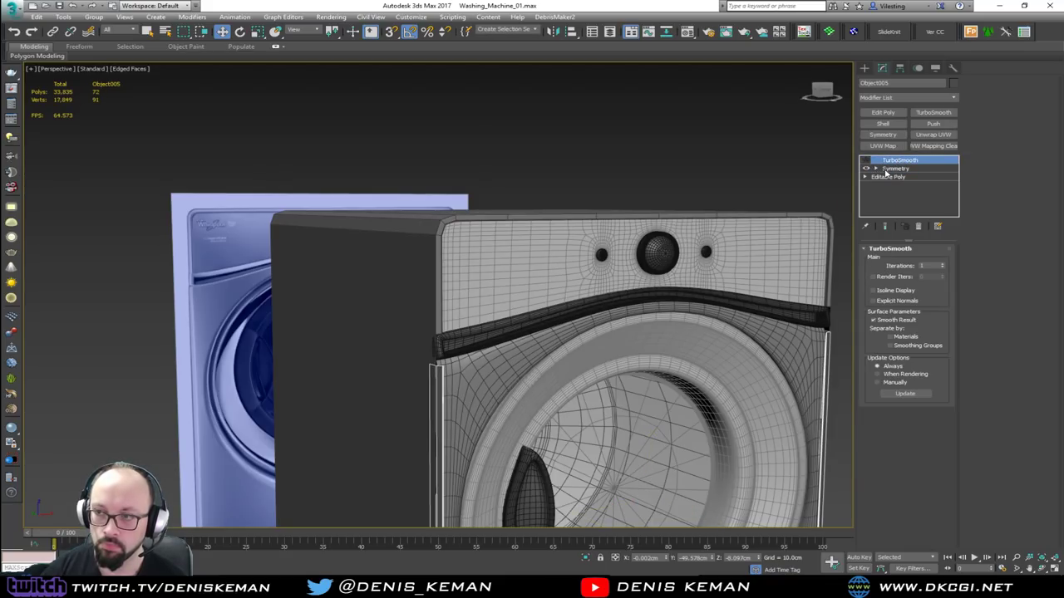
left_click(895, 168)
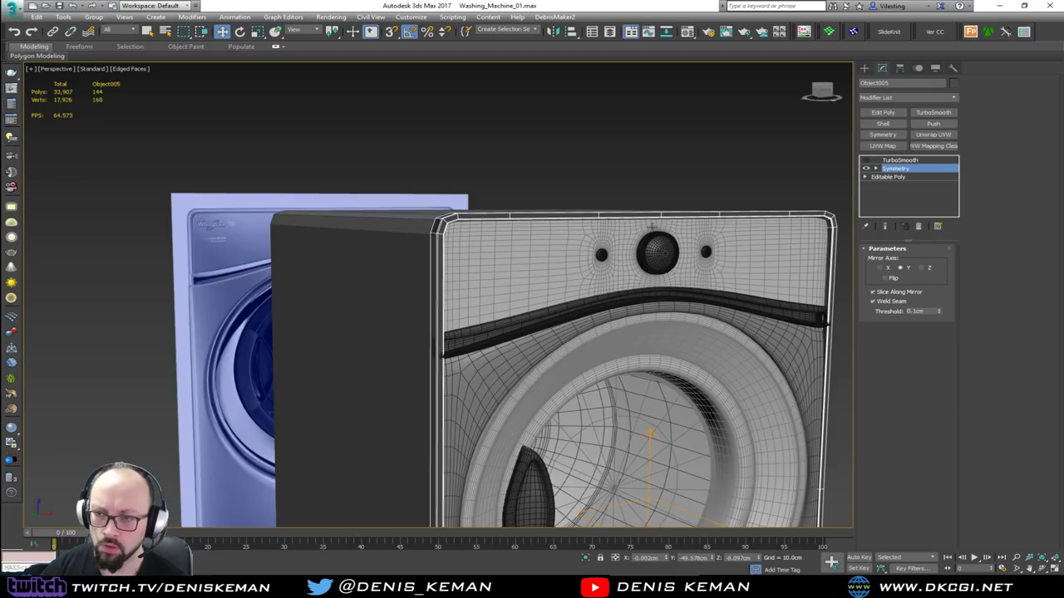
Select the redundant low-poly panel hidden behind the frame in wireframe view and delete it.
middle_click_drag(650, 226, 595, 246, "alt")
scroll(596, 246, "up", 5)
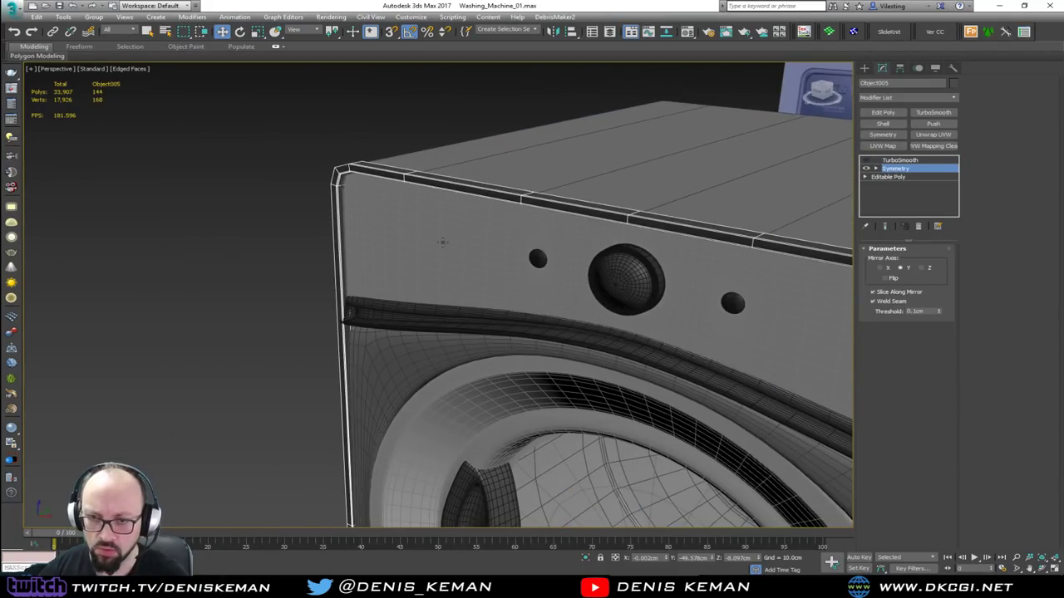
key("F3")
scroll(338, 133, "up", 4)
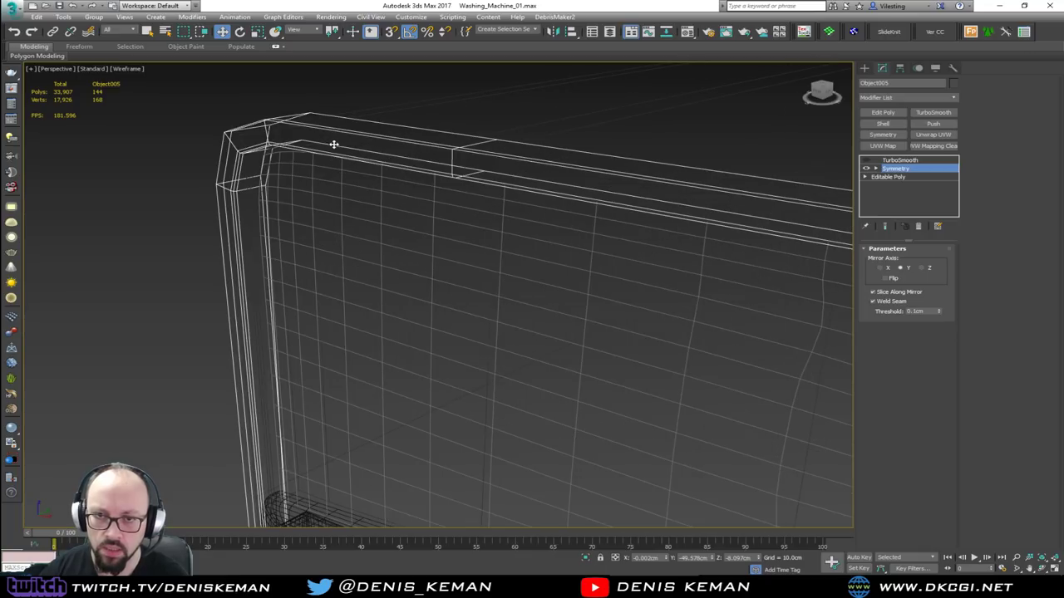
key("Up")
left_click(260, 172)
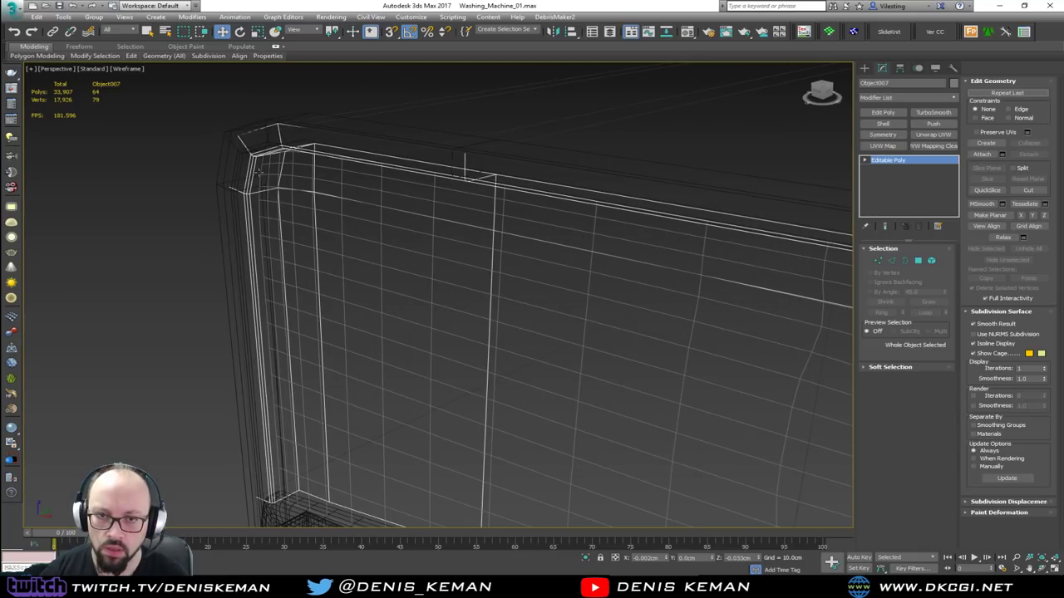
key("F3")
middle_click_drag(399, 252, 385, 214)
scroll(385, 213, "down", 2)
key("Delete")
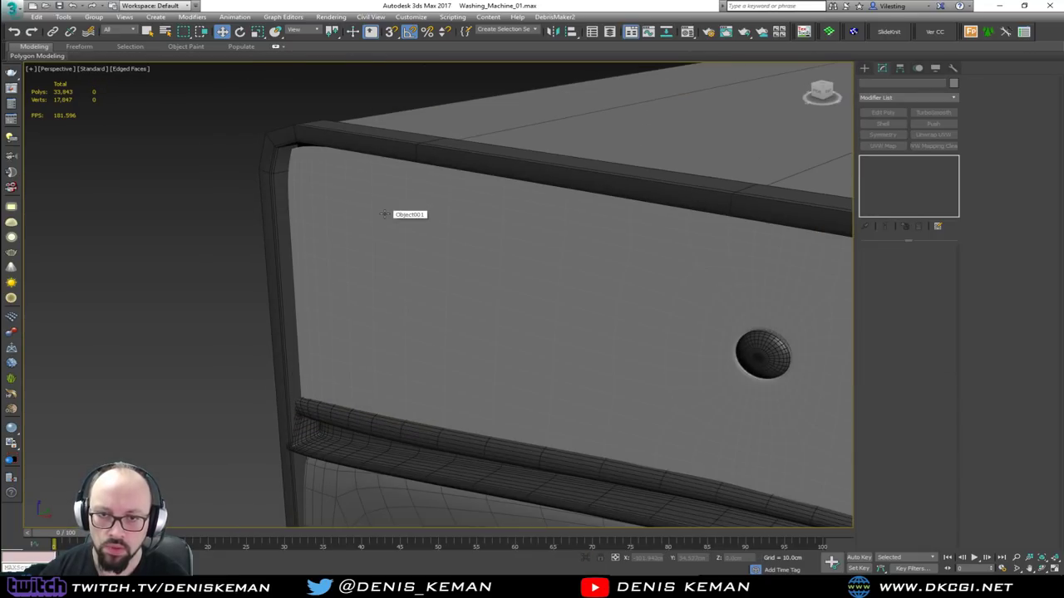
Select the front frame and add an Edit Poly modifier between its Symmetry and TurboSmooth modifiers.
scroll(385, 213, "down", 2)
key("F4")
scroll(354, 171, "down", 3)
mouse_move(441, 275)
middle_mouse_down()
mouse_move(354, 171)
mouse_move(499, 186)
mouse_move(358, 297)
middle_mouse_up()
key("F4")
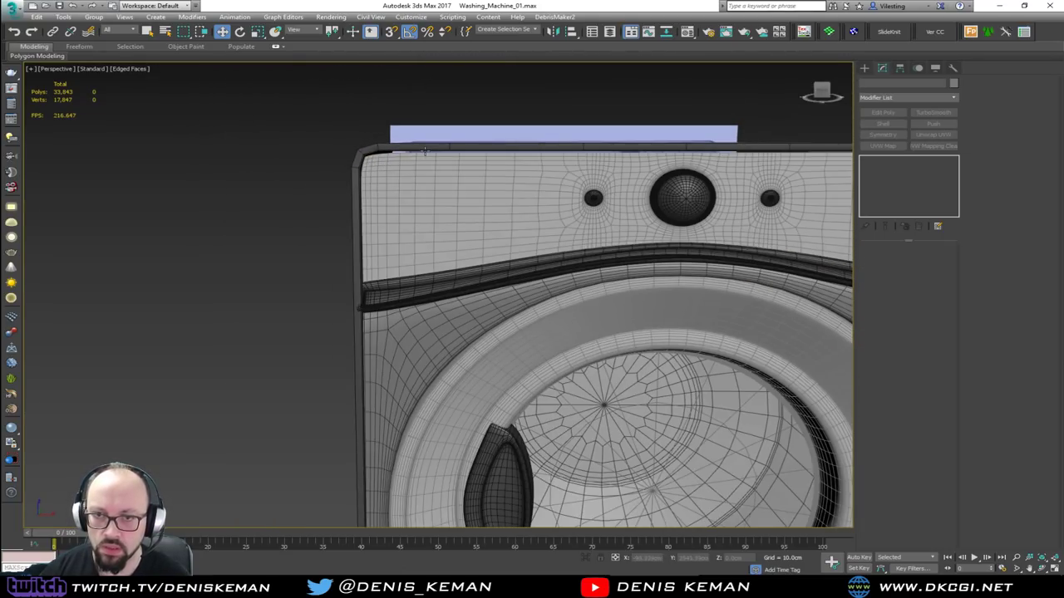
left_click(426, 151)
middle_click_drag(501, 177, 494, 246, "alt")
scroll(546, 237, "up", 2)
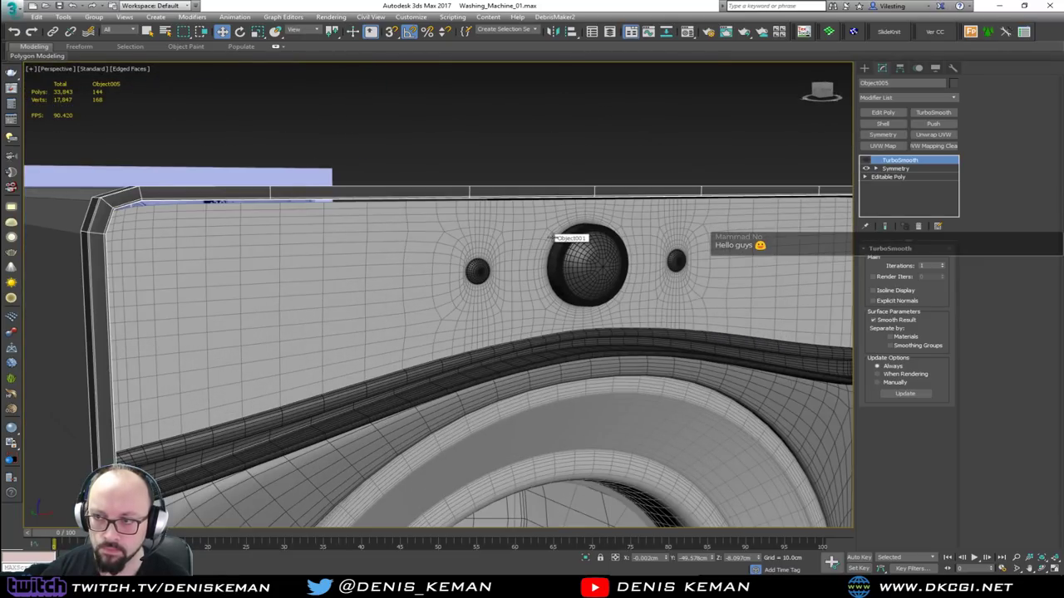
left_click(897, 169)
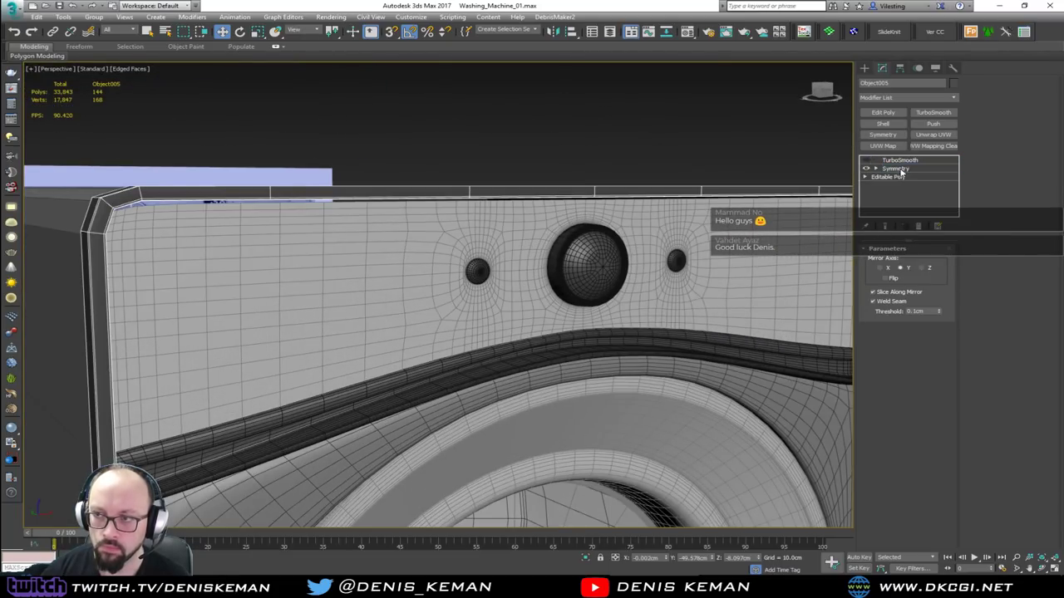
left_click(882, 112)
Select all vertices along the frame's upper edge, including hidden ones, and lower them slightly toward the front panel.
scroll(363, 229, "down", 5)
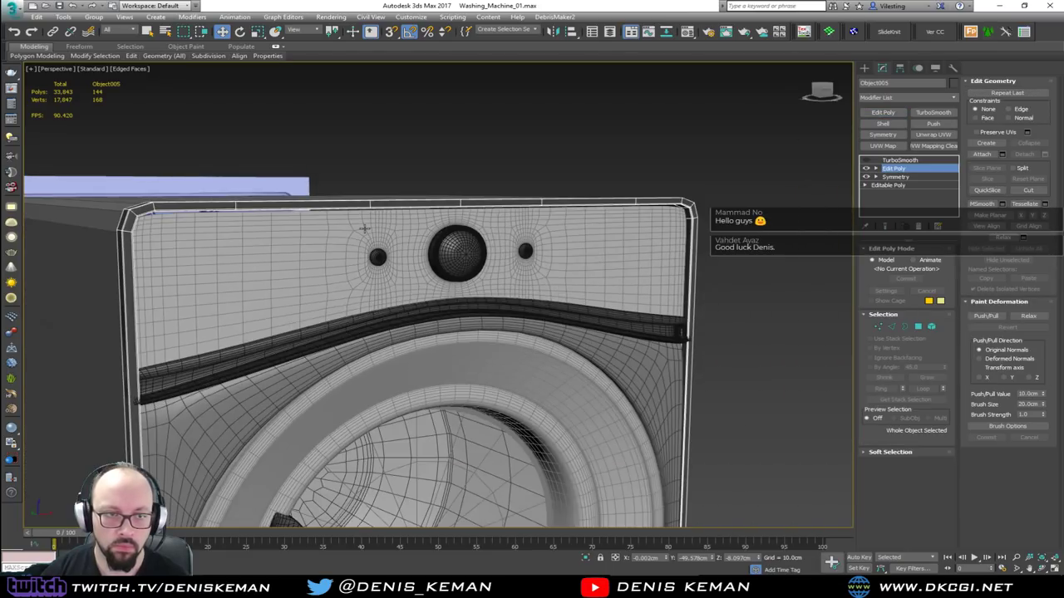
key("1")
key("F3")
left_click_drag(683, 146, 157, 297)
key("F3")
scroll(407, 217, "up", 6)
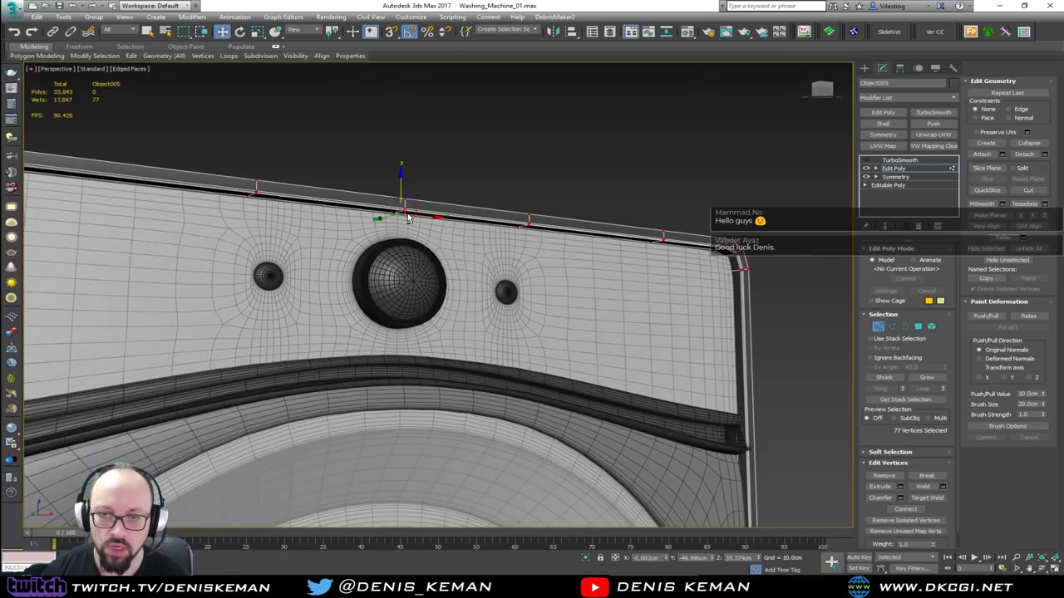
middle_click_drag(407, 218, 325, 205, "alt")
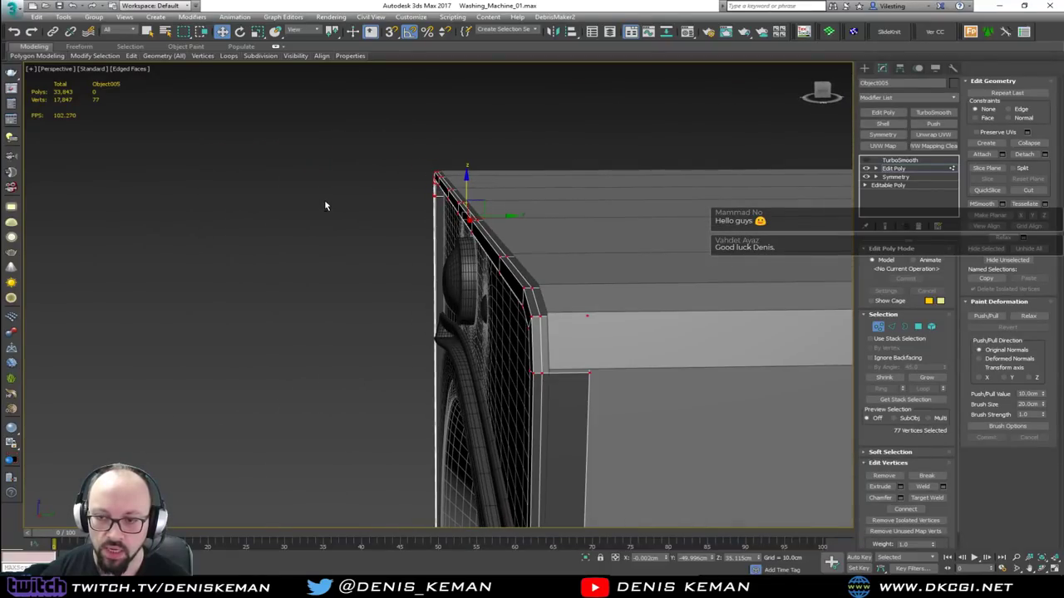
middle_click_drag(469, 191, 494, 201, "alt")
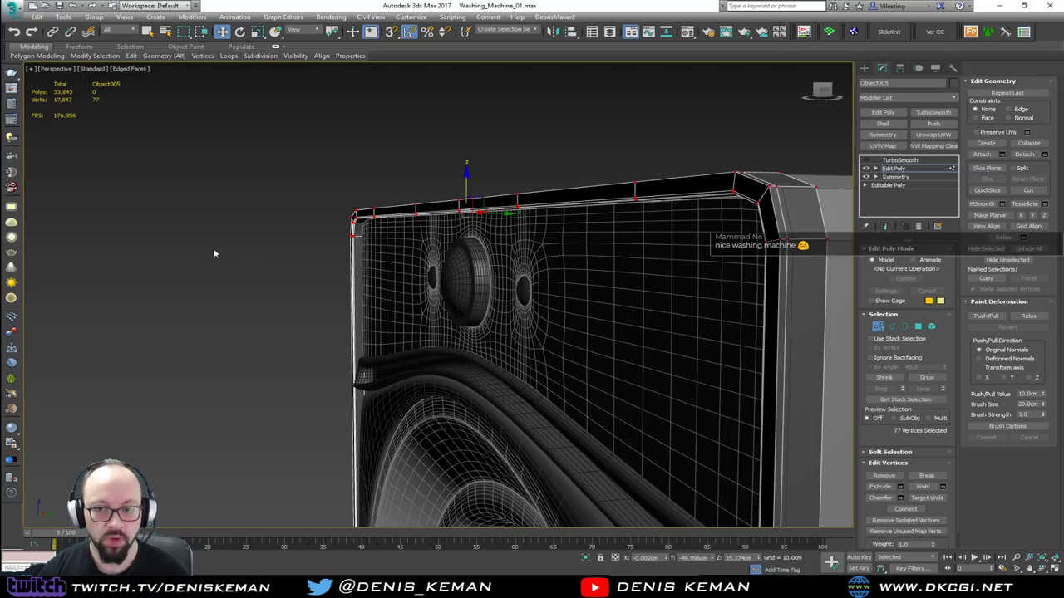
middle_click_drag(489, 254, 323, 309, "alt")
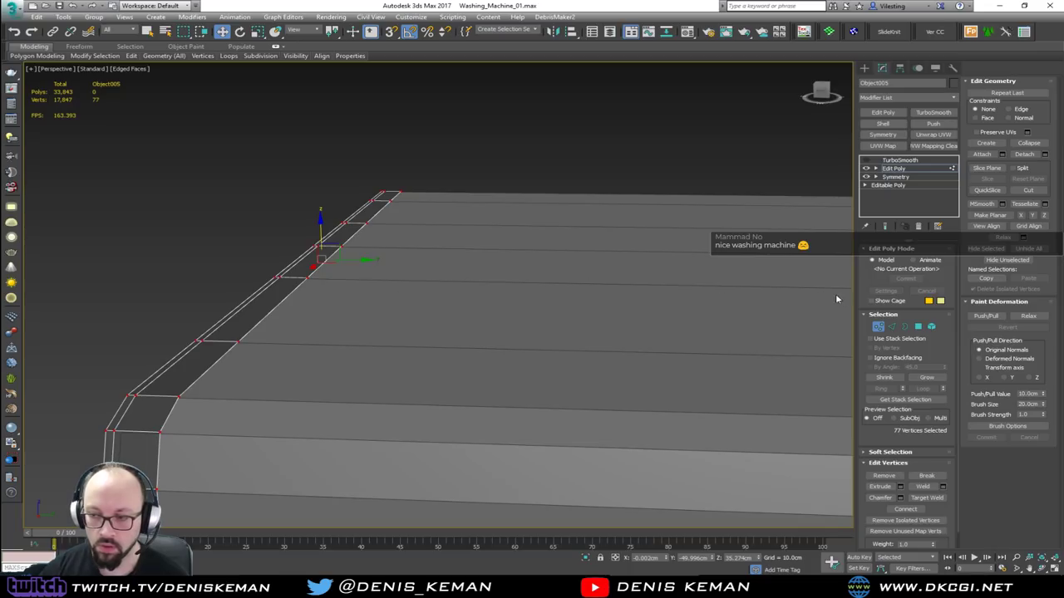
Leave vertex editing on the frame and turn its TurboSmooth on to preview the smoothed edge.
left_click(878, 326)
left_click(558, 152)
key("F4")
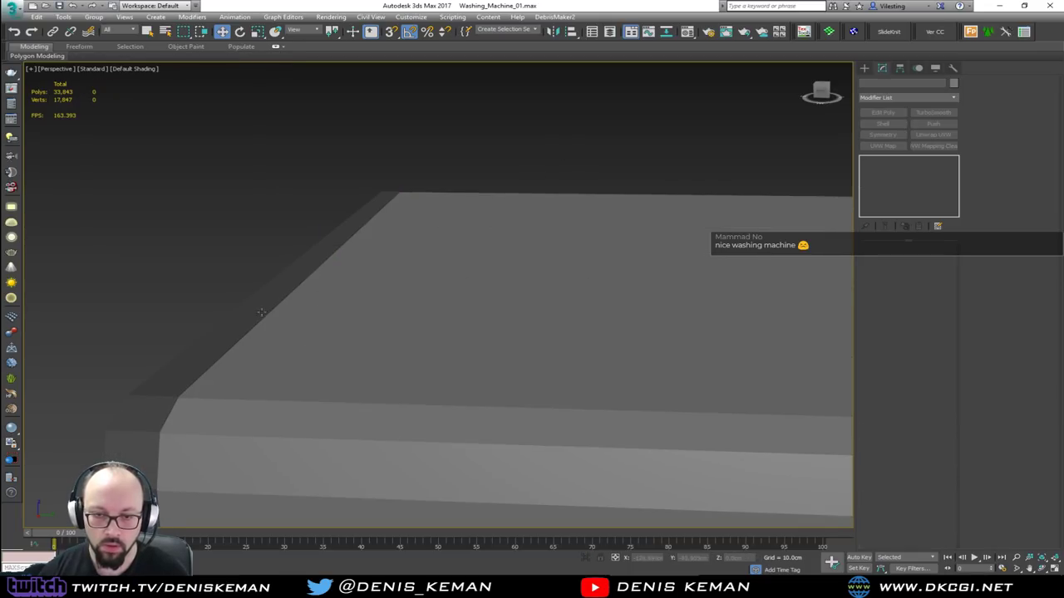
left_click(225, 324)
key("F4")
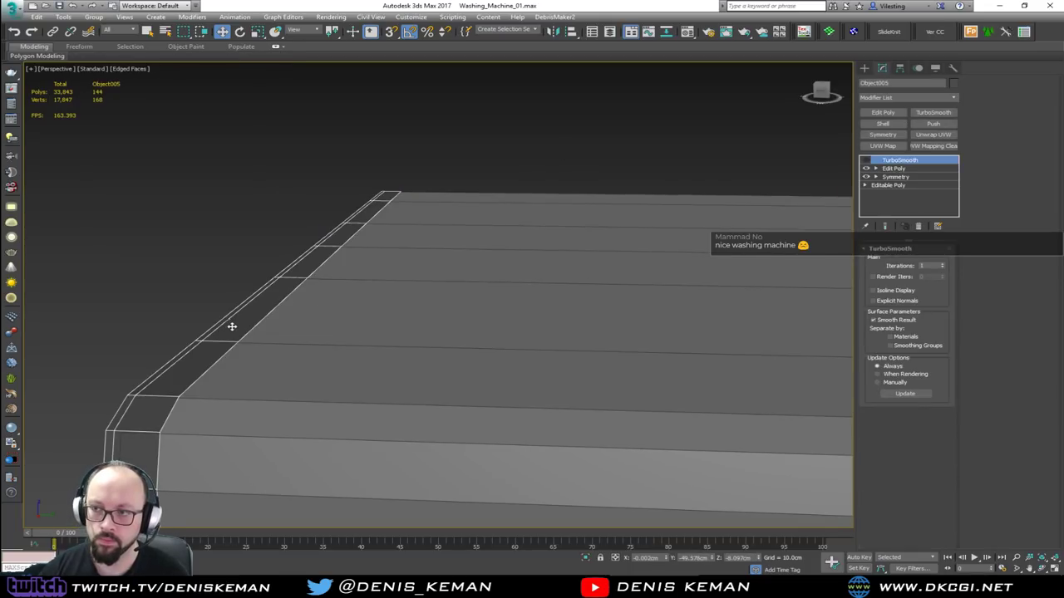
left_click(868, 161)
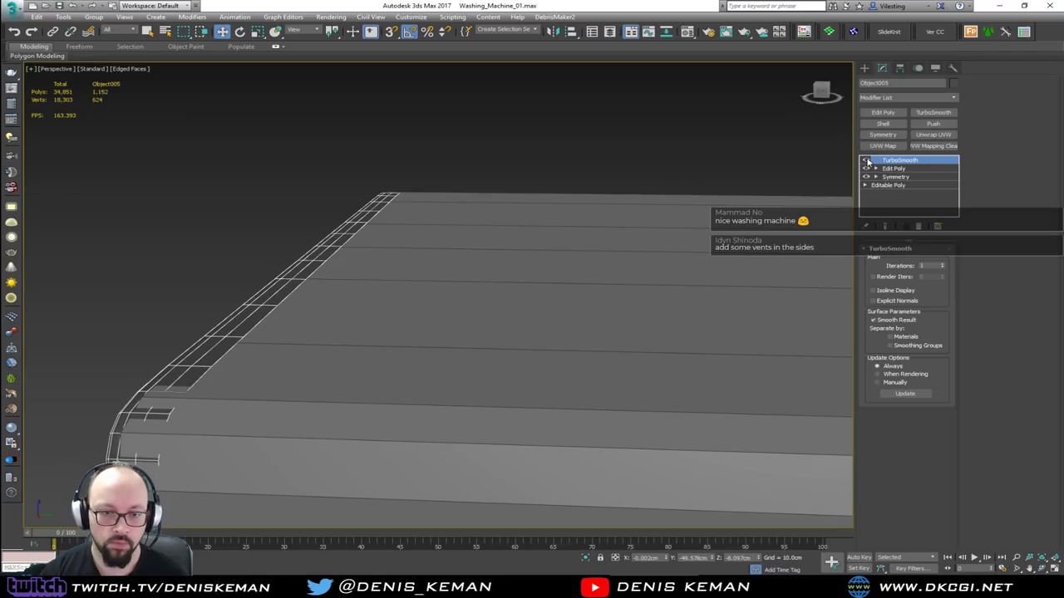
Add a TurboSmooth modifier to the cabinet body and compare its shape with smoothing off and on.
left_click(299, 208)
middle_click_drag(439, 305, 682, 226, "alt")
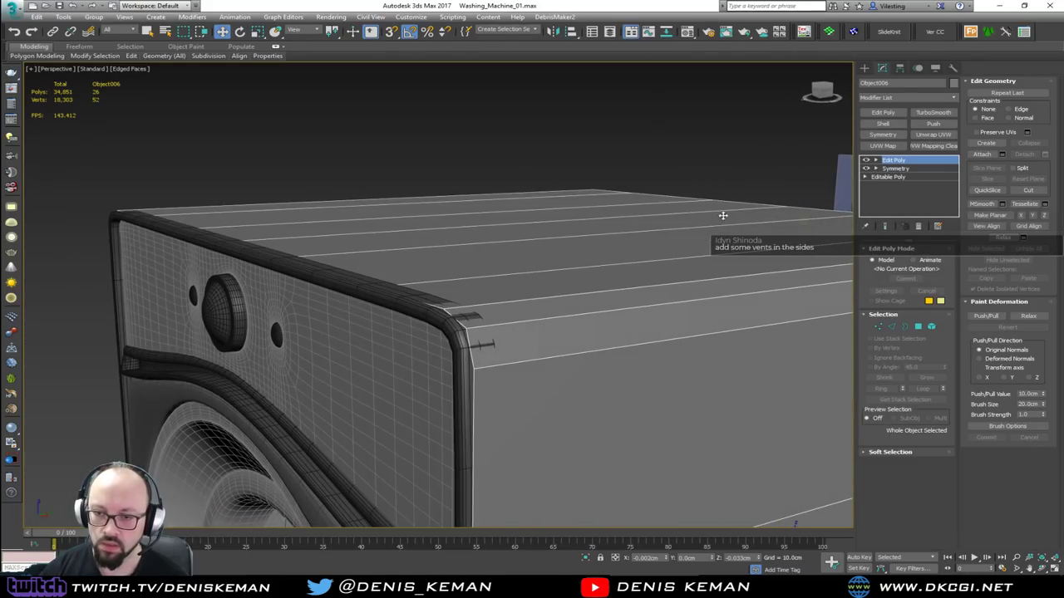
left_click(933, 113)
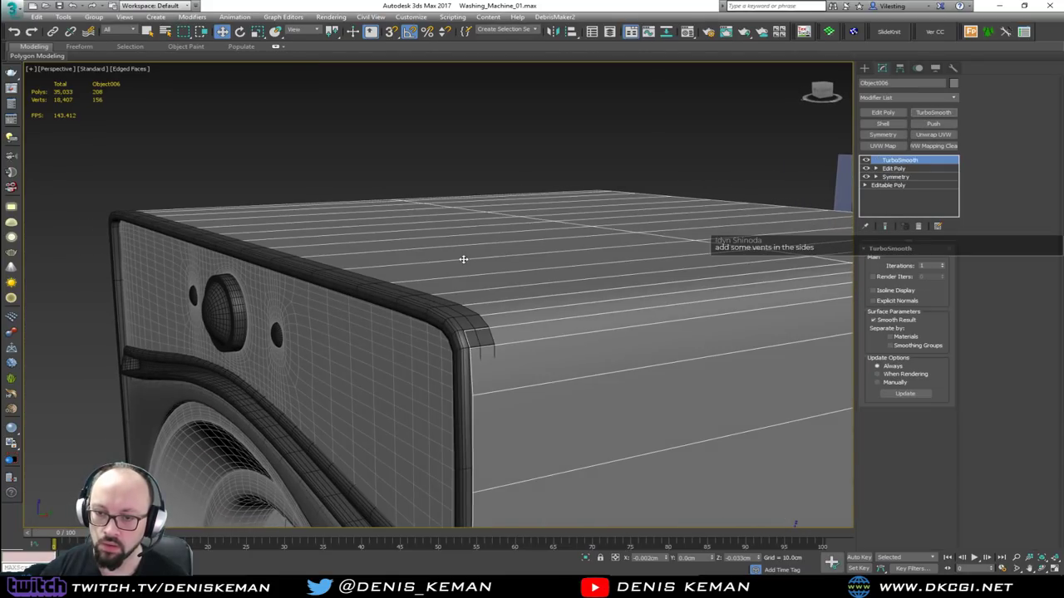
middle_click_drag(463, 260, 426, 161, "alt")
mouse_move(447, 243)
middle_mouse_down("alt")
mouse_move(433, 192)
mouse_move(444, 247)
mouse_move(566, 260)
mouse_move(470, 247)
mouse_move(452, 263)
middle_mouse_up("alt")
middle_click_drag(502, 303, 416, 304)
scroll(415, 305, "down", 2)
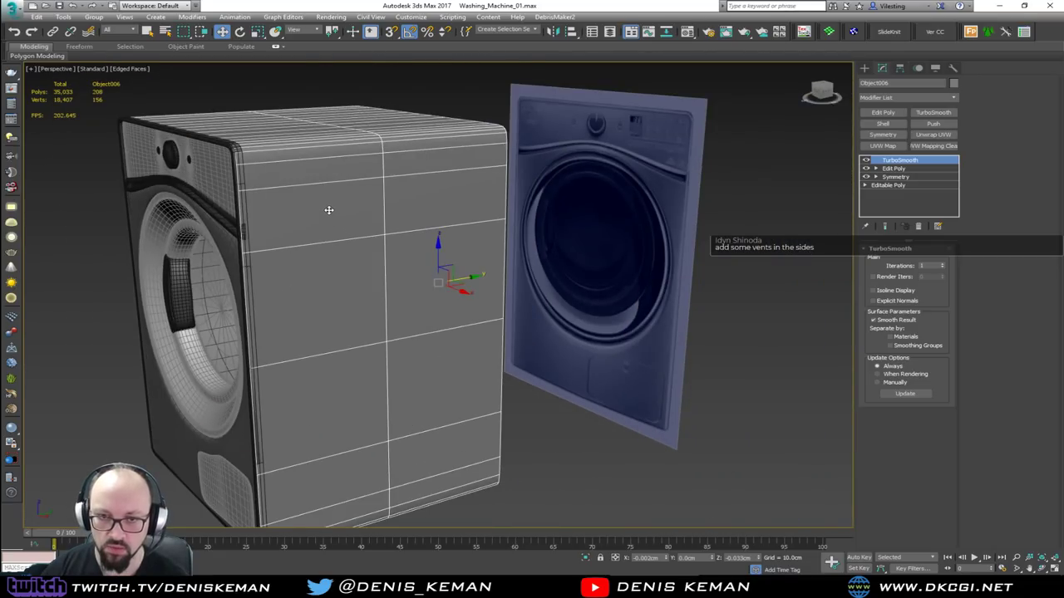
scroll(329, 210, "up", 3)
left_click(866, 161)
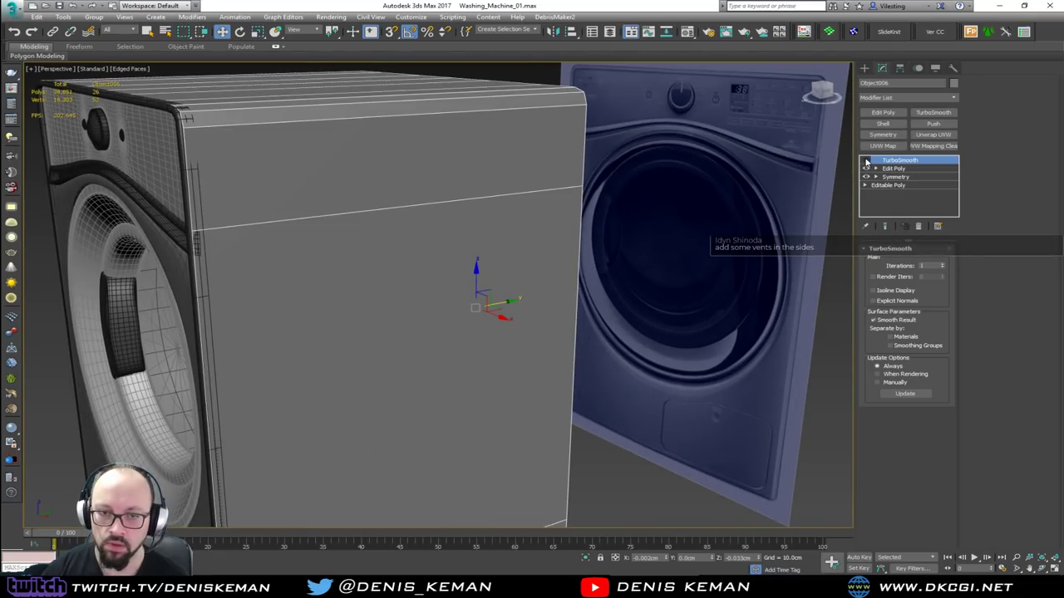
left_click(866, 161)
Move the cabinet body backward along the Y axis, away from the front frame.
left_click(893, 168)
middle_click_drag(438, 236, 462, 239, "alt")
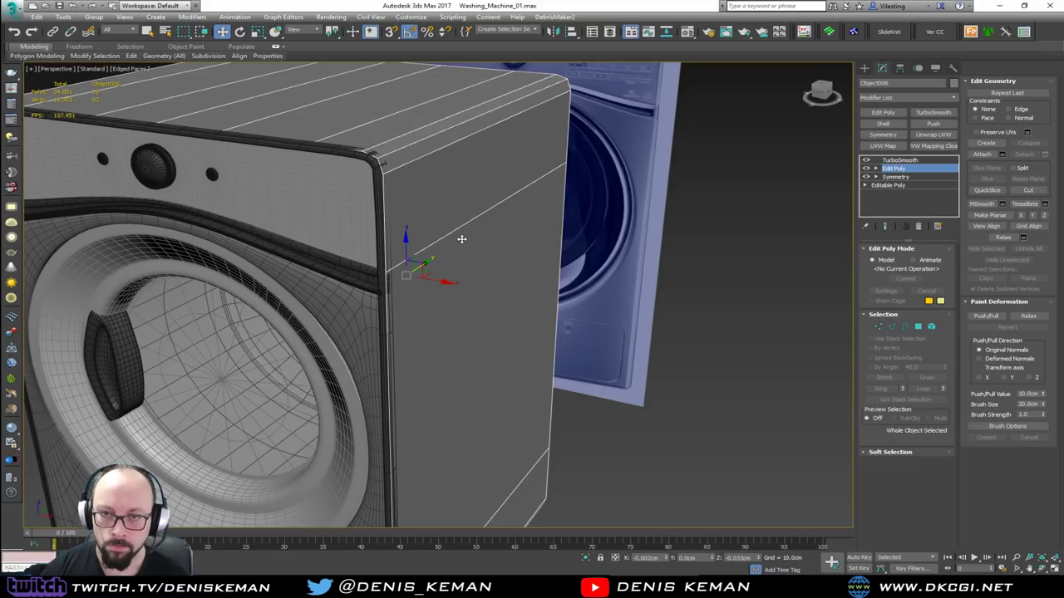
middle_click_drag(441, 264, 391, 261, "alt")
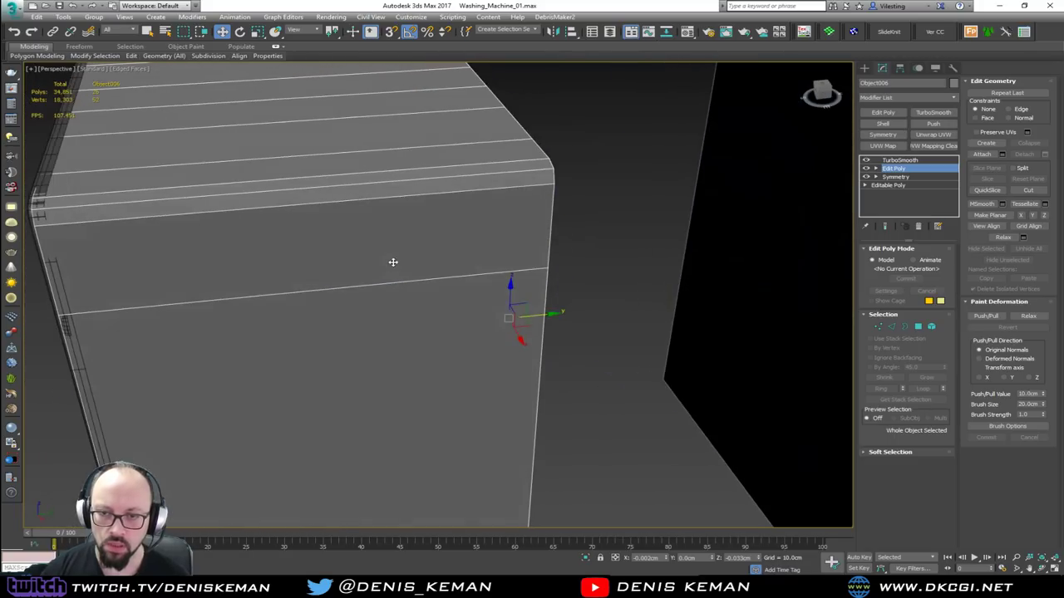
scroll(533, 291, "down", 3)
left_click_drag(525, 304, 695, 285)
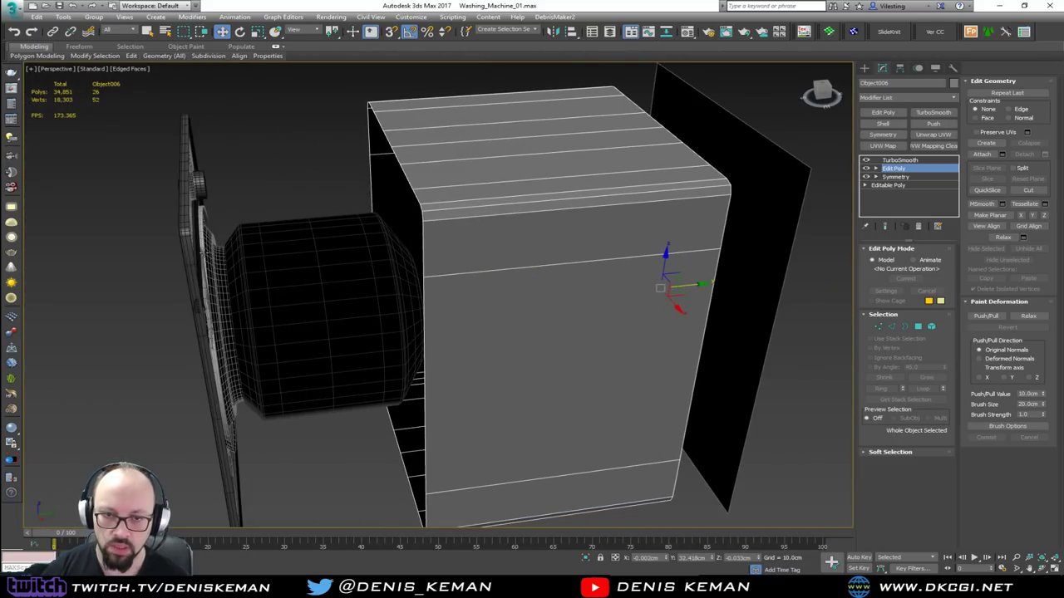
With the frame's TurboSmooth off, extrude its rear border backward along Y in Edit Poly to form a new cabinet shell.
left_click(192, 263)
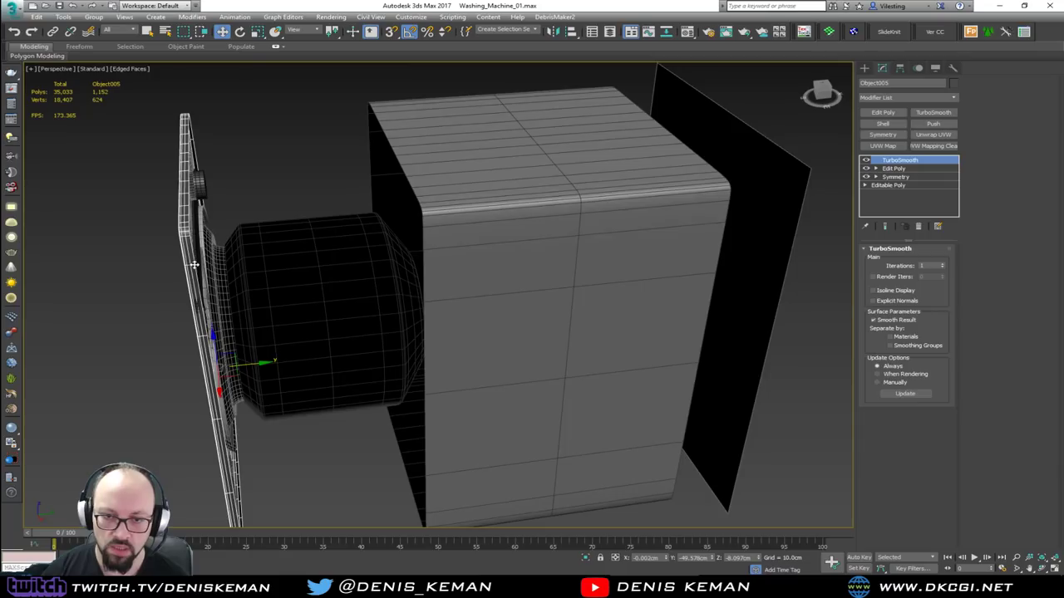
left_click(866, 160)
left_click(894, 167)
middle_click_drag(197, 274, 258, 327, "alt")
left_click_drag(255, 328, 477, 288, "shift")
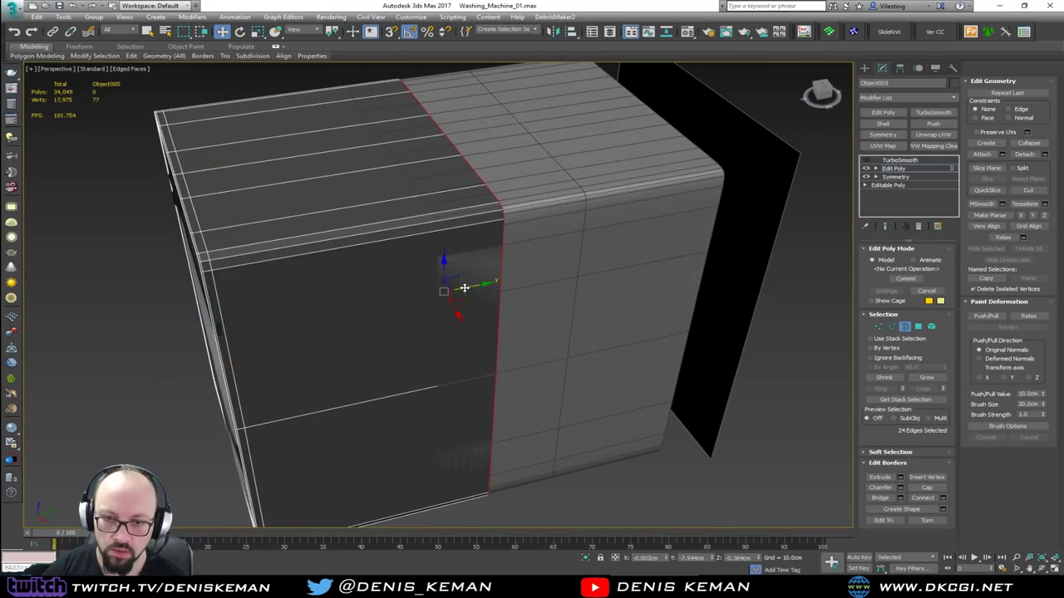
middle_click_drag(468, 288, 504, 266, "alt")
left_click(906, 327)
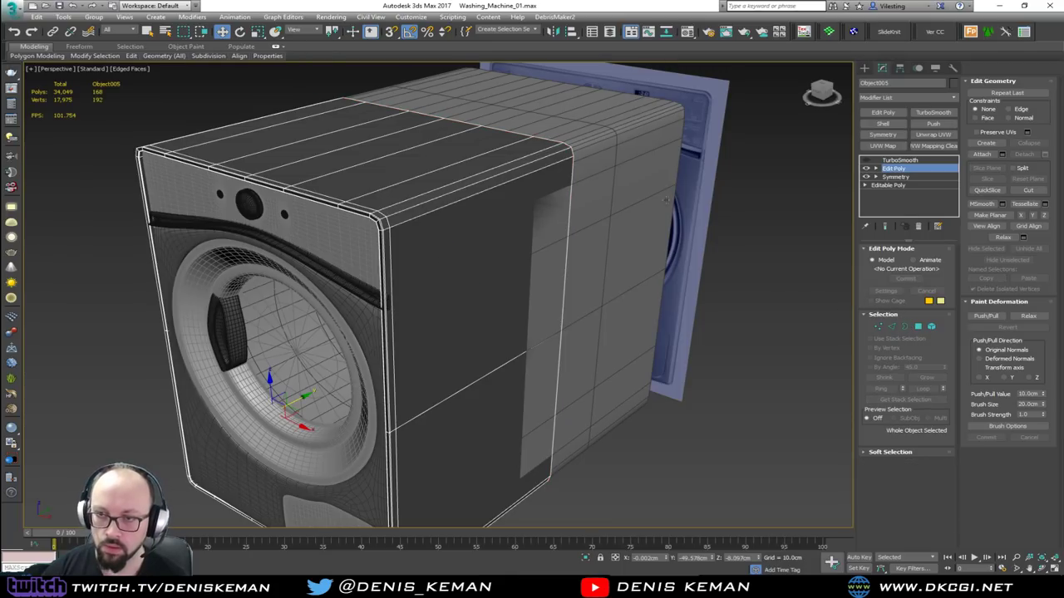
Delete the old cabinet body, then preview the extended shell with TurboSmooth on and view its open back.
left_click(644, 192)
key("Delete")
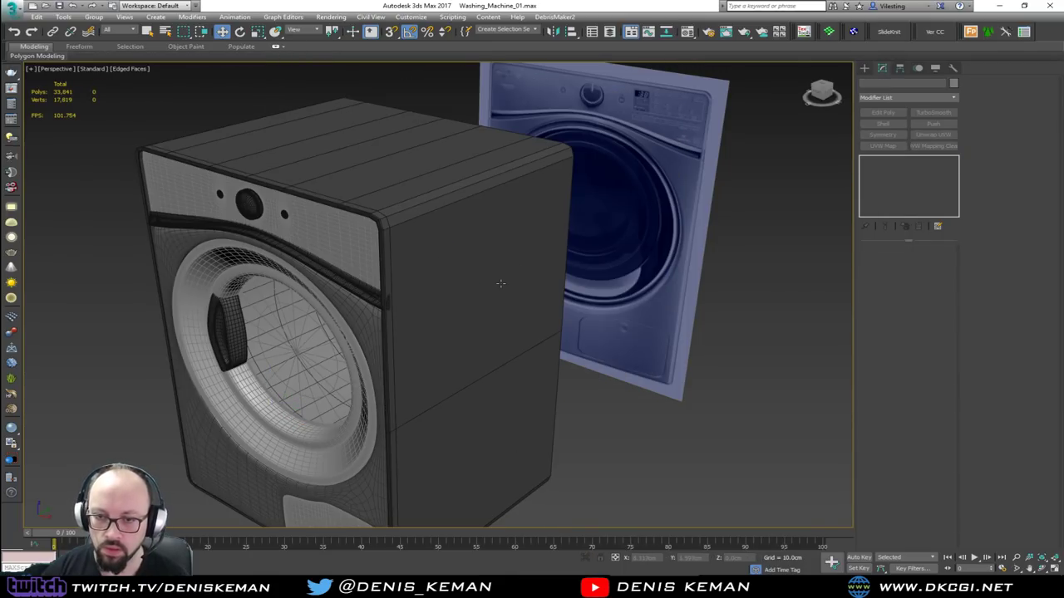
left_click(499, 280)
key("F4")
left_click(866, 160)
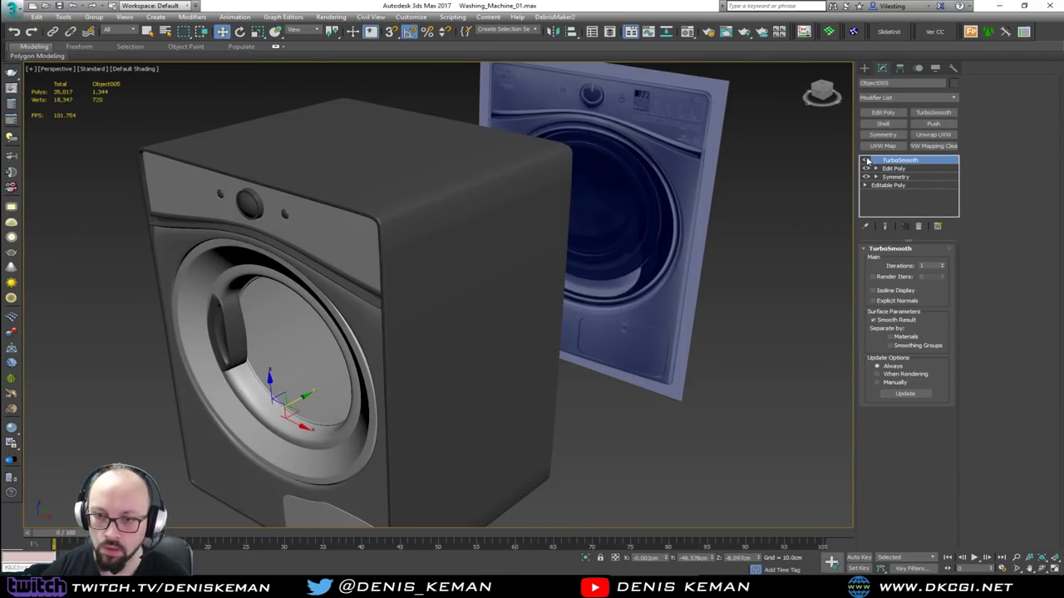
left_click(632, 422)
mouse_move(632, 422)
middle_mouse_down("alt")
mouse_move(695, 303)
mouse_move(487, 311)
mouse_move(441, 324)
mouse_move(382, 205)
mouse_move(283, 207)
middle_mouse_up("alt")
key("F4")
Turn the shell's TurboSmooth off and cap its open rear border in Edit Poly.
left_click(267, 208)
left_click(865, 161)
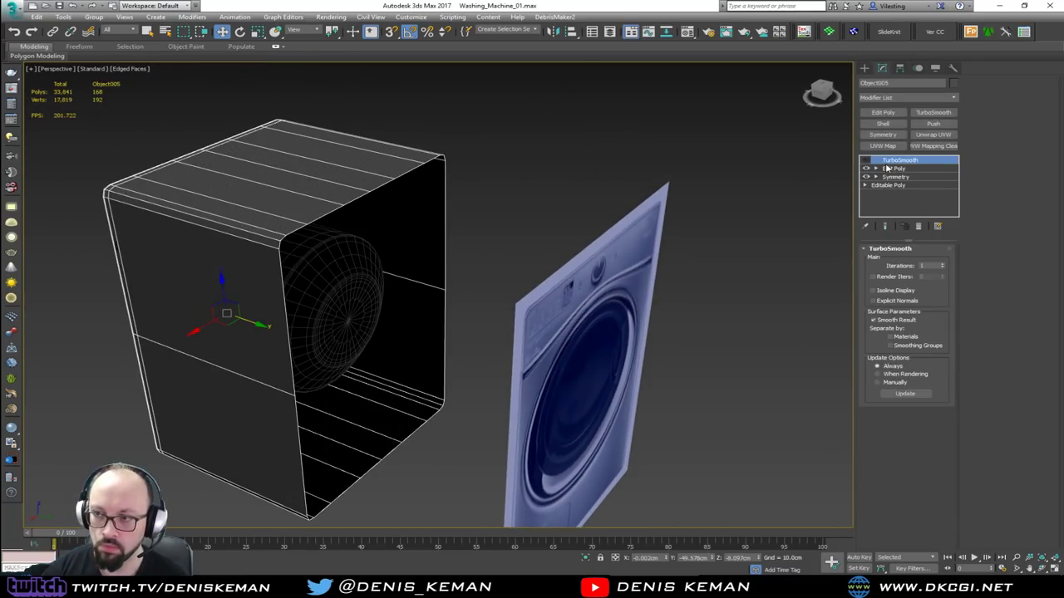
left_click(893, 168)
key("3")
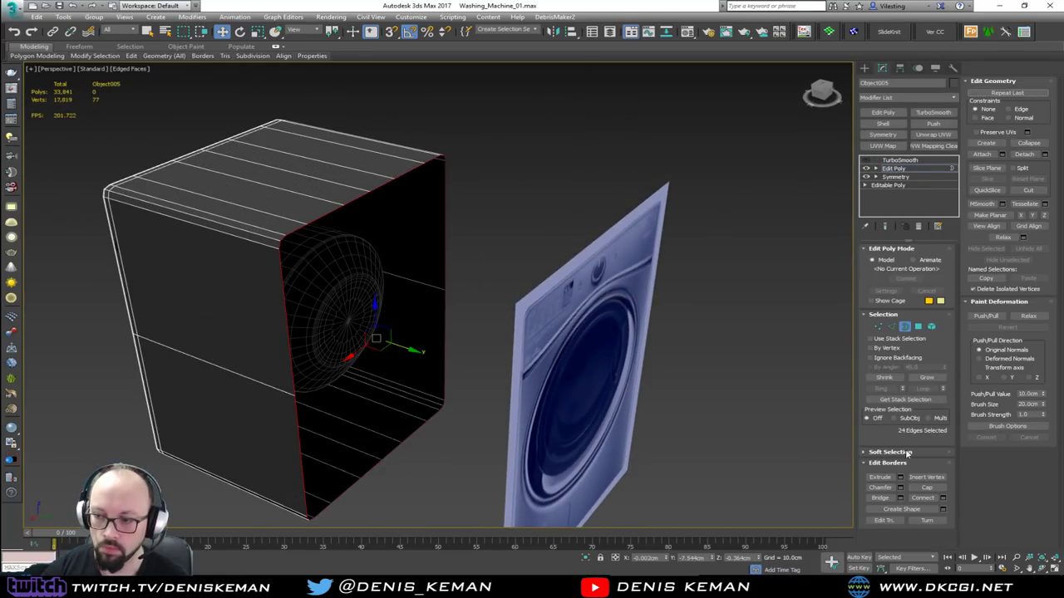
left_click(927, 488)
Isolate the shell and connect the two side vertices below the back face's upper rounded corners with an edge.
key("alt+q")
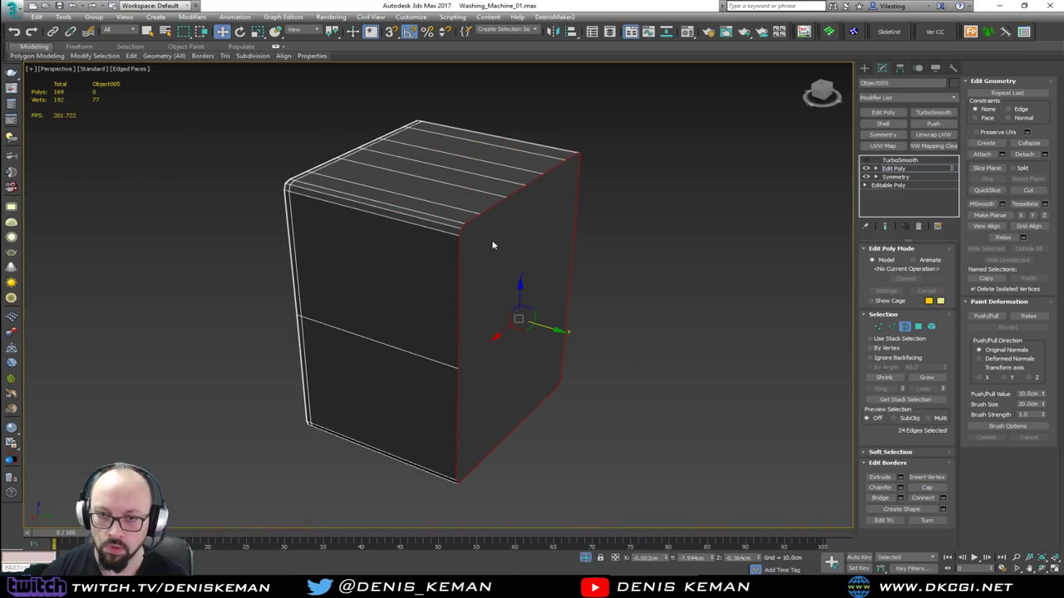
scroll(498, 241, "up", 6)
key("1")
left_click(390, 240)
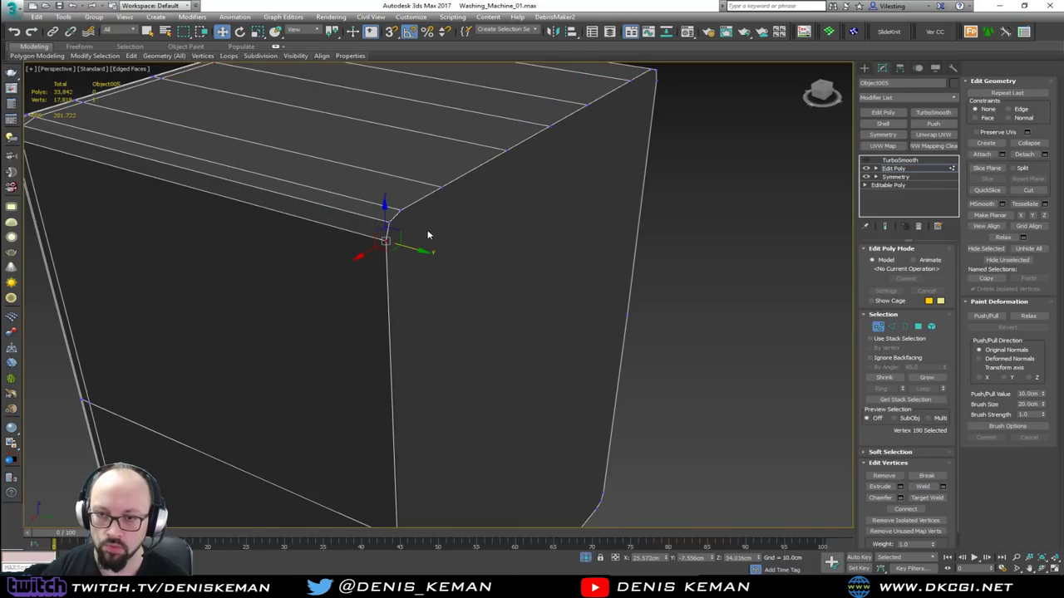
scroll(428, 233, "down", 5)
scroll(519, 268, "up", 2)
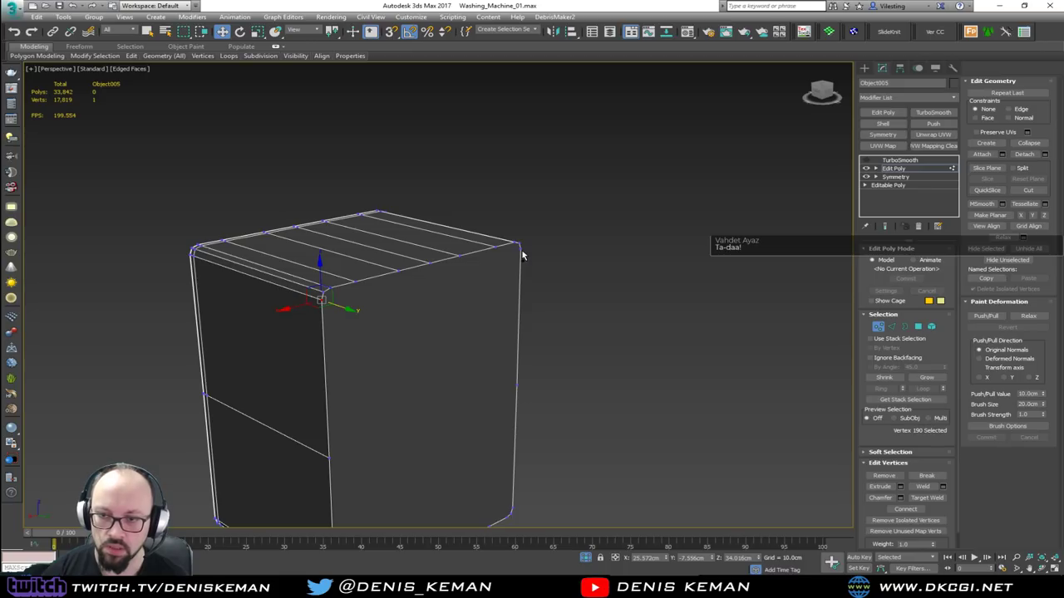
left_click(520, 250, "ctrl")
key("ctrl+shift+e")
middle_click_drag(468, 317, 489, 183)
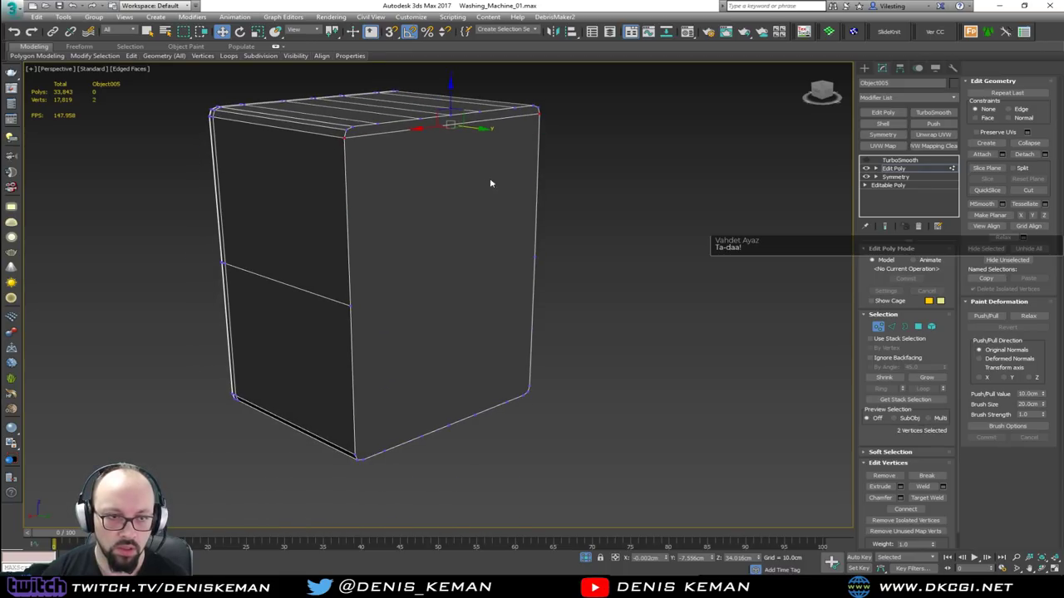
Connect the two side vertices above the back face's lower rounded corners with an edge.
middle_click_drag(482, 276, 438, 280, "alt")
left_click(324, 378)
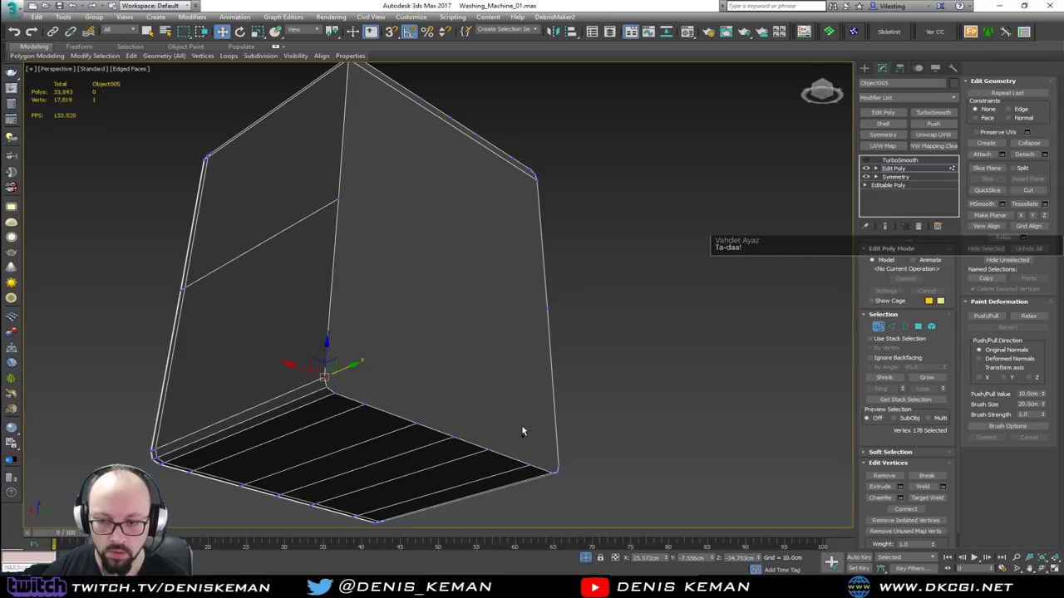
left_click(555, 468, "ctrl")
middle_click_drag(452, 344, 388, 407, "alt")
Cut three vertical edges across the back face between matching upper and lower border vertices, from the centre toward one side.
key("alt+c")
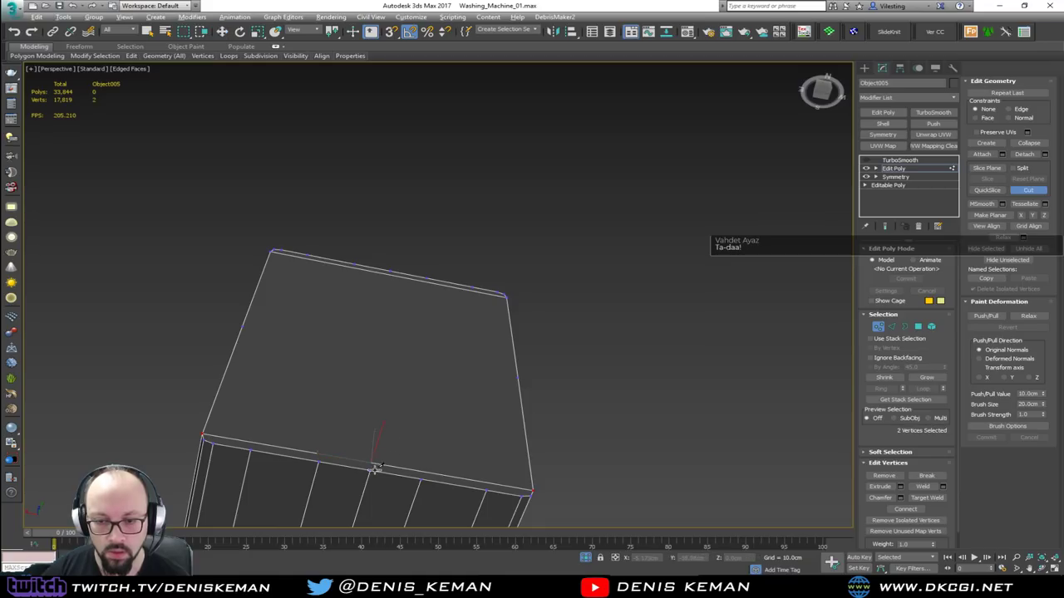
left_click(371, 470)
left_click(389, 273)
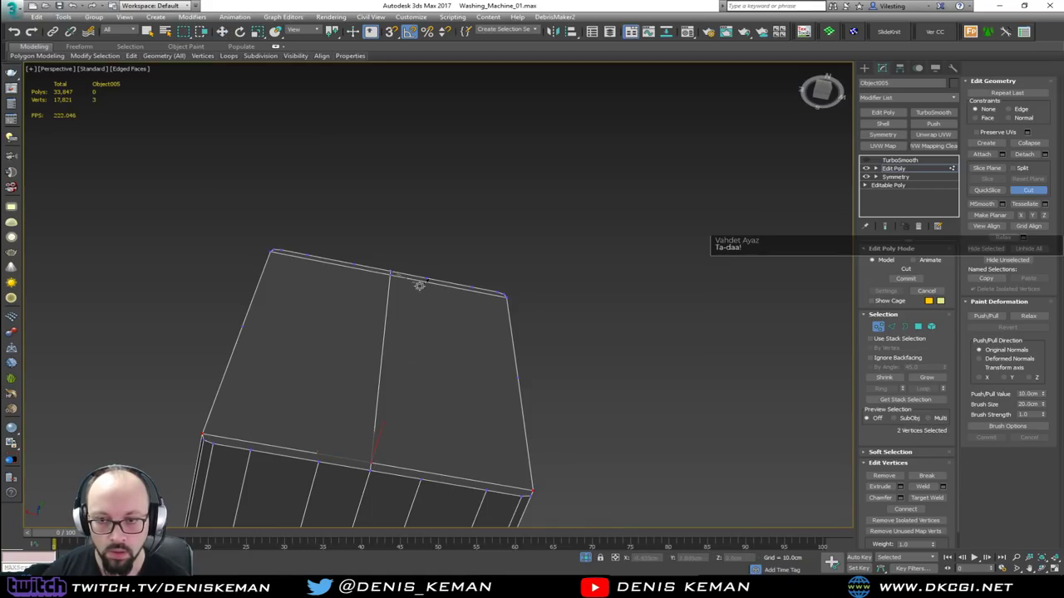
left_click(319, 462)
left_click(355, 264)
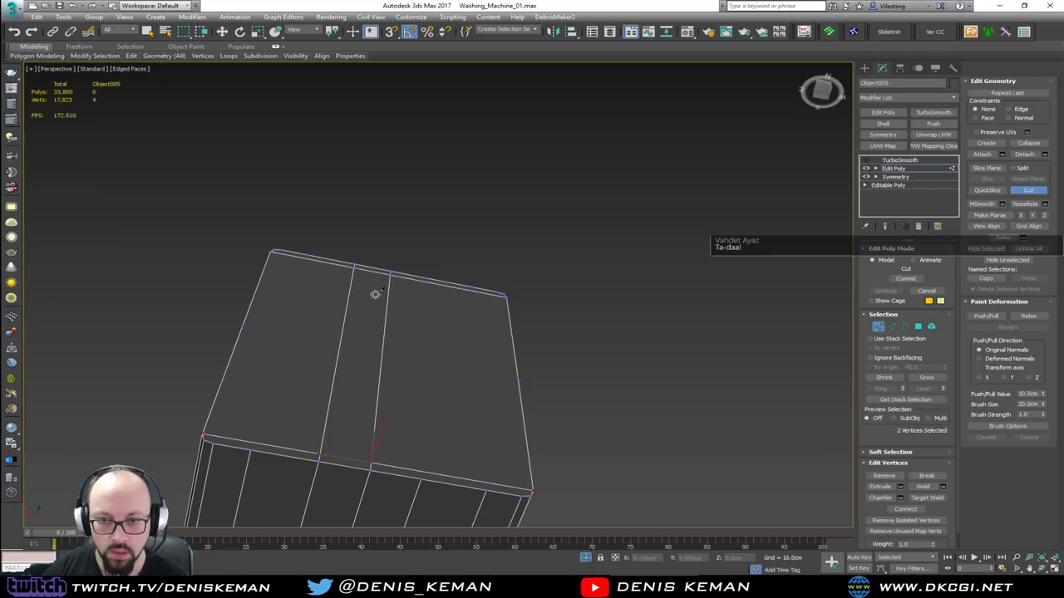
left_click(251, 449)
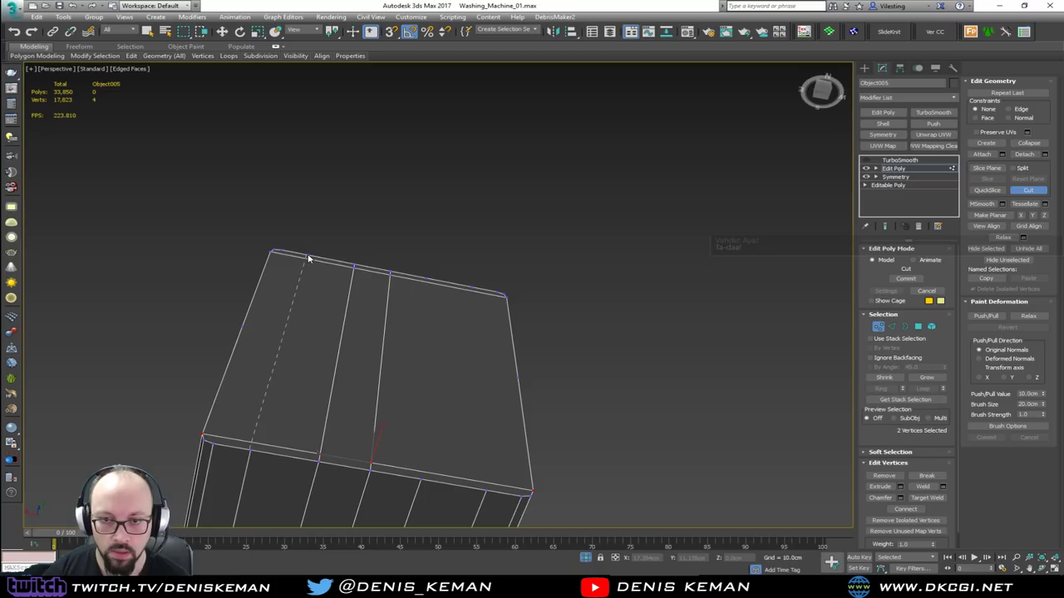
left_click(307, 253)
Cut a horizontal edge across the back face between the mid-height vertices of its two sides.
middle_click_drag(333, 268, 260, 334, "alt")
left_click(258, 330)
left_click(524, 316)
Cut three more vertical edges on the other half of the back face, the last one ending at the rounded-corner vertices.
mouse_move(453, 313)
middle_mouse_down("alt")
mouse_move(439, 316)
mouse_move(452, 311)
middle_mouse_up("alt")
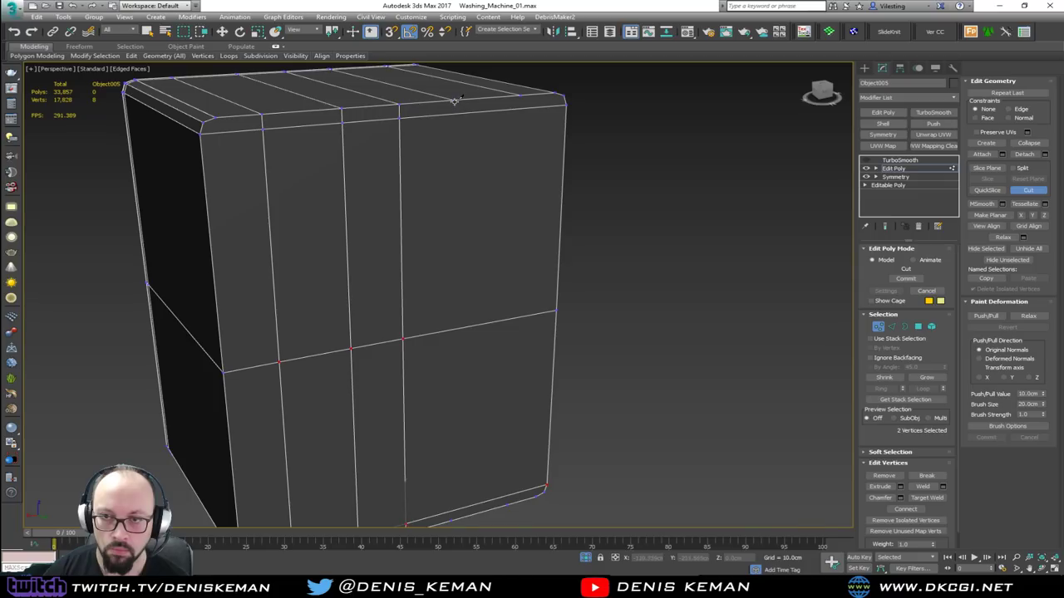
left_click(451, 518)
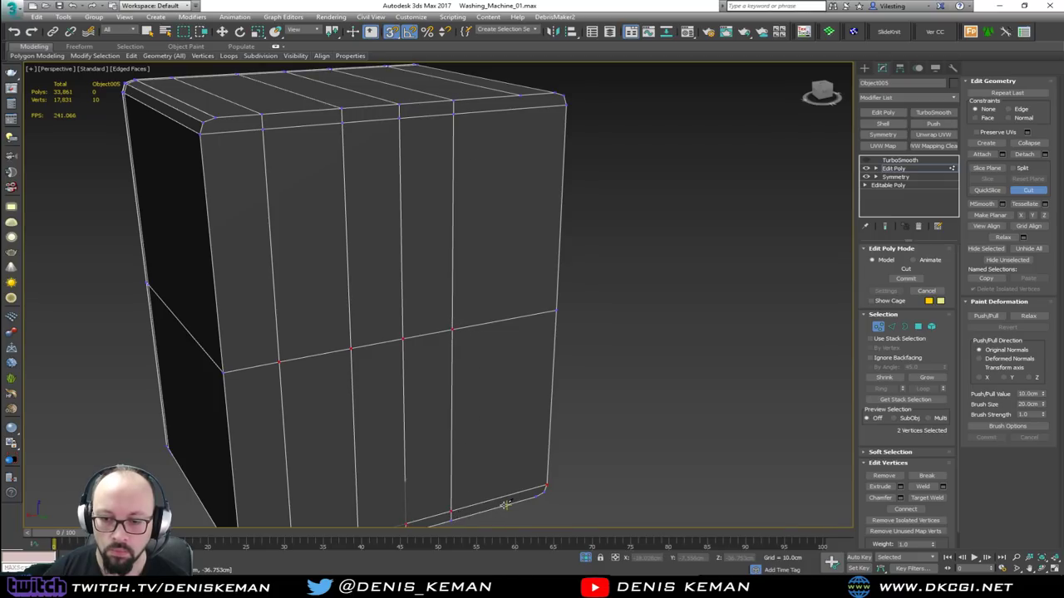
left_click(519, 105)
left_click(507, 497)
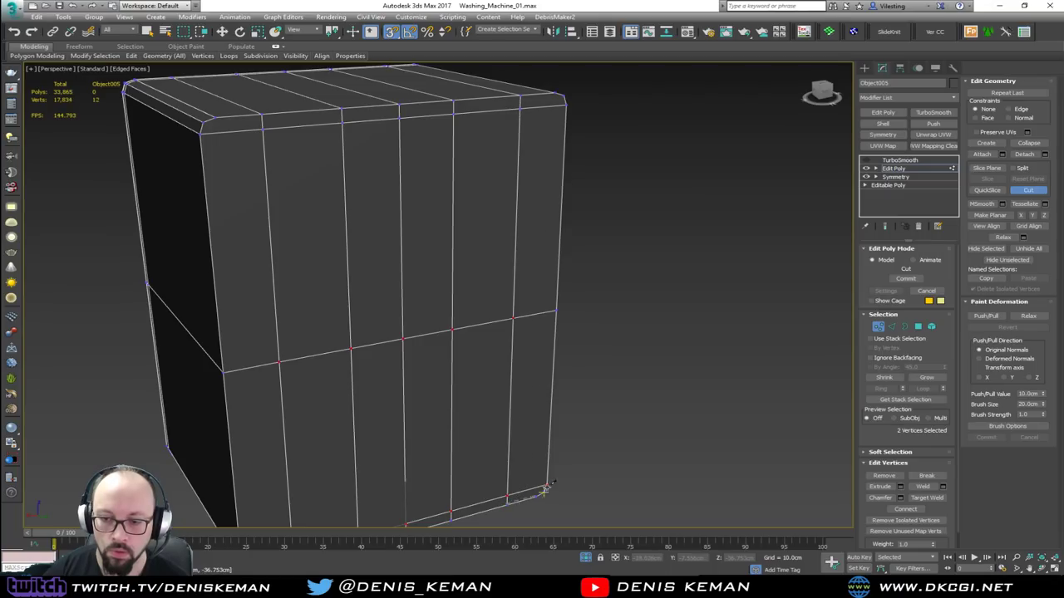
left_click(554, 103)
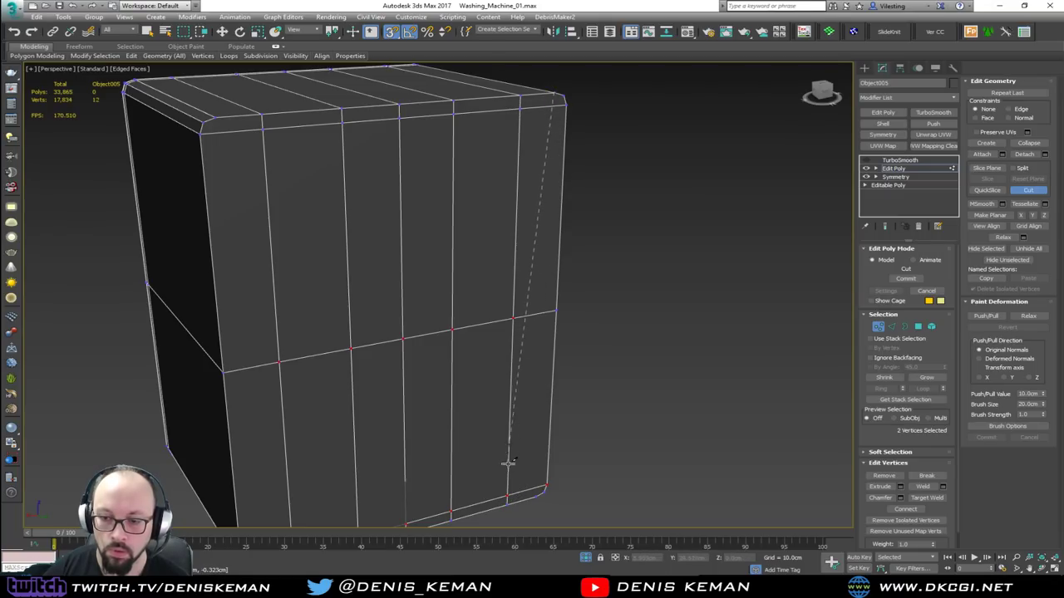
left_click(542, 491)
key("w")
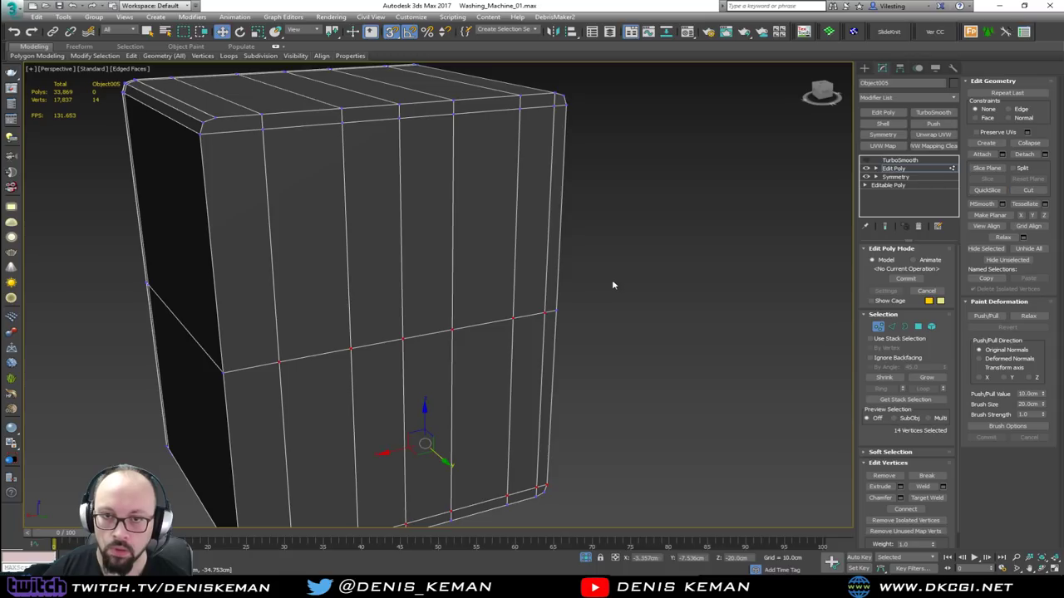
Cut the final vertical edge between the rounded-corner vertices on the back face's opposite side and leave vertex editing.
middle_click_drag(474, 230, 300, 133, "alt")
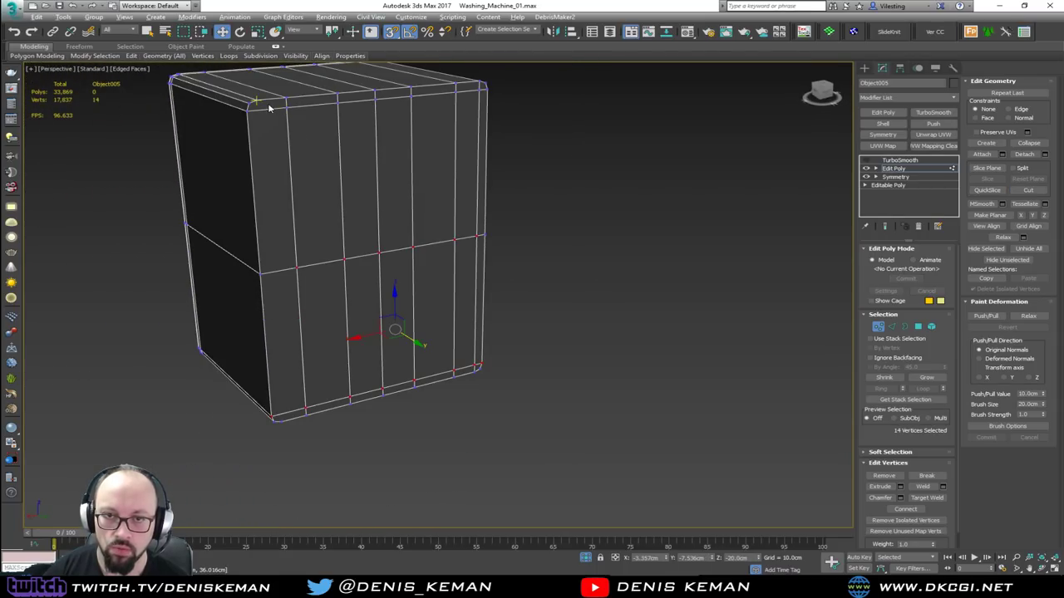
key("alt+c")
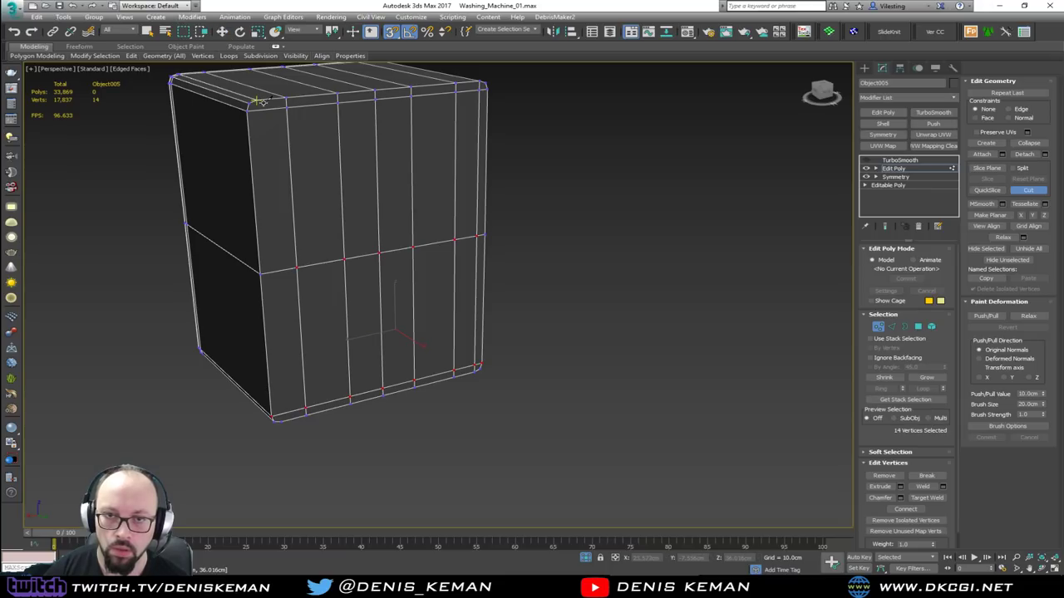
left_click(257, 101)
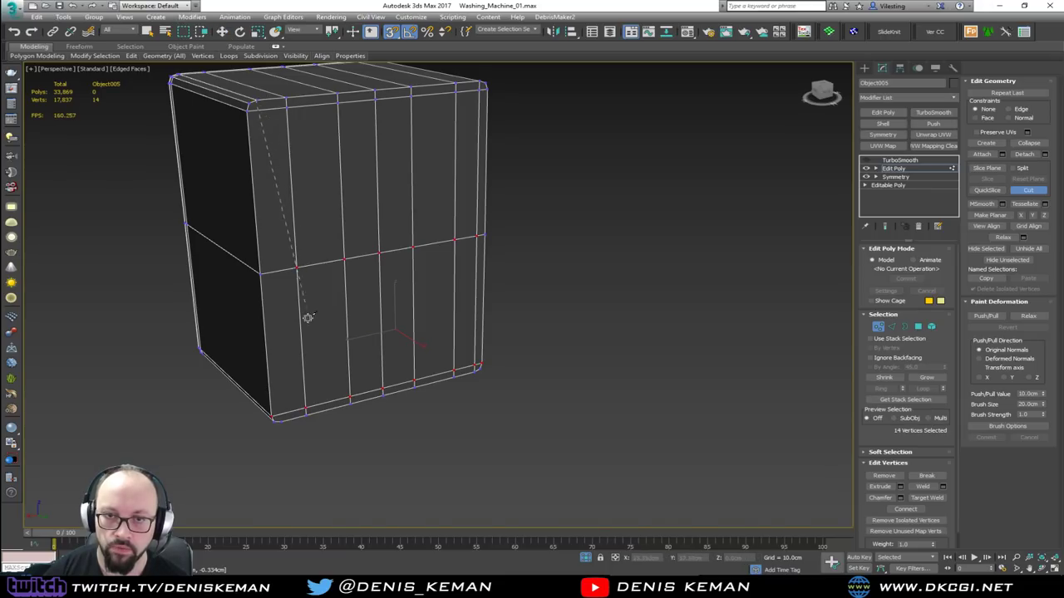
left_click(276, 418)
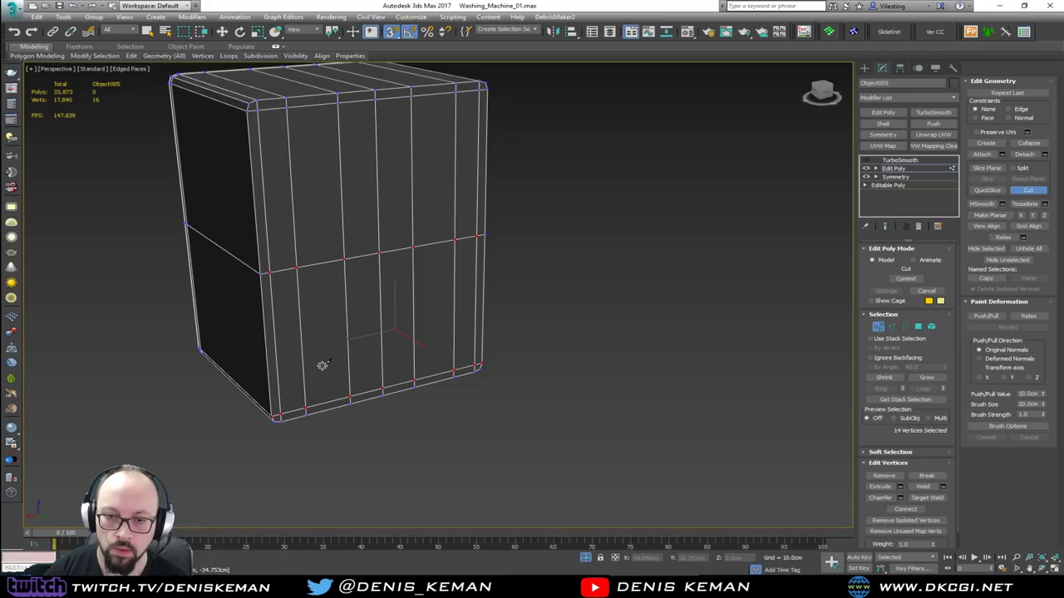
right_click(363, 251)
right_click(385, 243)
left_click(573, 207)
left_click(604, 199)
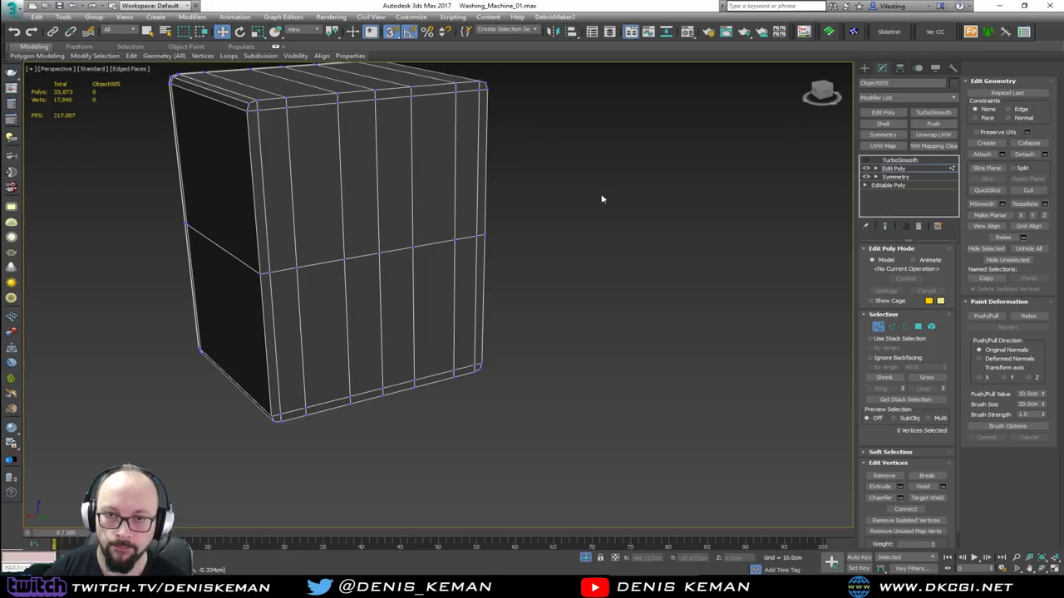
left_click(878, 326)
scroll(387, 183, "up", 5)
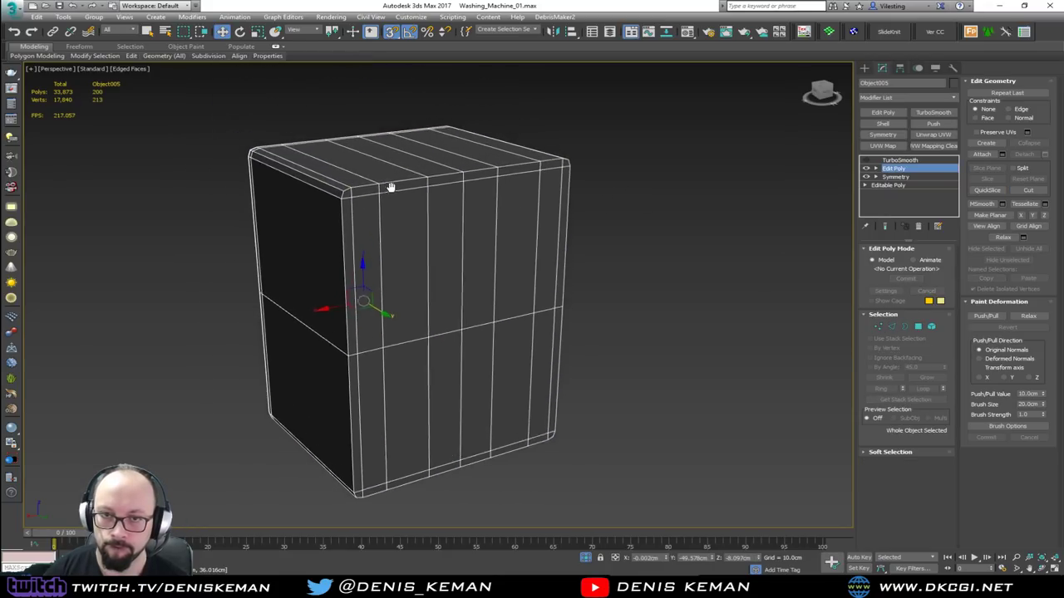
scroll(366, 200, "up", 2)
scroll(309, 197, "up", 2)
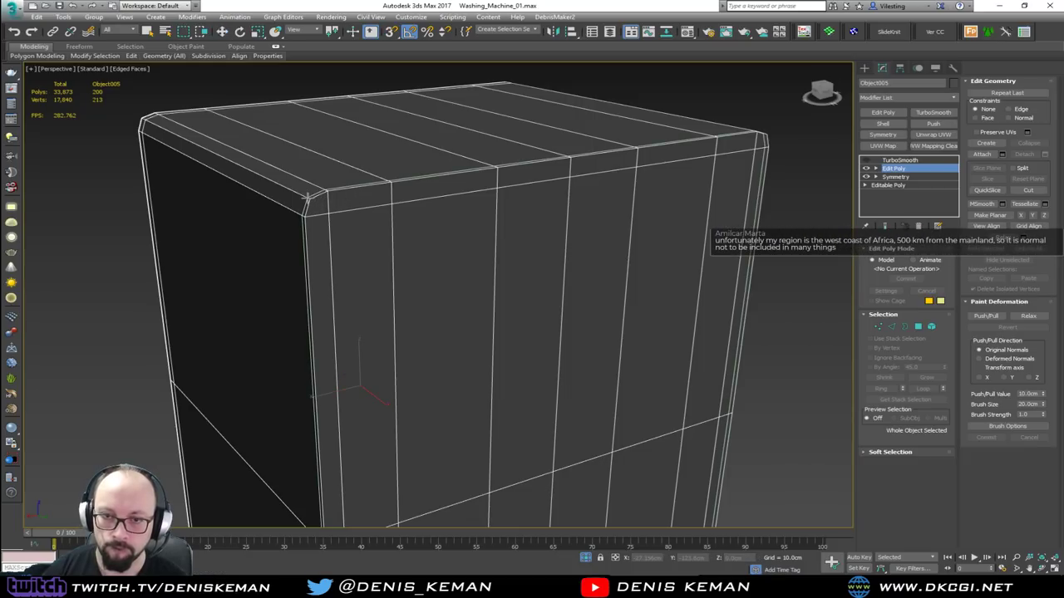
key("w")
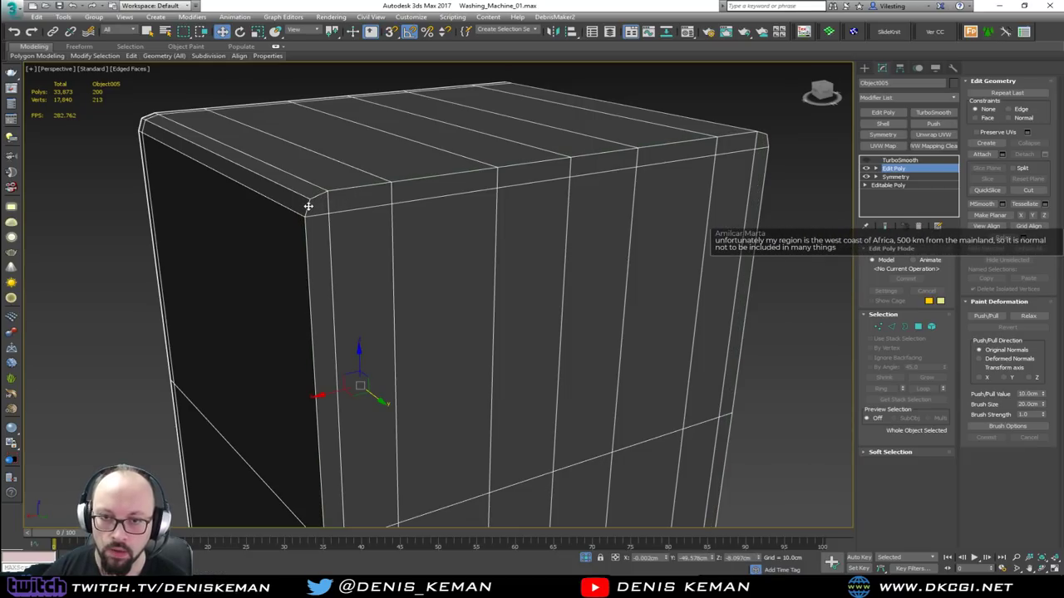
key("2")
double_click(308, 206)
double_click(313, 198, "ctrl")
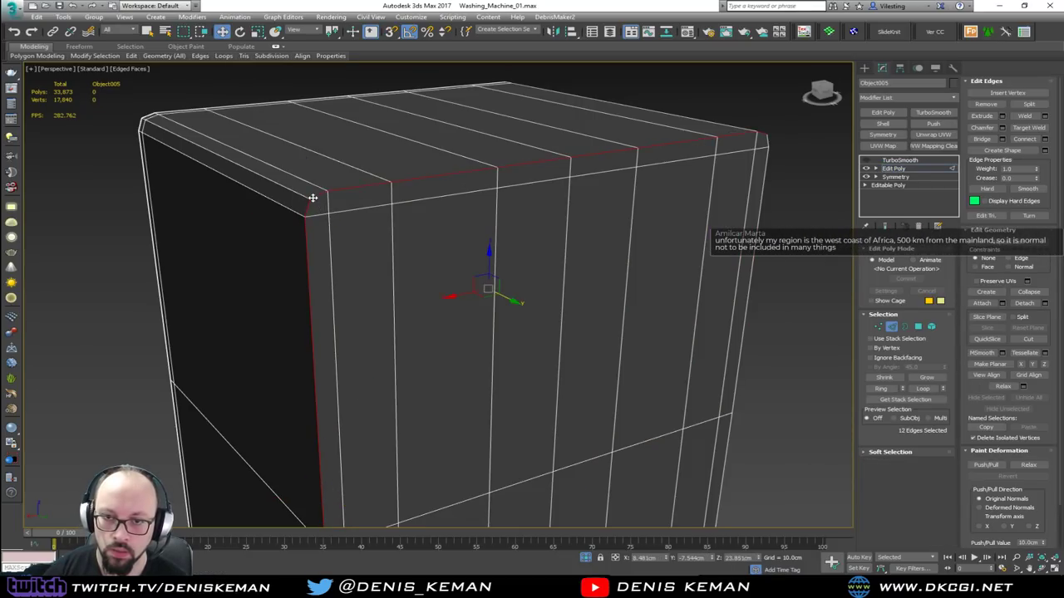
double_click(754, 240, "ctrl")
middle_click_drag(696, 238, 385, 350, "alt")
double_click(420, 377, "ctrl")
Select all back-face polygons using By Angle at 45 and inset them about 0.897 cm.
key("4")
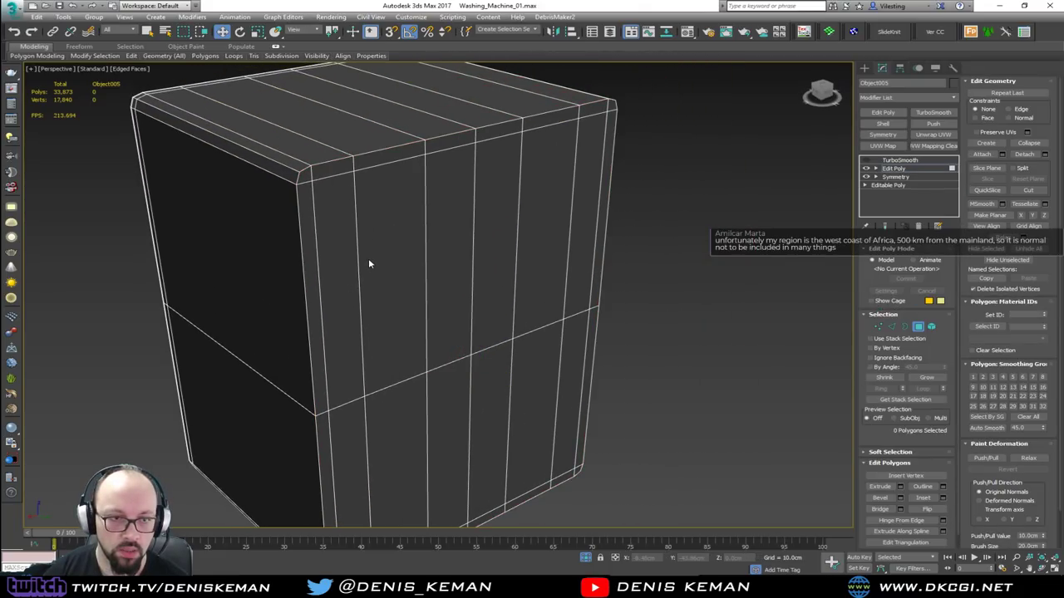
middle_click_drag(368, 258, 349, 224)
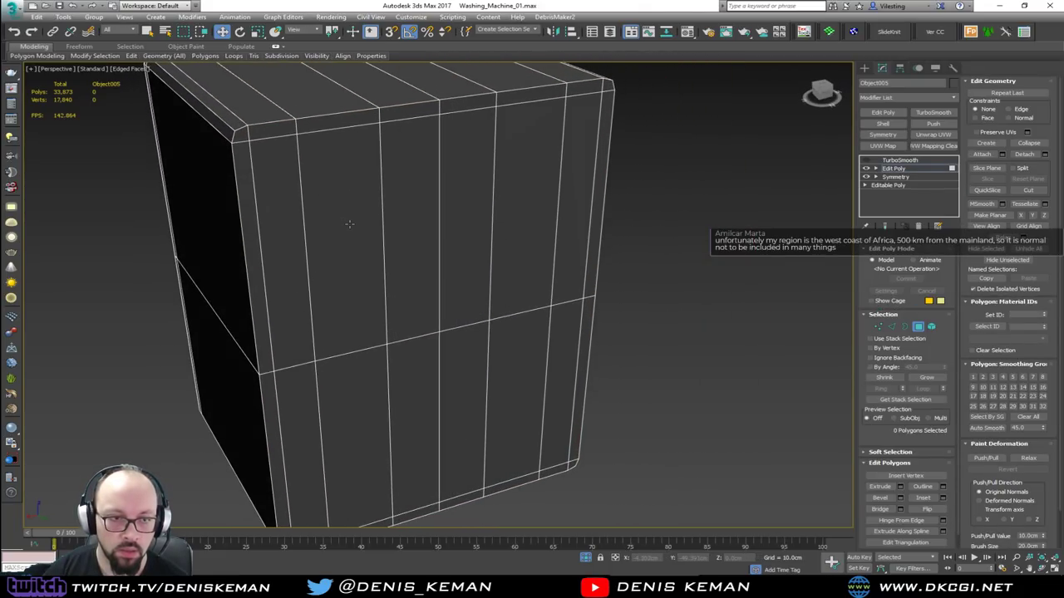
left_click(246, 199)
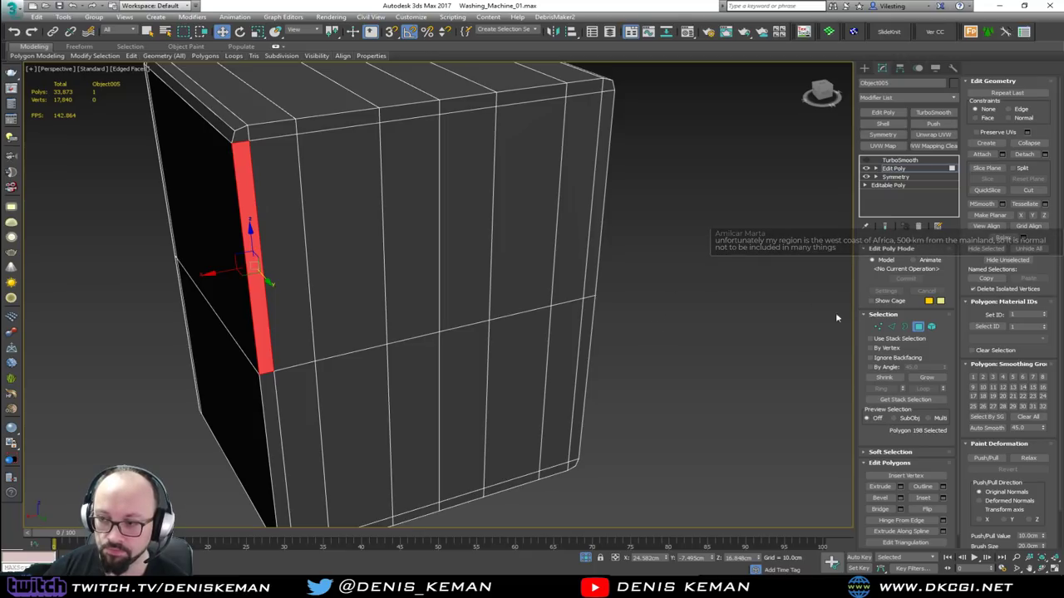
left_click(700, 293)
left_click(432, 290)
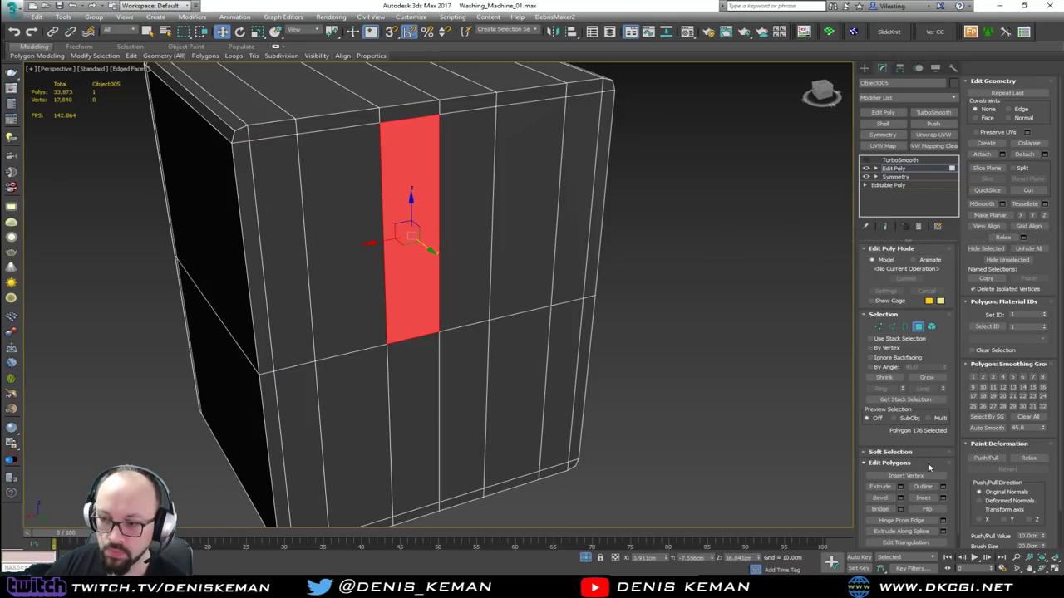
left_click(889, 368)
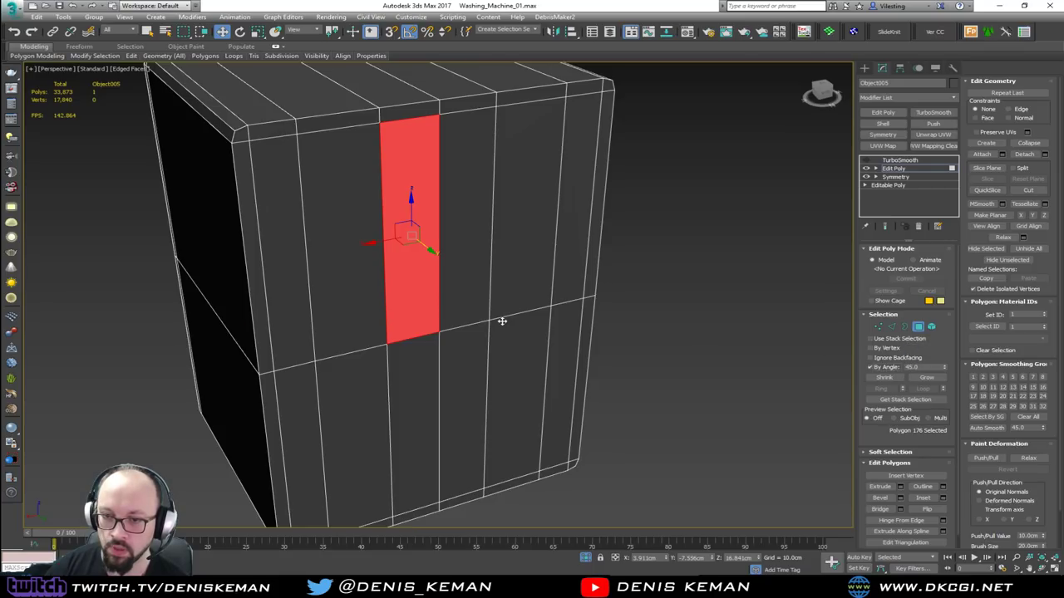
left_click(502, 321)
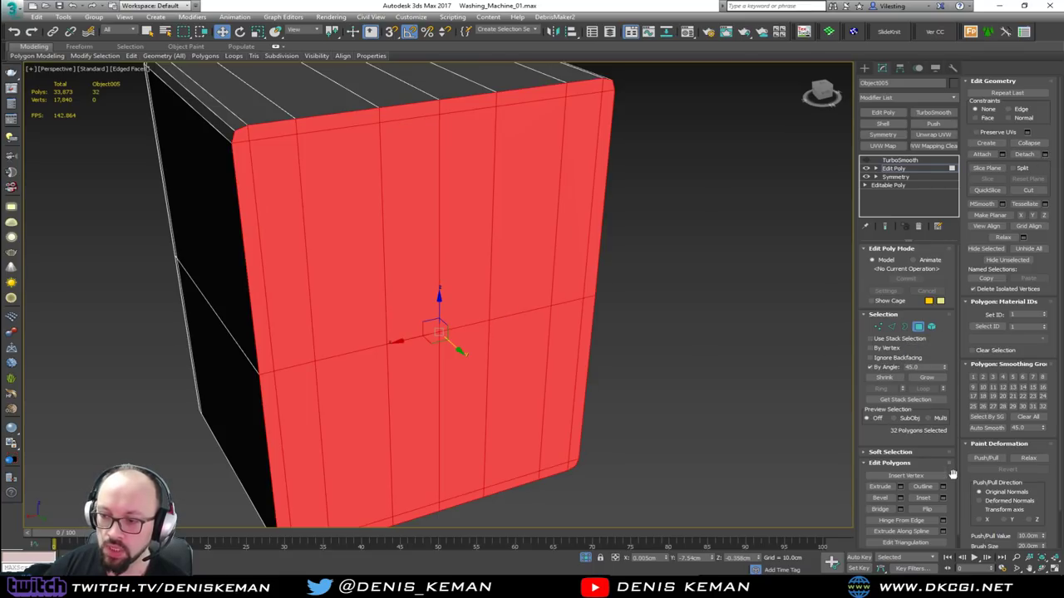
left_click(943, 498)
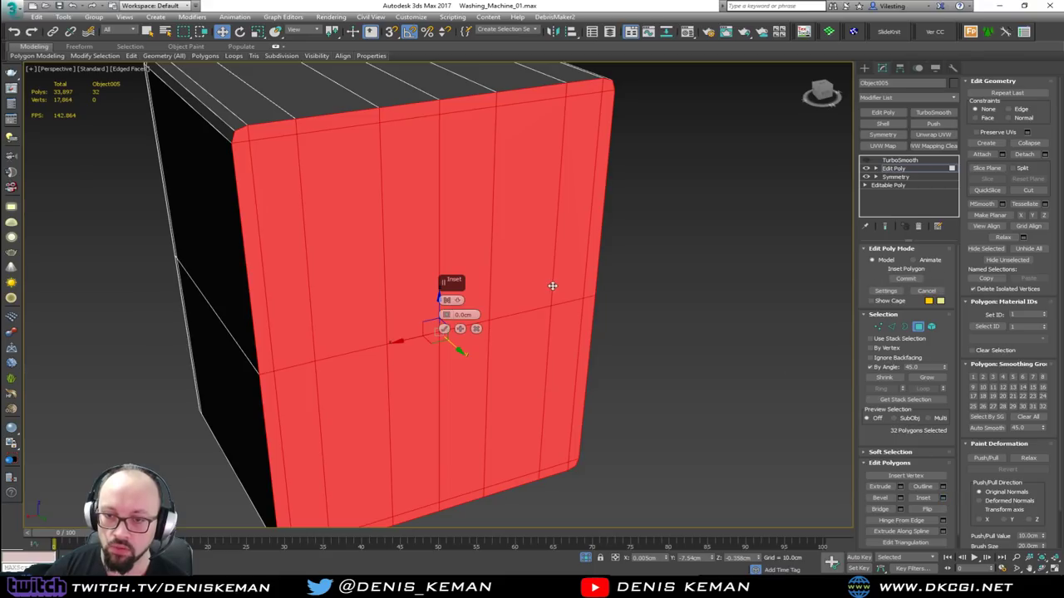
left_click_drag(446, 314, 448, 309)
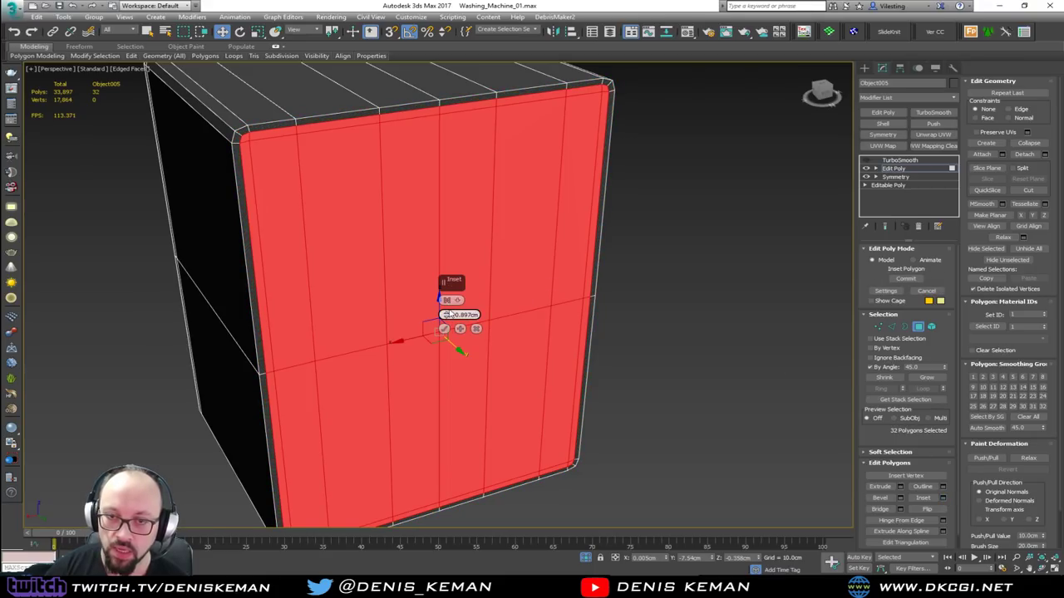
left_click(445, 329)
left_click(695, 198)
Insert a supporting edge loop around the cabinet's sides, close to the rear rim.
middle_click_drag(551, 227, 512, 253, "alt")
scroll(405, 202, "up", 3)
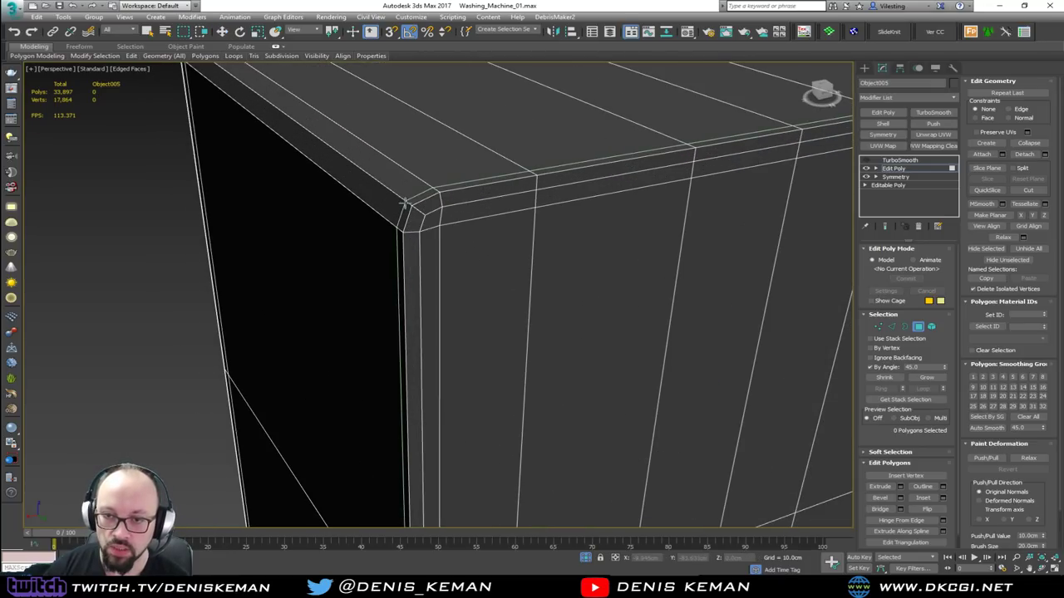
left_click(405, 202)
right_click(691, 266)
left_click(892, 327)
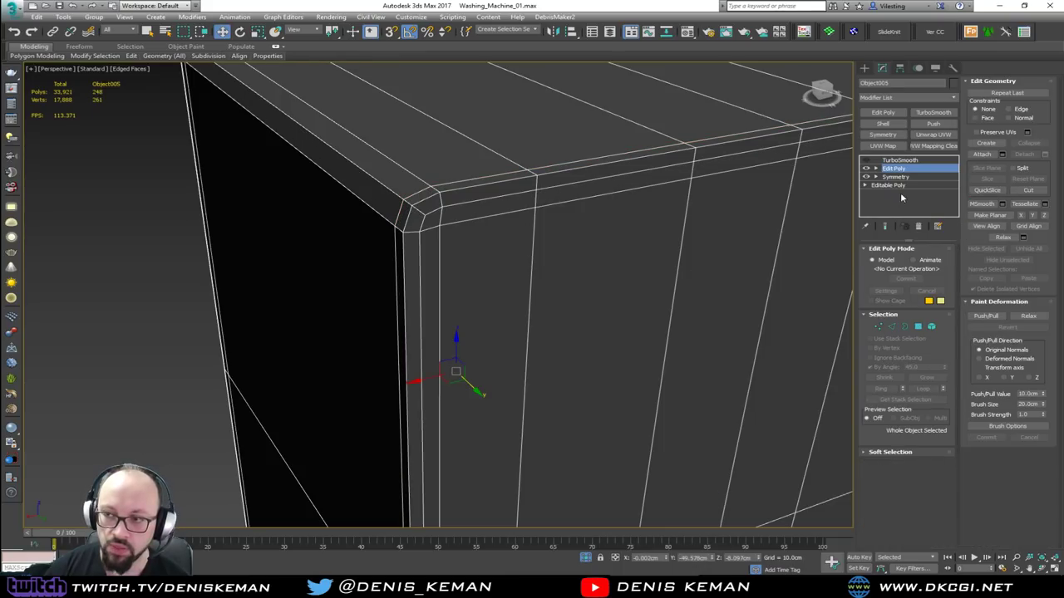
Turn the shell's TurboSmooth back on, set it to 2 iterations and check the rounded rear edges.
left_click(879, 160)
left_click(866, 160)
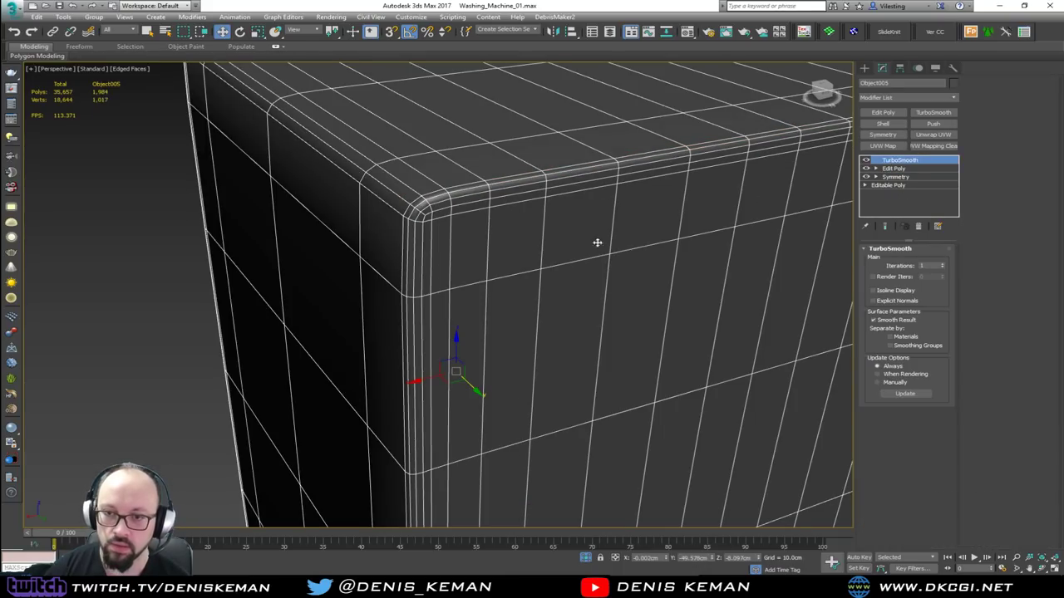
key("F4")
scroll(491, 321, "down", 5)
middle_click_drag(392, 283, 354, 250, "alt")
key("F4")
scroll(355, 247, "up", 5)
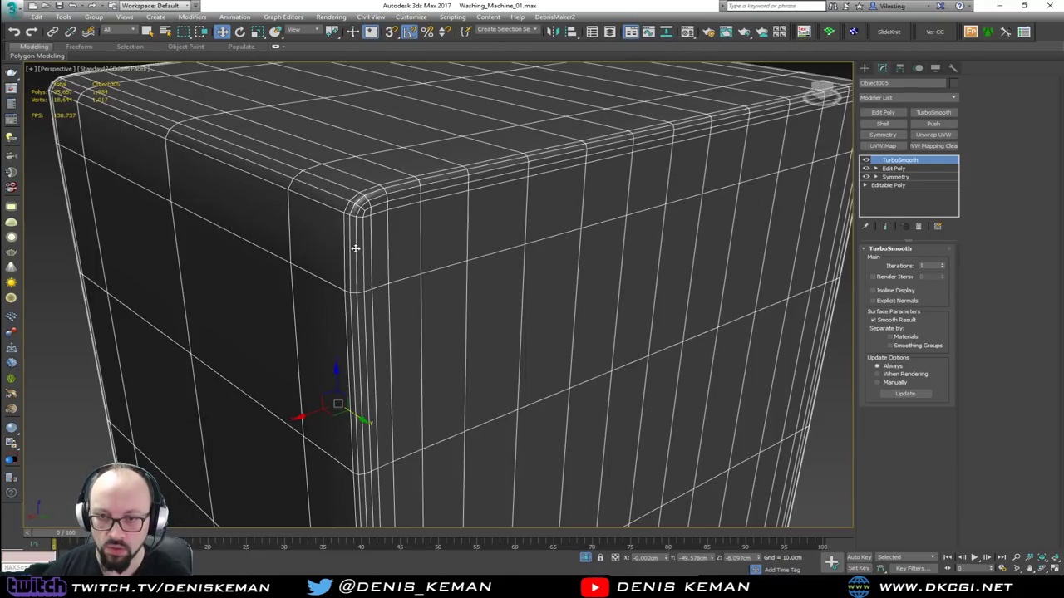
left_click(943, 263)
key("F4")
scroll(532, 257, "down", 5)
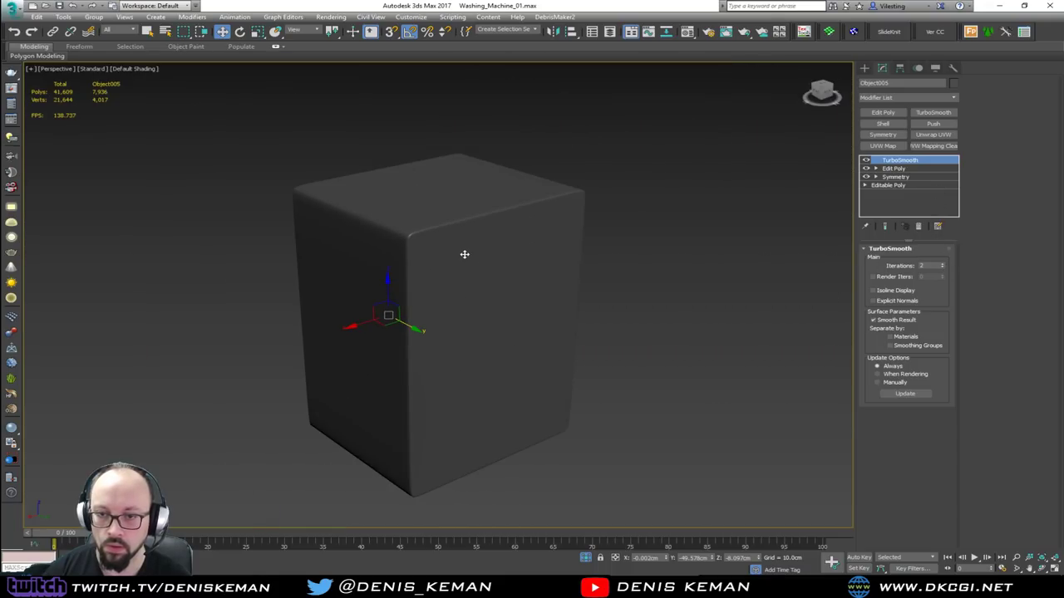
middle_click_drag(463, 250, 488, 221, "alt")
End the isolation, deselect everything and view the complete washing machine from the front beside the reference image.
right_click(596, 230)
left_click(606, 154)
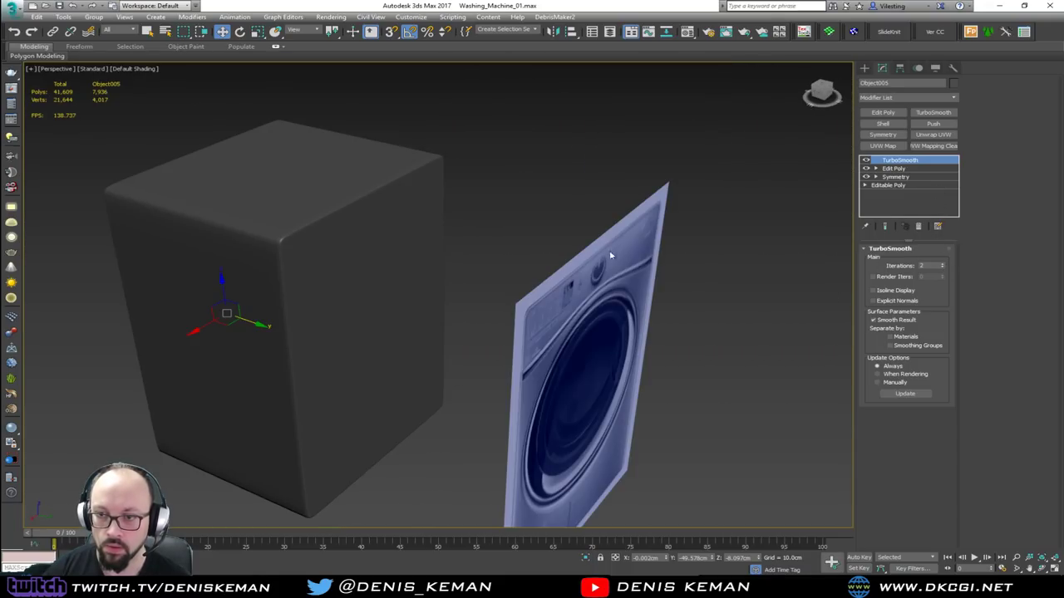
left_click(738, 264)
middle_click_drag(738, 265, 439, 297, "alt")
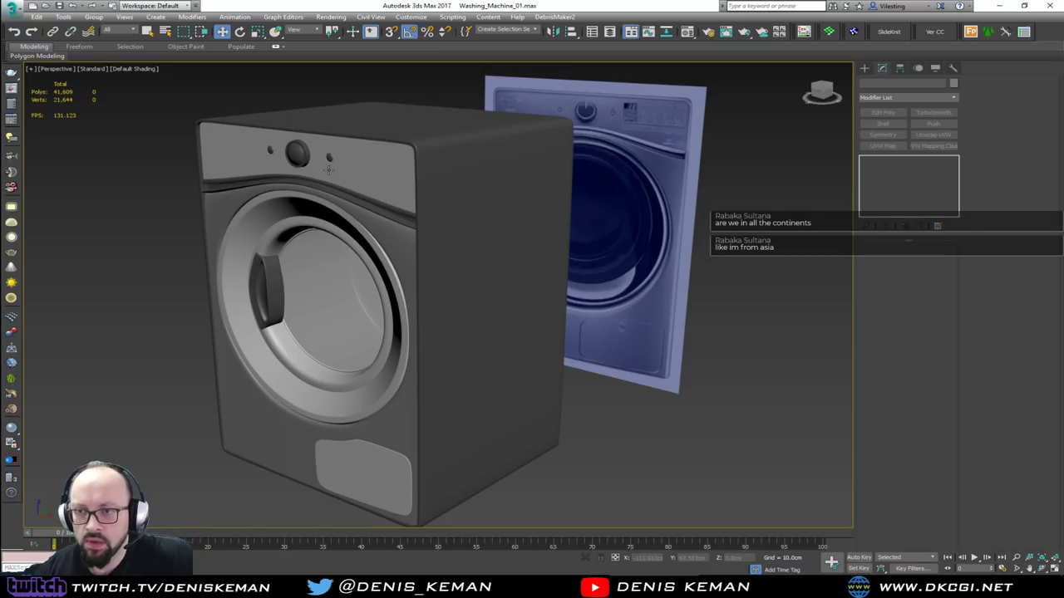
middle_click_drag(337, 227, 421, 286)
scroll(323, 261, "down", 3)
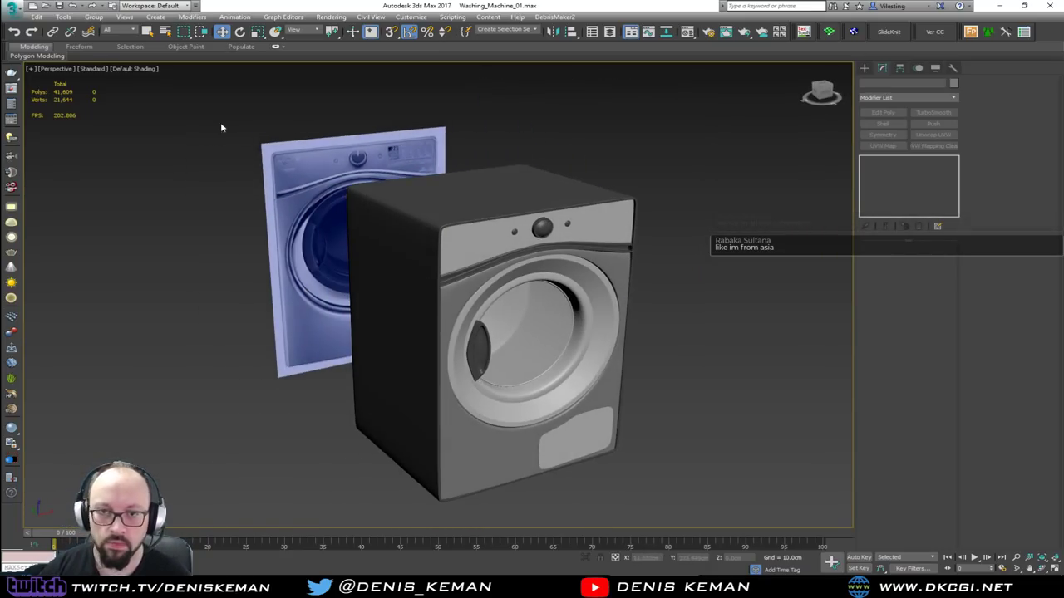
Save the scene, copy all the washing machine's objects beside the original, and frame the copy's front frame.
left_click(12, 11)
left_click(34, 101)
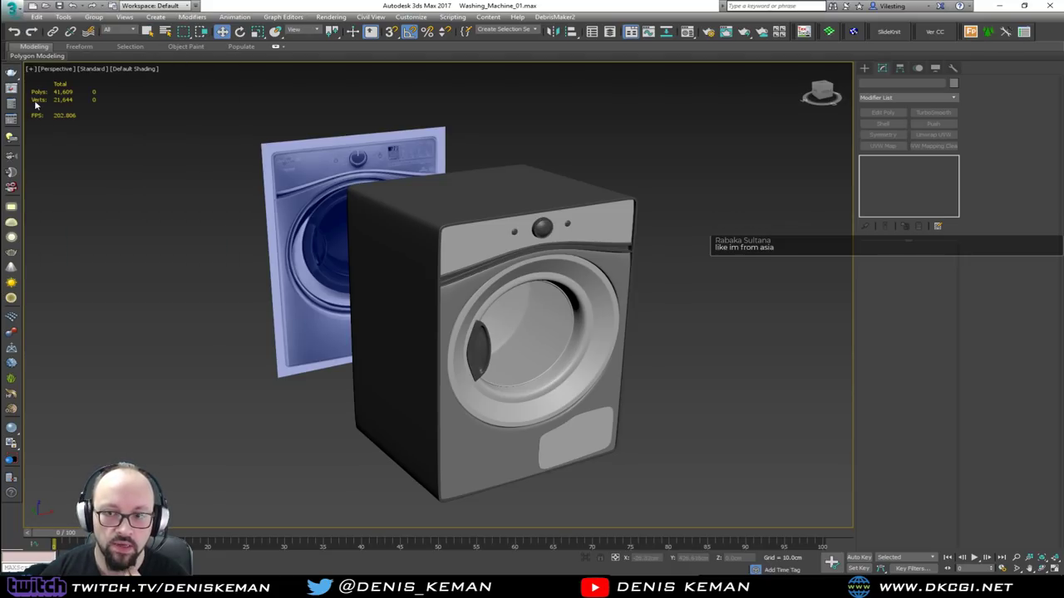
scroll(570, 342, "down", 3)
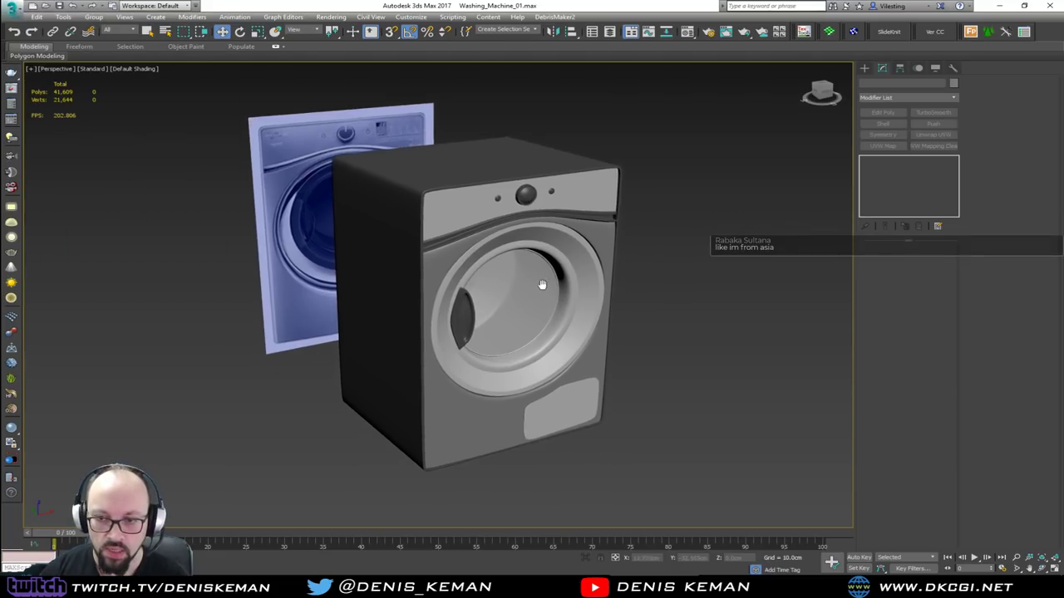
middle_click_drag(570, 342, 502, 284, "alt")
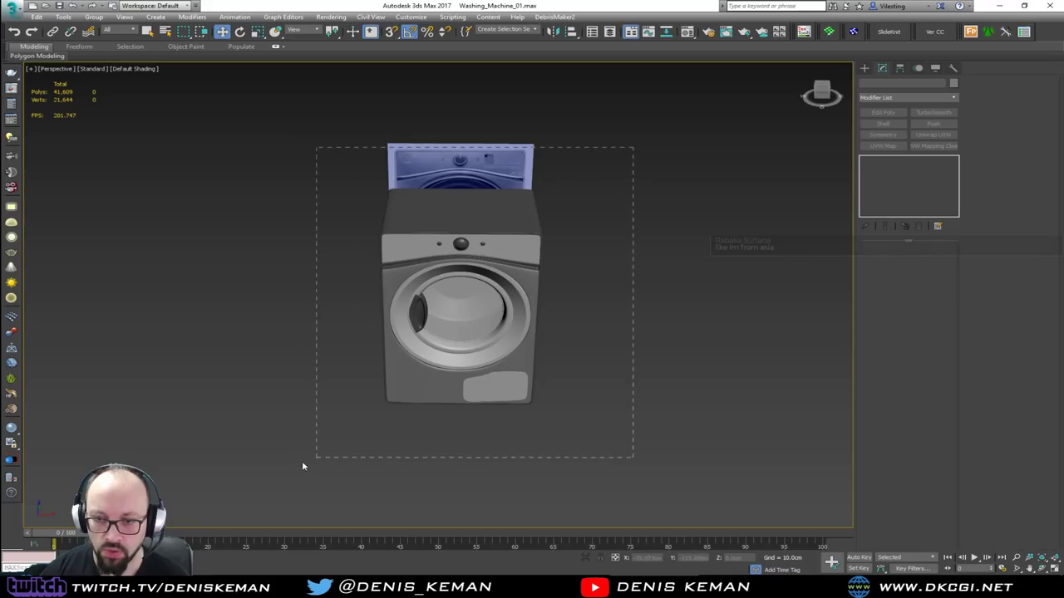
left_click_drag(308, 464, 316, 457)
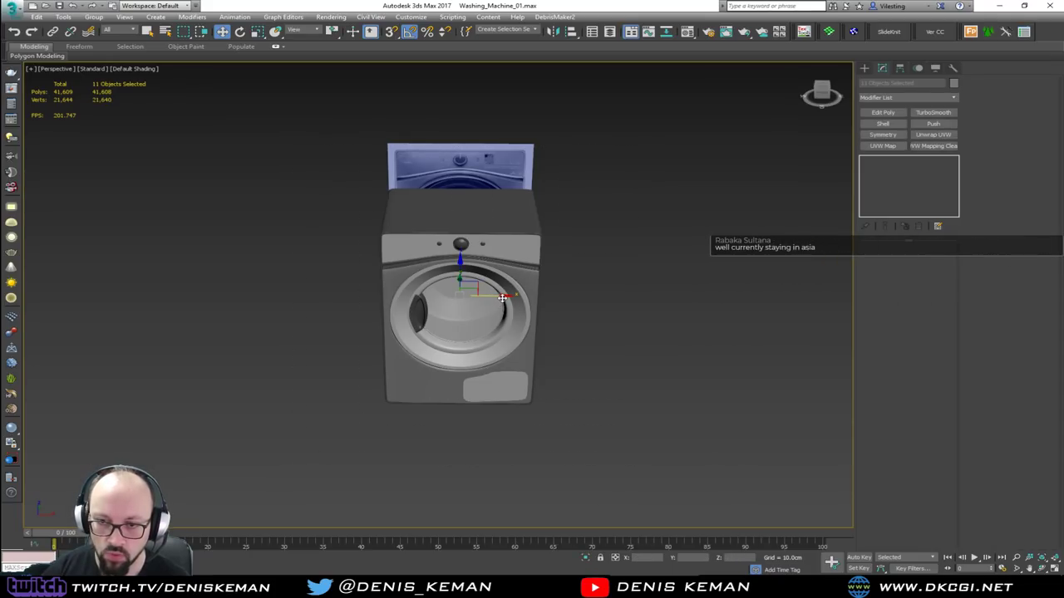
left_click_drag(502, 297, 285, 298, "shift")
left_click(532, 334)
key("z")
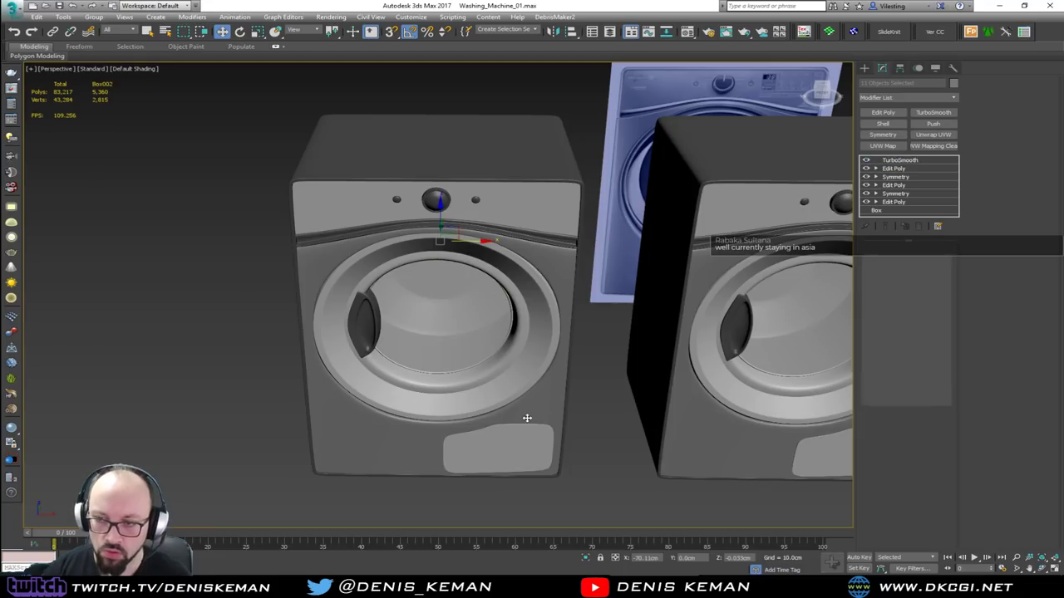
Show edged faces and disable the TurboSmooth and topmost Edit Poly modifiers on the copied front frame.
key("F4")
left_click(867, 161)
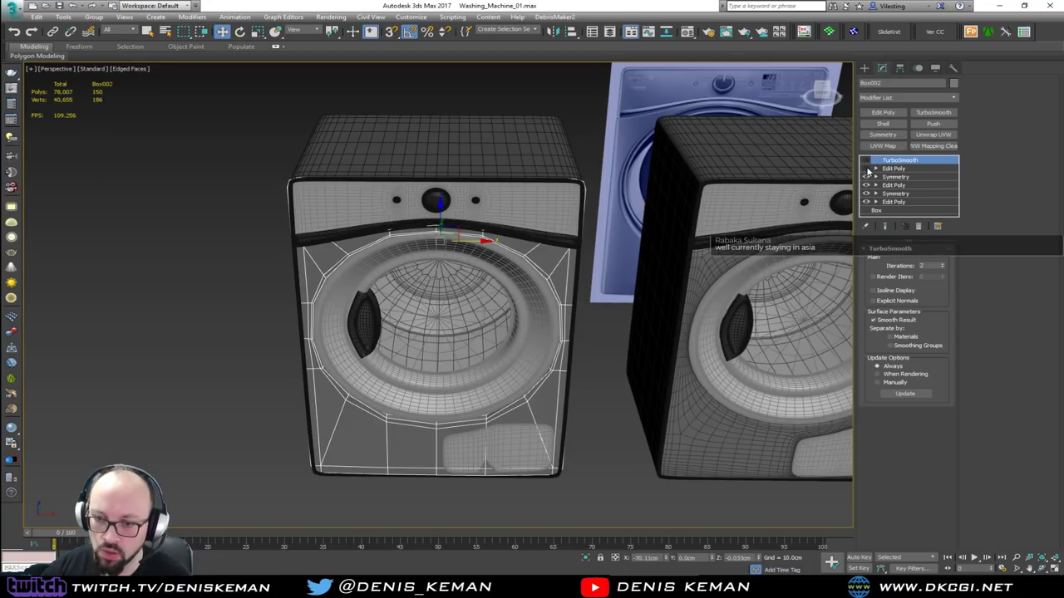
left_click(867, 168)
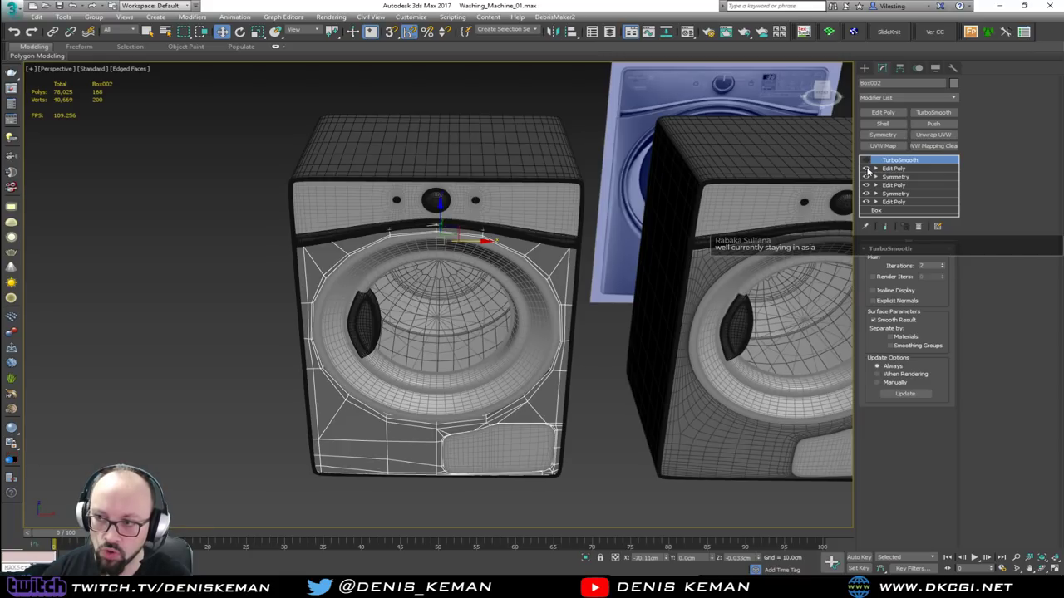
left_click(867, 168)
left_click(895, 177)
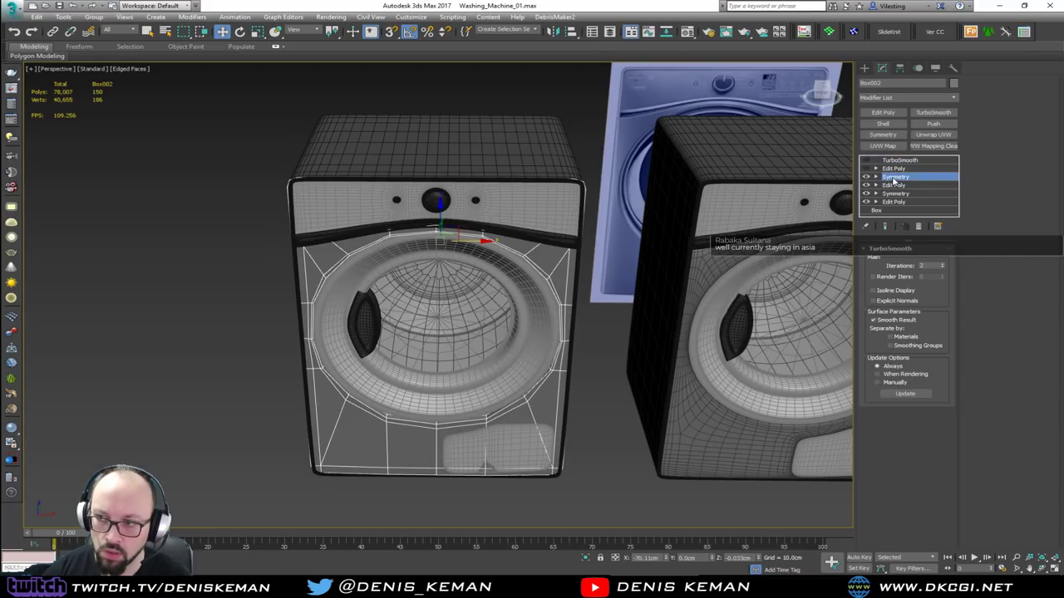
Add an Edit Poly above the copied frame's Symmetry modifier and delete the upper element surrounding the control panel.
left_click(885, 115)
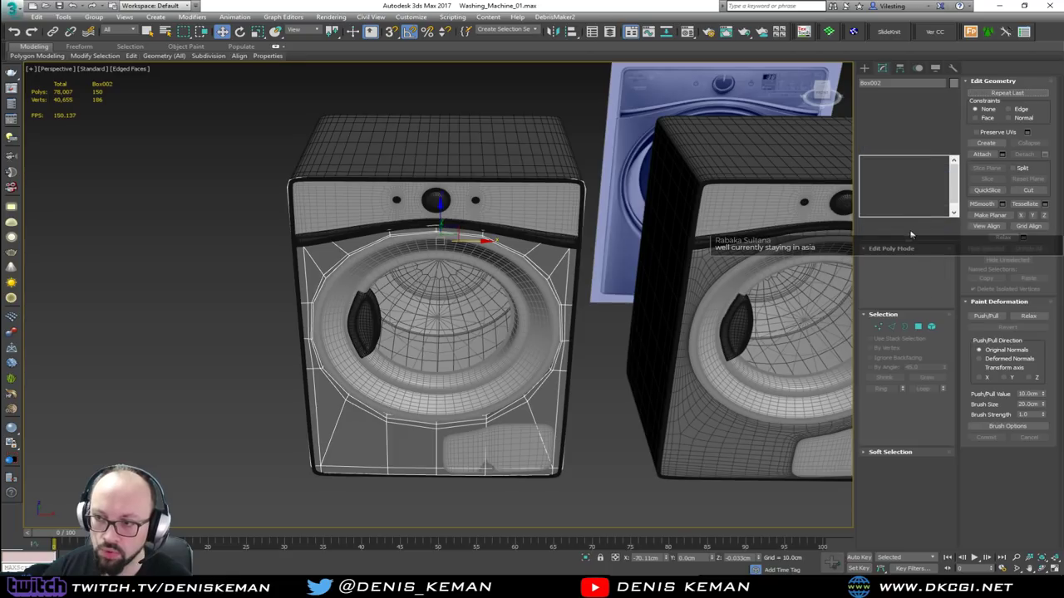
left_click_drag(615, 133, 197, 204)
middle_click_drag(300, 227, 330, 221, "alt")
key("Delete")
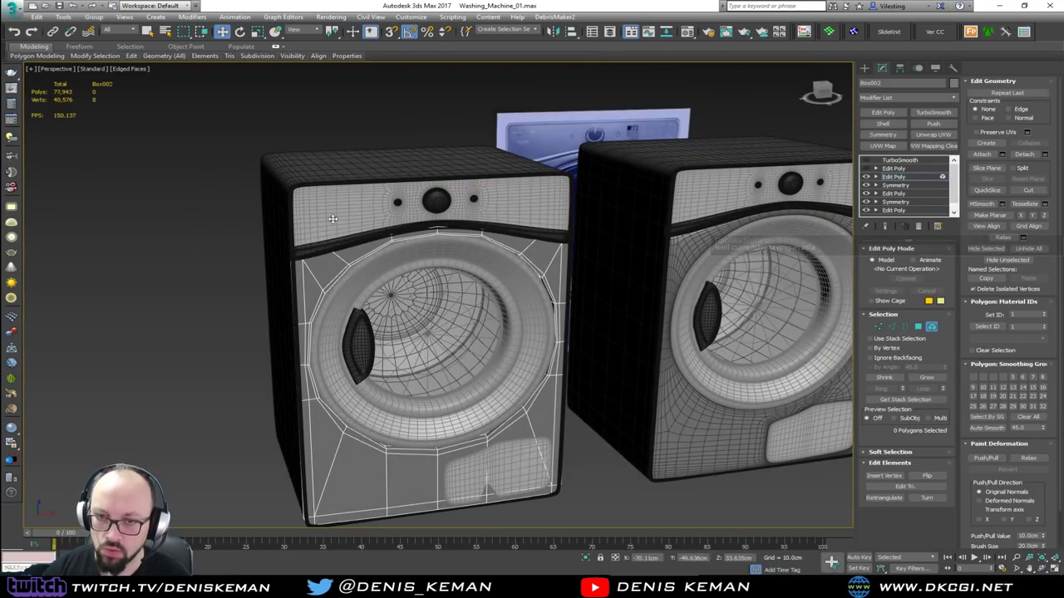
key("F3")
key("F3")
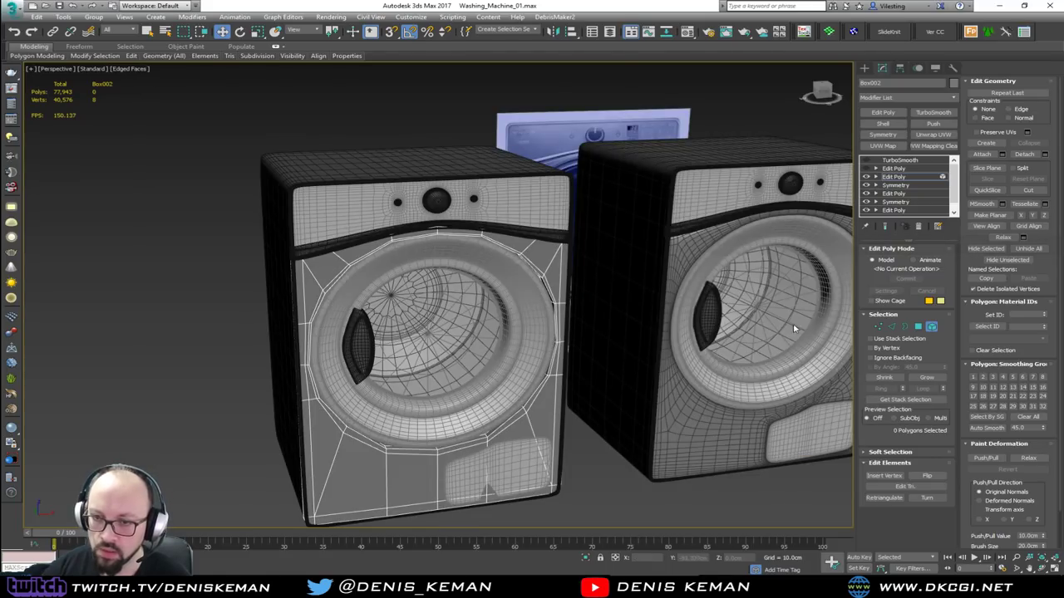
left_click(921, 328)
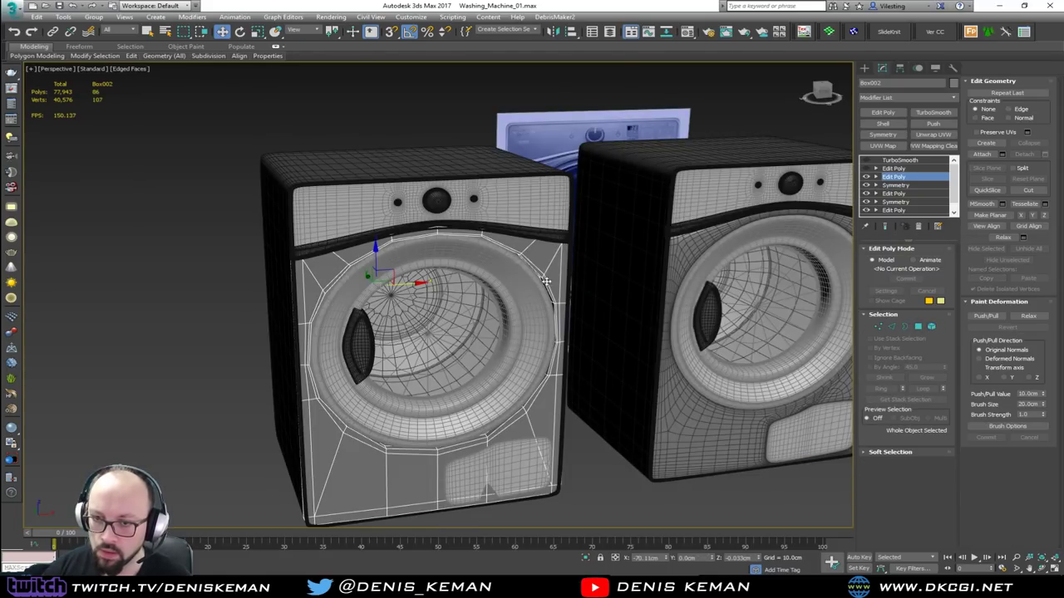
Center the pivot of the copied front frame to the object.
middle_click_drag(494, 315, 485, 306, "alt")
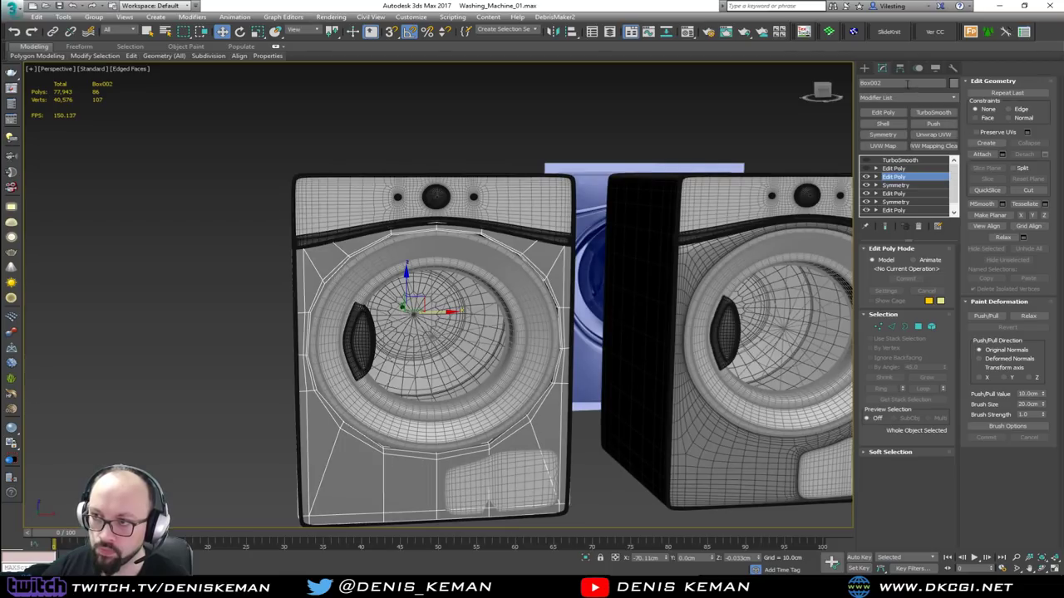
left_click(899, 68)
left_click(906, 134)
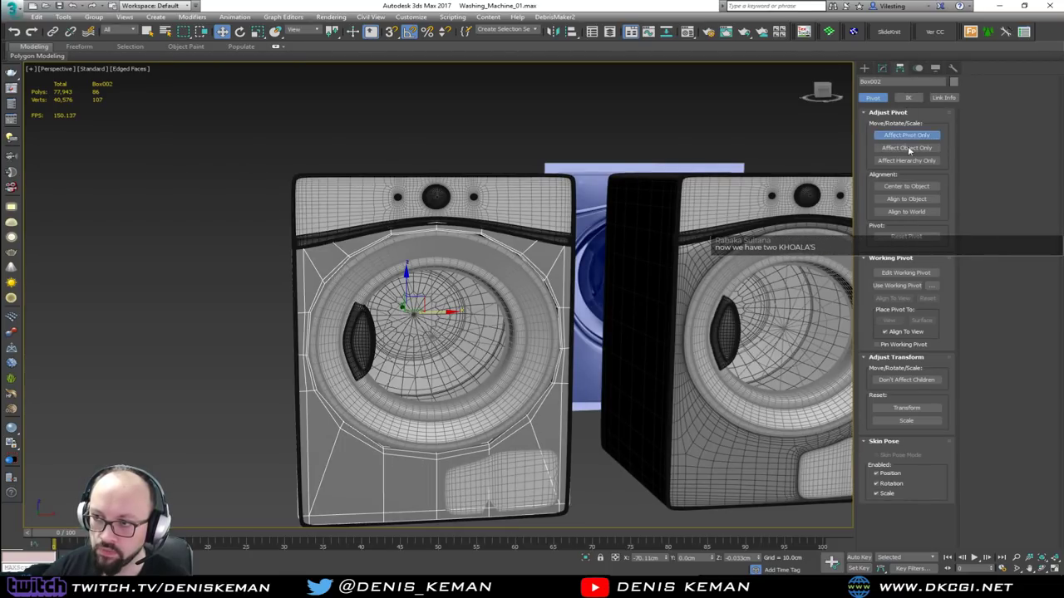
left_click(906, 186)
left_click(906, 135)
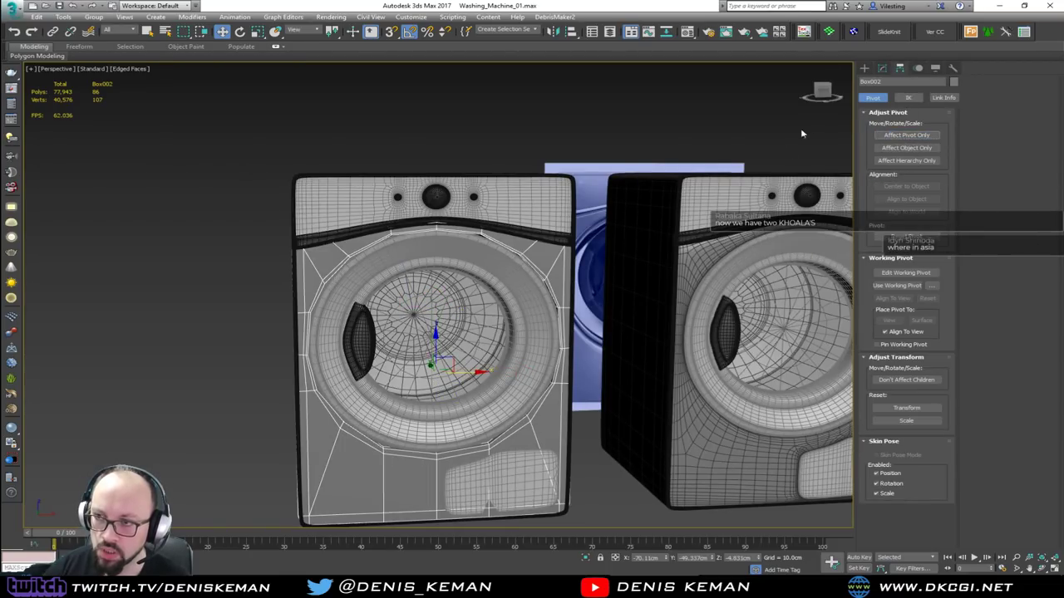
Try rotating the copied front frame 180 degrees to turn it upside down.
key("e")
left_click_drag(419, 340, 540, 373)
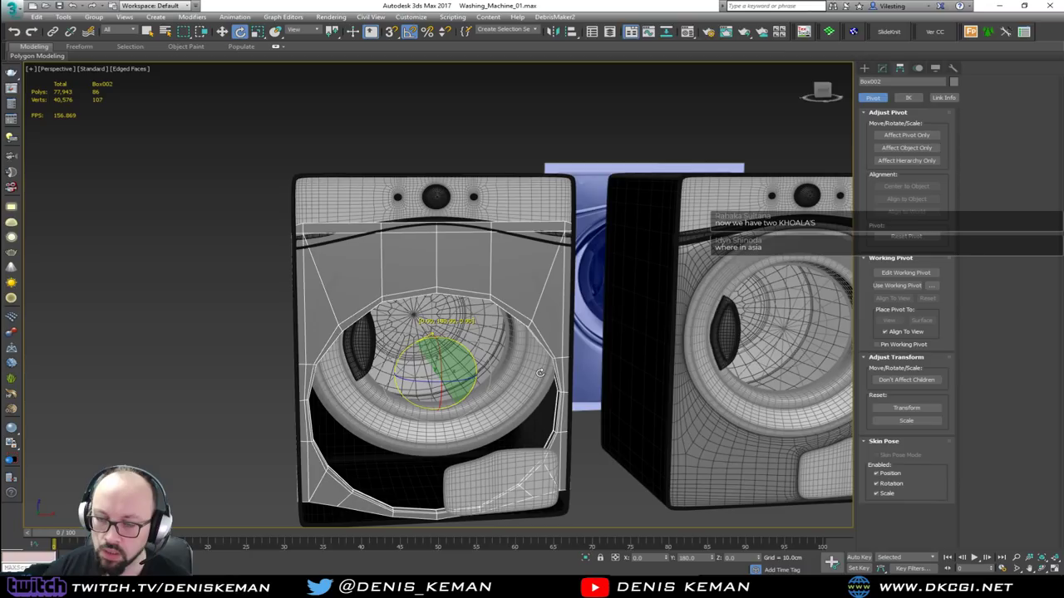
left_click_drag(540, 373, 540, 373)
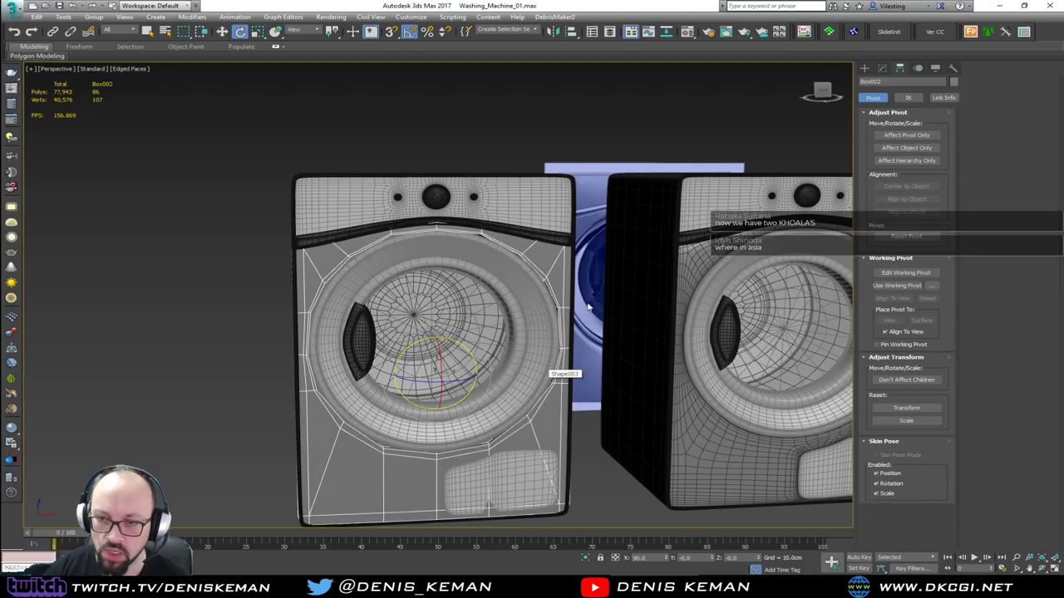
left_click(444, 124)
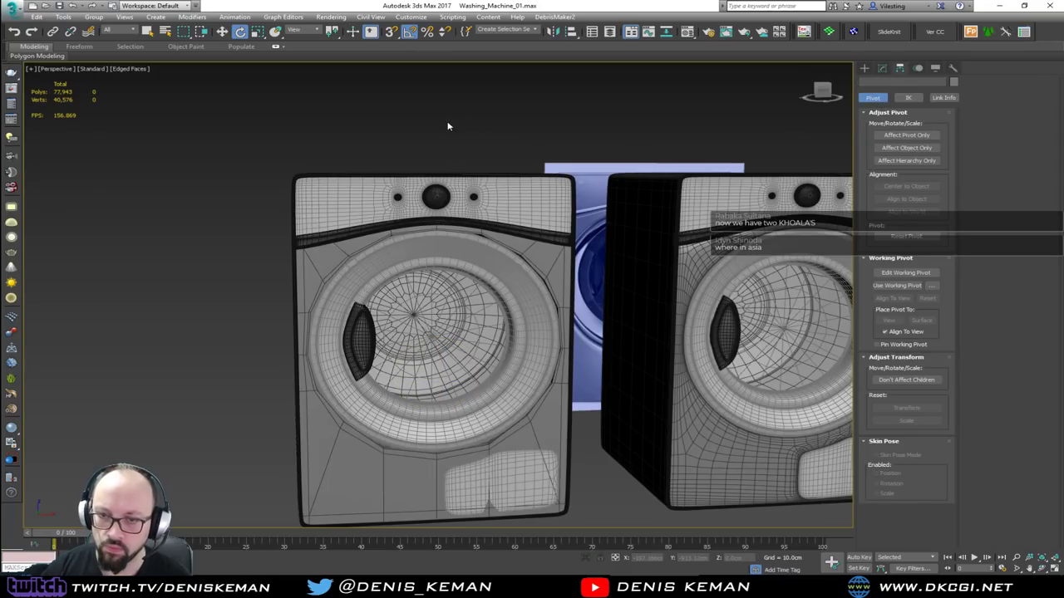
Rotate the copy's curved groove strip 180 degrees and move it down to just below the door ring.
left_click(411, 221)
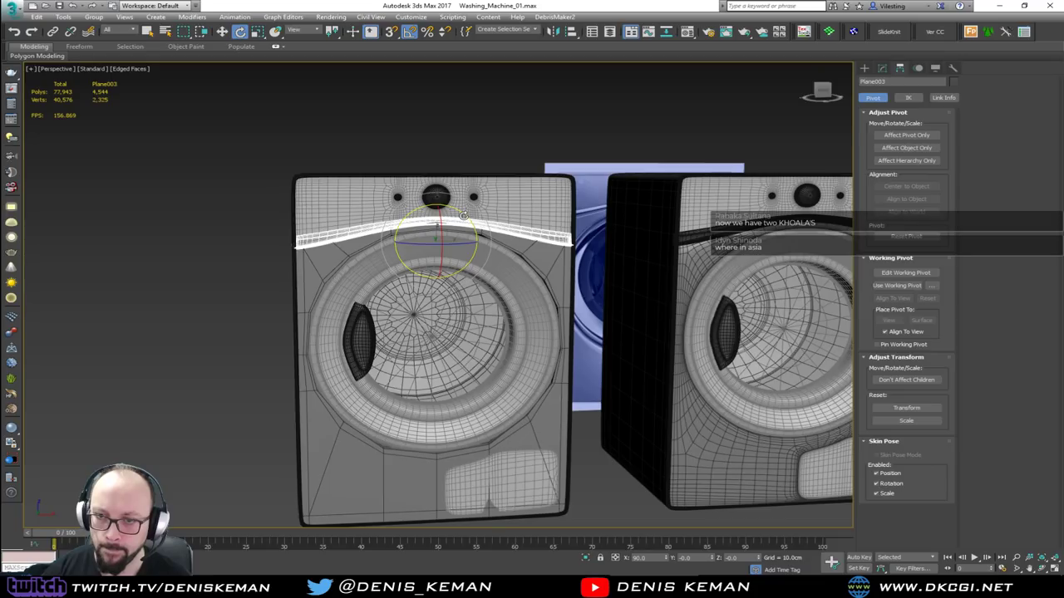
left_click_drag(465, 215, 488, 315)
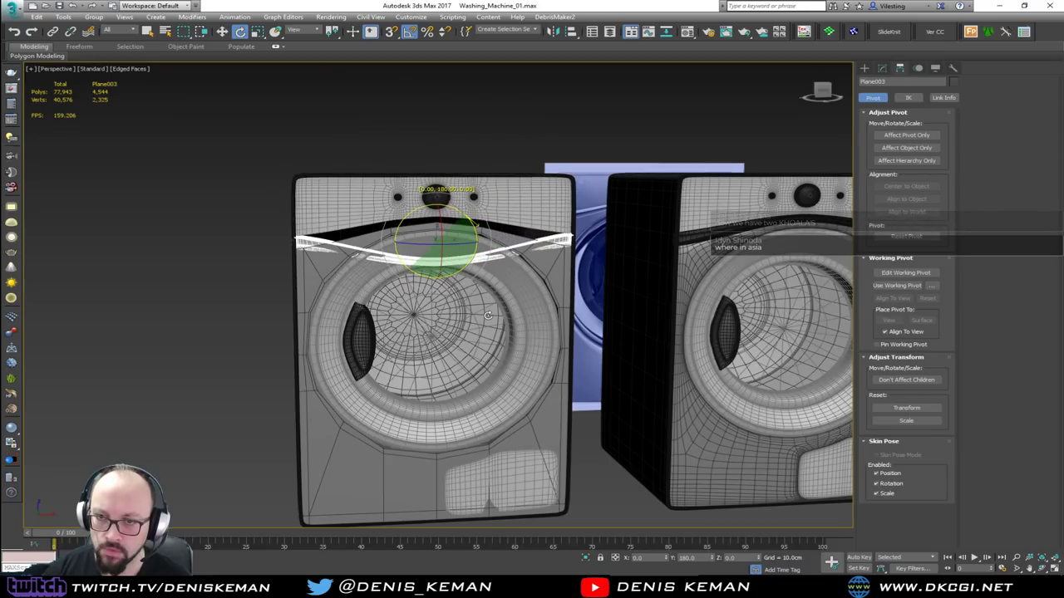
key("w")
left_click_drag(438, 226, 443, 422)
left_click(543, 429)
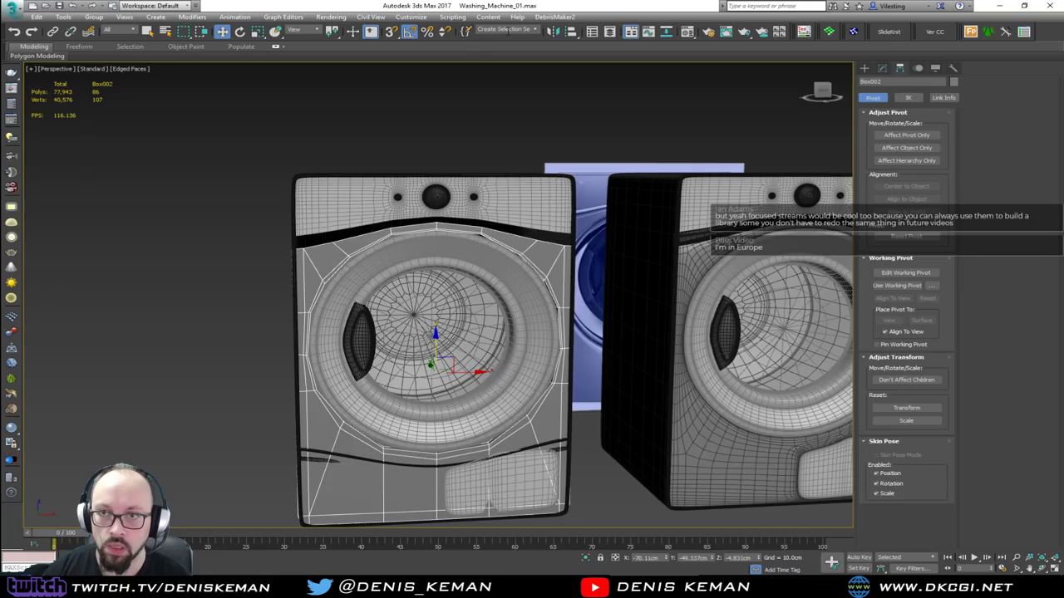
left_click(553, 32)
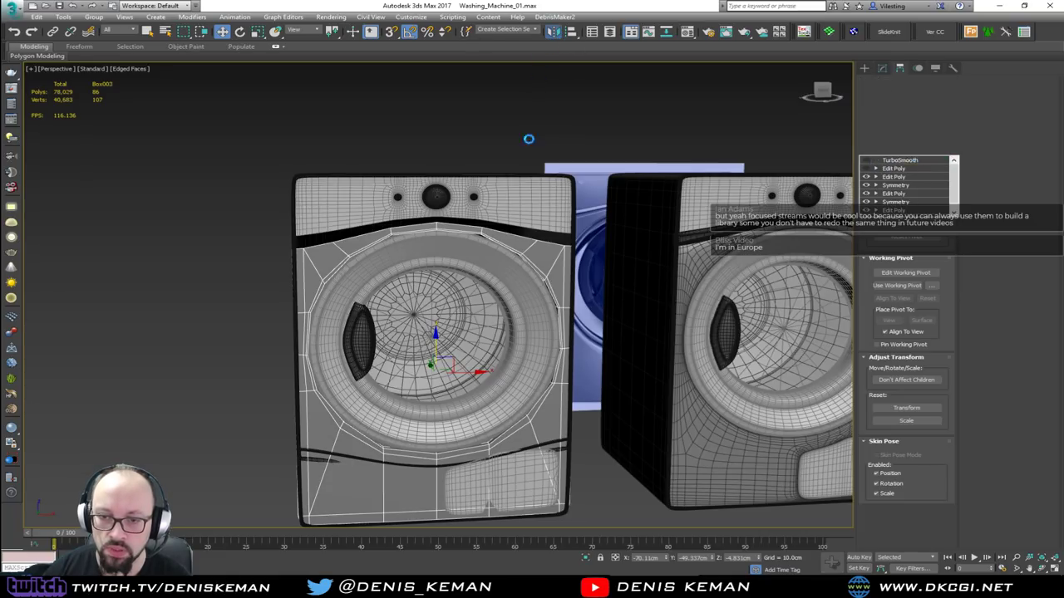
left_click(509, 263)
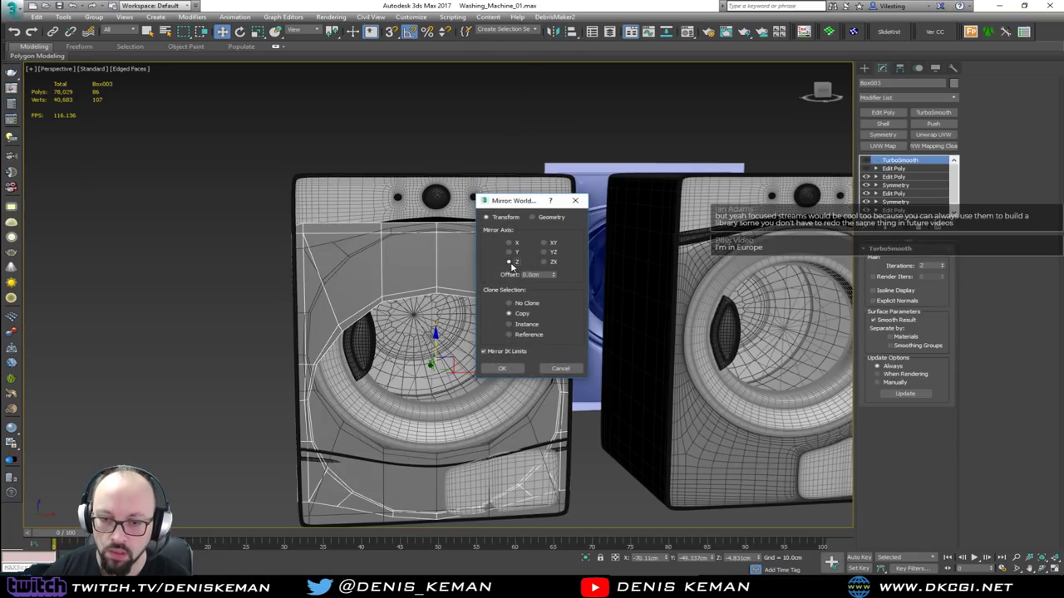
left_click(521, 304)
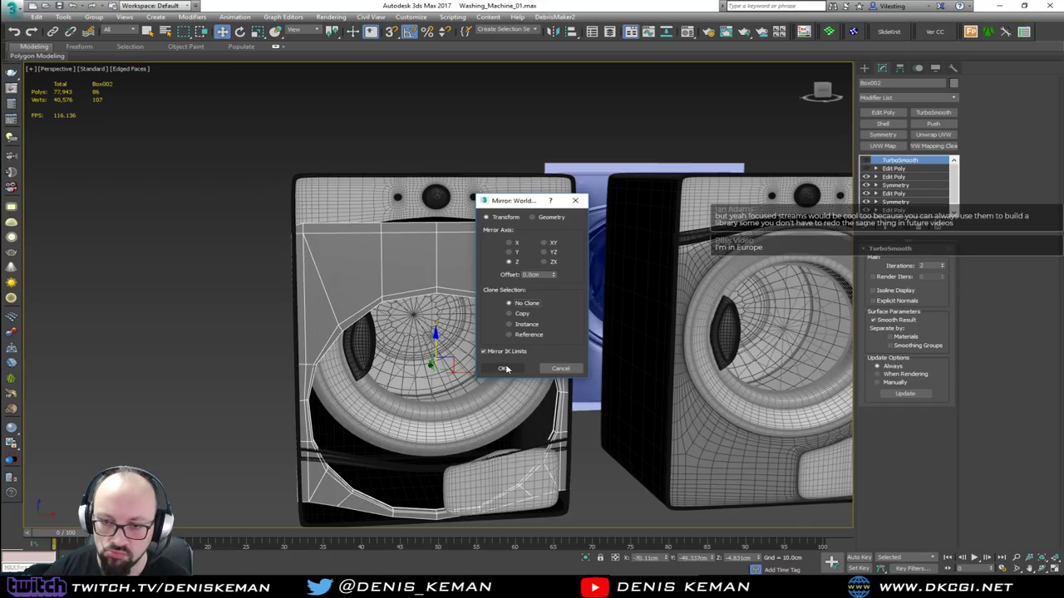
left_click(560, 369)
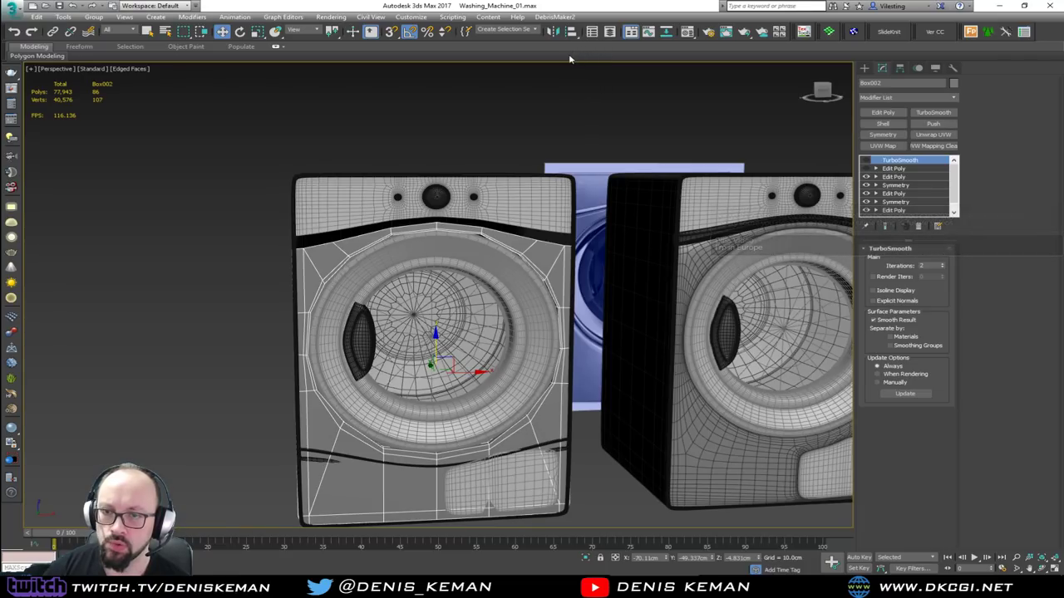
Mirror the copied frame vertically with a Y-axis Symmetry modifier, raise its mirror plane about 4.7 cm, and add an Edit Poly above it.
left_click(893, 177)
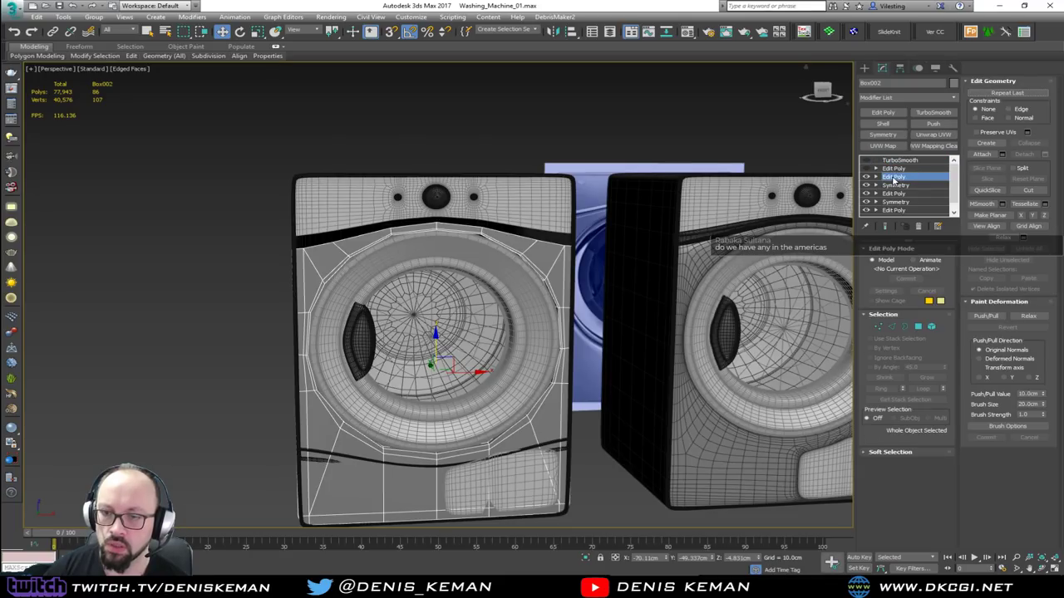
left_click(882, 134)
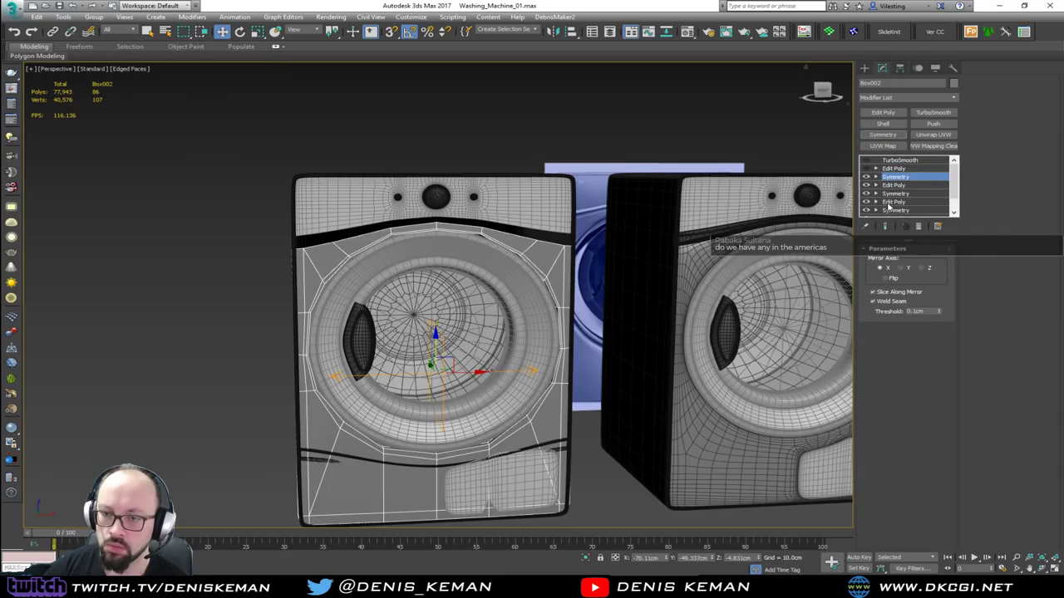
left_click(906, 267)
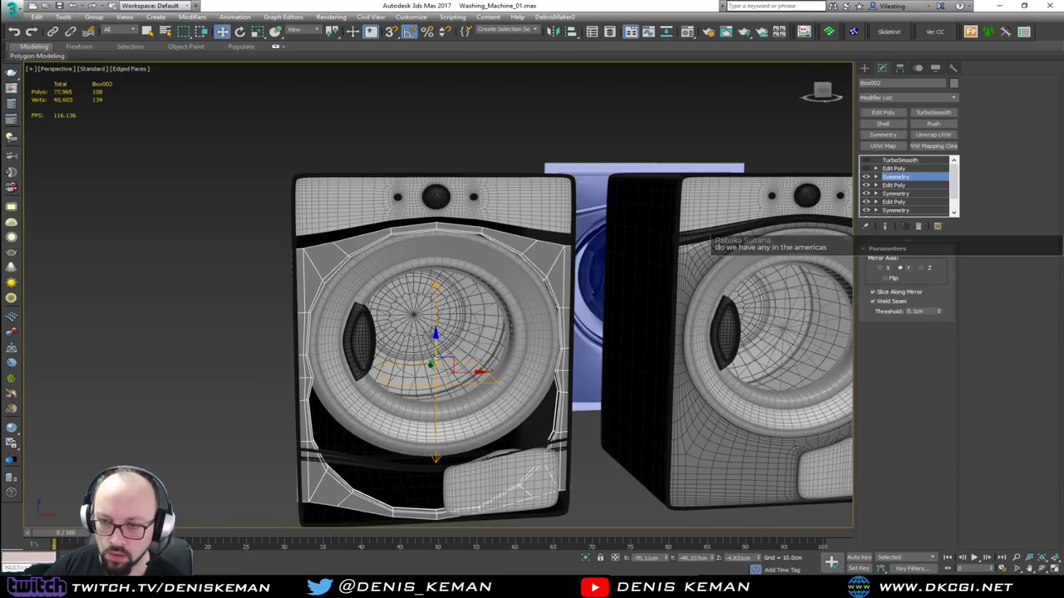
left_click_drag(440, 344, 451, 322)
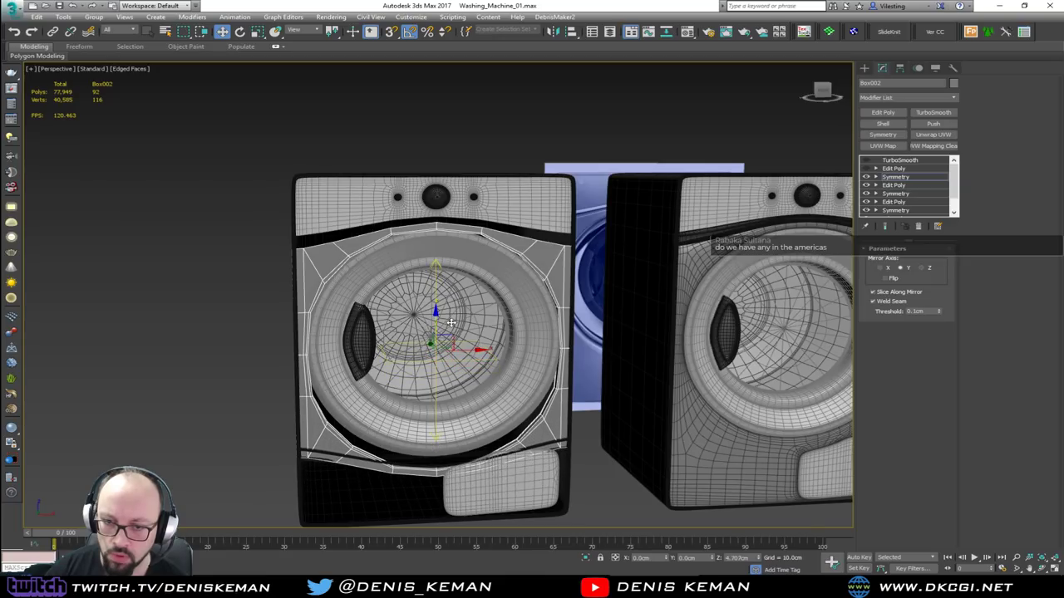
middle_click_drag(450, 323, 496, 324, "alt")
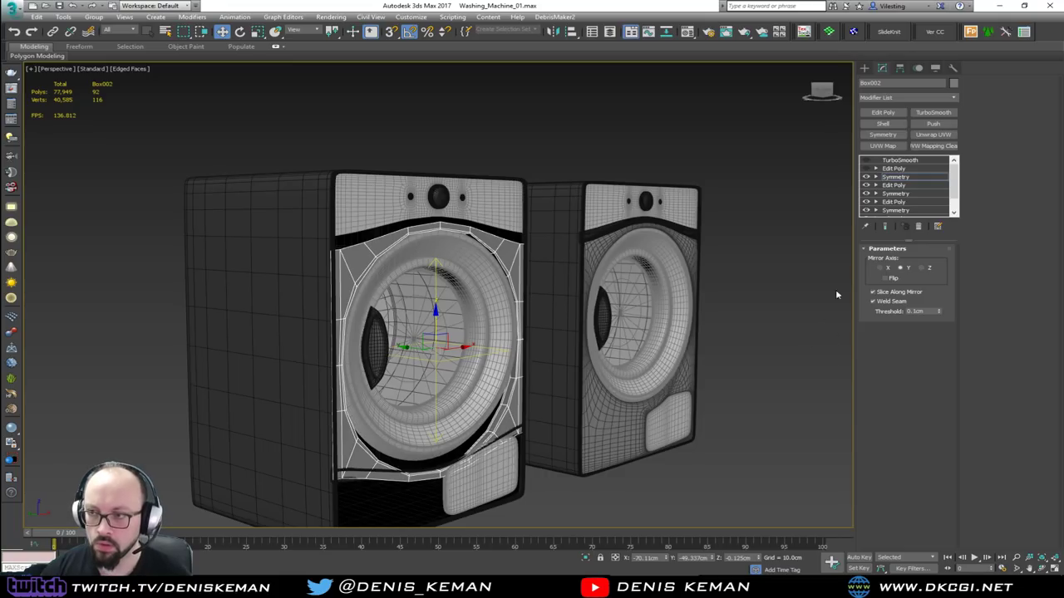
left_click(883, 112)
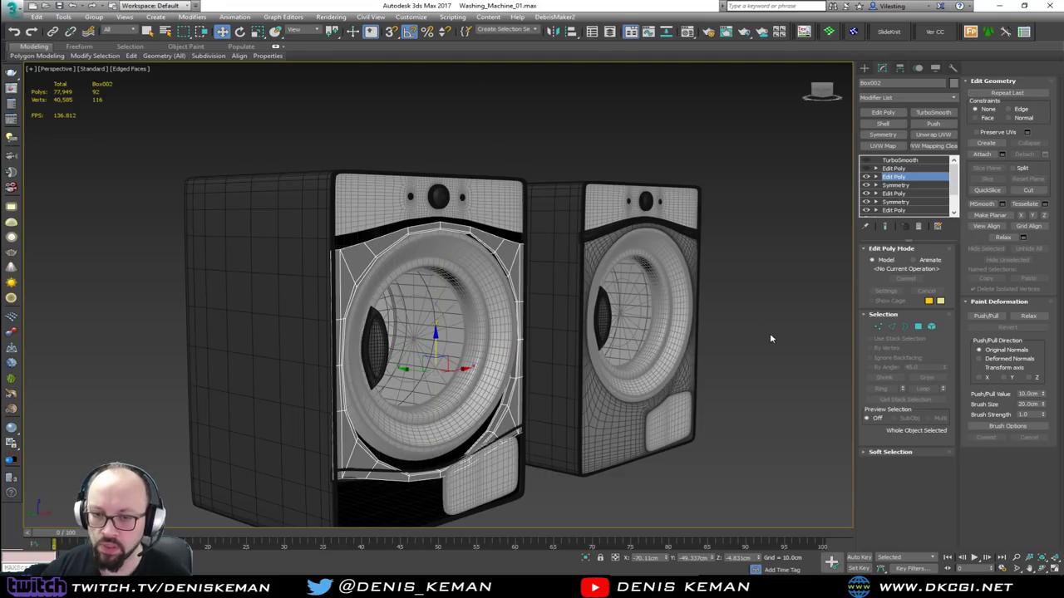
Deselect everything, hide the edged faces and compare the modified copy with the original washing machine from the front.
left_click(769, 338)
key("F4")
scroll(489, 328, "up", 2)
middle_click_drag(489, 329, 446, 316, "alt")
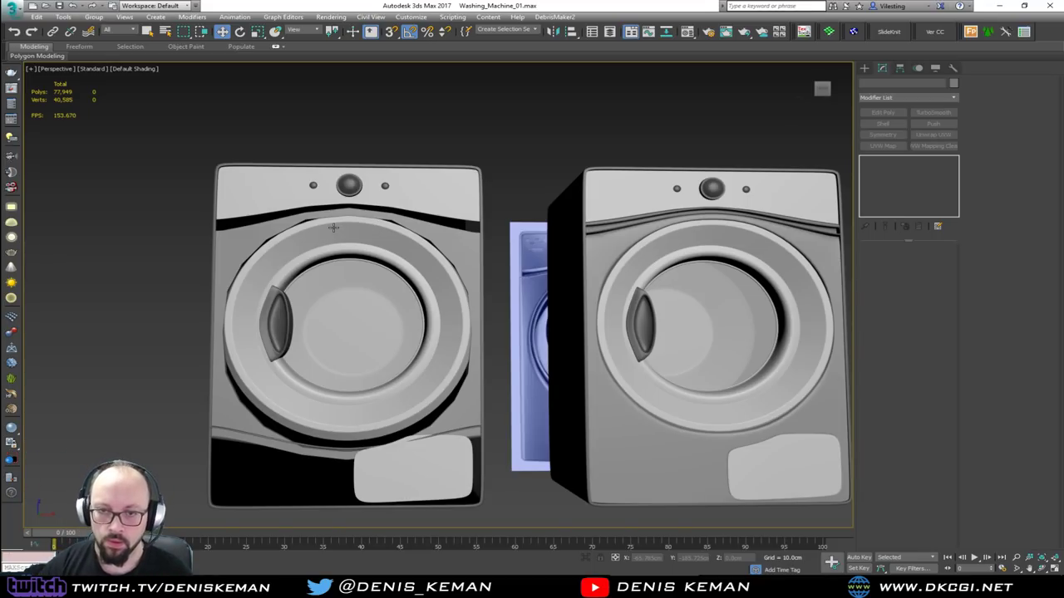
Raise the mirror plane of the copied front frame's Y-axis Symmetry to a Z position of about 1.06 cm.
key("F4")
scroll(461, 380, "up", 5)
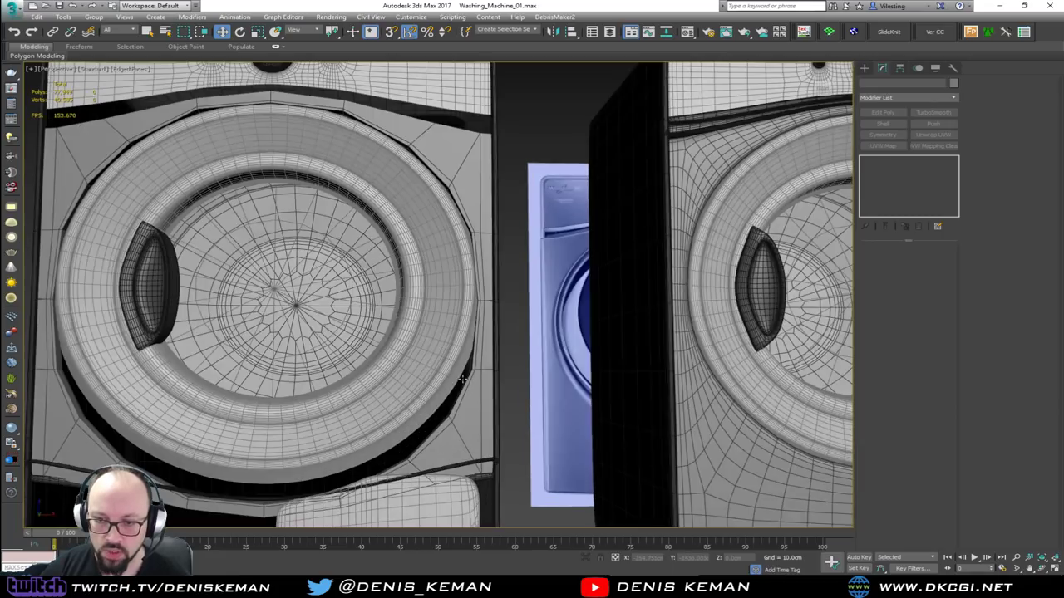
left_click(487, 340)
middle_click_drag(427, 255, 510, 264)
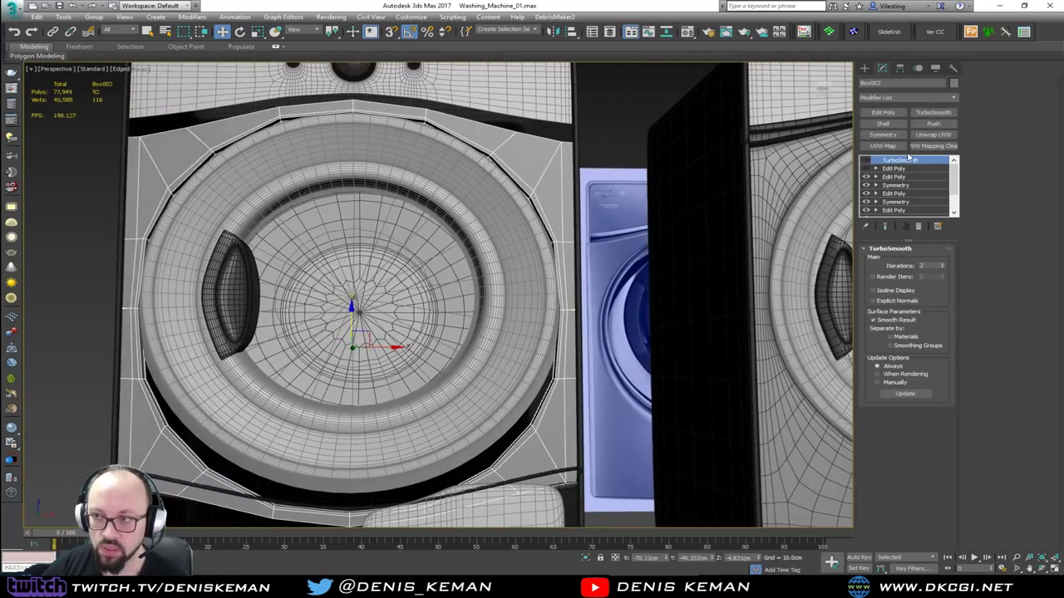
left_click(906, 184)
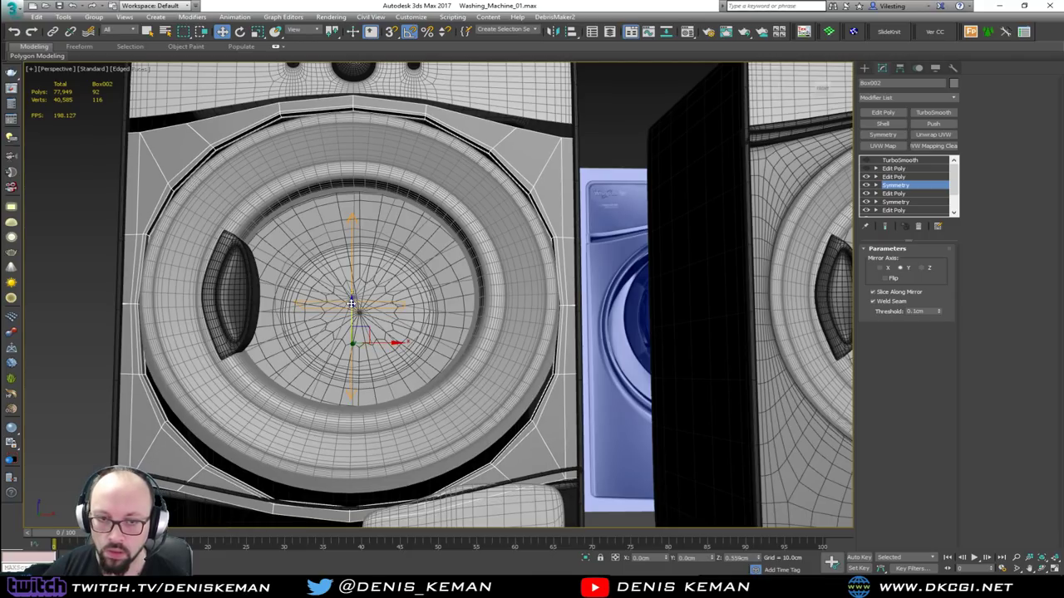
left_click(901, 186)
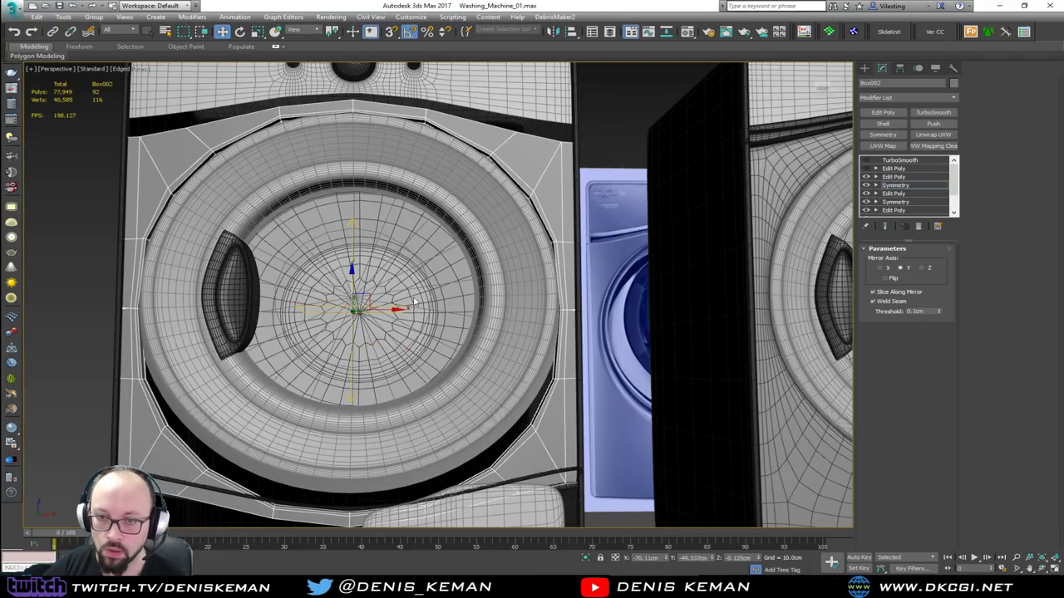
left_click_drag(354, 278, 363, 275)
middle_click_drag(398, 237, 410, 244, "alt")
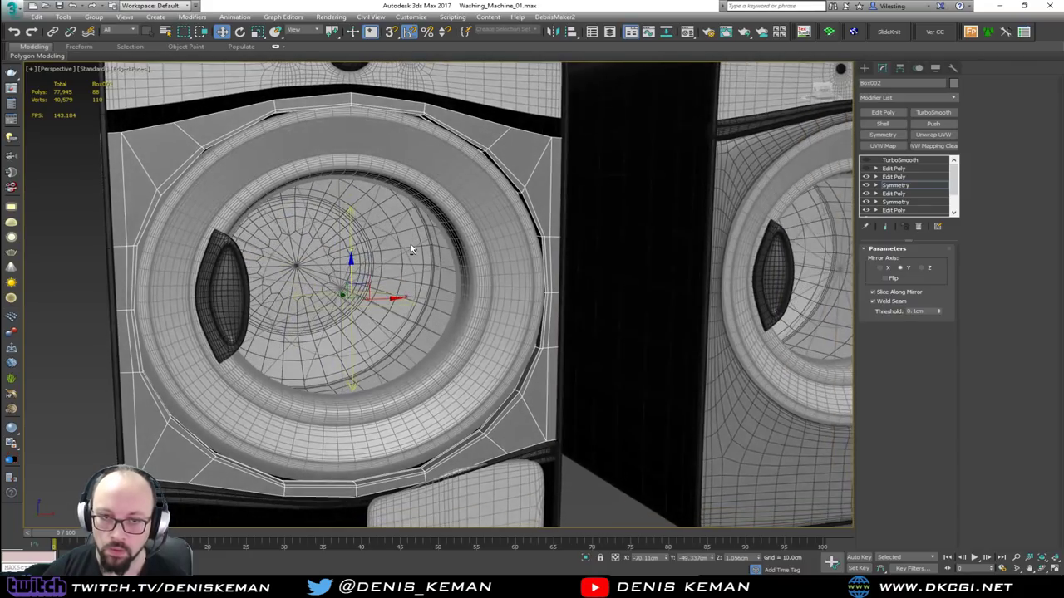
Preview the mirrored frame with TurboSmooth temporarily enabled, then inspect both machines deselected and without edged faces.
left_click(866, 160)
middle_click_drag(471, 219, 500, 218, "alt")
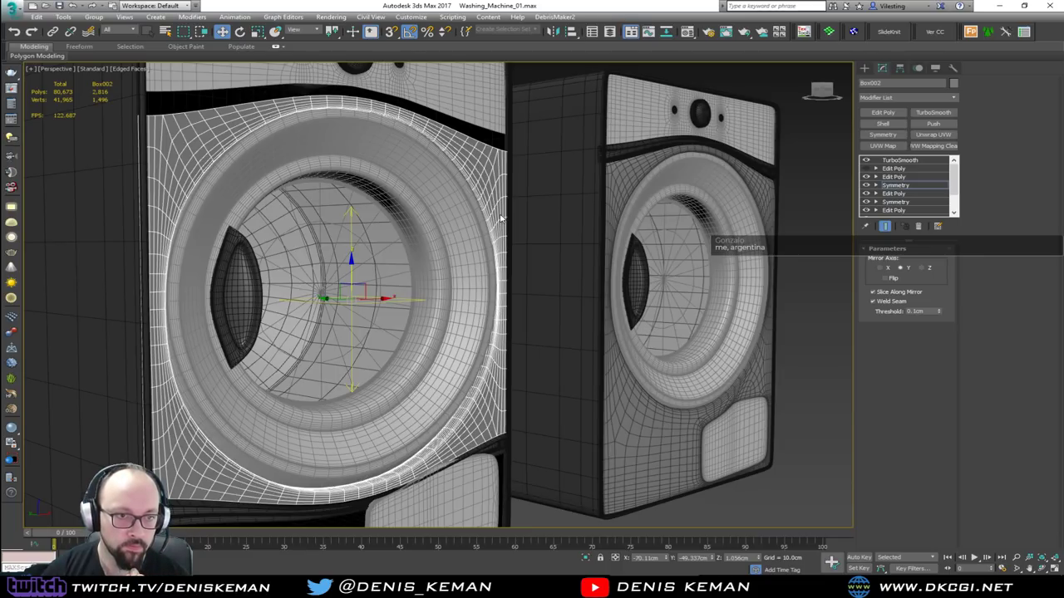
middle_click_drag(406, 233, 408, 261)
scroll(432, 254, "down", 3)
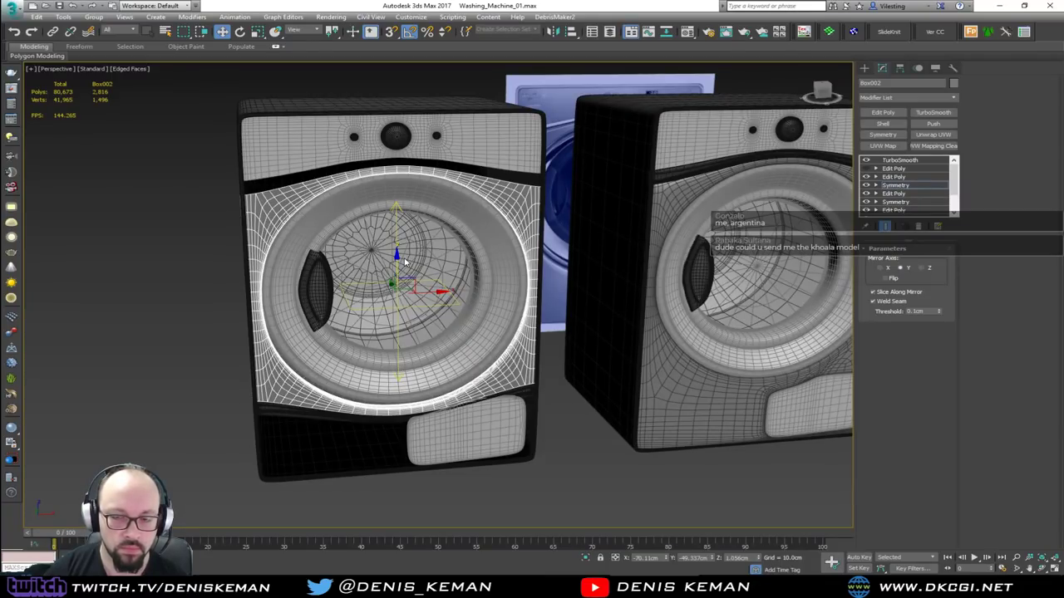
left_click(867, 161)
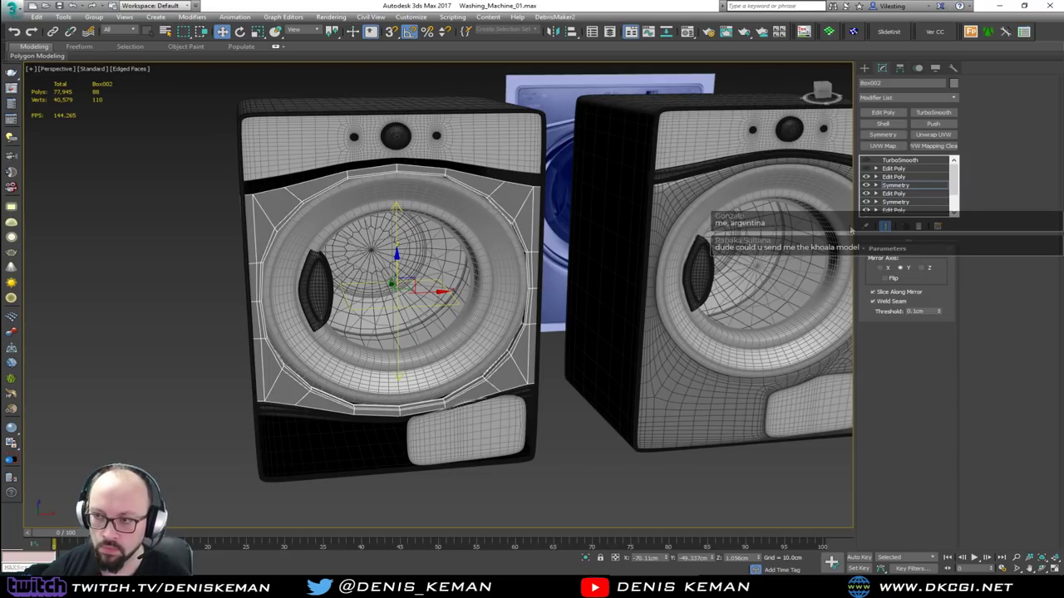
left_click(891, 185)
left_click(598, 474)
key("F4")
middle_click_drag(599, 475, 312, 411, "alt")
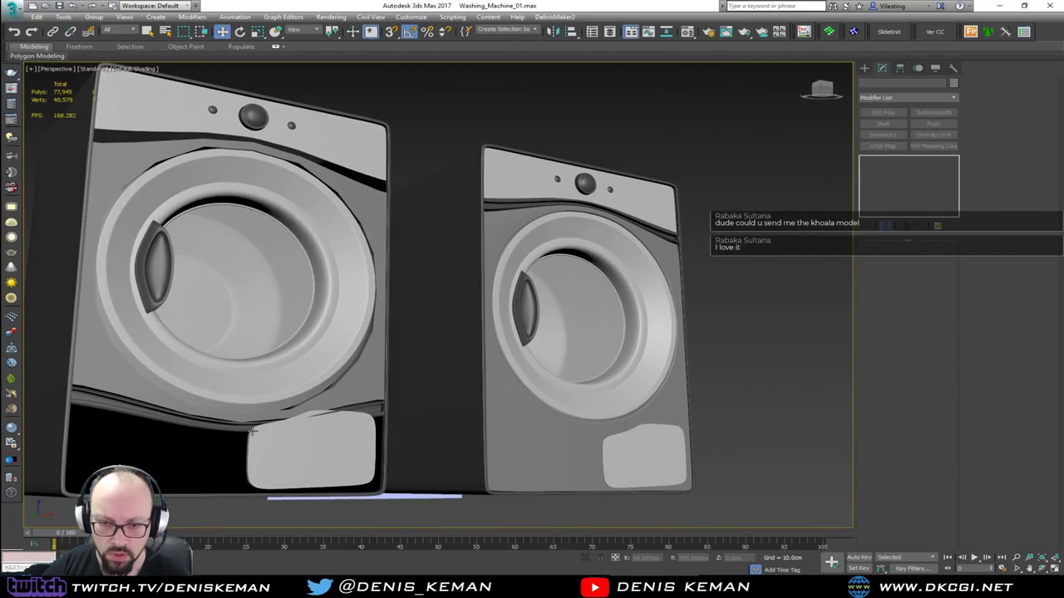
Delete the rounded rectangular panel below the door on the washing machine copy.
scroll(283, 449, "up", 2)
left_click(315, 465)
key("F4")
scroll(317, 464, "down", 2)
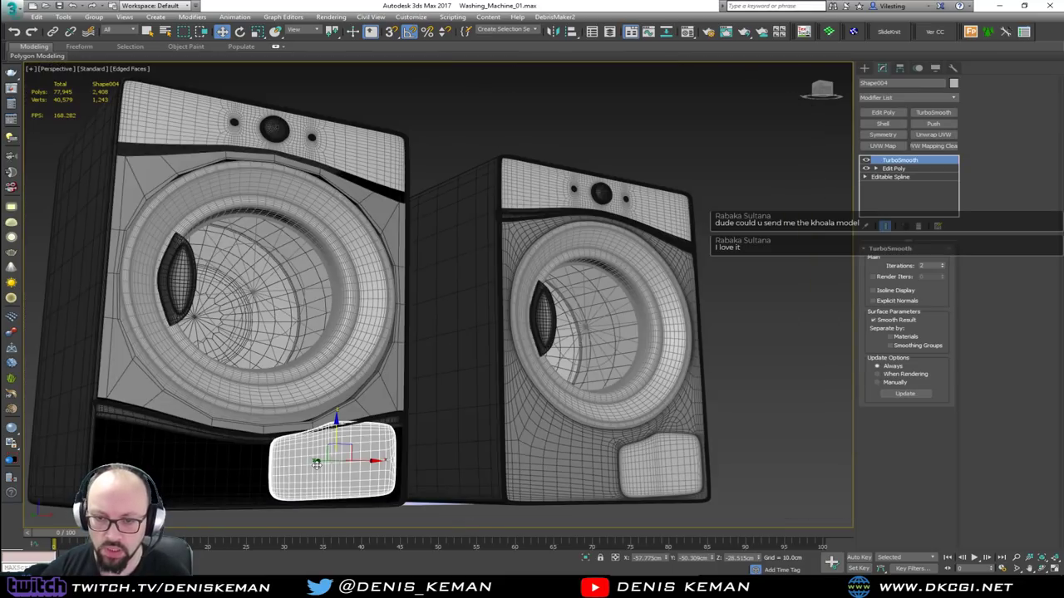
key("Delete")
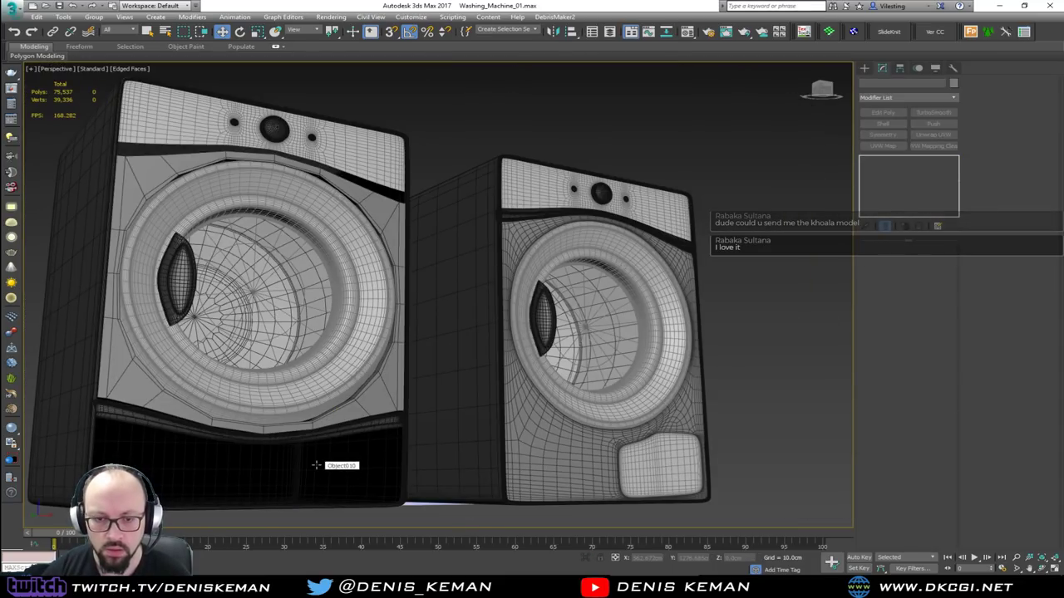
key("F4")
middle_click_drag(316, 466, 332, 422, "alt")
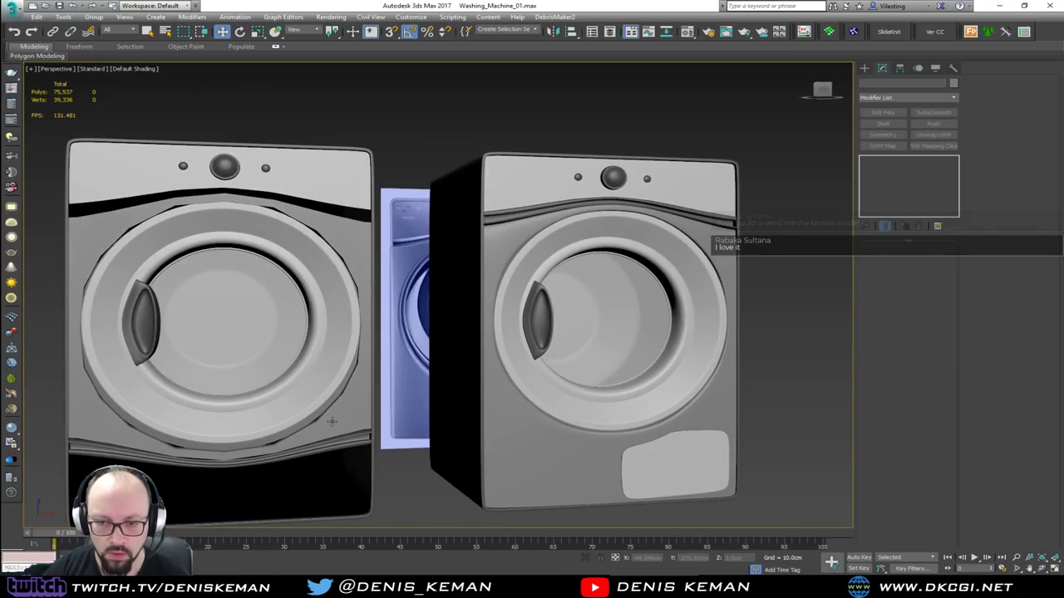
Remove the disabled Edit Poly below the copied frame's TurboSmooth, enable TurboSmooth and inspect the smoothed frame.
left_click(332, 417)
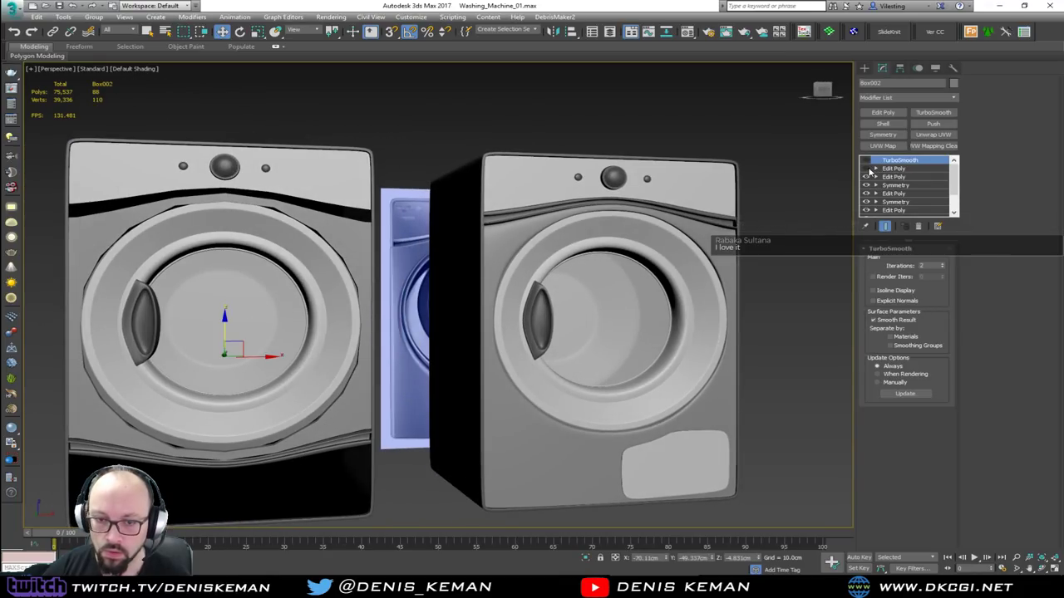
left_click(902, 170)
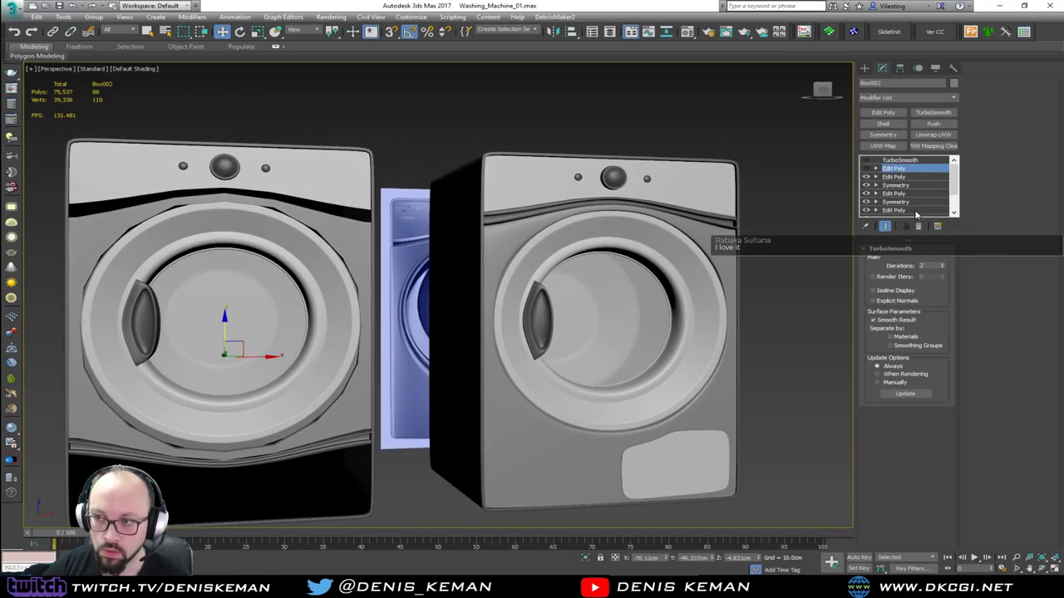
left_click(867, 160)
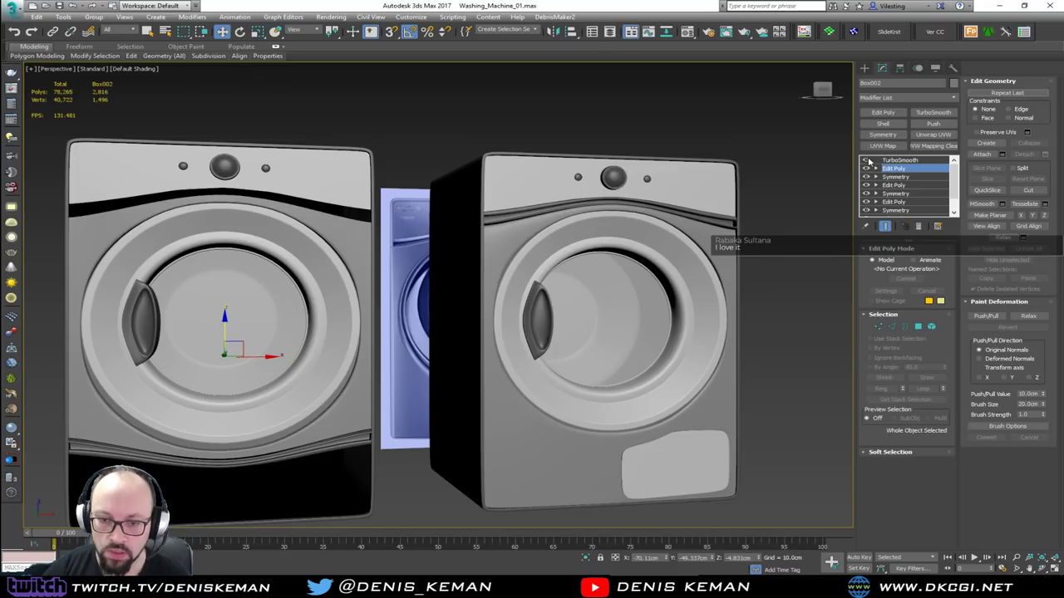
left_click(422, 497)
middle_click_drag(422, 497, 449, 448, "alt")
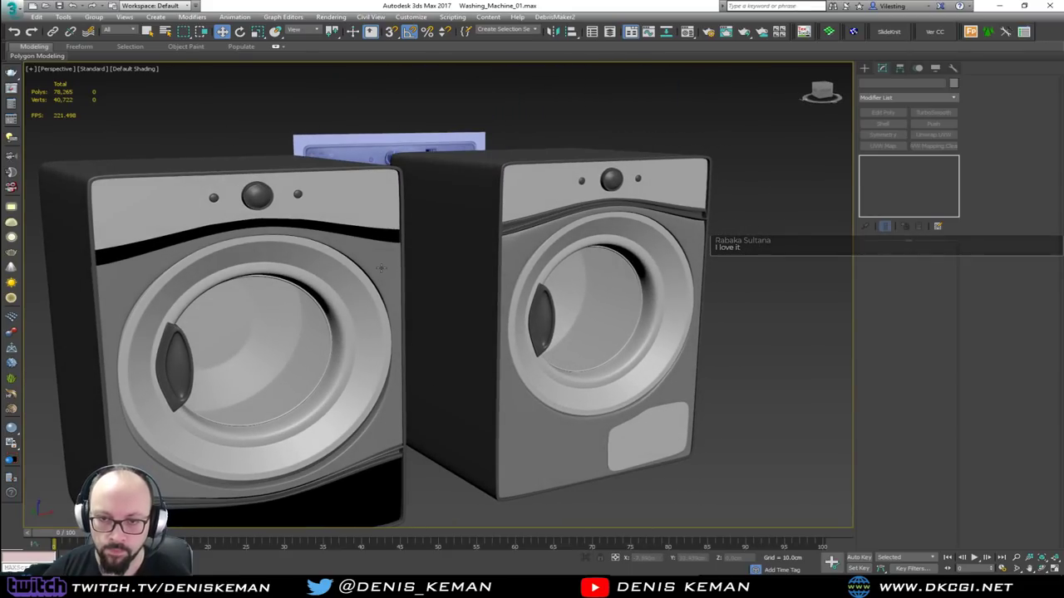
Show edged faces and disable TurboSmooth on the copied front frame to work on its low-poly mesh.
left_click(381, 267)
key("F4")
scroll(381, 268, "up", 3)
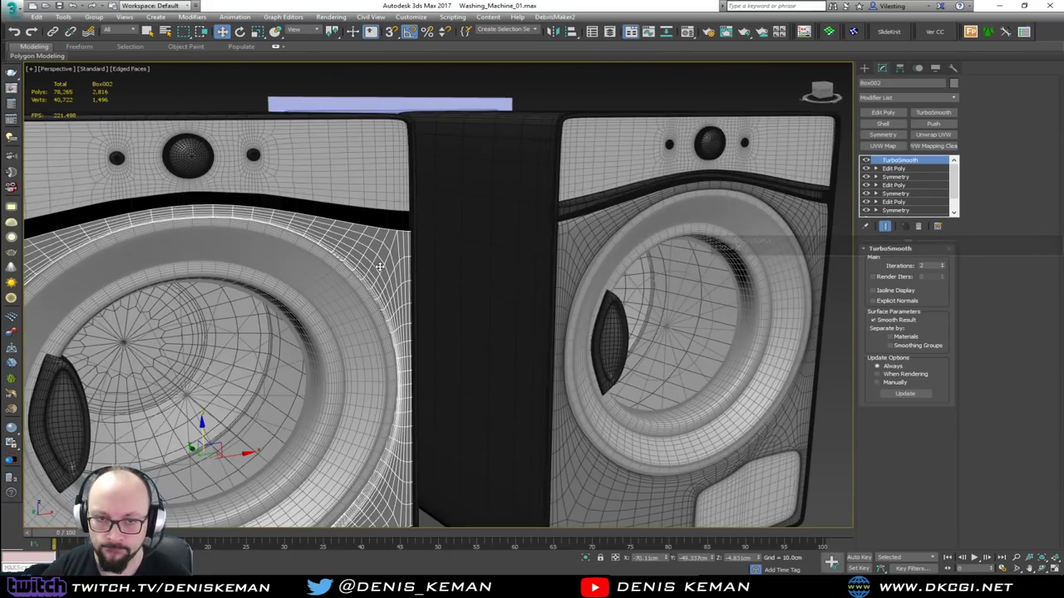
left_click(866, 159)
key("z")
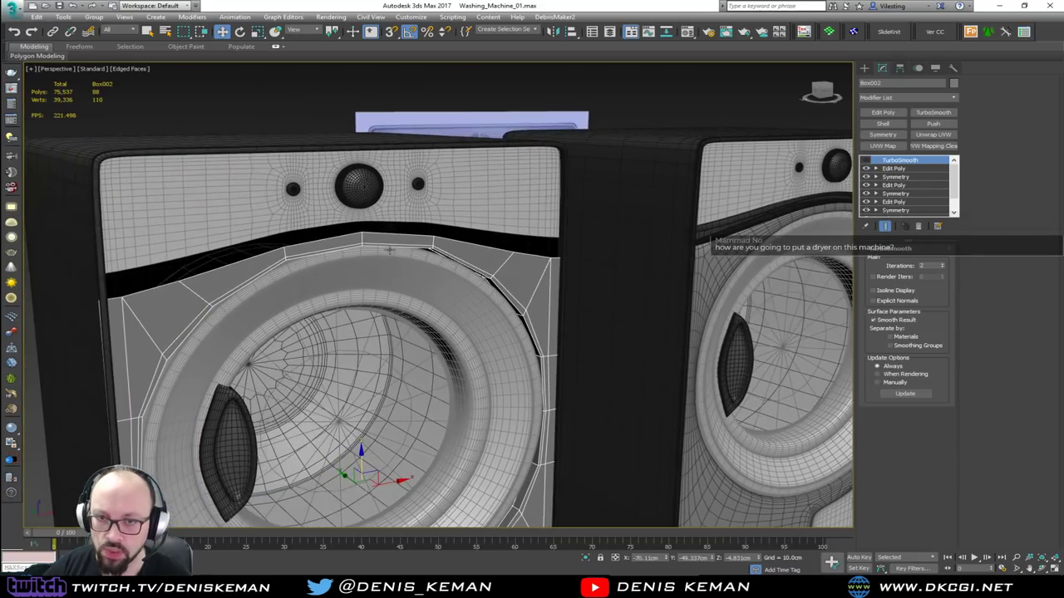
left_click(336, 237)
left_click(336, 242)
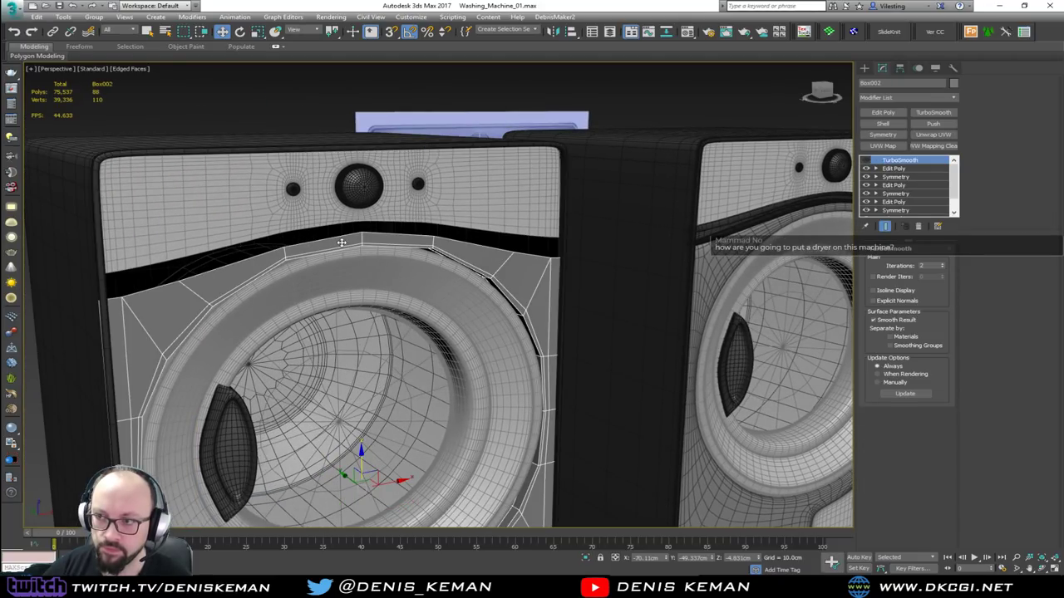
Select the frame's outer edge loop in the topmost Edit Poly and reduce the selection to the curved upper edges.
left_click(896, 170)
double_click(342, 236)
scroll(399, 243, "down", 5)
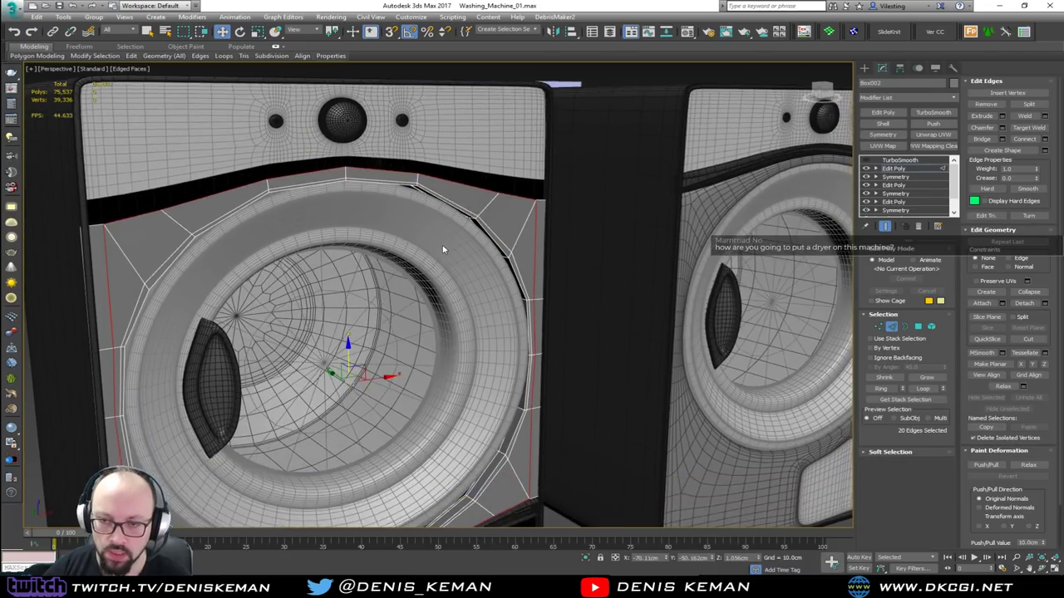
left_click_drag(286, 435, 187, 492, "alt")
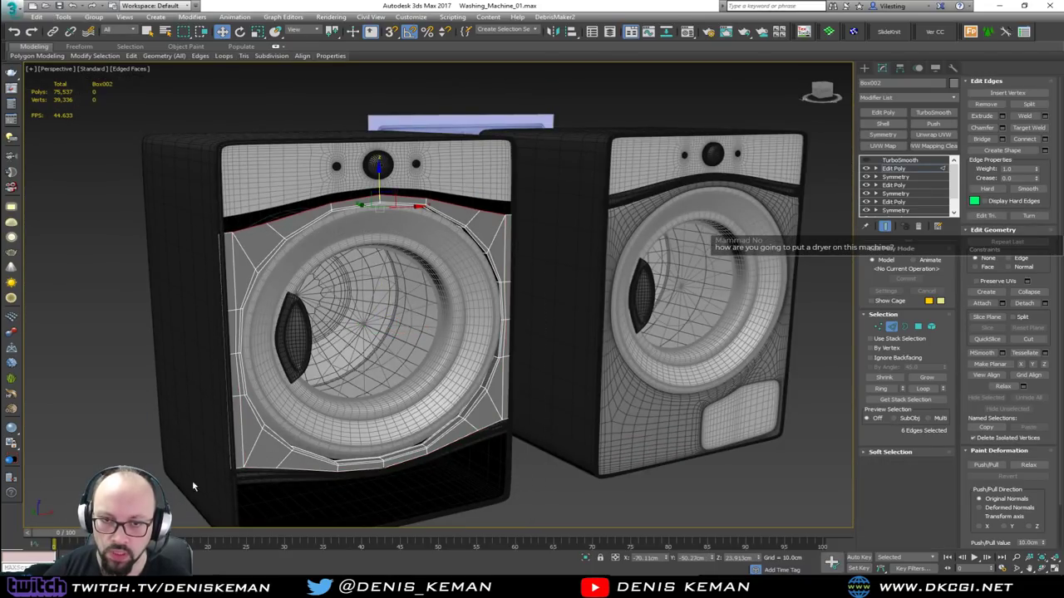
left_click(509, 216, "ctrl")
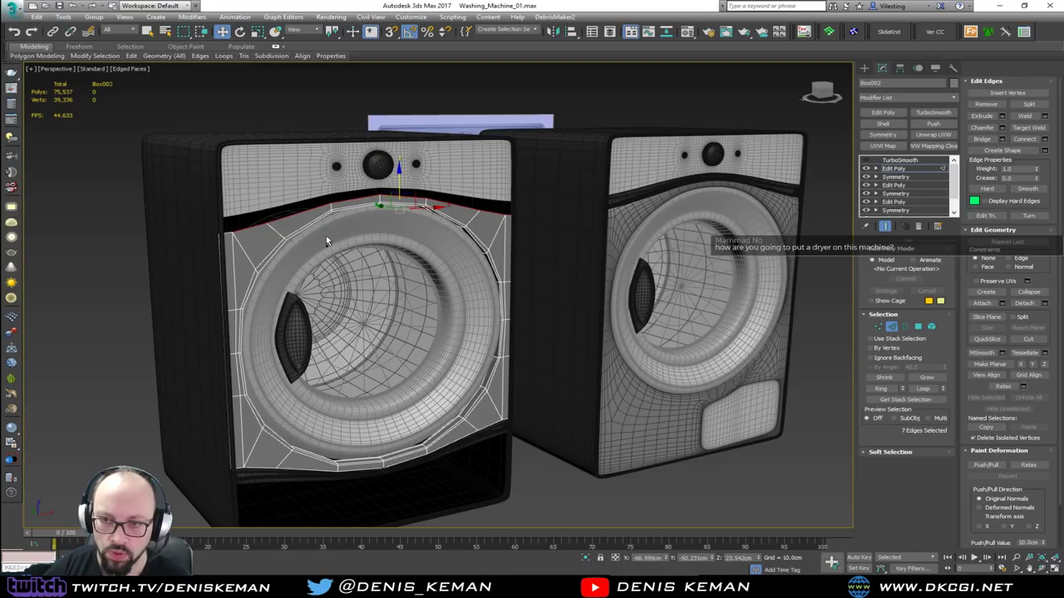
left_click(227, 235, "ctrl")
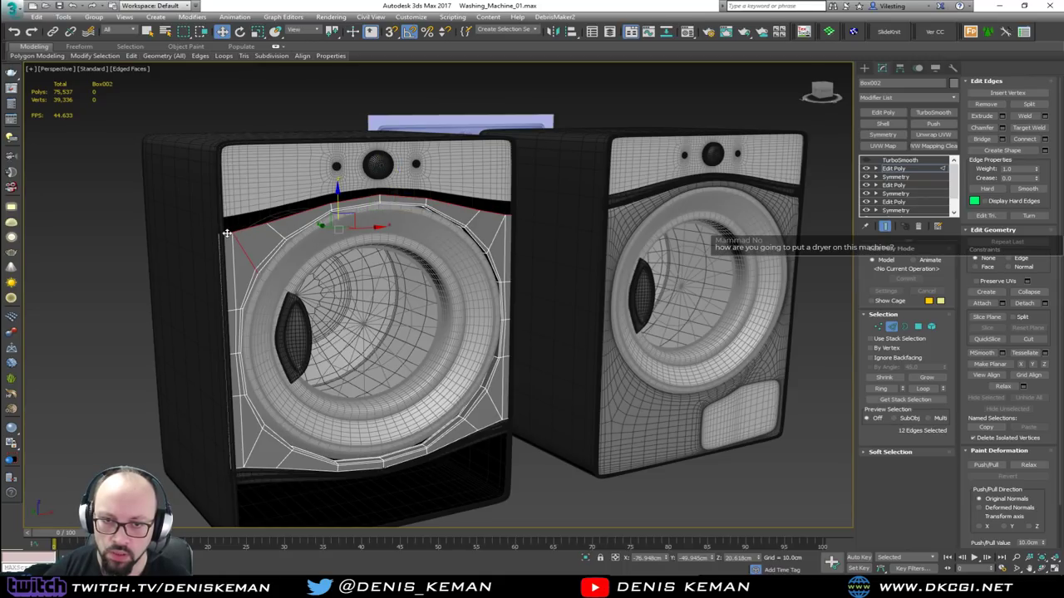
scroll(227, 234, "up", 5)
left_click(290, 283, "alt")
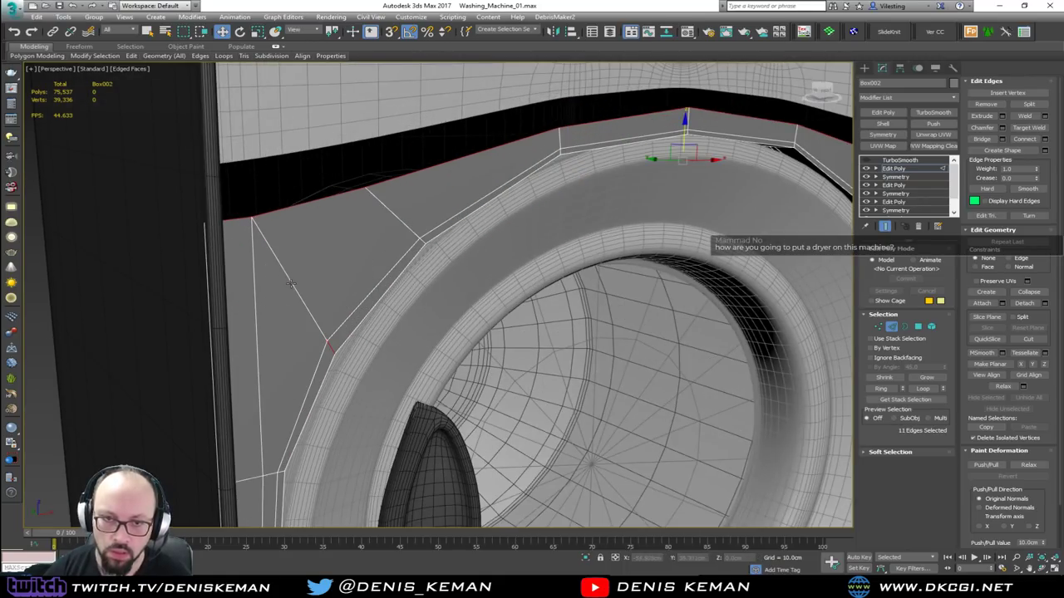
scroll(290, 283, "down", 8)
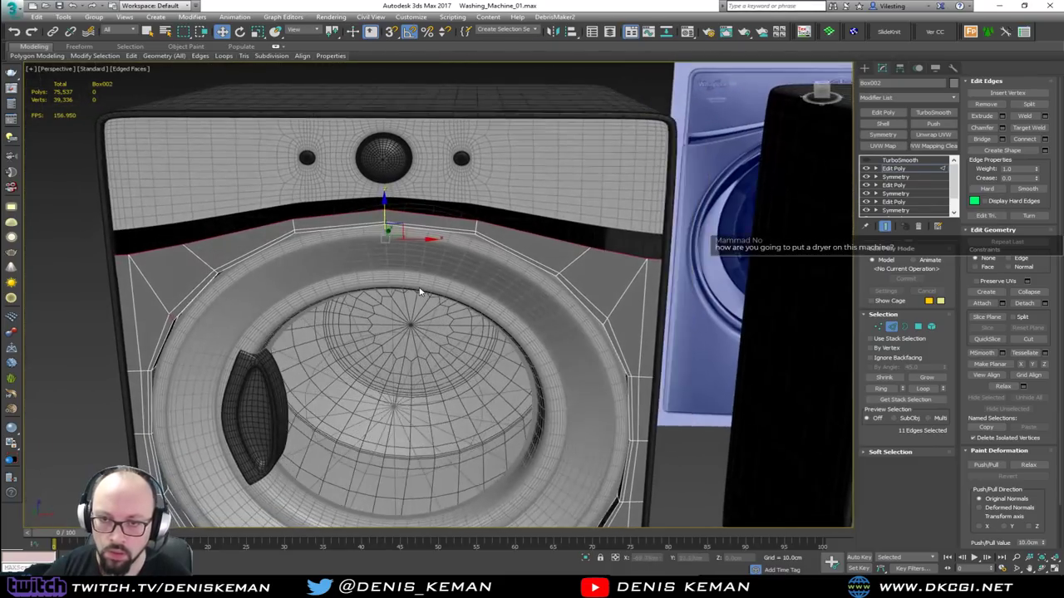
middle_click_drag(421, 291, 413, 286, "alt")
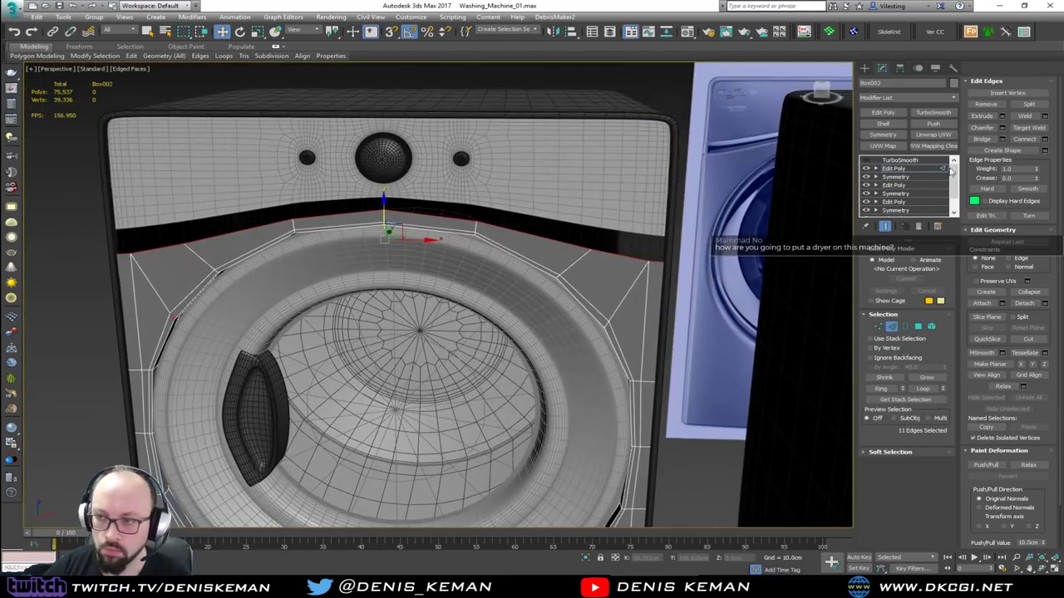
Try making the selected upper edges planar along the Y and Z axes and moving them up.
left_click(1032, 364)
key("ctrl+z")
left_click(1044, 364)
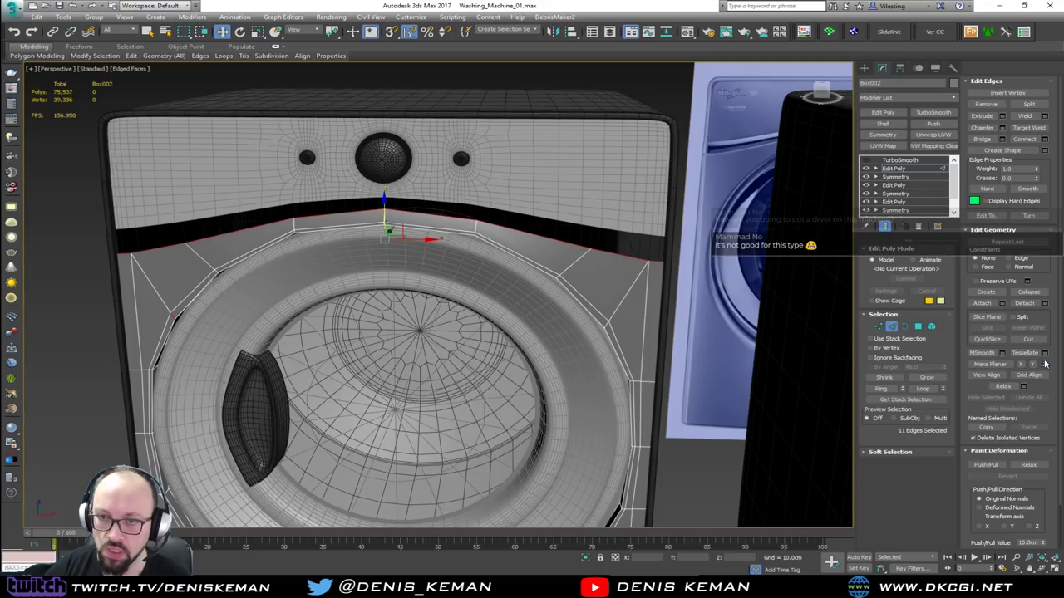
left_click(989, 354)
key("ctrl+z")
left_click(1032, 364)
left_click(1044, 366)
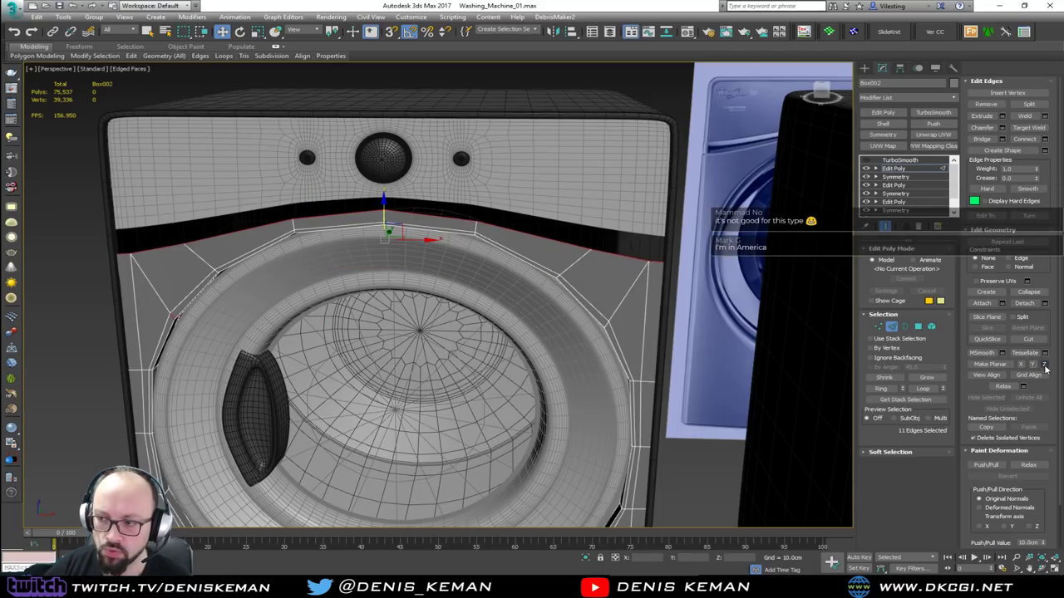
middle_click_drag(631, 250, 476, 226, "alt")
left_click_drag(346, 214, 347, 200)
right_click(347, 199)
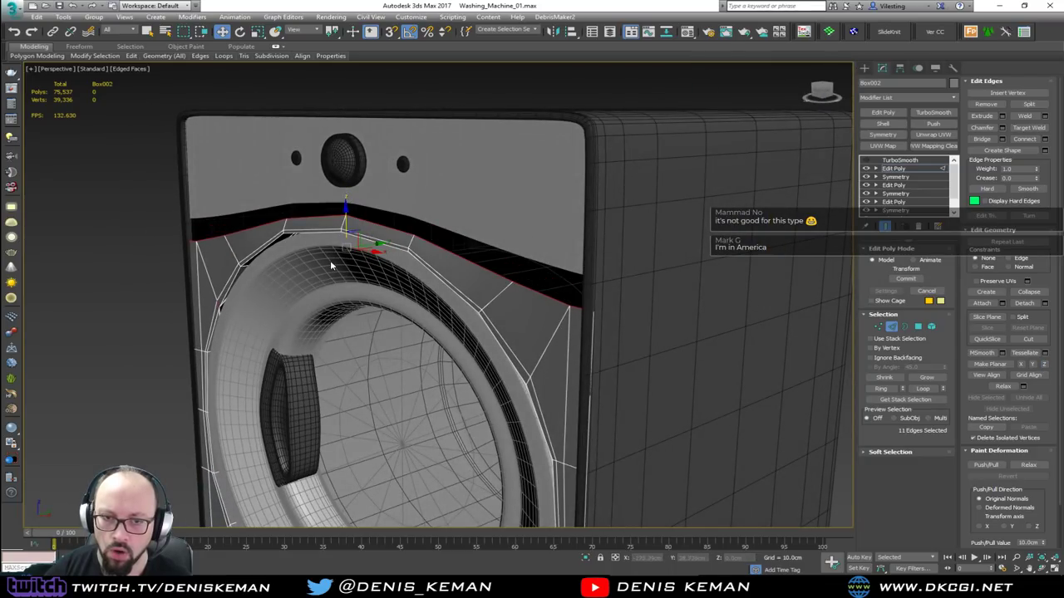
Use wireframe display to remove the stray edges near the door ring from the frame's upper edge selection.
middle_click_drag(330, 260, 249, 329, "alt")
key("F3")
left_click_drag(138, 306, 138, 307, "alt")
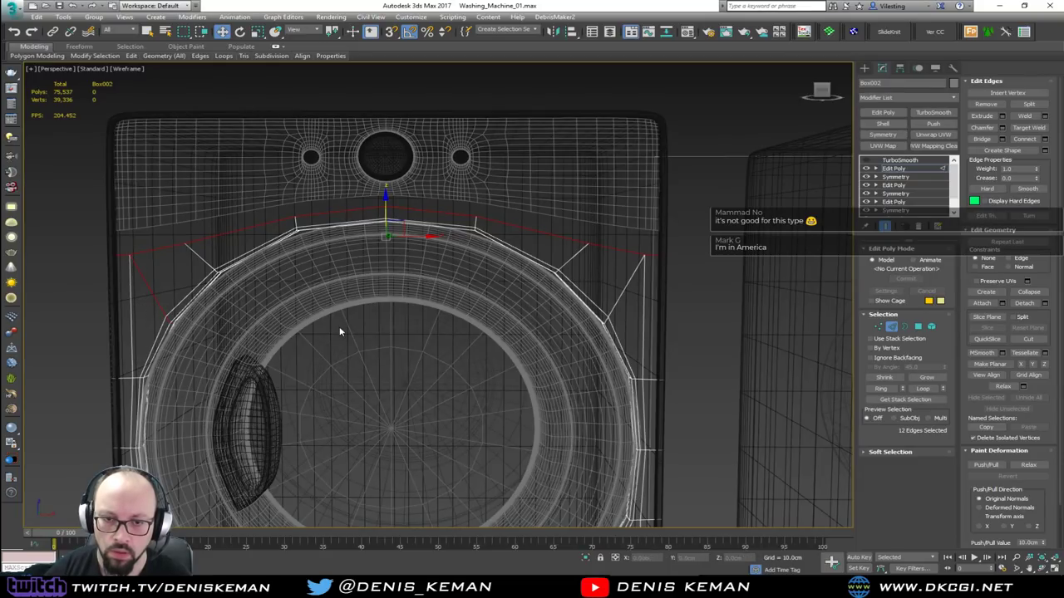
middle_click_drag(308, 300, 258, 316, "alt")
key("F3")
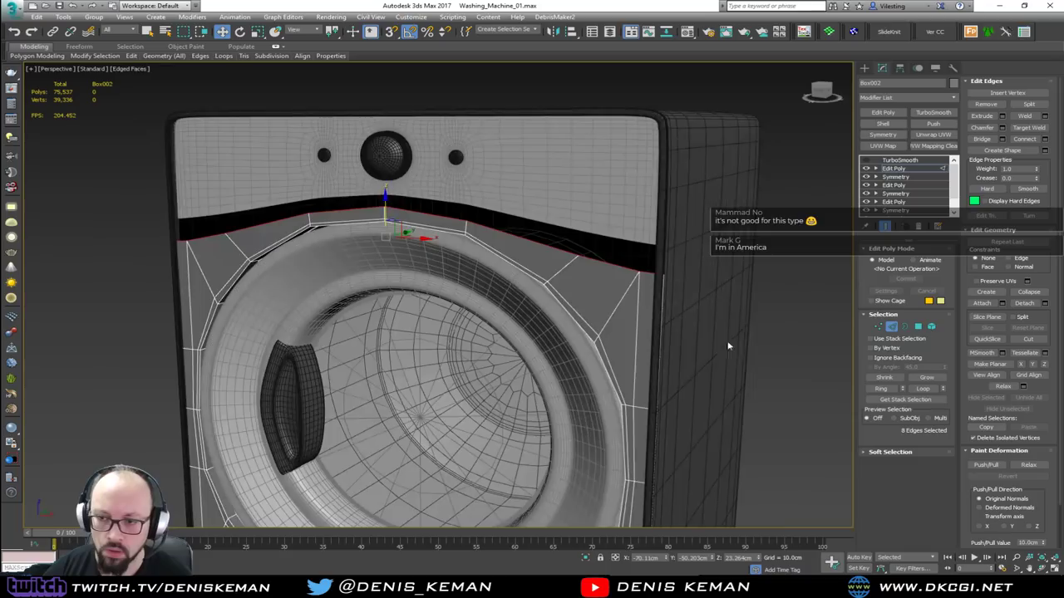
Flatten the frame's upper edges with Make Planar along Y, raise them about 3.1 cm and commit the change.
left_click(1037, 367)
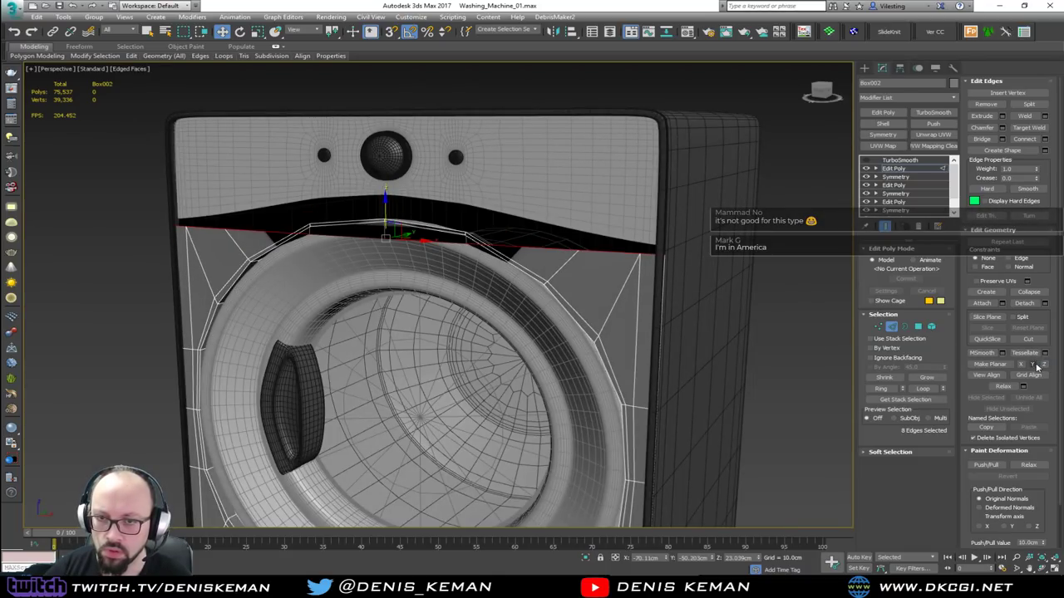
left_click_drag(388, 206, 392, 177)
left_click(905, 278)
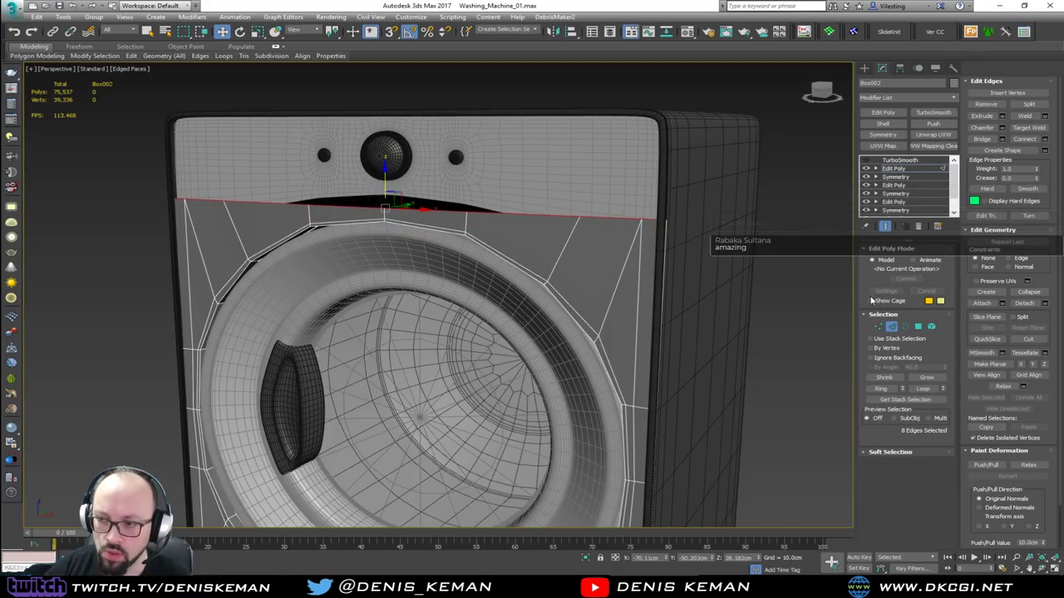
Hide the smoothing on the variant's control panel and select its curved lower edge loop in Edit Poly.
left_click(893, 327)
left_click(513, 192)
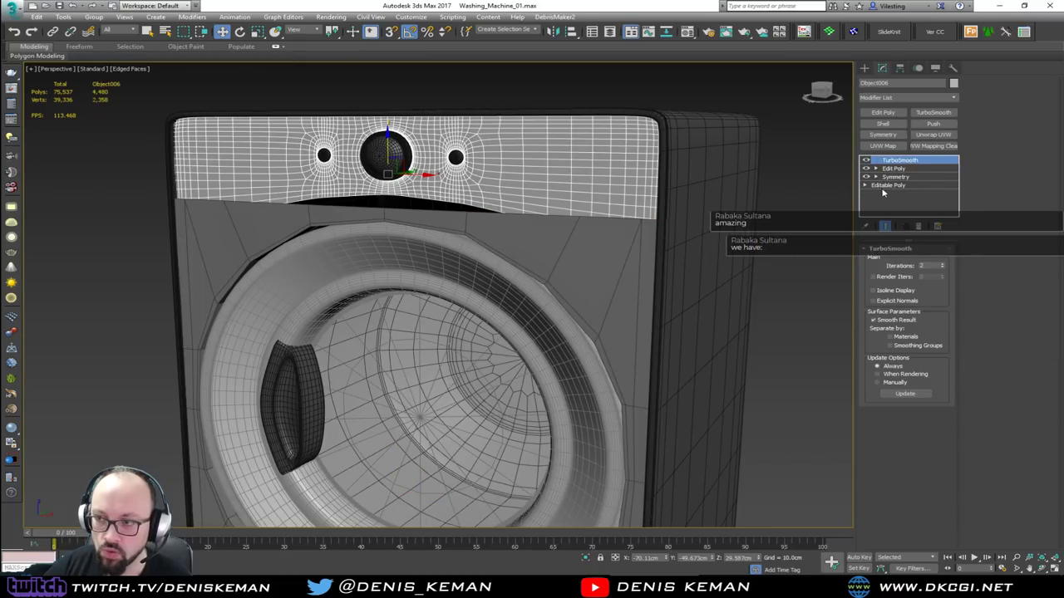
left_click(865, 162)
left_click(894, 168)
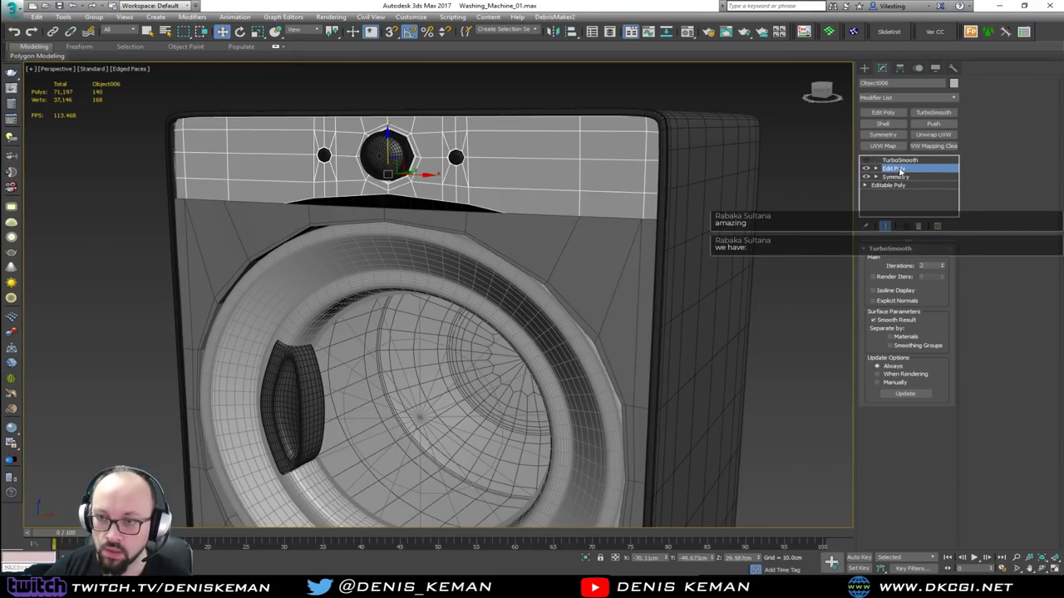
key("F3")
key("2")
double_click(425, 201)
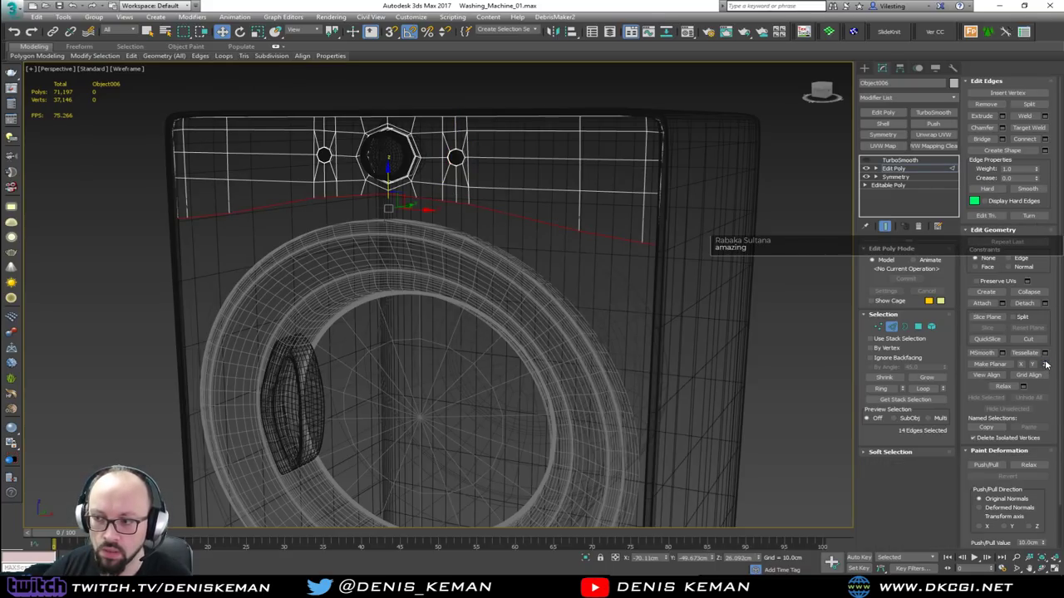
Flatten the control panel's selected lower edges with Make Planar along Y and leave edge editing.
scroll(415, 225, "up", 8)
key("F3")
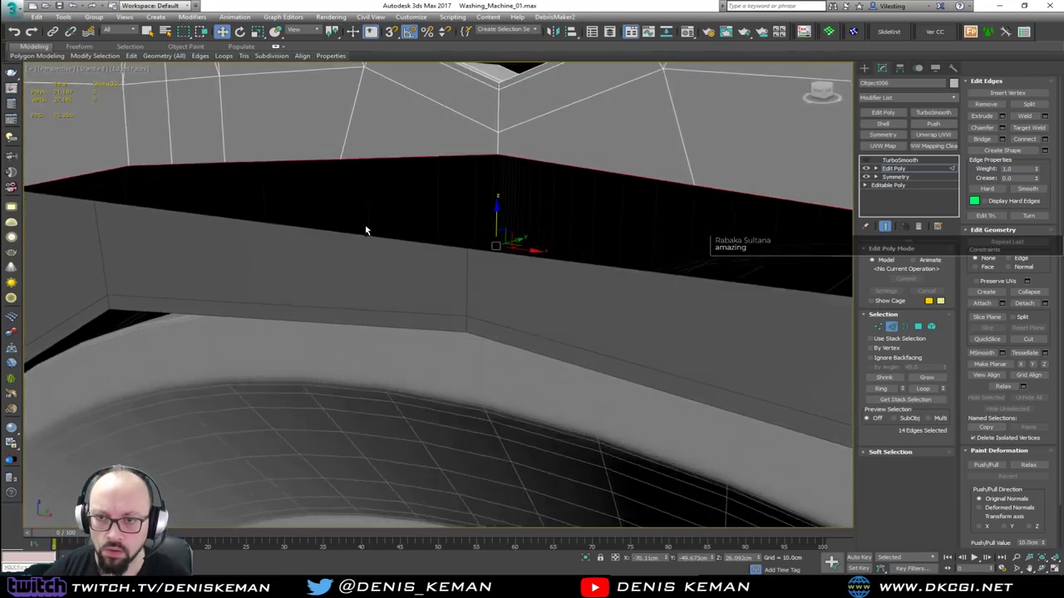
scroll(362, 230, "down", 5)
middle_click_drag(419, 211, 445, 222, "alt")
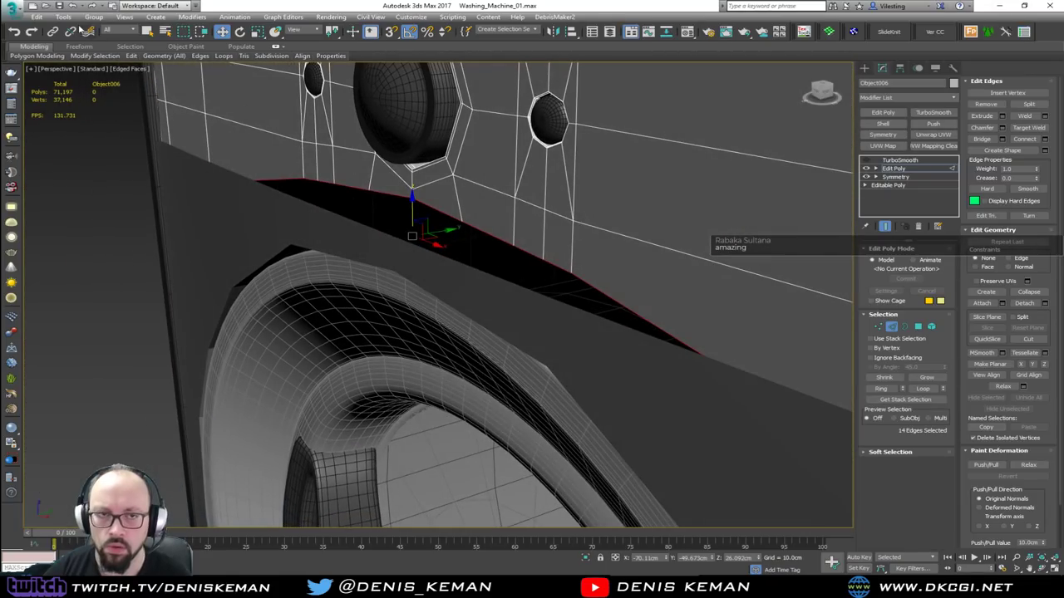
left_click(15, 10)
left_click(33, 98)
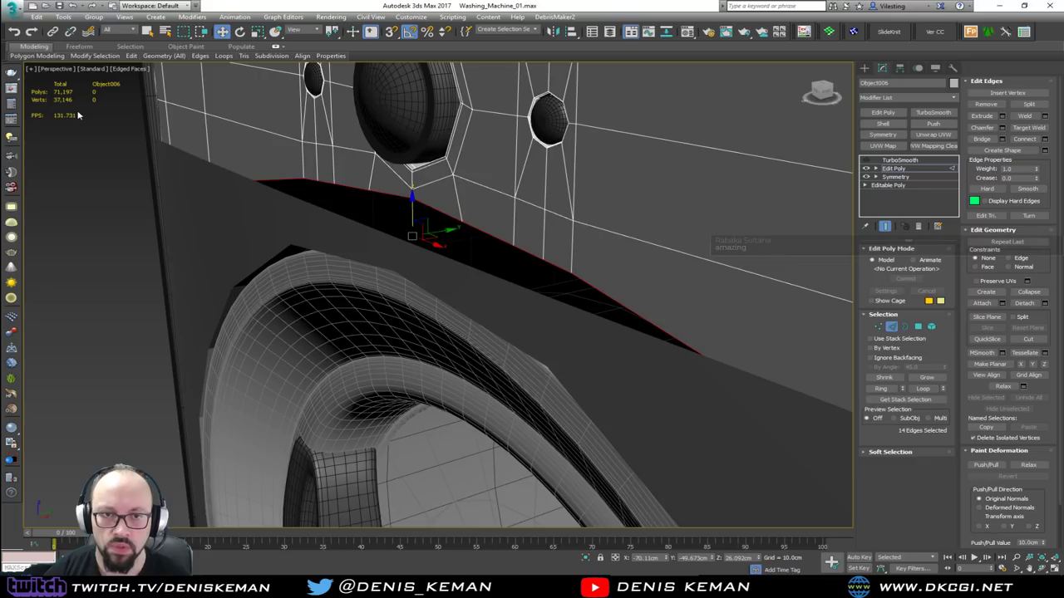
left_click(1033, 365)
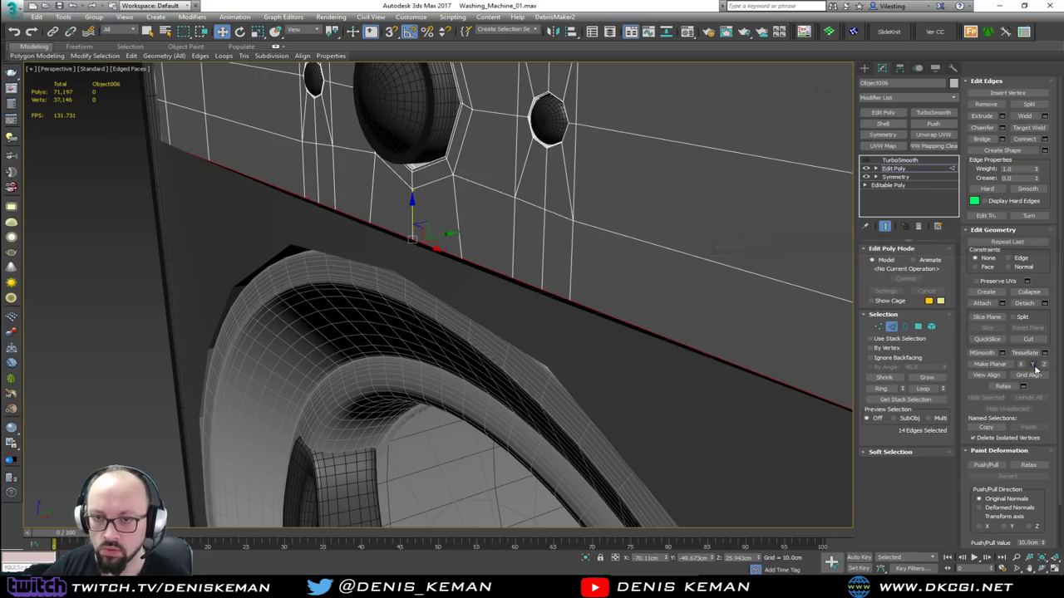
mouse_move(423, 266)
middle_mouse_down("alt")
mouse_move(586, 238)
mouse_move(433, 255)
middle_mouse_up("alt")
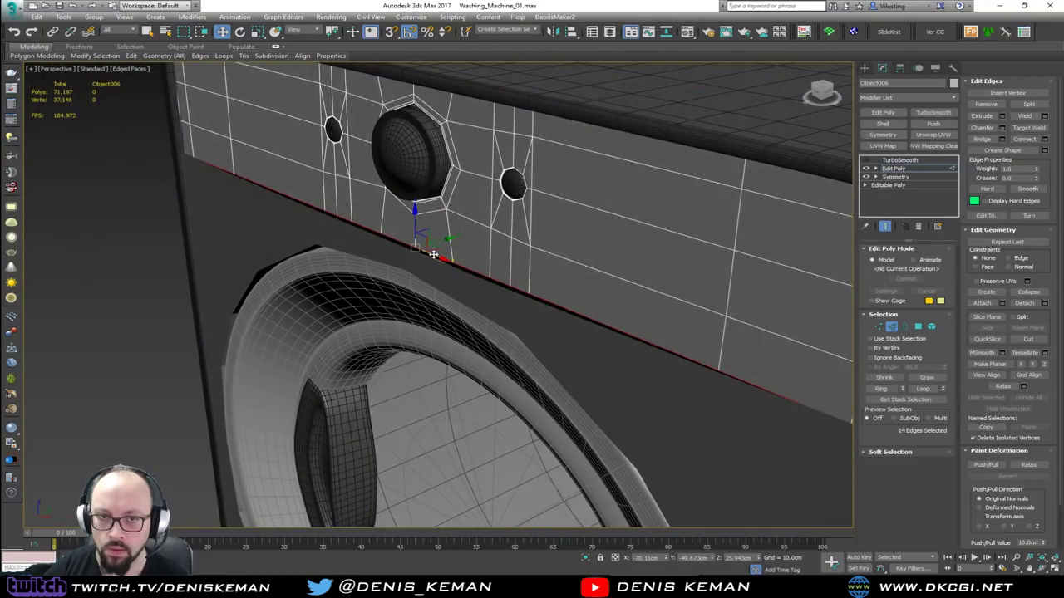
left_click(465, 289)
left_click(891, 327)
Extend the front frame's straight upper edges about 1 cm back into the body to form a lip.
left_click(599, 338)
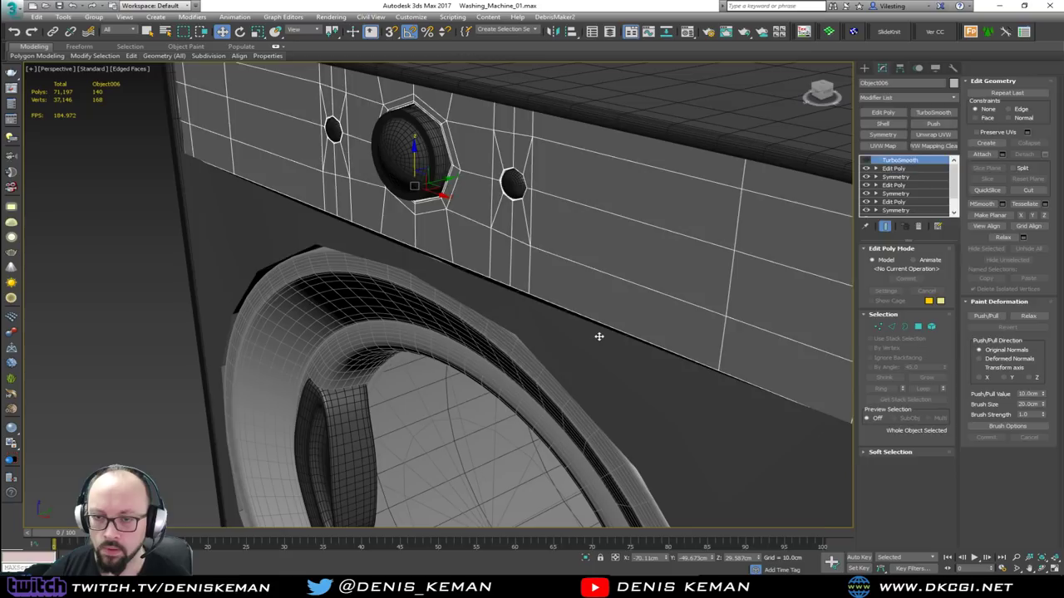
left_click(894, 169)
key("2")
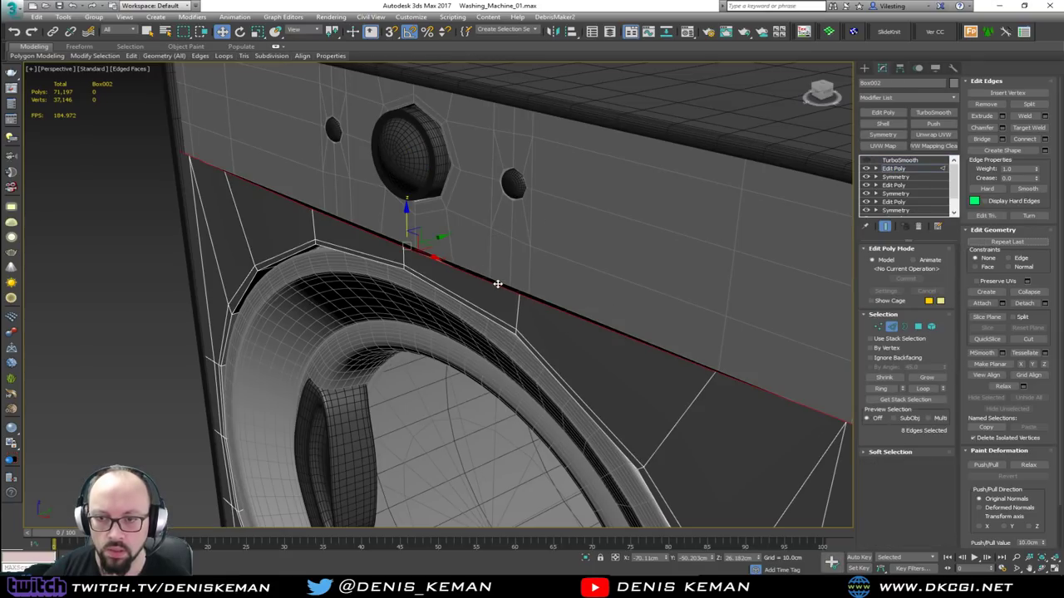
middle_click_drag(458, 243, 406, 254)
left_click_drag(391, 247, 407, 240, "shift")
scroll(358, 256, "up", 3)
key("alt+s")
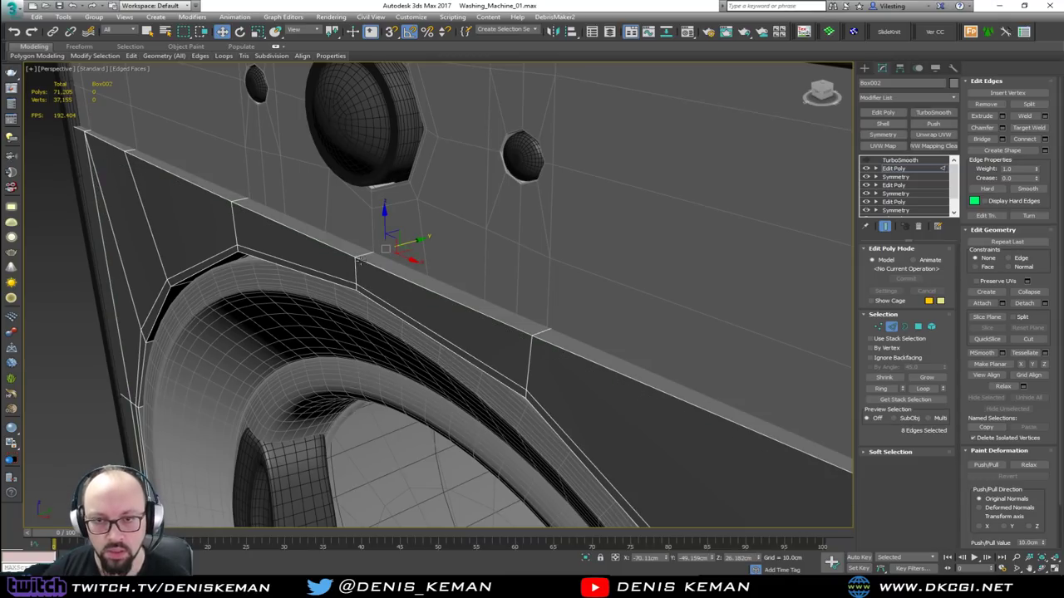
Select the front edge of the frame's new upper lip and chamfer it by about 0.15 cm.
double_click(357, 260)
scroll(357, 260, "down", 2)
left_click(148, 160, "ctrl")
middle_click_drag(475, 253, 321, 193)
left_click(571, 355, "ctrl")
left_click(1002, 128)
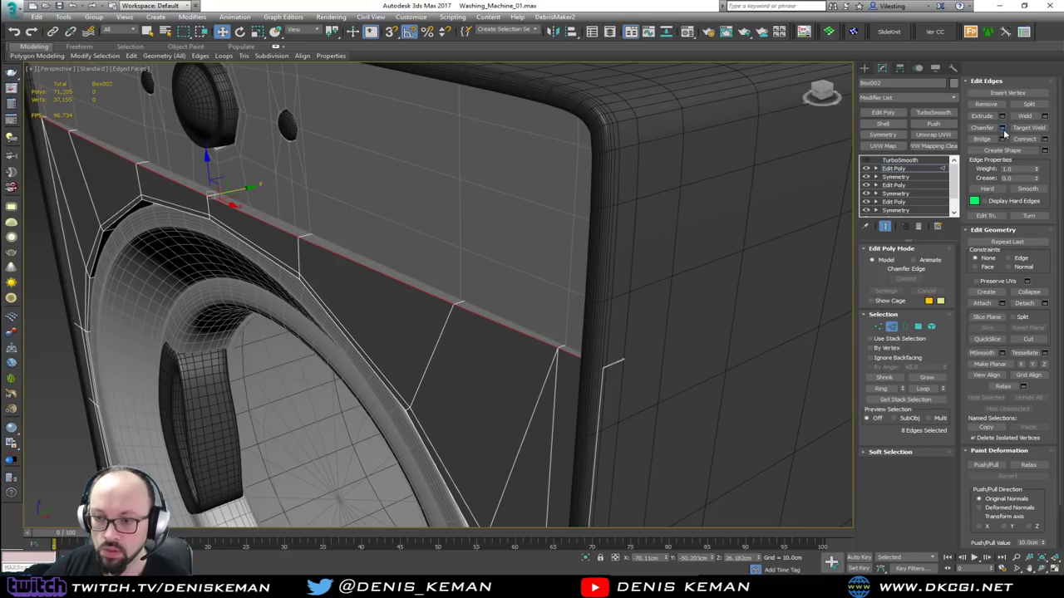
mouse_move(446, 315)
left_mouse_down()
mouse_move(446, 326)
mouse_move(446, 315)
left_mouse_up()
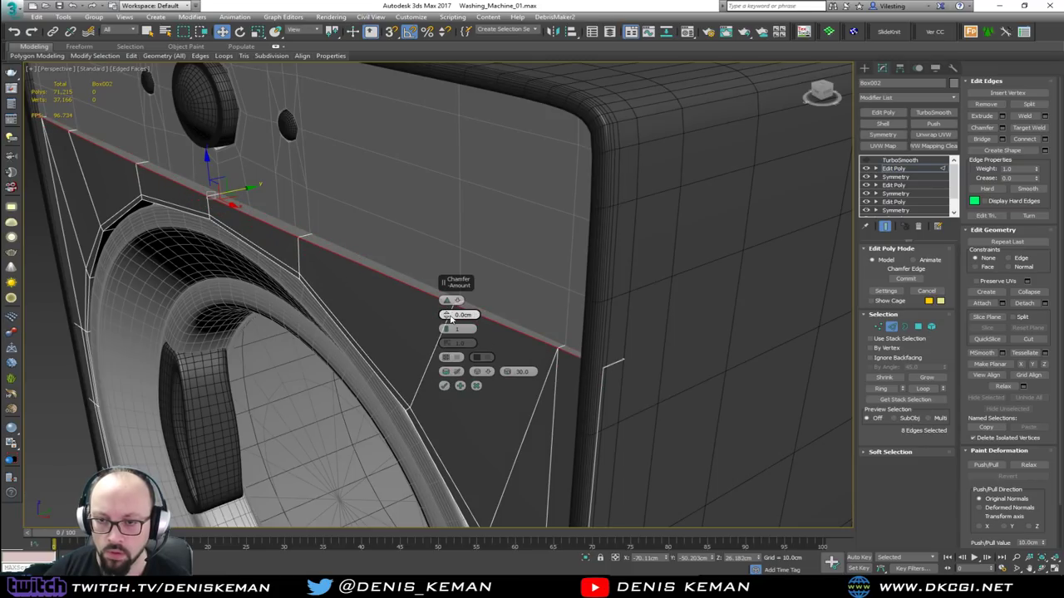
left_click_drag(447, 308, 448, 316)
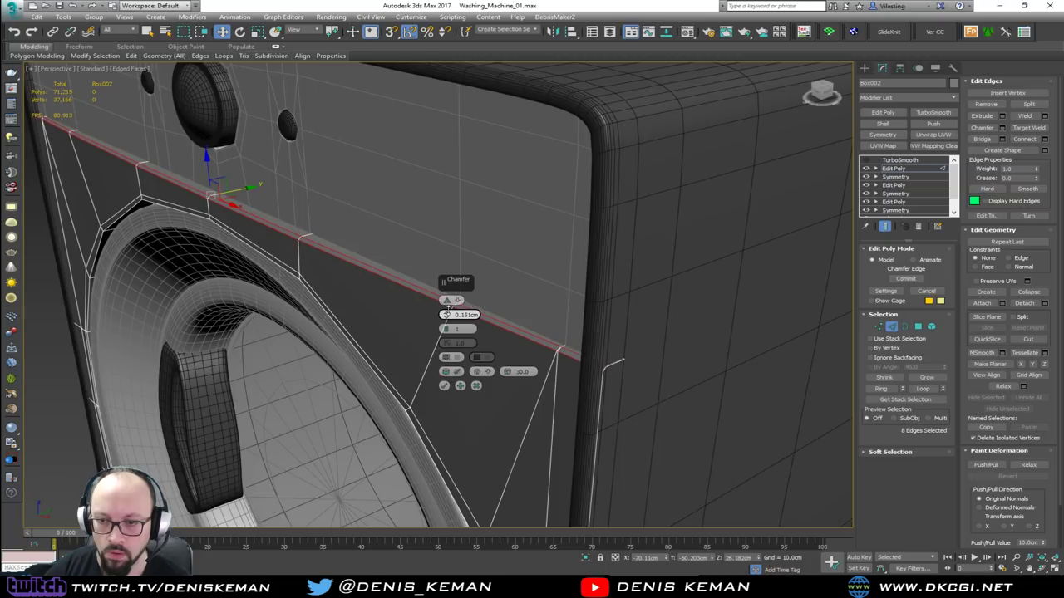
left_click(444, 386)
Collapse the paired chamfer vertices at both upper corners of the front frame.
scroll(572, 345, "up", 3)
key("1")
left_click(572, 337)
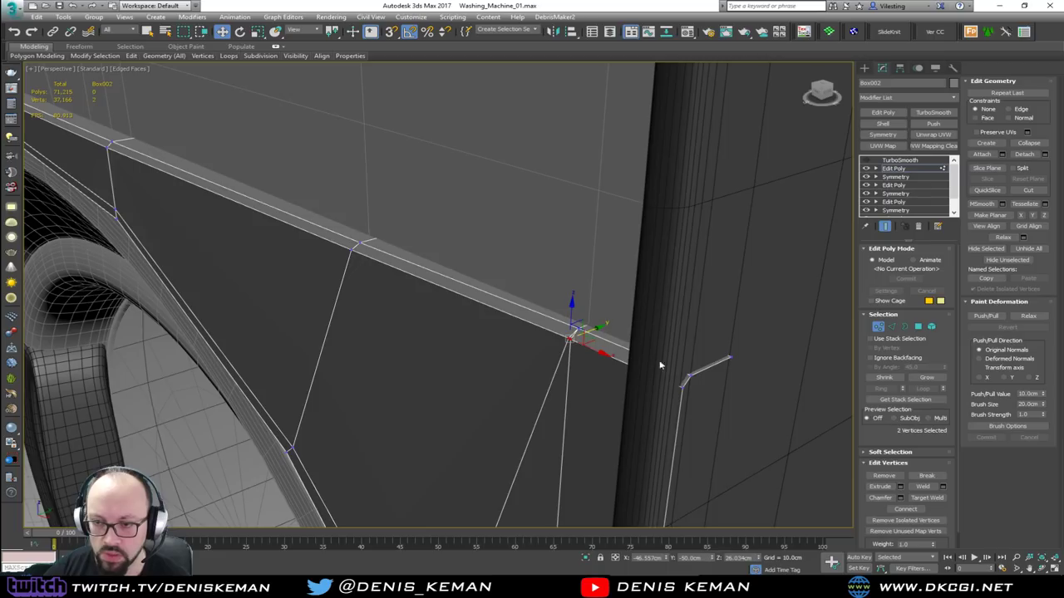
left_click(1028, 142)
scroll(452, 285, "down", 4)
middle_click_drag(432, 278, 313, 309, "alt")
scroll(313, 309, "down", 4)
middle_click_drag(166, 341, 690, 268)
scroll(355, 349, "up", 4)
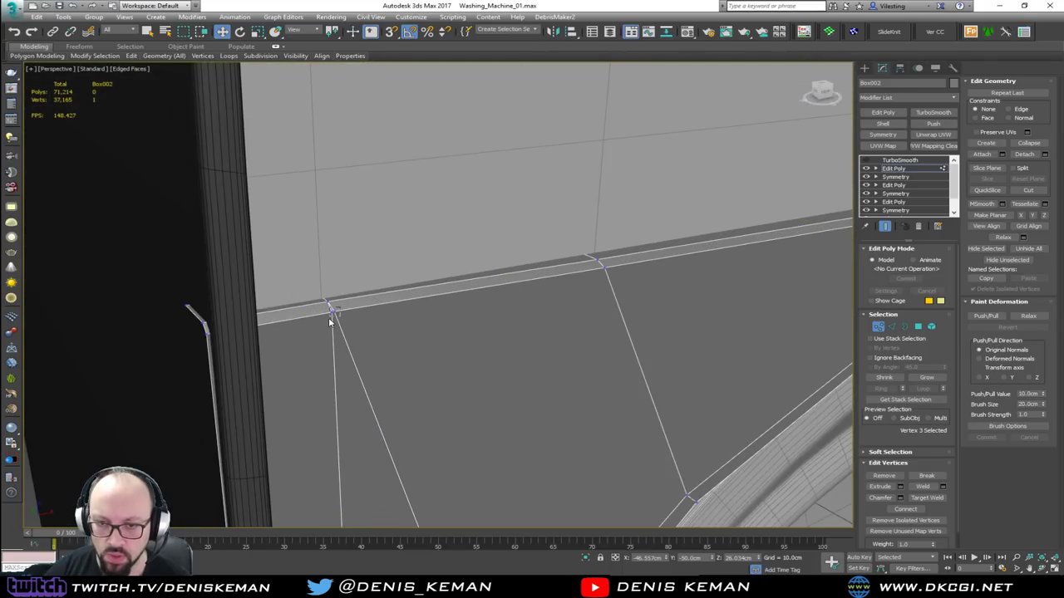
left_click(332, 317)
middle_click_drag(506, 283, 485, 283, "alt")
scroll(485, 283, "down", 3)
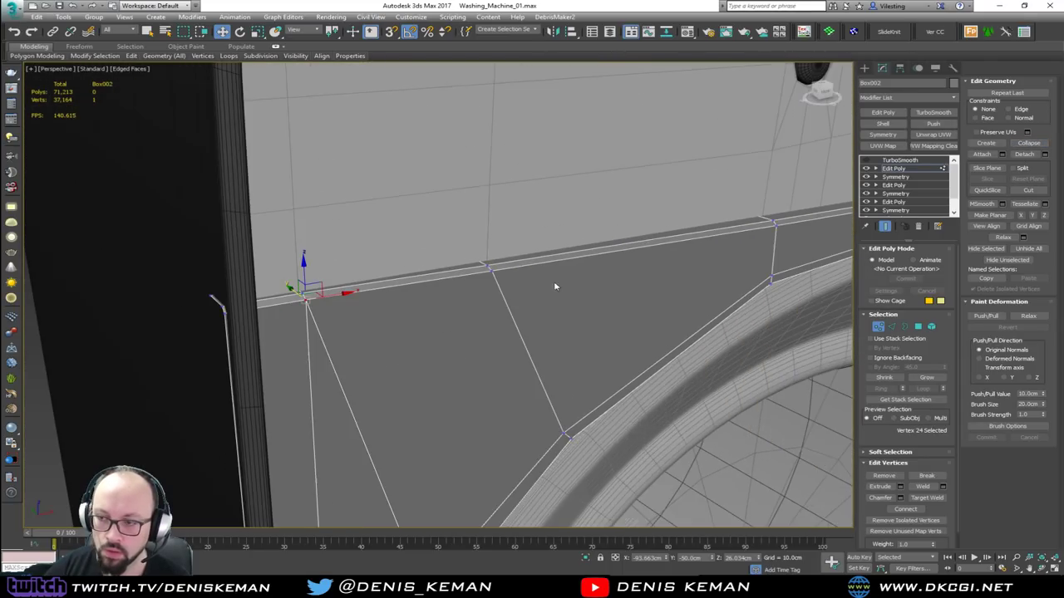
Turn the frame's TurboSmooth back on and compare both machines in plain shading.
left_click(879, 327)
left_click(866, 160)
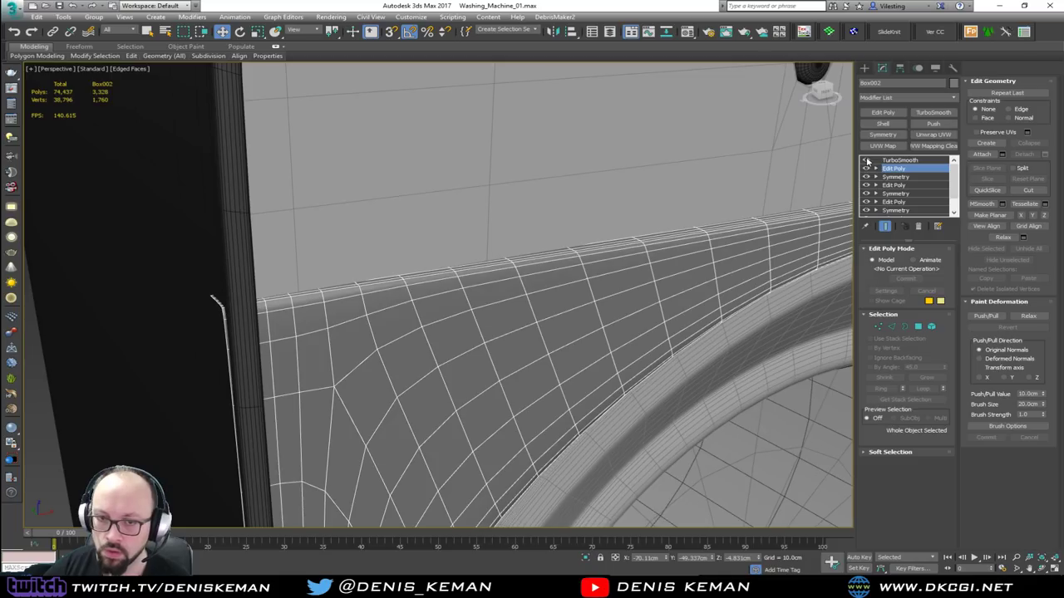
scroll(404, 238, "down", 6)
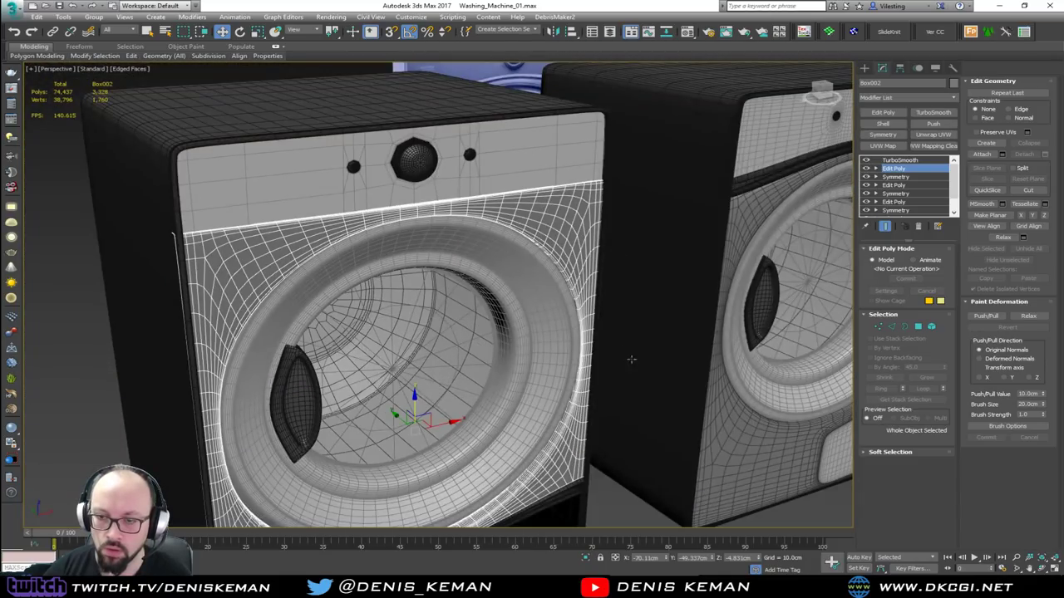
scroll(626, 347, "down", 3)
middle_click_drag(627, 347, 566, 266)
left_click(628, 428)
key("F4")
middle_click_drag(489, 249, 456, 306, "alt")
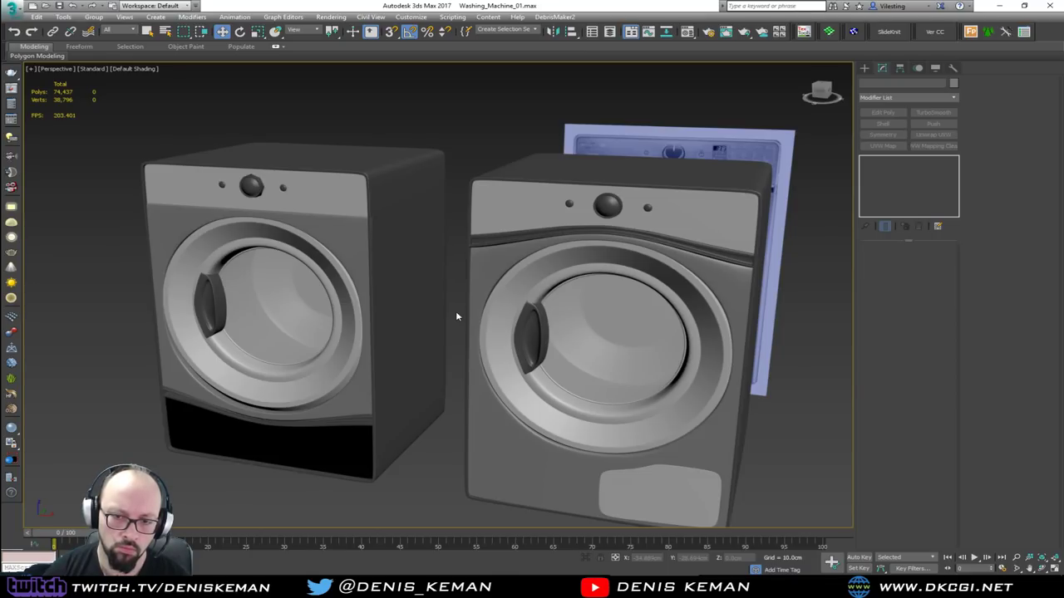
Clone the original machine's control panel as a copy rotated 180 degrees.
left_click(507, 224)
key("F4")
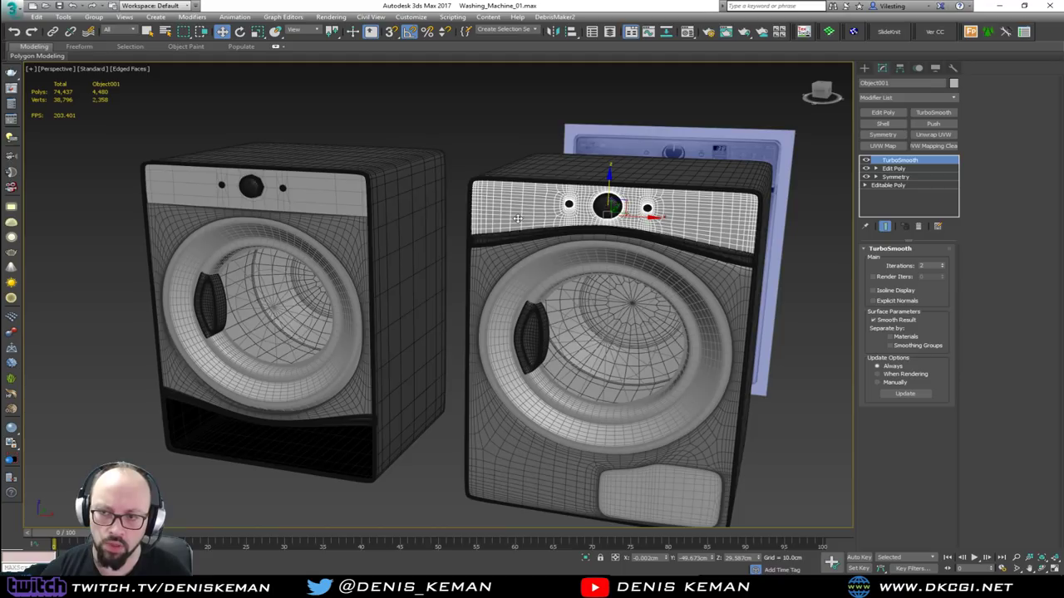
key("e")
left_click_drag(633, 186, 652, 293)
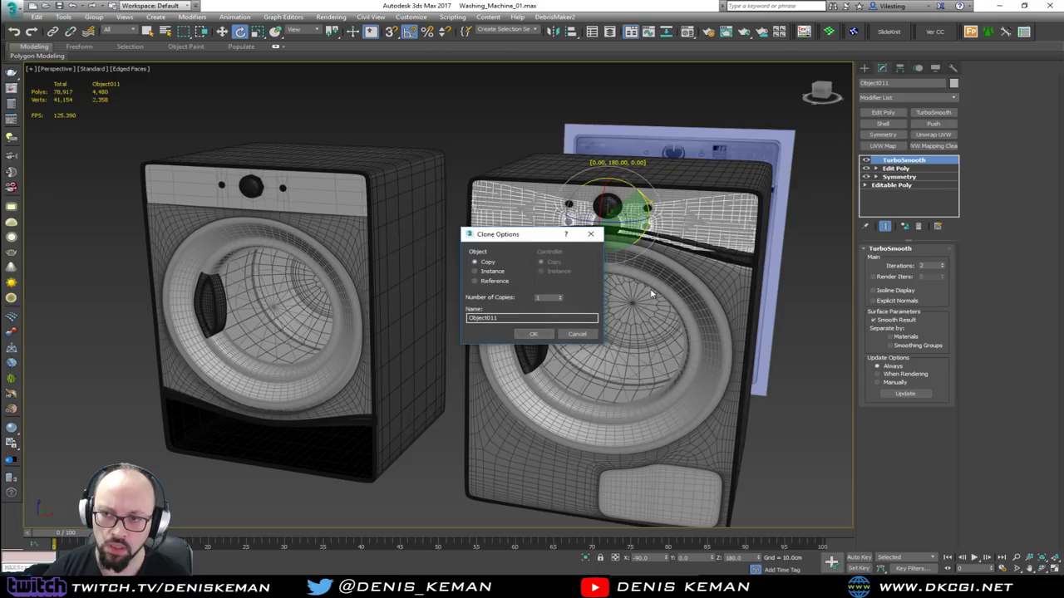
left_click(533, 333)
Move the rotated panel copy into the variant's open bottom section and align it with the body in Front view.
key("w")
left_click_drag(617, 200, 283, 424)
key("z")
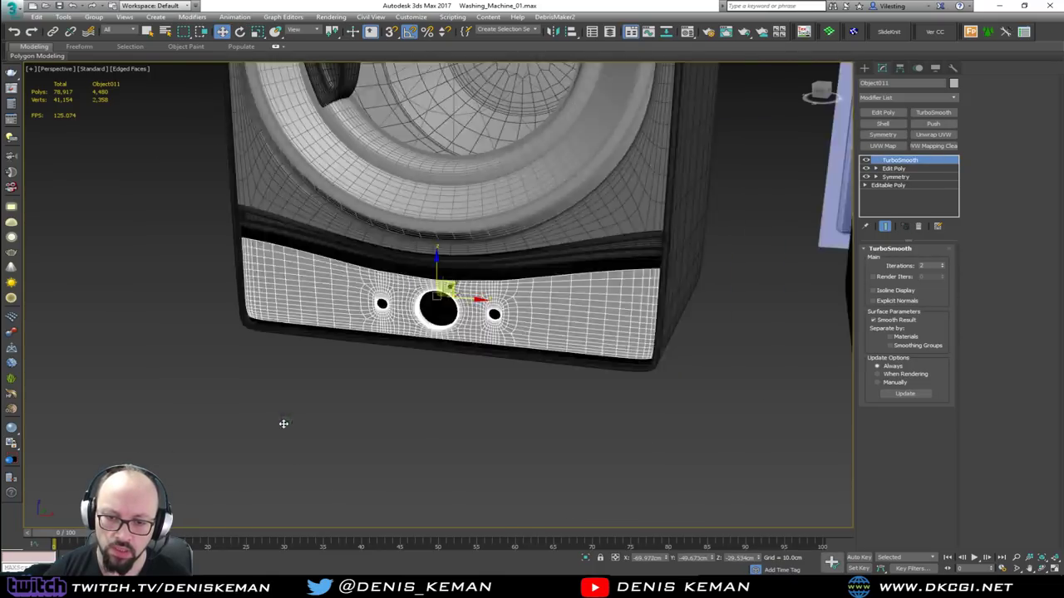
key("alt+w")
right_click(641, 255)
key("z")
key("alt+w")
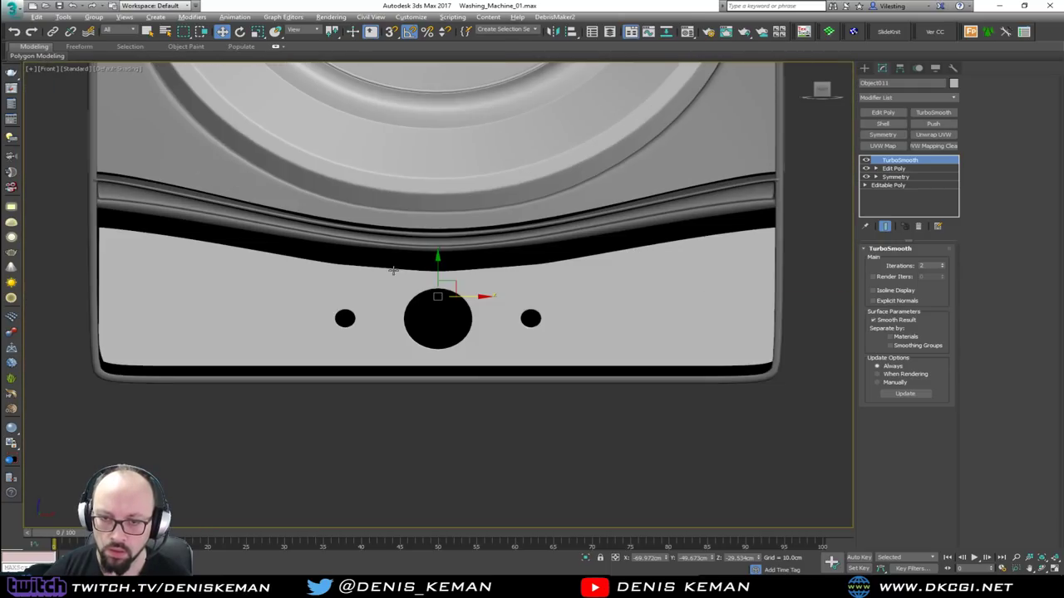
left_click_drag(440, 271, 474, 310)
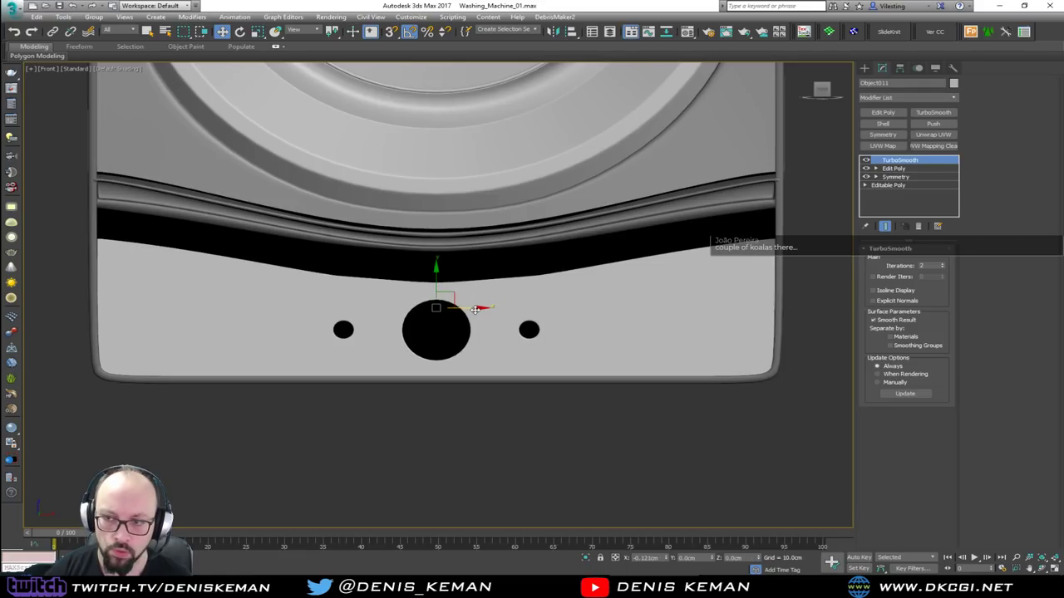
Raise the bottom panel's upper edge loop about 2.7 cm in Edit Poly to meet the curved trim.
left_click(893, 168)
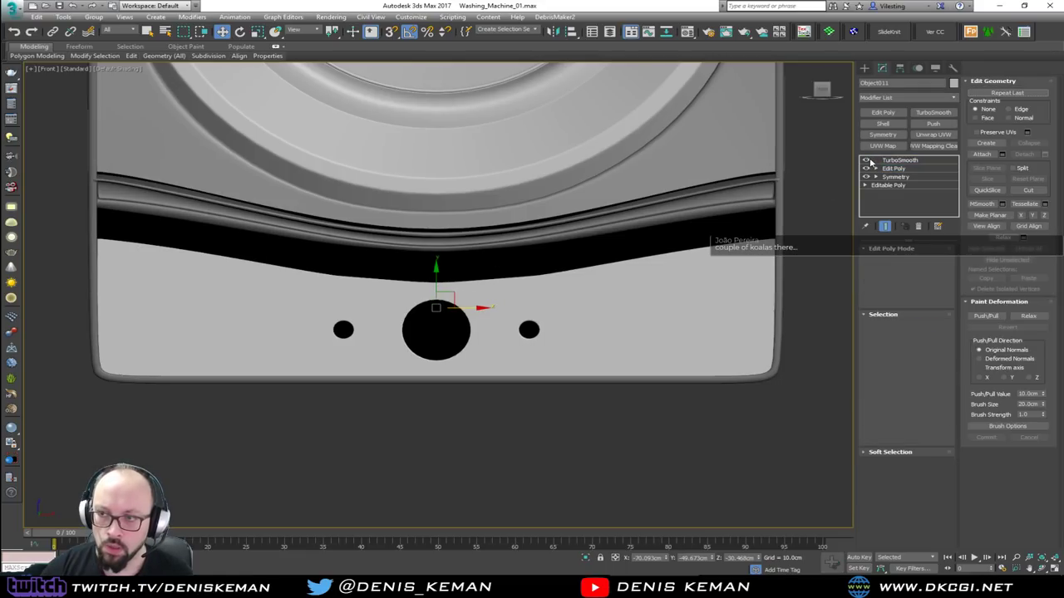
key("F4")
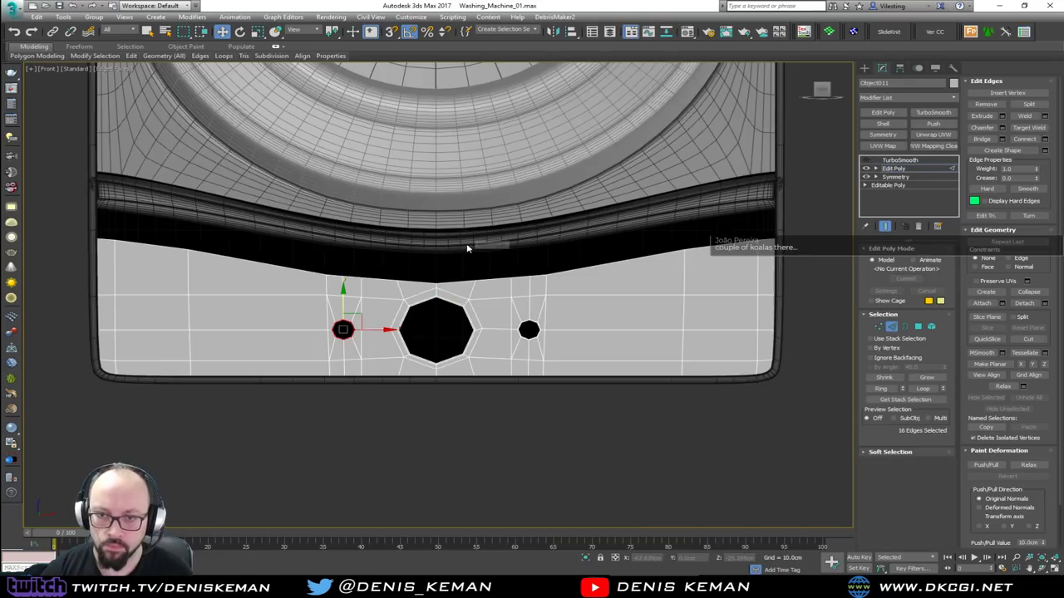
key("Up")
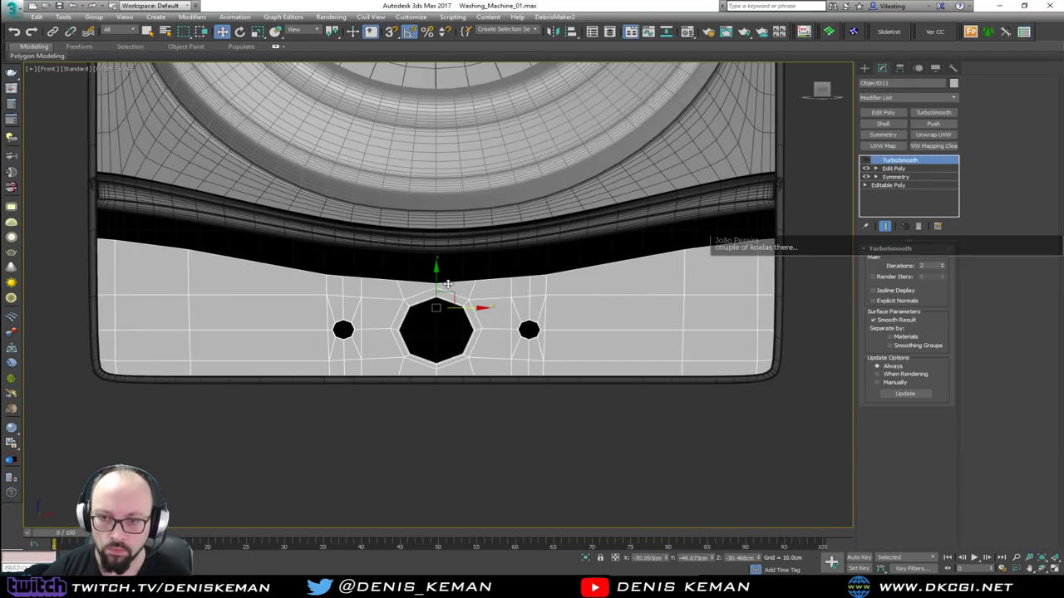
key("Page_Down")
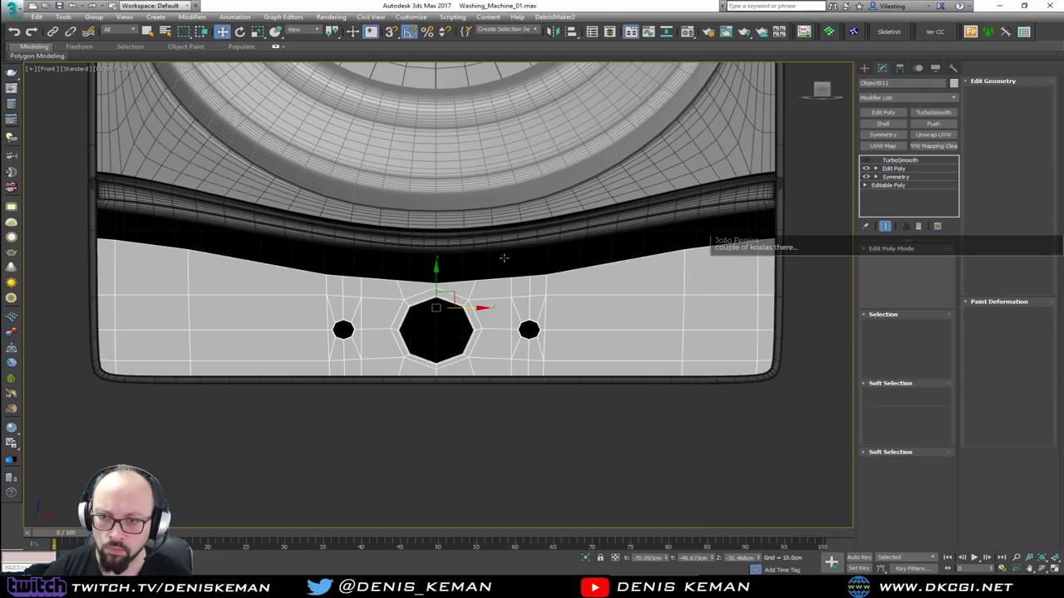
double_click(493, 281)
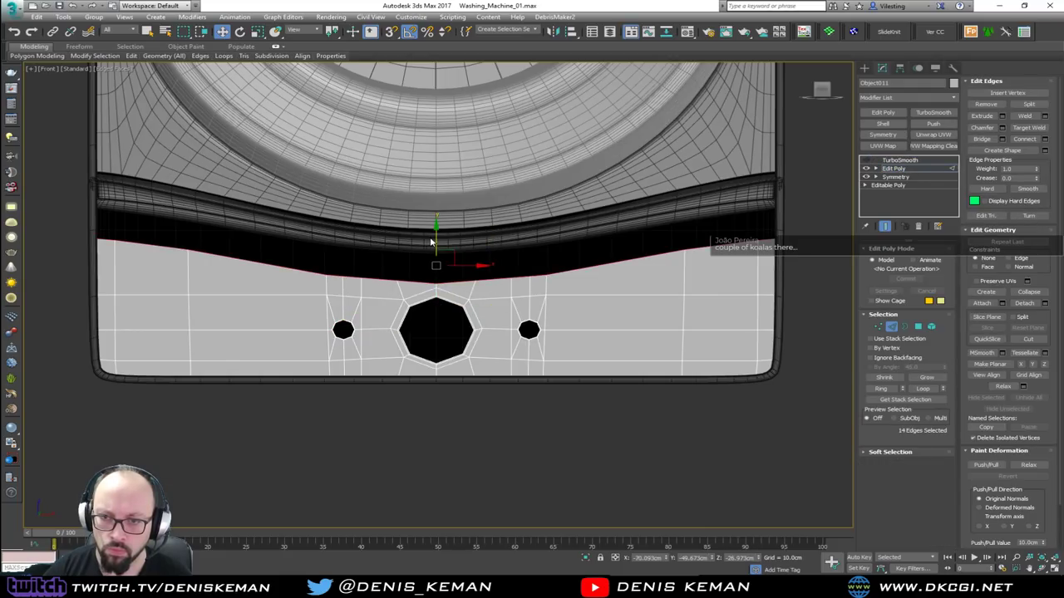
left_click_drag(435, 238, 444, 212)
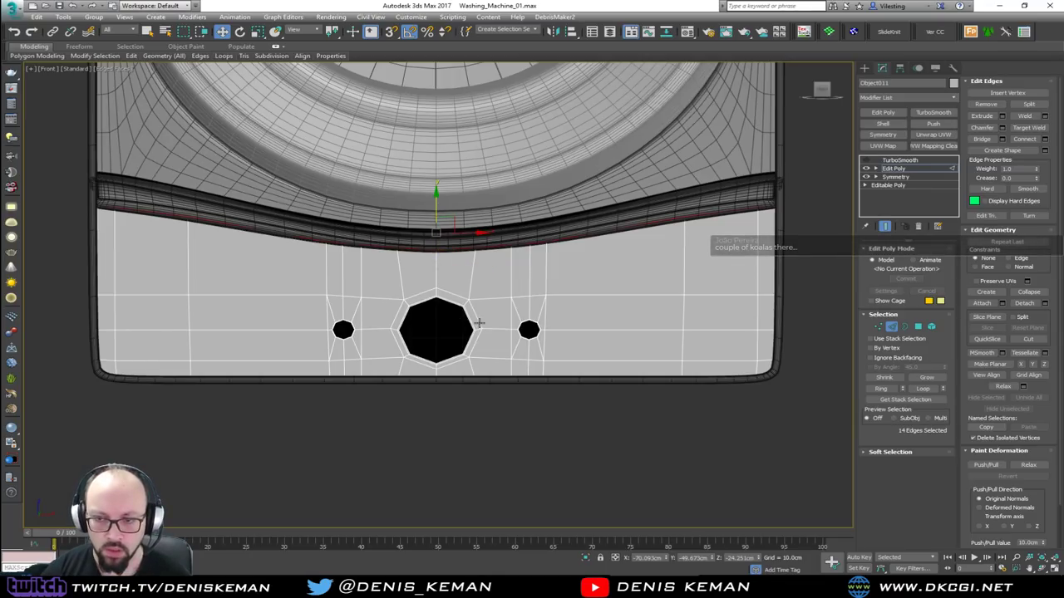
Delete the bottom panel polygons that form and surround the three knob holes, including the faces between the holes.
key("3")
left_click_drag(573, 325, 276, 358)
left_click(917, 327, "ctrl")
left_click(925, 378)
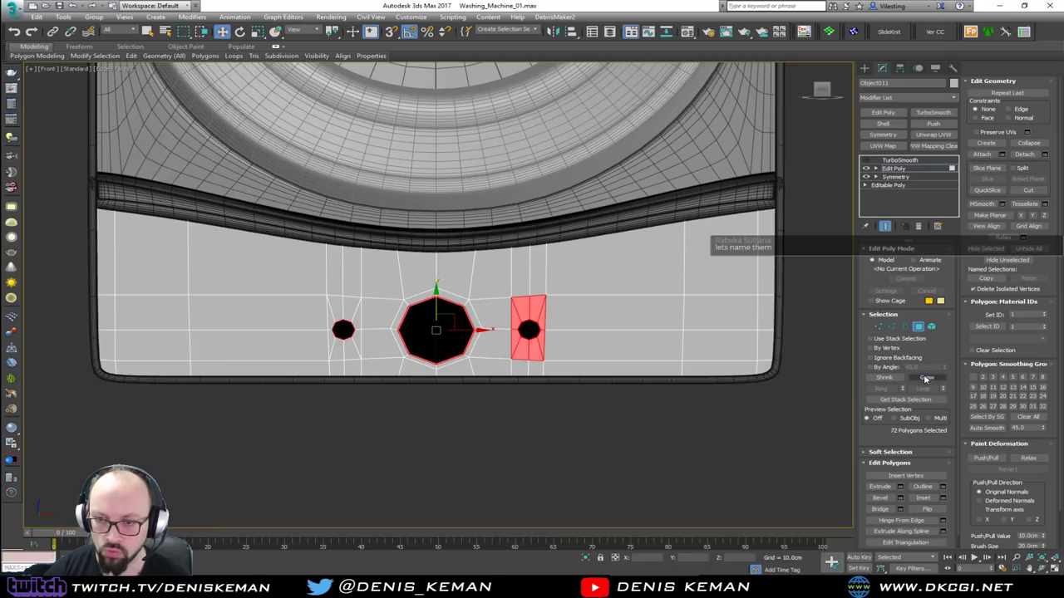
left_click_drag(596, 282, 509, 317, "alt")
left_click_drag(576, 351, 507, 371, "alt")
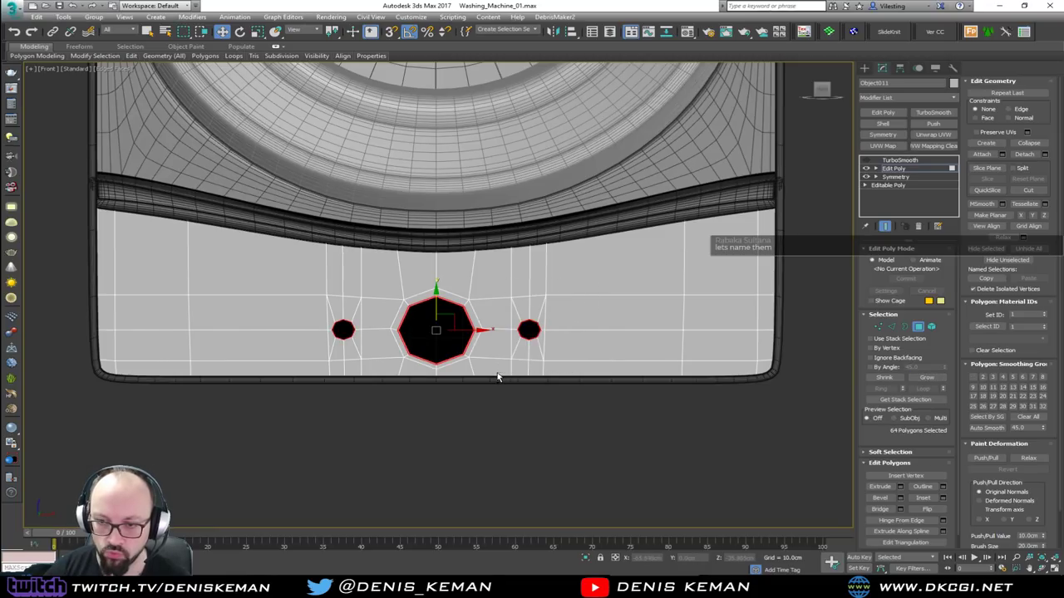
left_click(926, 378)
left_click_drag(510, 363, 499, 364, "alt")
left_click_drag(580, 296, 491, 312, "alt")
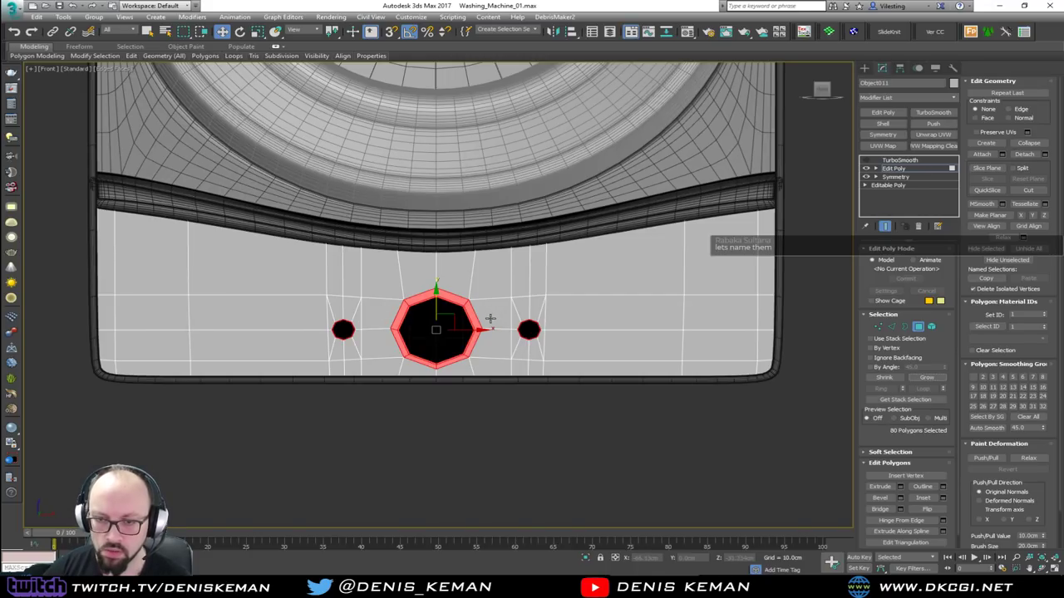
left_click(490, 319, "ctrl")
mouse_move(490, 319)
left_mouse_down("ctrl")
mouse_move(499, 350)
mouse_move(540, 353)
mouse_move(543, 324)
mouse_move(522, 310)
mouse_move(519, 324)
left_mouse_up("ctrl")
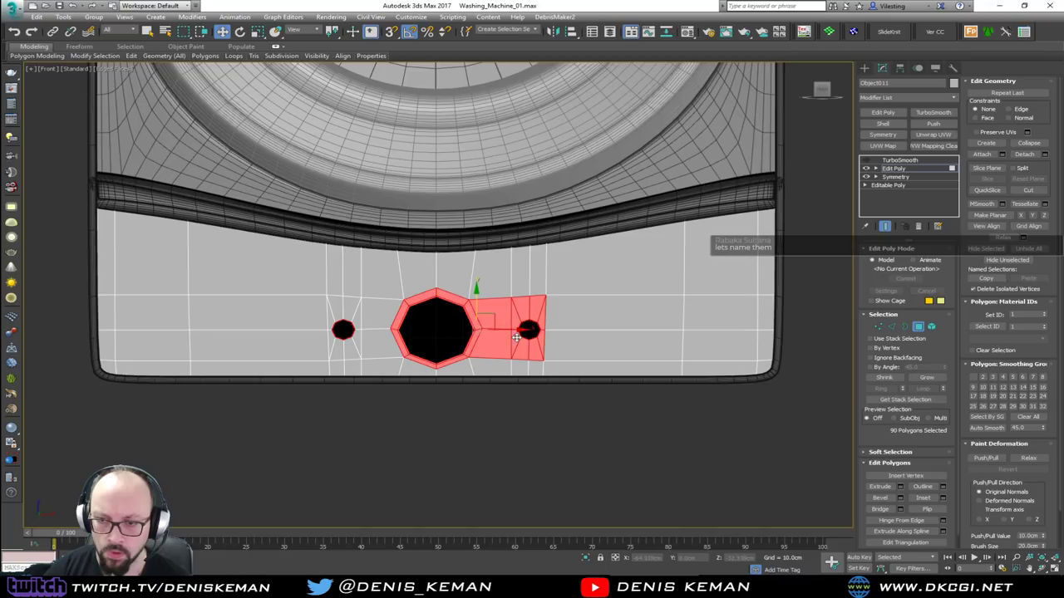
left_click(388, 339, "ctrl")
mouse_move(387, 338)
left_mouse_down("ctrl")
mouse_move(341, 351)
mouse_move(332, 336)
mouse_move(339, 310)
mouse_move(359, 340)
mouse_move(374, 321)
left_mouse_up("ctrl")
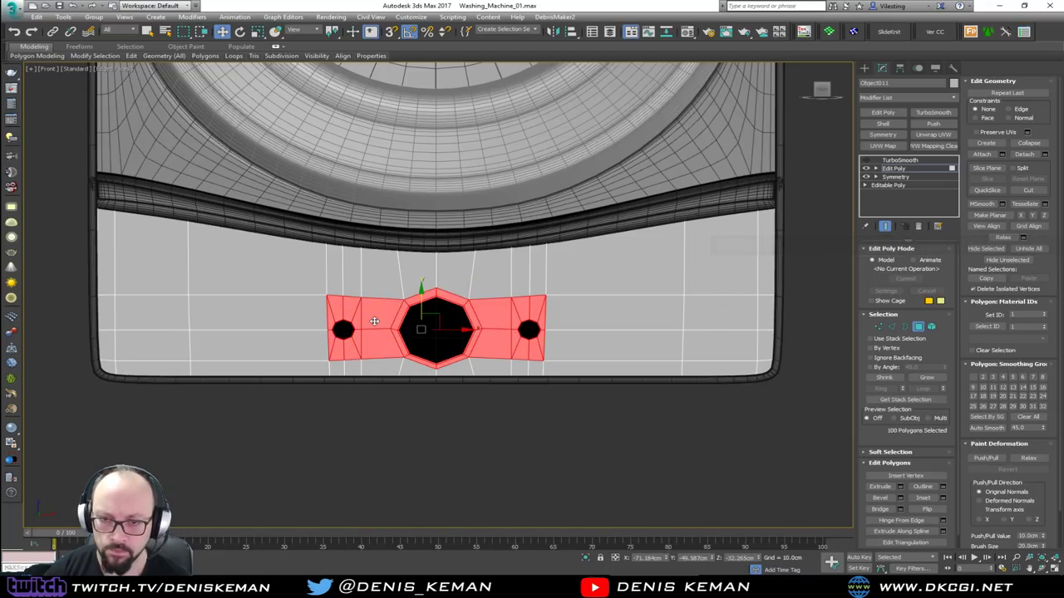
key("Delete")
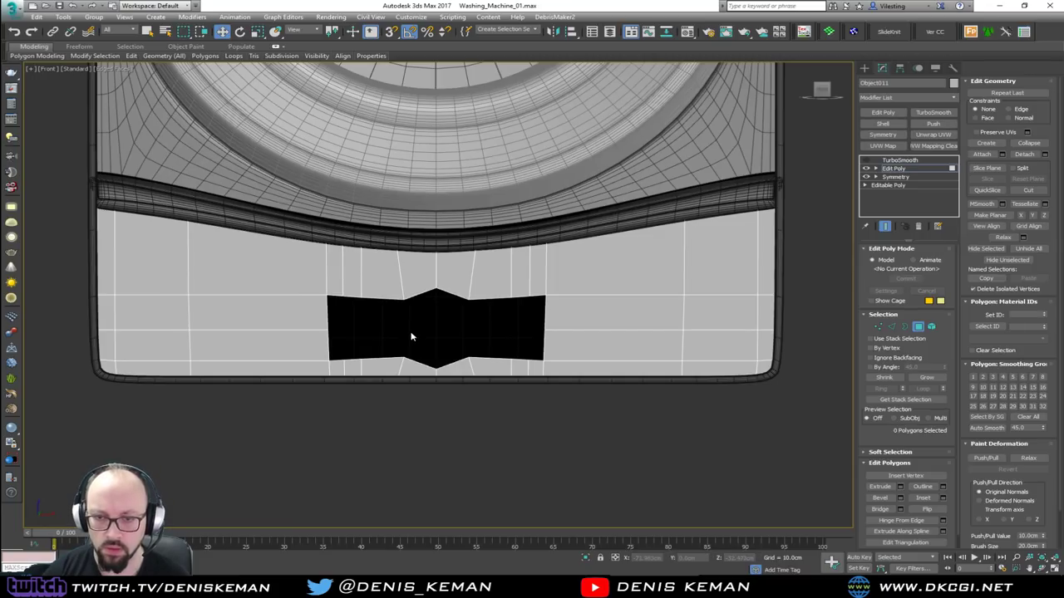
Cap the border of the opening left in the middle of the bottom panel.
key("1")
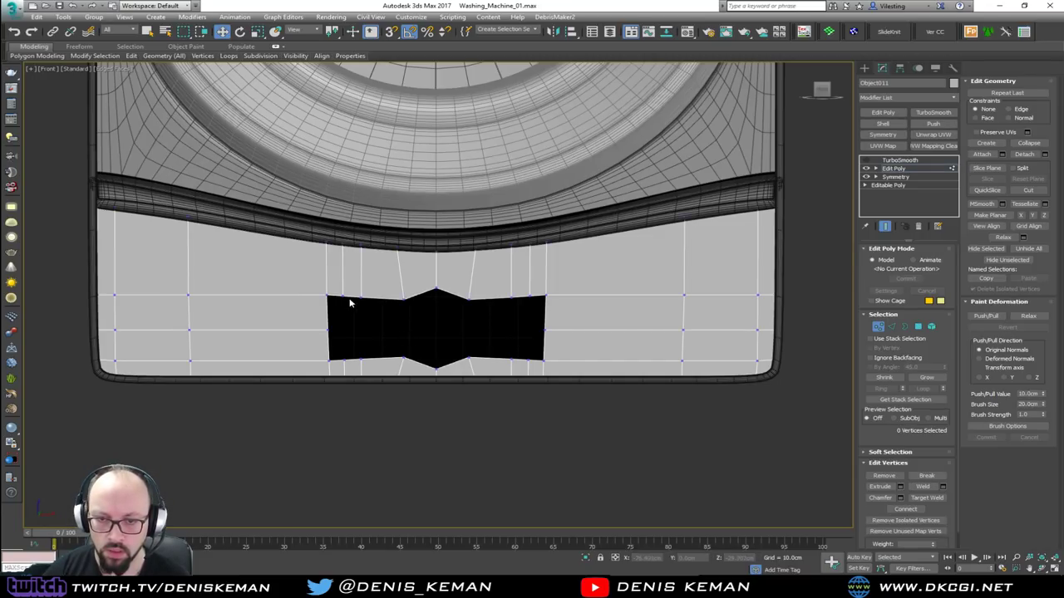
key("3")
left_click(352, 298)
left_click(931, 490)
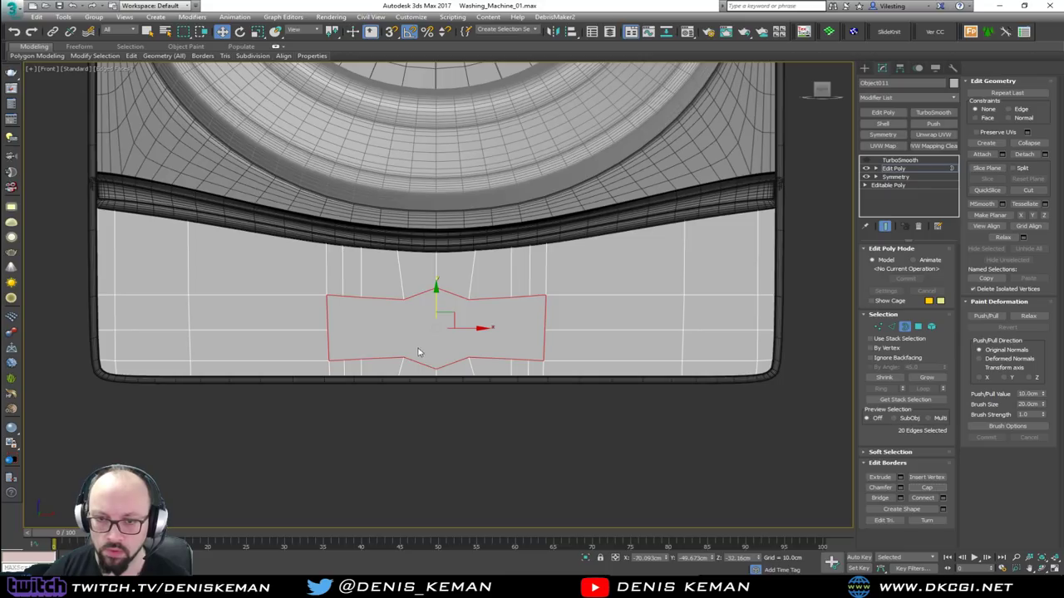
Connect the cap's opposite upper and lower vertices with vertical edges and cut a horizontal edge across its middle.
key("1")
left_click_drag(335, 324, 340, 368)
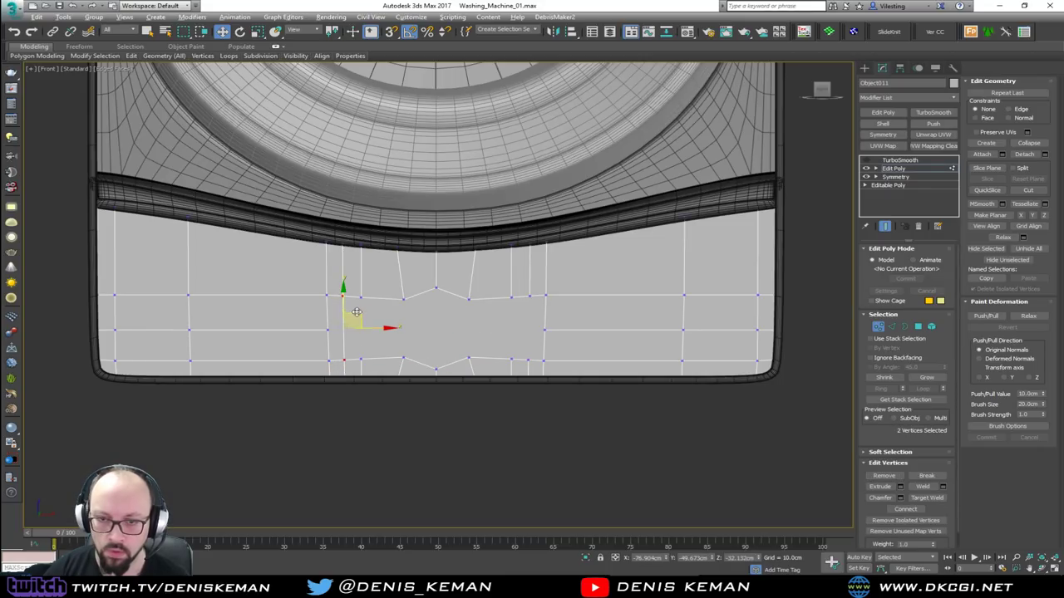
left_click_drag(365, 330, 484, 374)
left_click_drag(524, 290, 536, 366)
left_click(577, 320)
key("alt+c")
left_click(544, 330)
left_click(328, 330)
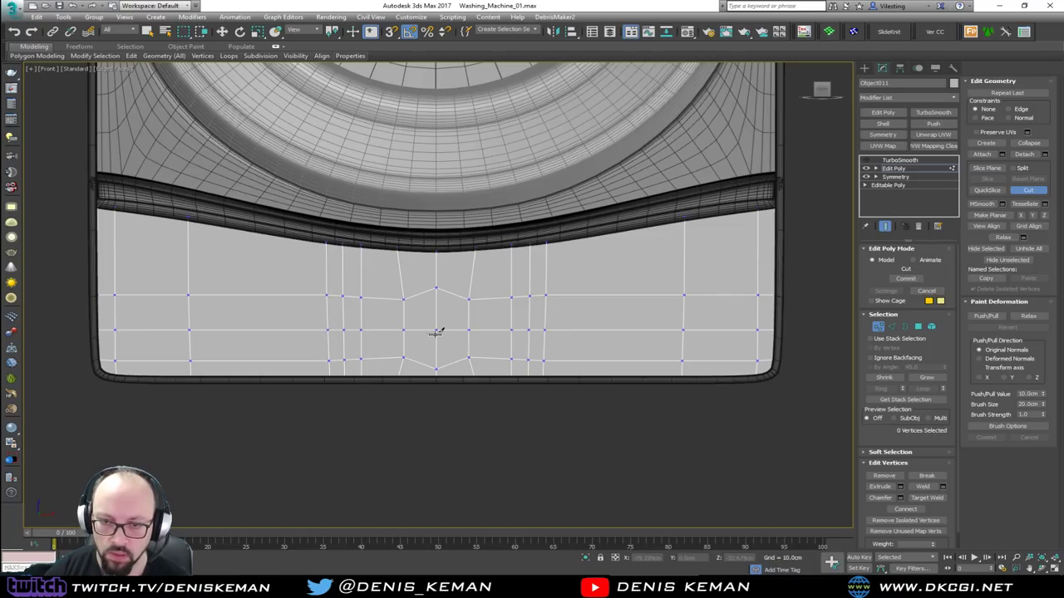
right_click(753, 354)
left_click(878, 326)
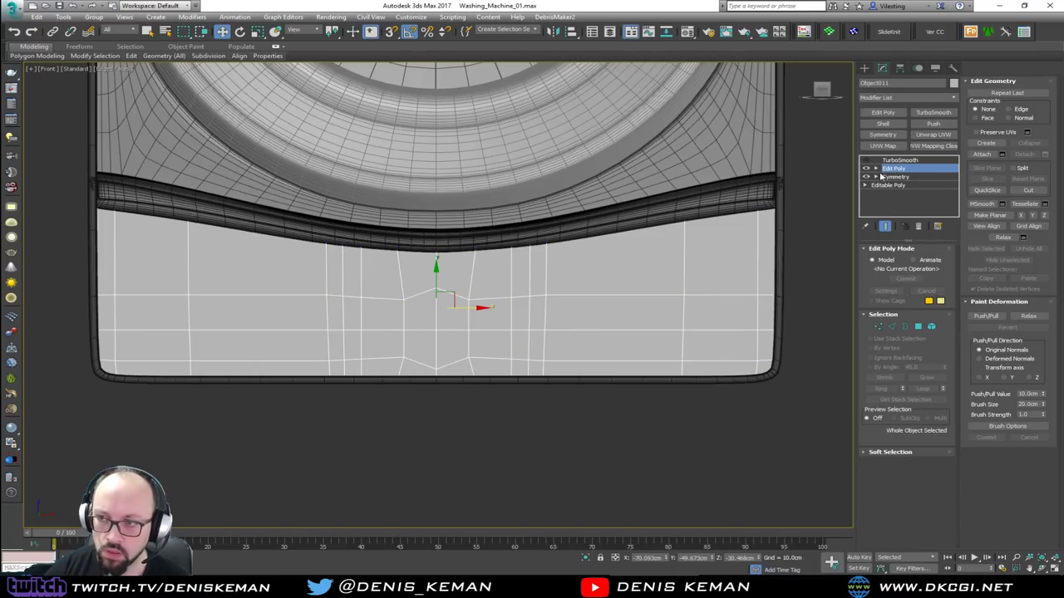
Turn on the bottom panel's TurboSmooth and remove the horizontal edge loop above the panel's middle loop in Edit Poly.
left_click(867, 159)
left_click(611, 417)
left_click(493, 339)
left_click(912, 171)
key("ctrl+e")
key("2")
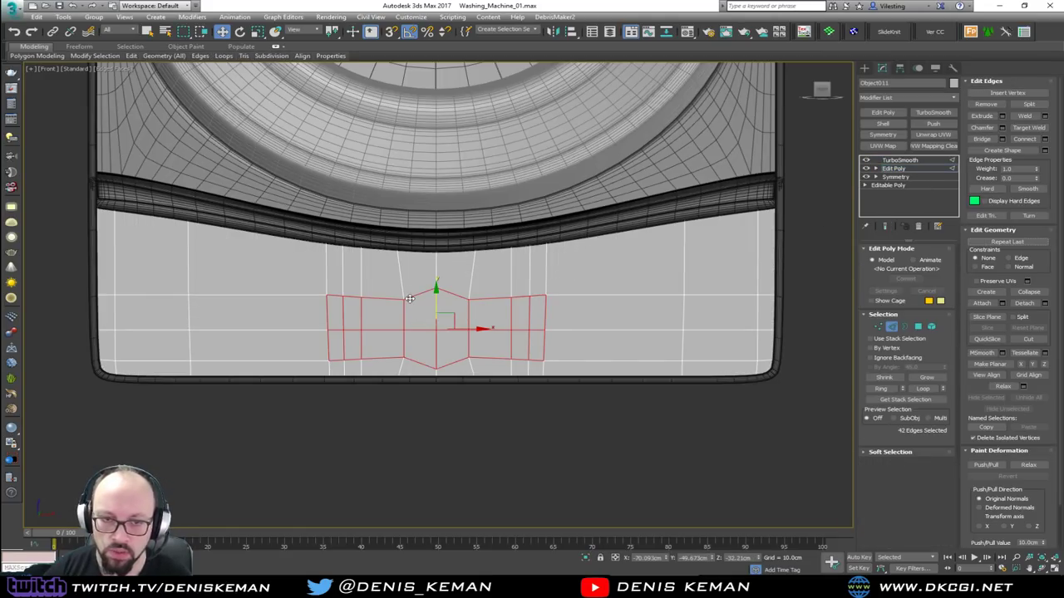
double_click(410, 298)
double_click(413, 359, "ctrl")
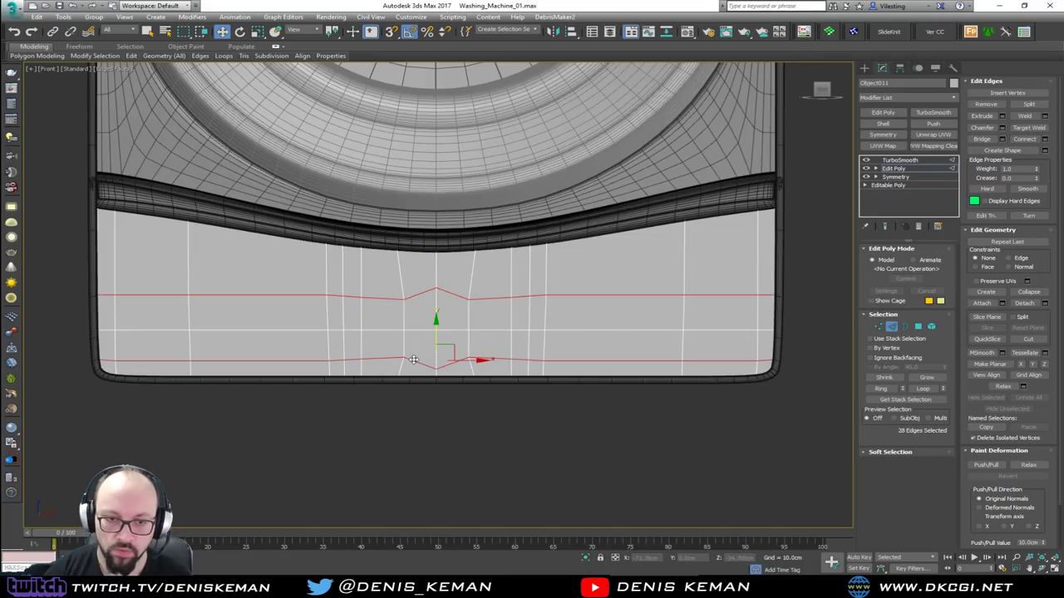
double_click(416, 362, "alt")
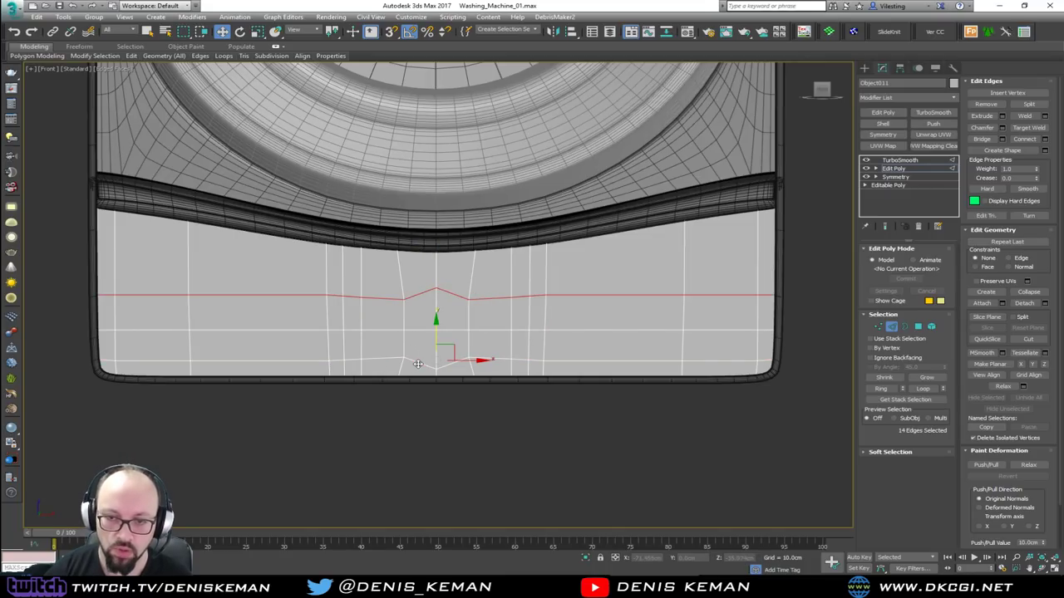
key("BackSpace")
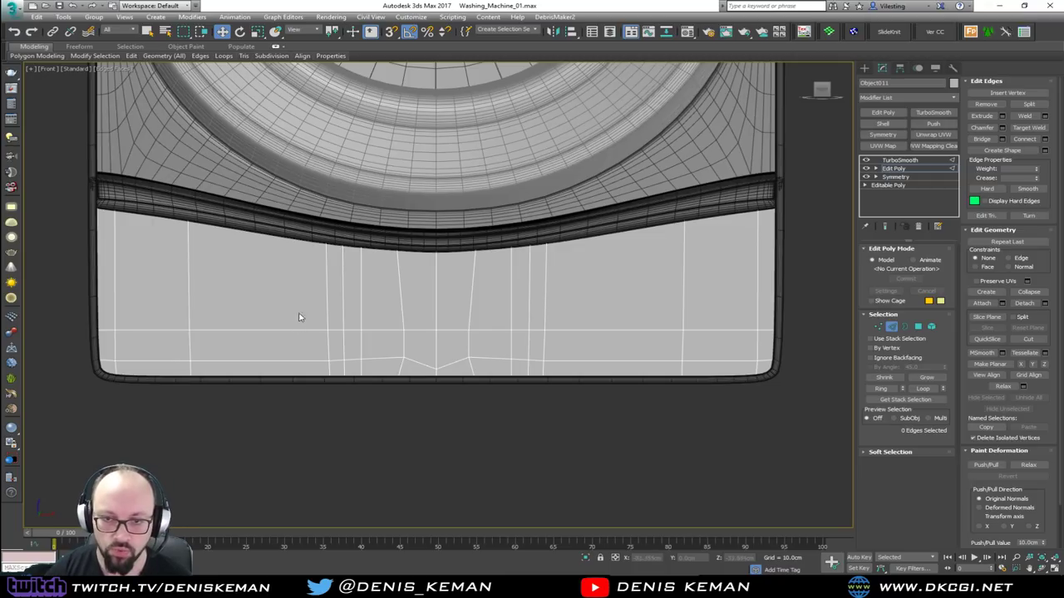
Remove the four vertical edge loops that passed through the two small knob hole areas, two on each side.
double_click(343, 277)
double_click(529, 286, "ctrl")
double_click(511, 290, "ctrl")
double_click(361, 301, "ctrl")
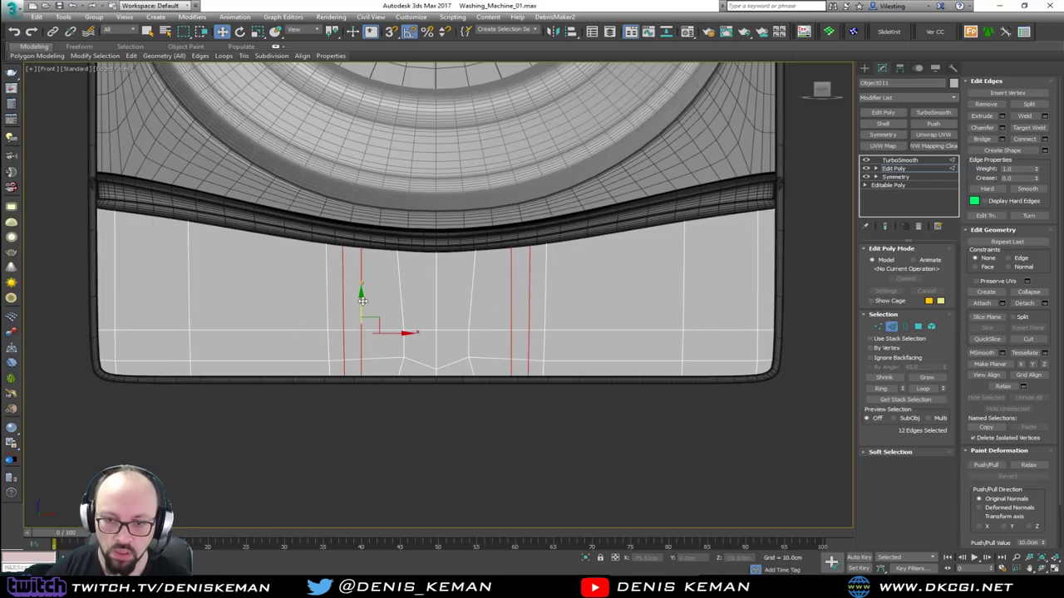
key("ctrl+BackSpace")
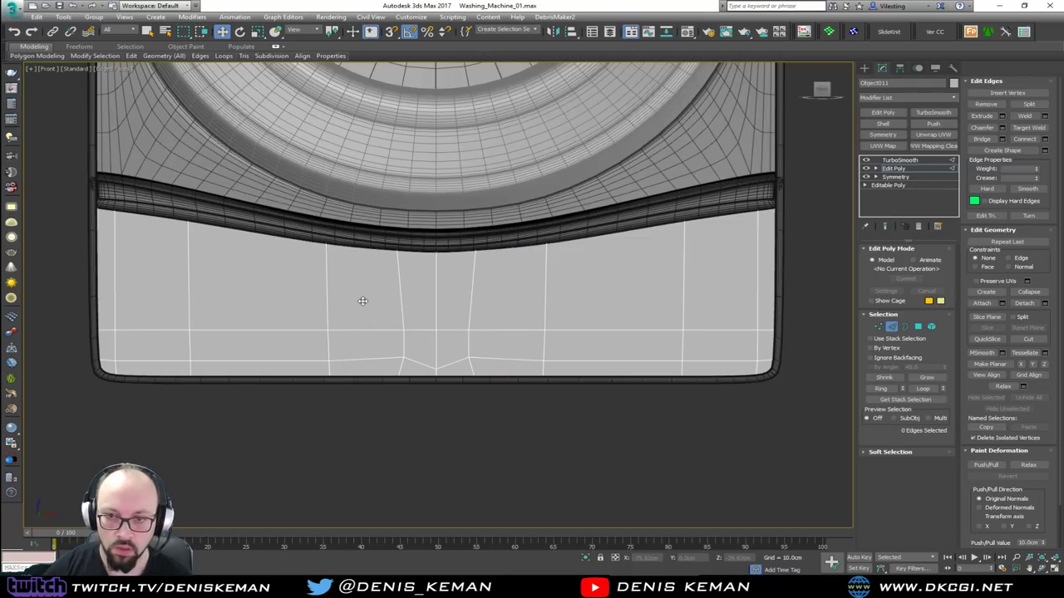
Raise the centre vertex of the lower horizontal edge loop level with its neighbouring vertices.
double_click(413, 360)
key("1")
left_click(438, 370)
left_click_drag(439, 371, 499, 347)
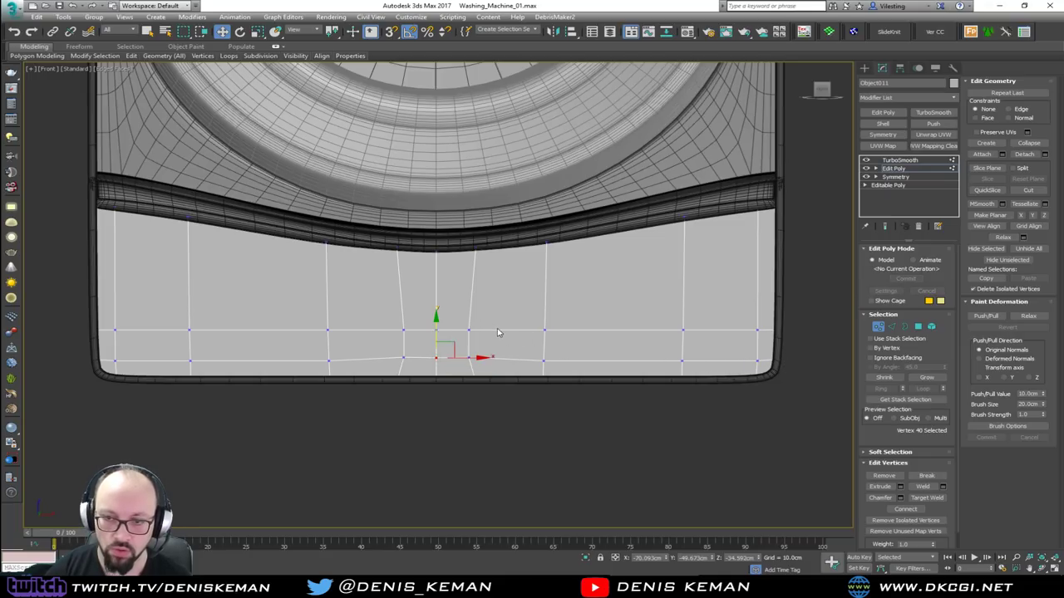
Remove the bottom panel's middle horizontal edge loop and finish editing with the smoothed result shown.
key("2")
key("ctrl+d")
left_click(499, 331)
double_click(498, 331)
key("ctrl+BackSpace")
key("1")
key("1")
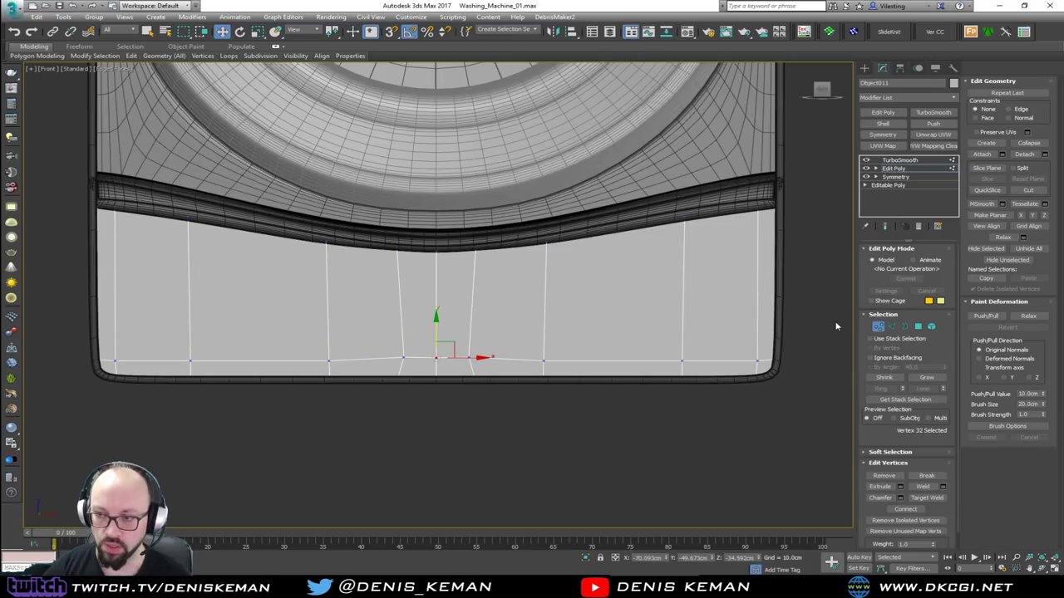
left_click(913, 161)
left_click(684, 442)
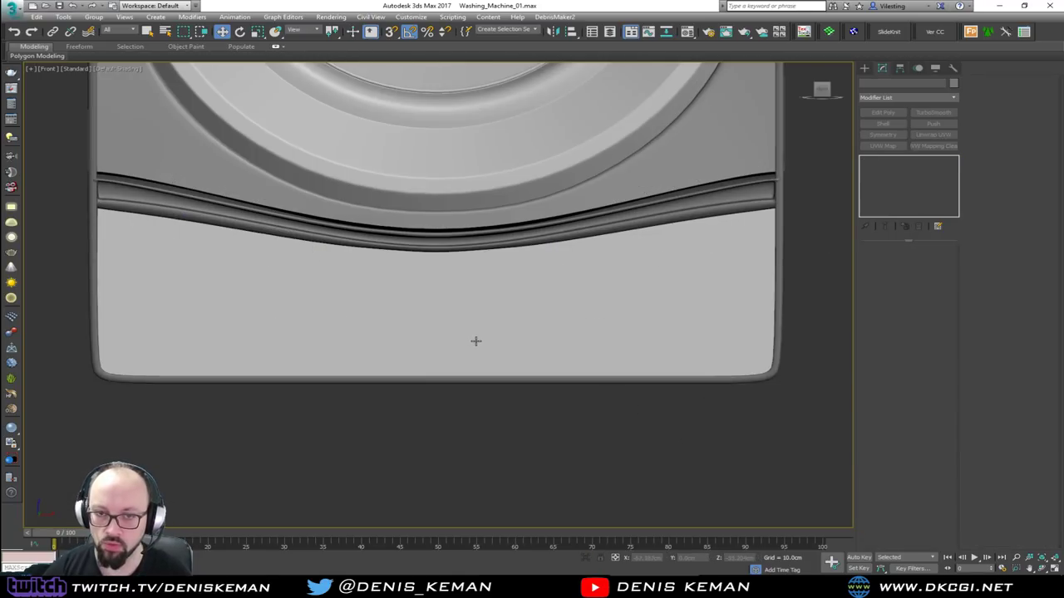
Examine the new bottom panel and compare both machines in the Perspective view with plain shading.
scroll(475, 342, "down", 6)
middle_click_drag(464, 304, 461, 306)
key("alt+w")
middle_click(582, 379)
key("alt+w")
middle_click_drag(545, 374, 427, 413)
scroll(428, 413, "down", 3)
key("F4")
middle_click_drag(459, 313, 359, 320)
scroll(327, 355, "down", 3)
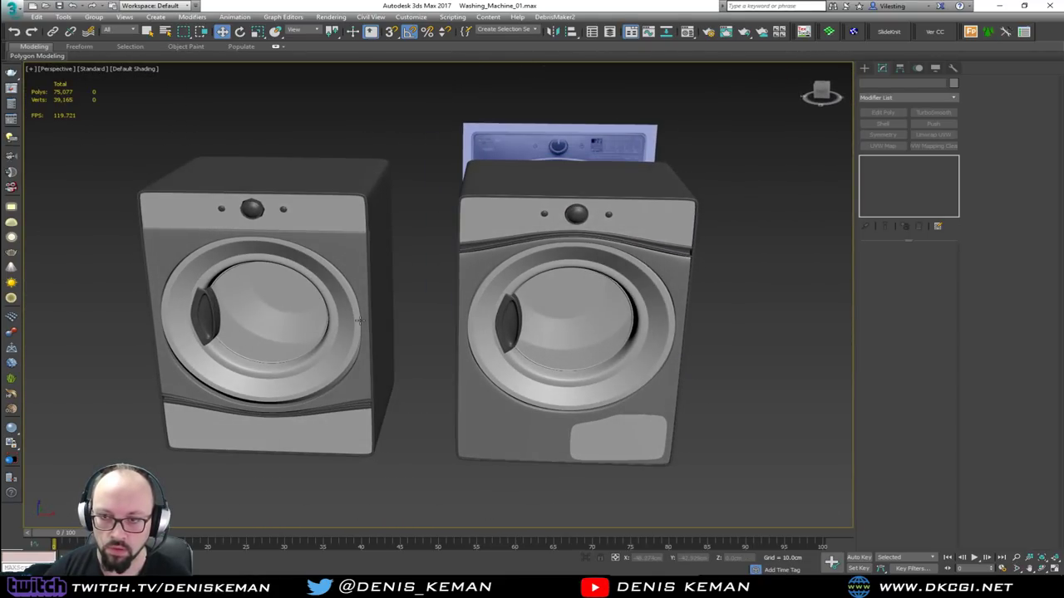
Turn on TurboSmooth for the variant machine's upper control panel and return to plain shading.
scroll(263, 222, "up", 8)
key("F4")
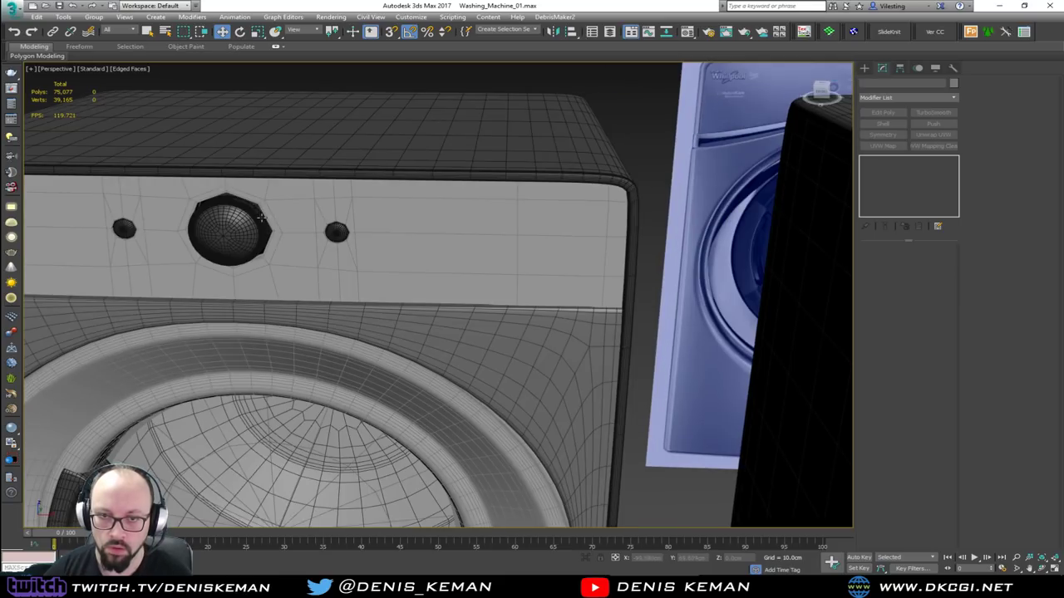
left_click(260, 220)
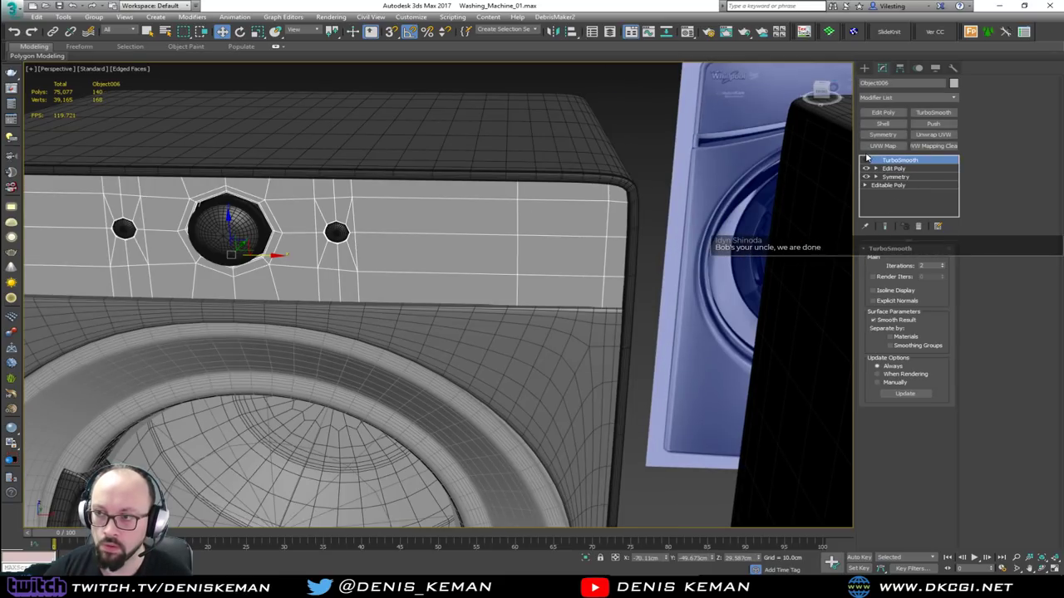
left_click(675, 127)
key("F4")
scroll(416, 178, "down", 10)
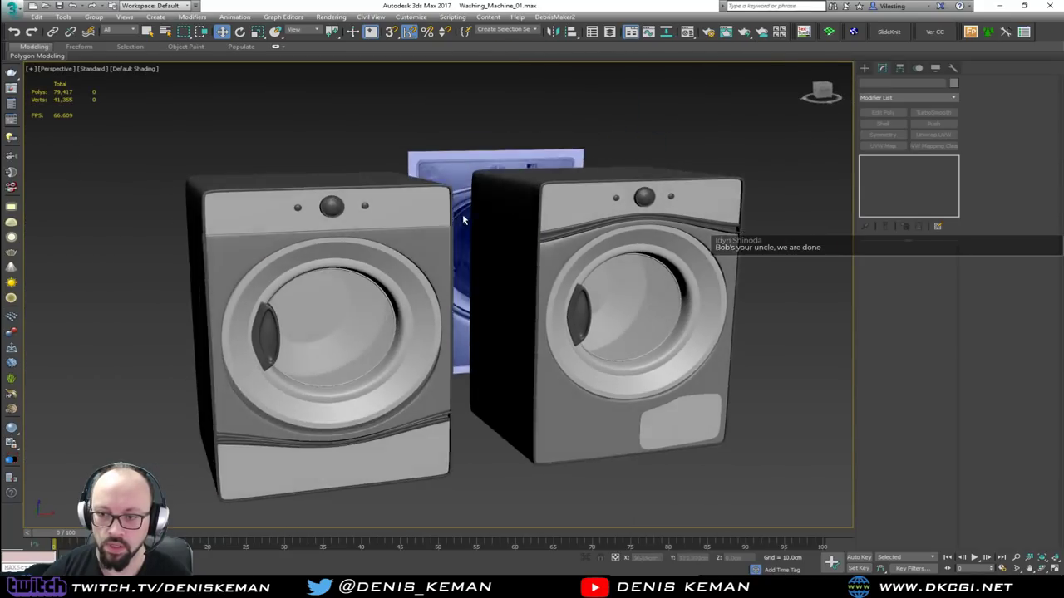
Save the scene file and view both machines from a wider angle.
middle_click_drag(462, 214, 438, 223, "alt")
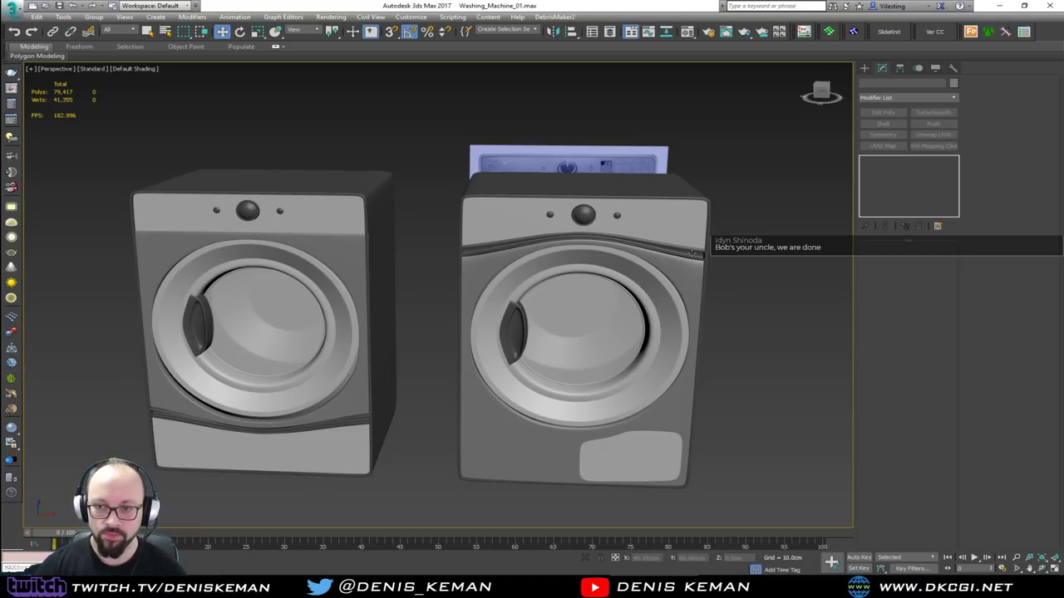
left_click(13, 10)
left_click(53, 101)
scroll(397, 175, "down", 5)
middle_click_drag(404, 181, 447, 211, "alt")
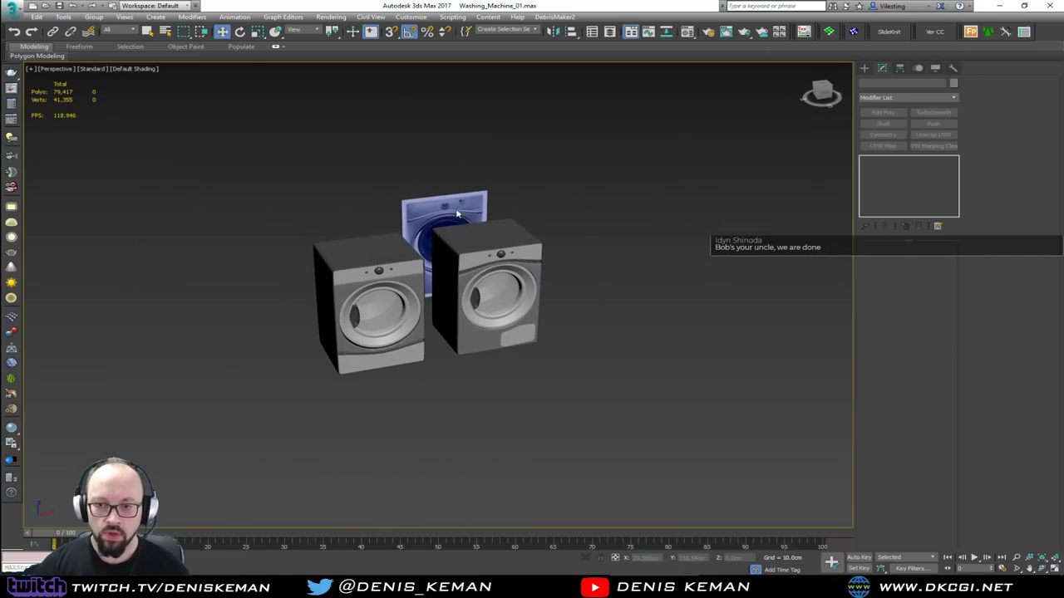
middle_click_drag(596, 183, 554, 218, "alt")
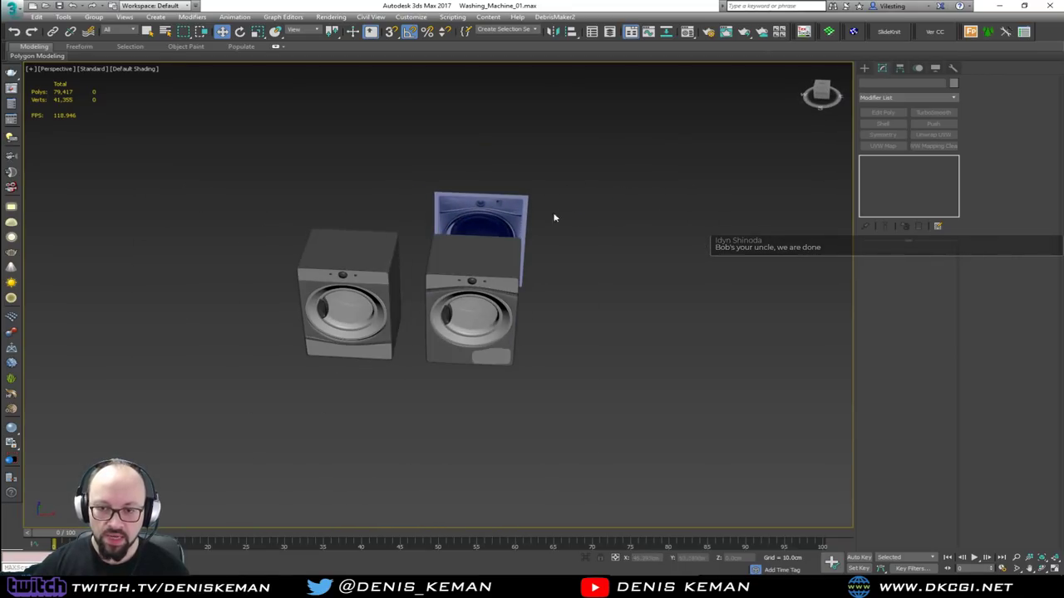
right_click(545, 276)
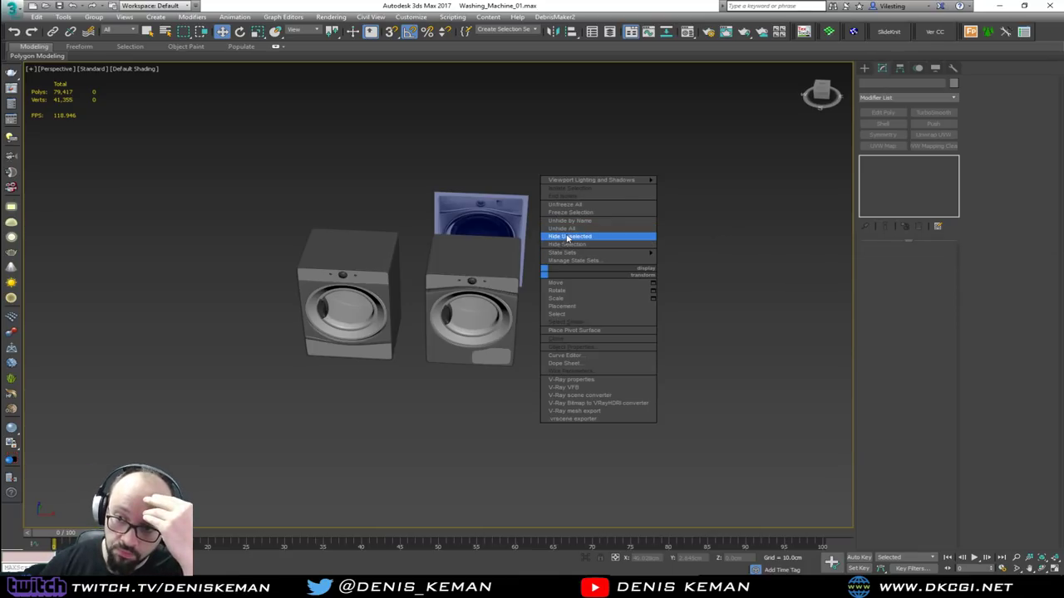
Group all objects of the variant machine with the straight panel seam under the name Dryer.
left_click_drag(206, 168, 315, 313)
left_click_drag(394, 381, 394, 381)
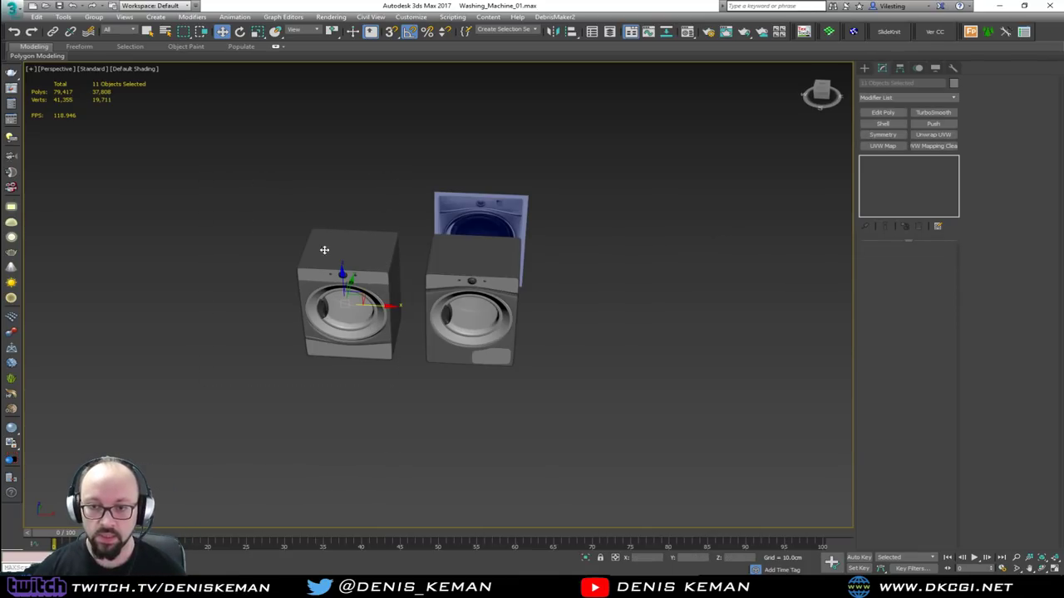
left_click(93, 17)
left_click(109, 29)
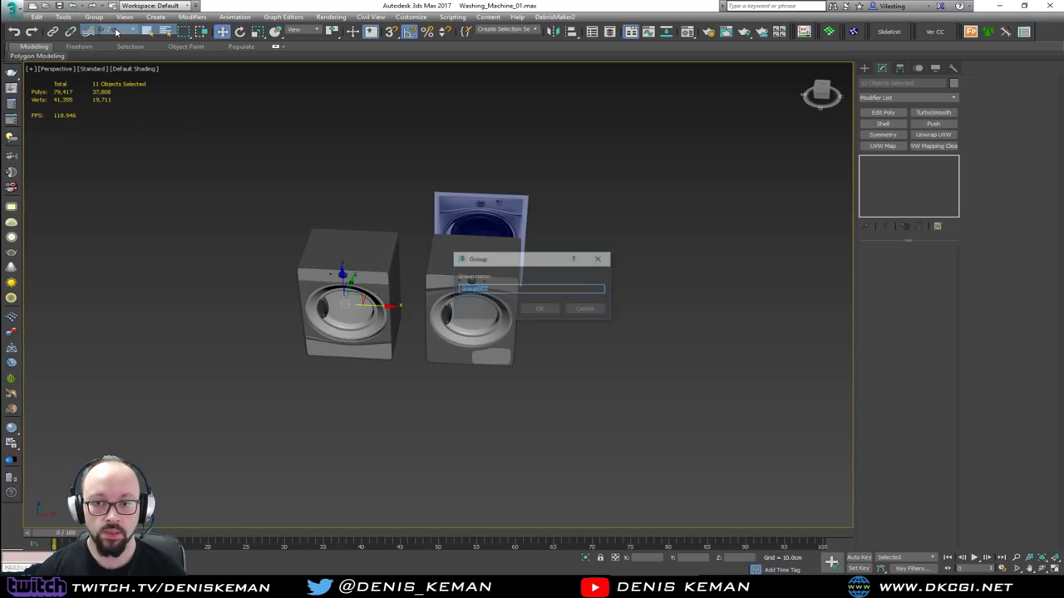
type("Dryer")
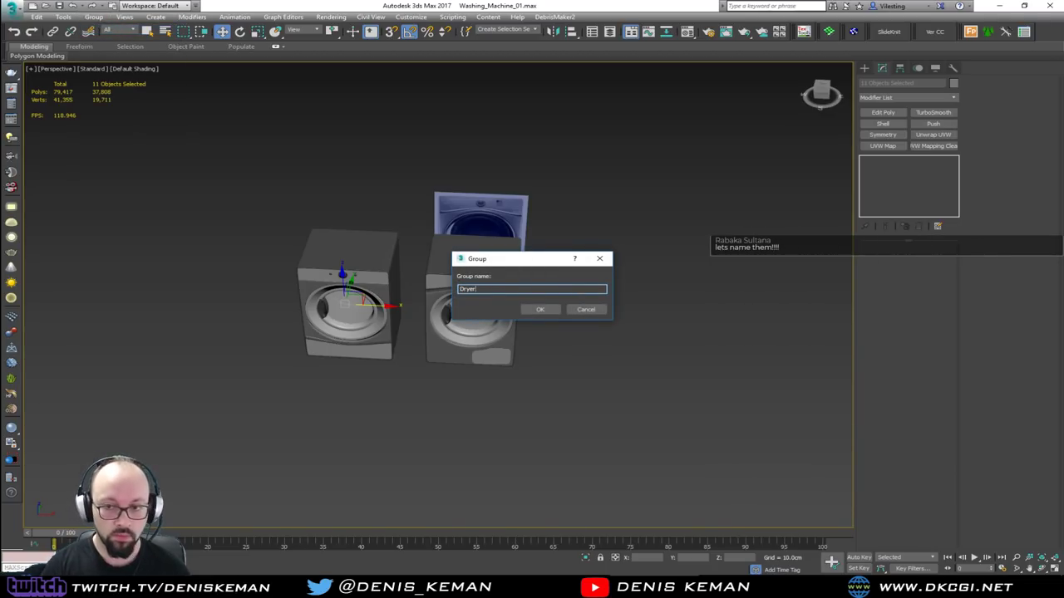
key("Return")
Group all objects of the original machine under the name Washer.
left_click_drag(637, 138, 422, 385)
left_click(93, 16)
left_click(109, 29)
type("Washer")
key("Return")
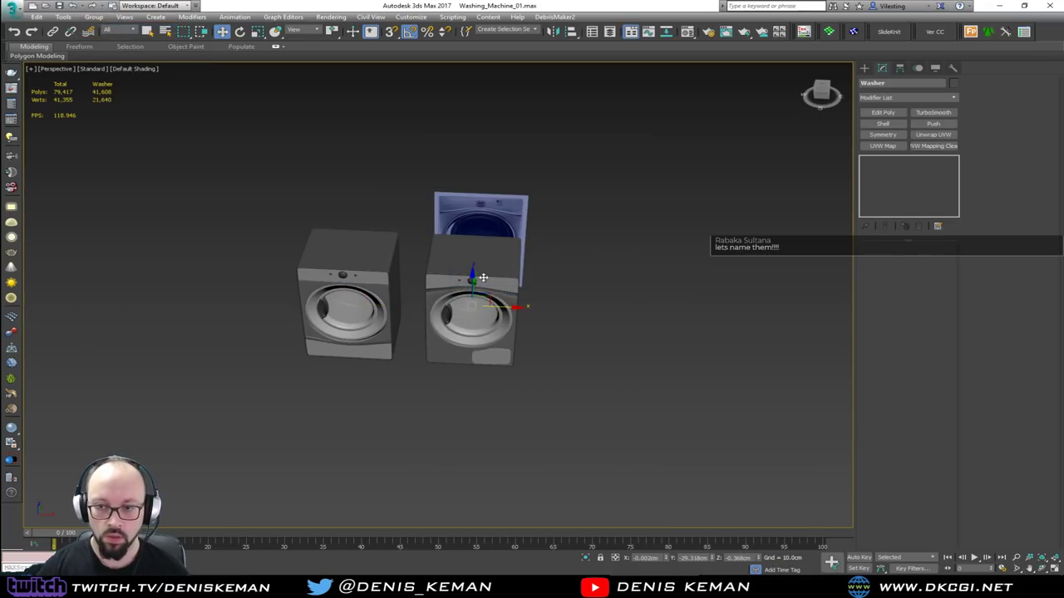
Move the Washer group so that it stands stacked directly on top of the Dryer group.
middle_click_drag(493, 290, 489, 256, "alt")
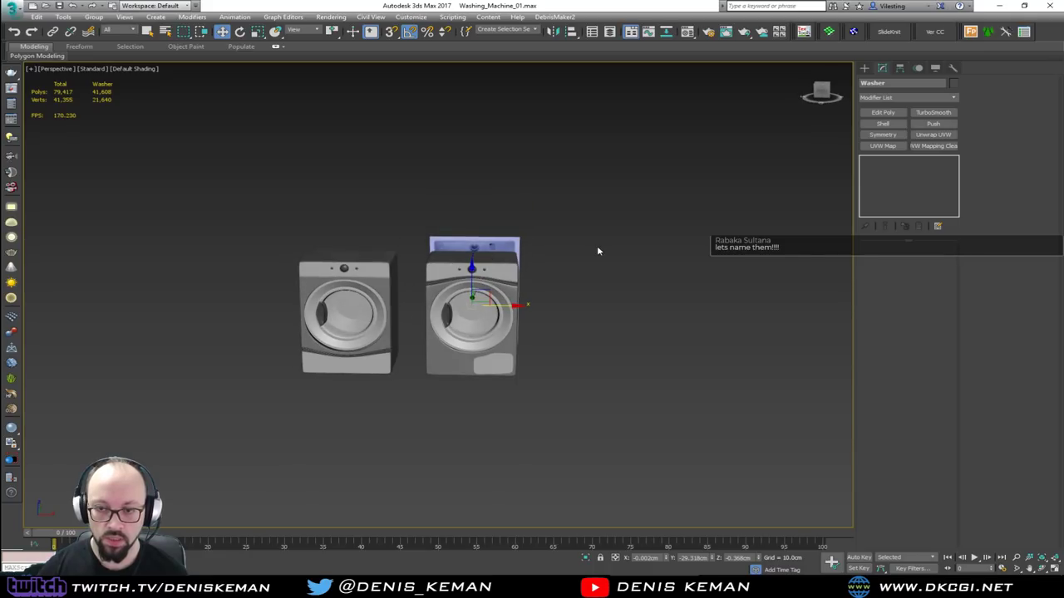
left_click_drag(474, 297, 360, 173)
scroll(301, 143, "up", 5)
middle_click_drag(301, 143, 397, 157, "alt")
middle_click_drag(397, 157, 385, 83)
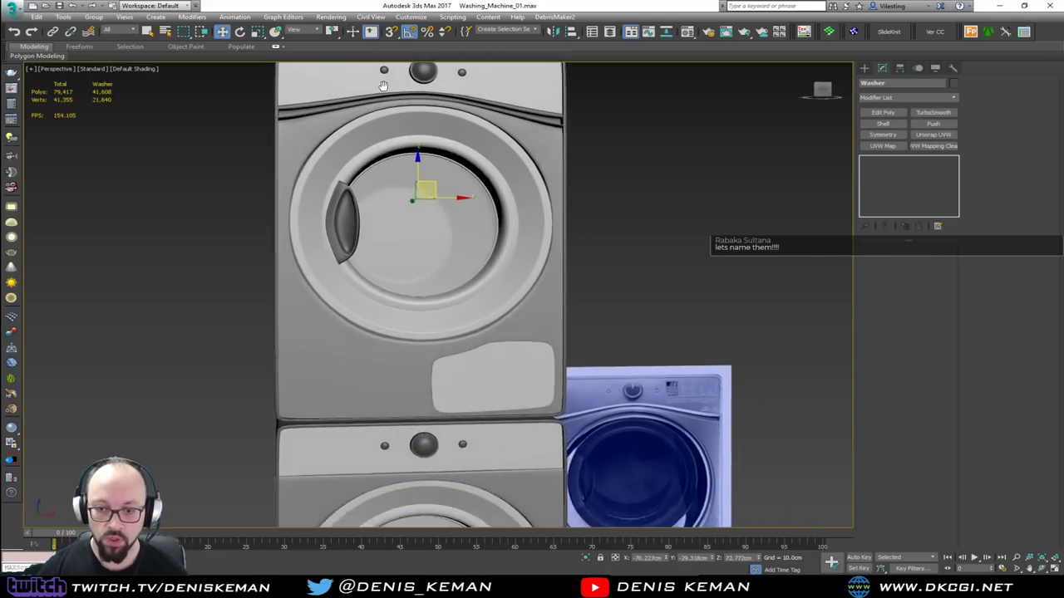
scroll(386, 88, "down", 2)
scroll(421, 192, "down", 4)
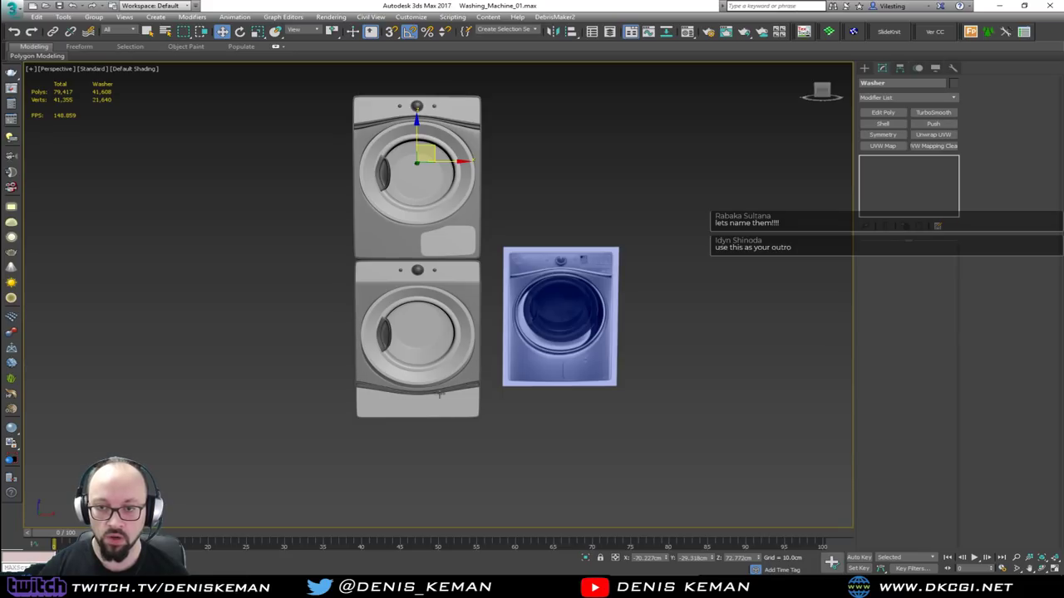
Inspect the stacked washer and dryer from several angles, including a close view of the dryer's control knob and buttons.
middle_click_drag(431, 211, 436, 214, "alt")
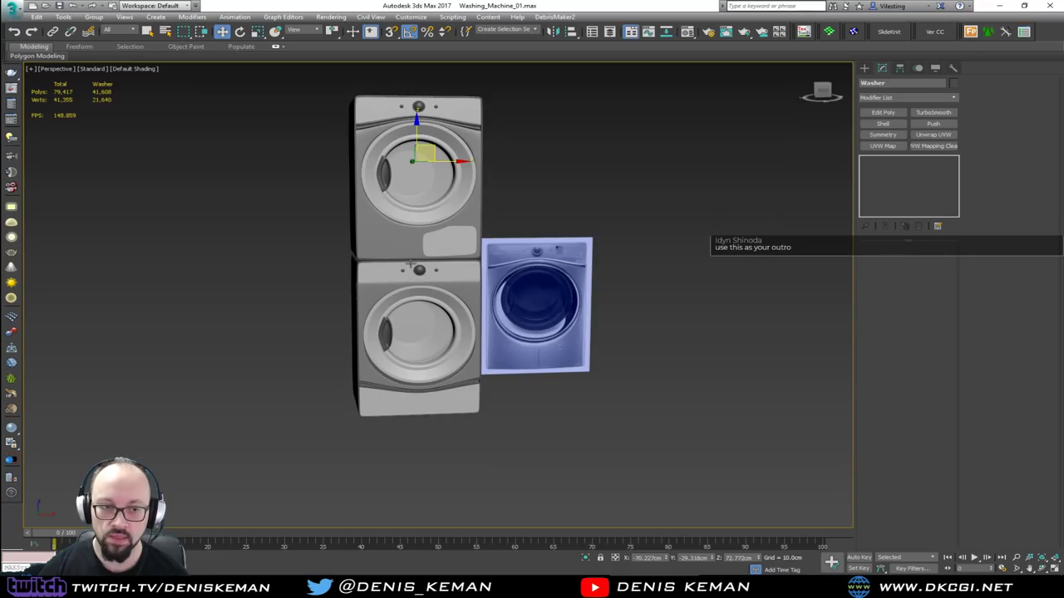
middle_click_drag(422, 267, 426, 282, "alt")
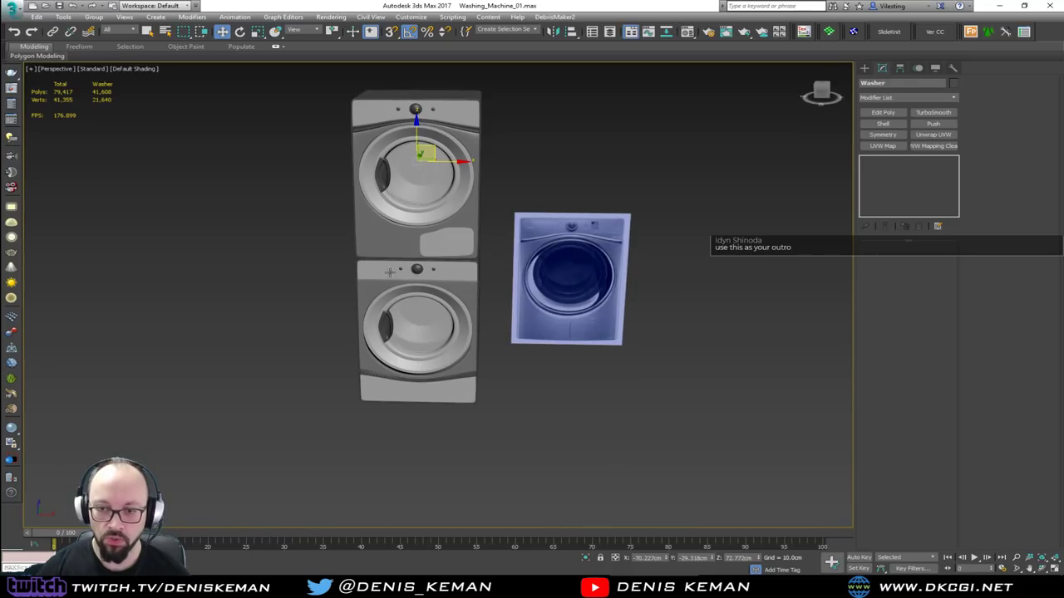
scroll(422, 277, "up", 10)
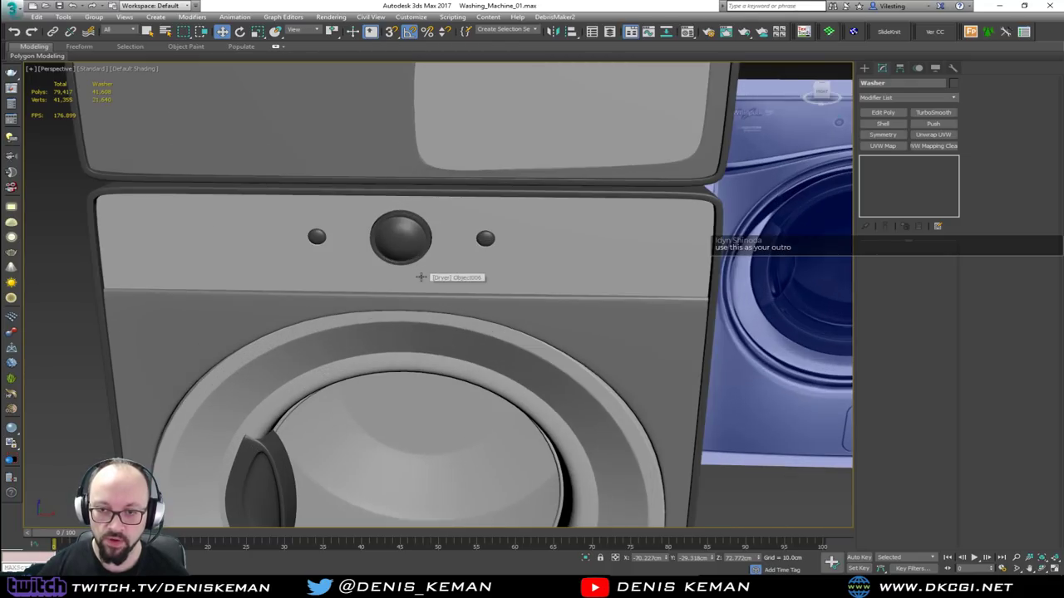
scroll(421, 277, "up", 5)
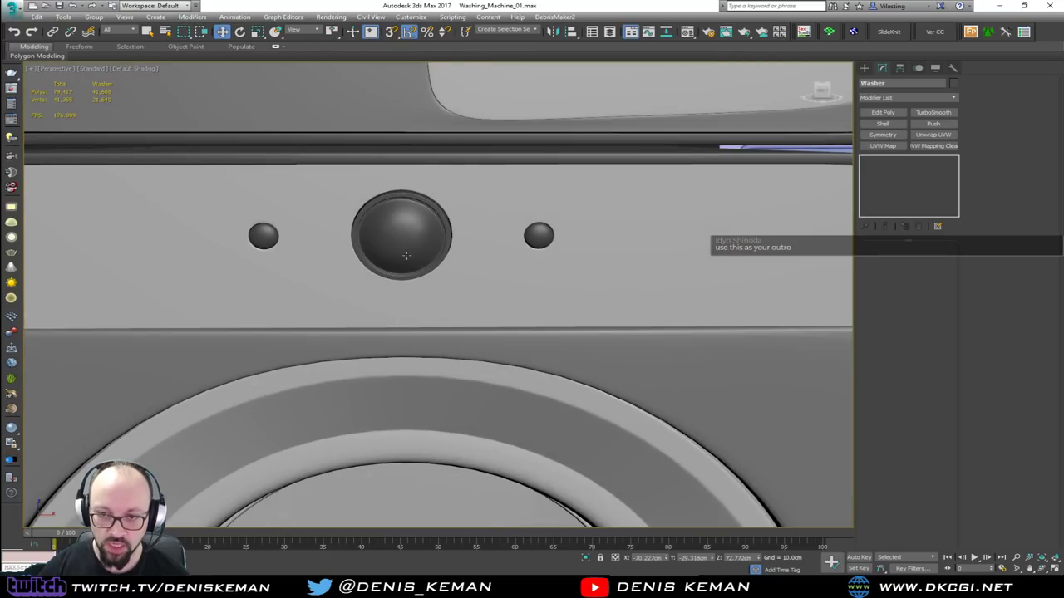
middle_click_drag(395, 242, 423, 251)
scroll(423, 251, "up", 4)
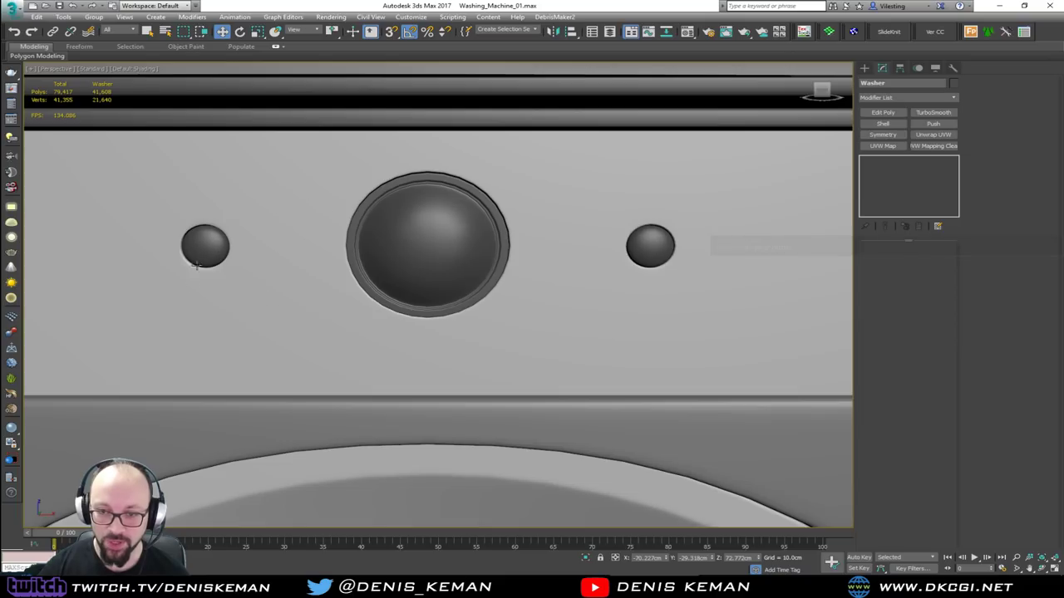
scroll(297, 304, "down", 12)
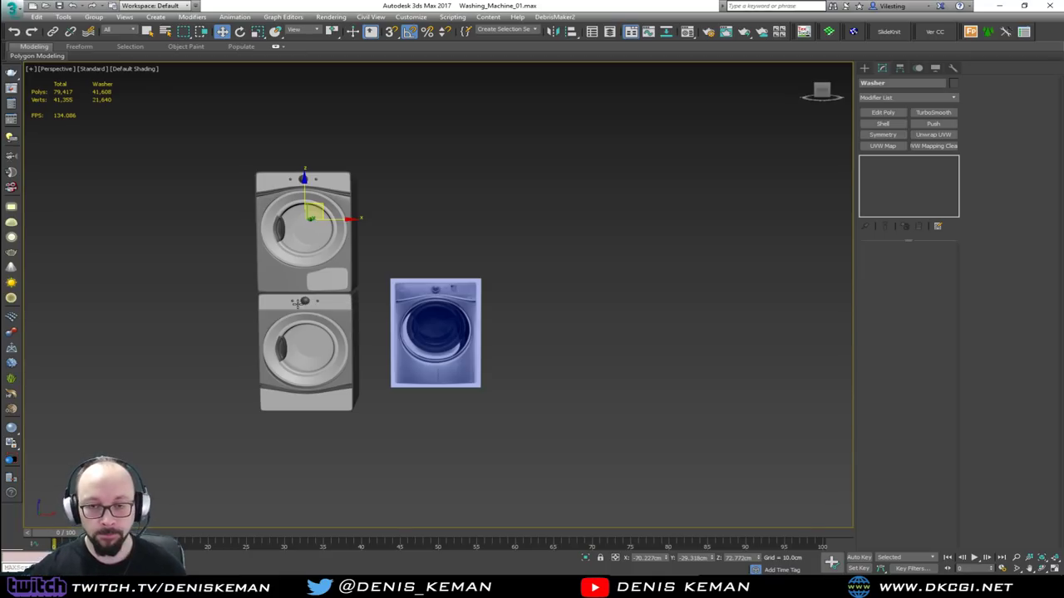
left_click(516, 291)
key("z")
mouse_move(384, 273)
middle_mouse_down("alt")
mouse_move(443, 271)
mouse_move(403, 268)
middle_mouse_up("alt")
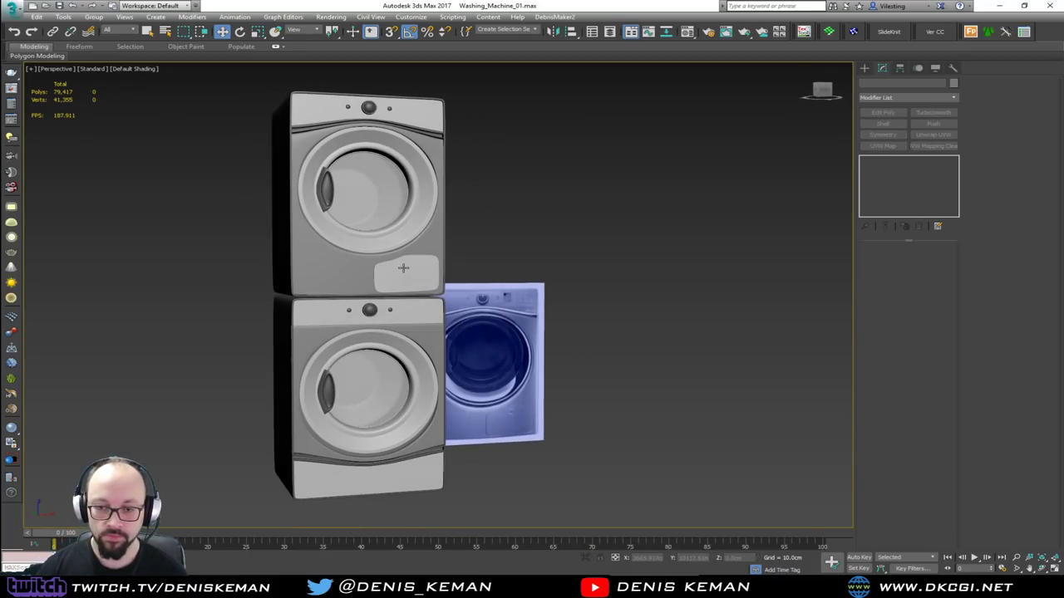
Open the recent scene Japan_House_07.max without saving the changes to the washing machine scene.
left_click(12, 7)
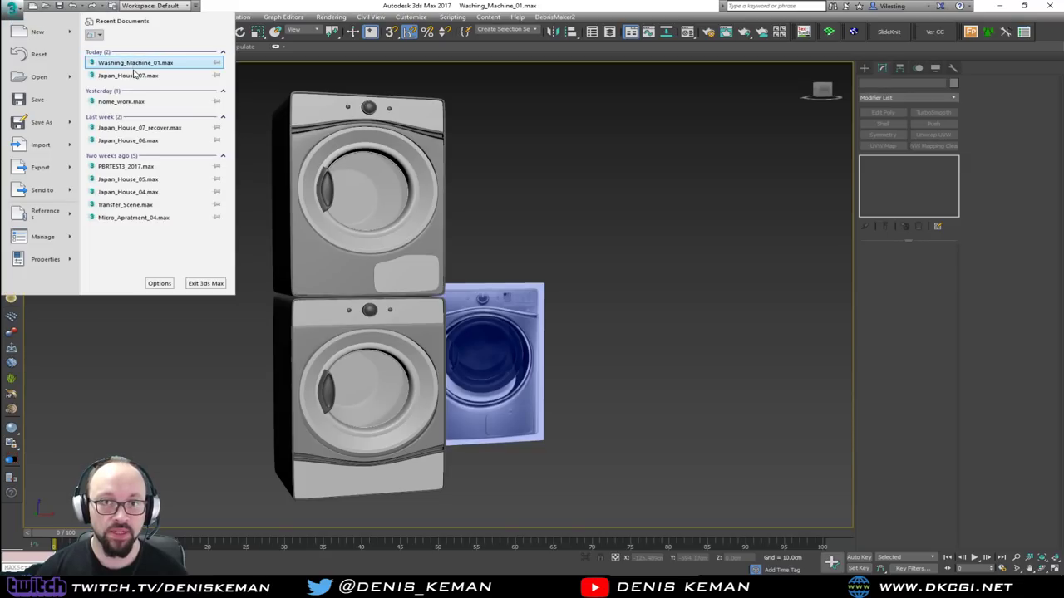
left_click(133, 75)
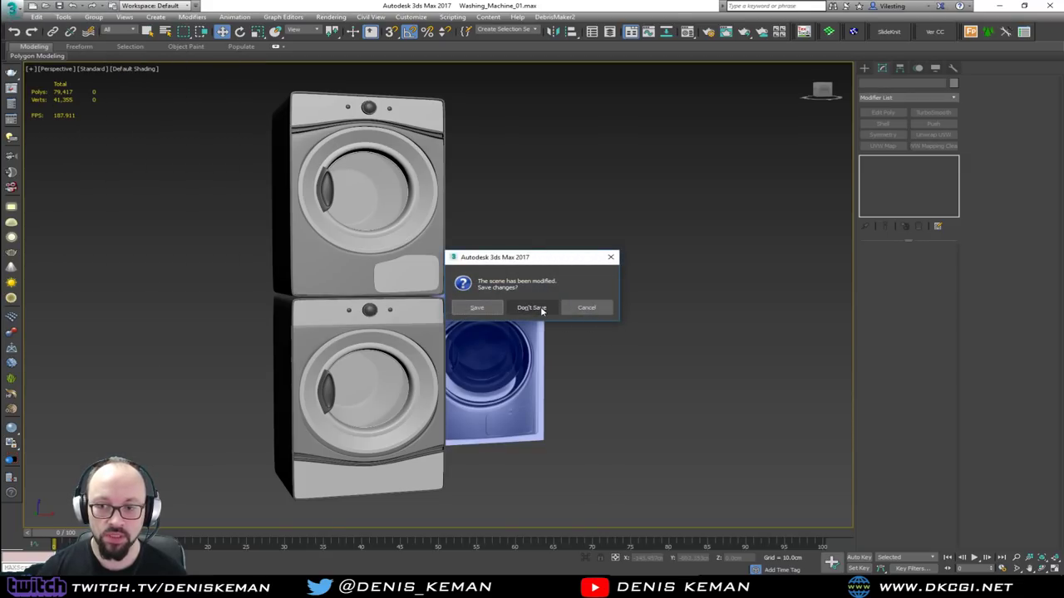
left_click(532, 308)
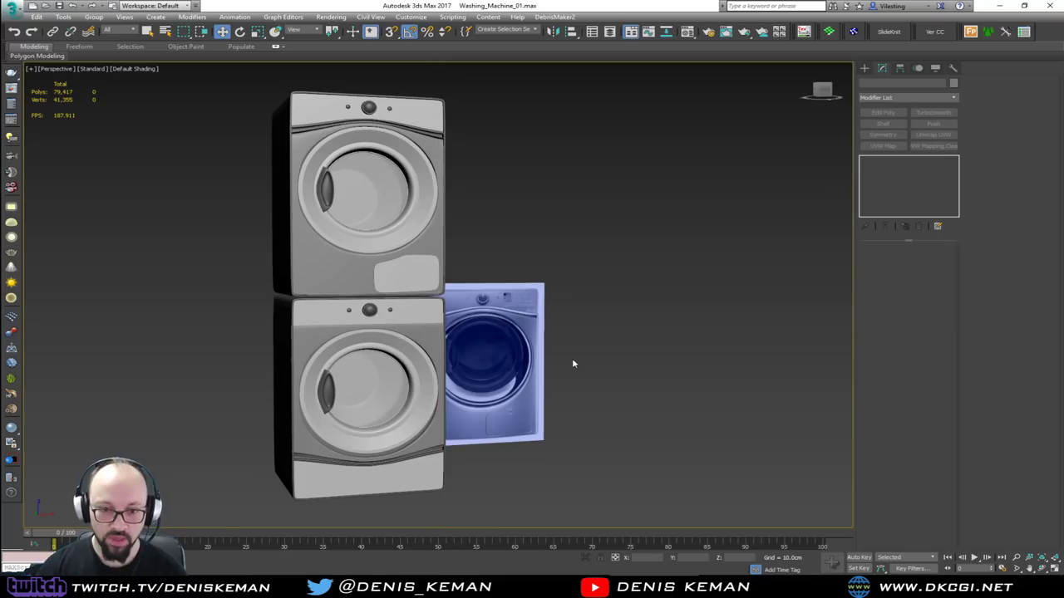
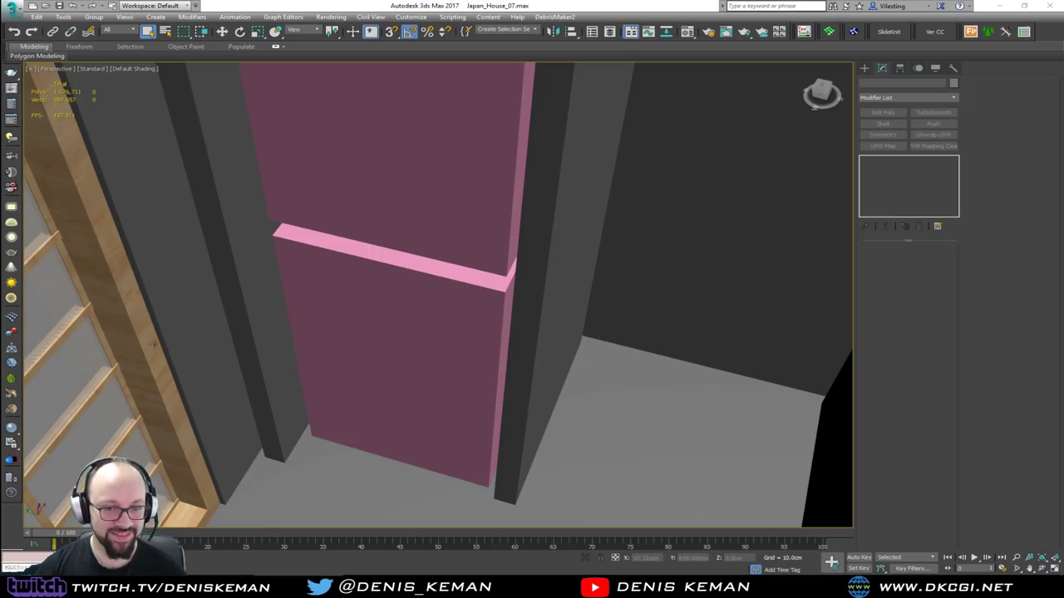
Merge the washing machine scene file into the house scene, using the scene material for the duplicate material name.
scroll(362, 378, "down", 5)
scroll(362, 378, "down", 3)
middle_click_drag(362, 374, 440, 352, "alt")
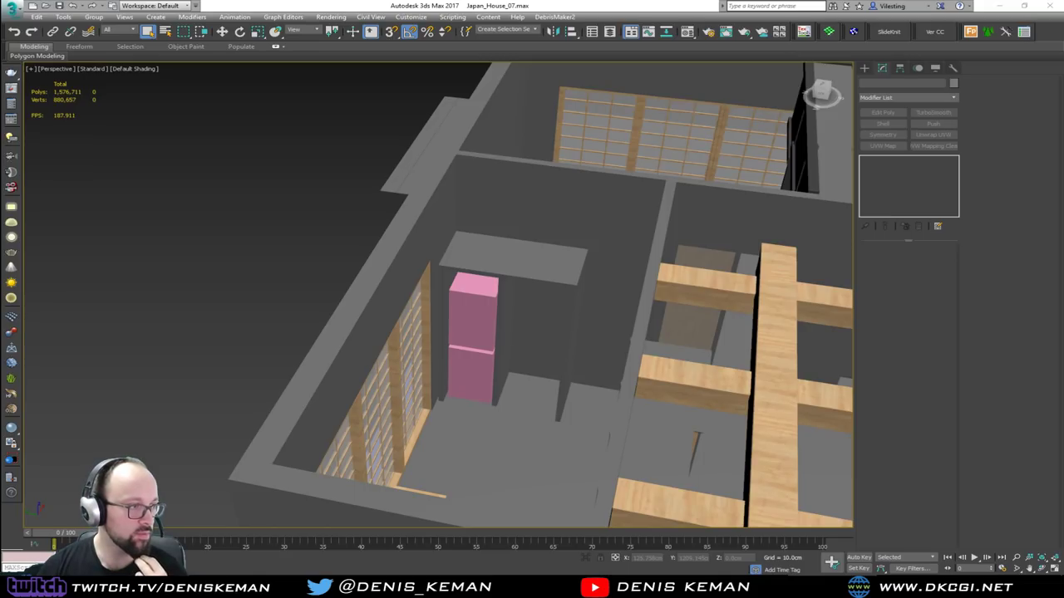
left_click_drag(216, 241, 216, 241)
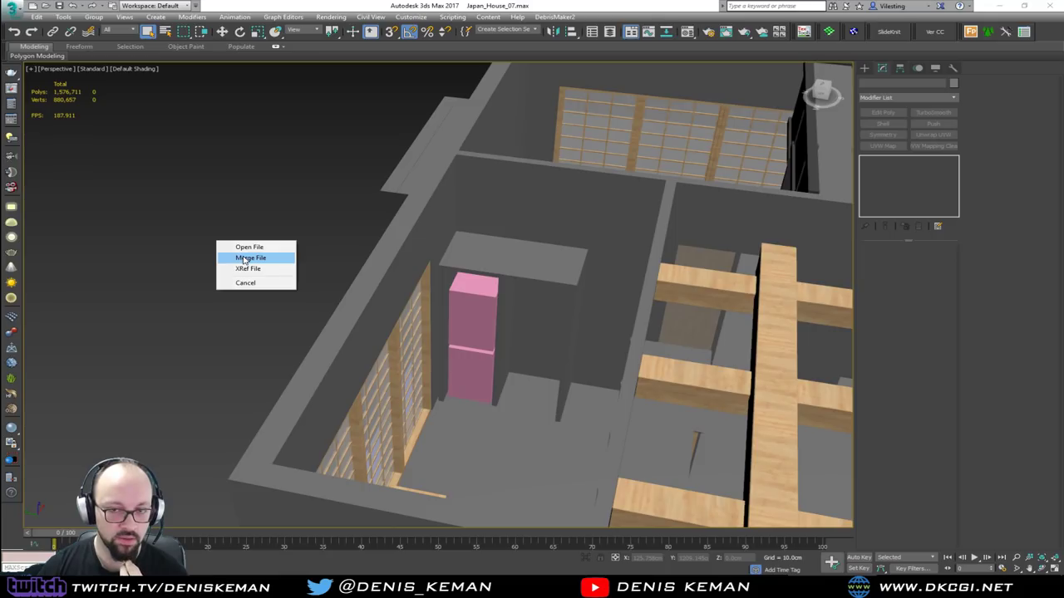
left_click(245, 260)
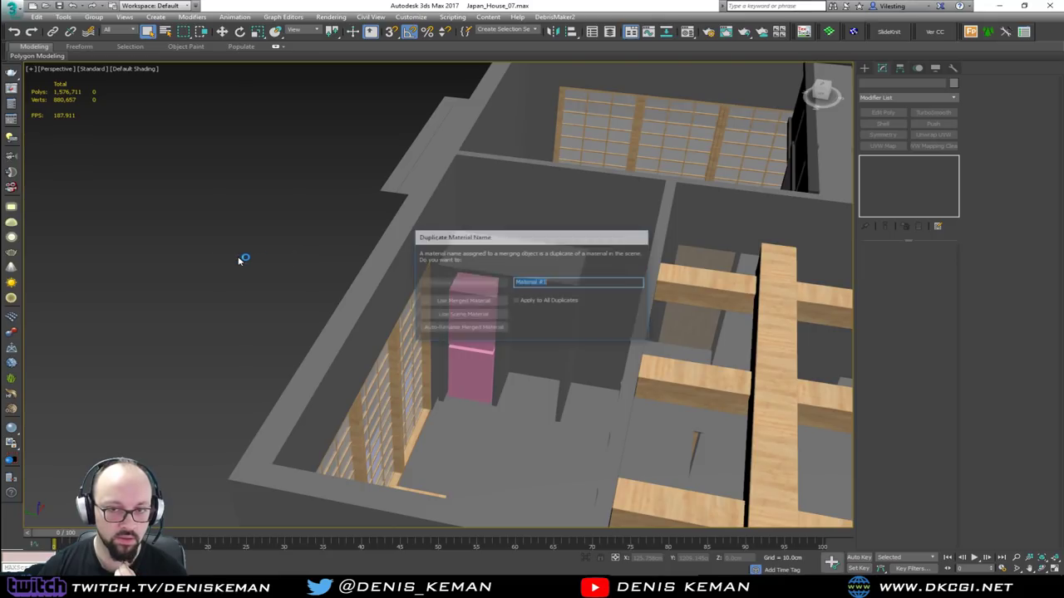
left_click(468, 316)
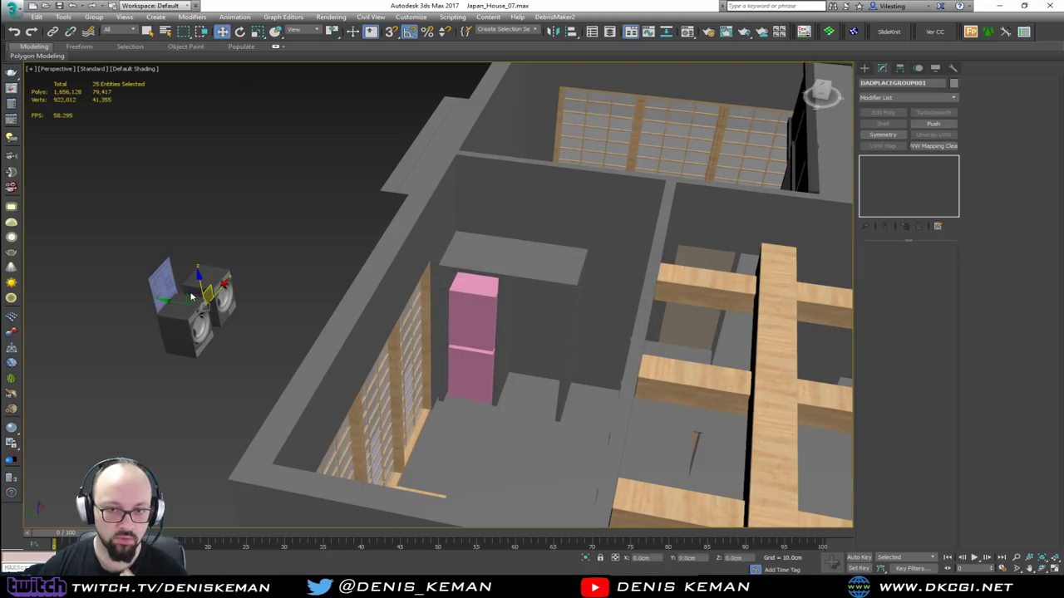
Unfreeze all objects and delete the blue reference image plane behind the merged machines.
right_click(172, 285)
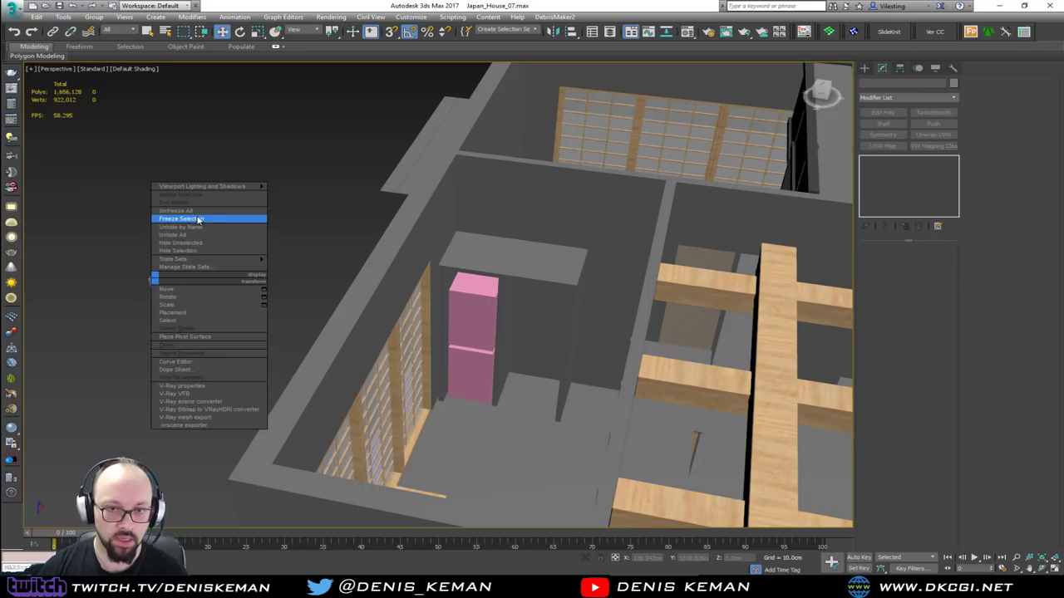
left_click(198, 214)
left_click(166, 268)
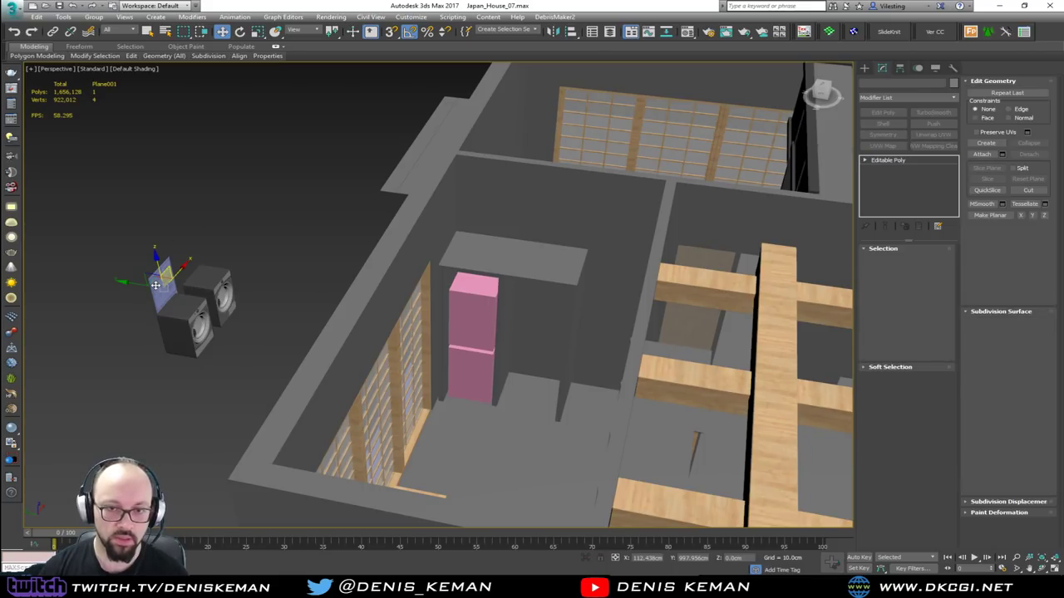
key("Delete")
Freeze the blue floor plan plane beneath the house.
middle_click_drag(178, 349, 248, 270)
scroll(327, 322, "down", 5)
middle_click_drag(344, 313, 344, 307, "alt")
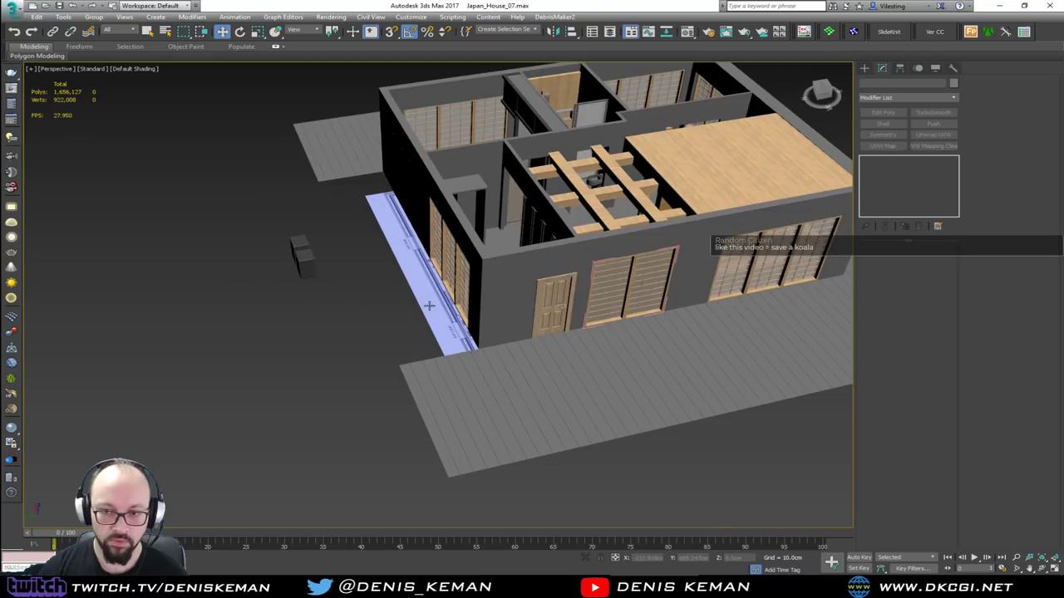
left_click(427, 307)
right_click(428, 307)
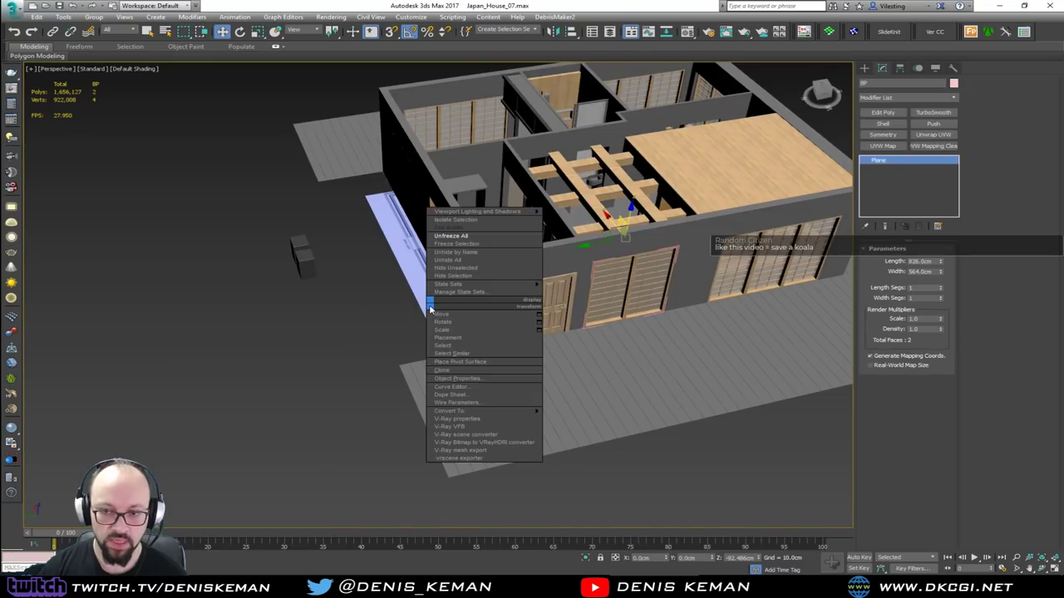
left_click(456, 244)
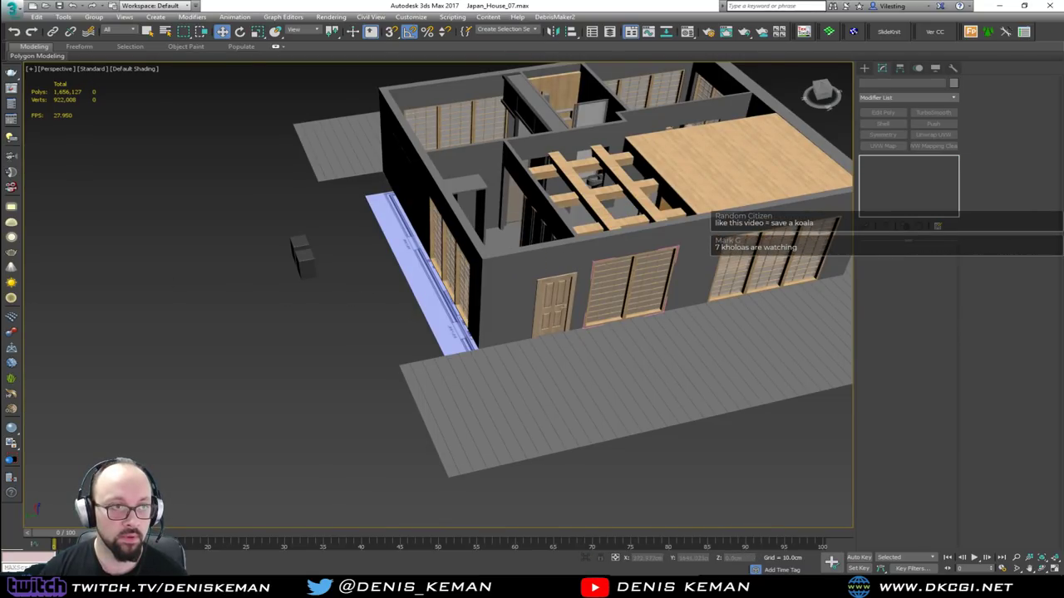
Turn on edged faces and frame both merged machines outside the house in a close view.
middle_click_drag(181, 289, 161, 294, "alt")
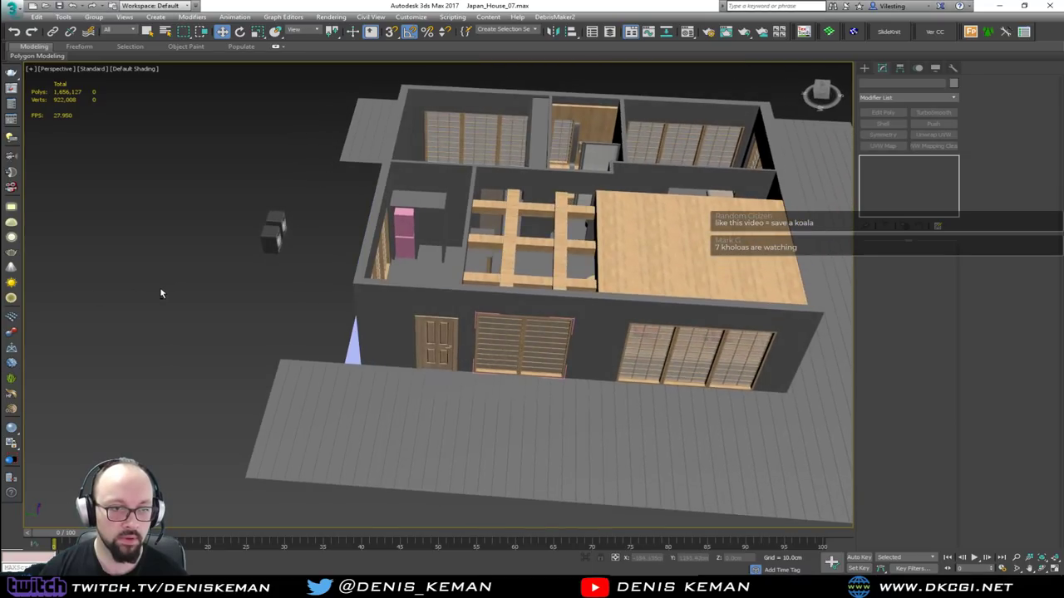
scroll(271, 226, "up", 6)
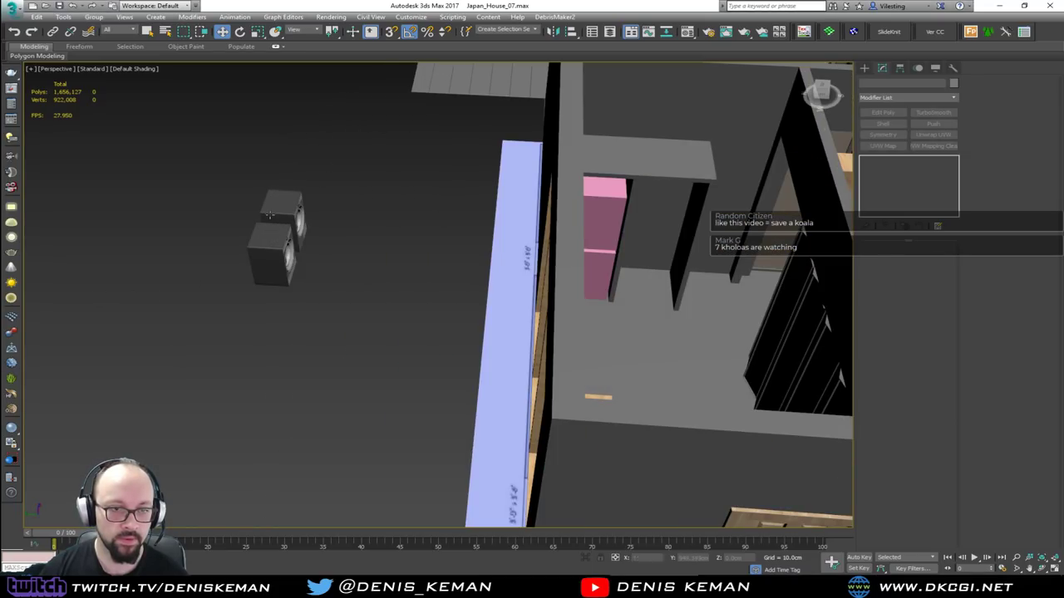
scroll(272, 233, "up", 5)
left_click(297, 284)
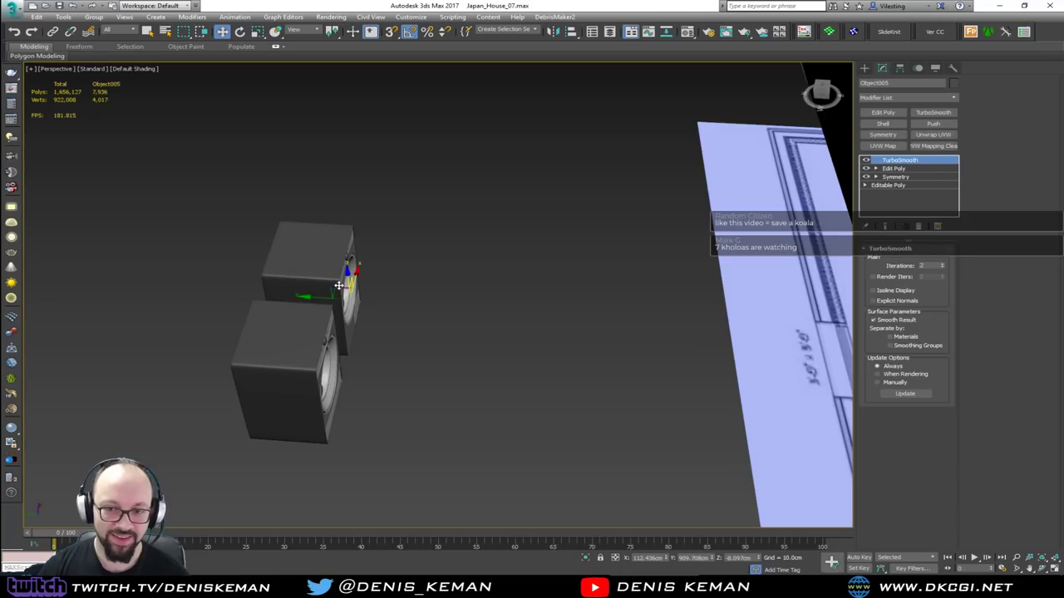
scroll(339, 285, "up", 5)
key("F4")
middle_click_drag(391, 291, 282, 292, "alt")
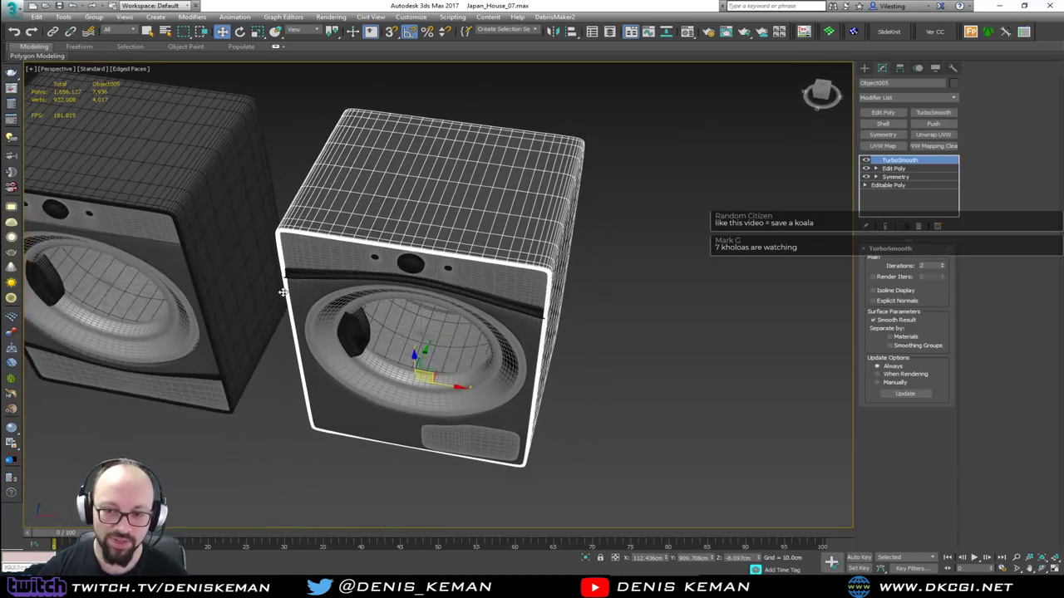
middle_click_drag(486, 290, 629, 285, "alt")
Group all objects of the machine with the small rounded access panel under the name Koala_Washer.
left_click_drag(397, 495, 378, 499)
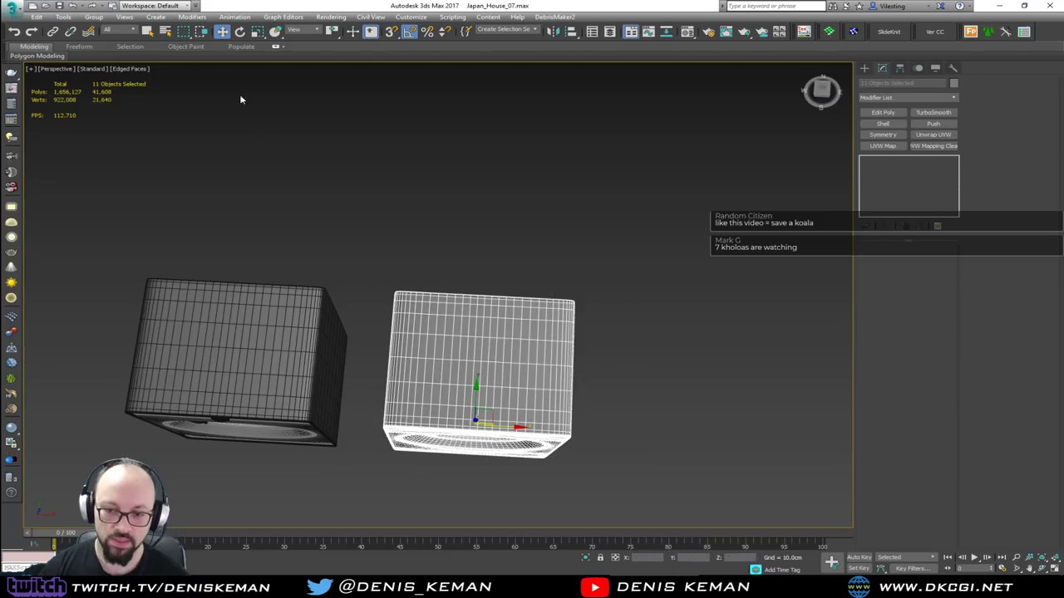
left_click(94, 17)
left_click(98, 26)
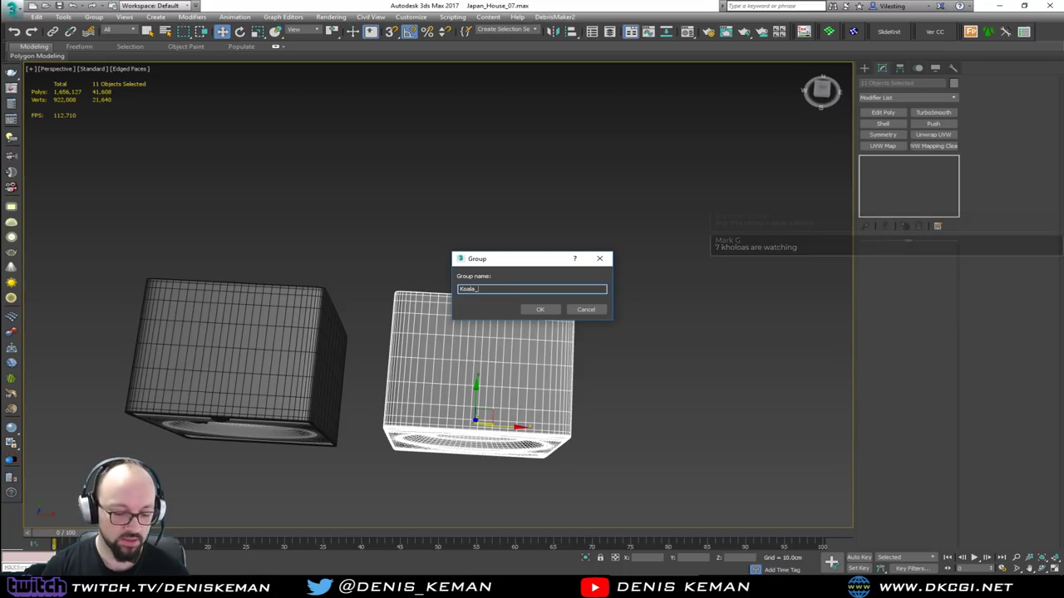
type("Koala_Washer")
key("Return")
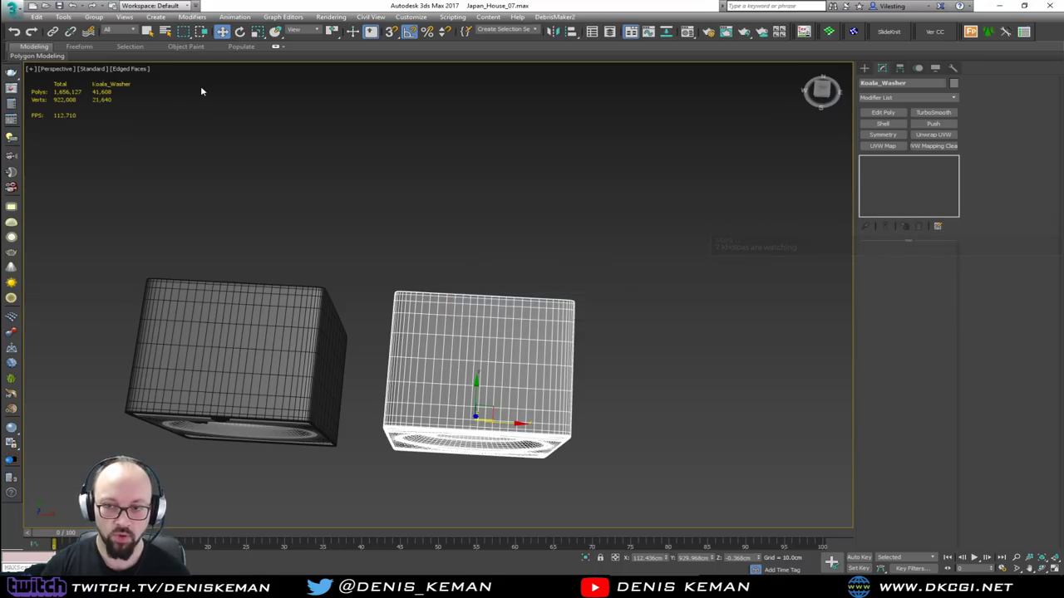
Group all objects of the other machine under the name Koala_Dryer.
left_click_drag(349, 473, 350, 472)
left_click(94, 16)
left_click(98, 28)
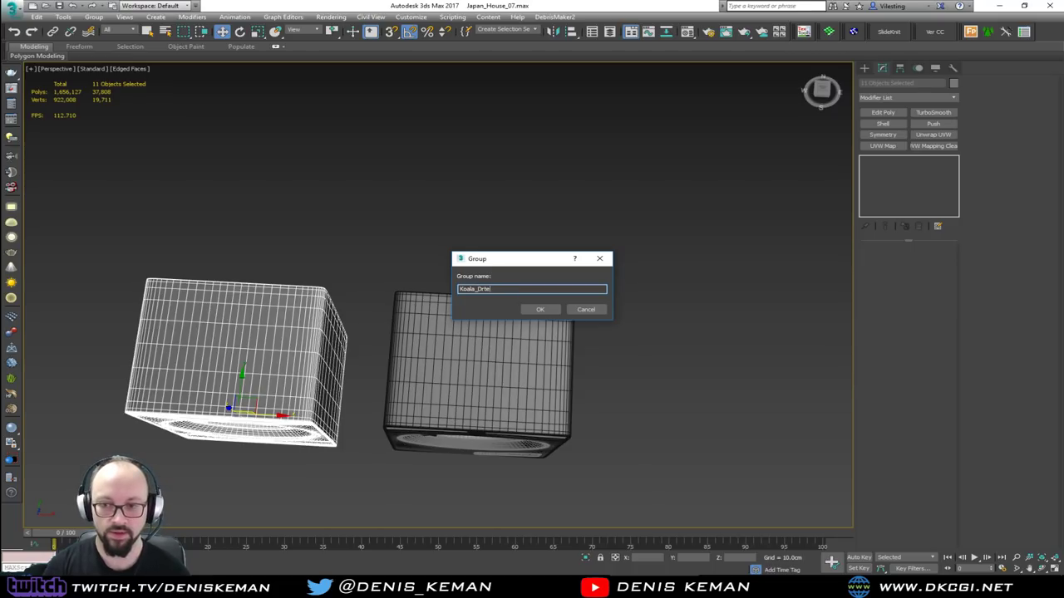
key("Return")
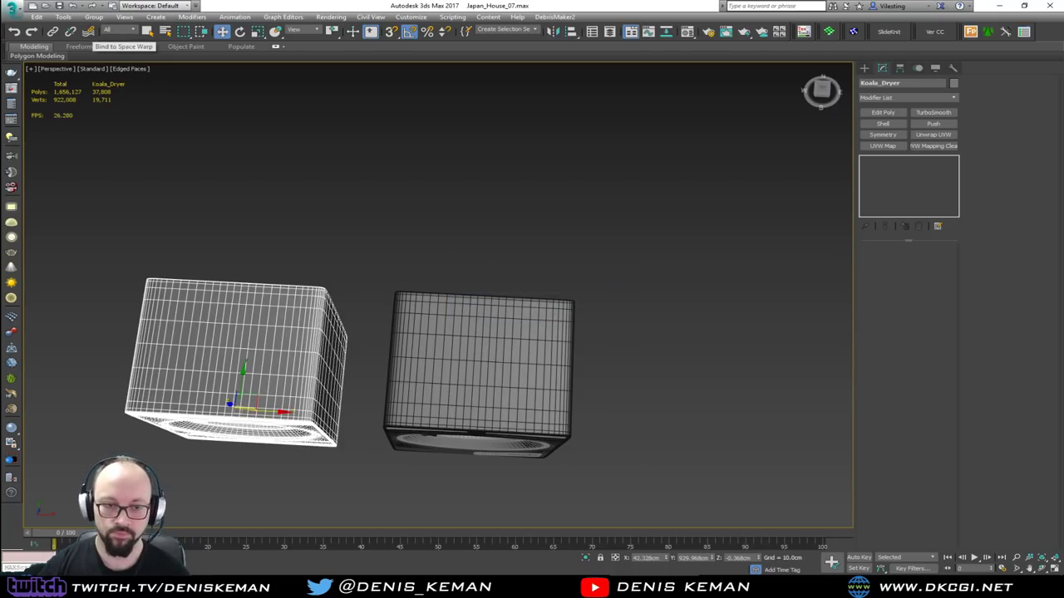
Move both machine groups together from outside the house into the room with the pink placeholder boxes.
left_click(395, 271)
scroll(395, 271, "down", 6)
mouse_move(395, 271)
middle_mouse_down("alt")
mouse_move(489, 271)
mouse_move(398, 254)
middle_mouse_up("alt")
scroll(398, 254, "down", 5)
left_click_drag(406, 237, 328, 318)
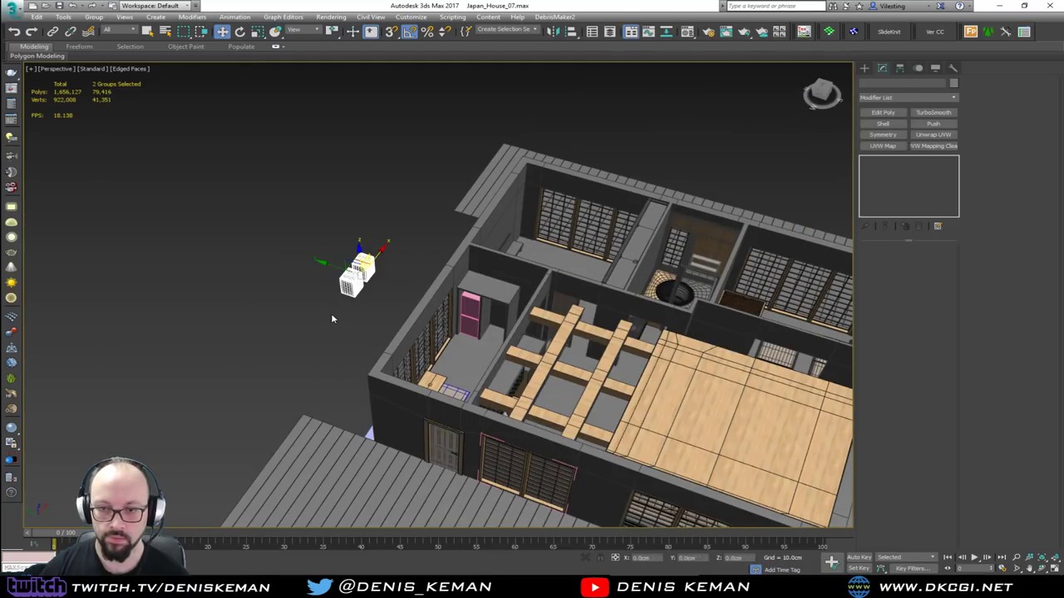
left_click_drag(359, 265, 467, 301)
scroll(437, 315, "up", 8)
scroll(437, 314, "down", 8)
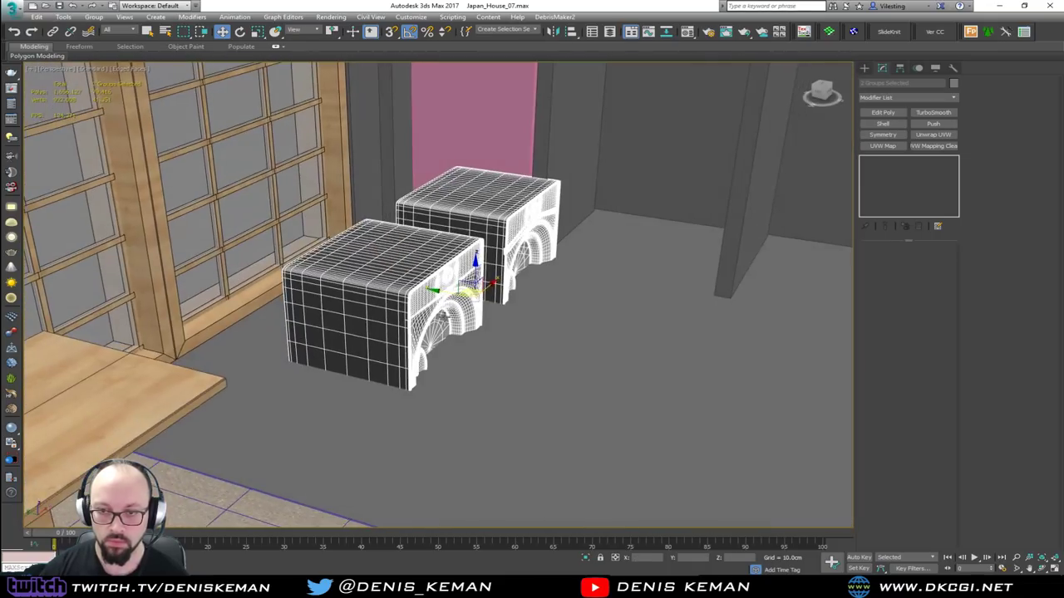
Raise both machine groups out of the floor and shift them across the room beside the pink boxes.
left_click_drag(474, 264, 478, 179)
middle_click_drag(474, 204, 417, 322)
scroll(453, 318, "up", 2)
scroll(416, 322, "down", 8)
left_click_drag(468, 321, 382, 365)
Delete the lower pink placeholder box in the niche.
middle_click_drag(559, 135, 504, 252)
left_click(504, 252)
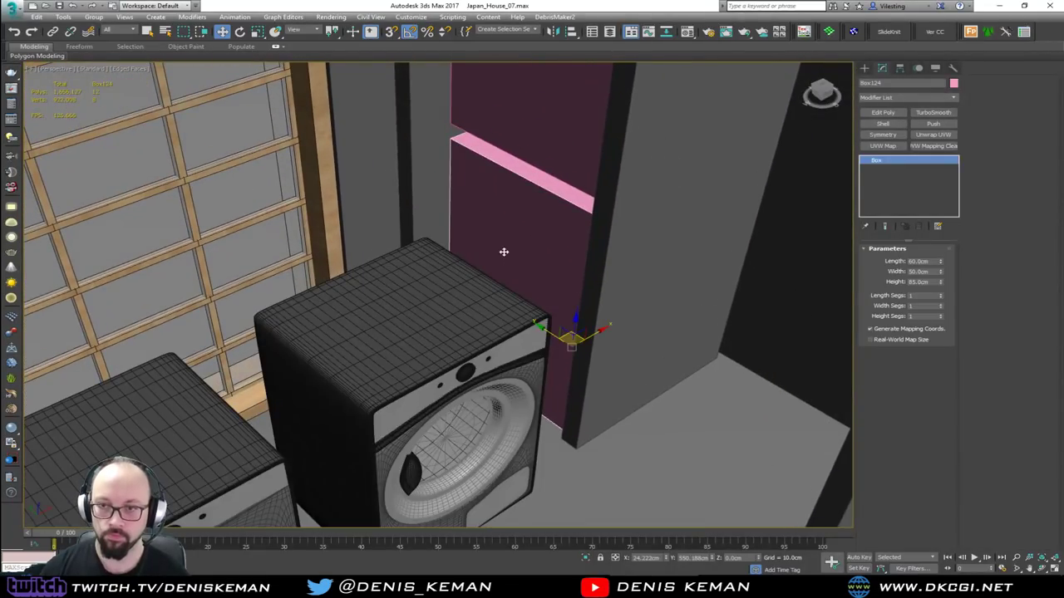
key("Delete")
Rotate the Koala_Dryer group to face out of the niche and move it towards the deleted lower box's place.
middle_click_drag(470, 330, 496, 233)
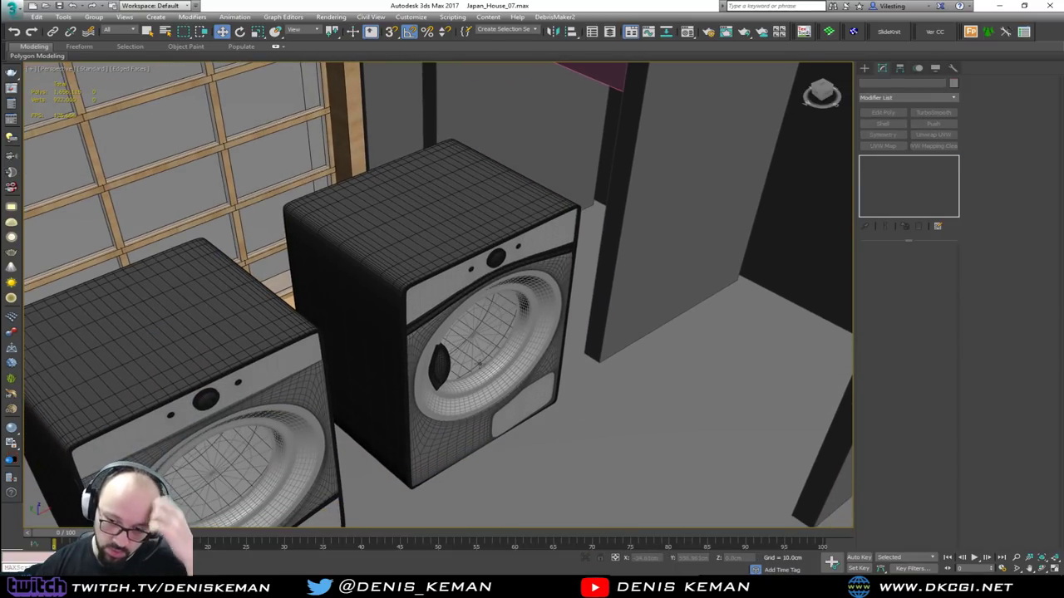
left_click(331, 450)
key("e")
left_click_drag(230, 489, 181, 508)
key("w")
left_click_drag(214, 455, 511, 202)
Fine-tune the Koala_Dryer group's position in the niche beneath the upper pink box, checking its depth in wireframe.
middle_click_drag(510, 202, 550, 256, "alt")
left_click_drag(386, 286, 407, 231)
mouse_move(407, 233)
middle_mouse_down("alt")
mouse_move(366, 239)
mouse_move(400, 240)
middle_mouse_up("alt")
key("F3")
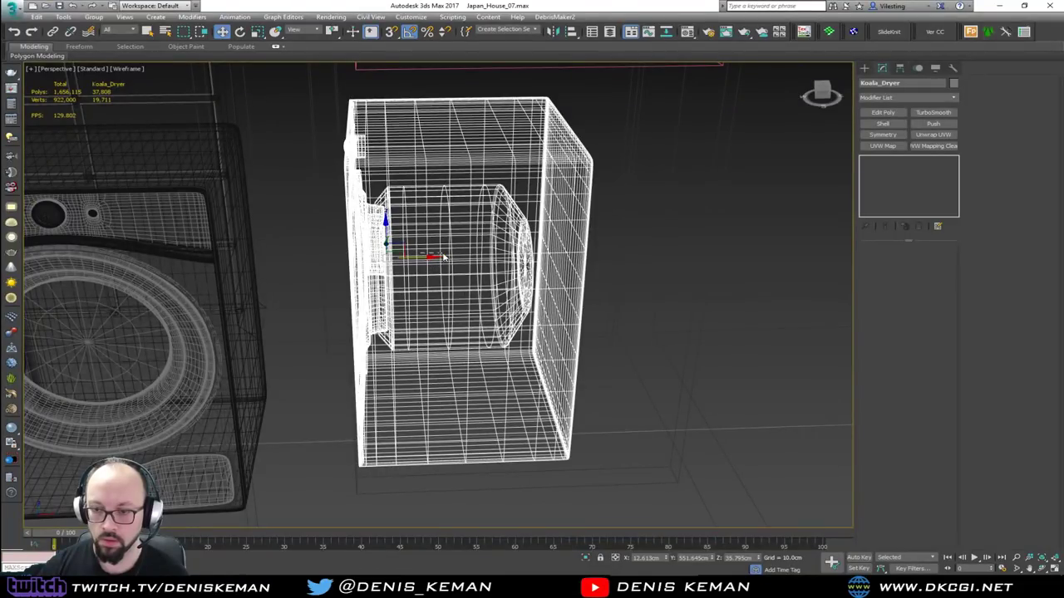
mouse_move(425, 257)
left_mouse_down()
mouse_move(508, 257)
mouse_move(433, 262)
mouse_move(473, 260)
left_mouse_up()
key("F3")
mouse_move(466, 270)
middle_mouse_down("alt")
mouse_move(518, 281)
mouse_move(565, 240)
mouse_move(560, 260)
mouse_move(484, 251)
middle_mouse_up("alt")
left_click_drag(409, 253, 416, 257)
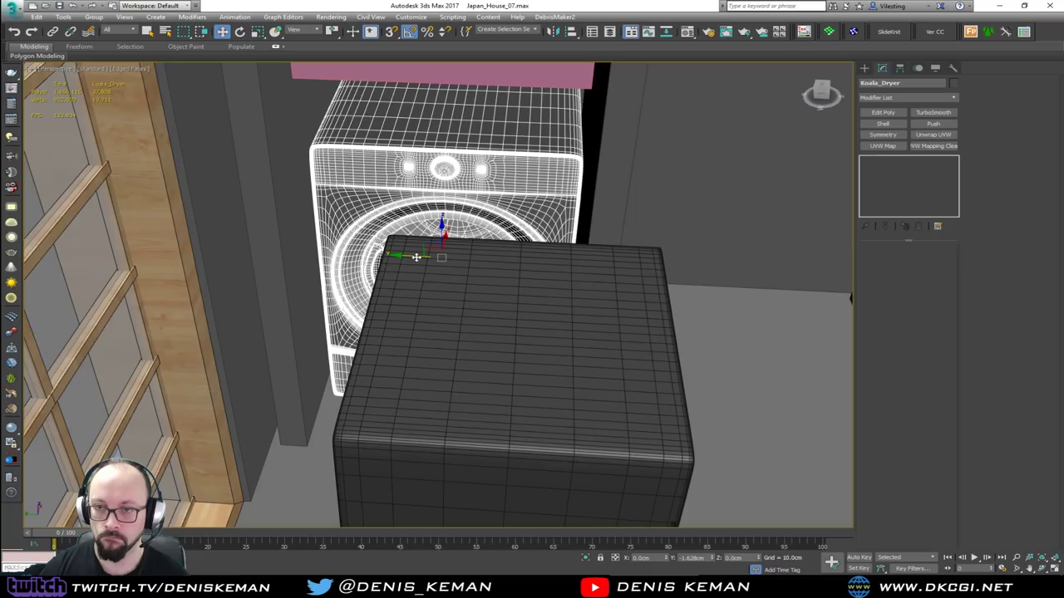
Rotate the Koala_Washer group -90 degrees about Z so its door faces out of the niche.
middle_click_drag(416, 257, 416, 285)
scroll(427, 305, "down", 3)
left_click(484, 381)
key("e")
middle_click_drag(502, 383, 297, 307)
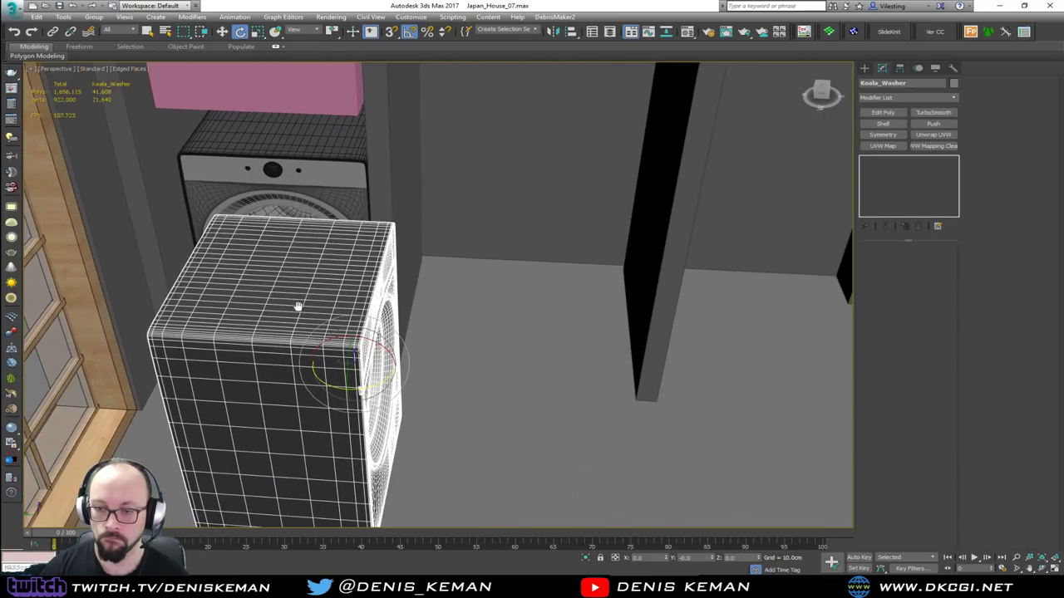
left_click_drag(366, 388, 319, 394)
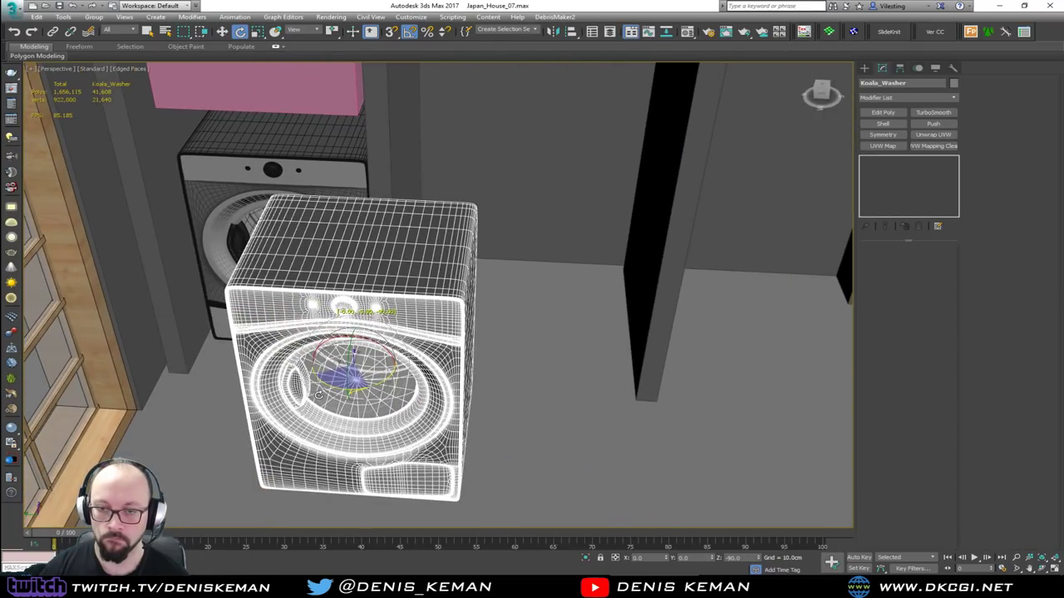
Align the Koala_Washer group to the dryer in X, Y and Z position and raise it about 77 cm above the dryer.
key("q")
key("alt+a")
left_click(324, 160)
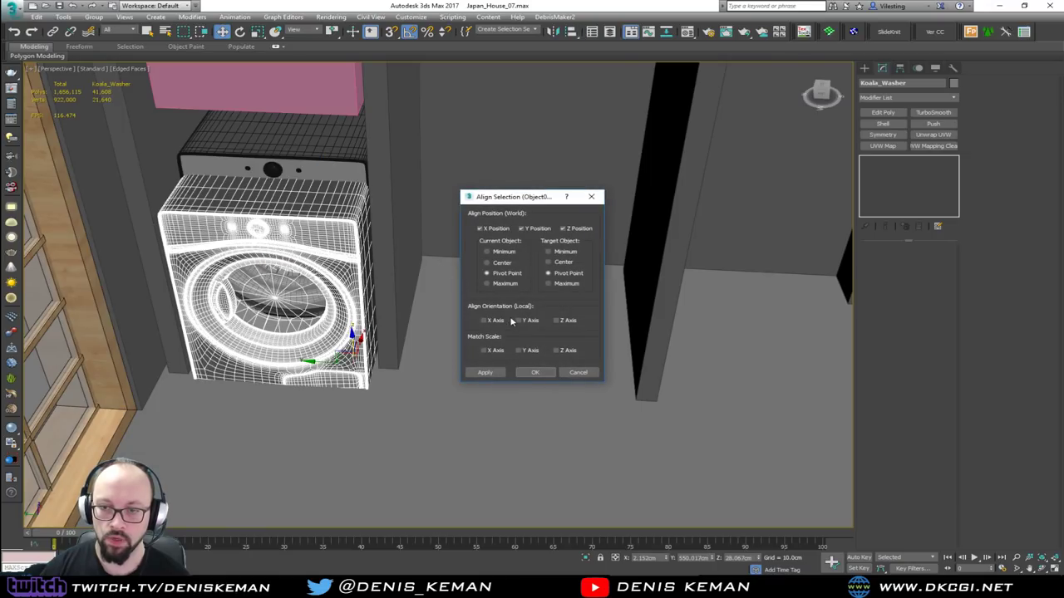
left_click(564, 263)
left_click(536, 372)
middle_click_drag(311, 198, 357, 301)
left_click_drag(351, 382, 361, 157)
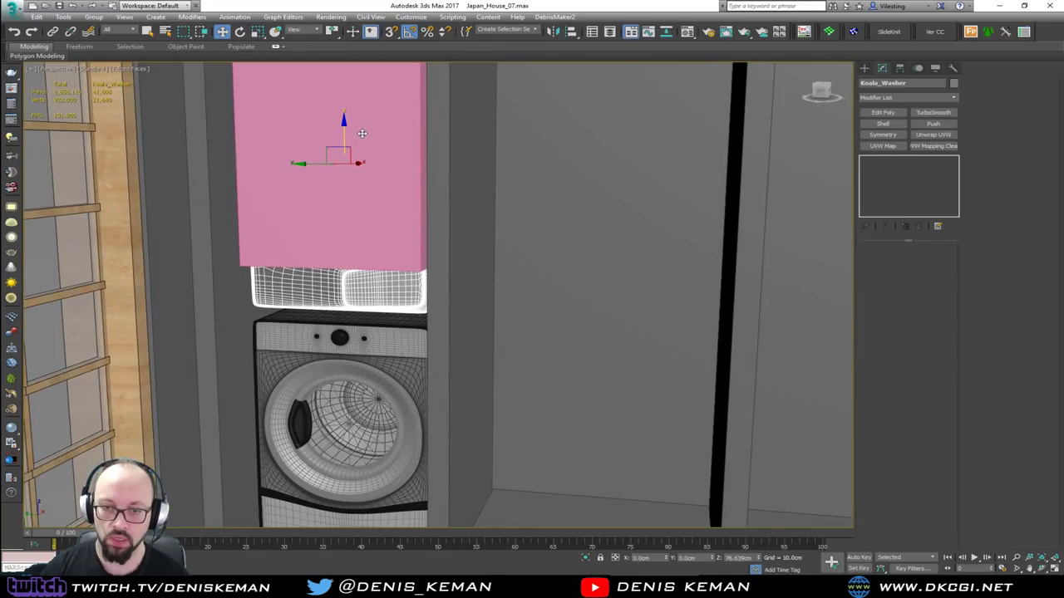
Try deleting the remaining pink placeholder box in the niche, and undo the deletion.
left_click(385, 188)
key("Delete")
scroll(370, 216, "down", 4)
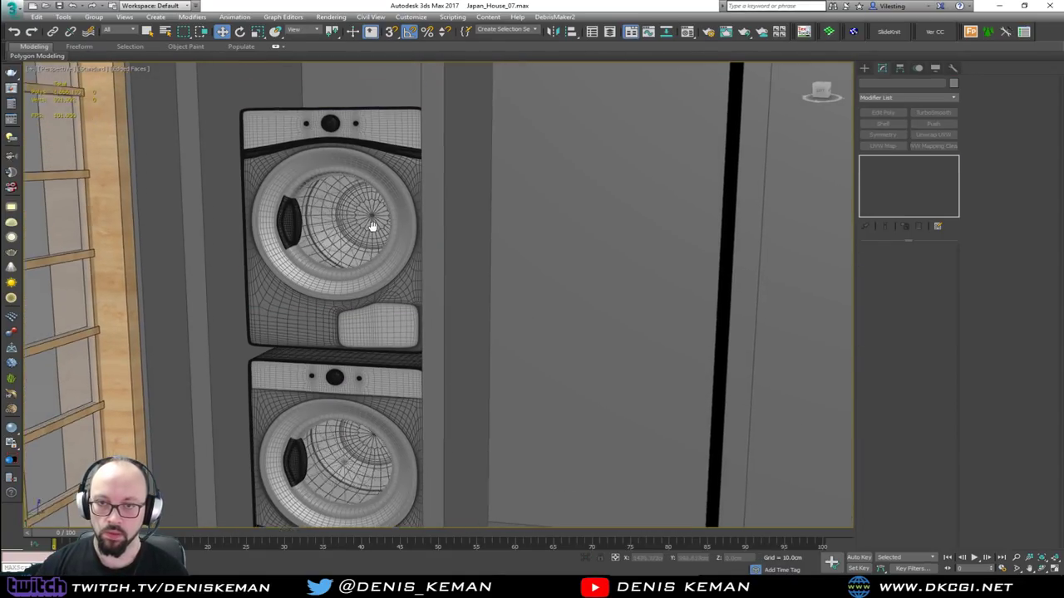
middle_click_drag(361, 234, 373, 266)
key("ctrl+z")
Scale the pink box's height down to about 7 percent and lower the resulting slab between the two machines.
key("r")
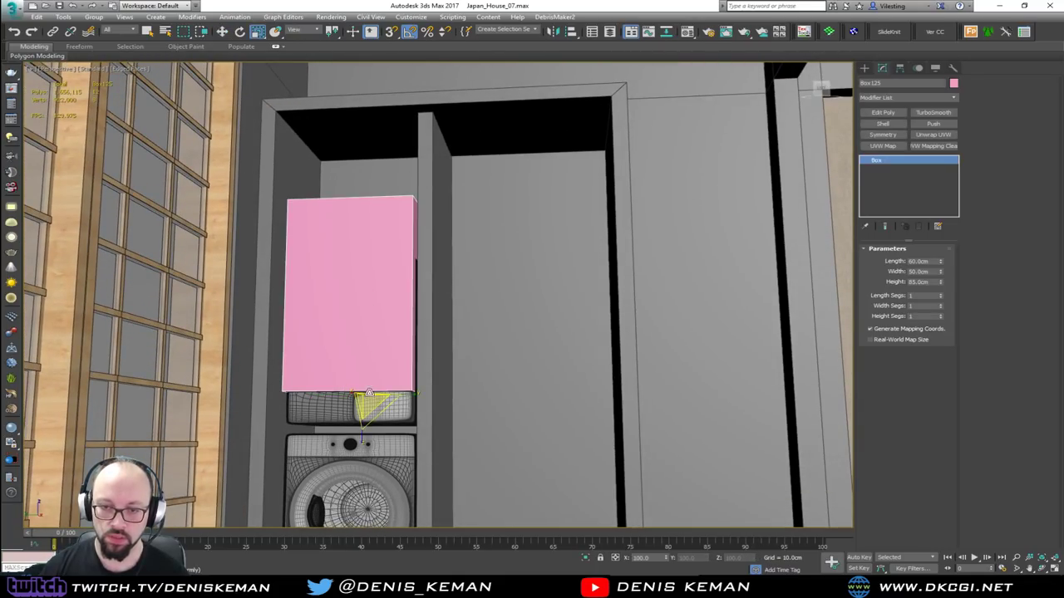
left_click_drag(366, 438, 374, 7)
scroll(363, 401, "up", 6)
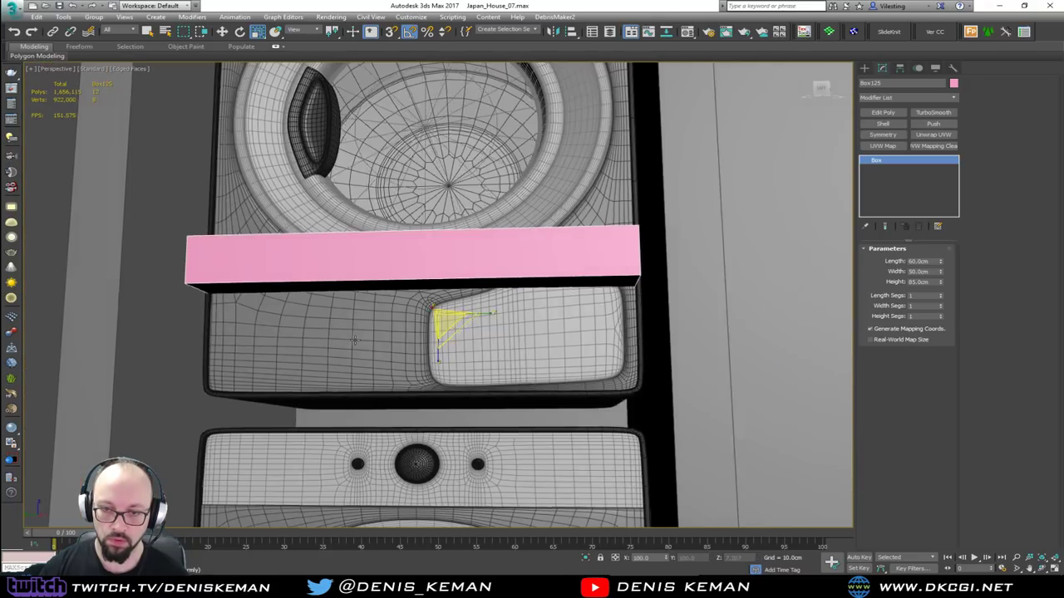
left_click_drag(439, 285, 426, 387)
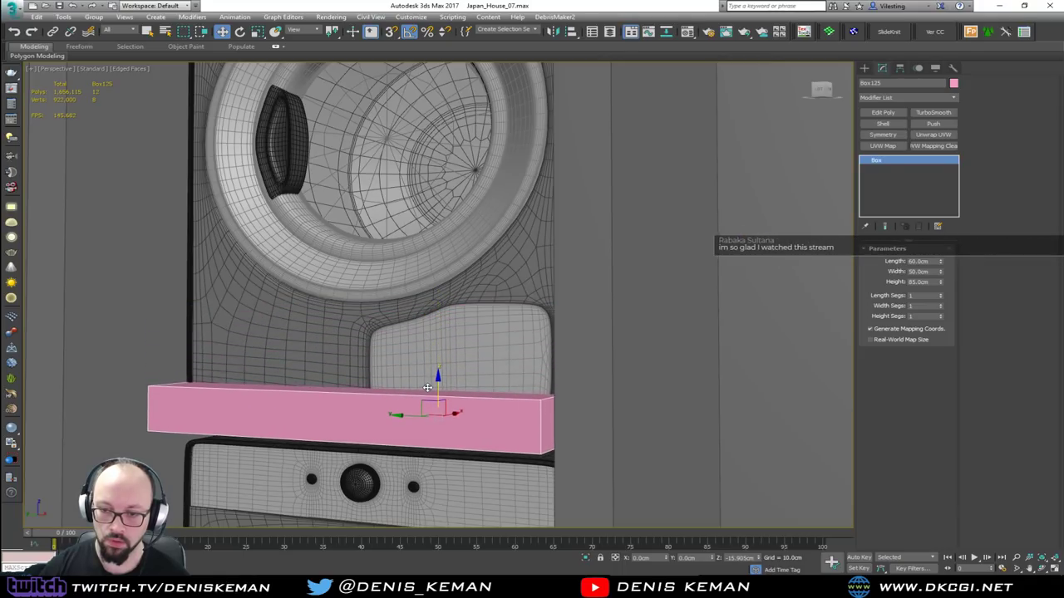
mouse_move(427, 387)
middle_mouse_down("alt")
mouse_move(498, 391)
mouse_move(495, 402)
mouse_move(437, 401)
mouse_move(427, 373)
middle_mouse_up("alt")
Adjust the Koala_Washer group's height so that it rests on the pink slab above the dryer.
left_click(426, 322)
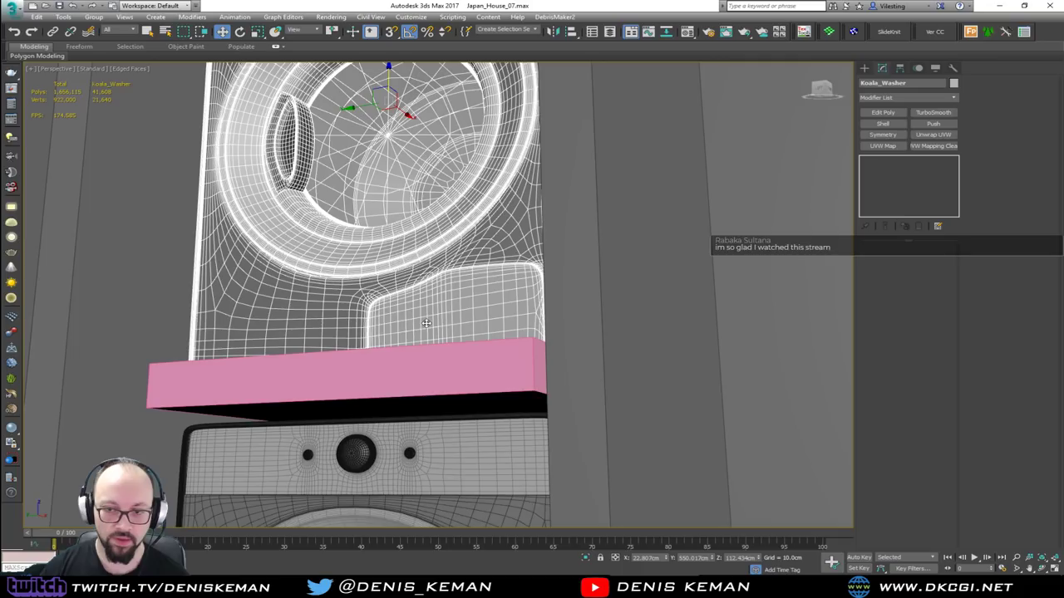
middle_click_drag(396, 304, 387, 190, "alt")
left_click_drag(379, 129, 384, 106)
middle_click_drag(382, 240, 404, 289, "alt")
left_click_drag(404, 289, 403, 287)
scroll(394, 321, "down", 3)
middle_click_drag(394, 321, 407, 368, "alt")
Widen the pink slab to about 115 percent along Y so it spans the niche.
left_click(374, 426)
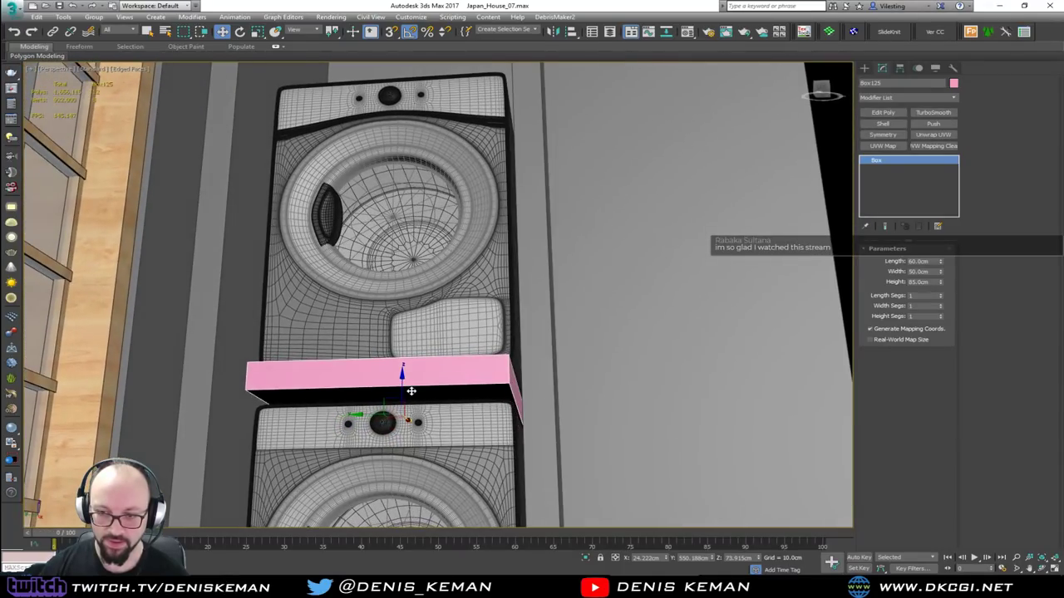
left_click_drag(438, 413, 444, 413)
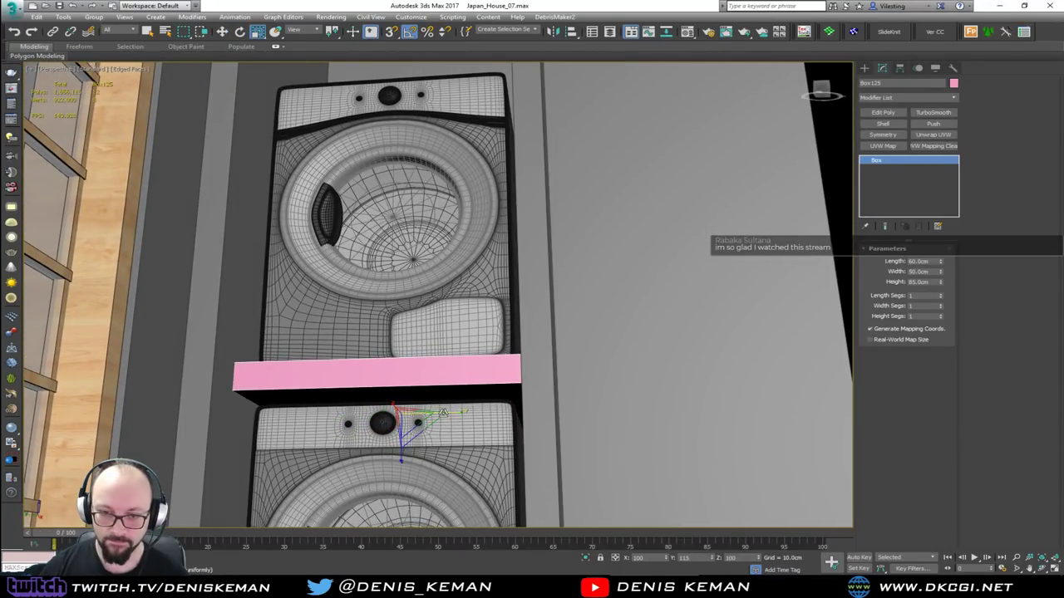
middle_click_drag(444, 413, 420, 374, "alt")
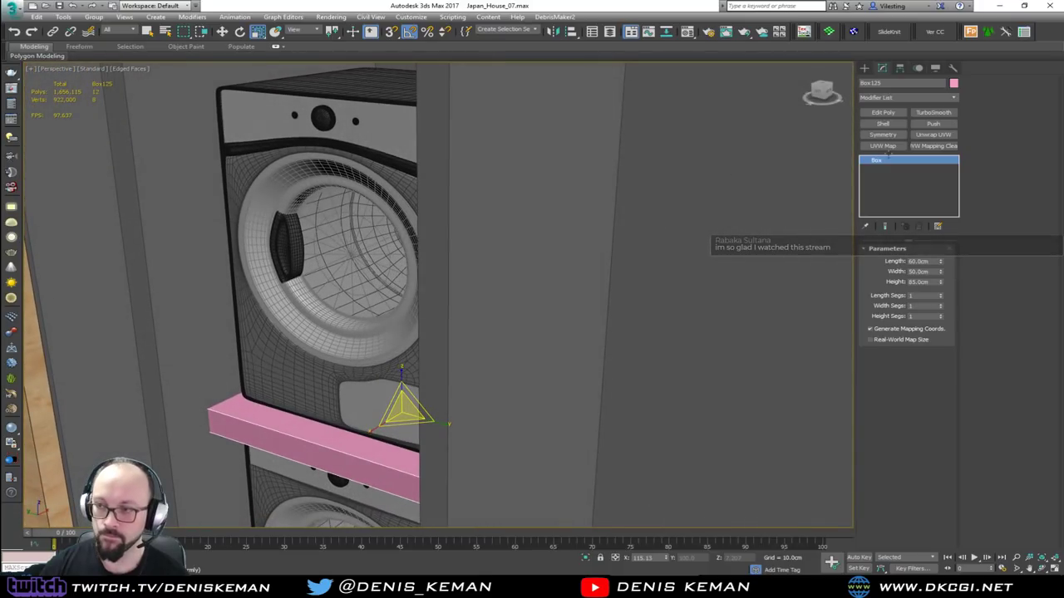
Try a Chamfer modifier with an amount of 0.5 cm on the pink slab, and remove the modifier.
left_click(883, 98)
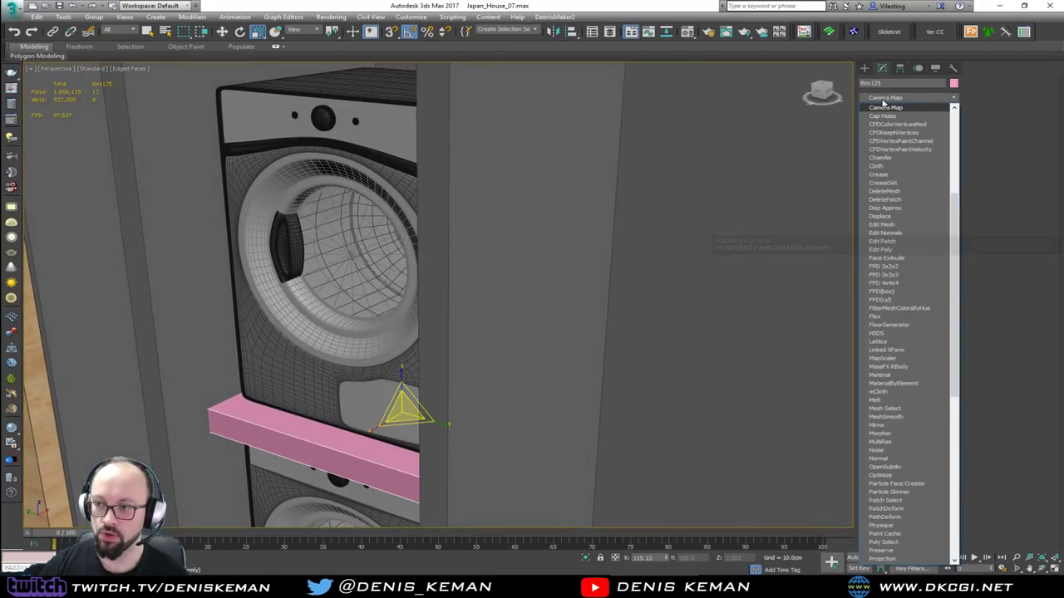
left_click(880, 157)
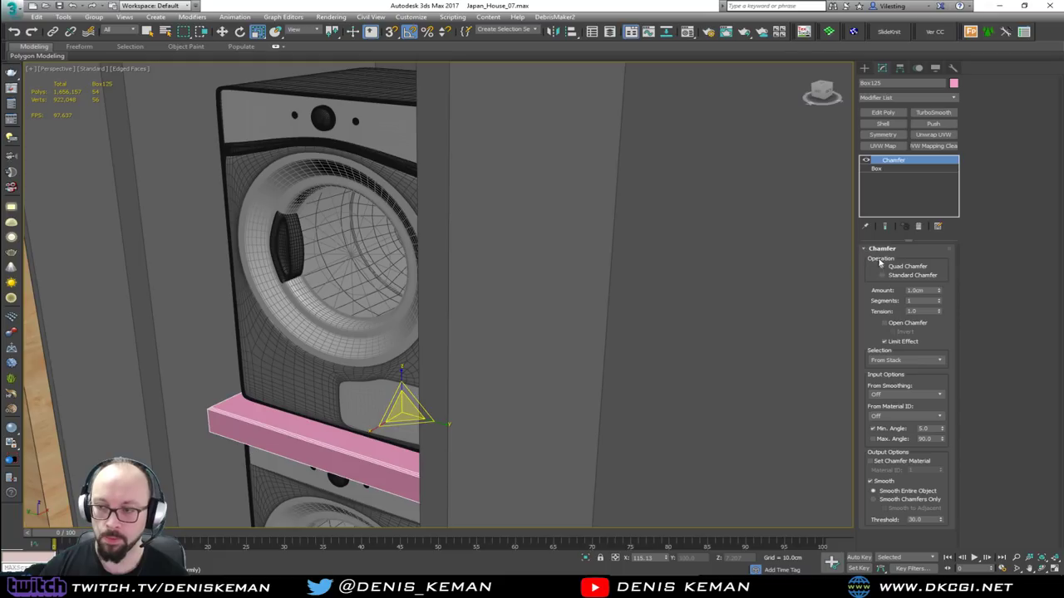
type("0.5")
key("Return")
middle_click_drag(378, 438, 391, 338)
key("F4")
scroll(392, 337, "up", 3)
scroll(204, 330, "up", 3)
key("F4")
middle_click_drag(279, 291, 352, 251)
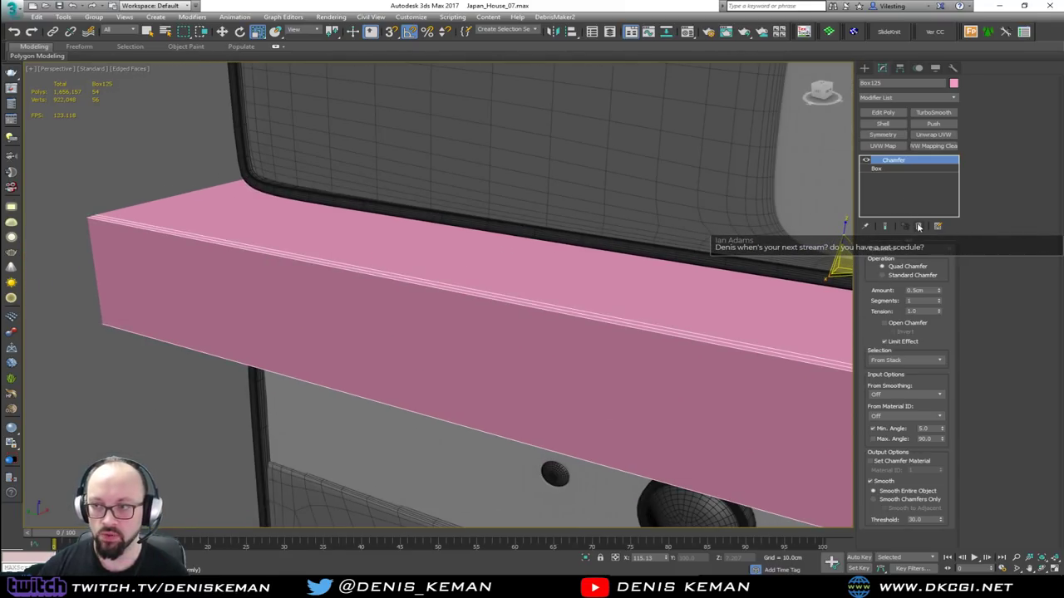
left_click(918, 227)
Reset the pink slab's scale transform and convert it to an editable poly.
left_click(953, 68)
left_click(906, 190)
right_click(550, 257)
mouse_move(606, 363)
left_click(680, 370)
Add a Chamfer modifier to the pink slab and set its amount to 0.2 cm.
left_click(882, 69)
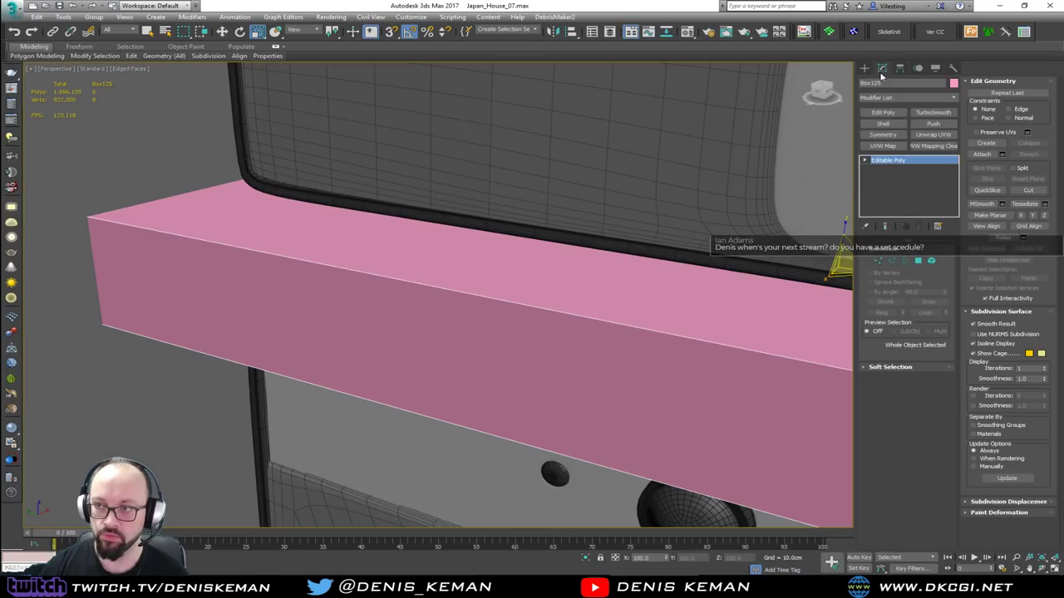
left_click(888, 98)
scroll(893, 153, "down", 3)
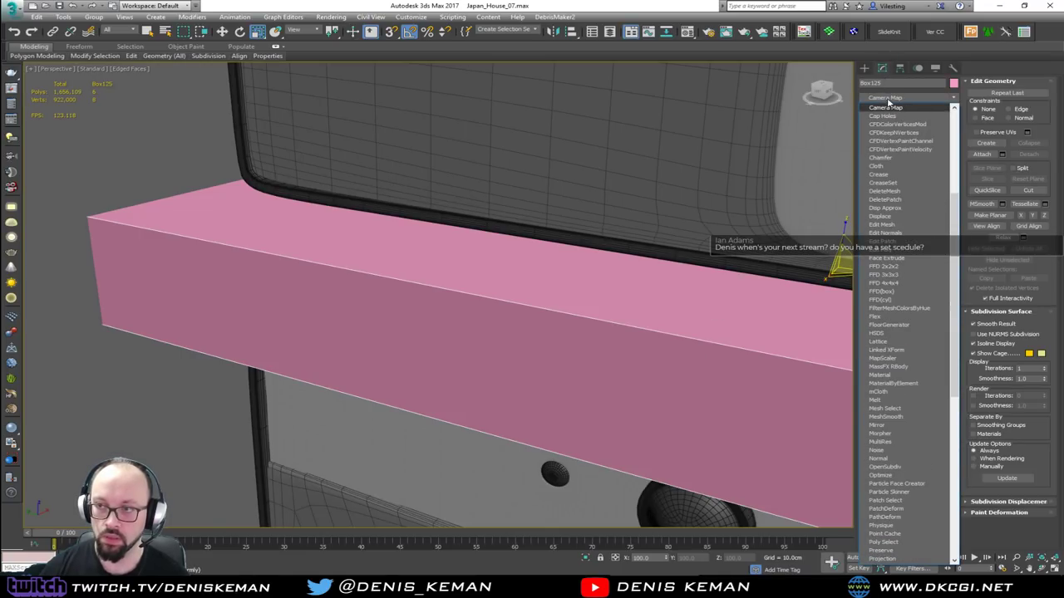
left_click(881, 157)
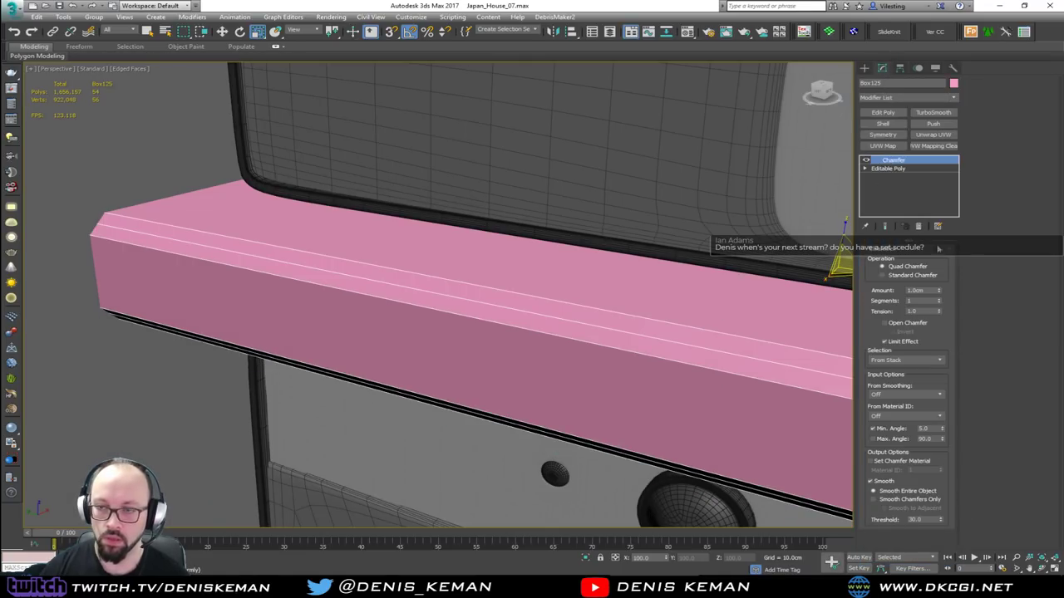
type("0.3")
key("Return")
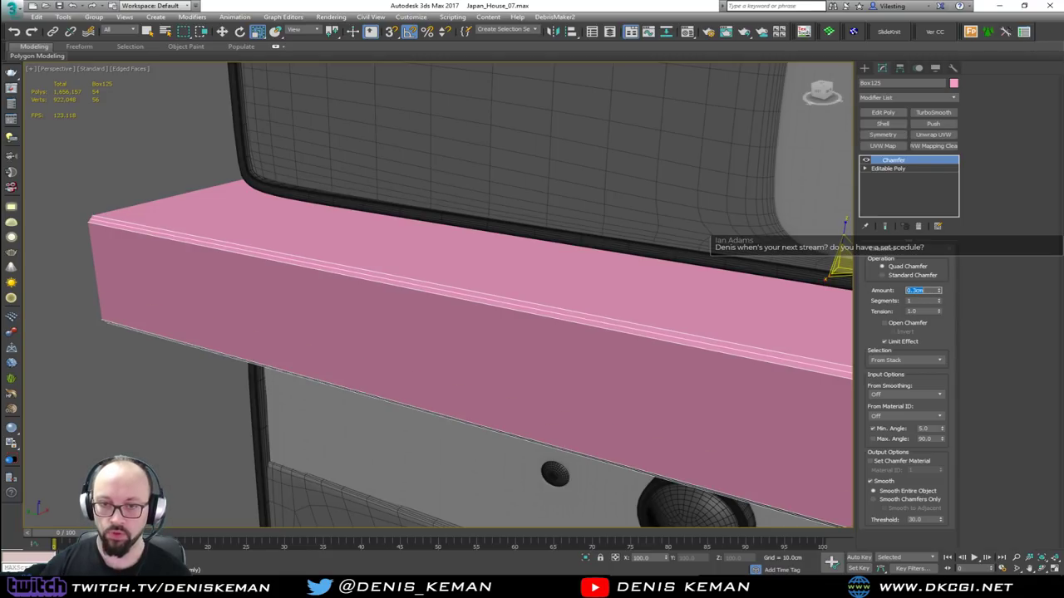
type("0.2")
key("Return")
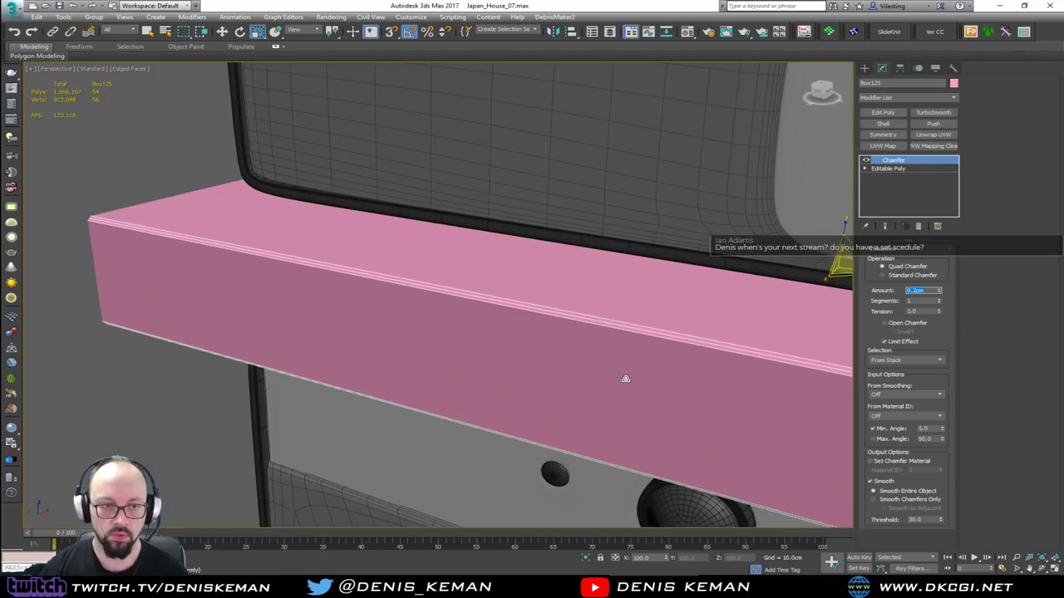
Examine the chamfered slab and its fit between the two machines, with and without edged faces.
middle_click_drag(374, 271, 364, 295)
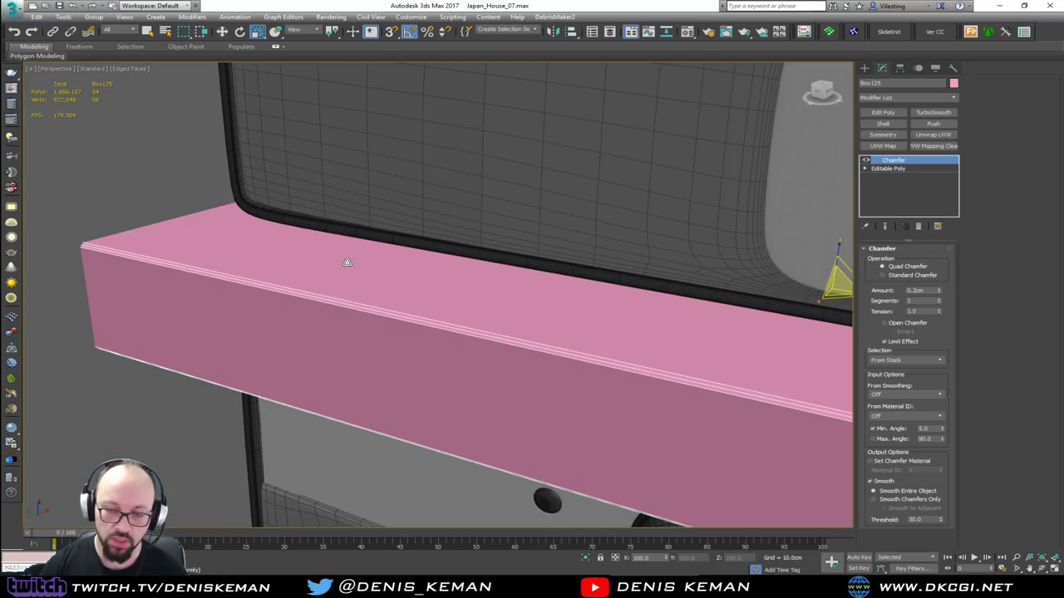
scroll(348, 262, "down", 3)
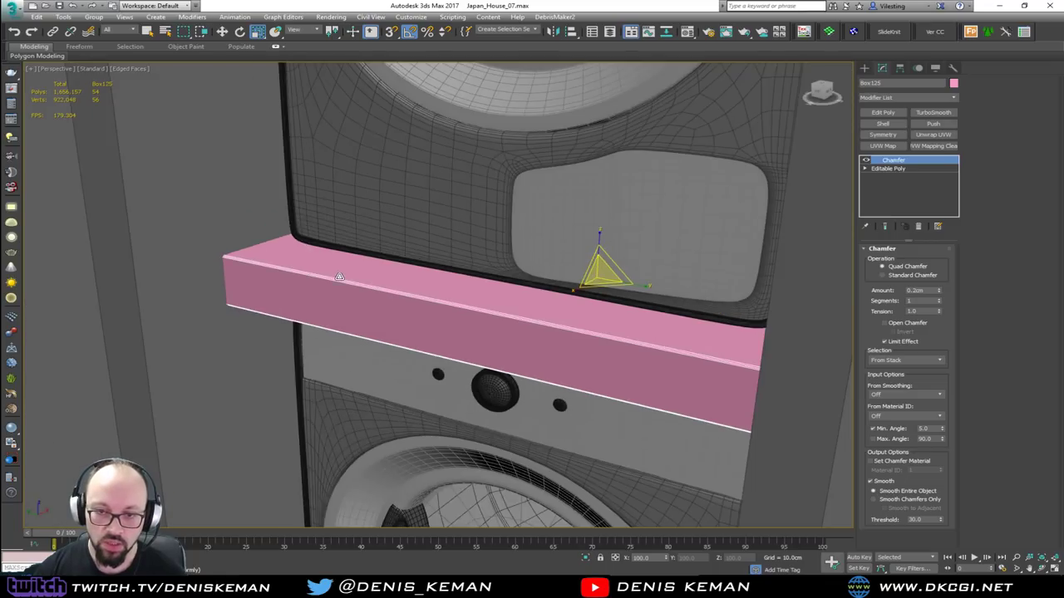
key("F3")
left_click(224, 204)
key("F3")
scroll(280, 275, "down", 4)
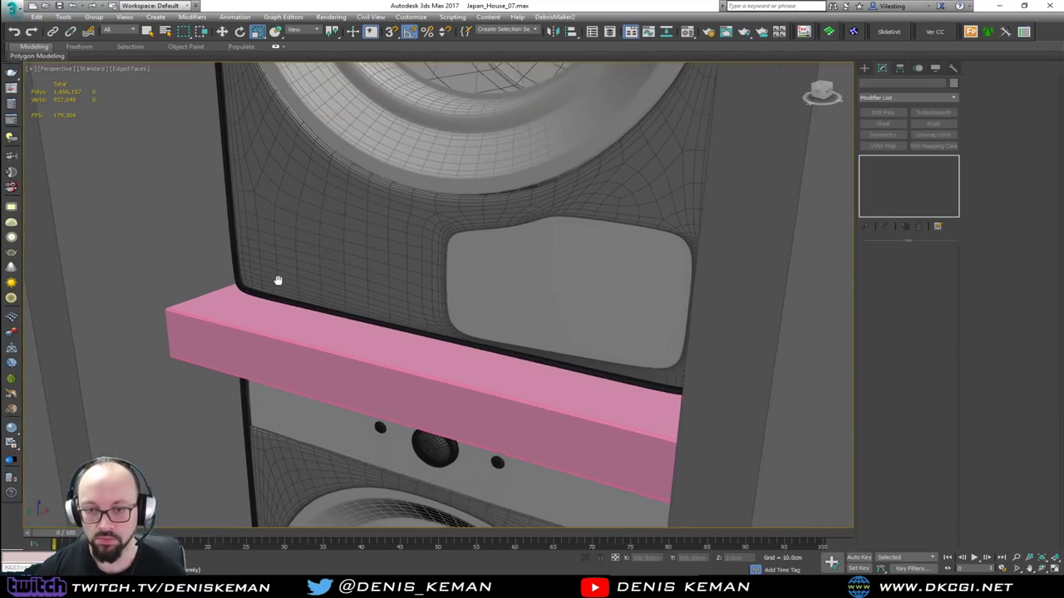
key("F4")
scroll(273, 341, "up", 3)
scroll(272, 342, "down", 2)
middle_click_drag(273, 342, 410, 292, "alt")
scroll(314, 247, "down", 3)
scroll(308, 242, "up", 3)
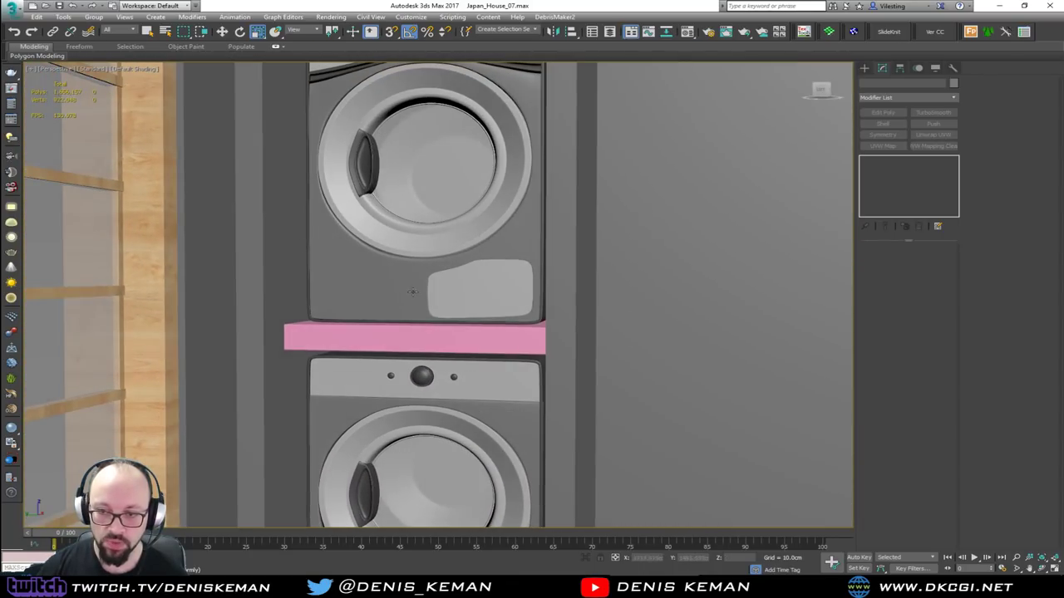
Shift the washer and dryer groups together slightly sideways within the niche.
left_click(448, 285)
left_click(488, 399, "ctrl")
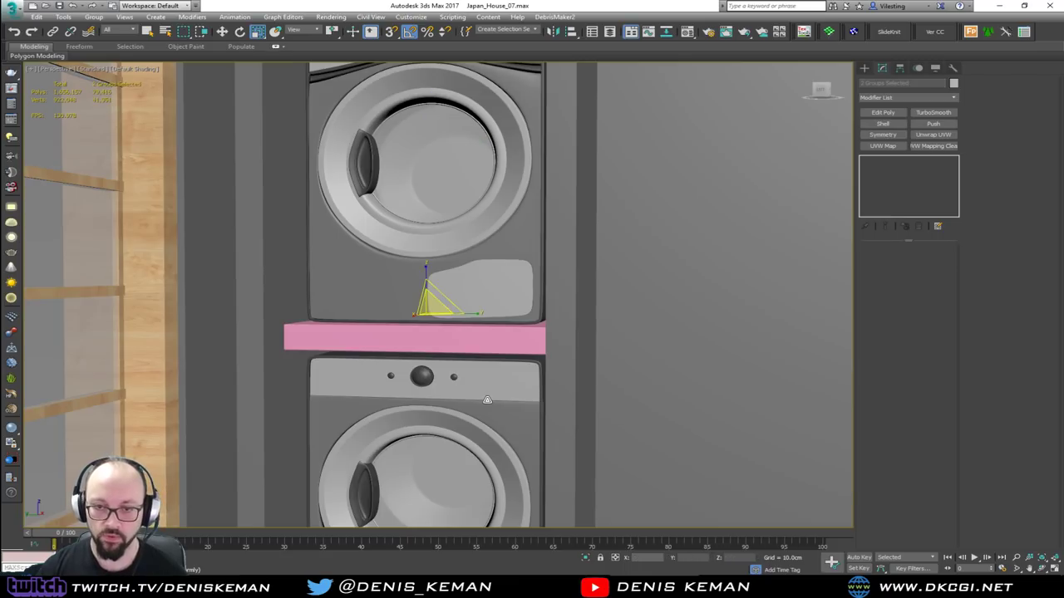
key("F4")
key("w")
left_click_drag(401, 317, 395, 312)
Check the pink slab's depth around both machines in wireframe and the whole stack in shaded view.
left_click(413, 336)
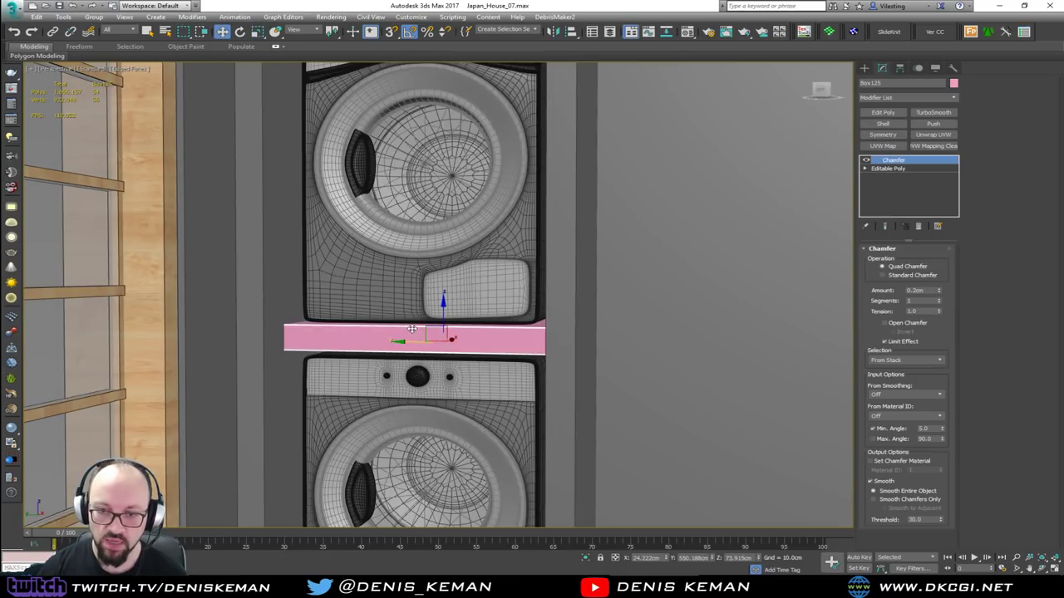
key("F3")
middle_click_drag(606, 336, 639, 284, "alt")
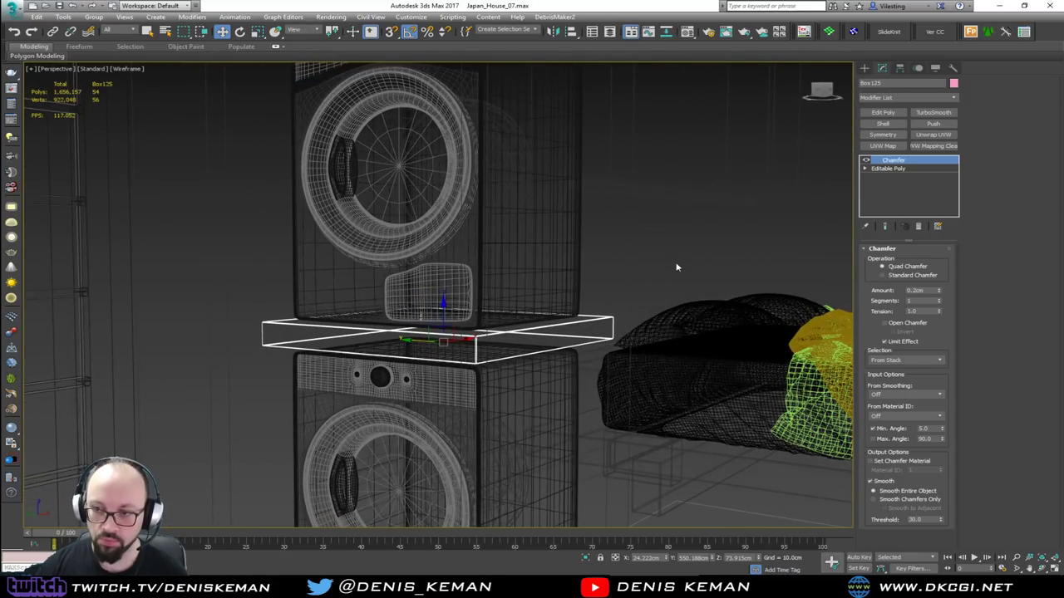
left_click(675, 269)
key("F3")
key("F4")
middle_click_drag(335, 231, 350, 354)
scroll(350, 354, "down", 2)
middle_click_drag(351, 288, 365, 315, "alt")
key("shift+z")
key("shift+z")
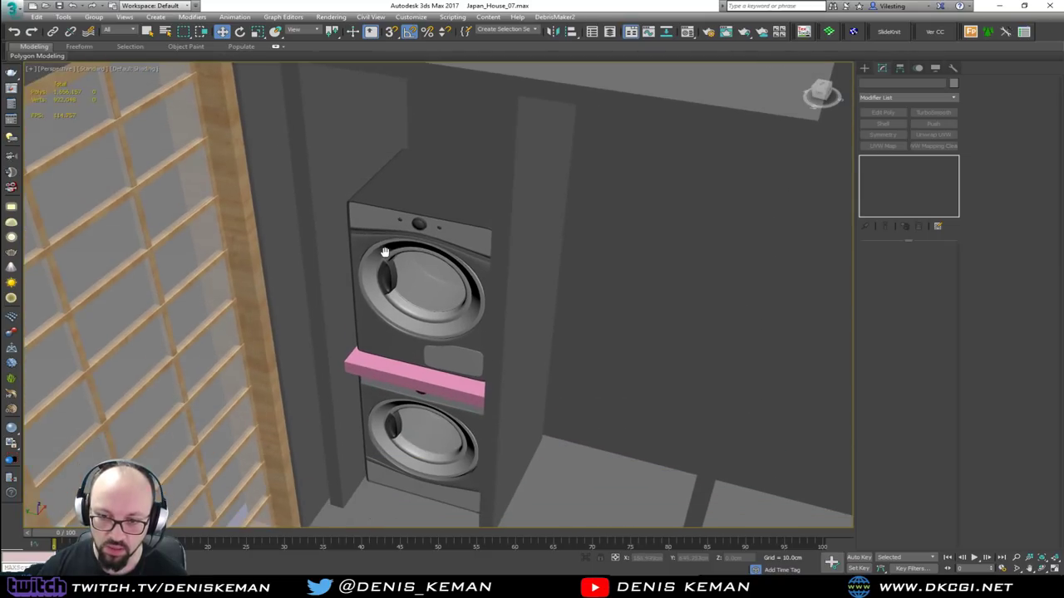
Examine the pink slab's proportions between the washer and dryer from close up and from a distance.
left_click(399, 355)
scroll(399, 356, "up", 6)
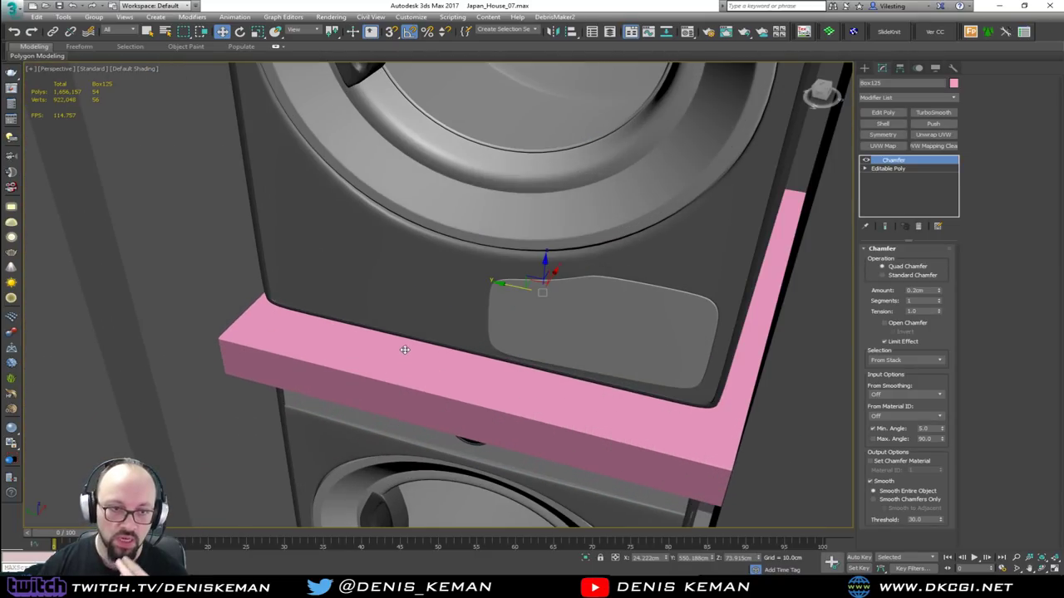
scroll(405, 350, "down", 6)
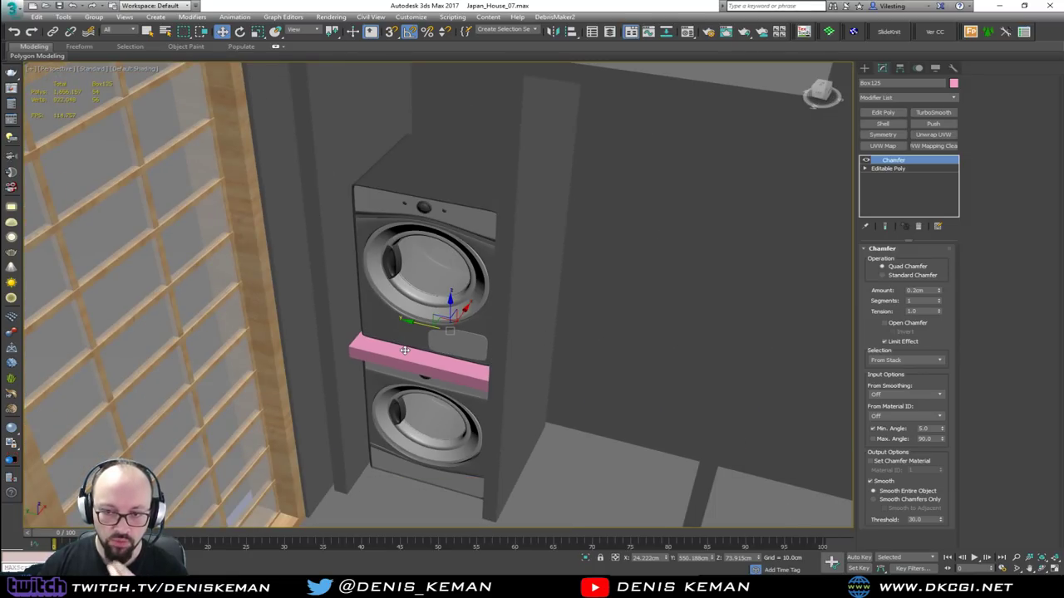
scroll(404, 350, "down", 6)
scroll(405, 350, "down", 4)
scroll(405, 350, "up", 10)
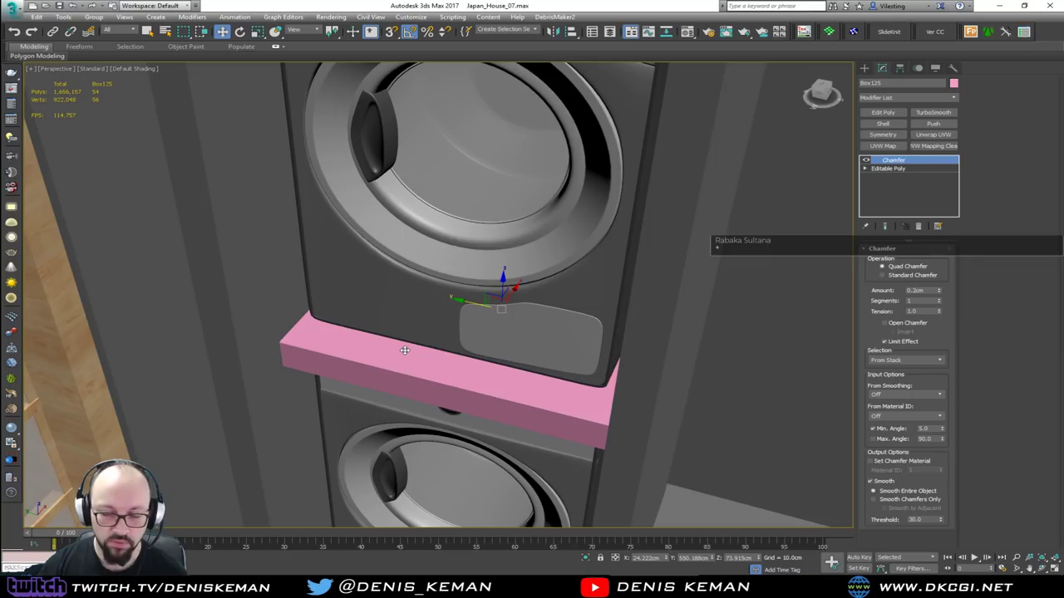
scroll(405, 350, "down", 6)
scroll(405, 350, "up", 10)
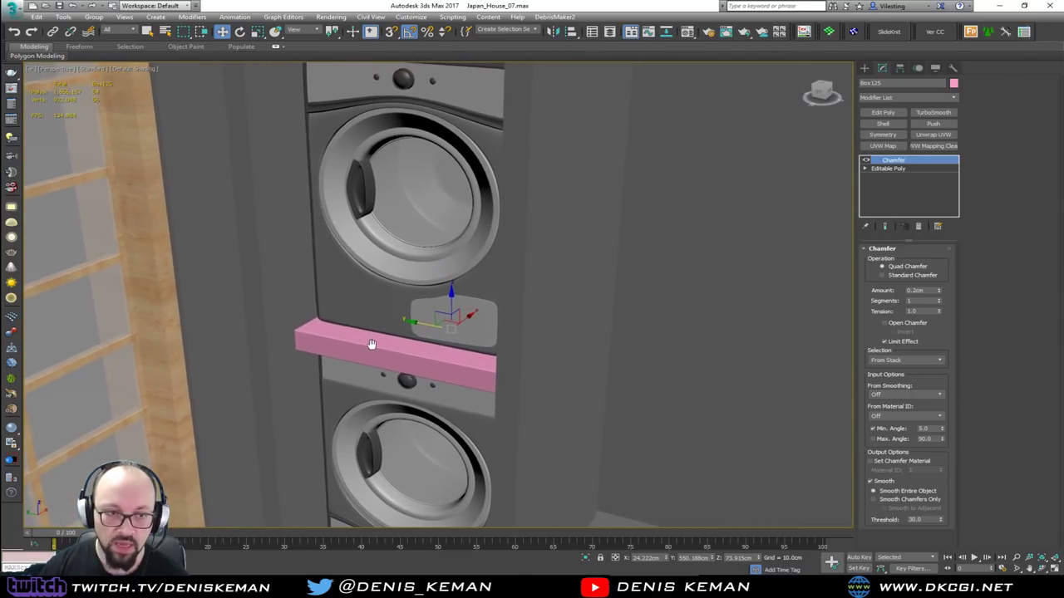
scroll(373, 344, "up", 3)
scroll(389, 341, "down", 3)
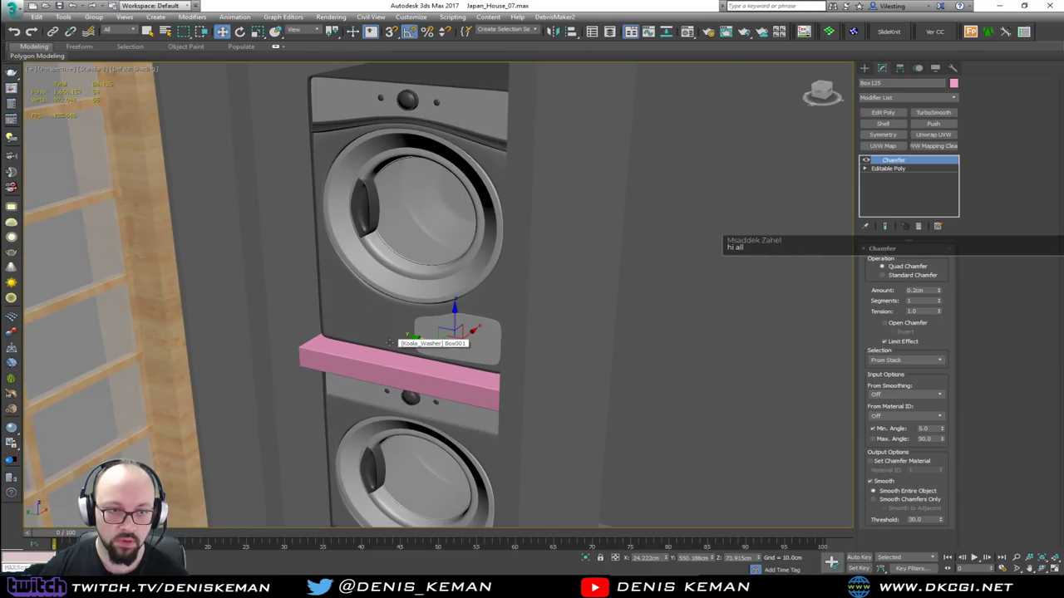
scroll(385, 350, "down", 4)
Add a Chamfer modifier with an amount of 0.3 cm to the vertical divider panel beside the machines.
middle_click_drag(359, 373, 430, 313, "alt")
scroll(419, 309, "up", 2)
left_click(418, 309)
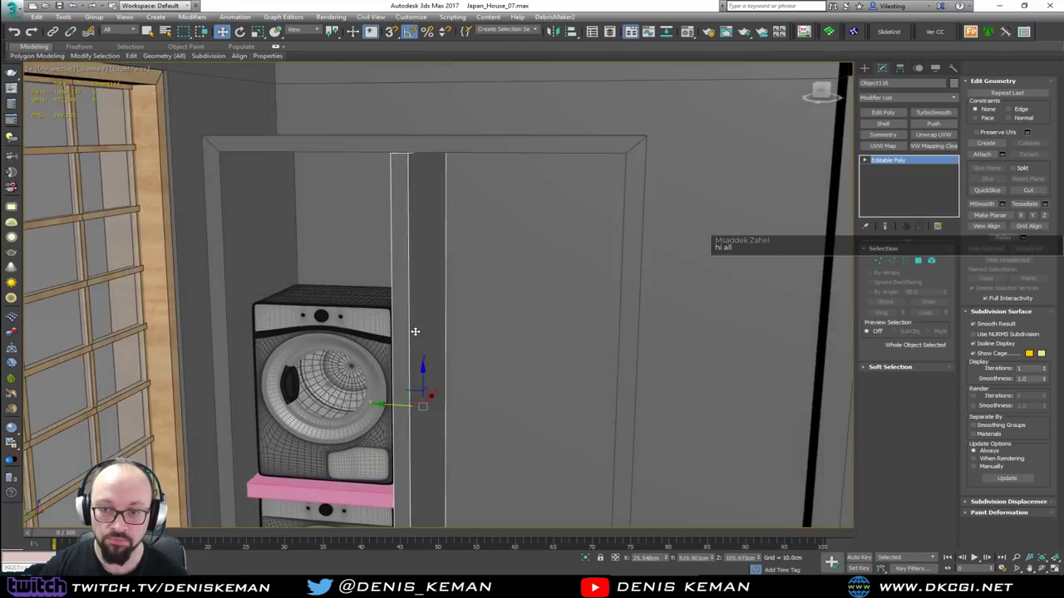
middle_click_drag(415, 331, 422, 313, "alt")
scroll(402, 326, "up", 2)
scroll(423, 314, "down", 1)
middle_click_drag(461, 267, 456, 243)
scroll(447, 288, "down", 4)
scroll(440, 291, "up", 3)
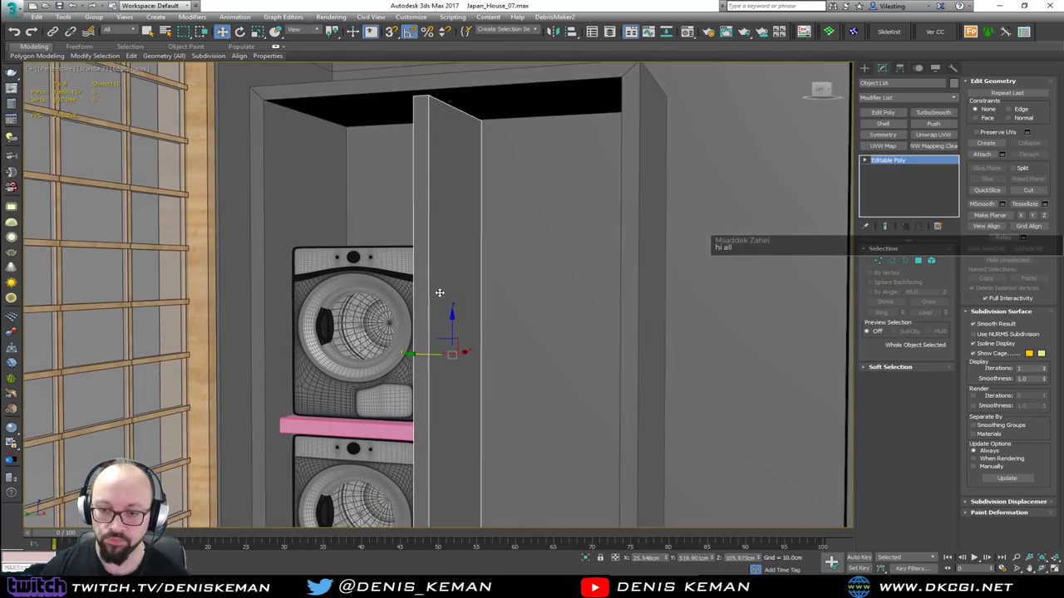
left_click(908, 96)
key("c")
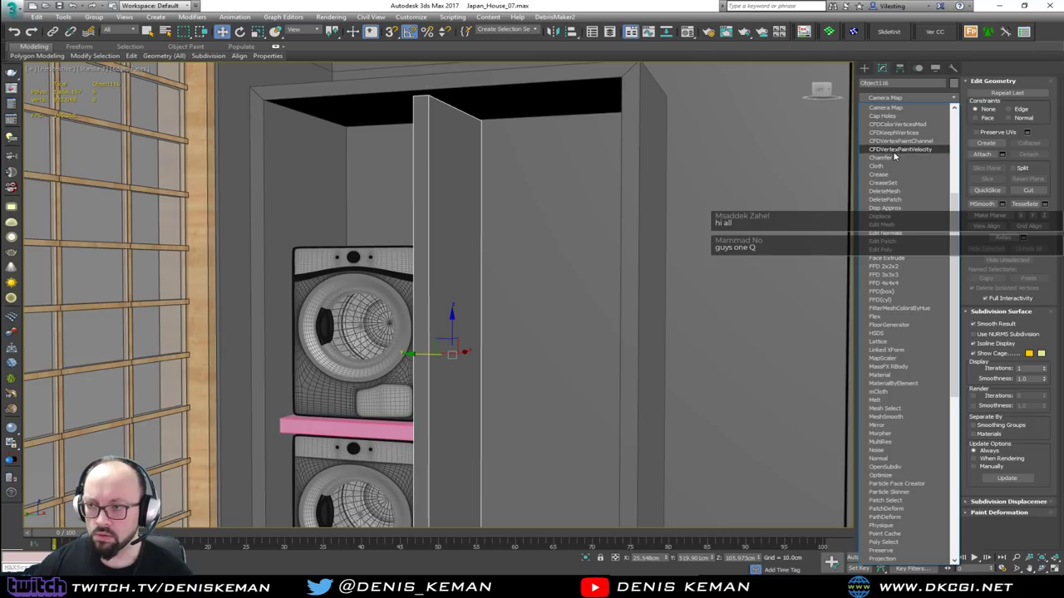
left_click(894, 158)
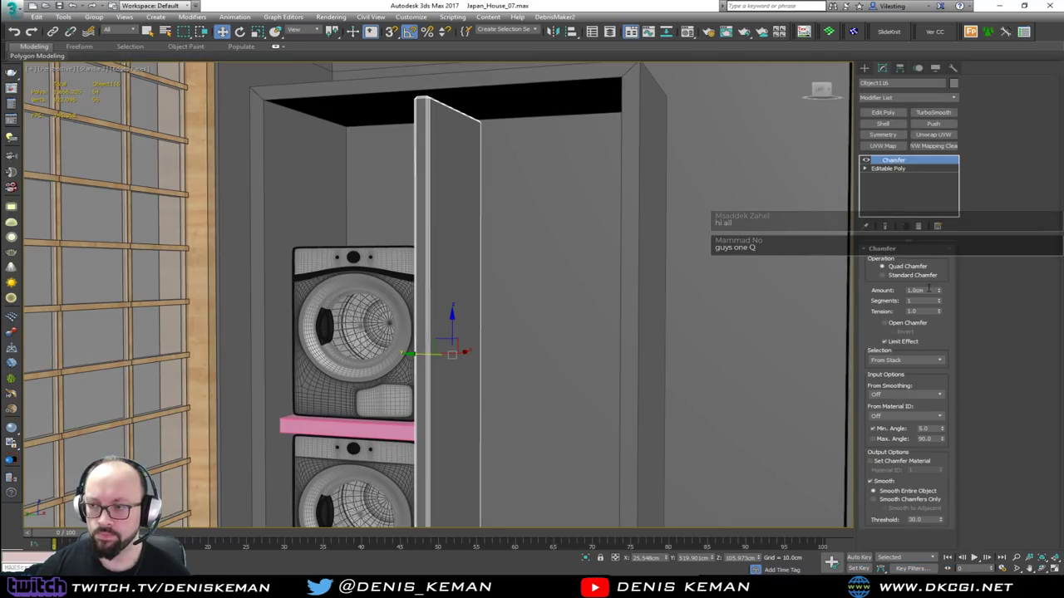
type("0.3")
key("Return")
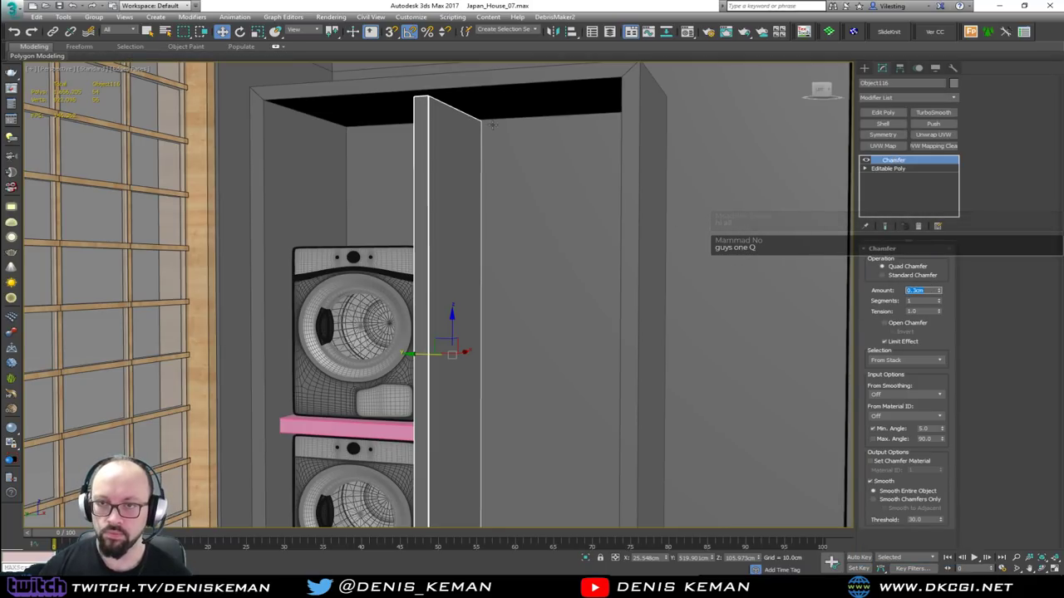
Add a Chamfer modifier with an amount of 0.3 cm to the outer cabinet frame around the niche.
left_click(499, 101)
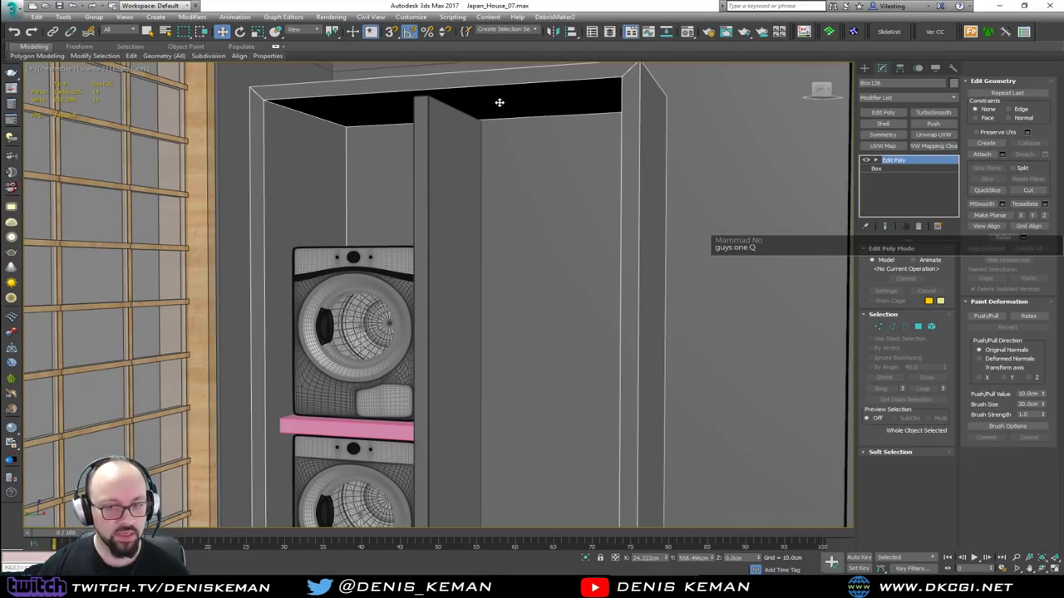
key("z")
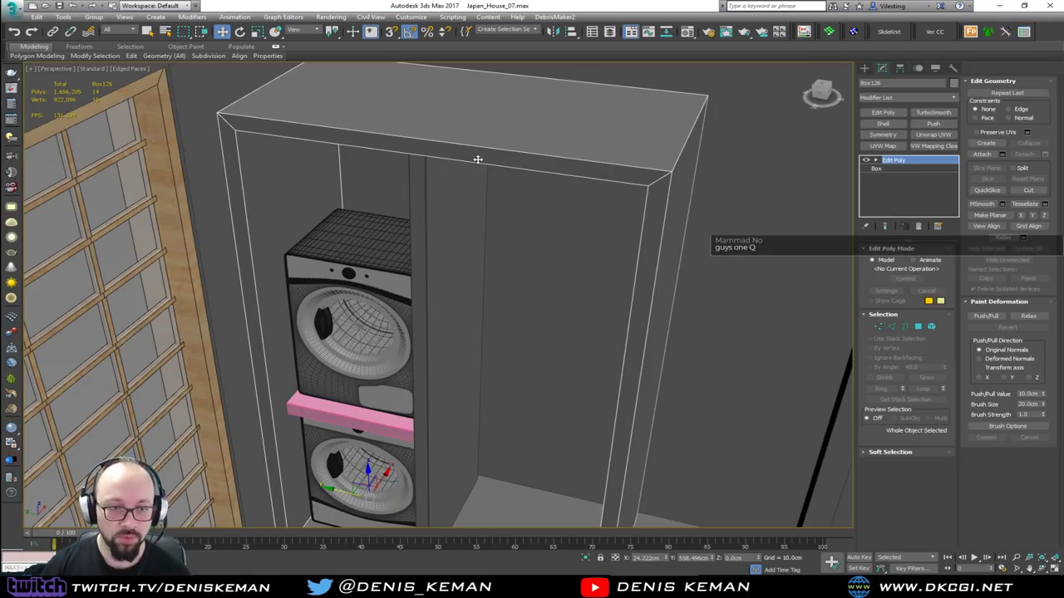
middle_click_drag(383, 157, 412, 213)
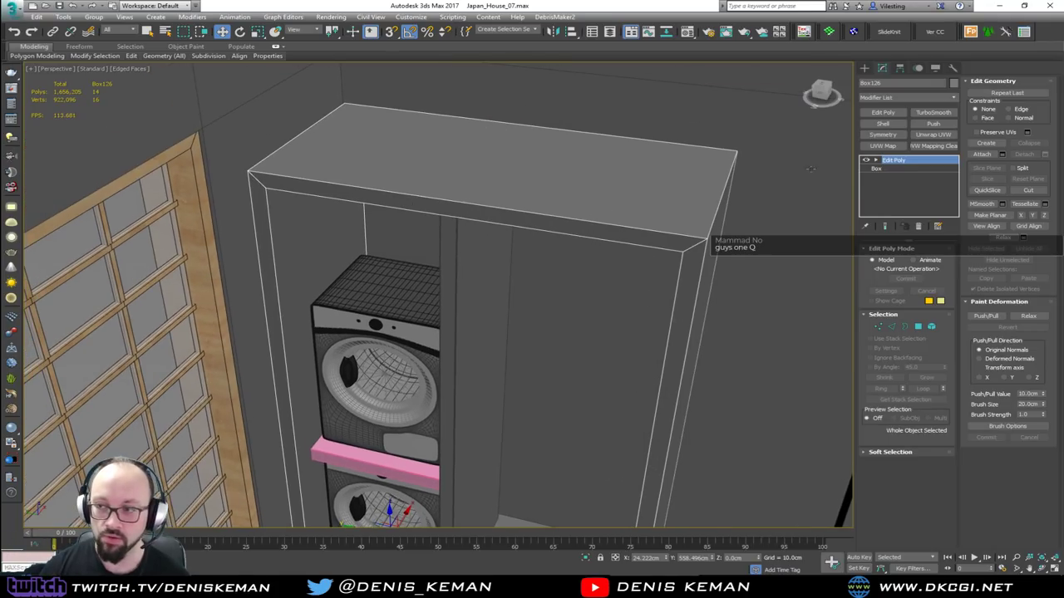
left_click(892, 98)
key("c")
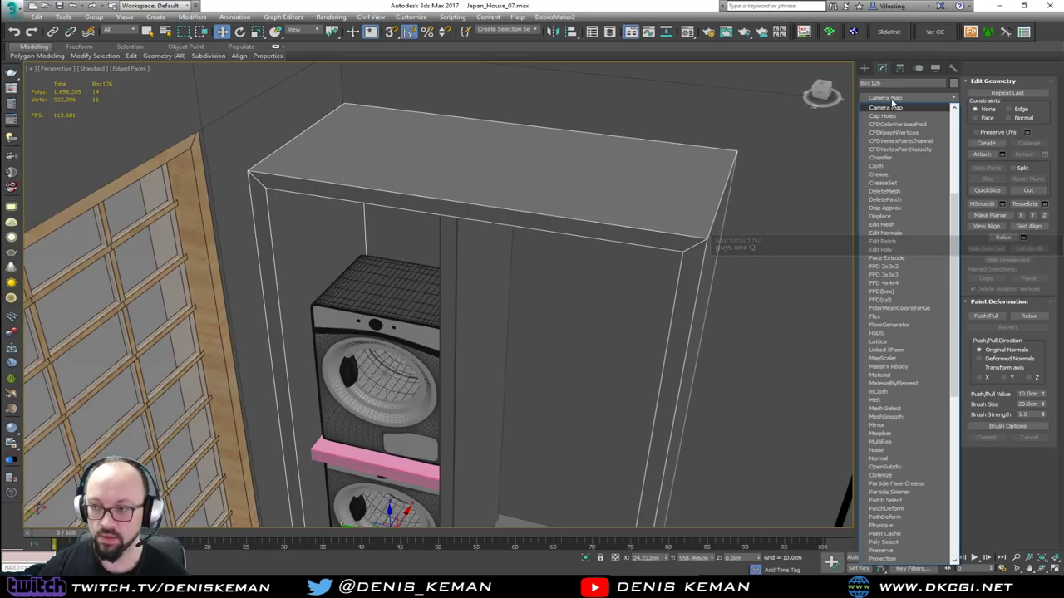
left_click(879, 157)
double_click(917, 290)
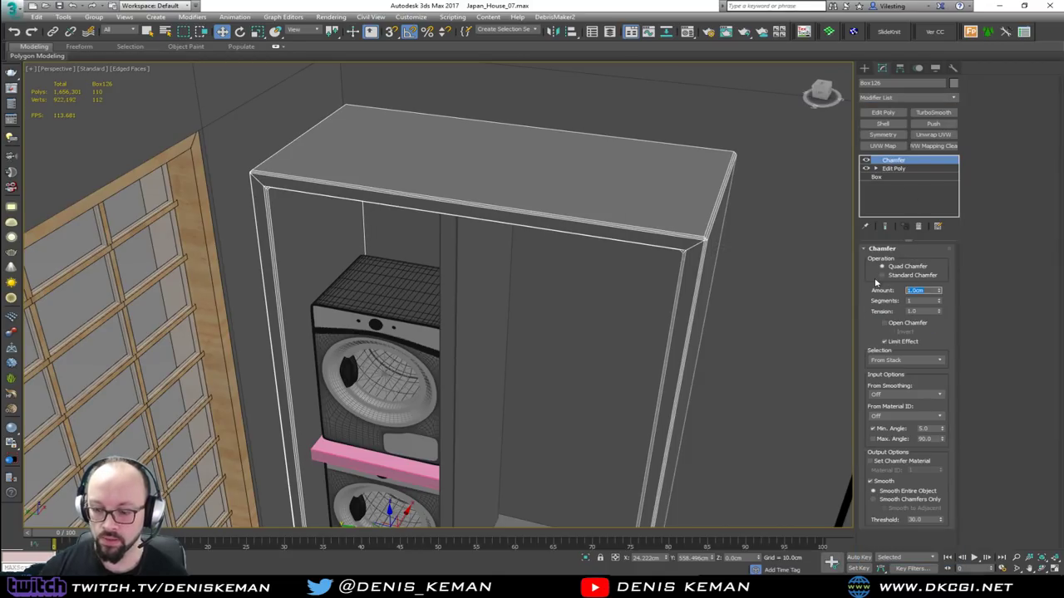
type("0.3")
key("Return")
Change the object color of the pink slab between the two machines to the dark grey custom color.
middle_click_drag(465, 298, 470, 235)
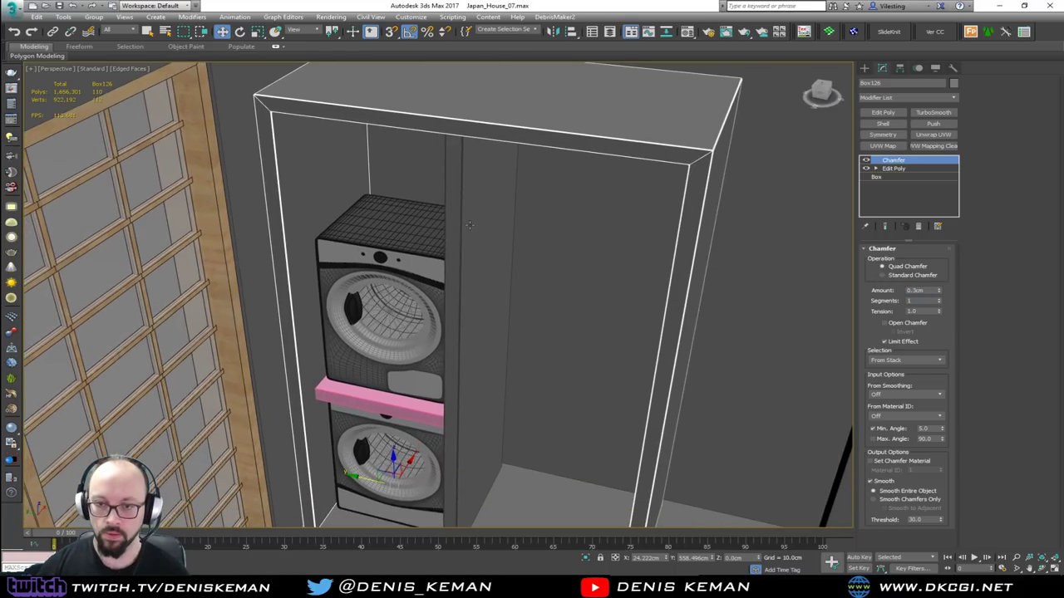
key("F4")
mouse_move(502, 300)
middle_mouse_down()
mouse_move(517, 264)
mouse_move(555, 249)
middle_mouse_up()
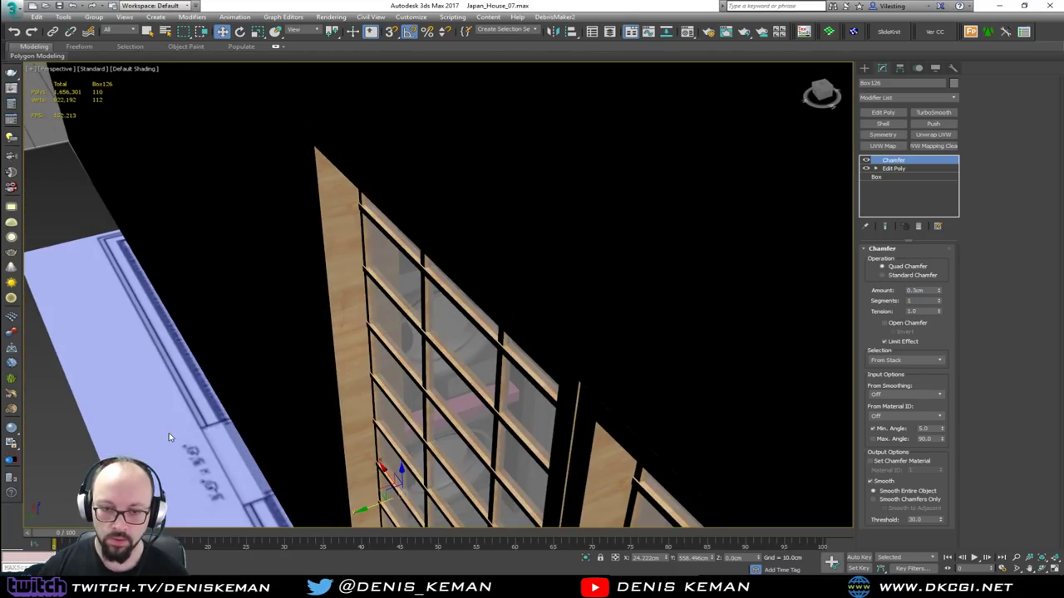
left_click(169, 433)
middle_click_drag(330, 356, 307, 348, "alt")
left_click(307, 347)
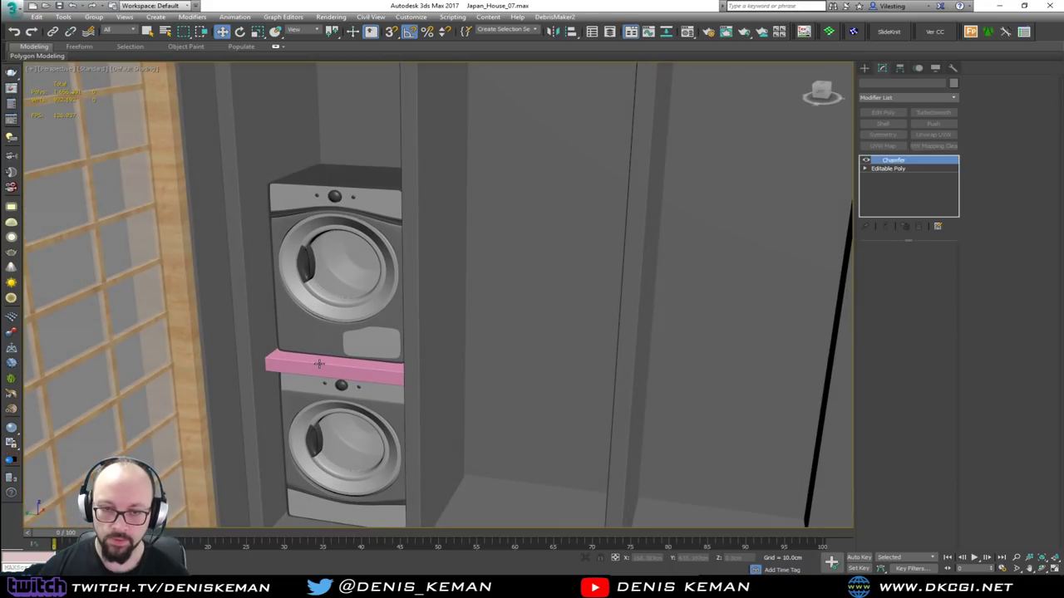
left_click(953, 84)
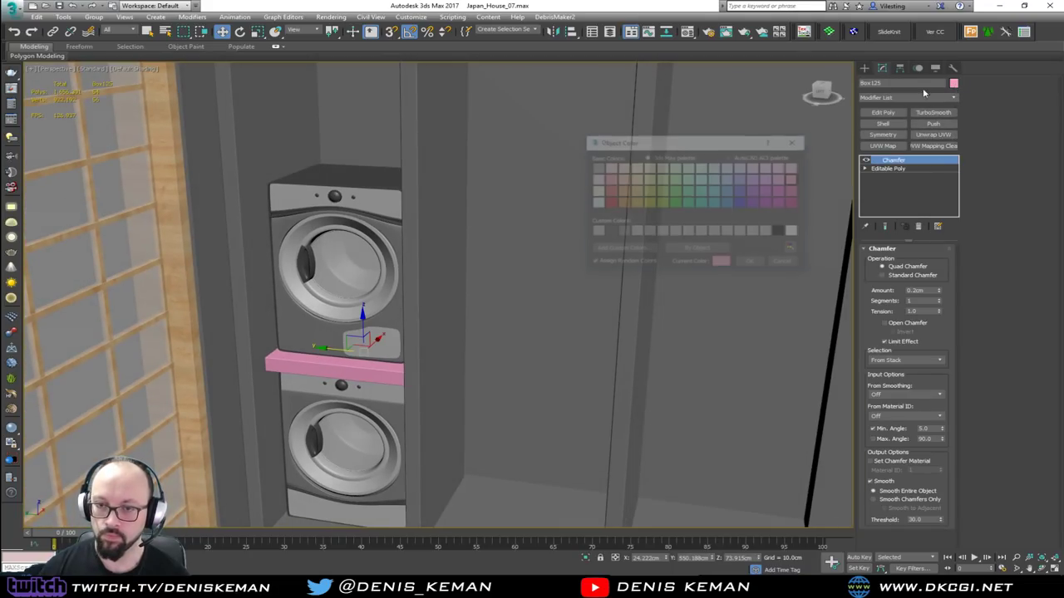
left_click(610, 232)
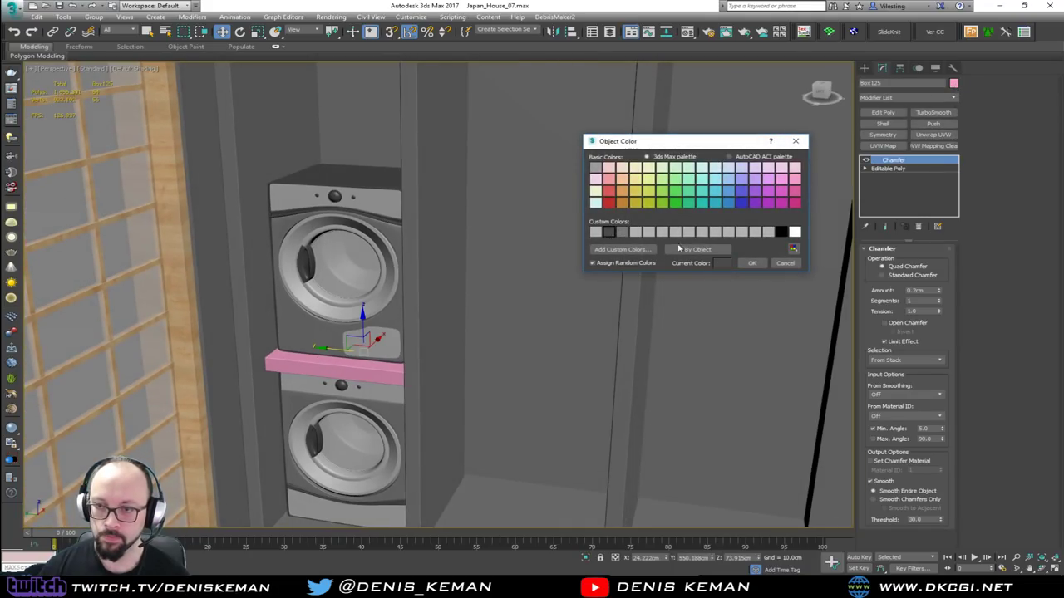
left_click(751, 263)
Make one independent copy of the dark slab, raised above the upper machine as a shelf.
middle_click_drag(403, 301, 423, 345)
scroll(456, 302, "down", 2)
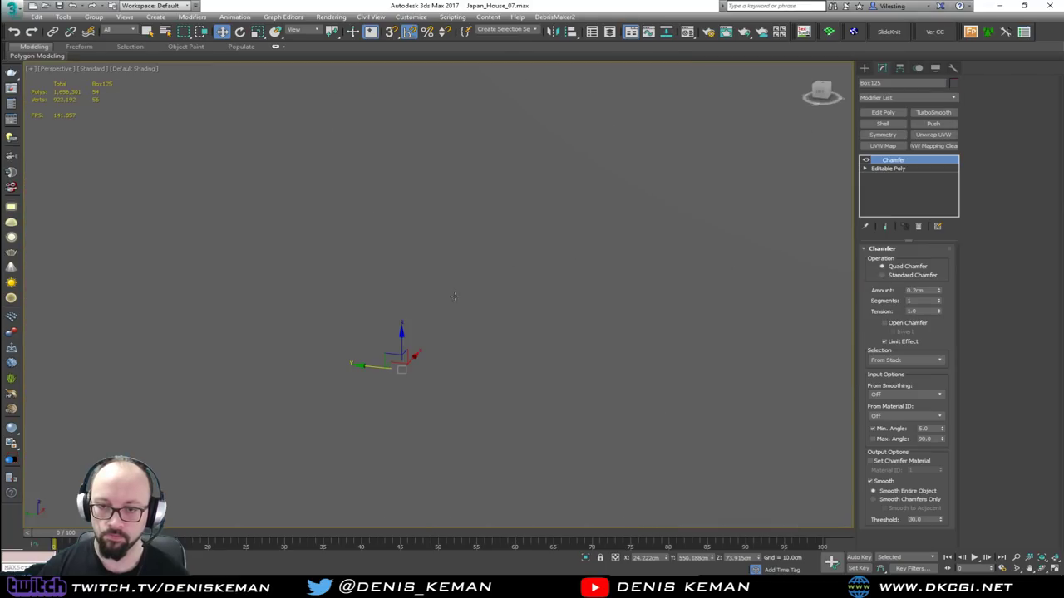
middle_click_drag(456, 302, 515, 357, "alt")
middle_click_drag(441, 426, 377, 387, "alt")
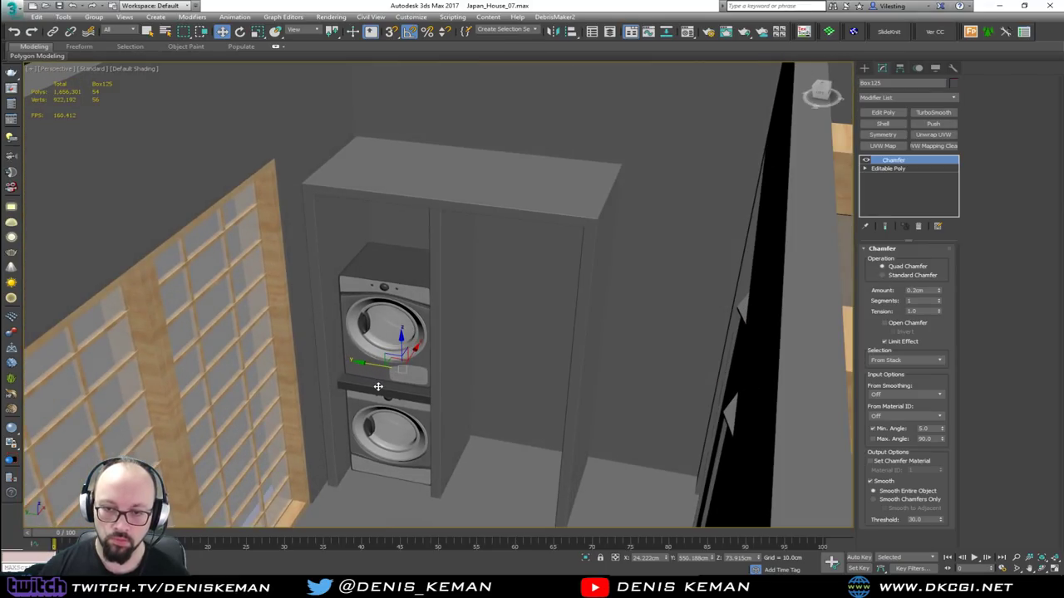
scroll(380, 381, "up", 4)
middle_click_drag(418, 297, 396, 392)
scroll(396, 393, "down", 5)
scroll(413, 322, "up", 3)
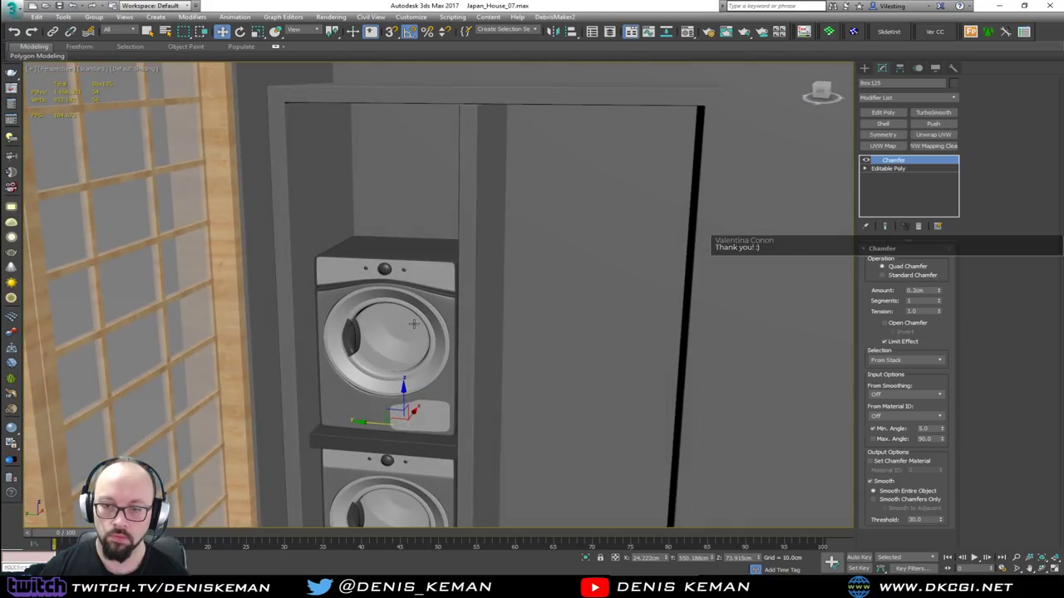
left_click_drag(404, 399, 410, 188, "shift")
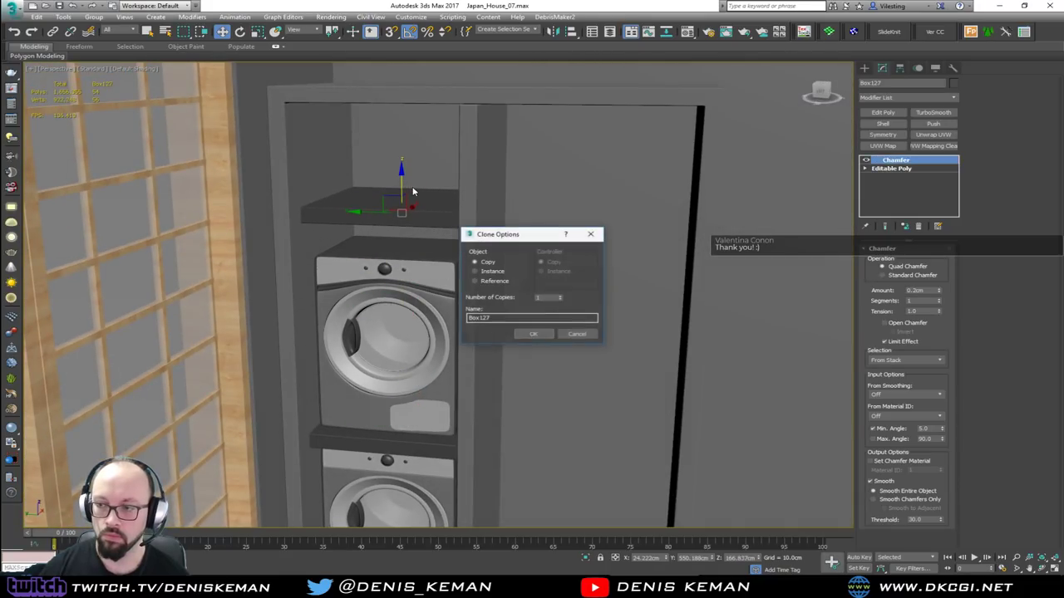
left_click(536, 332)
Scale the copied shelf down vertically so it is thinner than the slab between the machines.
key("r")
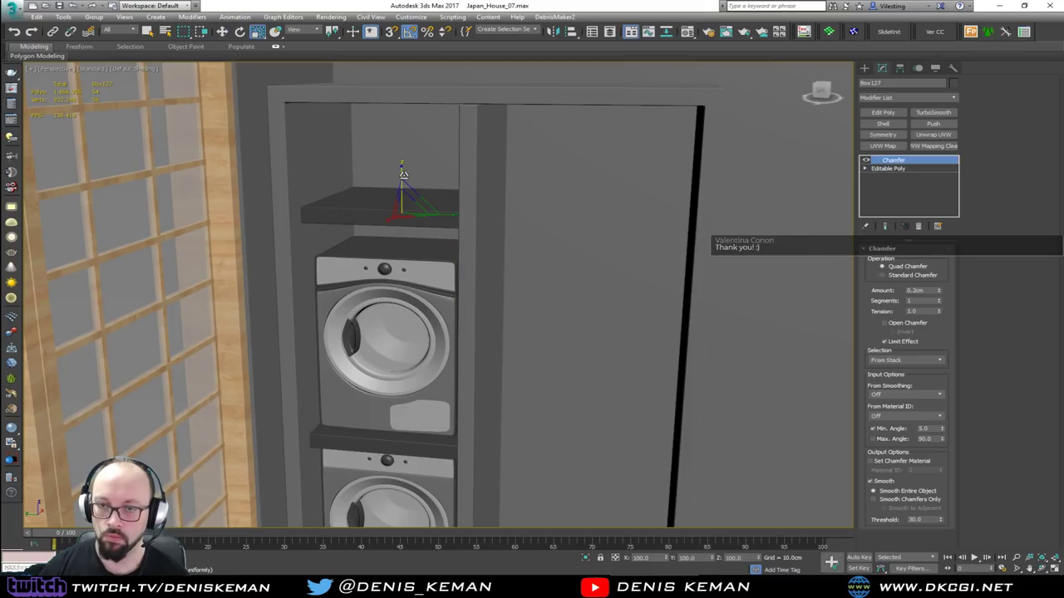
left_click_drag(398, 185, 398, 207)
key("z")
middle_click_drag(399, 216, 344, 254, "alt")
Copy the thin shelf sideways into the empty compartment beside the machines at the same height.
scroll(335, 213, "down", 2)
key("w")
mouse_move(293, 203)
left_mouse_down("shift")
mouse_move(314, 190)
mouse_move(430, 204)
mouse_move(418, 204)
left_mouse_up("shift")
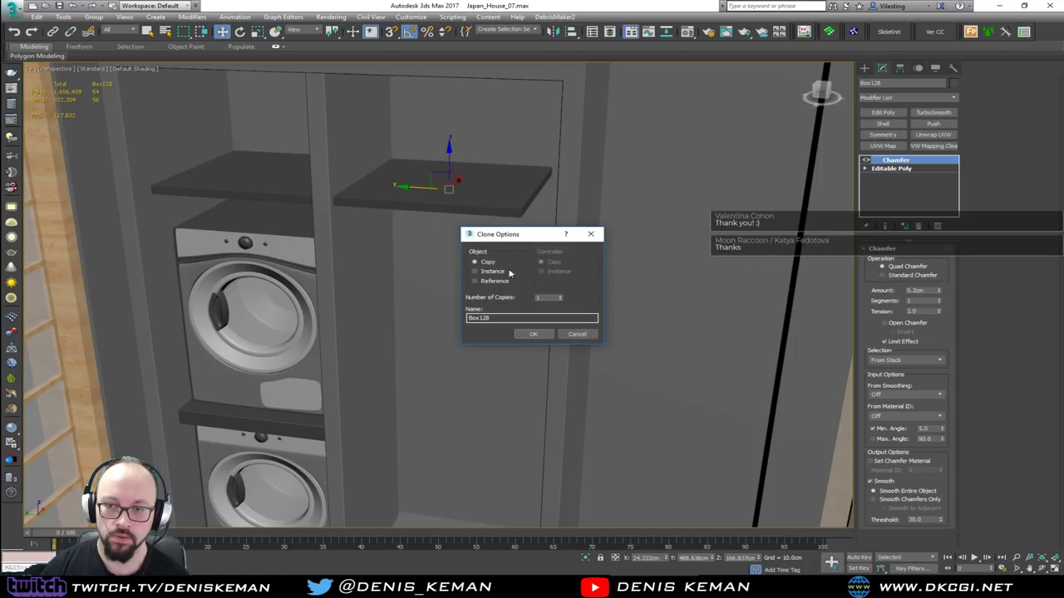
left_click(532, 333)
Move the outer end vertices of the copied shelf so it spans the compartment to the cabinet's side wall.
middle_click_drag(499, 223, 476, 215, "alt")
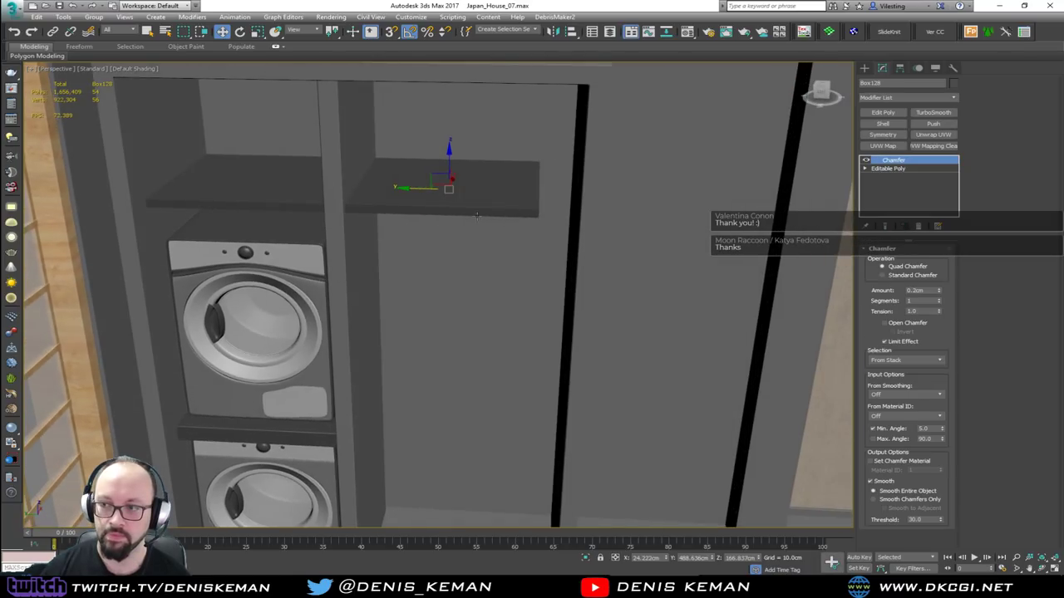
left_click(885, 169)
key("1")
key("F3")
left_click_drag(620, 151, 512, 250)
key("F3")
left_click_drag(523, 189, 595, 193)
left_click(879, 261)
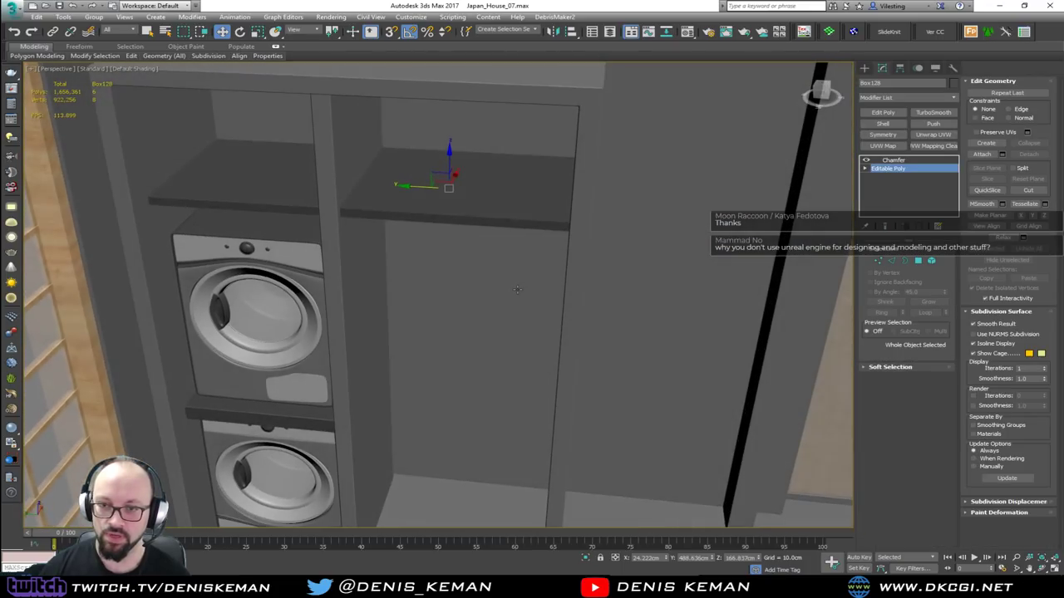
Copy the wide shelf downward three times at equal spacing within the empty compartment.
mouse_move(456, 165)
left_mouse_down("shift")
mouse_move(447, 172)
mouse_move(444, 276)
left_mouse_up("shift")
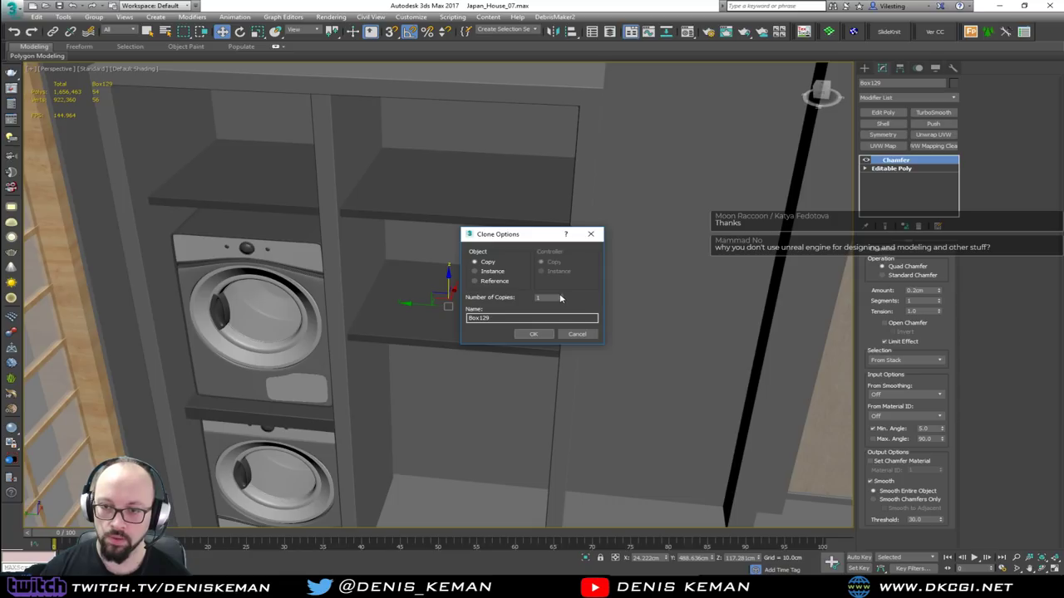
left_click(543, 335)
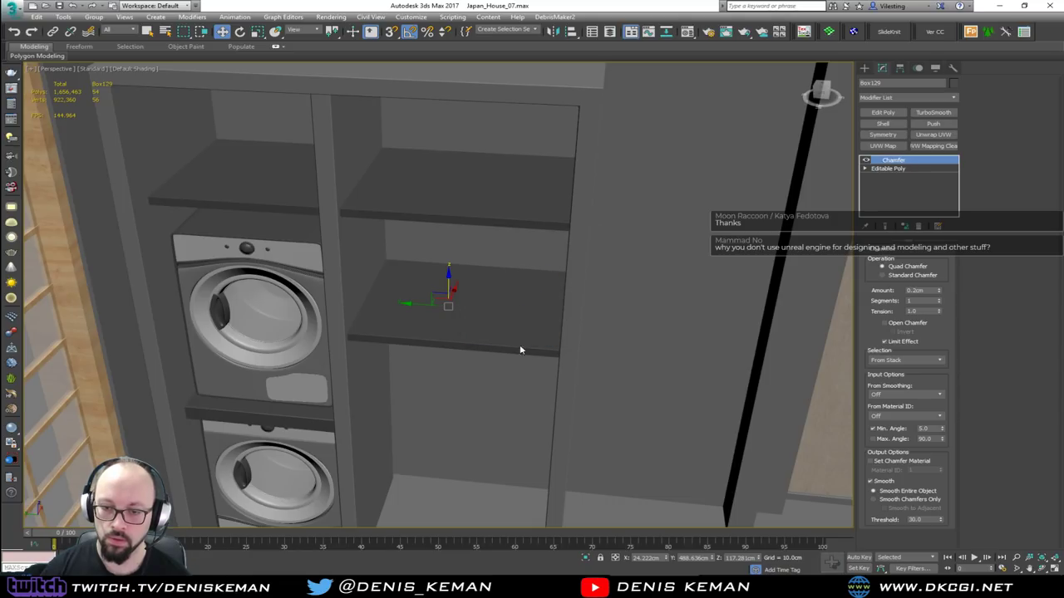
Examine the shelves and machines inside the cabinet from several angles, in shaded and wireframe display.
mouse_move(463, 394)
middle_mouse_down()
mouse_move(508, 207)
mouse_move(459, 338)
middle_mouse_up()
scroll(363, 333, "down", 3)
mouse_move(356, 193)
middle_mouse_down()
mouse_move(363, 333)
mouse_move(289, 285)
mouse_move(419, 324)
mouse_move(449, 216)
mouse_move(420, 307)
mouse_move(441, 251)
middle_mouse_up()
key("F3")
left_click(280, 264)
key("F3")
key("F4")
scroll(449, 229, "up", 3)
key("F4")
key("shift+z")
key("shift+z")
key("shift+z")
key("shift+z")
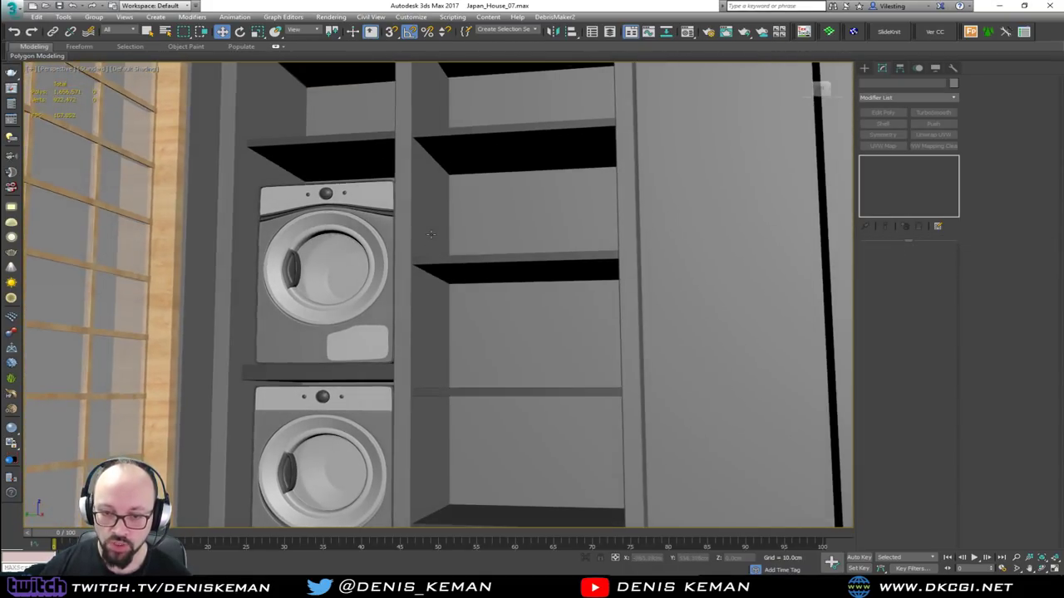
key("shift+z")
key("shift+z")
key("shift+z")
key("shift+z")
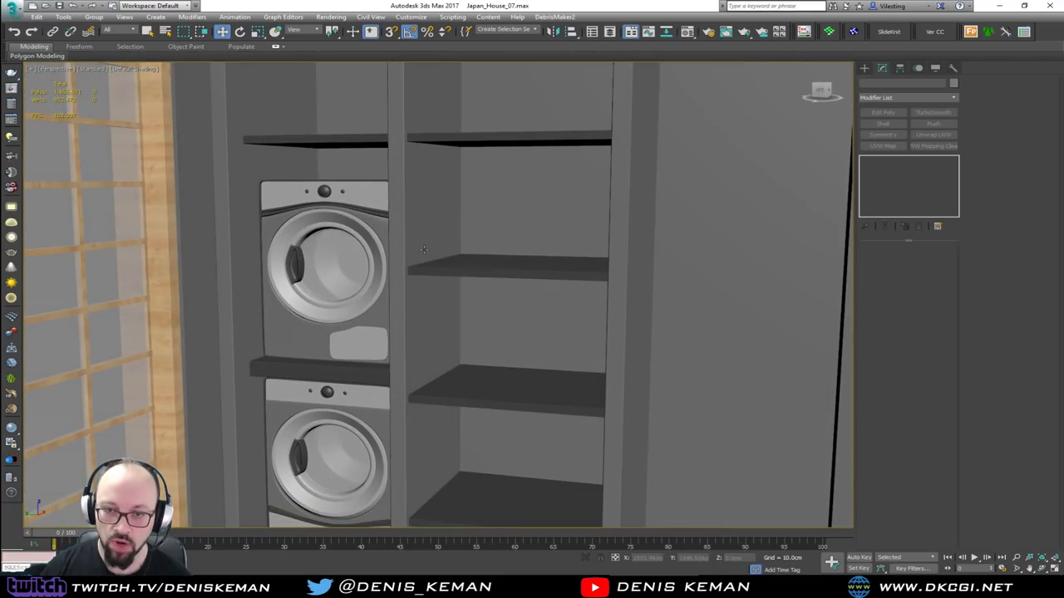
key("shift+z")
key("shift+z")
key("shift+z")
key("shift+z")
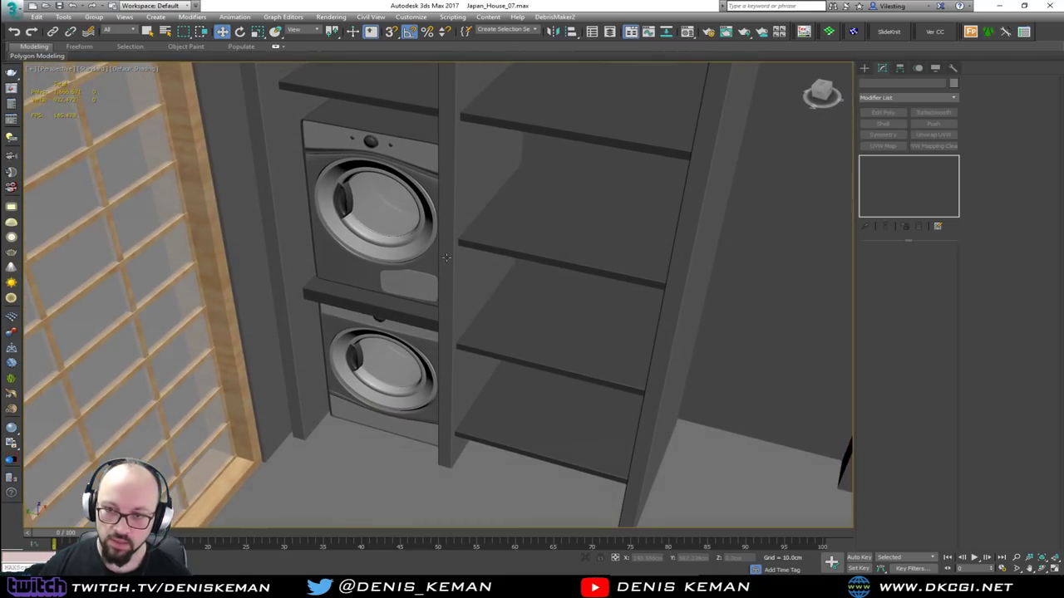
Examine how the finished cabinet sits in the room next to the sliding lattice screens.
key("shift+z")
key("shift+z")
key("shift+z")
key("shift+z")
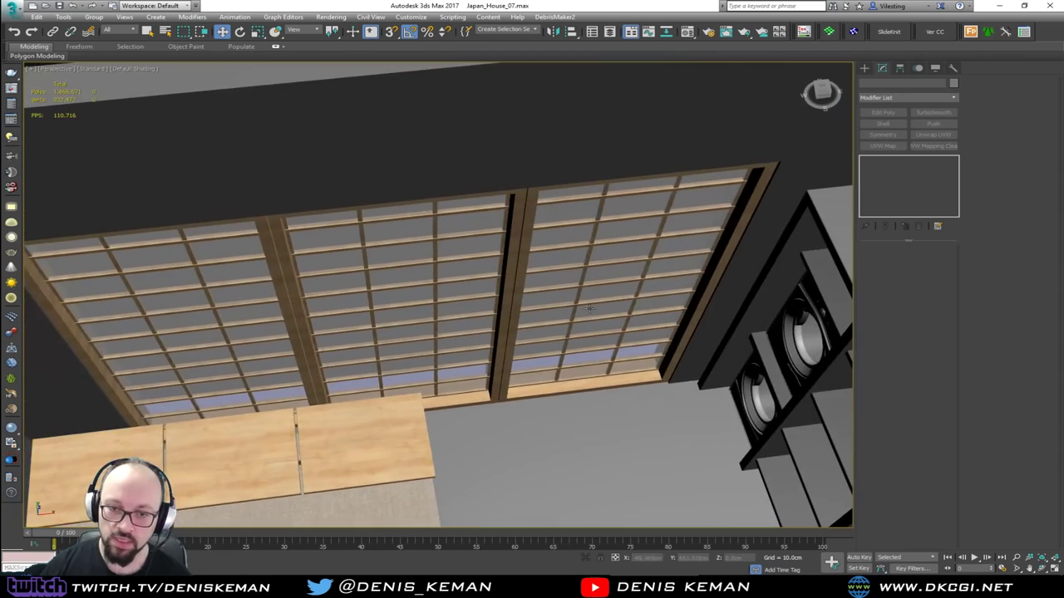
key("shift+z")
key("shift+z")
key("shift+z")
key("shift+z")
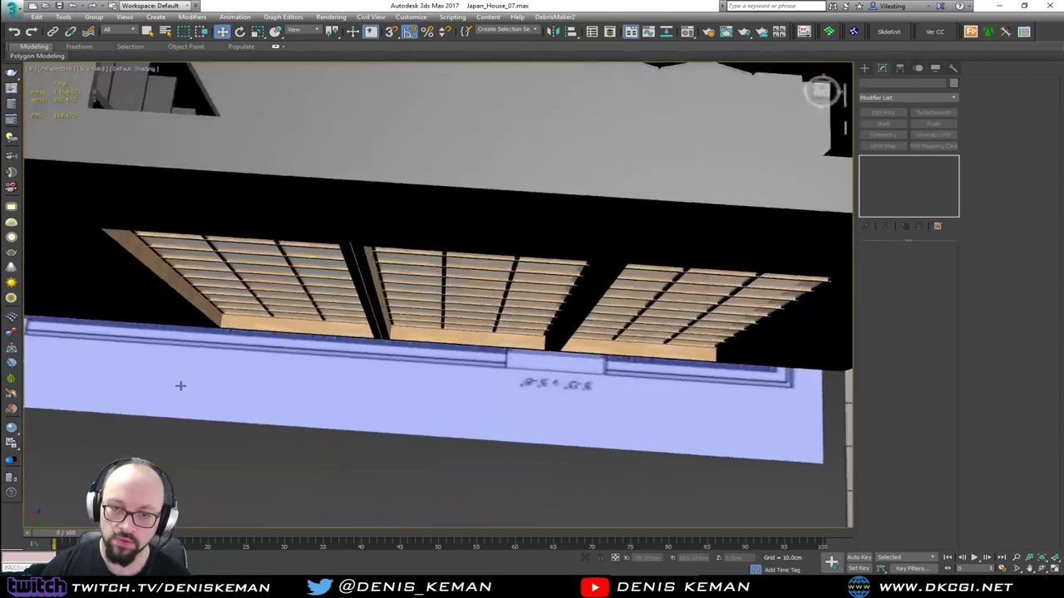
key("shift+z")
key("shift+z")
key("shift+z")
key("shift+z")
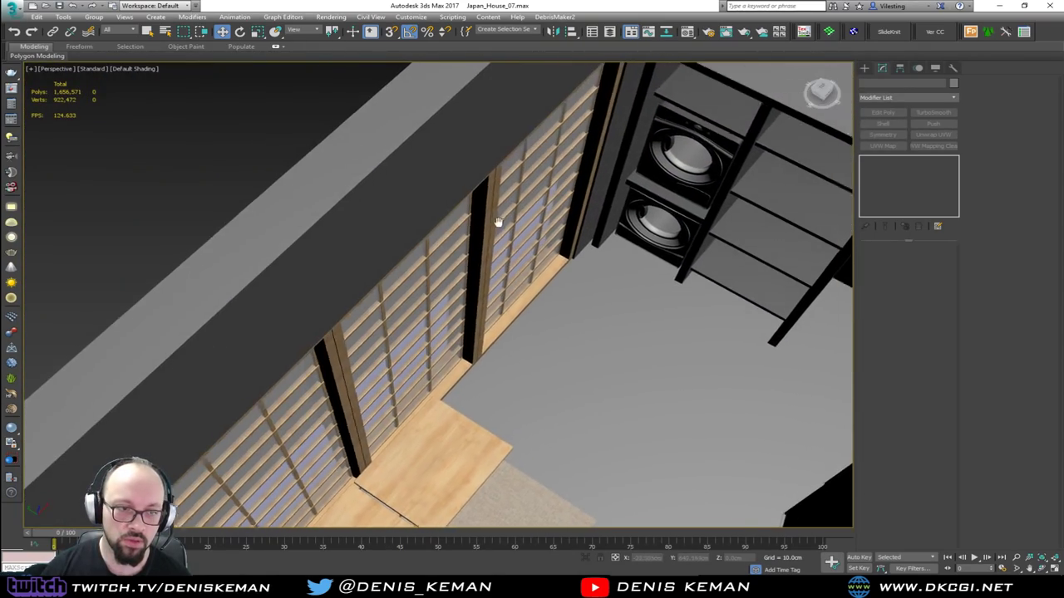
key("shift+z")
key("shift+z")
key("shift+z")
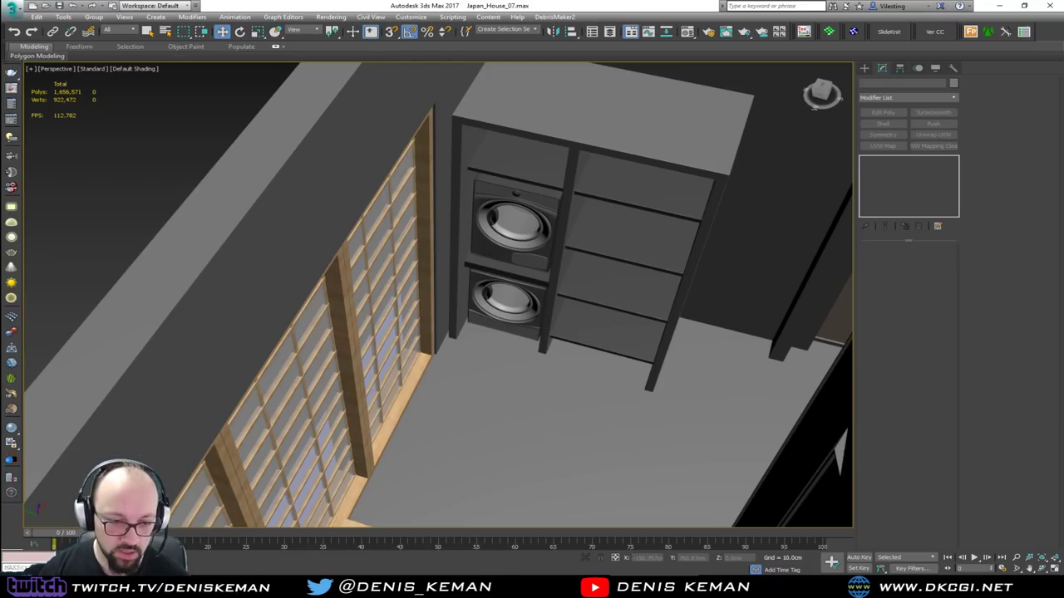
Switch to the Epic Games Launcher, open the Japanese_house project in Unreal Engine 4.21 and return to 3ds Max.
key("alt+Tab")
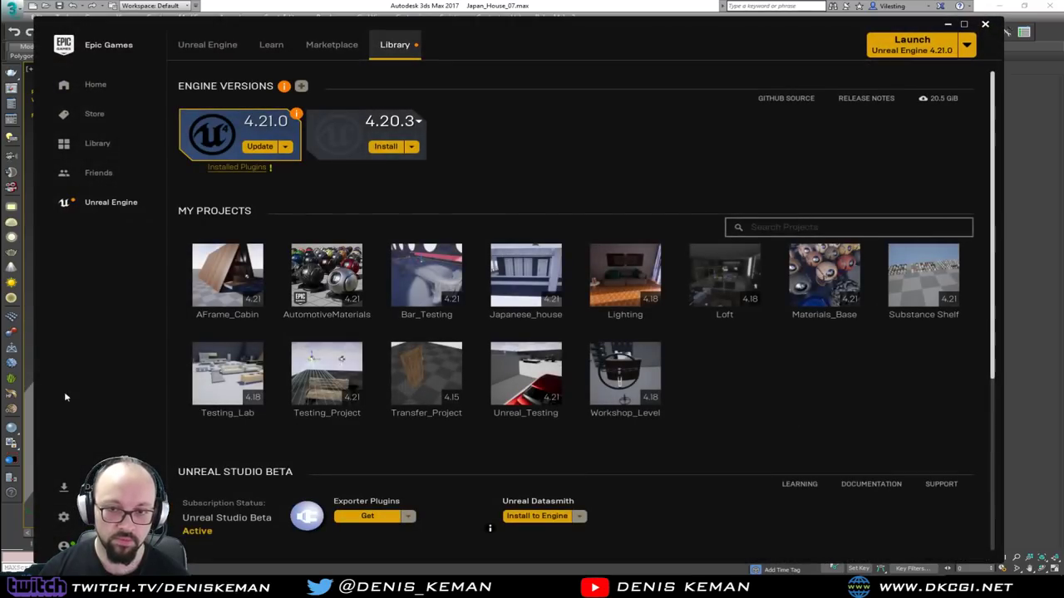
double_click(536, 276)
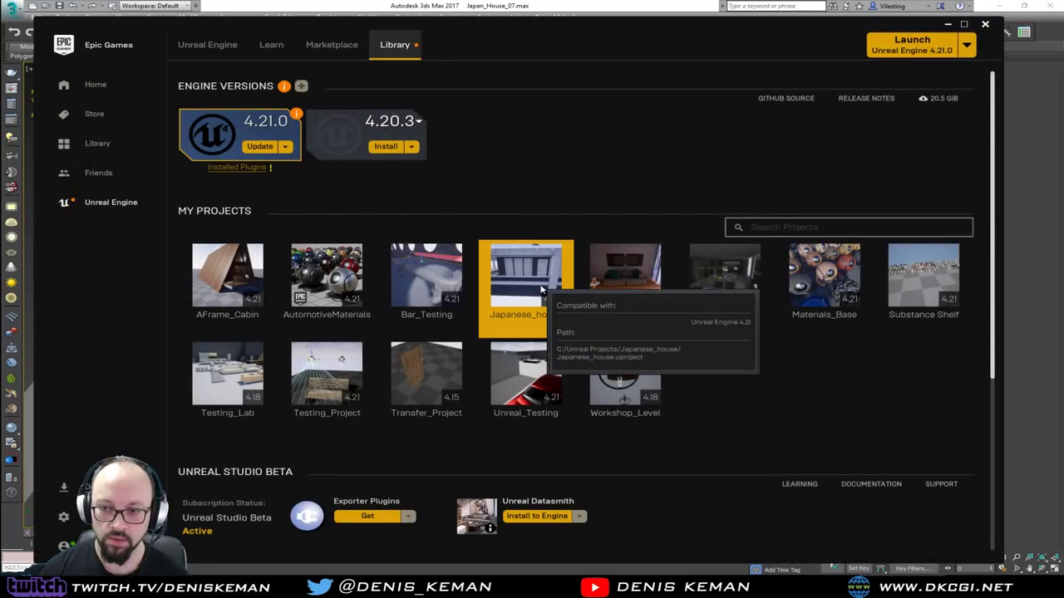
left_click(950, 26)
right_click(506, 322)
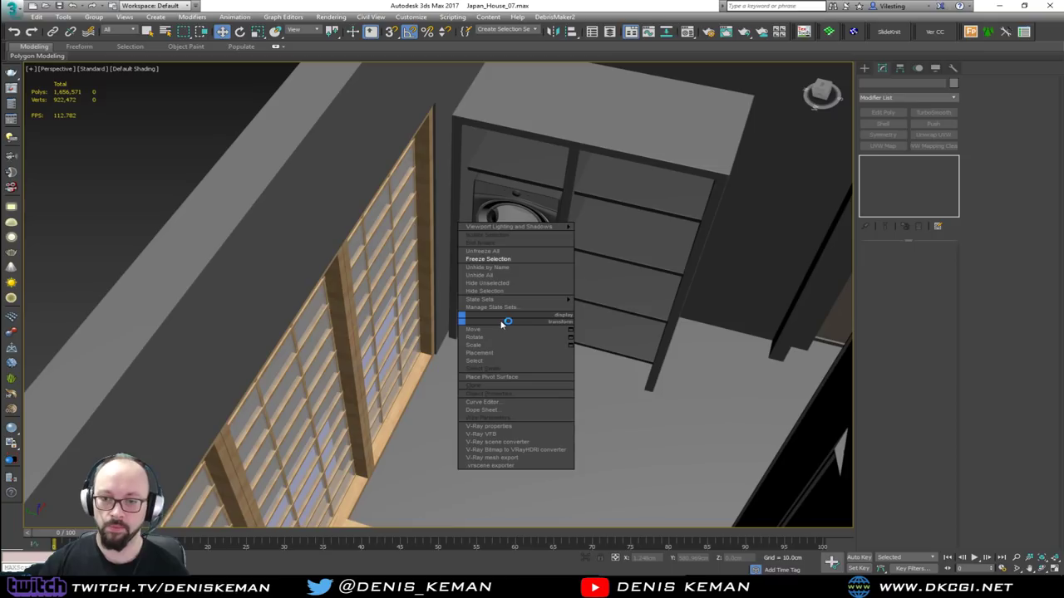
Examine the laundry room and the stacked washer and dryer, zoomed out and up close, with edged faces displayed.
scroll(416, 237, "down", 5)
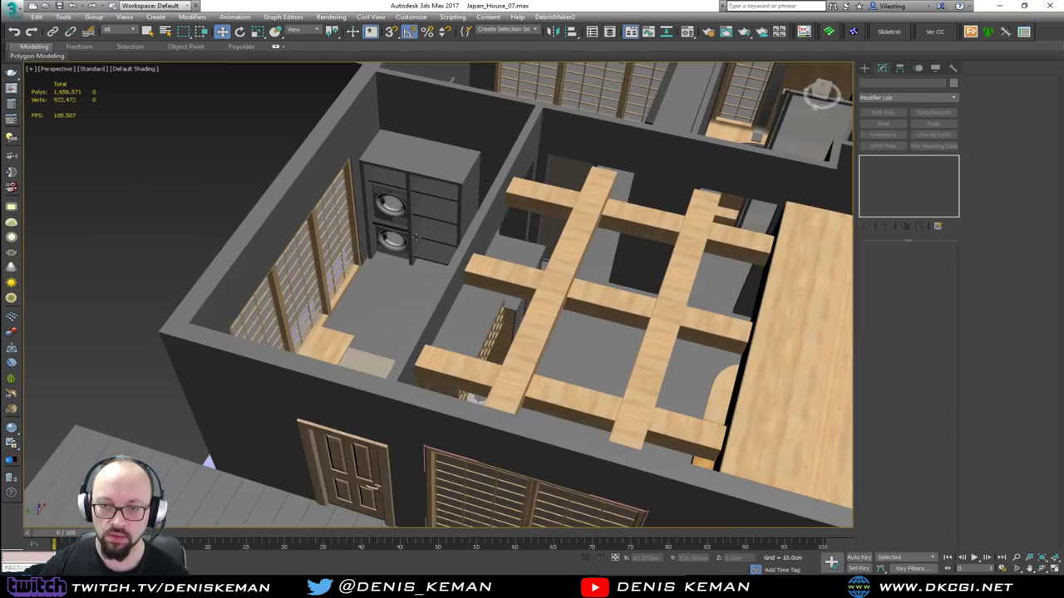
middle_click_drag(412, 212, 389, 314)
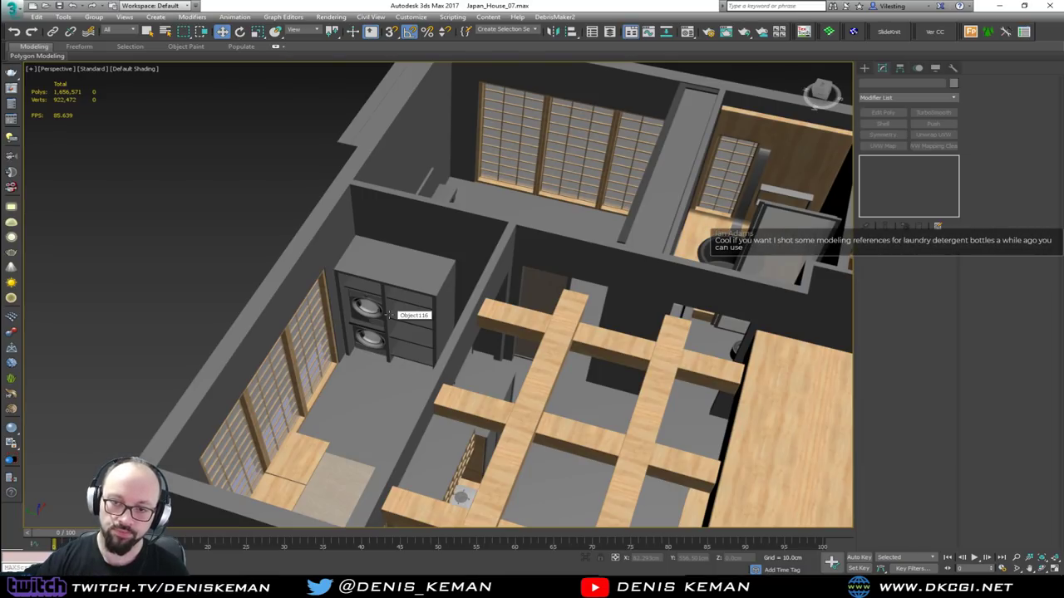
mouse_move(487, 288)
middle_mouse_down()
mouse_move(499, 268)
mouse_move(496, 282)
mouse_move(503, 276)
middle_mouse_up()
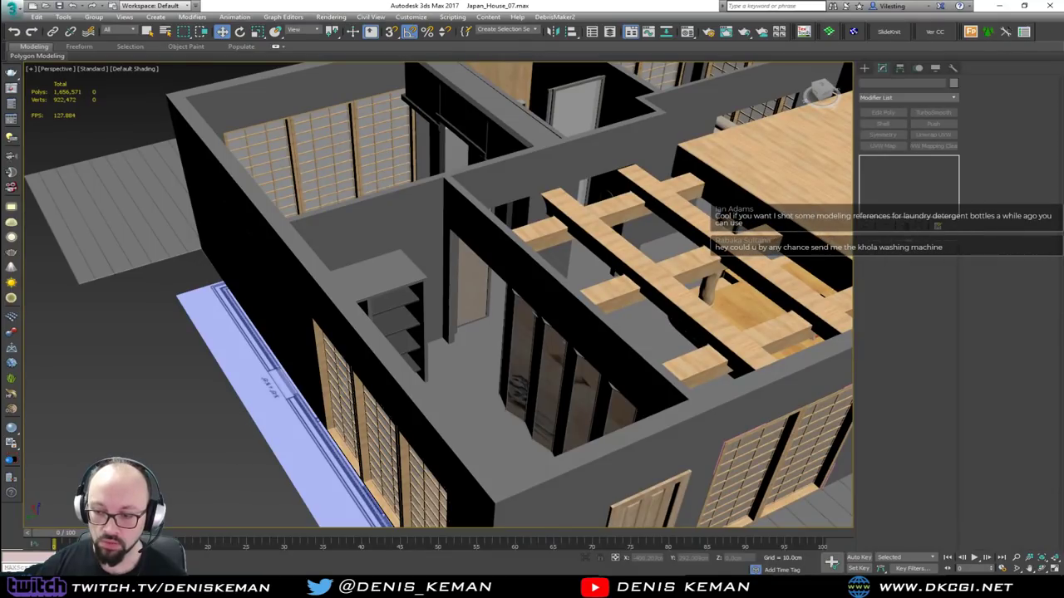
mouse_move(902, 587)
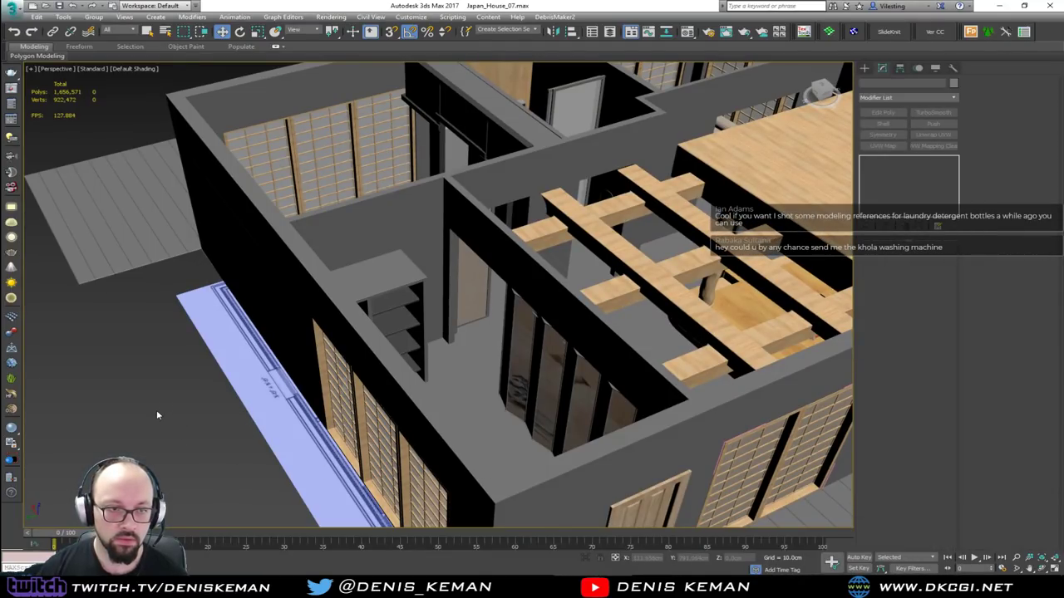
middle_click_drag(367, 308, 291, 323, "alt")
scroll(355, 333, "up", 3)
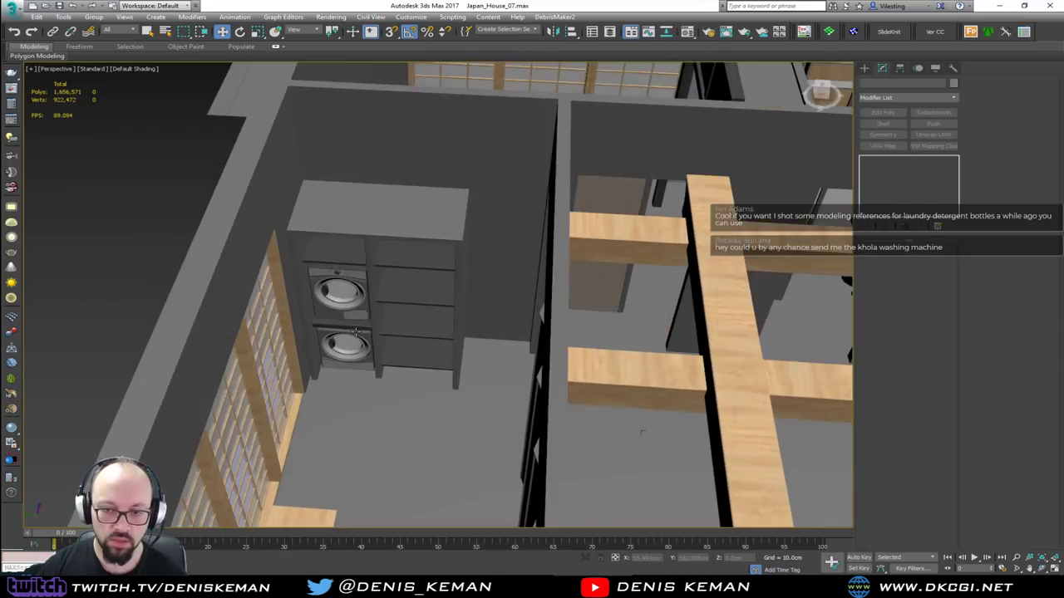
scroll(356, 332, "up", 5)
key("F4")
mouse_move(356, 332)
middle_mouse_down("alt")
mouse_move(349, 350)
mouse_move(374, 252)
middle_mouse_up("alt")
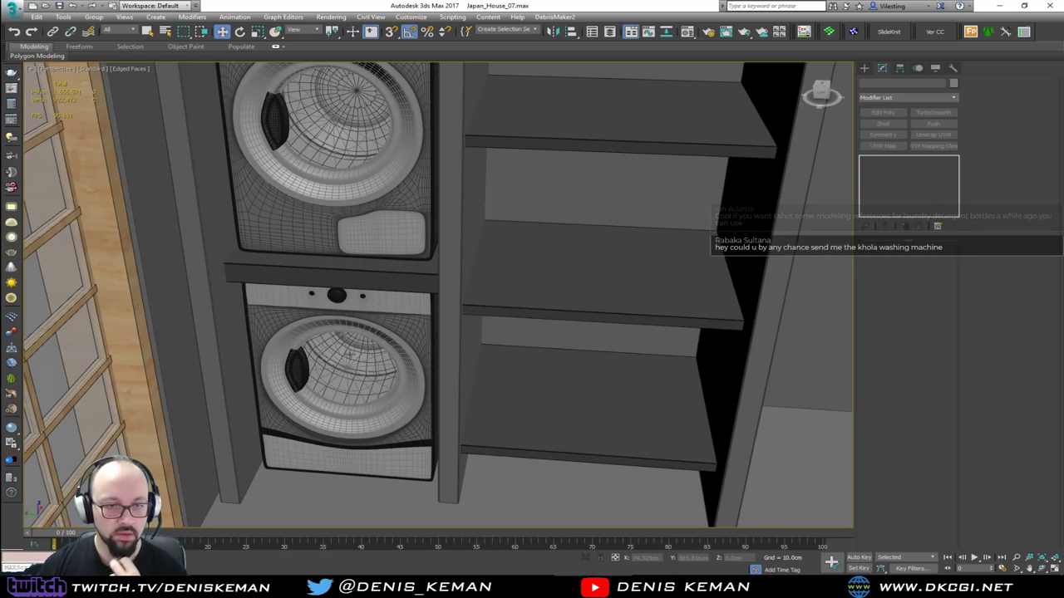
middle_click_drag(378, 273, 379, 353)
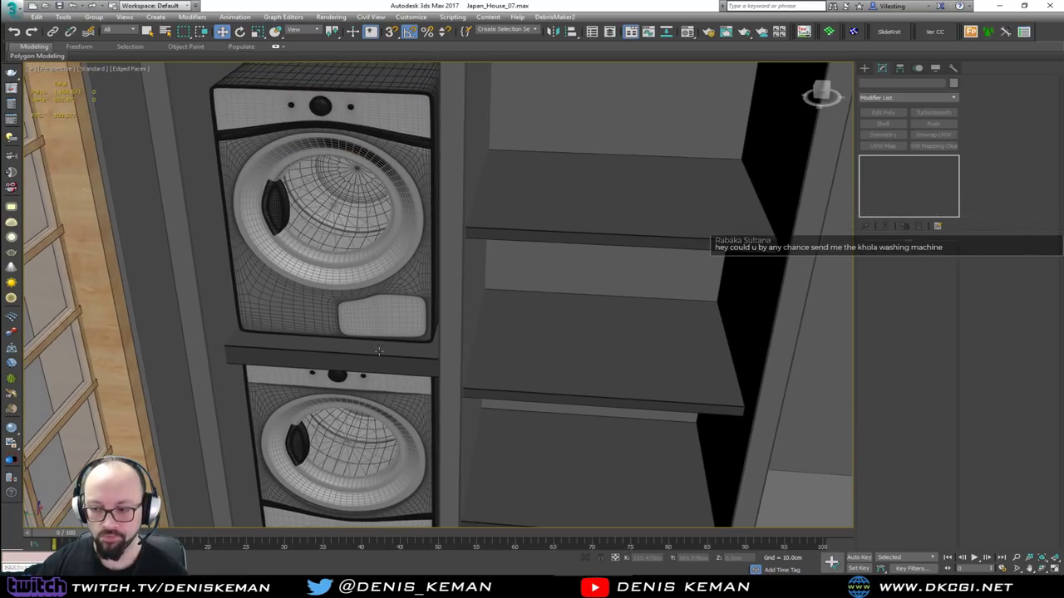
scroll(379, 352, "down", 3)
scroll(379, 352, "down", 4)
Switch to the Unreal Editor and open the Testing_Map level from the project's Maps folder.
key("alt+Tab")
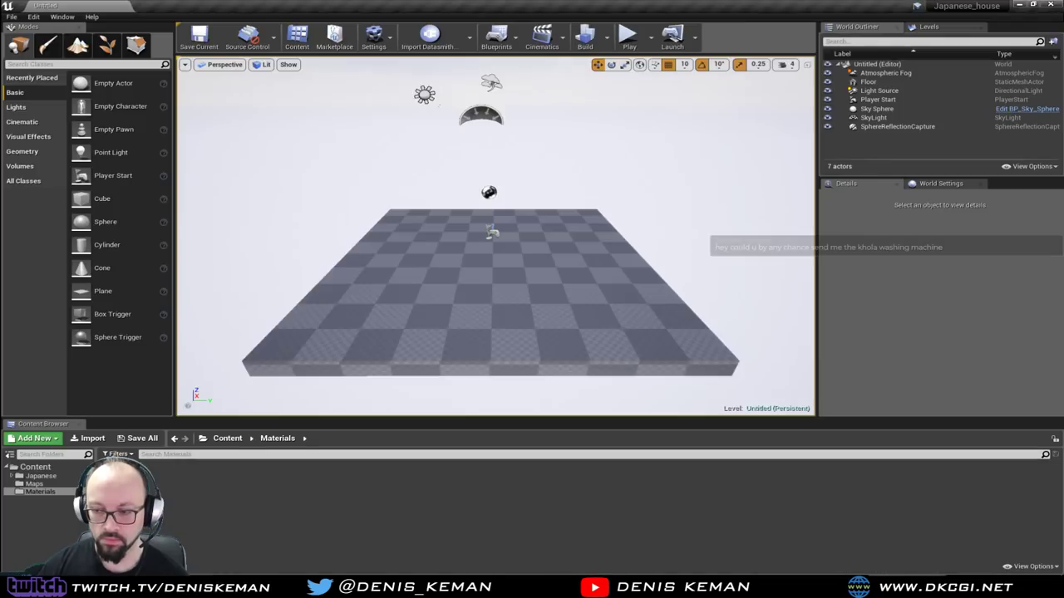
left_click(42, 484)
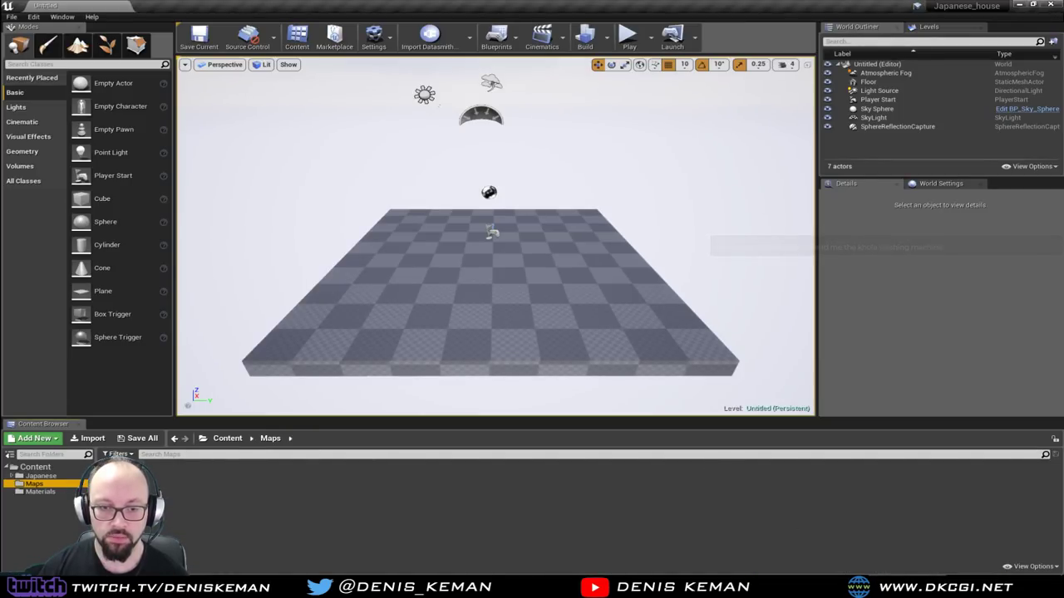
double_click(247, 512)
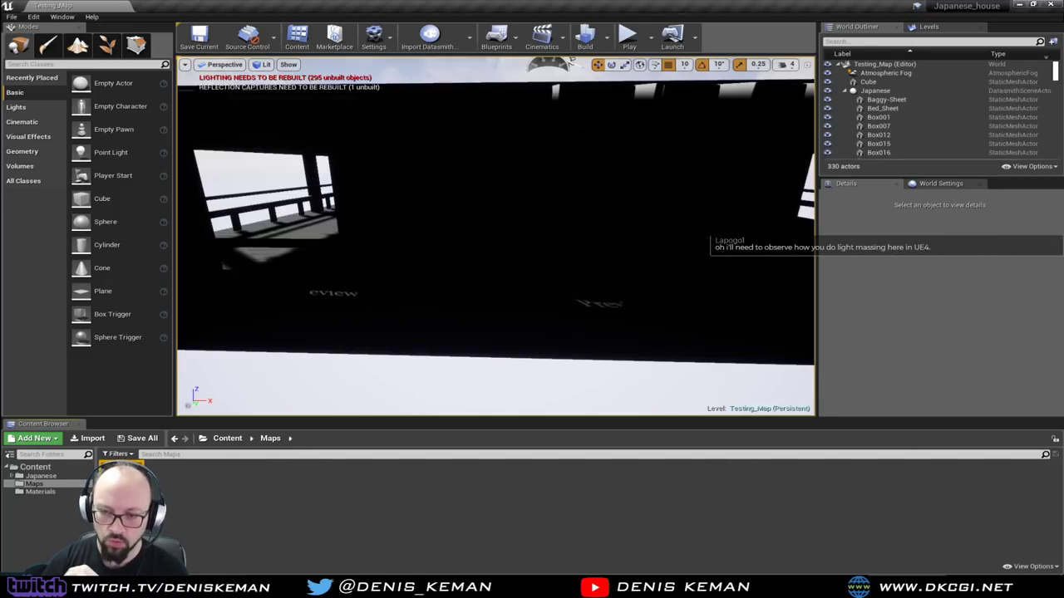
Inspect the dark veranda in the Unlit view mode, and return the viewport to Lit.
right_click_drag(495, 236, 566, 233)
right_click_drag(638, 137, 637, 137)
left_click(264, 65)
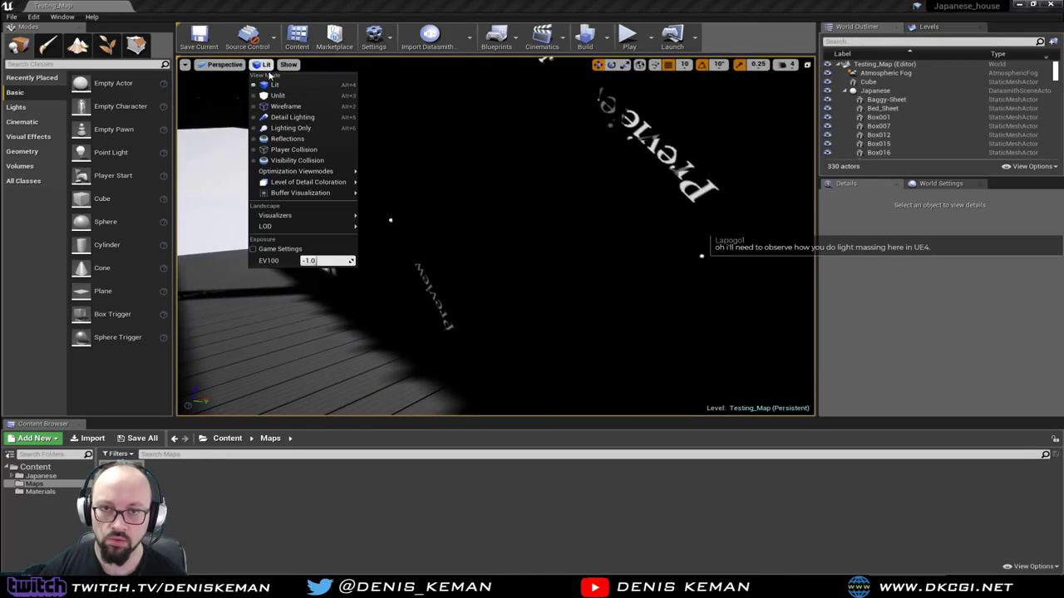
left_click(278, 95)
right_click_drag(277, 95, 278, 95)
right_click_drag(269, 141, 269, 141)
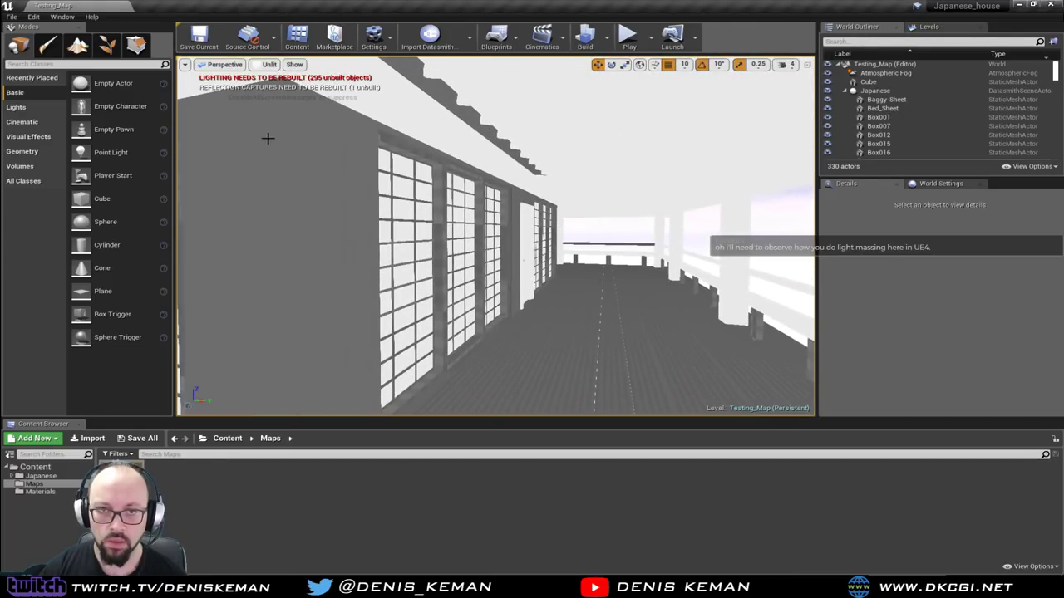
left_click(266, 65)
left_click(277, 84)
Delete the Cube actor from the level and check the house from above.
right_click_drag(663, 250, 663, 250)
right_click_drag(553, 255, 554, 255)
left_click(475, 275)
key("Delete")
right_click_drag(474, 275, 474, 275)
right_click_drag(554, 254, 553, 255)
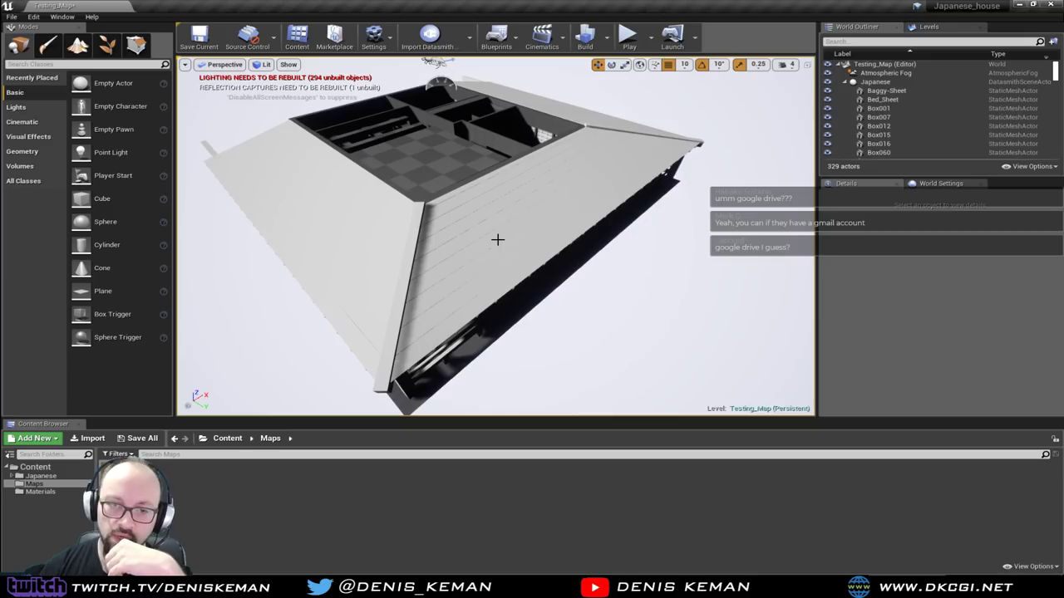
Start a lighting-only build of the Testing_Map level.
right_click_drag(553, 254, 509, 245)
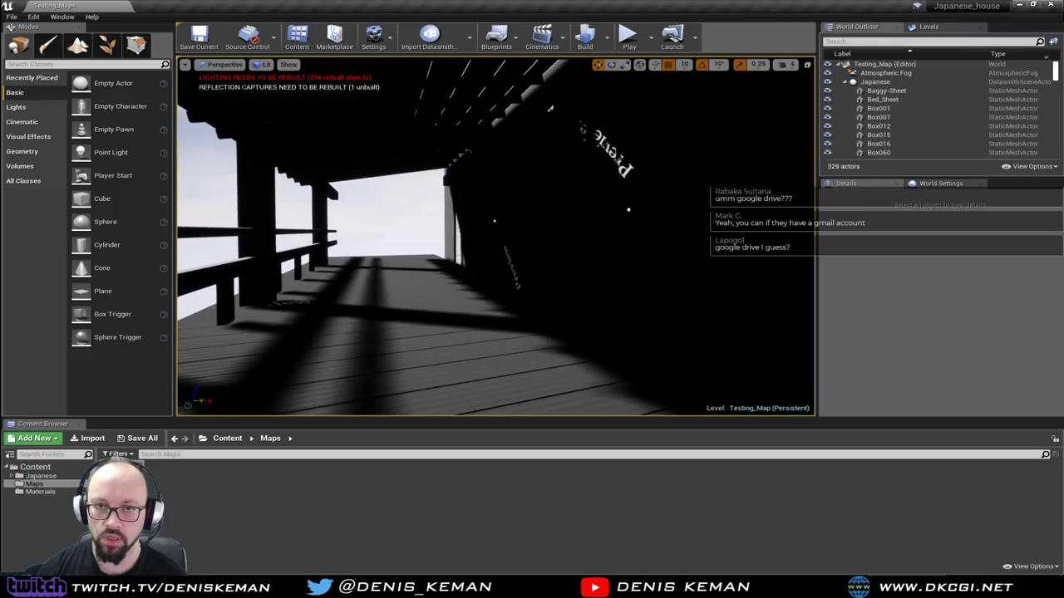
left_click(262, 65)
left_click(258, 67)
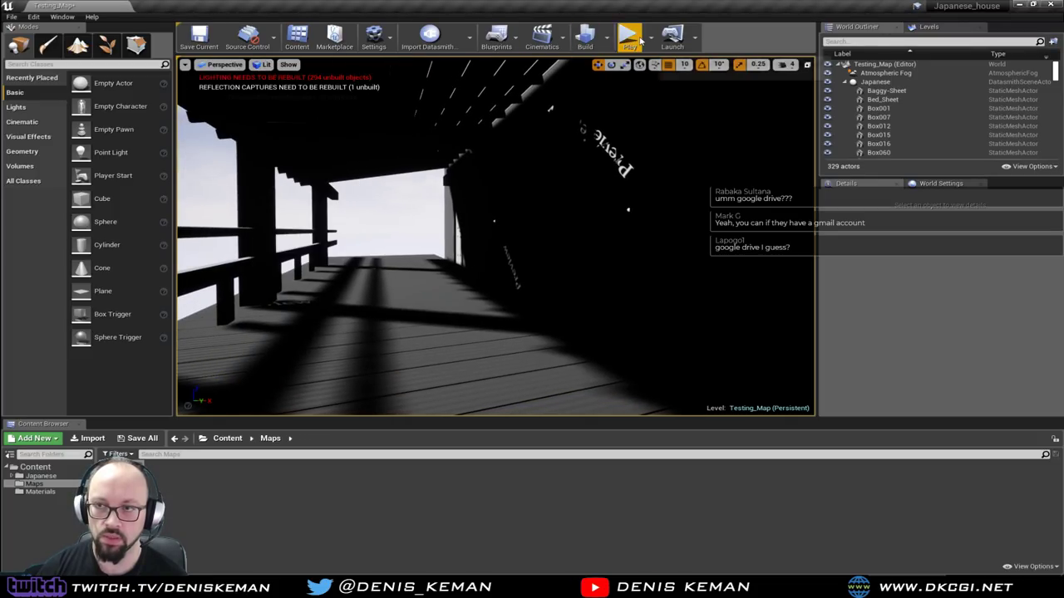
left_click(607, 38)
mouse_move(652, 76)
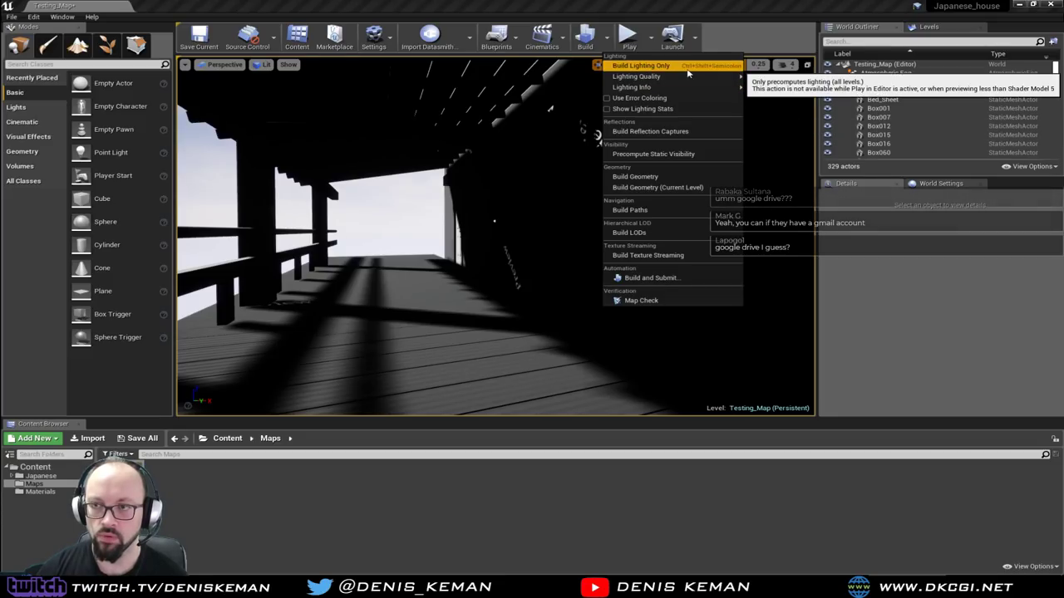
left_click(687, 68)
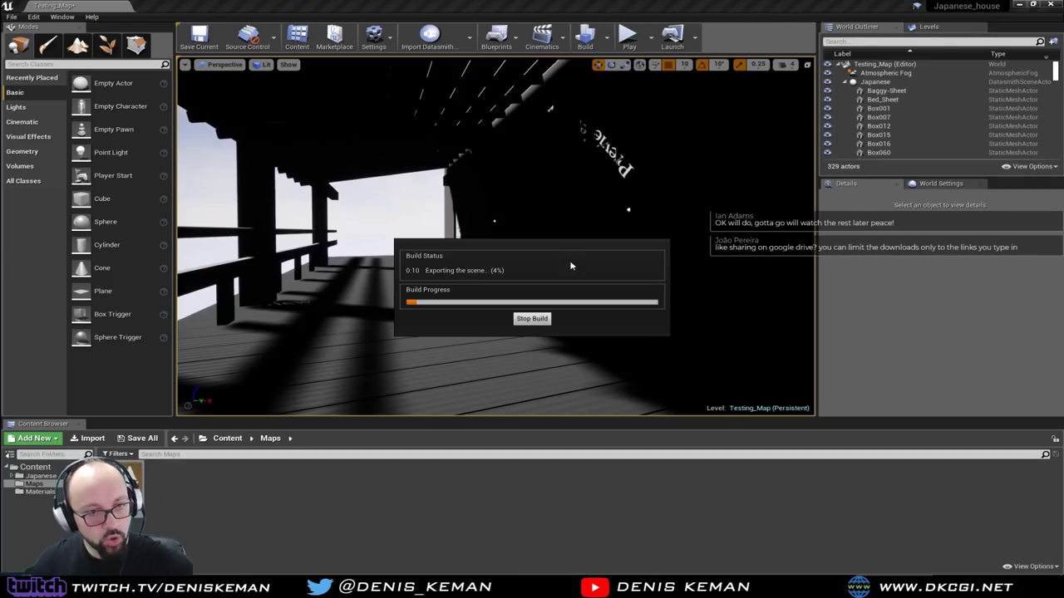
left_click(532, 319)
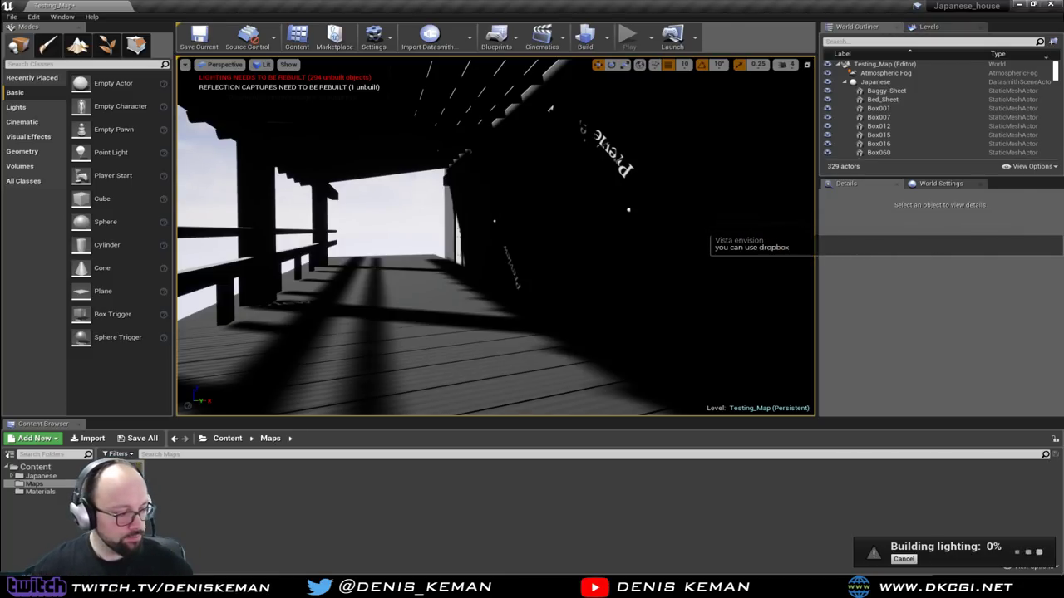
mouse_move(495, 236)
right_mouse_down()
mouse_move(707, 225)
mouse_move(465, 236)
mouse_move(499, 236)
mouse_move(499, 183)
mouse_move(490, 275)
mouse_move(478, 237)
mouse_move(491, 243)
mouse_move(491, 217)
right_mouse_up()
key("d")
key("w")
key("s")
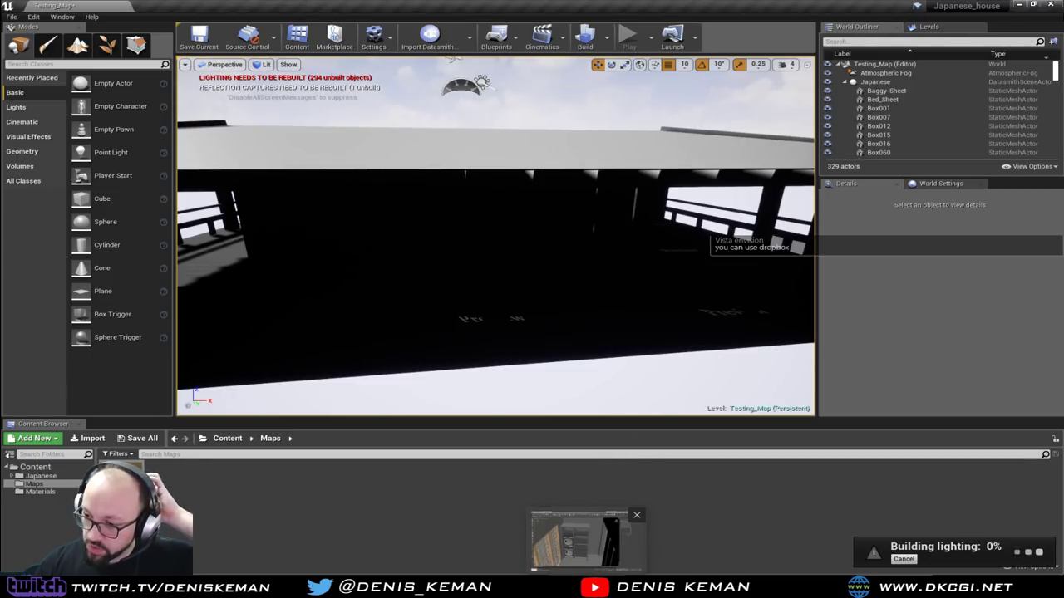
Switch to 3ds Max and examine the shaded laundry cabinet up close and the whole house from outside.
left_click(588, 586)
scroll(553, 338, "down", 6)
middle_click_drag(558, 249, 491, 277)
key("F4")
scroll(443, 339, "up", 5)
middle_click_drag(443, 339, 440, 341, "alt")
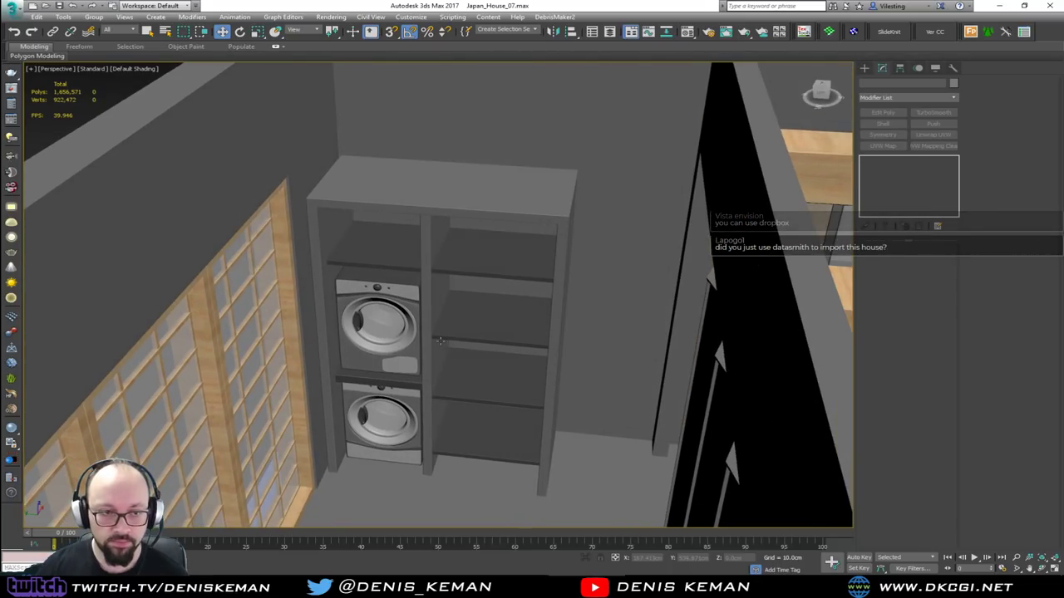
scroll(440, 350, "up", 3)
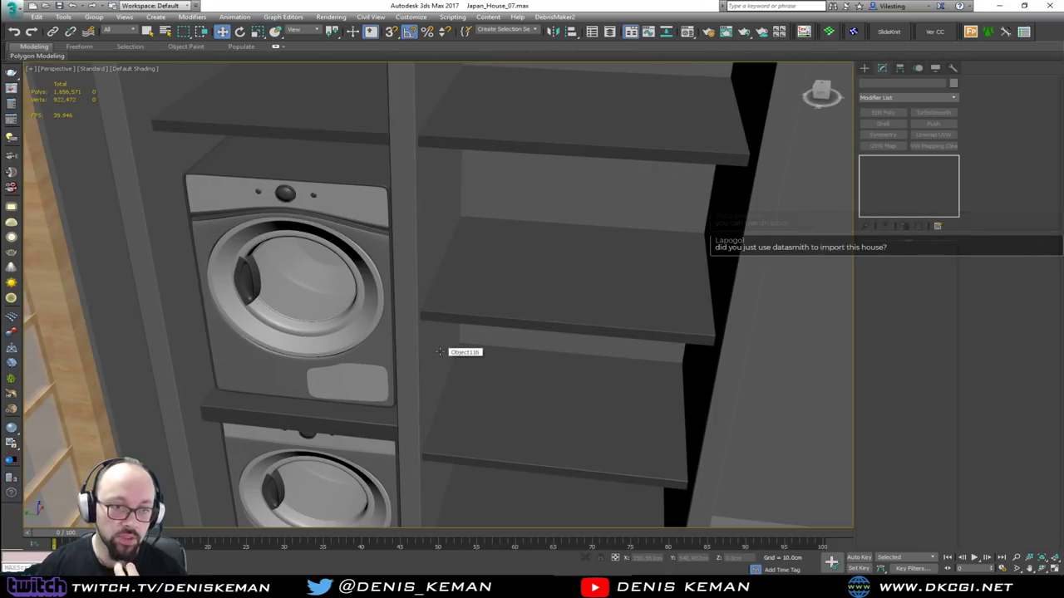
scroll(440, 352, "up", 3)
middle_click_drag(463, 352, 547, 250)
middle_click_drag(433, 326, 431, 234)
scroll(431, 233, "down", 4)
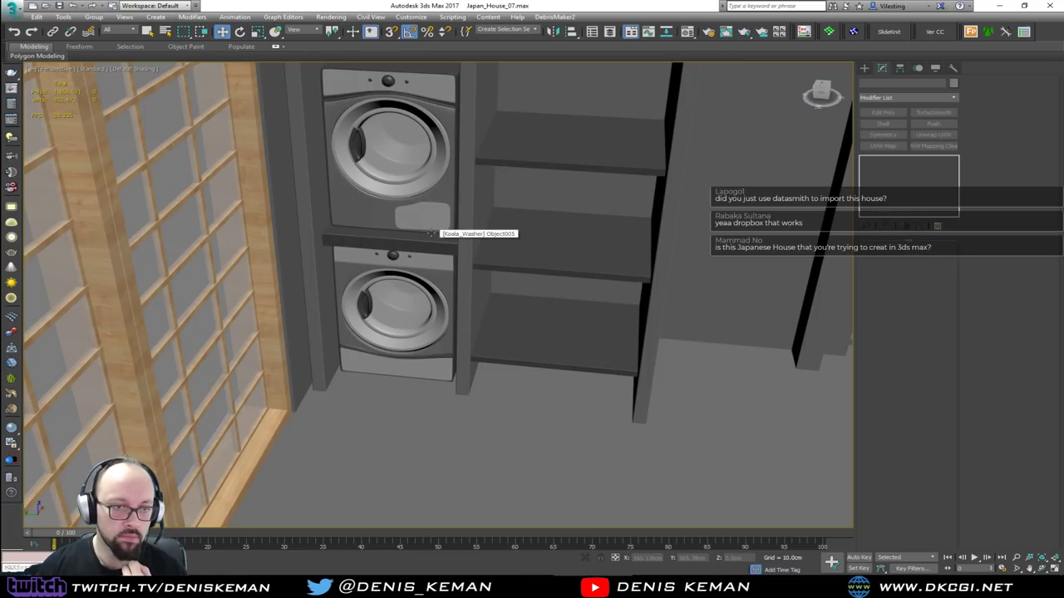
middle_click_drag(431, 234, 394, 277)
scroll(417, 331, "down", 6)
scroll(399, 250, "down", 2)
scroll(394, 277, "down", 5)
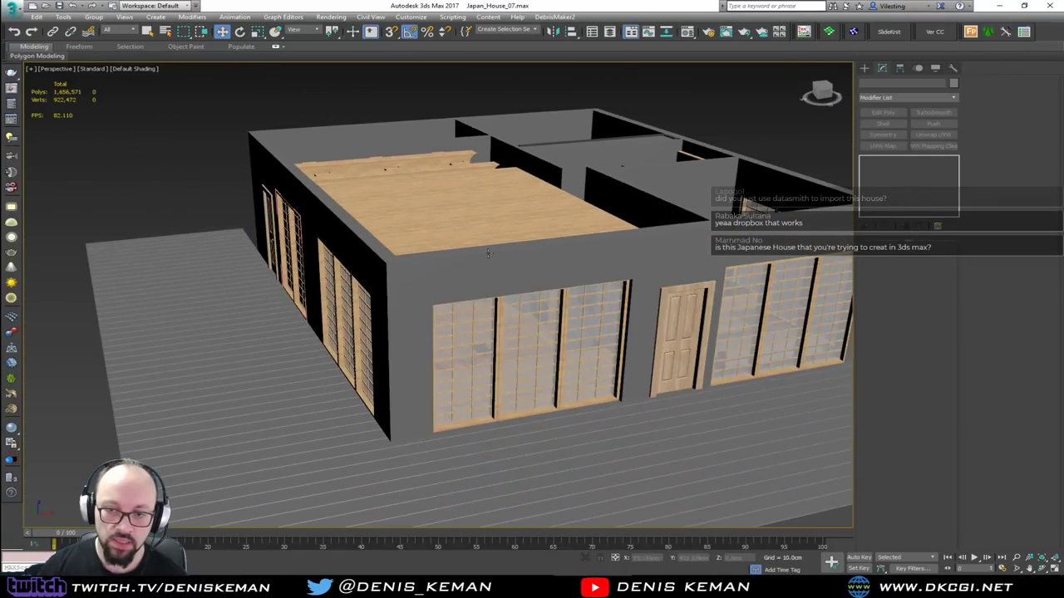
middle_click_drag(489, 268, 511, 271, "alt")
Unhide all objects and layers of the house scene and view the veranda and roof.
right_click(517, 271)
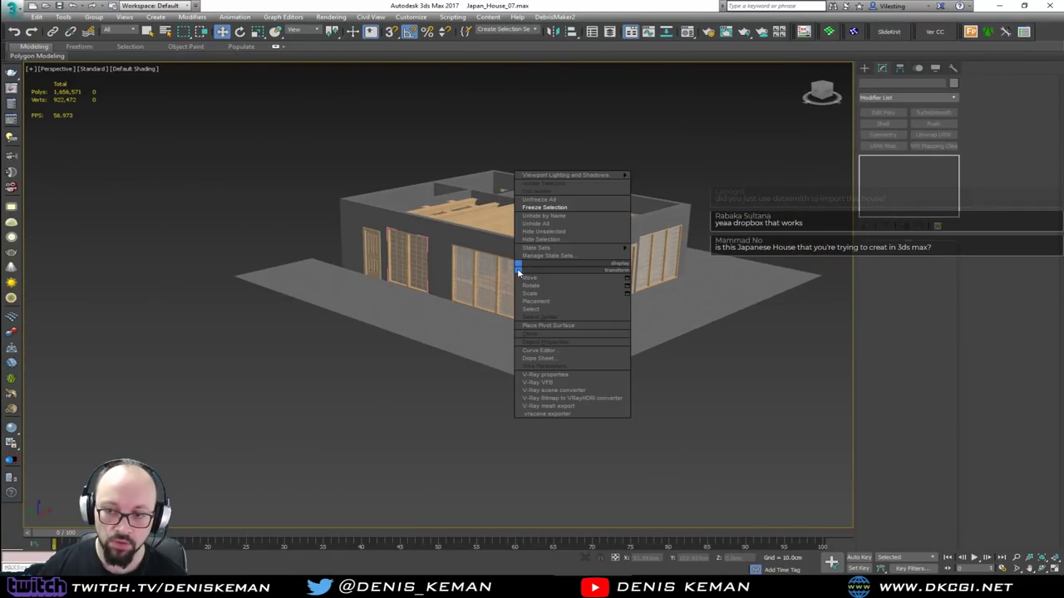
left_click(561, 225)
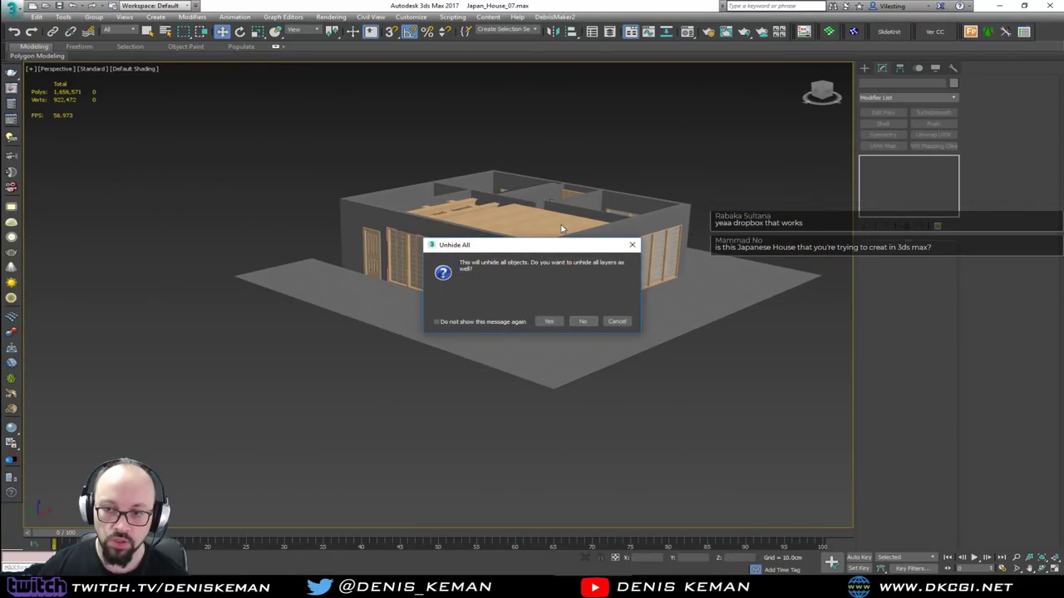
left_click(550, 322)
middle_click_drag(665, 432, 690, 342, "alt")
scroll(713, 192, "up", 10)
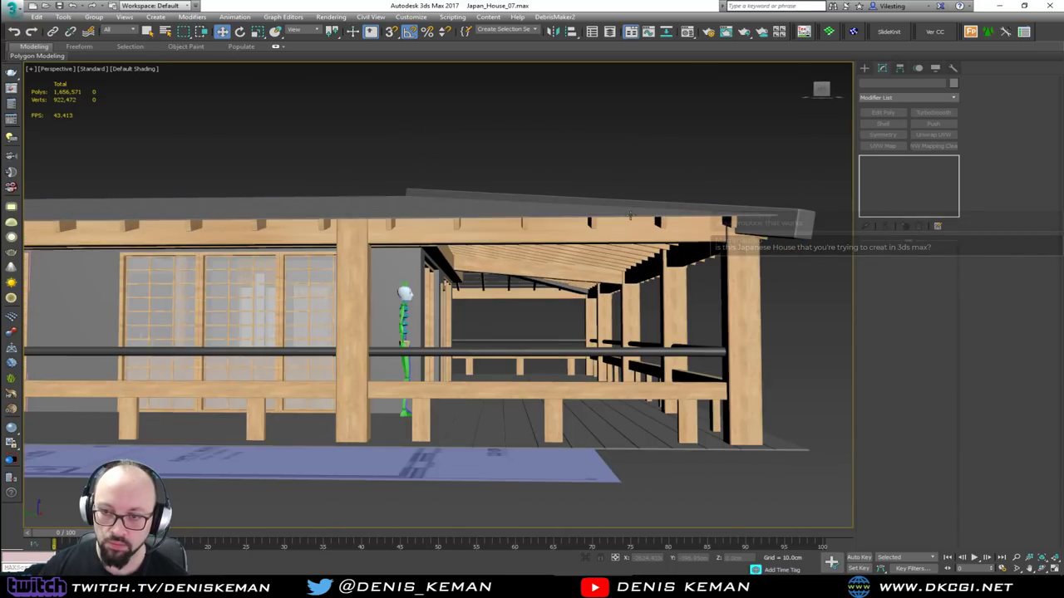
middle_click_drag(605, 222, 561, 315, "alt")
middle_click_drag(560, 316, 598, 365)
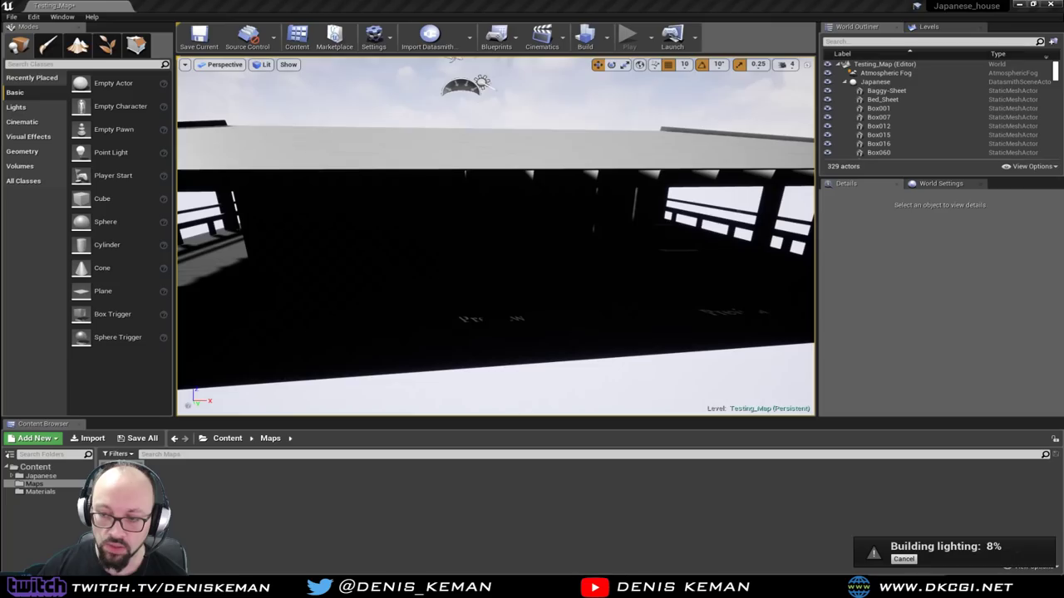
Switch to the Unreal Editor, turn on game view and examine the house's rooms and roof from above.
mouse_move(495, 236)
right_mouse_down()
mouse_move(432, 179)
mouse_move(466, 187)
mouse_move(468, 216)
mouse_move(399, 258)
mouse_move(496, 236)
right_mouse_up()
key("g")
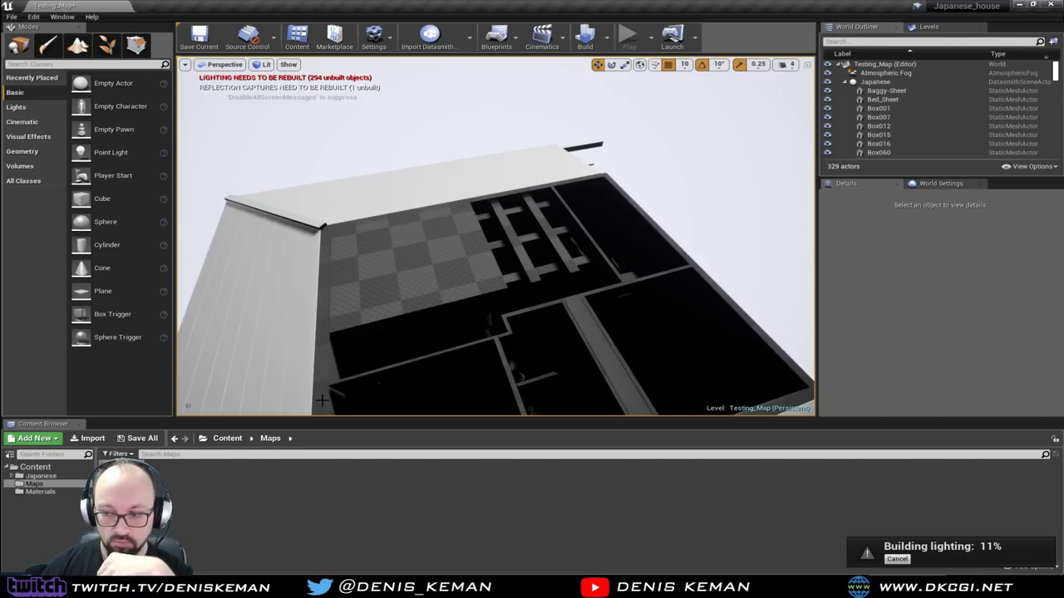
right_click_drag(487, 274, 358, 295)
right_click_drag(496, 236, 540, 237)
right_click_drag(473, 258, 510, 404)
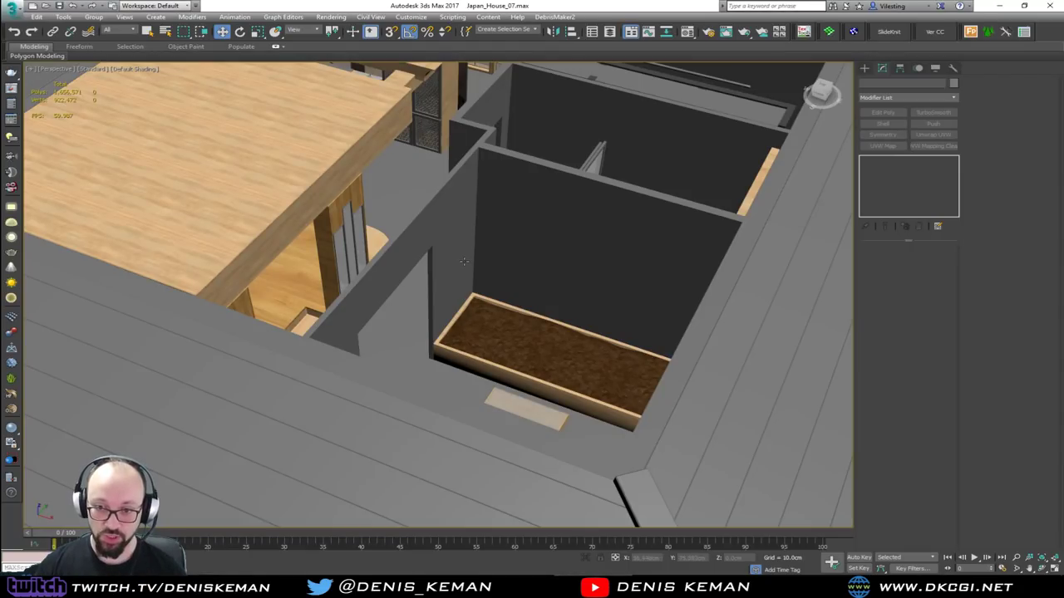
Return to 3ds Max and inspect the shelf between the two laundry machines, in wireframe and shaded display, and the surrounding cabinet.
middle_click_drag(411, 183, 452, 399)
scroll(472, 319, "down", 1)
middle_click_drag(472, 319, 580, 313, "alt")
middle_click_drag(267, 321, 461, 281)
left_click(385, 335)
key("z")
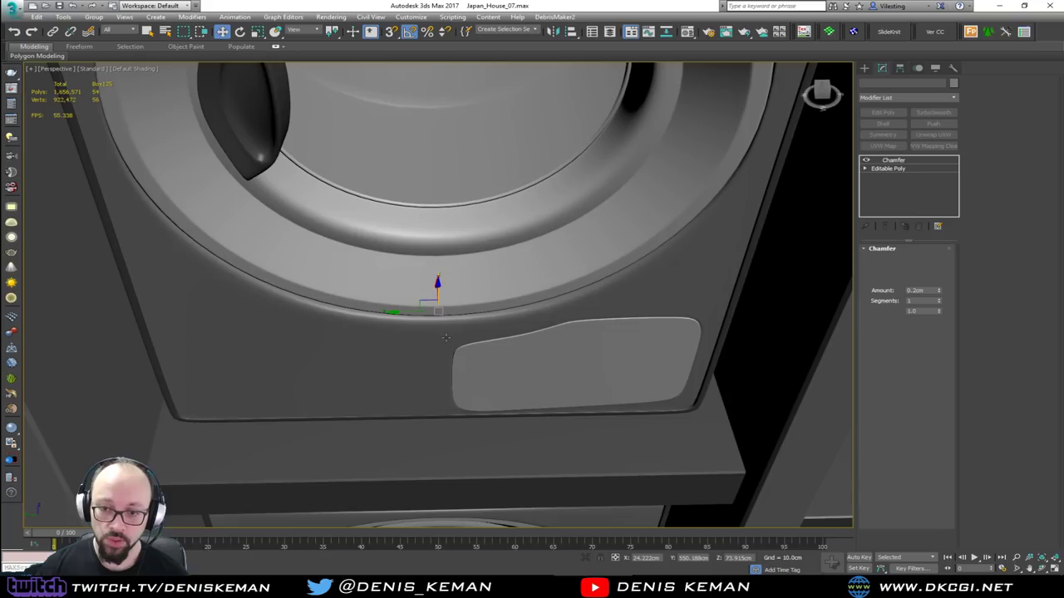
scroll(385, 332, "down", 8)
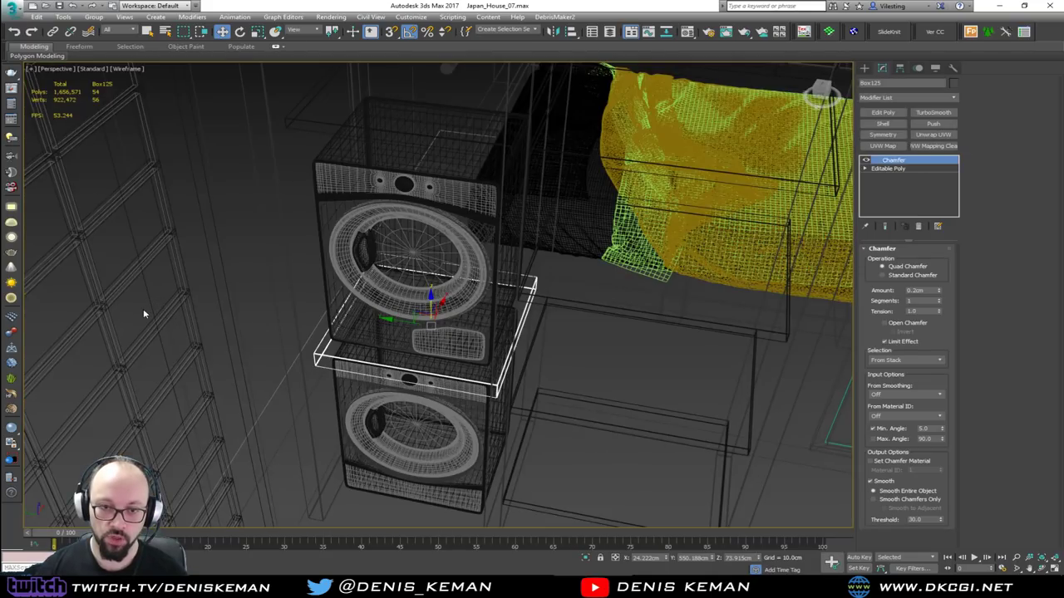
left_click(143, 309)
middle_click_drag(390, 349, 395, 222)
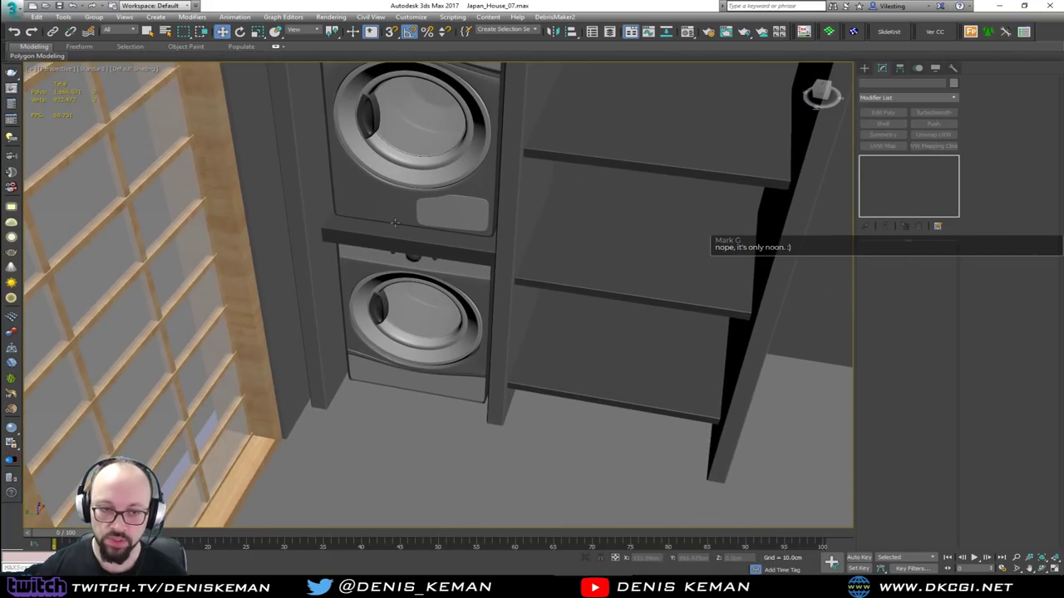
scroll(415, 266, "down", 5)
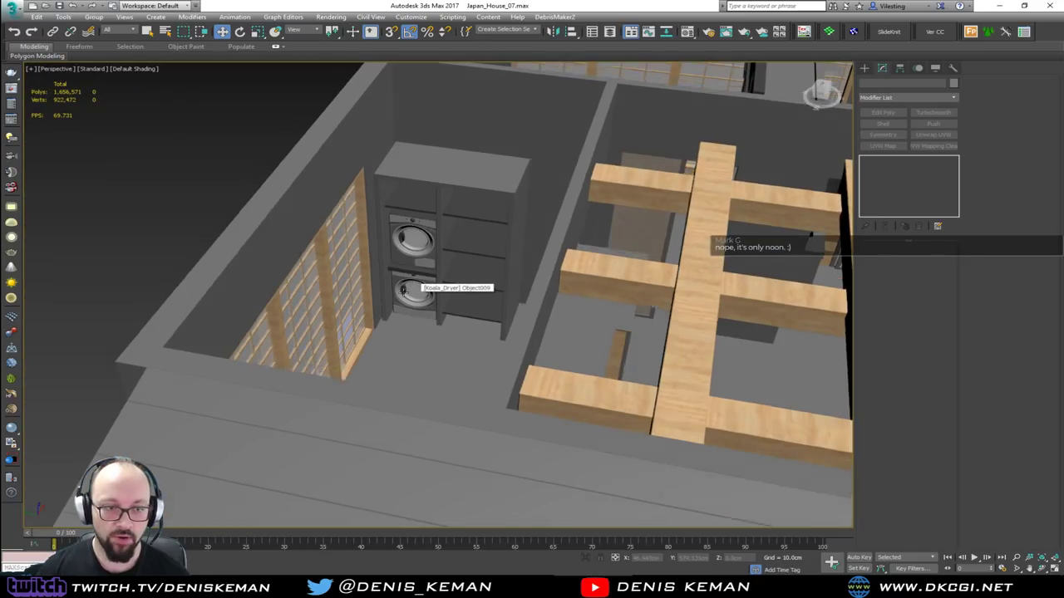
middle_click_drag(417, 273, 428, 292, "alt")
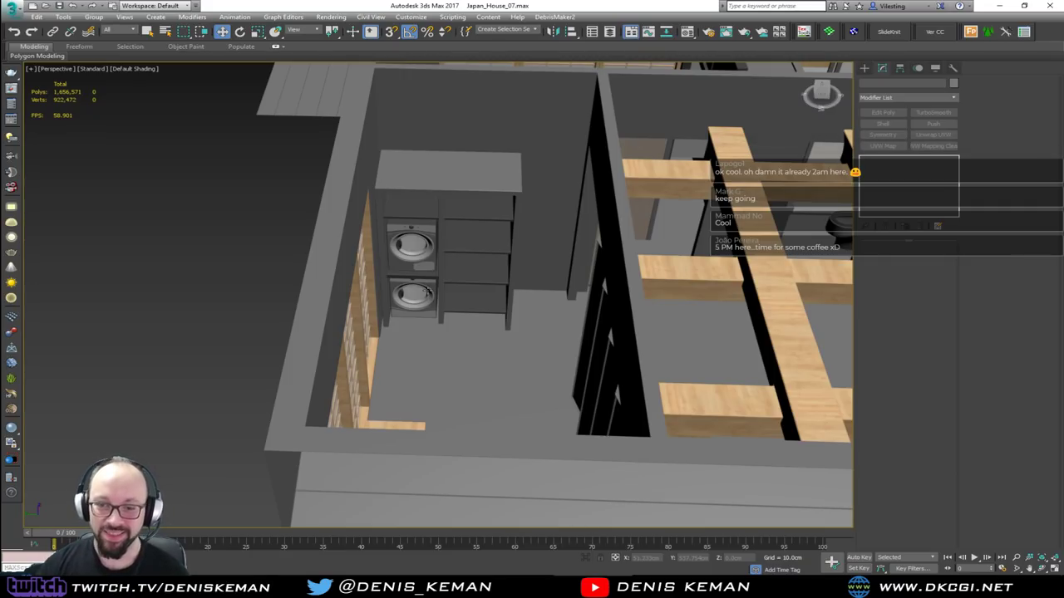
scroll(425, 291, "up", 5)
middle_click_drag(394, 231, 362, 363, "alt")
scroll(361, 363, "down", 5)
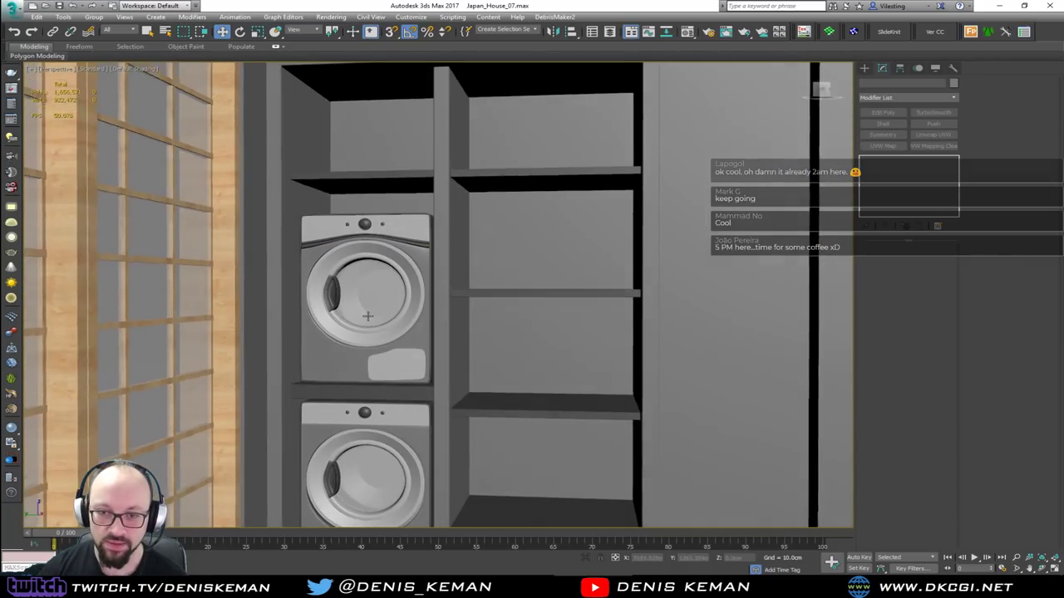
Inspect the upper laundry machine and adjacent cabinet shelves up close, and the laundry room with its neighbouring rooms from above.
scroll(363, 323, "up", 4)
scroll(392, 279, "up", 4)
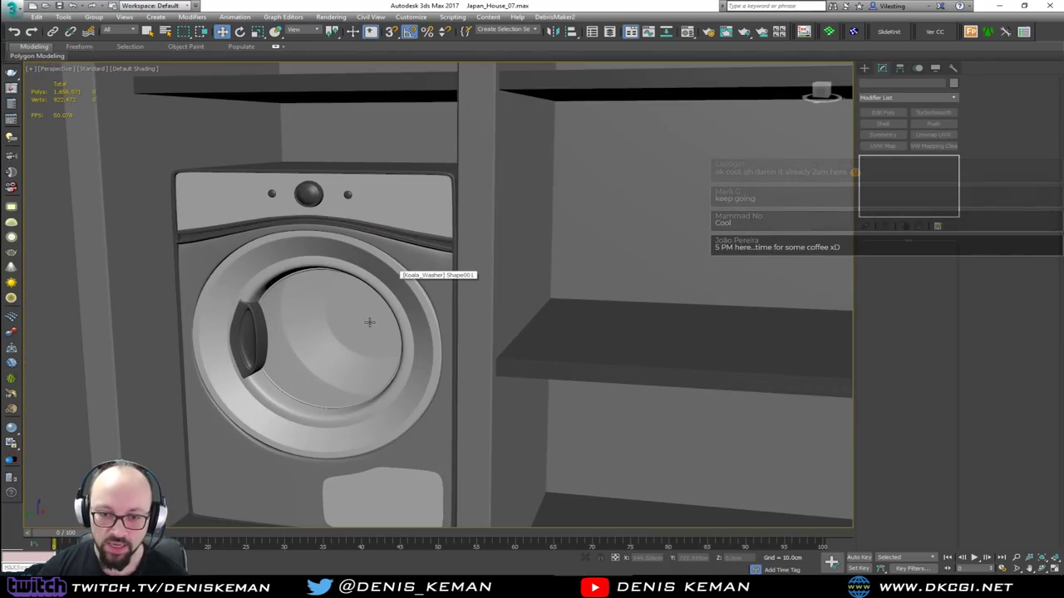
middle_click_drag(369, 322, 384, 185)
scroll(371, 291, "up", 3)
middle_click_drag(368, 306, 420, 280)
scroll(394, 138, "down", 6)
middle_click_drag(421, 191, 407, 283, "alt")
scroll(307, 278, "down", 4)
middle_click_drag(416, 283, 216, 266)
scroll(254, 276, "down", 3)
middle_click_drag(116, 267, 515, 307, "alt")
middle_click_drag(349, 200, 301, 198, "alt")
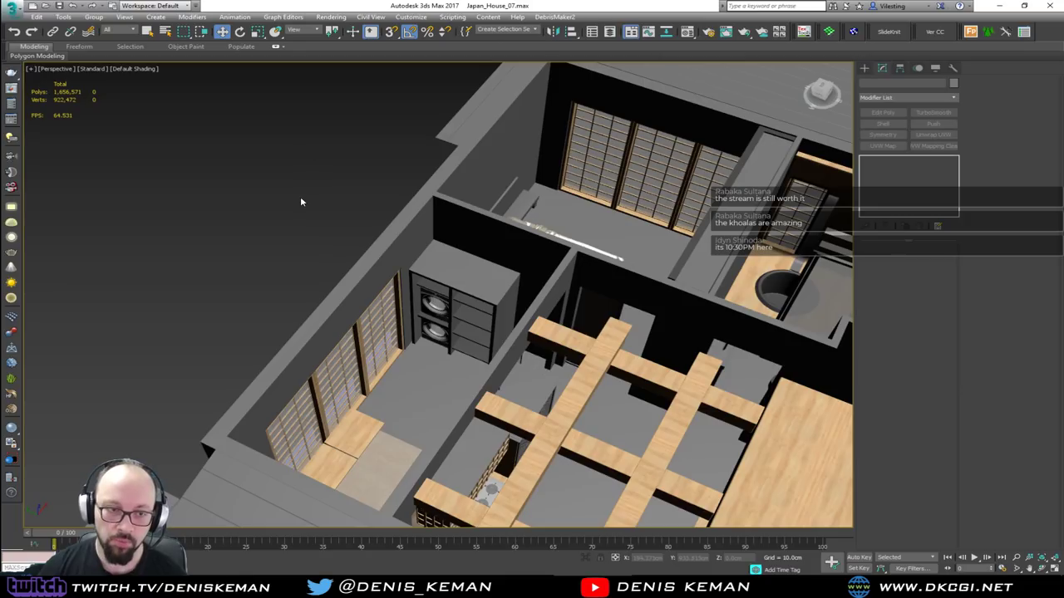
Examine the full laundry cabinet beside the shoji panels from several angles, and its place in the house floor plan.
scroll(441, 353, "up", 3)
scroll(442, 353, "up", 5)
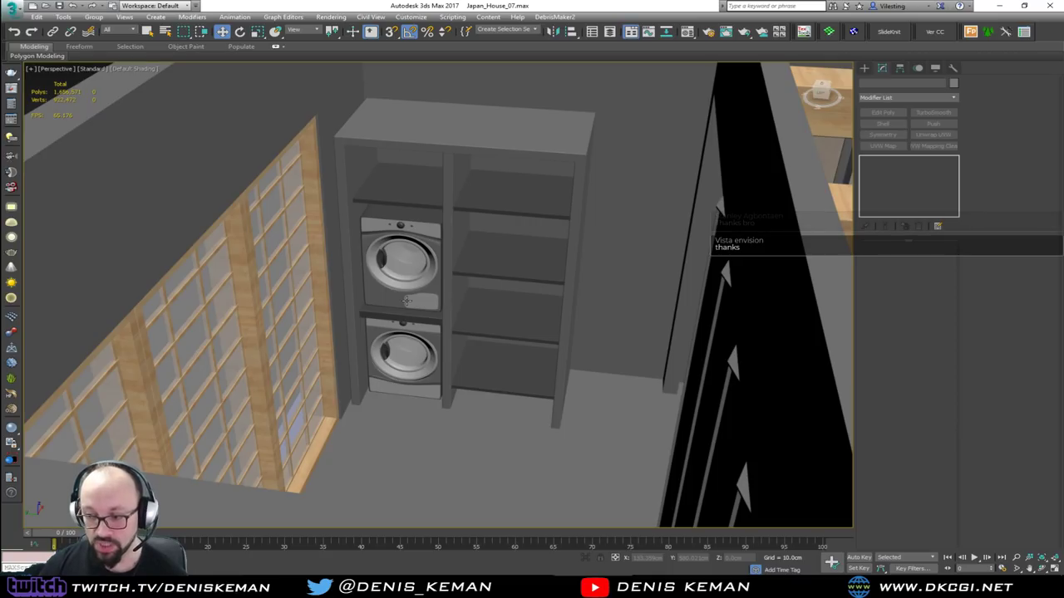
middle_click_drag(440, 320, 394, 344, "alt")
middle_click_drag(299, 236, 442, 254)
scroll(423, 376, "down", 4)
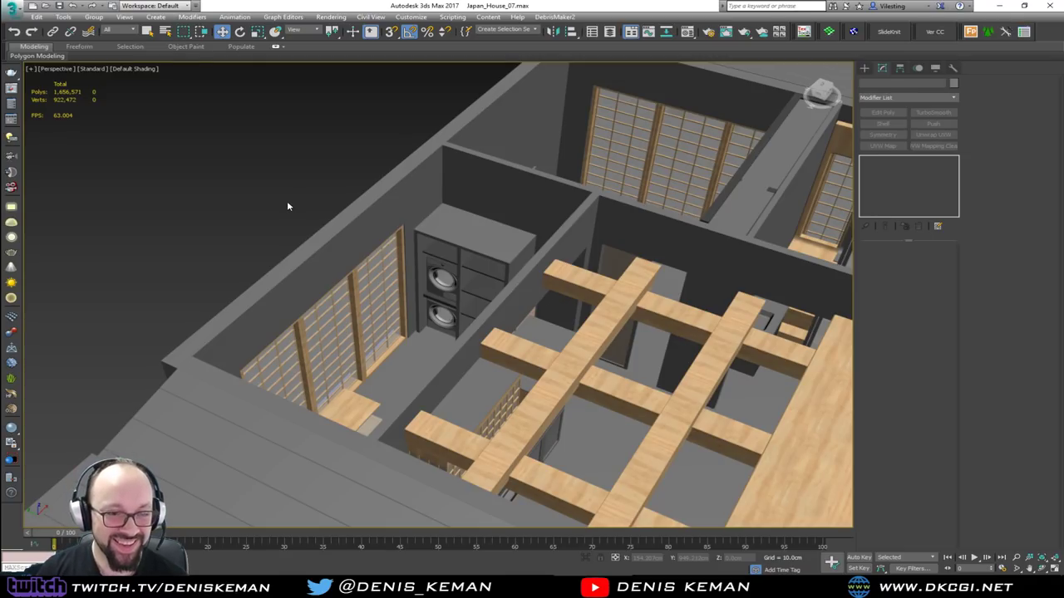
scroll(439, 278, "up", 8)
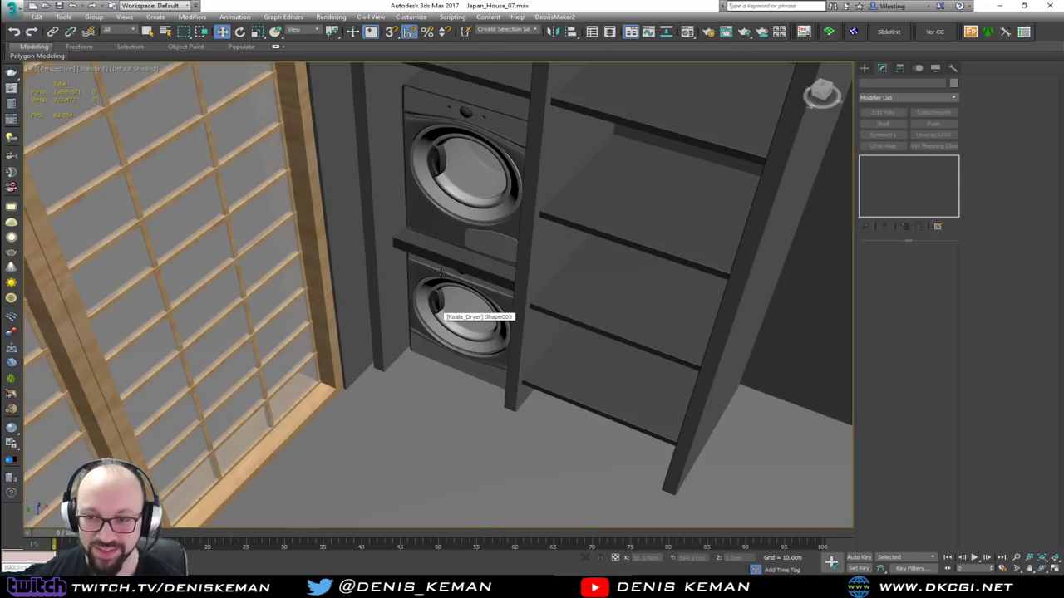
middle_click_drag(441, 272, 440, 305)
scroll(444, 342, "down", 2)
scroll(439, 304, "down", 4)
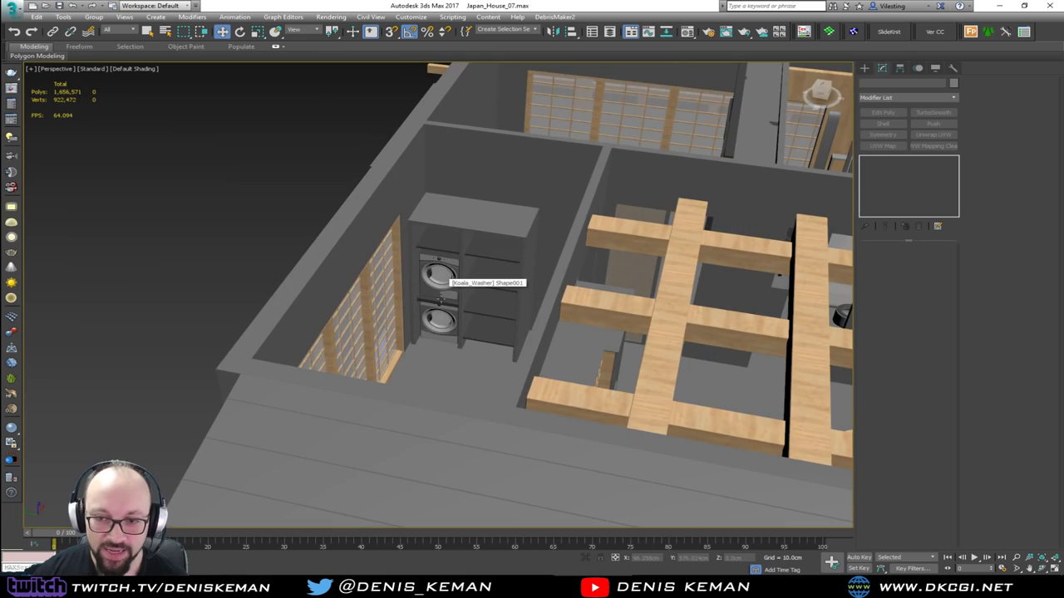
scroll(441, 280, "up", 10)
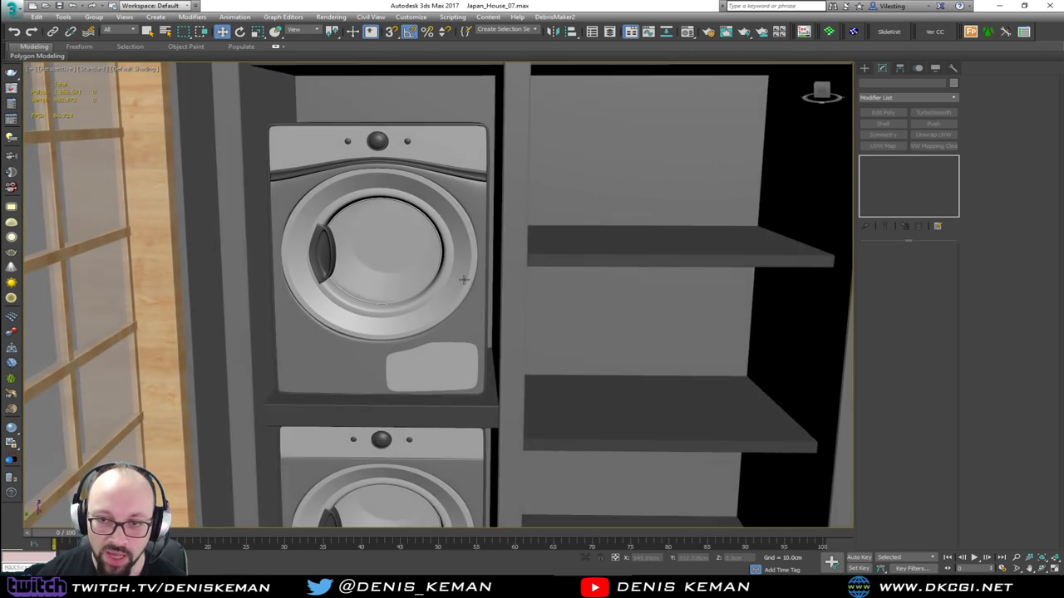
middle_click_drag(464, 279, 451, 343, "alt")
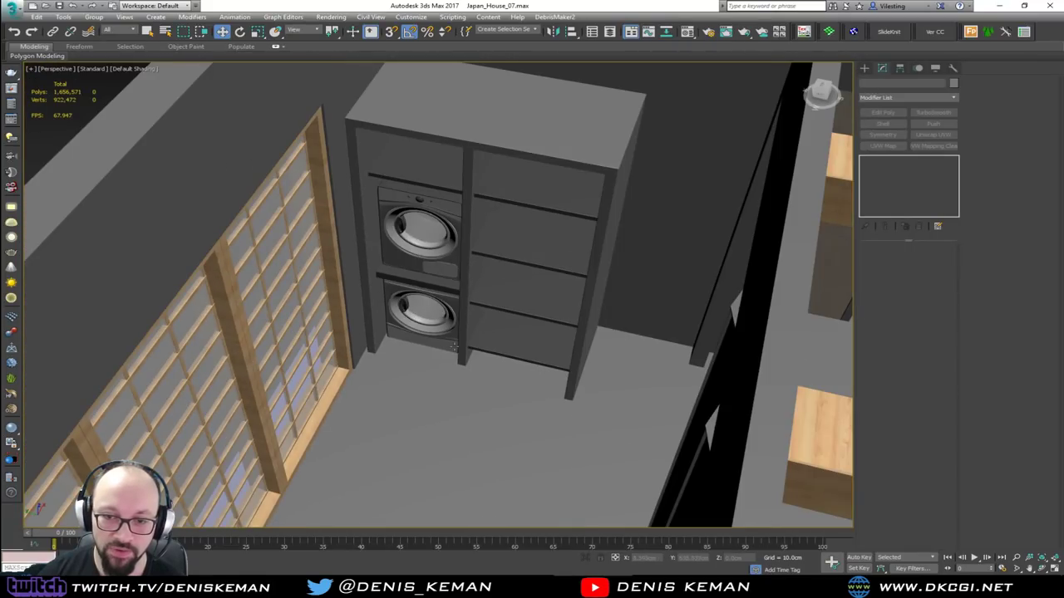
scroll(452, 343, "down", 10)
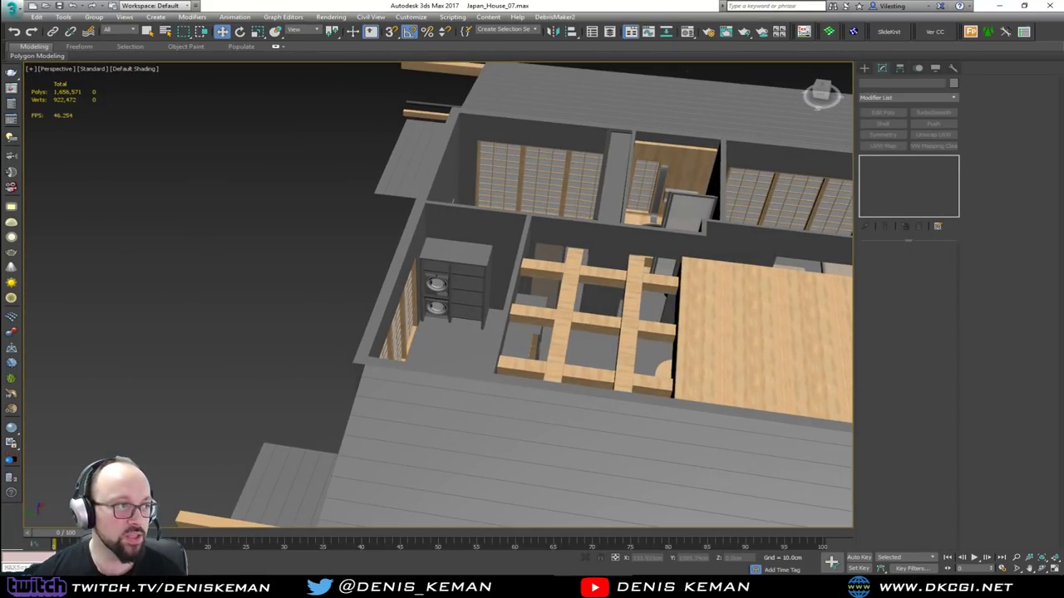